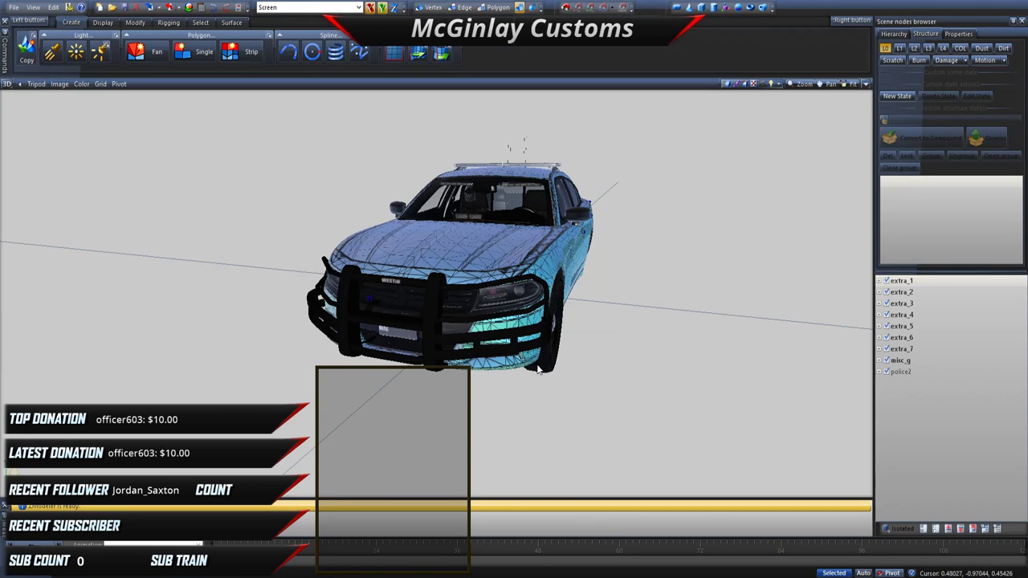
Step: Hide the police2 and misc_g nodes so only the extra parts of the police car are shown
middle_drag(551, 340, 437, 349)
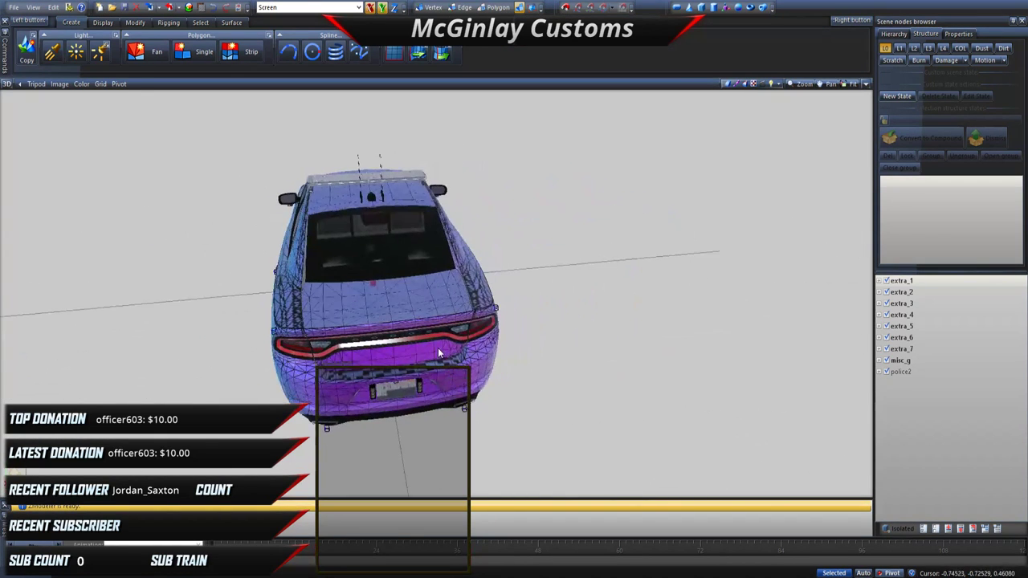
scroll(357, 261, up, 8)
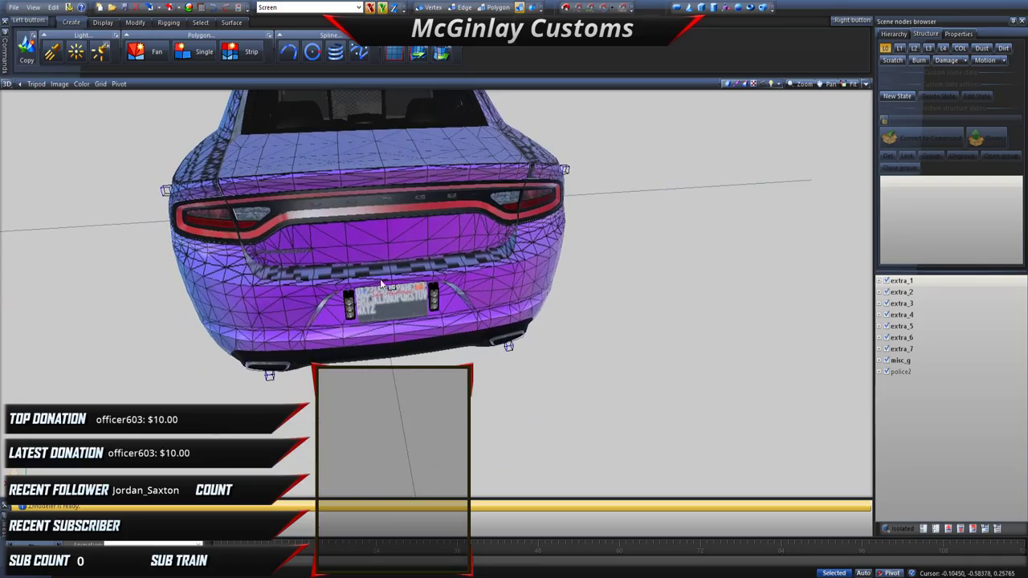
middle_drag(378, 289, 542, 351)
middle_drag(553, 316, 465, 305)
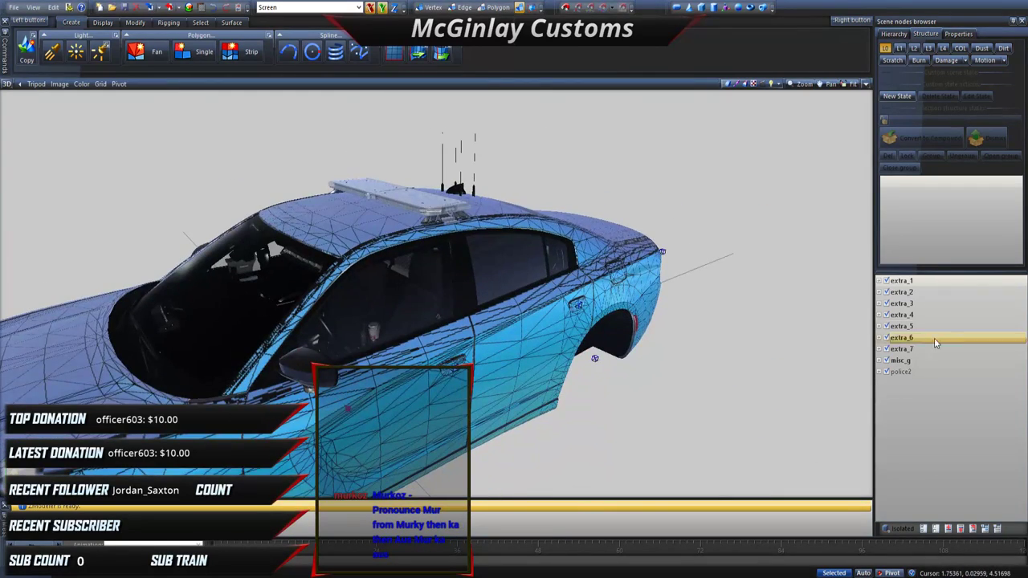
click(886, 372)
click(886, 360)
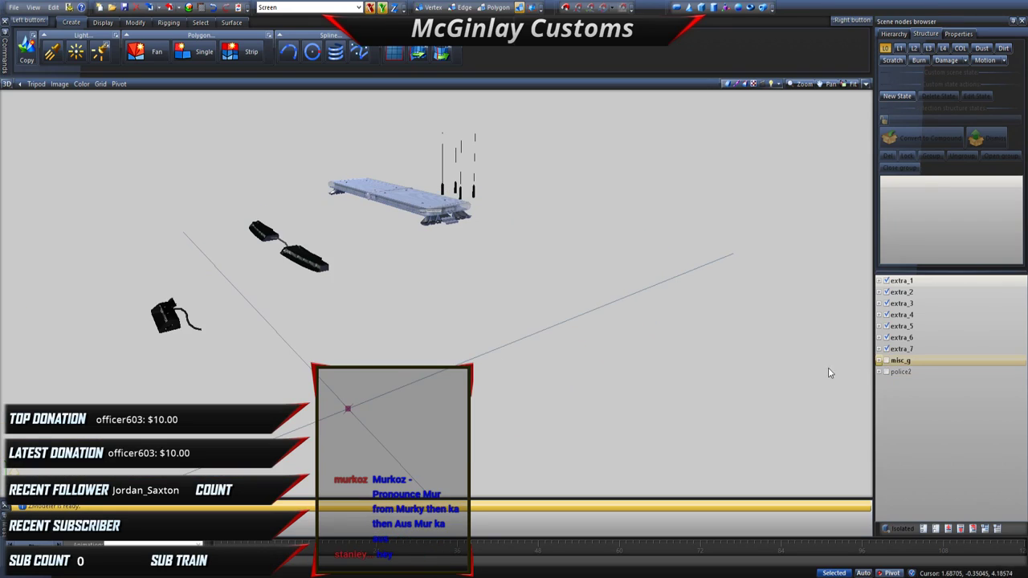
middle_drag(554, 296, 480, 270)
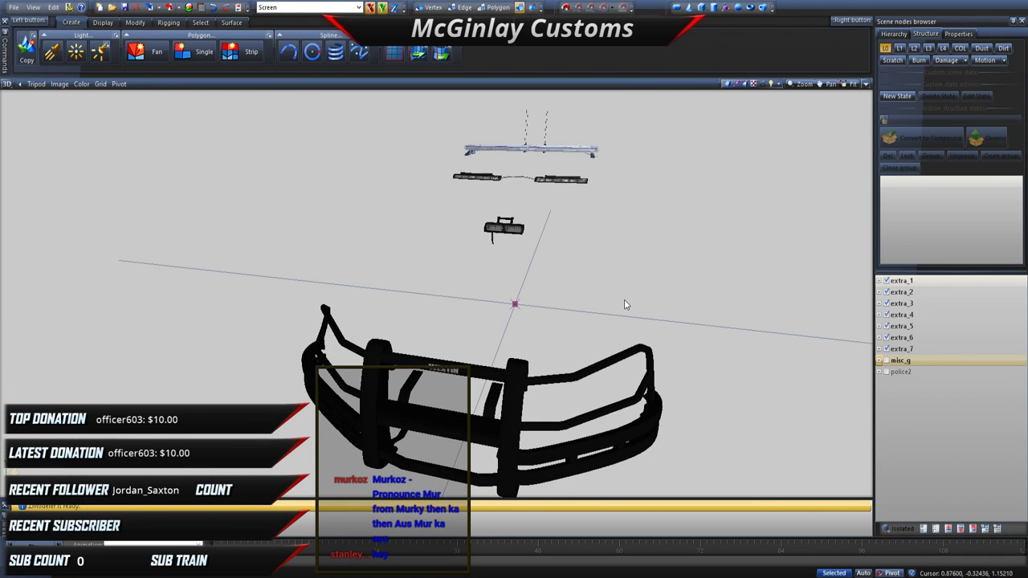
Step: Hide extra_7, extra_6 and extra_5 one by one and toggle extra_4 to identify the parts they contain
click(886, 350)
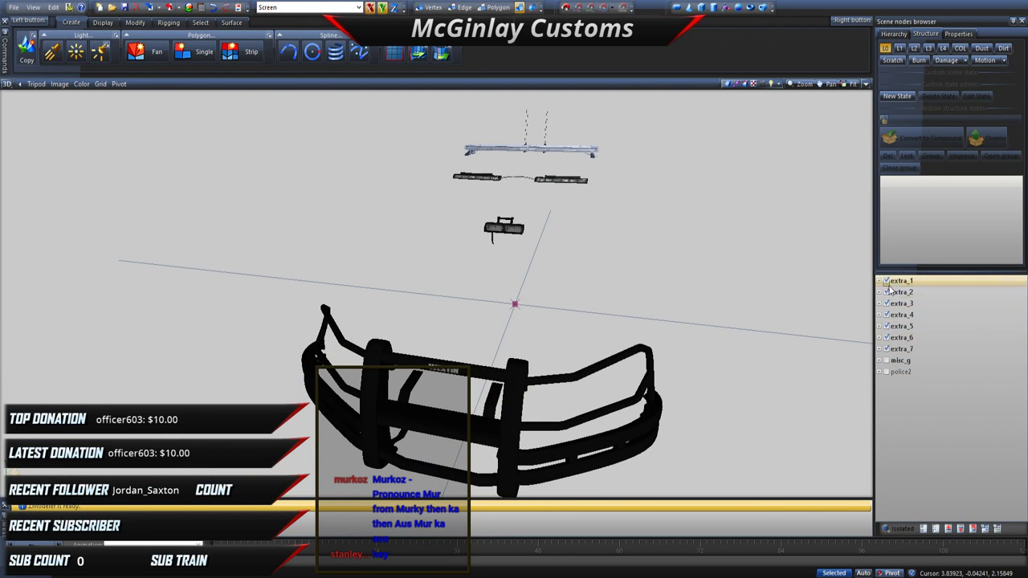
click(887, 349)
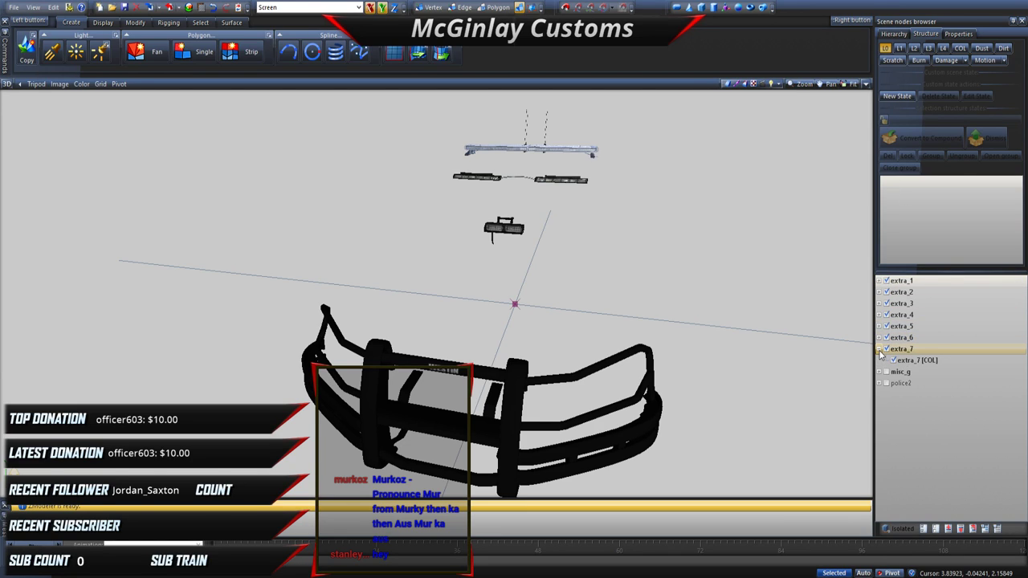
click(886, 339)
click(887, 349)
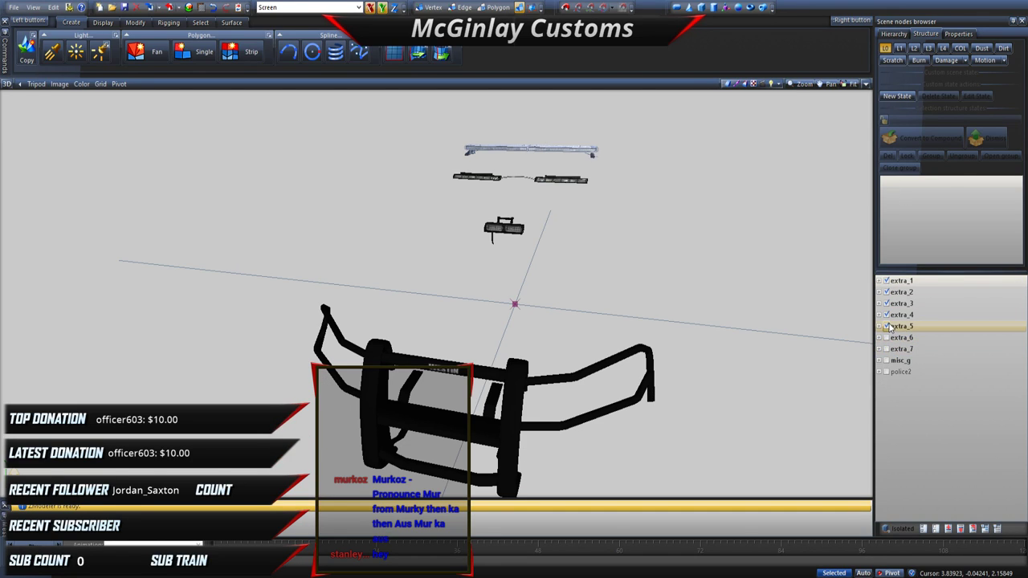
click(887, 327)
click(887, 315)
click(887, 315)
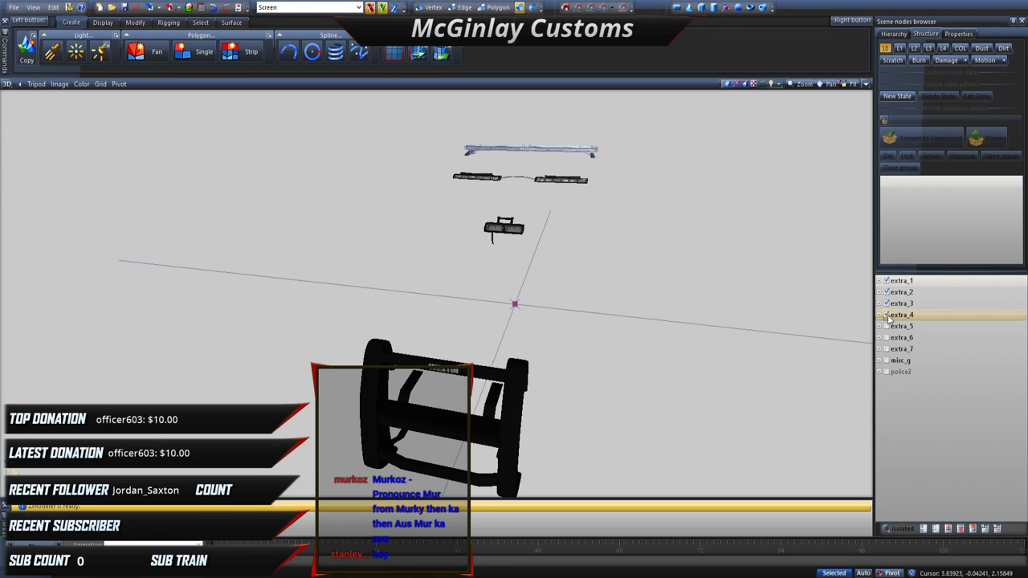
Step: Show extra_5, extra_6 and extra_7 again, toggling each to check which push bar or antenna parts it holds
click(887, 327)
click(887, 327)
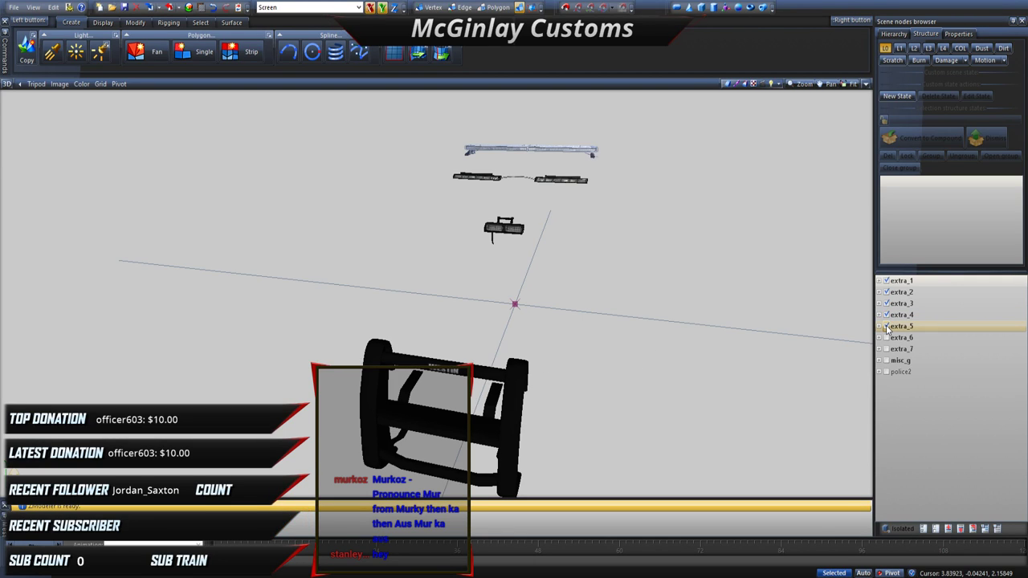
click(886, 327)
click(887, 338)
click(887, 338)
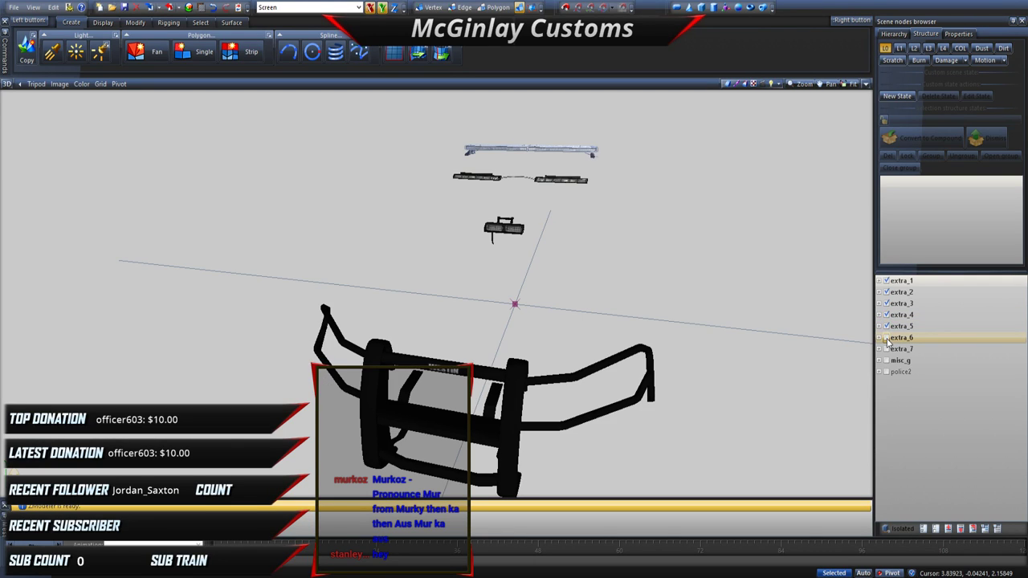
click(887, 338)
middle_drag(811, 330, 723, 332)
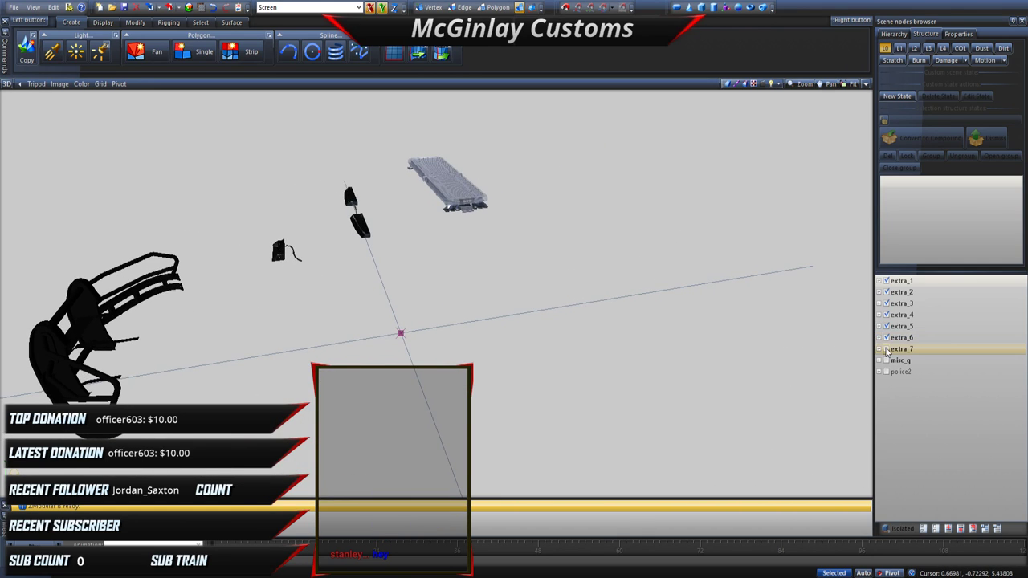
click(886, 349)
click(886, 349)
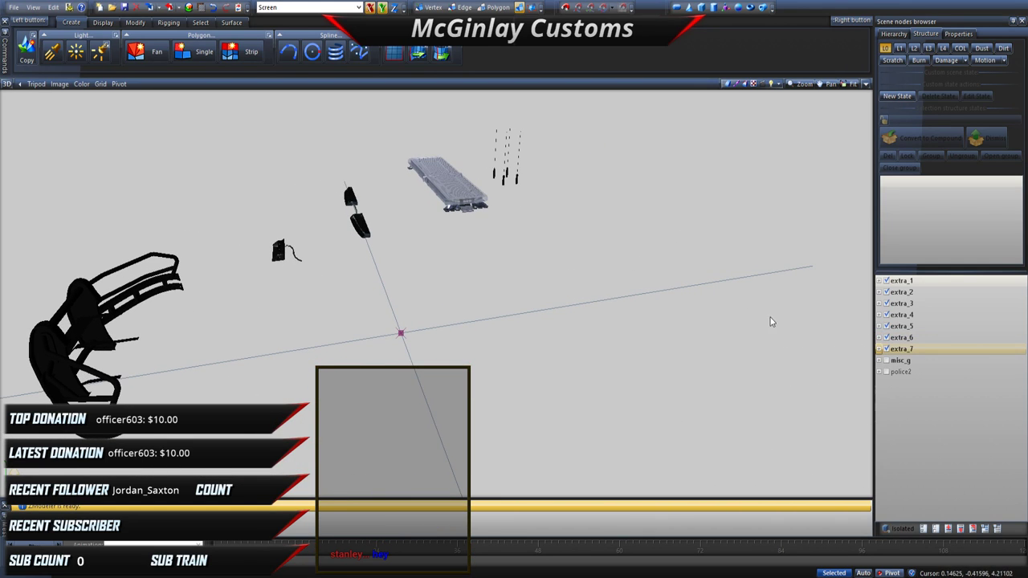
Step: Check the visibility of extra_1, extra_2 and extra_3 to identify the light parts assigned to them
click(886, 281)
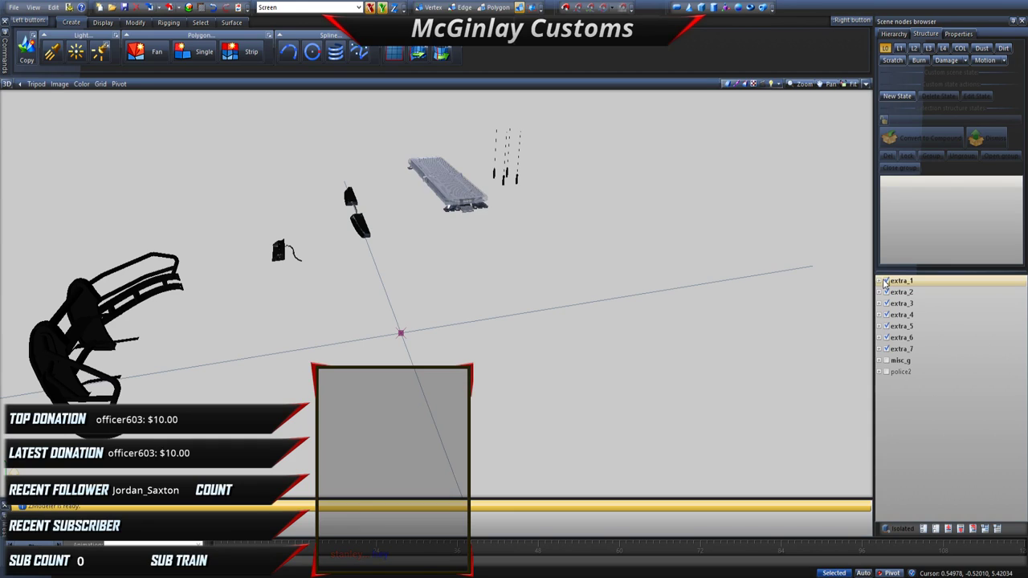
click(894, 292)
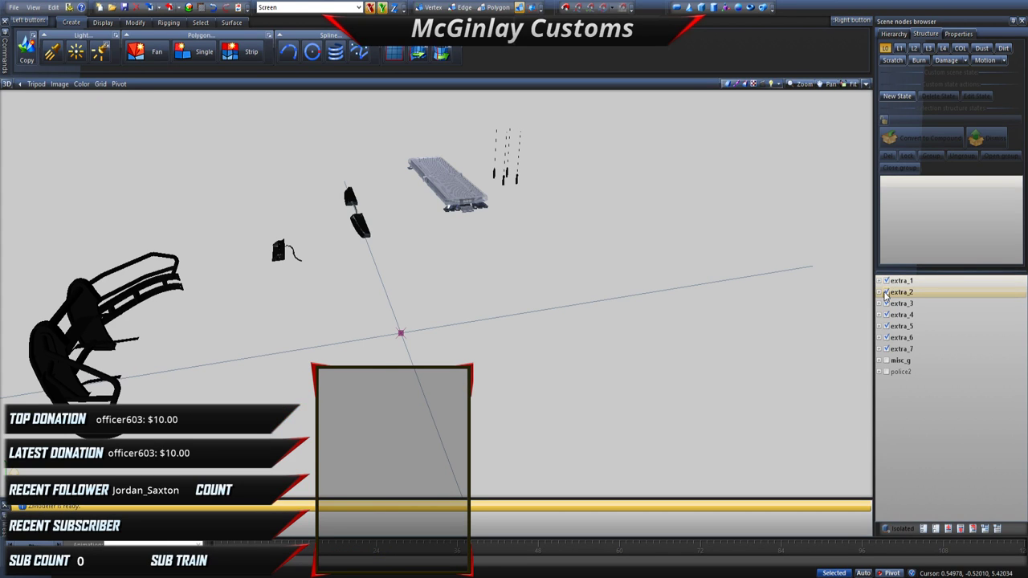
middle_drag(795, 298, 513, 197)
scroll(513, 193, up, 2)
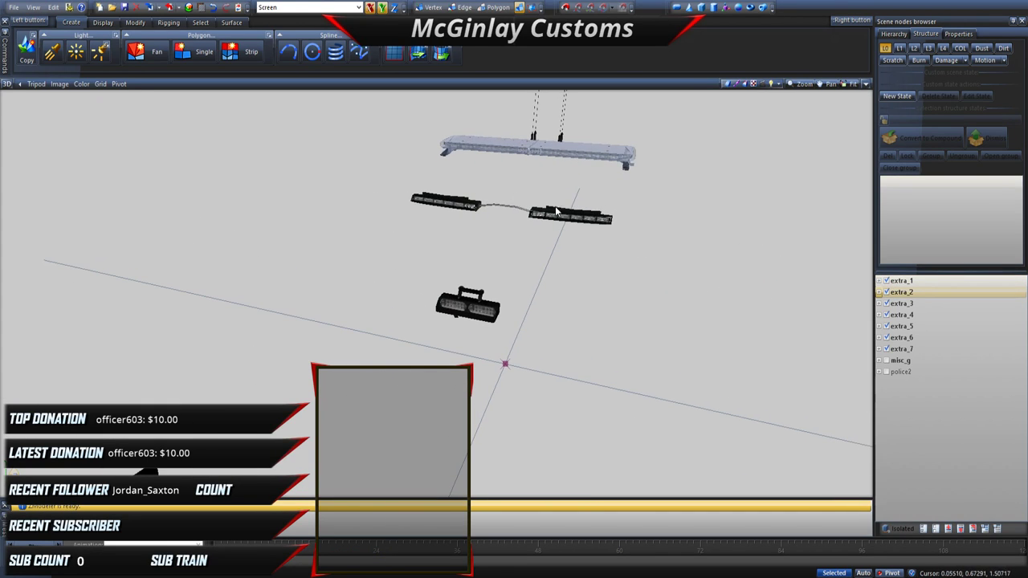
click(886, 304)
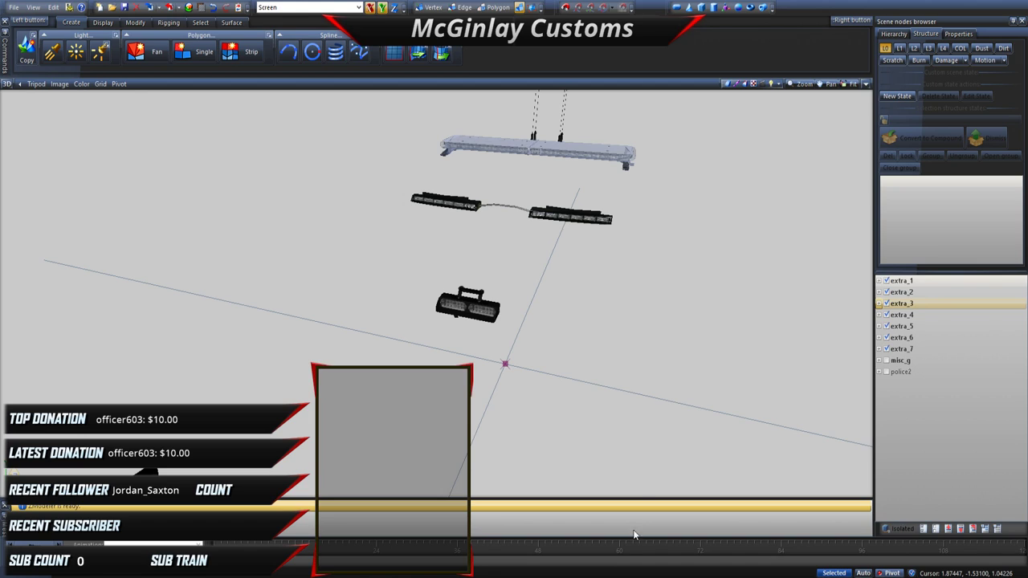
middle_drag(644, 434, 643, 409)
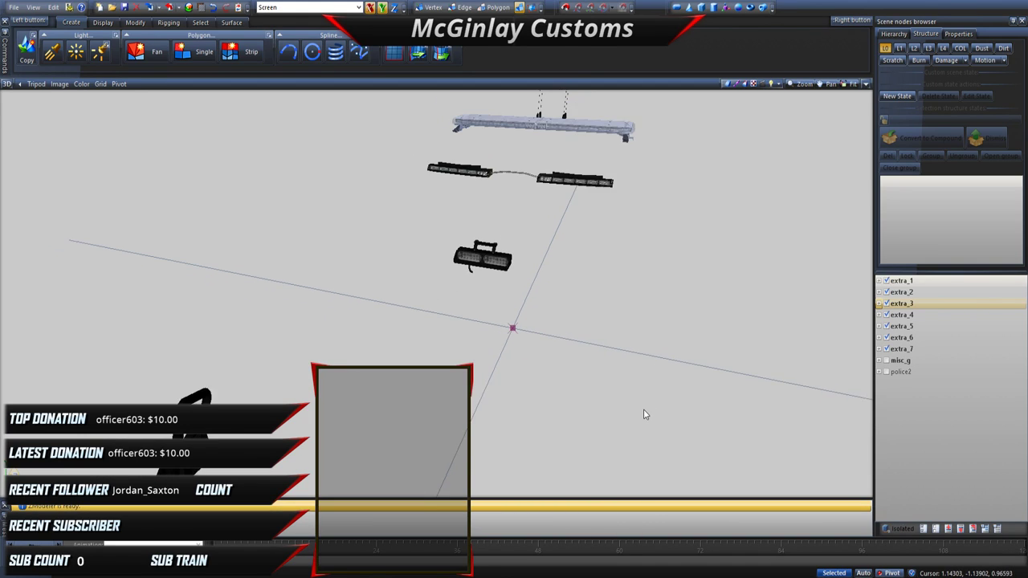
scroll(643, 410, down, 1)
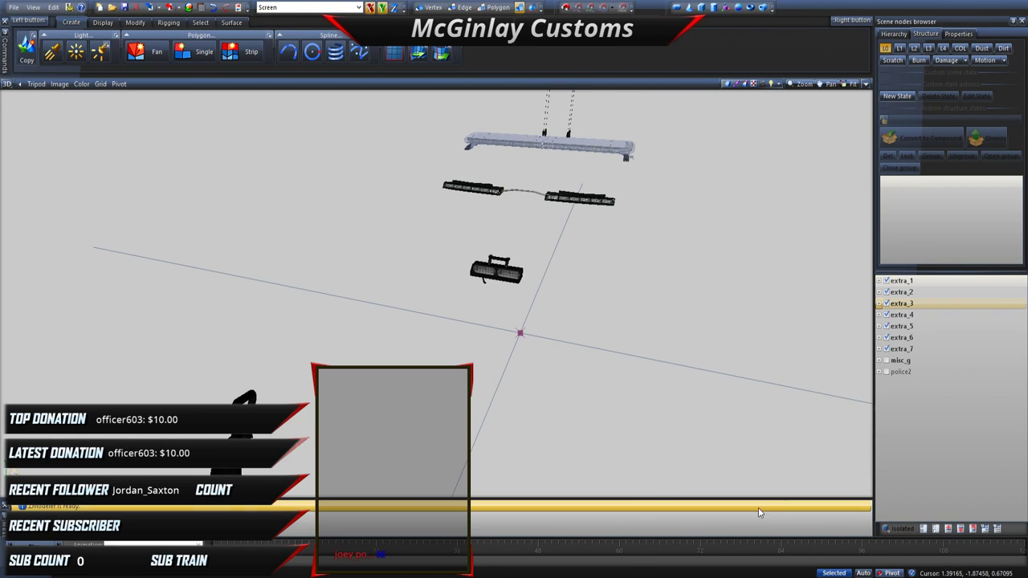
Step: Show the misc_g and police2 nodes again and examine the complete car's push bar, rear window and roof
click(896, 371)
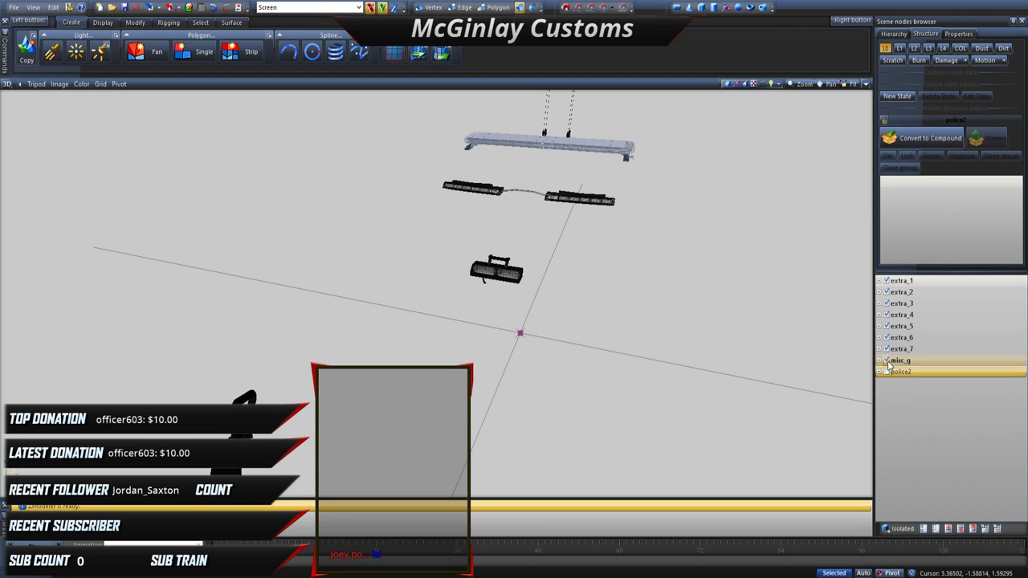
click(886, 371)
scroll(655, 401, down, 2)
middle_drag(655, 393, 596, 344)
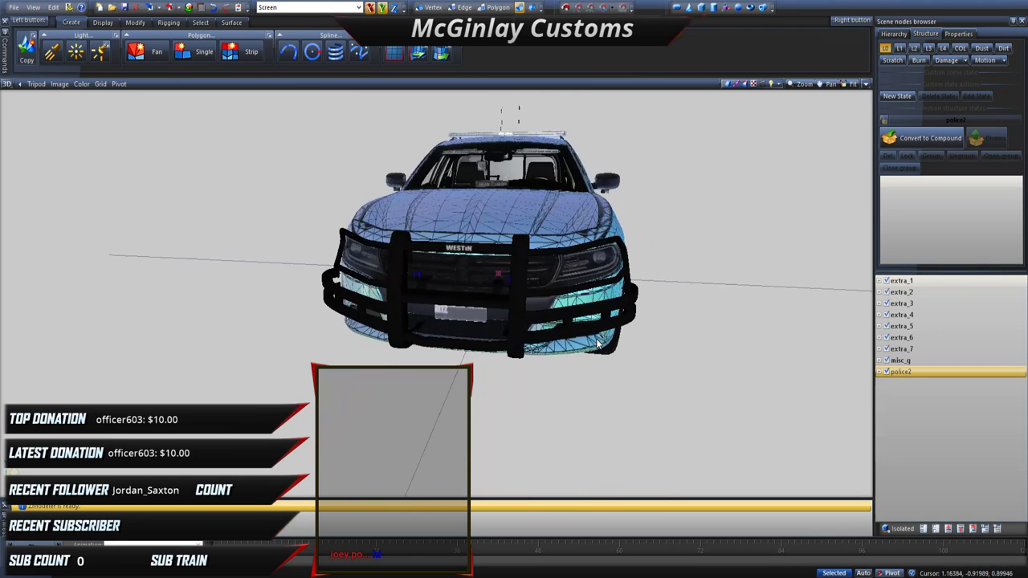
scroll(596, 344, up, 5)
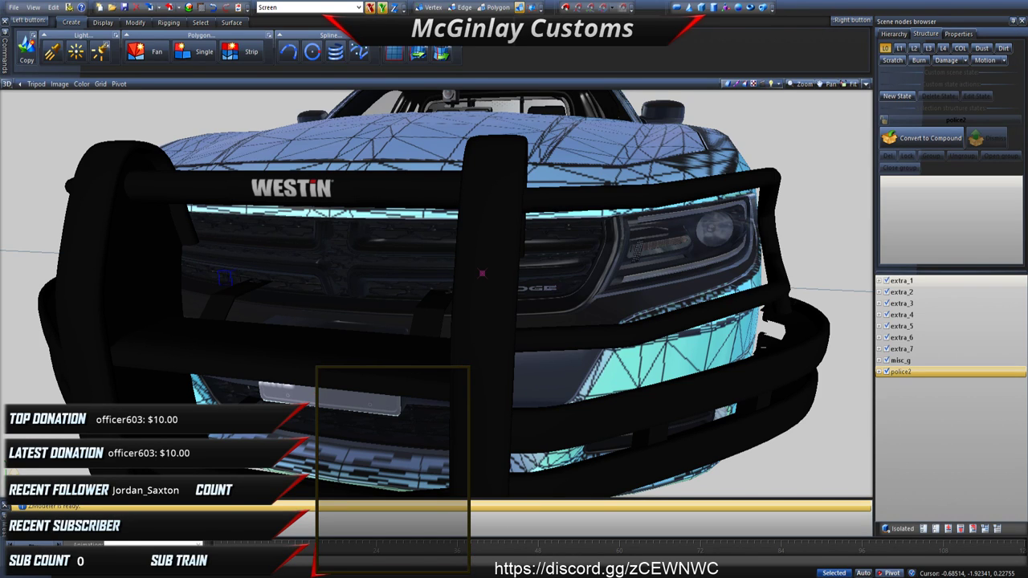
scroll(579, 333, down, 5)
middle_drag(580, 333, 489, 262)
scroll(489, 262, up, 8)
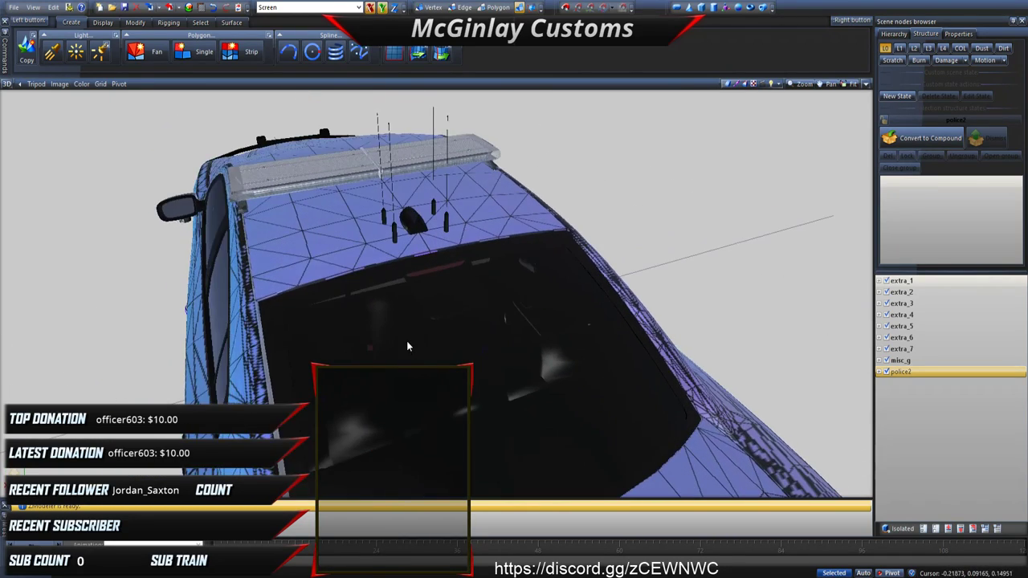
middle_drag(385, 318, 340, 301)
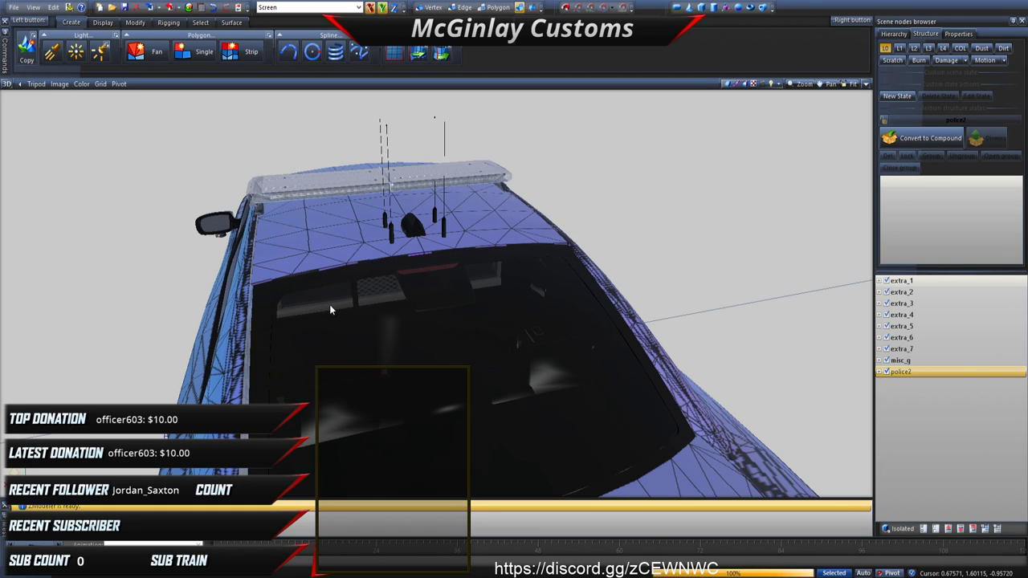
Step: Hide police2, misc_g and extra_1 through extra_7 so only the Bueno Dash lights are shown
scroll(577, 326, down, 5)
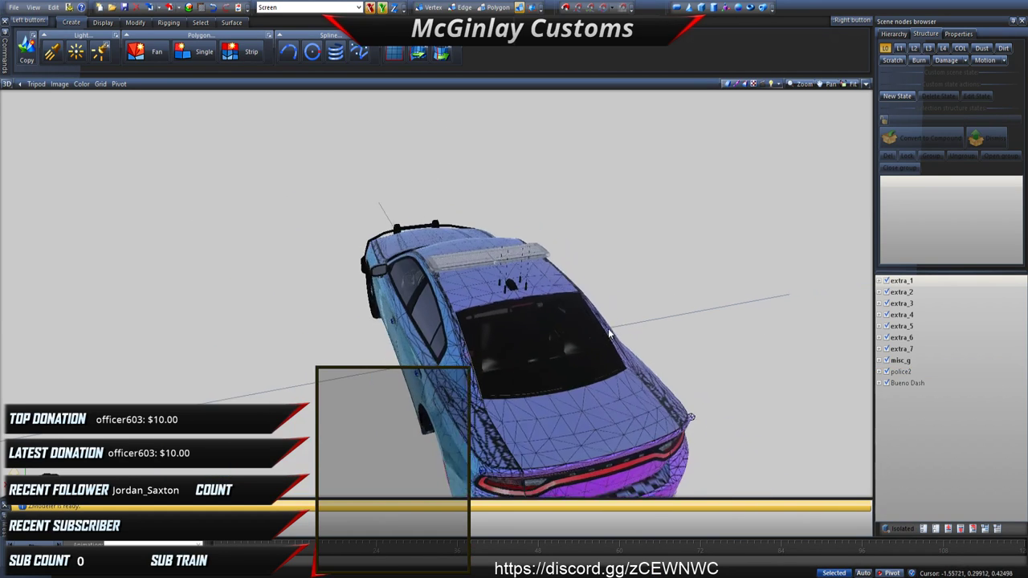
scroll(502, 346, up, 8)
scroll(469, 354, down, 8)
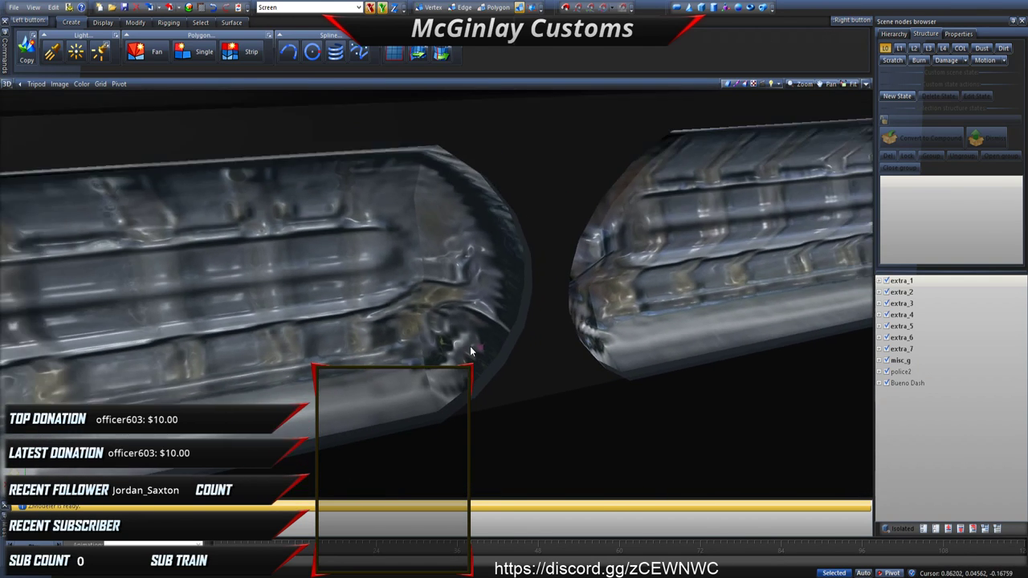
scroll(473, 335, down, 3)
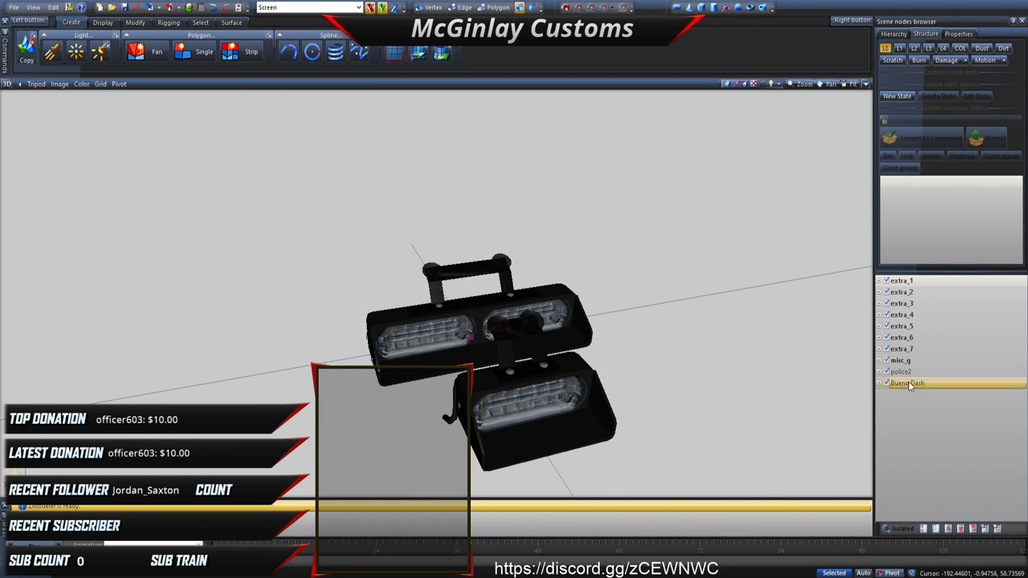
click(886, 371)
click(886, 361)
click(886, 349)
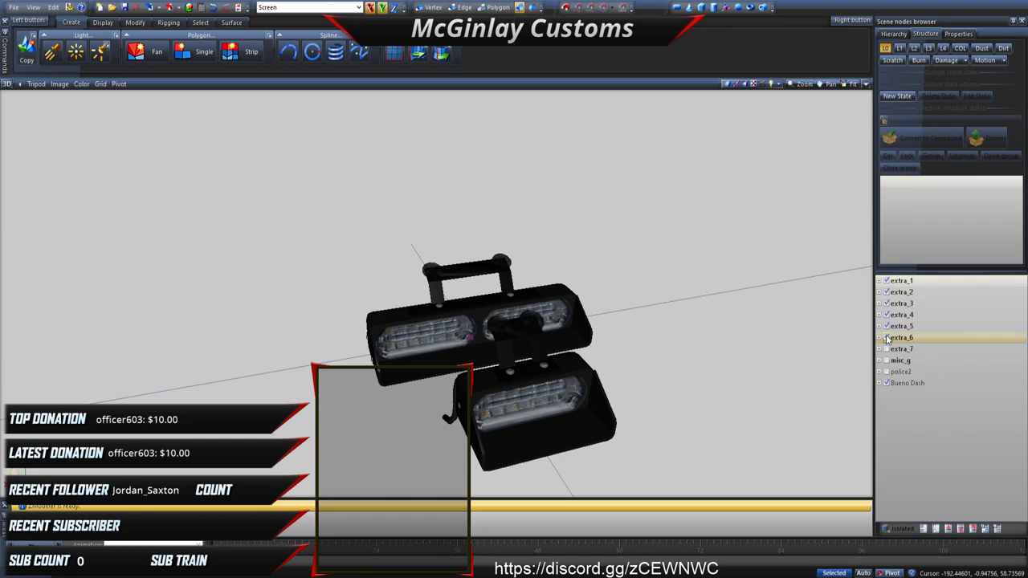
click(886, 338)
click(887, 326)
click(886, 314)
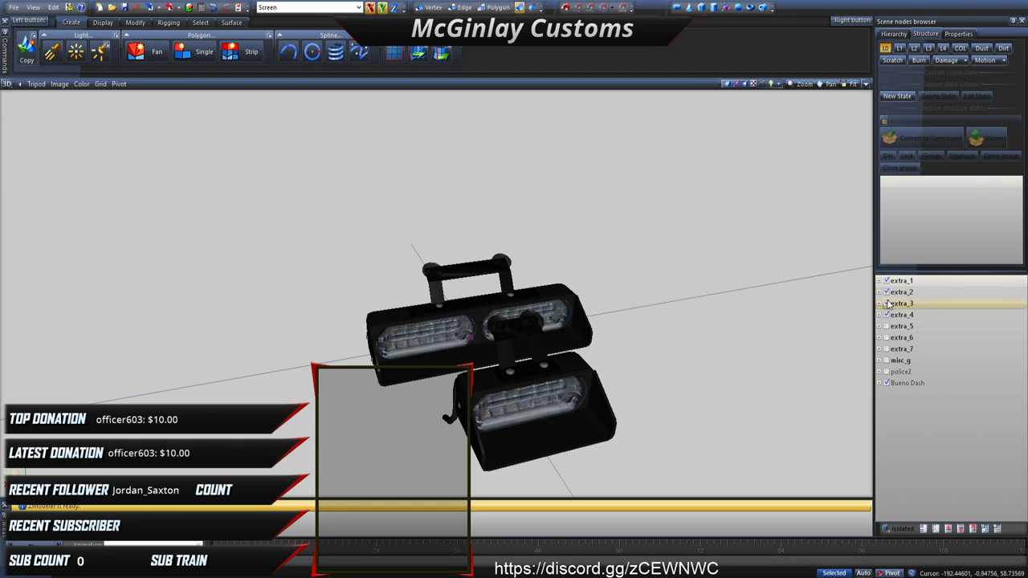
click(886, 303)
click(886, 292)
click(886, 280)
Step: Expand the Bueno Dash node and delete its glass part
click(881, 384)
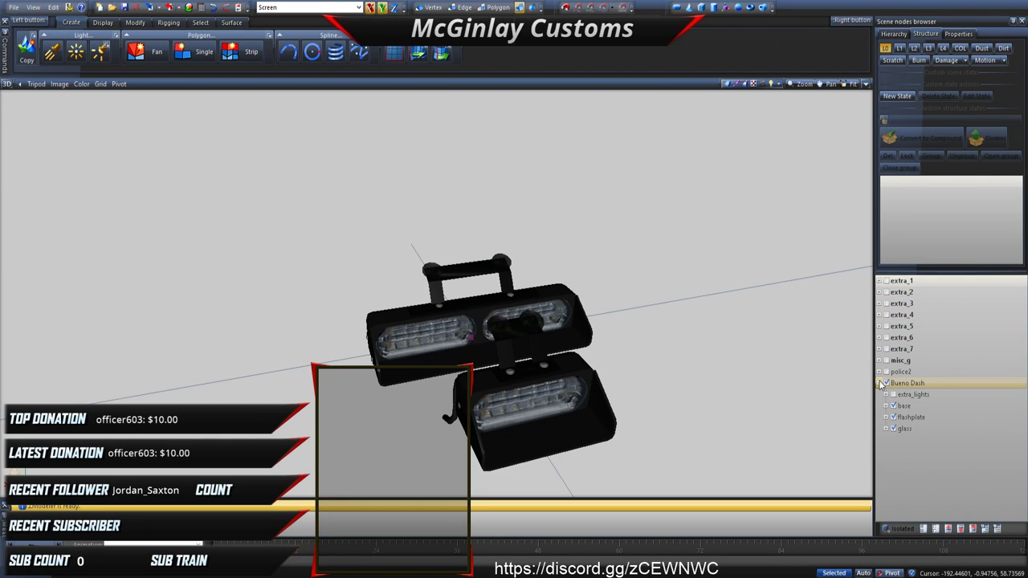
click(905, 430)
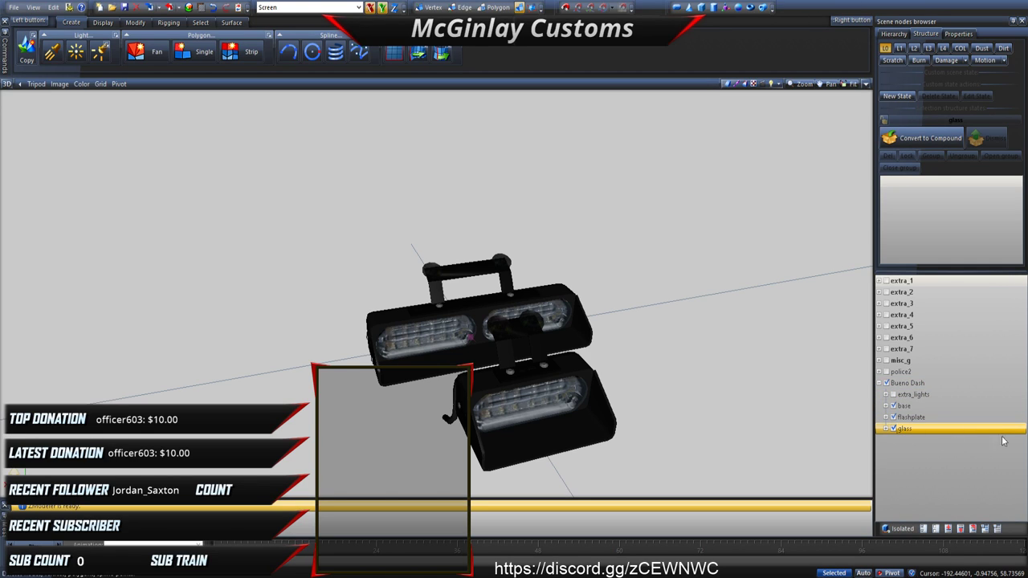
key(Delete)
Step: Show the extra_lights group of Bueno Dash and expand it to list its single and dual light parts
click(893, 395)
click(886, 395)
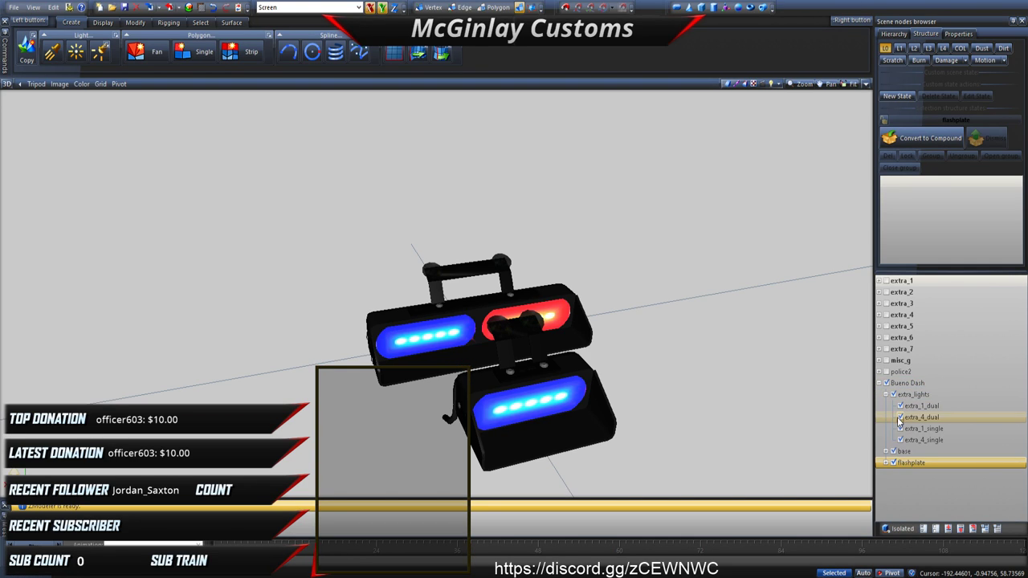
middle_drag(642, 354, 670, 351)
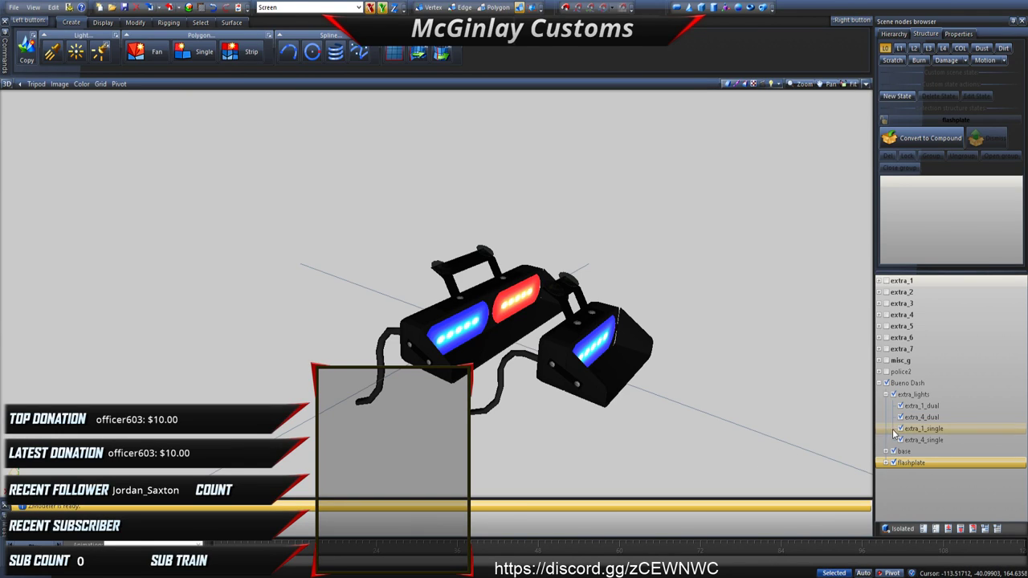
Step: Expand the base and flashplate groups and delete the base_single, flashplate_single, extra_1_single and extra_4_single parts
click(885, 462)
click(886, 451)
click(917, 462)
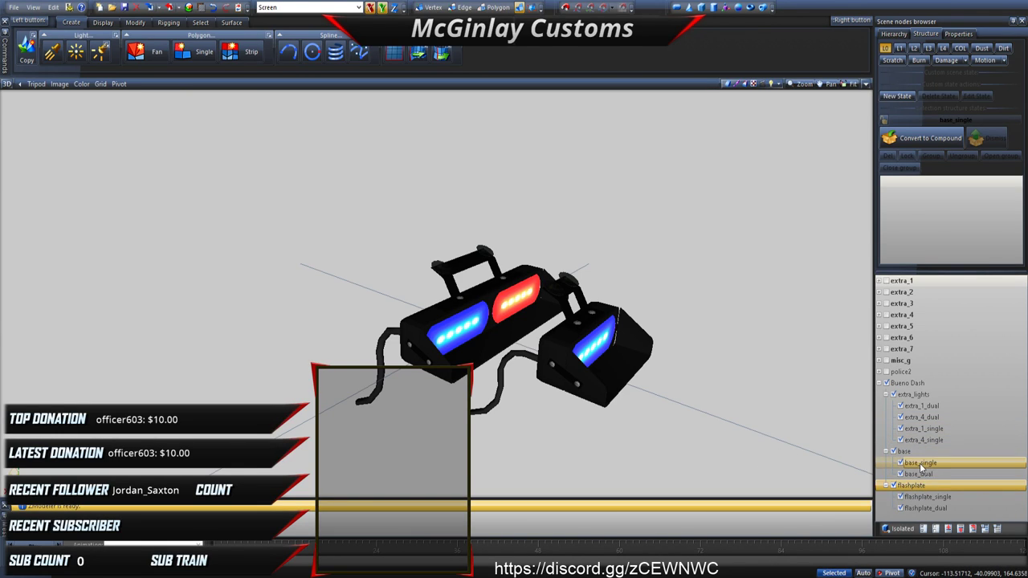
ctrl+click(926, 496)
ctrl+click(933, 429)
ctrl+click(936, 439)
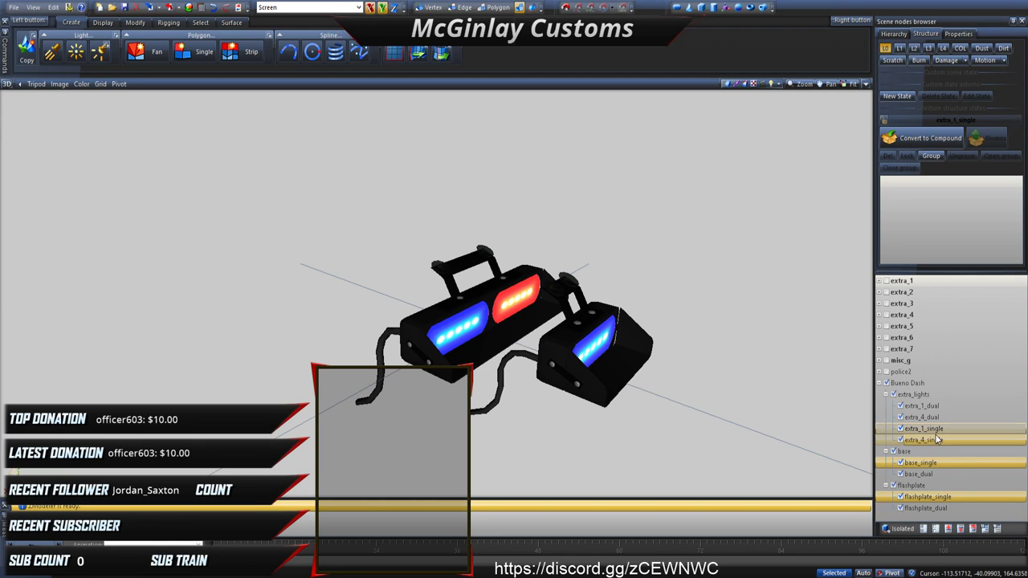
ctrl+click(932, 429)
key(Delete)
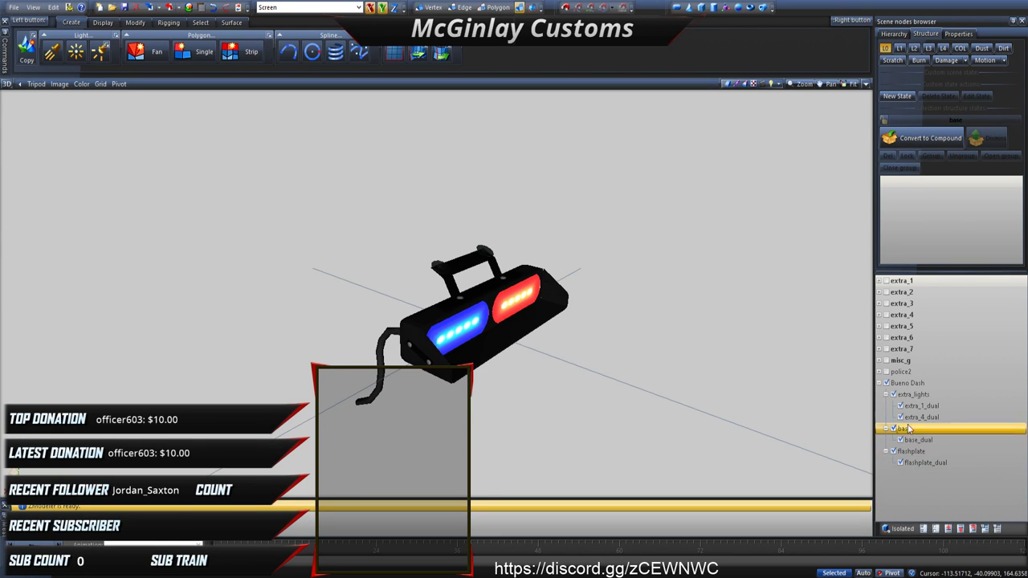
Step: Collapse the extra_lights, base and flashplate groups and switch to the four-viewport layout
click(886, 395)
click(886, 406)
click(886, 416)
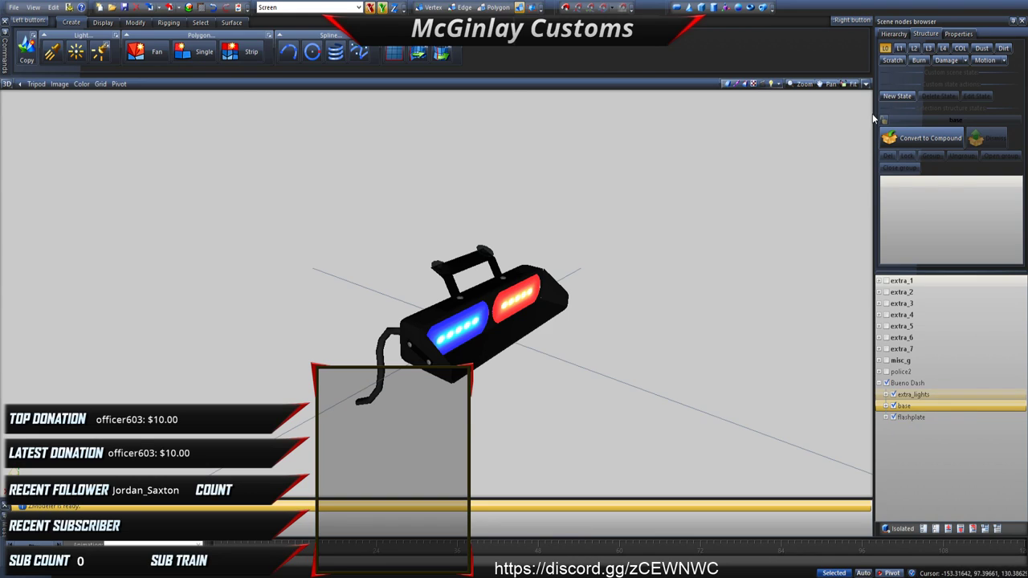
click(865, 84)
Step: Select all parts of the dual dash light in the Left view with the Quadr selection
click(200, 22)
click(233, 50)
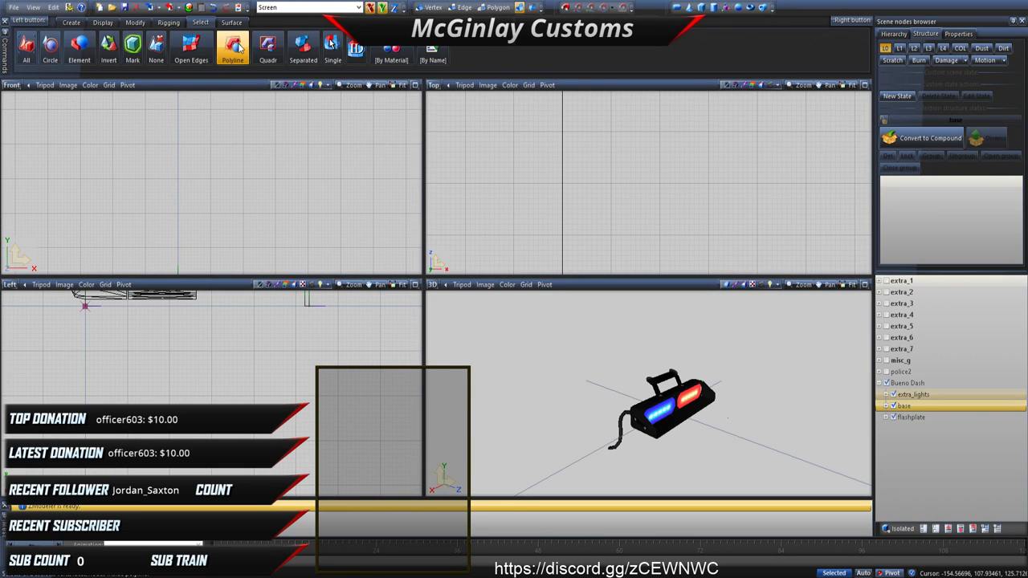
scroll(138, 351, down, 6)
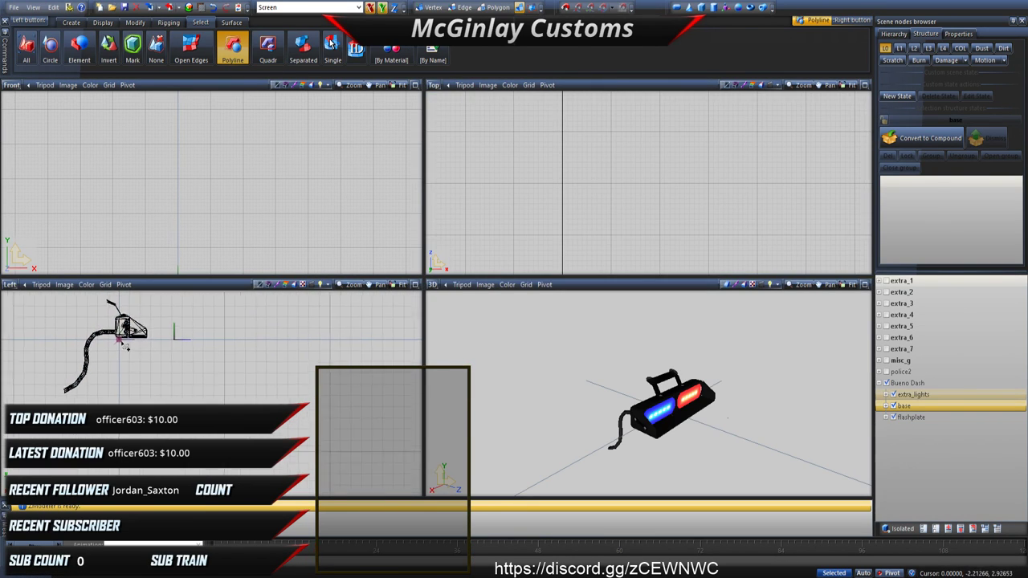
middle_drag(128, 347, 134, 369)
click(213, 432)
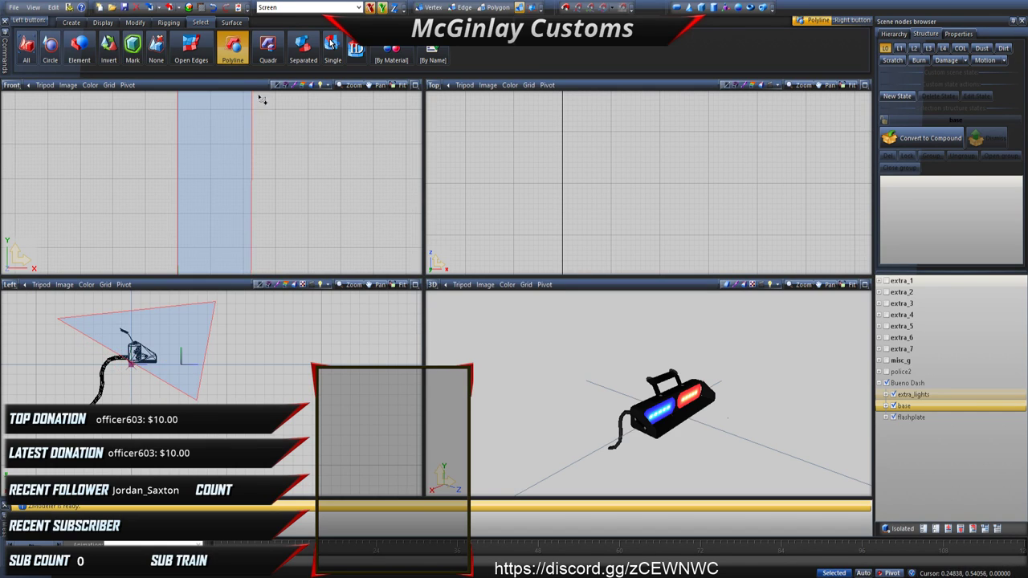
click(269, 61)
drag(36, 321, 158, 381)
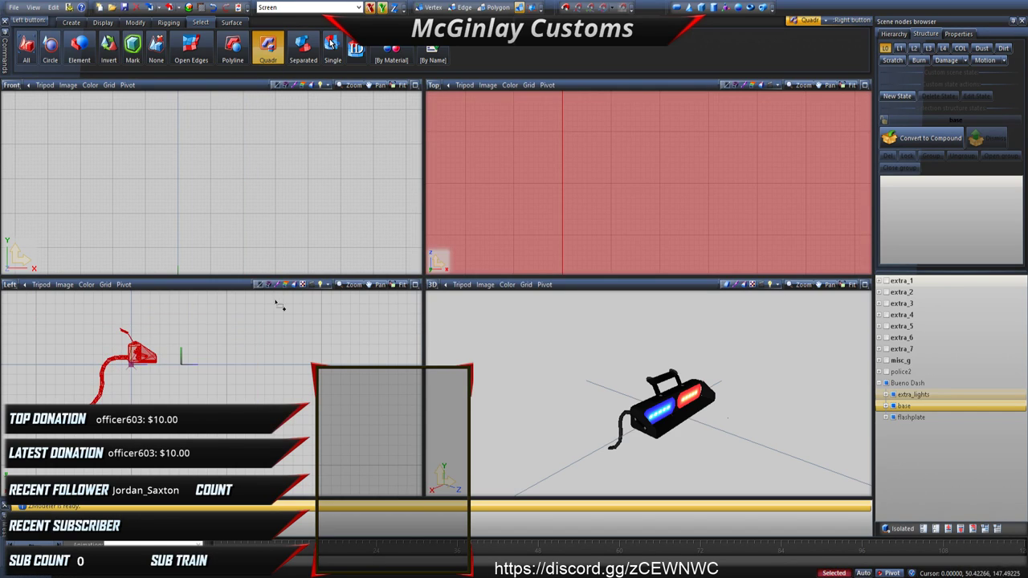
Step: At polygon level, select the whole cable hanging from the back of the light and delete it
key(space)
scroll(82, 386, up, 3)
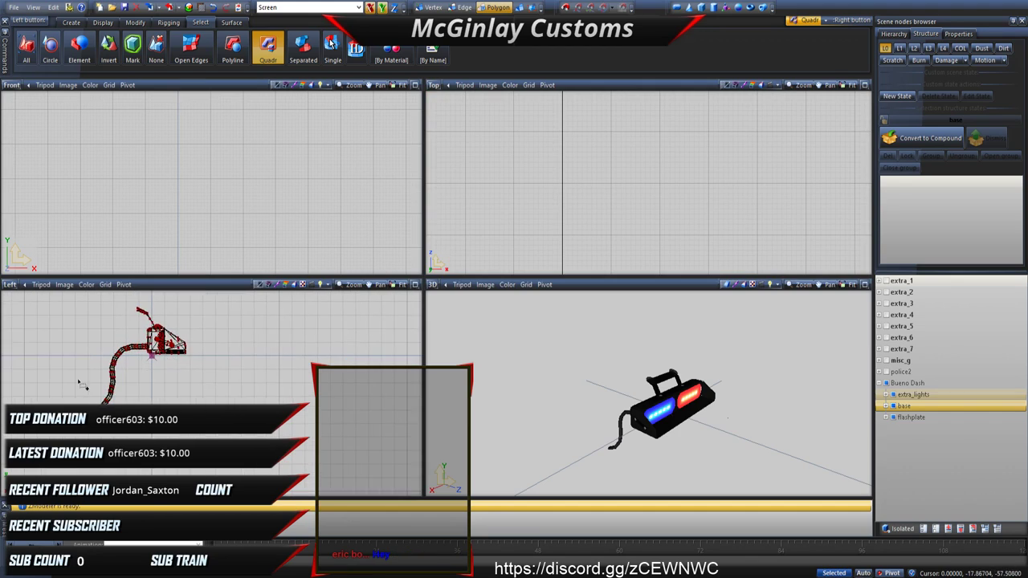
drag(99, 311, 161, 396)
scroll(161, 378, up, 3)
scroll(149, 366, up, 2)
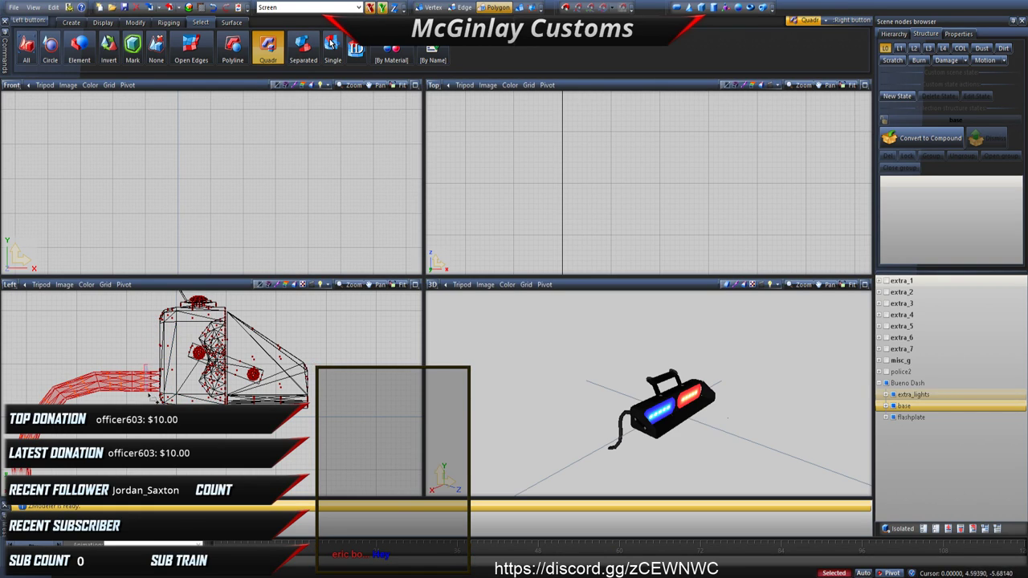
middle_drag(91, 428, 221, 299)
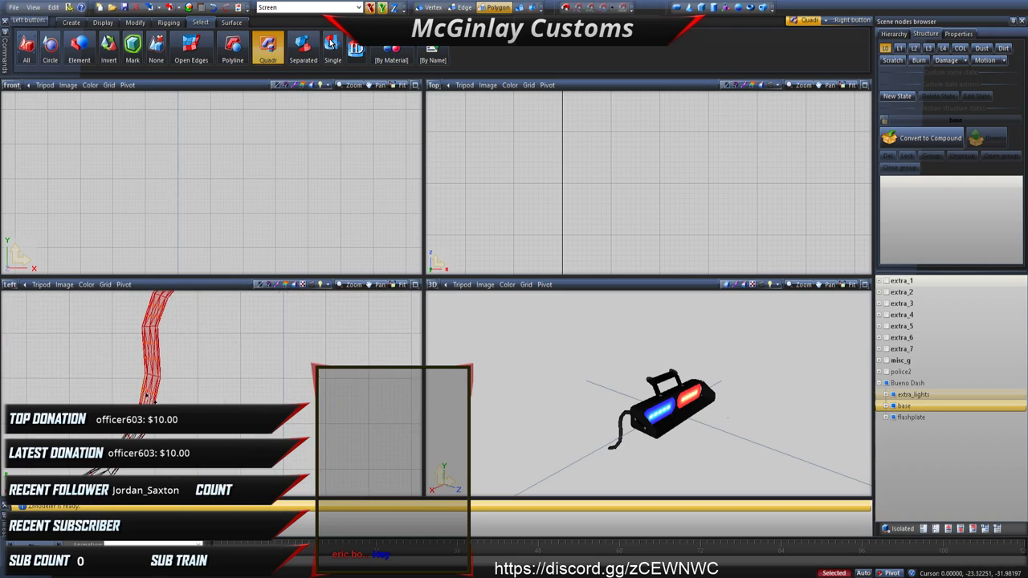
scroll(148, 377, down, 2)
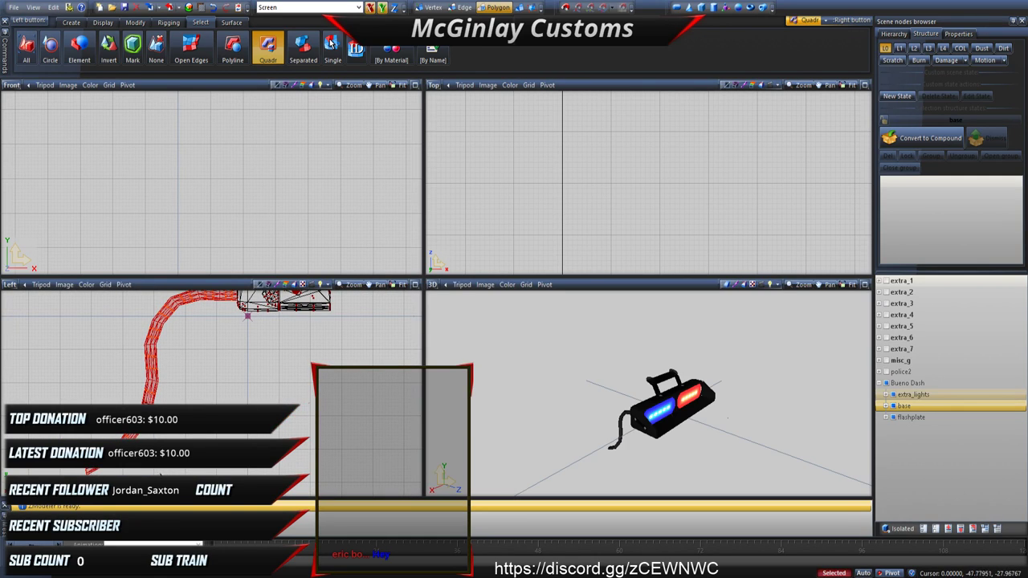
key(Delete)
drag(85, 359, 215, 438)
key(Delete)
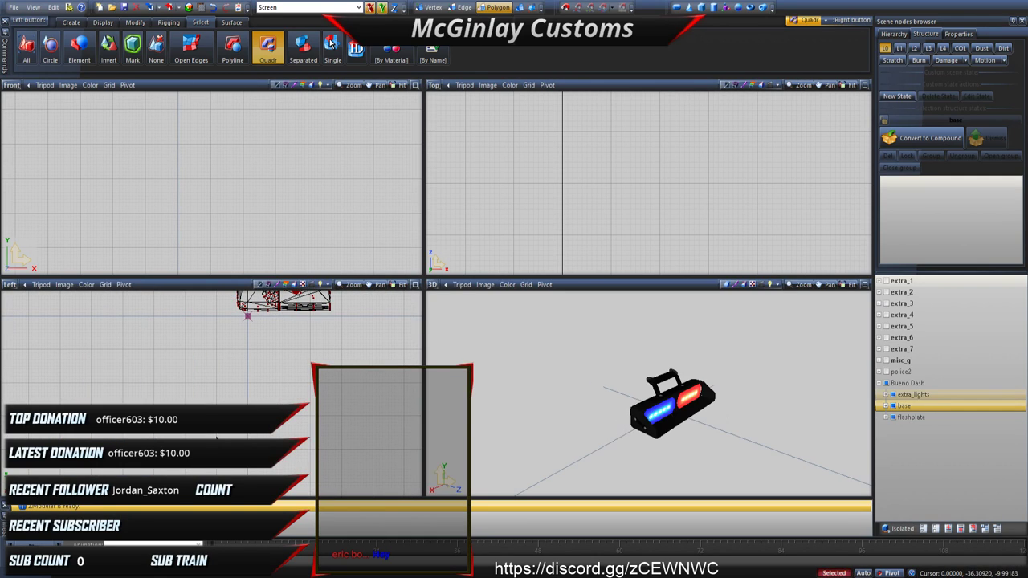
Step: Change the Front viewport to the Back view and scale the entire dash light down at object level
middle_drag(200, 346, 200, 397)
scroll(200, 398, down, 1)
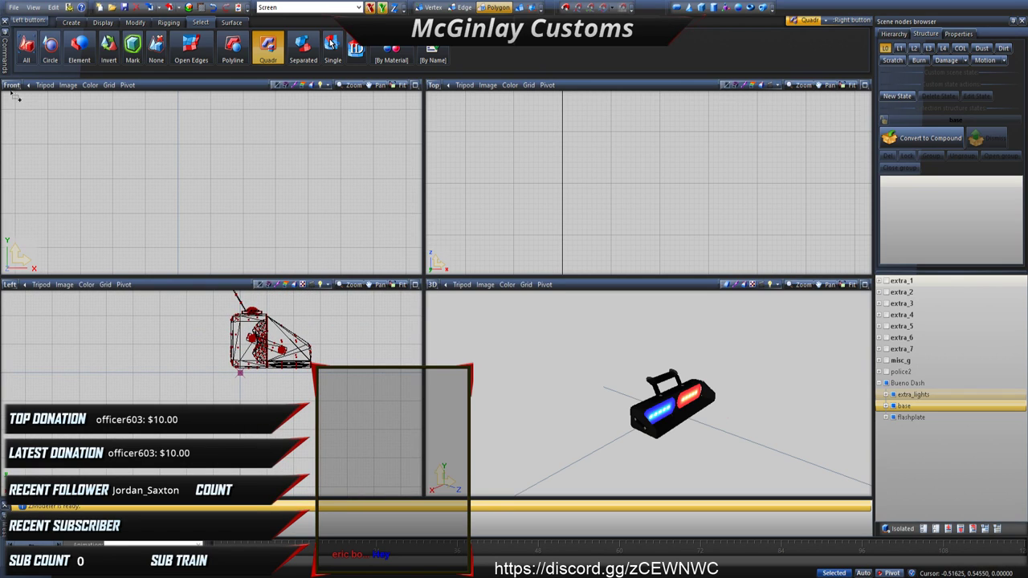
key(b)
scroll(169, 154, down, 3)
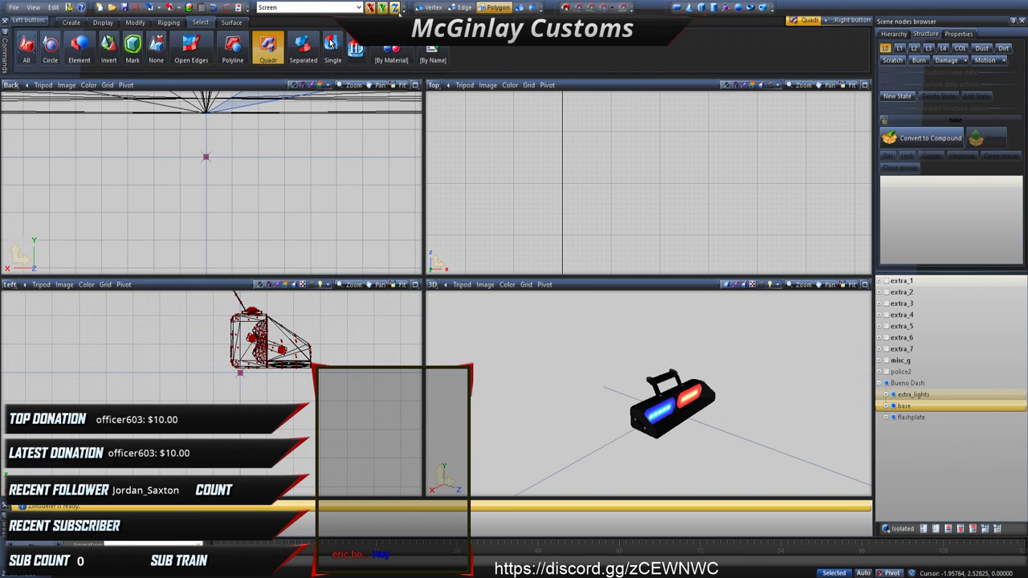
click(518, 8)
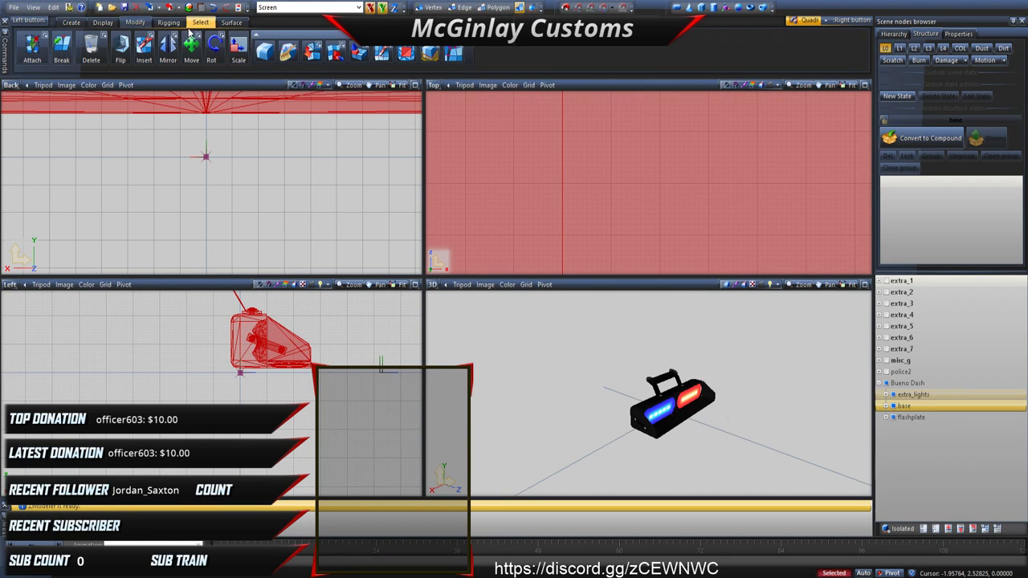
click(238, 49)
scroll(352, 155, down, 4)
scroll(335, 123, down, 3)
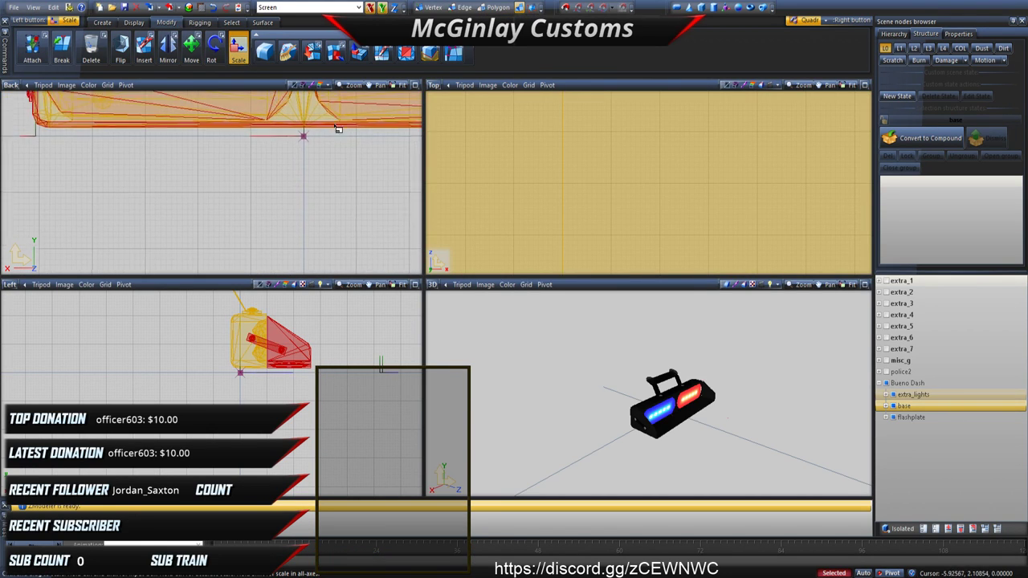
middle_drag(340, 131, 301, 168)
scroll(304, 167, down, 3)
drag(305, 170, 277, 361)
drag(238, 436, 330, 209)
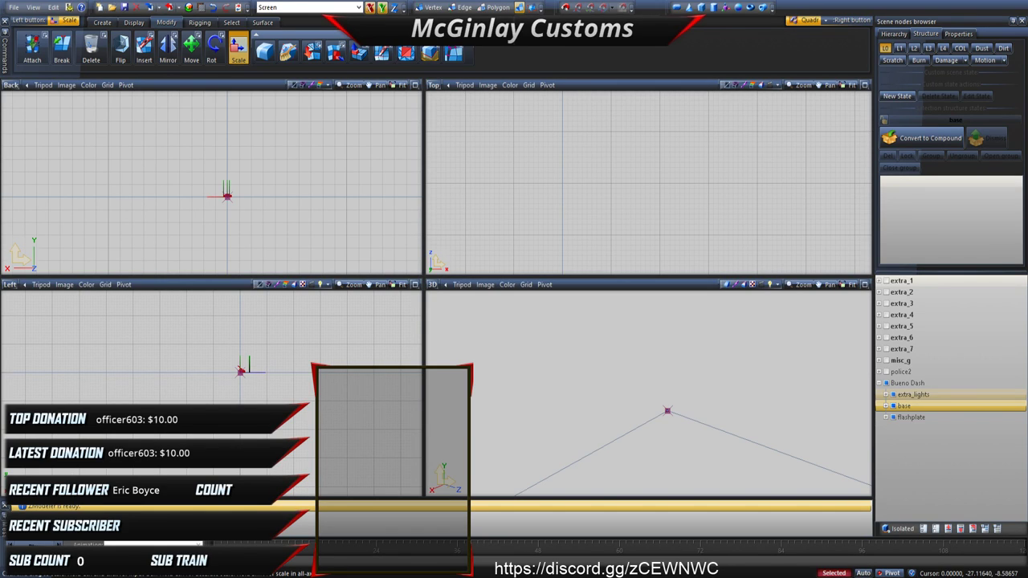
Step: Show the police2 car model and scale the dash light down further to suit the car's size
scroll(579, 383, up, 2)
scroll(230, 197, up, 7)
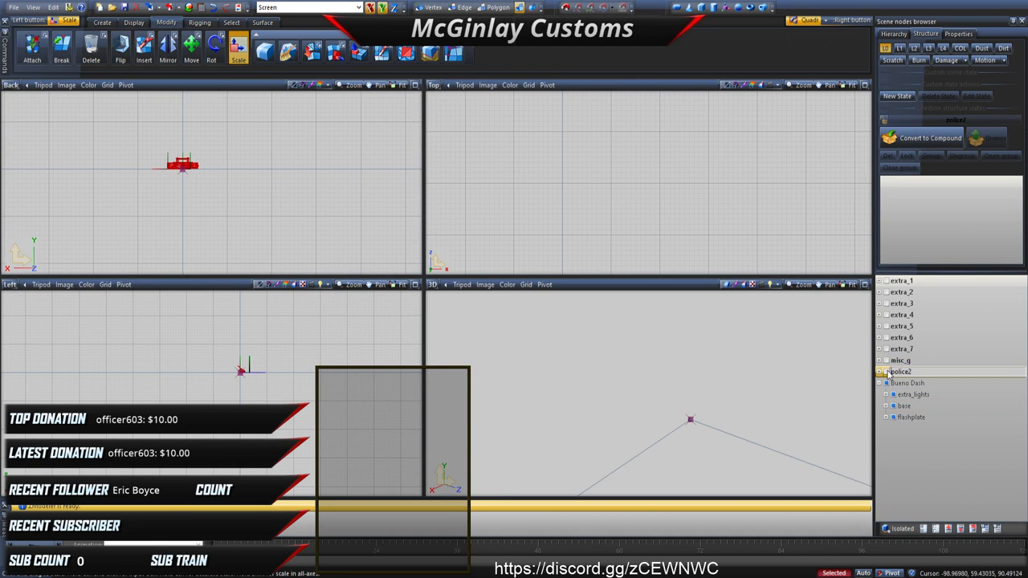
click(887, 373)
scroll(201, 156, up, 5)
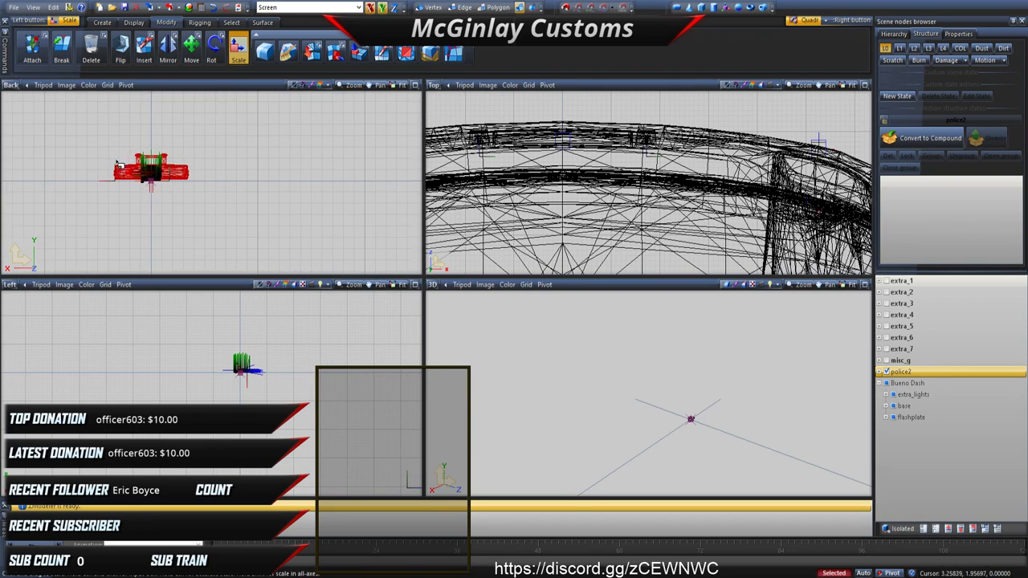
scroll(142, 186, up, 3)
middle_drag(142, 186, 152, 229)
drag(286, 241, 252, 163)
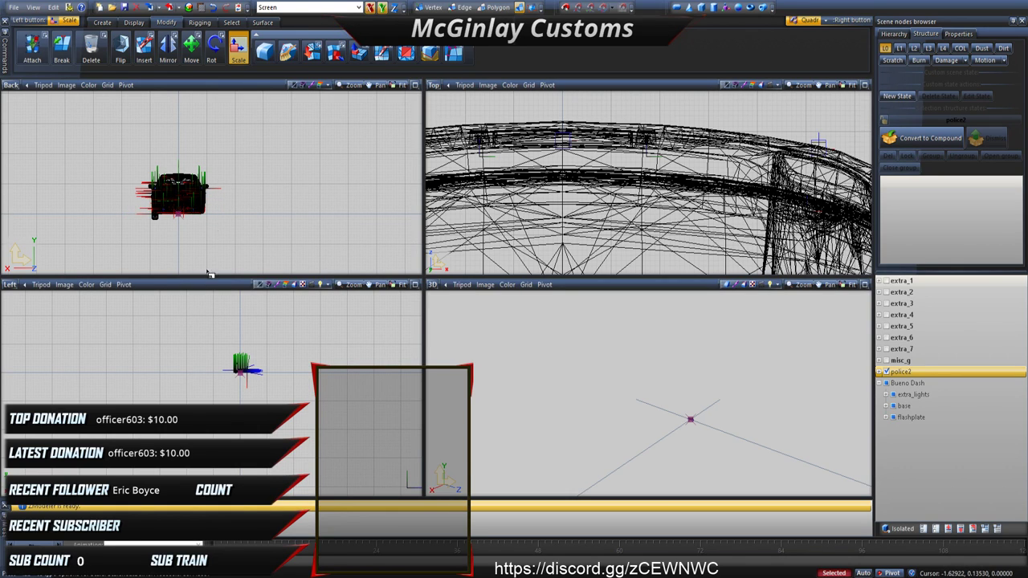
scroll(161, 195, up, 6)
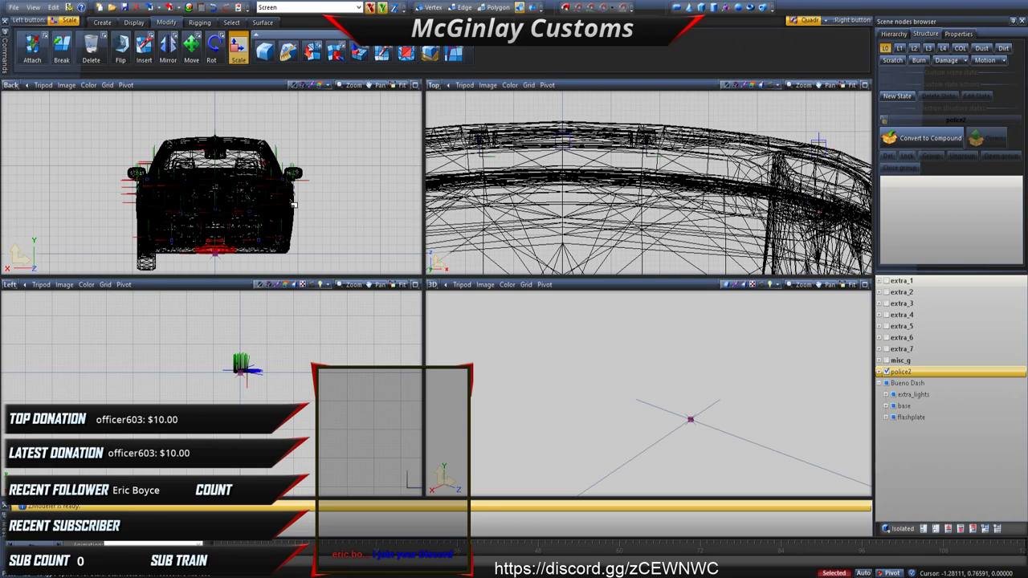
Step: Move the dash light up above the car's roof in the Back view and reduce its scale
click(191, 49)
drag(346, 160, 325, 22)
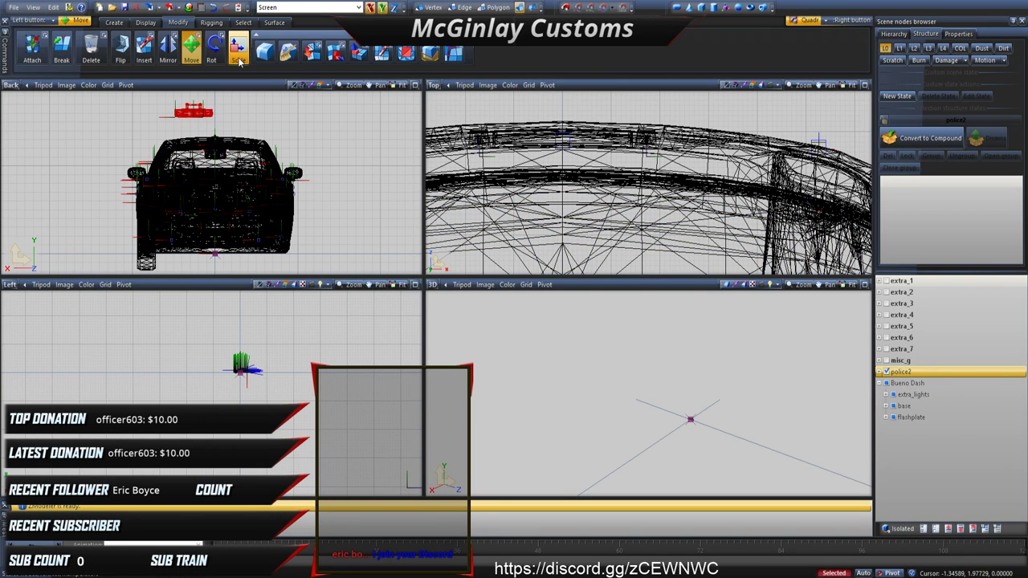
click(238, 50)
drag(343, 144, 309, 190)
Step: Scale the dash light again and move it to the driver's side of the rear window in the Back view
scroll(353, 143, up, 6)
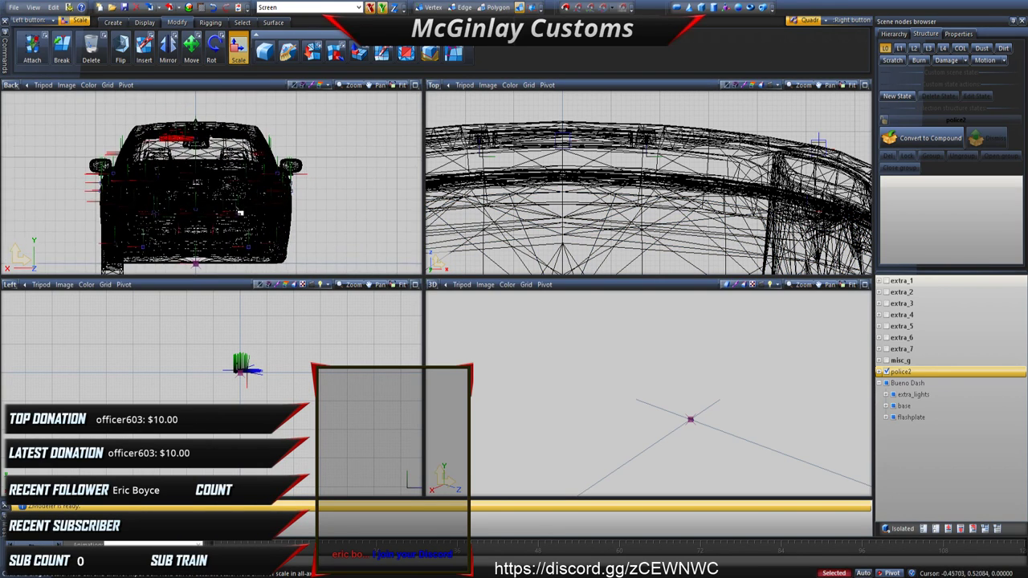
drag(354, 143, 328, 291)
click(192, 50)
drag(124, 169, 87, 148)
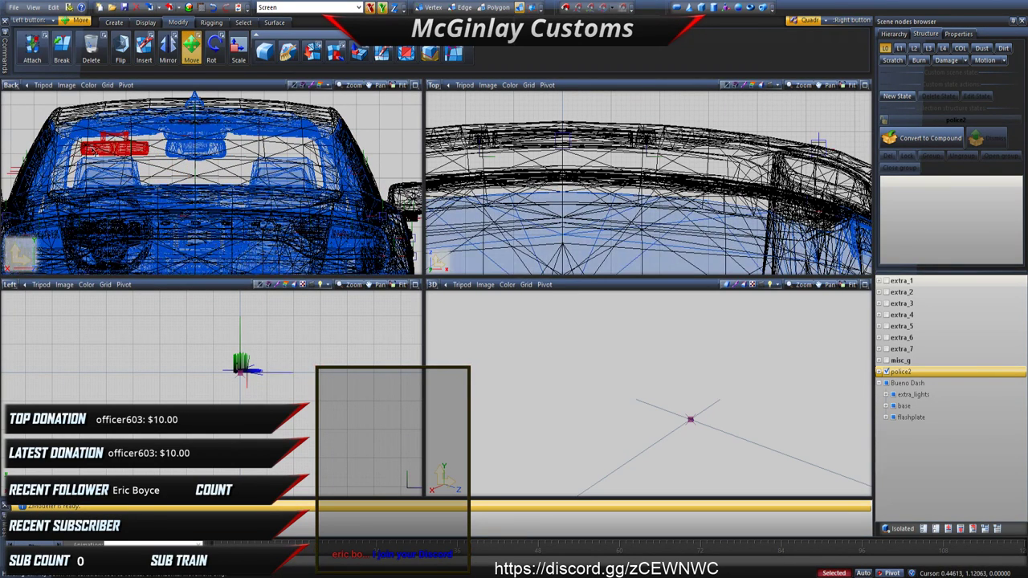
Step: Scale the dash light down slightly and move it to the upper driver's-side corner of the rear window
middle_drag(526, 338, 663, 438)
scroll(664, 434, up, 8)
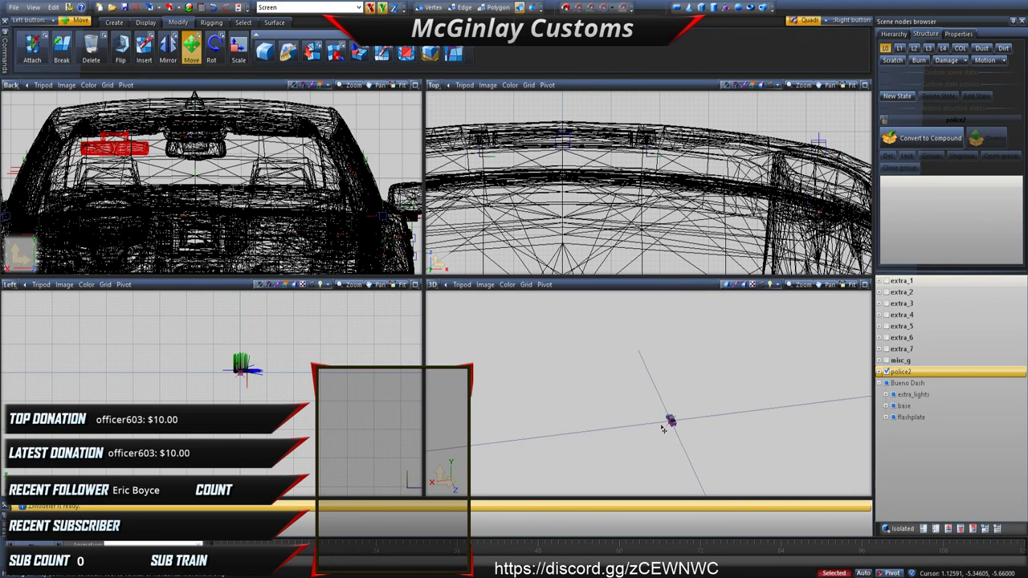
click(435, 286)
click(435, 286)
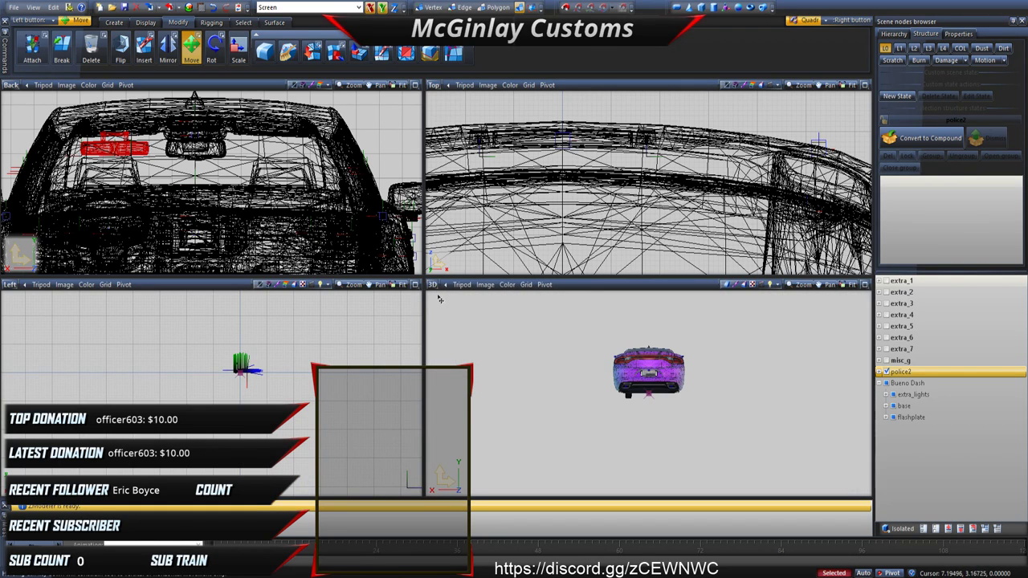
middle_drag(583, 383, 646, 404)
scroll(625, 411, up, 8)
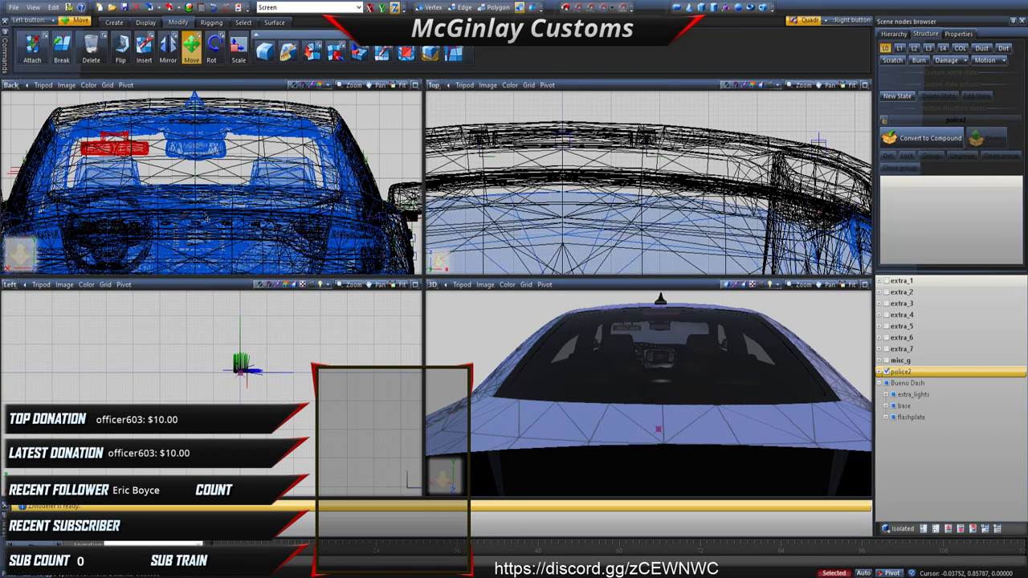
click(239, 48)
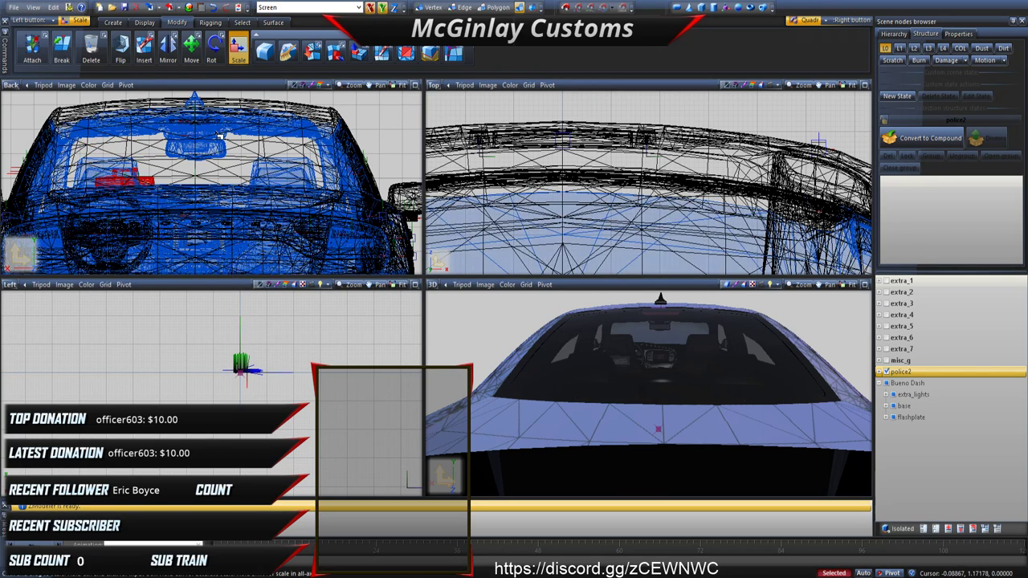
click(192, 48)
drag(159, 191, 127, 98)
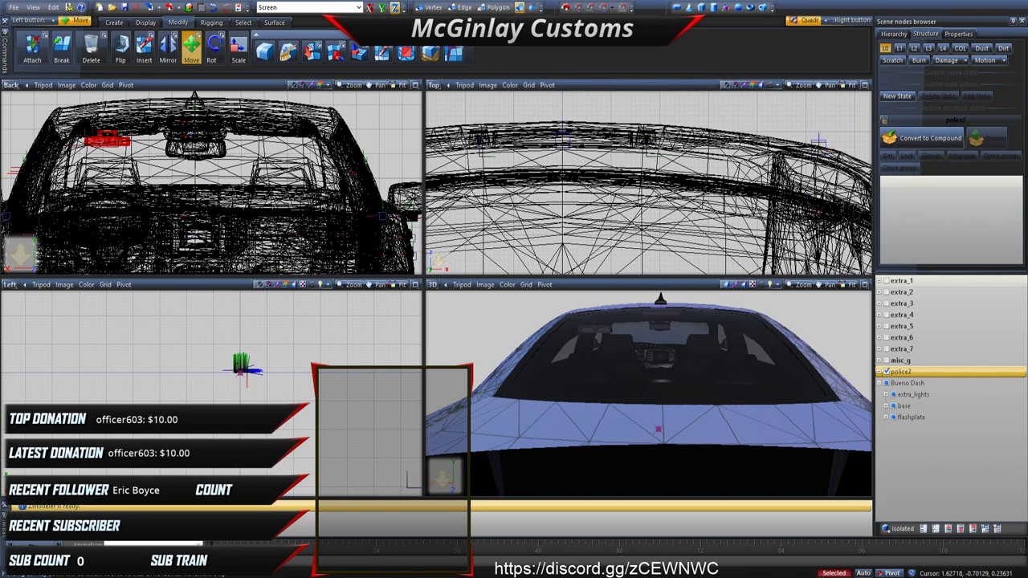
Step: Raise the dash light along the Y axis toward the rear window's upper edge and inspect it through the glass in 3D
click(382, 8)
click(394, 7)
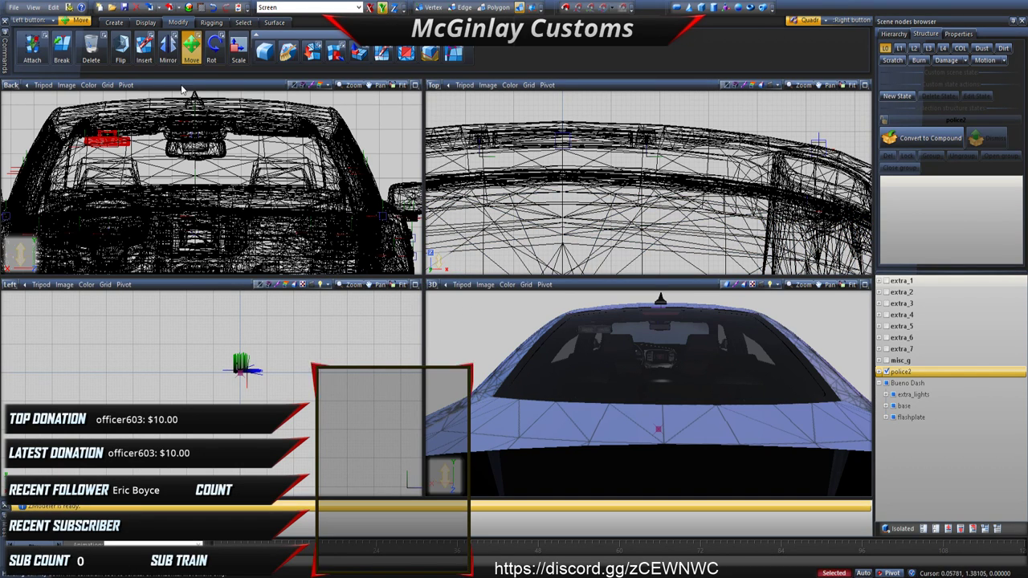
middle_drag(128, 108, 122, 167)
scroll(111, 170, up, 3)
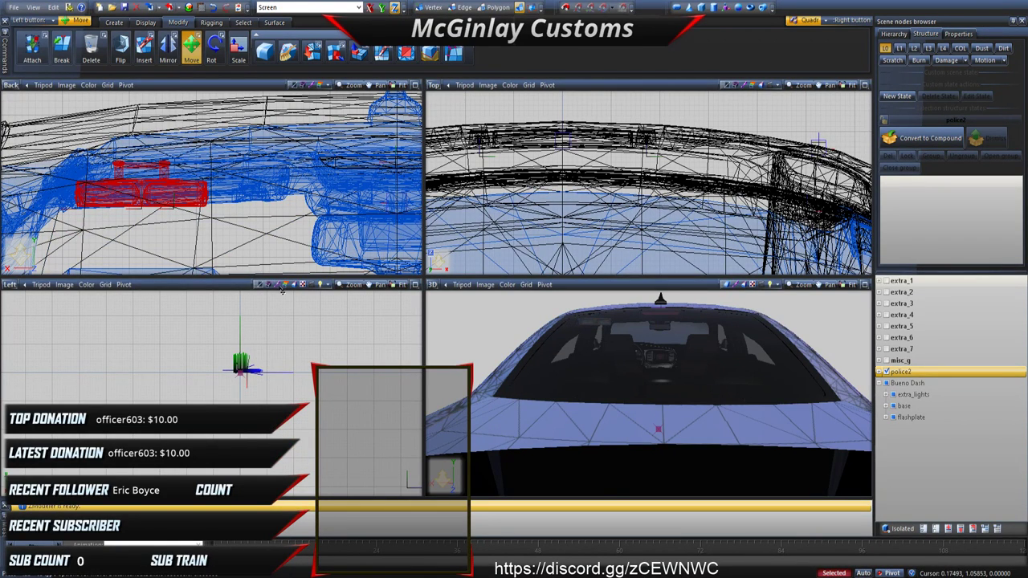
middle_drag(562, 390, 661, 409)
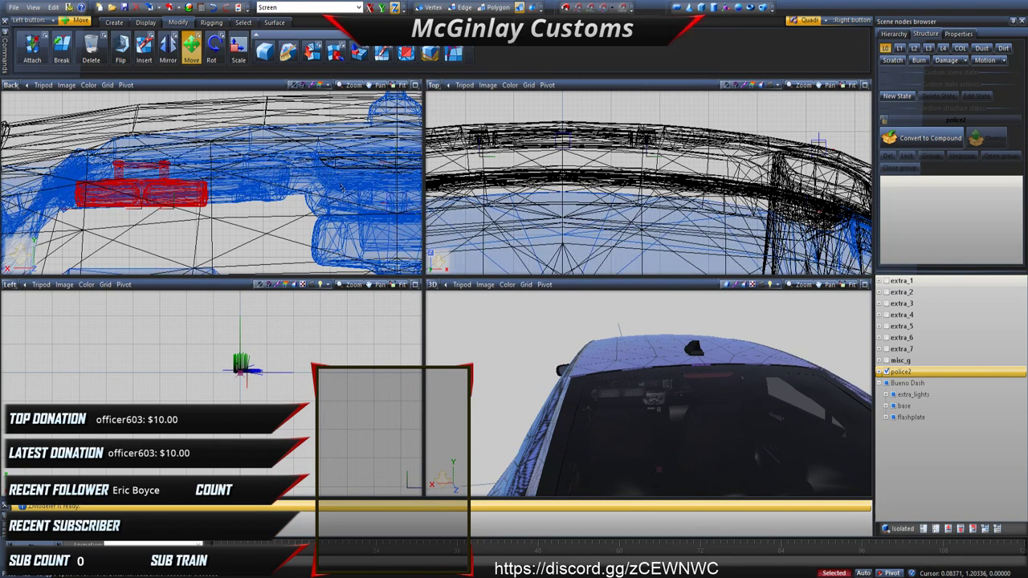
middle_drag(642, 371, 485, 575)
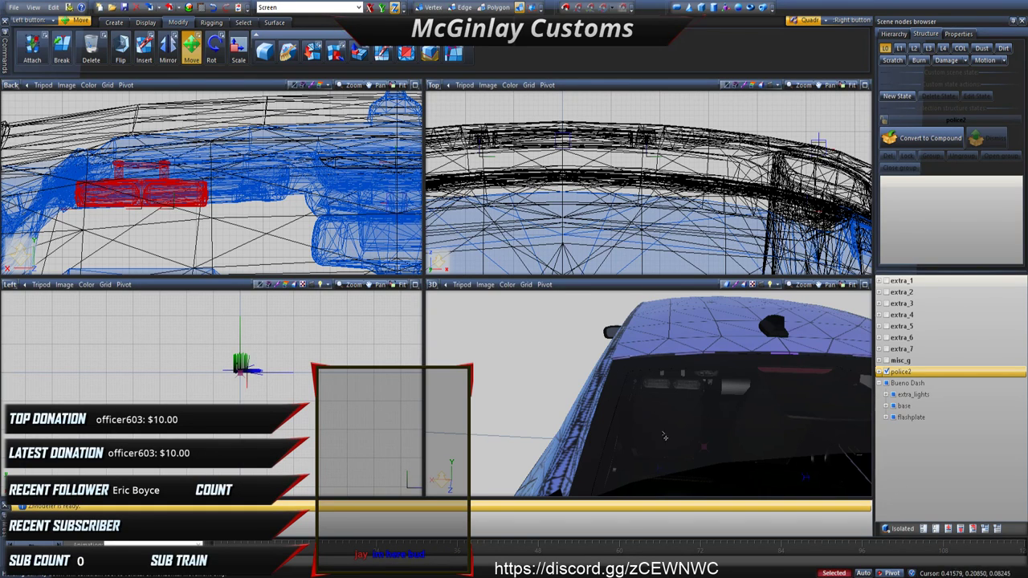
middle_drag(562, 378, 632, 360)
scroll(634, 360, down, 2)
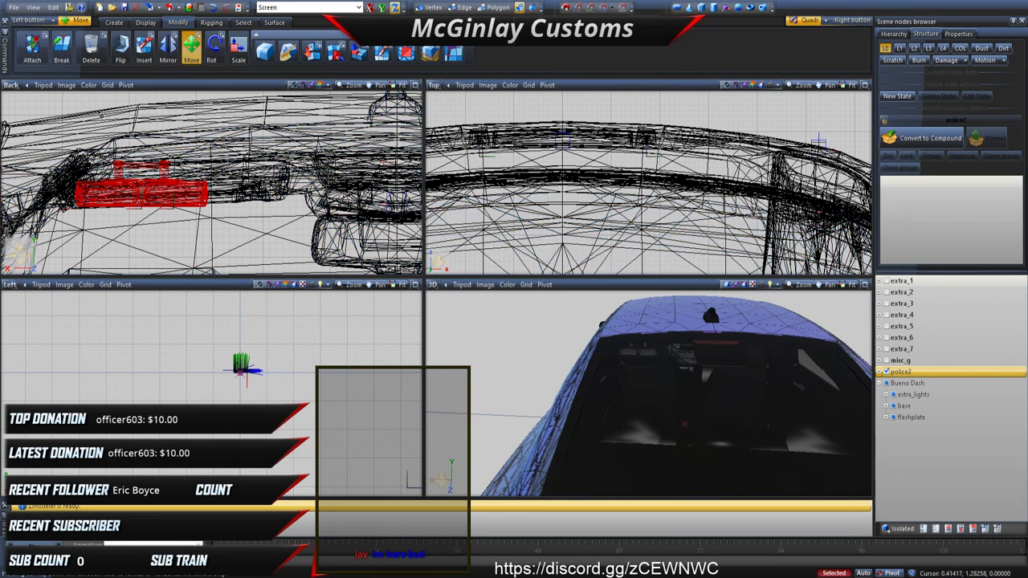
Step: Duplicate the Bueno Dash light in place with the Copy command
click(114, 22)
click(22, 57)
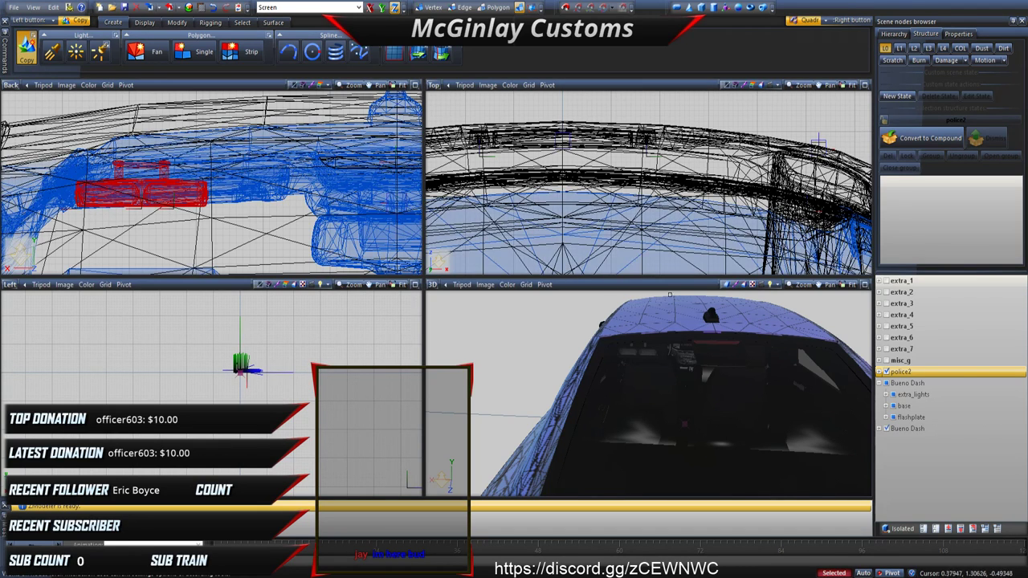
scroll(245, 147, down, 6)
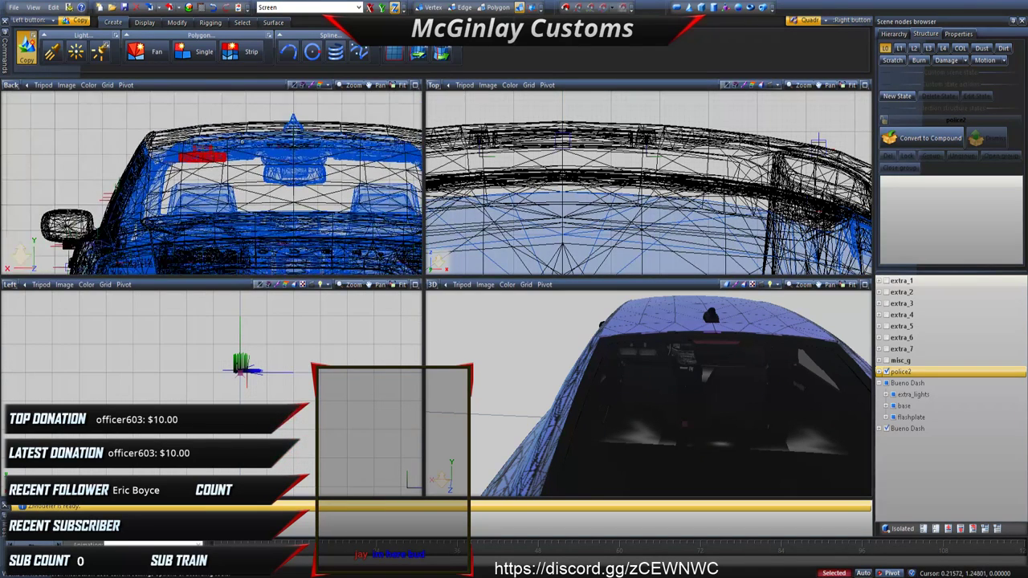
click(177, 22)
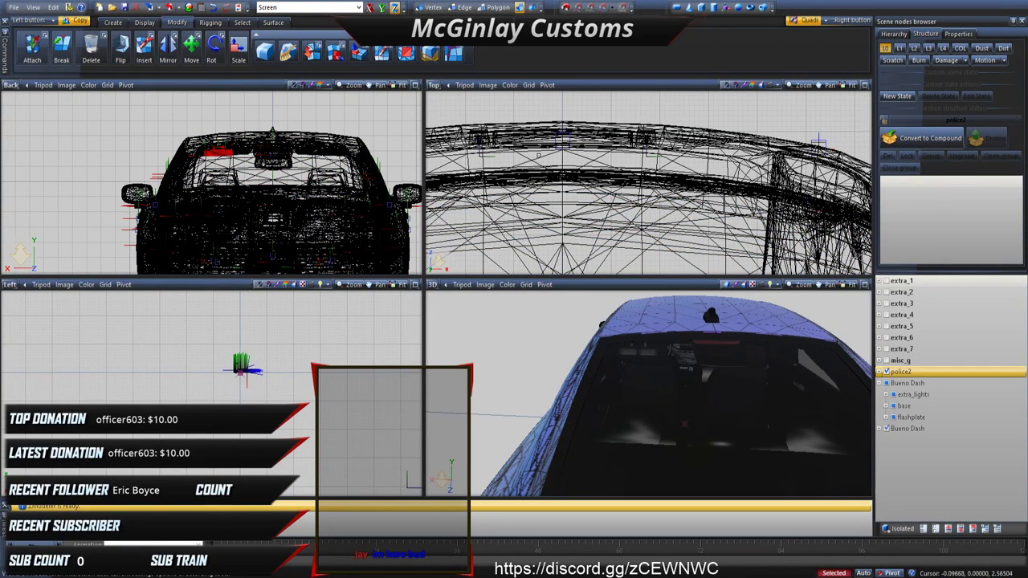
Step: Hide police2 and move the duplicated dash light along the X axis to the opposite side of the rear window in the Back view
click(886, 371)
scroll(259, 223, up, 3)
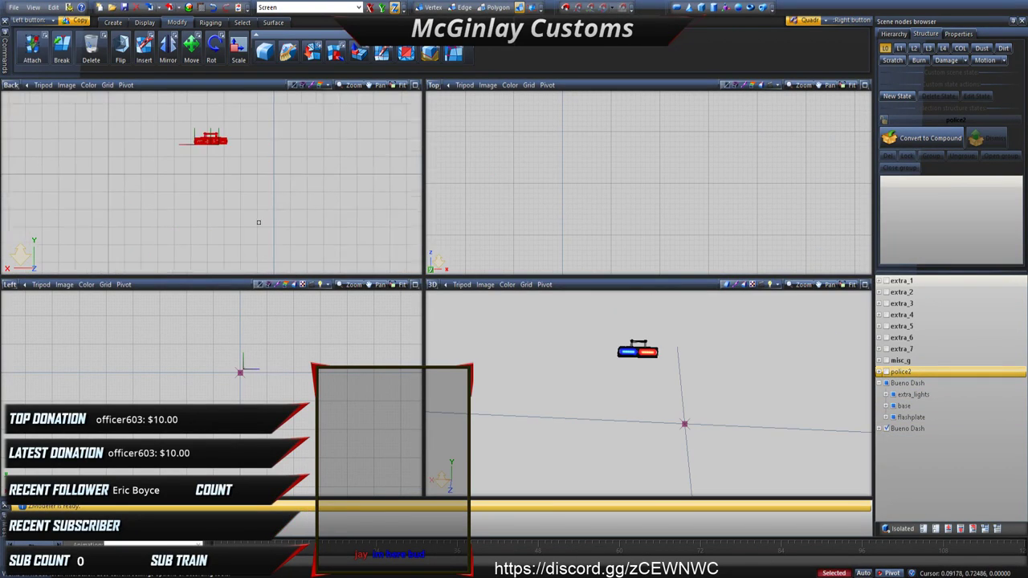
scroll(186, 170, up, 4)
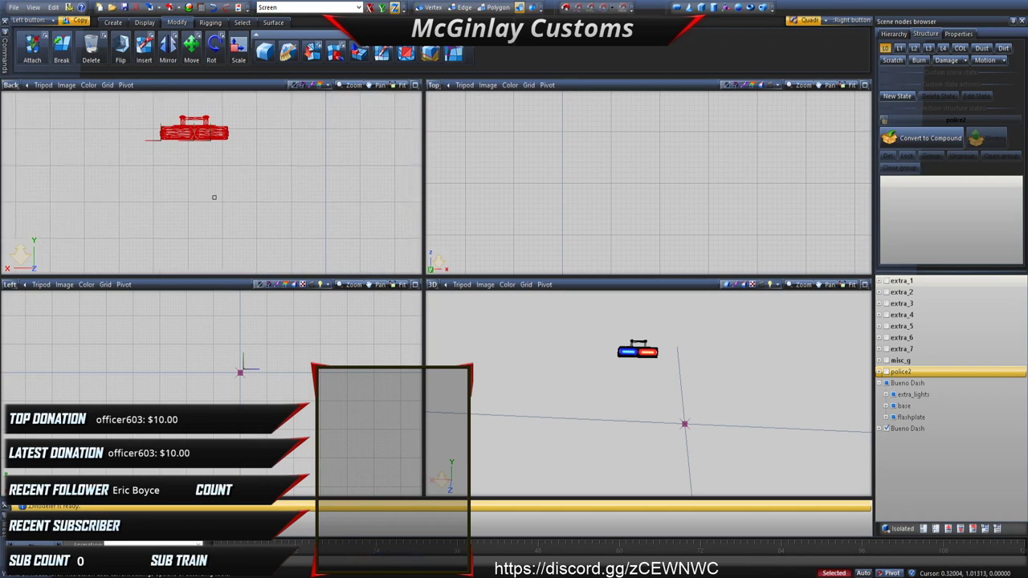
middle_drag(220, 176, 149, 193)
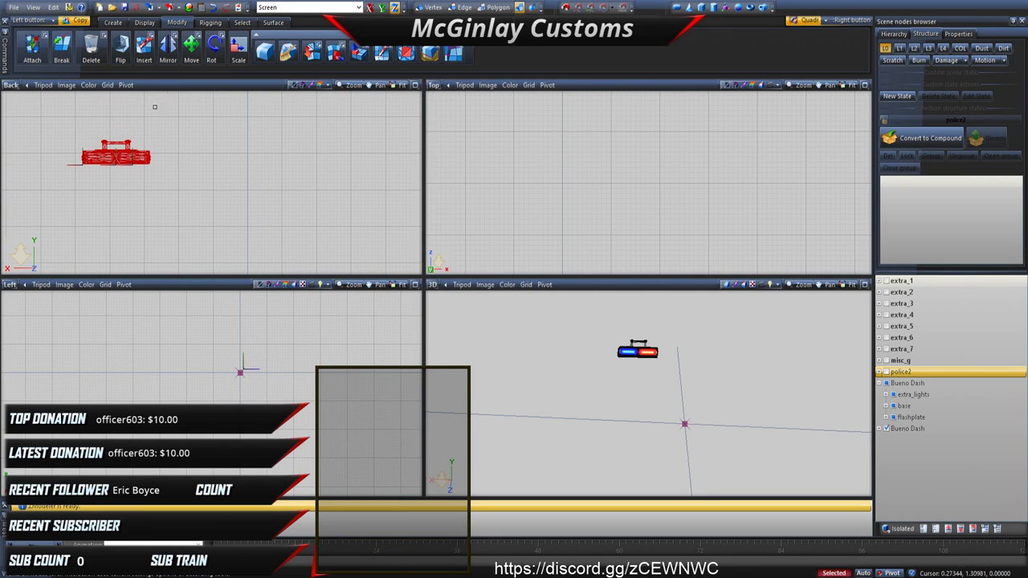
click(191, 48)
click(370, 7)
scroll(247, 192, down, 1)
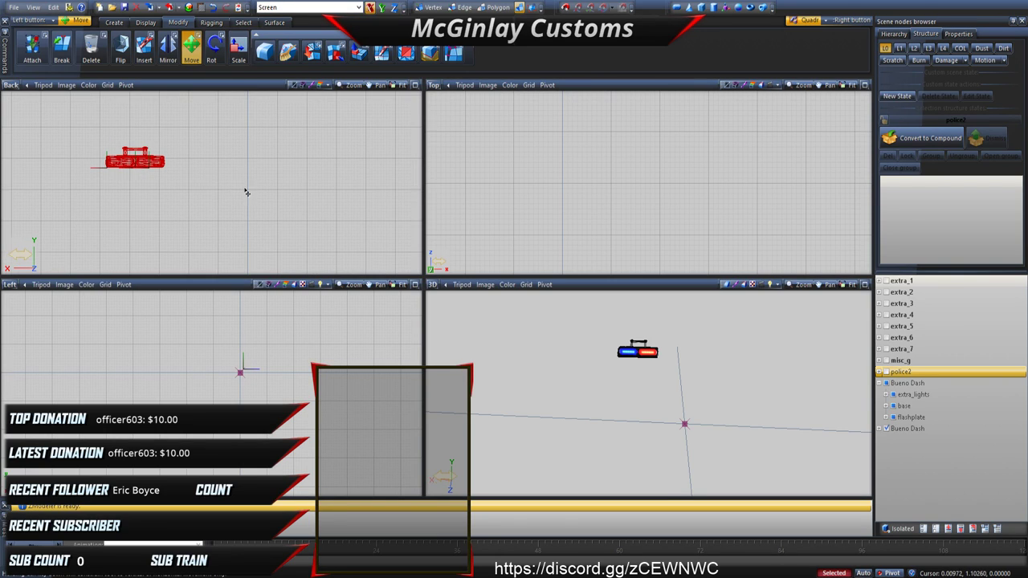
shift+drag(161, 182, 365, 183)
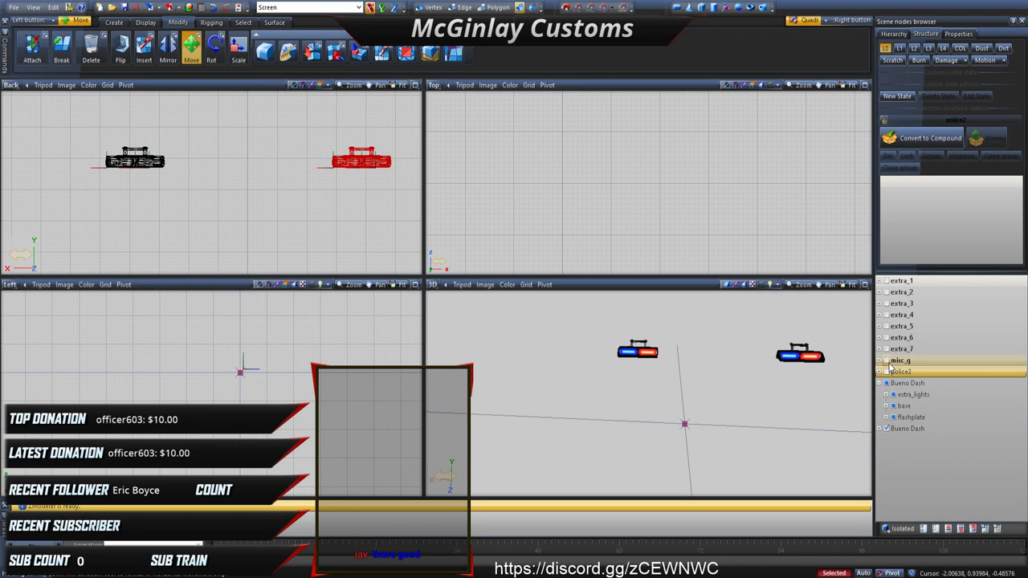
Step: Show police2 and inspect both dash lights through the rear window in the 3D view
click(886, 371)
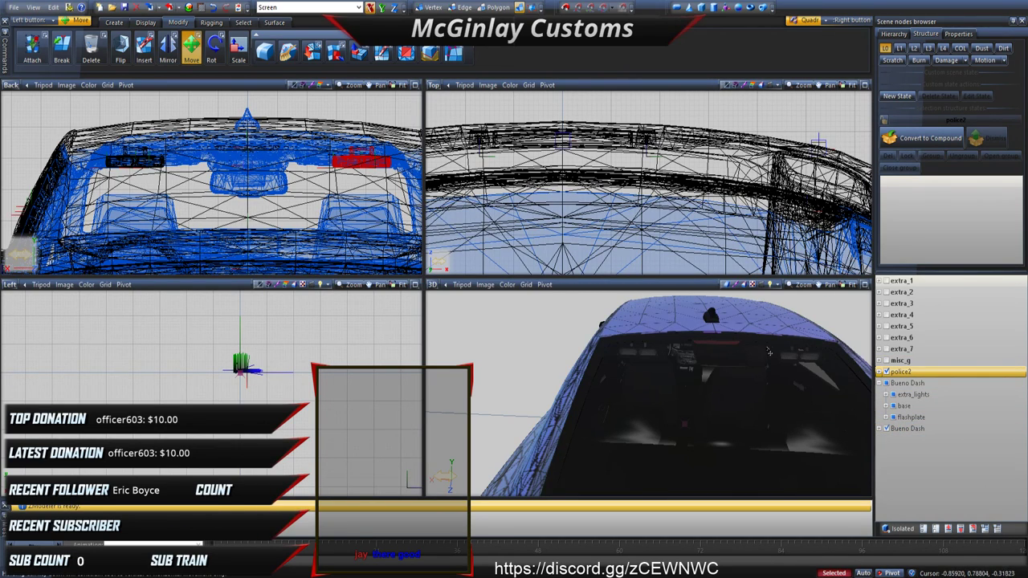
scroll(376, 201, up, 1)
middle_drag(632, 320, 504, 256)
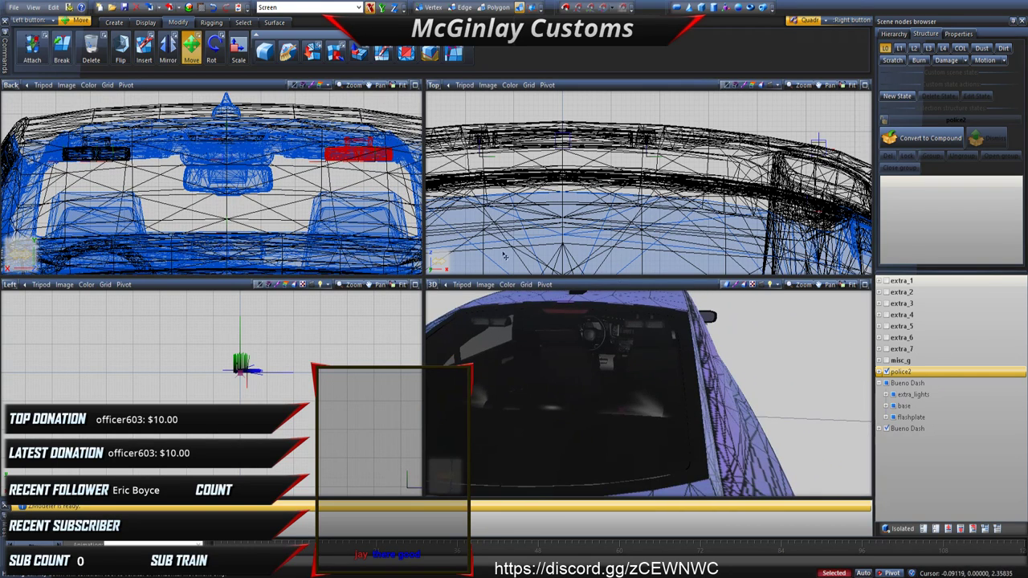
Step: Hide police2 and nudge the duplicated dash light slightly toward the car's centre line along the X axis, matching the original's spacing
click(886, 372)
scroll(378, 201, up, 3)
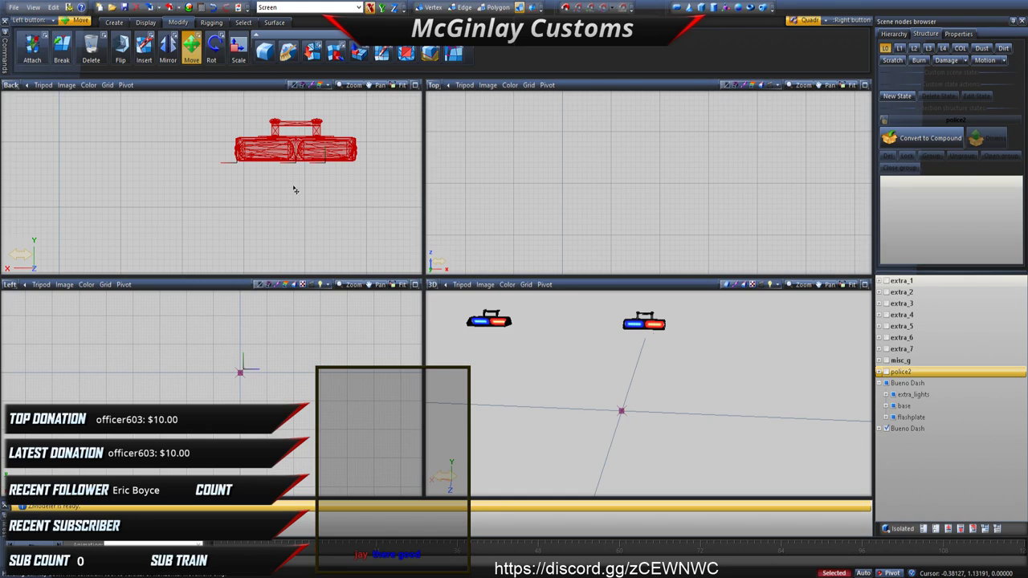
scroll(278, 188, down, 2)
scroll(209, 185, down, 1)
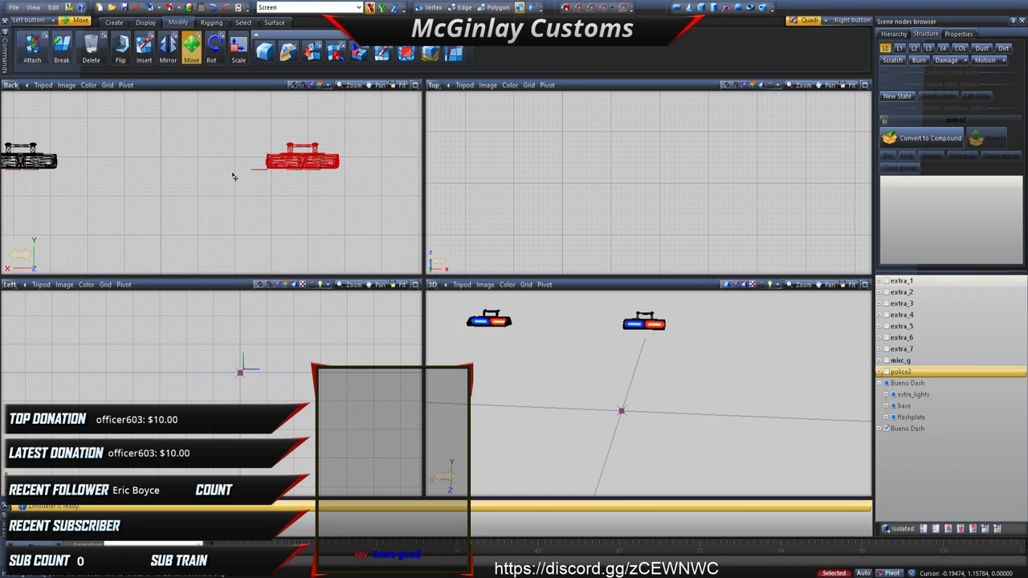
middle_drag(192, 183, 215, 184)
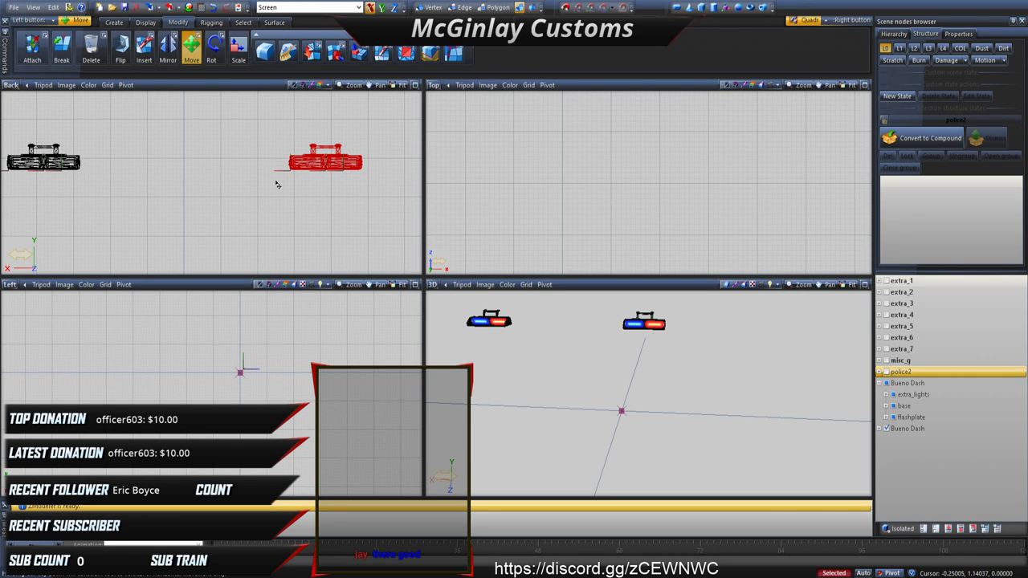
scroll(283, 180, up, 3)
scroll(298, 171, up, 1)
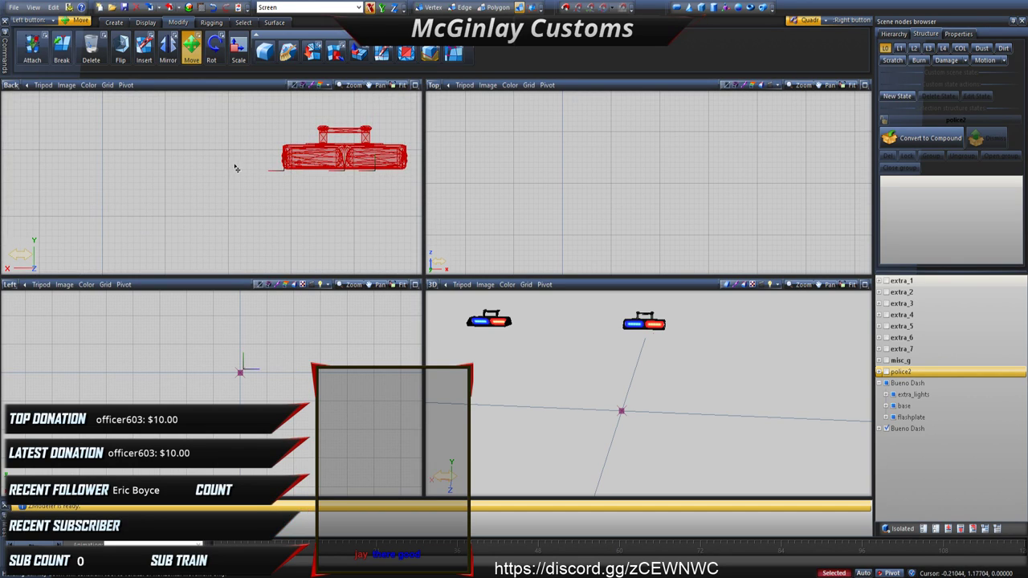
middle_drag(285, 189, 457, 193)
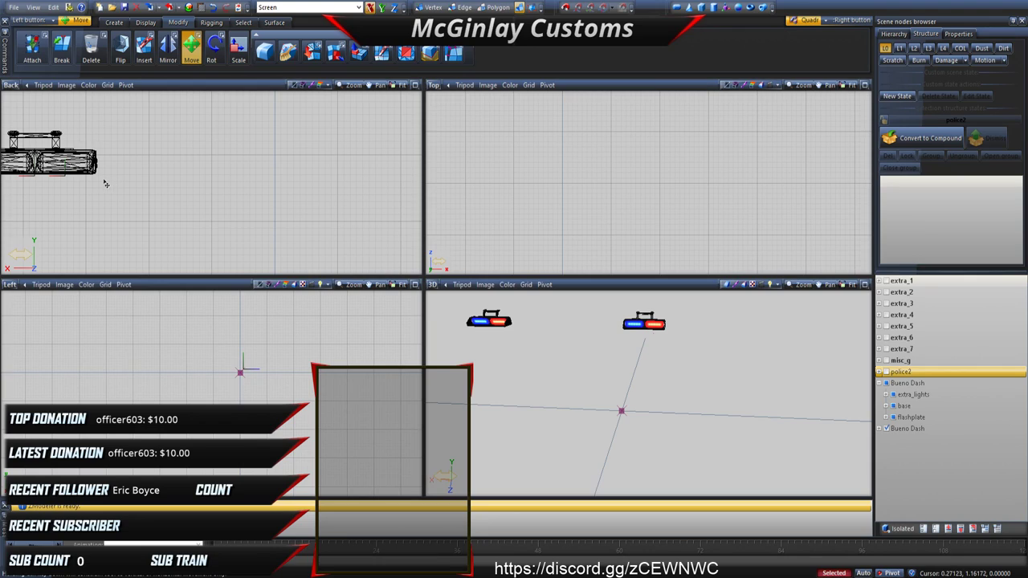
middle_drag(93, 186, 364, 199)
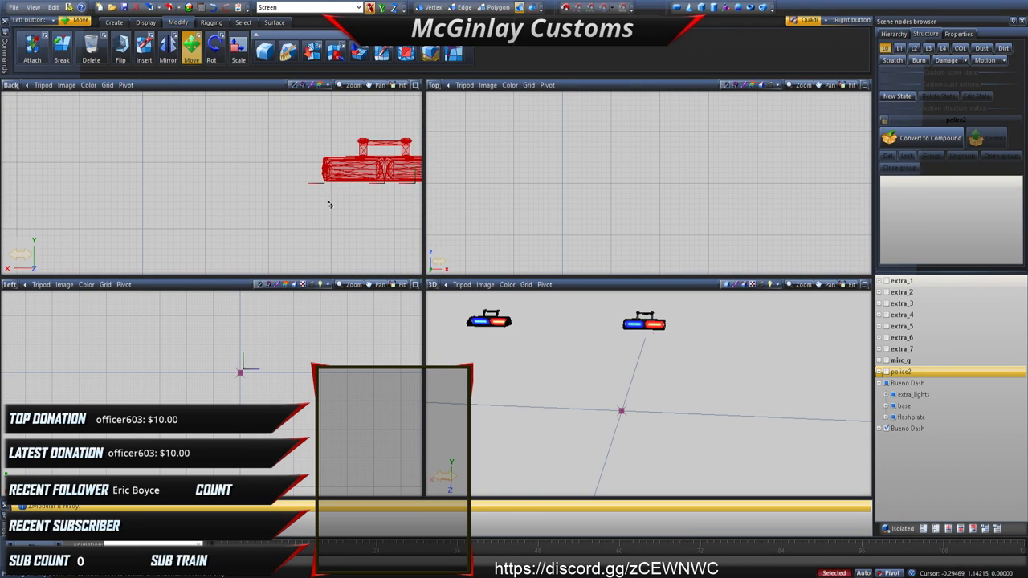
drag(327, 198, 323, 195)
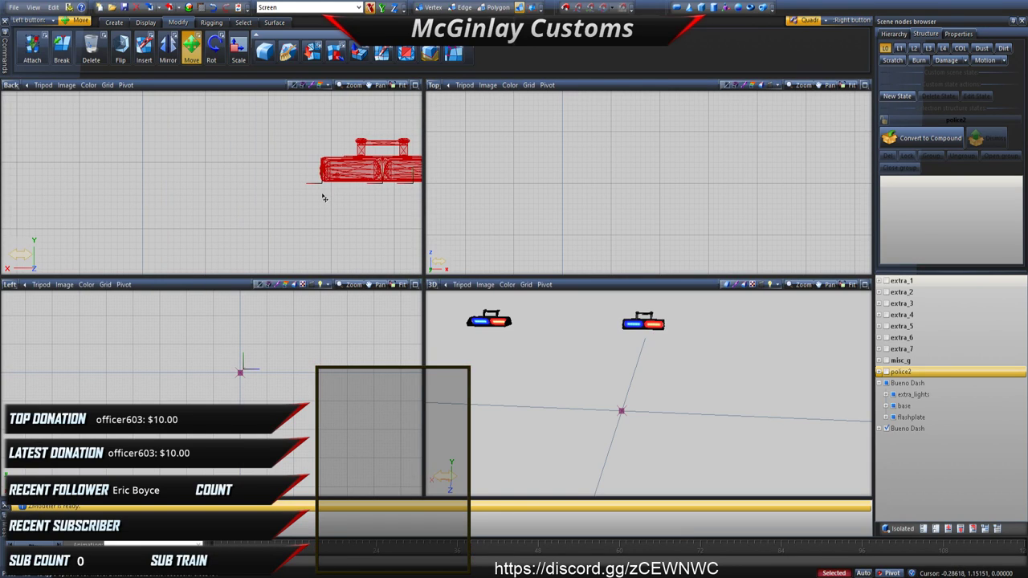
scroll(324, 197, down, 3)
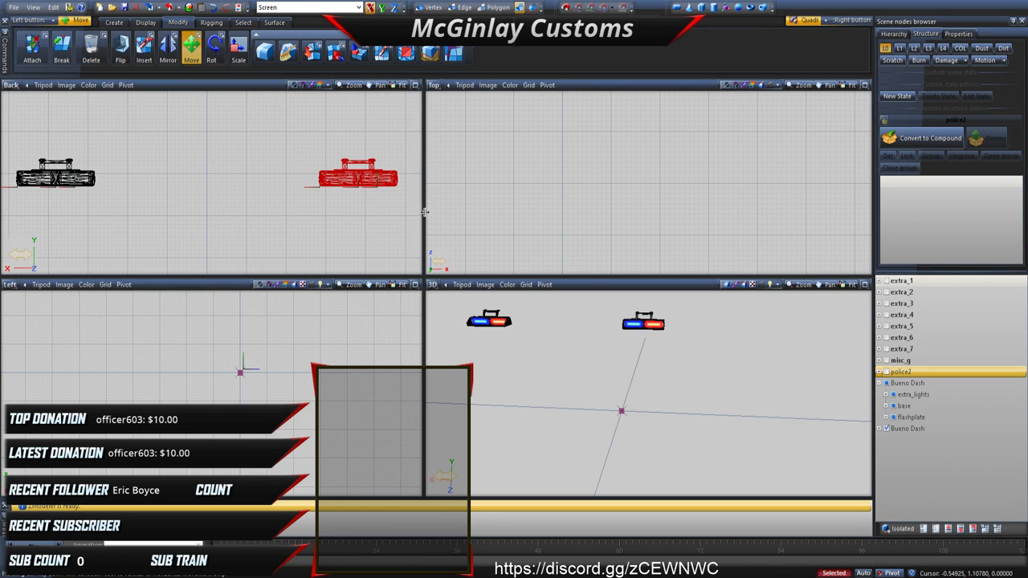
Step: Turn off selected-only mode, show police2 and inspect the dash light pair from behind the car
key(space)
click(887, 372)
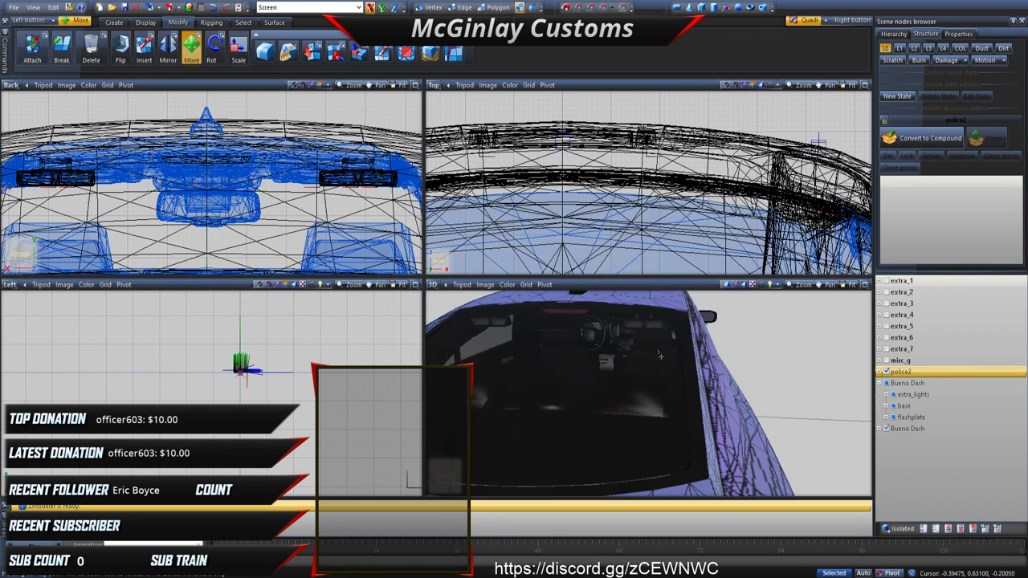
scroll(658, 355, down, 5)
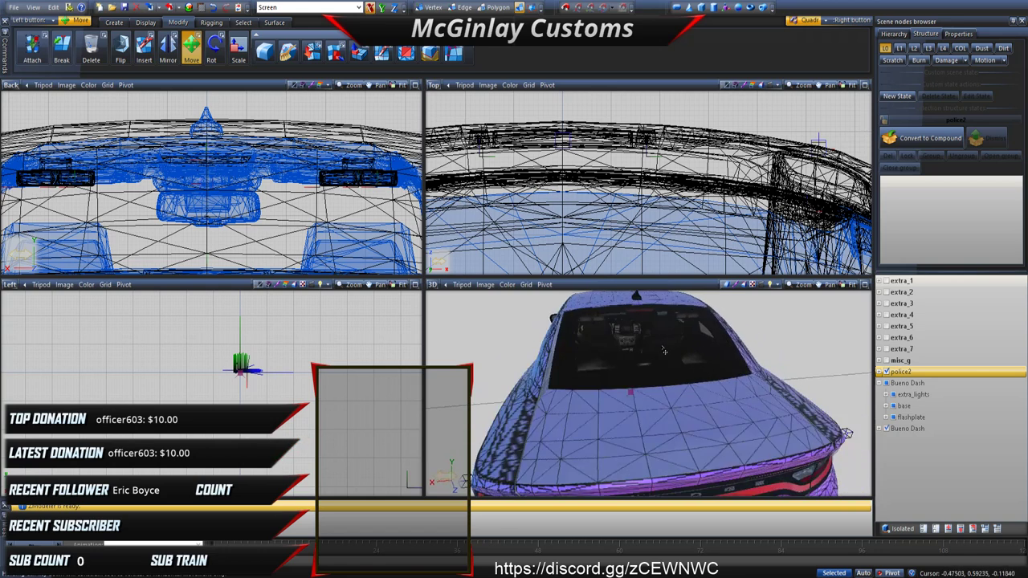
scroll(664, 350, down, 4)
middle_drag(664, 350, 599, 339)
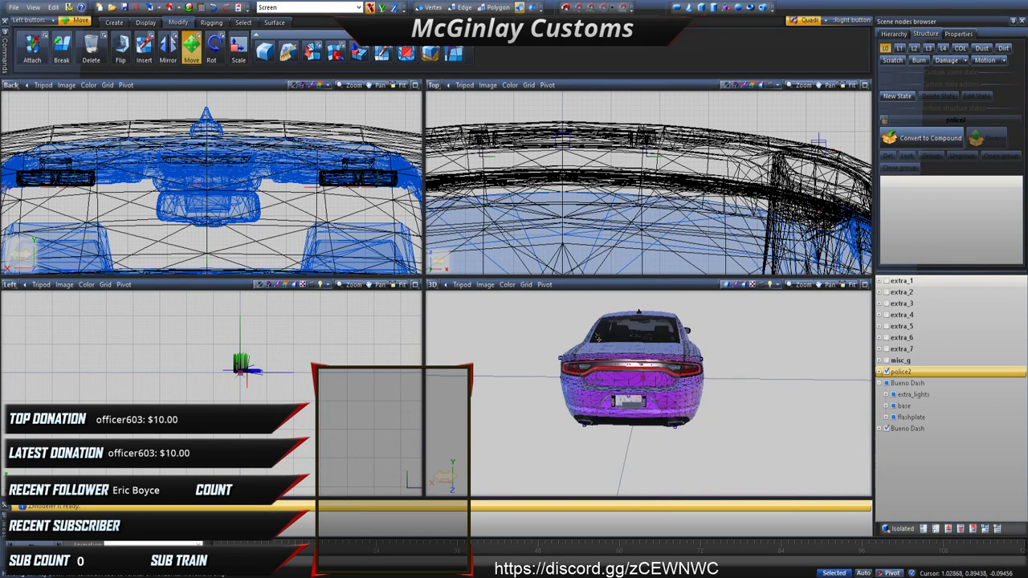
scroll(598, 339, down, 3)
scroll(211, 183, down, 5)
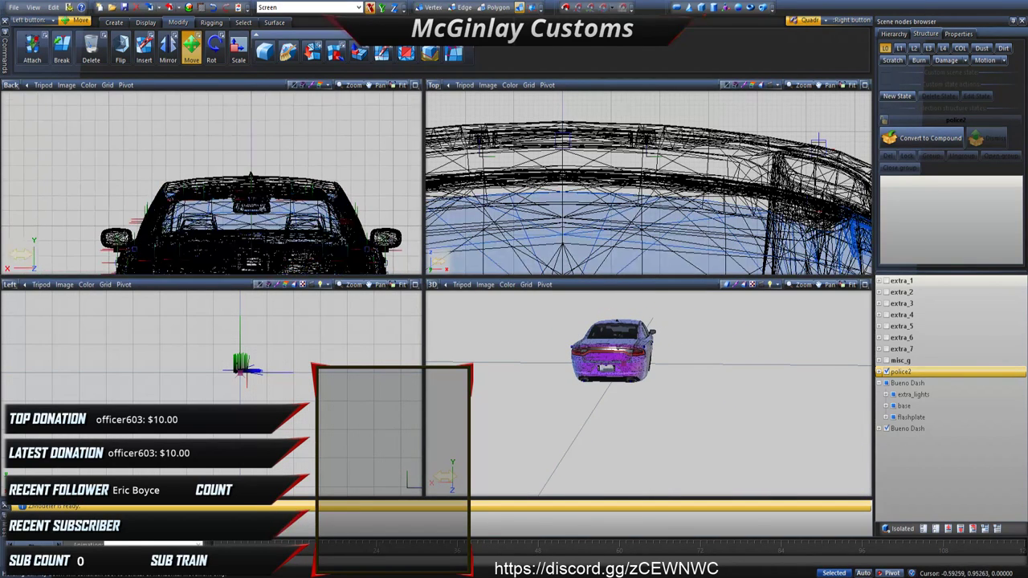
Step: Hide police2 and expand extra_lights, base and flashplate under both Bueno Dash nodes
click(887, 372)
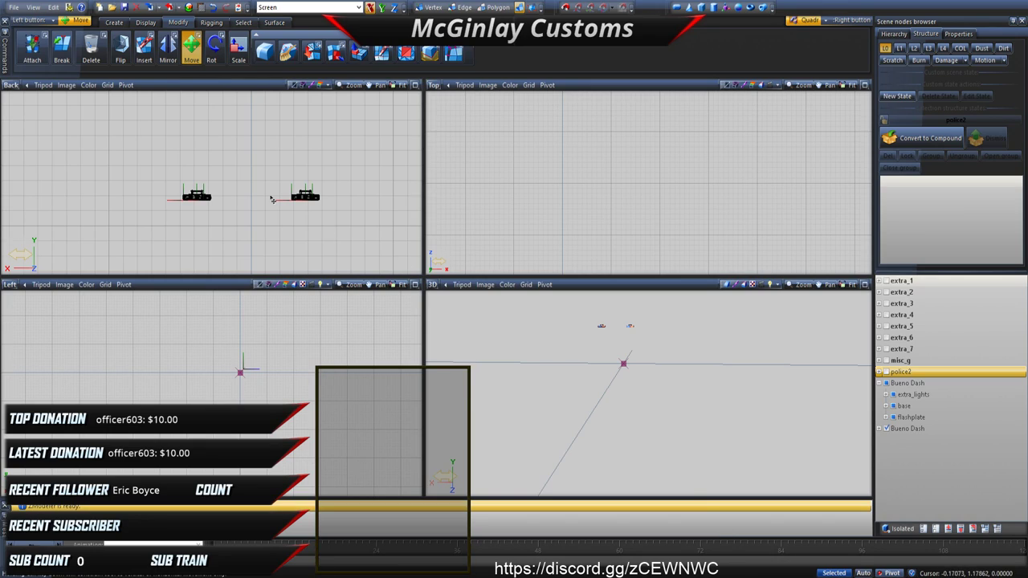
scroll(259, 209, up, 3)
click(930, 407)
click(879, 429)
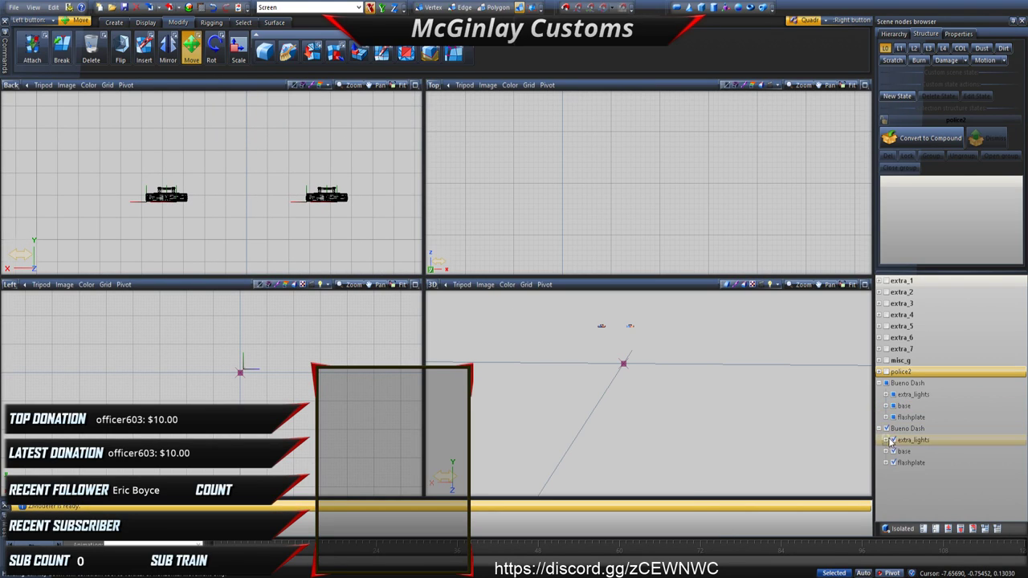
click(885, 463)
click(886, 452)
click(885, 440)
click(886, 418)
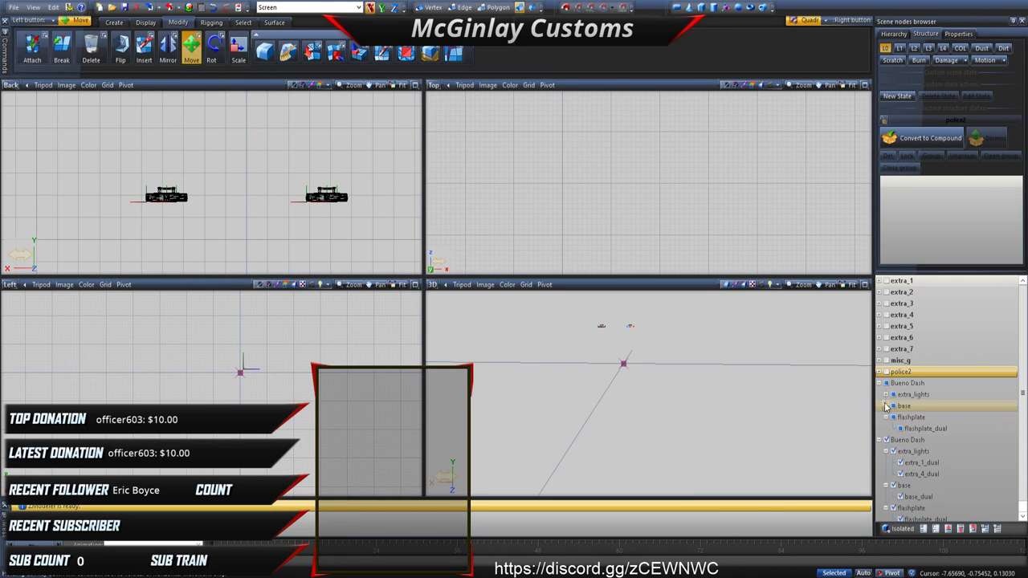
click(886, 405)
click(886, 394)
scroll(262, 254, down, 1)
Step: Deselect the extra_lights, base and flashplate parts of the first Bueno Dash while keeping them visible
scroll(266, 233, down, 8)
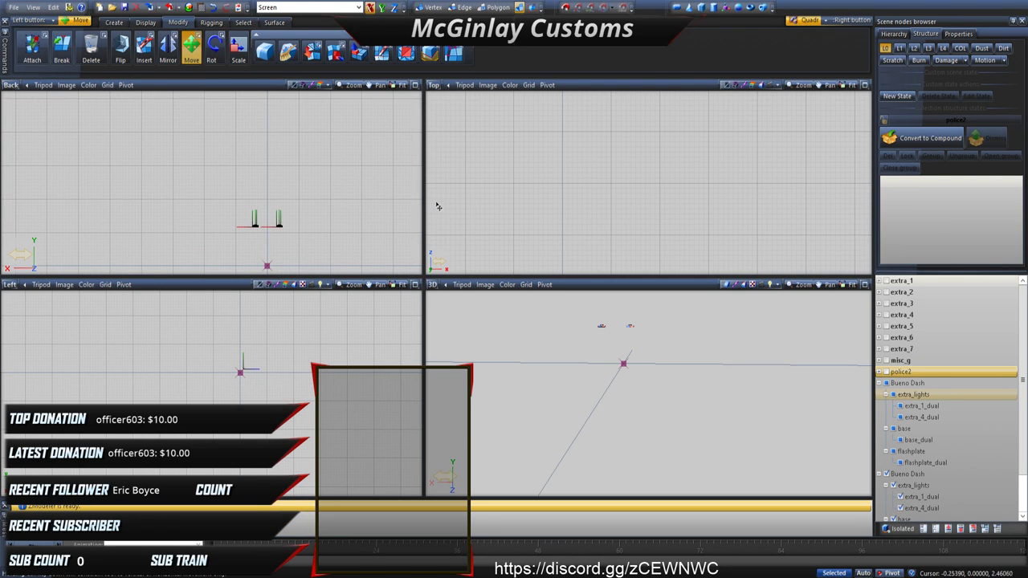
middle_drag(439, 206, 374, 179)
middle_drag(336, 216, 305, 184)
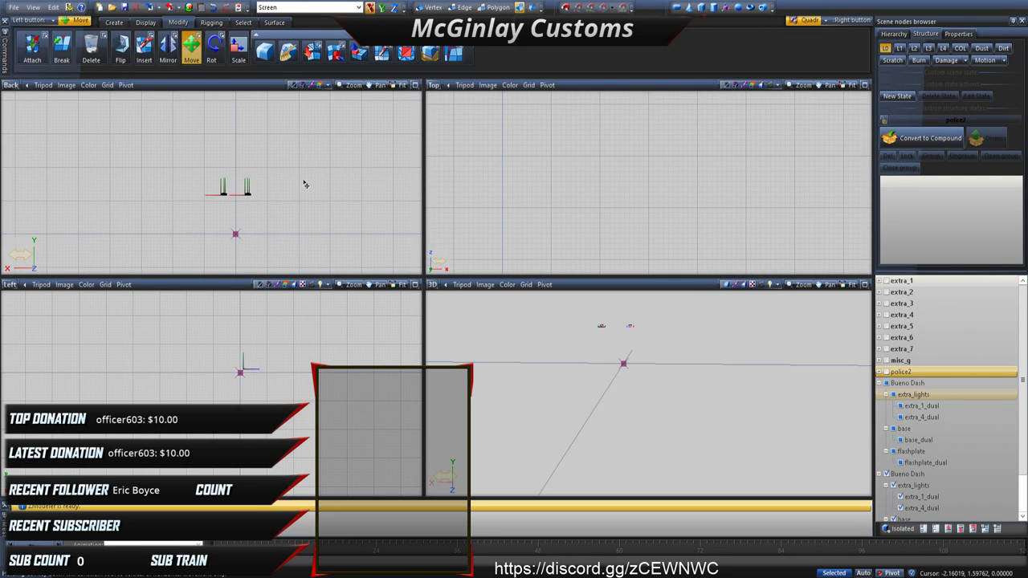
click(888, 383)
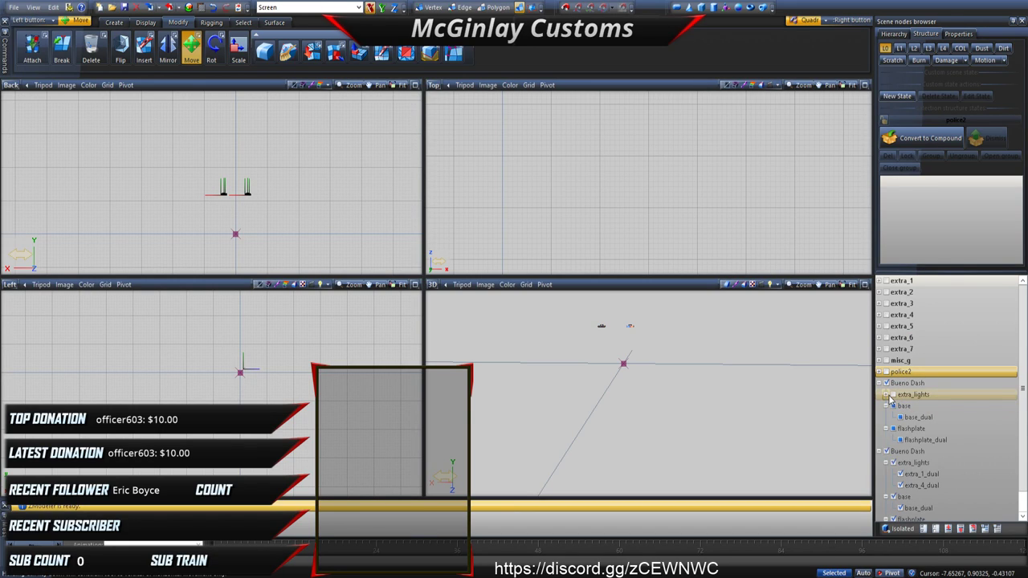
click(900, 407)
click(899, 417)
click(893, 429)
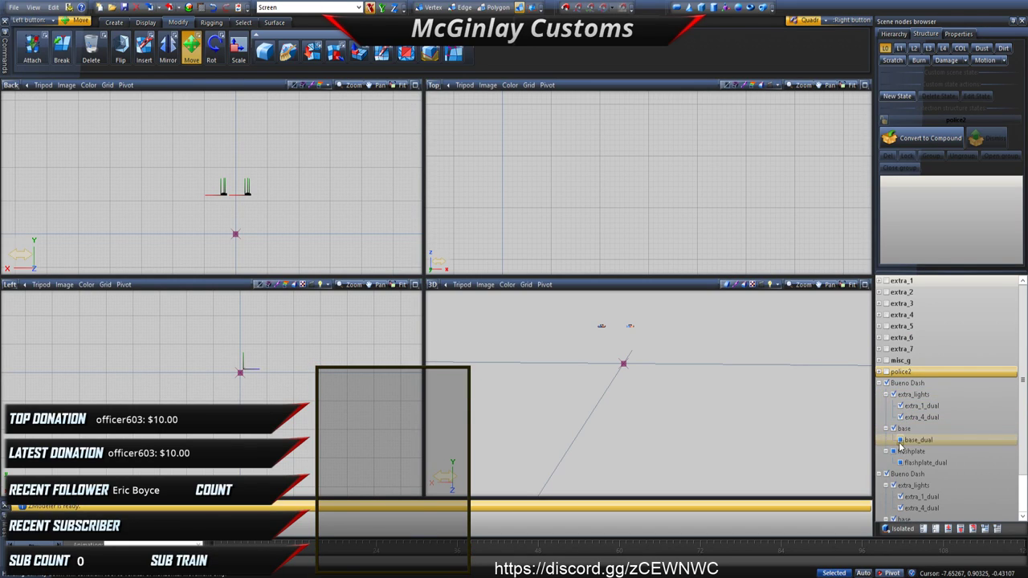
click(899, 440)
click(893, 451)
click(885, 451)
click(887, 451)
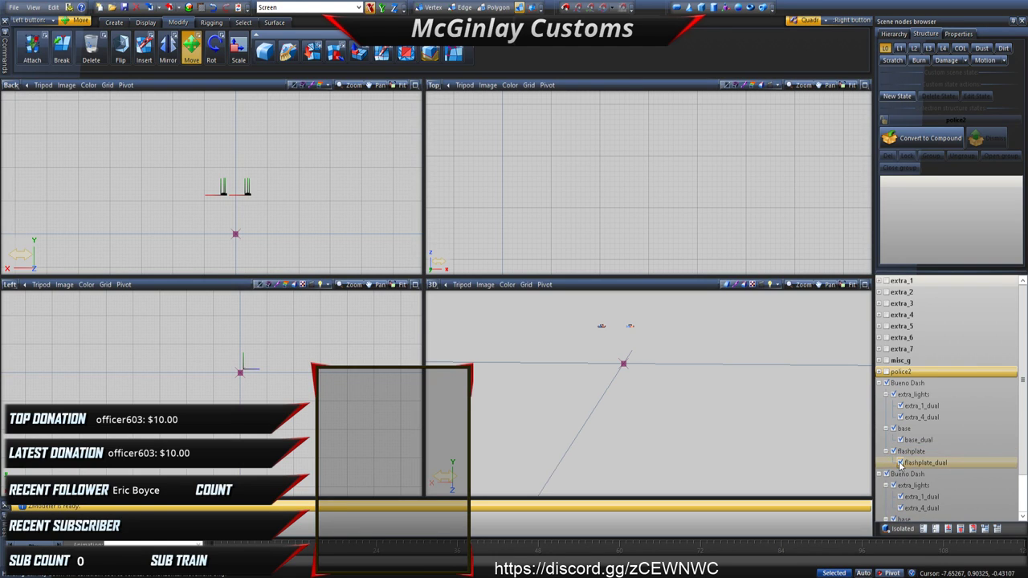
Step: Hide all nodes except extra_1_dual and extra_4_dual of both Bueno Dash lights, and select those four parts in the Back view
click(916, 418)
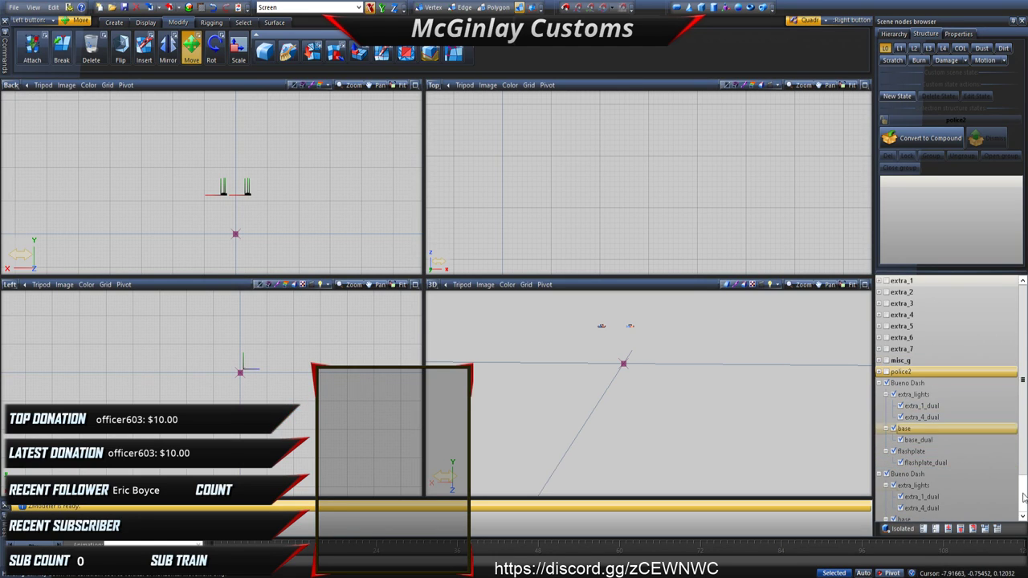
click(936, 530)
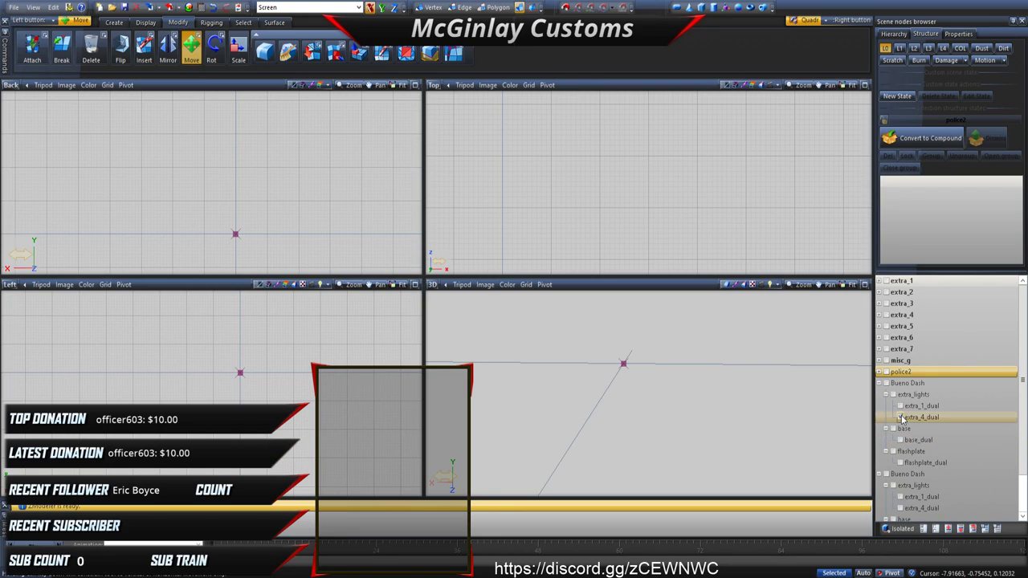
scroll(904, 466, down, 2)
click(900, 451)
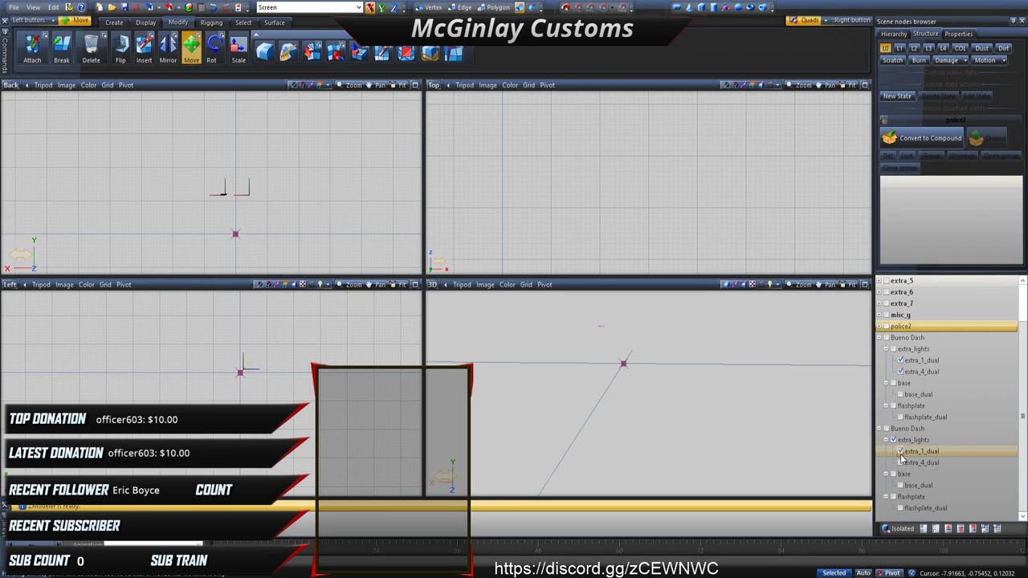
click(900, 462)
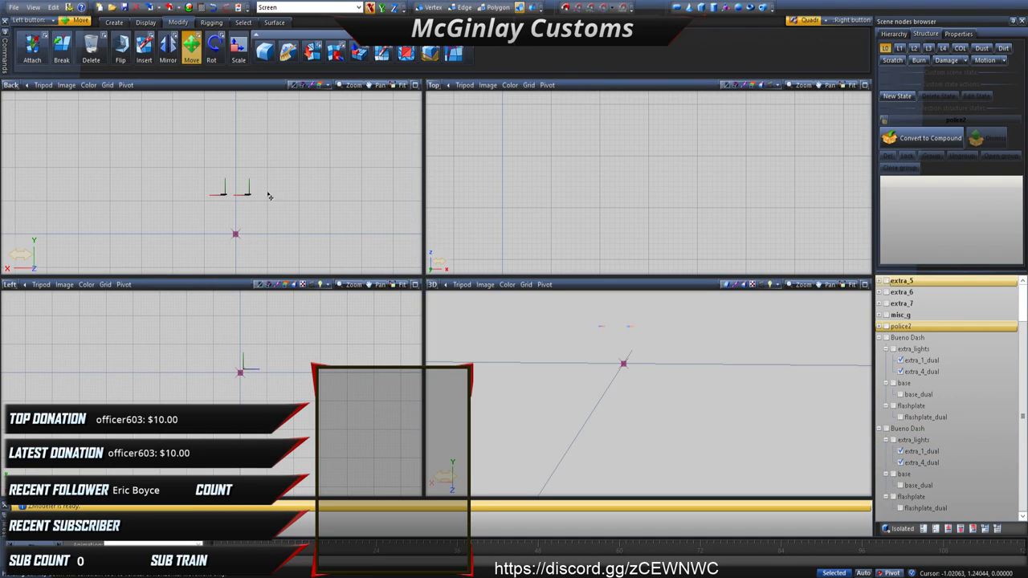
drag(180, 164, 384, 212)
scroll(241, 204, up, 4)
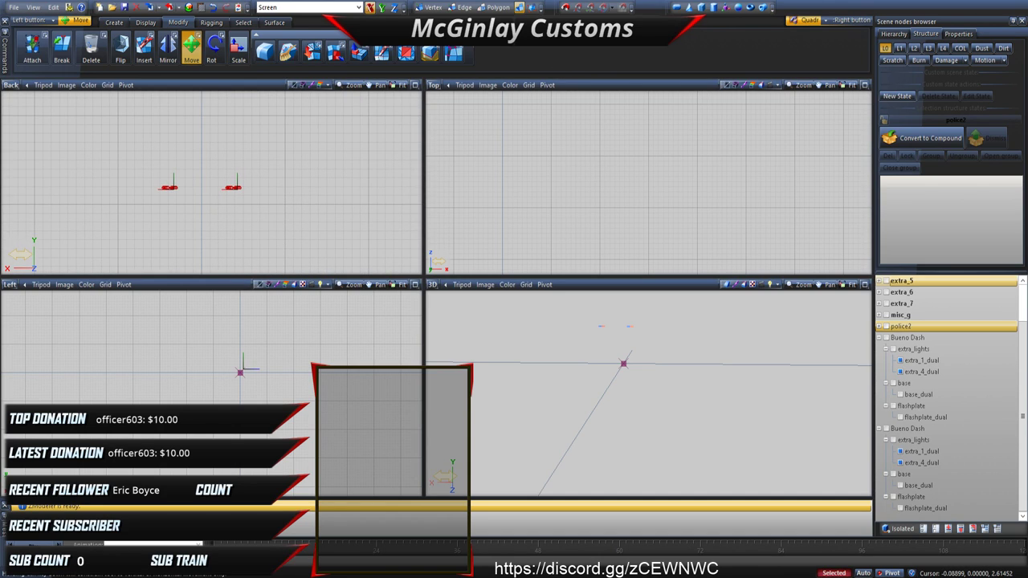
Step: Check which material is assigned to the polygons of the four selected extra light parts
click(958, 34)
click(912, 195)
click(891, 195)
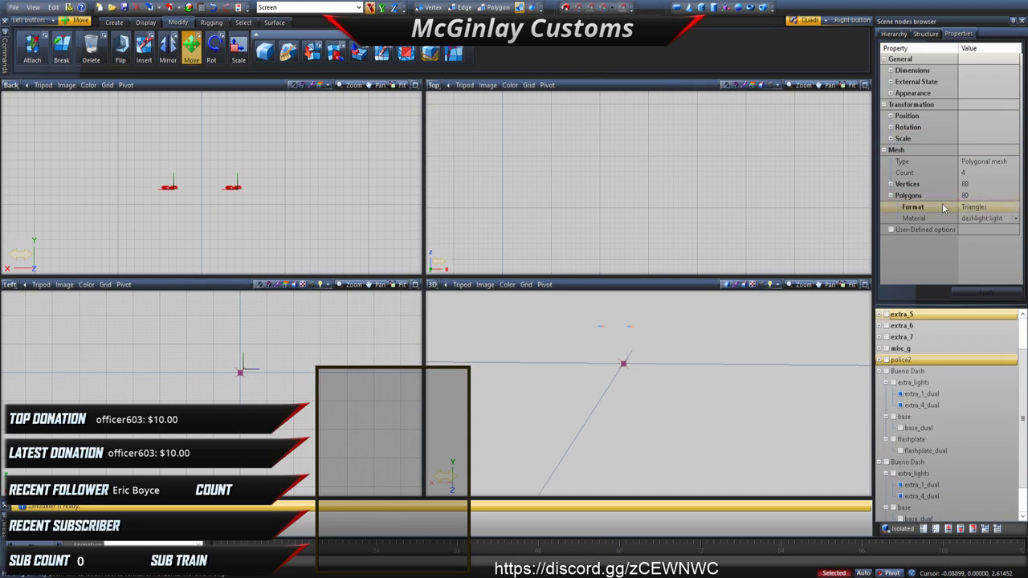
click(978, 219)
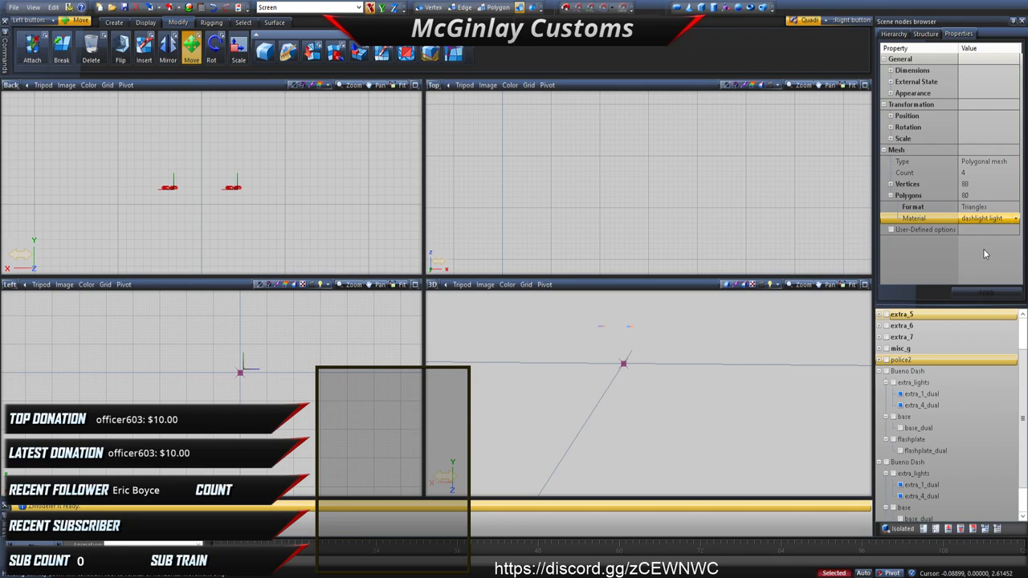
click(926, 34)
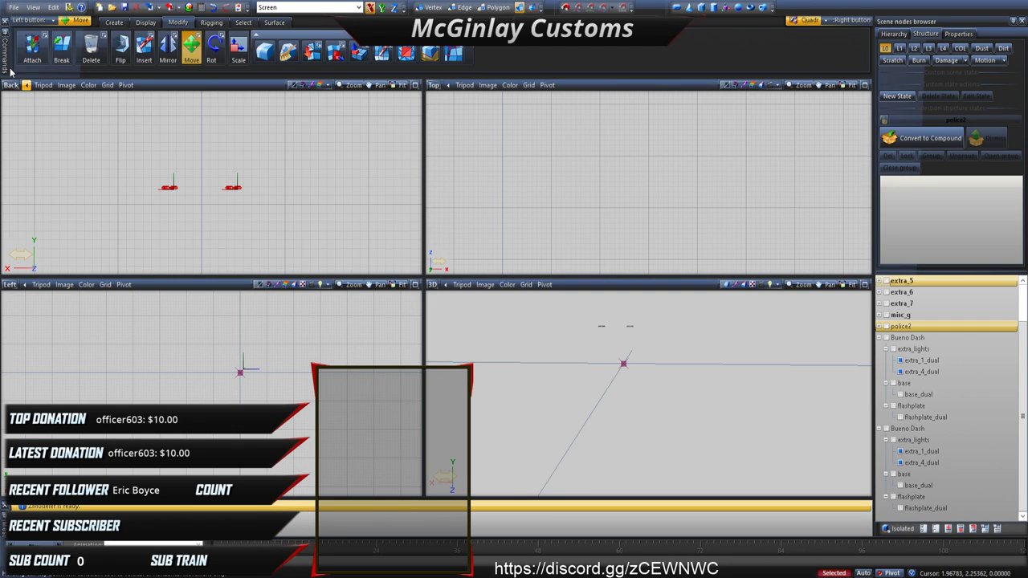
Step: In the UV Mapper, overlap the four light UV islands into two matching pairs placed apart from each other
key(u)
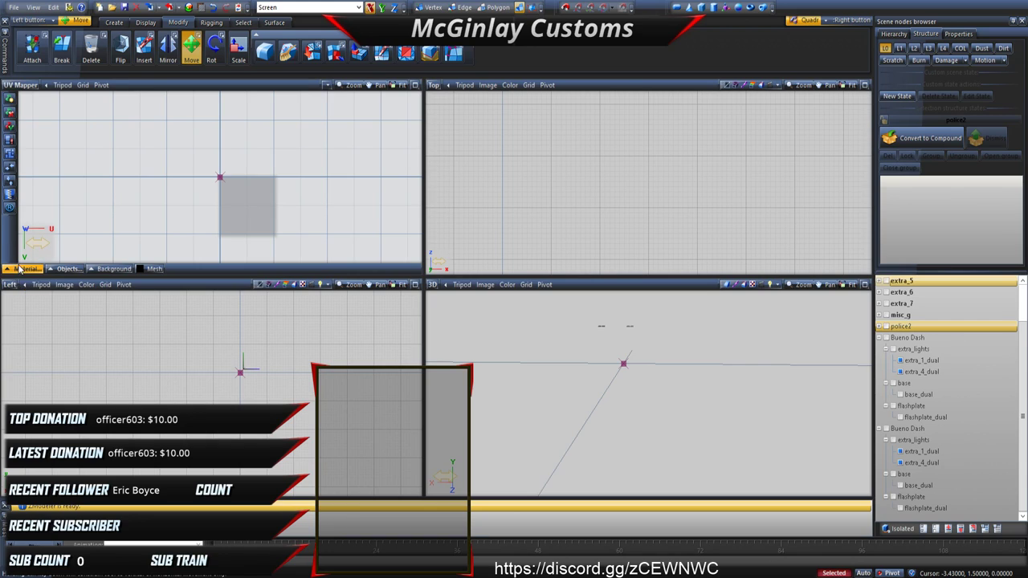
scroll(190, 192, up, 5)
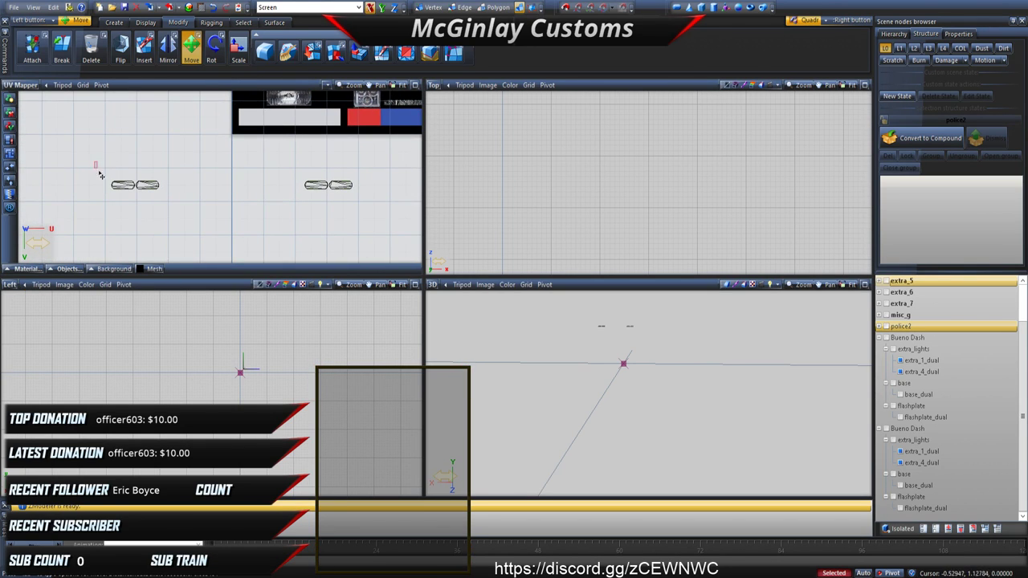
drag(137, 203, 305, 210)
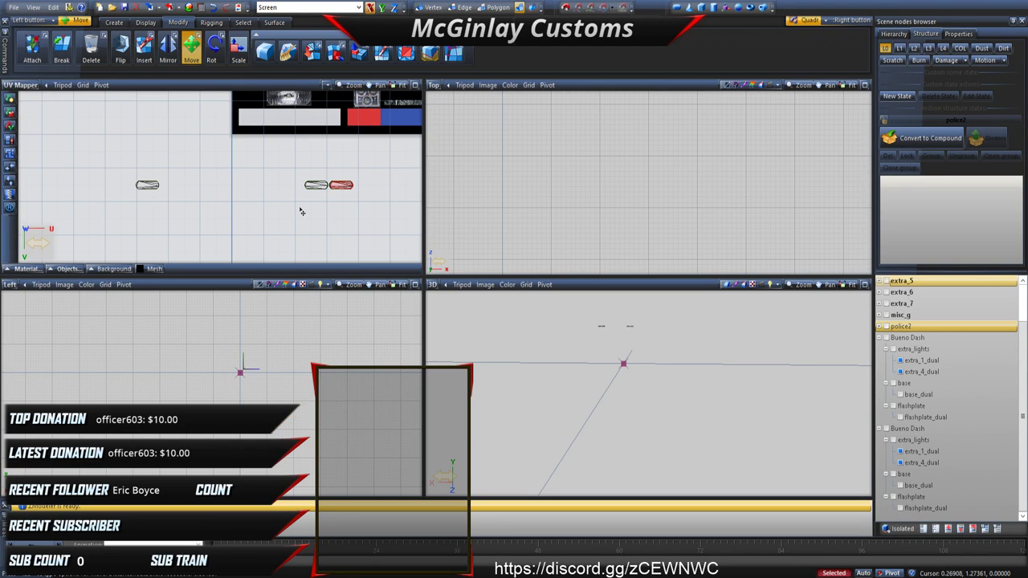
right_drag(383, 200, 326, 160)
drag(340, 166, 363, 166)
right_drag(333, 163, 382, 197)
drag(383, 198, 330, 191)
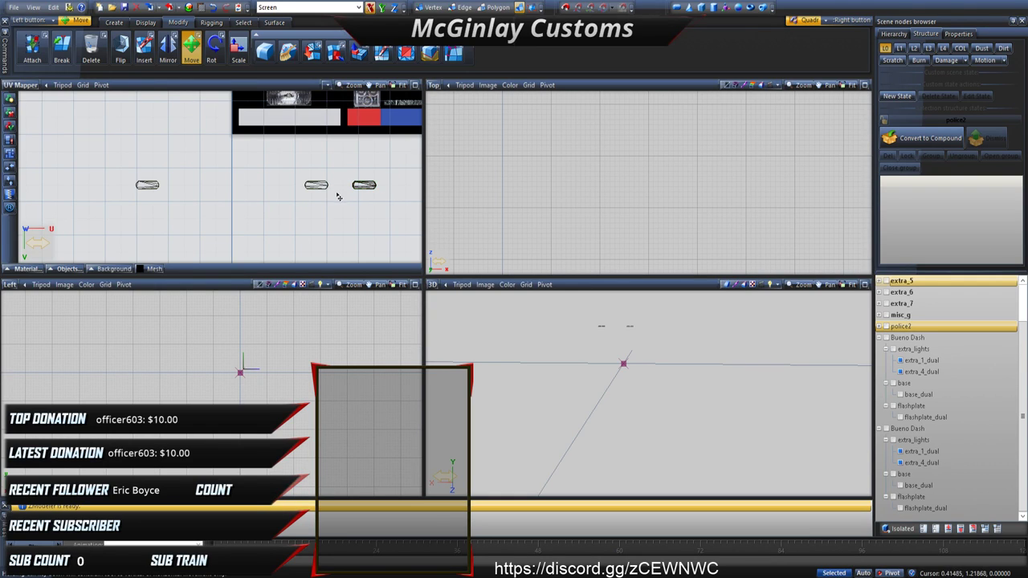
key(space)
drag(199, 189, 42, 199)
Step: Select both UV island pairs and scale them up with both axes enabled
drag(104, 175, 384, 229)
click(240, 50)
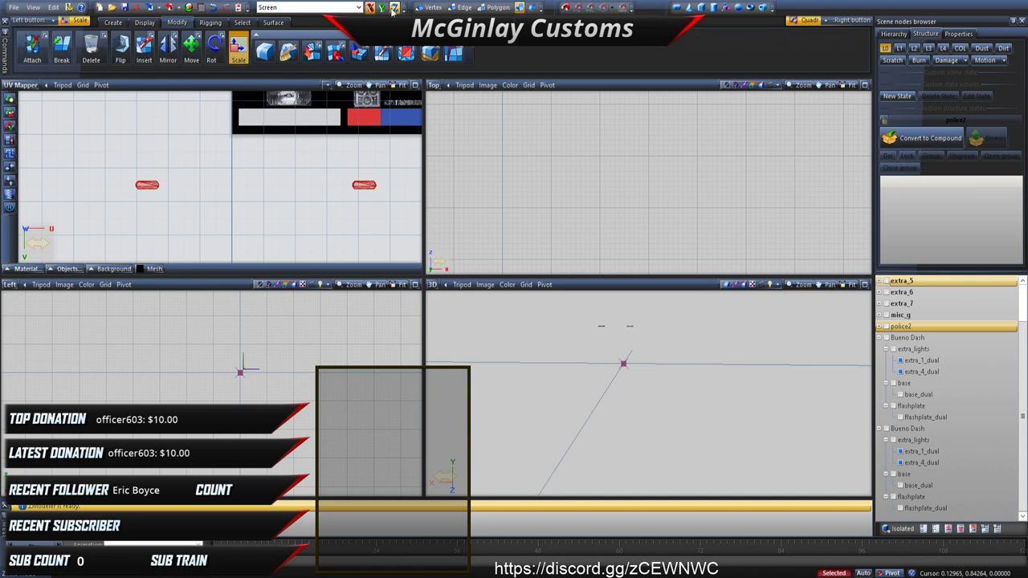
click(382, 8)
scroll(310, 163, down, 3)
middle_drag(310, 163, 204, 202)
scroll(204, 201, down, 1)
drag(283, 204, 224, 103)
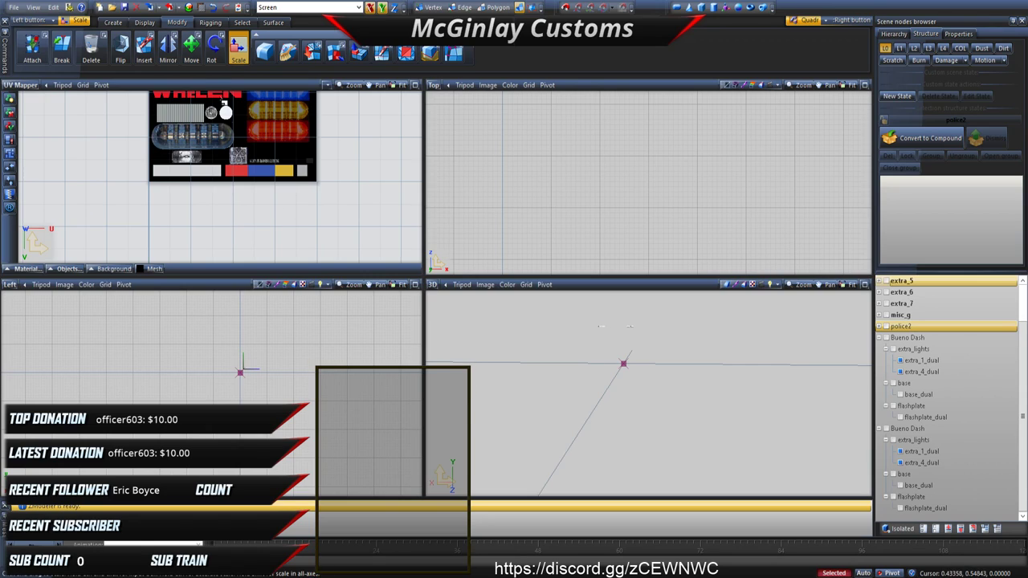
Step: Enlarge the UV islands further to the size of the lens graphics and place one pair over the red lens
click(191, 50)
drag(289, 236, 272, 98)
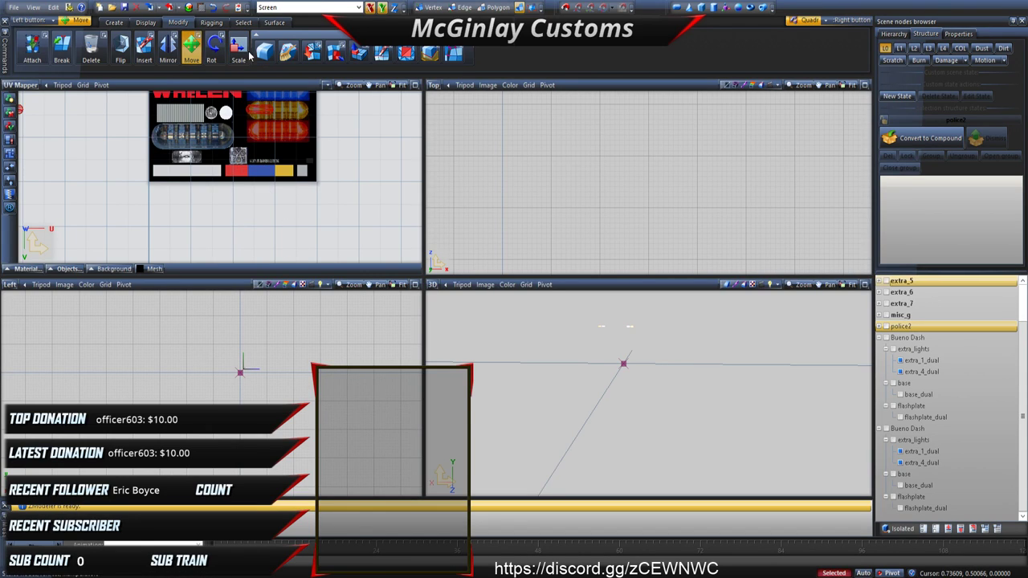
click(239, 48)
drag(317, 154, 315, 98)
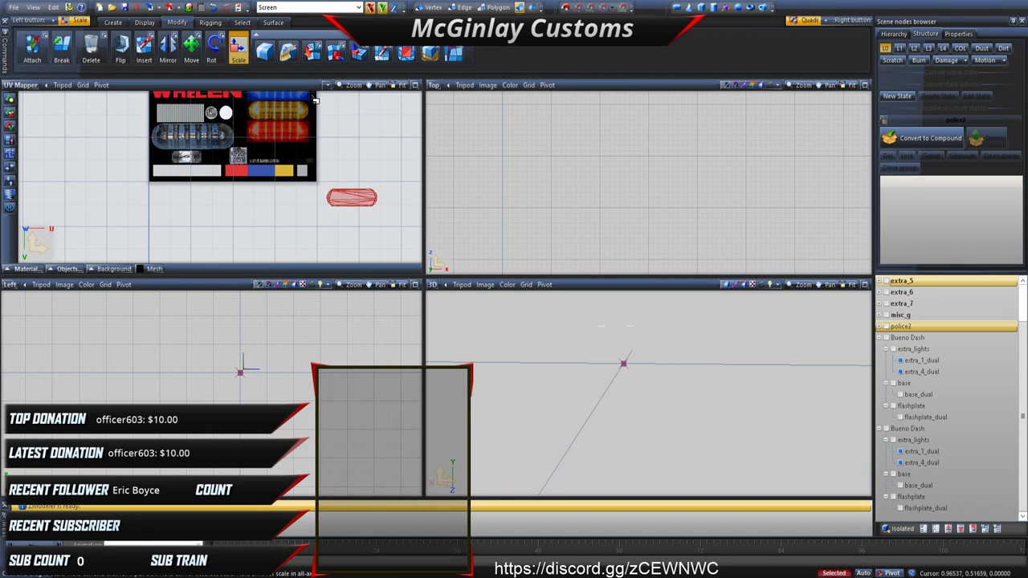
click(192, 47)
drag(351, 197, 297, 142)
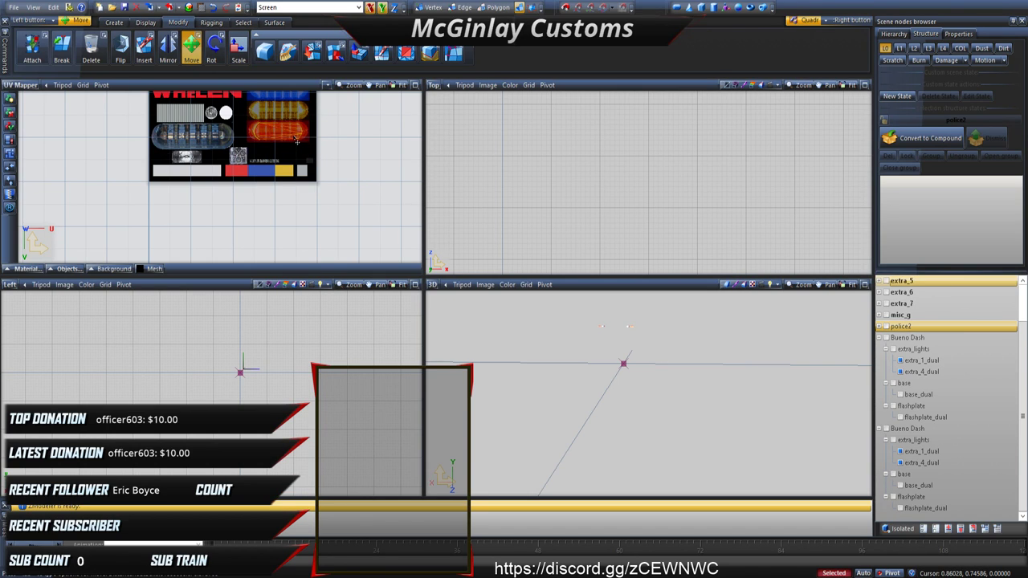
scroll(297, 142, up, 5)
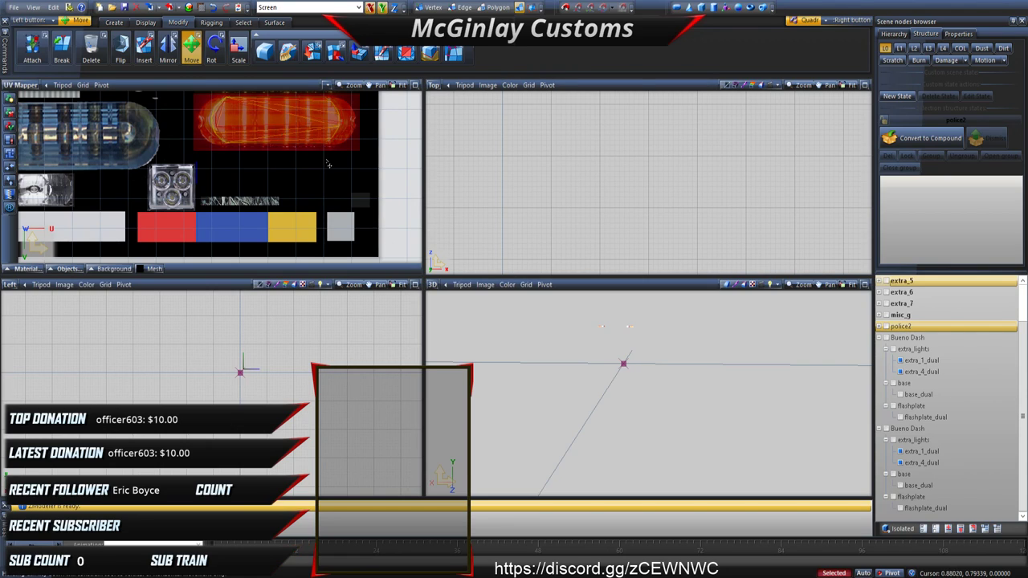
scroll(328, 164, down, 2)
scroll(238, 160, down, 1)
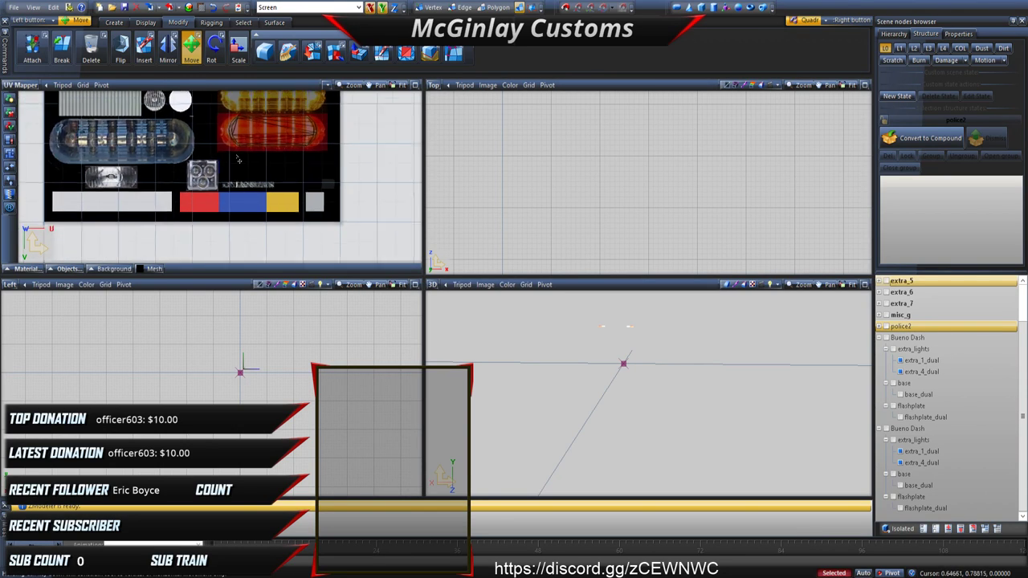
Step: Place the other UV island pair over the blue lens graphic and switch back to the Back view
scroll(239, 160, down, 3)
drag(208, 239, 260, 126)
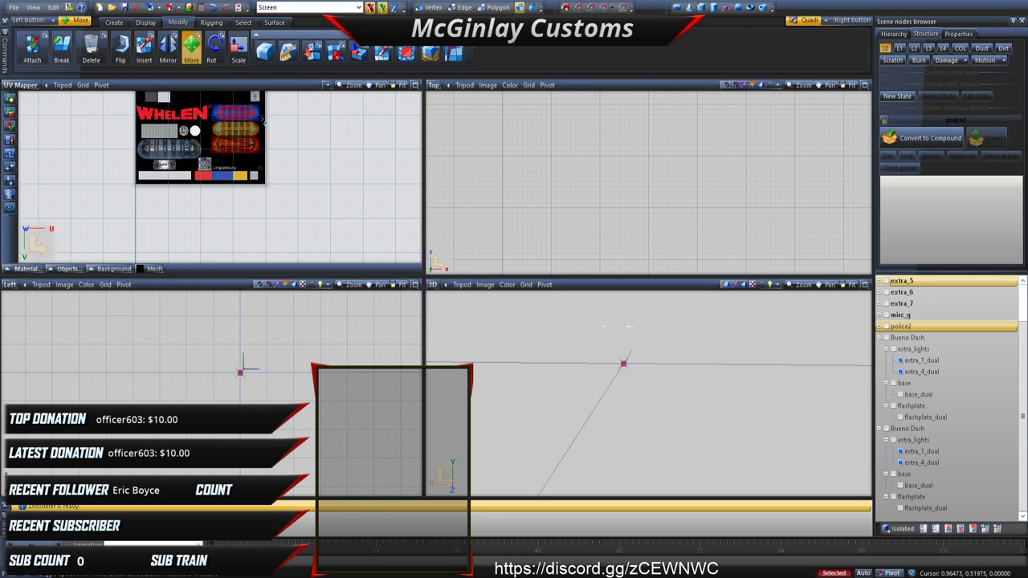
scroll(262, 120, up, 10)
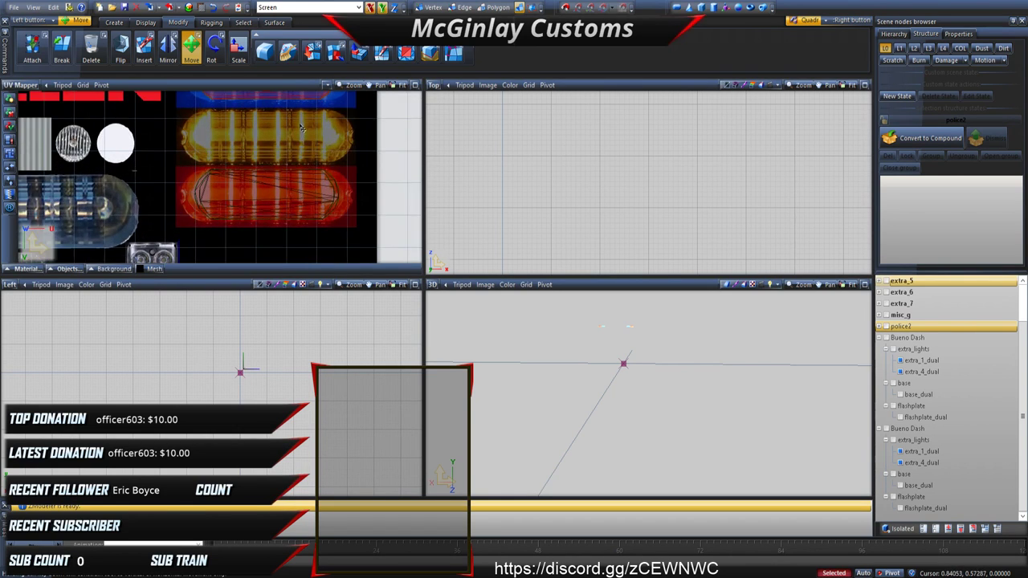
scroll(285, 157, down, 4)
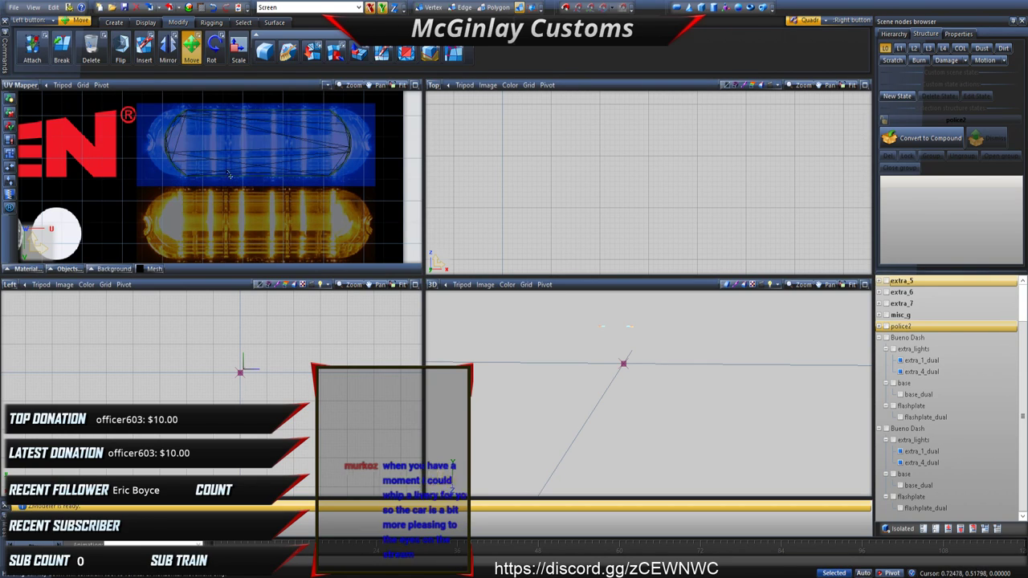
click(35, 144)
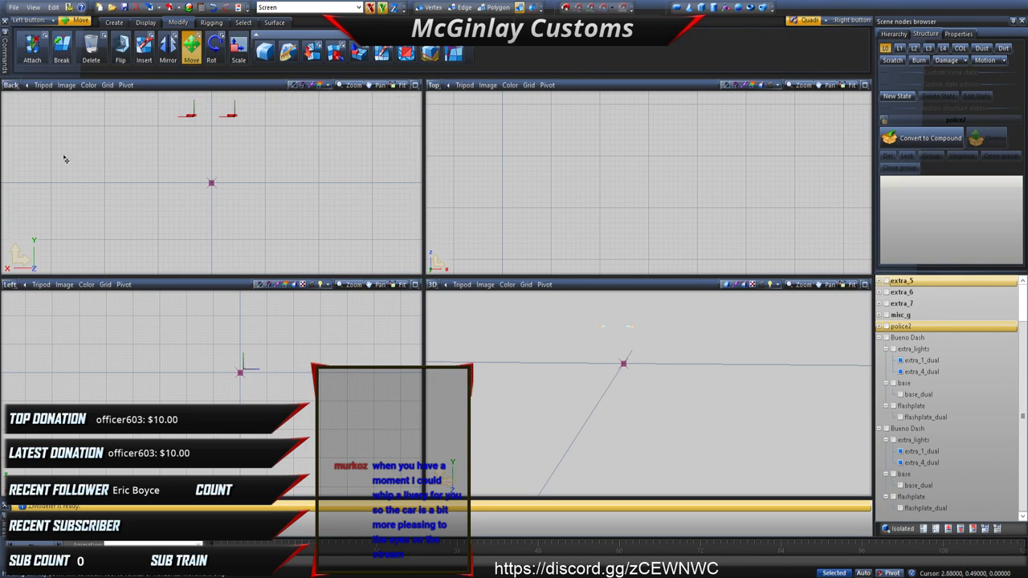
Step: Centre the local axes of all four extra light parts on their objects using Center to Object
right_drag(155, 94, 326, 139)
scroll(601, 344, up, 2)
scroll(603, 335, up, 6)
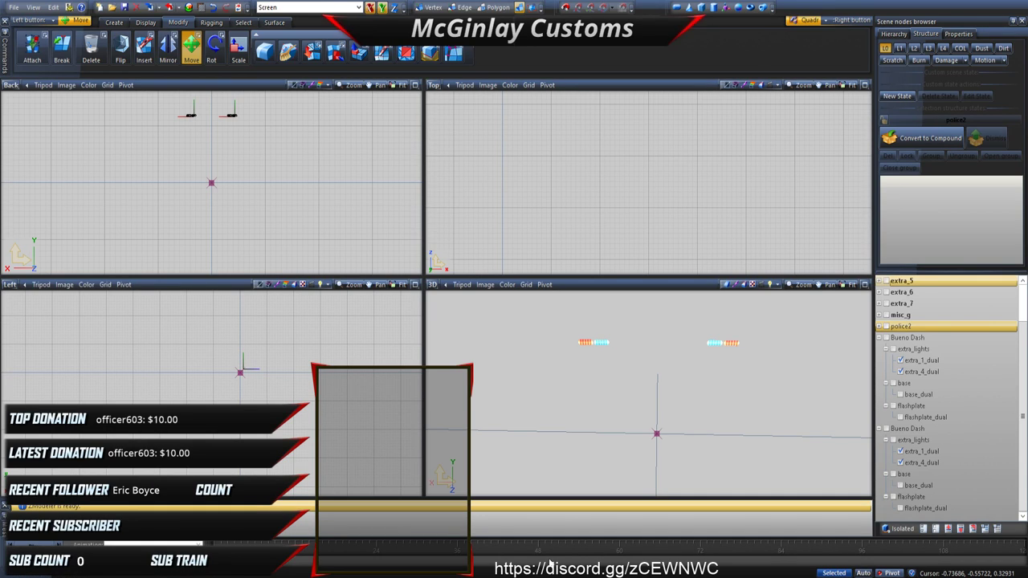
scroll(179, 200, up, 4)
middle_drag(247, 162, 260, 214)
scroll(250, 177, up, 3)
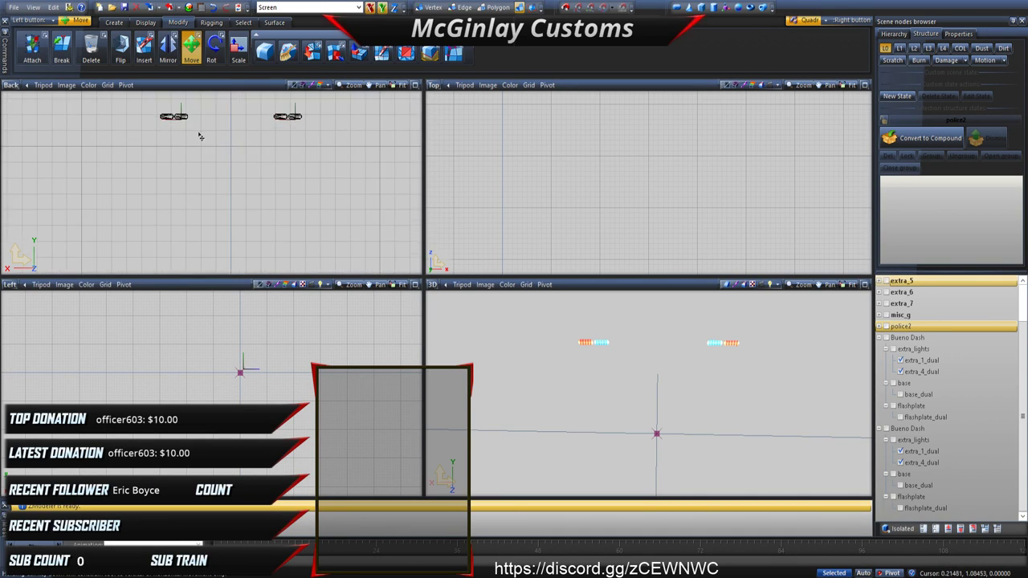
middle_drag(201, 138, 202, 186)
click(898, 395)
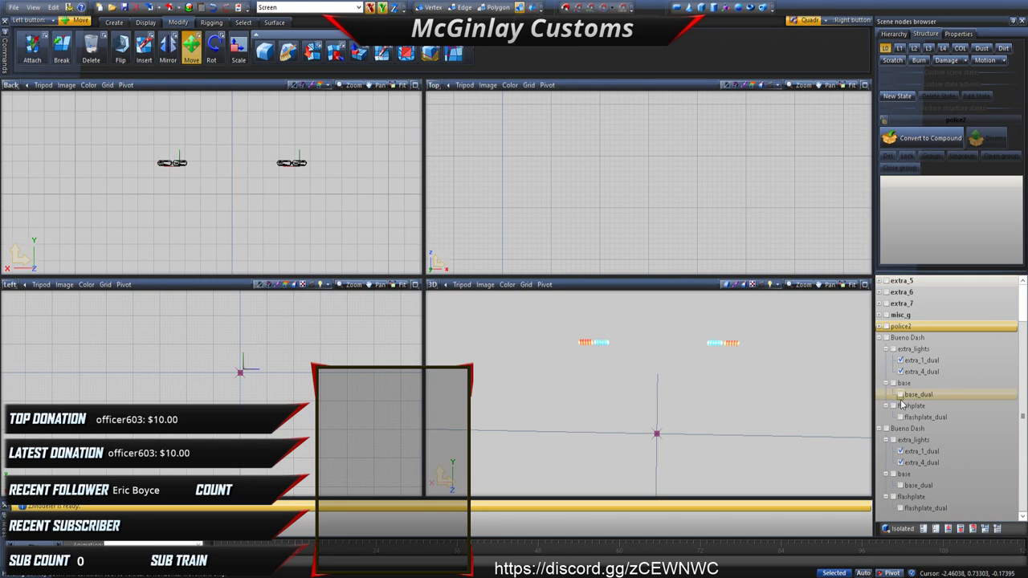
click(146, 22)
click(123, 52)
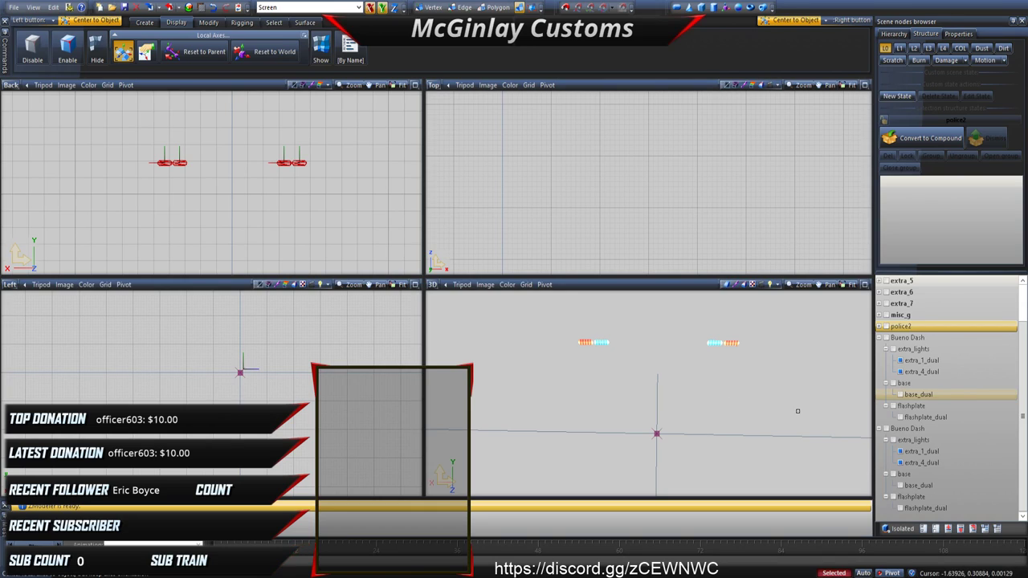
click(797, 410)
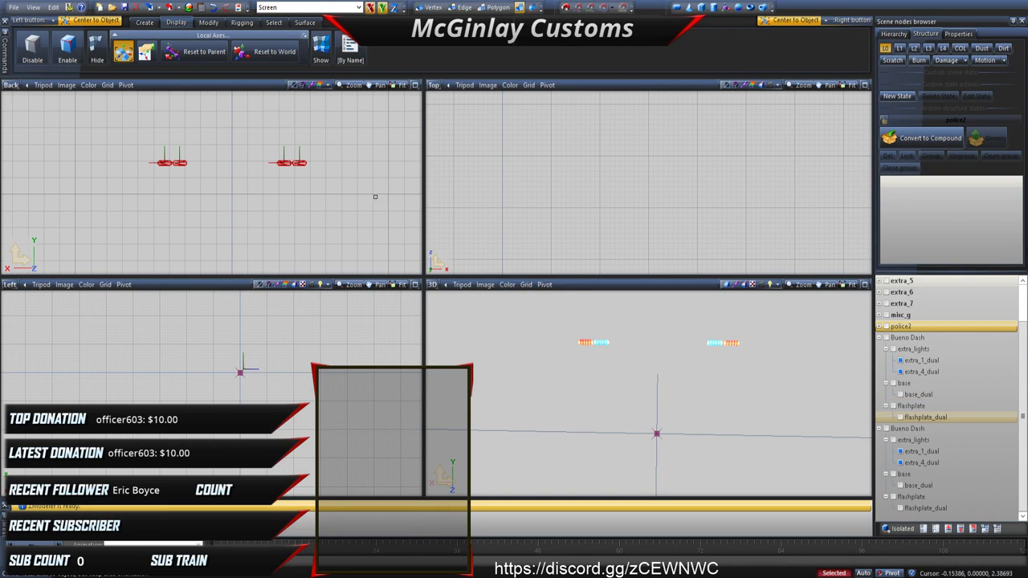
Step: Deselect the four light parts and hide extra_1_dual and extra_4_dual under both Bueno Dash nodes
click(273, 22)
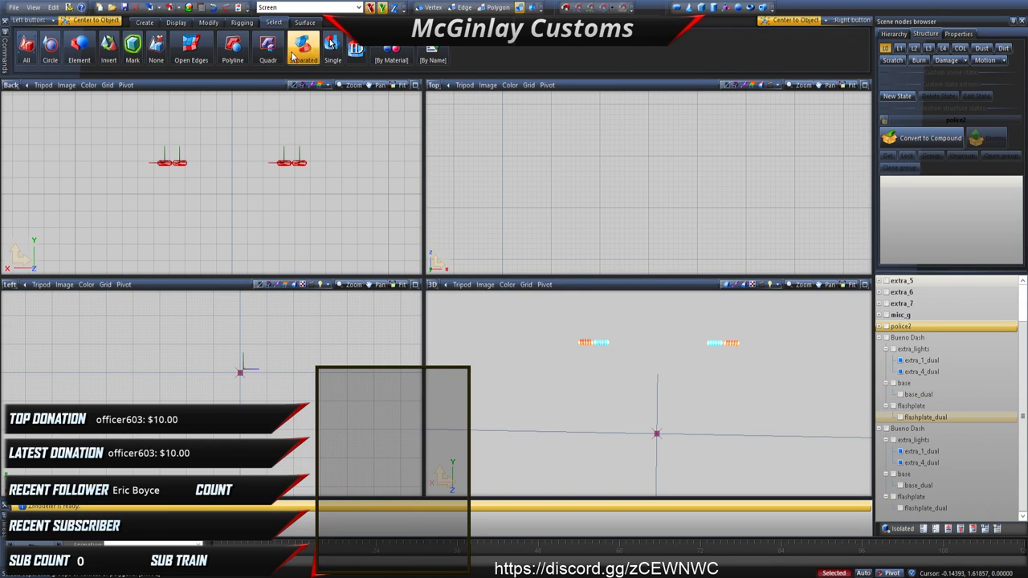
click(270, 52)
key(space)
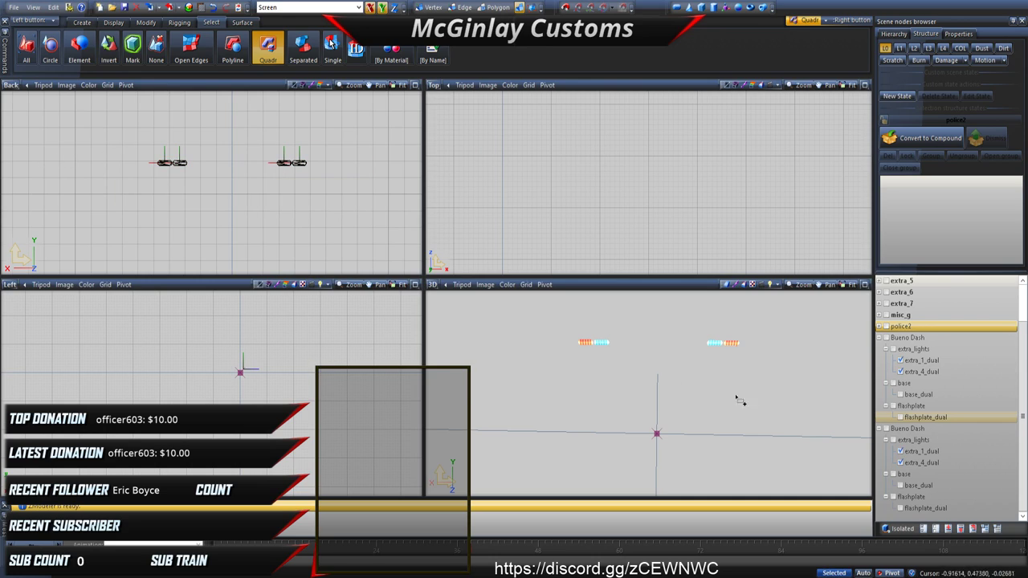
click(901, 361)
click(901, 372)
click(898, 442)
click(901, 452)
click(900, 462)
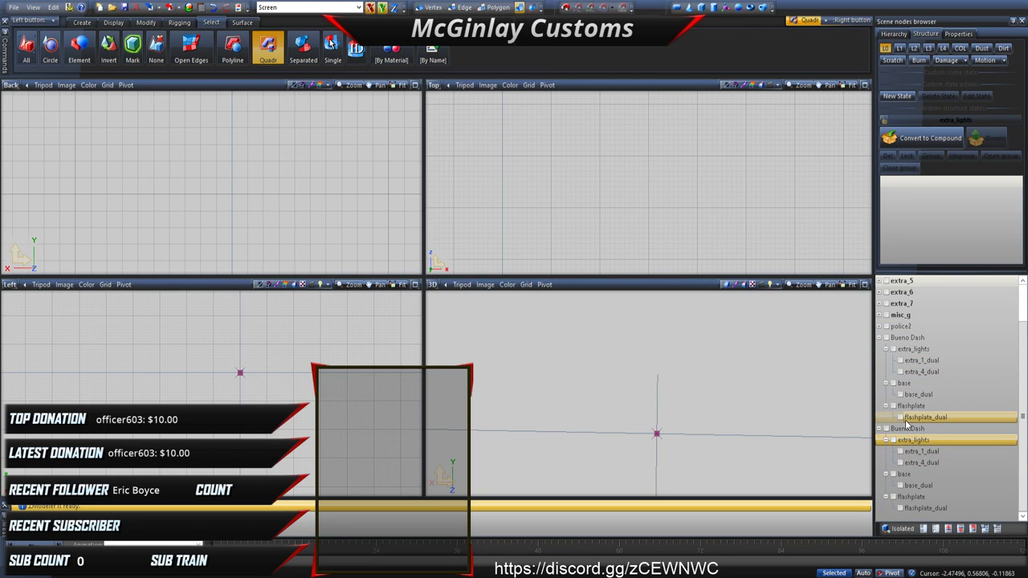
Step: Show base_dual and flashplate_dual of the first Bueno Dash and attach the flashplate to the base
click(900, 416)
click(900, 394)
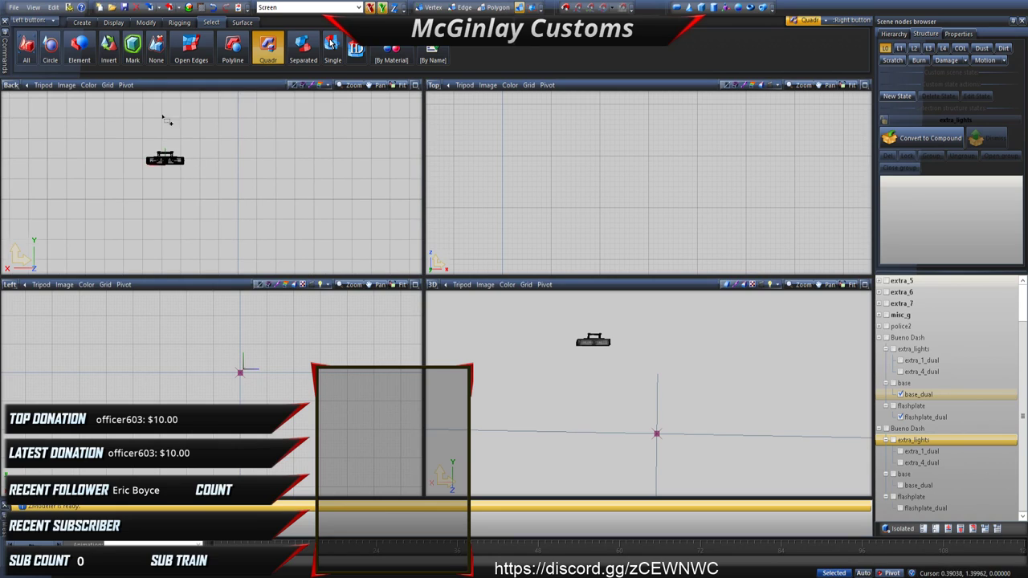
click(146, 23)
click(32, 48)
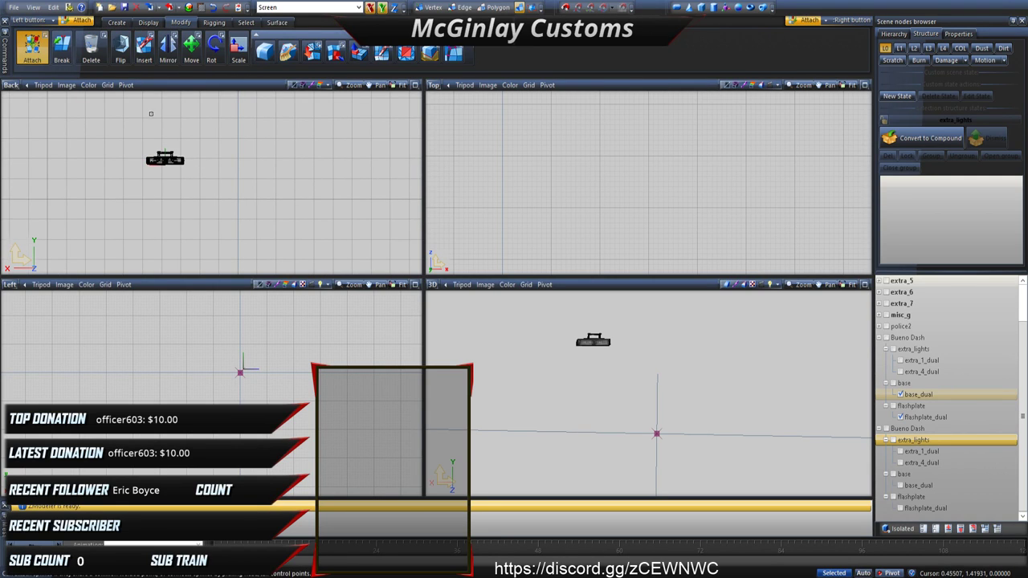
scroll(144, 160, up, 5)
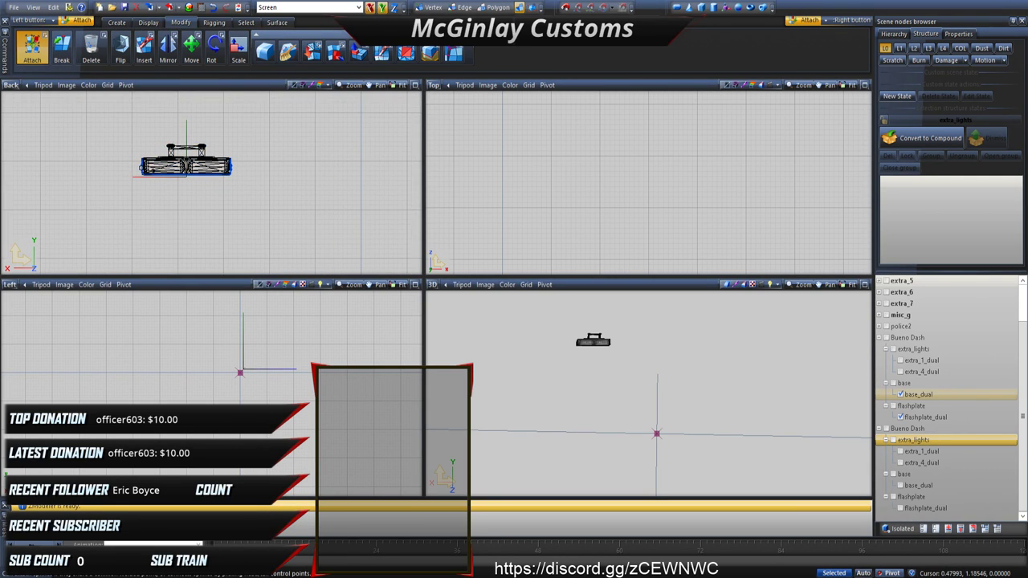
click(141, 167)
Step: Hide the first base_dual, show the second Bueno Dash's base_dual and flashplate_dual, and attach that flashplate to its base
click(900, 406)
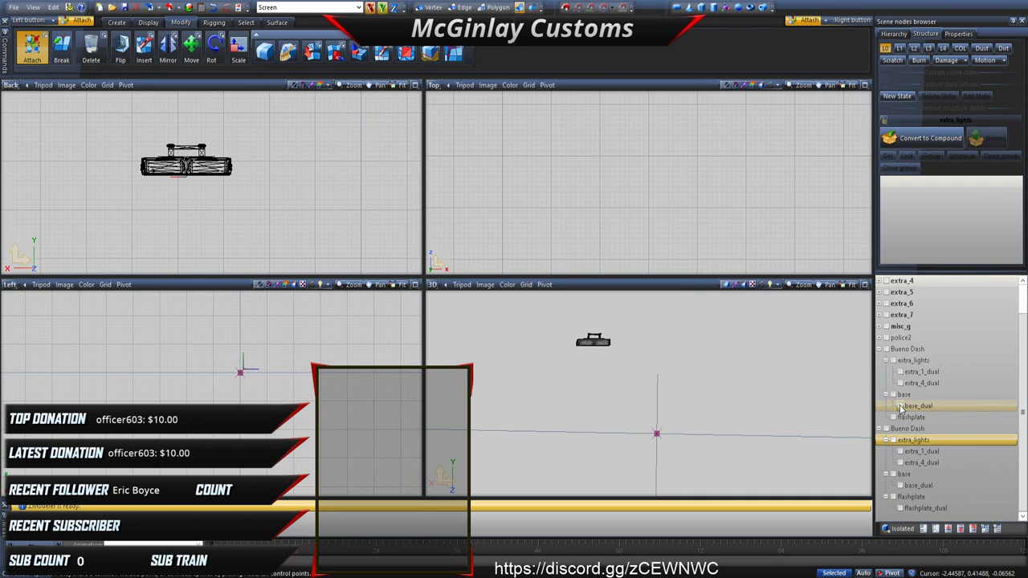
click(900, 485)
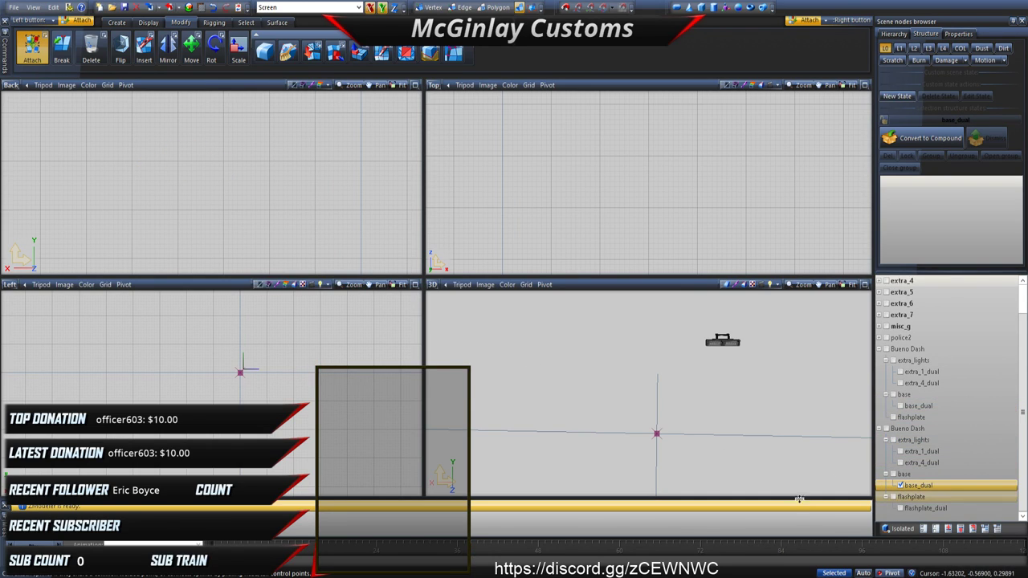
click(901, 508)
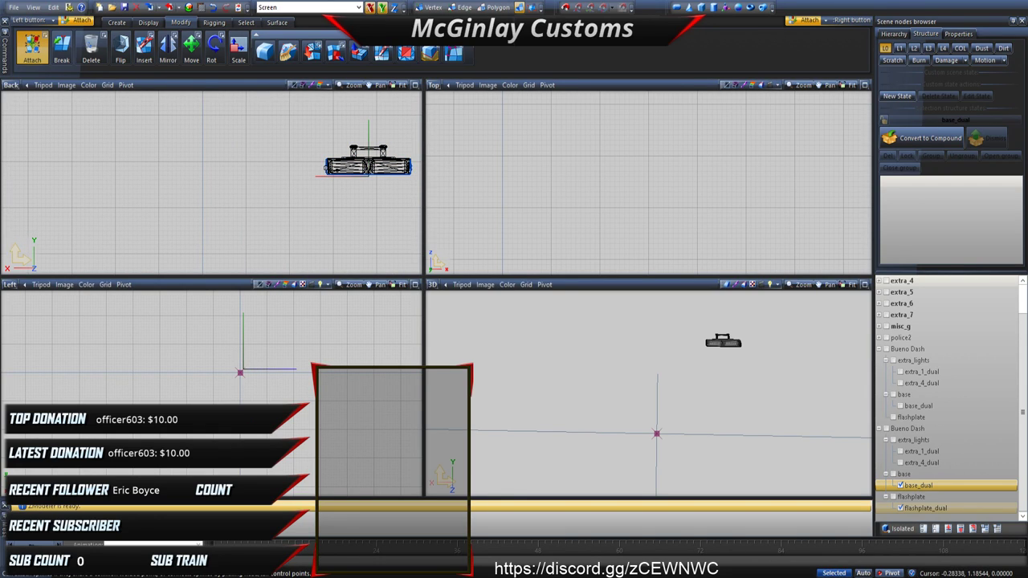
click(321, 168)
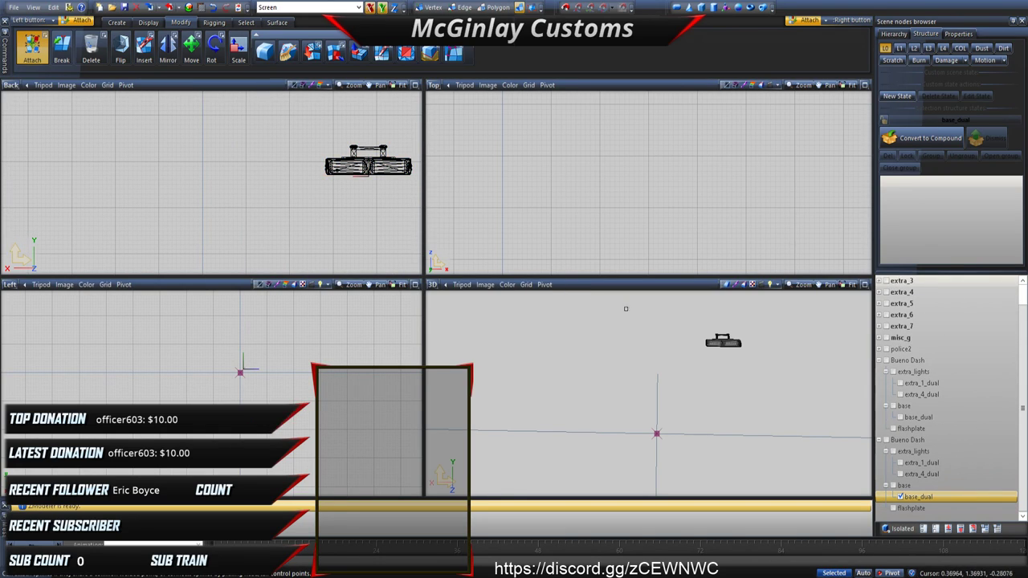
Step: Show the first Bueno Dash's base_dual and attach the second Bueno Dash's base_dual to it
click(900, 417)
click(341, 165)
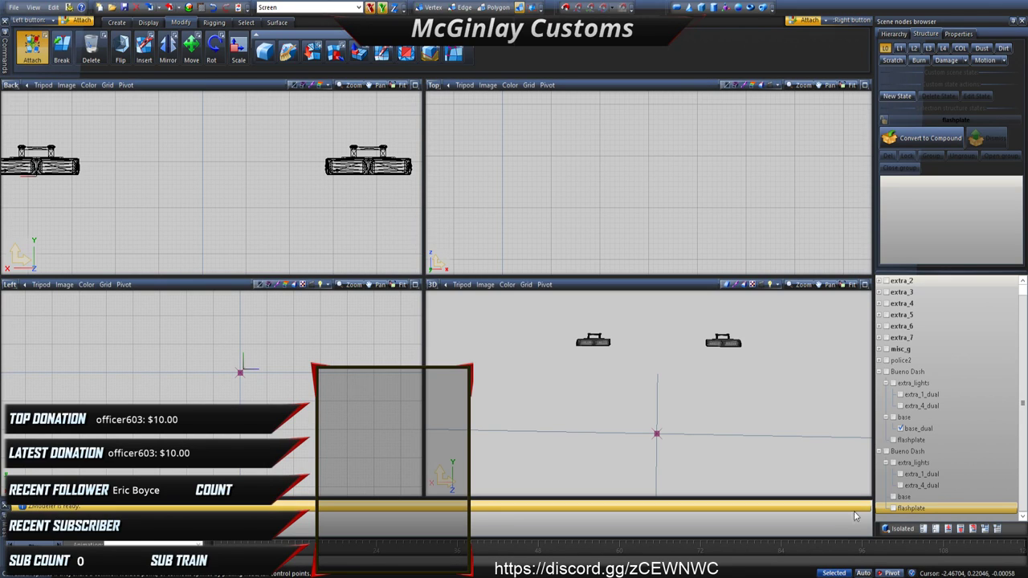
scroll(178, 144, down, 1)
click(245, 23)
scroll(264, 117, down, 1)
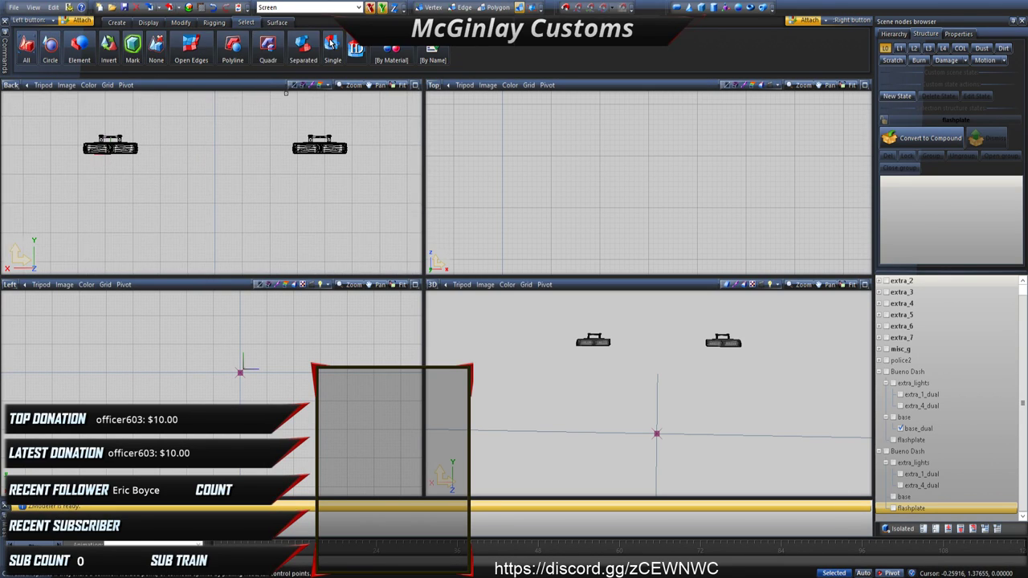
Step: Create a dummy at the merged base_dual's pivot, name it misc_rl, and move it with base_dual to the root of the node tree
right_click(267, 48)
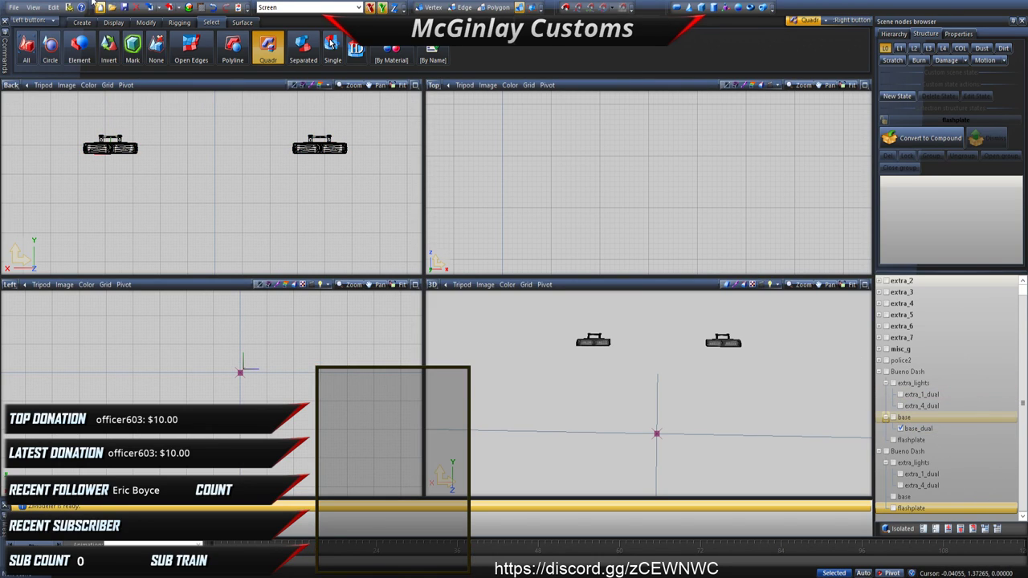
click(85, 24)
click(26, 48)
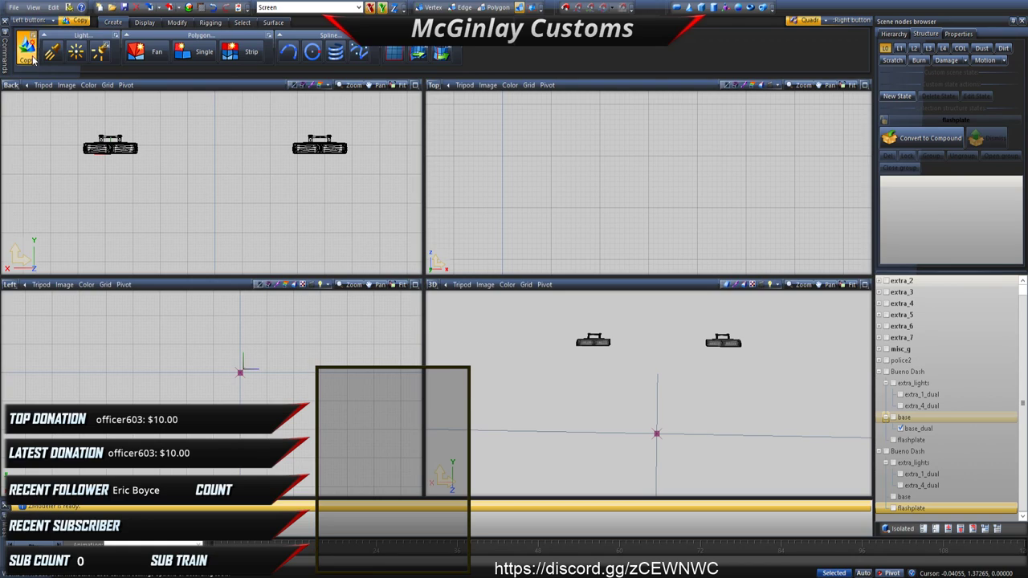
click(265, 177)
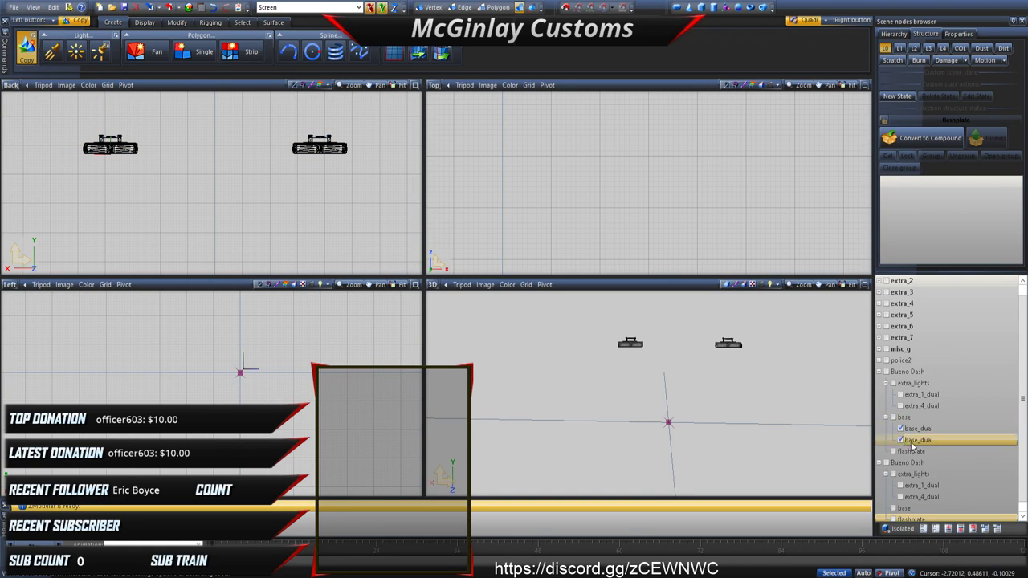
click(924, 439)
double_click(924, 441)
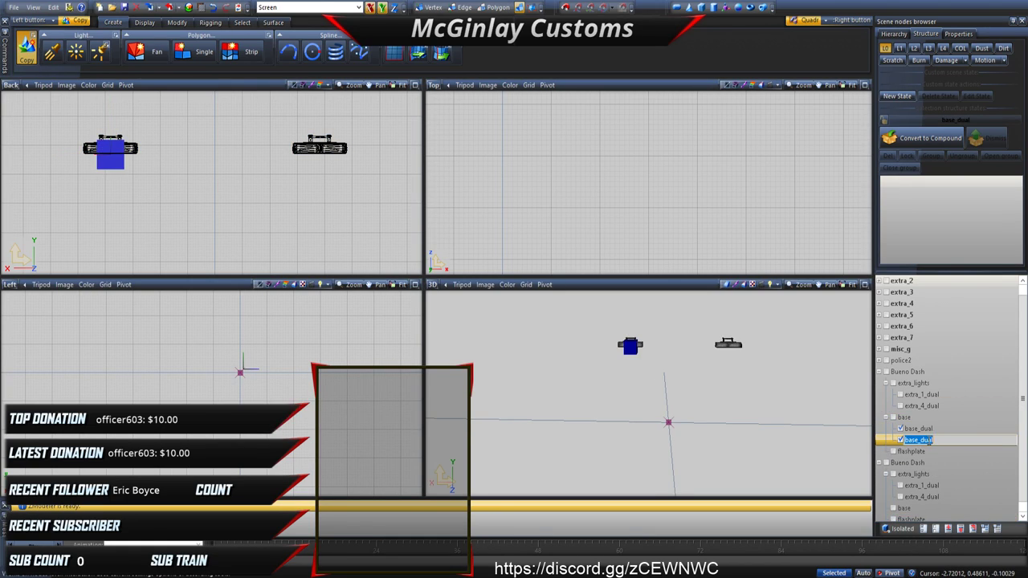
text(misc_rl)
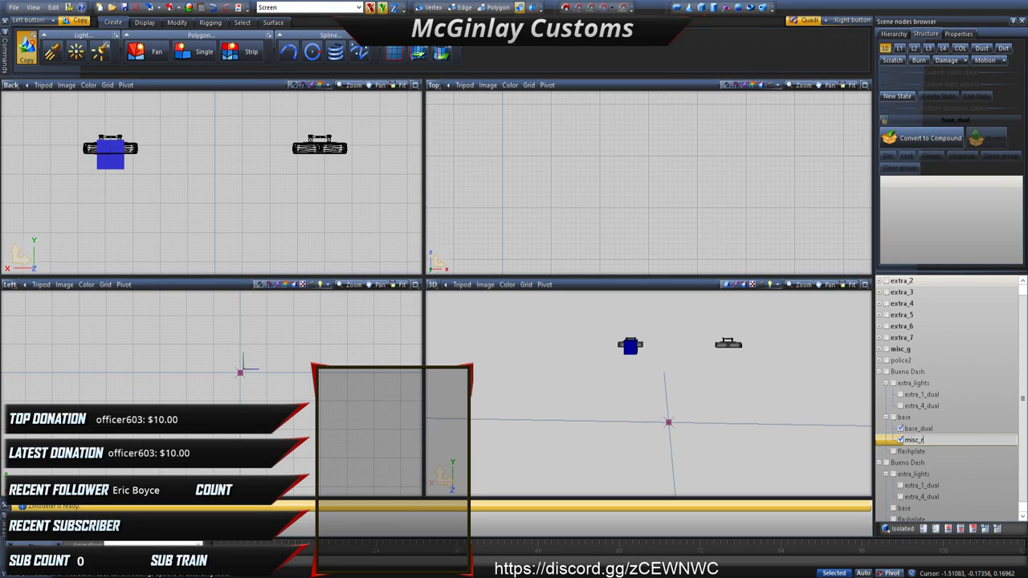
key(Return)
drag(970, 428, 922, 515)
Step: Delete the leftover empty base and flashplate nodes from both Bueno Dash groups
click(917, 488)
ctrl+click(916, 495)
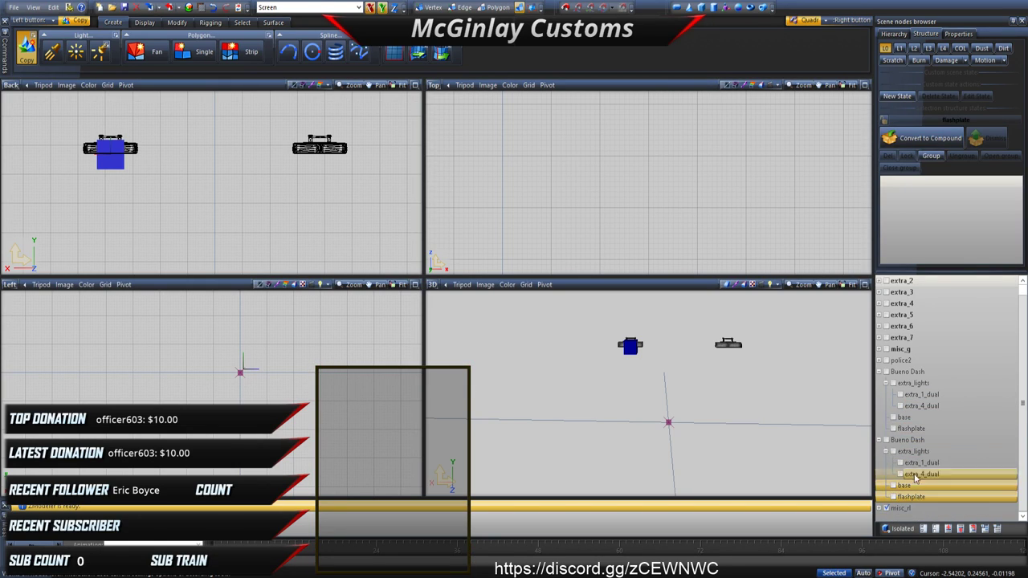
ctrl+click(906, 418)
ctrl+click(906, 427)
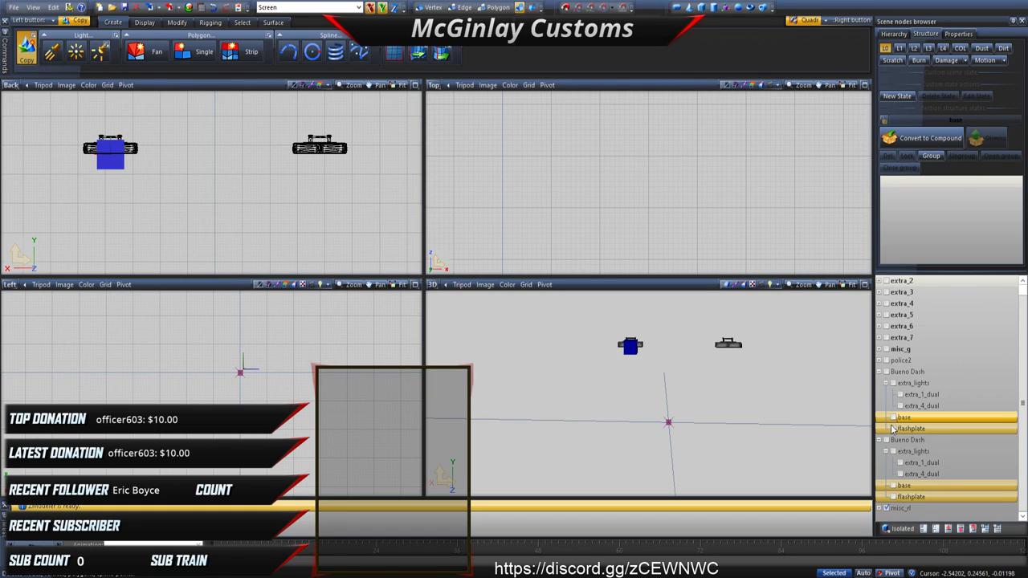
key(Delete)
Step: Show the extra_1_dual and extra_4_dual lights under both Bueno Dash nodes
click(900, 462)
click(901, 451)
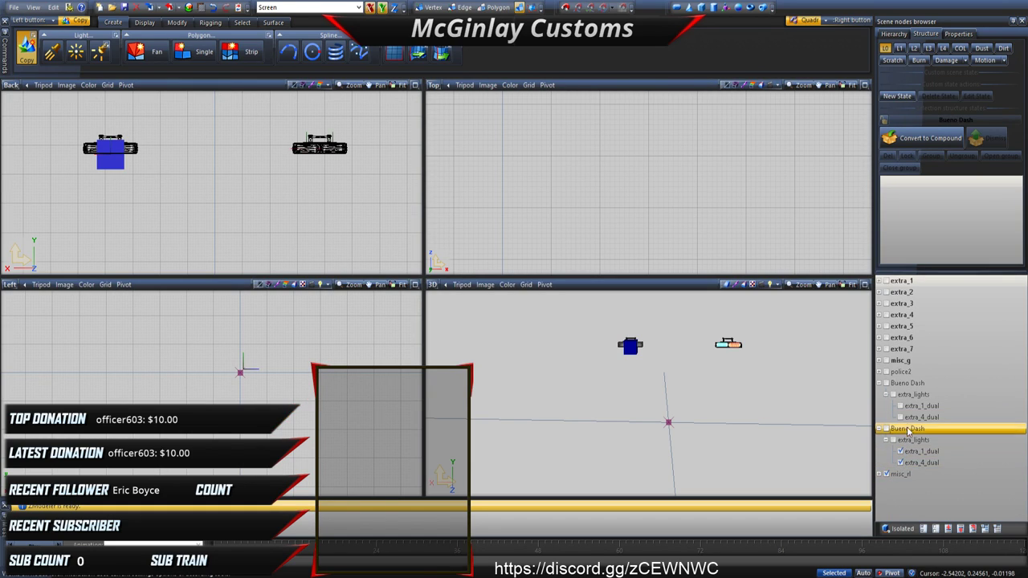
click(900, 418)
click(901, 406)
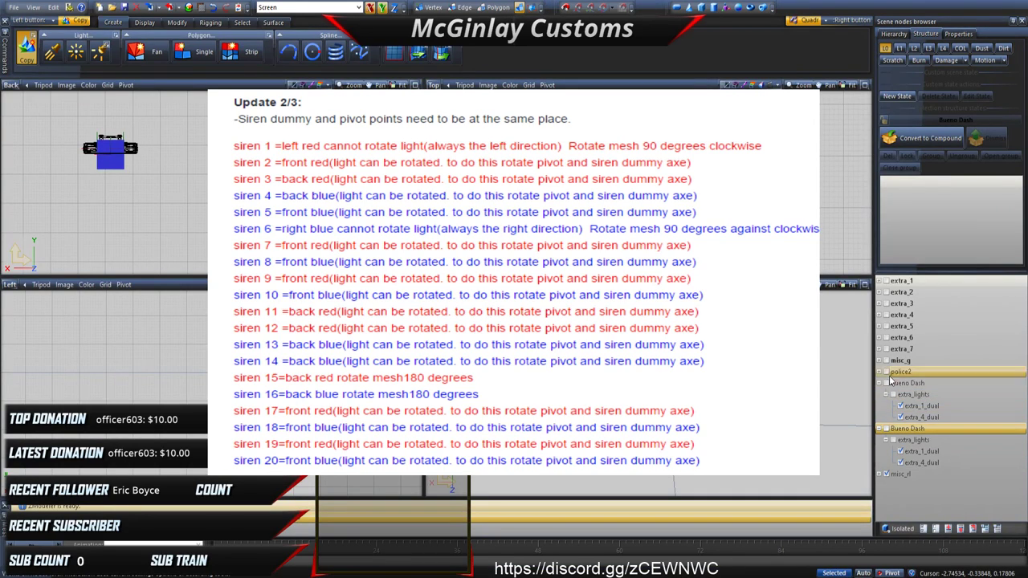
Step: Examine the child nodes of extra_1 through extra_7 for the siren numbers already in use
click(879, 348)
click(880, 338)
click(879, 326)
click(880, 315)
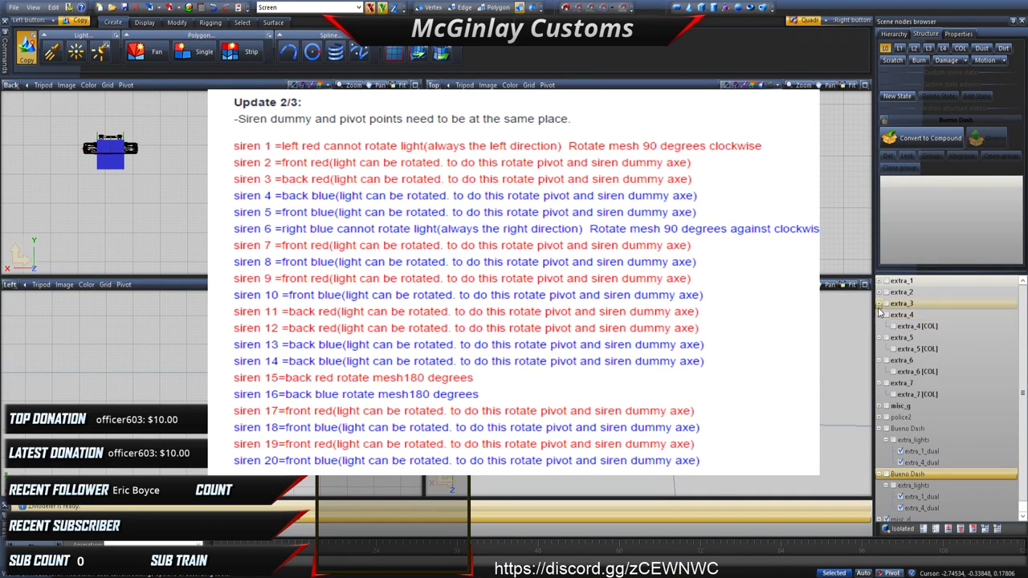
click(880, 303)
click(879, 292)
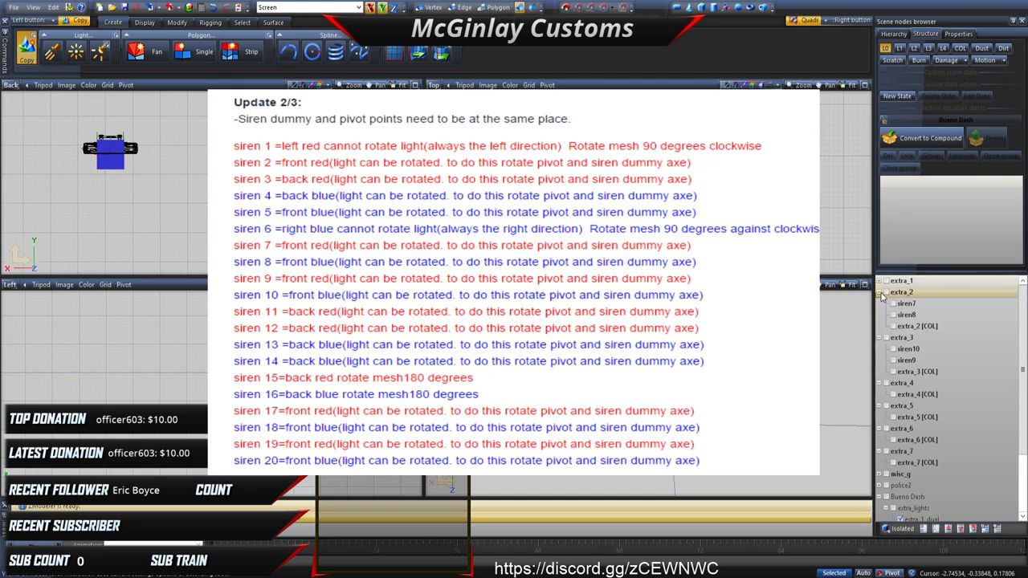
click(880, 281)
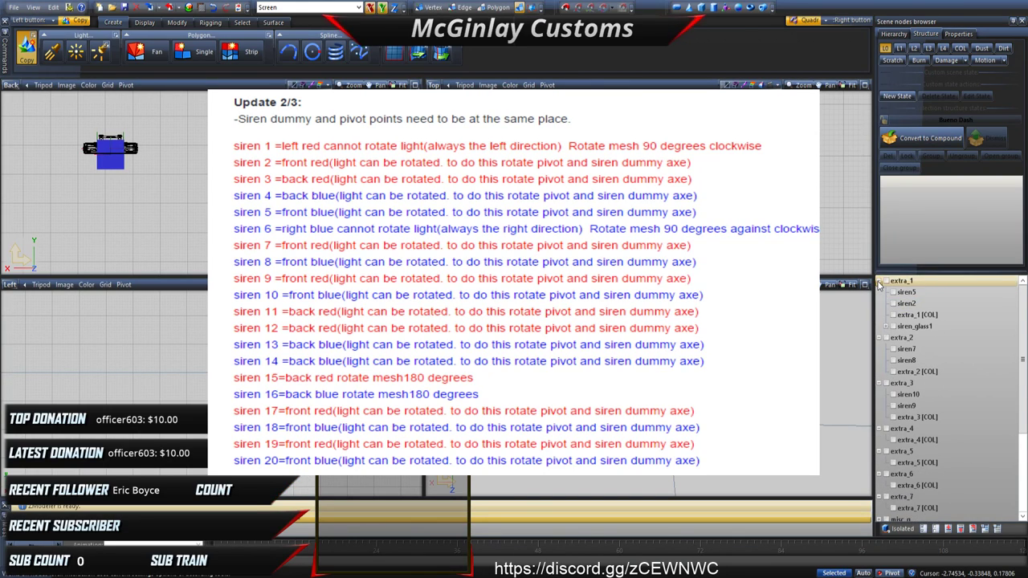
click(880, 281)
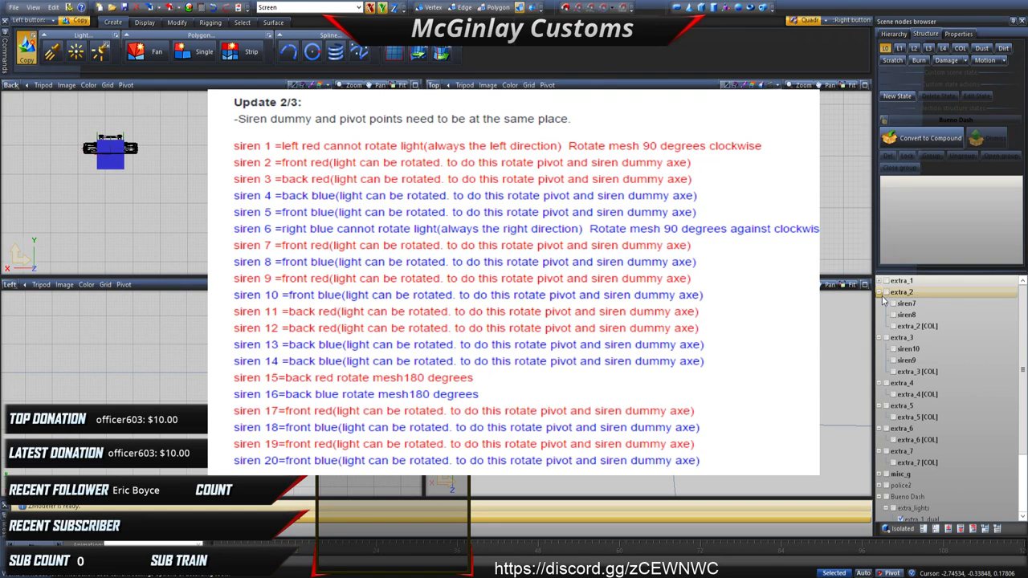
click(884, 293)
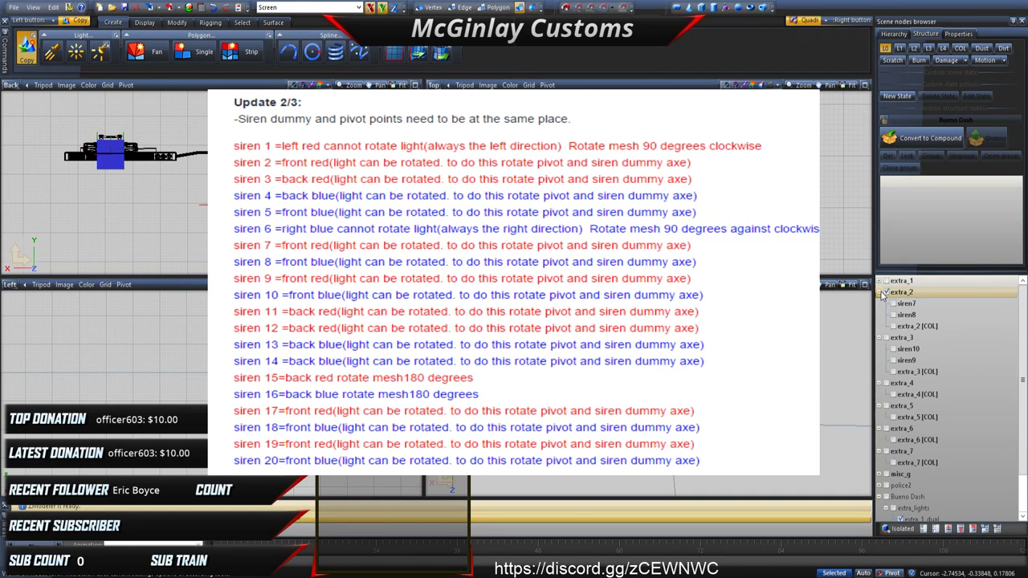
click(880, 293)
click(886, 292)
click(879, 304)
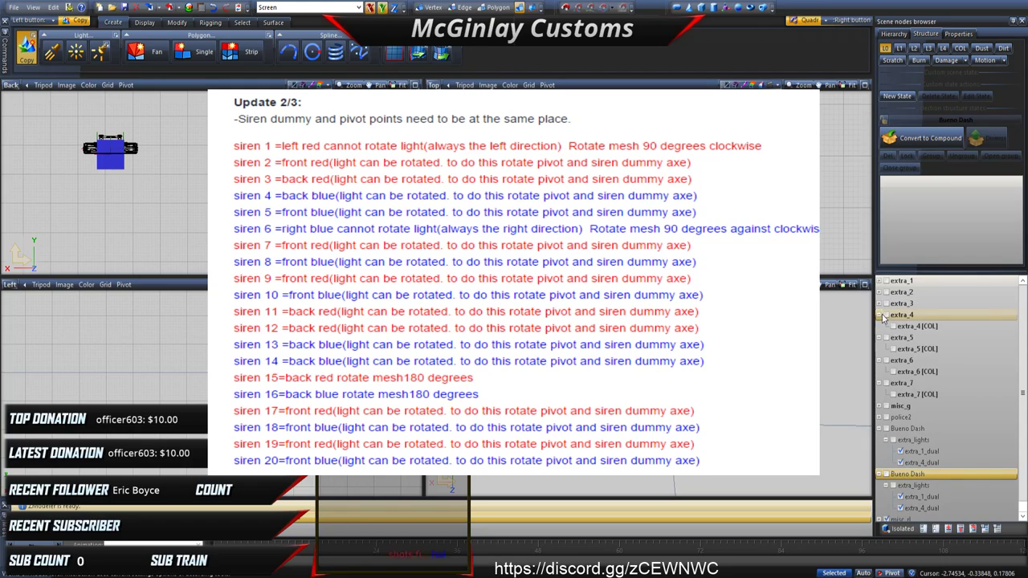
click(879, 315)
click(879, 326)
click(880, 337)
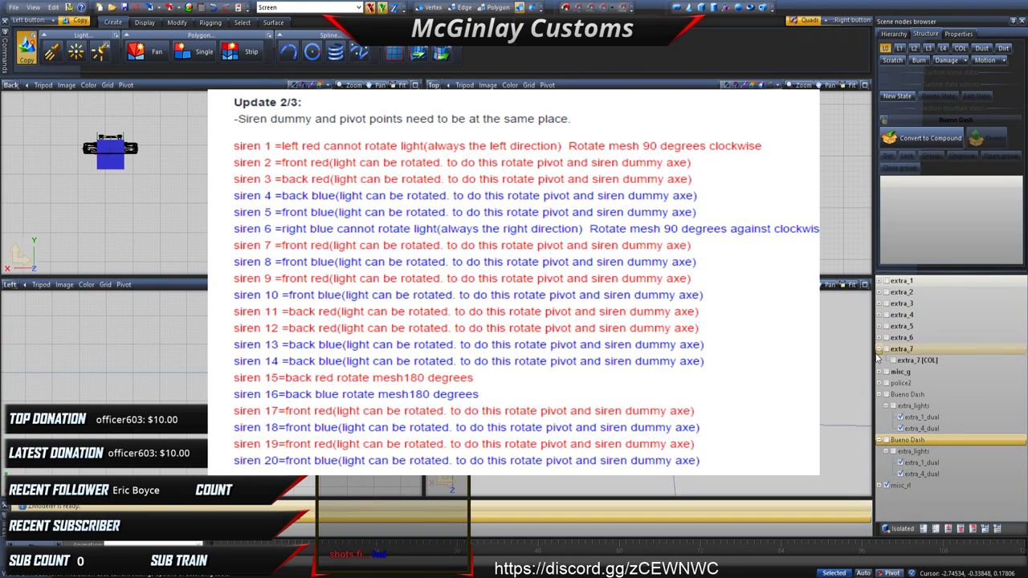
click(879, 348)
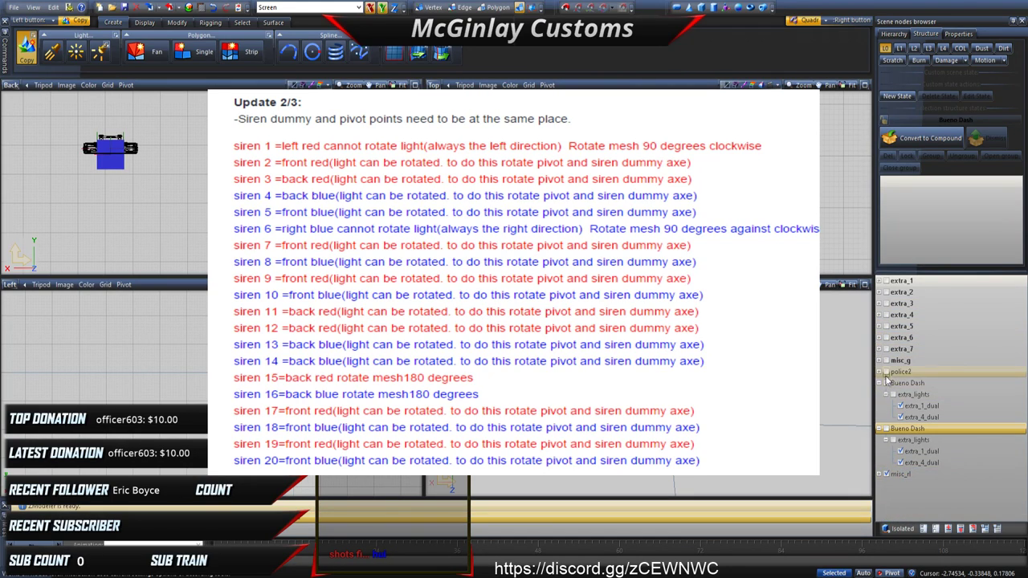
Step: Check the police2 chassis hierarchy, including bumper_r, for siren numbers already in use
click(879, 372)
scroll(931, 413, down, 6)
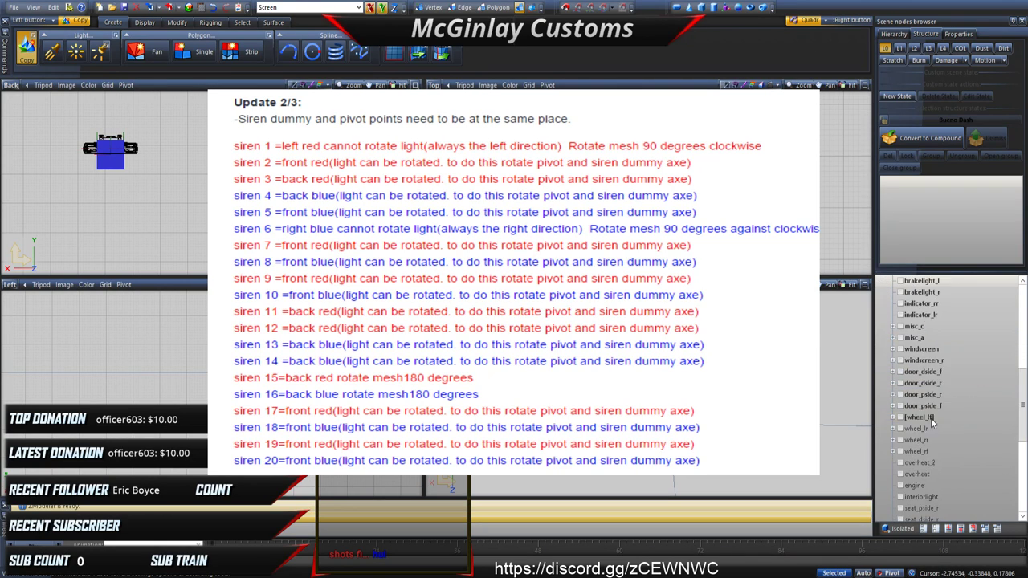
scroll(912, 435, up, 1)
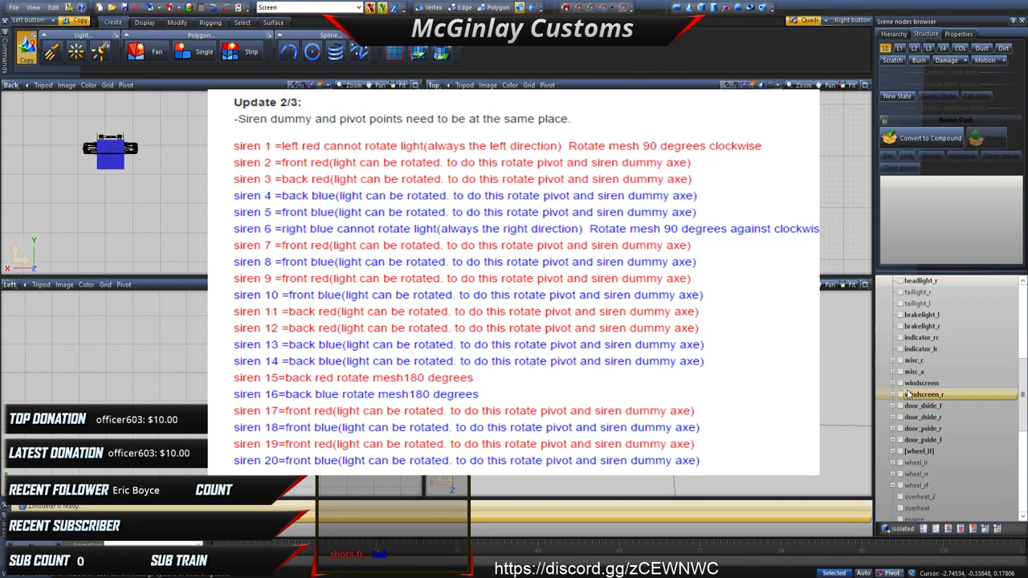
scroll(909, 394, up, 3)
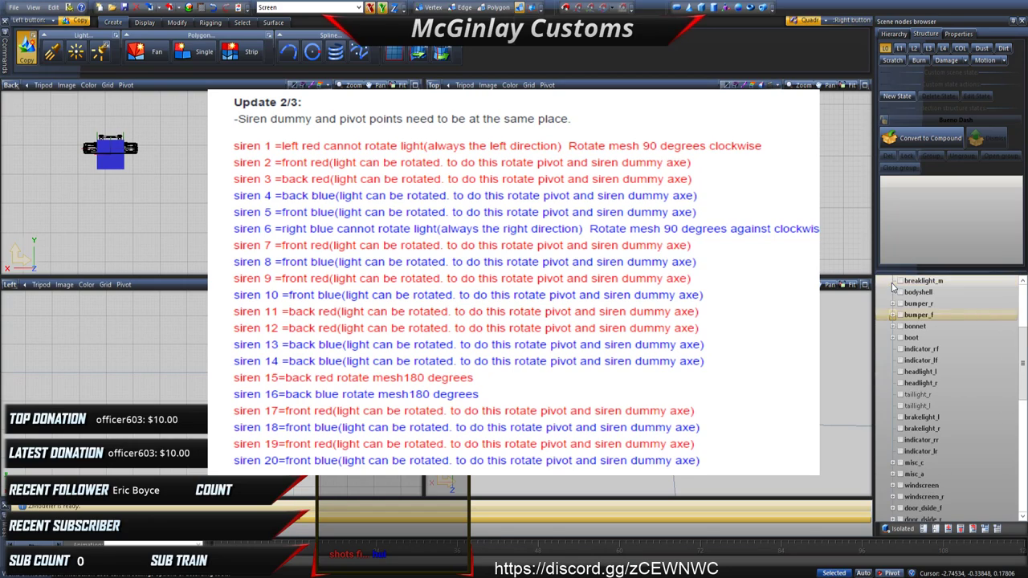
click(892, 304)
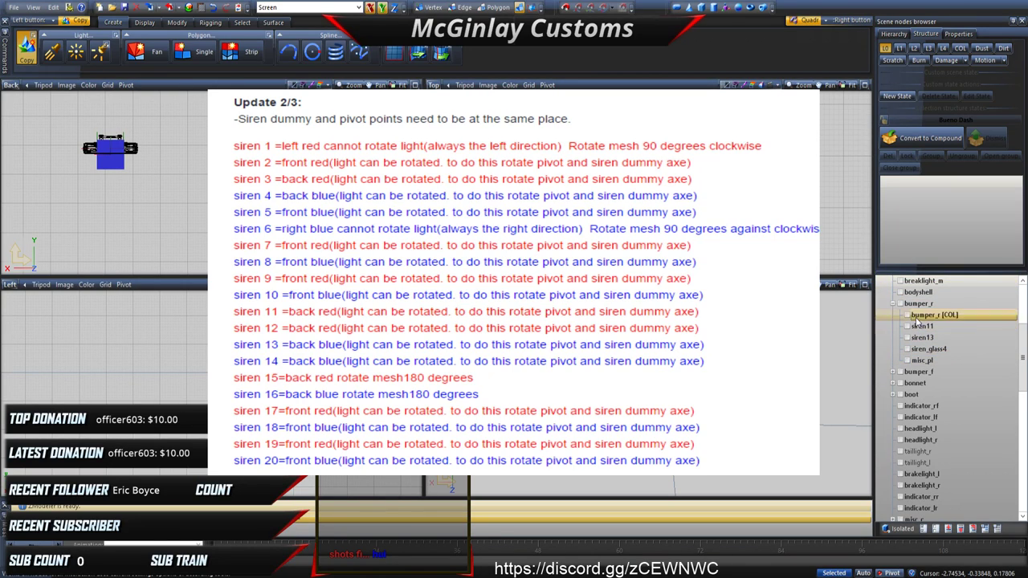
scroll(900, 354, down, 4)
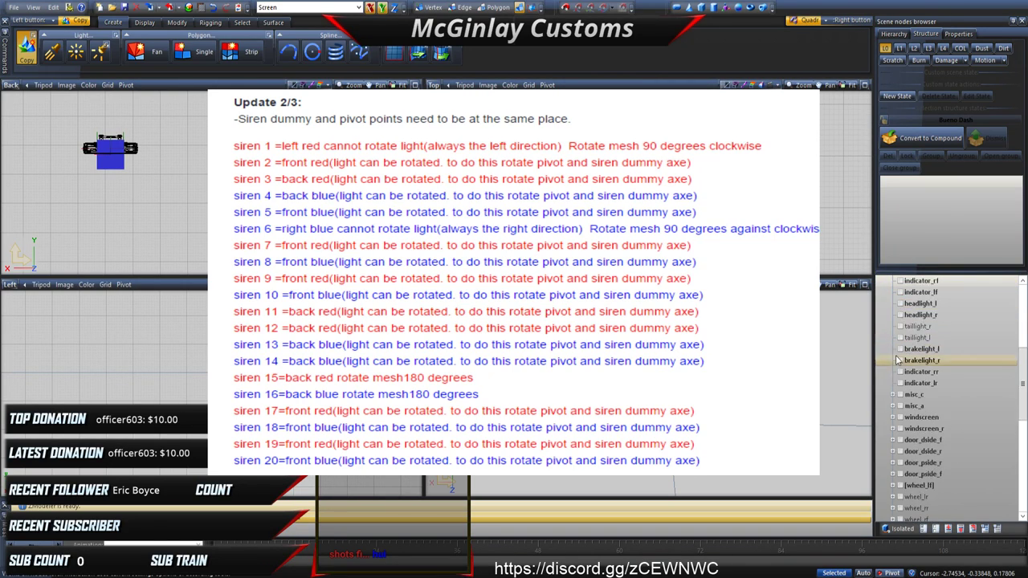
scroll(897, 361, up, 6)
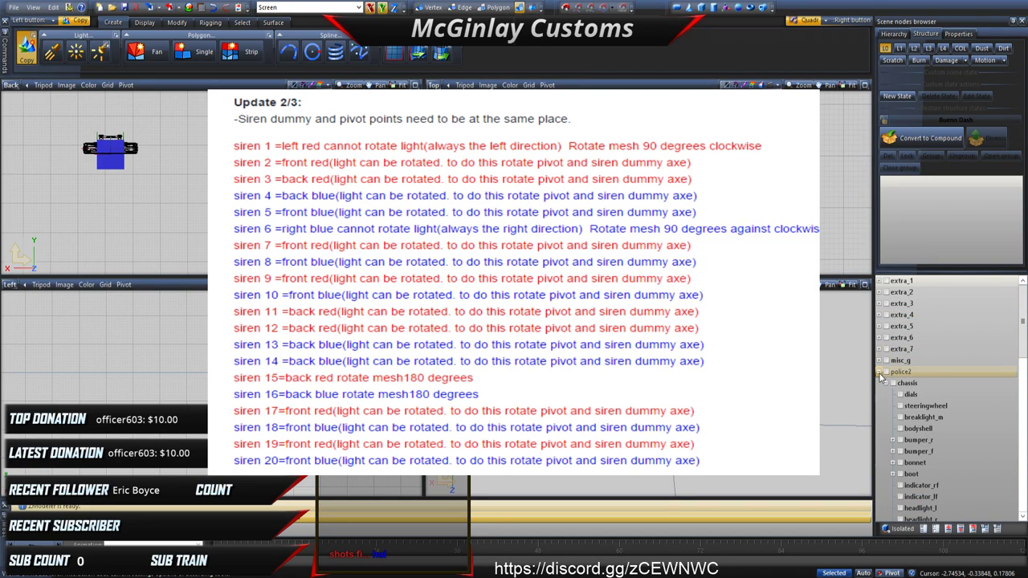
click(879, 372)
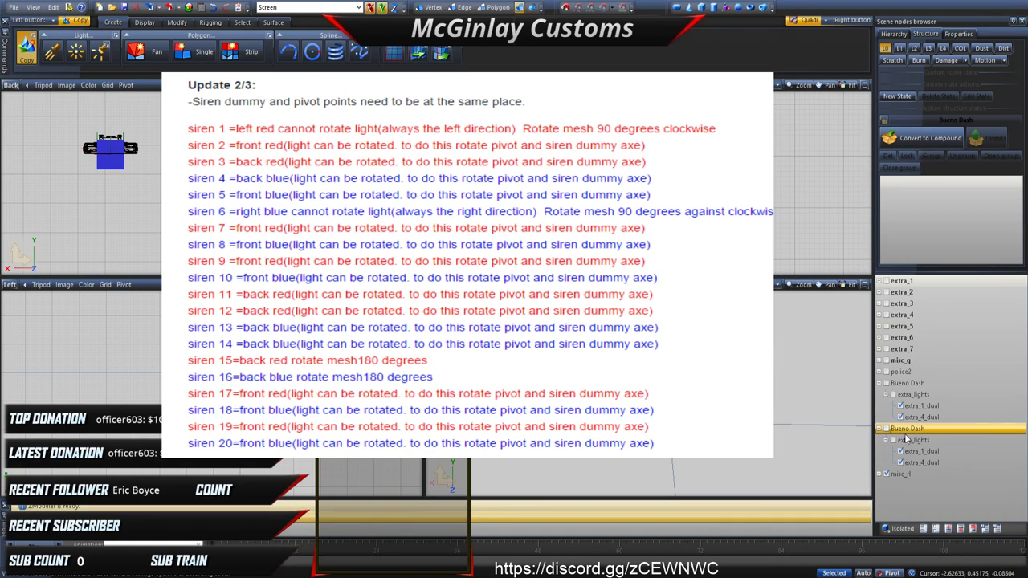
Step: Hide the extra_4_dual lights of both Bueno Dash nodes and misc_rl, keeping only the two extra_1_dual lights shown
click(902, 408)
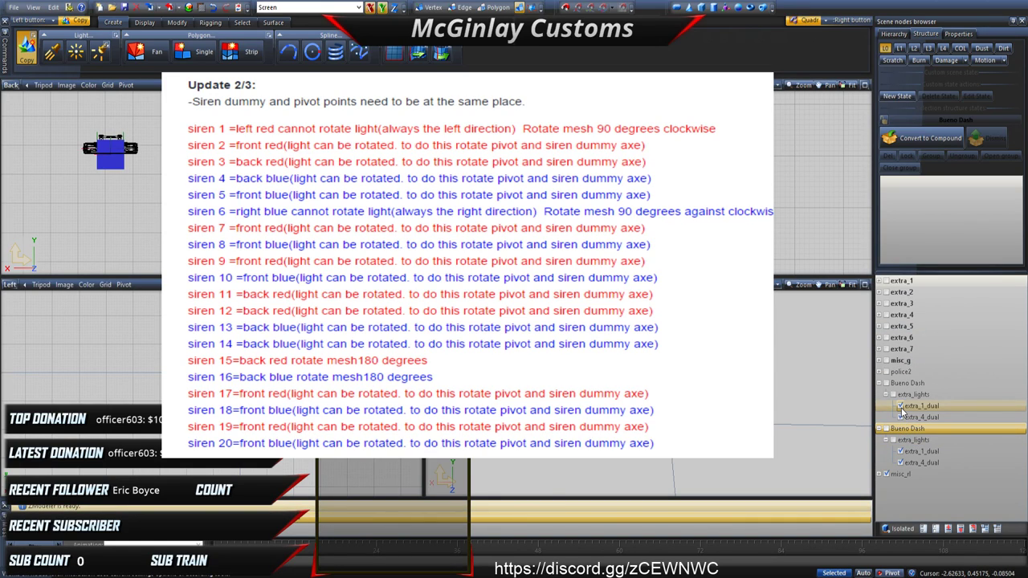
click(899, 418)
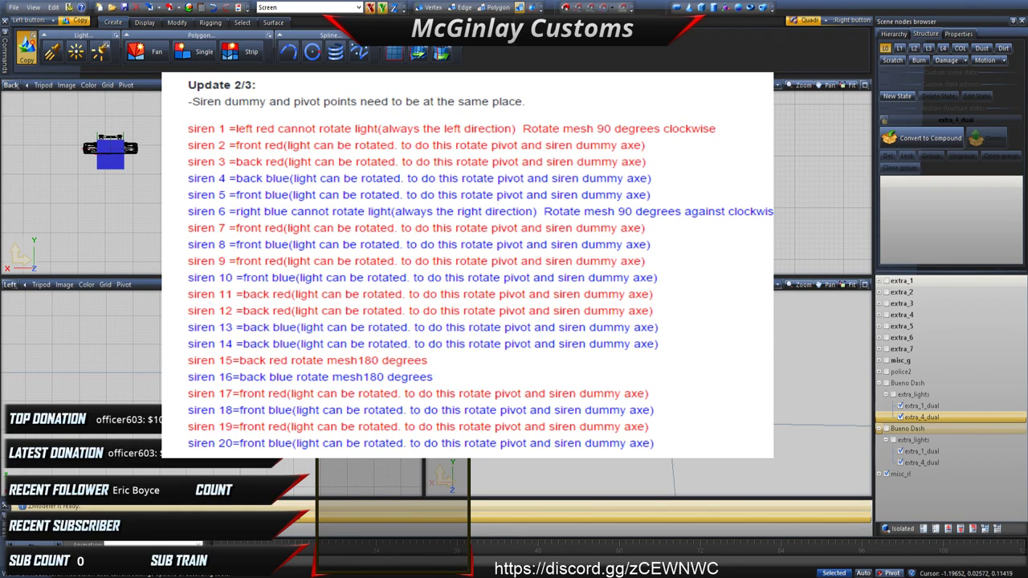
click(901, 452)
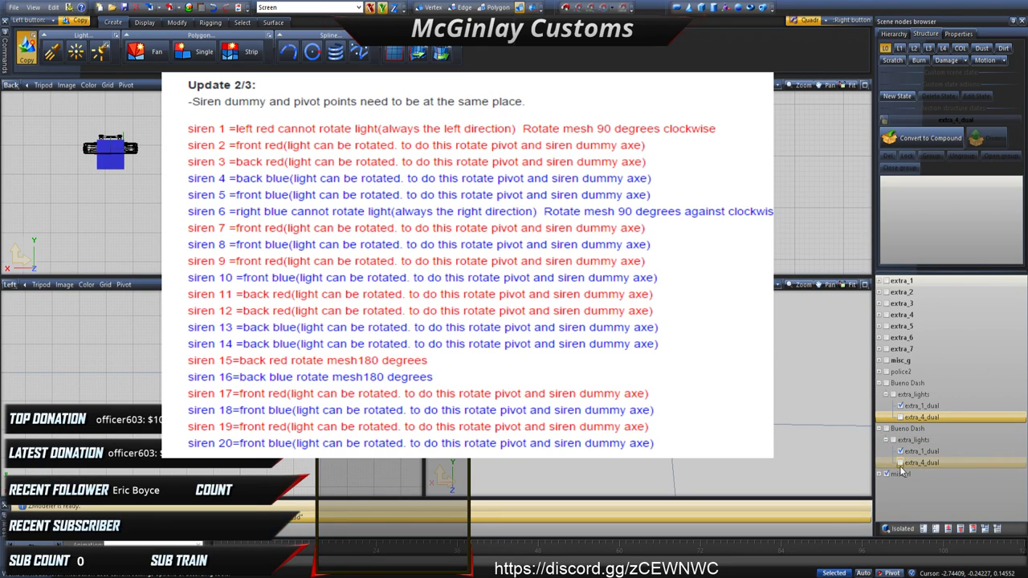
click(900, 464)
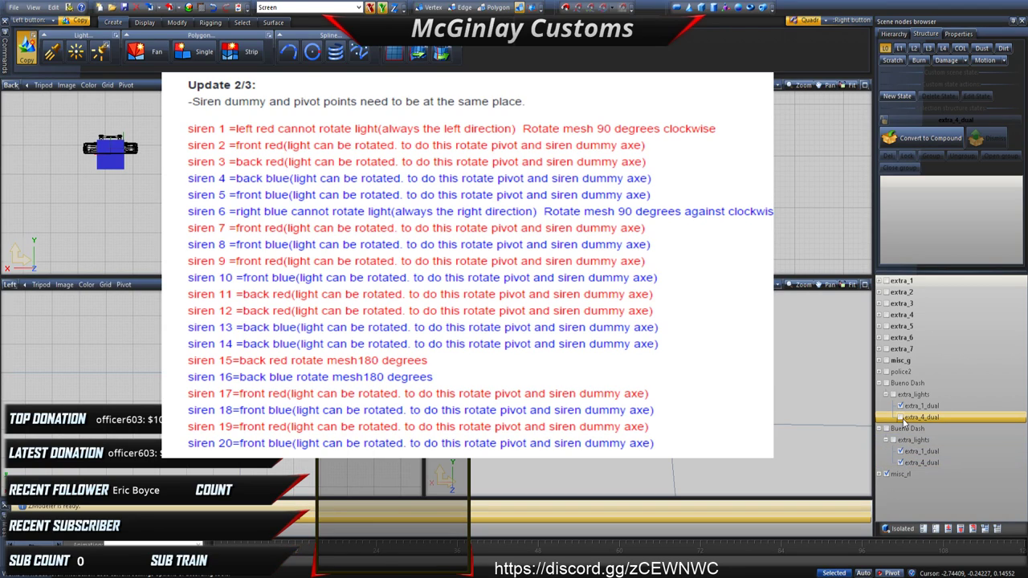
click(900, 463)
click(900, 416)
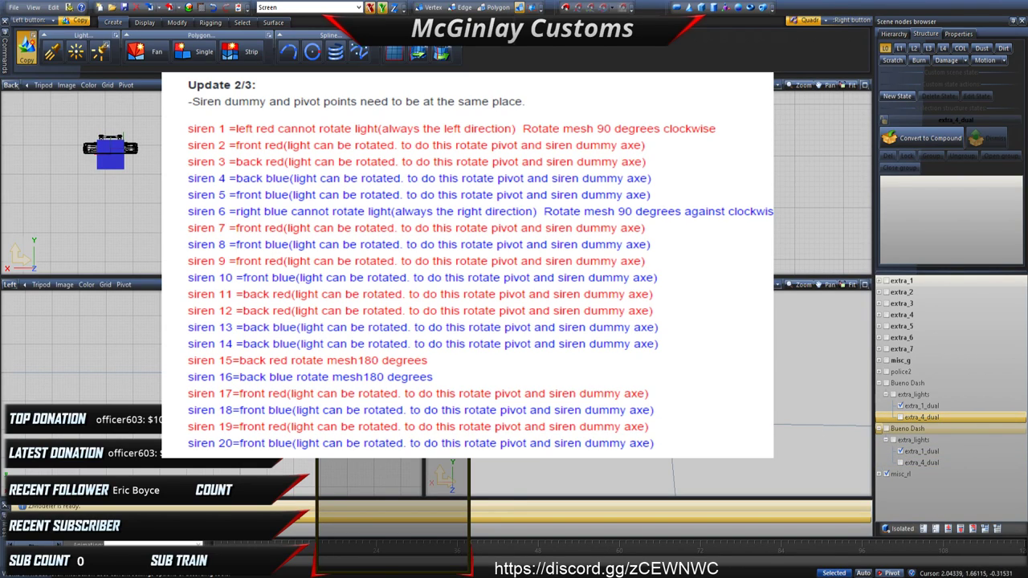
click(885, 475)
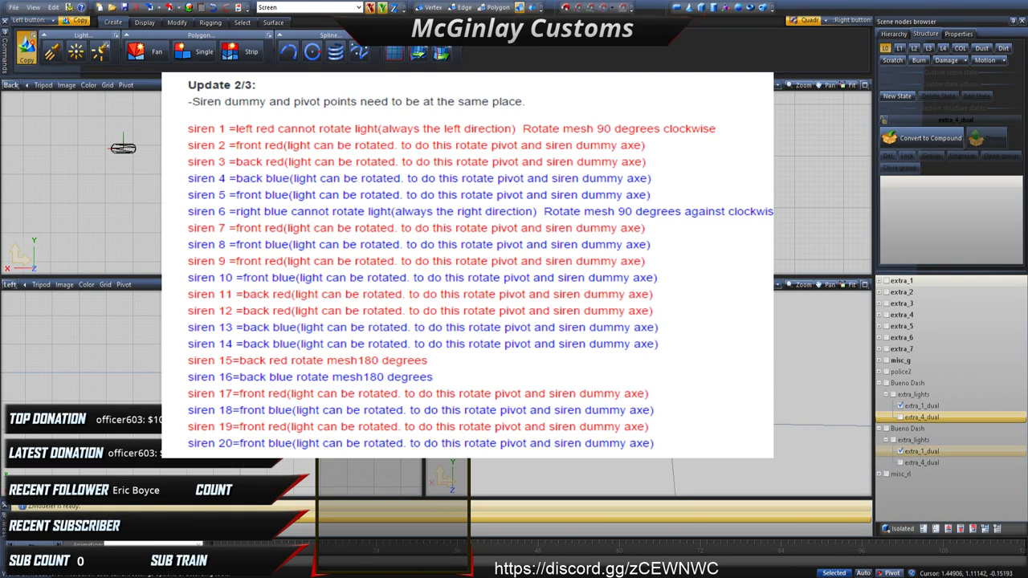
Step: Select both extra_1_dual lights and center their local axes to the objects
right_drag(26, 100, 65, 122)
drag(65, 121, 157, 165)
click(144, 23)
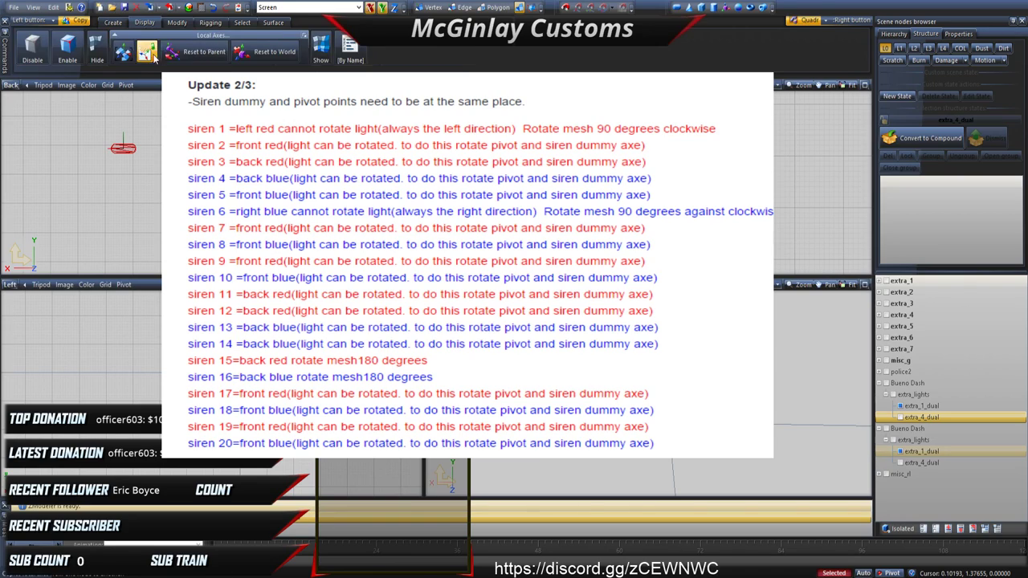
click(122, 51)
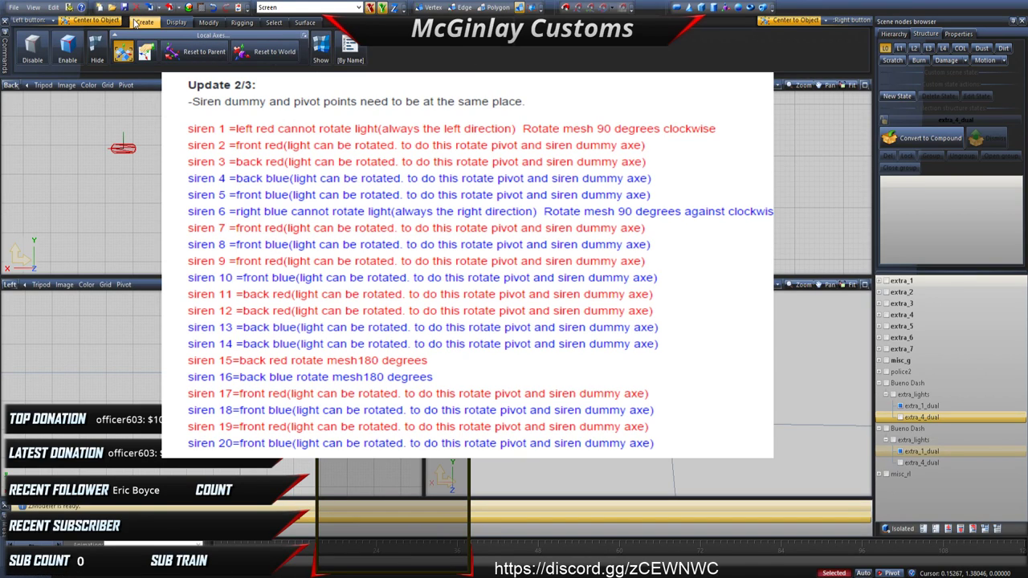
Step: Create a dummy at the pivot of each extra_1_dual light and select the two new dummy nodes
click(145, 23)
click(29, 50)
click(201, 153)
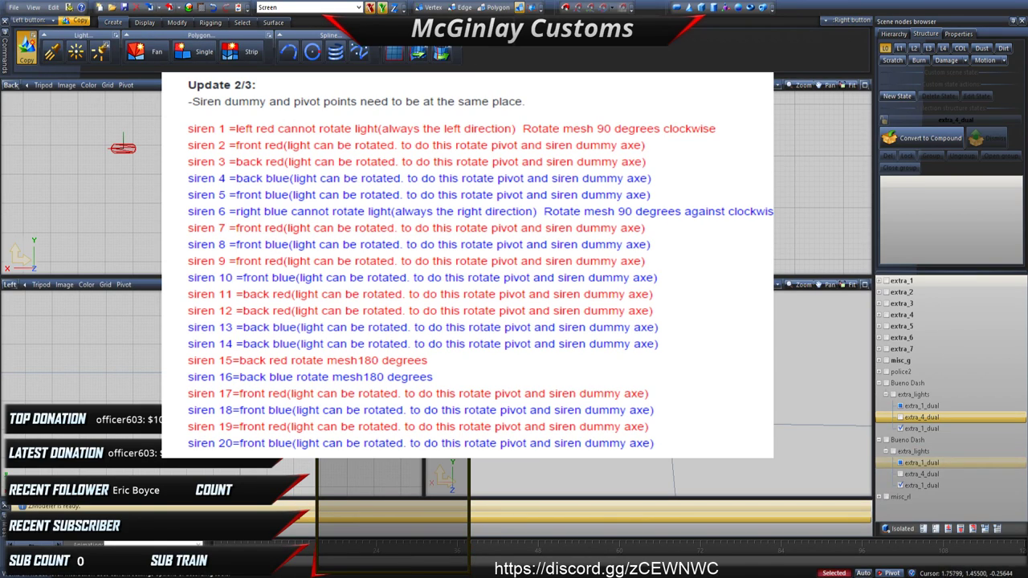
click(946, 484)
ctrl+click(921, 431)
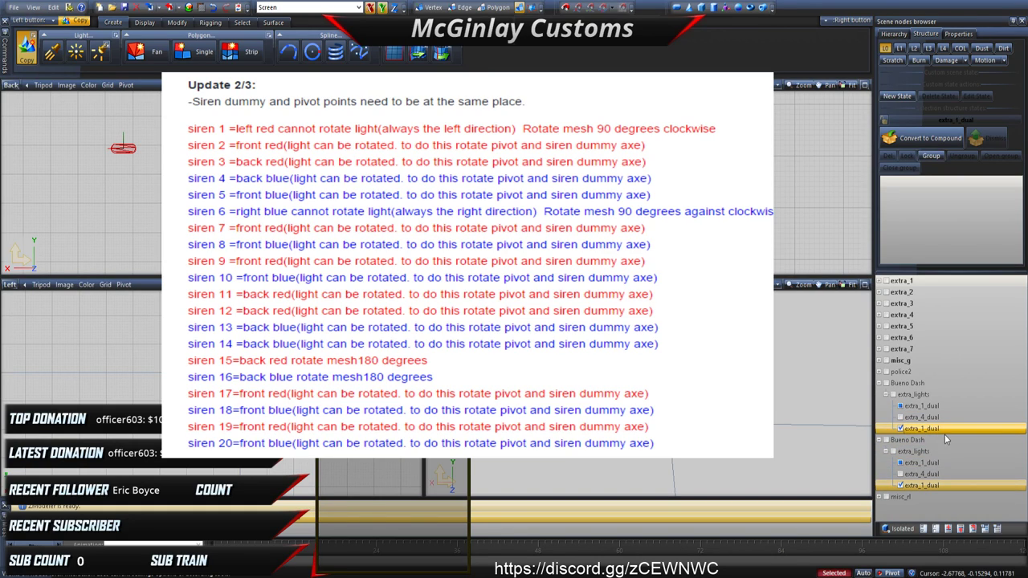
click(899, 429)
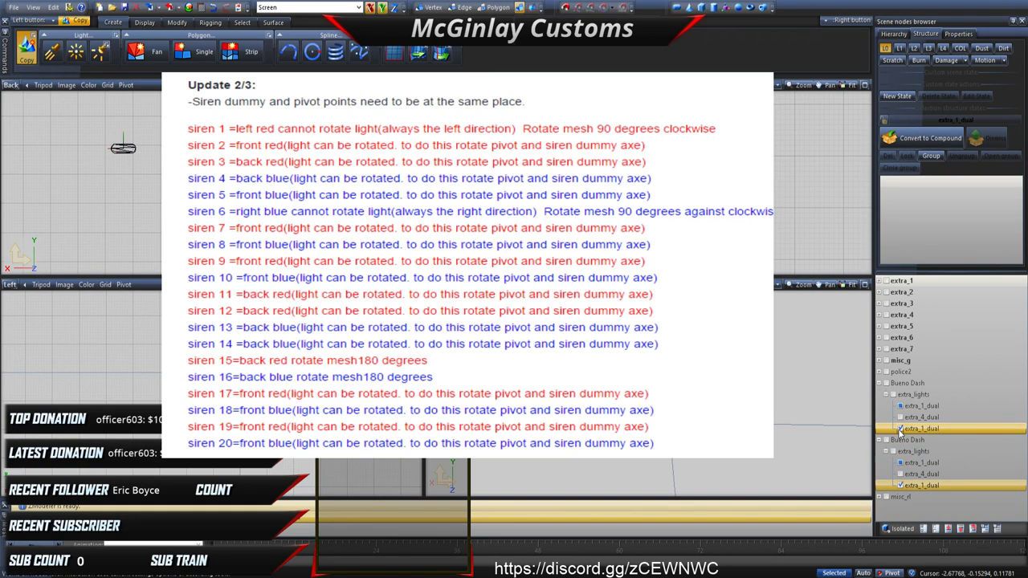
Step: Toggle the first Bueno Dash's new dummy to identify which light it belongs to, and rename it siren14
click(899, 429)
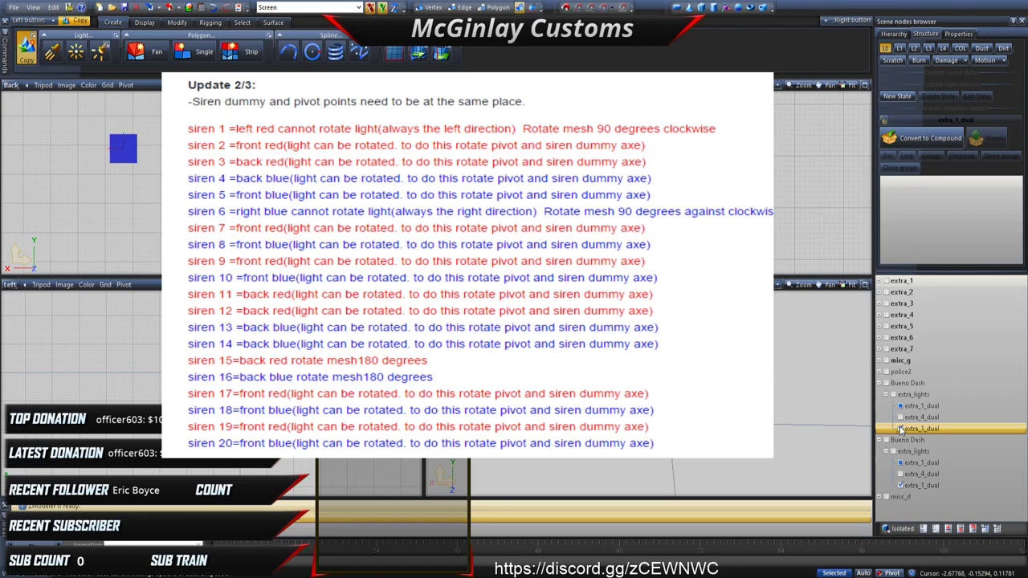
click(899, 429)
click(900, 429)
click(900, 429)
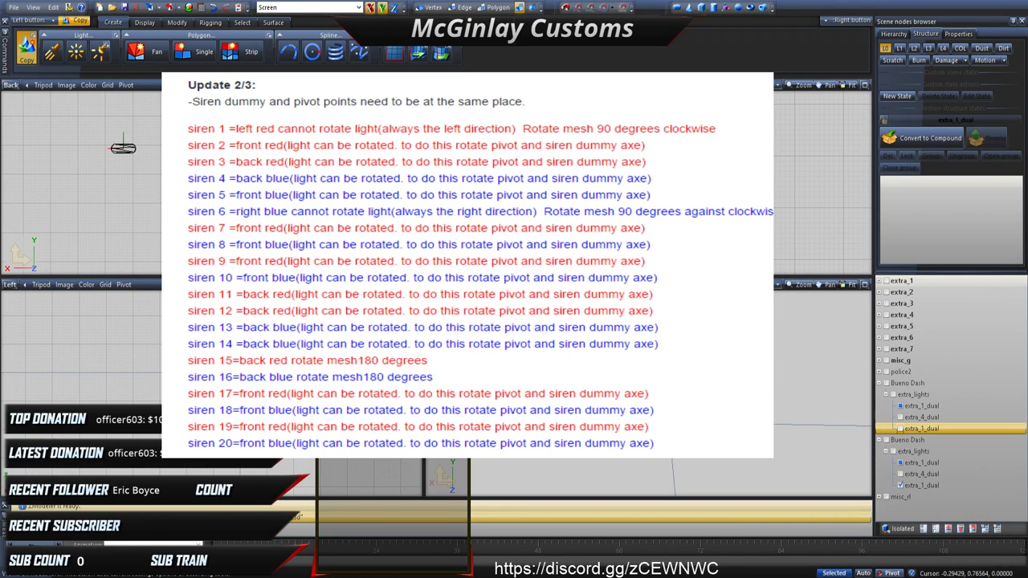
click(899, 428)
double_click(931, 429)
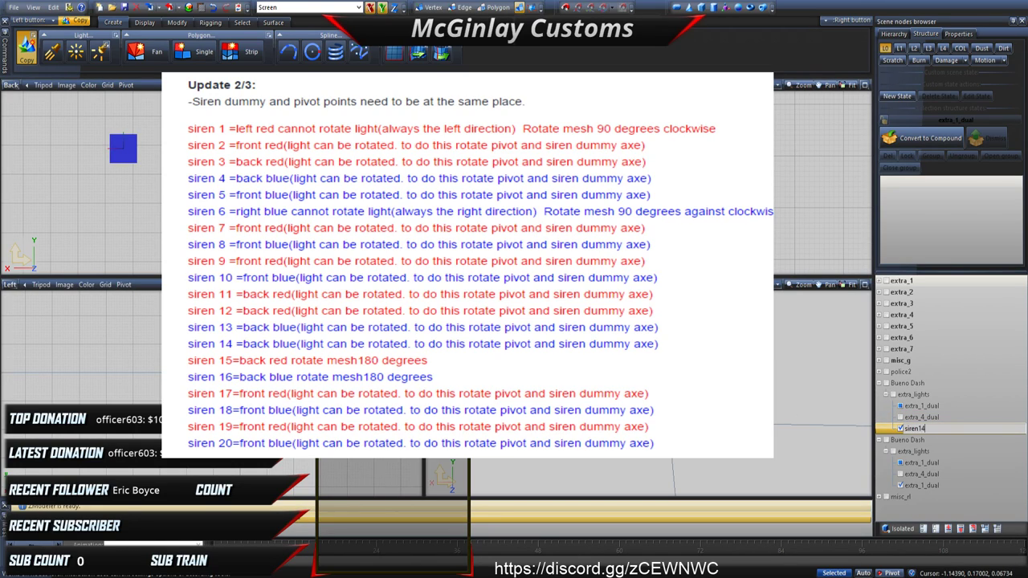
key(Return)
Step: Rename the second Bueno Dash's new dummy node siren12
click(978, 484)
click(977, 484)
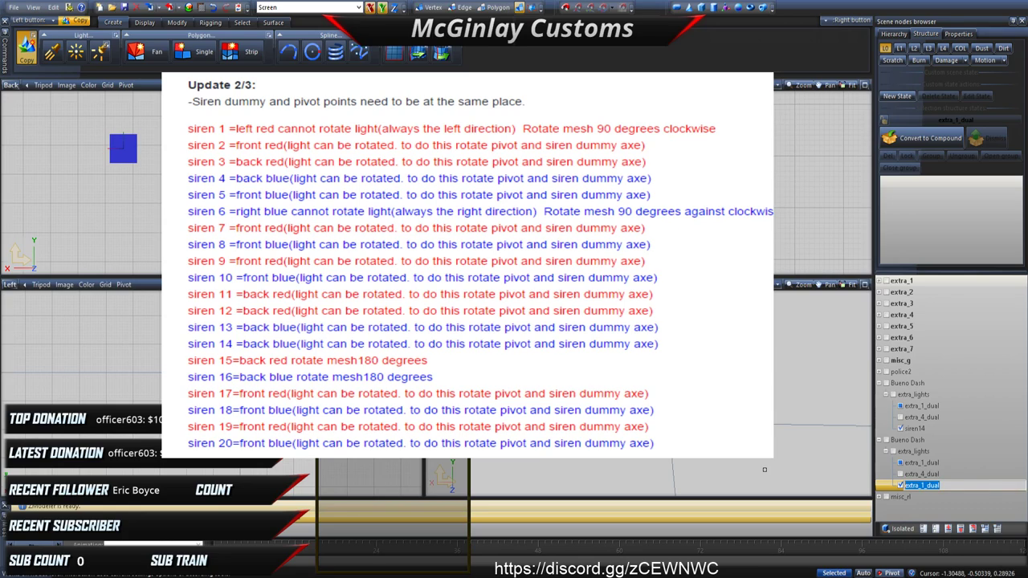
text(siren12)
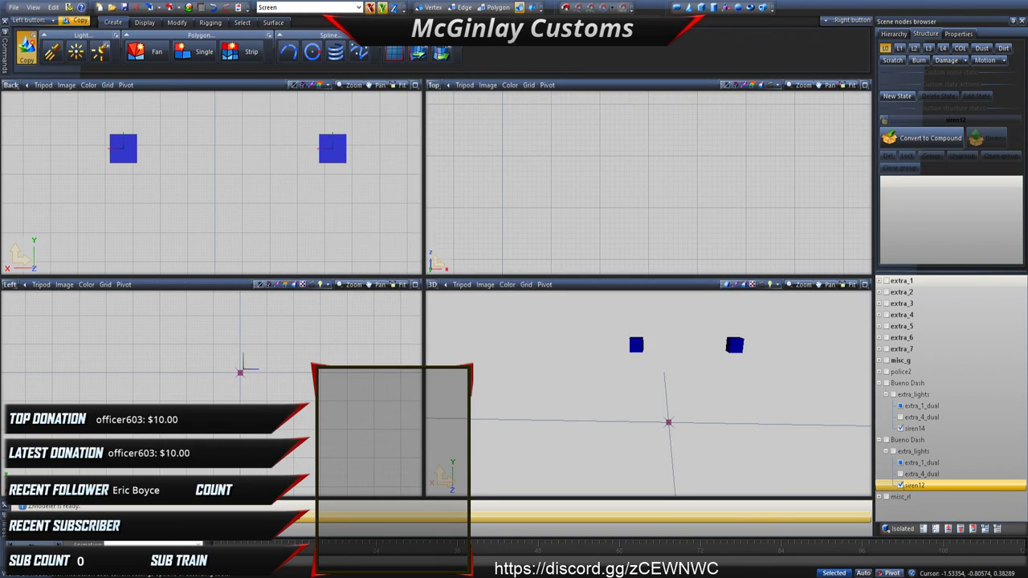
Step: Parent each extra_1_dual light to its siren14 or siren12 dummy, and move both siren nodes to the root of the hierarchy
click(901, 348)
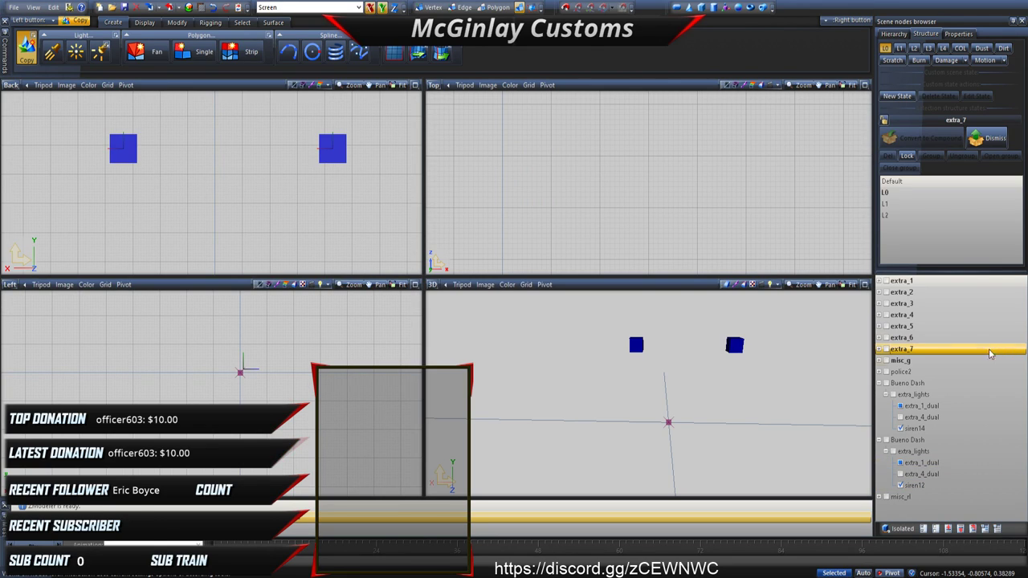
click(921, 407)
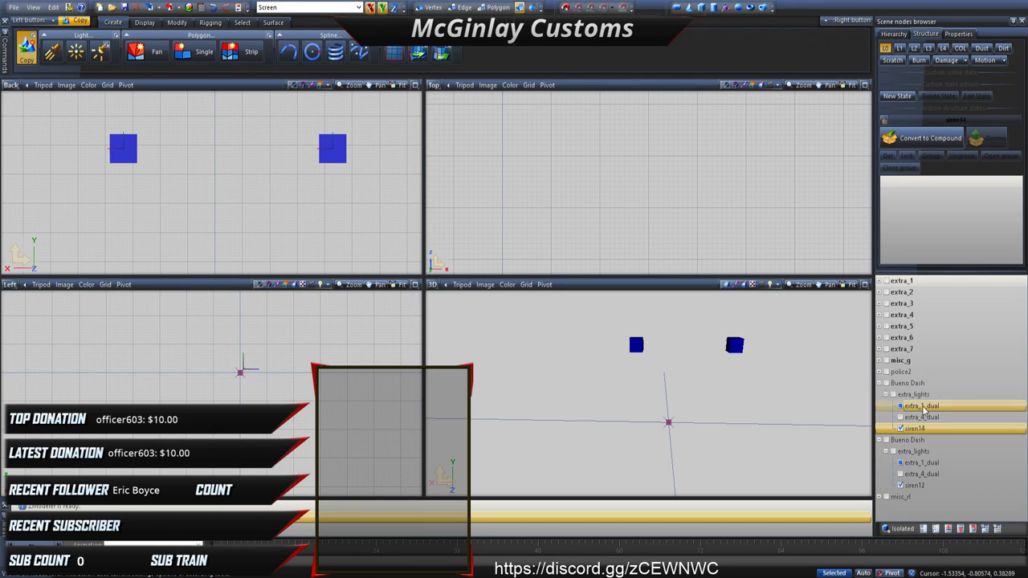
ctrl+click(913, 429)
drag(912, 429, 944, 495)
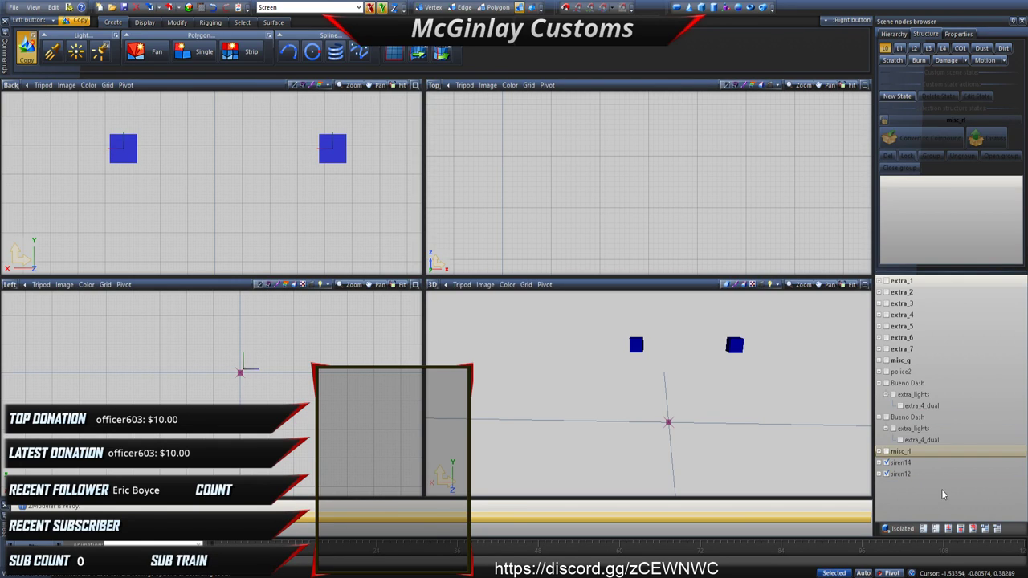
Step: Briefly show both extra_4_dual lights to check where they sit beside the siren dummies, and hide them again
click(913, 441)
click(900, 440)
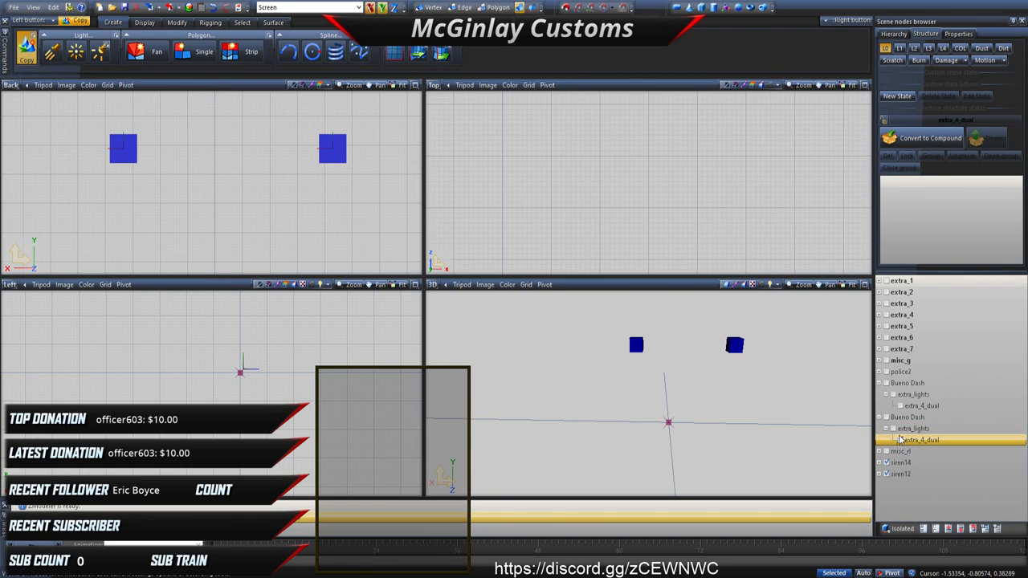
click(901, 405)
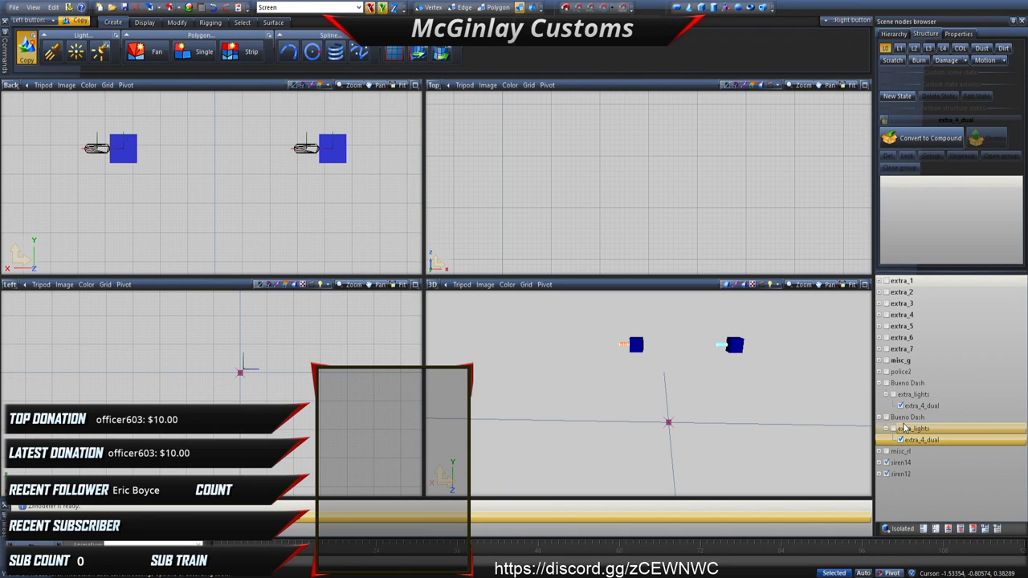
ctrl+click(963, 419)
click(900, 440)
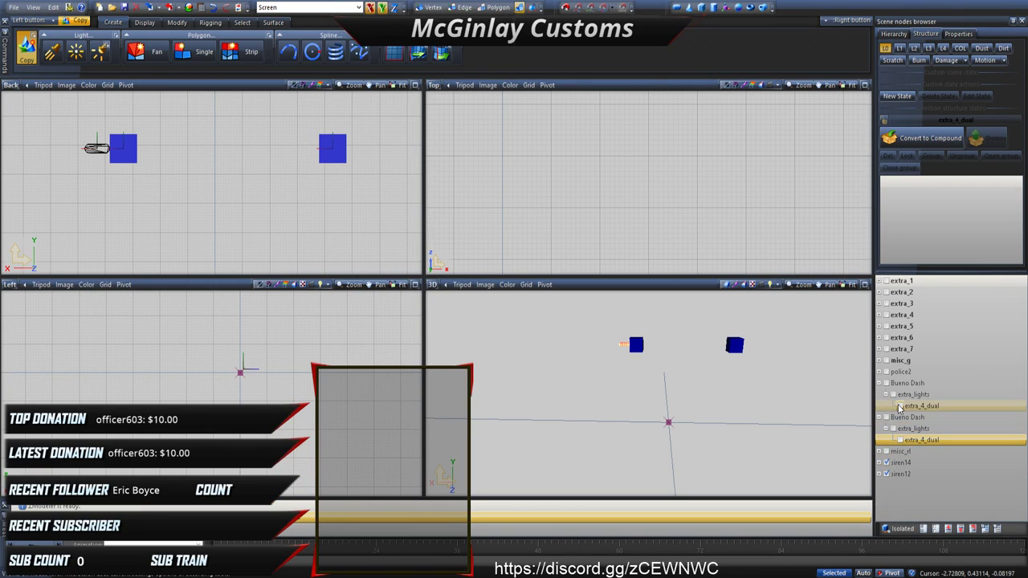
click(900, 406)
Step: Expand siren14 and siren12 and hide their extra_1_dual lights so only the dummies are shown
click(880, 463)
click(880, 485)
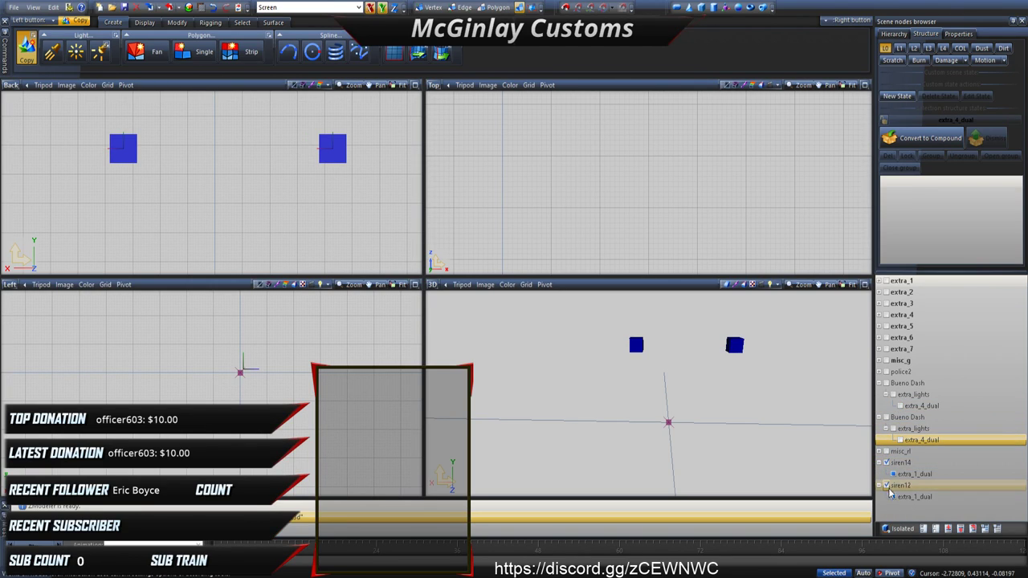
click(893, 496)
click(893, 474)
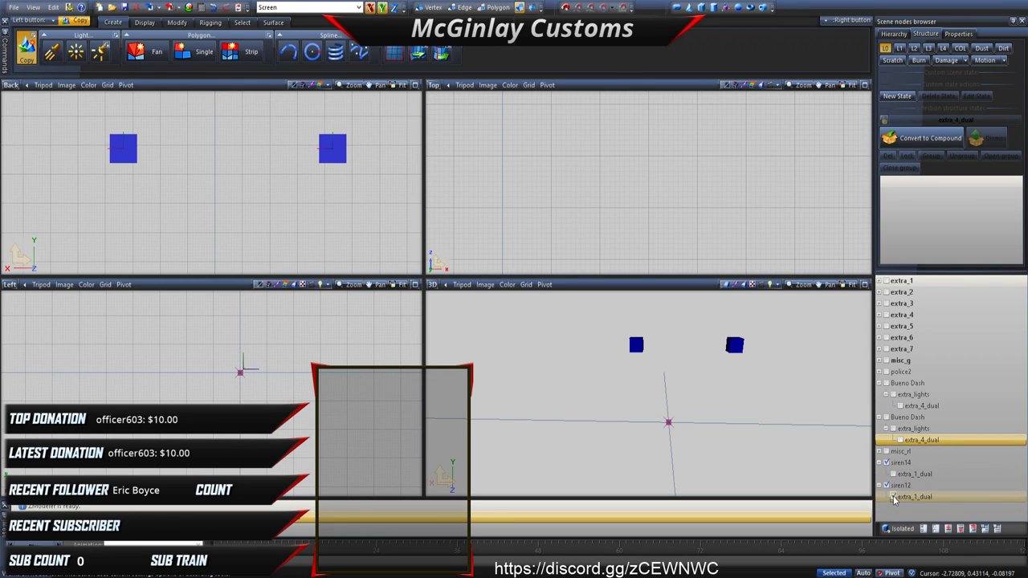
click(894, 497)
click(893, 474)
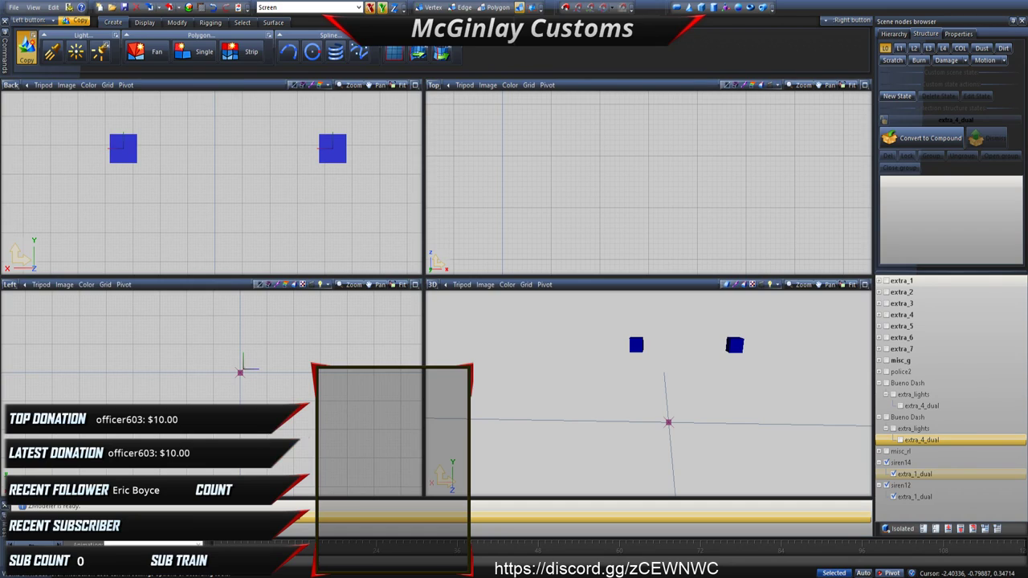
click(901, 485)
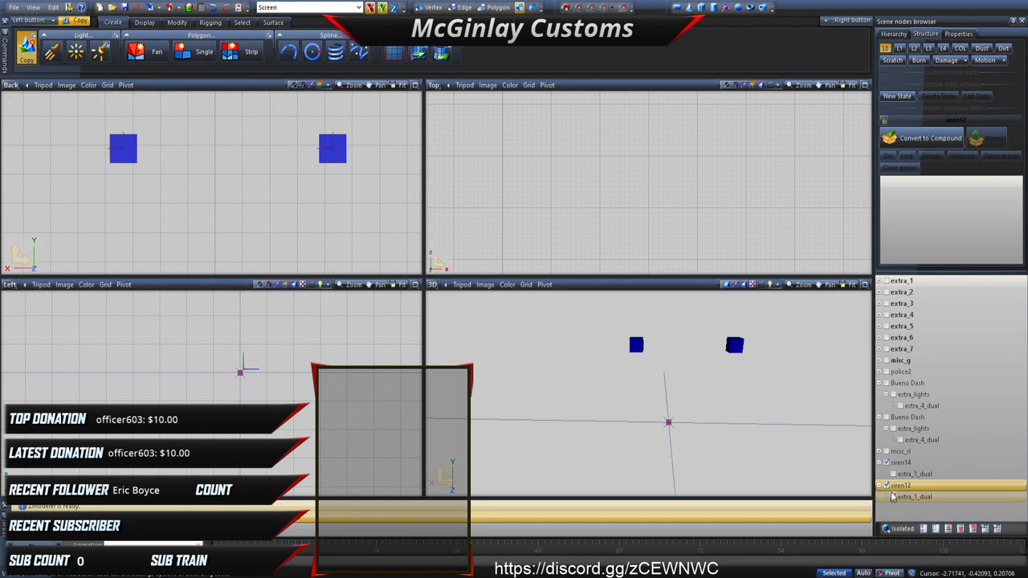
Step: Select both siren dummies and move them together slightly along the Z axis, away from their lights in the top view
click(242, 21)
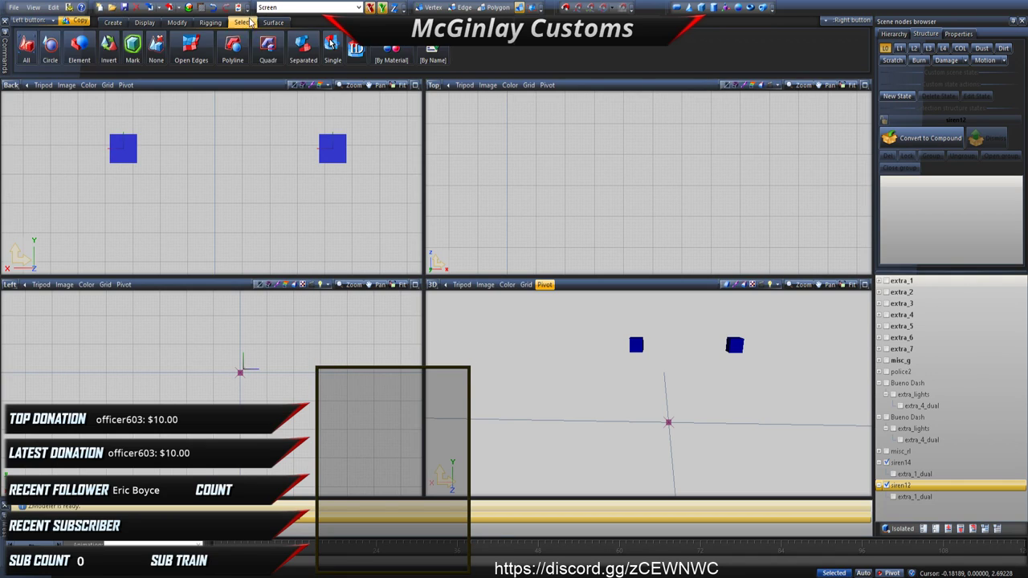
scroll(546, 136, down, 10)
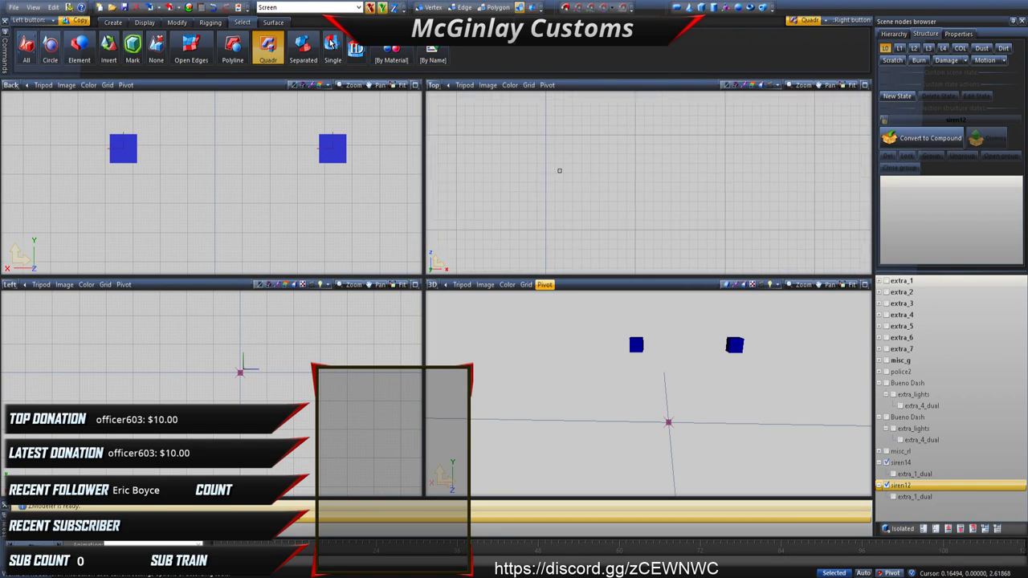
scroll(554, 136, down, 2)
drag(519, 176, 630, 209)
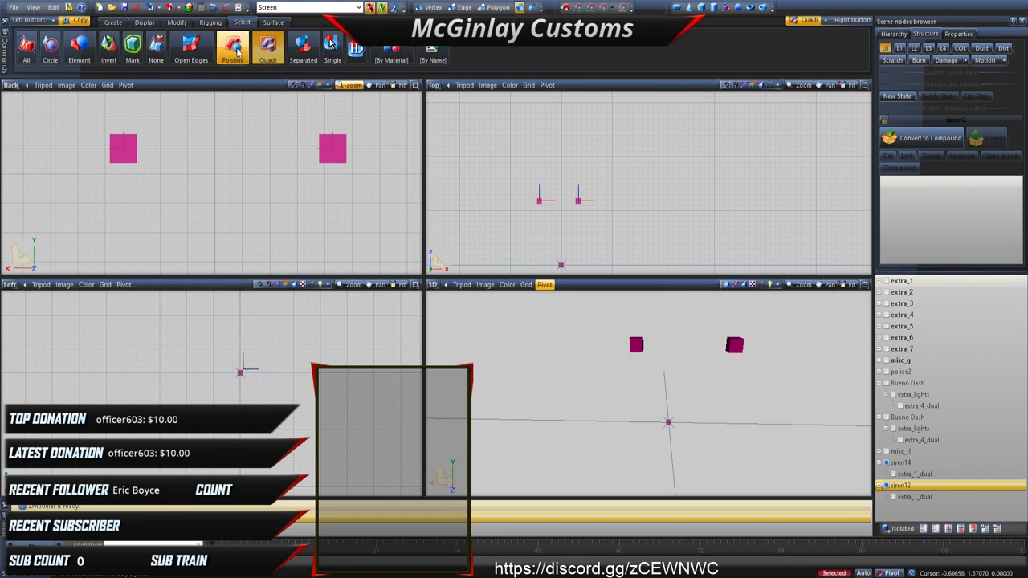
click(147, 21)
click(177, 22)
click(191, 49)
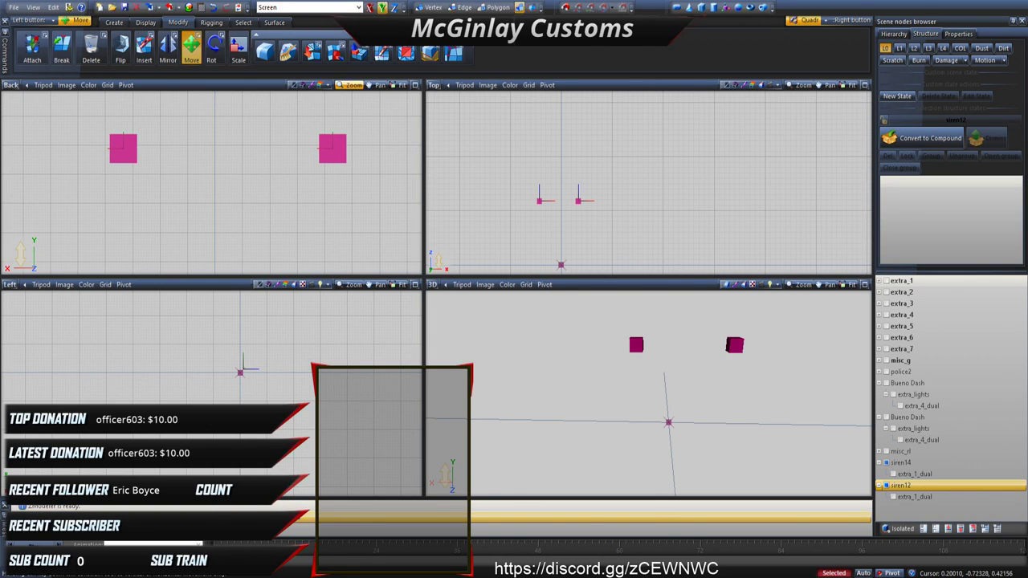
scroll(562, 209, up, 5)
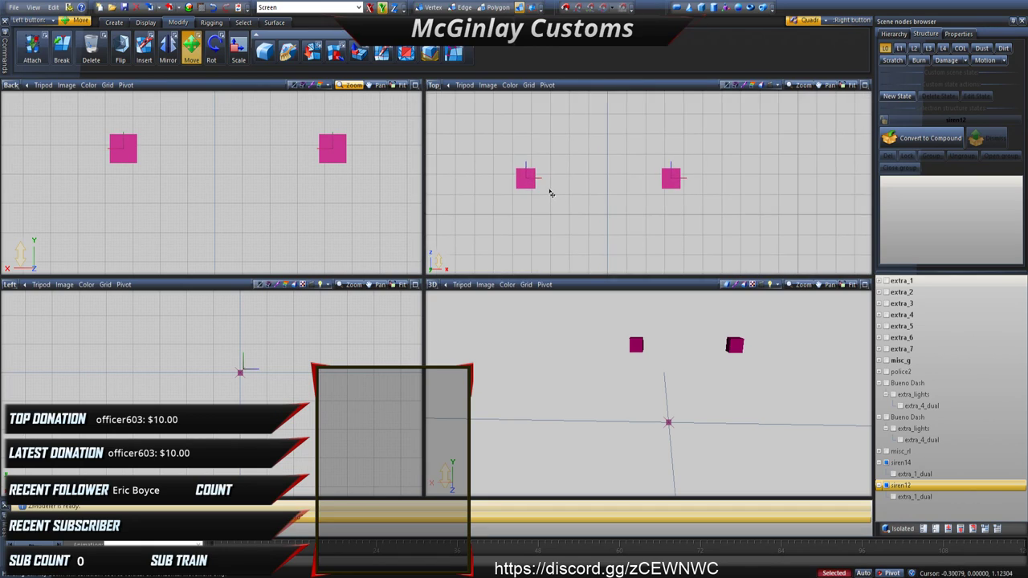
scroll(551, 193, up, 4)
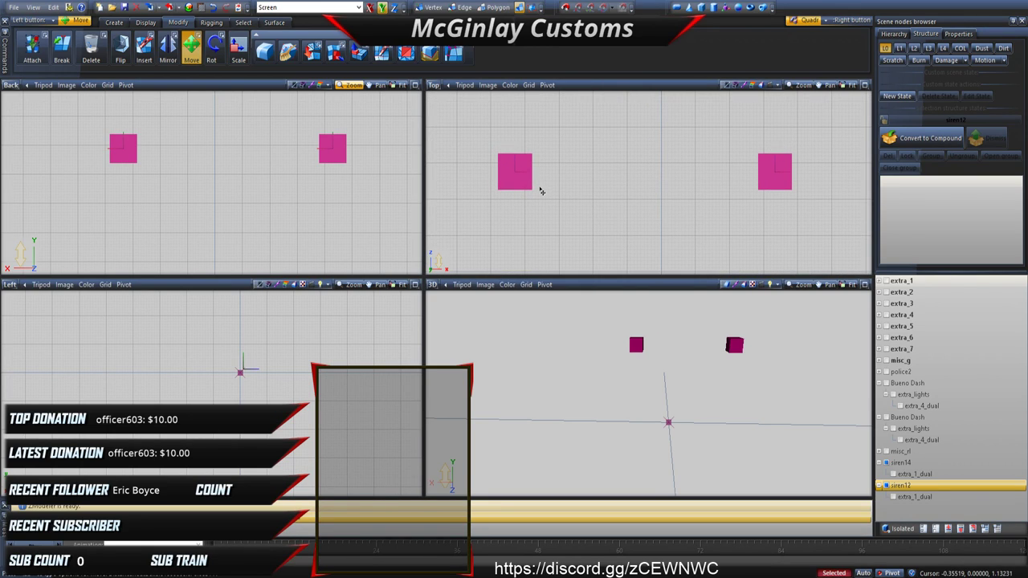
drag(542, 191, 537, 201)
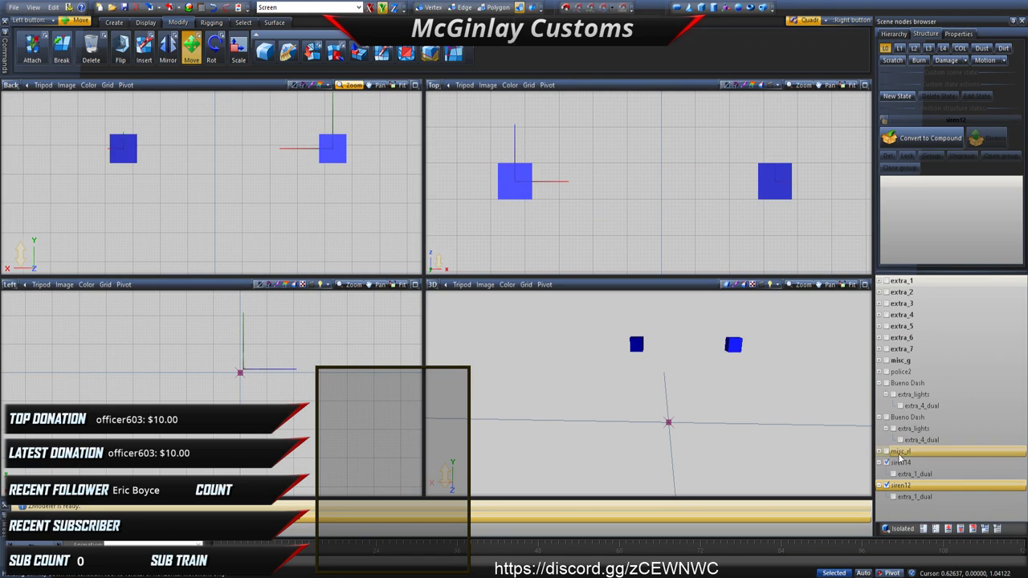
Step: Show the two extra_1_dual lights, hide the siren dummies, and reset the lights' local axes to their parents
click(893, 473)
click(893, 496)
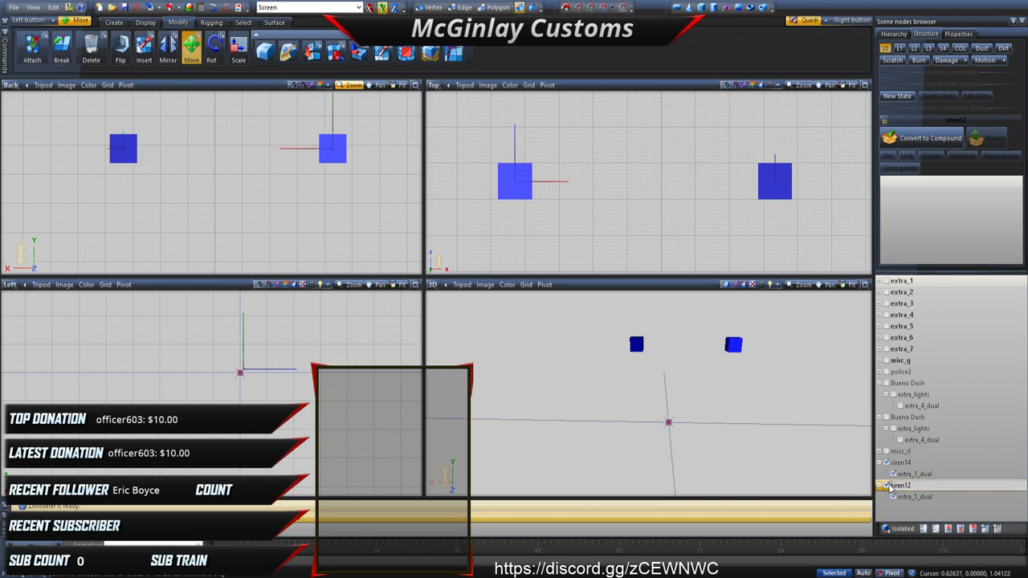
click(887, 485)
click(887, 463)
drag(501, 145, 801, 217)
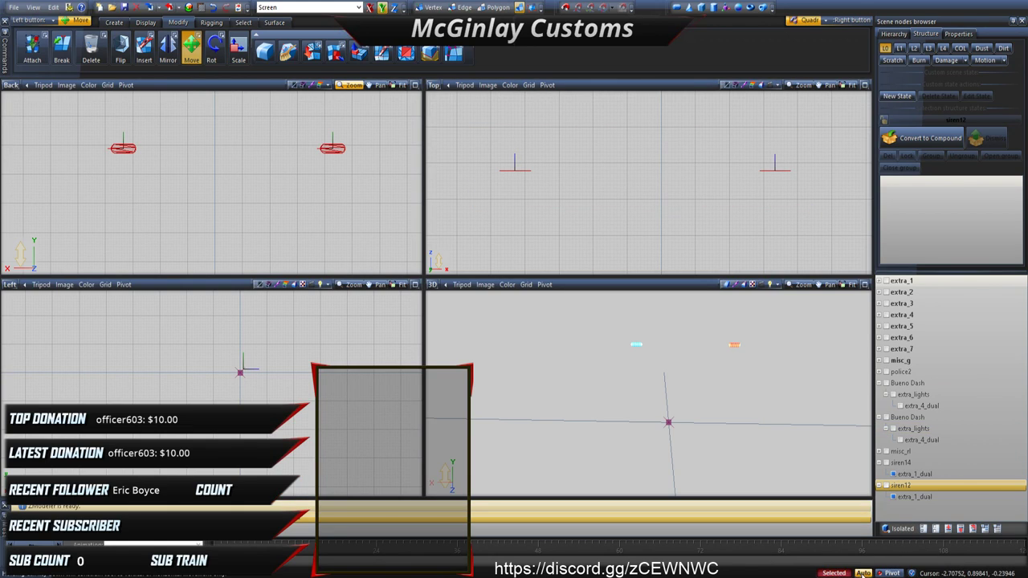
click(145, 23)
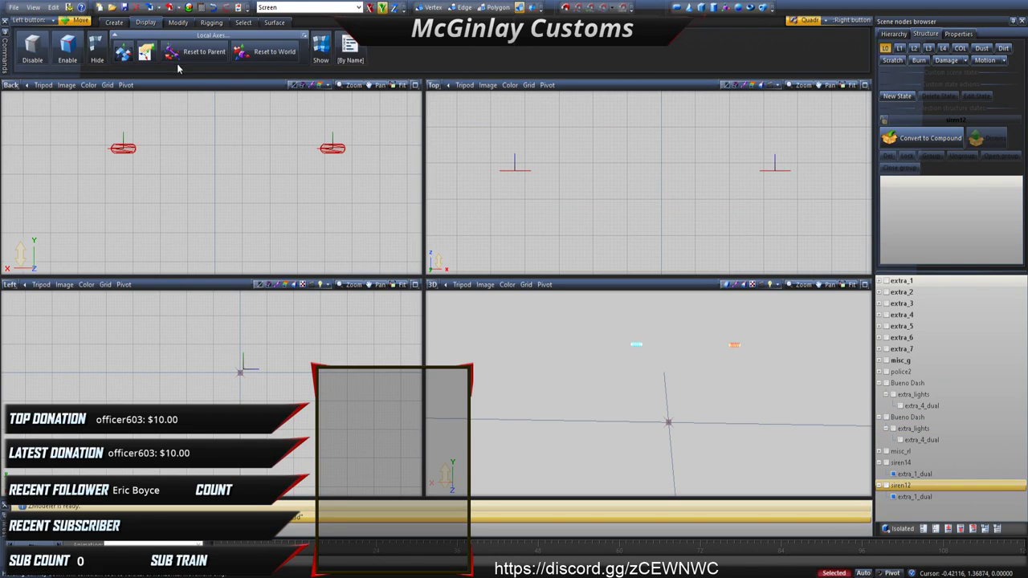
click(184, 52)
Step: Scale both selected extra_1_dual lights to 0.5 on X, Y and Z
click(958, 34)
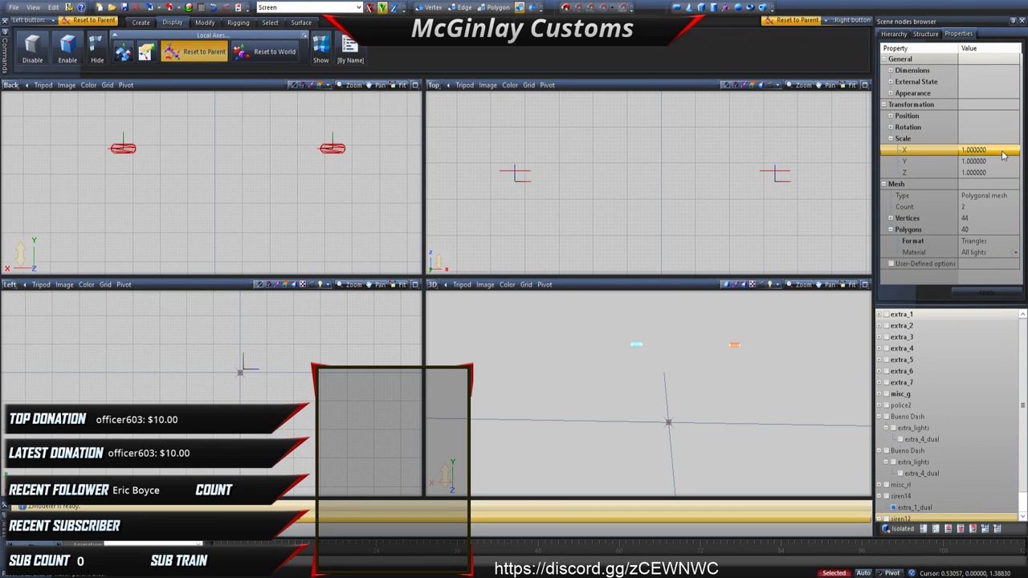
click(996, 150)
text(5)
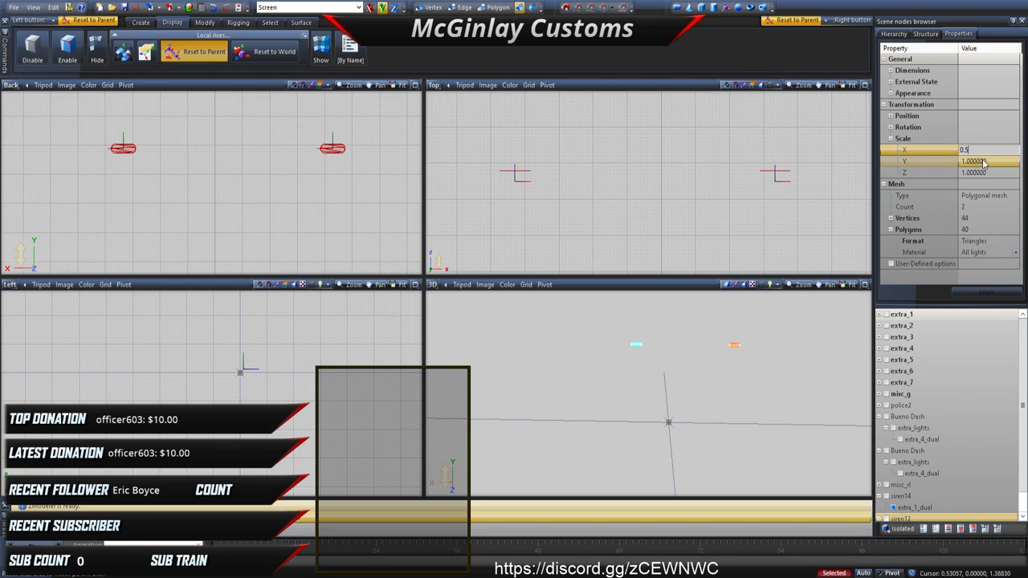
double_click(987, 162)
text(0.5)
click(987, 173)
text(0.5)
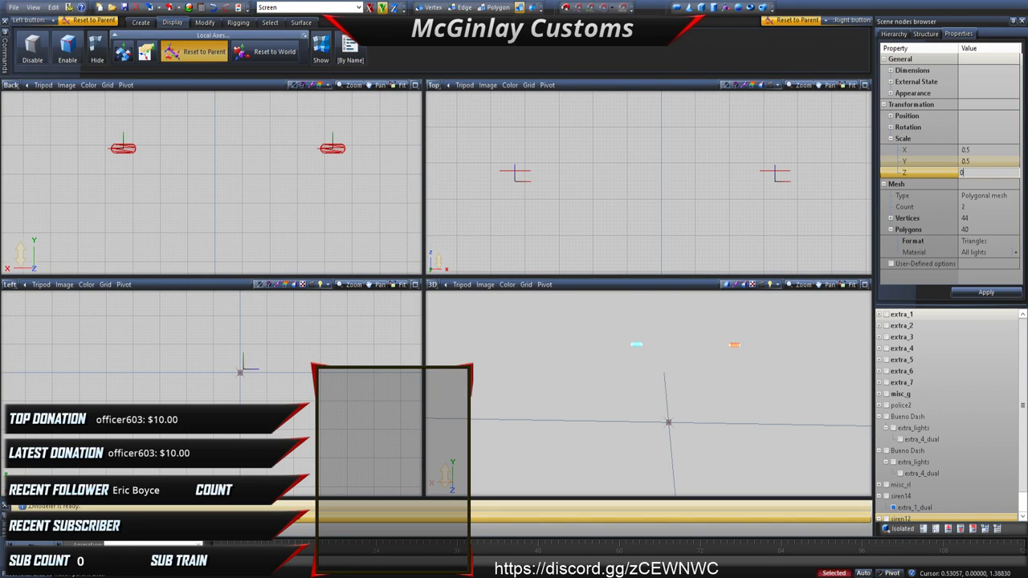
click(986, 295)
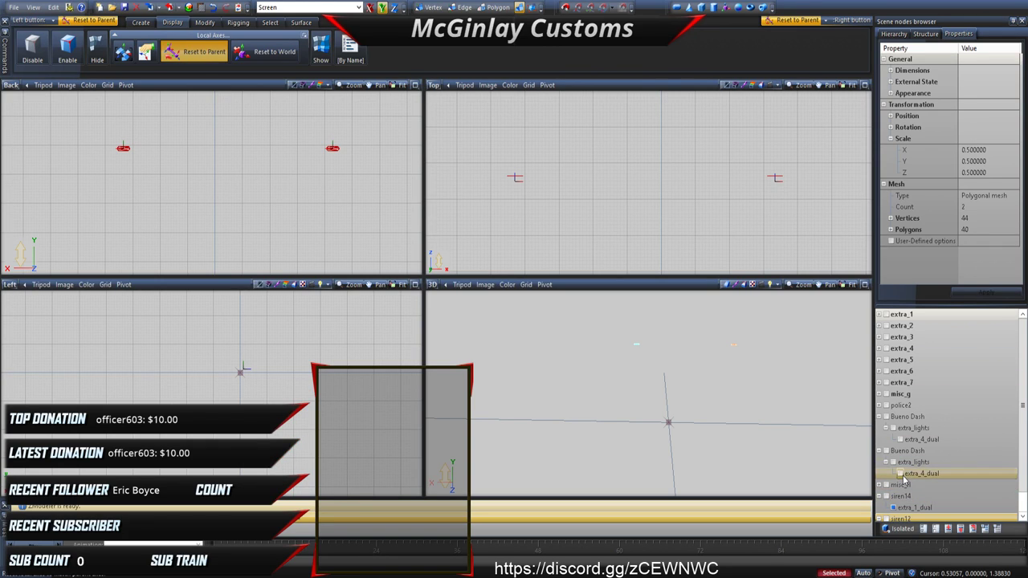
Step: Briefly show misc_rl to compare the scaled extra_1_dual lights with their housings, and hide it again
scroll(905, 480, down, 1)
click(886, 463)
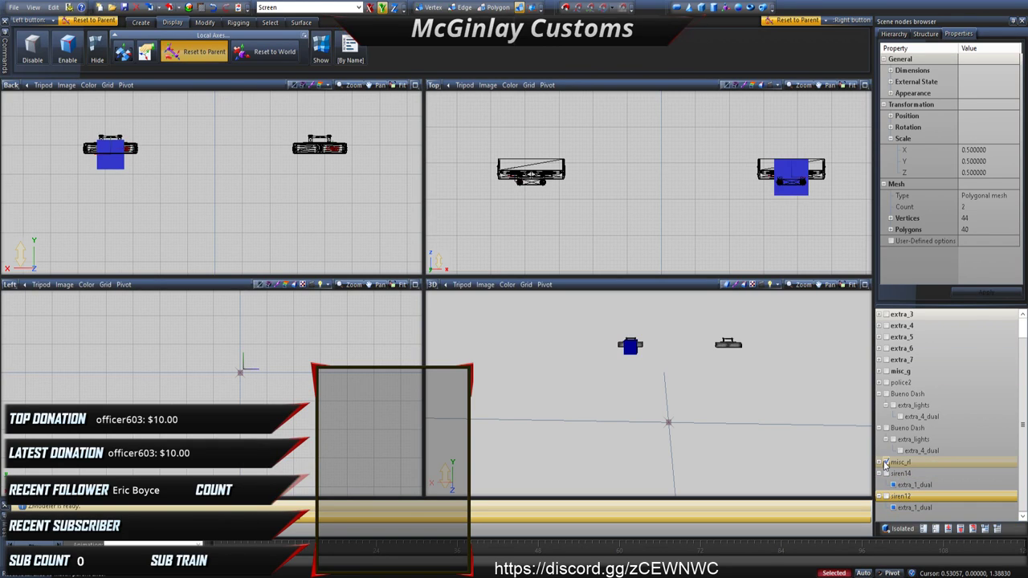
click(886, 464)
click(921, 451)
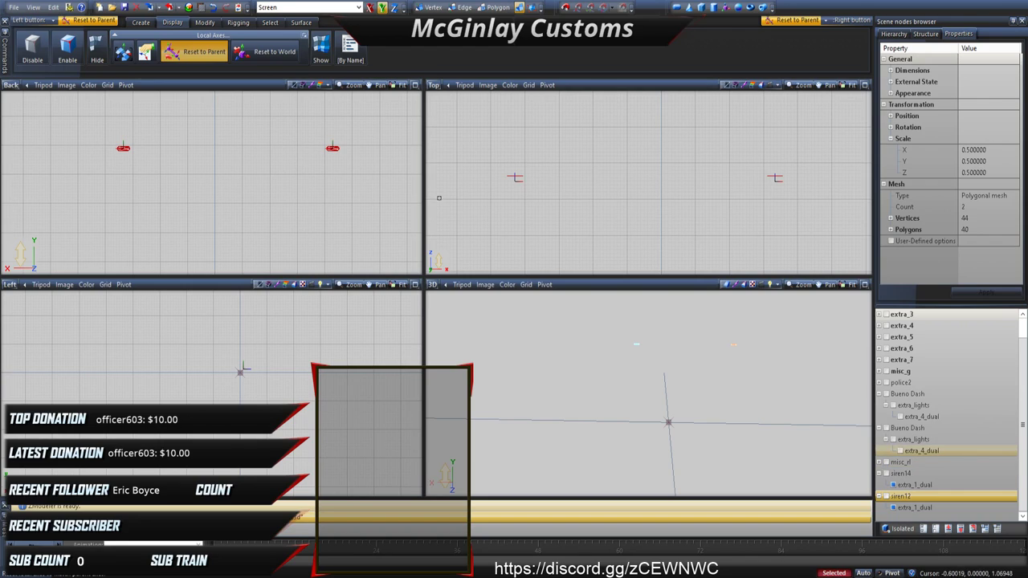
Step: Rotate both extra_1_dual lights half a turn about their pivots in the top view, and show misc_rl to check them against the housings
click(205, 21)
click(211, 46)
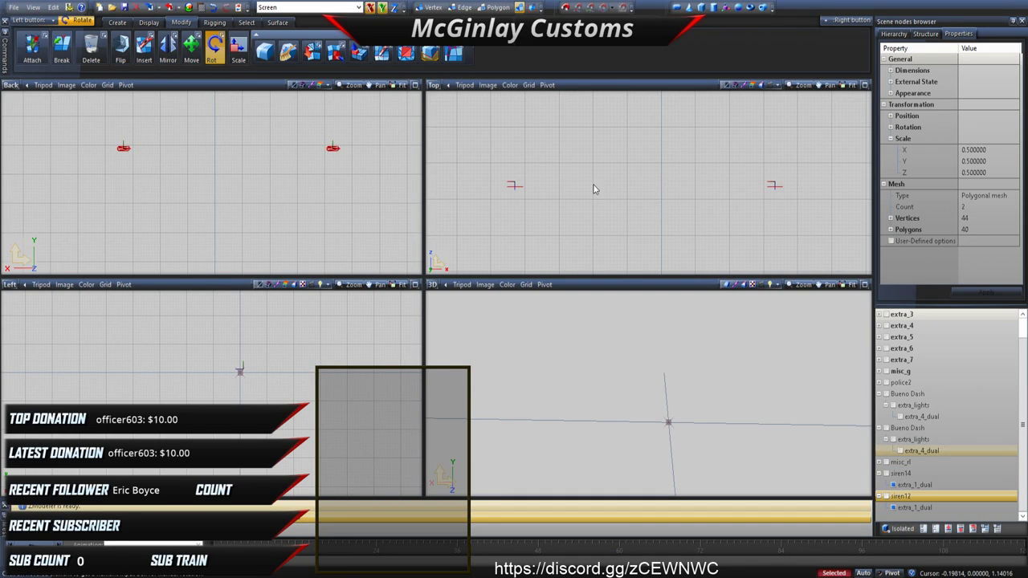
click(886, 463)
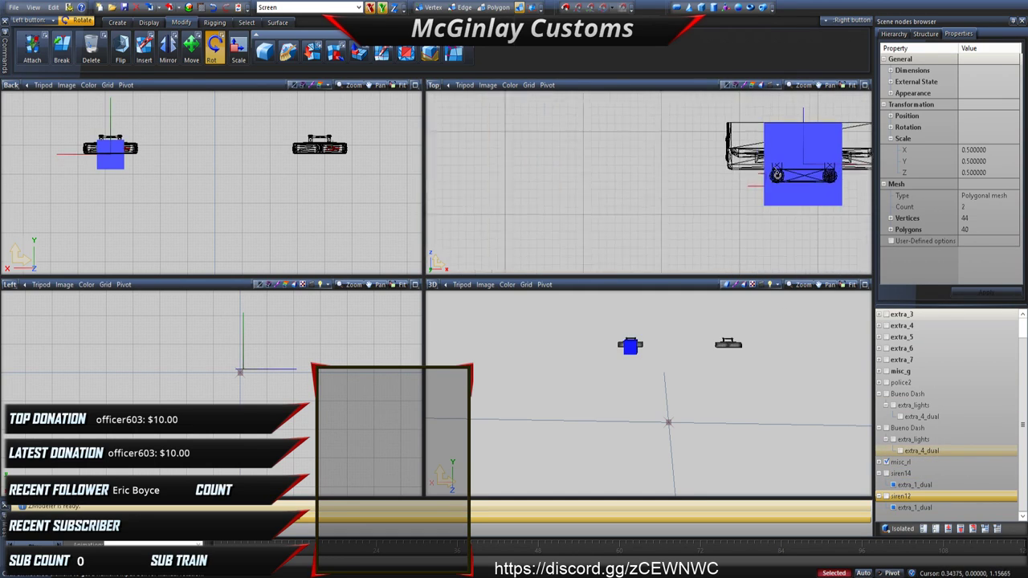
scroll(779, 172, up, 3)
scroll(727, 189, down, 2)
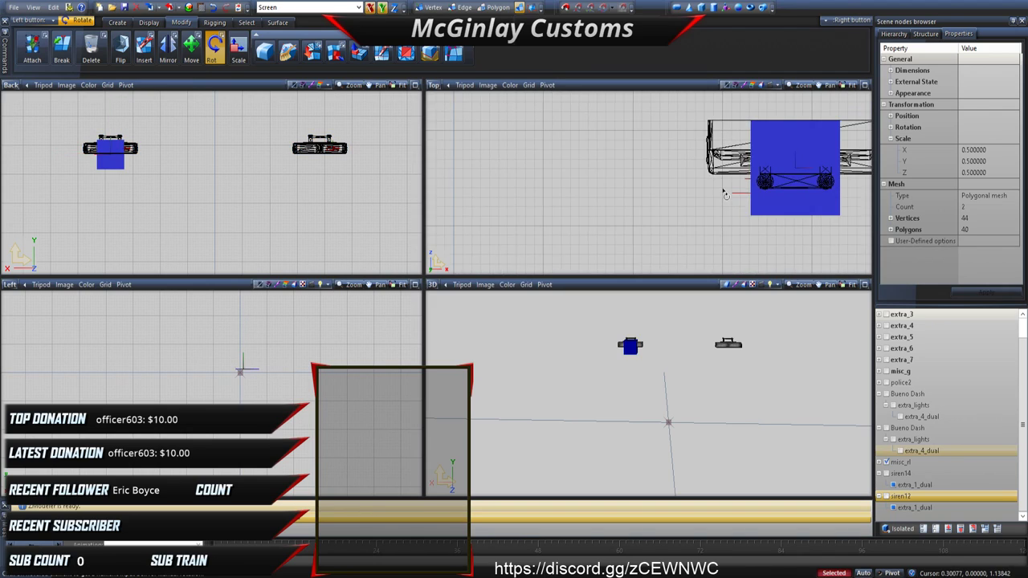
scroll(723, 191, down, 6)
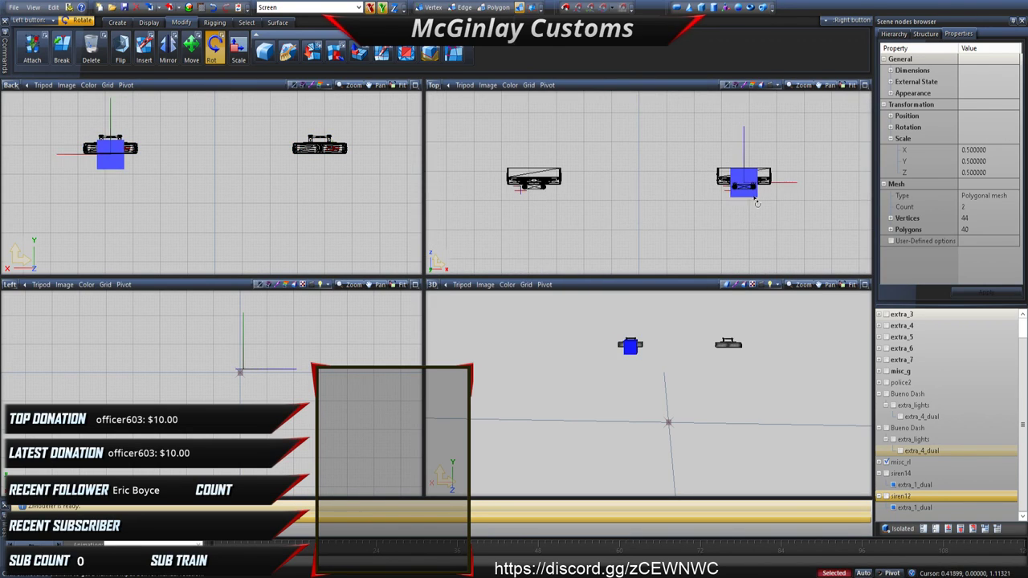
Step: Deselect the two extra_1_dual lights, and open the base_dual mesh inside misc_rl for vertex editing
click(887, 462)
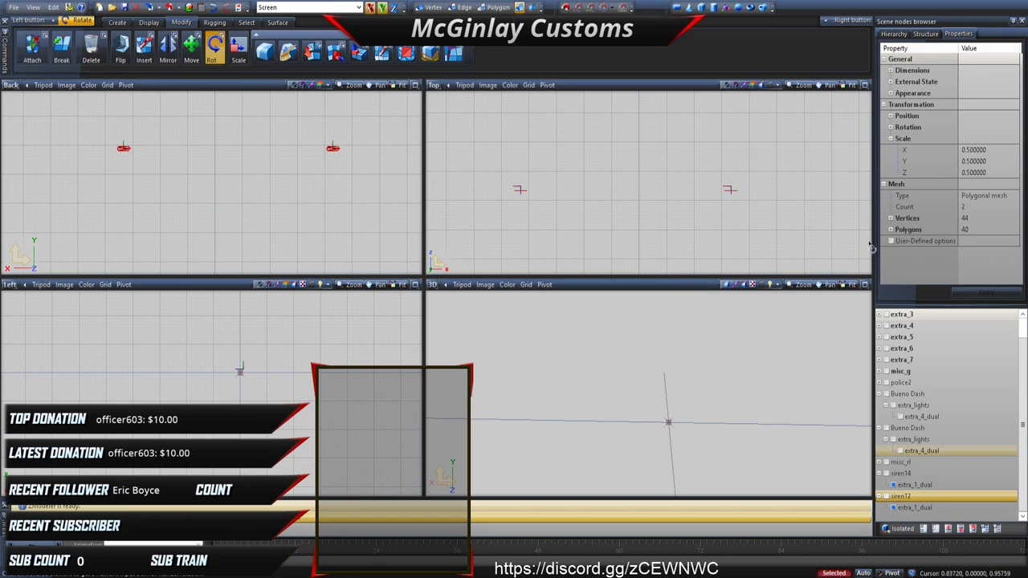
click(246, 23)
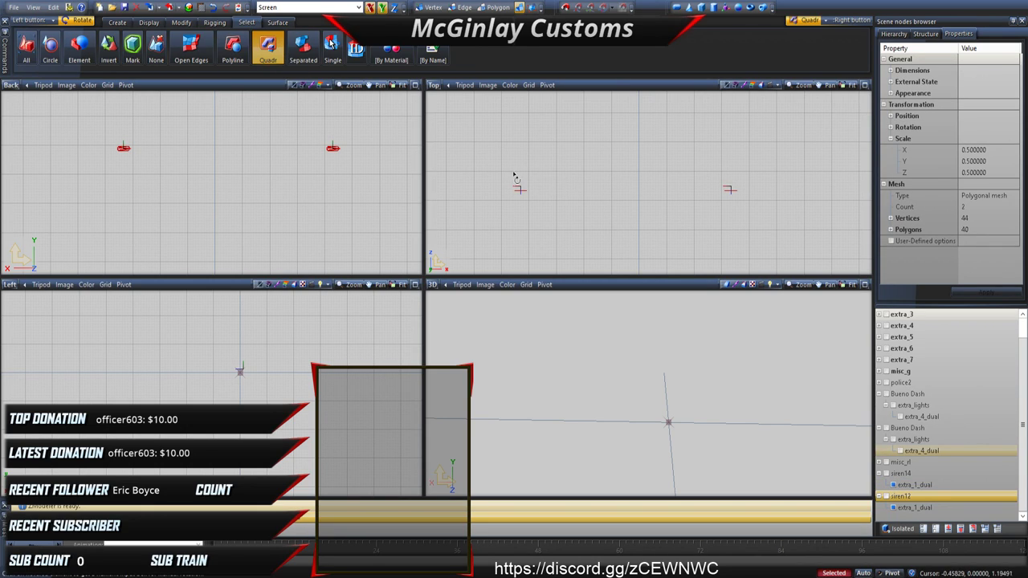
click(962, 431)
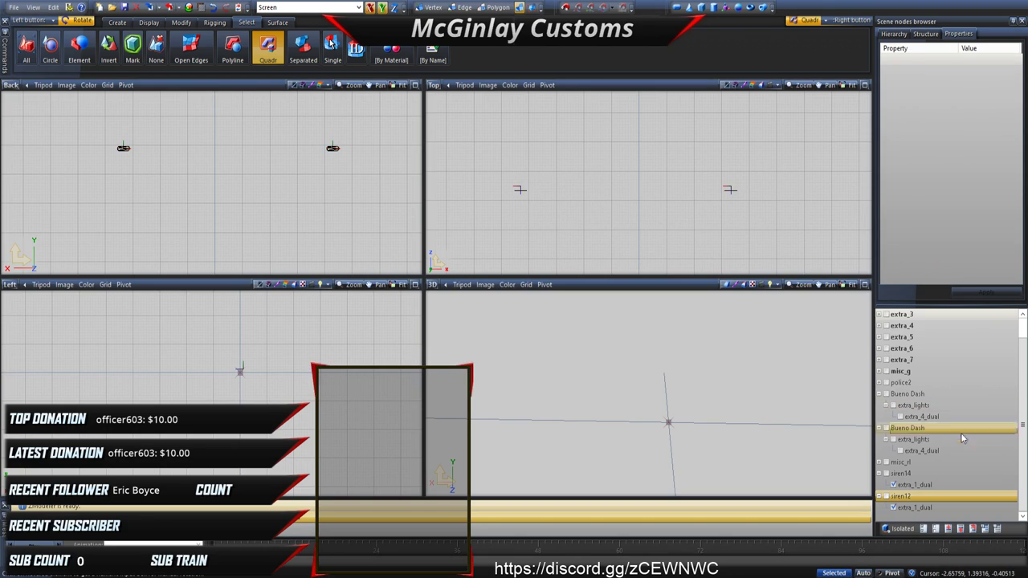
click(887, 463)
click(912, 406)
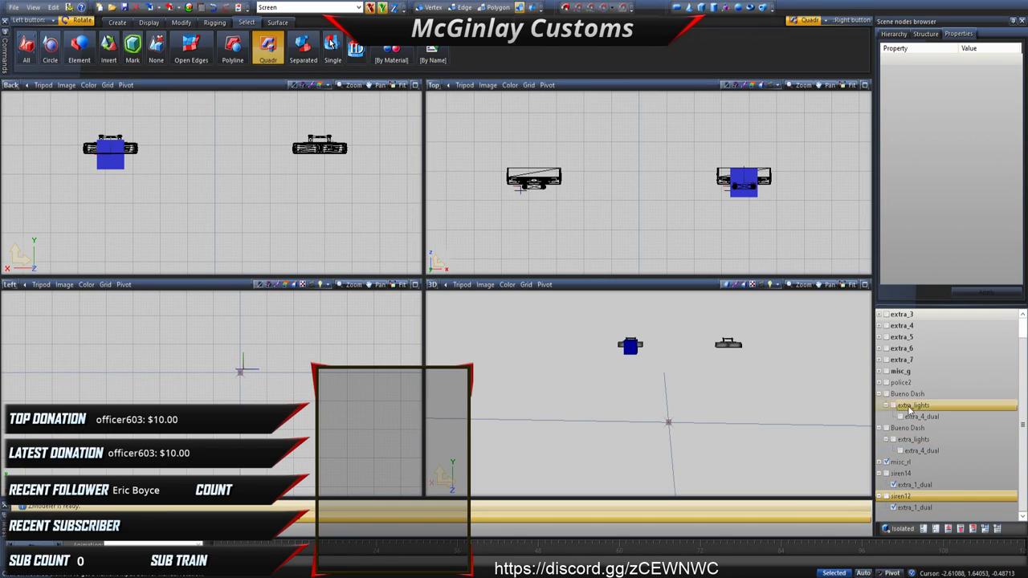
click(899, 463)
click(880, 463)
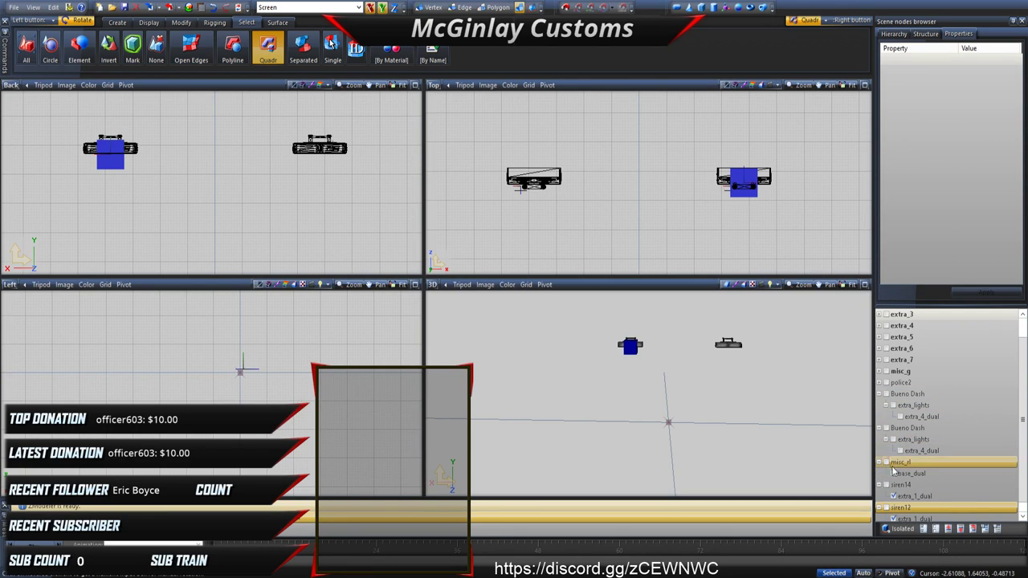
click(894, 473)
drag(487, 155, 518, 165)
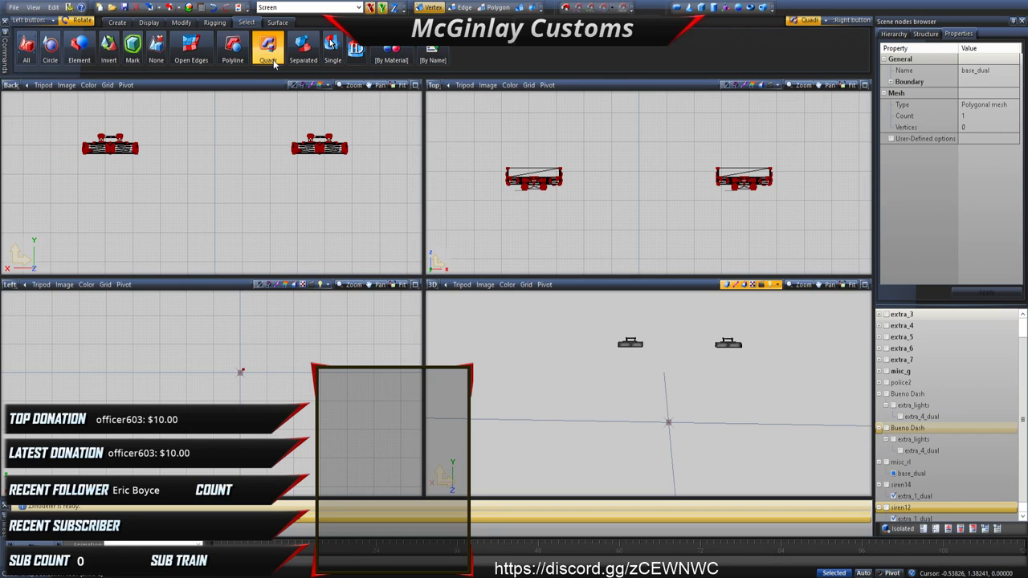
Step: Select the corner and centre vertices along the bracket-side edge of the first base_dual housing in the top view
click(181, 21)
click(191, 48)
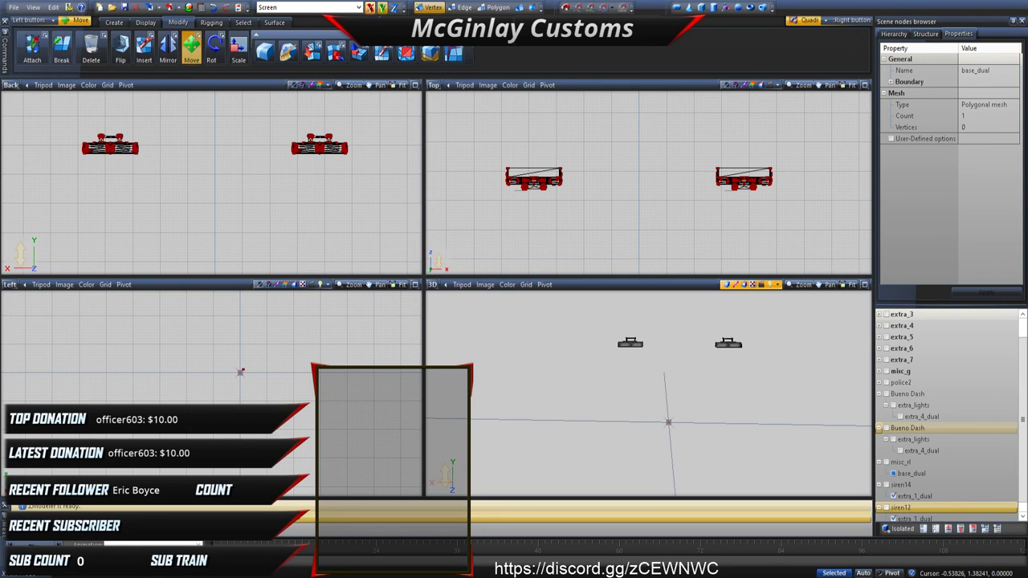
scroll(508, 180, up, 5)
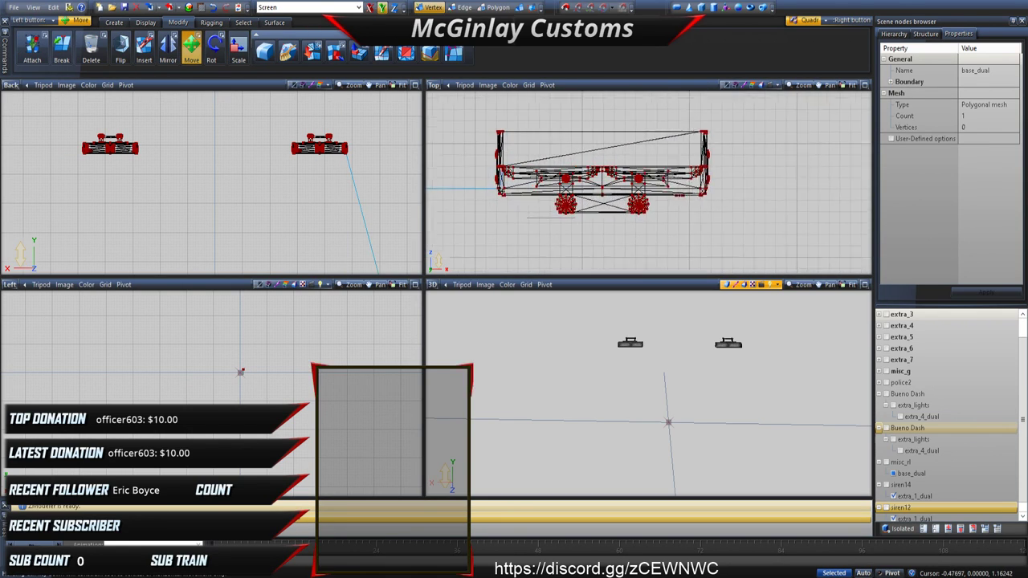
scroll(508, 184, up, 2)
click(510, 193)
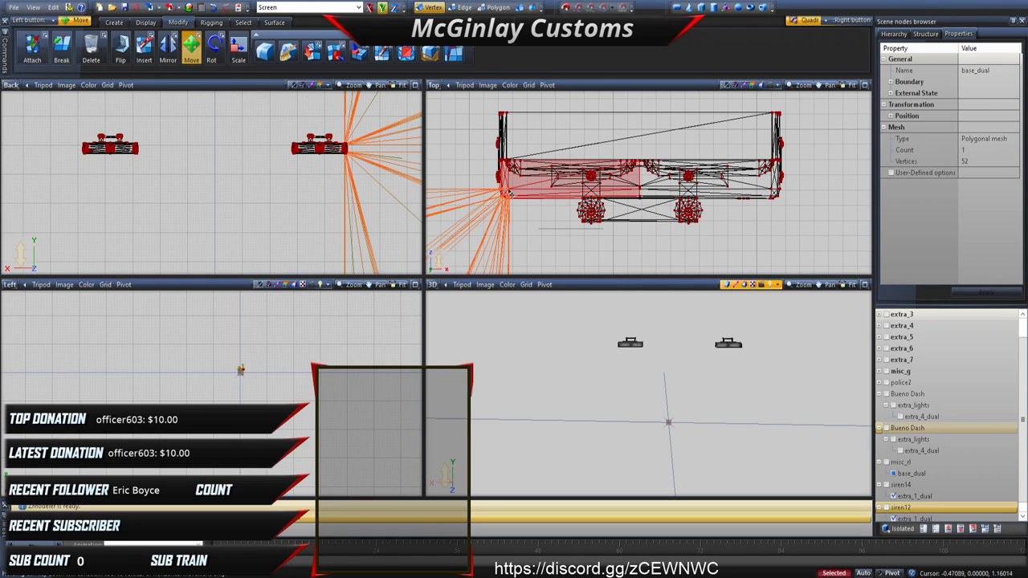
click(543, 202)
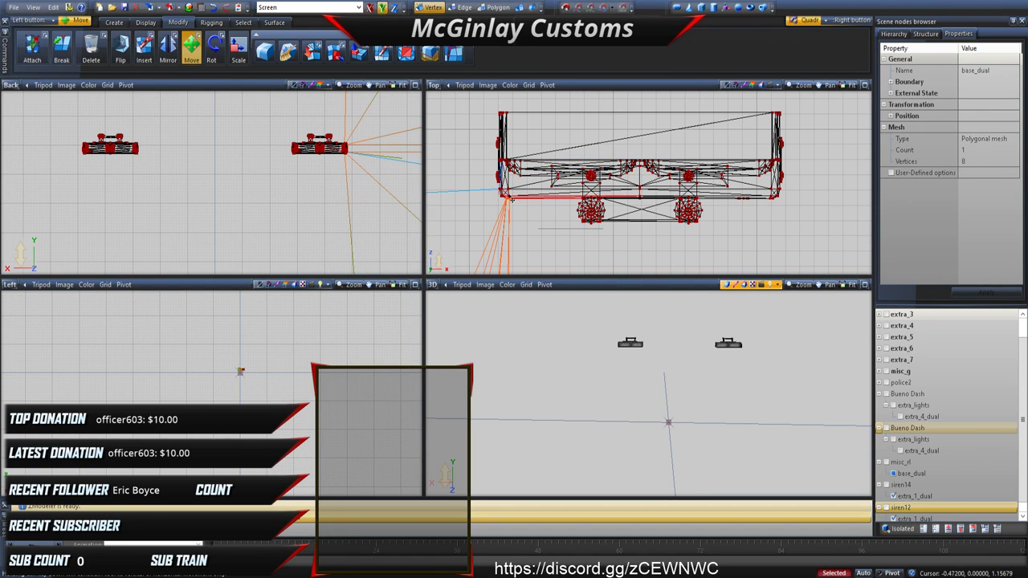
click(516, 201)
scroll(576, 200, up, 3)
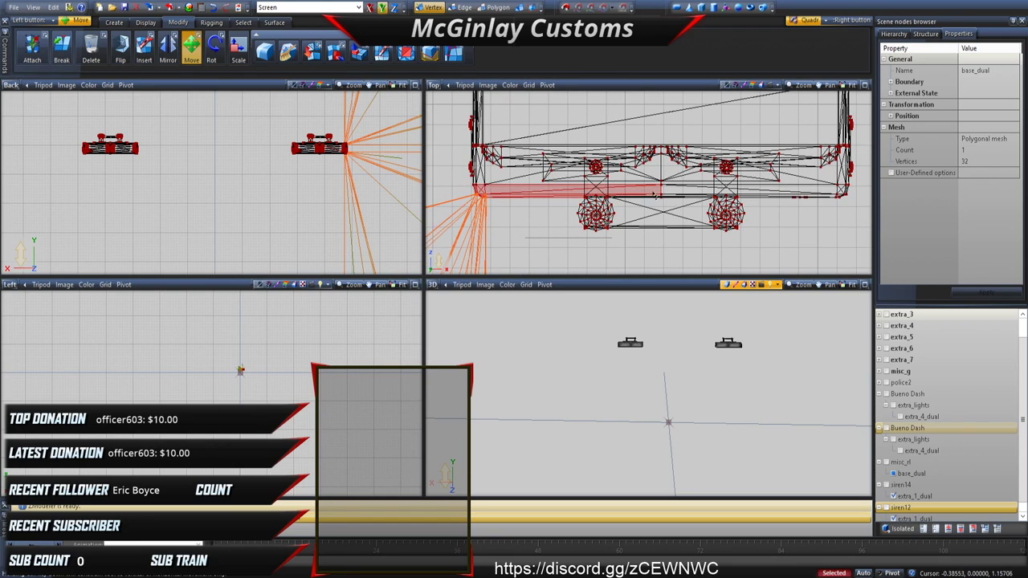
click(679, 203)
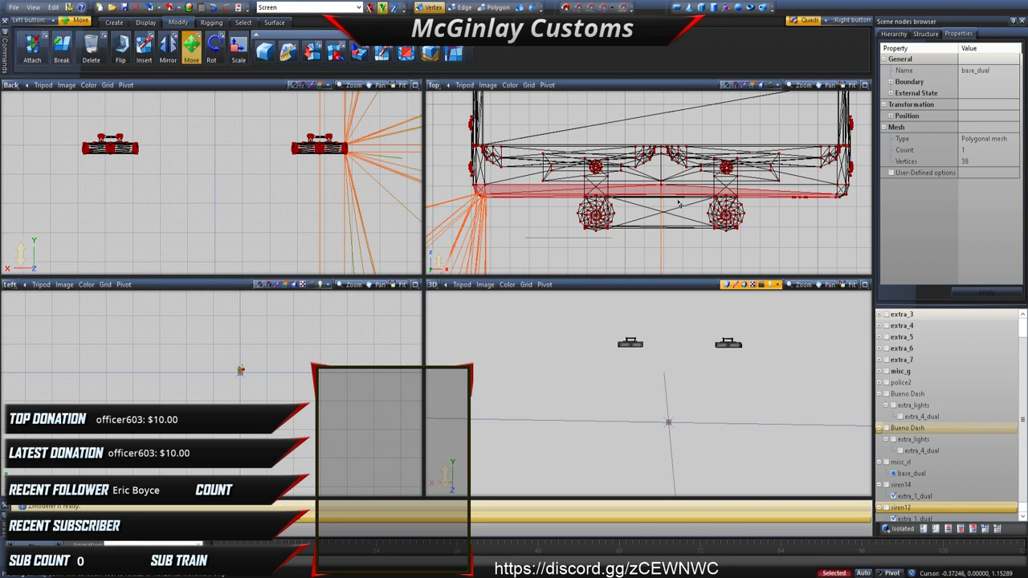
click(839, 197)
scroll(832, 221, down, 1)
scroll(601, 192, down, 3)
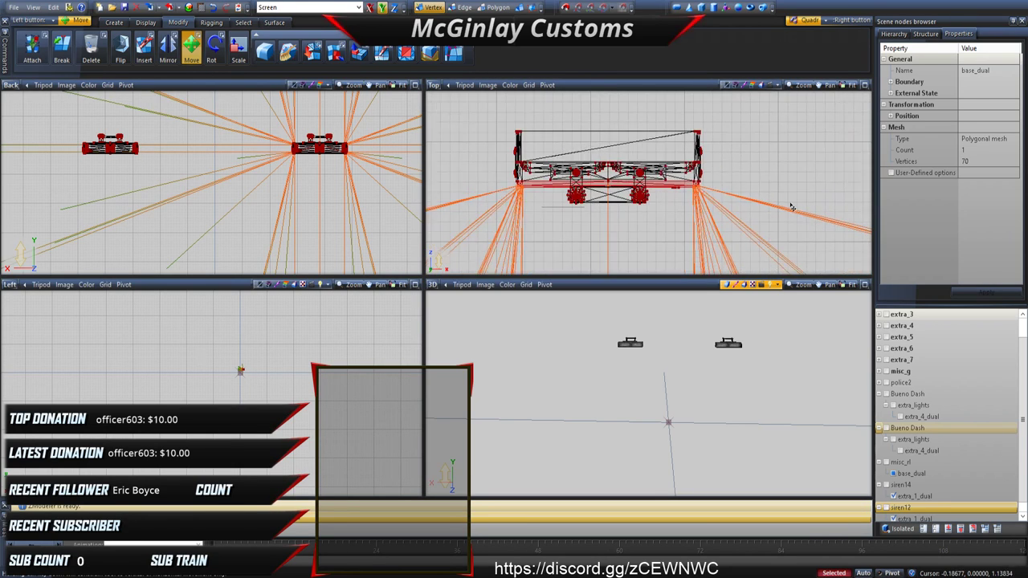
Step: Add the matching bracket-side edge vertices of the second base_dual housing to the selection
scroll(619, 180, up, 4)
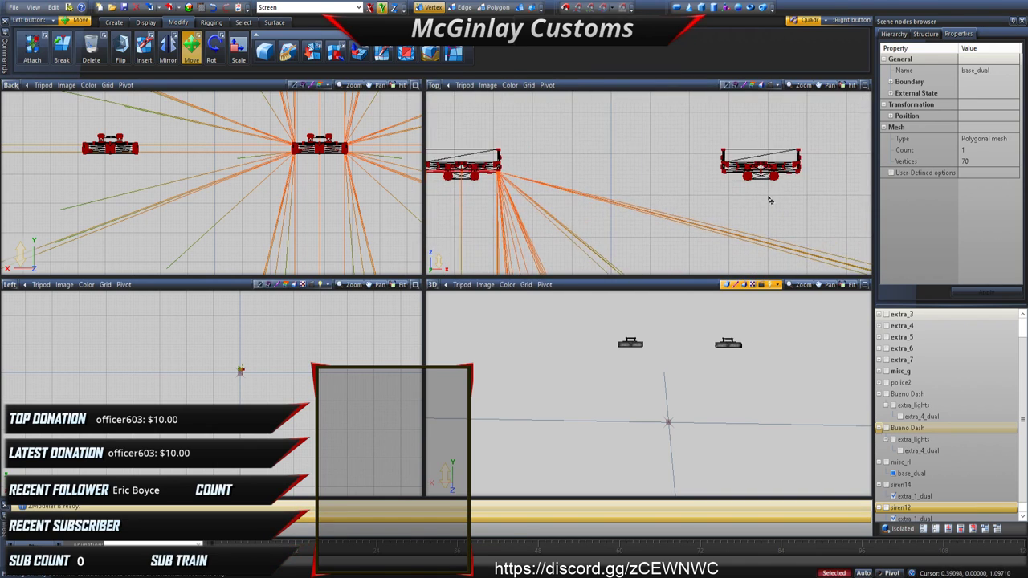
scroll(625, 172, up, 2)
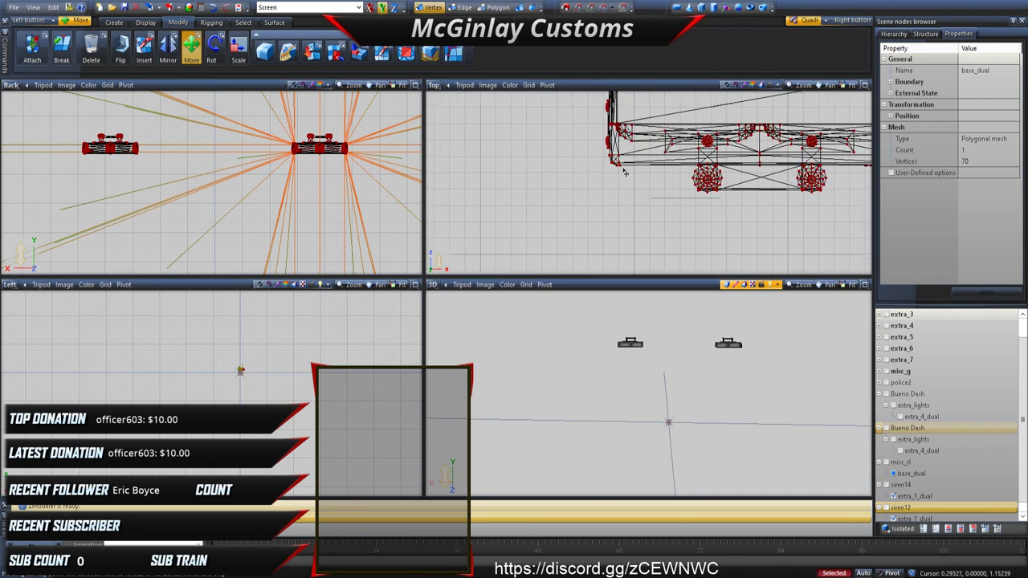
drag(643, 177, 643, 177)
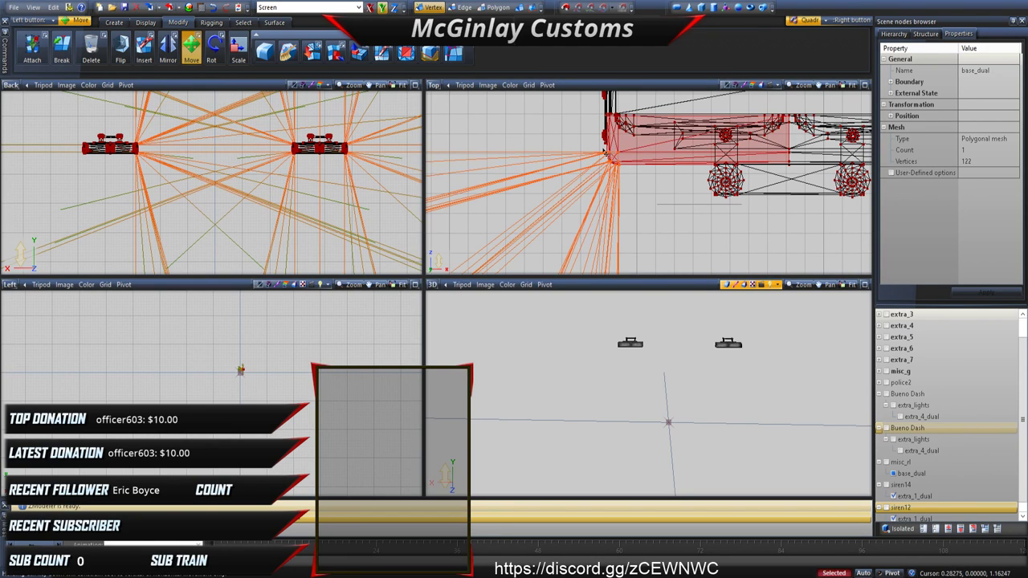
right_drag(617, 156, 603, 148)
middle_drag(770, 157, 620, 149)
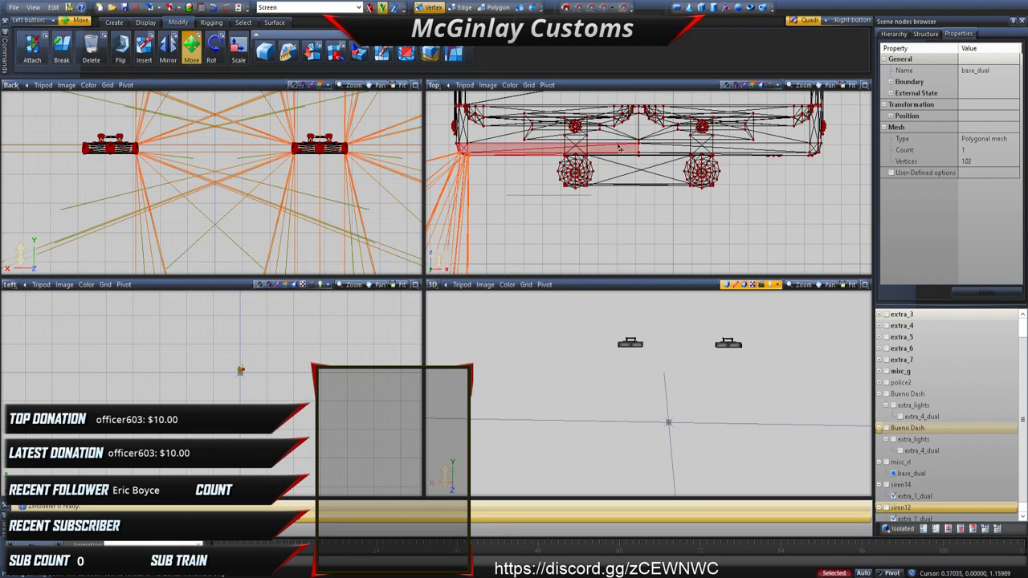
click(636, 152)
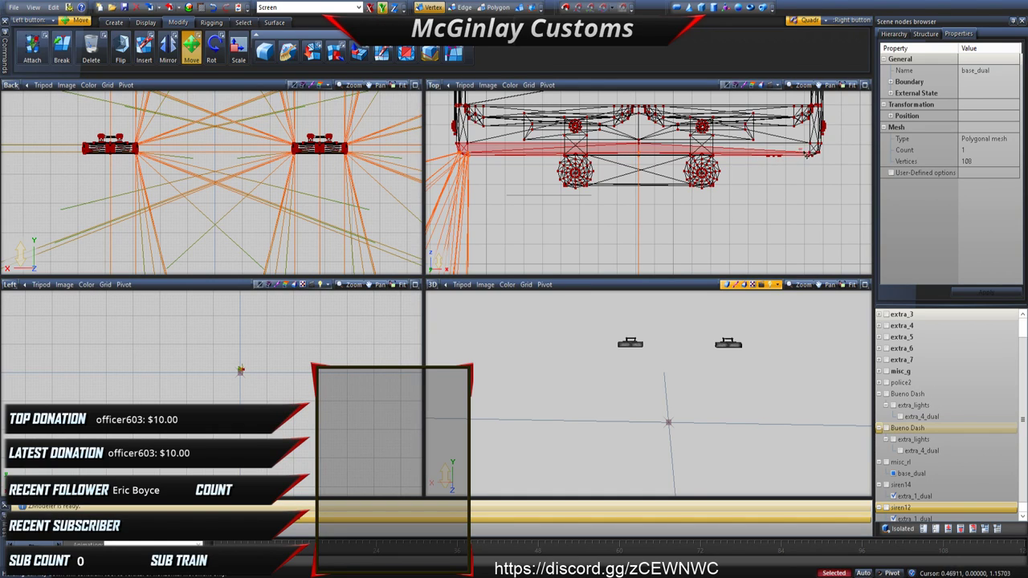
click(811, 151)
Step: Move the selected edge vertices of both housings over the mounting brackets in the top view, and check the shape in 3D
drag(791, 175, 784, 221)
middle_drag(500, 196, 610, 193)
scroll(621, 193, down, 5)
middle_drag(558, 224, 731, 219)
scroll(586, 213, down, 1)
scroll(593, 213, down, 3)
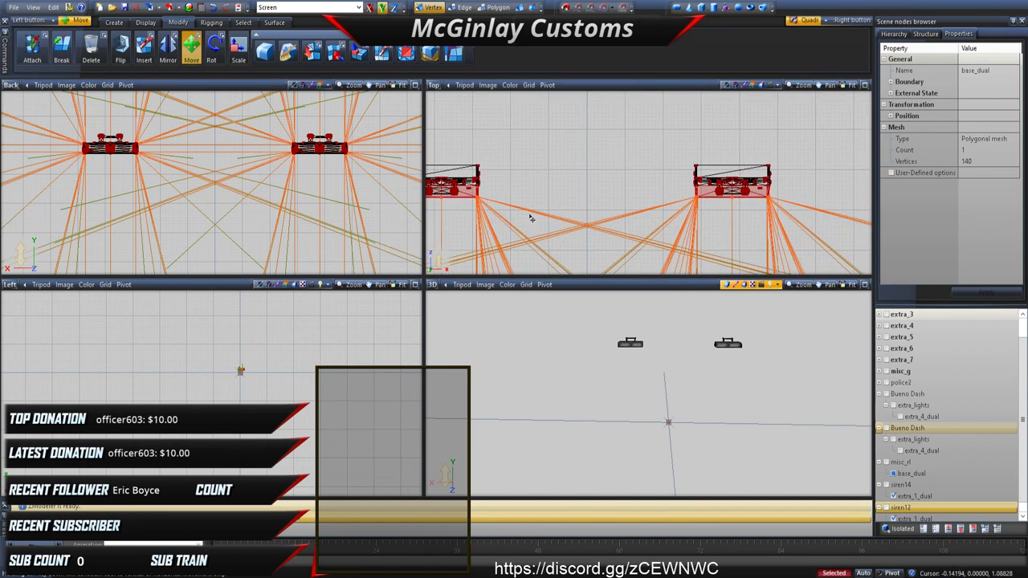
middle_drag(530, 218, 596, 209)
scroll(655, 211, down, 2)
middle_drag(642, 305, 592, 310)
scroll(542, 353, up, 4)
middle_drag(542, 367, 554, 359)
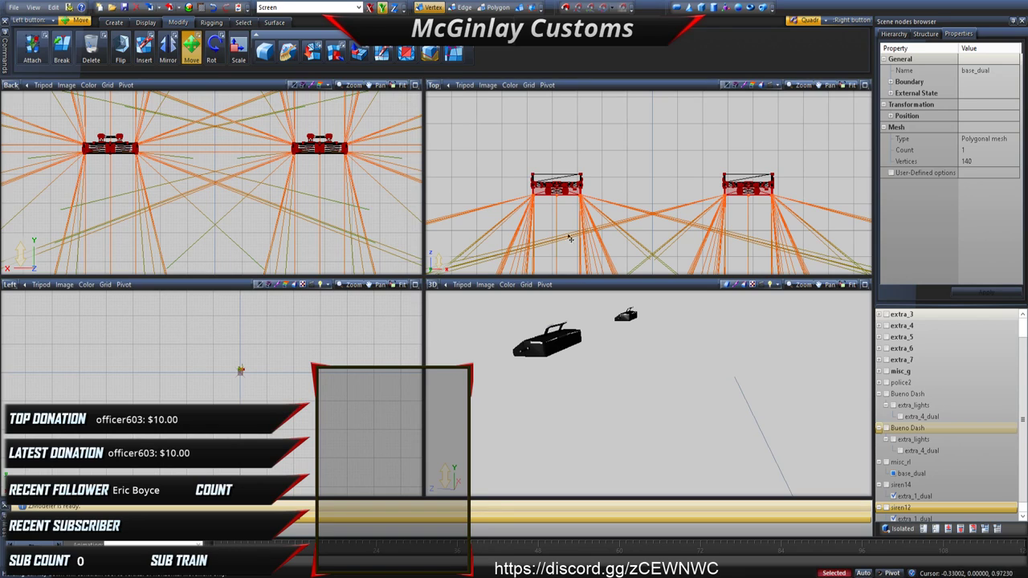
Step: Clear the vertex selection on both base_dual housings
scroll(548, 199, down, 1)
right_drag(511, 163, 805, 224)
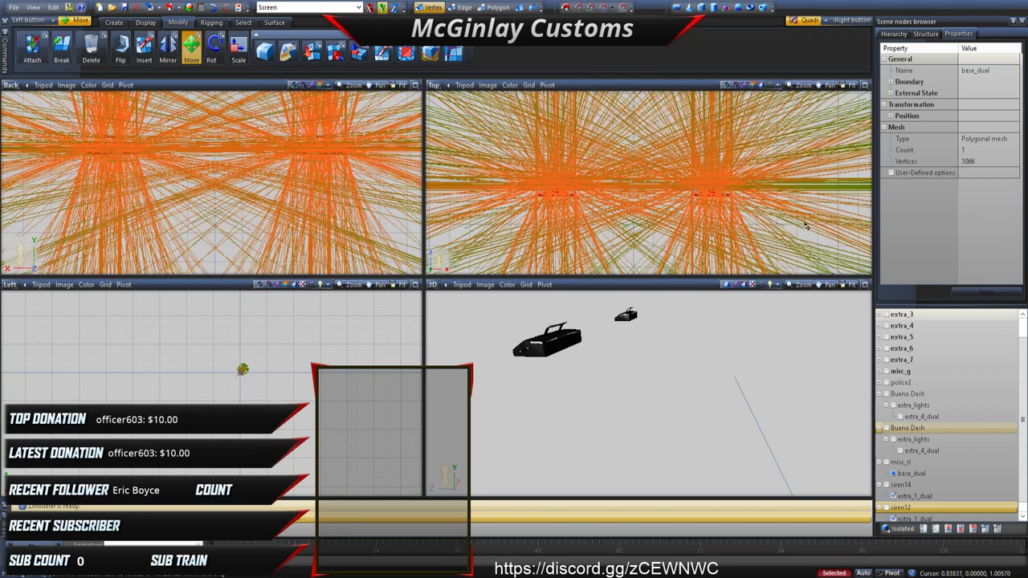
click(715, 226)
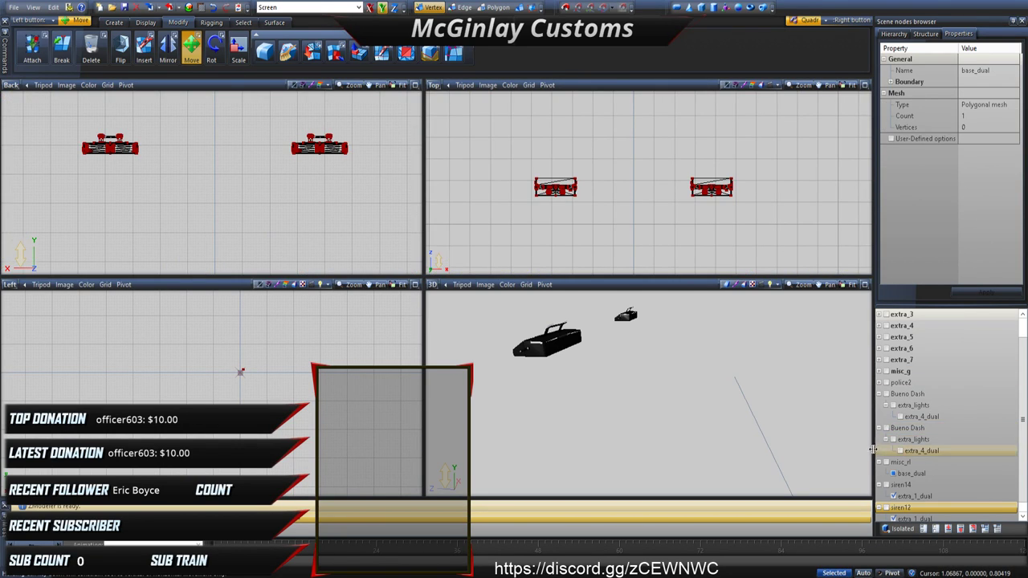
Step: Leave vertex editing and collapse the misc_rl, siren14, siren12 and both Bueno Dash nodes
click(880, 464)
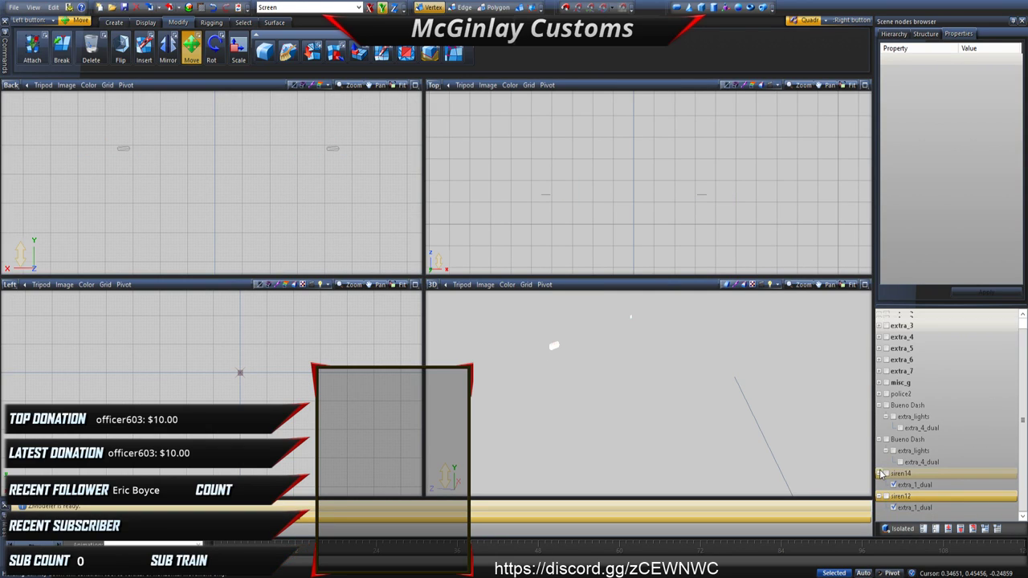
click(881, 476)
click(881, 502)
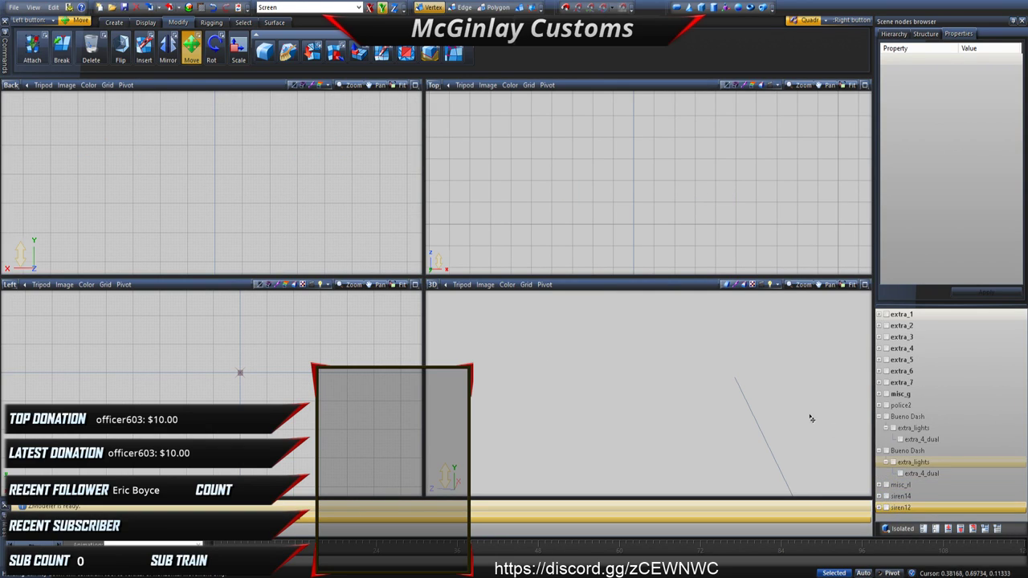
click(465, 7)
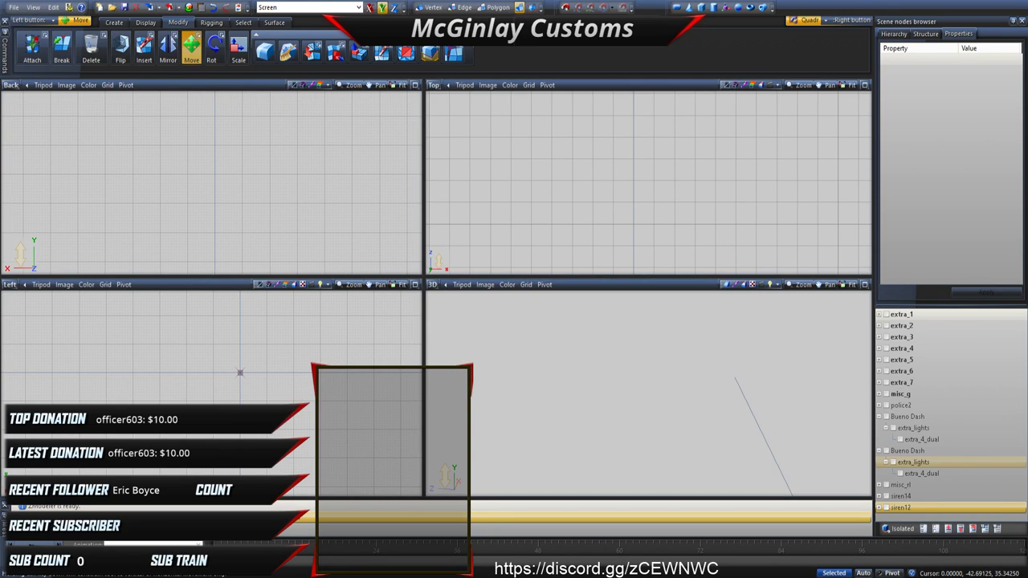
click(886, 462)
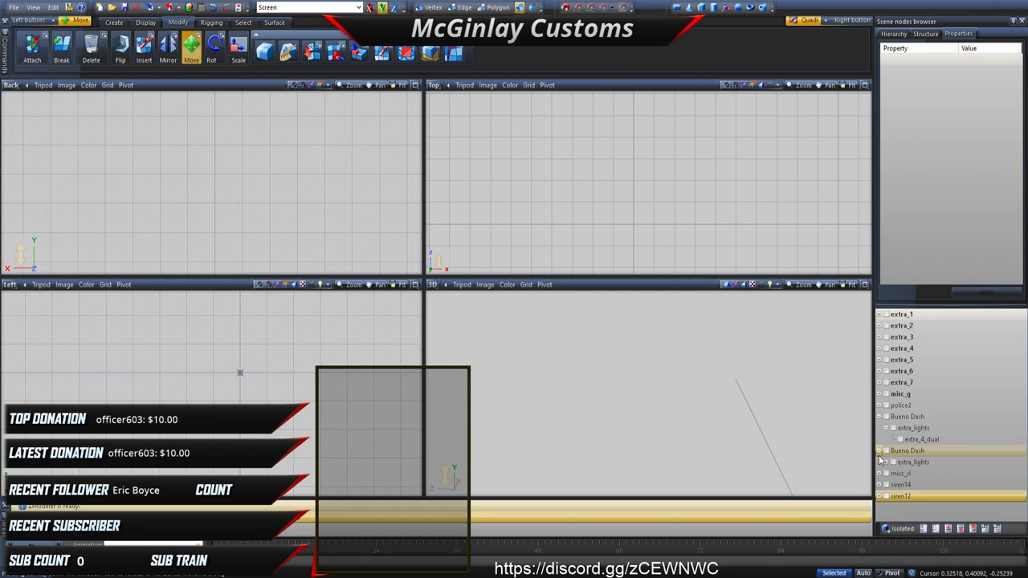
click(880, 450)
click(879, 416)
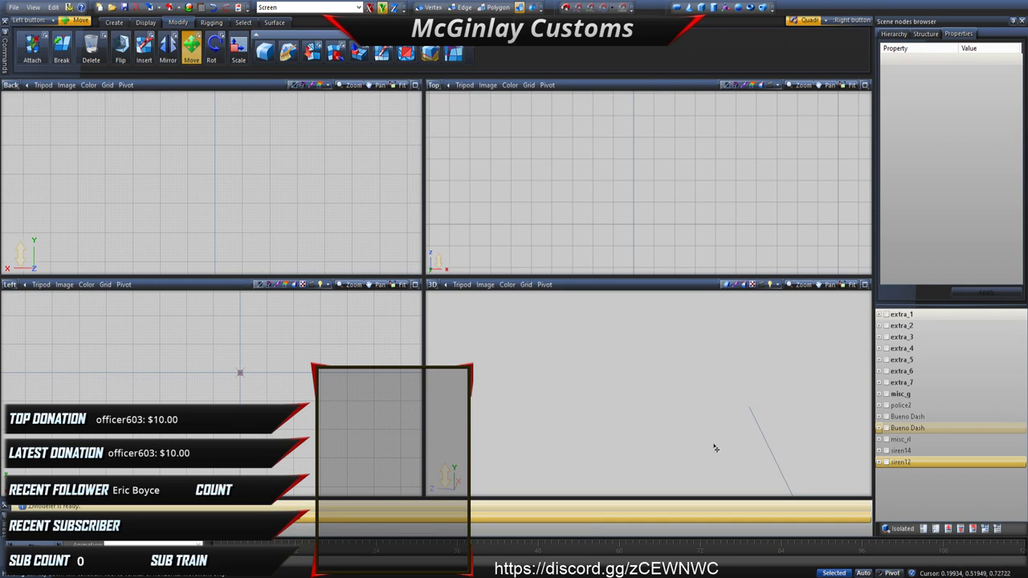
Step: Expand misc_rl, siren14 and siren12, and select base_dual together with both extra_1_dual meshes
click(903, 462)
click(878, 462)
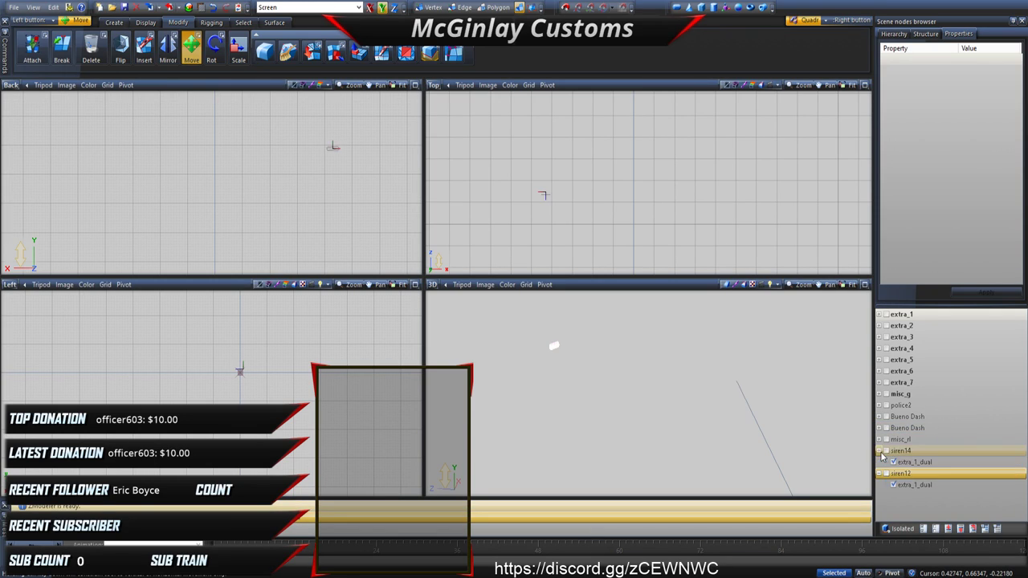
click(879, 450)
click(879, 439)
click(907, 451)
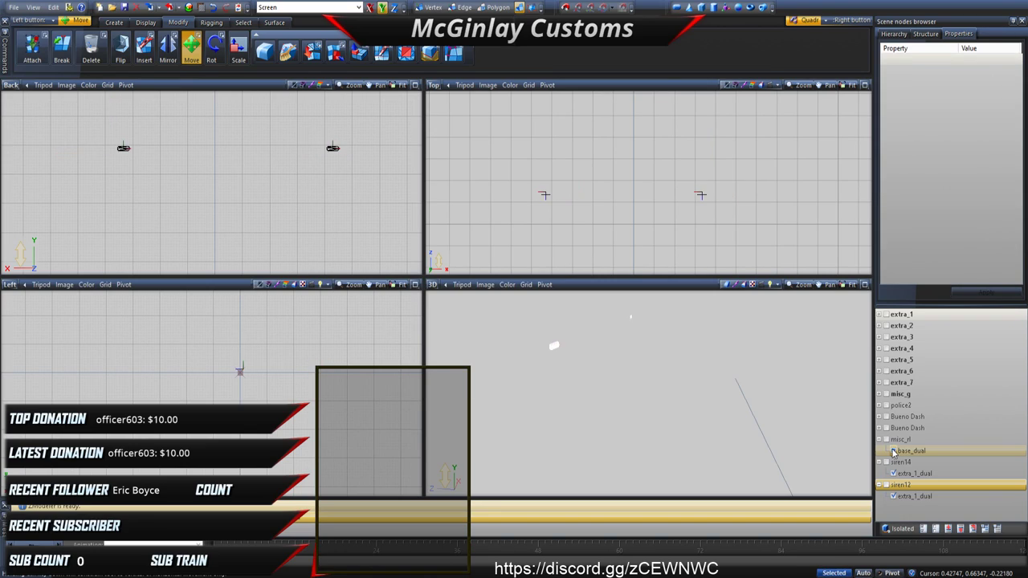
click(893, 450)
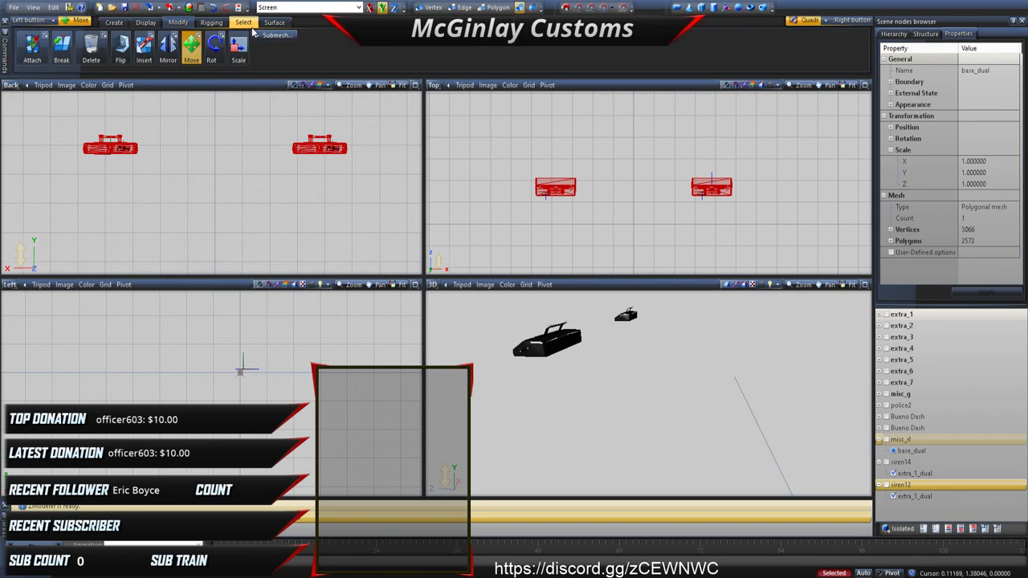
click(245, 22)
drag(58, 116, 376, 201)
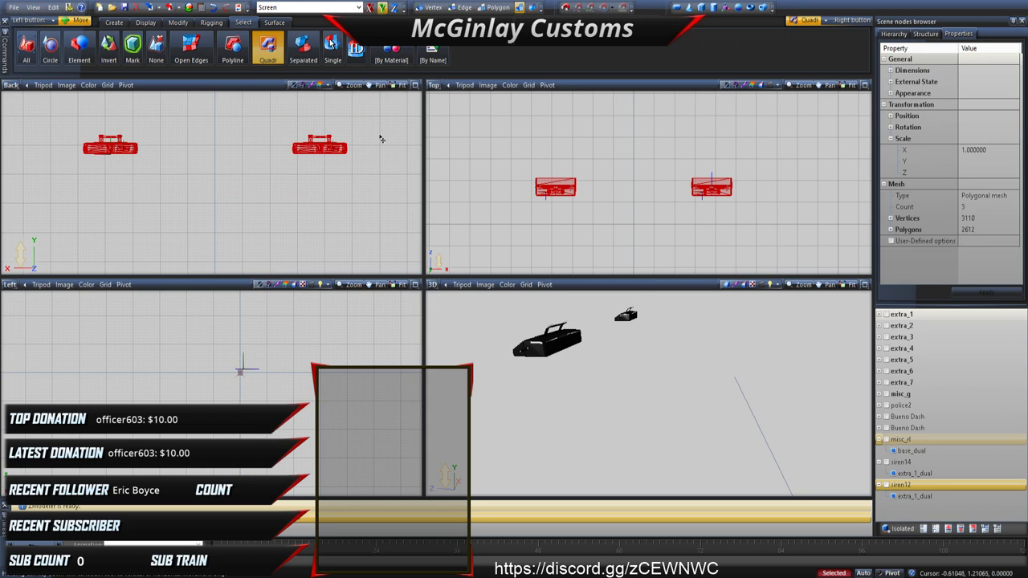
Step: Copy the selected base_dual and extra_1_dual meshes twice in place
click(114, 23)
click(26, 48)
click(160, 152)
click(160, 151)
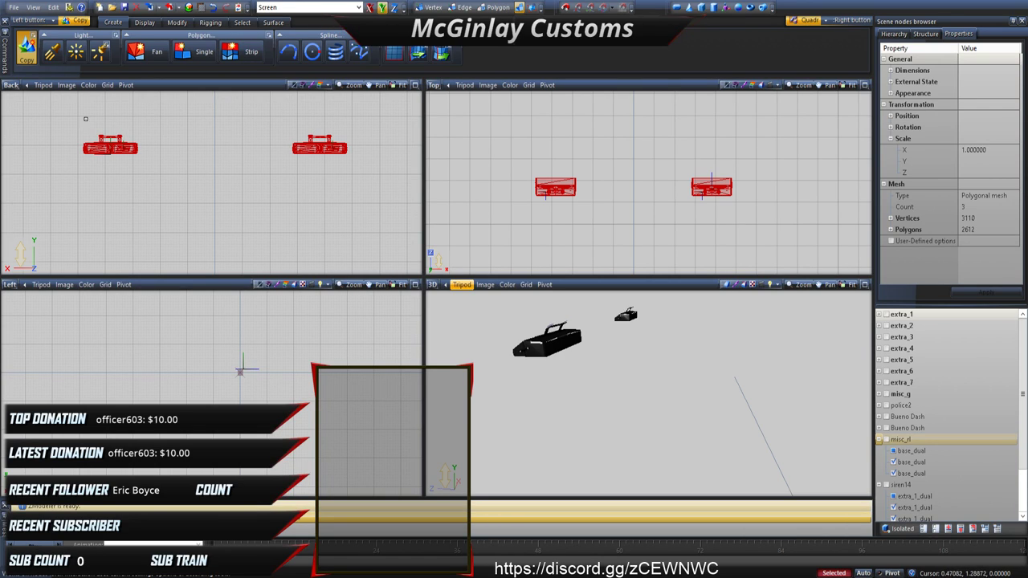
Step: Convert misc_rl to a compound and place one base_dual mesh in its L0 state
click(926, 34)
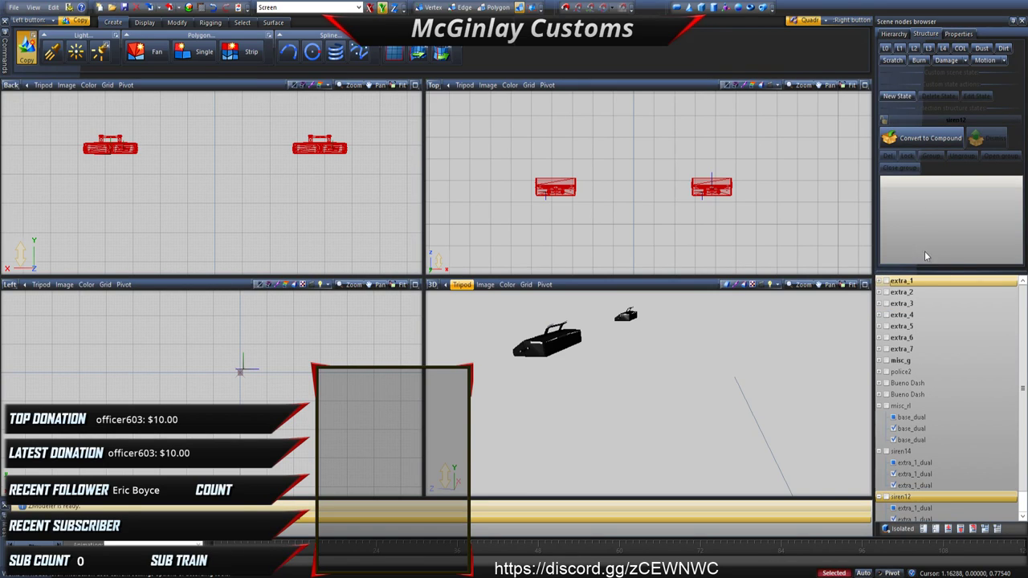
click(901, 406)
click(891, 138)
click(885, 49)
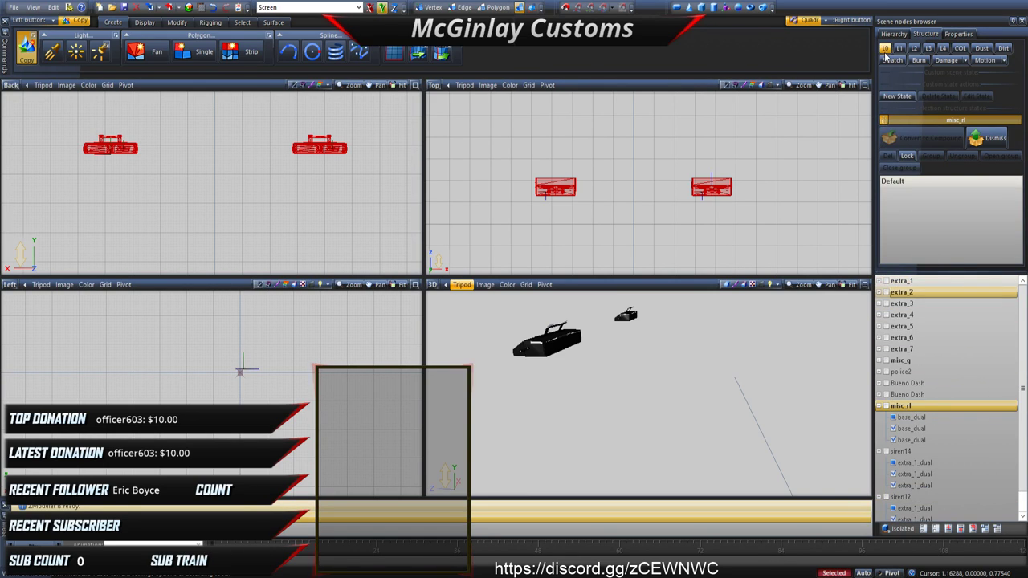
click(911, 428)
click(908, 138)
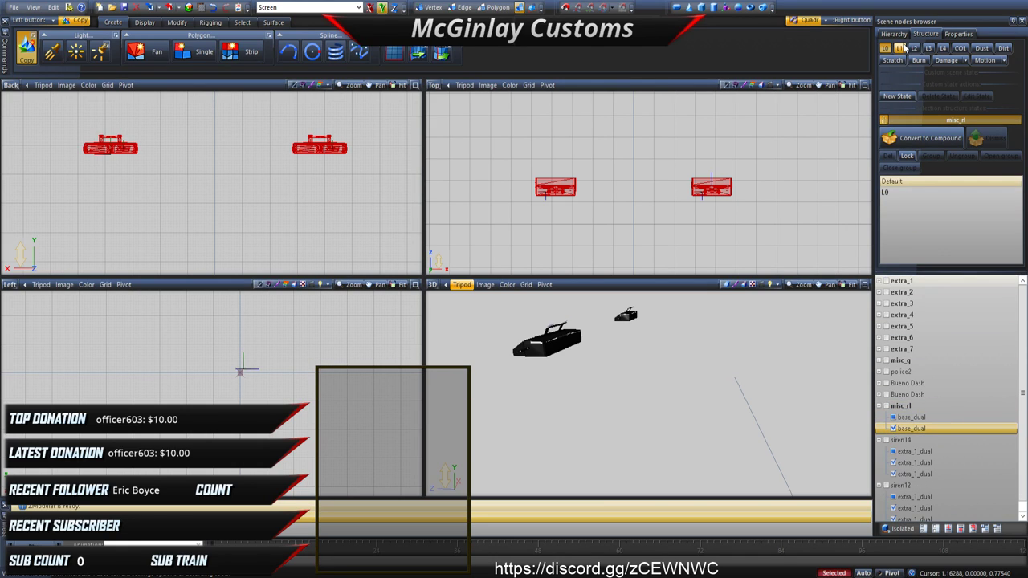
Step: Assign the remaining two base_dual meshes to the L1 and L2 states of misc_rl
click(899, 48)
click(907, 417)
drag(888, 236, 890, 233)
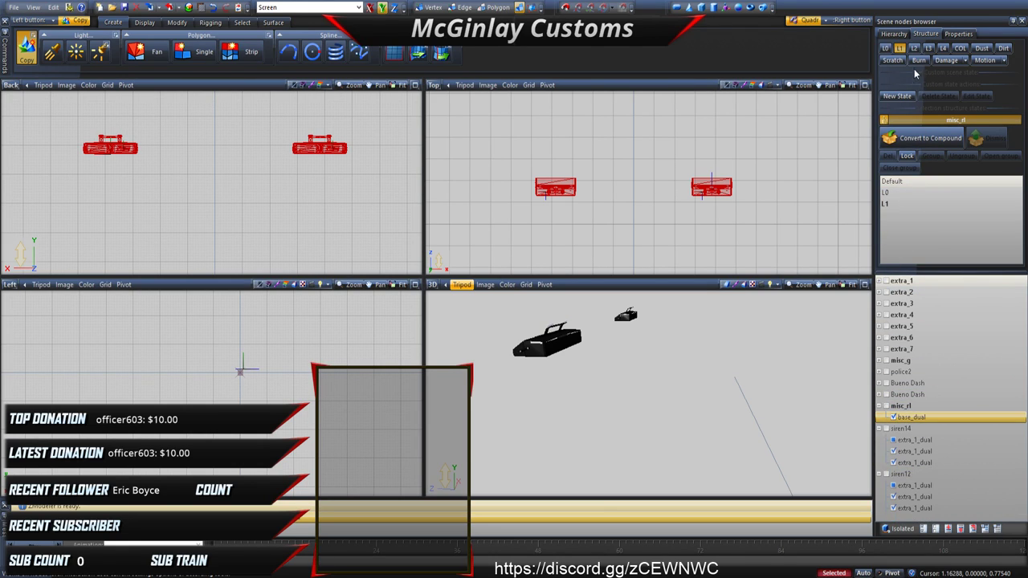
click(950, 408)
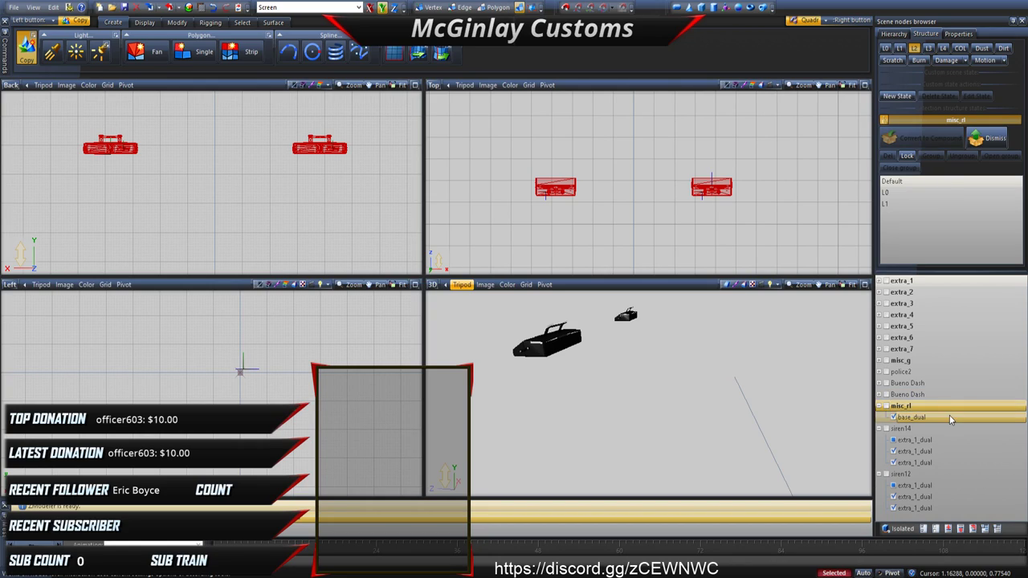
drag(951, 417, 885, 233)
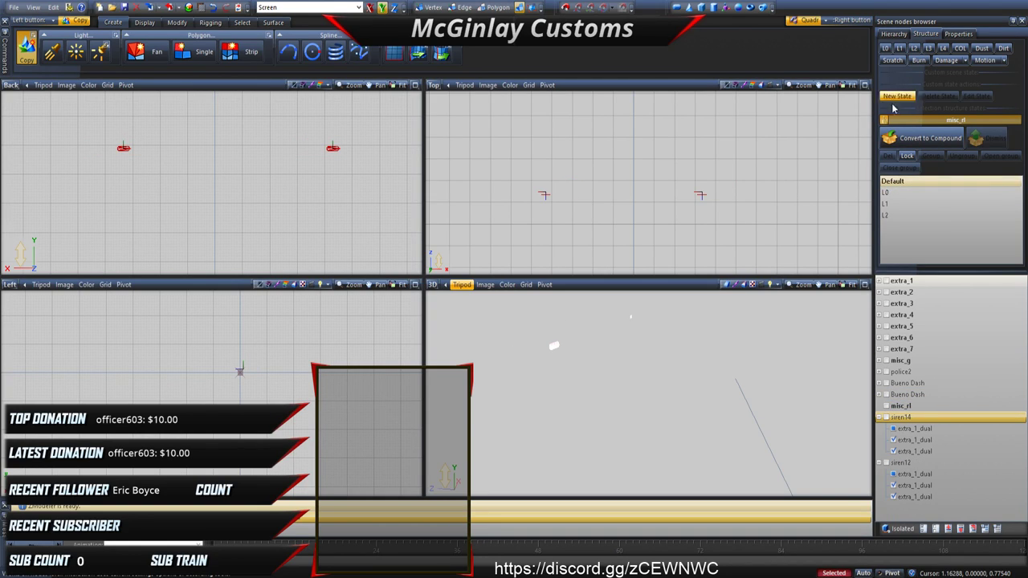
Step: Convert siren14 to a compound and assign its three extra_1_dual meshes to the L0, L1 and L2 states
click(889, 140)
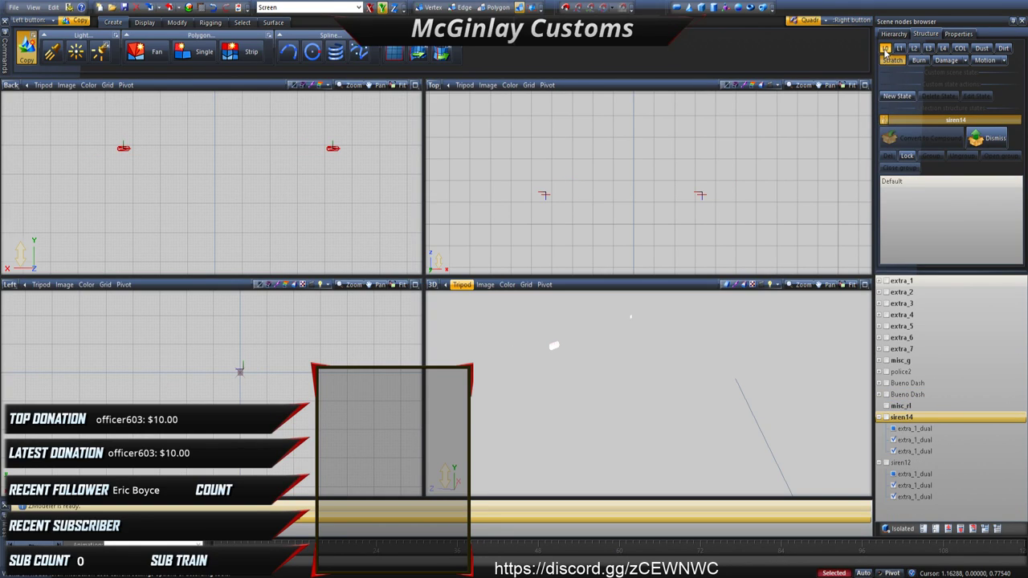
drag(915, 430, 910, 207)
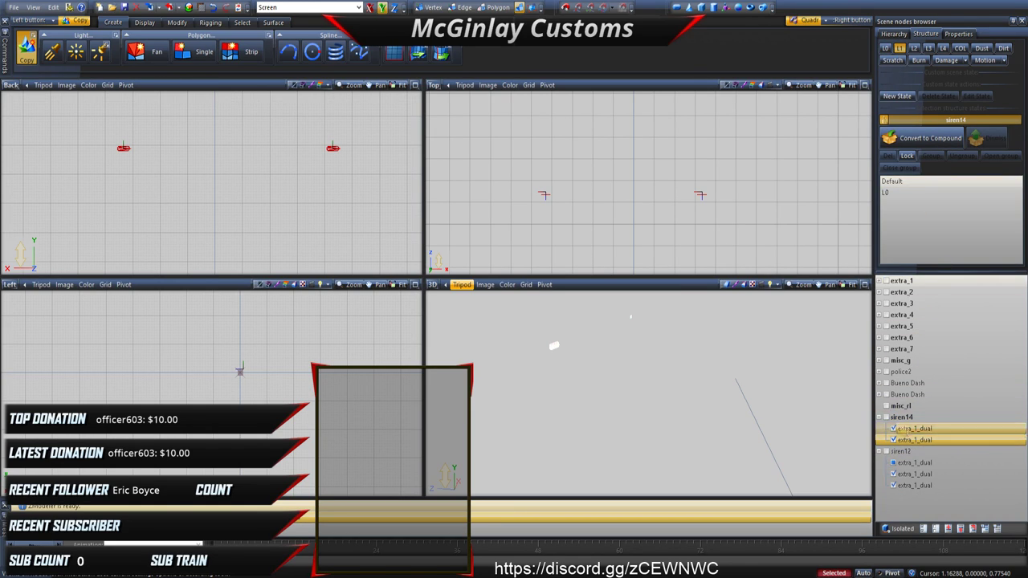
drag(948, 439, 900, 48)
click(914, 48)
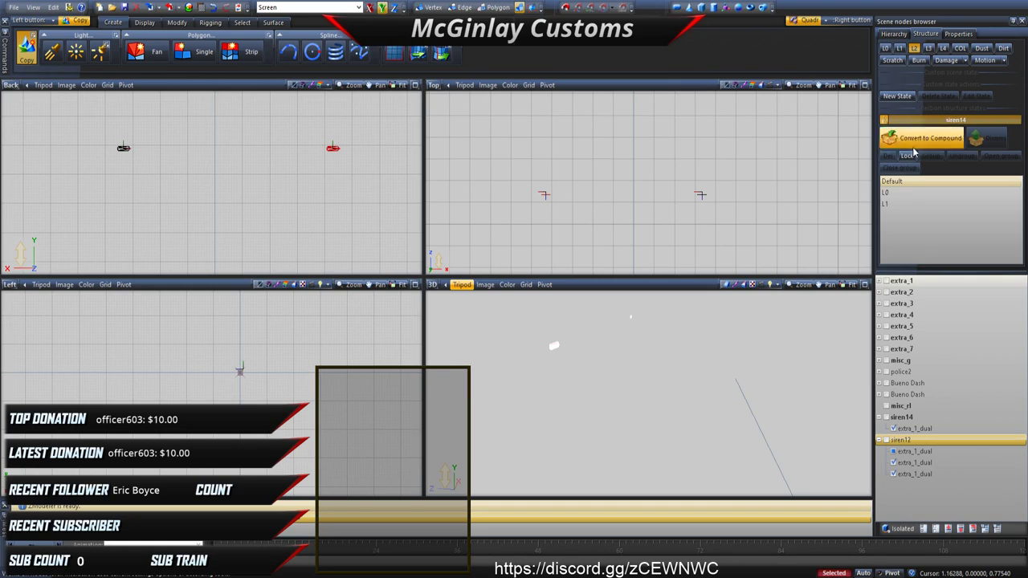
drag(943, 429, 900, 201)
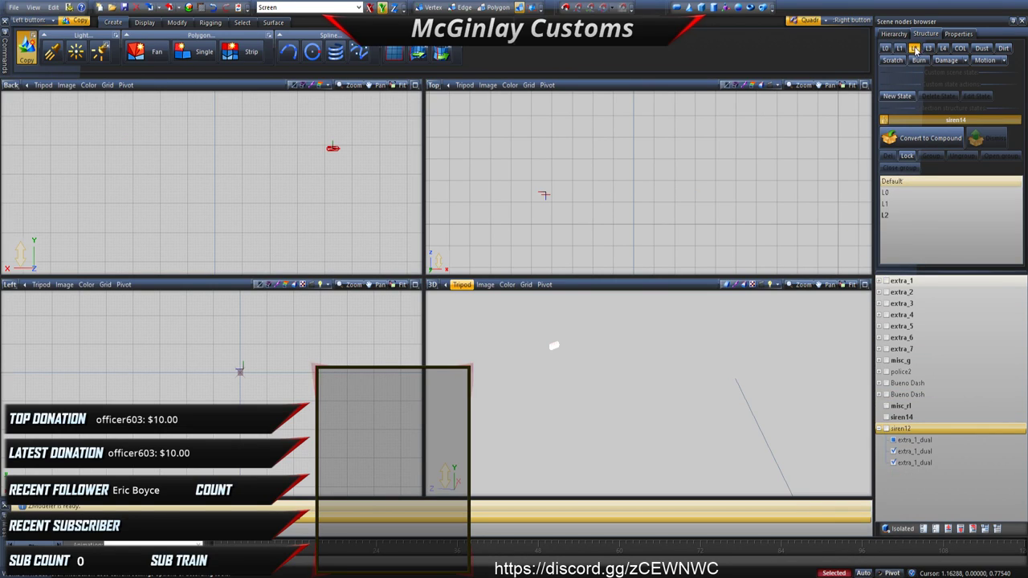
click(914, 48)
Step: Convert siren12 to a compound and assign its three extra_1_dual meshes to L0, L1 and L2
click(884, 121)
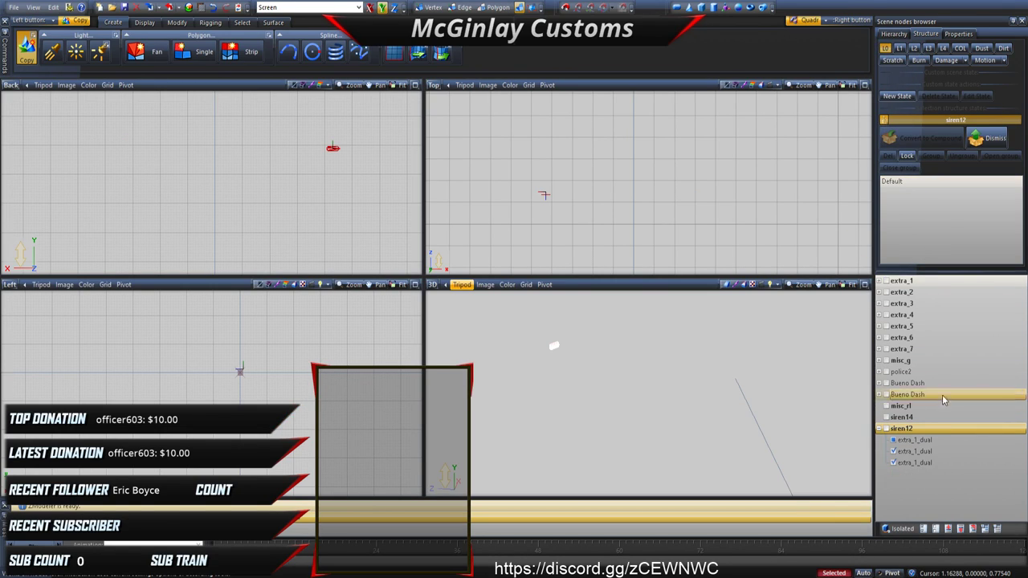
drag(931, 439, 908, 209)
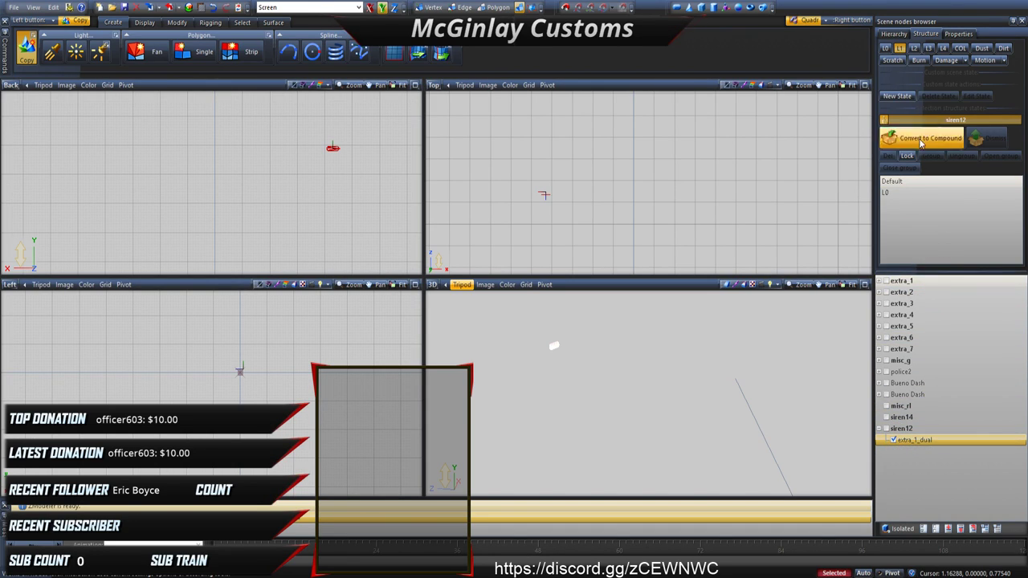
click(921, 140)
click(914, 47)
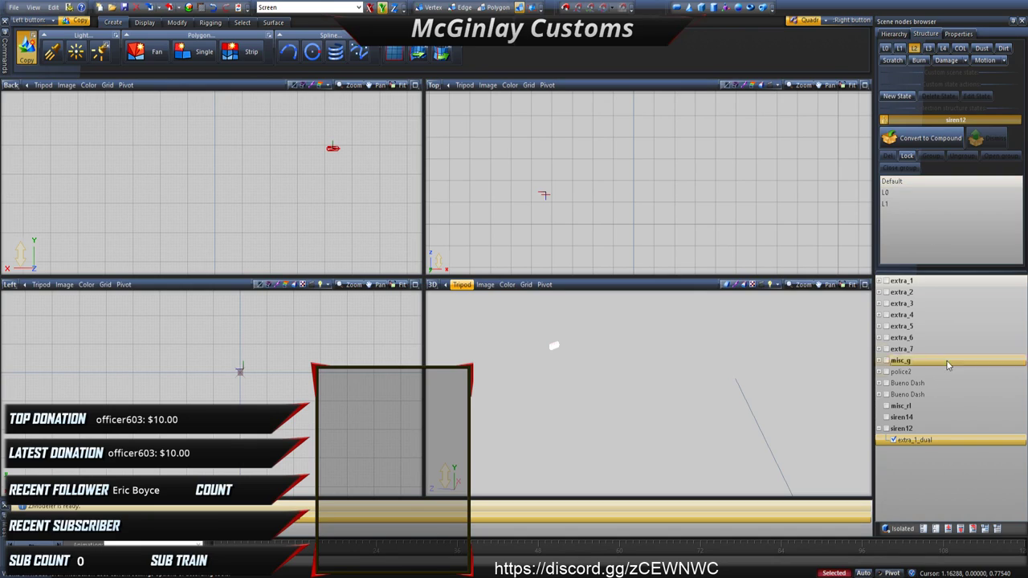
drag(916, 440, 908, 257)
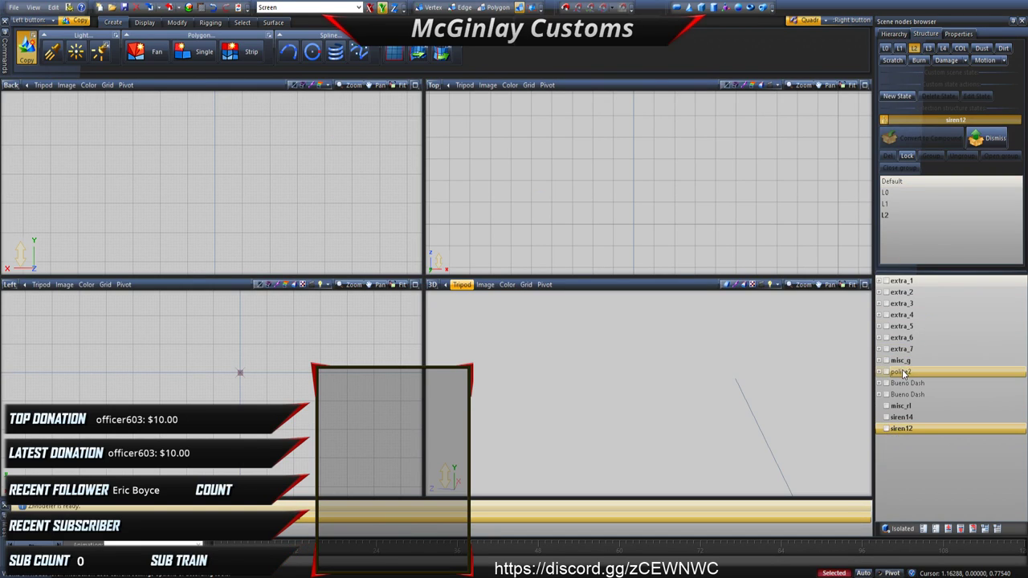
Step: Place misc_rl, siren14 and siren12 directly below misc_g, and show the extra_4_dual mesh of both Bueno Dash nodes
drag(887, 421, 900, 360)
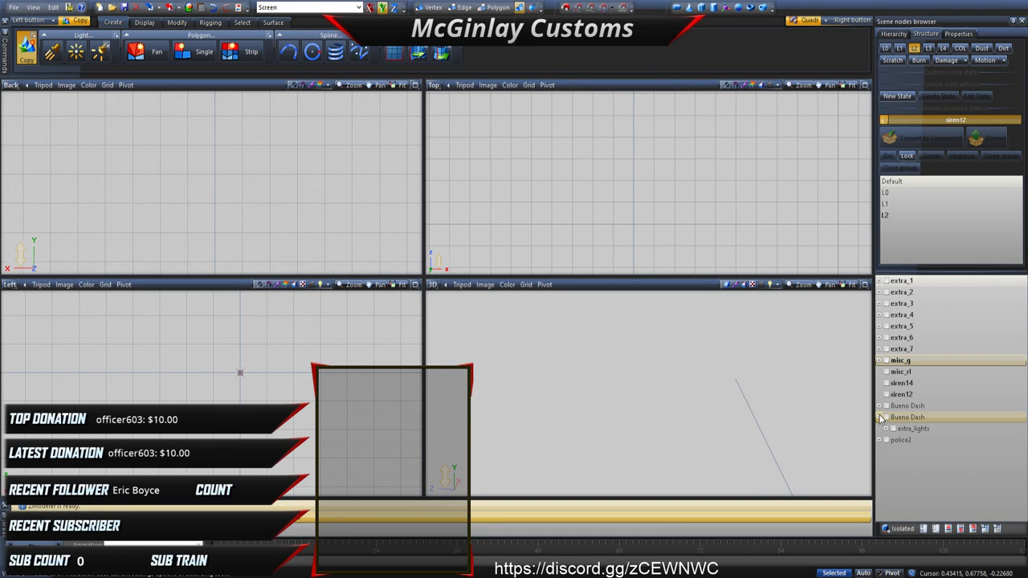
click(886, 428)
click(879, 417)
click(878, 405)
click(887, 451)
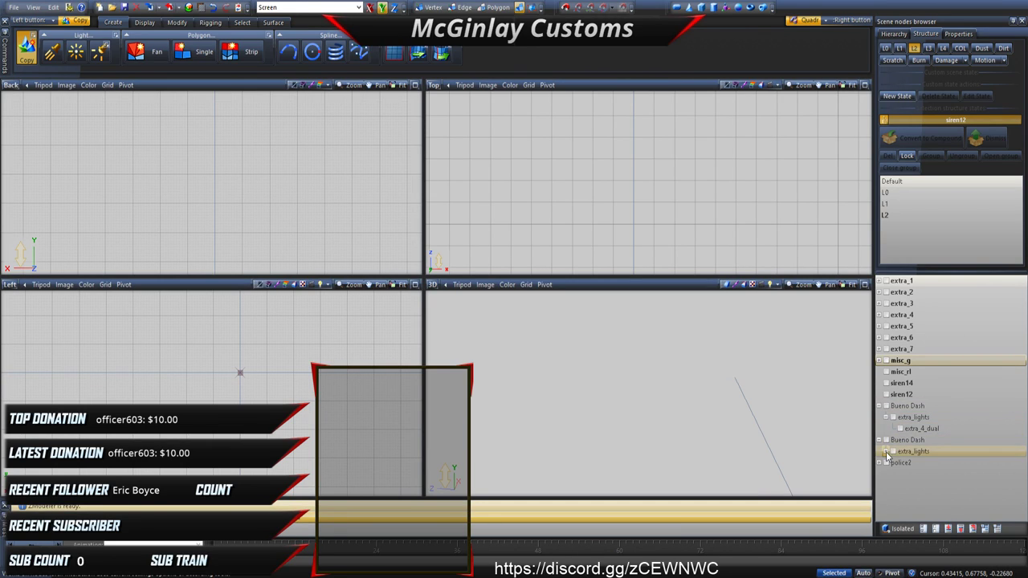
click(905, 462)
click(901, 463)
click(900, 428)
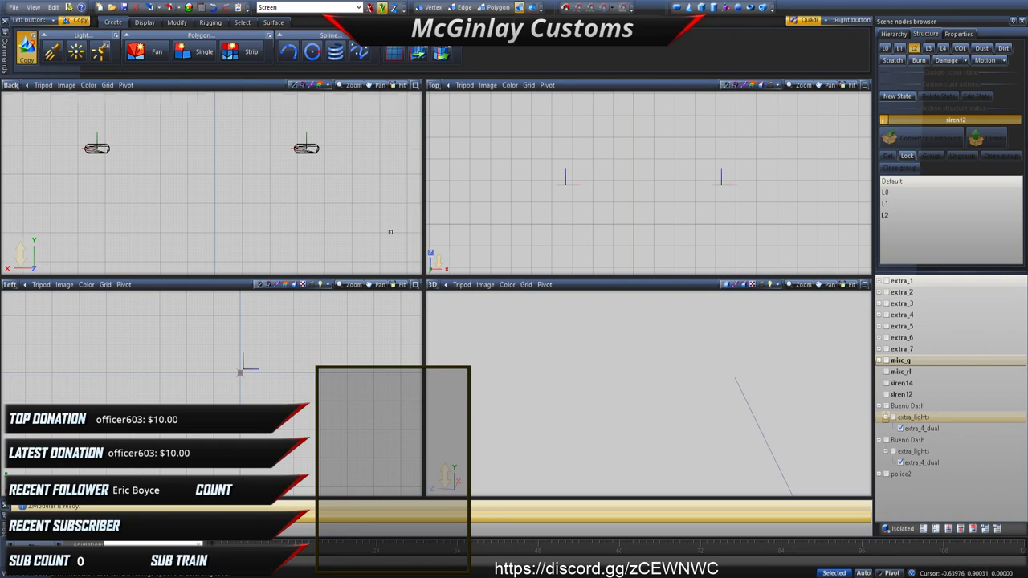
scroll(385, 233, down, 1)
scroll(335, 299, down, 1)
scroll(243, 239, up, 4)
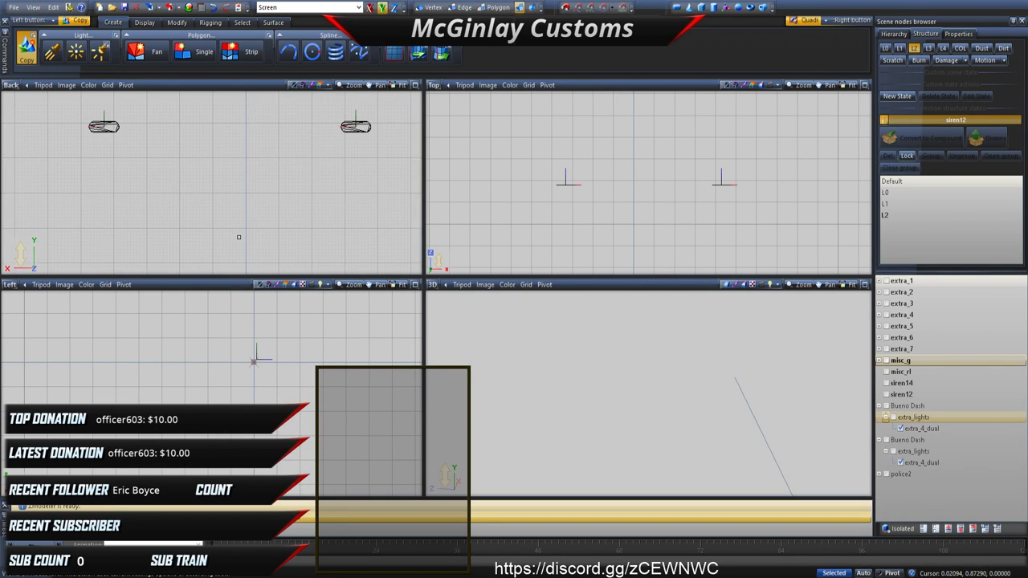
scroll(231, 160, down, 4)
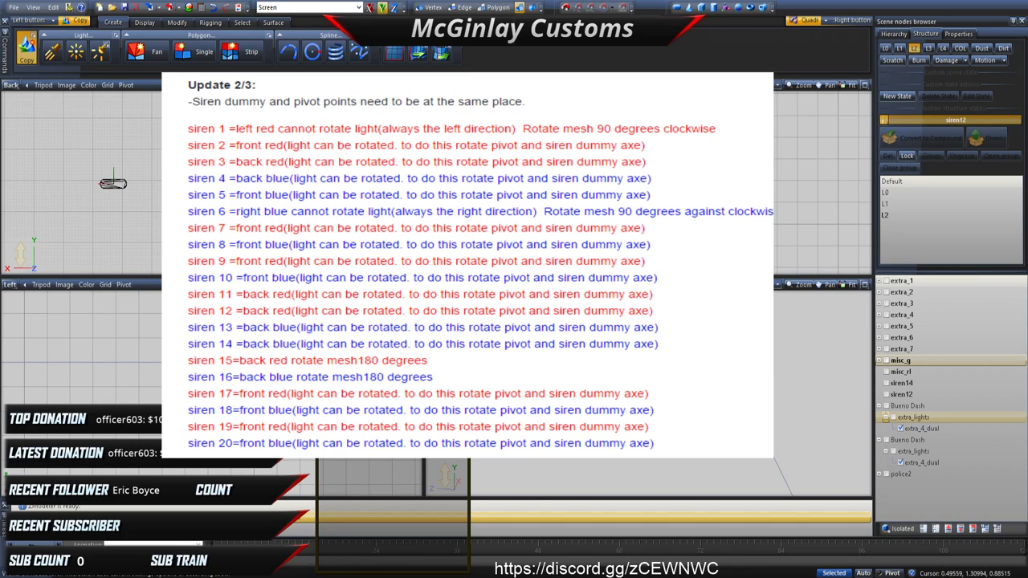
Step: Center the local axes of both extra_4_dual meshes to the object and copy the meshes in place
click(249, 23)
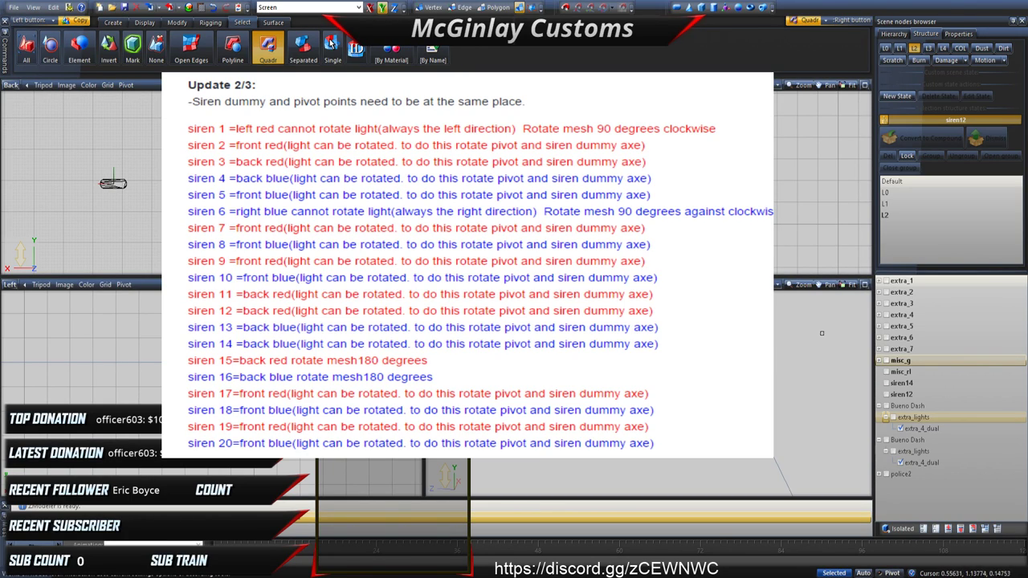
click(937, 428)
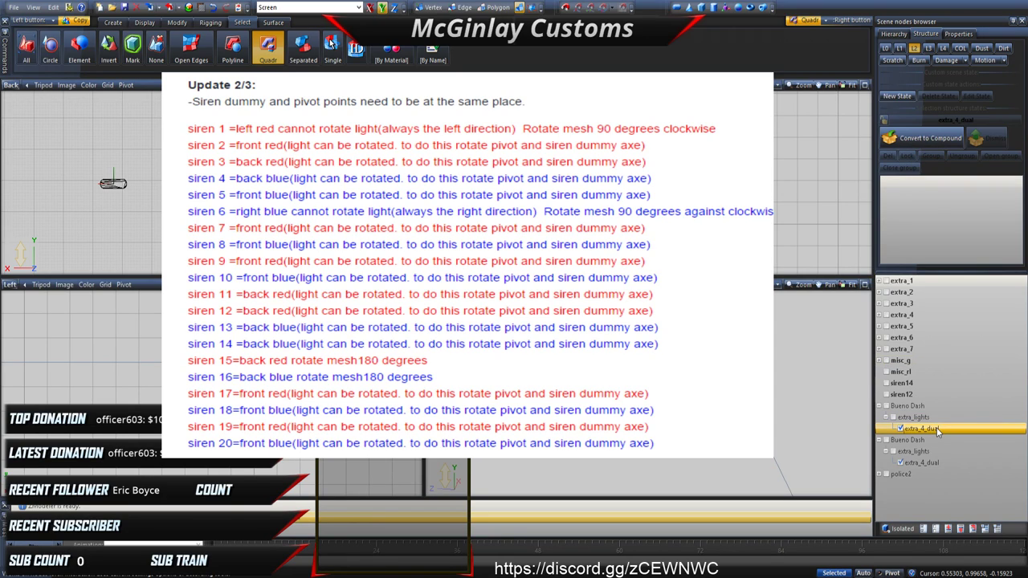
click(144, 23)
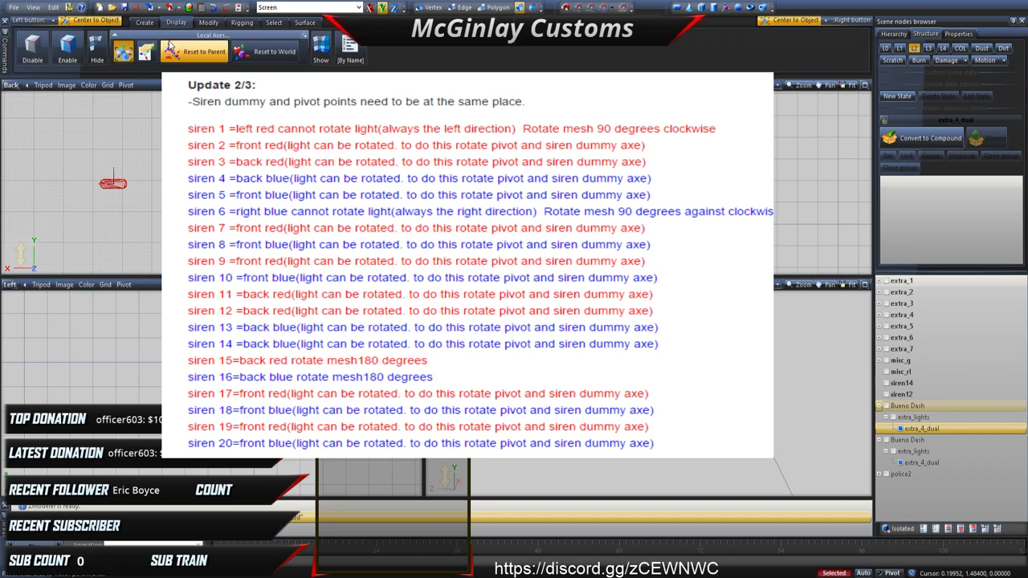
click(112, 23)
click(31, 58)
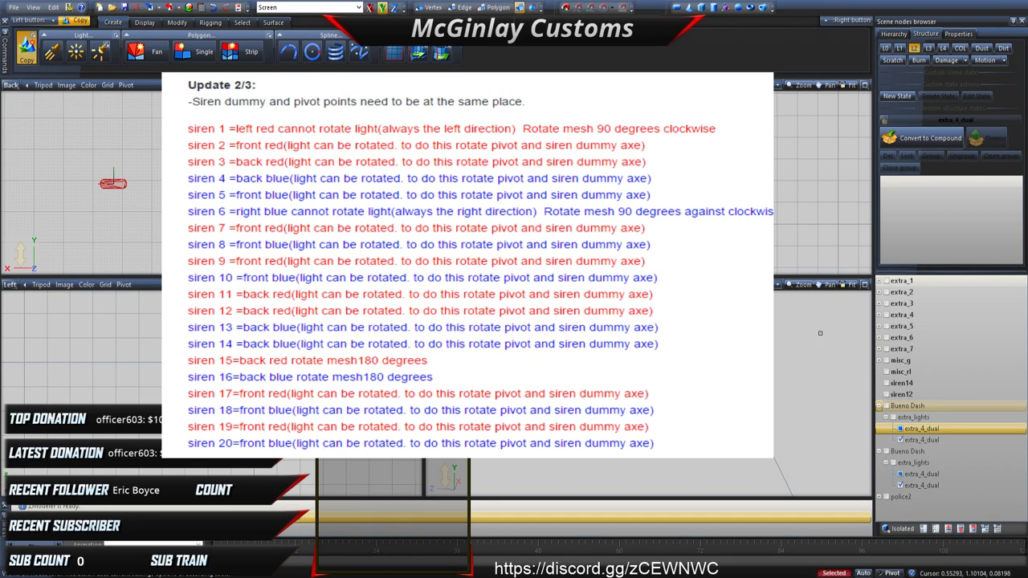
Step: Turn the two extra_4_dual copies into dummies and parent the original meshes to them
click(920, 440)
ctrl+click(923, 485)
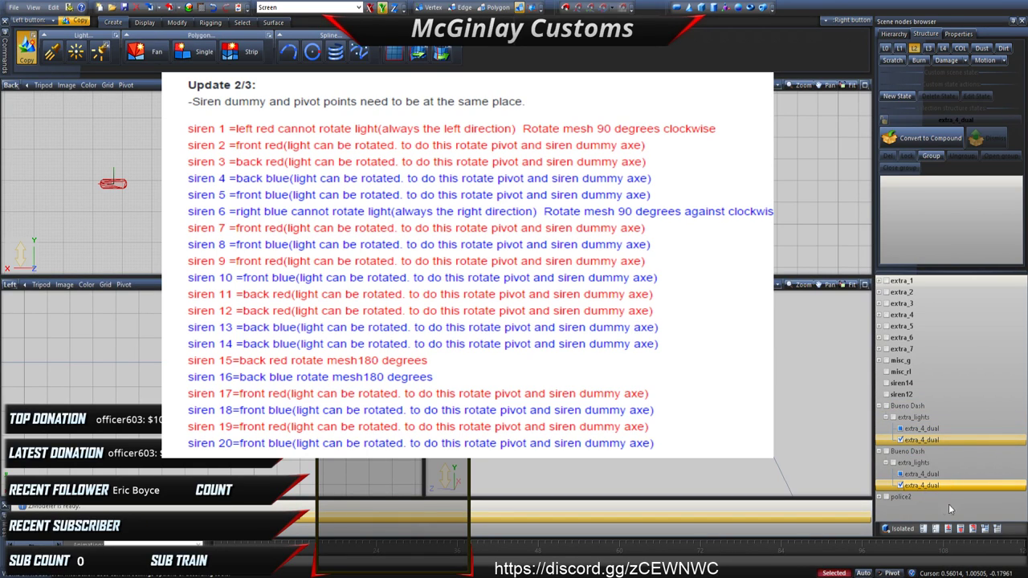
key(space)
drag(922, 428, 924, 474)
Step: Rename the dummy in the first Bueno Dash to siren15 and the one in the second to siren16
double_click(938, 428)
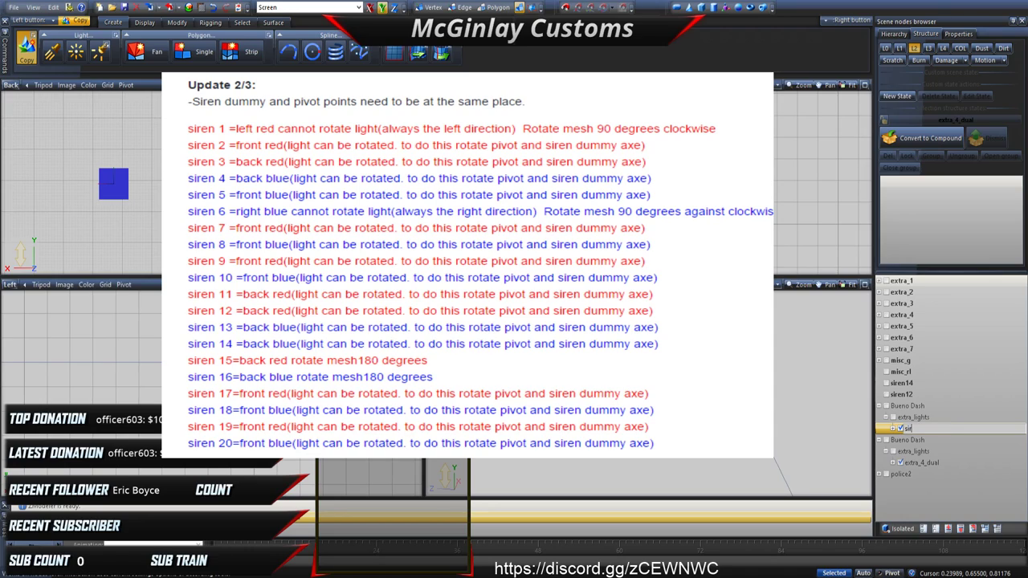
text(siren15)
key(Return)
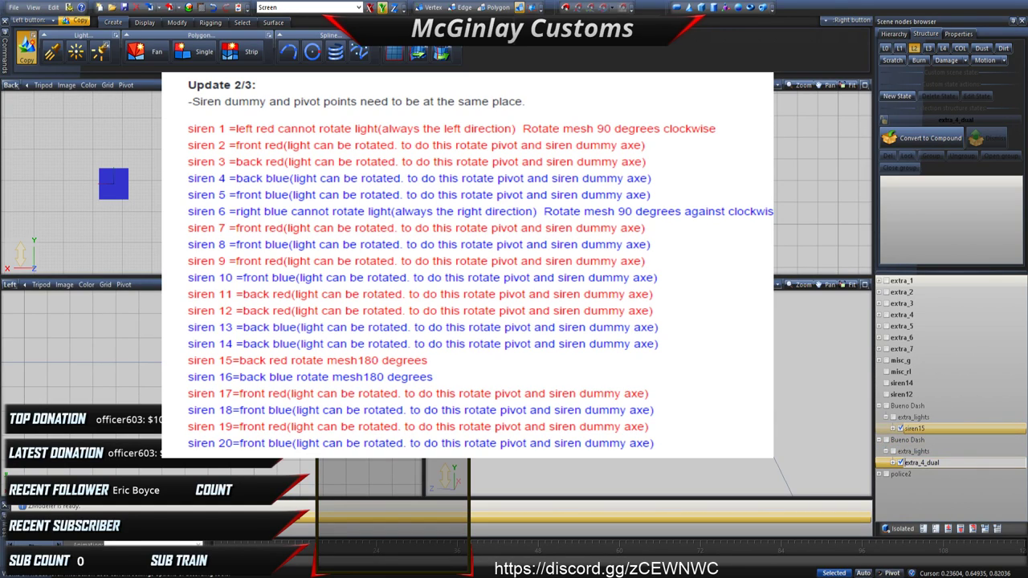
text(siren17)
key(BackSpace)
text(6)
key(Return)
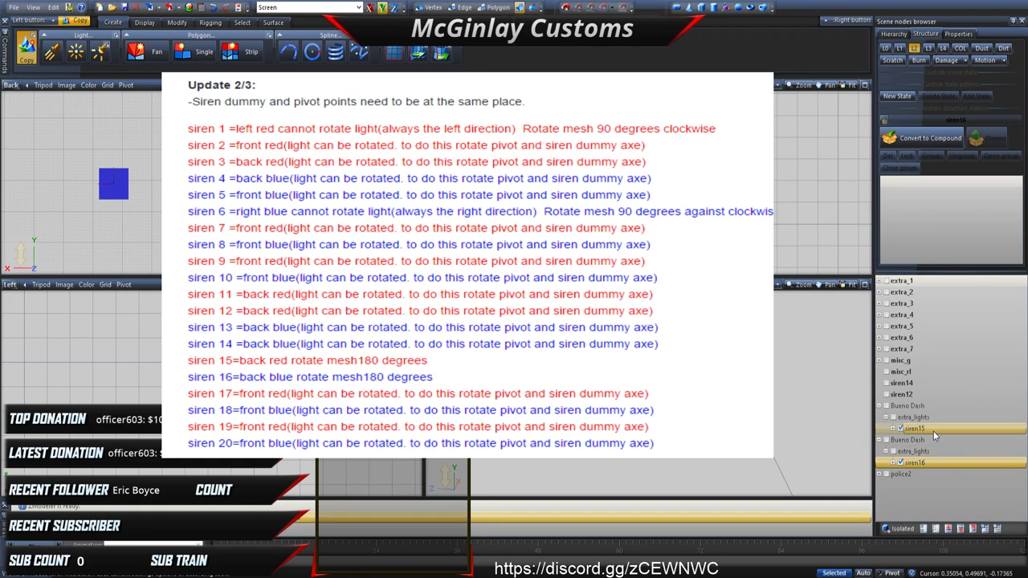
Step: Move siren15 and siren16 directly below siren12 in the hierarchy and delete both Bueno Dash nodes
drag(919, 469, 914, 409)
click(910, 430)
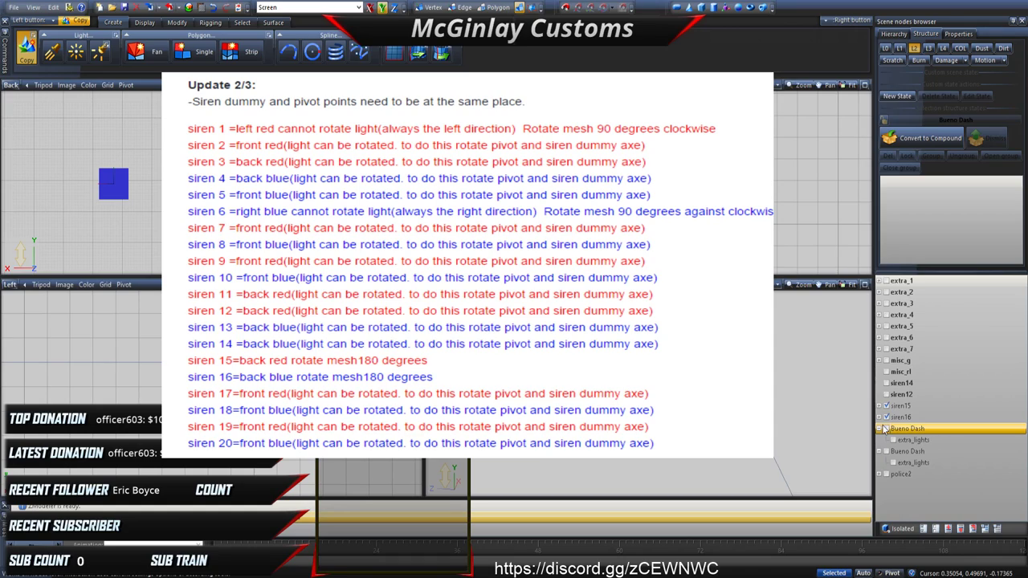
click(894, 429)
click(921, 429)
key(Delete)
key(Delete)
Step: Expand siren15 and siren16 and hide their extra_4_dual meshes
click(880, 417)
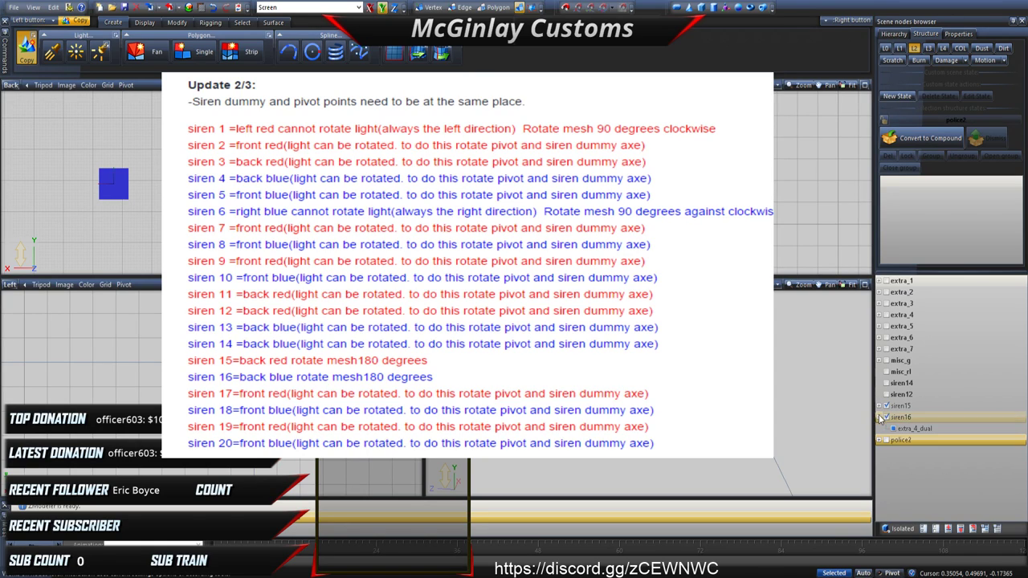
click(879, 406)
click(893, 440)
click(893, 418)
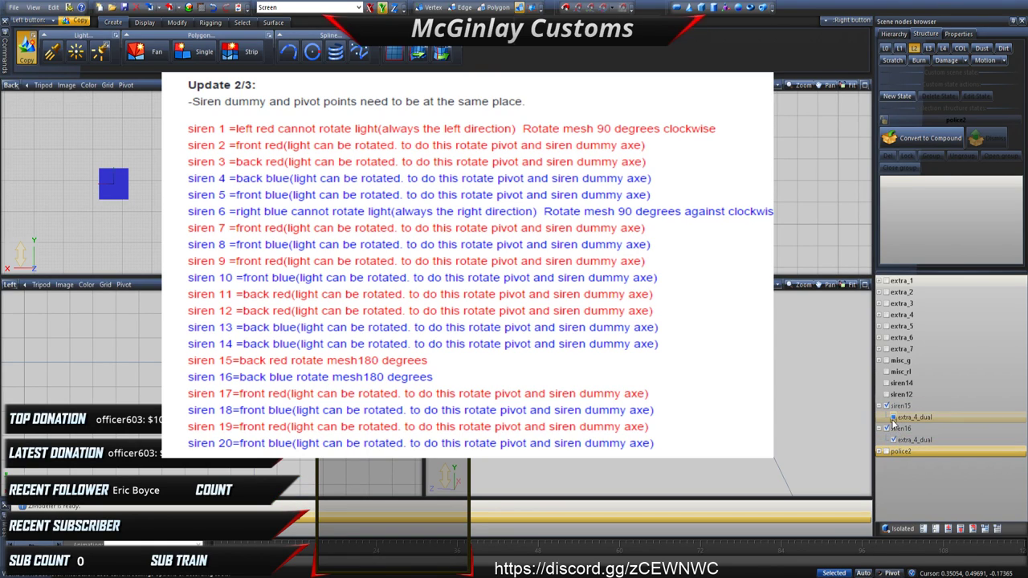
Step: Select the siren15 and siren16 dummies and activate the Move tool
click(242, 22)
right_click(254, 48)
right_drag(91, 148, 164, 218)
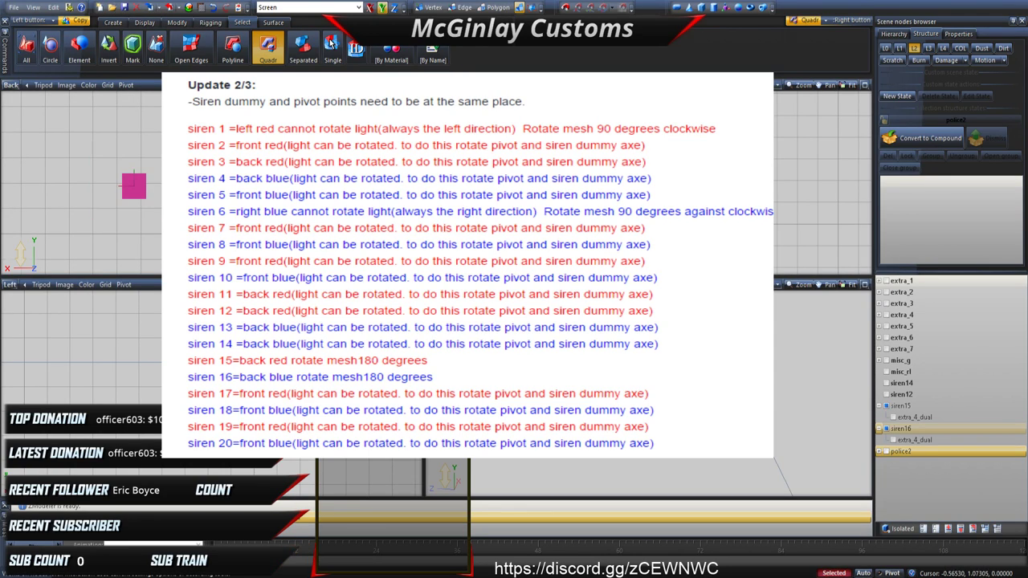
click(178, 23)
click(191, 48)
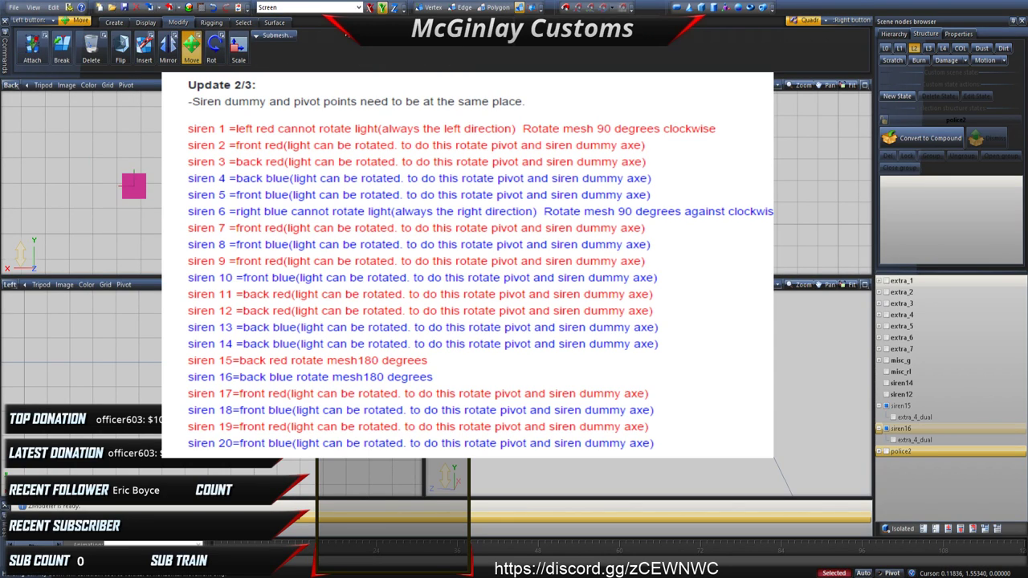
scroll(241, 209, down, 3)
scroll(213, 182, up, 3)
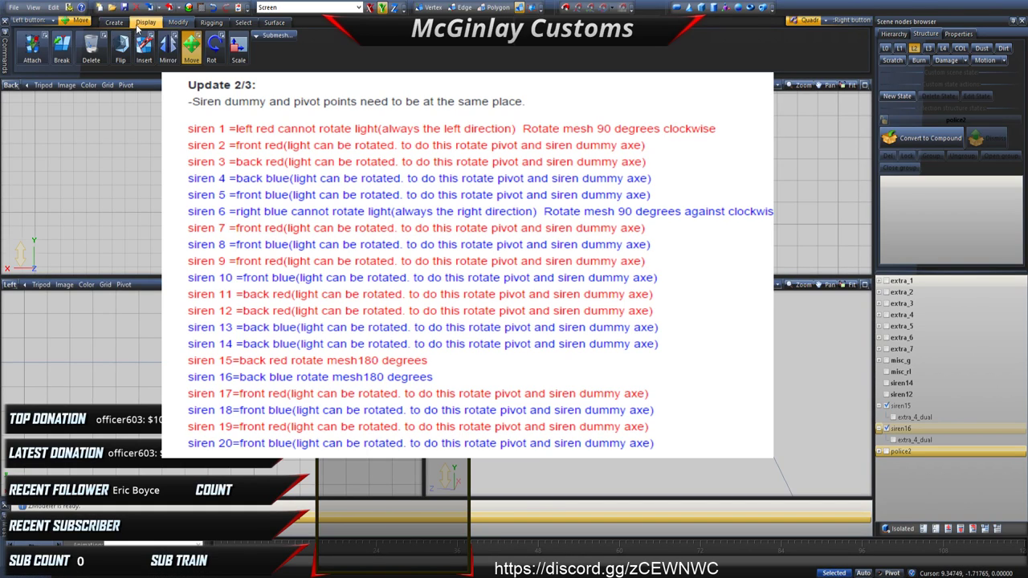
Step: Activate Reset to Parent for the local axes and show the extra_4_dual meshes under siren15 and siren16
click(172, 23)
click(196, 52)
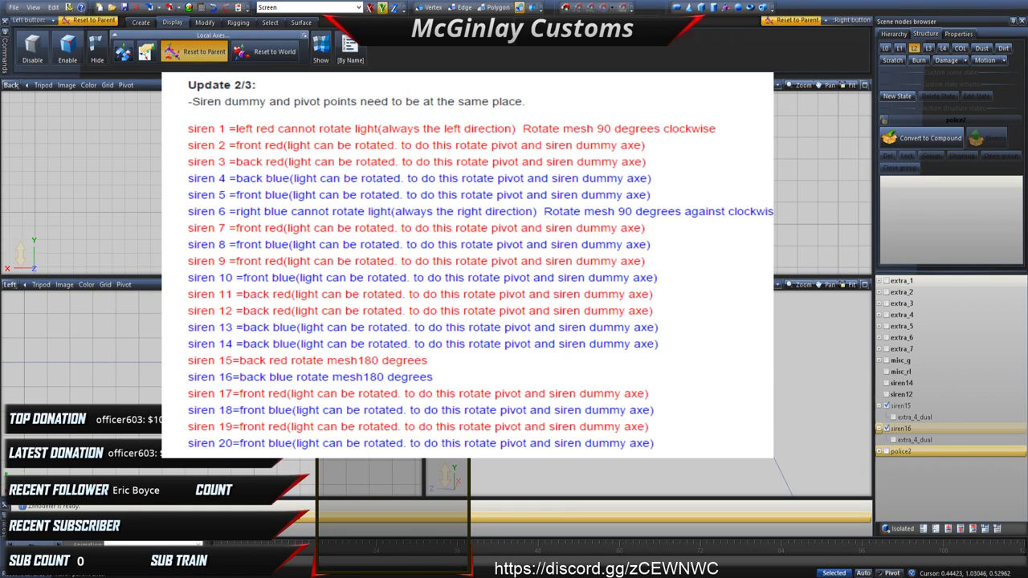
click(894, 440)
click(894, 417)
scroll(213, 180, up, 3)
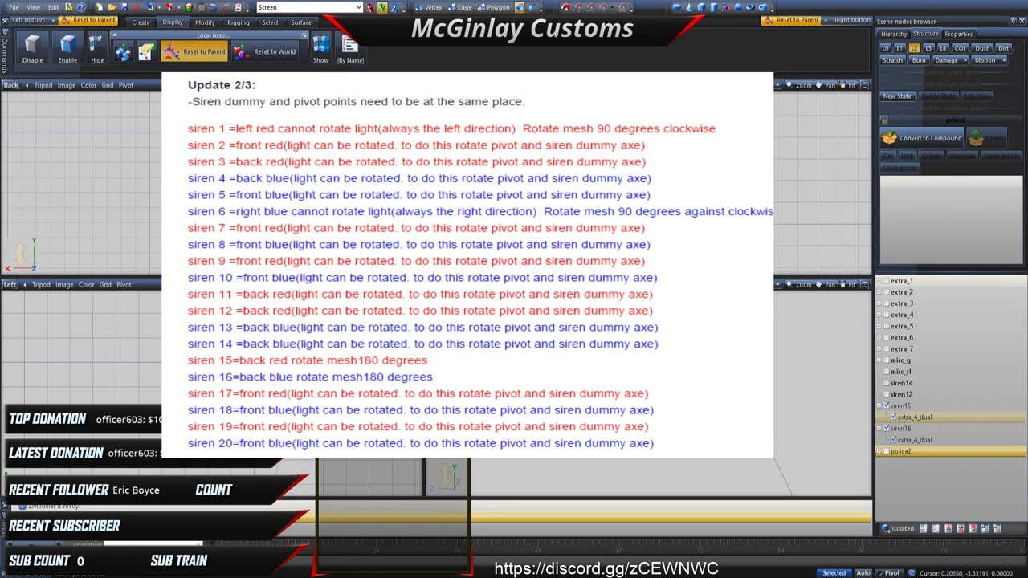
scroll(213, 181, up, 6)
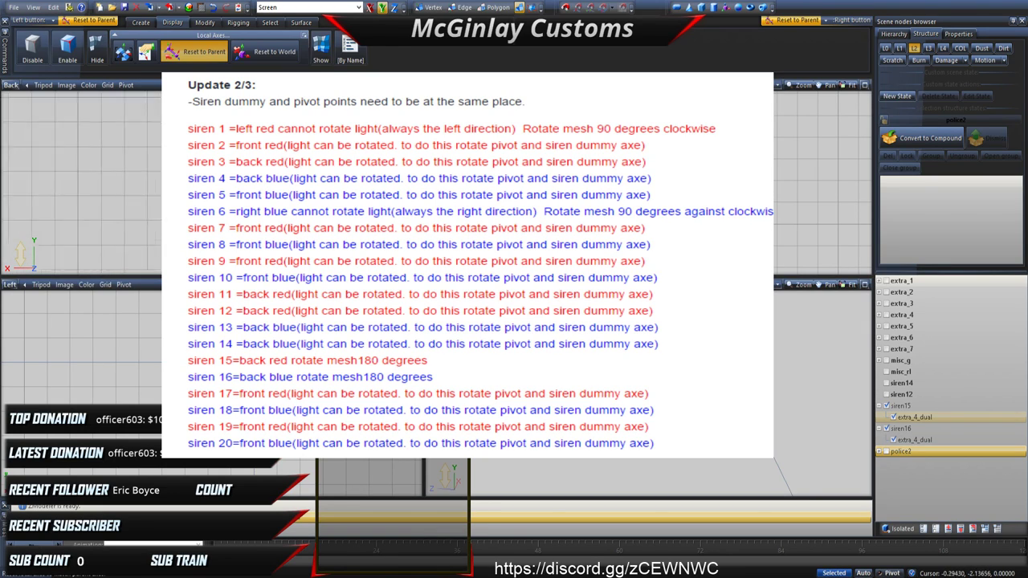
Step: Select both extra_4_dual meshes and set their X, Y and Z scale to 0.5
click(281, 24)
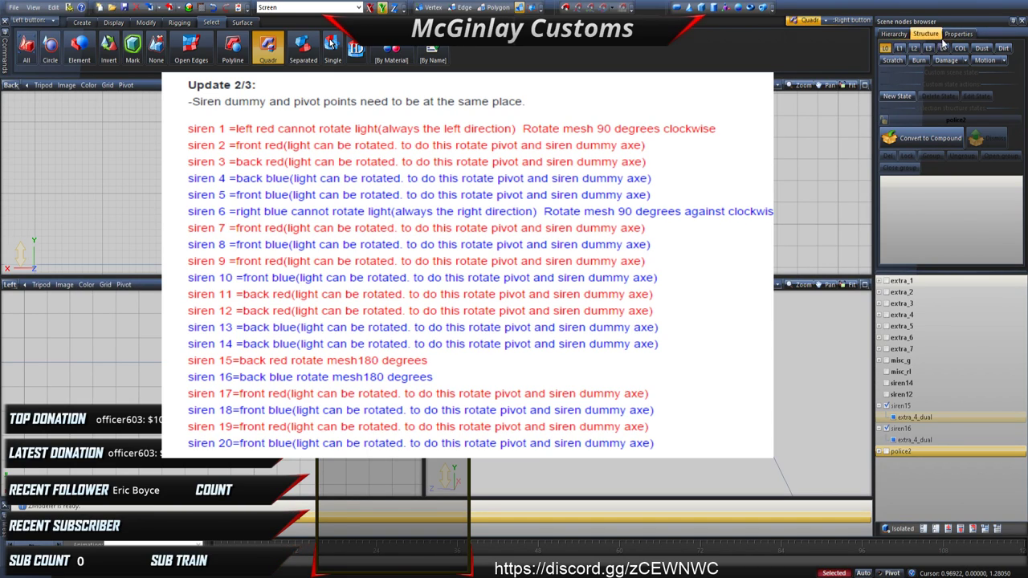
click(959, 34)
click(987, 150)
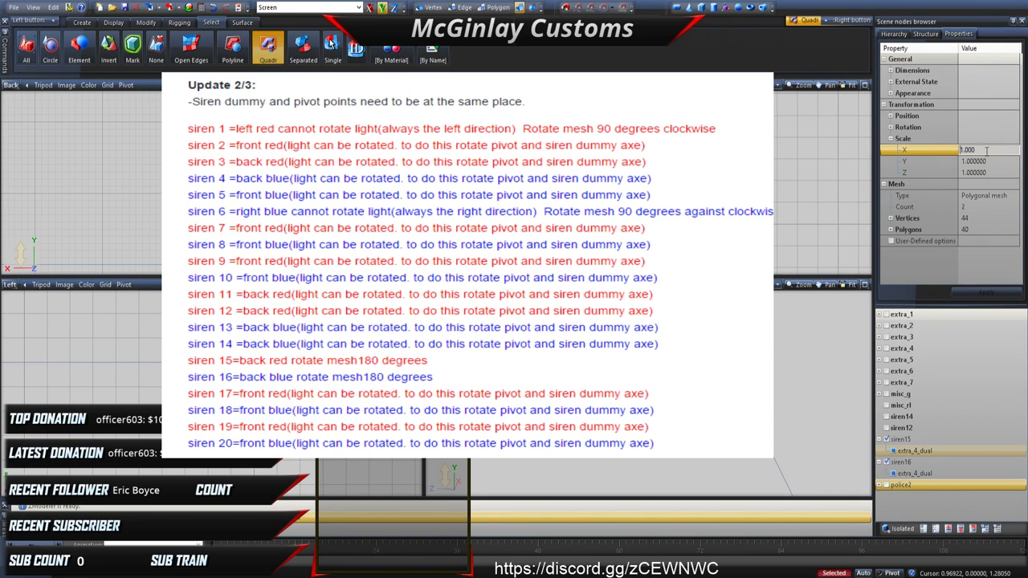
double_click(995, 162)
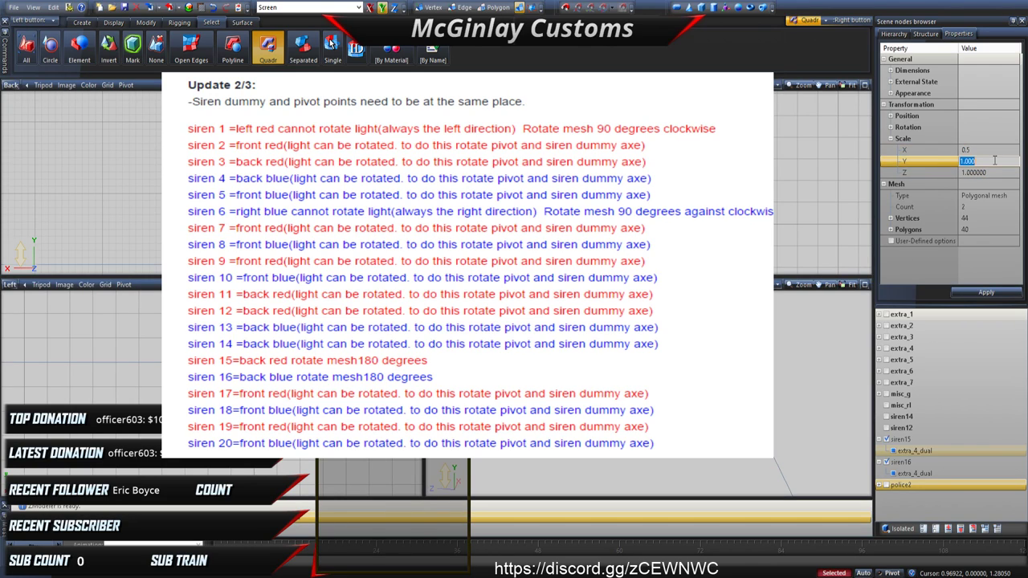
text(0.5)
double_click(996, 172)
text(0.5)
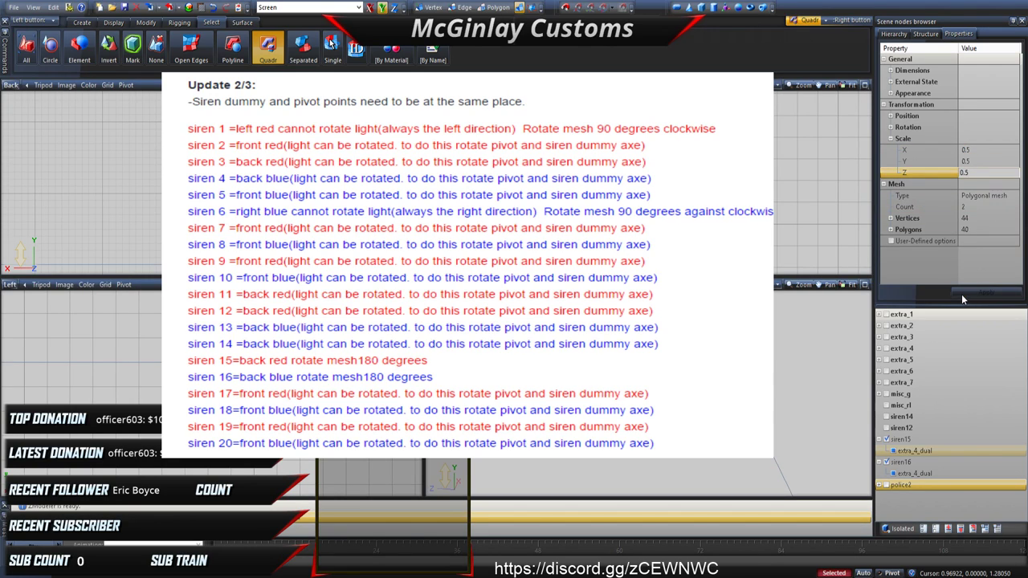
click(961, 294)
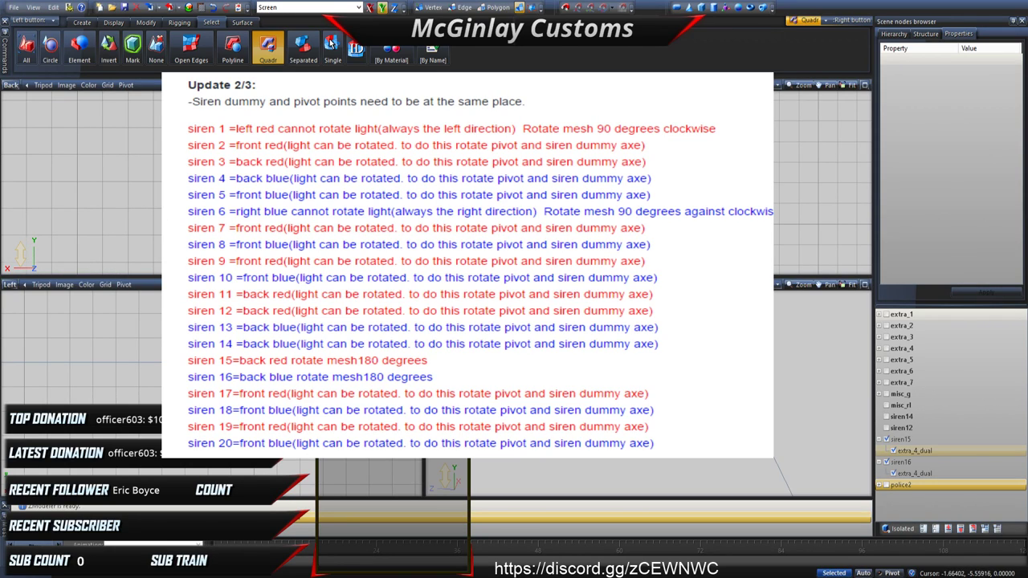
Step: Rotate the selected siren15 and siren16 meshes with the Rotate tool
click(146, 22)
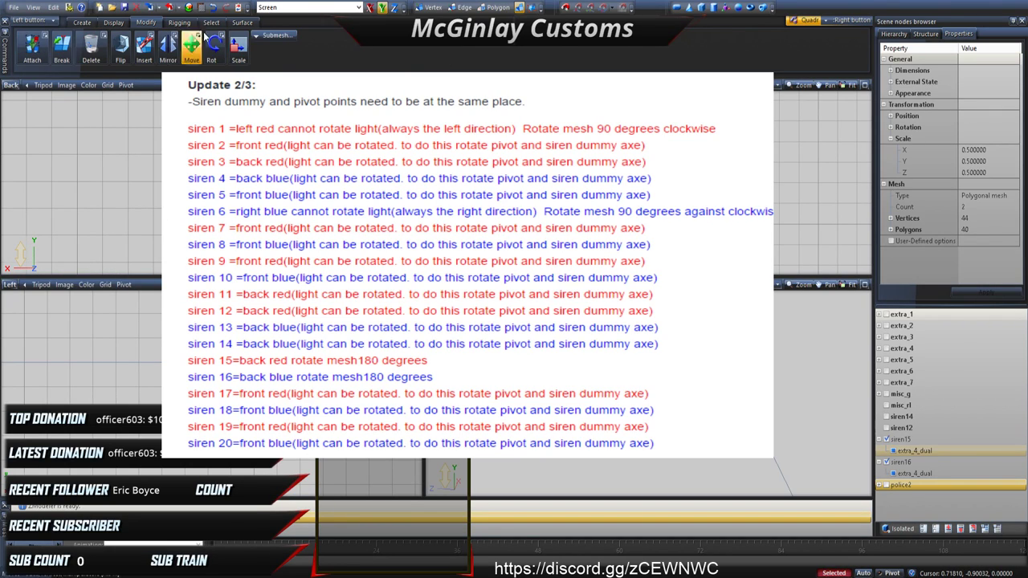
click(212, 46)
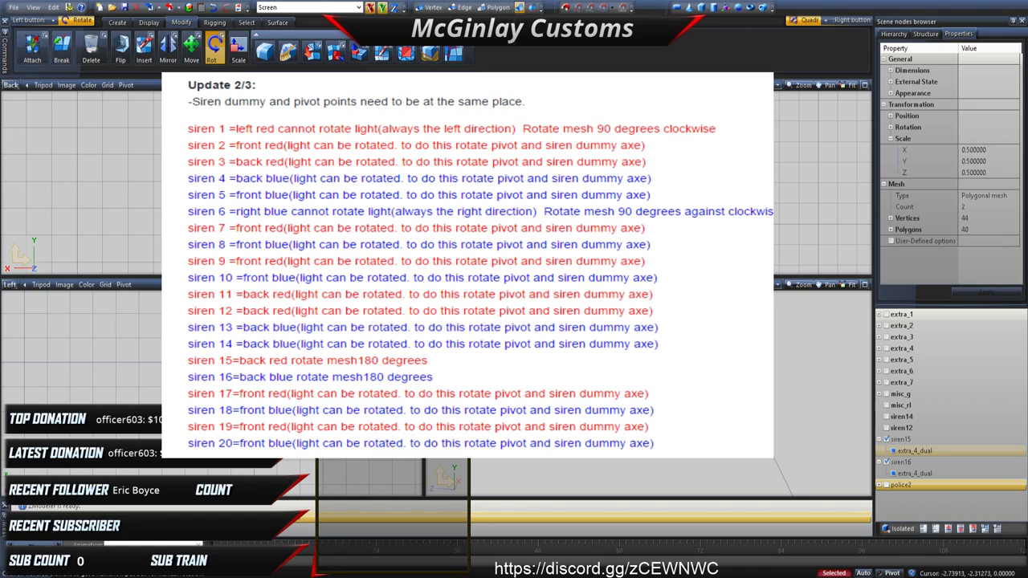
key(space)
key(Escape)
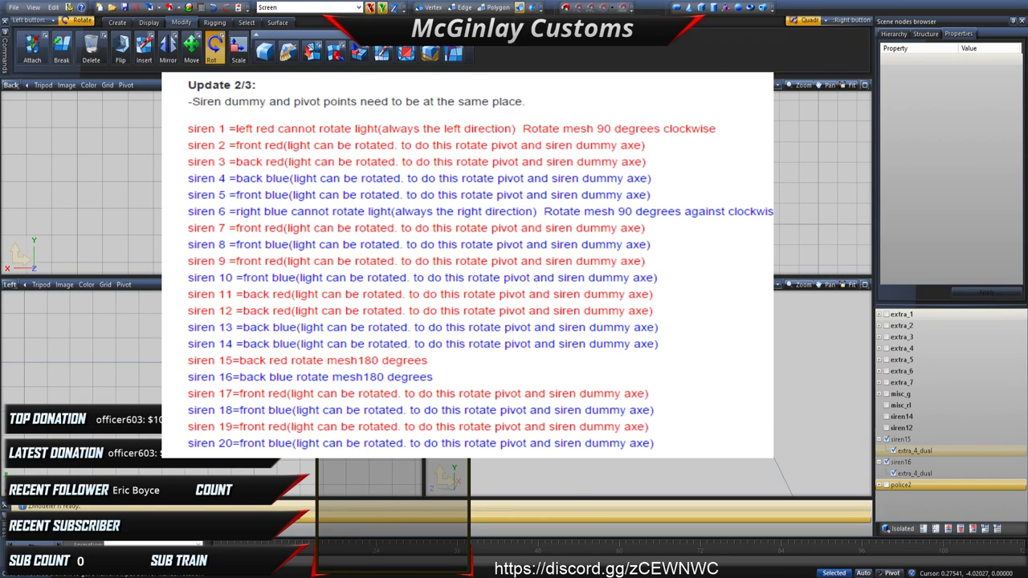
Step: Copy the selected extra_4_dual meshes to get three for siren15 and three for siren16
key(space)
click(116, 22)
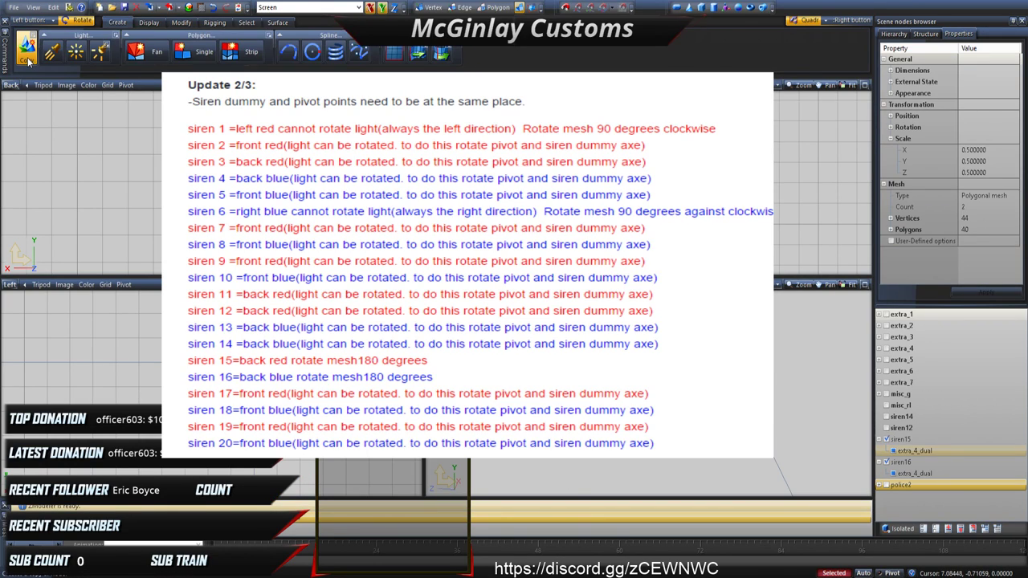
click(27, 50)
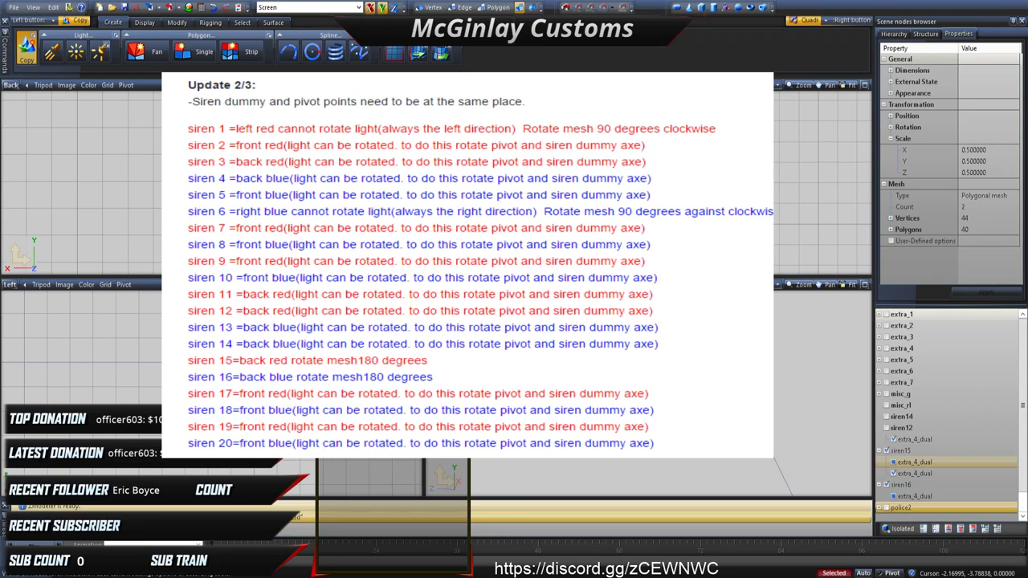
scroll(935, 402, down, 1)
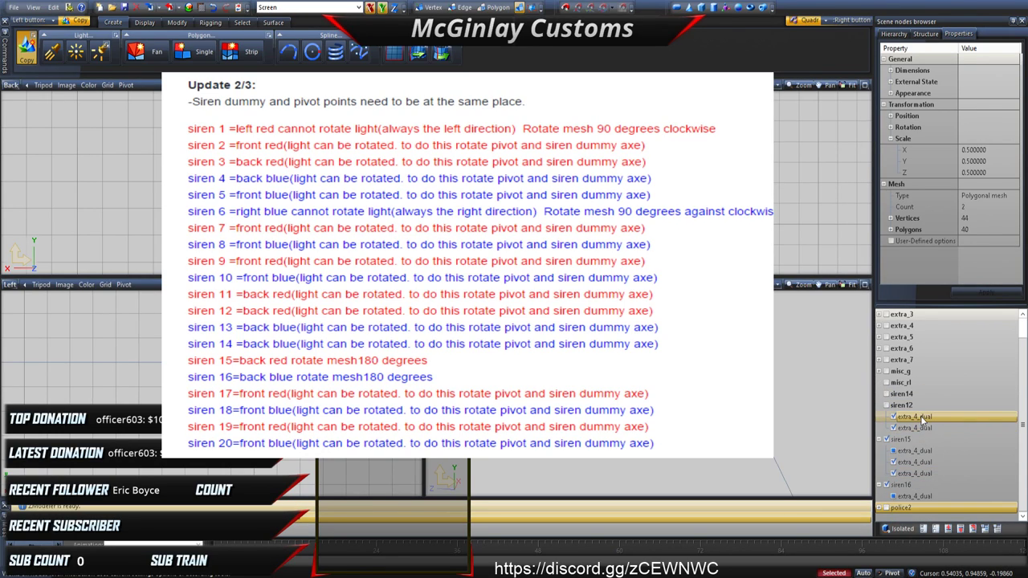
Step: Hide the siren16 dummy and all original and copied extra_4_dual meshes
click(919, 427)
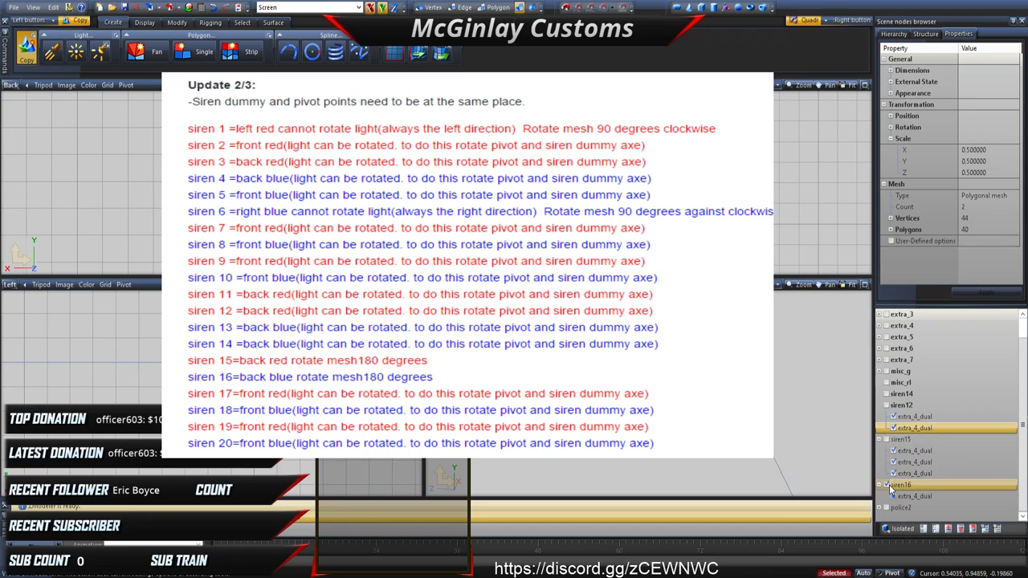
click(887, 486)
click(887, 485)
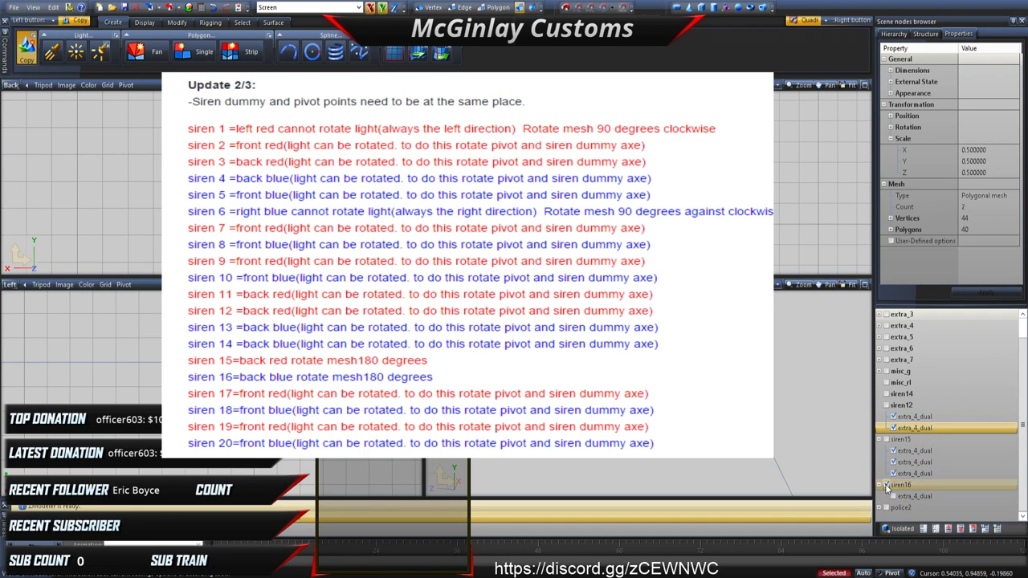
click(893, 473)
click(893, 462)
click(892, 450)
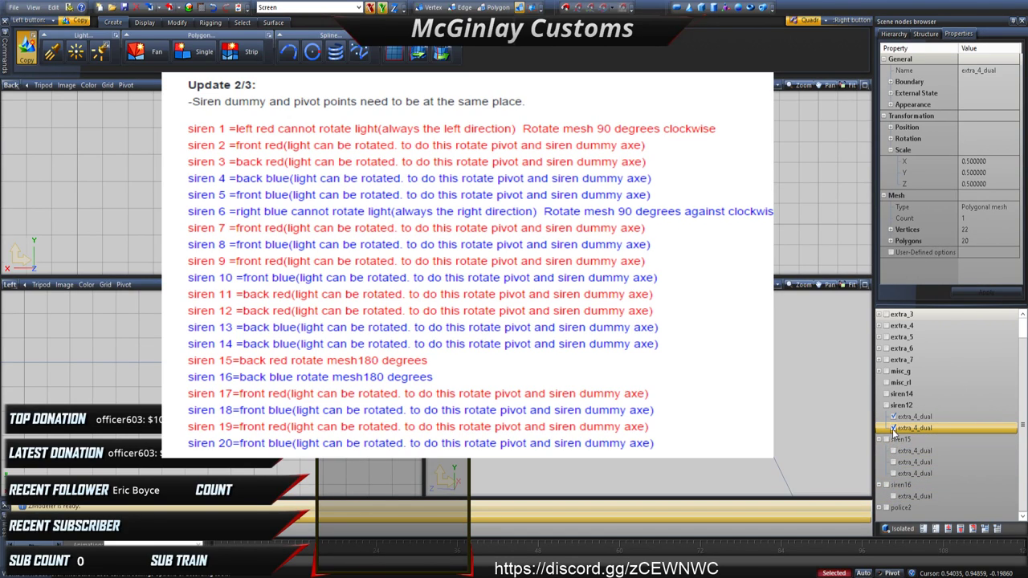
click(893, 428)
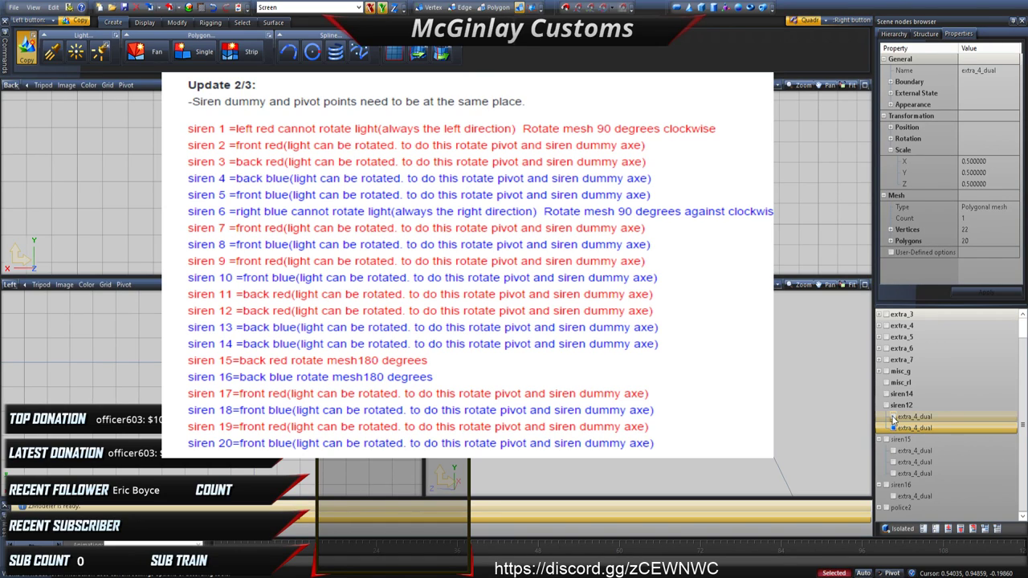
click(894, 417)
click(893, 428)
click(893, 496)
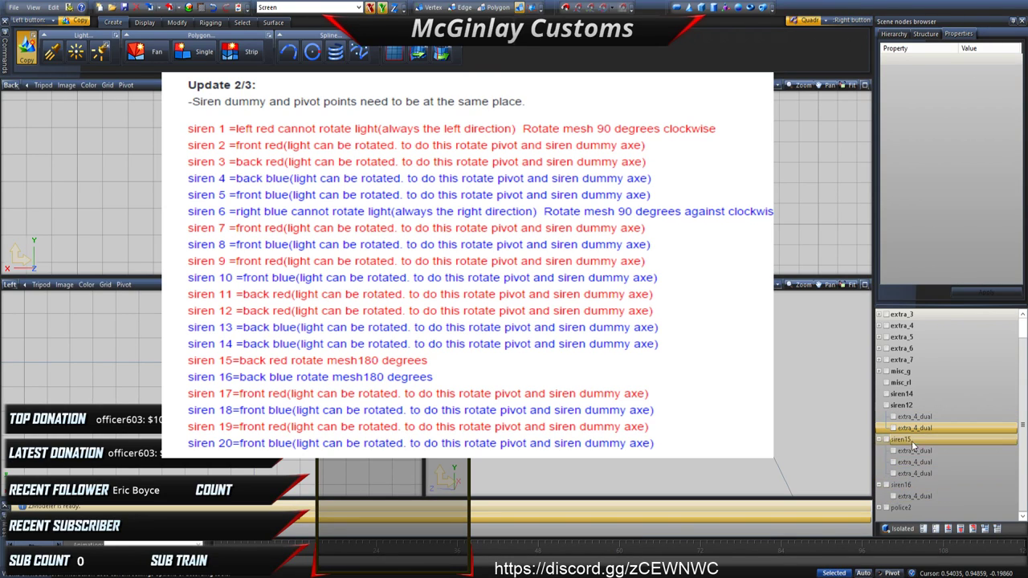
Step: Select the two extra_4_dual copies listed below siren12 and move them into siren16
ctrl+click(906, 417)
drag(907, 418, 899, 485)
click(900, 439)
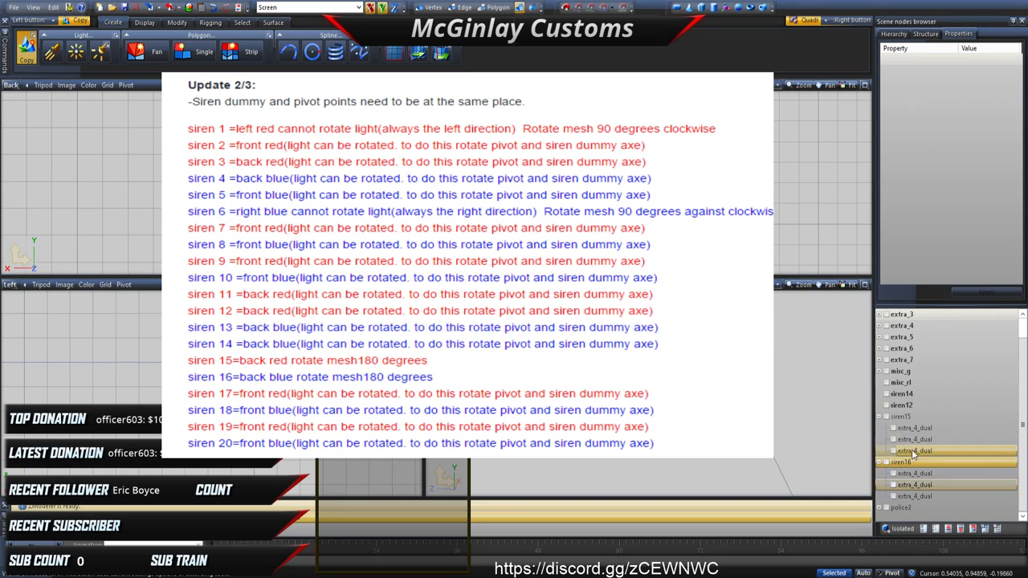
Step: Convert siren15 to a compound and assign its three extra_4_dual meshes to the L0, L1 and L2 states
click(925, 34)
click(888, 96)
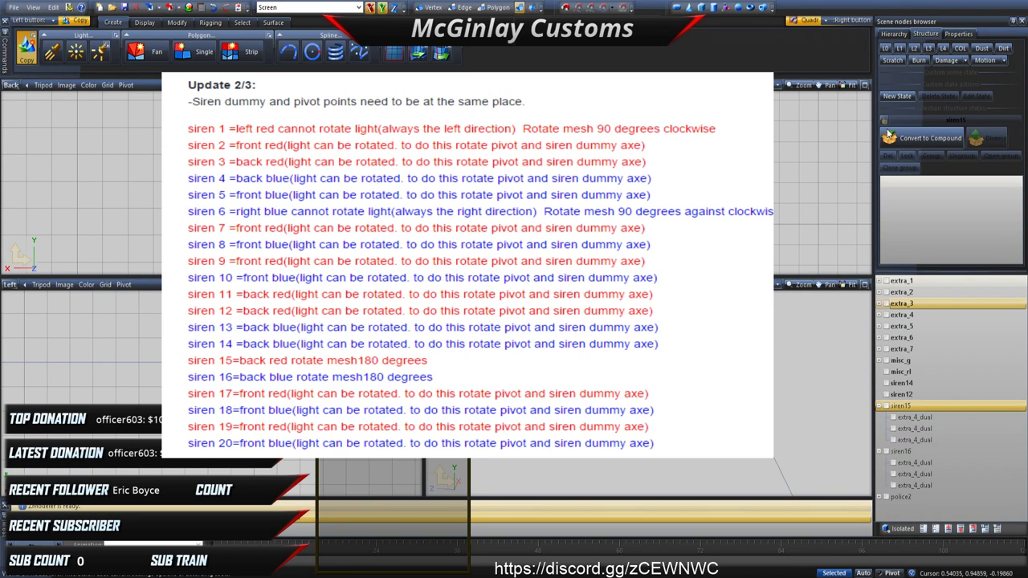
click(885, 50)
drag(924, 416, 902, 194)
click(900, 48)
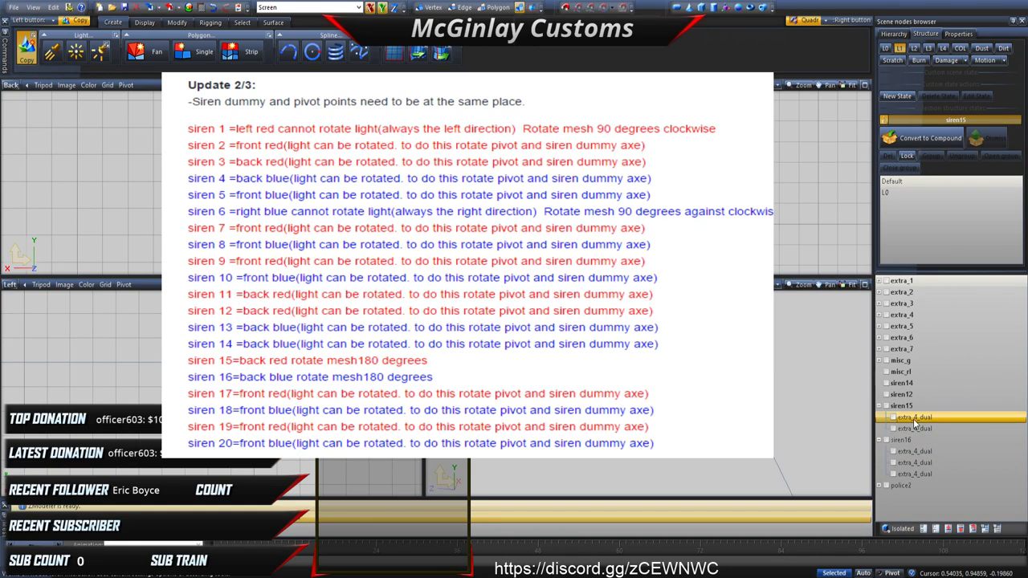
click(914, 48)
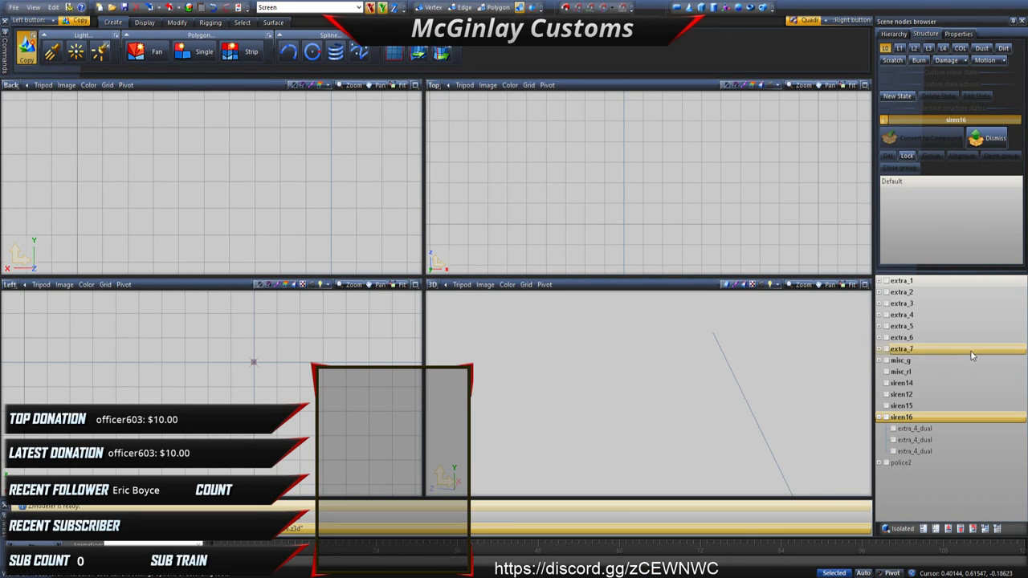
Step: Assign siren16's three extra_4_dual meshes to its L0, L1 and L2 states and close the compound
click(913, 428)
drag(910, 219, 910, 219)
click(900, 48)
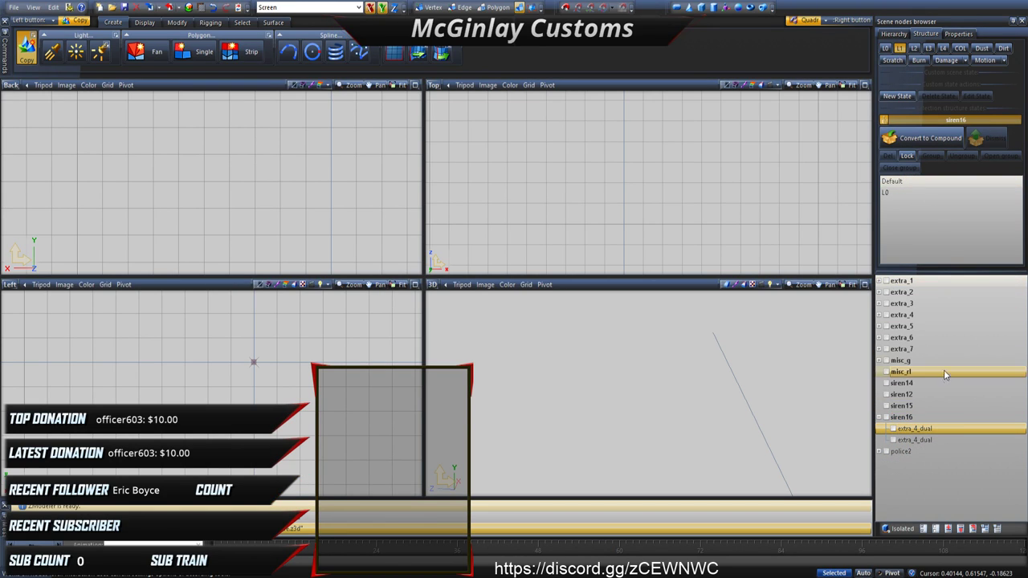
drag(918, 439, 940, 264)
click(913, 48)
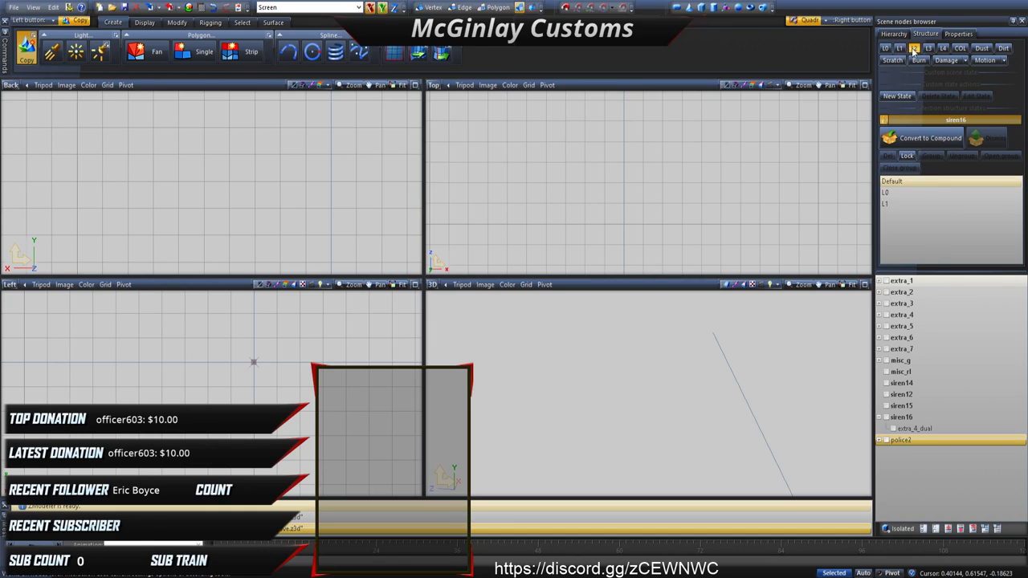
drag(916, 429, 908, 292)
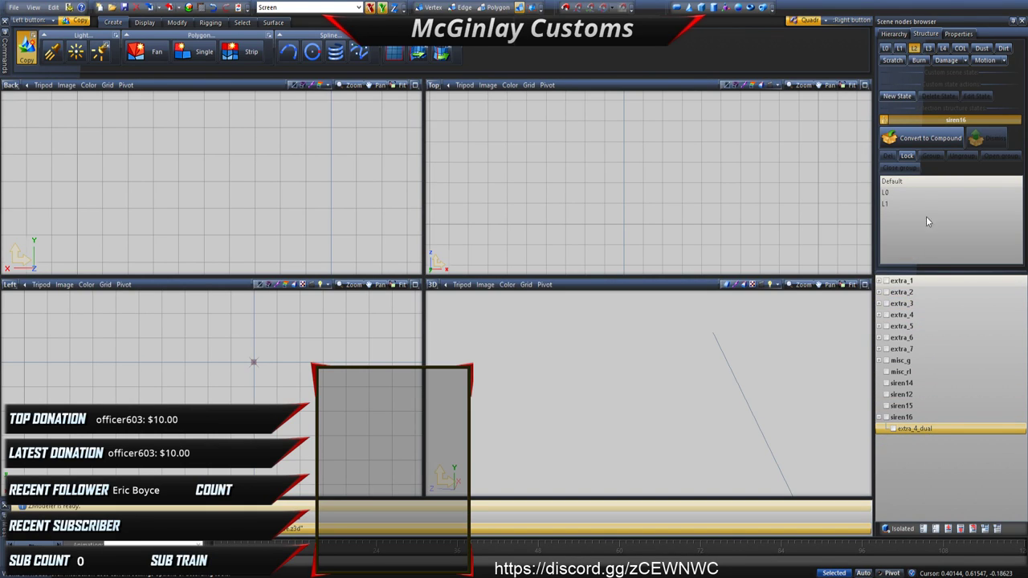
click(885, 118)
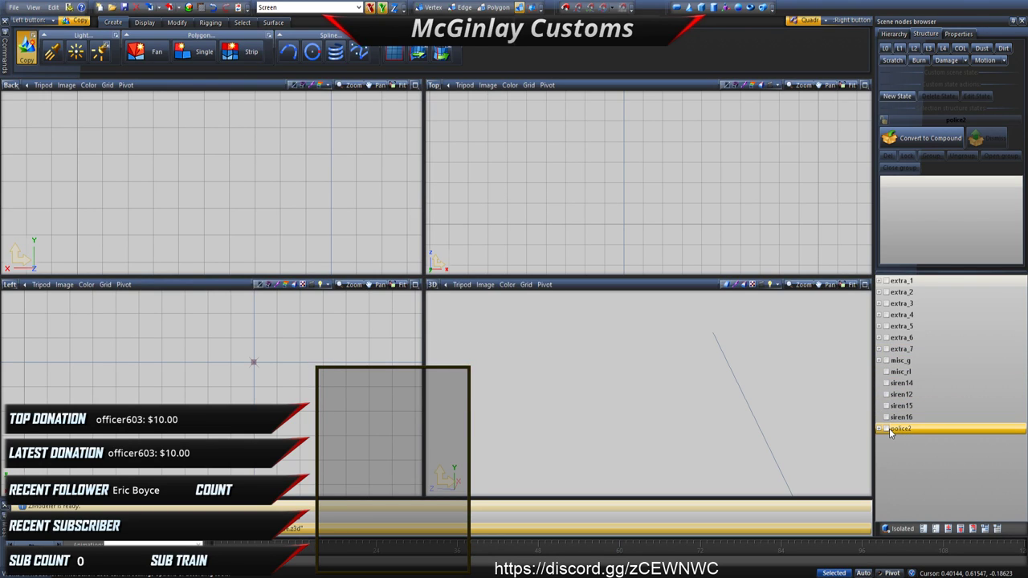
Step: Show all scene nodes, with the whole Charger in the 3D view, and save the scene
click(886, 429)
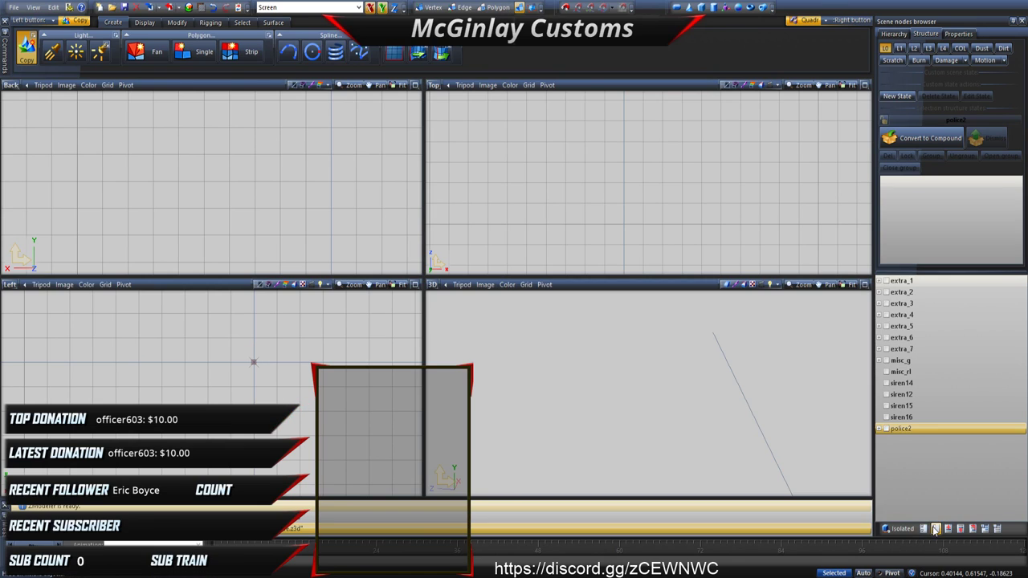
scroll(681, 381, down, 5)
middle_drag(681, 381, 643, 414)
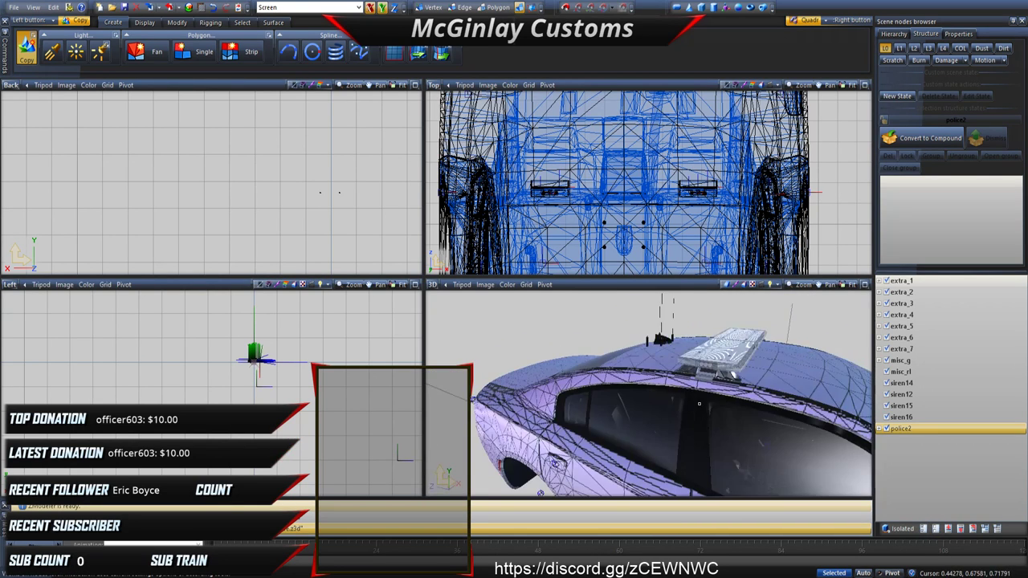
scroll(786, 418, down, 2)
middle_drag(786, 422, 686, 379)
scroll(676, 411, down, 4)
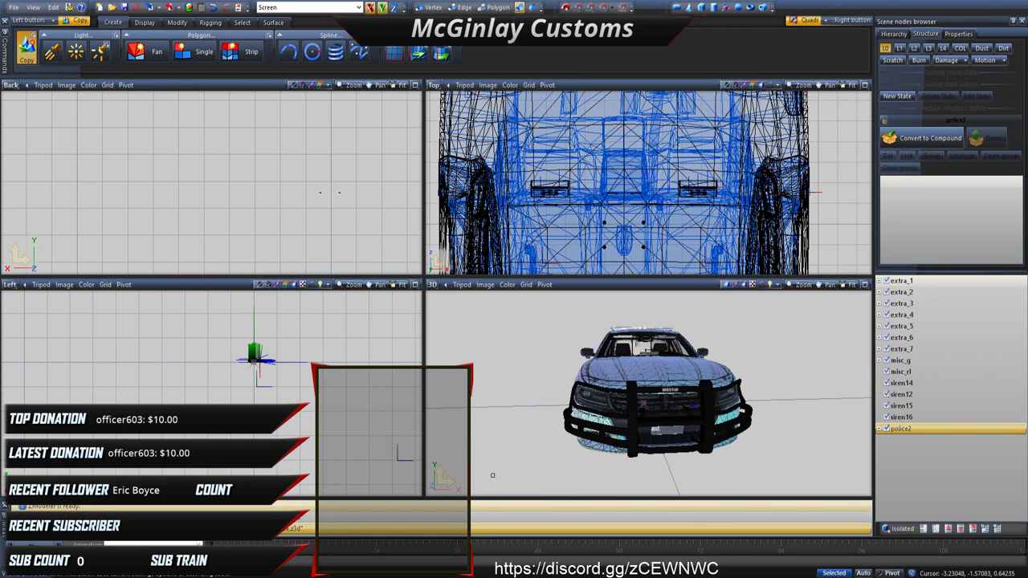
middle_drag(683, 406, 583, 448)
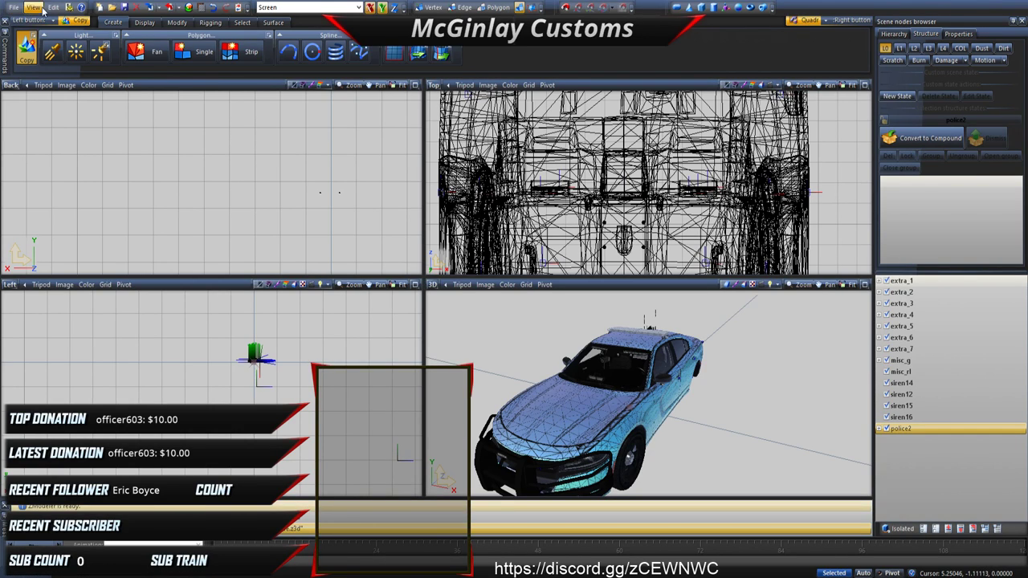
click(125, 7)
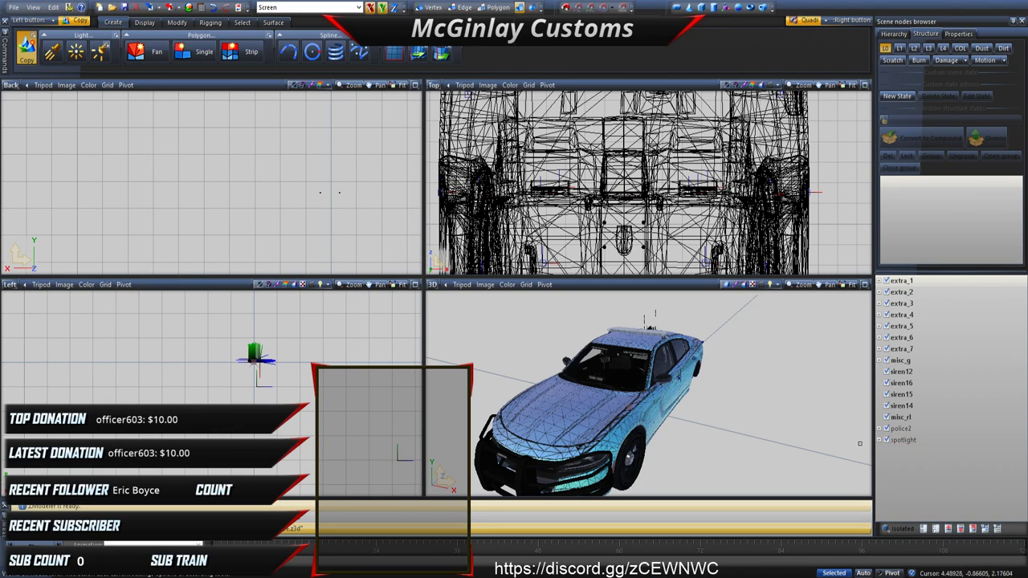
Step: Expand the spotlight node and delete its light child together with light_L0
click(880, 440)
click(886, 451)
click(909, 453)
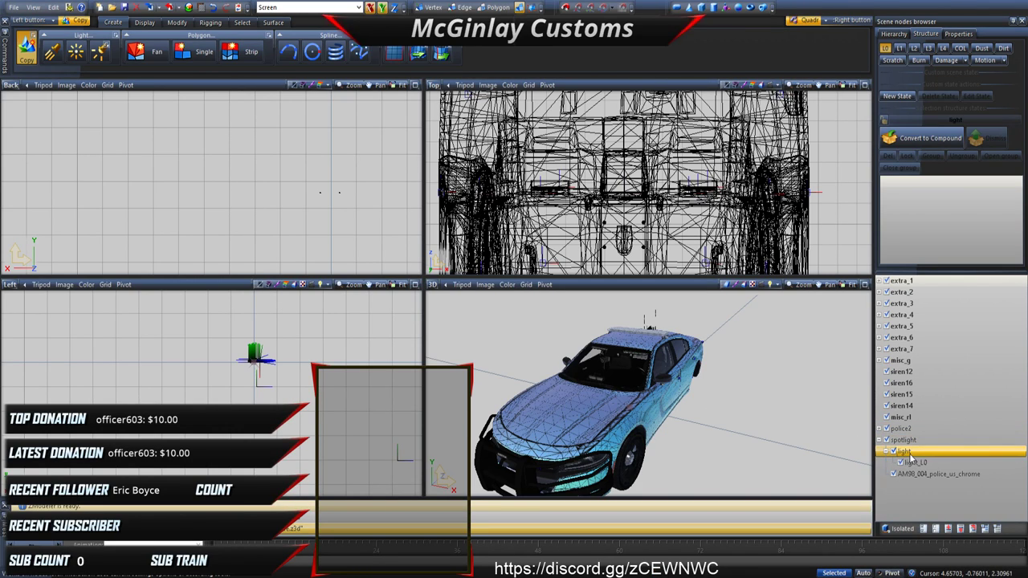
key(Delete)
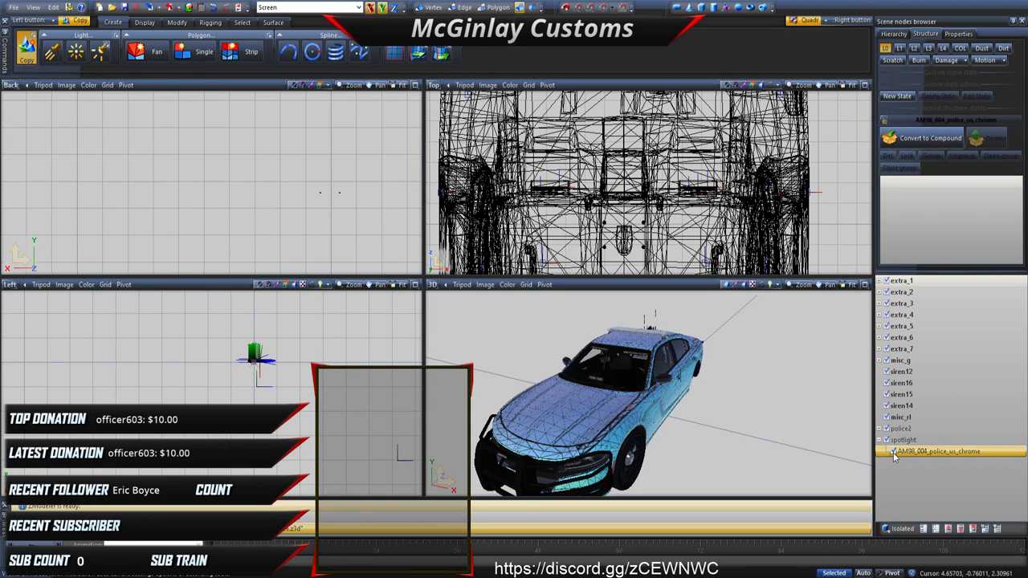
Step: Hide every node from extra_1 through police2 and select the spotlight's AM98_004_police_us_chrome mesh
click(896, 429)
shift+click(886, 282)
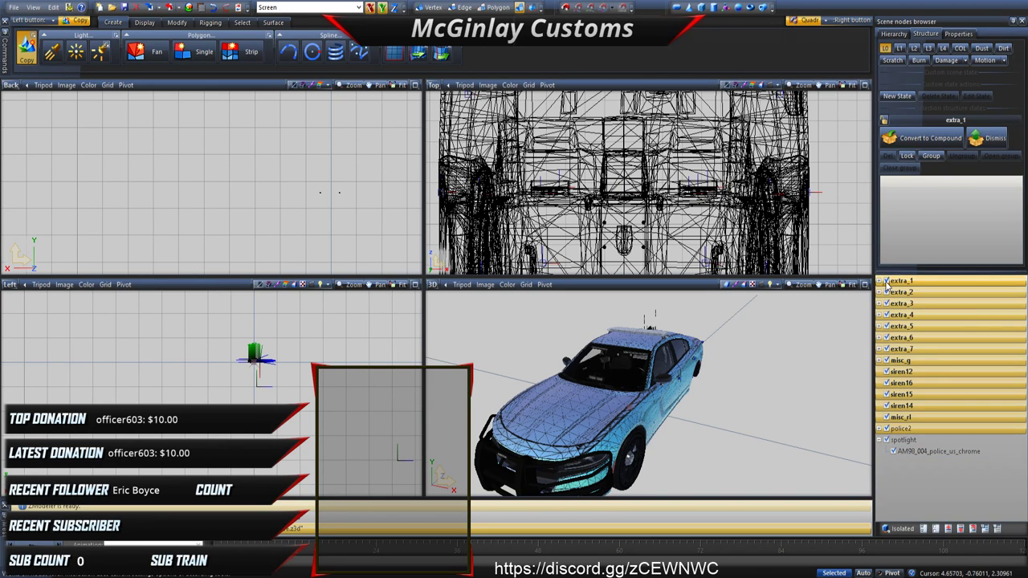
click(887, 283)
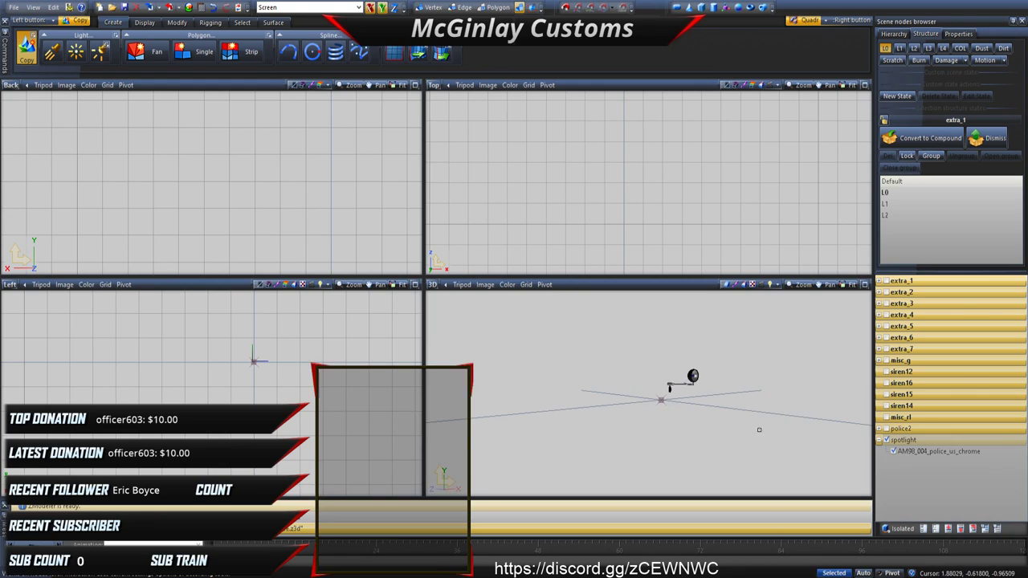
click(904, 450)
middle_drag(243, 232, 239, 233)
middle_drag(285, 371, 287, 368)
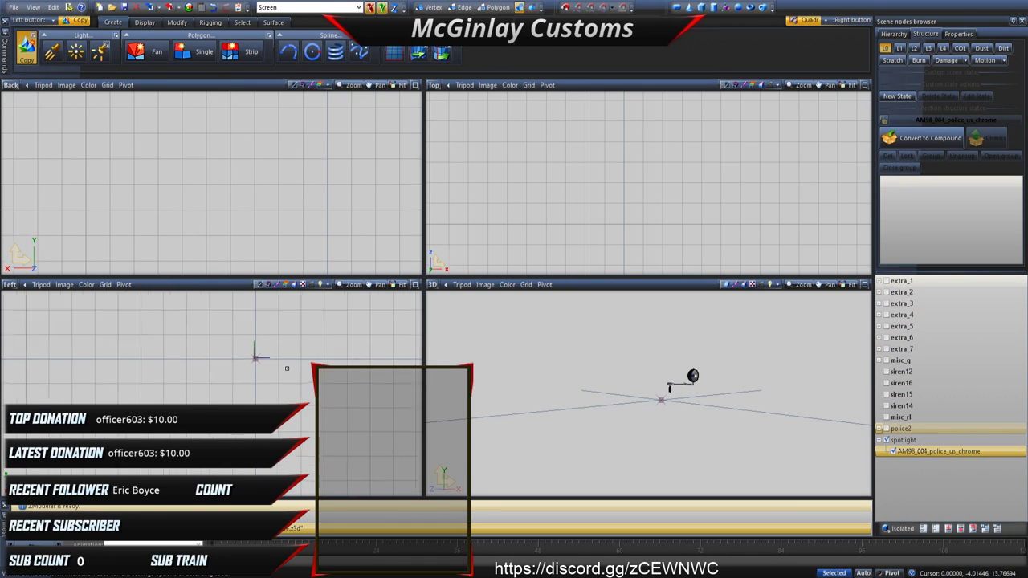
Step: Move the spotlight mesh away from the origin, show the police2 body, and lower the mesh to just above the car's driver side
scroll(287, 369, up, 5)
scroll(192, 337, up, 2)
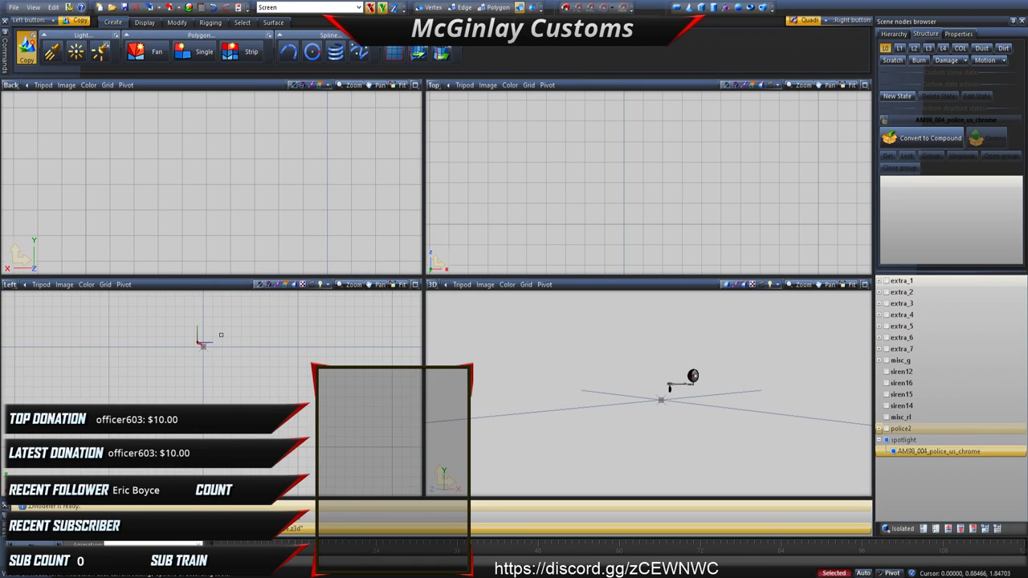
click(177, 22)
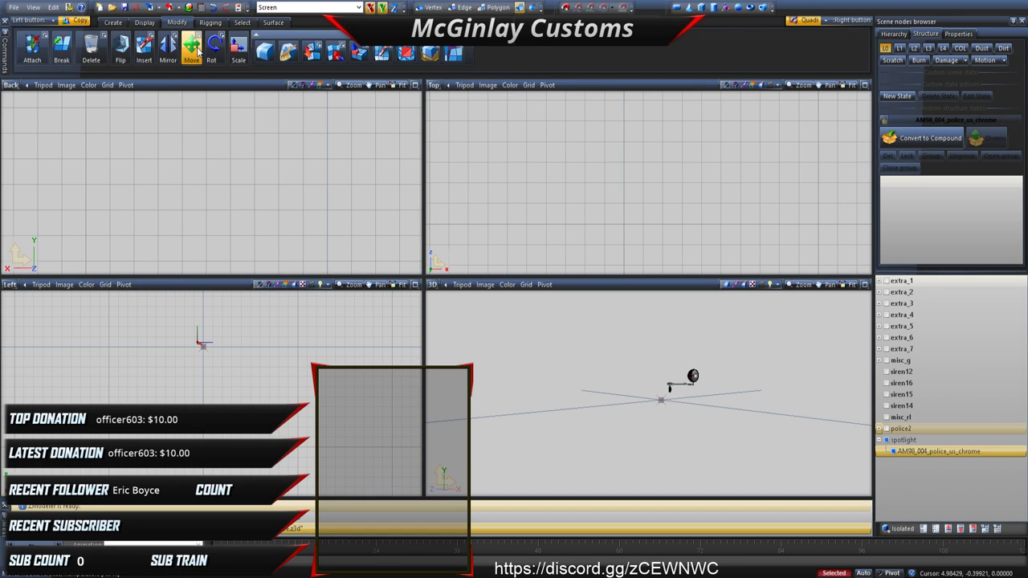
click(197, 50)
drag(237, 351, 265, 298)
scroll(242, 346, down, 1)
scroll(674, 381, down, 2)
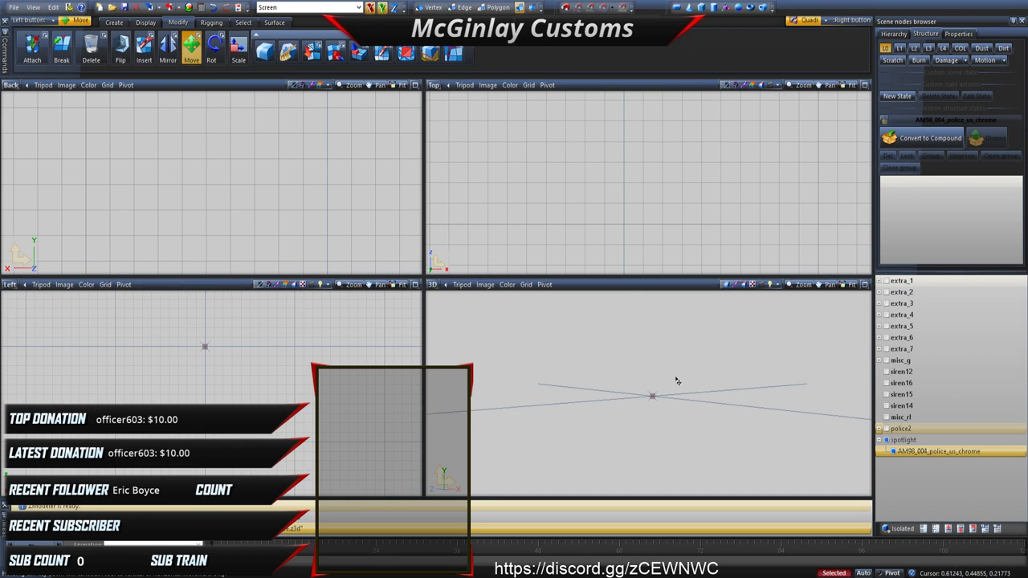
click(886, 428)
middle_drag(310, 128, 296, 260)
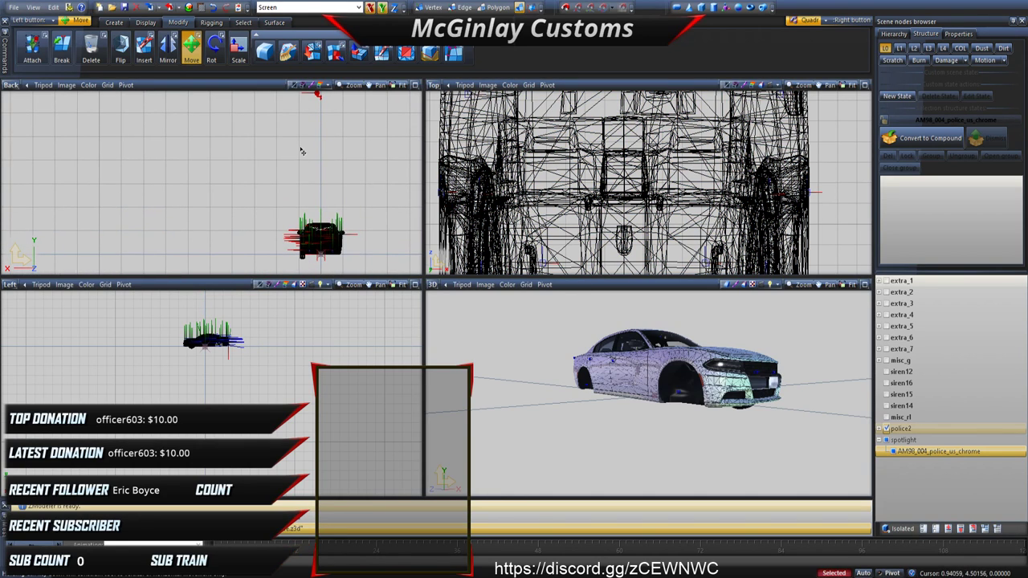
drag(300, 151, 294, 264)
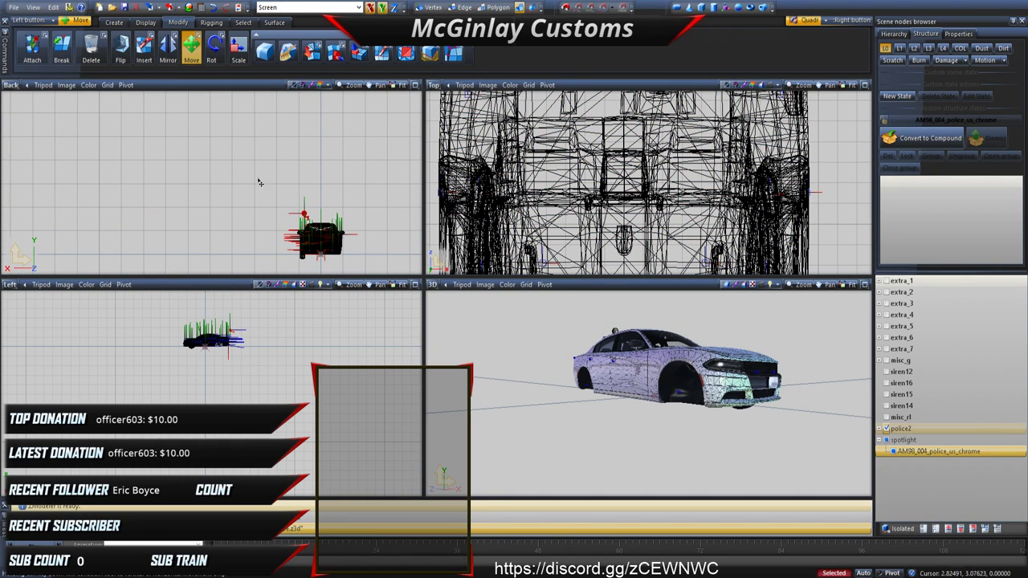
Step: Move the spotlight forward along the car to the base of the windshield
scroll(161, 341, up, 5)
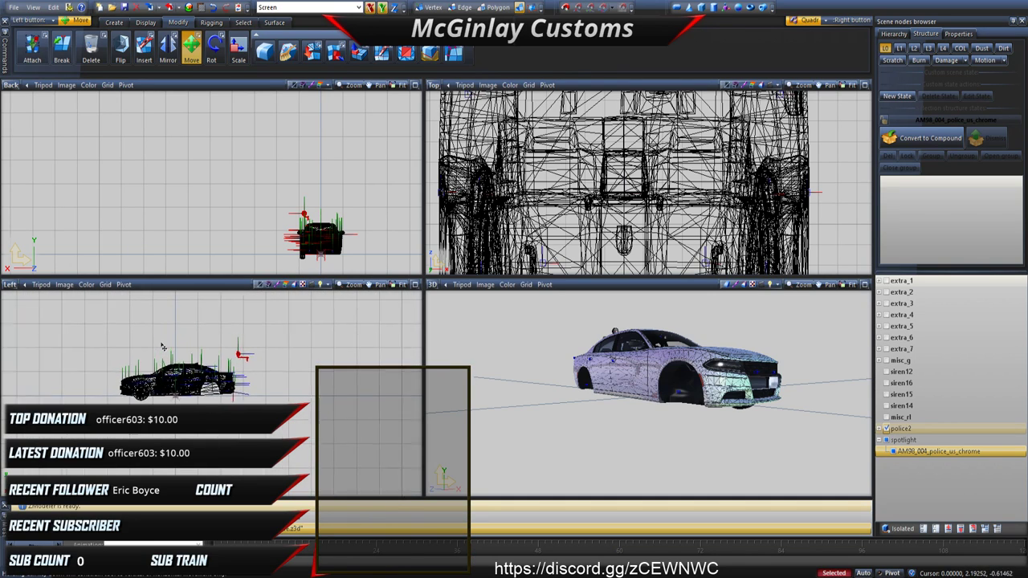
scroll(161, 340, up, 3)
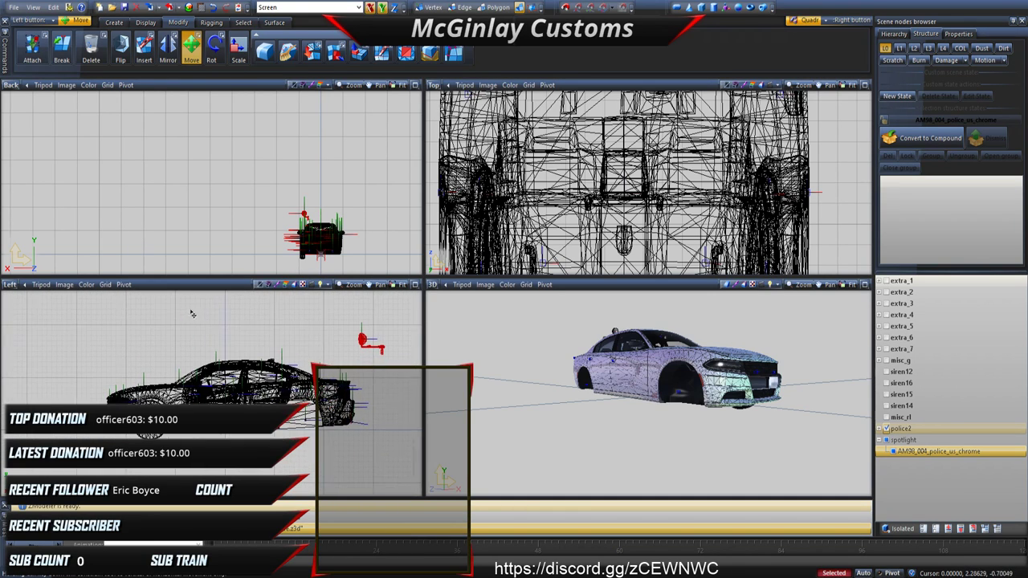
drag(321, 356, 147, 382)
click(431, 286)
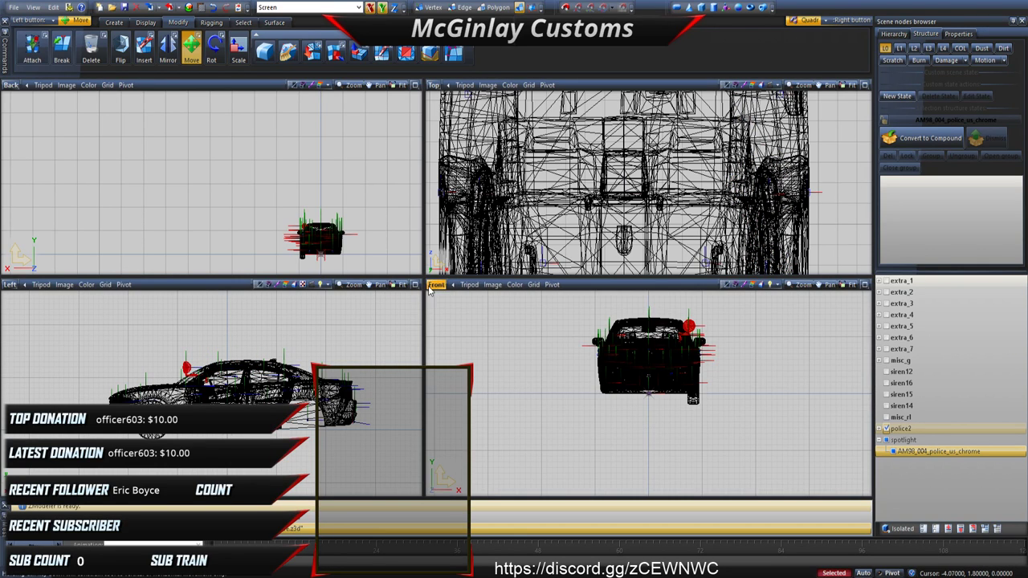
click(435, 285)
mouse_move(495, 361)
middle_down()
mouse_move(548, 399)
mouse_move(640, 395)
middle_up()
Step: Change the Back view to Front and scale the spotlight mesh down evenly on all axes to suit the car
scroll(640, 395, up, 1)
scroll(200, 361, up, 4)
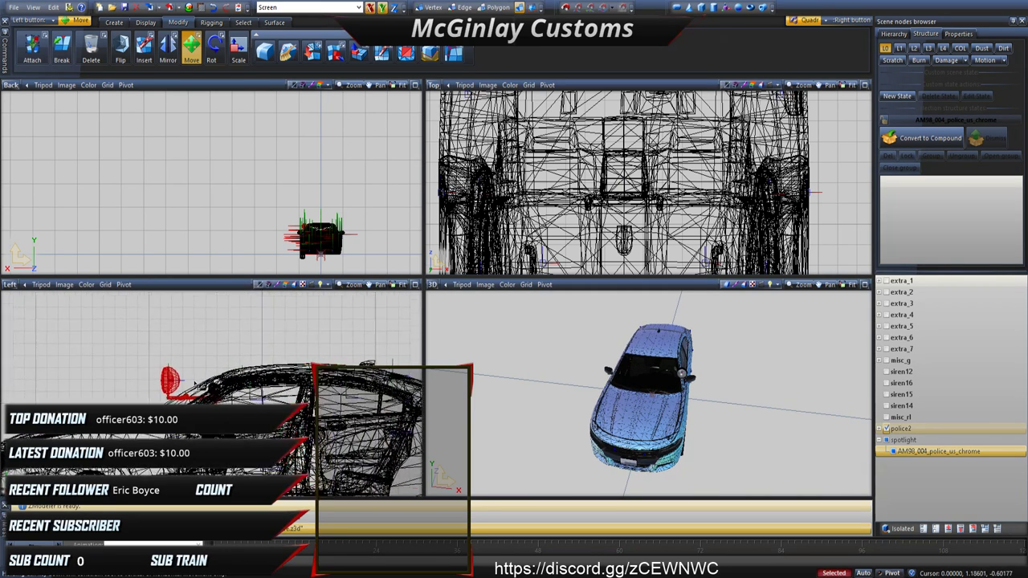
scroll(341, 199, up, 6)
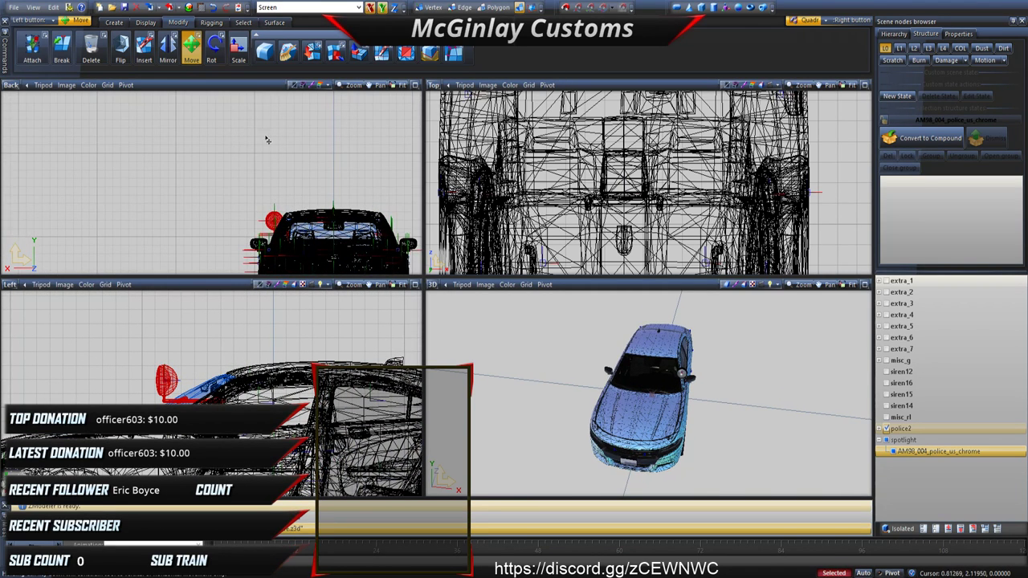
click(240, 50)
click(11, 84)
click(18, 129)
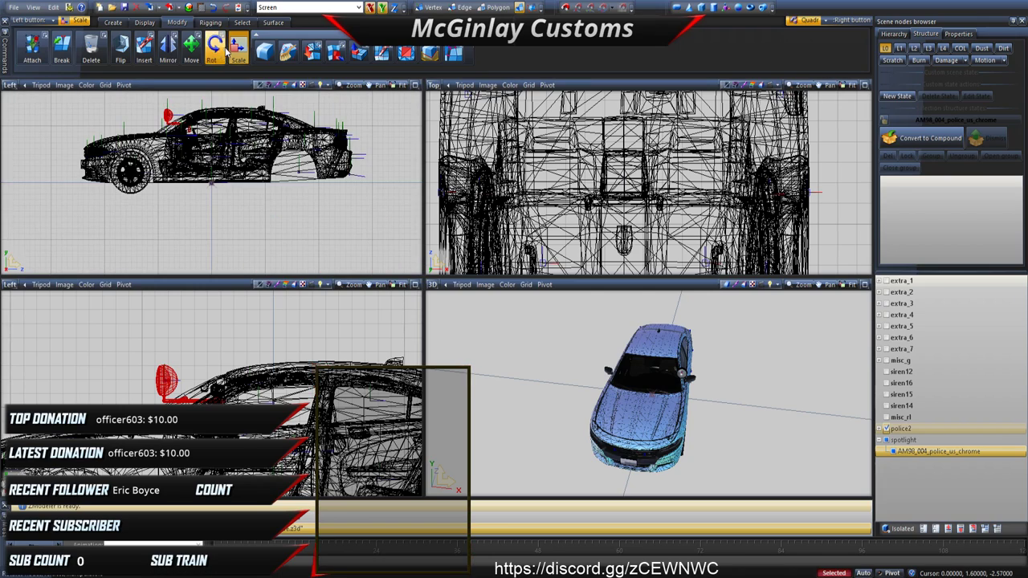
click(23, 120)
drag(298, 129, 271, 186)
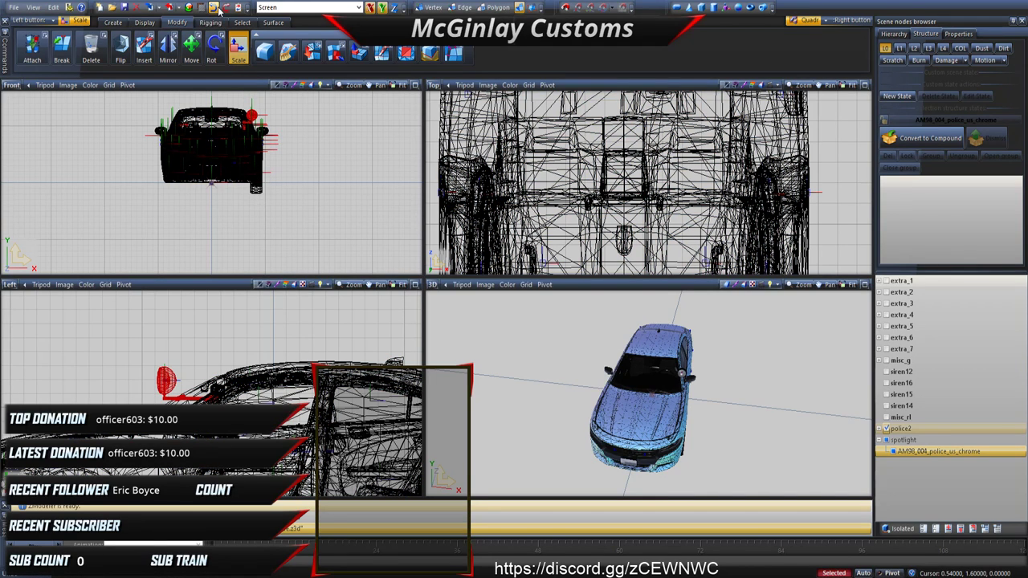
click(213, 8)
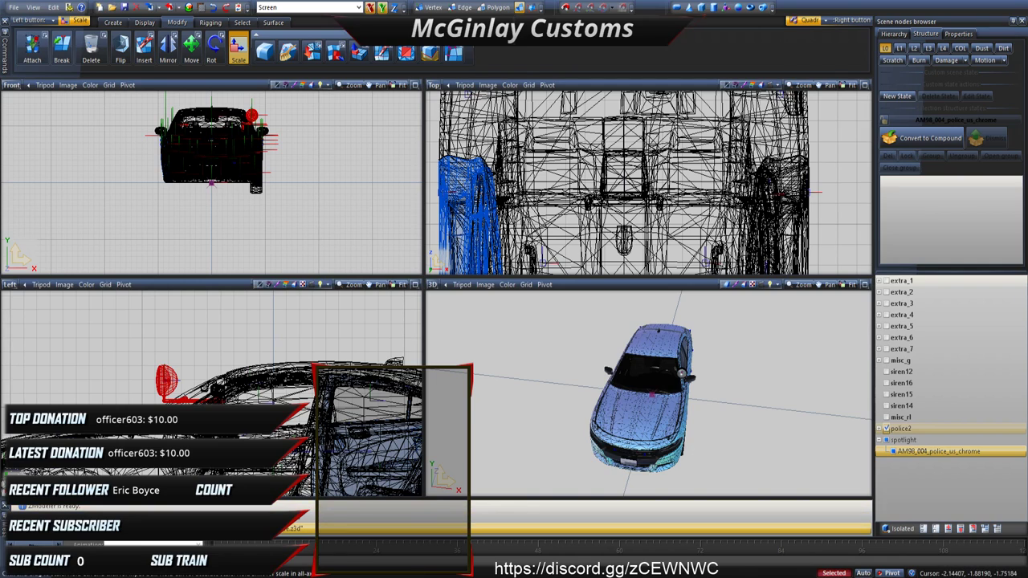
scroll(301, 163, up, 5)
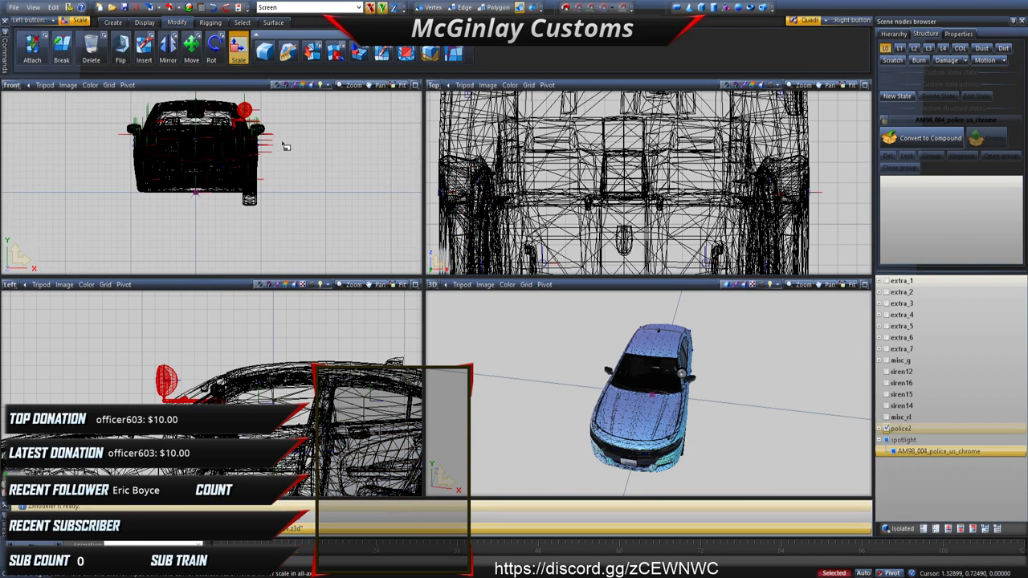
drag(298, 162, 278, 313)
Step: Move the spotlight along the Z and X axes so it sits against the driver-side A-pillar, just above the door mirror
click(191, 47)
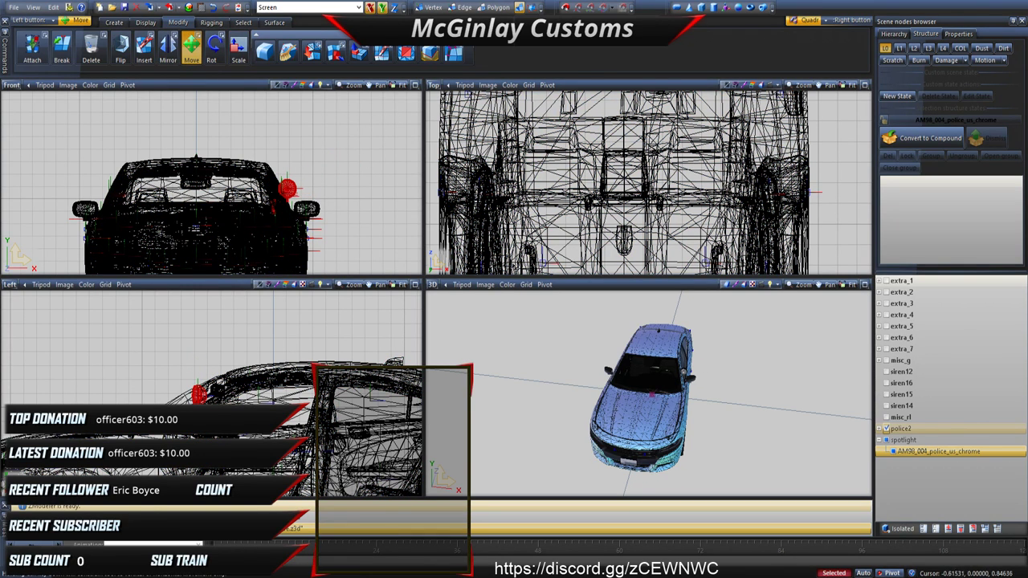
scroll(713, 400, up, 4)
scroll(713, 400, up, 6)
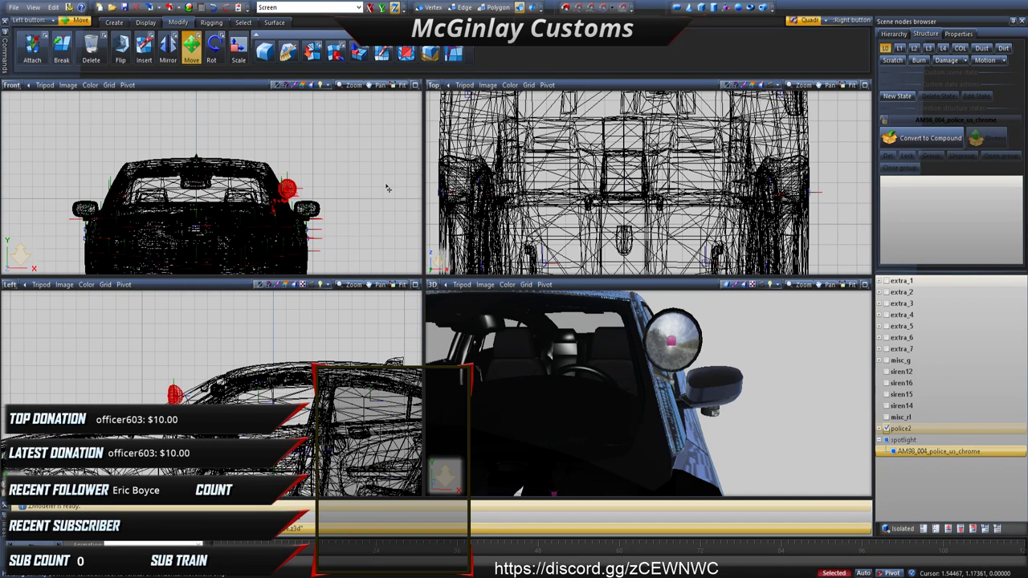
scroll(623, 347, down, 5)
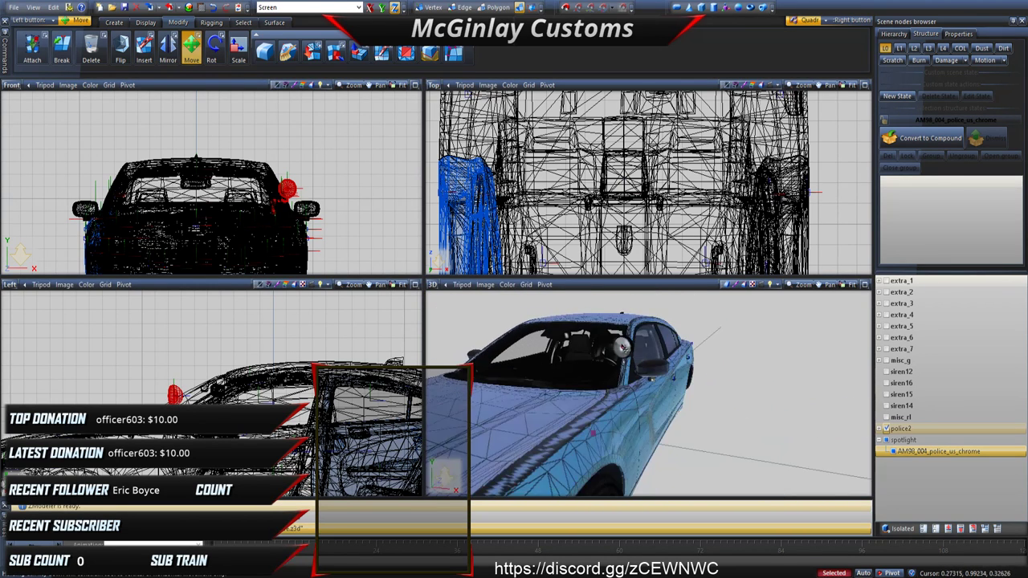
middle_drag(623, 347, 567, 304)
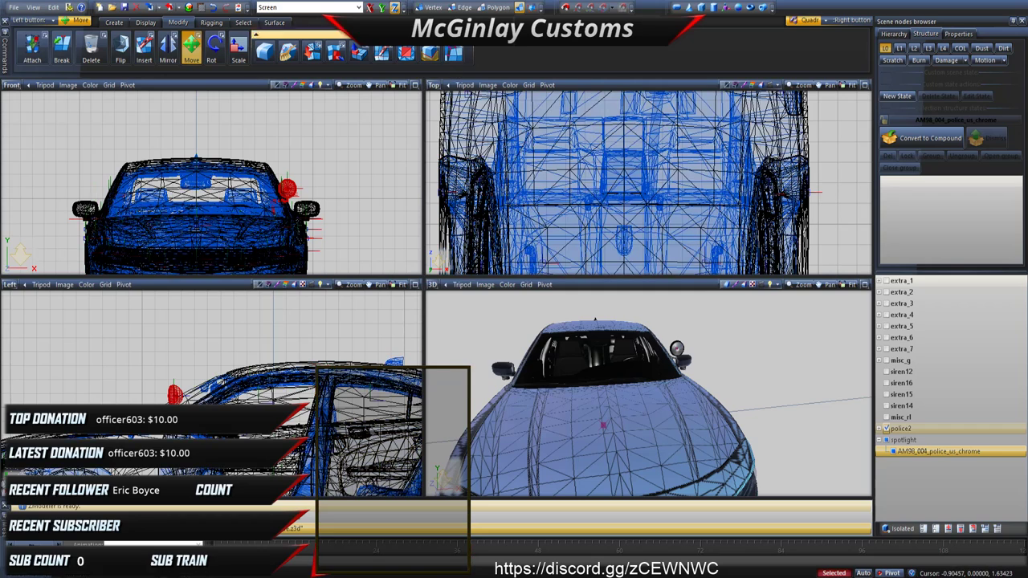
scroll(293, 191, up, 3)
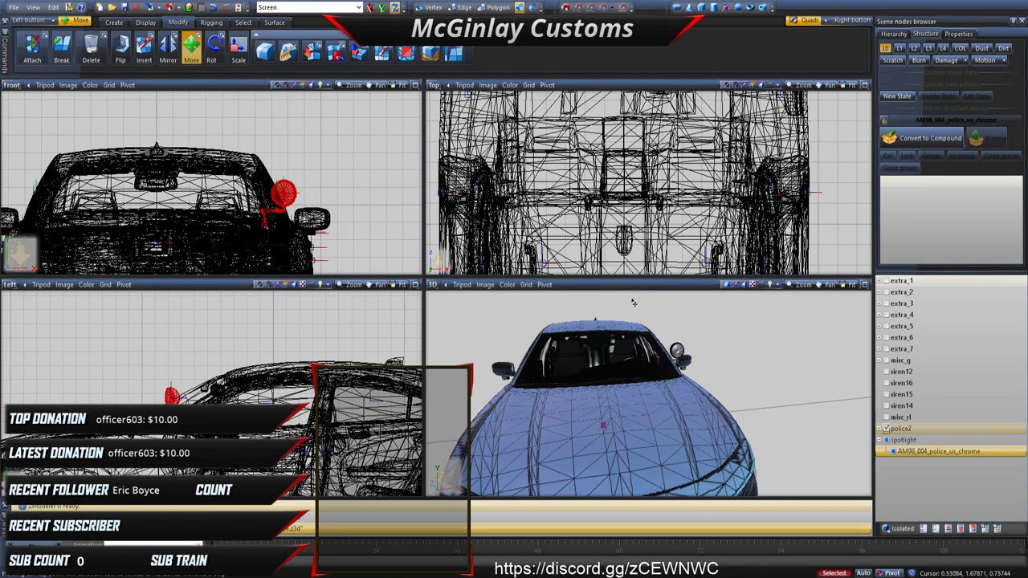
scroll(634, 313, up, 10)
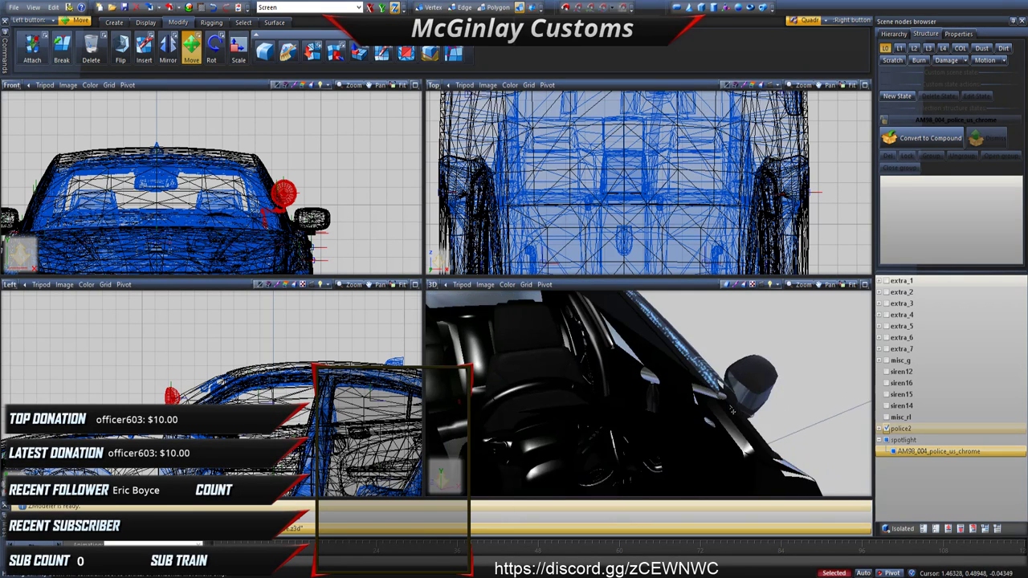
middle_drag(732, 410, 687, 466)
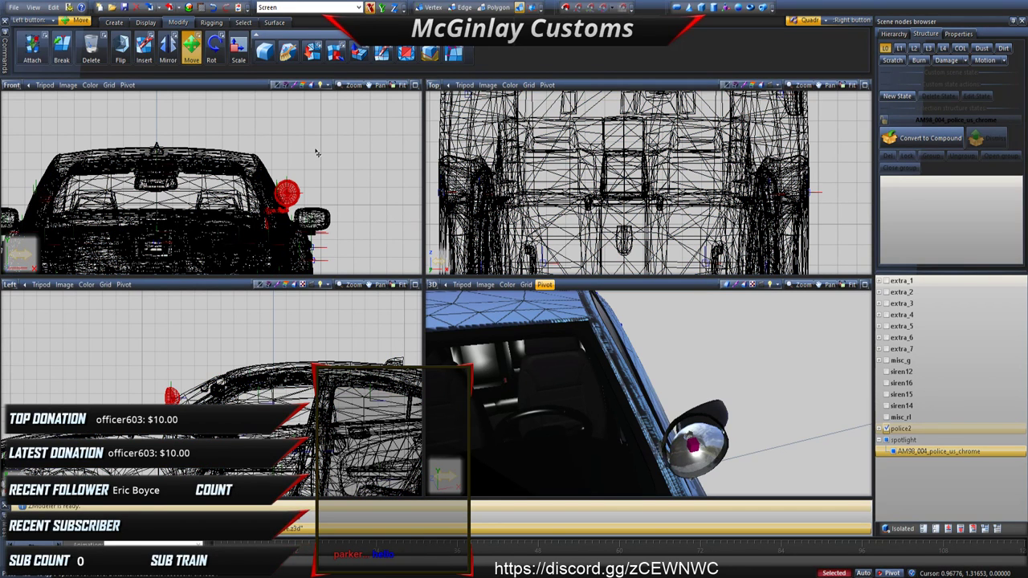
middle_drag(572, 404, 430, 245)
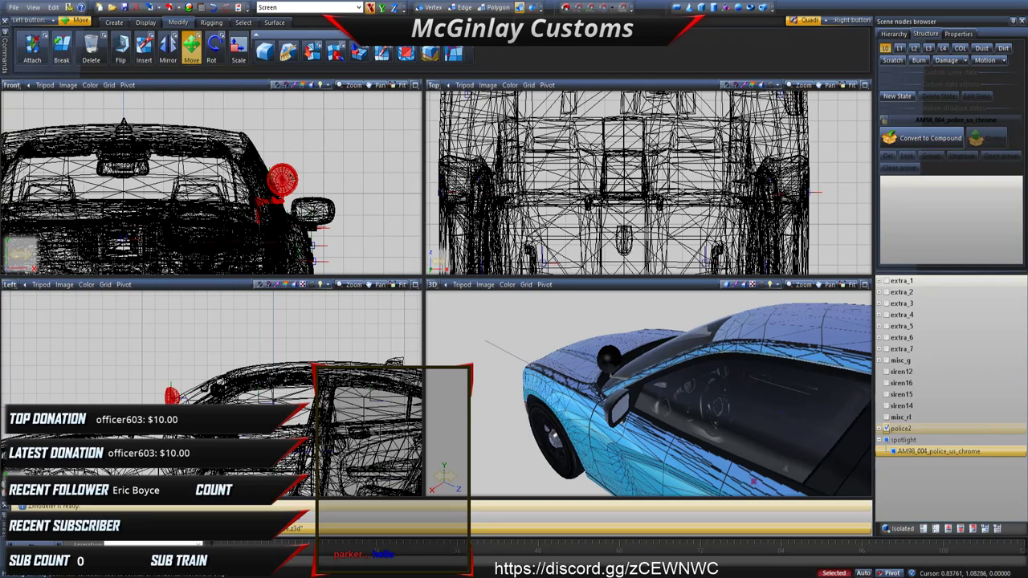
Step: Try to select the vertices of the spotlight's mounting bracket and shift them toward the car's interior
click(430, 7)
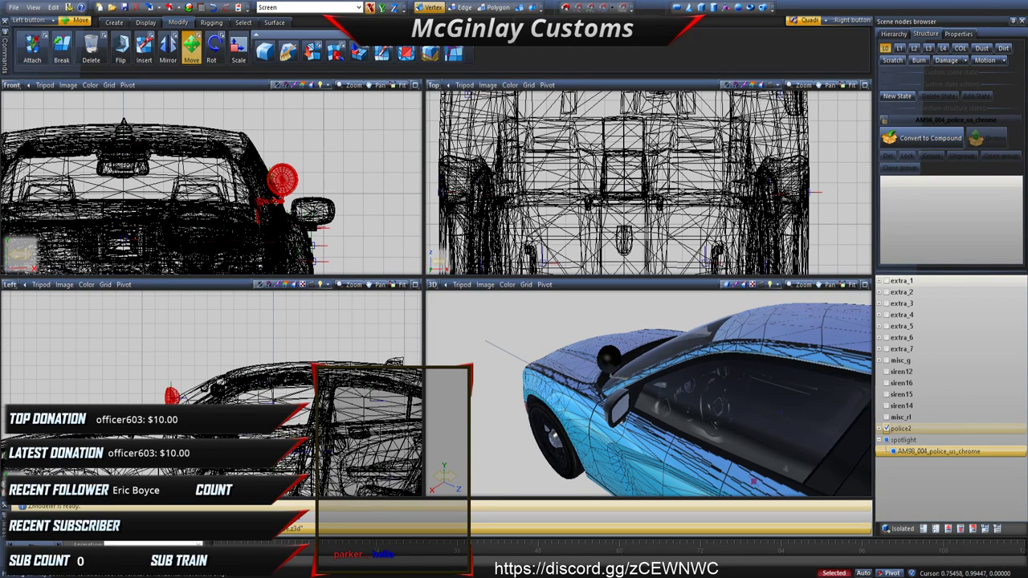
key(Tab)
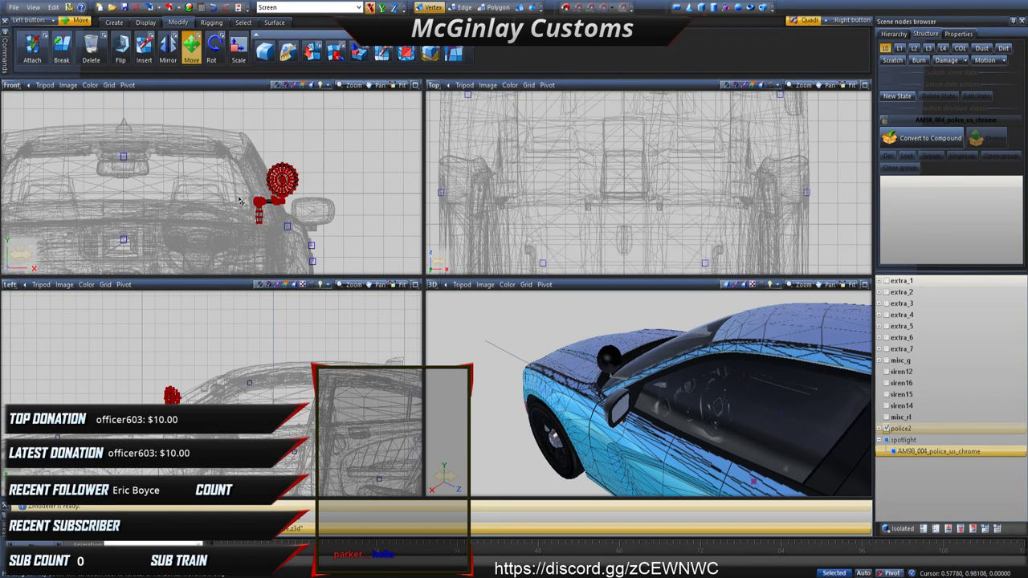
drag(244, 192, 260, 232)
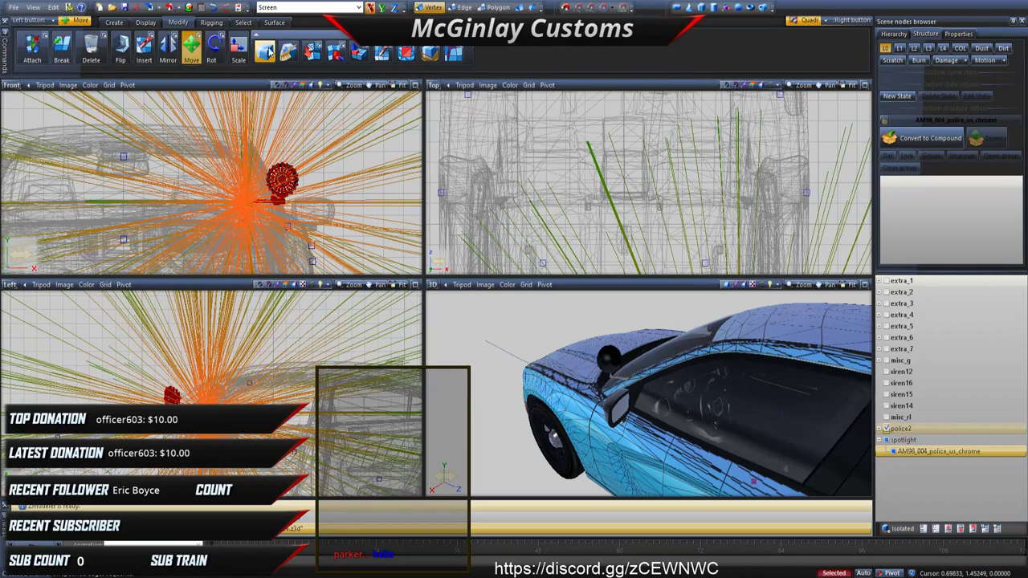
click(212, 8)
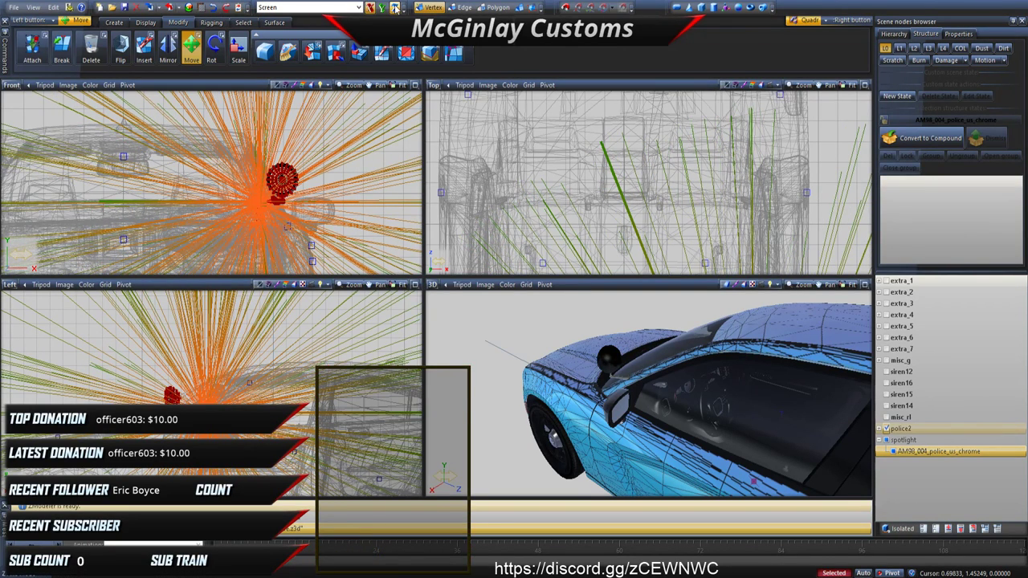
middle_drag(522, 329, 571, 325)
scroll(671, 322, up, 5)
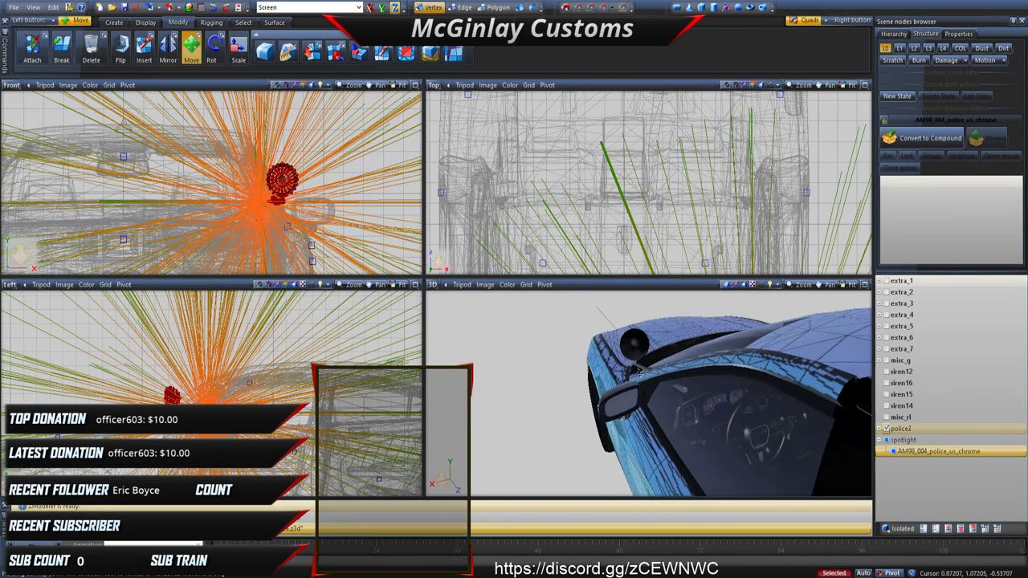
scroll(670, 319, up, 2)
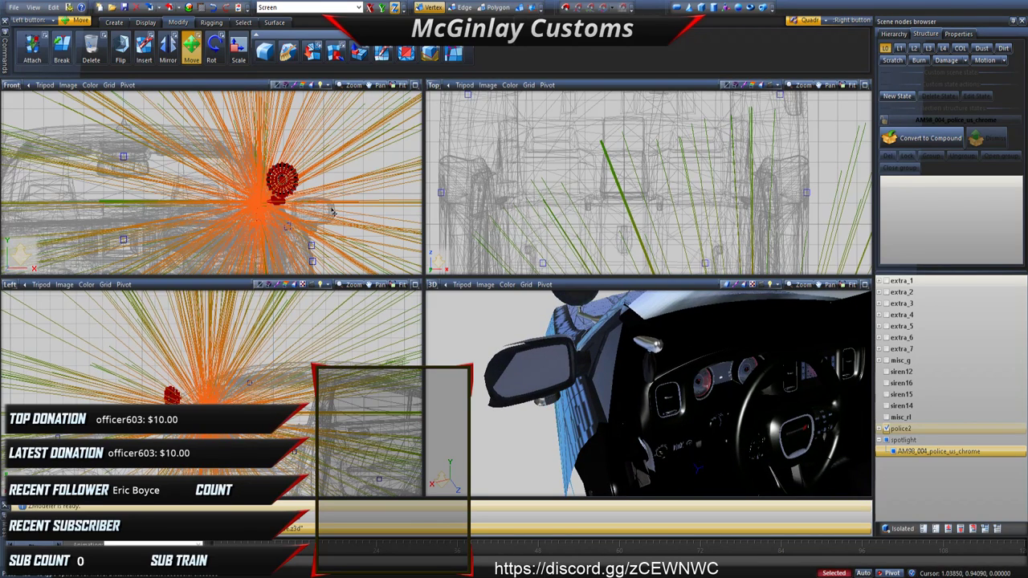
middle_drag(522, 353, 642, 349)
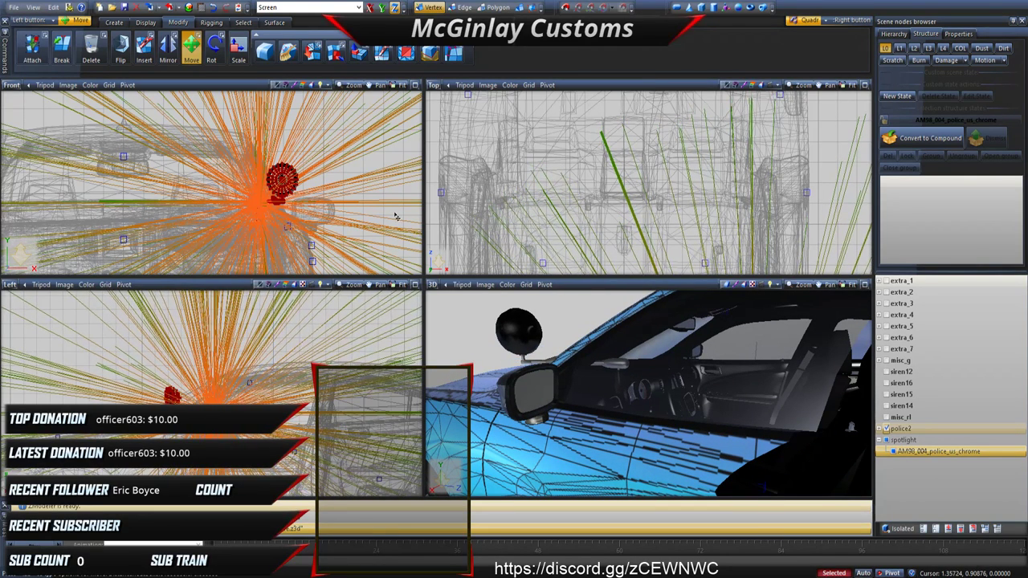
right_drag(287, 251, 312, 241)
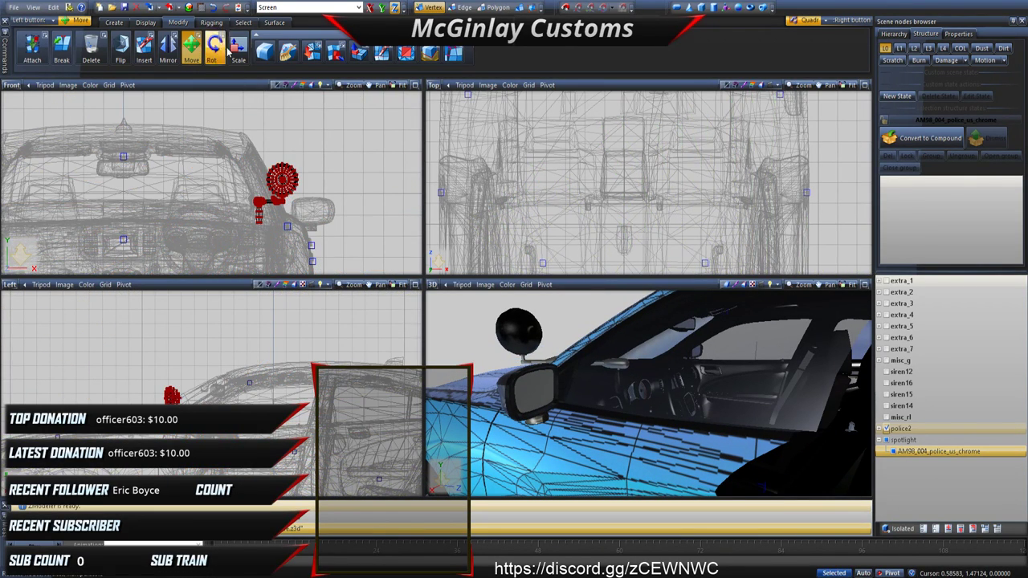
Step: Hide the police2 body and select the polygons of the spotlight's round lamp head in polygon mode
key(1)
scroll(302, 175, down, 1)
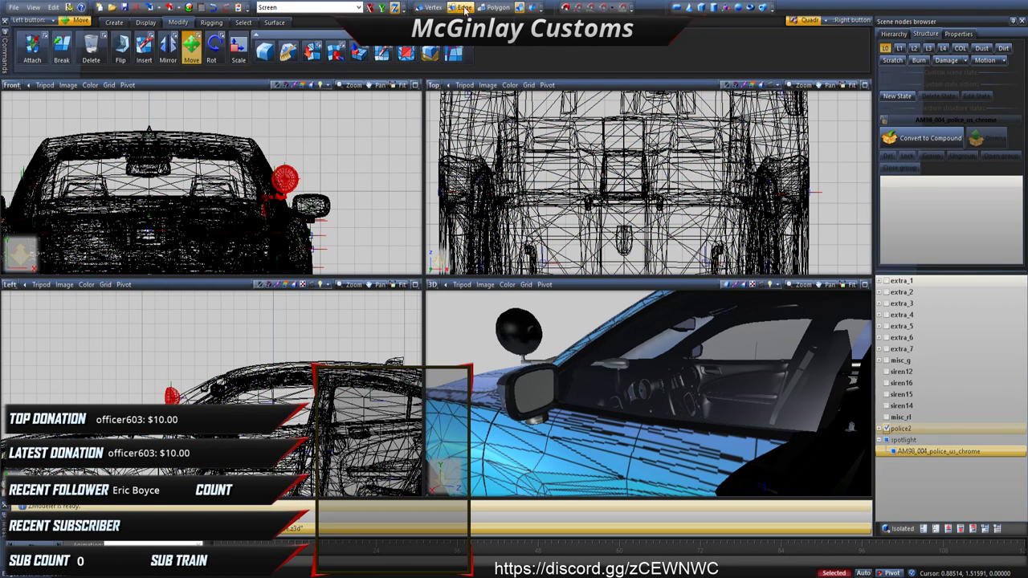
click(497, 8)
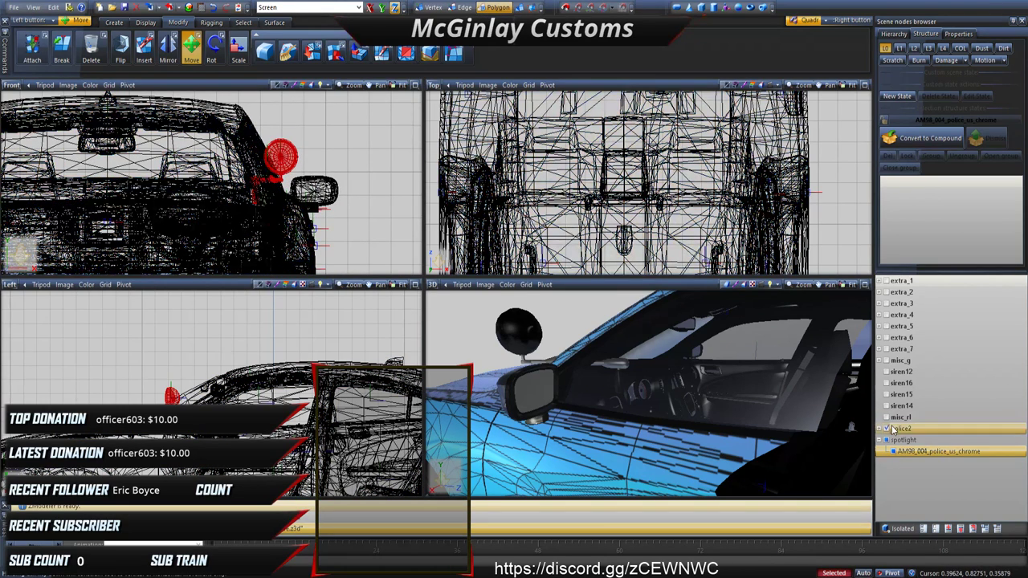
click(886, 428)
scroll(281, 166, up, 2)
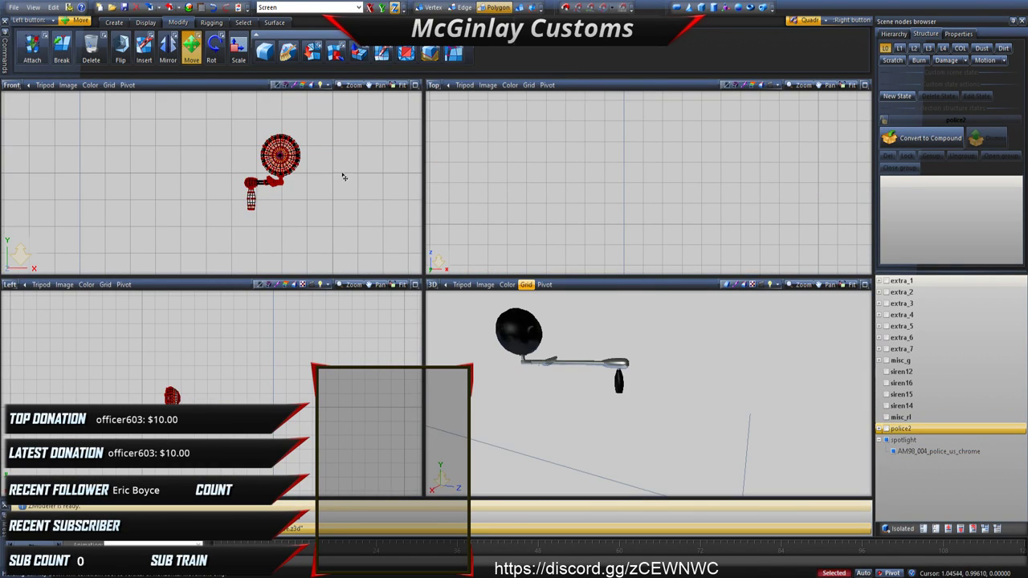
scroll(274, 148, up, 3)
drag(223, 110, 353, 211)
Step: Check the selection where the lamp head meets its mount, then detach the selected polygons as a separate mesh
scroll(275, 188, up, 5)
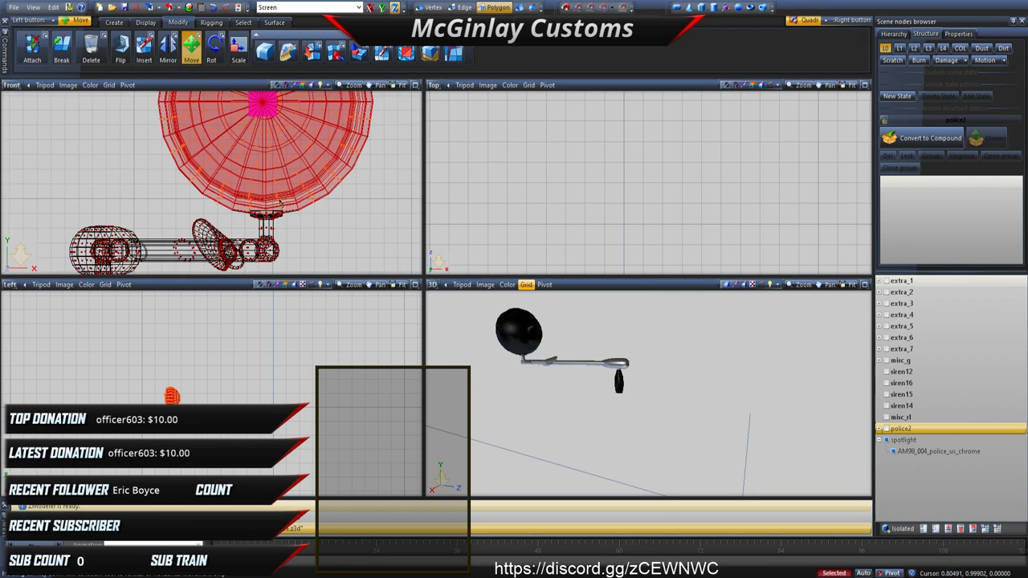
scroll(241, 213, up, 6)
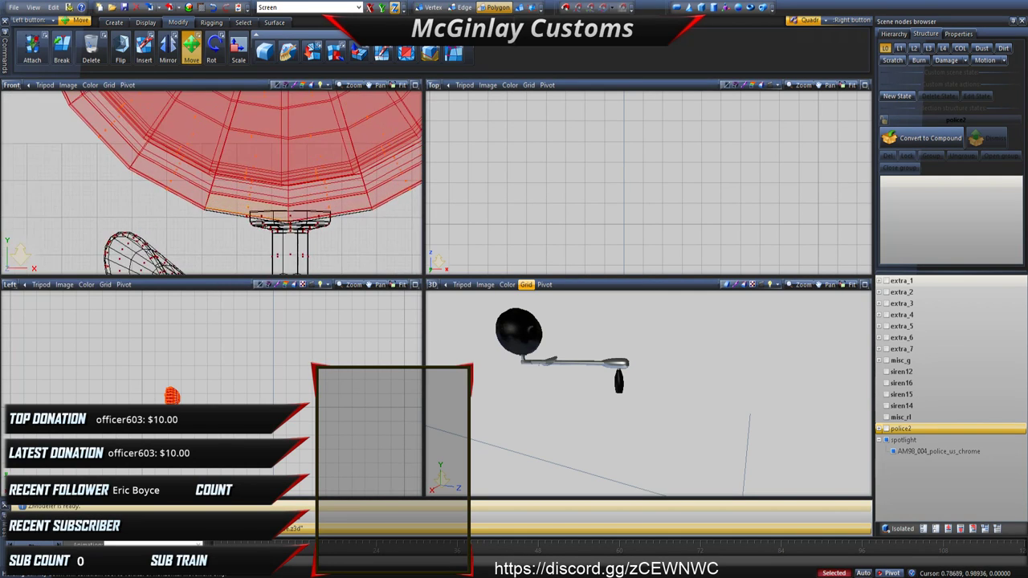
scroll(235, 208, up, 2)
right_drag(243, 225, 244, 226)
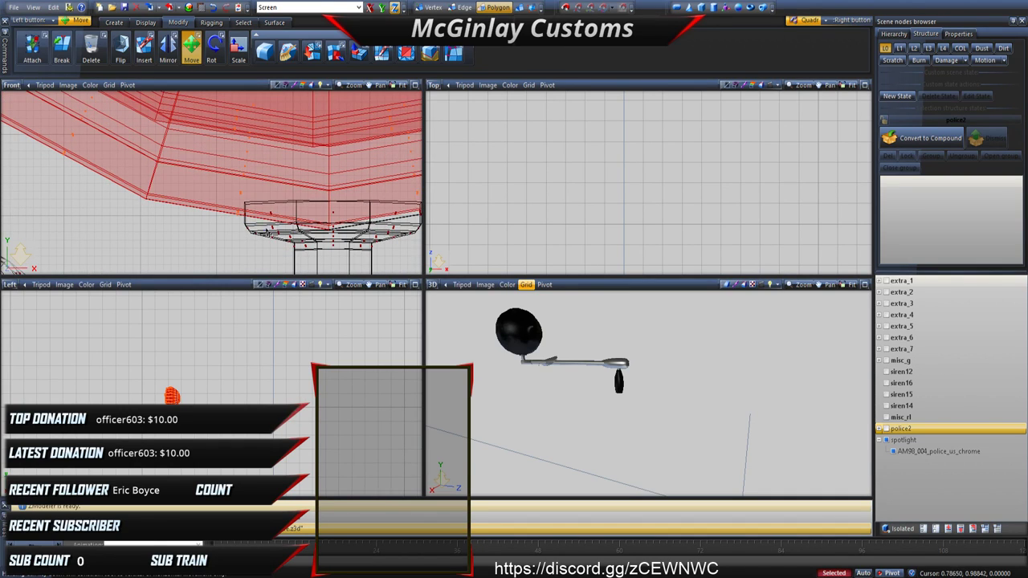
middle_drag(270, 227, 148, 220)
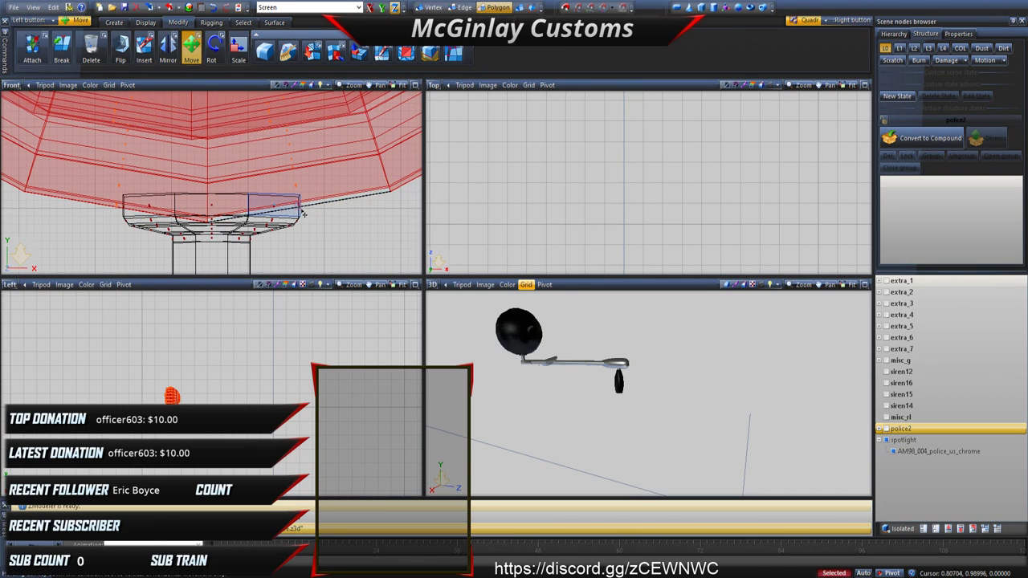
scroll(305, 217, up, 8)
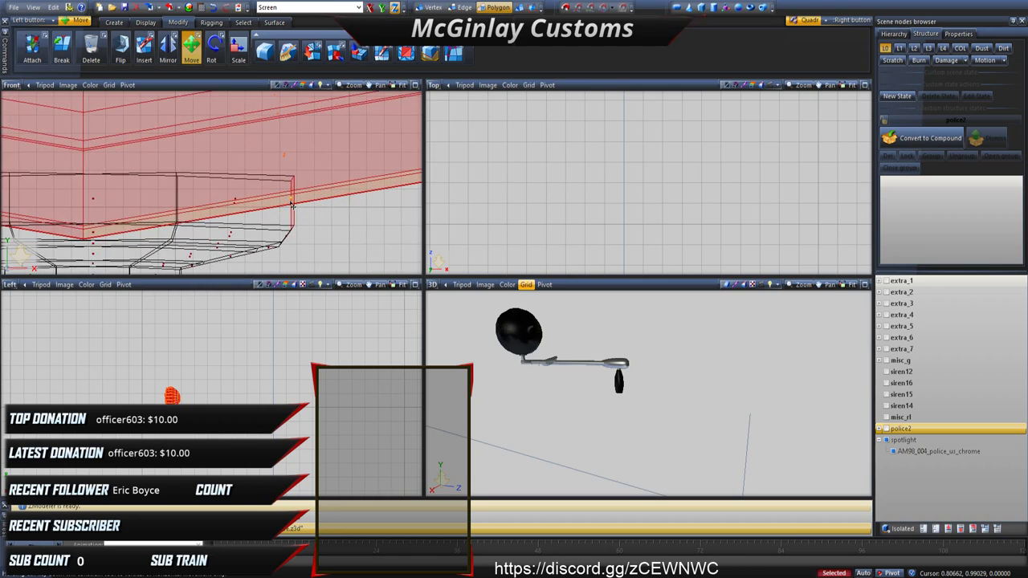
scroll(292, 207, up, 1)
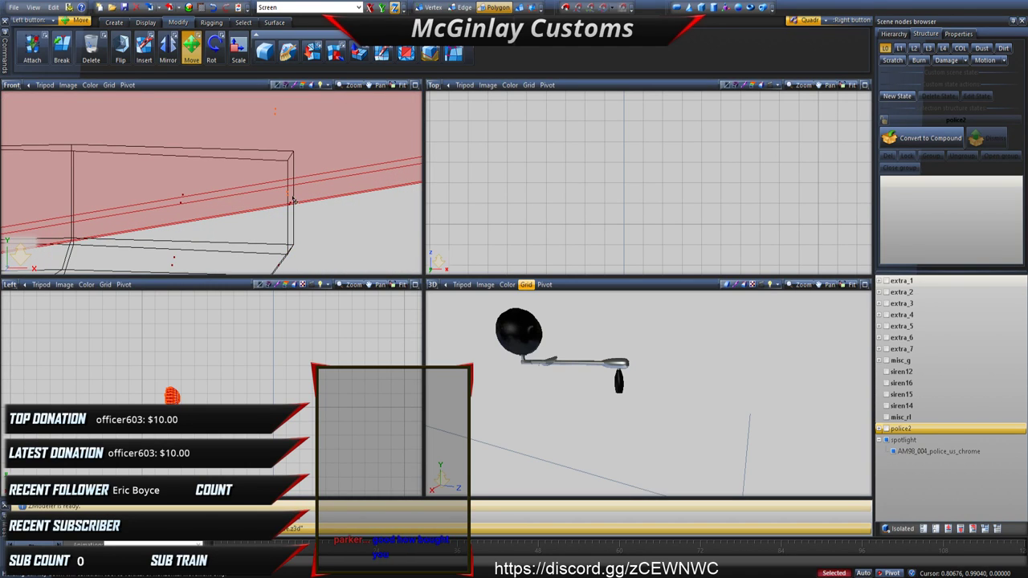
scroll(321, 243, down, 3)
click(340, 53)
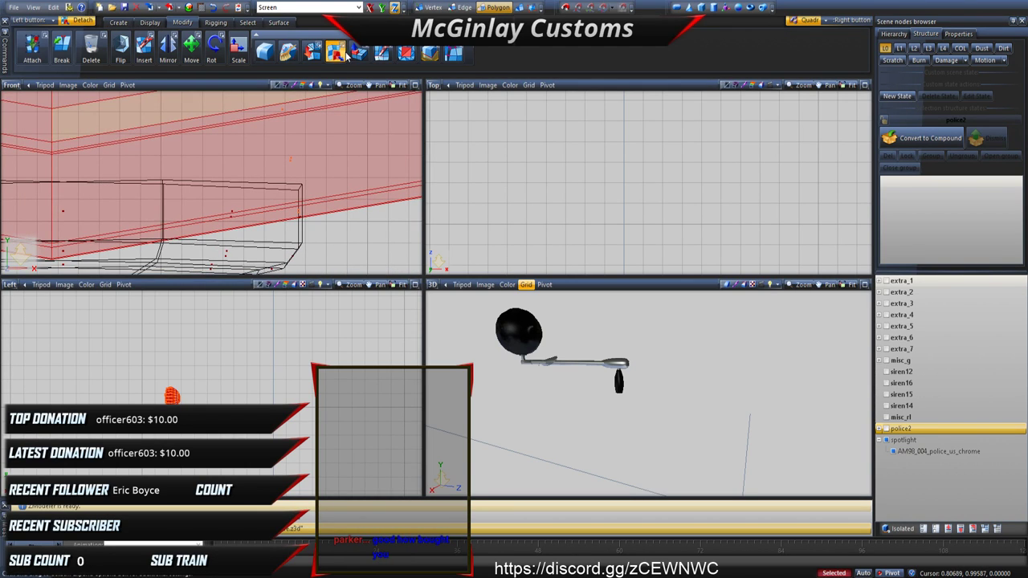
click(355, 248)
scroll(851, 386, down, 1)
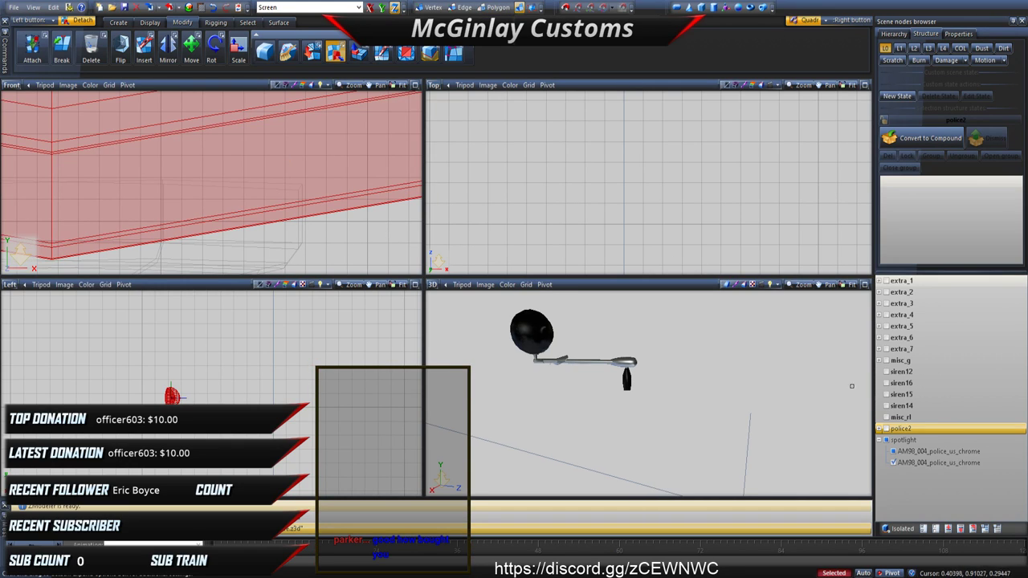
click(893, 452)
click(893, 452)
click(893, 452)
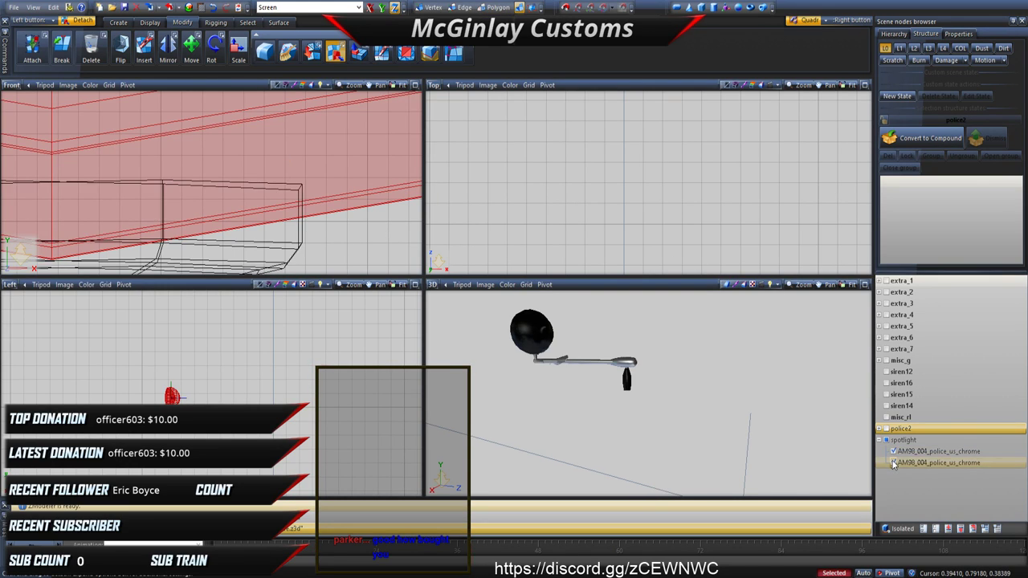
Step: Rotate the detached lamp head in the Left view to tilt it
scroll(240, 263, down, 4)
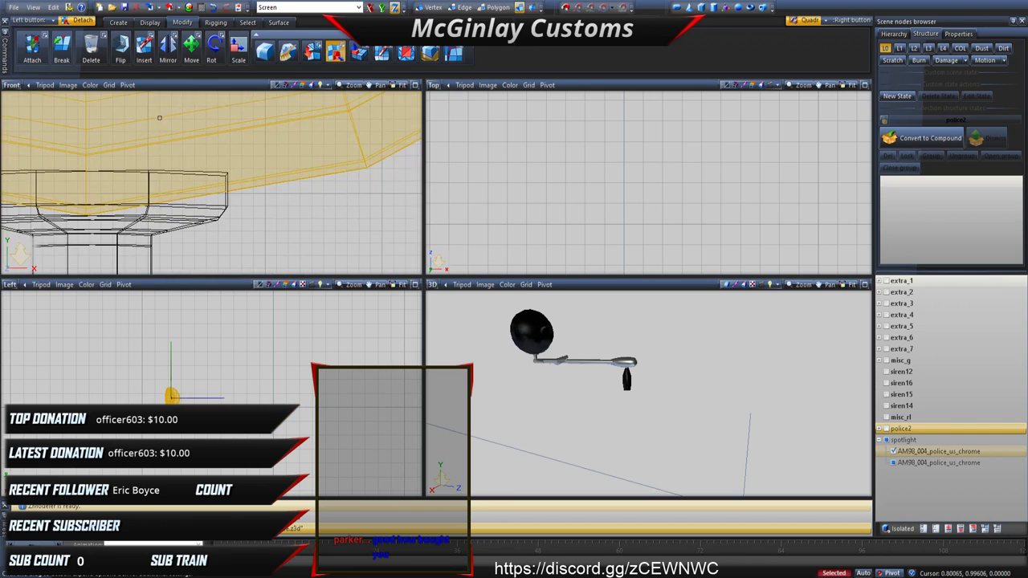
click(498, 7)
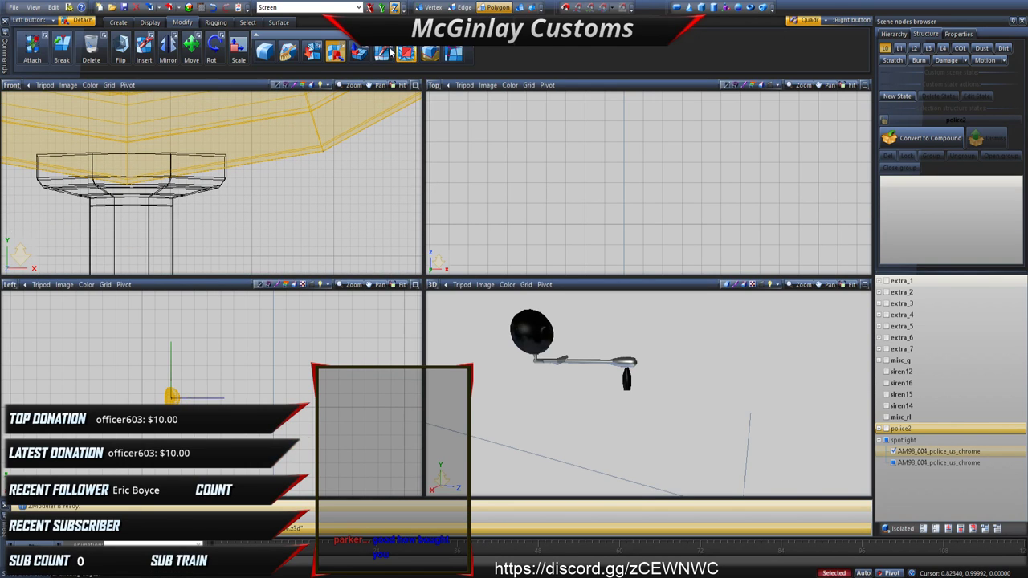
click(212, 46)
scroll(339, 227, down, 1)
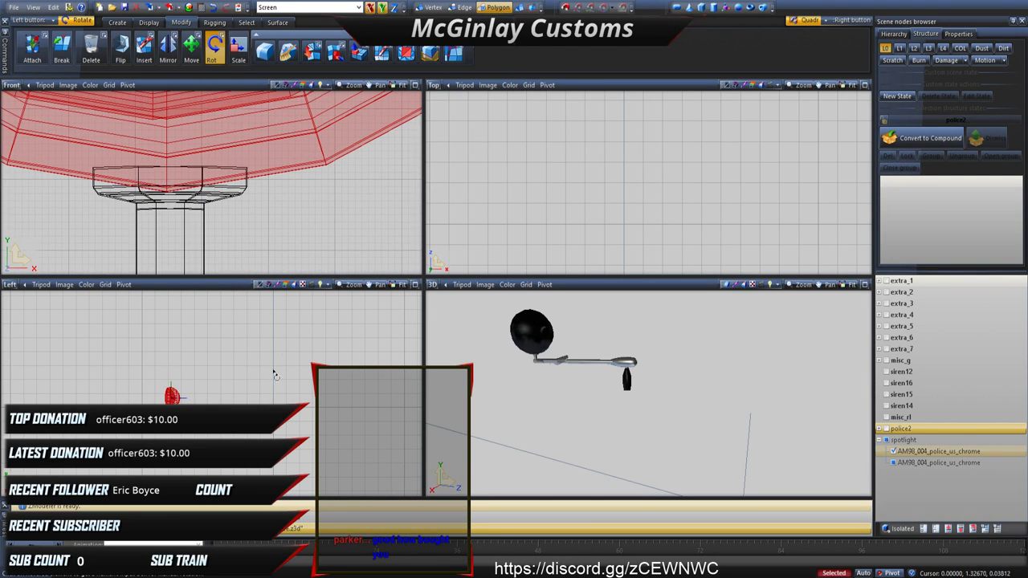
scroll(190, 393, up, 4)
scroll(192, 393, up, 1)
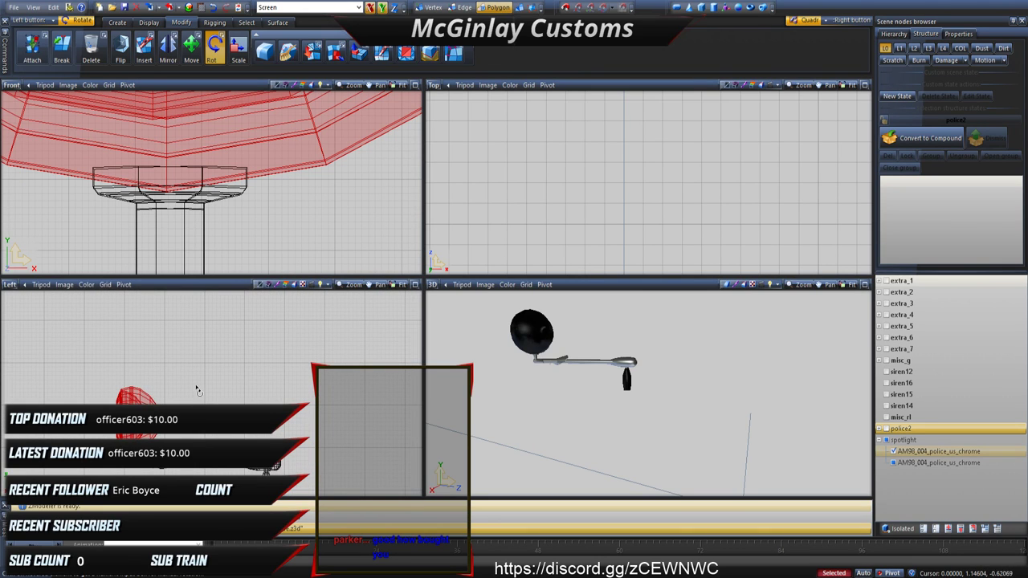
click(501, 7)
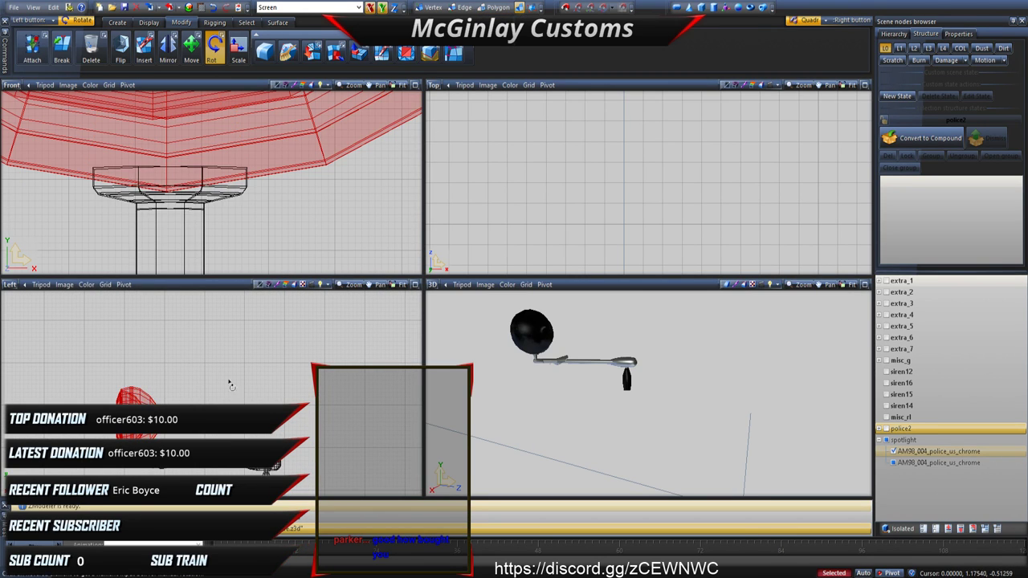
mouse_move(229, 386)
mouse_down()
mouse_move(208, 402)
mouse_move(226, 401)
mouse_up()
middle_drag(175, 440, 270, 348)
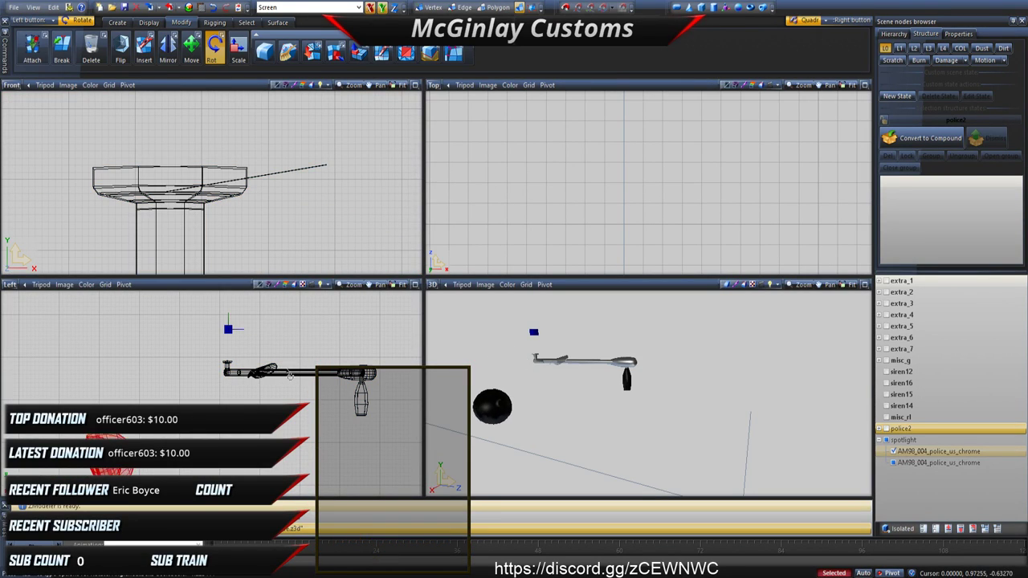
Step: Move the tilted lamp head back onto the end of the bracket in the Left view and inspect the fit
click(192, 46)
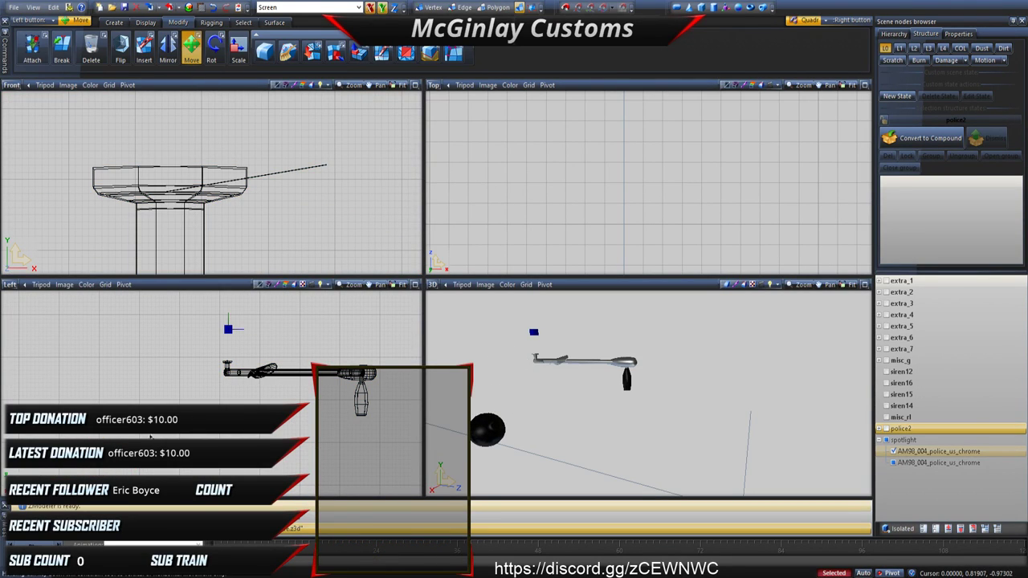
drag(150, 436, 226, 327)
middle_drag(498, 450, 498, 413)
scroll(287, 191, down, 5)
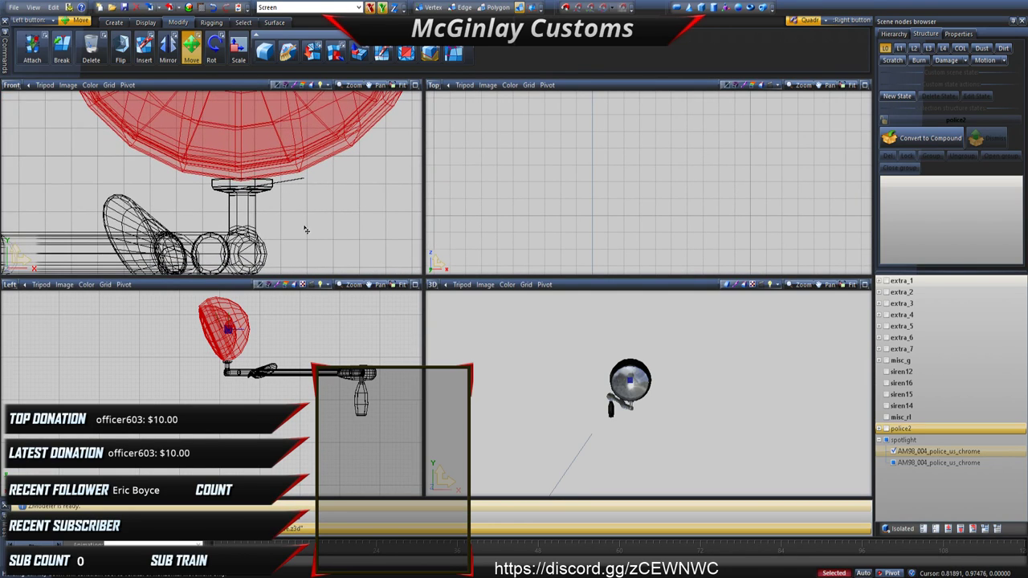
scroll(299, 217, up, 2)
middle_drag(518, 410, 544, 393)
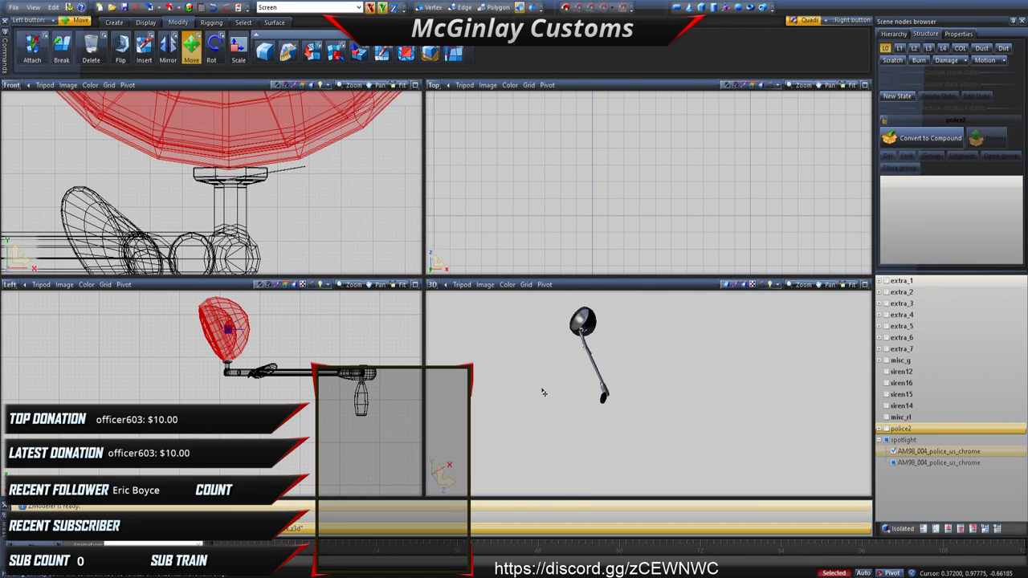
Step: Undo the move and rotation of the detached lamp head
click(214, 9)
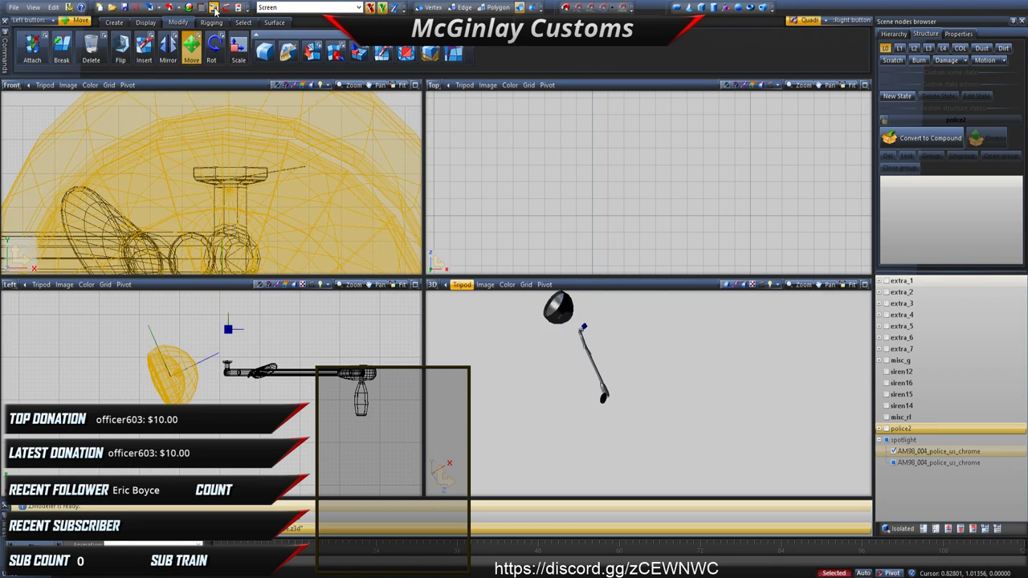
click(214, 9)
click(214, 9)
click(215, 9)
click(215, 8)
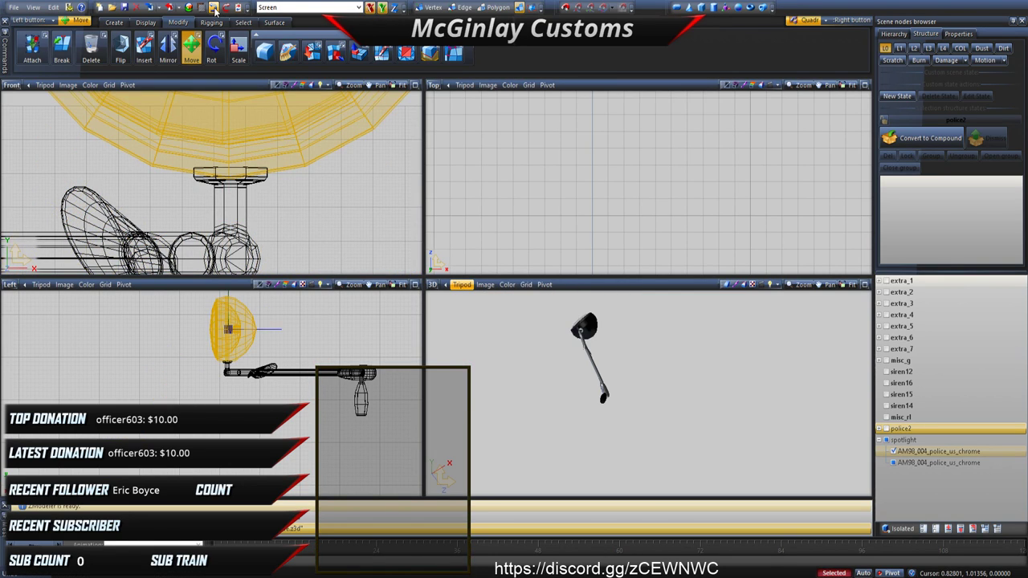
Step: Undo the detachment so the lamp head and bracket are one spotlight mesh
click(296, 153)
scroll(280, 171, up, 8)
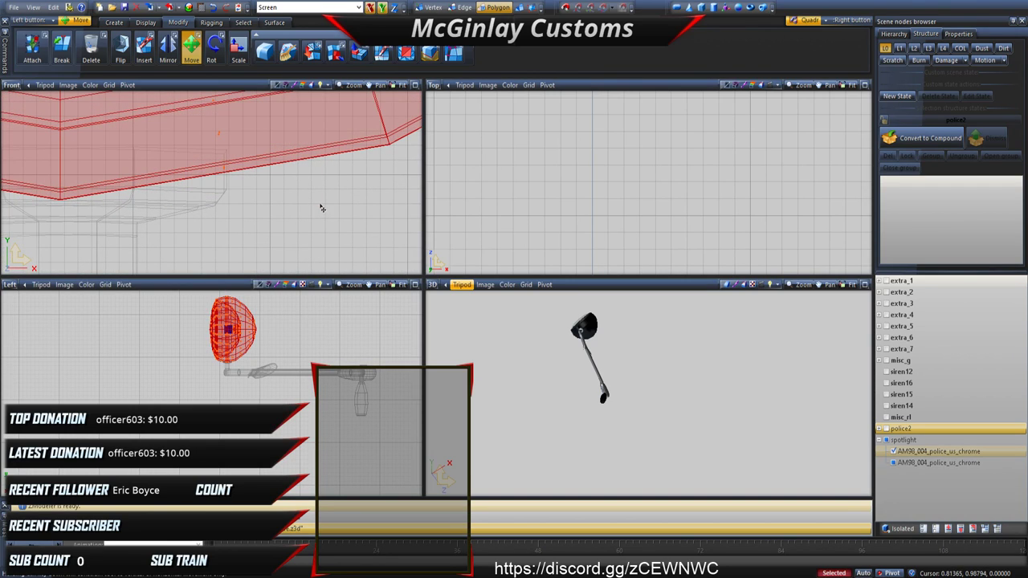
click(213, 8)
click(212, 8)
click(213, 8)
click(213, 8)
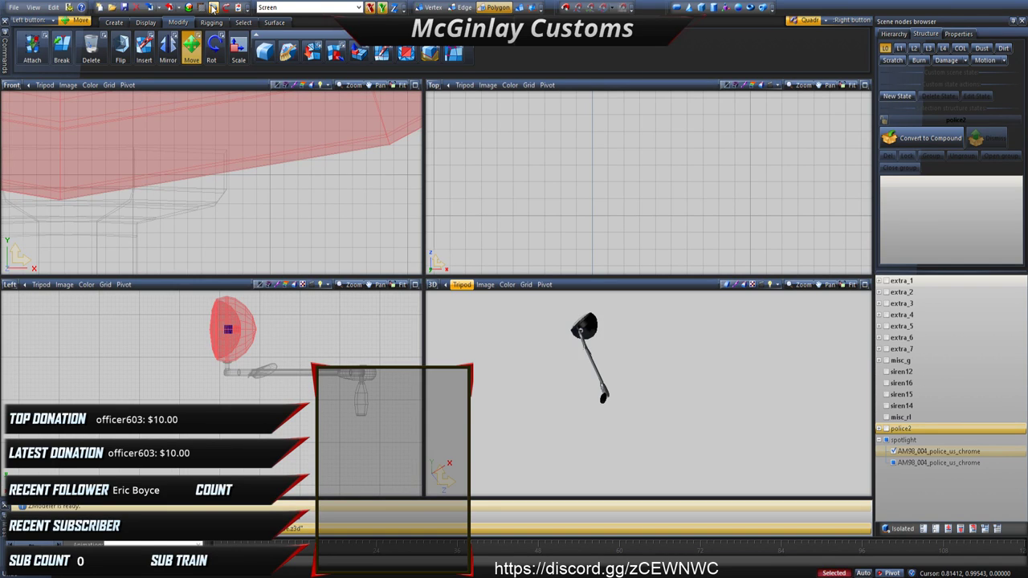
click(213, 8)
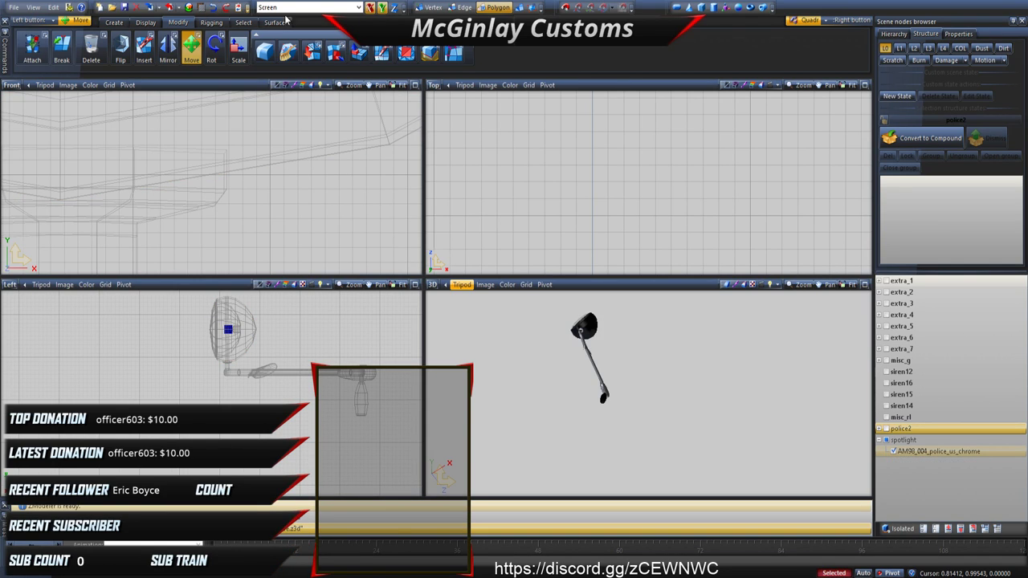
Step: Refine the lamp head's polygon selection at the mount's rim, isolating the stray mount polygon in the Front view
click(531, 7)
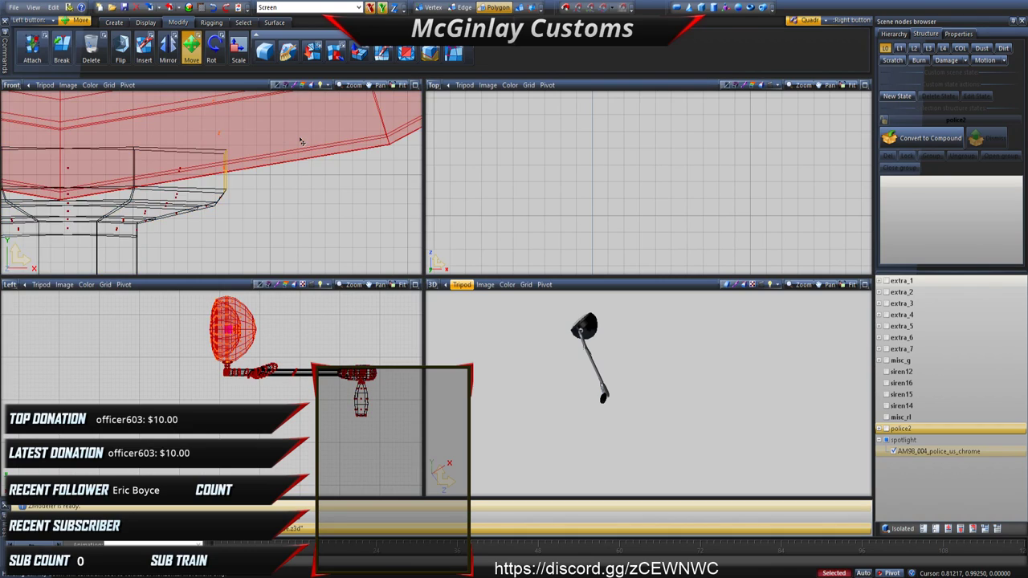
scroll(295, 169, up, 5)
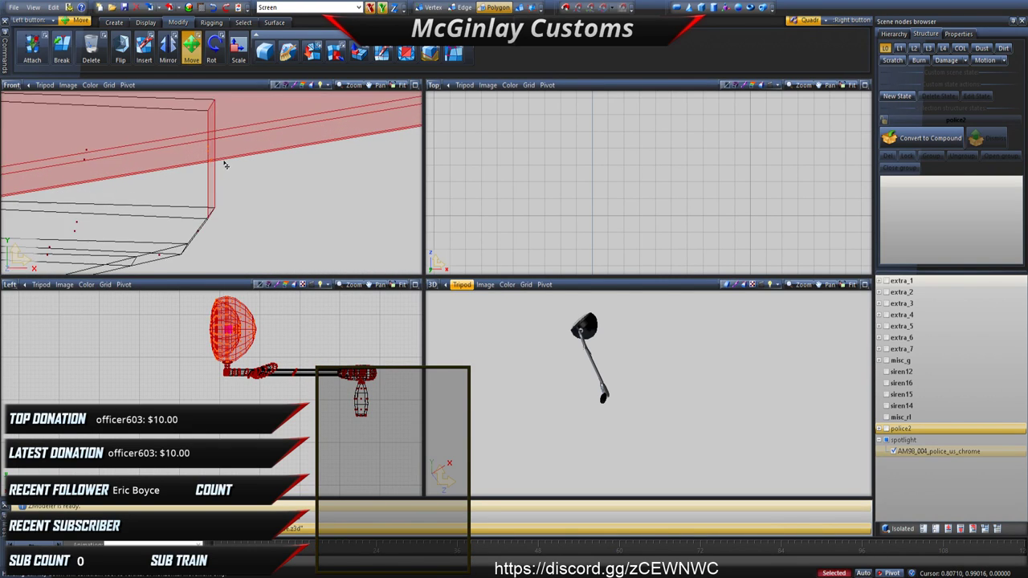
scroll(211, 167, up, 4)
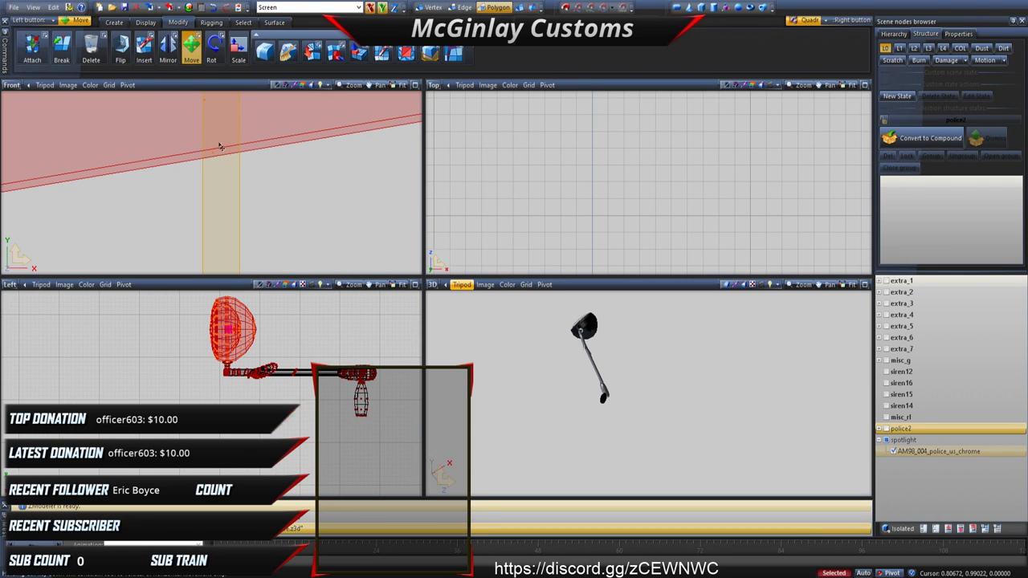
scroll(227, 150, down, 3)
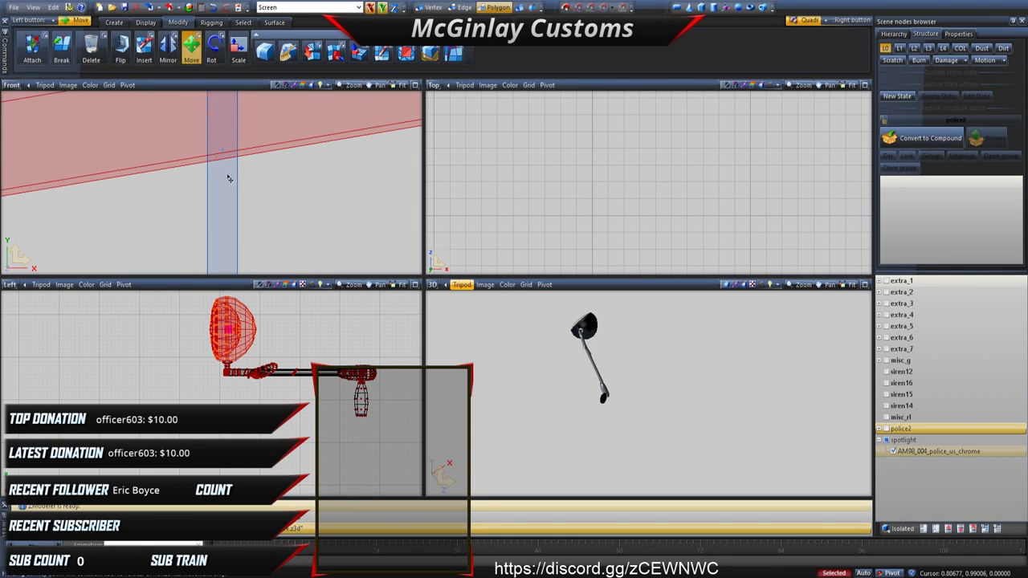
Step: Detach the selected lamp head polygons from the spotlight mesh into a separate object
click(335, 53)
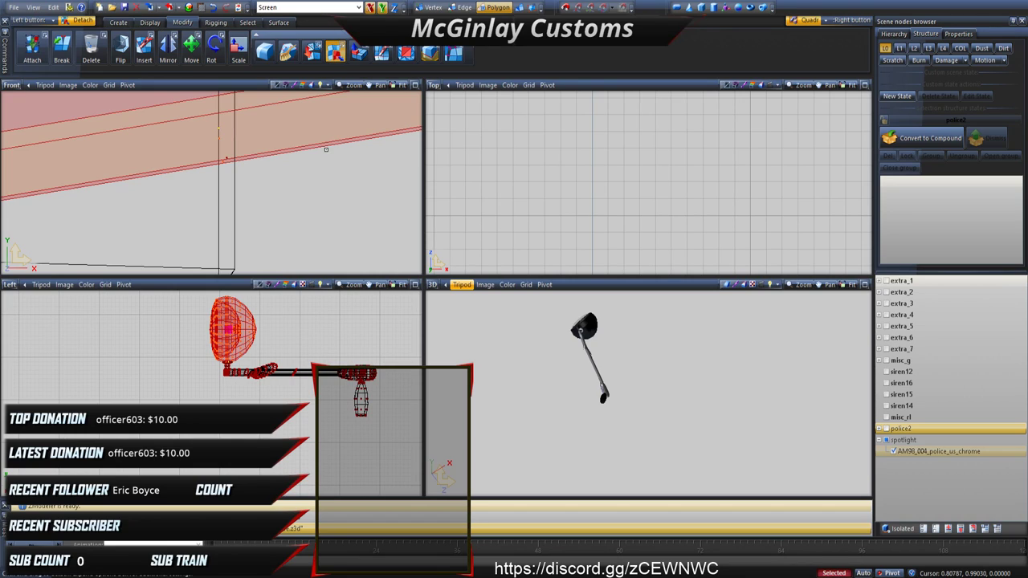
click(346, 340)
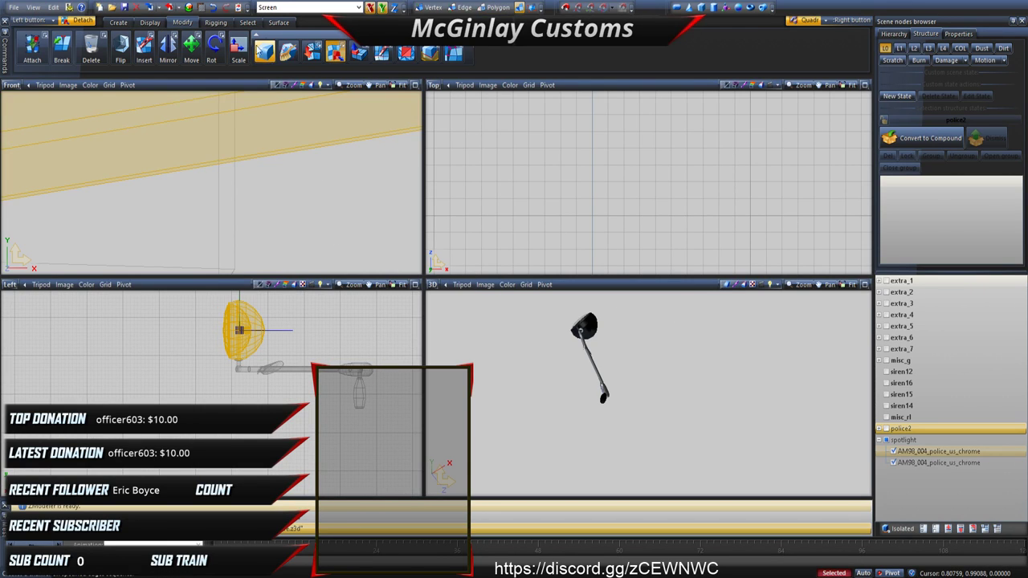
Step: Tilt the detached lamp head in the Left view and move it back onto the end of the arm
click(214, 50)
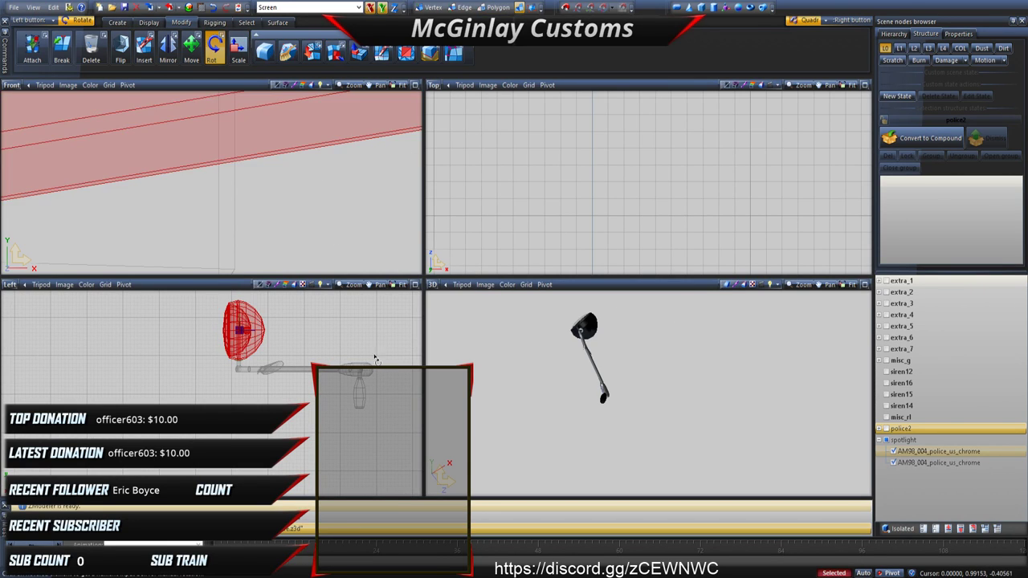
drag(376, 359, 376, 411)
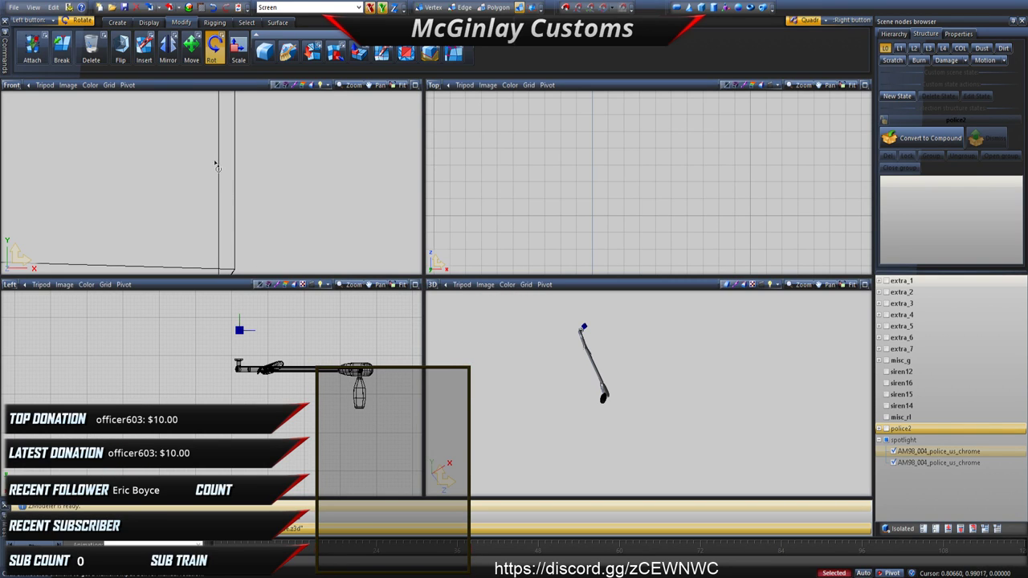
click(194, 61)
mouse_move(172, 371)
mouse_down()
mouse_move(220, 344)
mouse_move(249, 380)
mouse_move(297, 340)
mouse_up()
scroll(459, 174, down, 4)
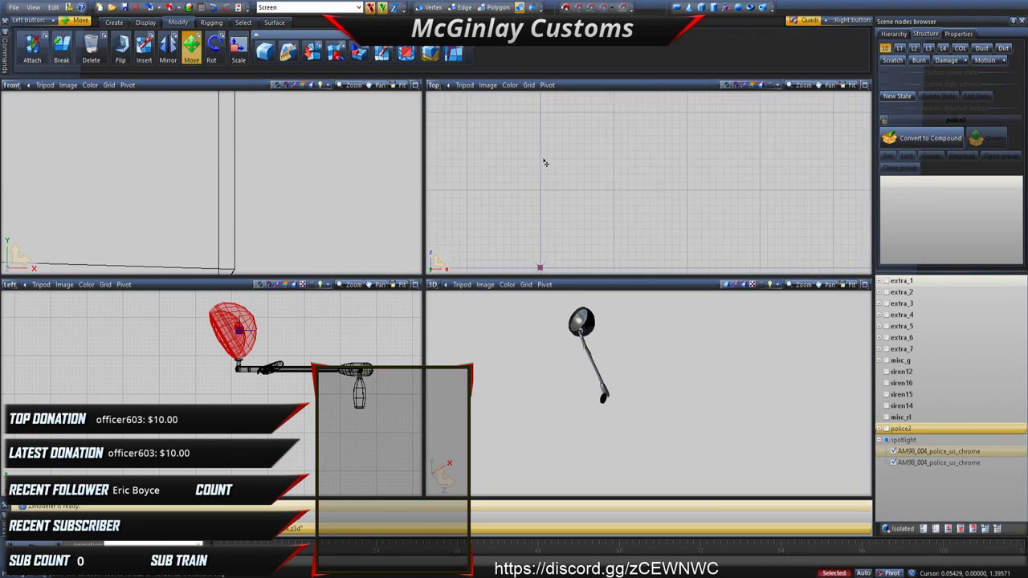
scroll(553, 166, down, 4)
middle_drag(565, 241, 562, 198)
scroll(554, 200, up, 3)
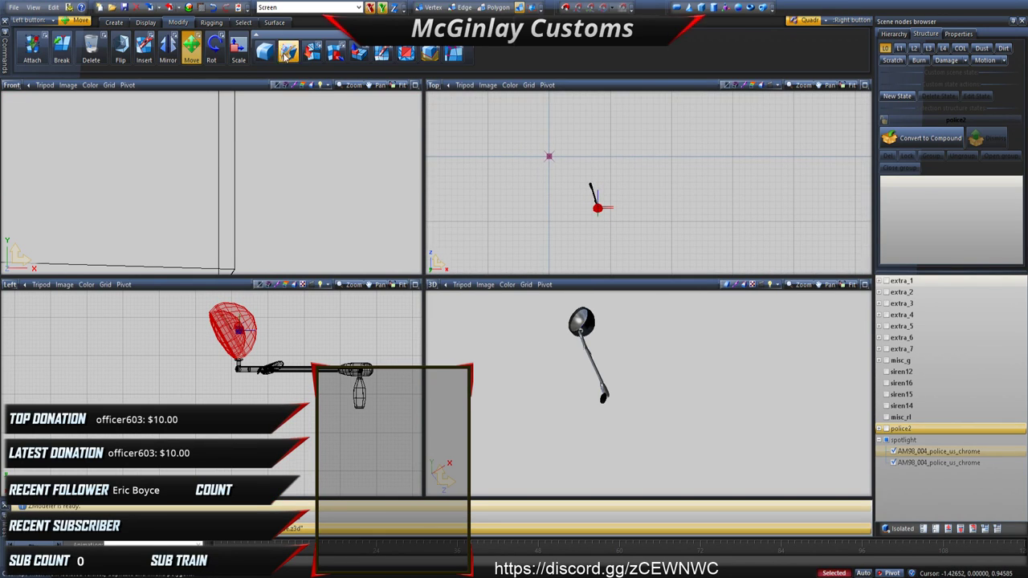
click(215, 50)
scroll(618, 205, up, 4)
drag(633, 215, 624, 119)
drag(641, 220, 474, 193)
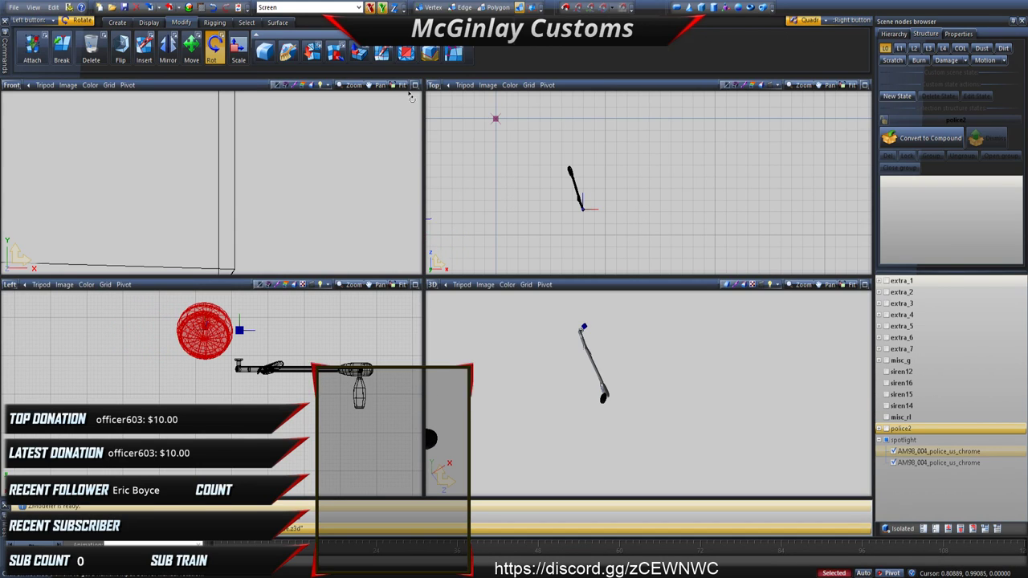
click(213, 7)
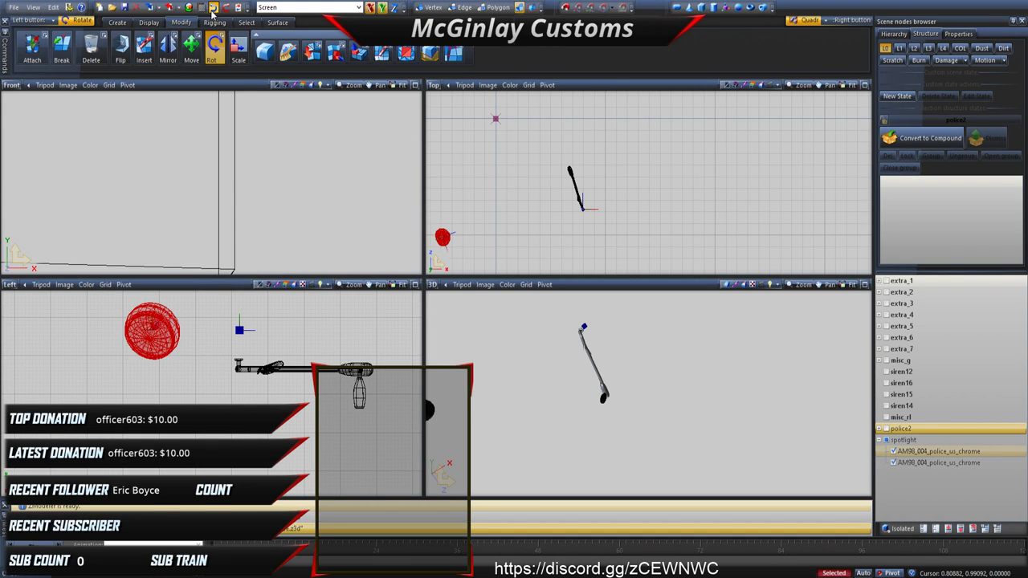
click(213, 8)
click(213, 9)
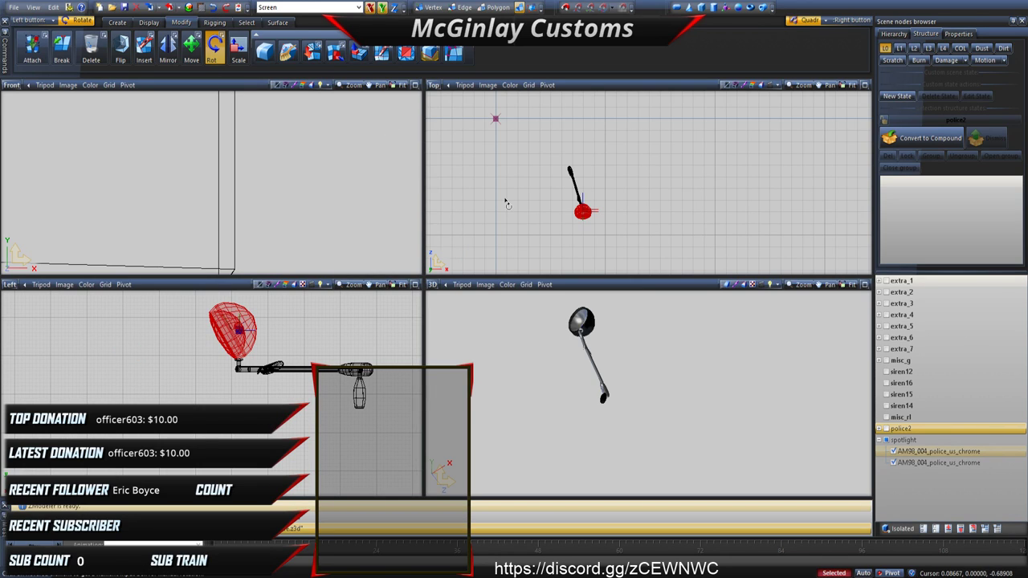
Step: Rotate the lamp head in the Top view and move it along the X axis back onto the arm
key(ctrl+z)
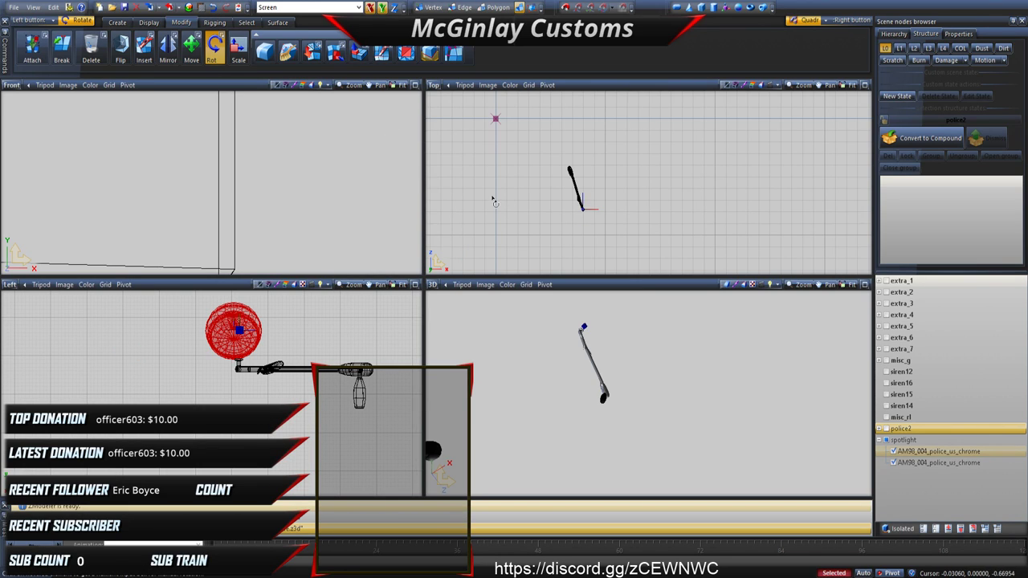
scroll(497, 194, down, 1)
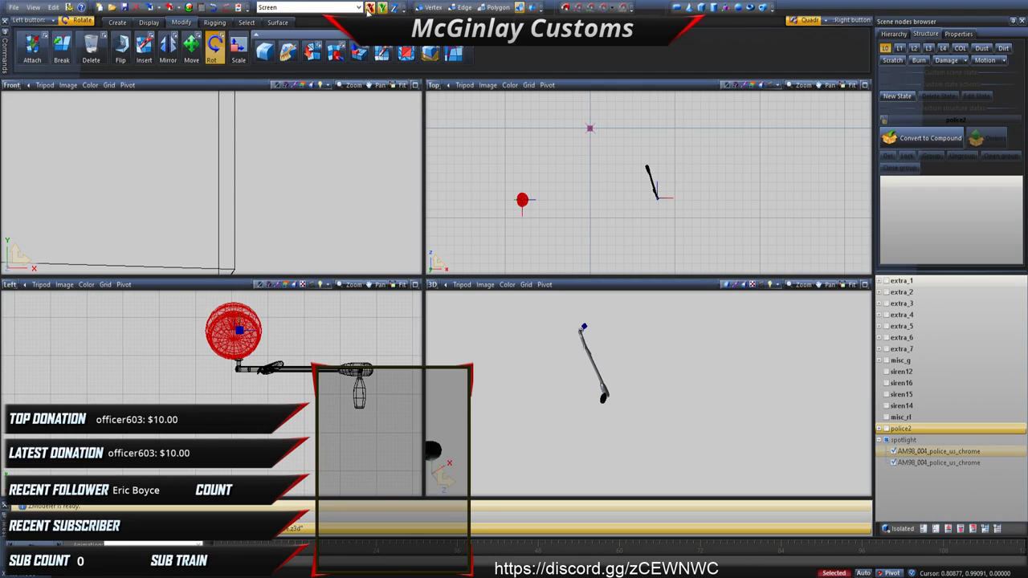
click(191, 49)
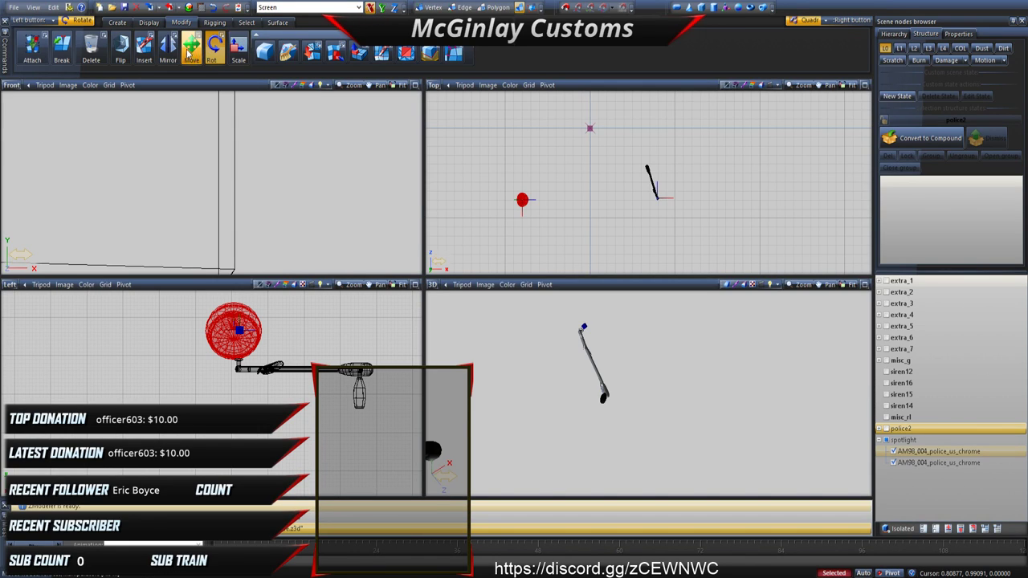
drag(533, 167, 659, 167)
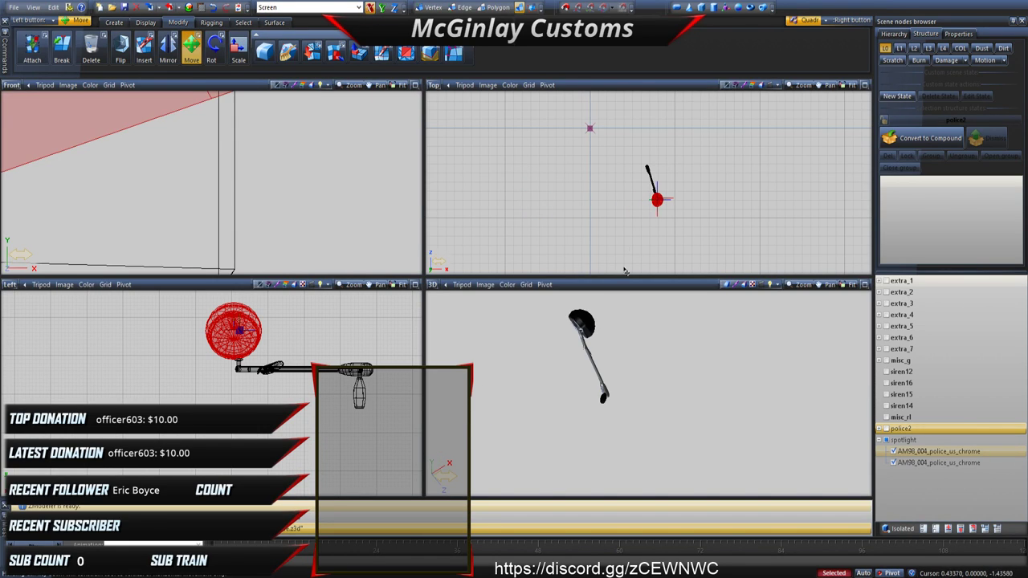
Step: Show the police2 car body and shift the lamp head in the Left view to centre it above the arm mount
middle_drag(611, 338, 683, 412)
click(887, 428)
scroll(251, 319, up, 5)
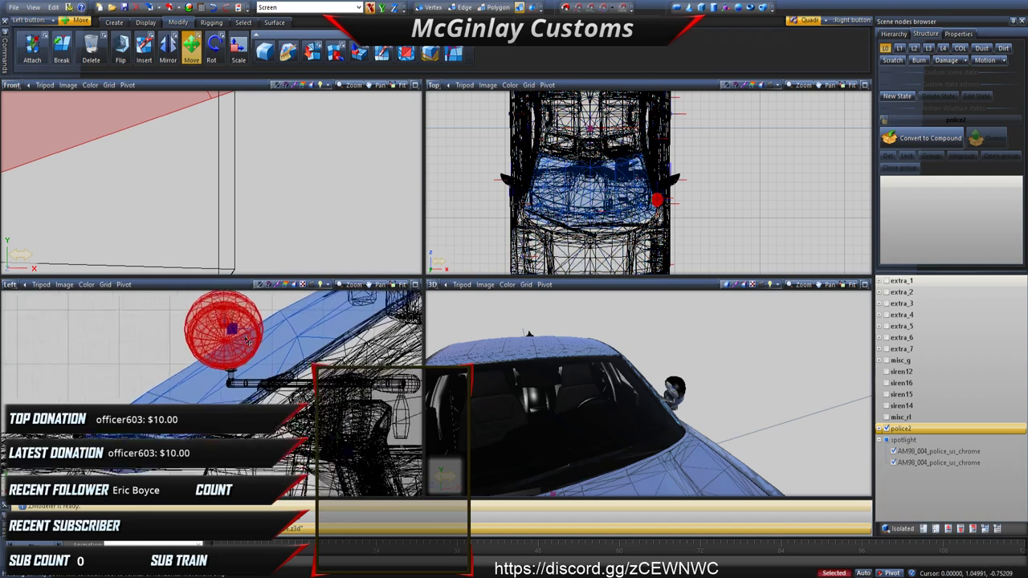
scroll(222, 347, up, 3)
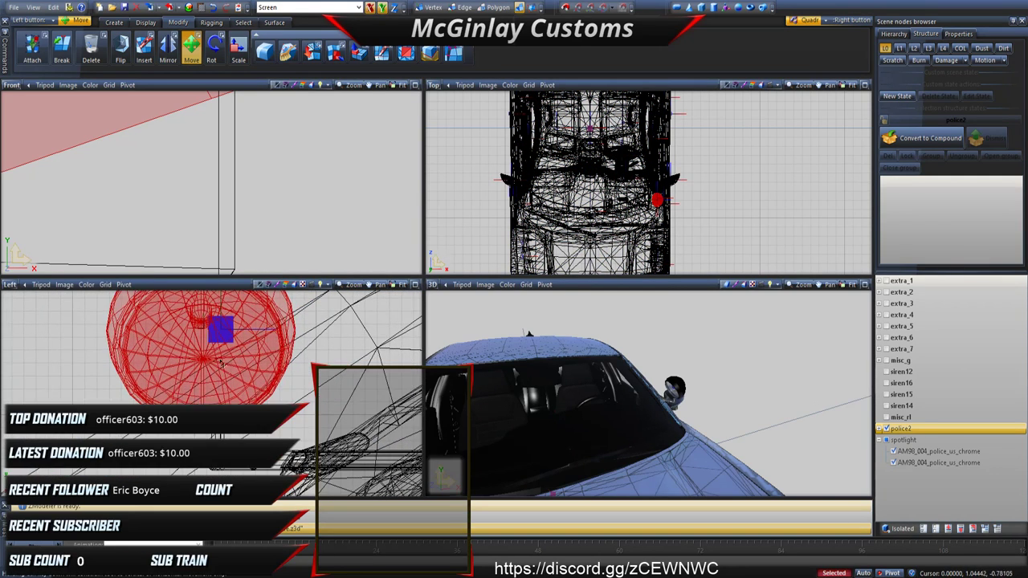
drag(215, 399, 241, 395)
Step: Examine the spotlight's size and position on the car from several angles and distances in the 3D view
middle_drag(541, 447, 586, 424)
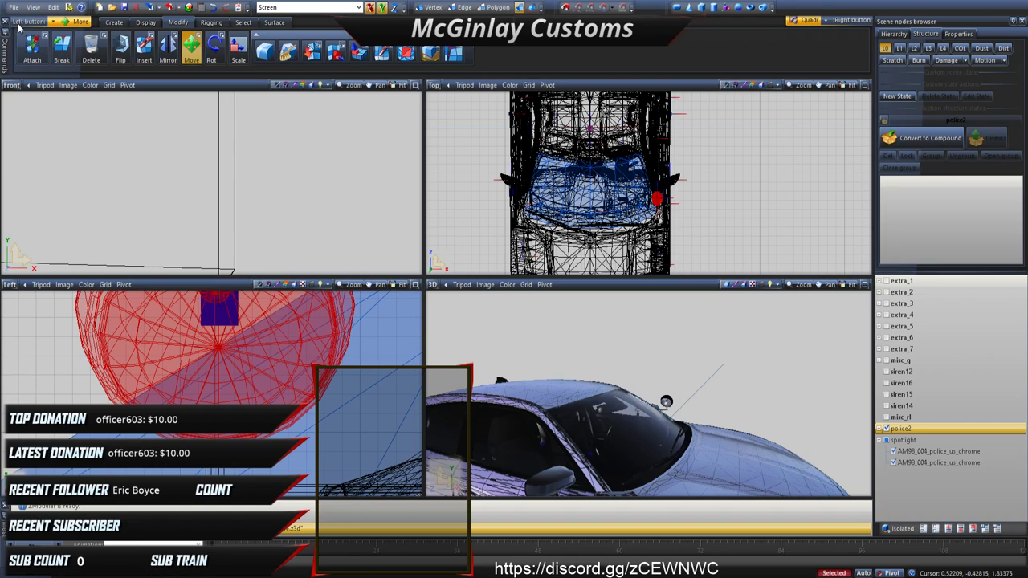
middle_drag(567, 341, 569, 412)
scroll(374, 368, down, 4)
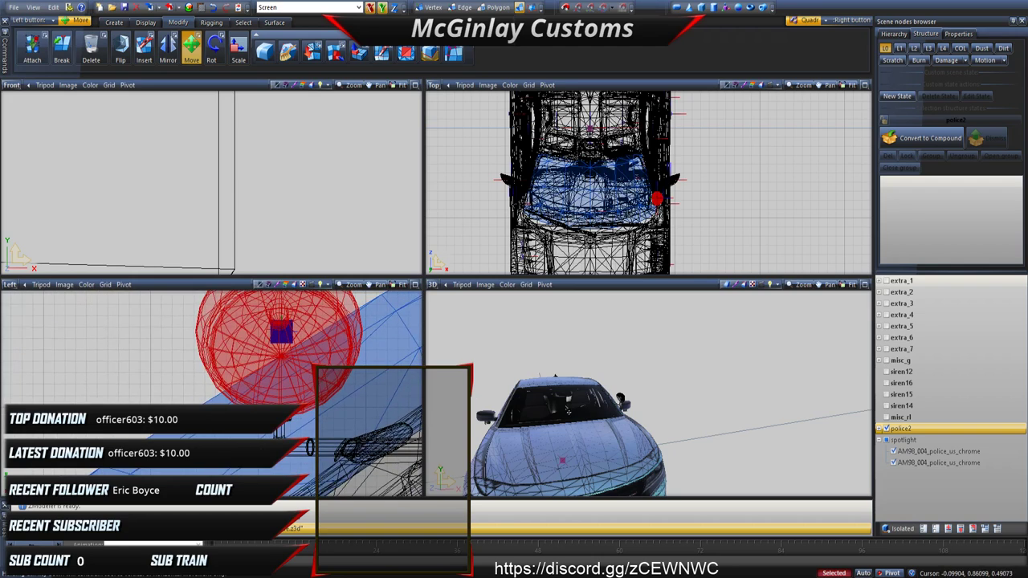
scroll(567, 409, down, 5)
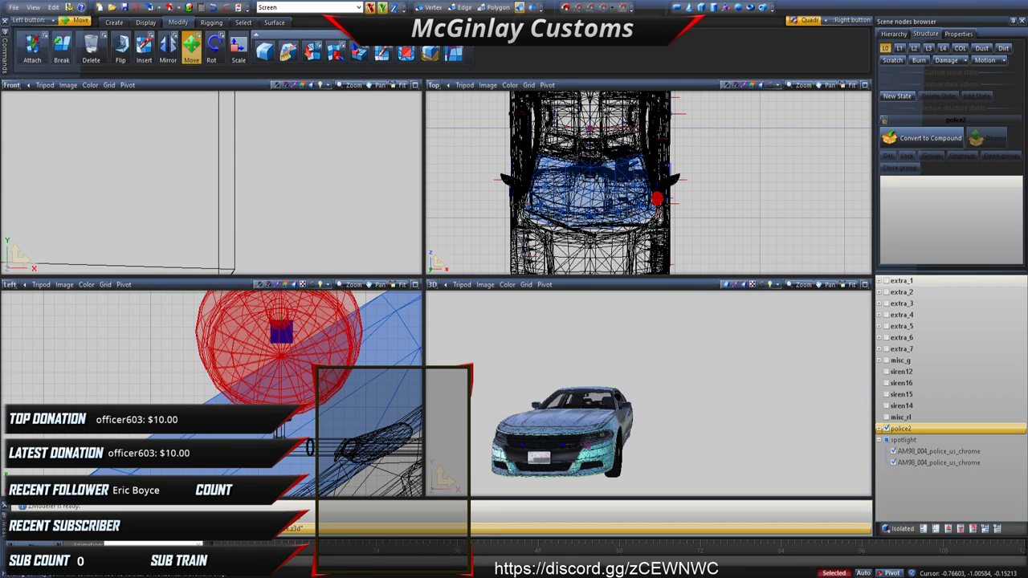
scroll(592, 307, up, 8)
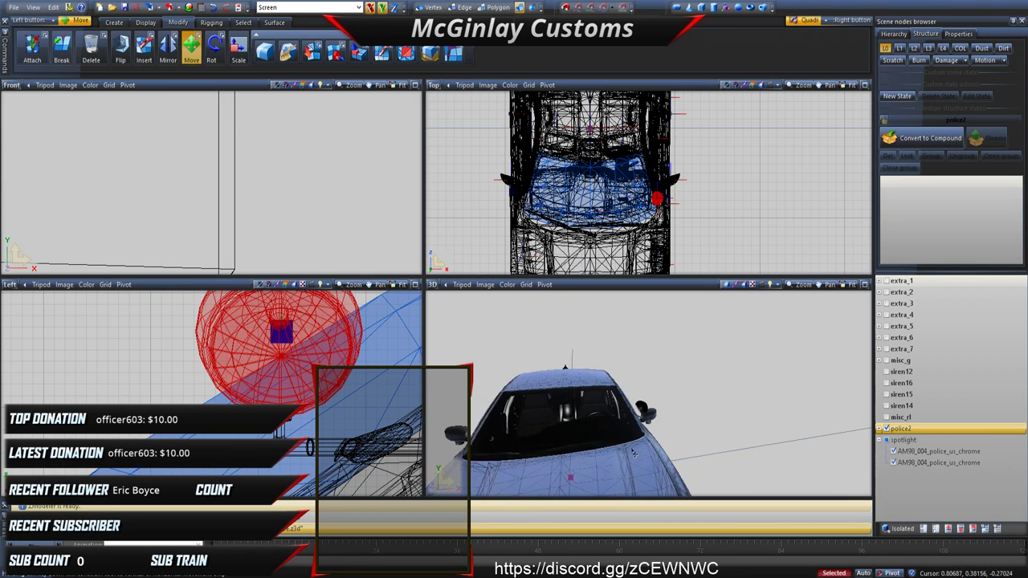
scroll(635, 454, up, 3)
Step: Hide the police2 car body and select the whole spotlight, lamp head and arm, for scaling
click(887, 430)
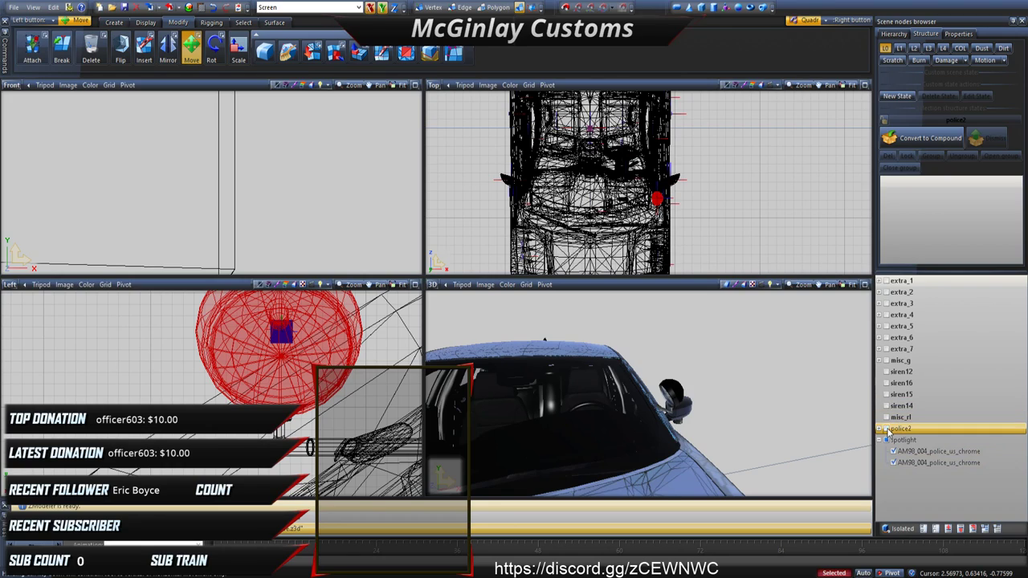
scroll(390, 366, down, 1)
scroll(506, 370, down, 1)
right_drag(632, 141, 701, 215)
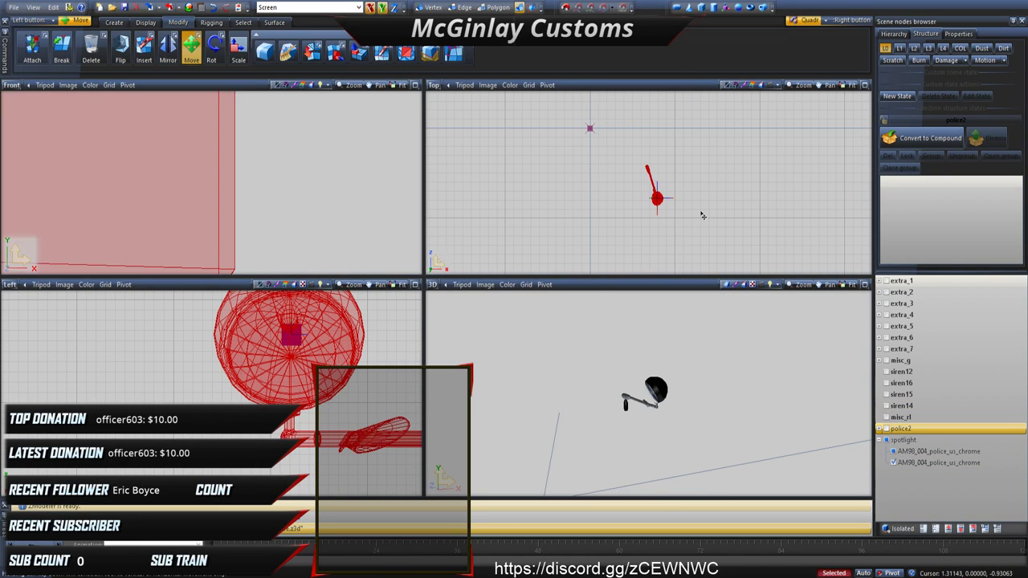
click(238, 52)
scroll(359, 246, down, 1)
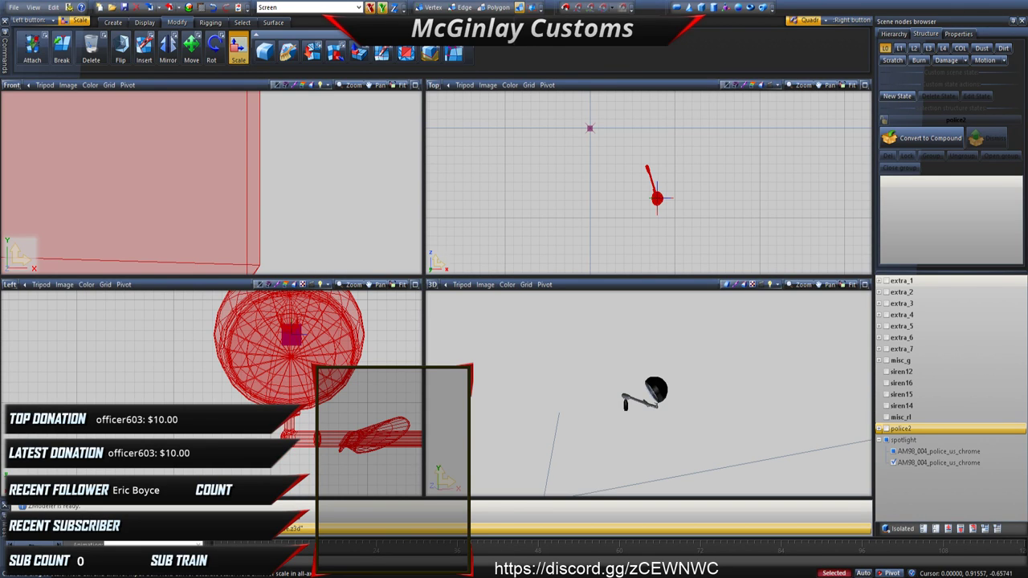
scroll(324, 371, down, 1)
scroll(292, 220, down, 5)
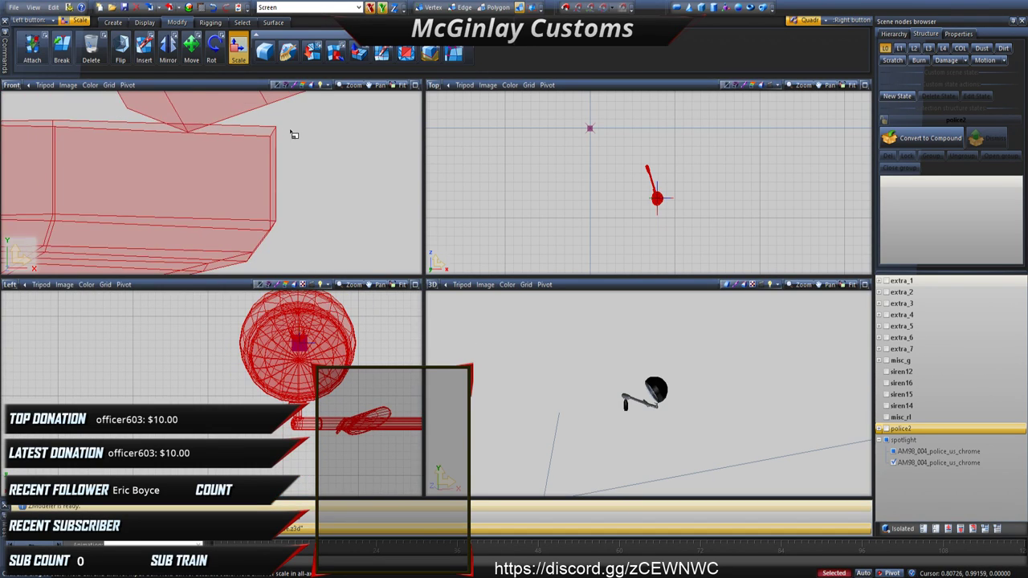
scroll(302, 162, down, 6)
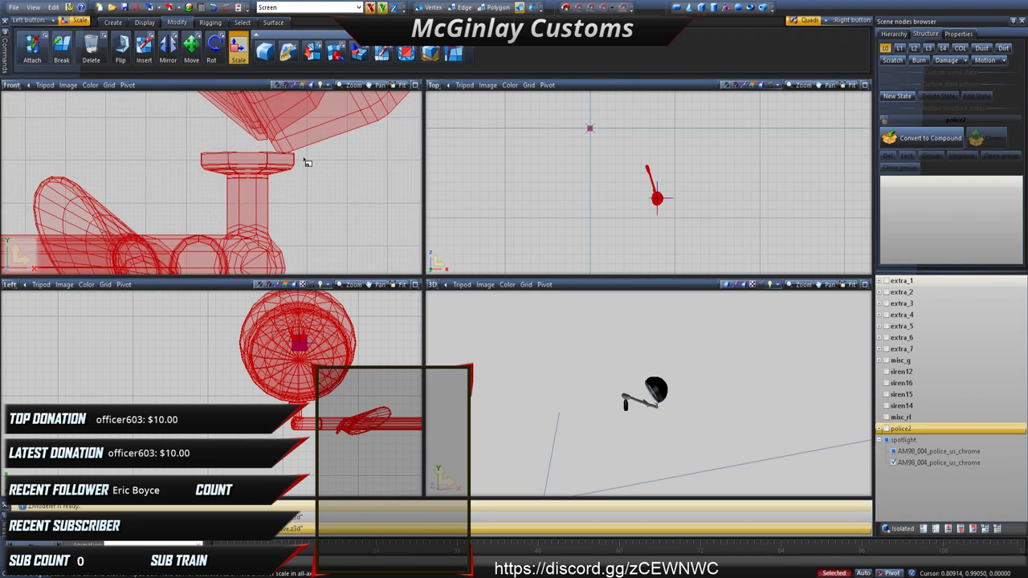
scroll(309, 163, down, 6)
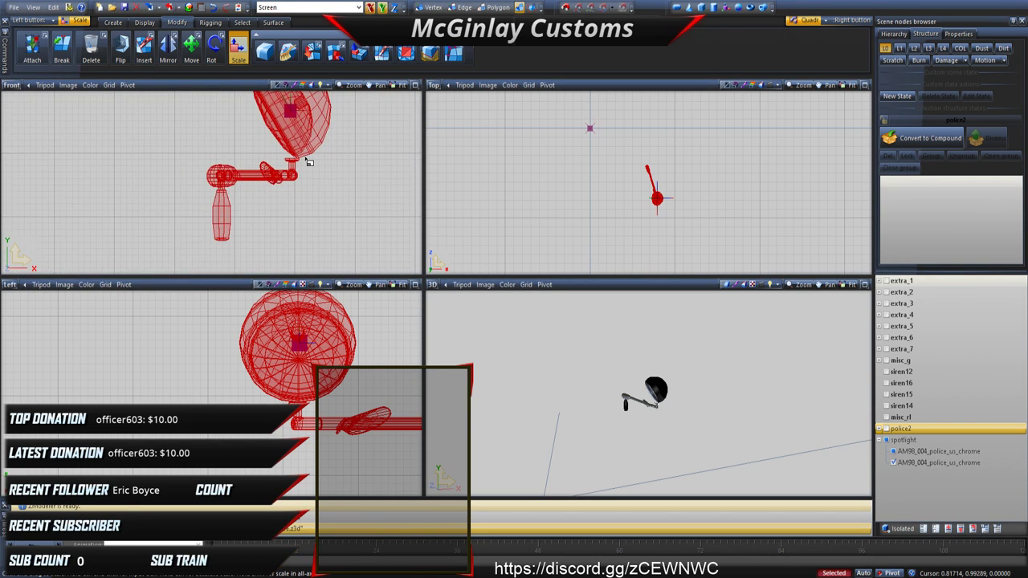
scroll(310, 162, down, 1)
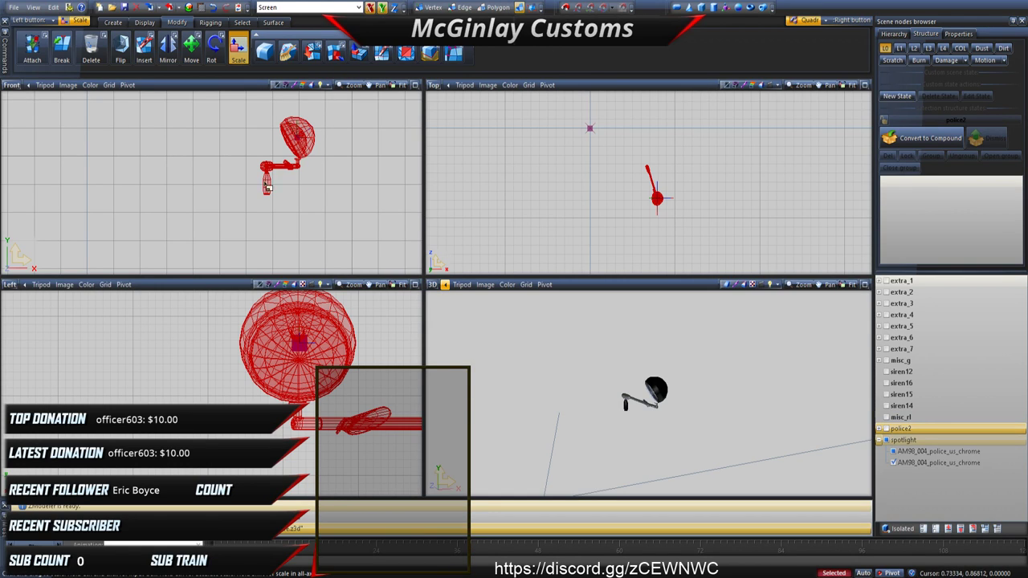
Step: Select only the lamp head and shift it slightly along the X axis toward the arm mount in the Front view
drag(200, 117, 336, 155)
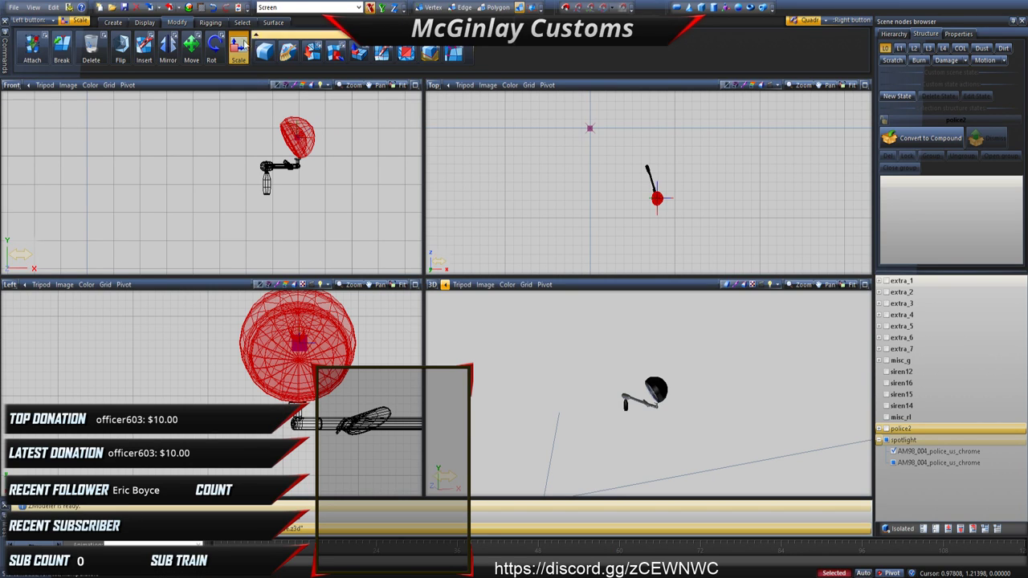
click(191, 47)
scroll(291, 162, up, 3)
scroll(291, 162, up, 3)
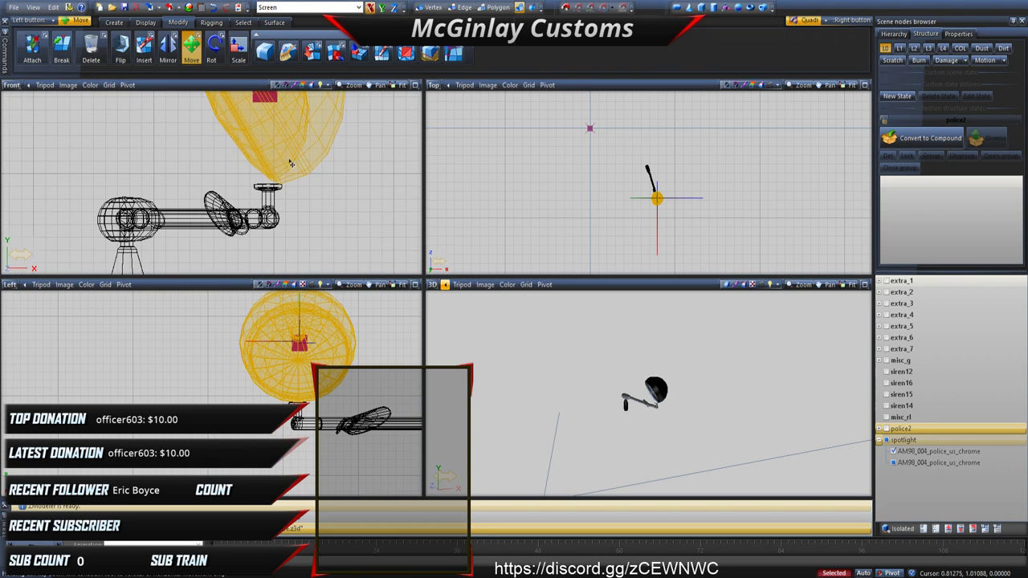
drag(281, 169, 274, 171)
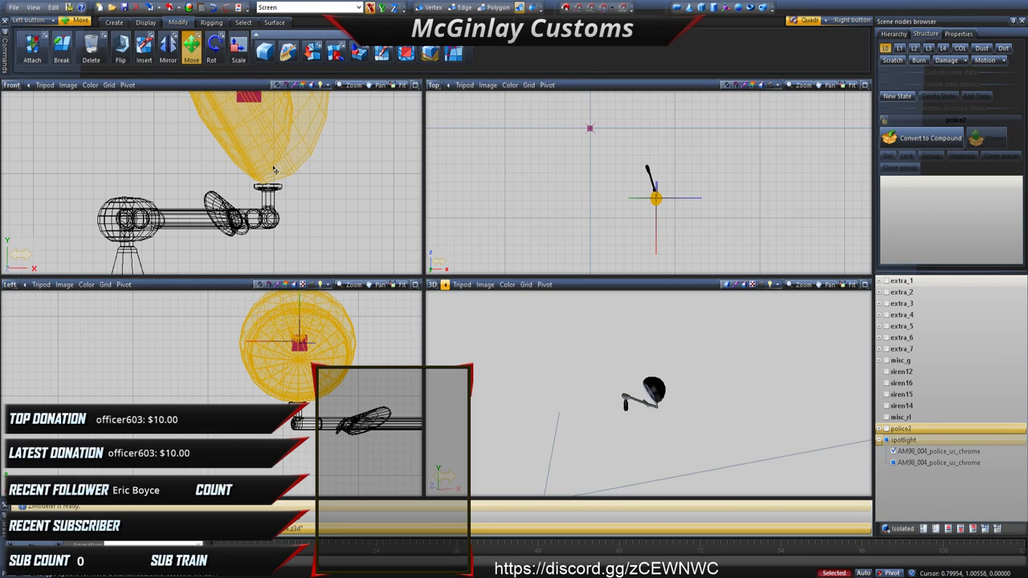
Step: Select both spotlight parts, scale them up slightly on all axes, and show the police2 car body
scroll(274, 170, down, 5)
drag(187, 107, 293, 216)
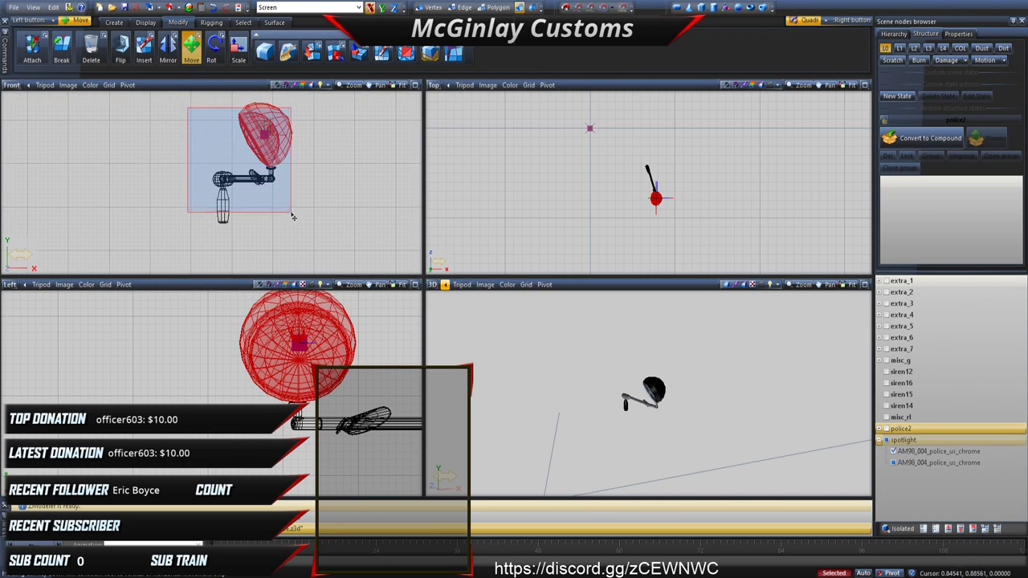
right_drag(292, 214, 291, 210)
right_drag(224, 160, 365, 269)
right_drag(210, 129, 214, 139)
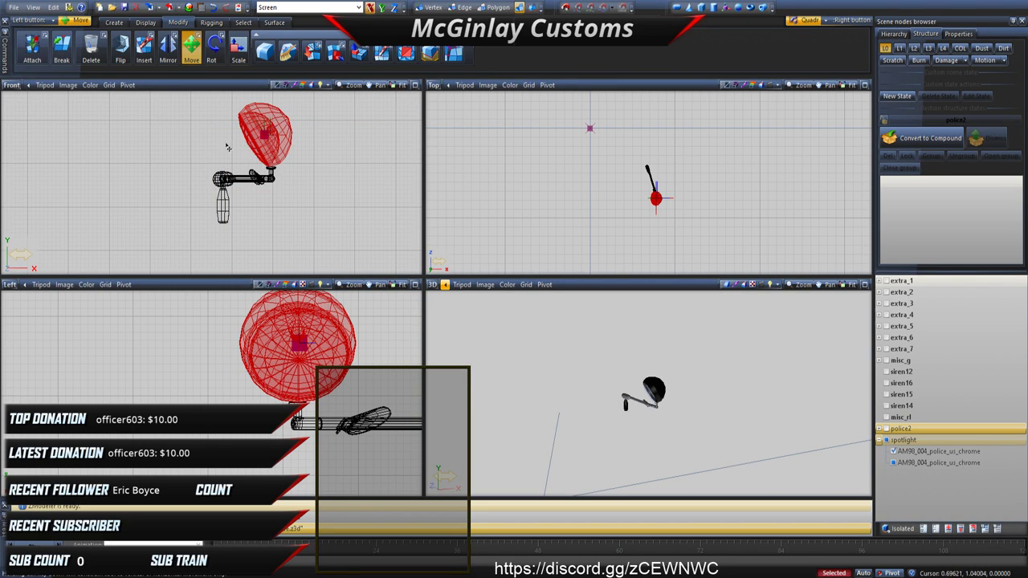
key(ctrl+a)
click(239, 56)
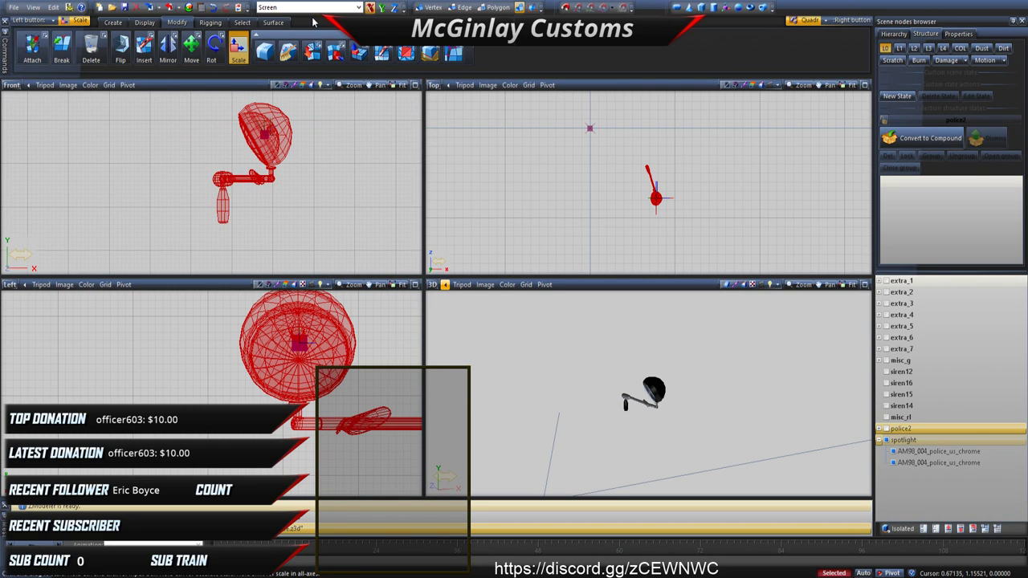
scroll(308, 316, down, 1)
scroll(338, 196, down, 6)
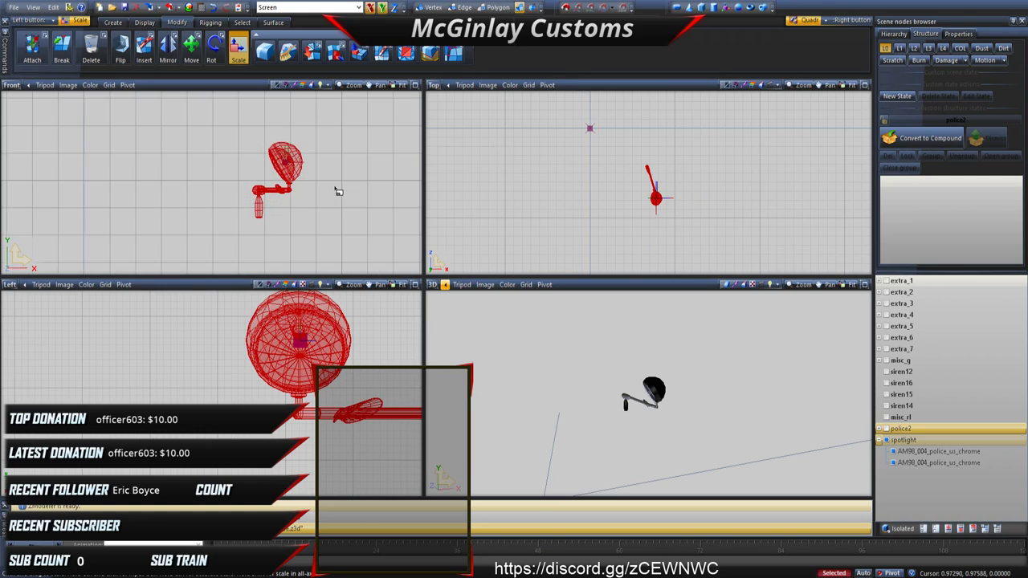
drag(310, 218, 327, 171)
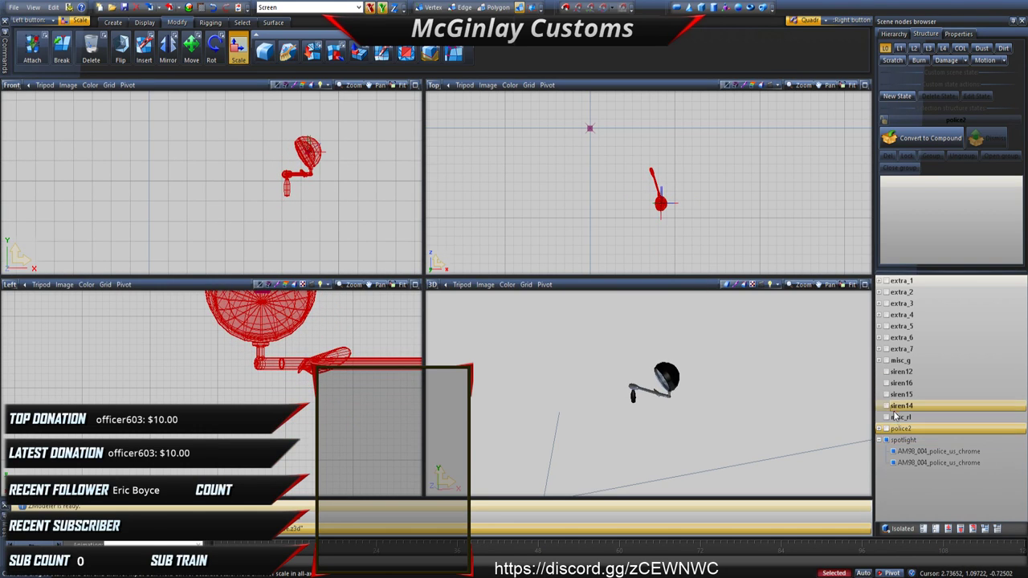
click(887, 428)
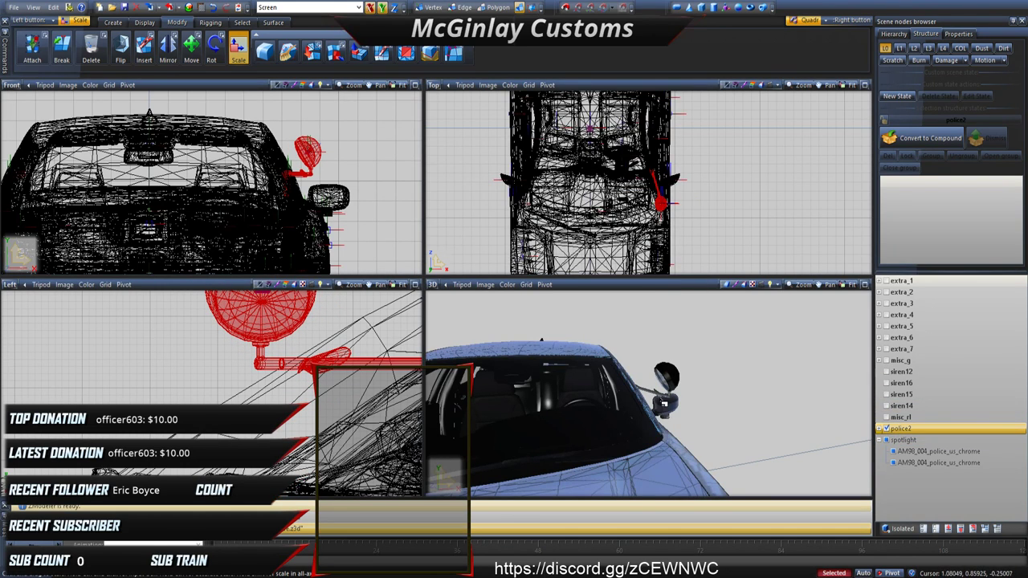
Step: Move the whole spotlight down and inward in the Front view so its arm meets the car's windshield pillar
scroll(649, 429, down, 5)
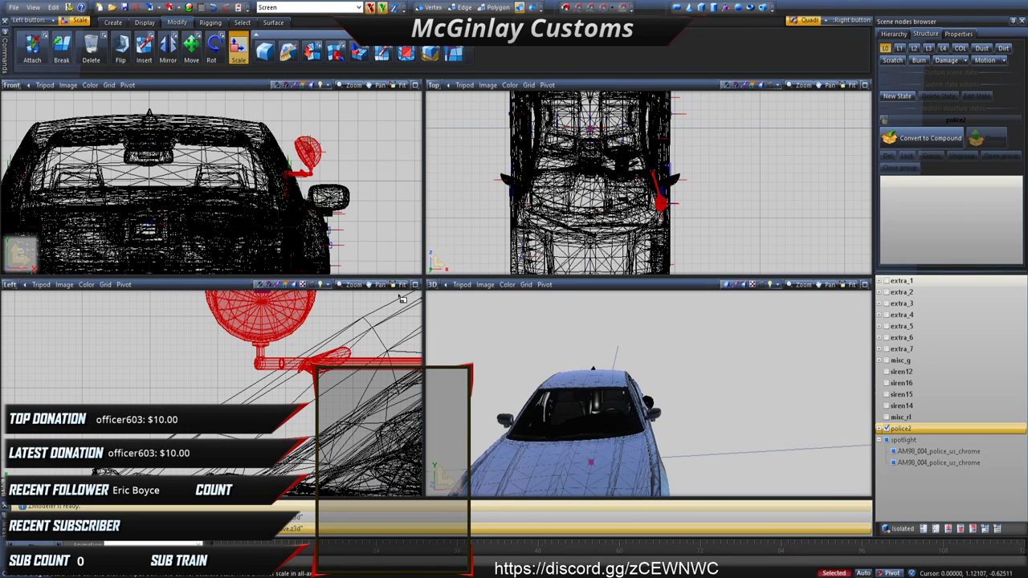
click(192, 49)
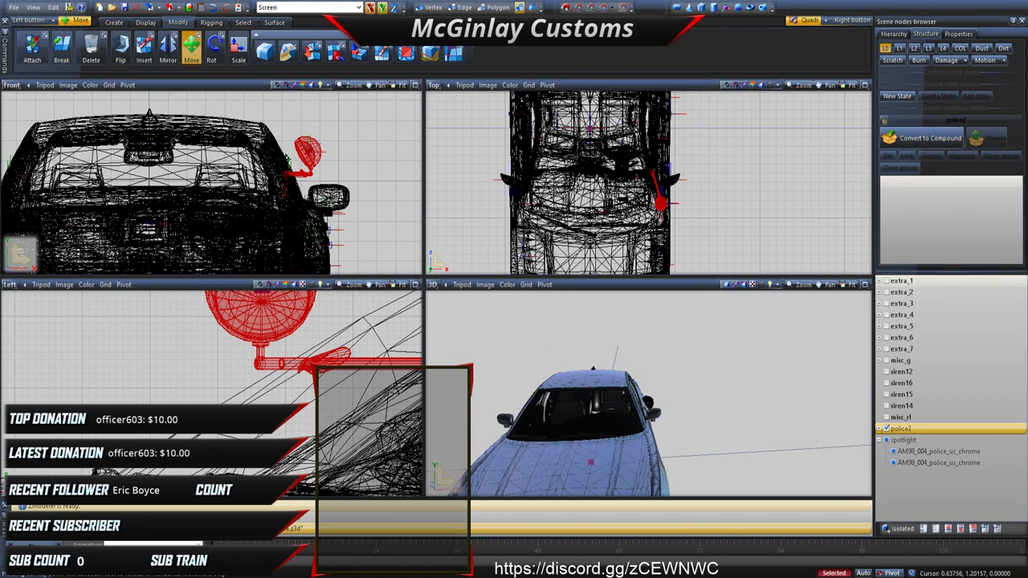
scroll(312, 149, up, 1)
click(298, 193)
drag(298, 194, 284, 201)
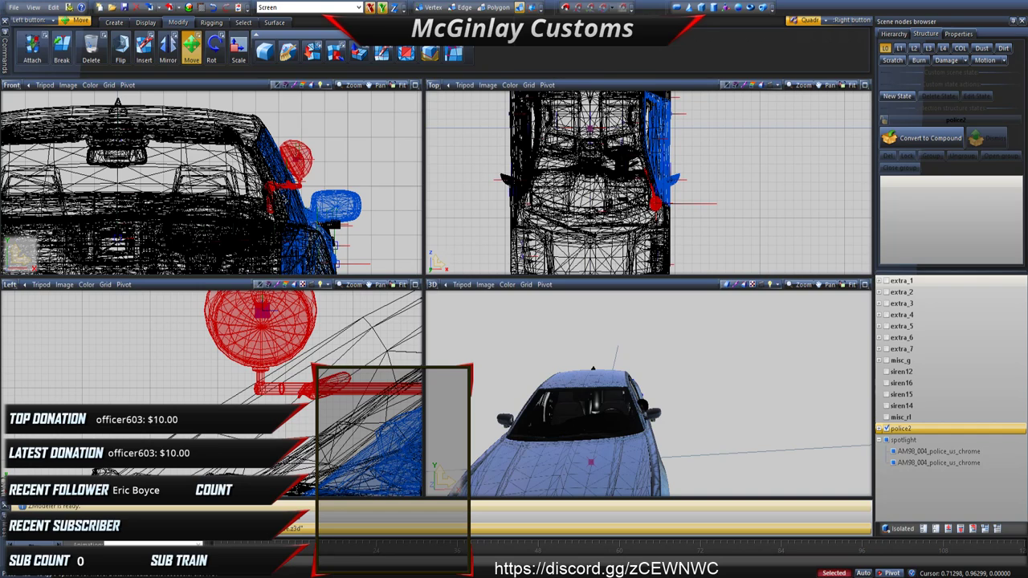
drag(296, 161, 292, 163)
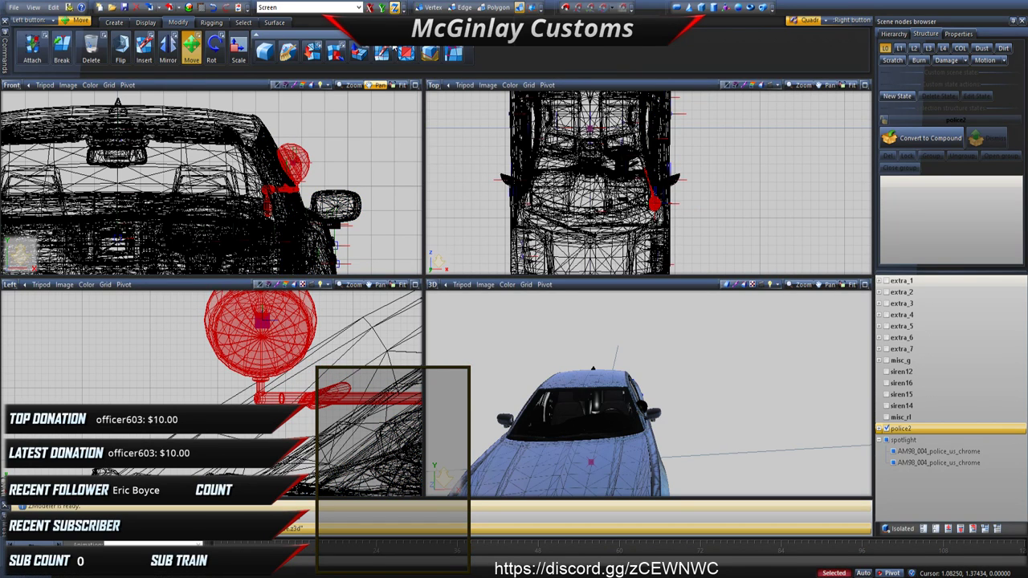
Step: Shift the spotlight back along the Z axis in small moves, checking its fit against the pillar and mirror in the 3D view
drag(369, 114, 371, 137)
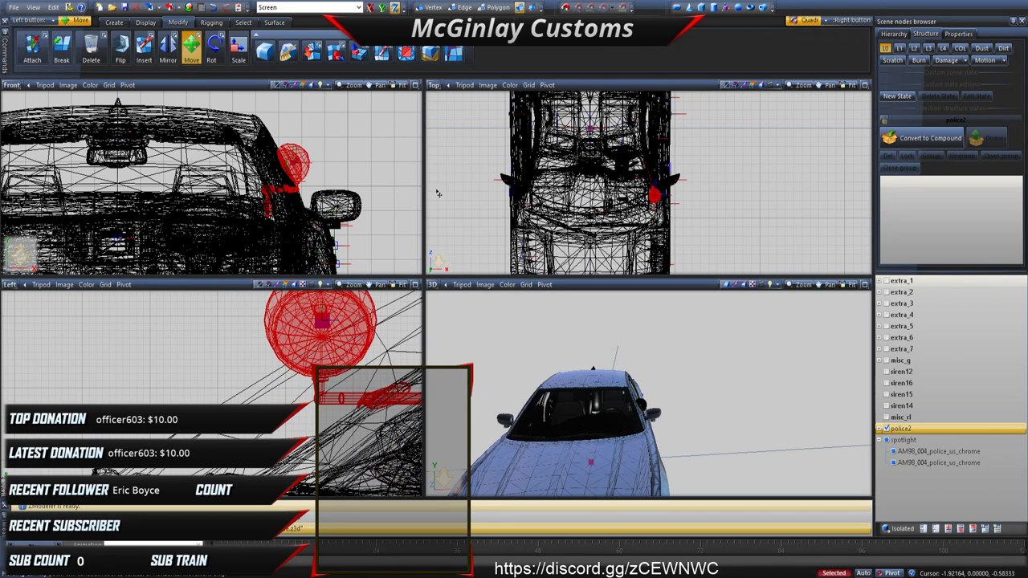
middle_drag(611, 426, 690, 433)
scroll(699, 440, up, 2)
drag(371, 135, 368, 133)
scroll(680, 389, up, 1)
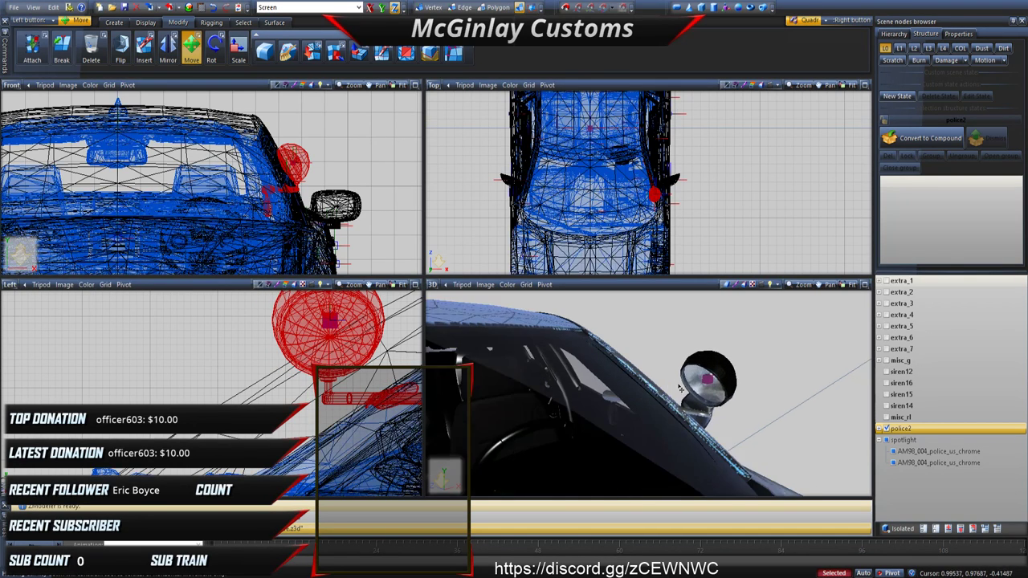
middle_drag(681, 389, 642, 386)
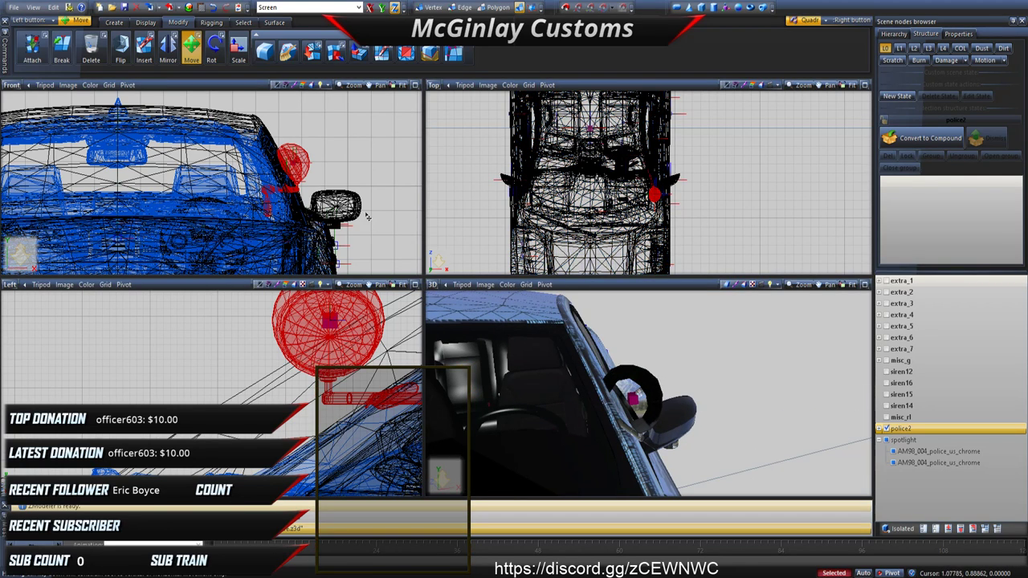
drag(385, 214, 382, 211)
Step: Create a copy of the selected spotlight as a second object
middle_drag(505, 366, 585, 389)
scroll(572, 390, down, 5)
middle_drag(469, 397, 593, 387)
click(113, 22)
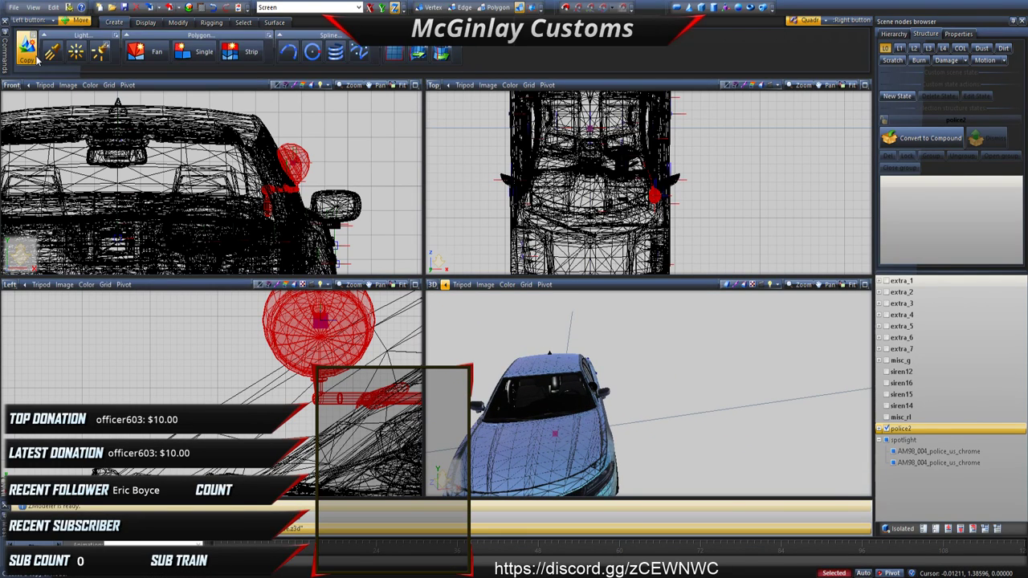
click(27, 48)
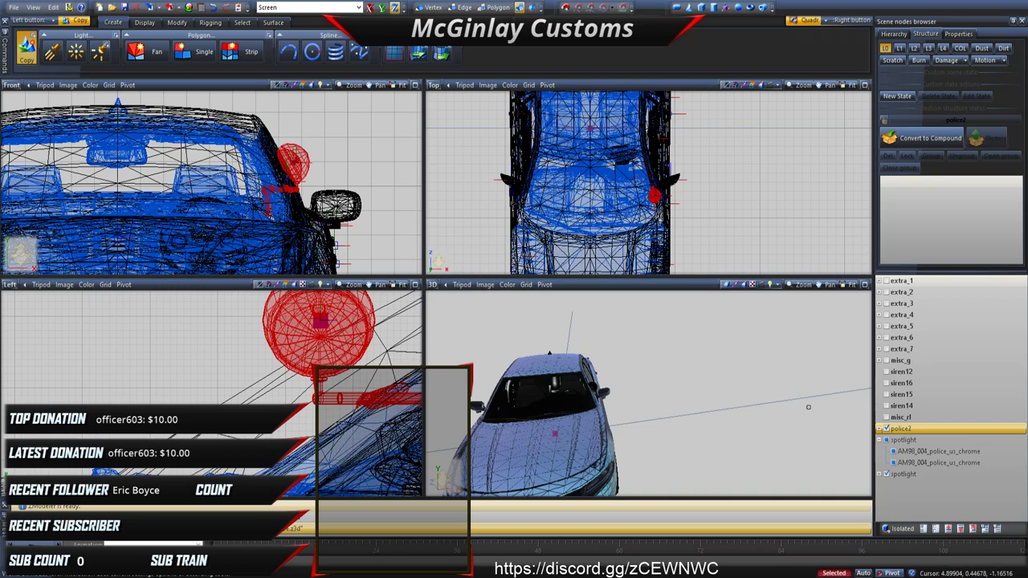
Step: Try to turn the selected spotlight around with Rotate in the Top view
click(242, 22)
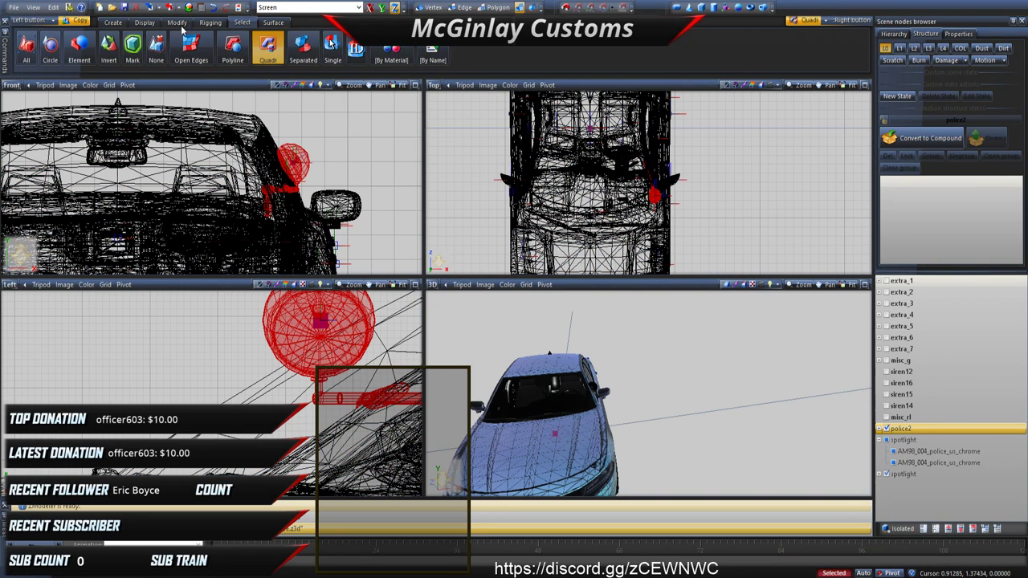
click(180, 23)
click(213, 49)
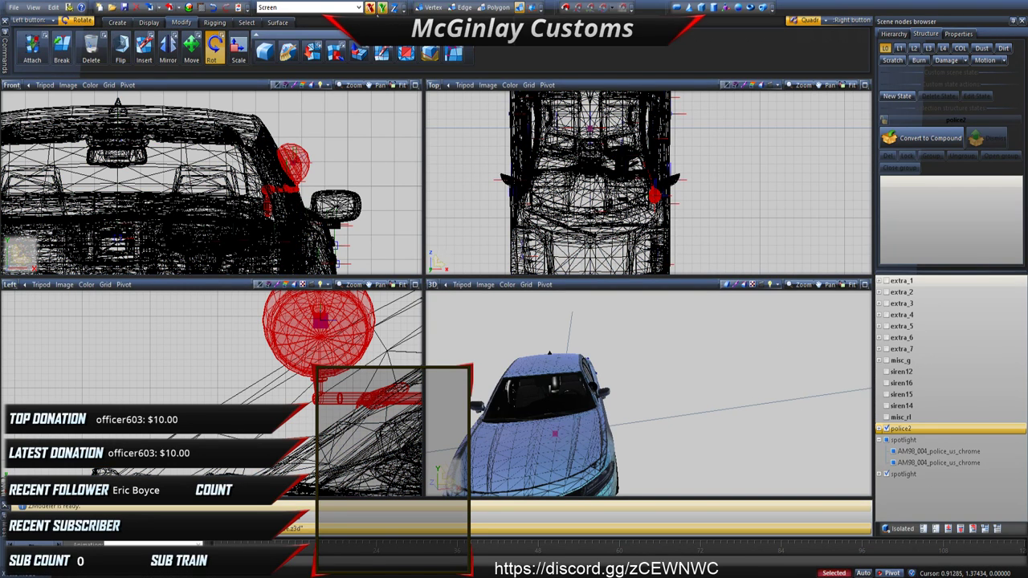
click(747, 215)
scroll(606, 217, down, 3)
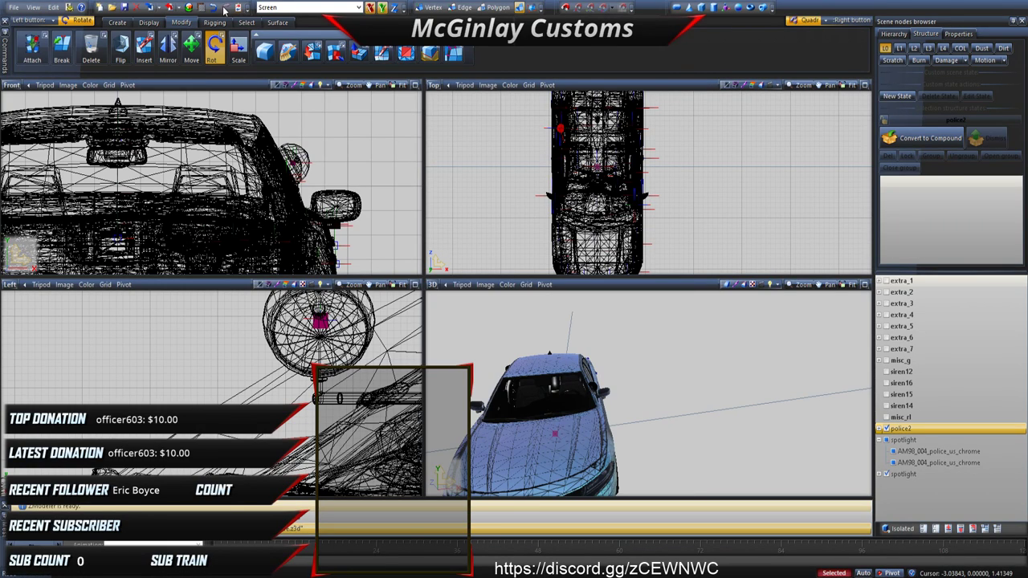
click(593, 179)
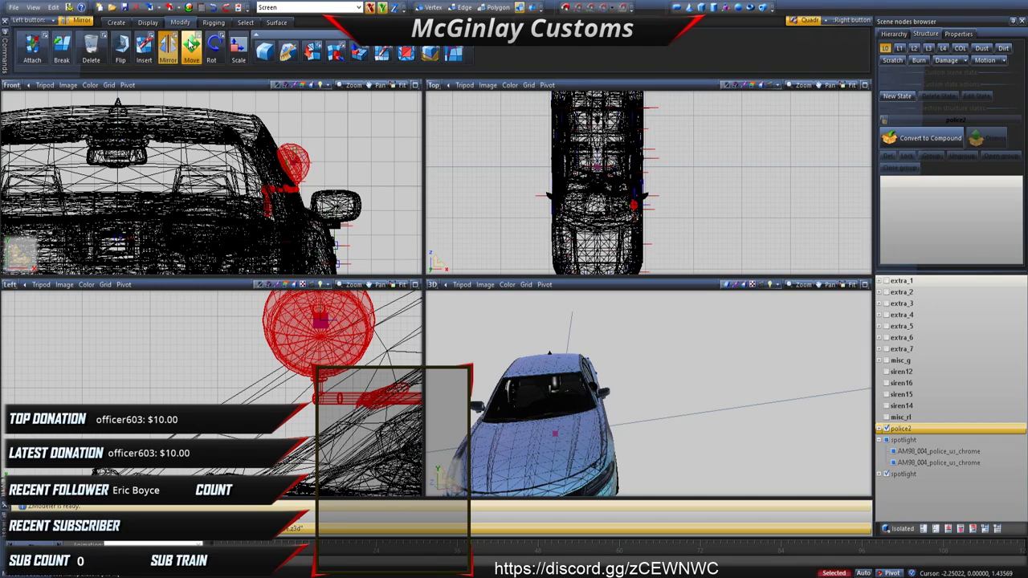
Step: Move the selected spotlight along the X axis only to the opposite windshield pillar in the Front view
click(192, 44)
click(383, 9)
scroll(362, 160, down, 1)
middle_drag(361, 161, 455, 141)
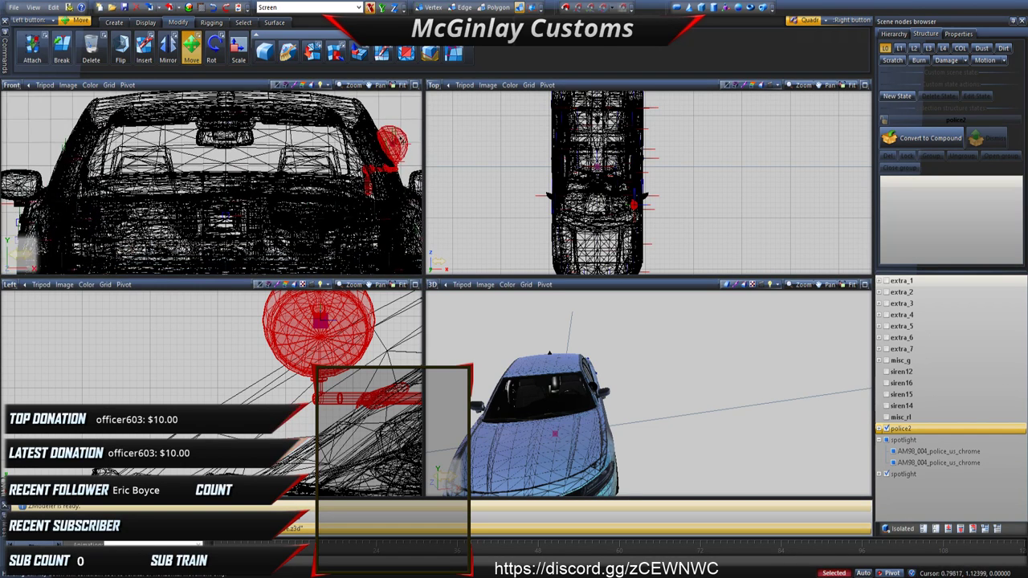
drag(408, 121, 103, 153)
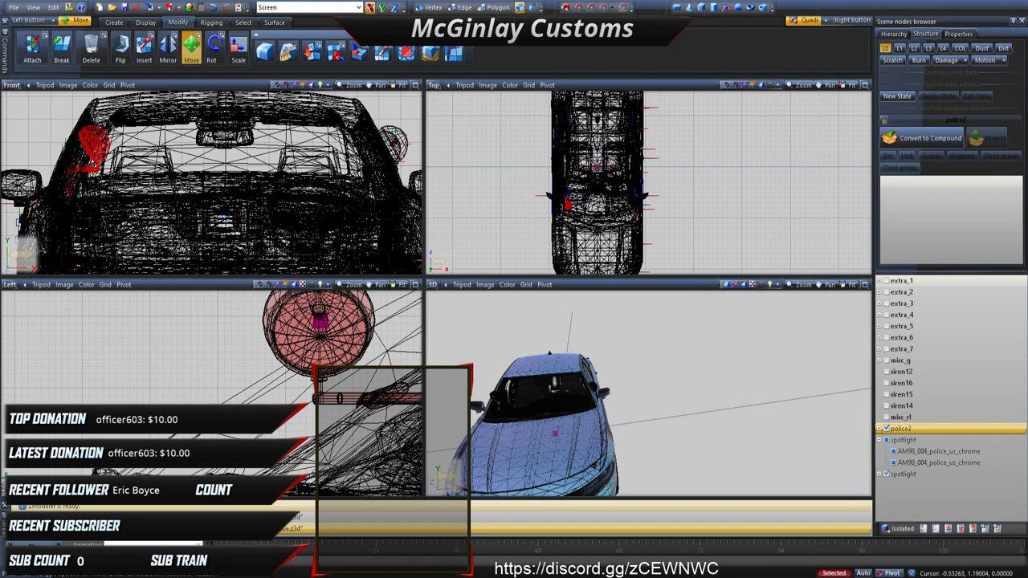
drag(103, 153, 101, 153)
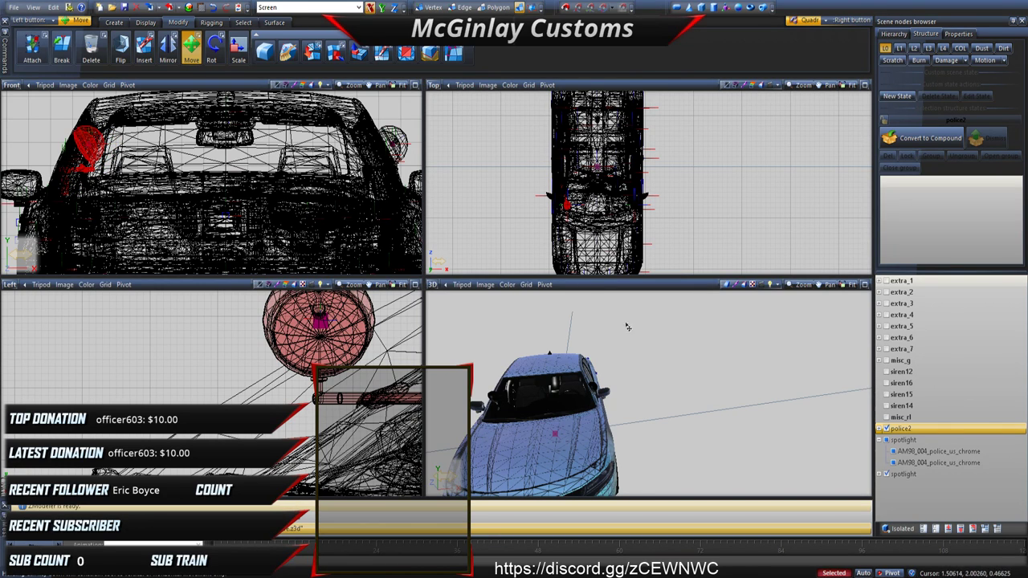
Step: Hide the police2 body, the other spotlight and the moved spotlight's arm, leaving only the moved lamp head shown
click(887, 429)
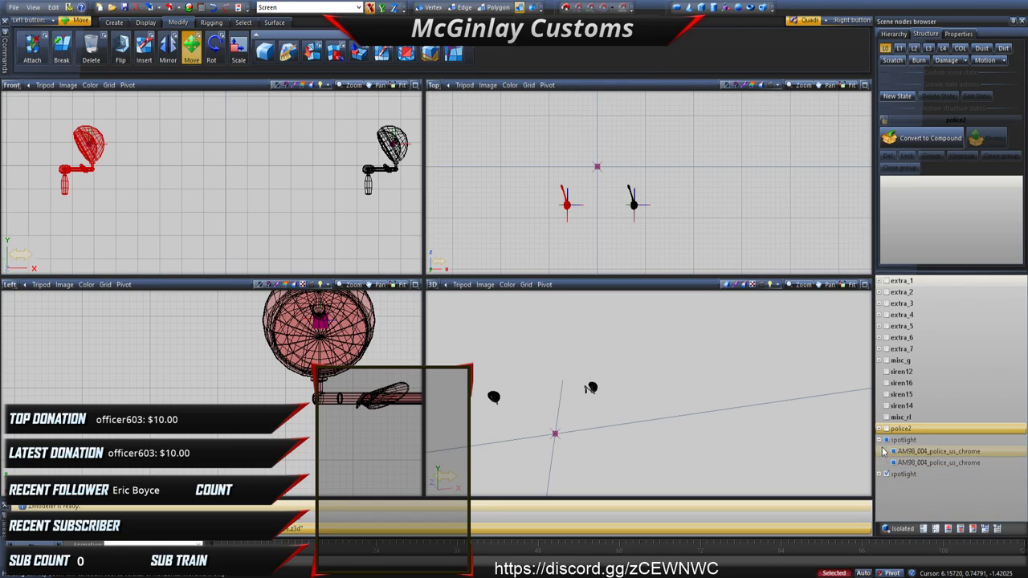
click(879, 440)
click(886, 440)
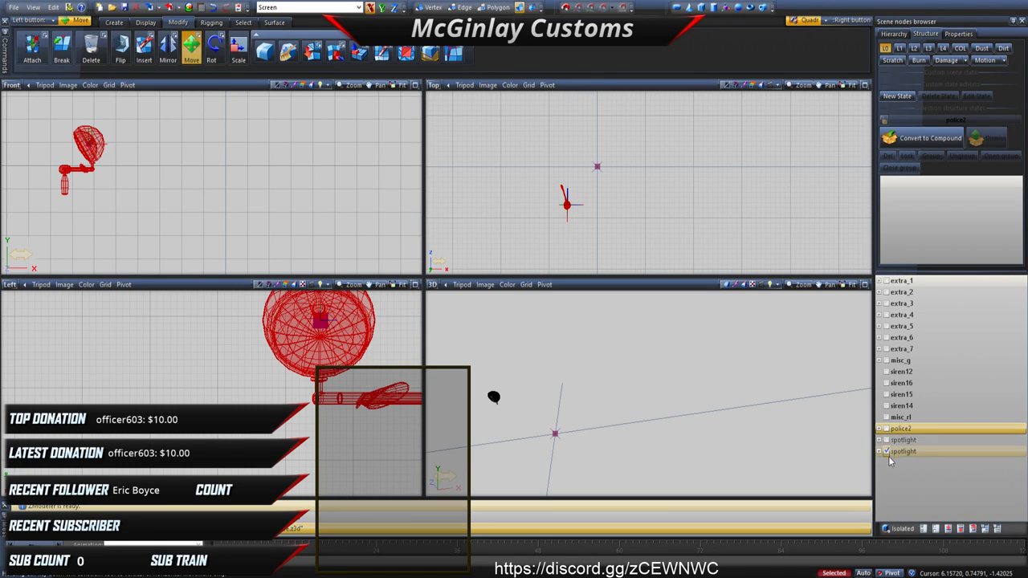
click(879, 451)
click(893, 464)
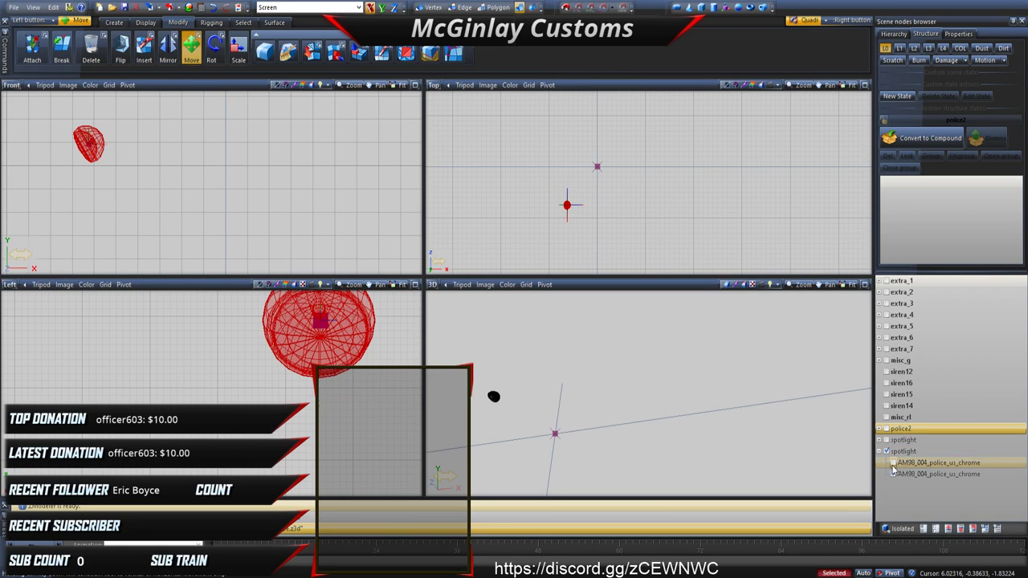
Step: Rotate the isolated lamp head half a turn in the Top view and switch to the Move tool
key(r)
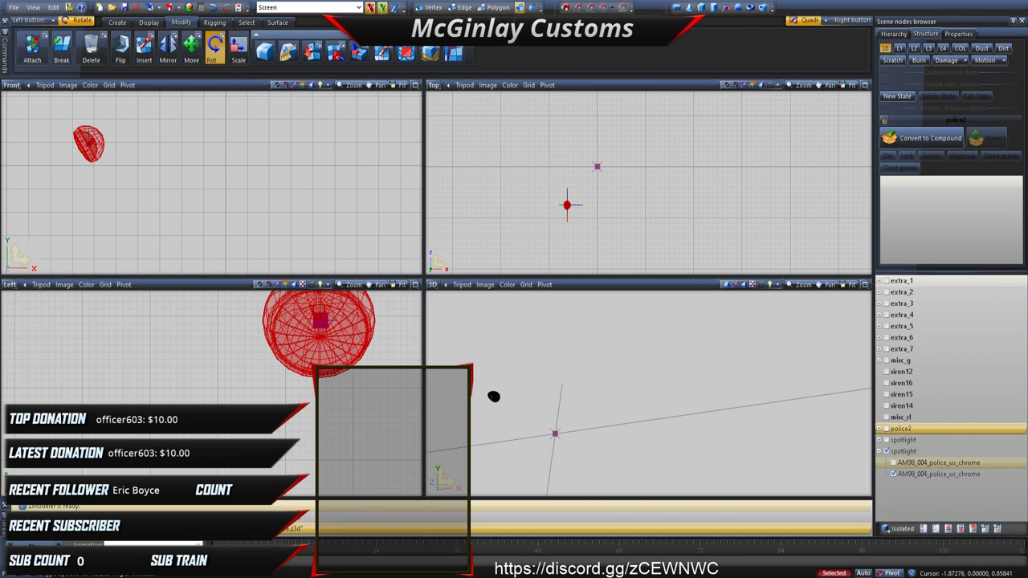
click(508, 126)
key(m)
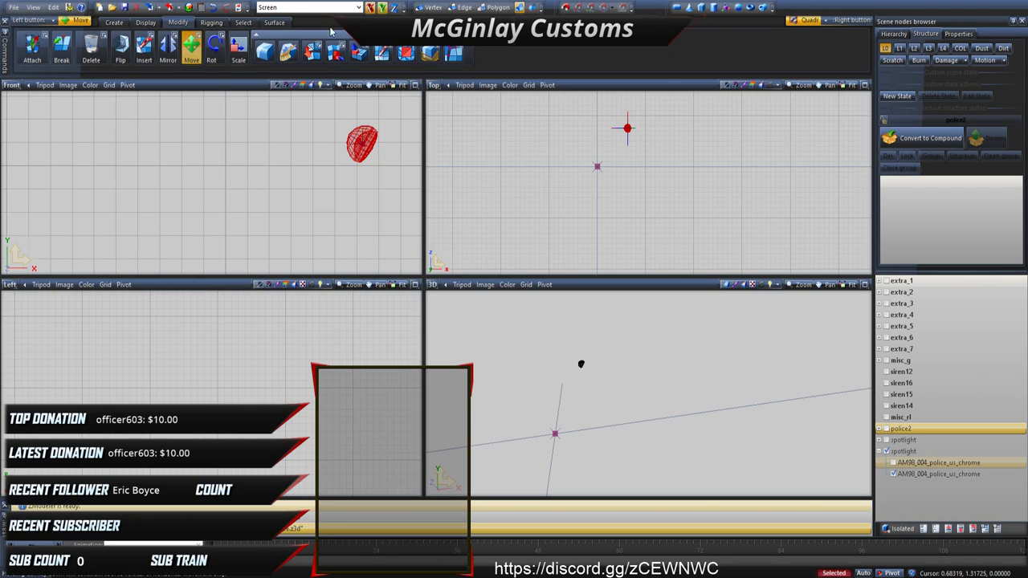
Step: Show the moved spotlight's arm and bring the rotated lamp head back to the arm's end in the Top view
click(894, 462)
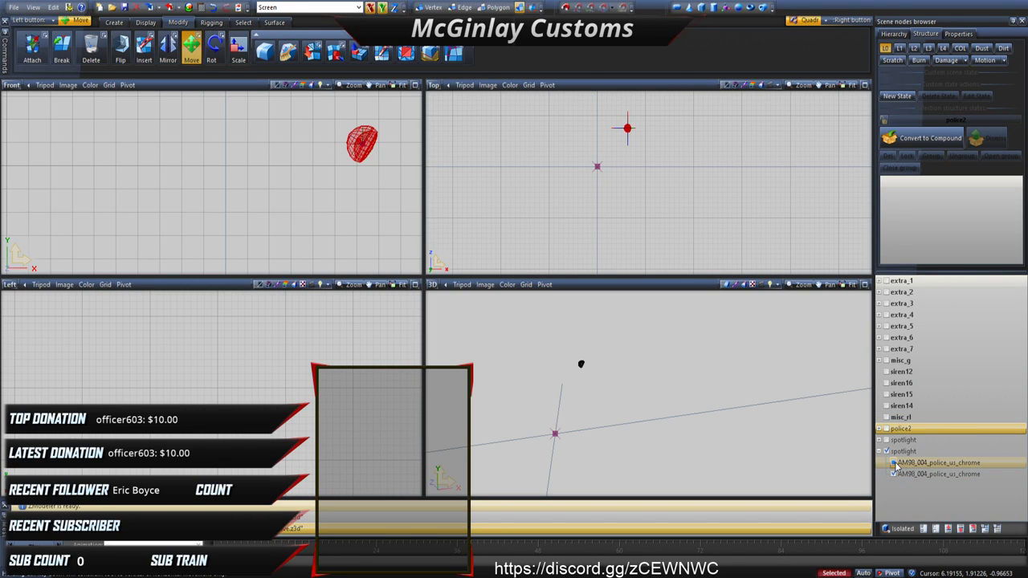
right_drag(511, 147, 570, 212)
drag(631, 179, 570, 254)
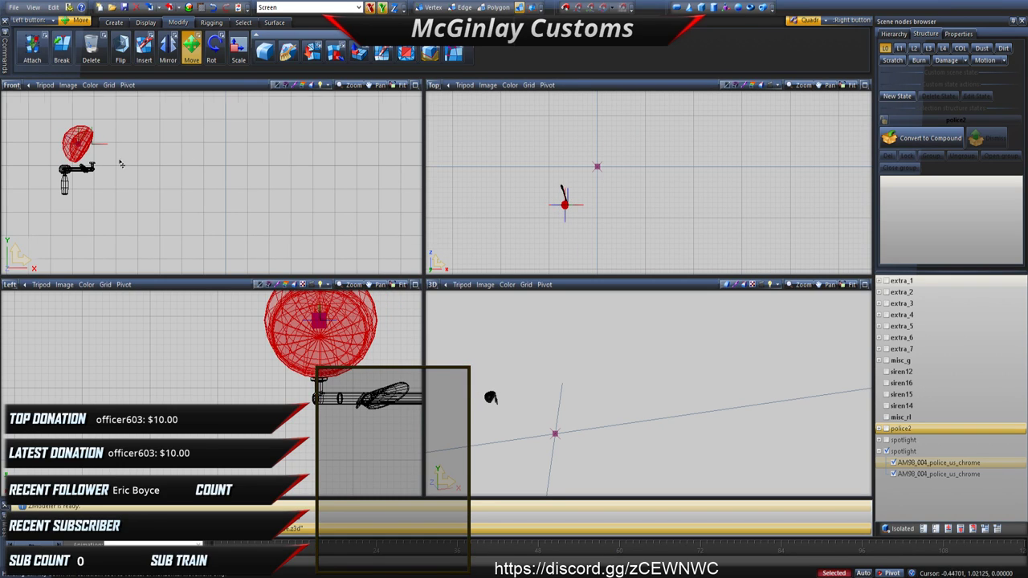
Step: Align the lamp head precisely over the arm's mount in the Front view, check it from above, and deselect the parts
scroll(97, 156, up, 2)
drag(74, 153, 98, 152)
scroll(96, 161, up, 5)
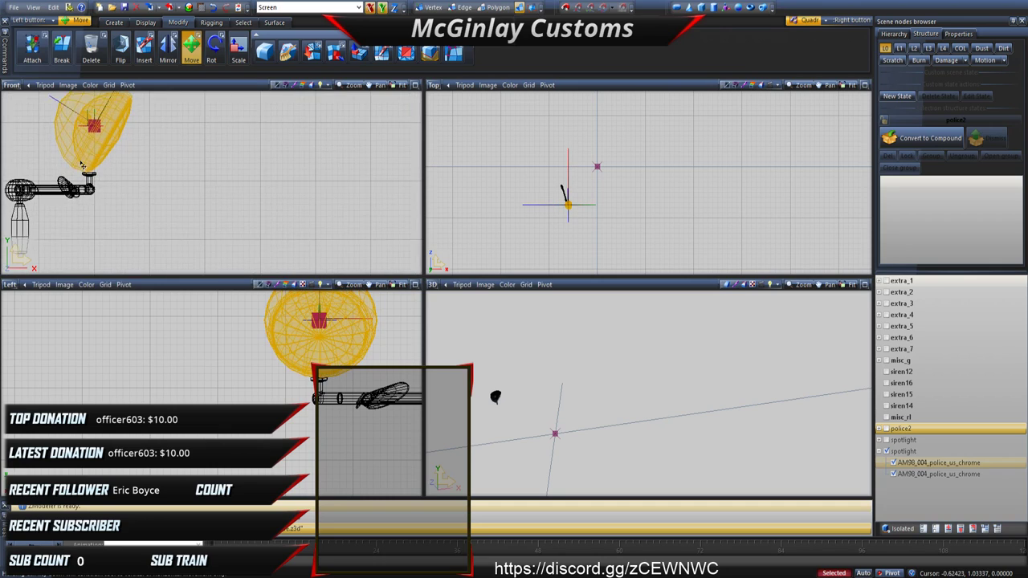
drag(90, 165, 96, 163)
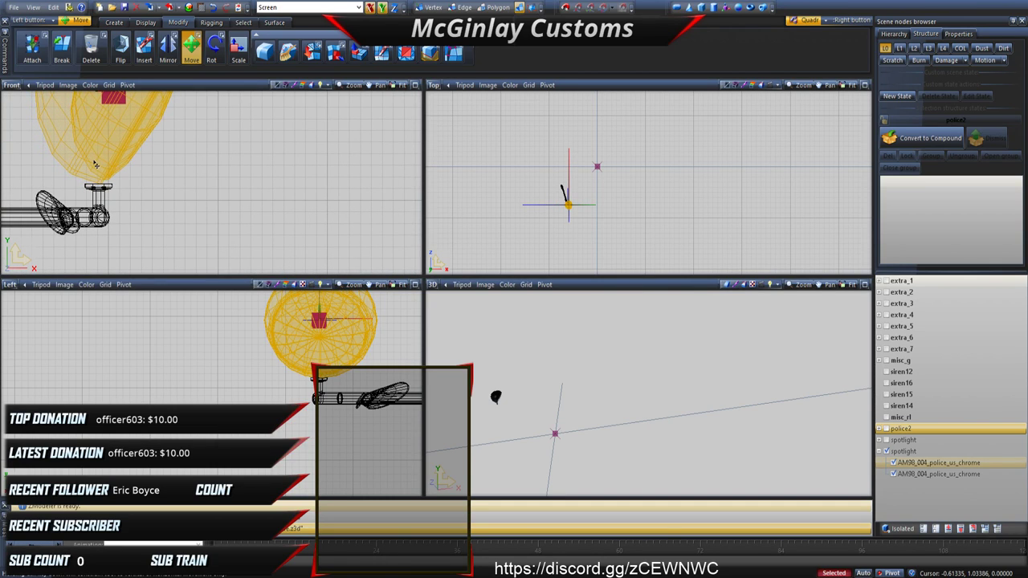
drag(318, 359, 318, 359)
scroll(606, 216, up, 8)
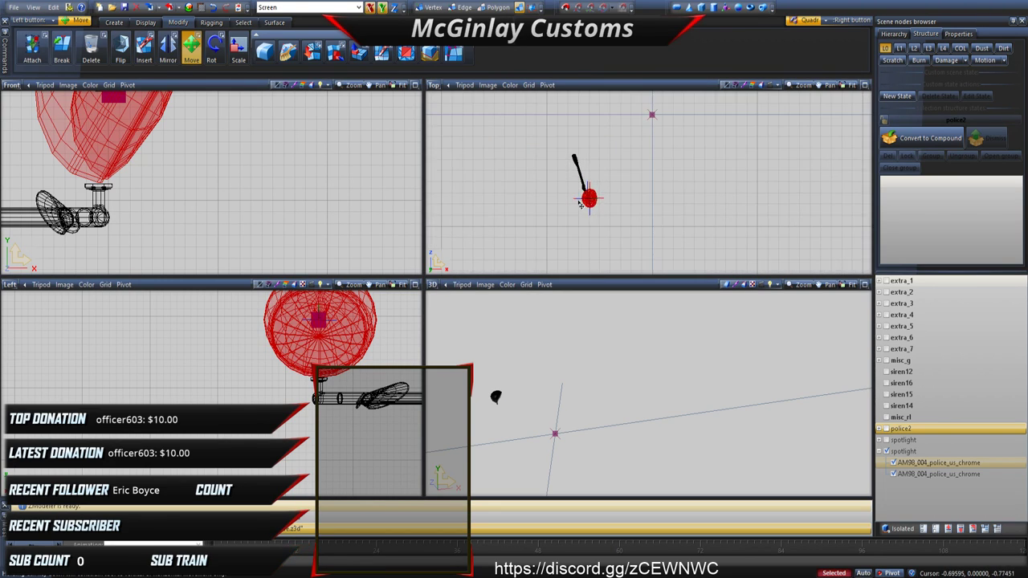
scroll(605, 217, up, 5)
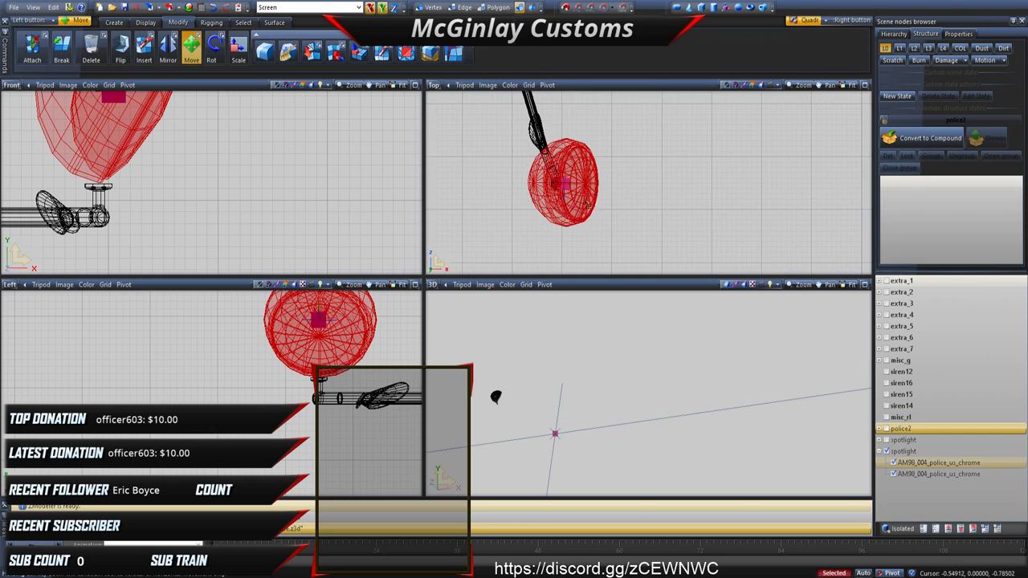
click(650, 247)
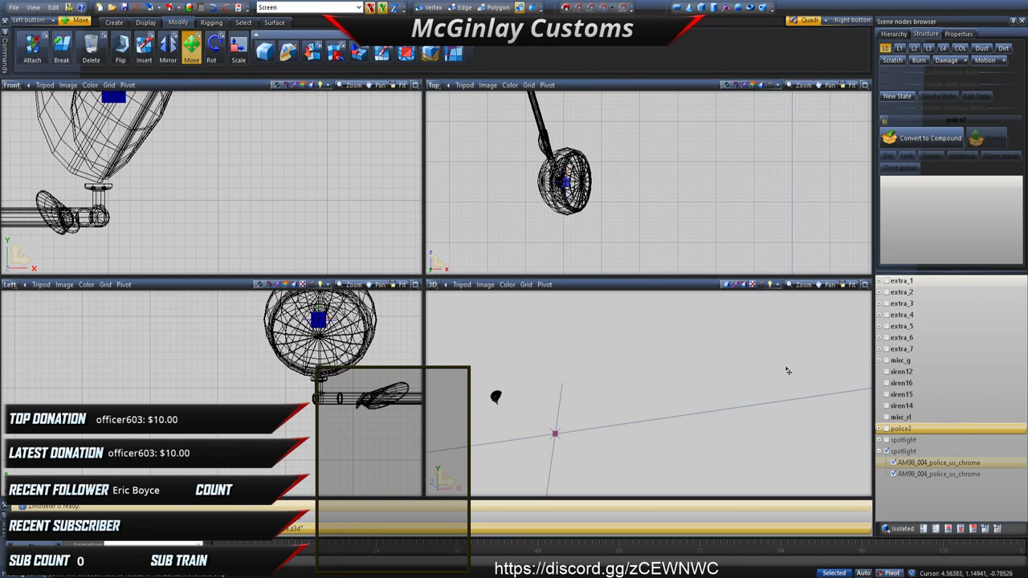
Step: Show the other spotlight and compare the orientation of both lamp heads and arms in the Front and 3D views
click(880, 441)
scroll(375, 315, down, 2)
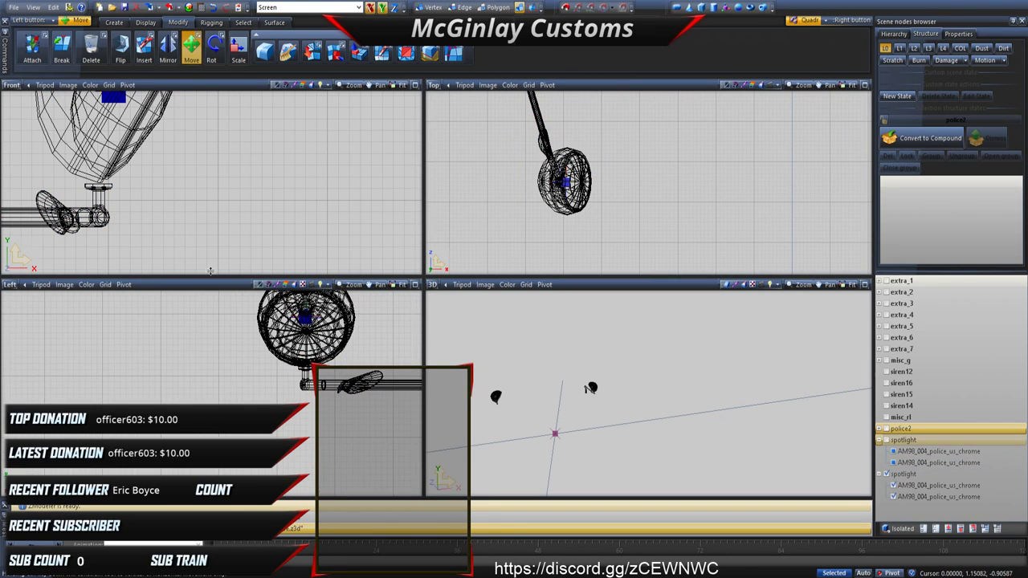
scroll(374, 229, down, 5)
scroll(374, 229, down, 6)
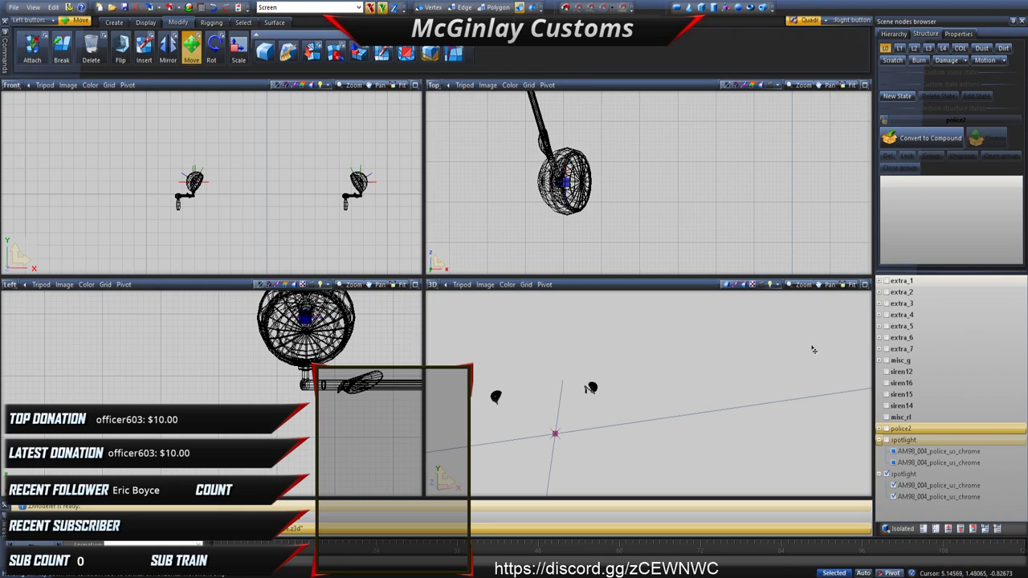
middle_drag(680, 368, 710, 379)
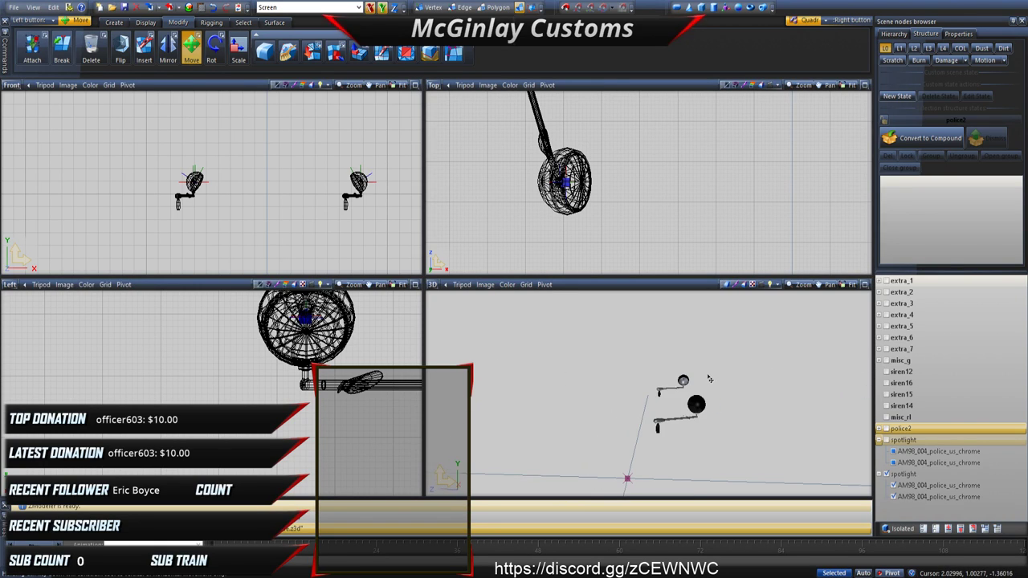
Step: Hide the other spotlight's parts and select only the moved spotlight's arm, with its lamp head shown but unselected
click(893, 485)
click(894, 463)
click(894, 451)
click(894, 452)
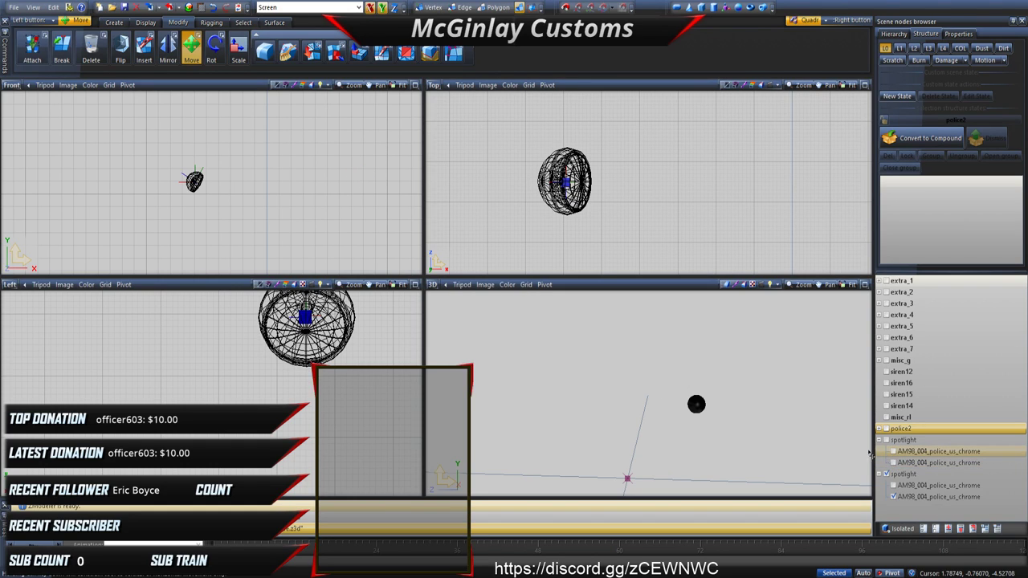
click(894, 485)
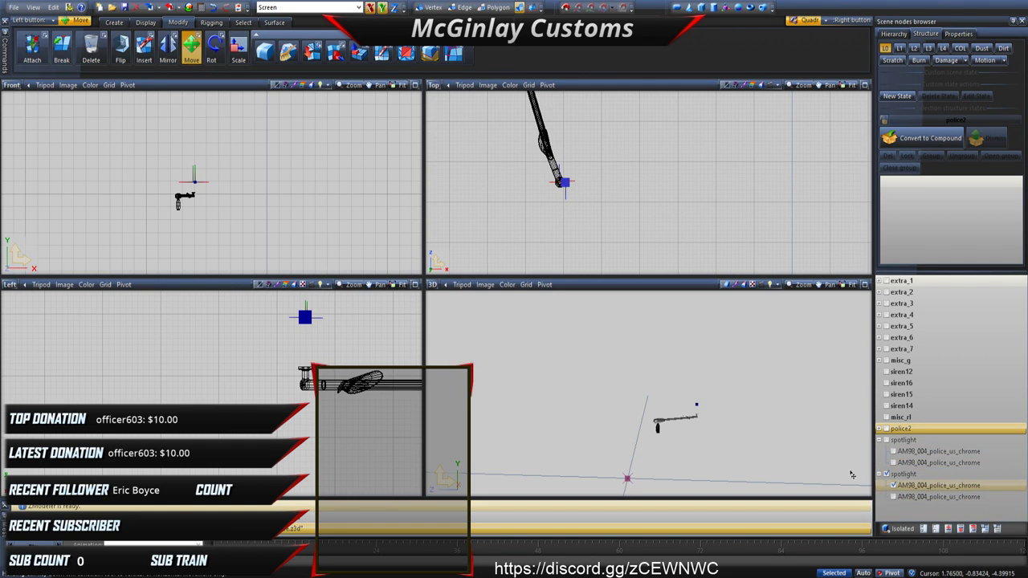
click(894, 497)
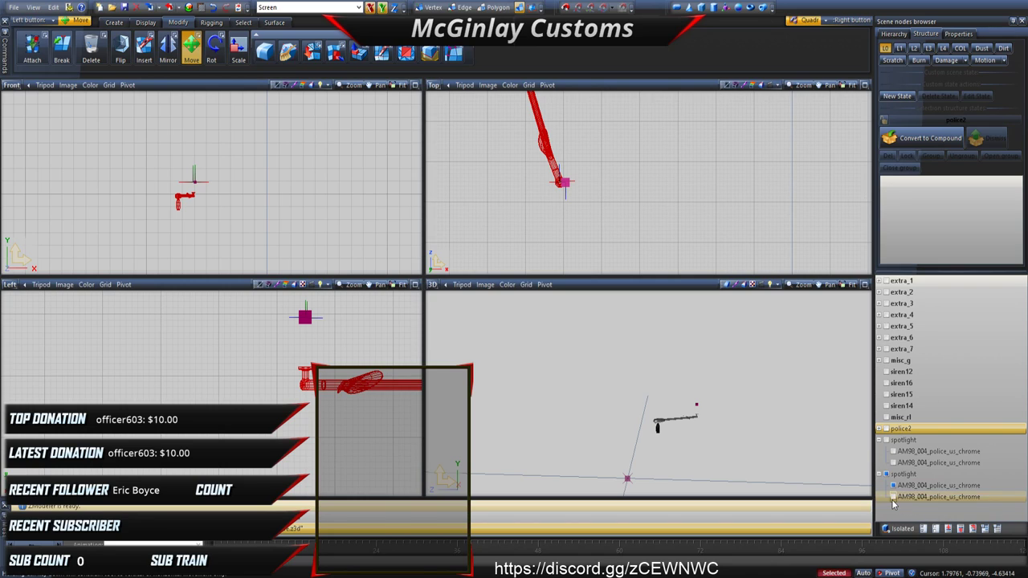
scroll(560, 160, down, 4)
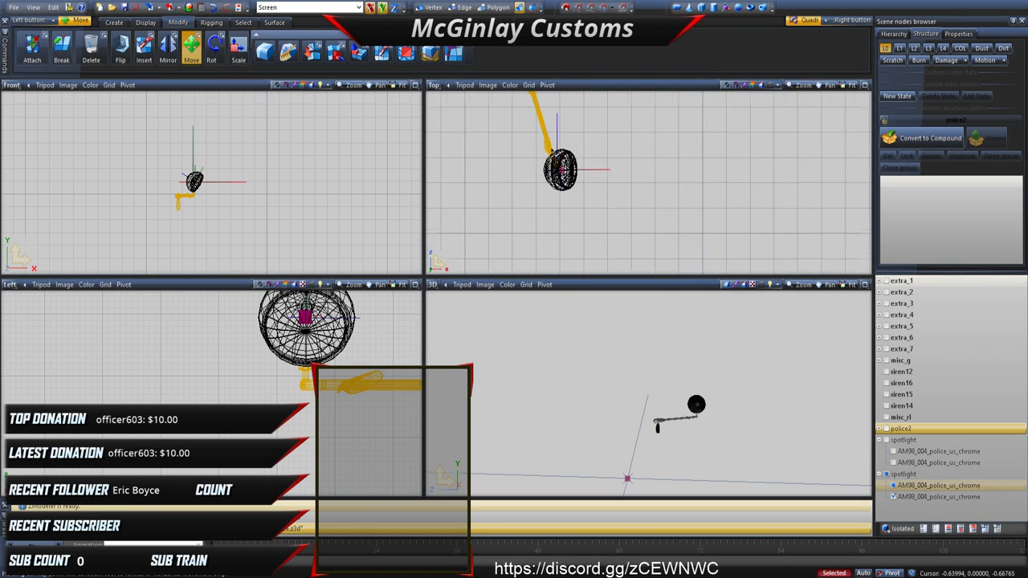
Step: Try to rotate the spotlight's arm on its own in the Top view, then undo the rotation
middle_drag(592, 149, 549, 209)
click(217, 52)
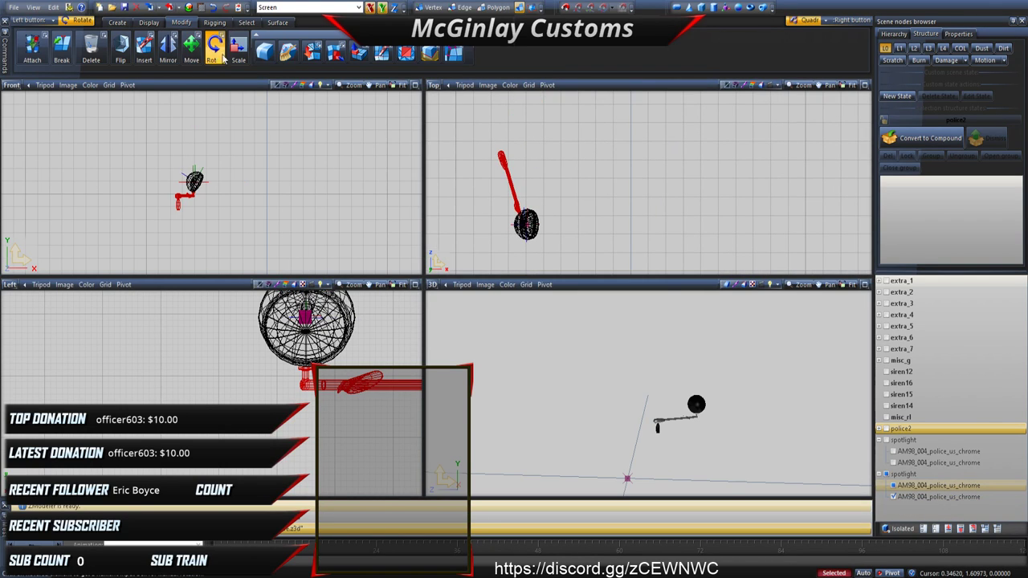
click(586, 202)
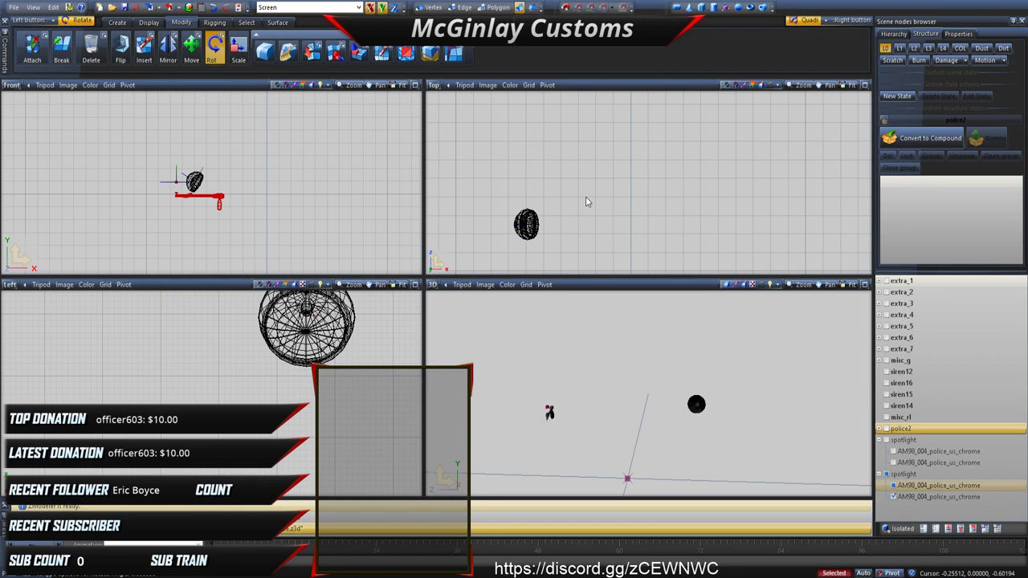
scroll(527, 215, down, 2)
middle_drag(556, 239, 557, 202)
scroll(559, 201, down, 7)
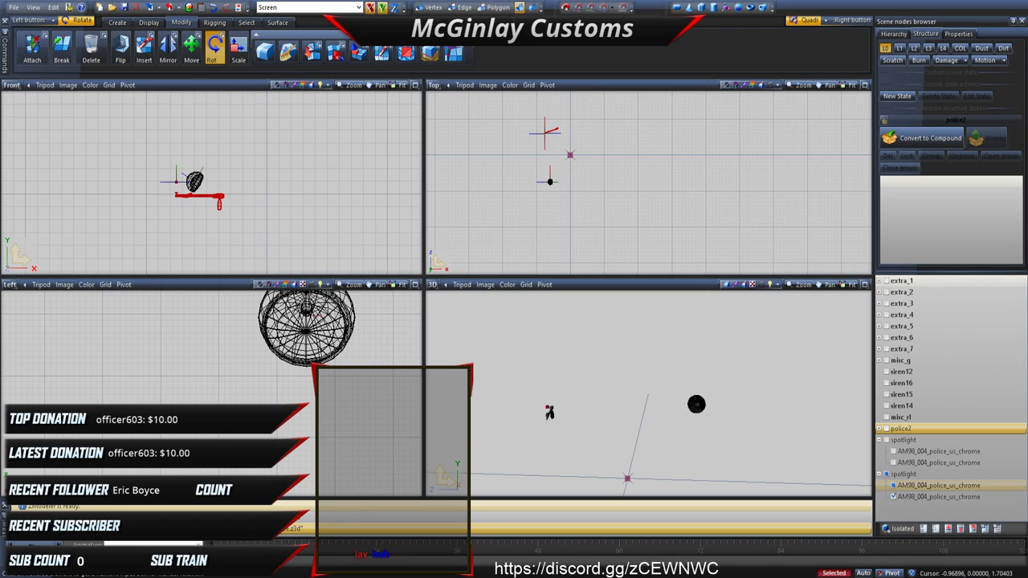
click(216, 8)
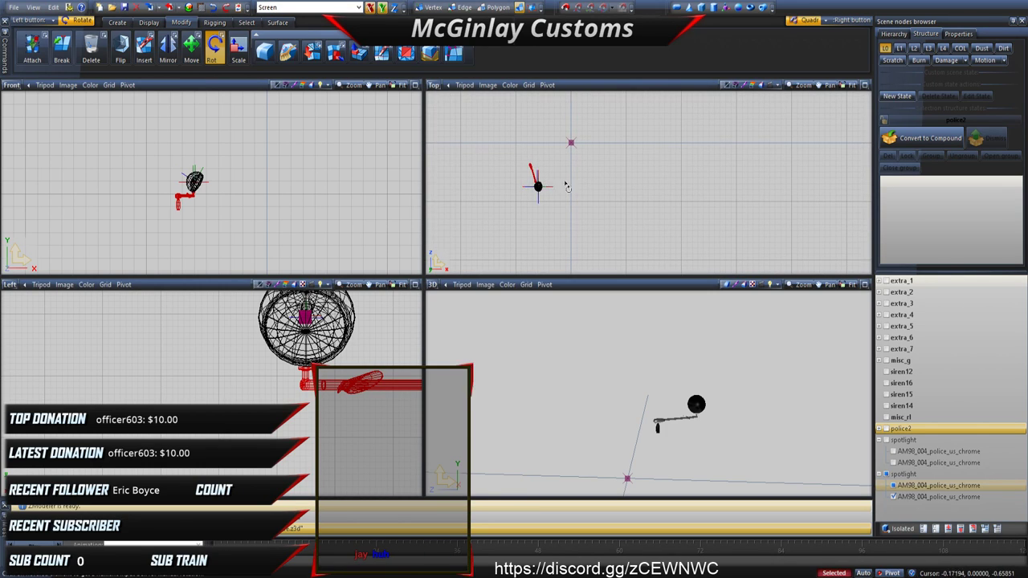
Step: Rotate the arm in the Top view so it angles inward towards the cabin, and move it back under the lamp head
drag(582, 181, 595, 142)
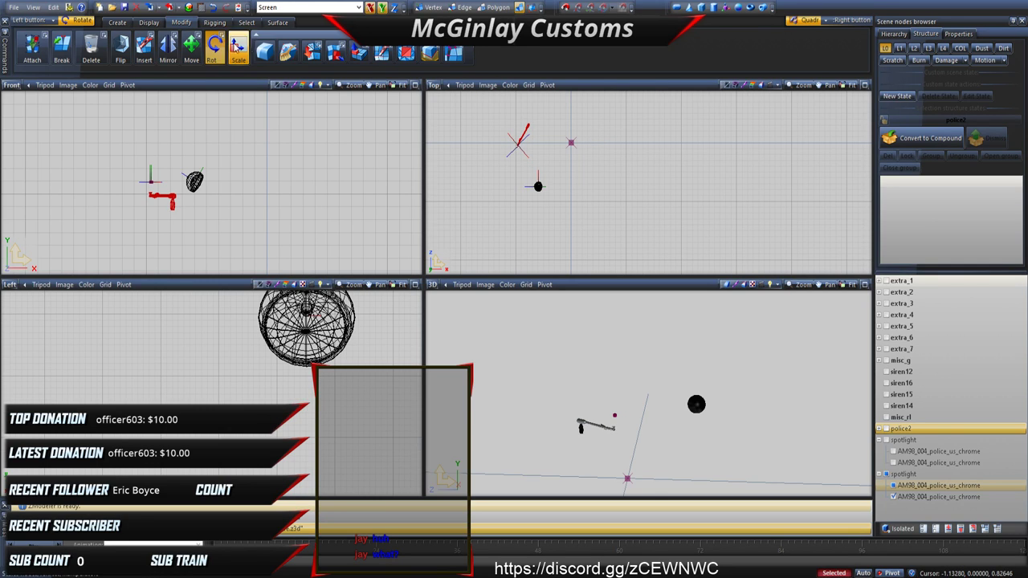
click(191, 48)
scroll(339, 188, up, 1)
scroll(562, 161, up, 2)
drag(517, 136, 547, 196)
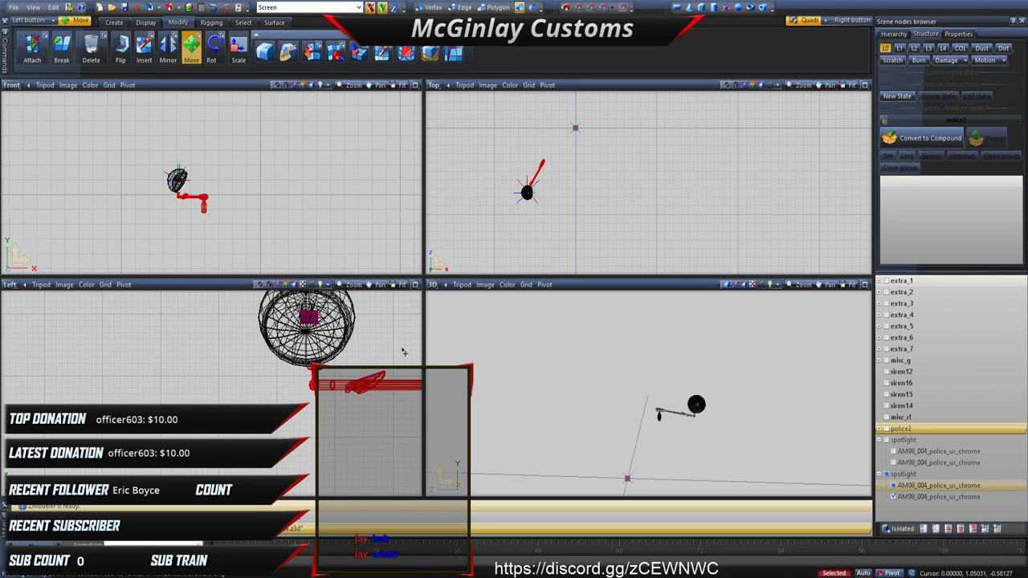
Step: Align the arm's mount precisely beneath the lamp head in the Left and Front views
click(364, 384)
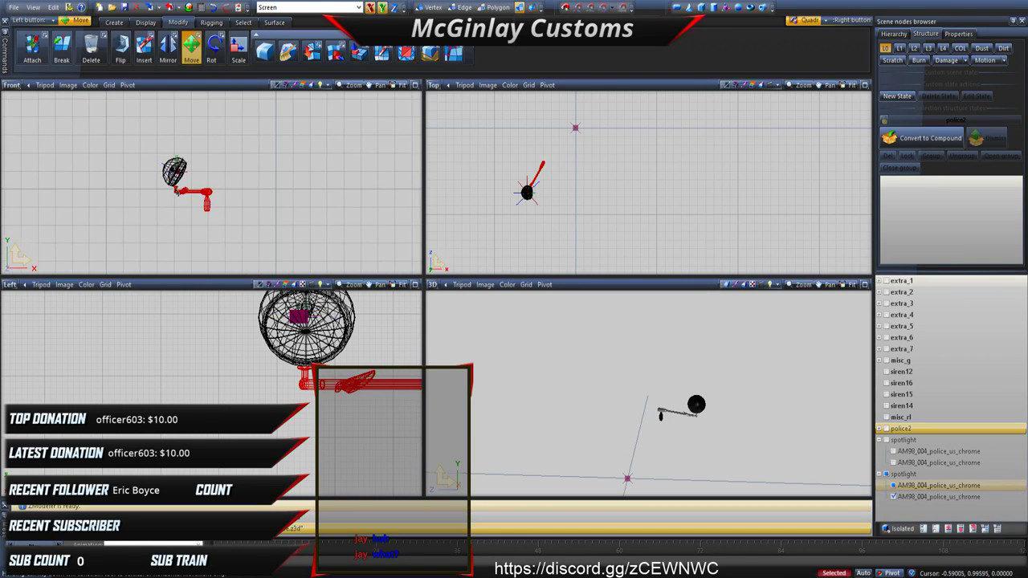
scroll(174, 204, up, 3)
drag(173, 200, 177, 202)
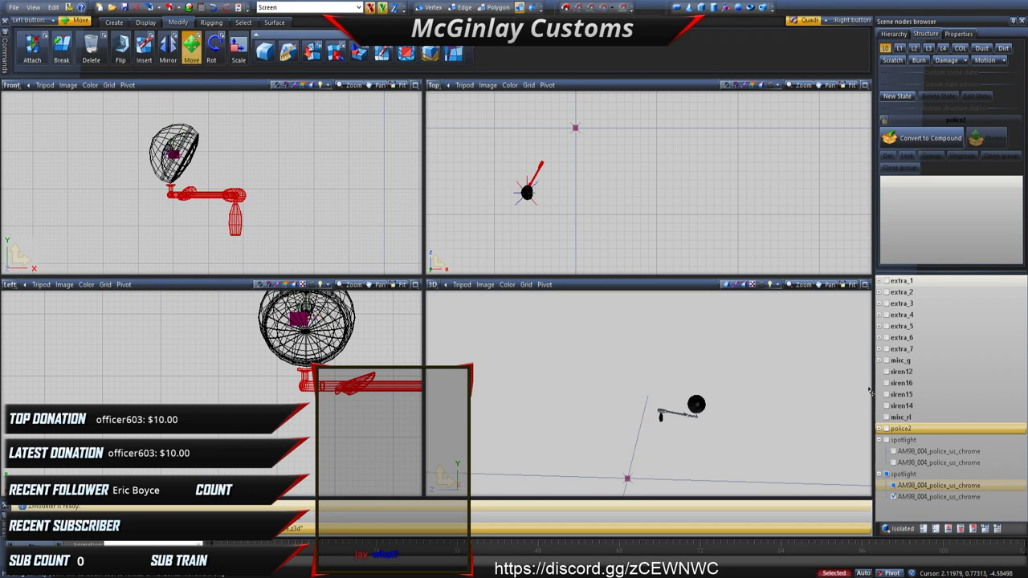
Step: Show the police2 car body and select the spotlight's lamp head together with its arm in the Left view
click(887, 429)
scroll(707, 415, up, 5)
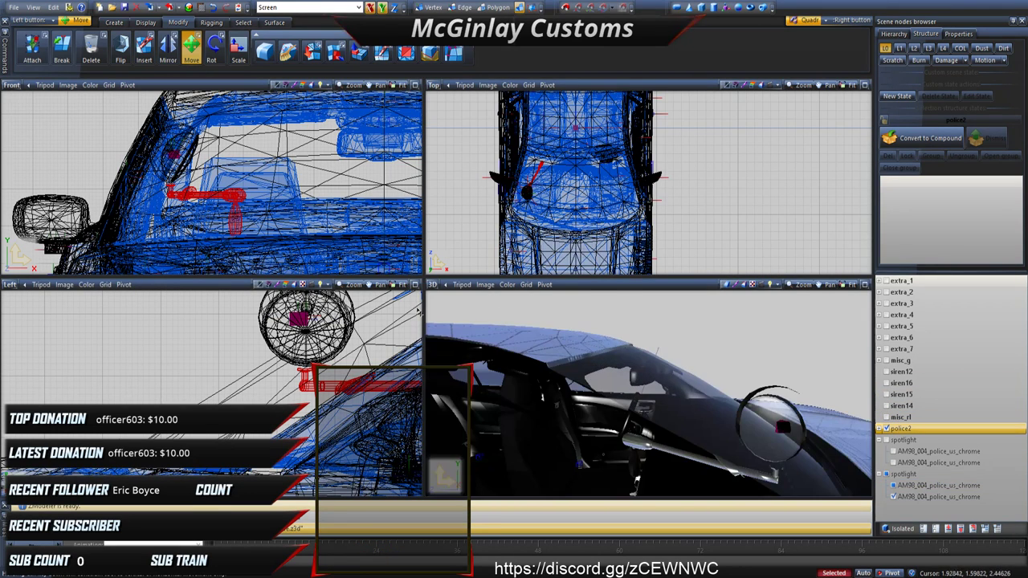
scroll(303, 317, down, 1)
click(304, 317)
scroll(304, 315, down, 2)
click(304, 316)
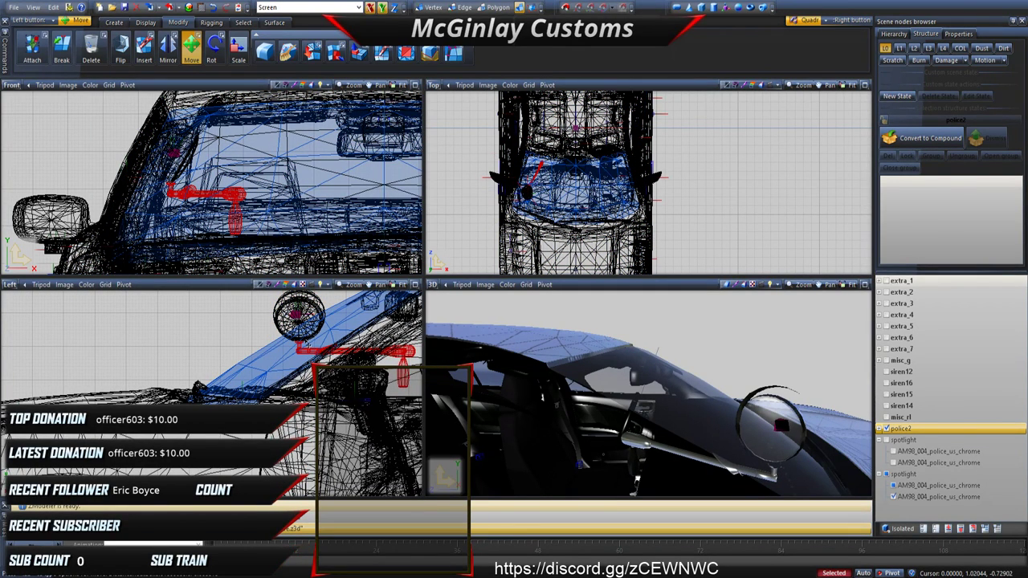
scroll(305, 344, down, 2)
click(304, 321)
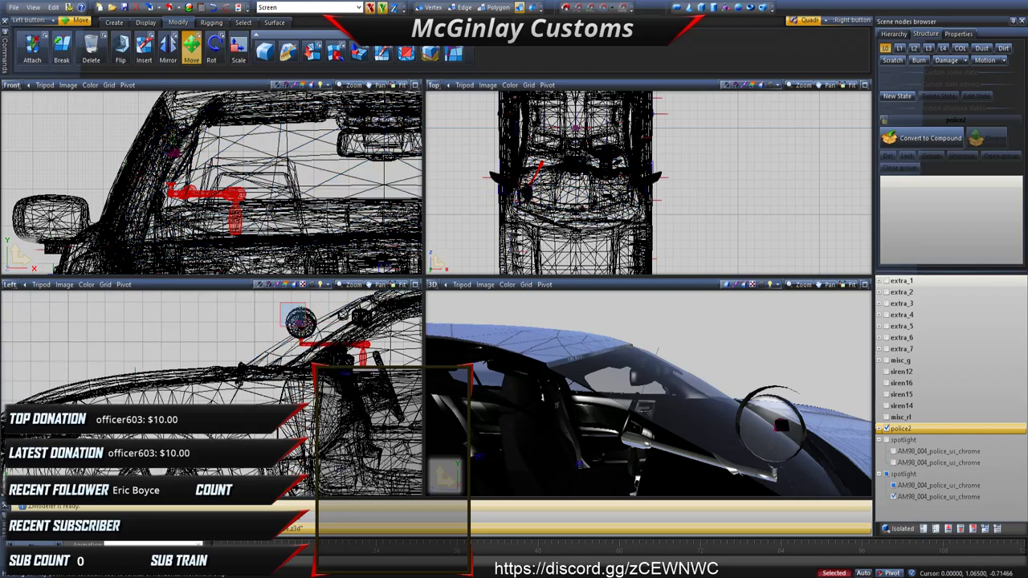
click(308, 344)
right_drag(270, 303, 339, 352)
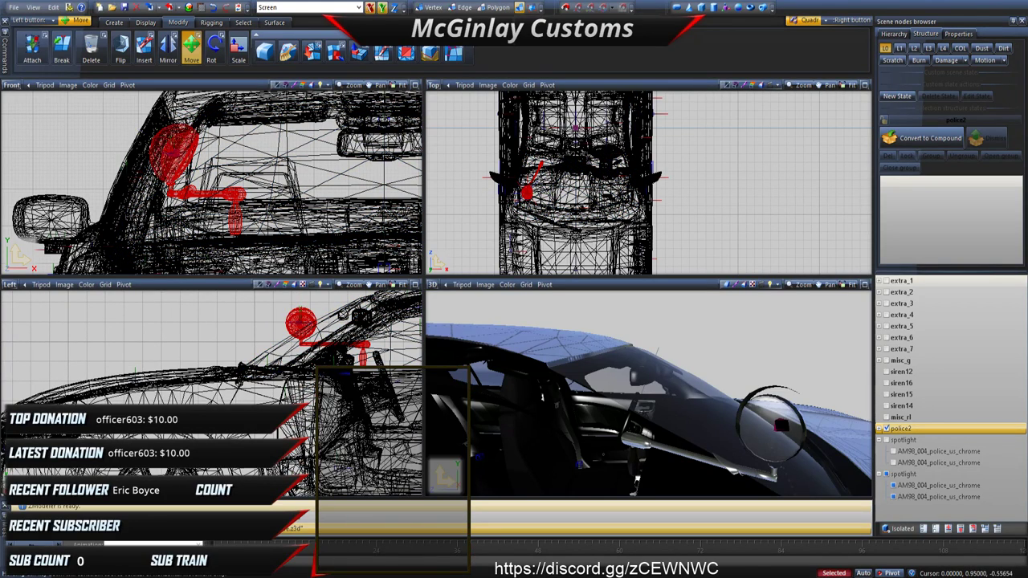
Step: Move the whole spotlight outward in the Front view so its arm passes through the windshield pillar
scroll(522, 392, down, 3)
middle_drag(523, 391, 531, 392)
scroll(336, 339, up, 2)
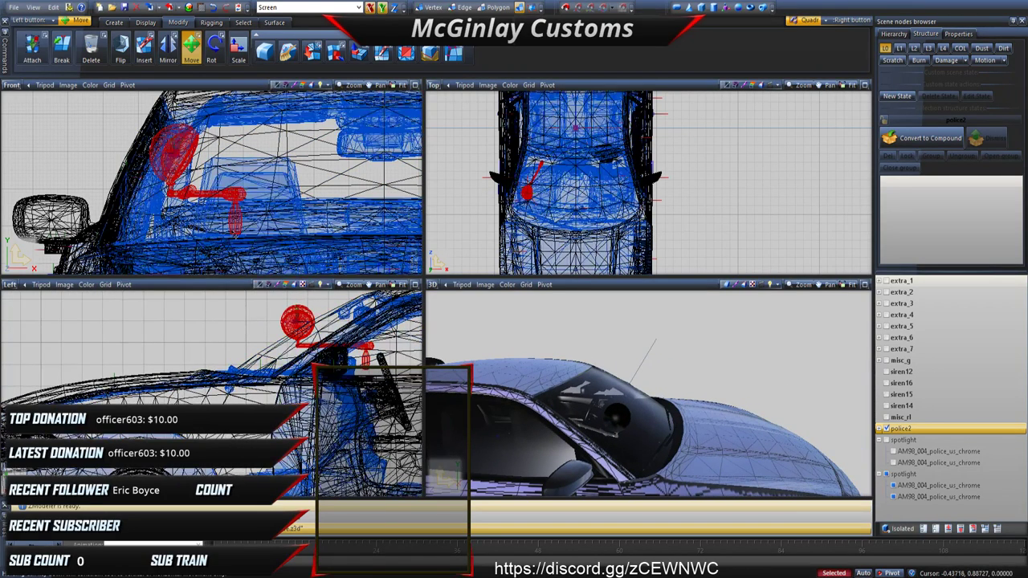
drag(229, 236, 173, 240)
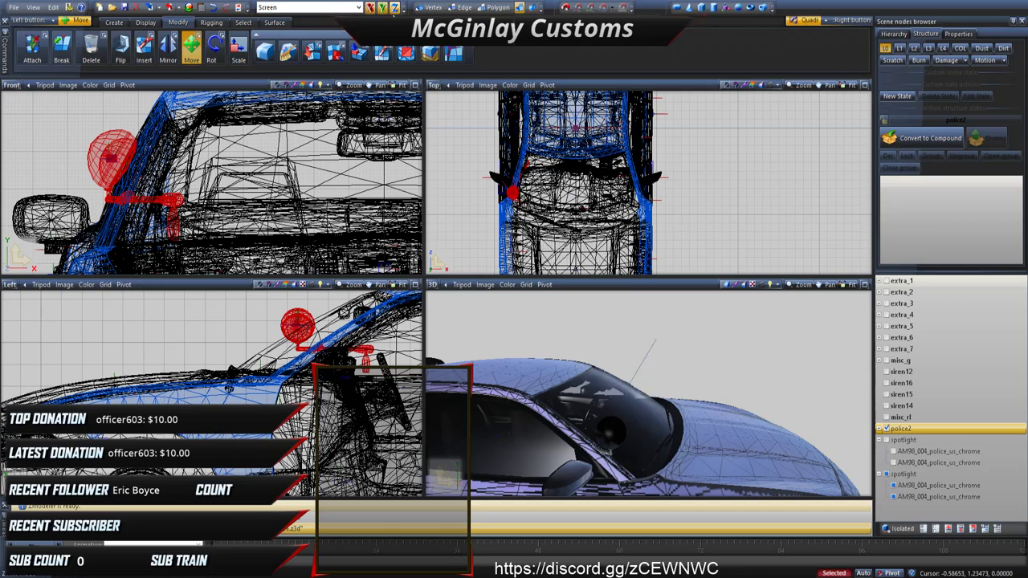
Step: Restrict movement to the Z axis and fine-tune the spotlight's front-to-back position at the windshield pillar
click(394, 7)
drag(264, 148, 248, 150)
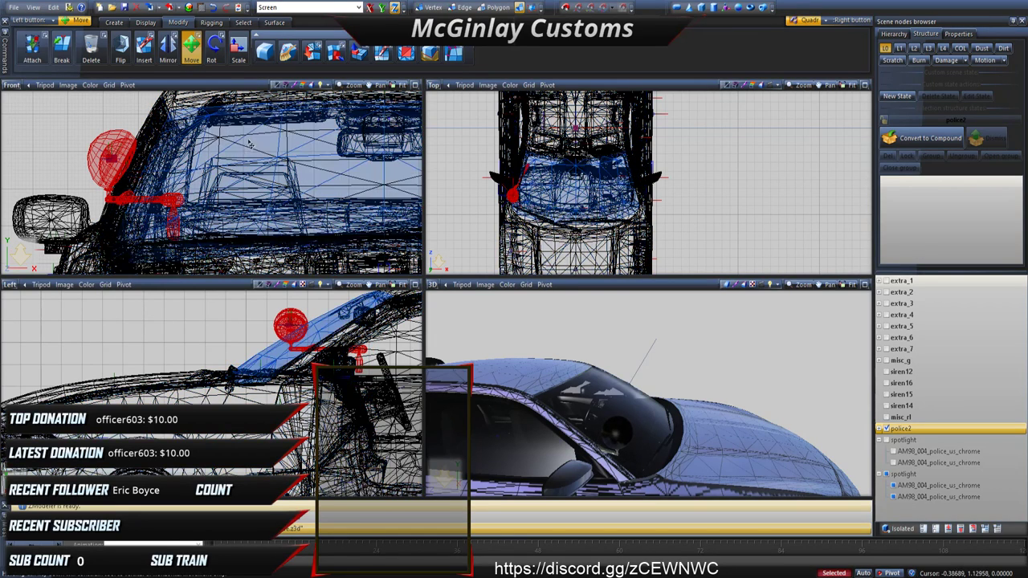
scroll(150, 118, up, 1)
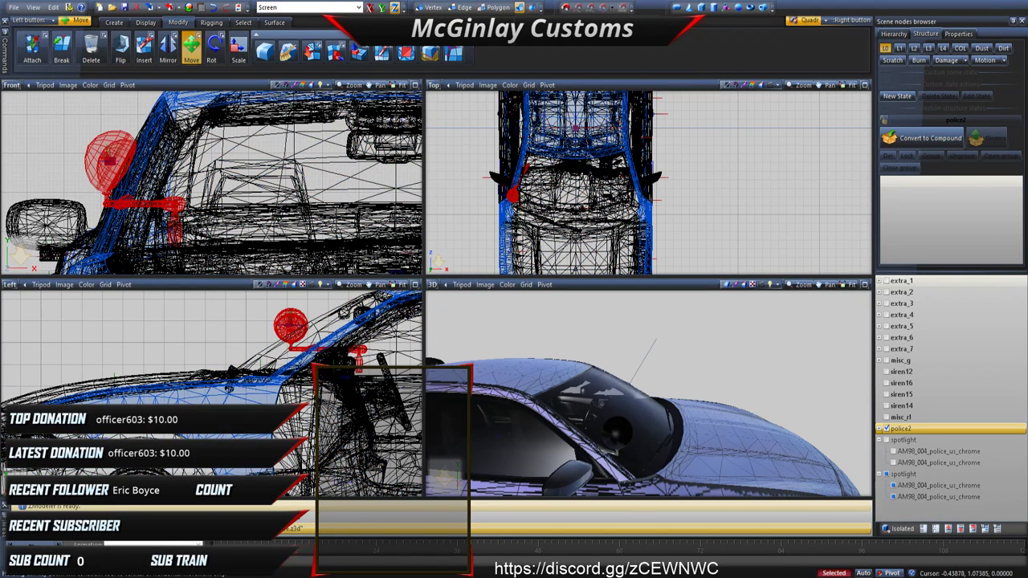
scroll(143, 181, up, 3)
drag(145, 184, 153, 181)
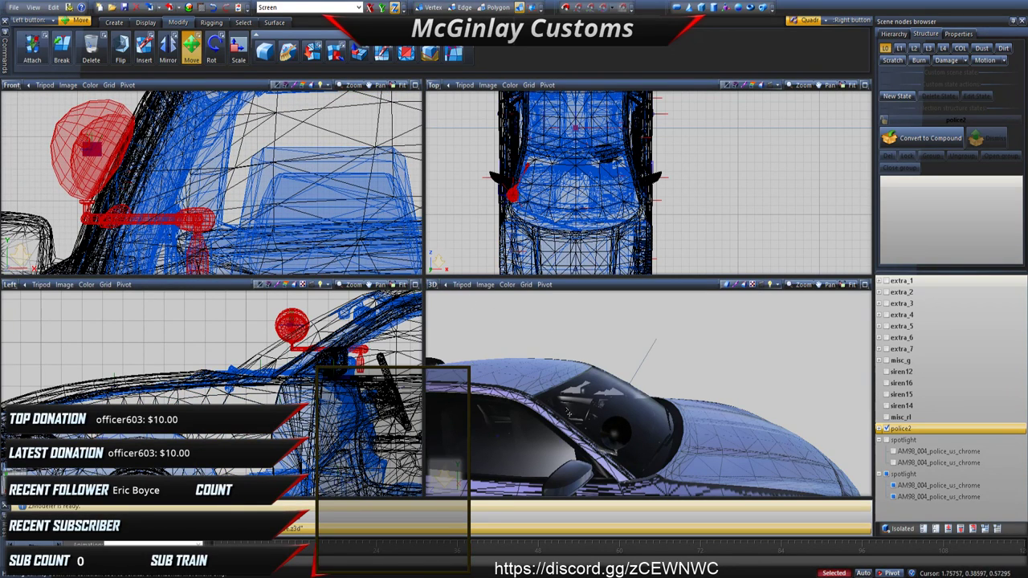
Step: Inspect the spotlight's fit from the car's interior and exterior in the 3D view, and deselect its parts
middle_drag(567, 412, 456, 386)
scroll(501, 395, up, 10)
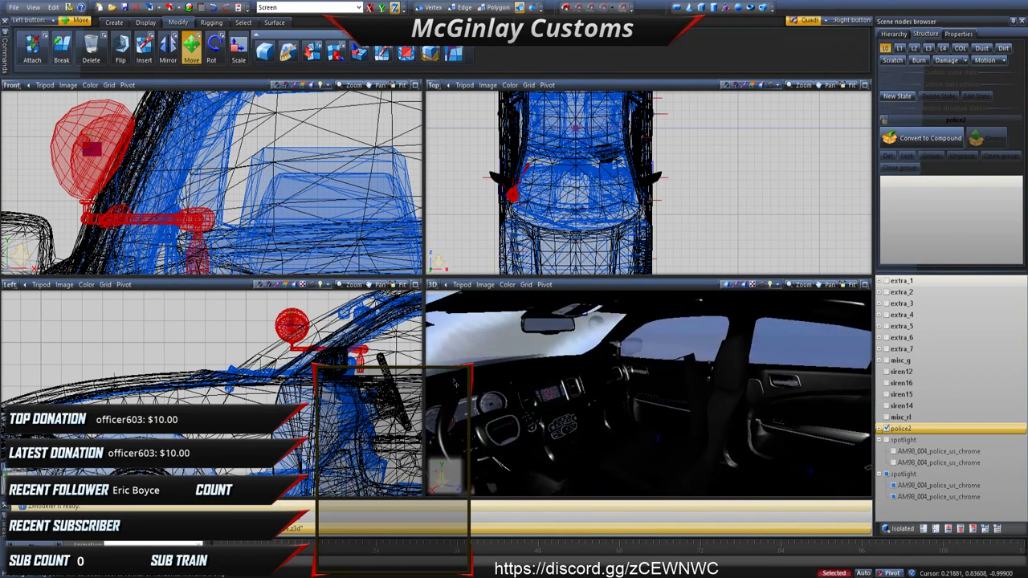
scroll(455, 385, down, 8)
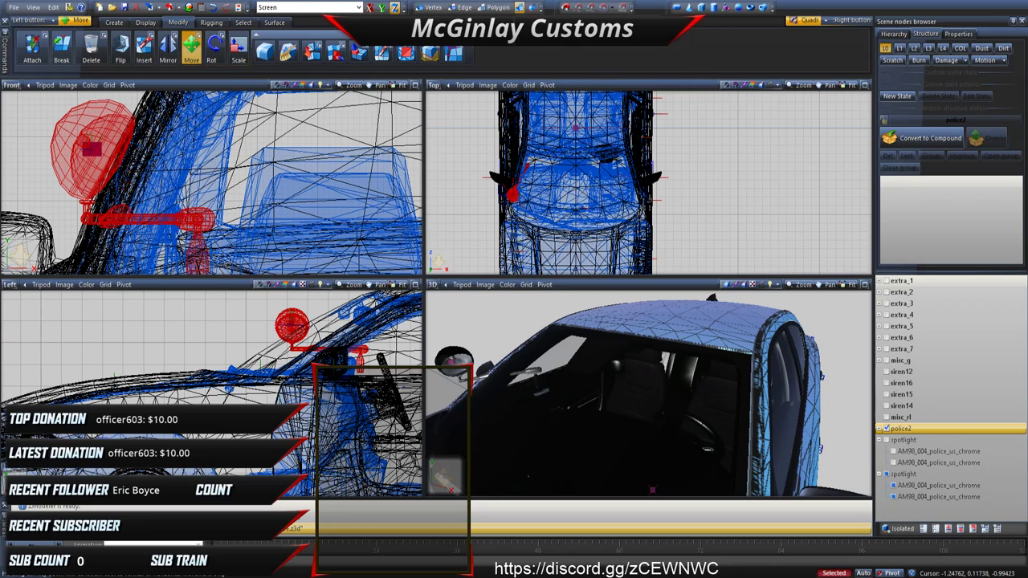
click(455, 386)
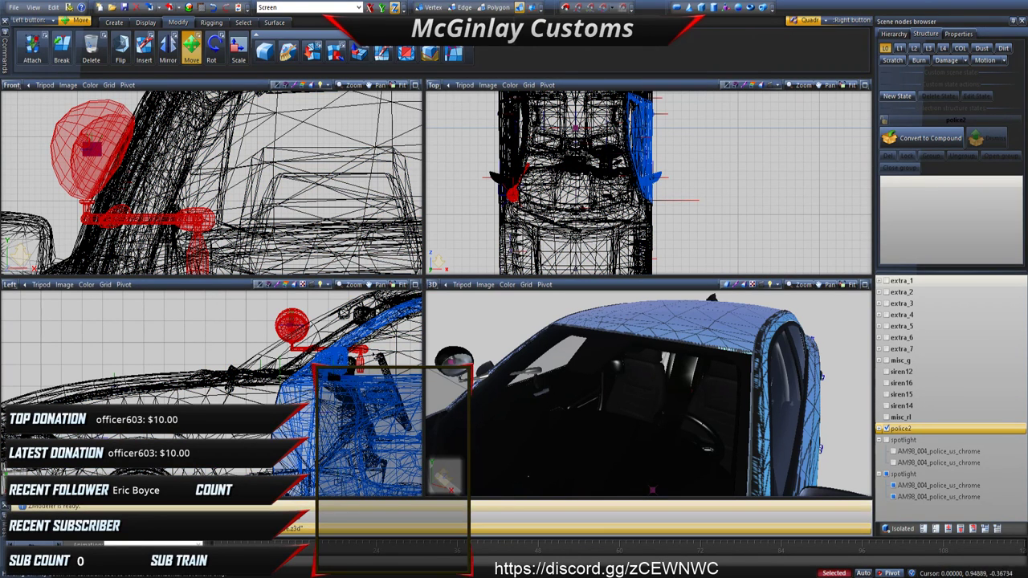
scroll(313, 335, down, 3)
right_drag(284, 315, 413, 414)
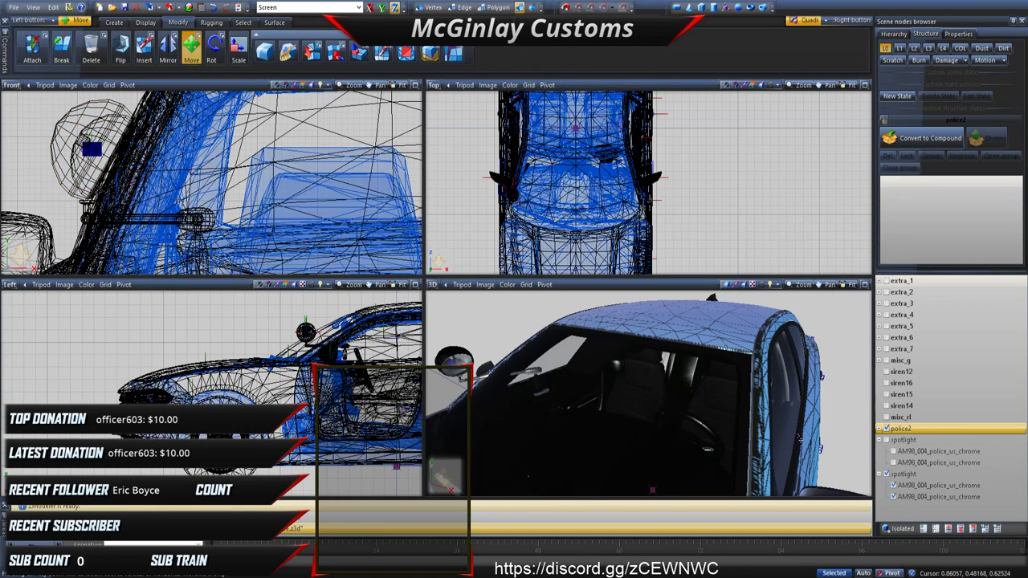
Step: Show the other spotlight's lamp head and arm and bring the car's front into view with both spotlights
click(894, 452)
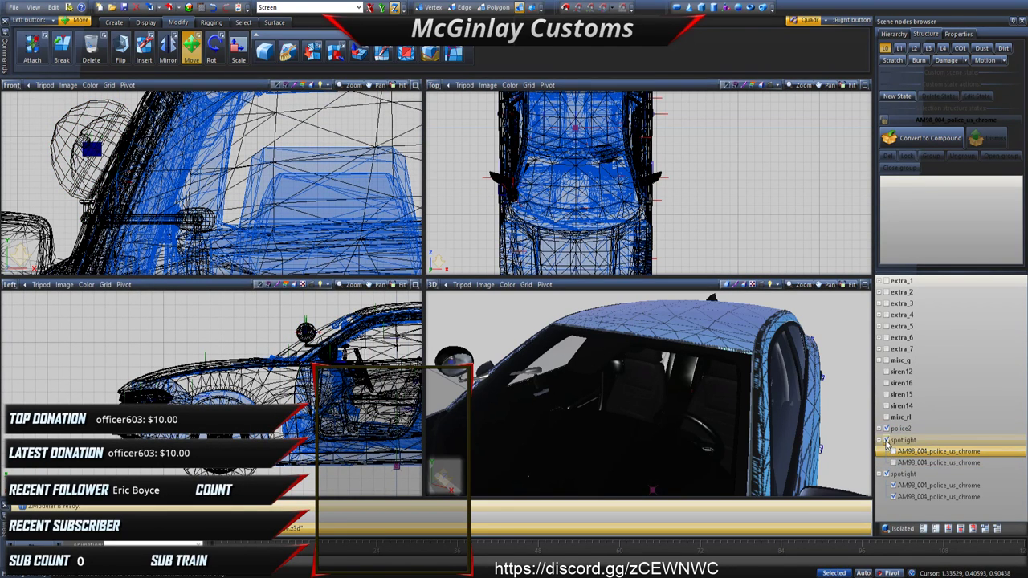
click(893, 453)
click(887, 441)
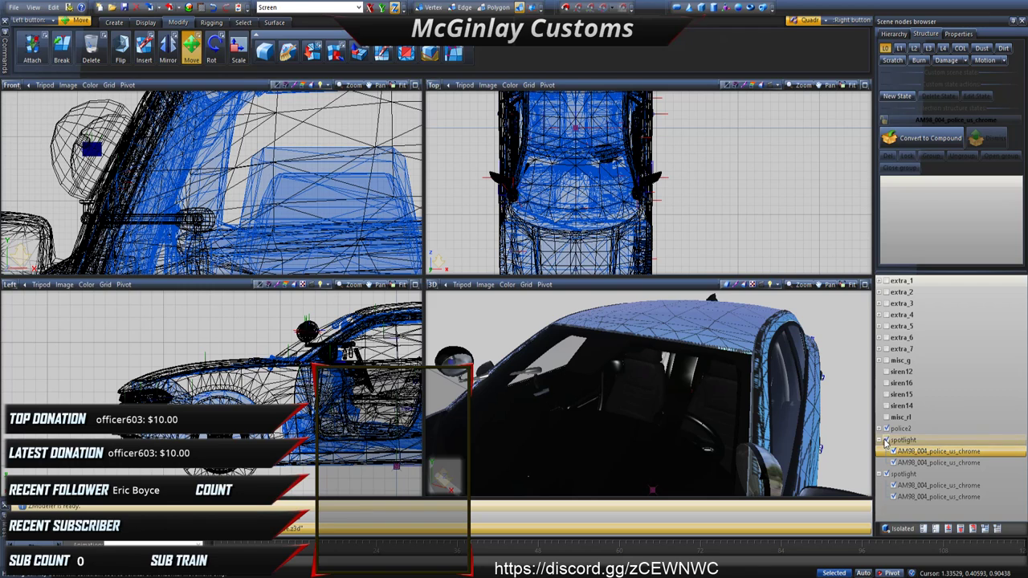
scroll(794, 456, down, 3)
middle_drag(800, 462, 819, 322)
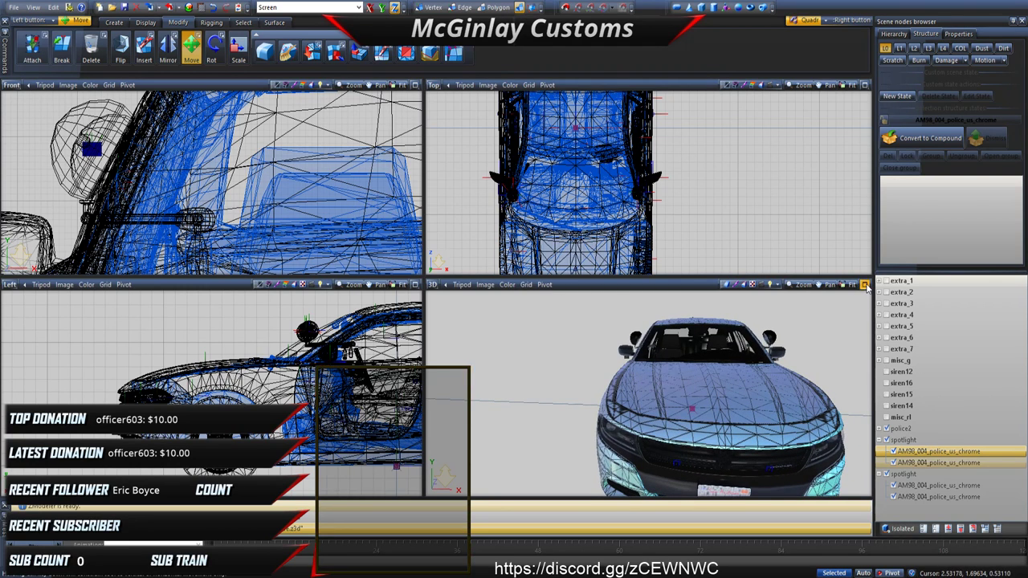
Step: Enlarge the 3D view, compare both spotlights on the car from the front, and save the project
click(865, 284)
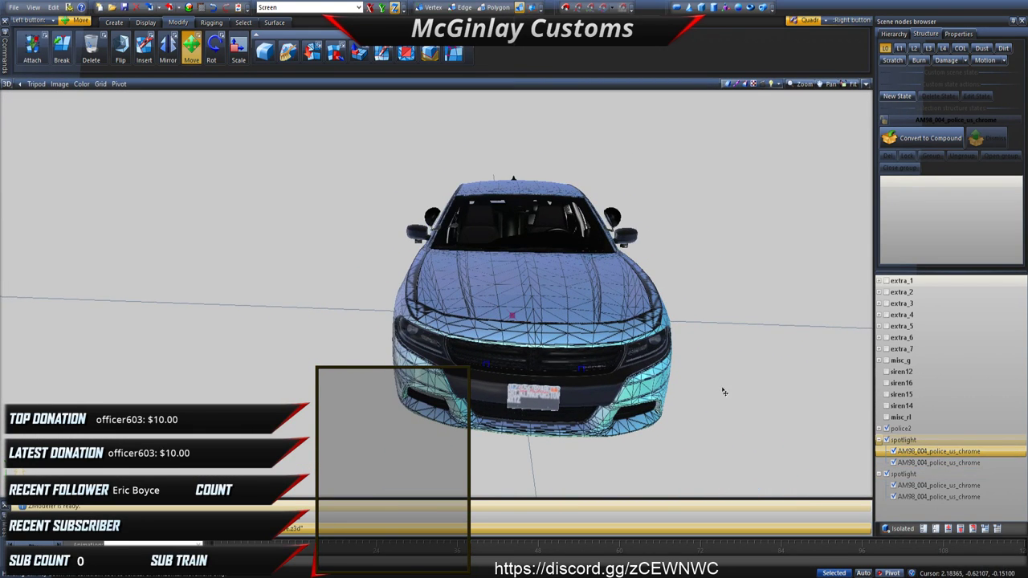
middle_drag(722, 391, 670, 418)
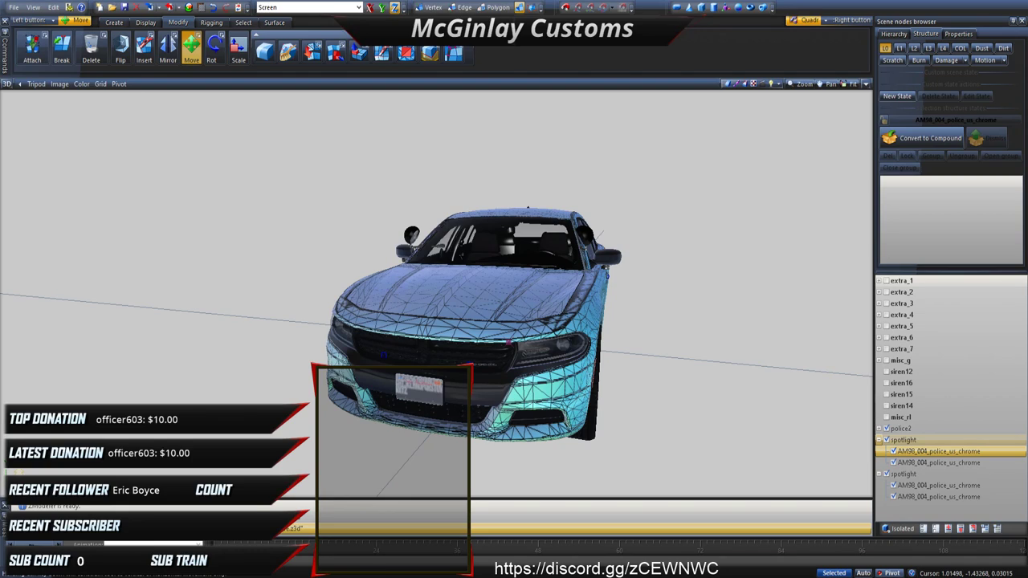
key(ctrl+s)
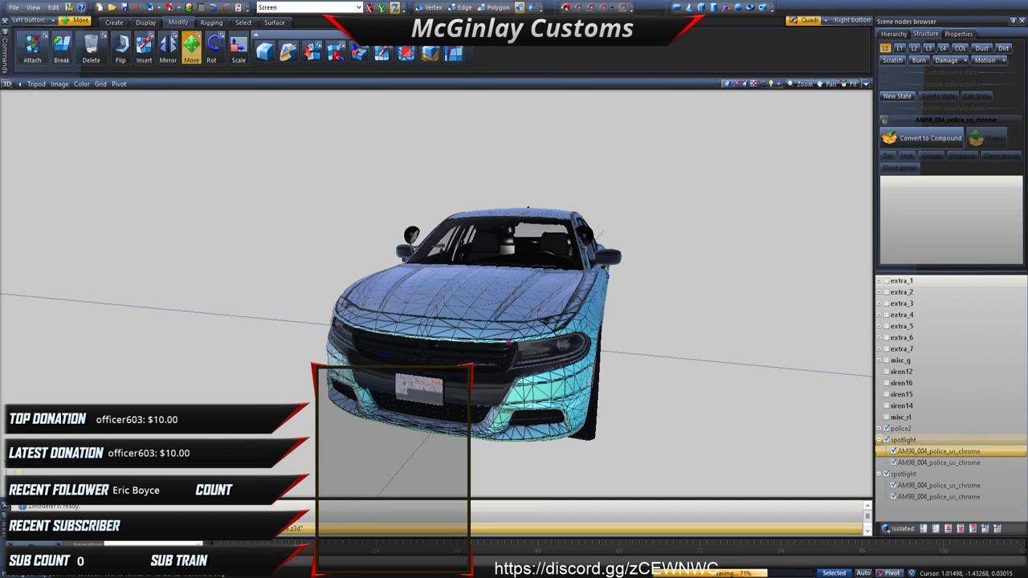
click(886, 474)
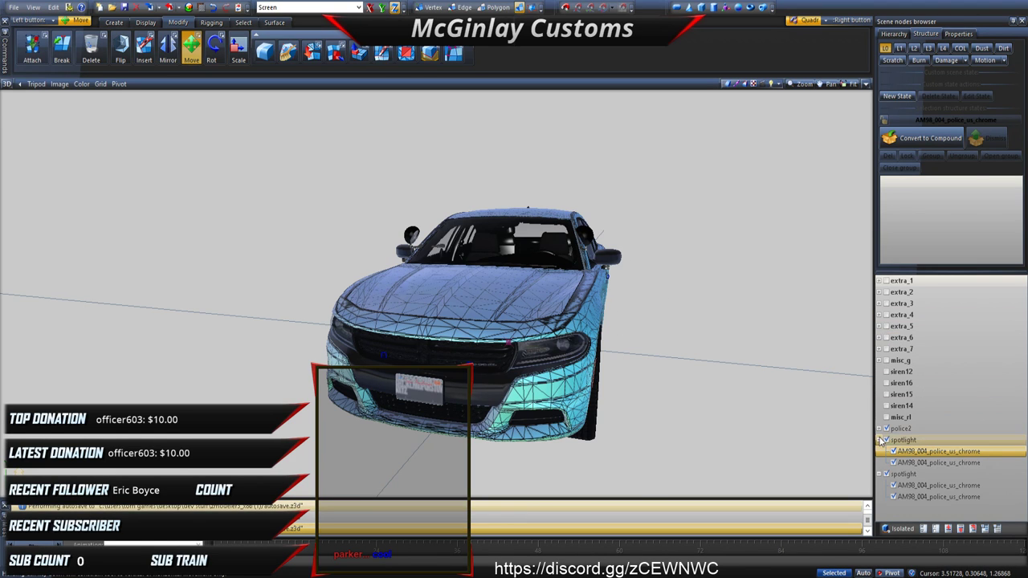
Step: Restore the four-view layout, hide the police2 body, and attach the repositioned spotlight's lamp head to its arm
click(865, 84)
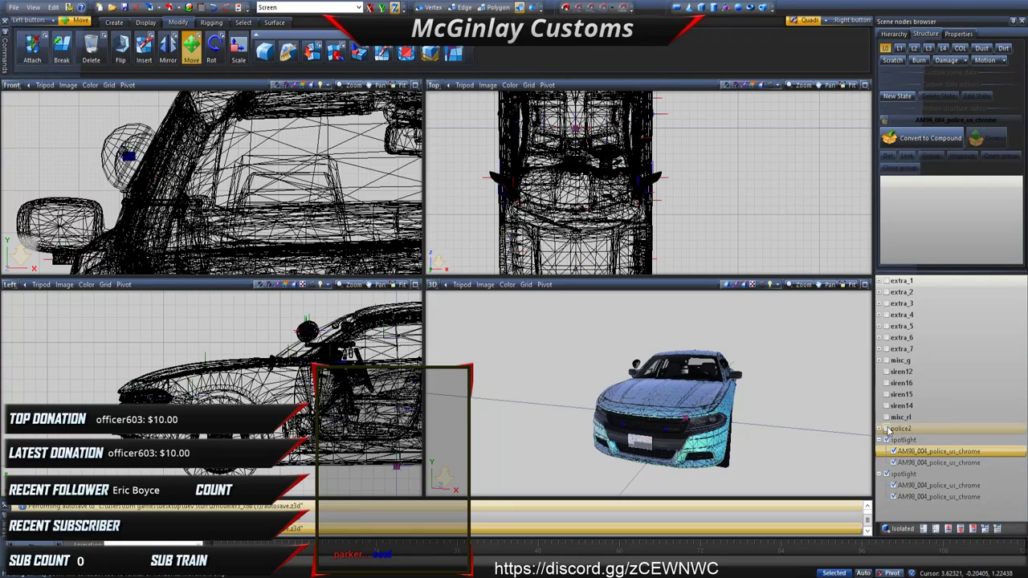
click(32, 48)
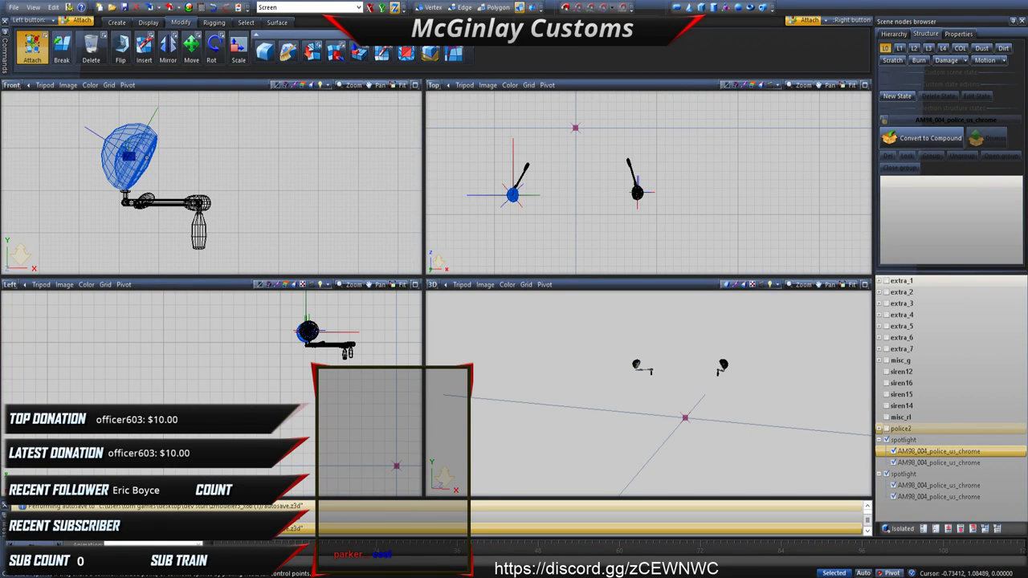
click(147, 157)
click(167, 205)
scroll(352, 193, down, 3)
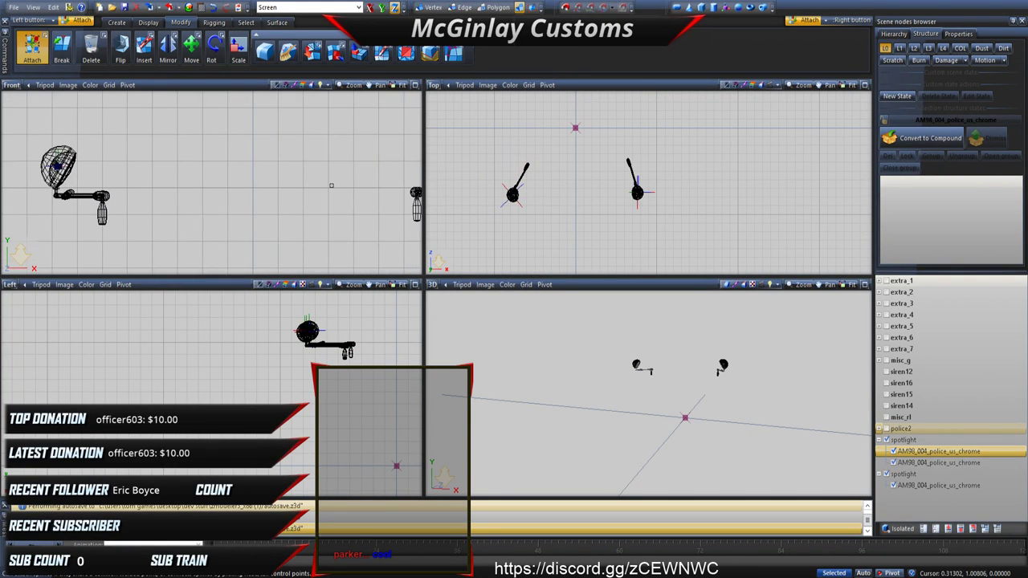
Step: Attach the other spotlight's lamp head to its arm, and attach the first spotlight's combined mesh to its spotlight node
scroll(331, 186, down, 2)
middle_drag(331, 186, 268, 184)
click(336, 165)
click(317, 192)
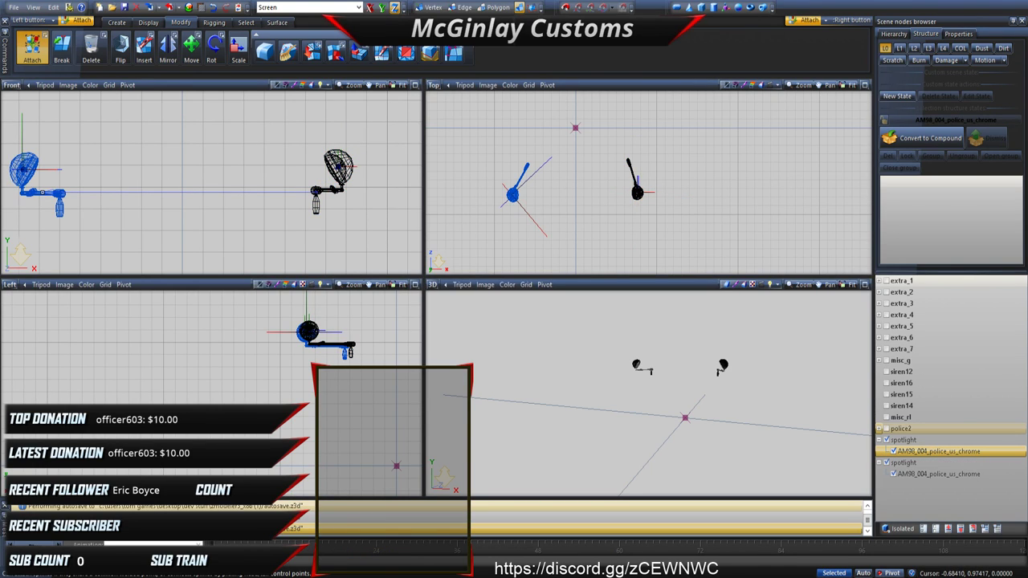
click(41, 192)
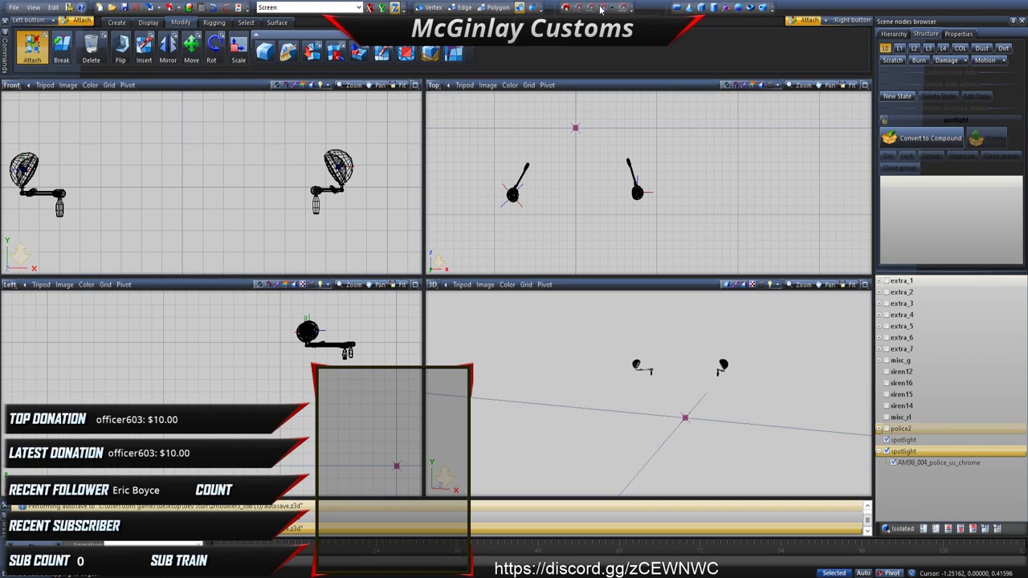
Step: Create a box enclosing the other spotlight in the Front view and switch to vertex editing
click(701, 7)
drag(304, 151, 353, 223)
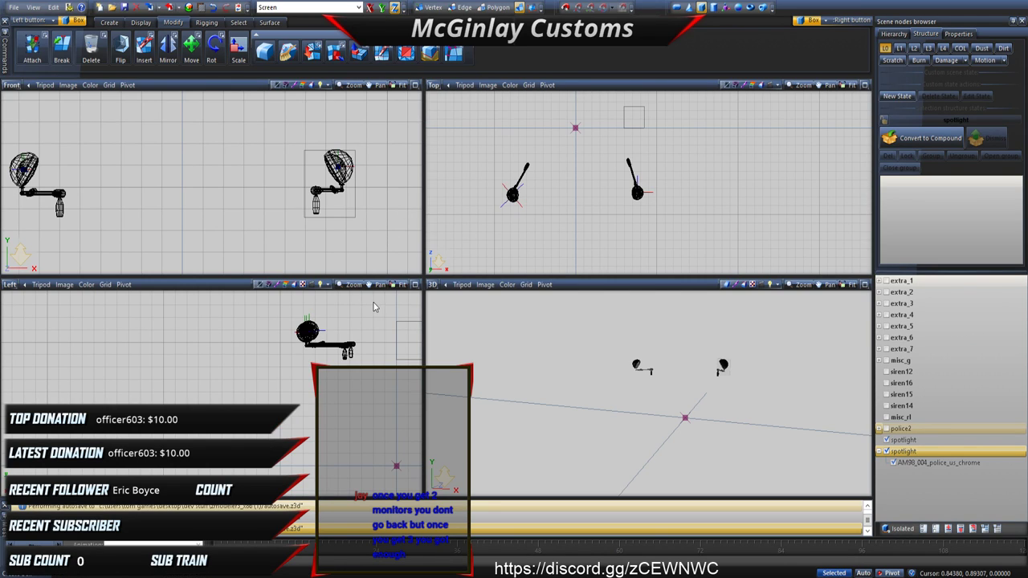
click(374, 306)
click(429, 7)
click(351, 212)
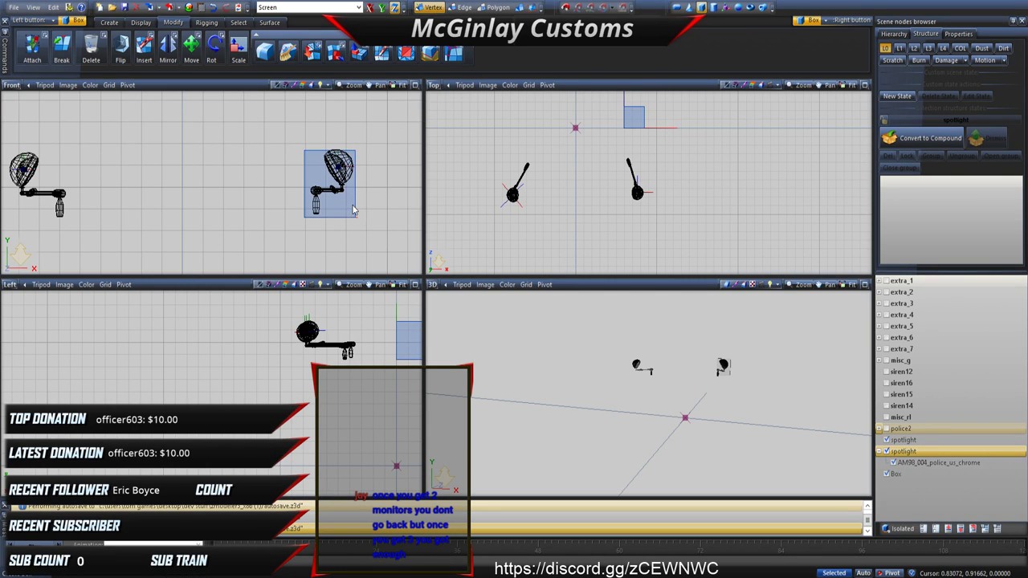
Step: Select the upper vertices of the box around the spotlight and raise them slightly in the Front view
click(238, 22)
click(267, 47)
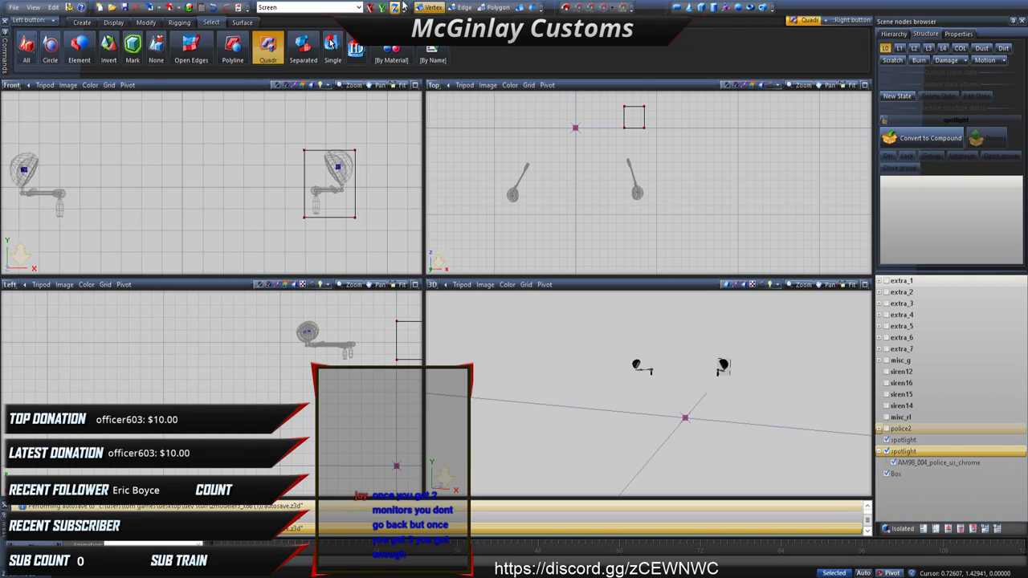
drag(278, 138, 344, 156)
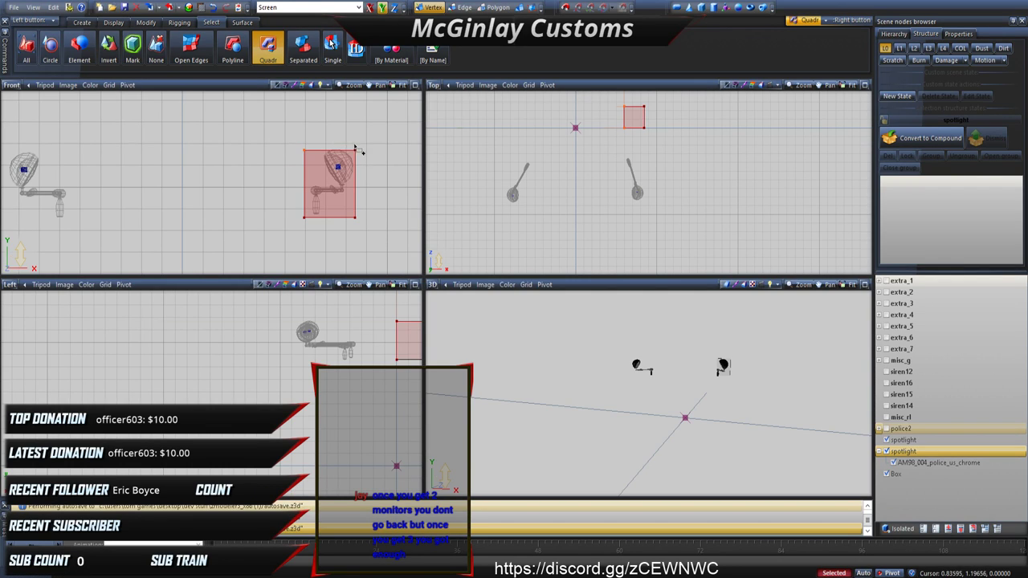
click(145, 23)
click(191, 49)
drag(389, 214, 389, 212)
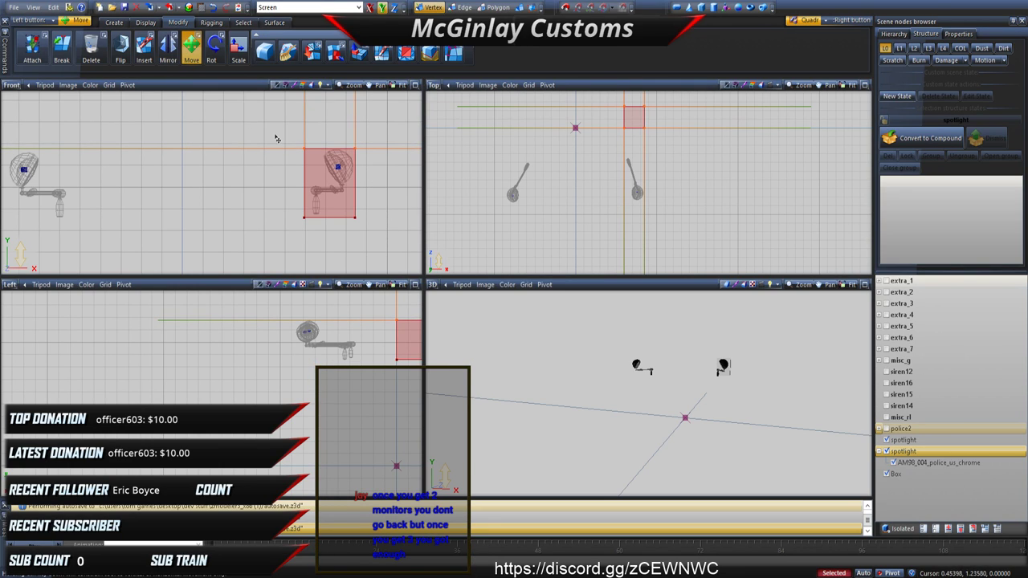
Step: Move the box over its spotlight in the Top view and extend its depth to enclose the lamp and whole arm
click(520, 7)
drag(641, 119, 645, 195)
scroll(641, 176, up, 2)
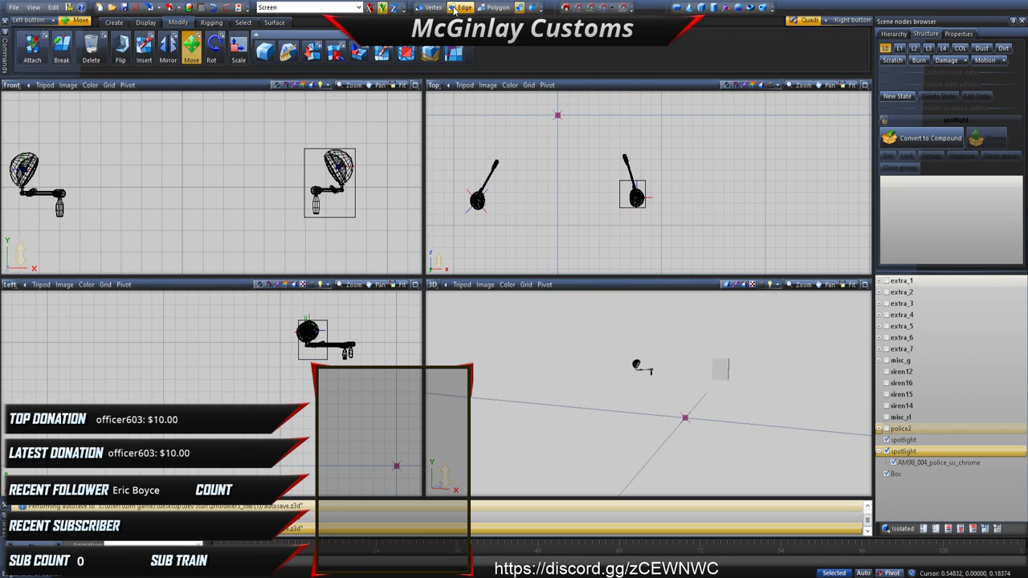
click(432, 8)
right_drag(631, 179, 667, 183)
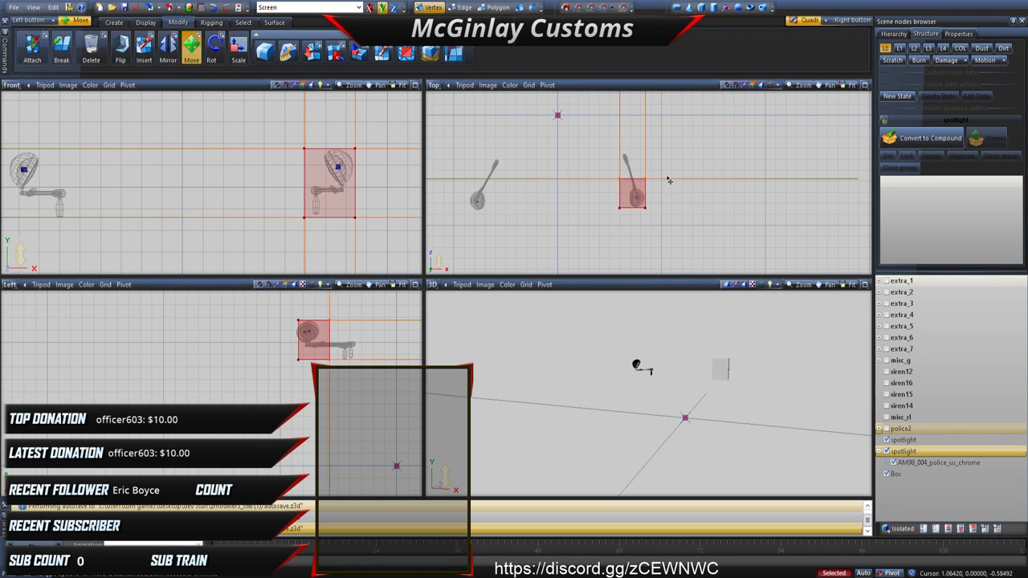
drag(667, 178, 664, 158)
right_drag(578, 122, 691, 178)
drag(695, 183, 649, 145)
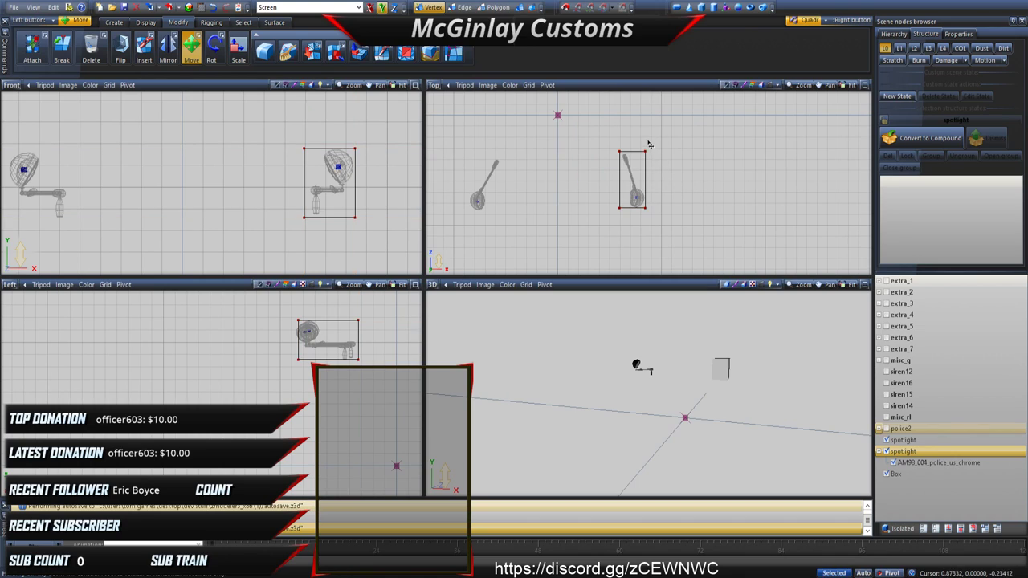
Step: Copy the fitted box horizontally across the Top view onto the opposite spotlight
click(528, 7)
click(114, 21)
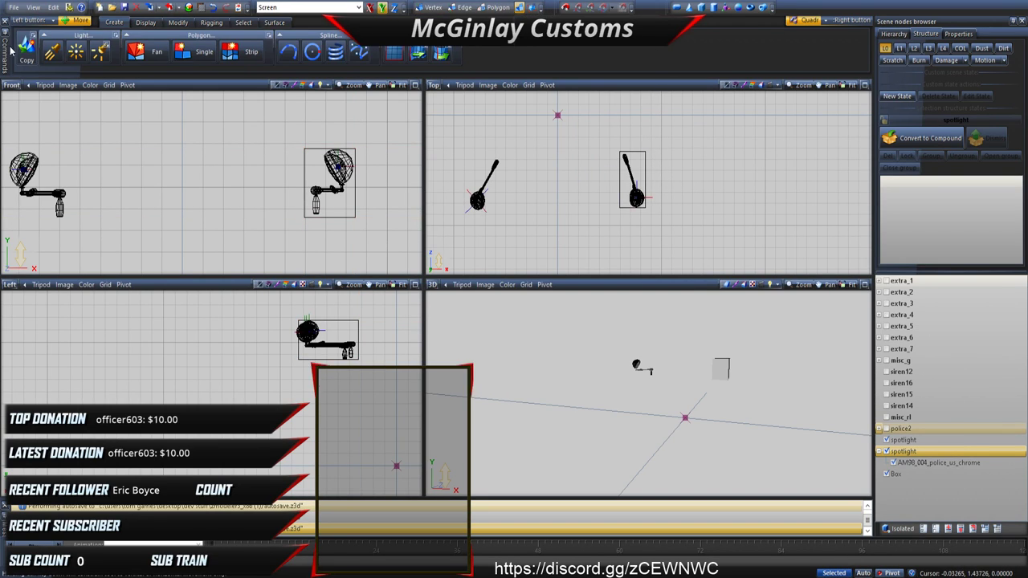
click(27, 48)
click(337, 173)
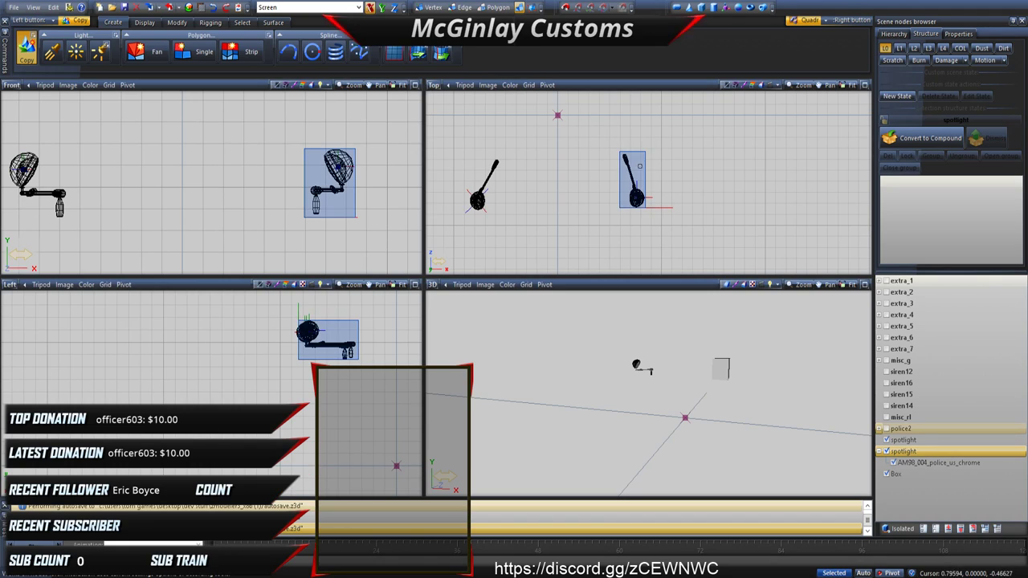
drag(638, 166, 488, 169)
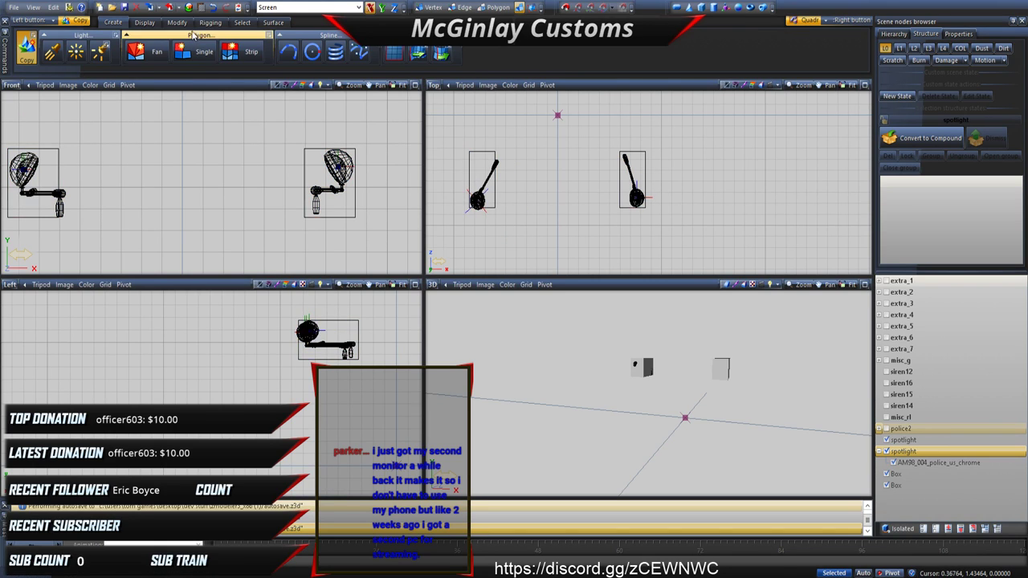
Step: Shift the arm-end vertices of the copied box sideways in the Top view to follow the angled spotlight arm
click(177, 22)
click(238, 49)
click(213, 48)
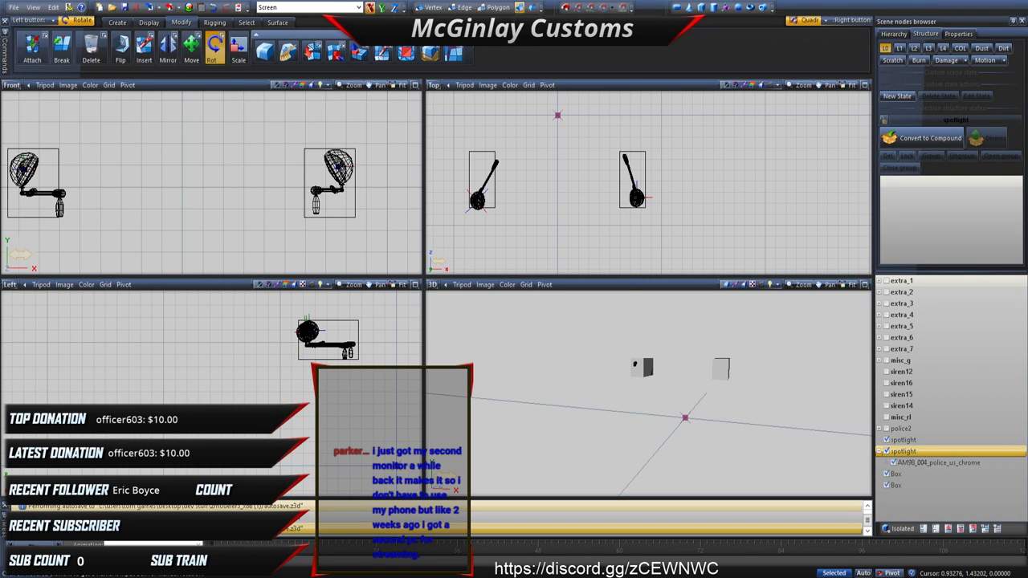
click(428, 7)
click(191, 47)
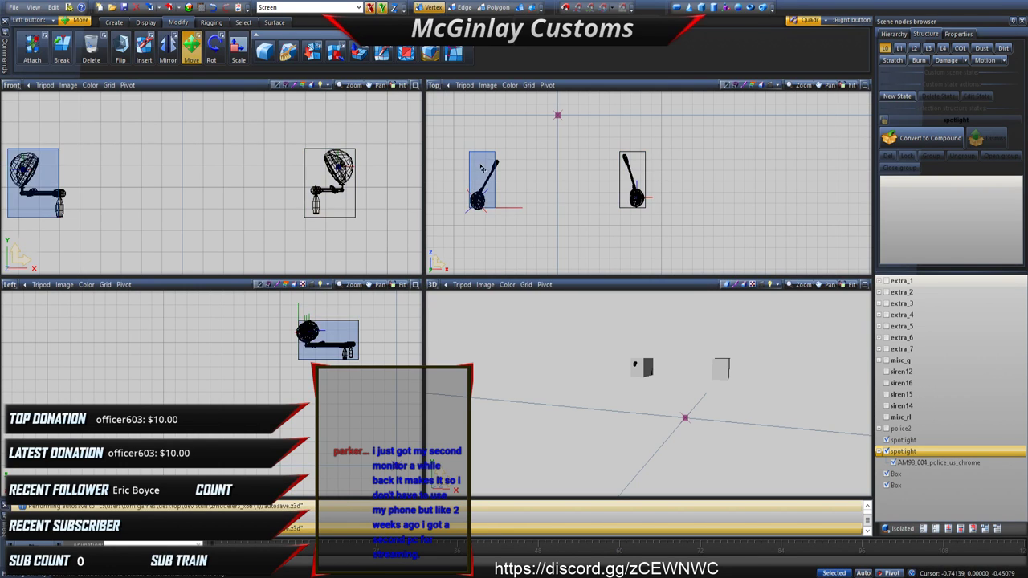
click(28, 173)
drag(448, 136, 522, 158)
drag(526, 164, 535, 168)
right_drag(466, 142, 543, 176)
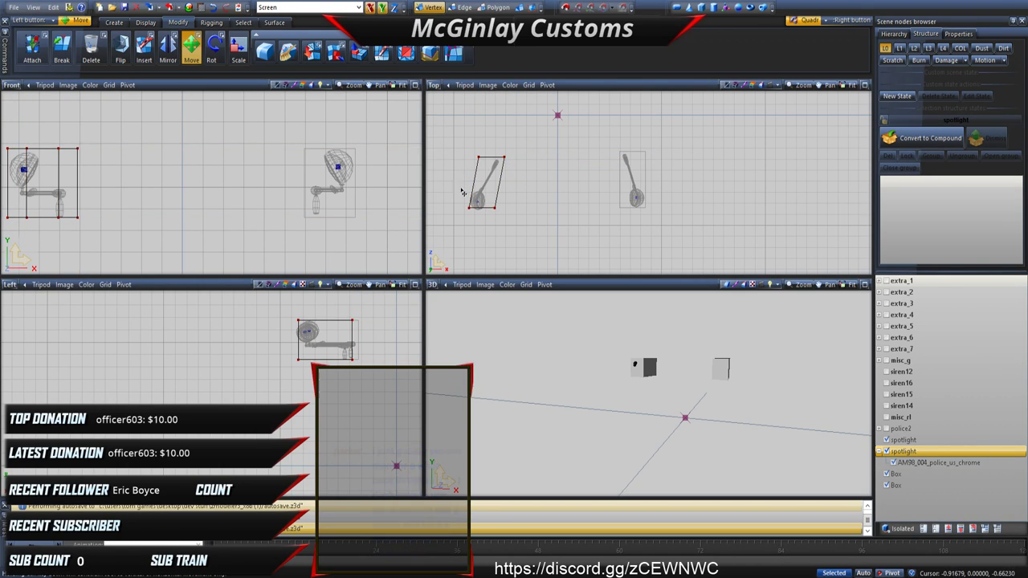
Step: Move the lamp-end vertices of the skewed box outward to enclose the spotlight head
right_drag(457, 188, 508, 240)
drag(520, 228, 516, 233)
right_drag(471, 134, 506, 221)
right_drag(453, 148, 563, 267)
click(565, 271)
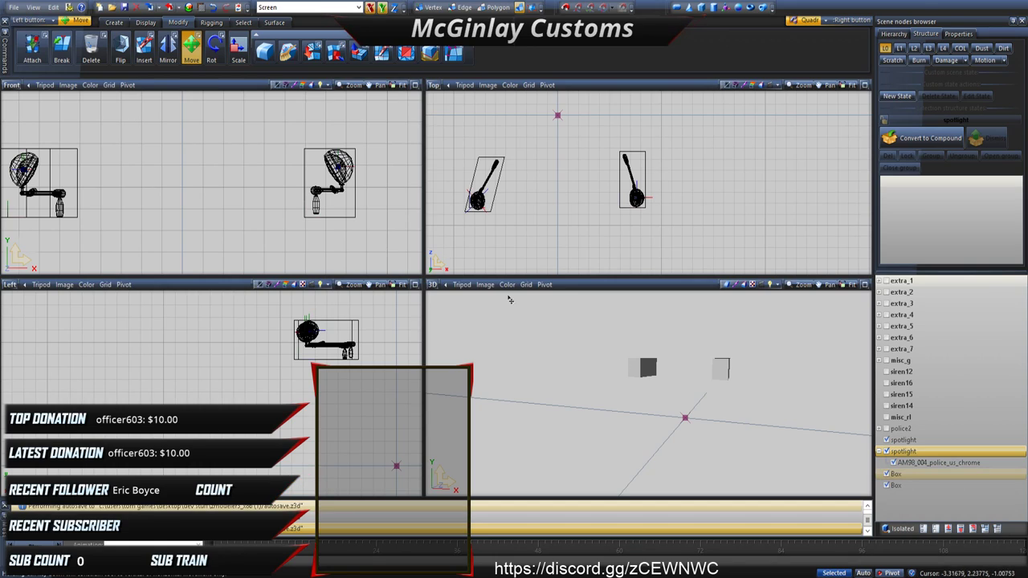
Step: Attach the two boxes into one object and hide the combined box
click(31, 48)
click(59, 157)
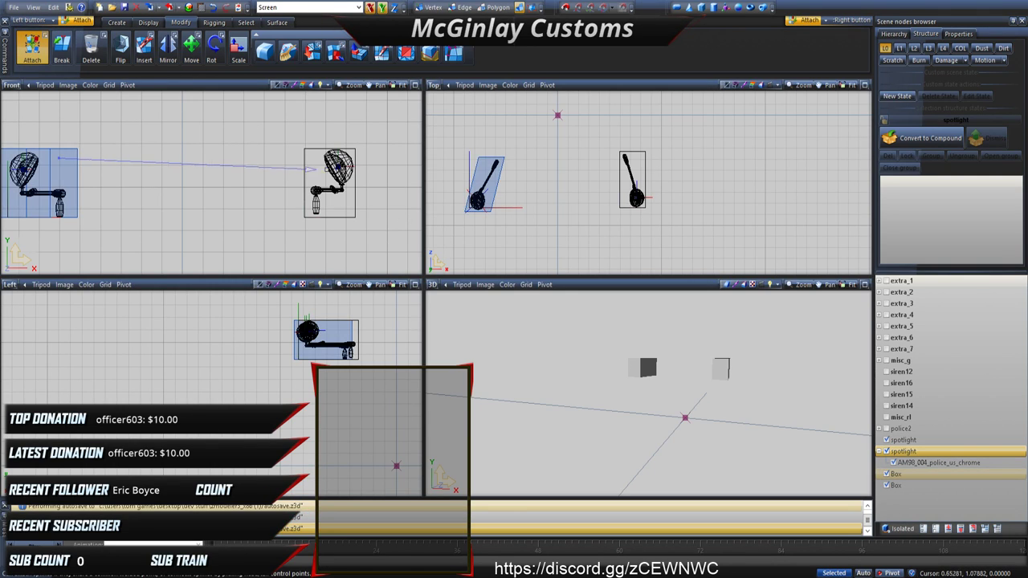
click(315, 169)
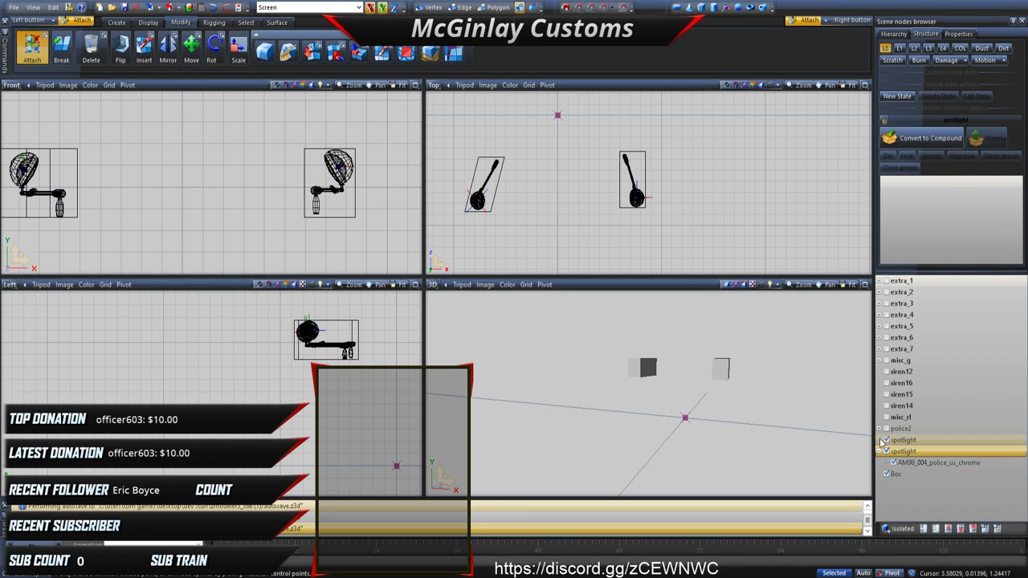
click(886, 473)
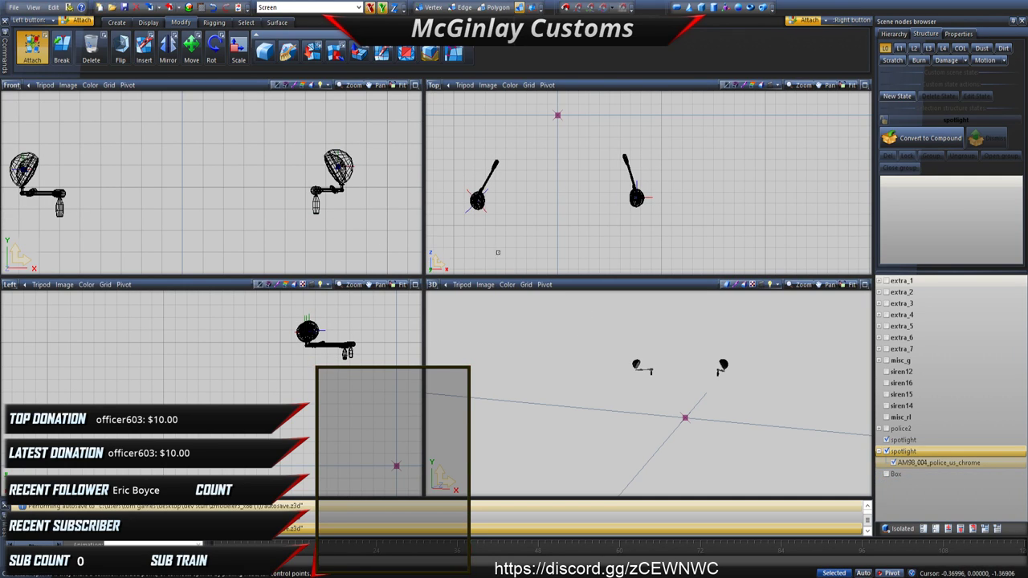
Step: Copy the AM98_004_police_us_chrome node, rename the copy misc_sl, and nest the original chrome mesh under it
click(117, 23)
click(27, 50)
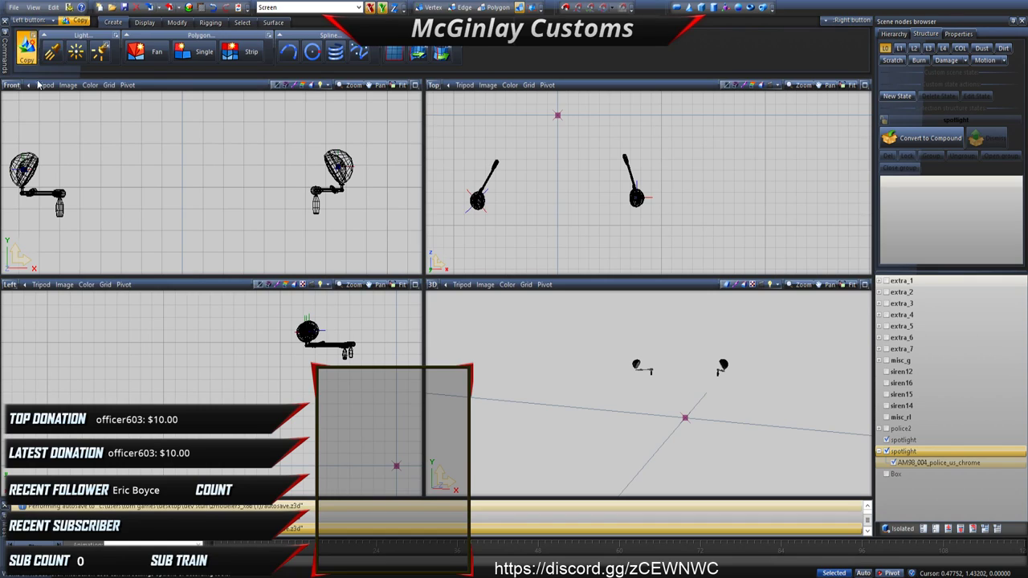
click(25, 185)
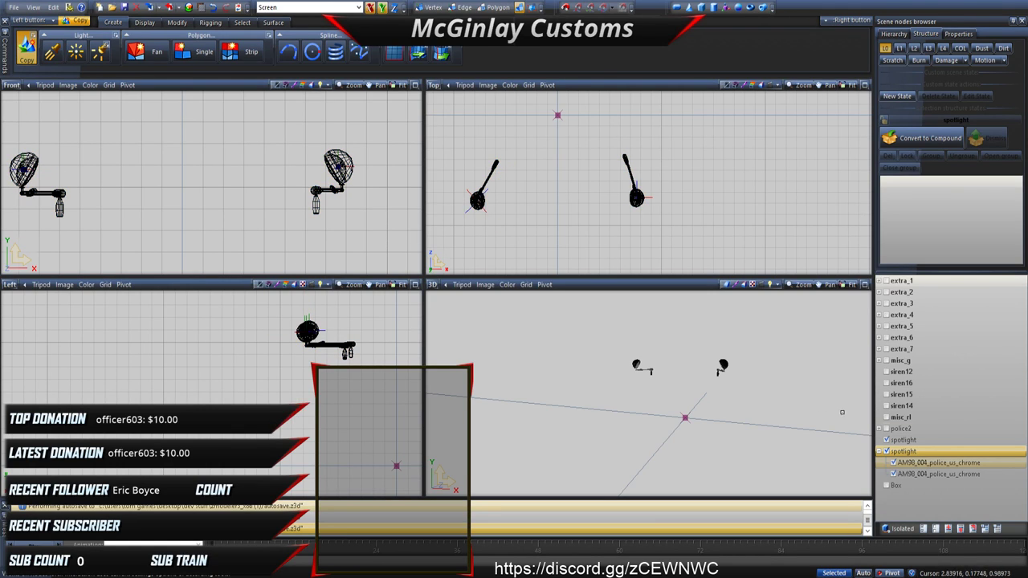
double_click(937, 476)
text(misc_)
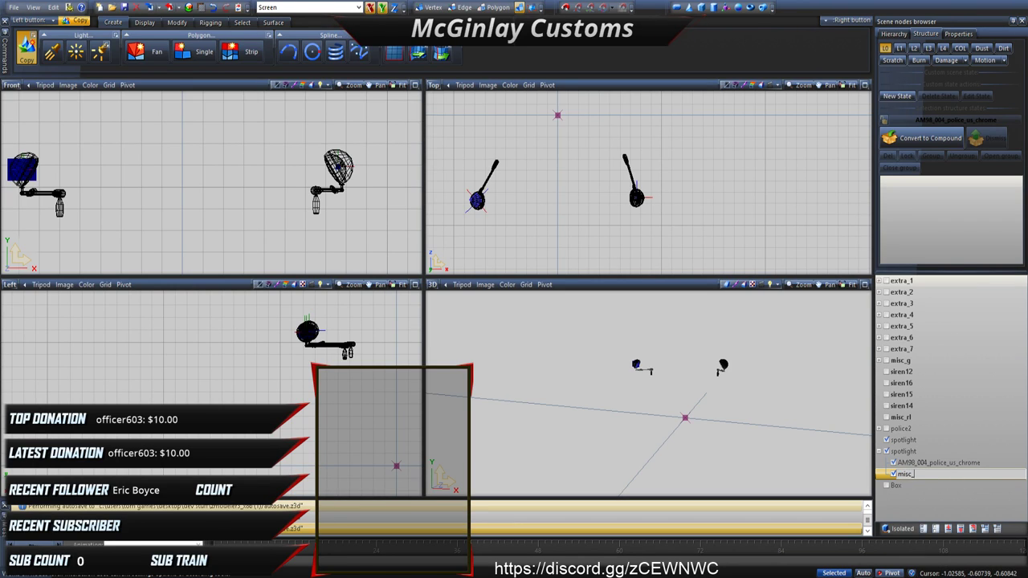
text(sl)
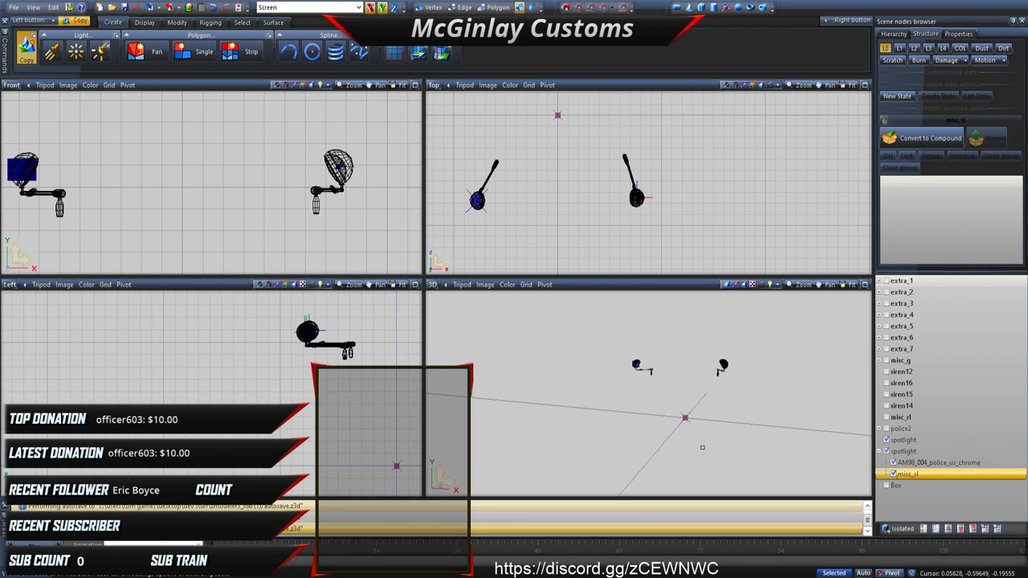
key(Return)
click(910, 485)
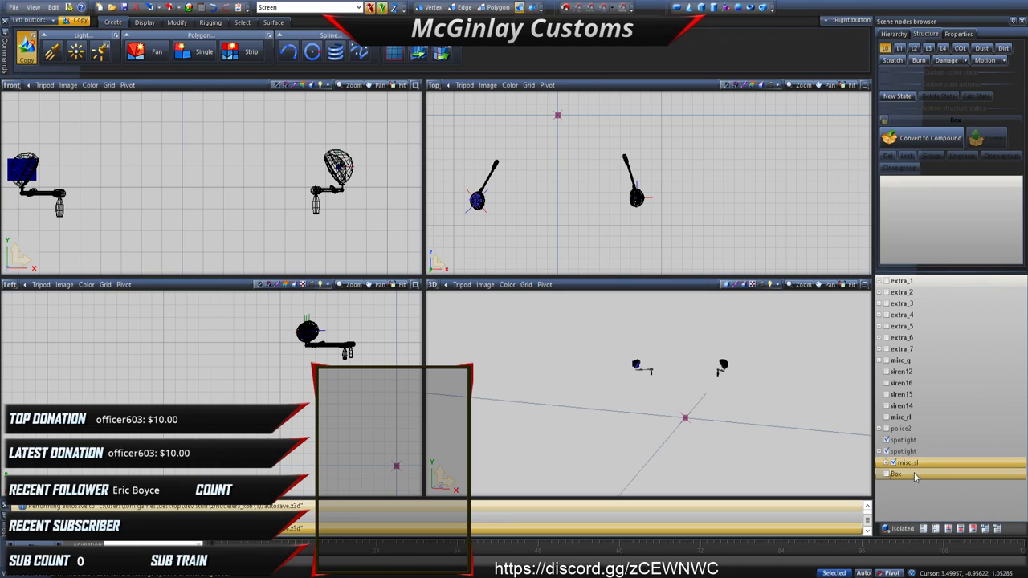
Step: Rename the hidden Box to misc_sl [COL], assign it the COL state, and nest it under misc_sl
double_click(899, 475)
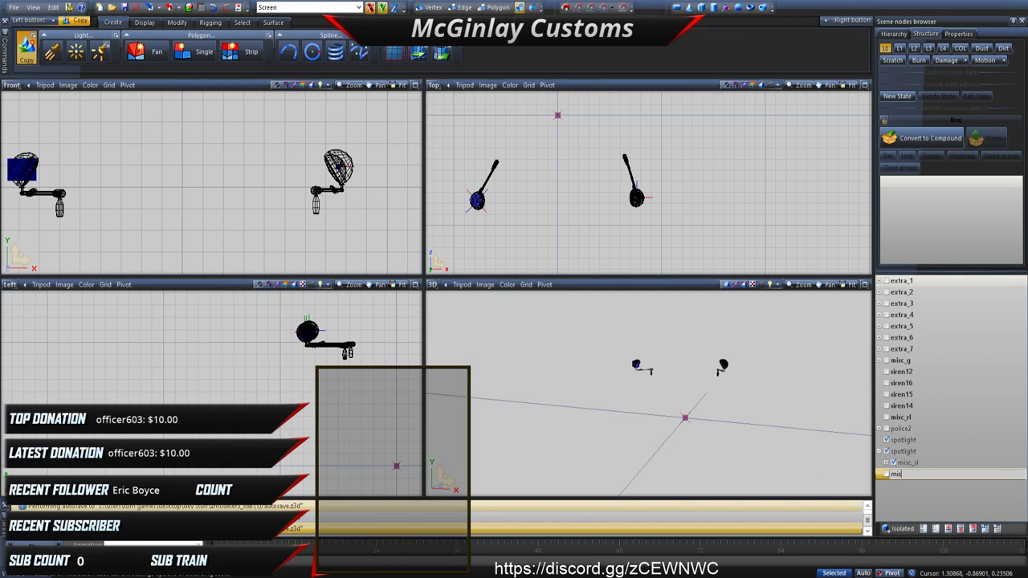
text(misc_sl [CP)
key(BackSpace)
text(OL])
key(Return)
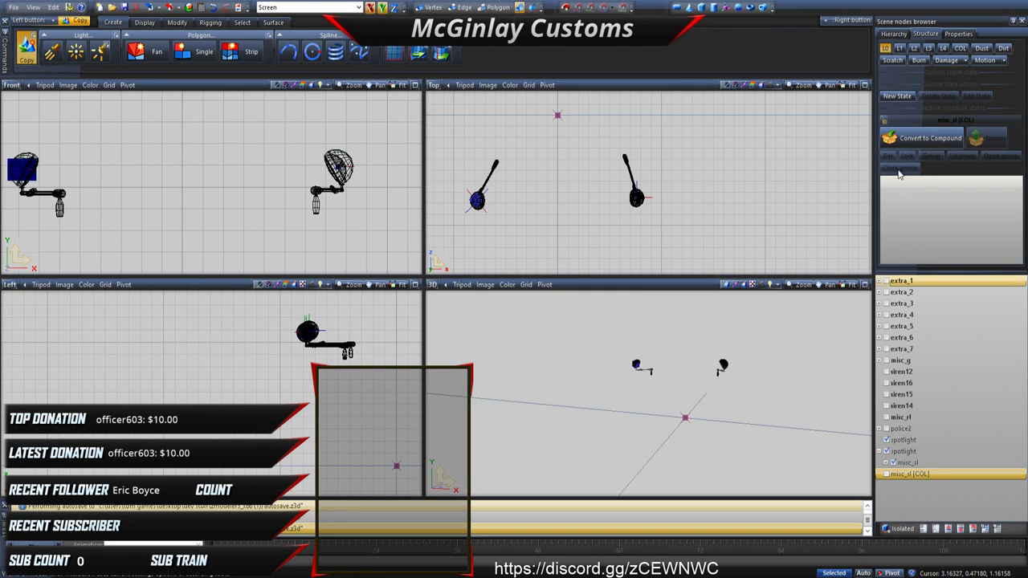
click(958, 49)
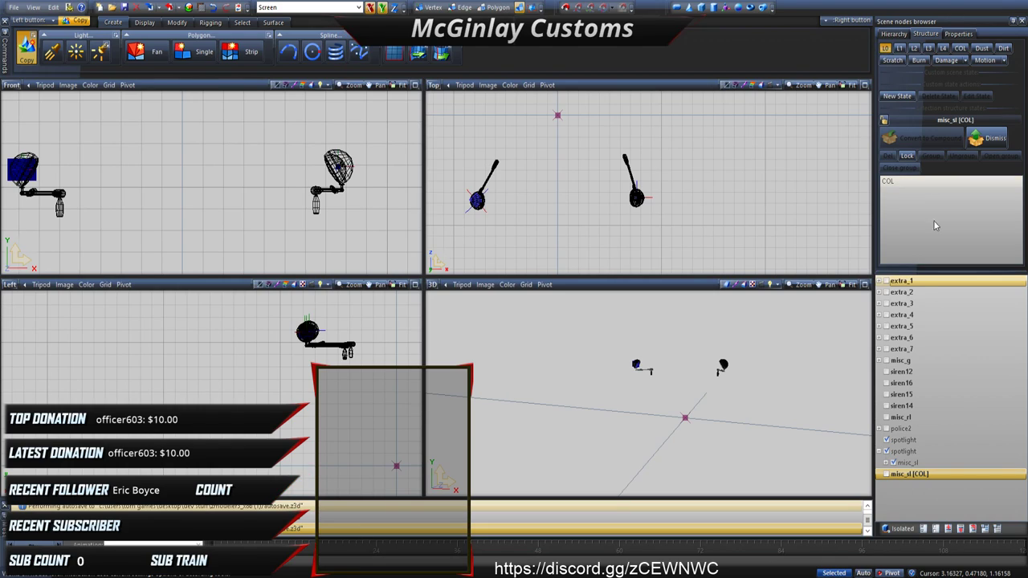
drag(929, 473, 929, 464)
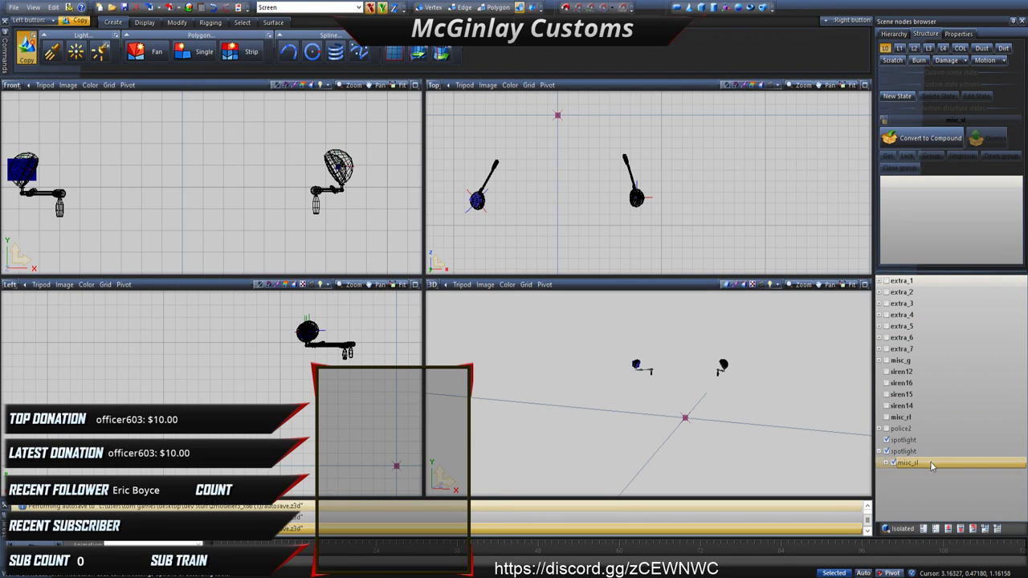
Step: Move misc_sl to the top level of the scene tree and delete the leftover spotlight nodes
drag(888, 430, 904, 417)
drag(902, 466, 986, 453)
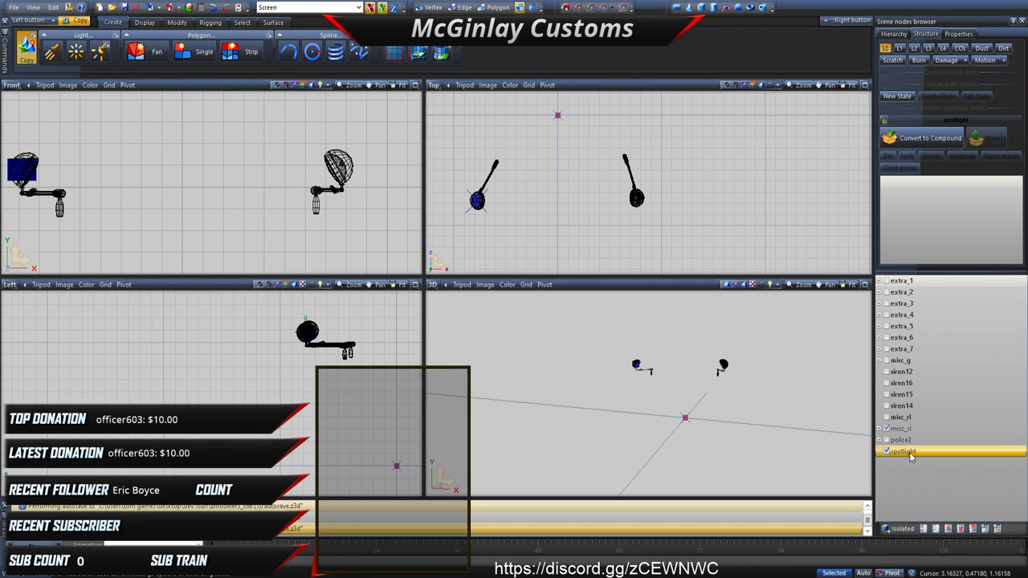
key(Delete)
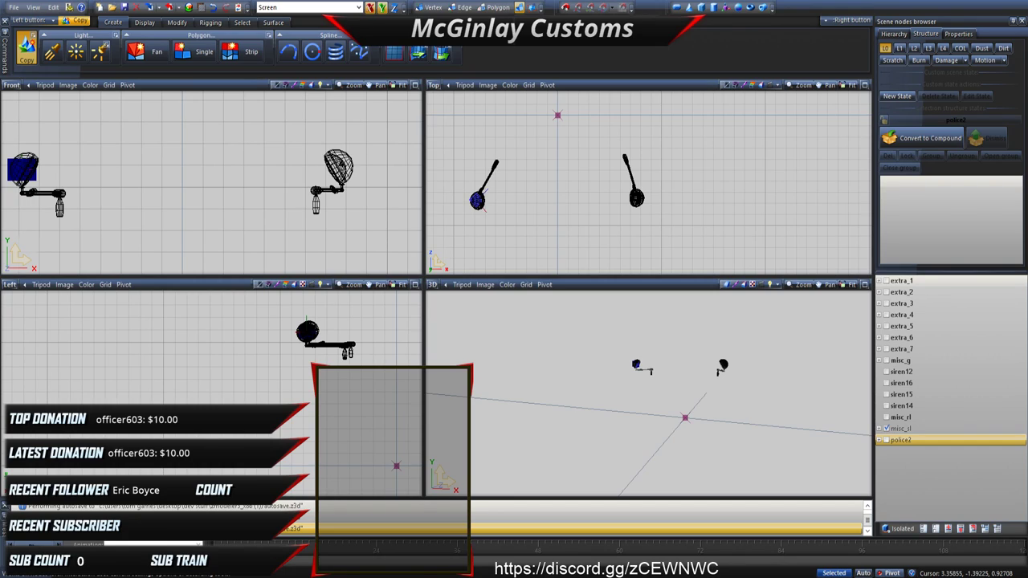
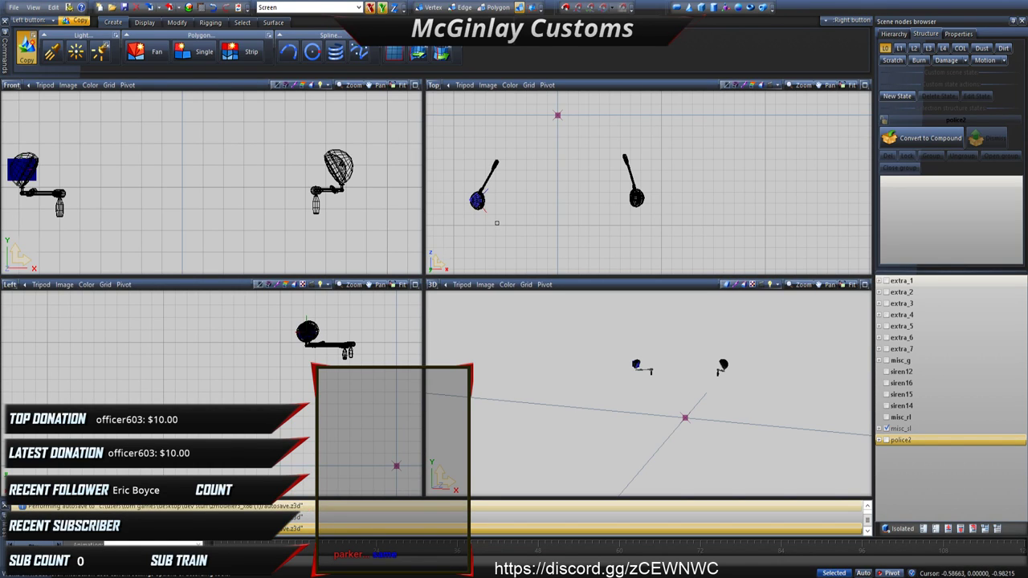
Step: Expand the misc_sl node and rename it extra_8
click(880, 428)
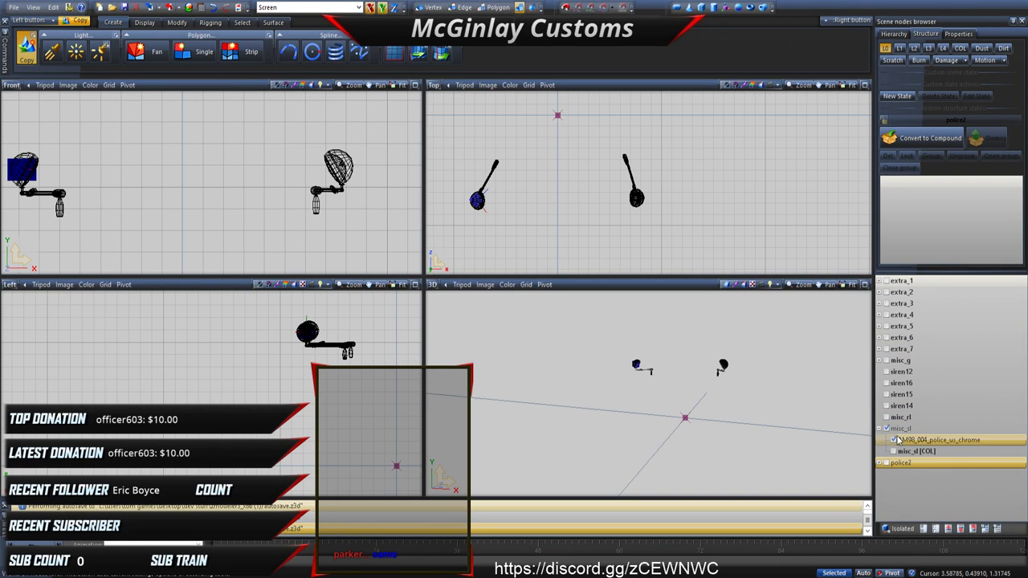
click(922, 429)
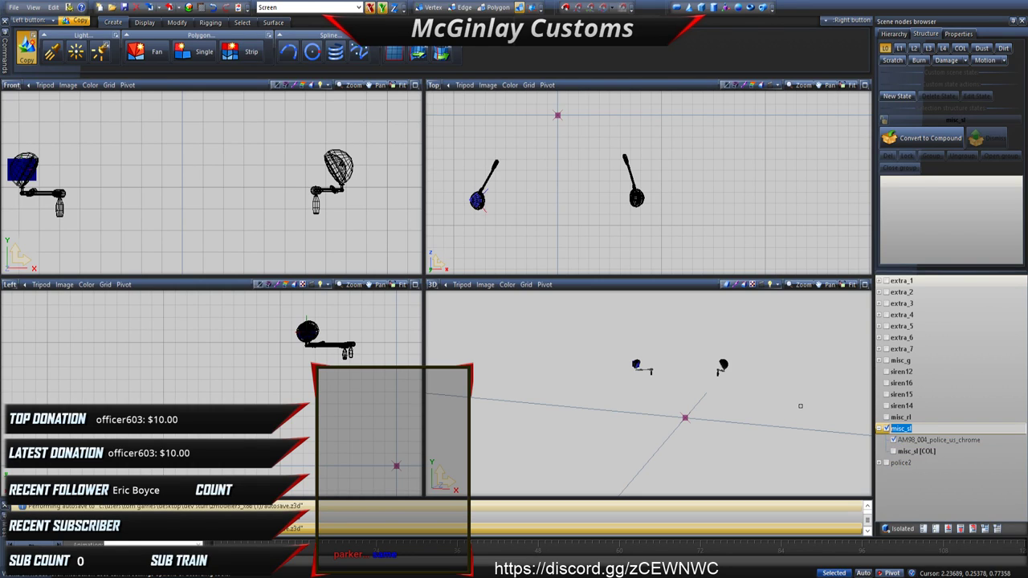
text(extra_)
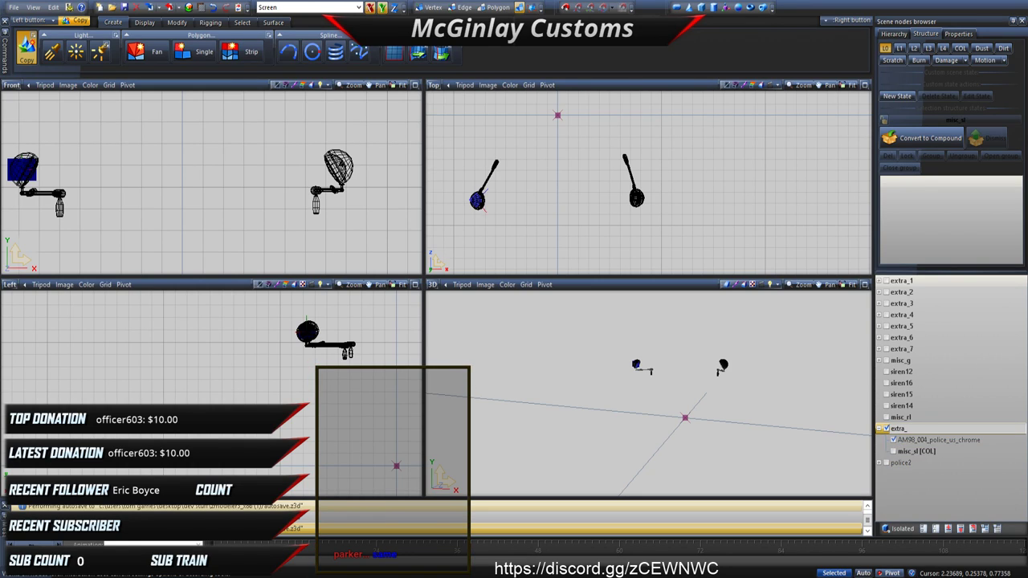
text(9)
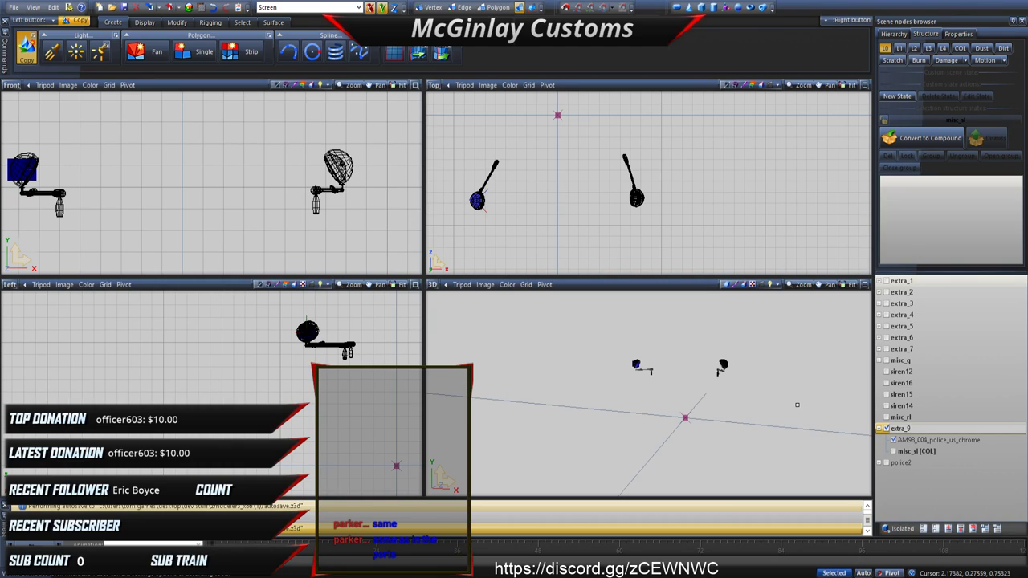
key(Return)
Step: Rename the nested collision node extra_8 [COL]
key(Down)
key(Down)
key(F2)
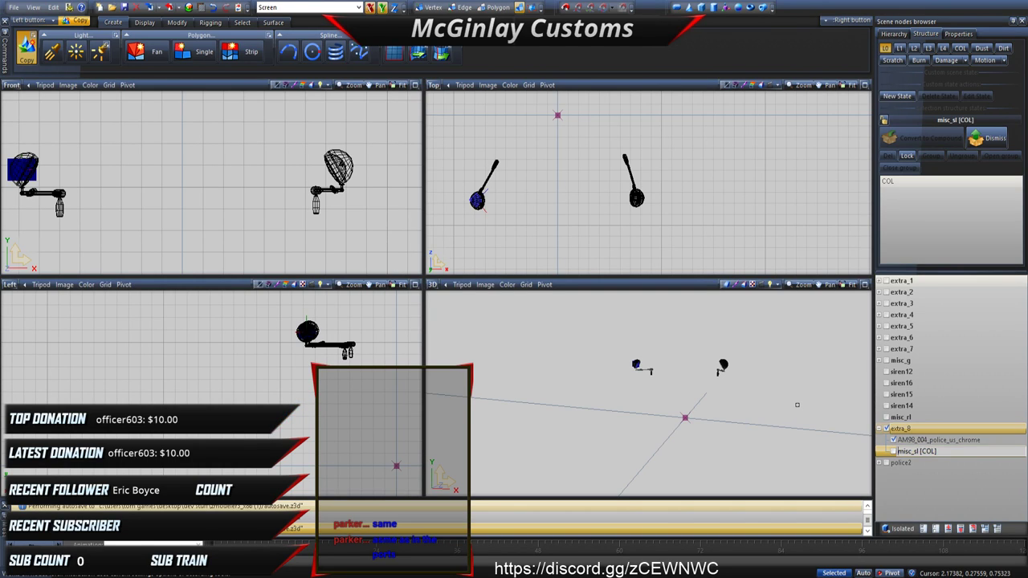
text(extra)
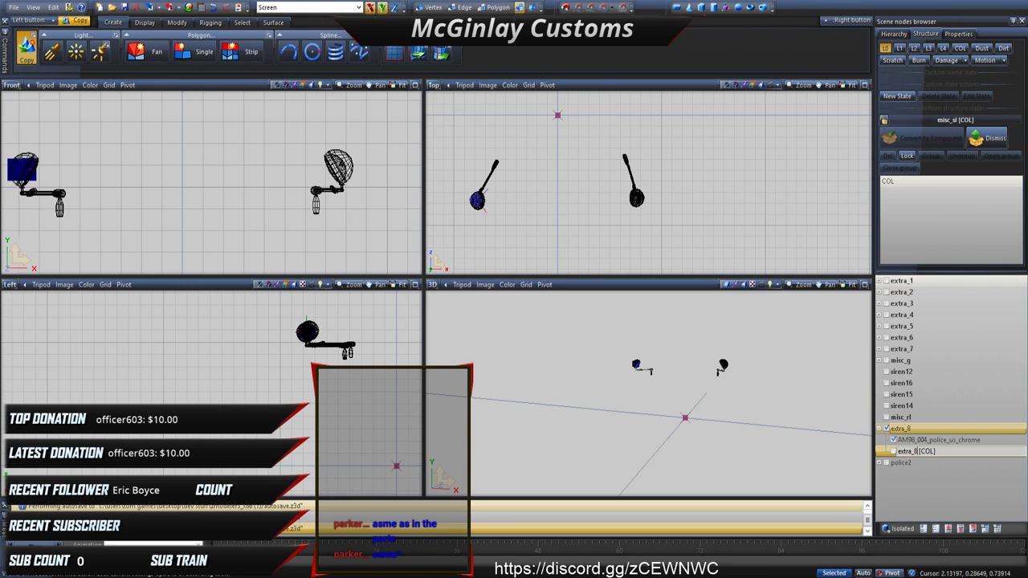
key(Return)
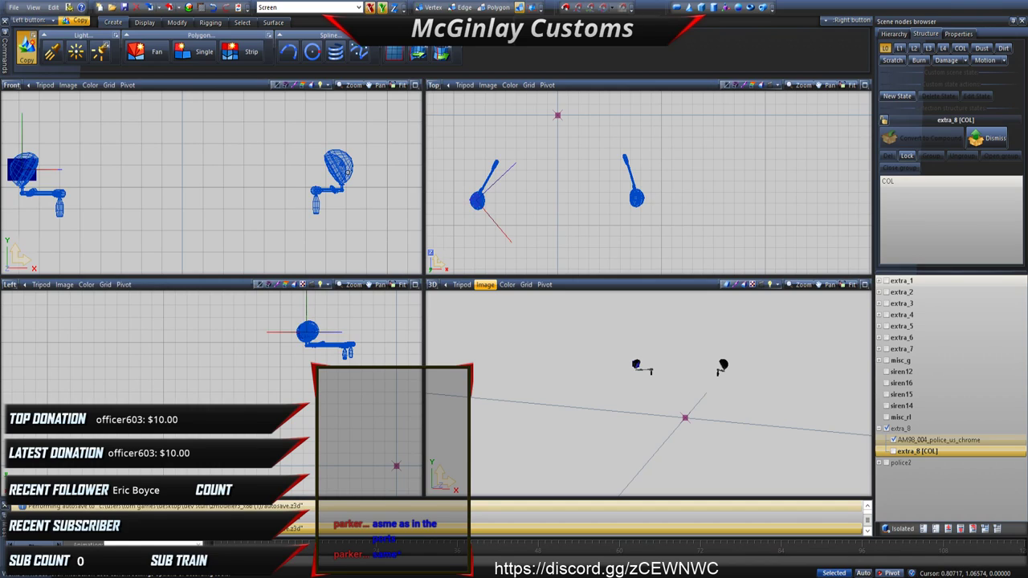
Step: Make two more copies of the chrome spotlight mesh in extra_8 and assign the first two meshes to its L0 and L1 states
click(347, 171)
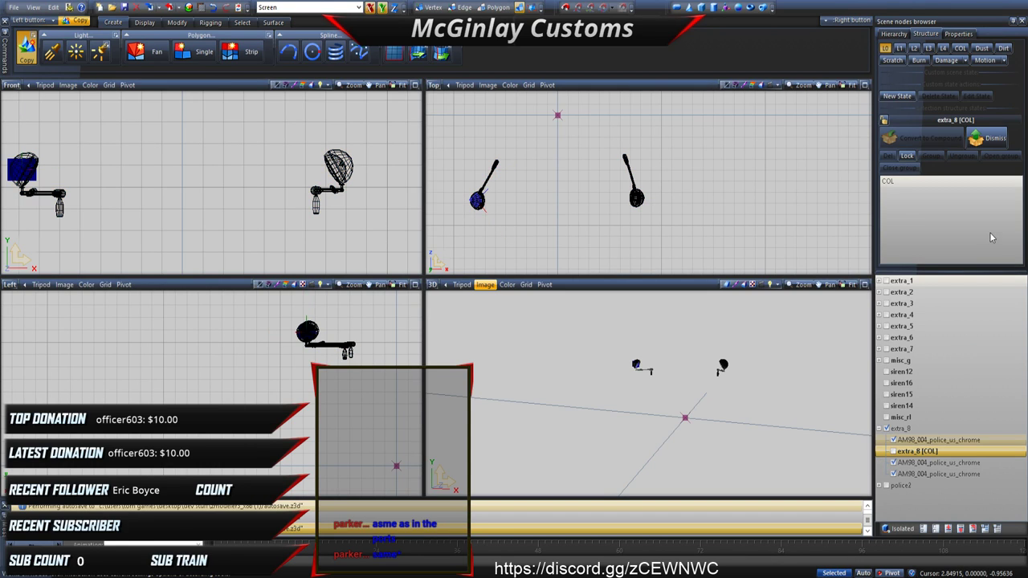
click(909, 428)
click(884, 119)
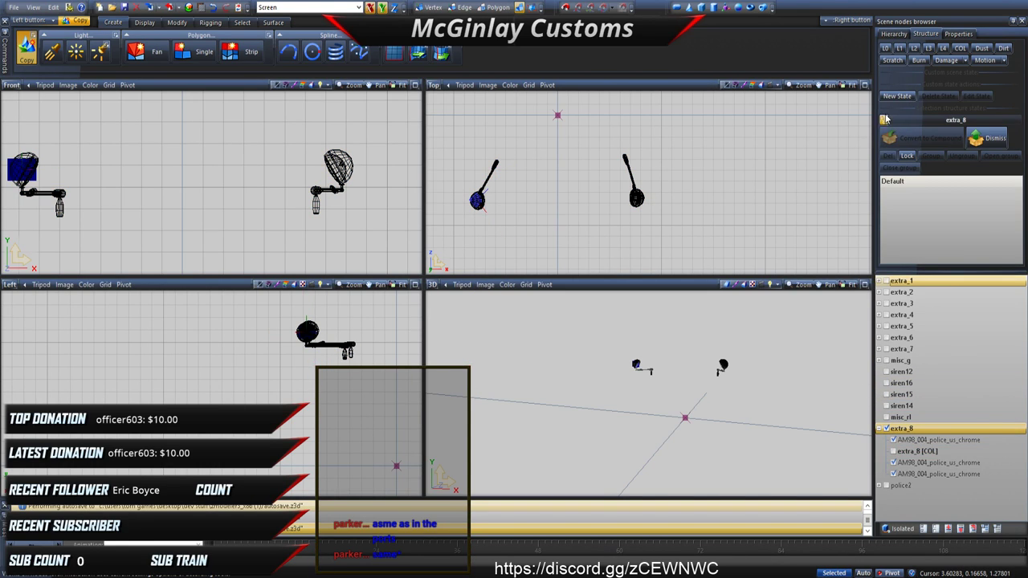
click(938, 440)
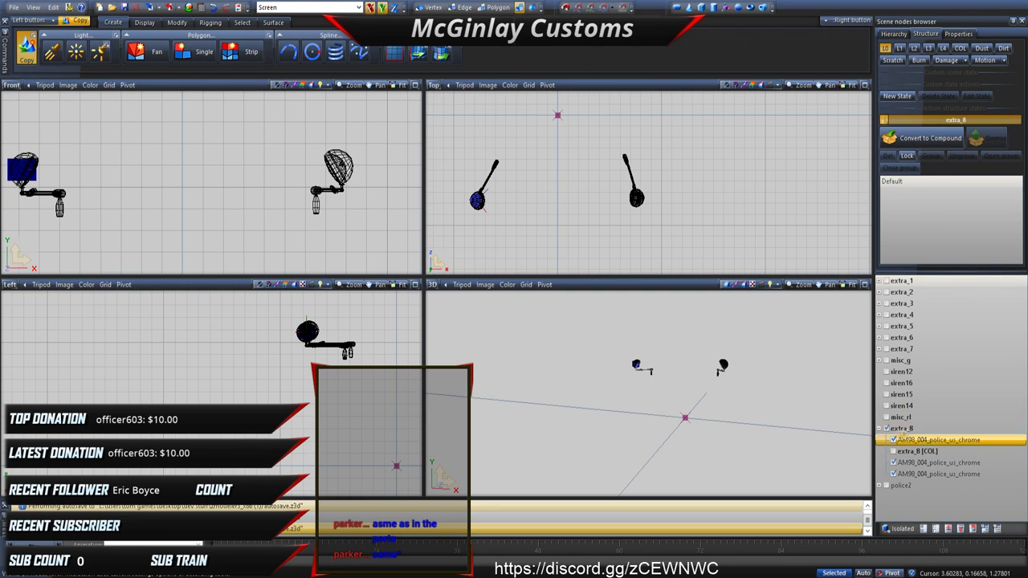
click(901, 48)
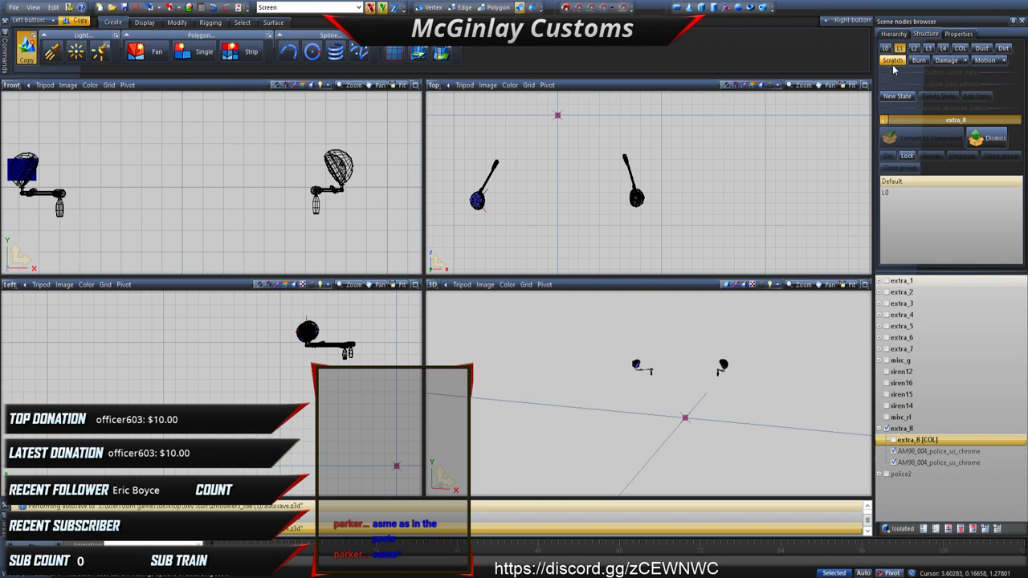
click(936, 451)
click(899, 48)
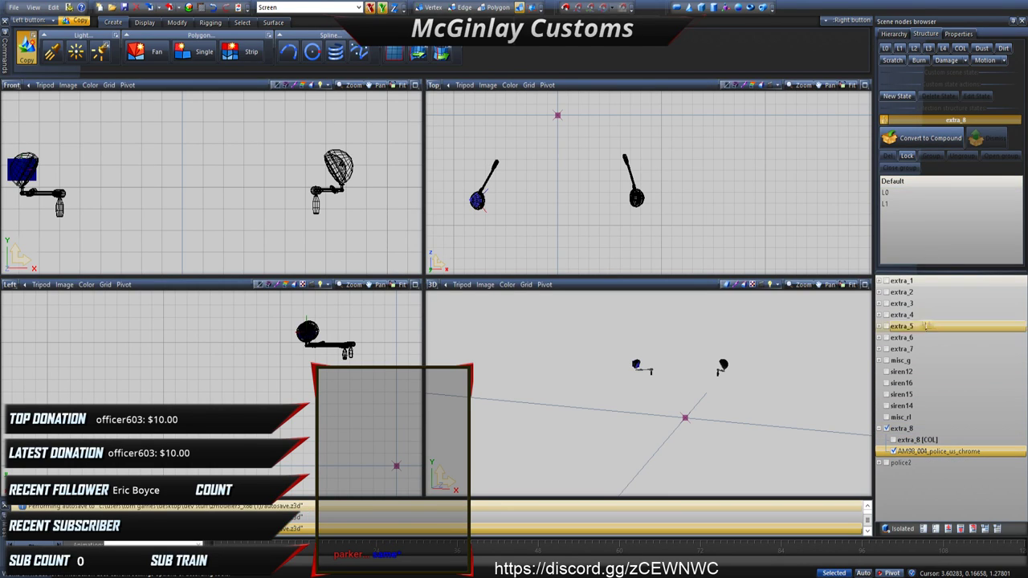
Step: Assign the remaining chrome spotlight mesh to the L2 state of extra_8
click(909, 184)
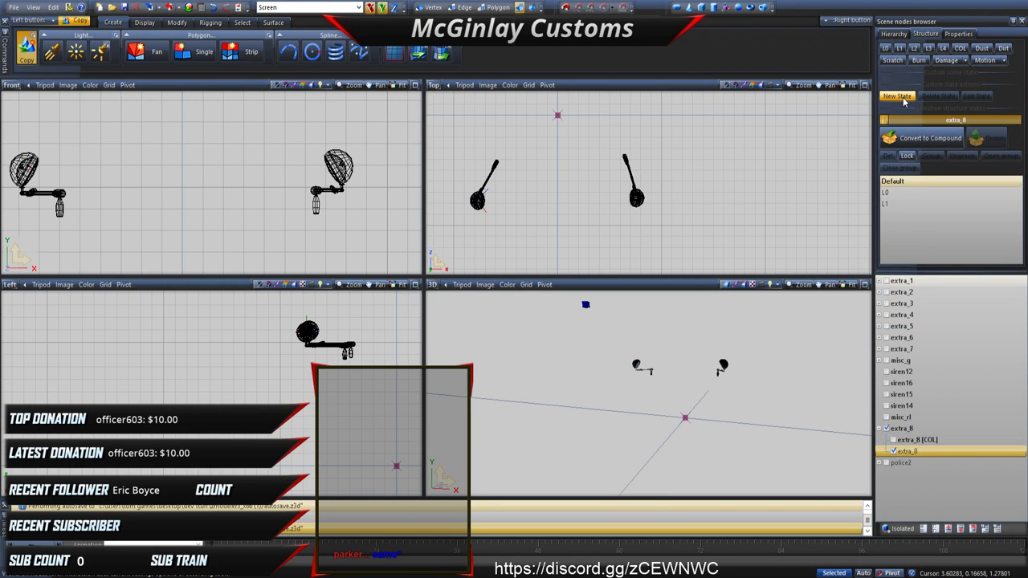
click(215, 8)
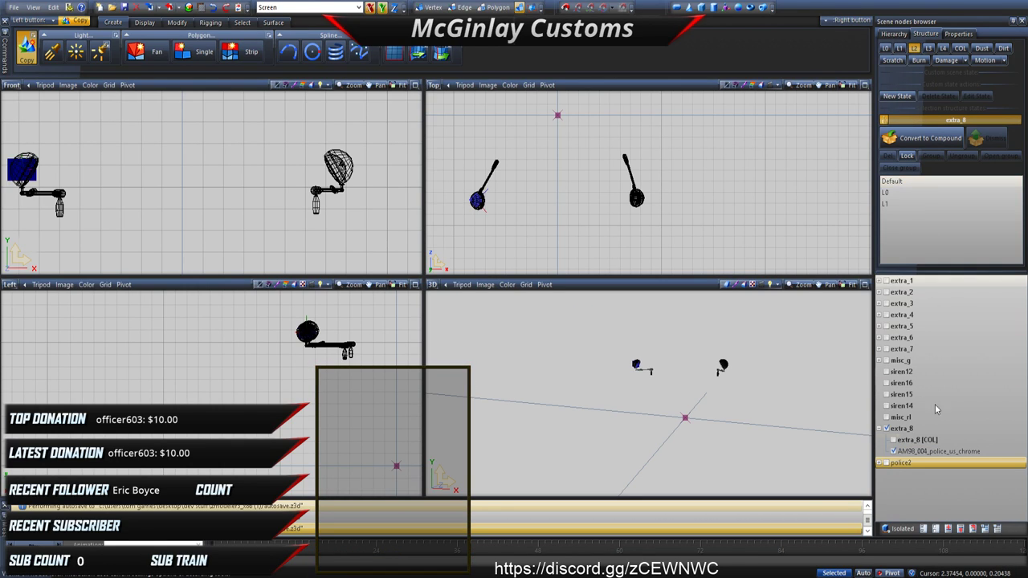
drag(924, 452, 918, 238)
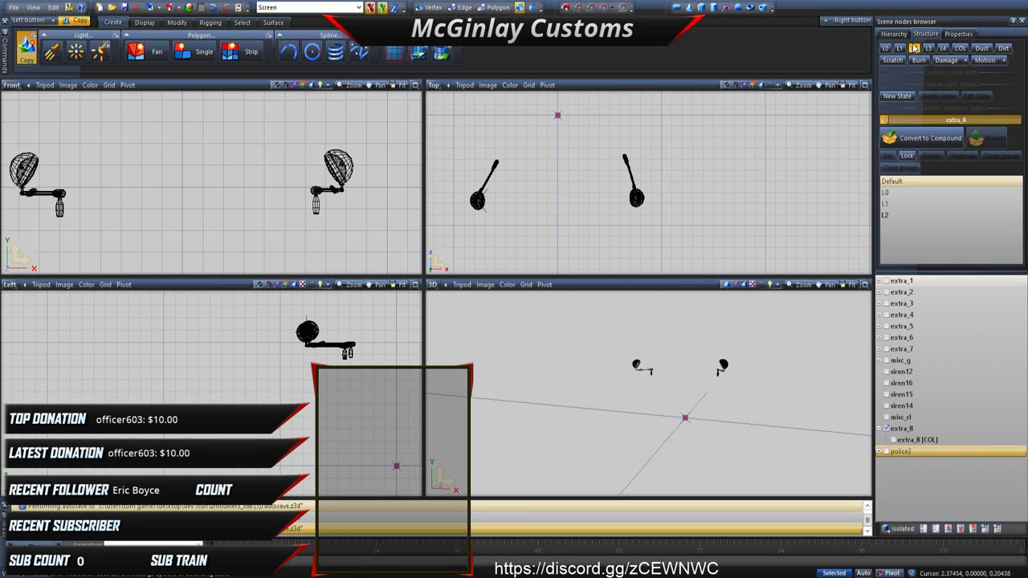
click(914, 48)
Step: Collapse extra_8 and place it at the top level of the scene tree, directly below extra_7
click(896, 432)
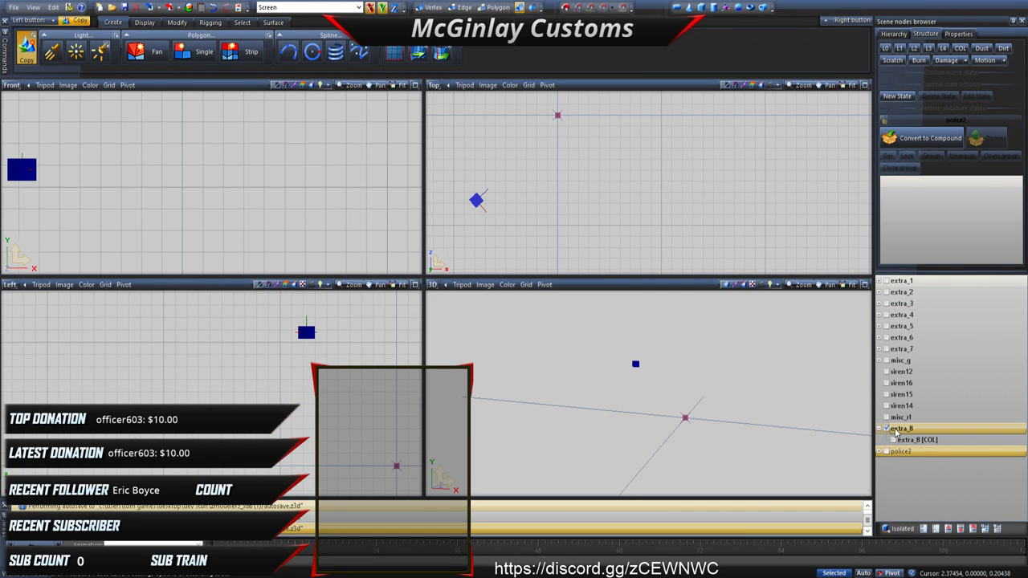
click(879, 429)
click(894, 431)
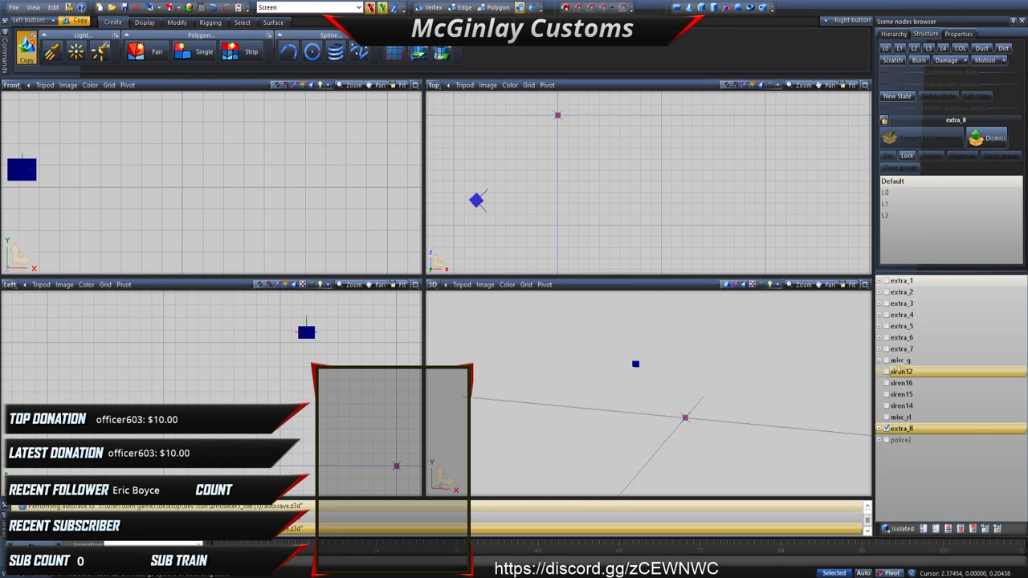
click(901, 351)
click(880, 350)
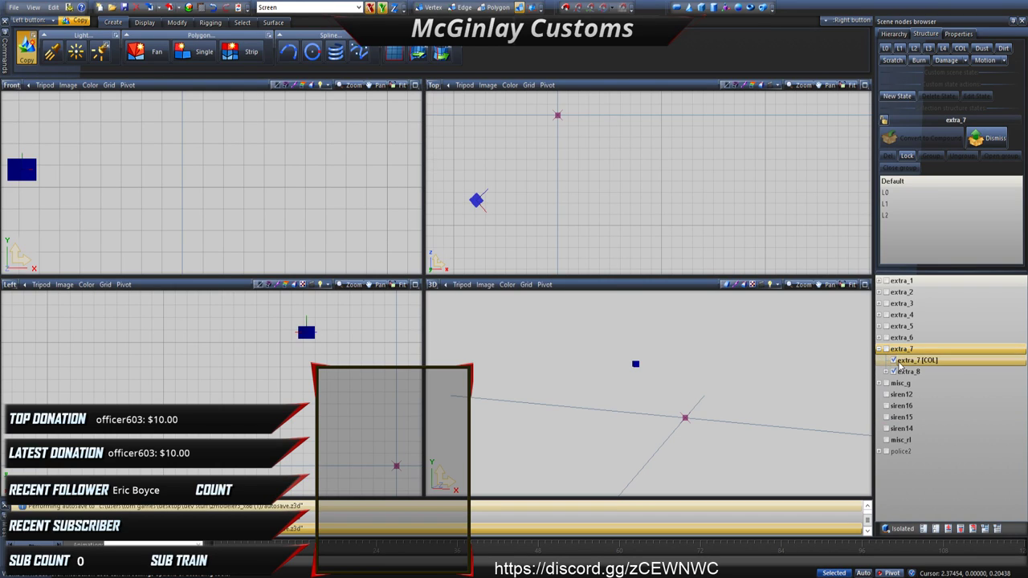
click(903, 361)
drag(901, 372, 892, 376)
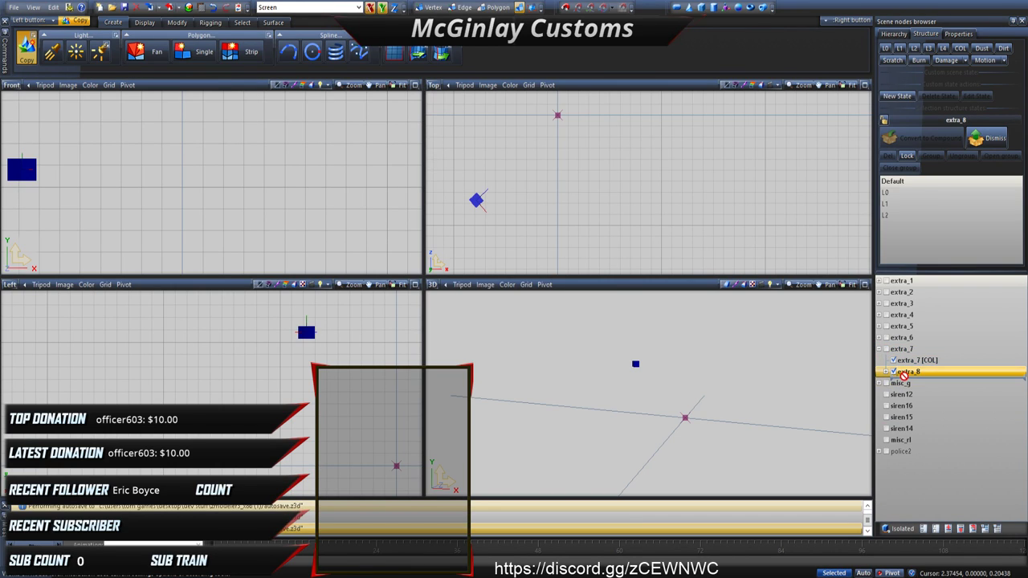
click(901, 349)
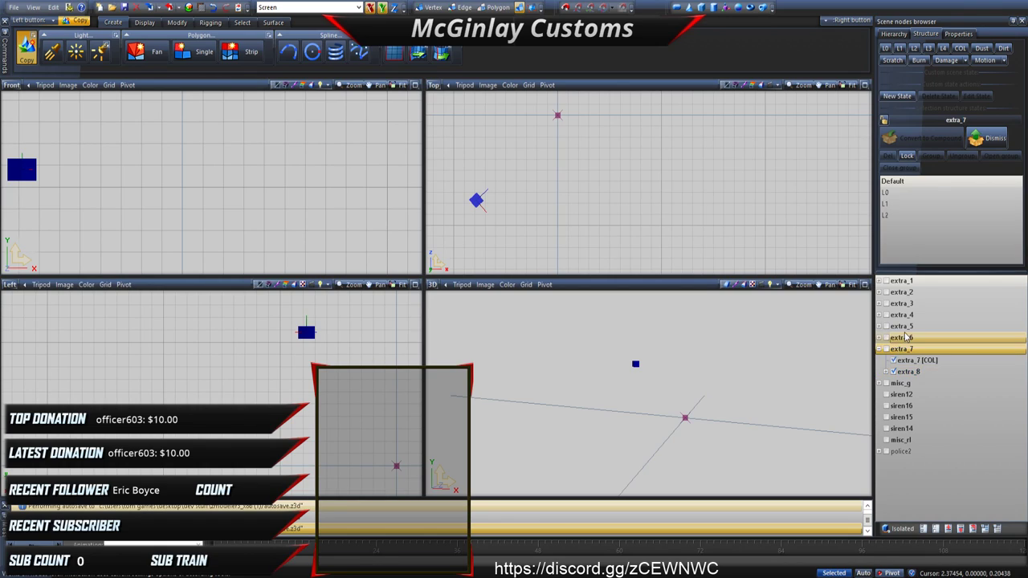
drag(911, 374, 892, 330)
click(878, 361)
click(901, 338)
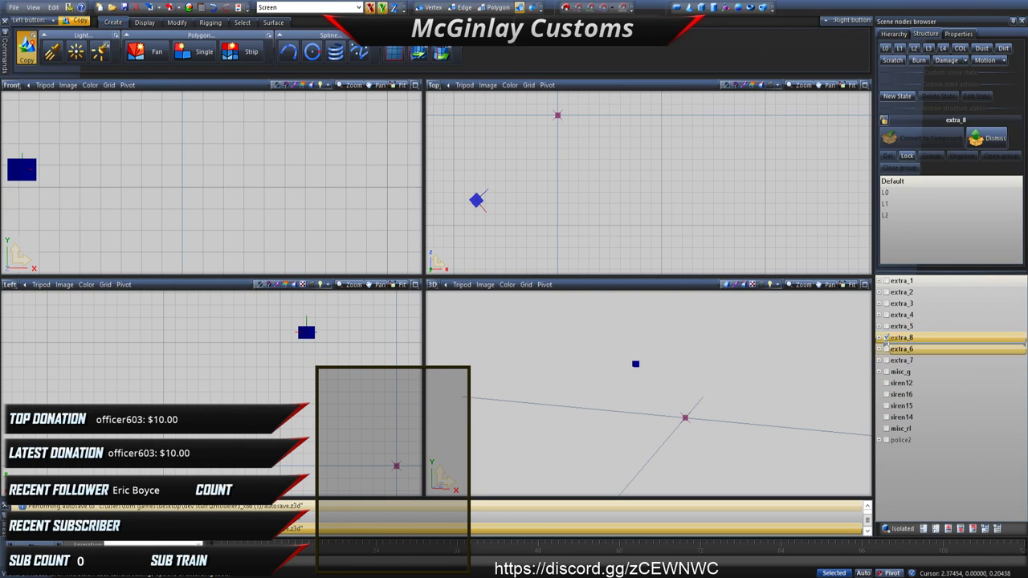
drag(897, 365, 906, 372)
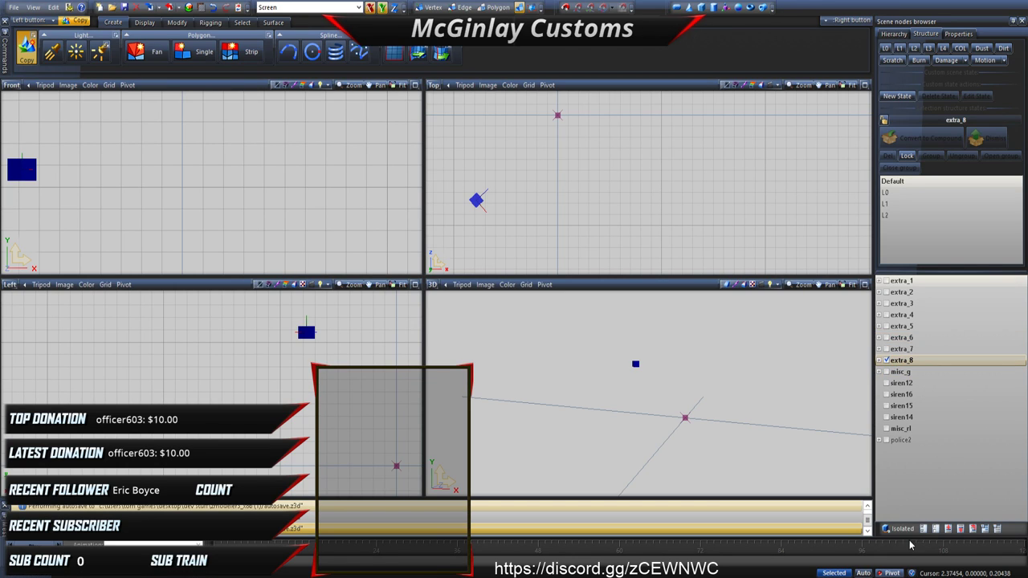
Step: Show all scene nodes in their L0 state and enlarge the 3D view to fill the workspace
click(897, 529)
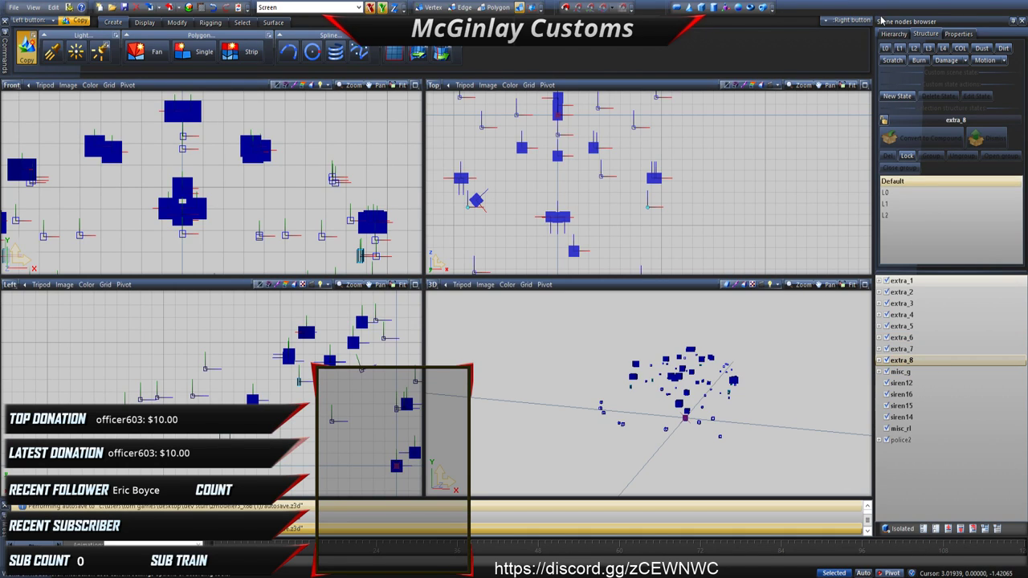
click(885, 47)
click(864, 284)
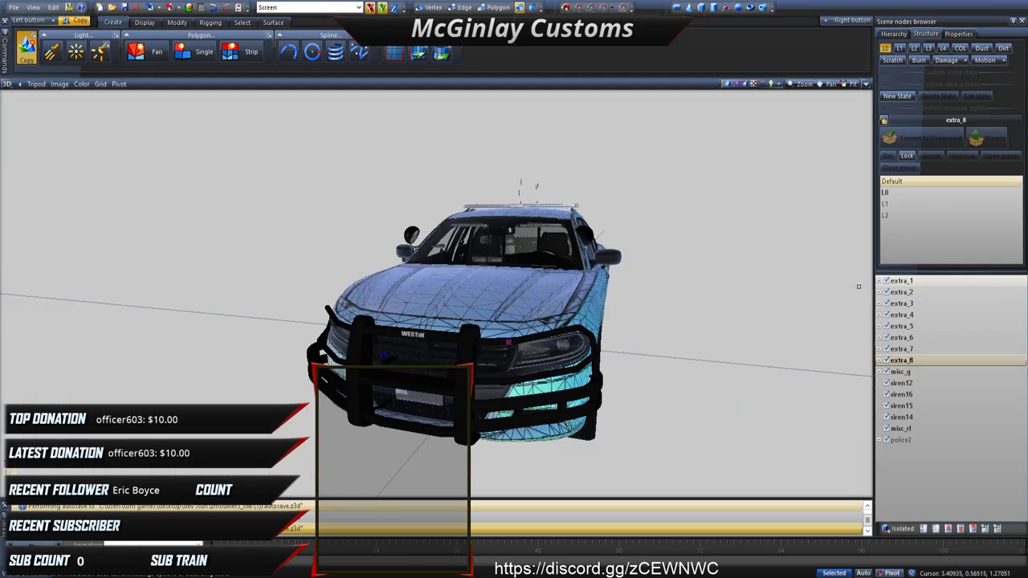
Step: Examine how both spotlights sit on the car from the front, the side and close up
middle_drag(660, 278, 485, 248)
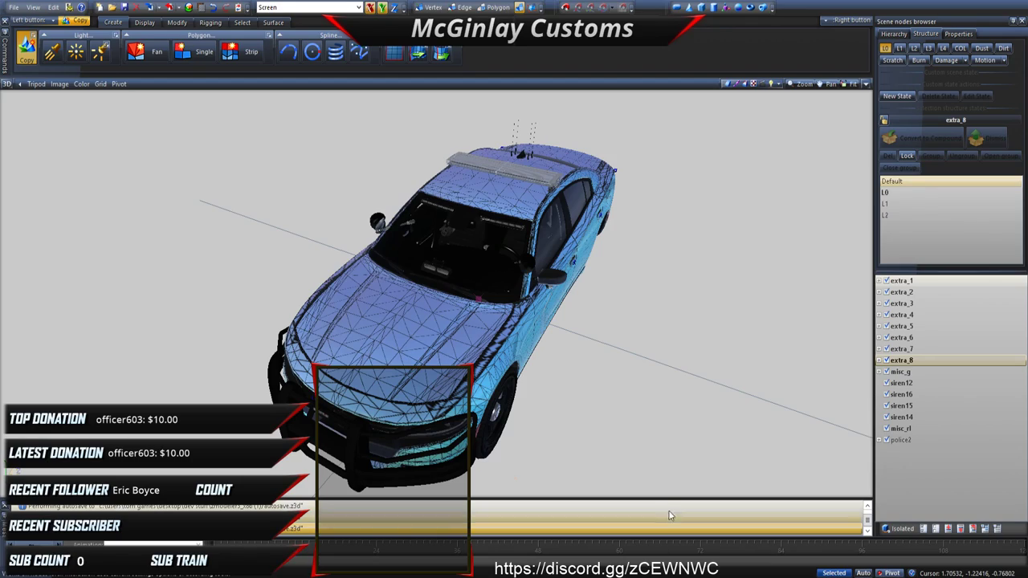
middle_drag(514, 321, 562, 241)
middle_drag(489, 179, 503, 250)
scroll(530, 281, up, 10)
scroll(403, 225, up, 6)
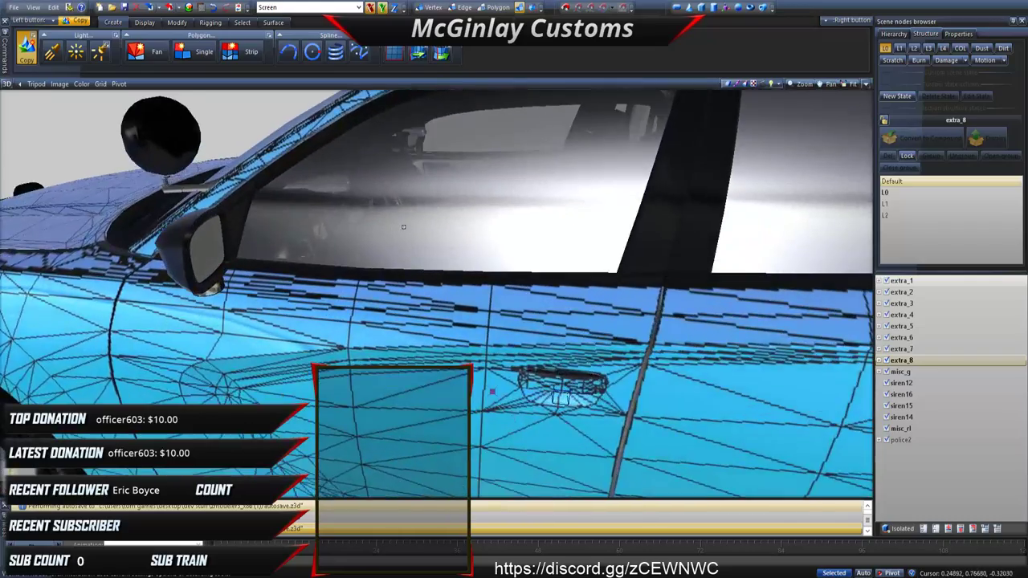
middle_drag(404, 226, 445, 249)
scroll(466, 232, down, 6)
scroll(466, 232, down, 5)
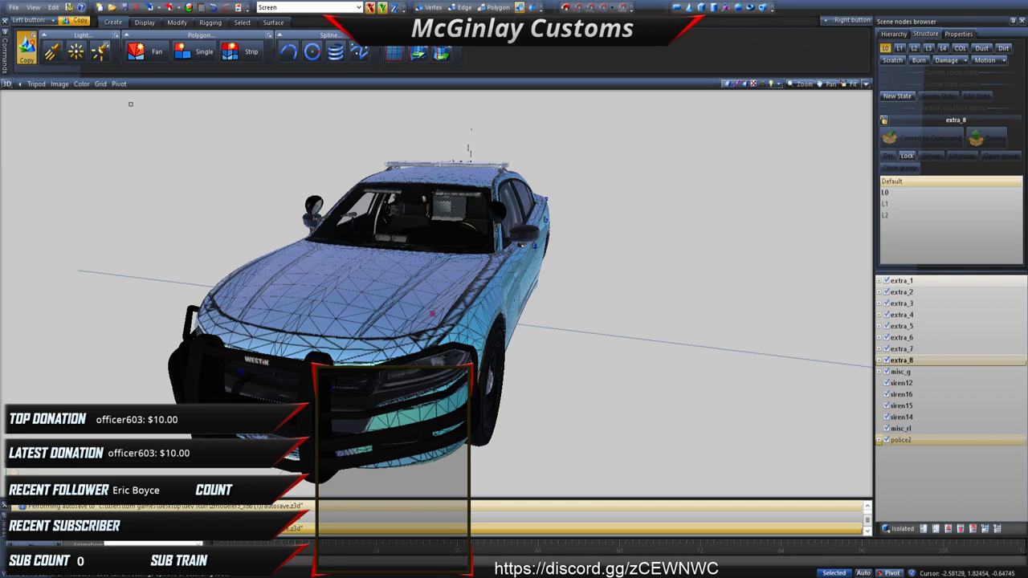
Step: Load the spotlight model into the scene alongside the police2 car and display the L0 state
click(15, 7)
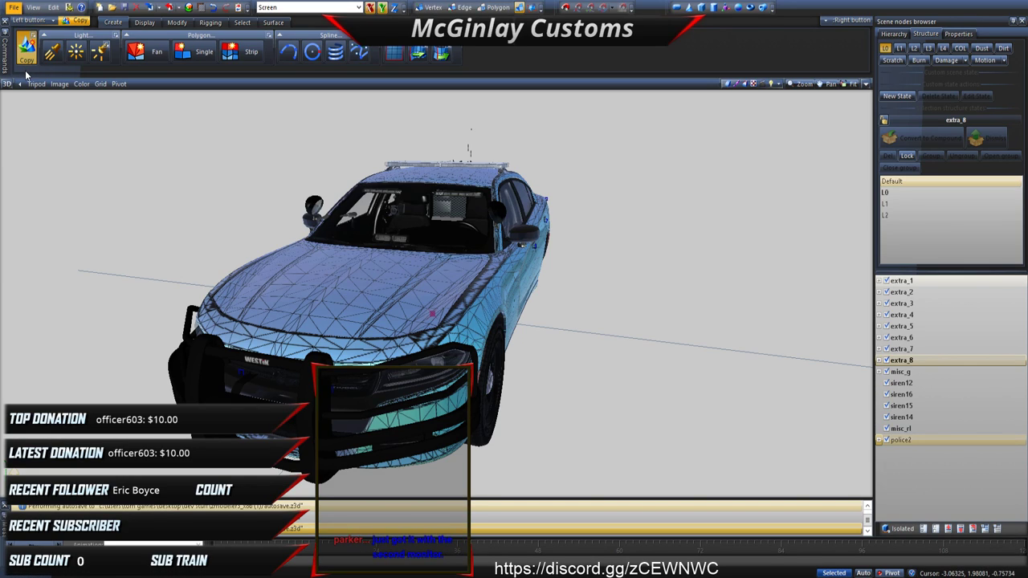
click(32, 34)
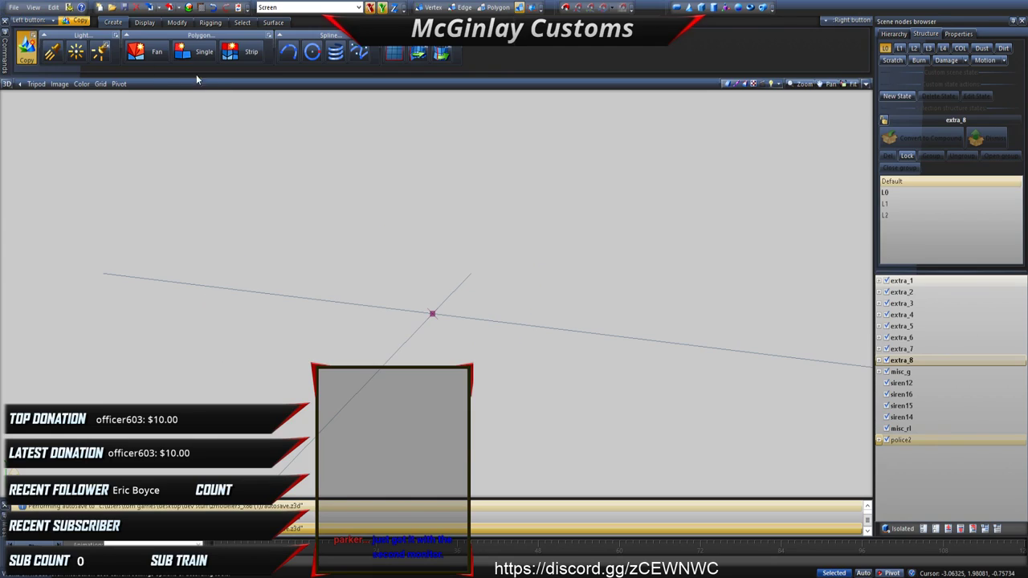
click(13, 7)
click(49, 38)
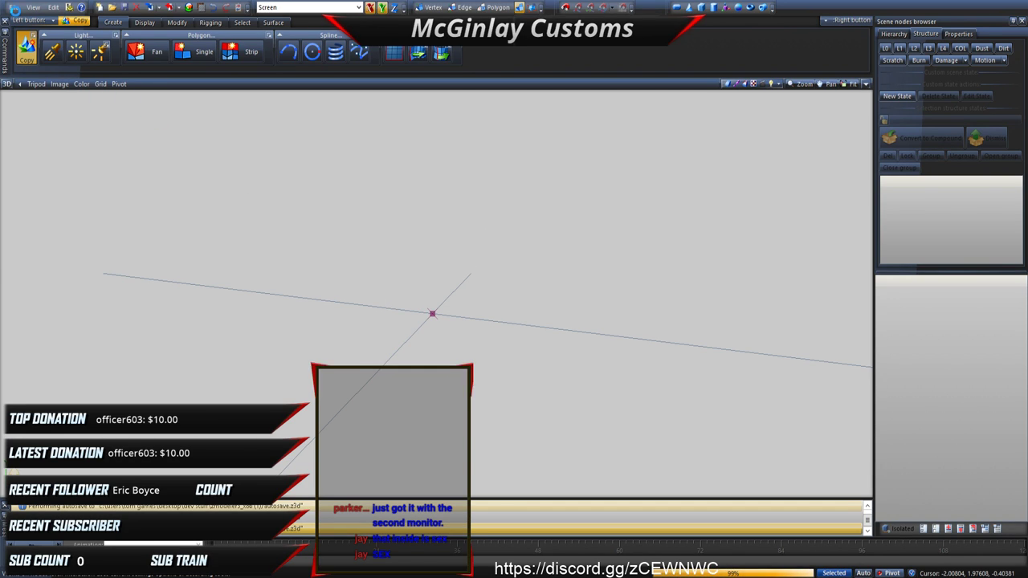
click(886, 49)
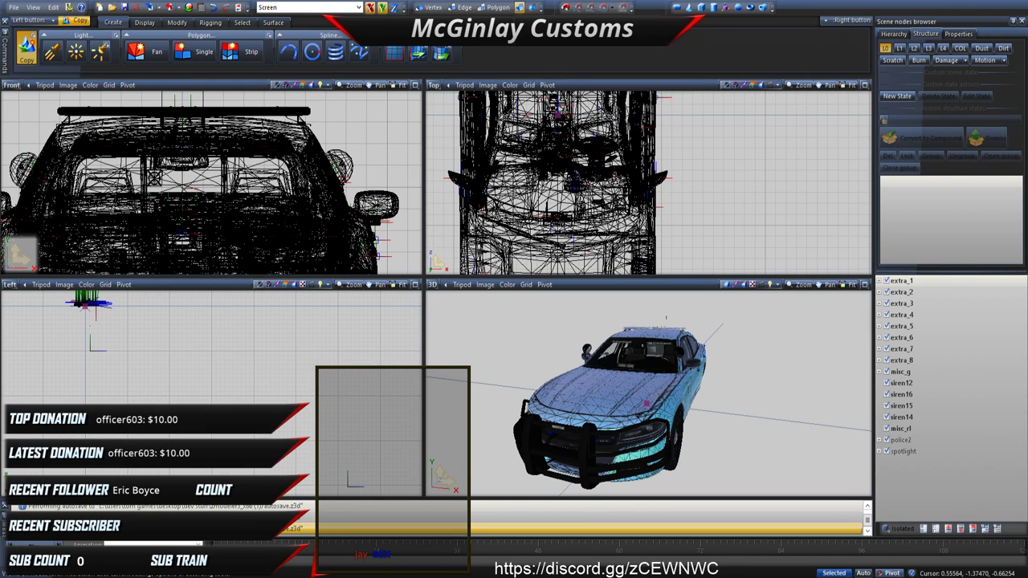
Step: Hide every node from extra_1 through police2, then expand the spotlight hierarchy and choose light_L0
click(878, 451)
click(887, 463)
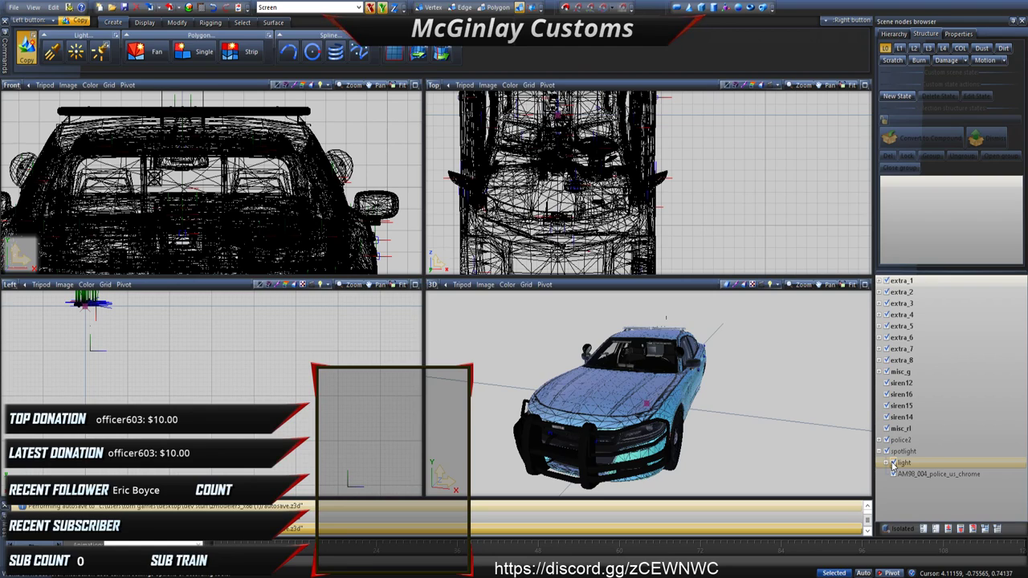
click(901, 453)
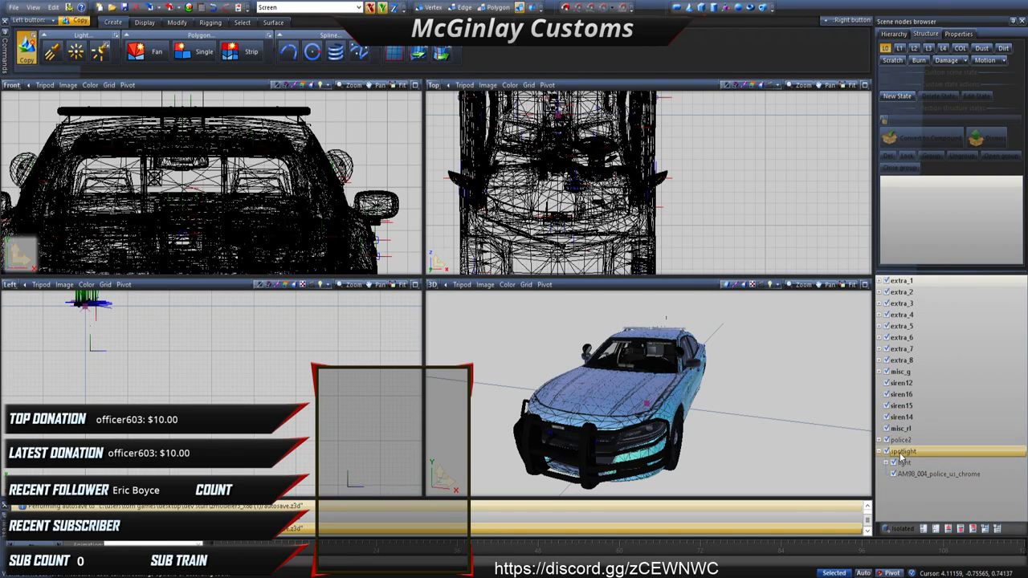
click(901, 440)
shift+click(906, 280)
click(887, 280)
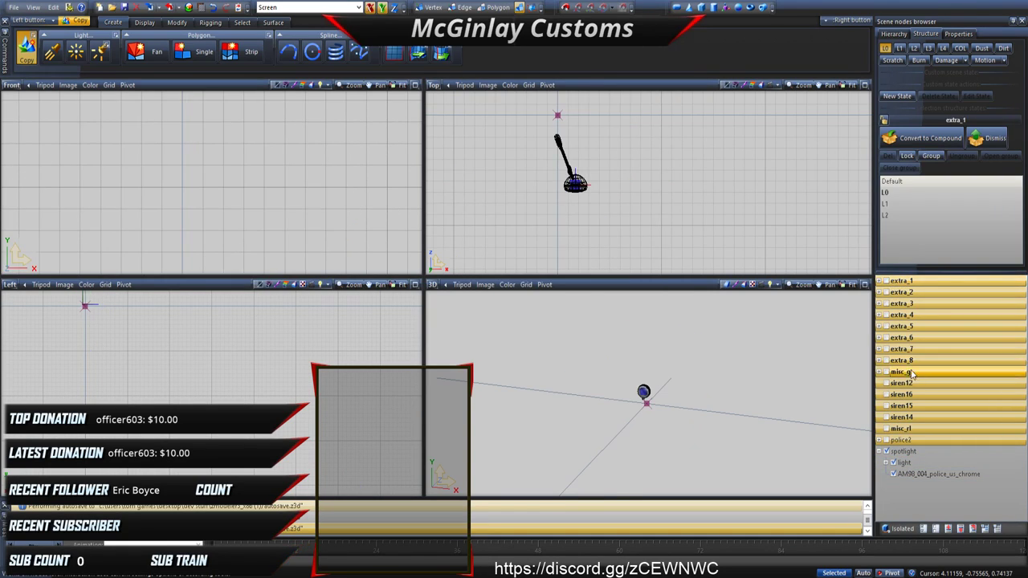
click(886, 463)
click(914, 474)
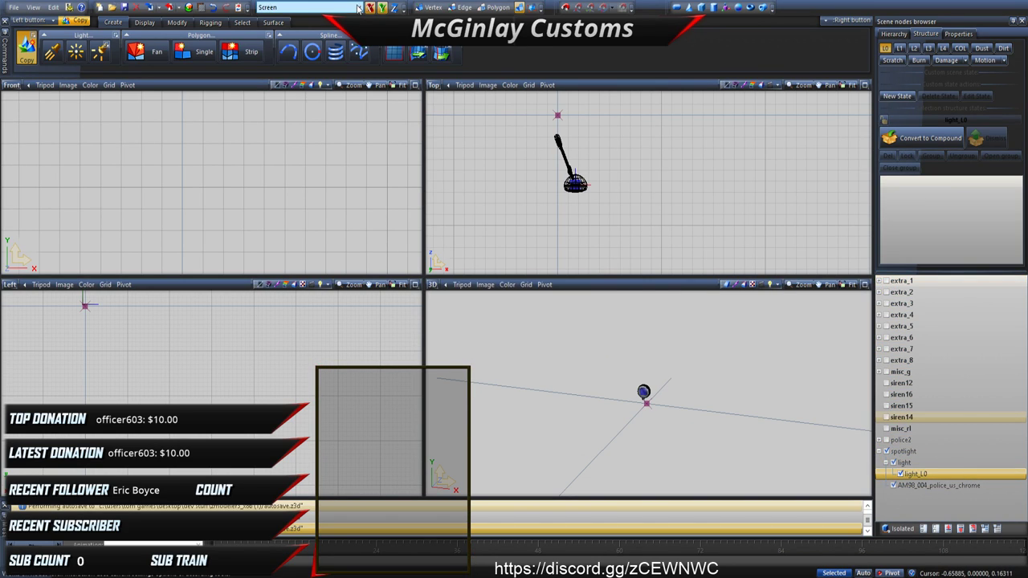
Step: Select the whole loaded spotlight, head and arm, with the Quadr selection tool in the top view
click(241, 22)
click(269, 49)
drag(545, 133, 655, 235)
drag(535, 132, 626, 227)
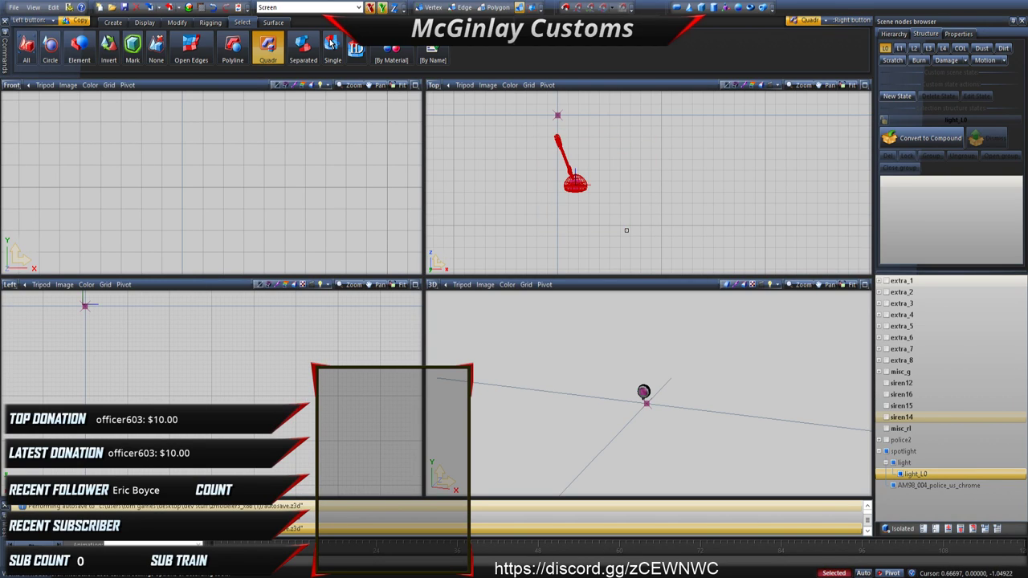
Step: Scale the selected spotlight up slightly
click(183, 25)
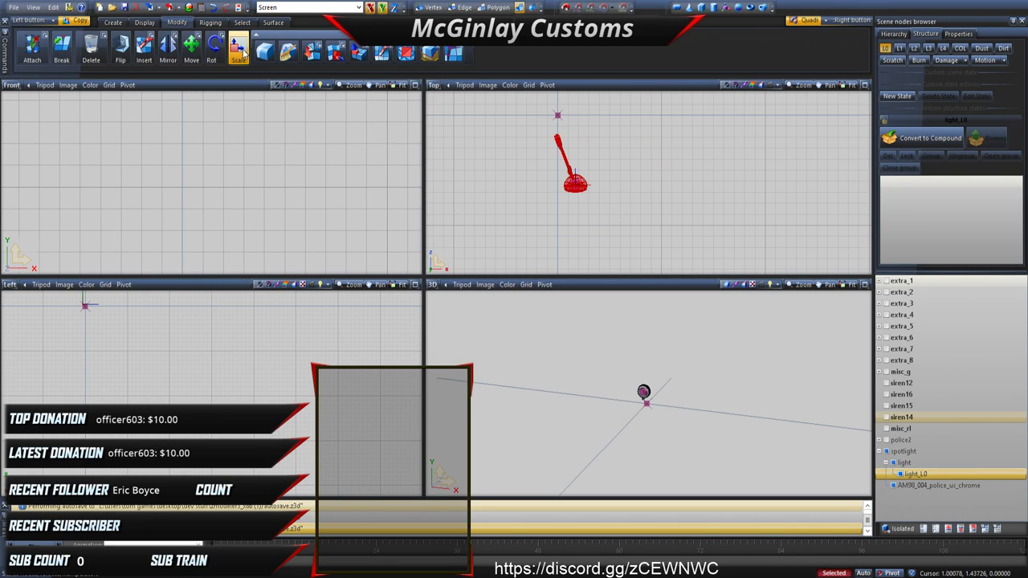
click(241, 49)
scroll(261, 146, down, 4)
drag(269, 214, 204, 92)
Step: Show the police2 body and move the selected spotlight up beside its driver-side windshield pillar
click(191, 49)
scroll(287, 145, down, 2)
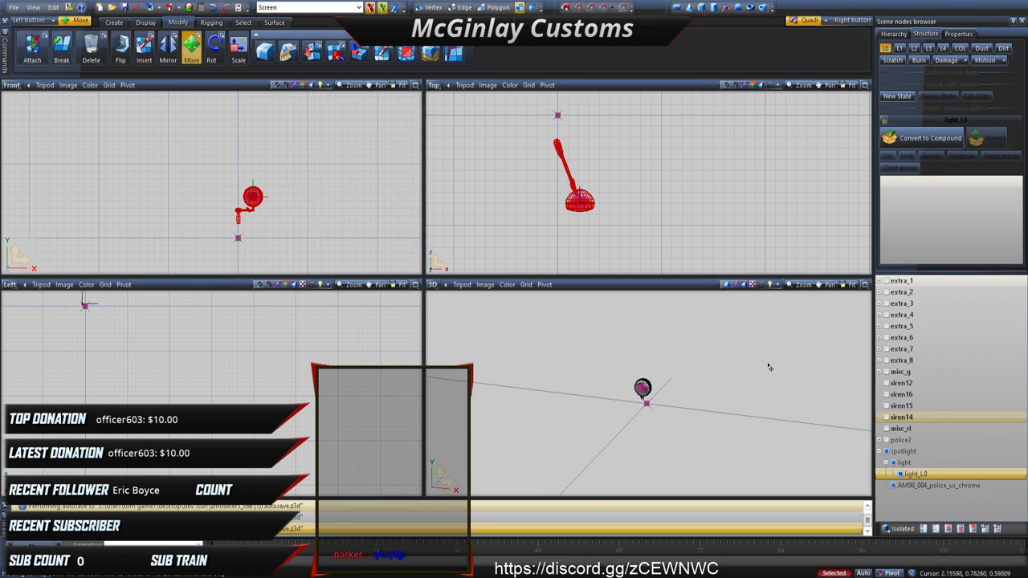
click(887, 440)
drag(354, 232, 408, 180)
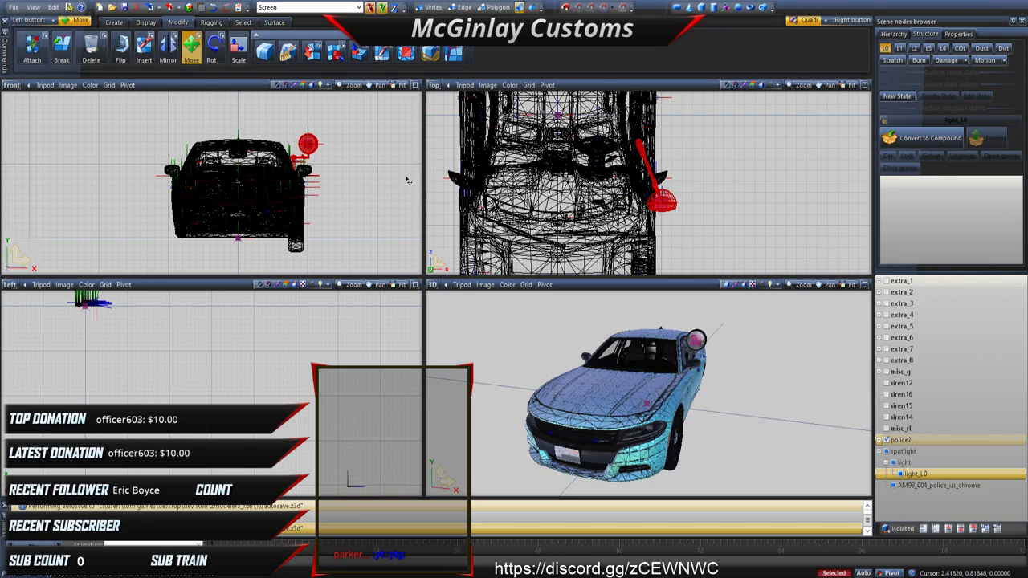
Step: Scale the selected spotlight down and move it back out beside the driver-side windshield pillar
click(239, 50)
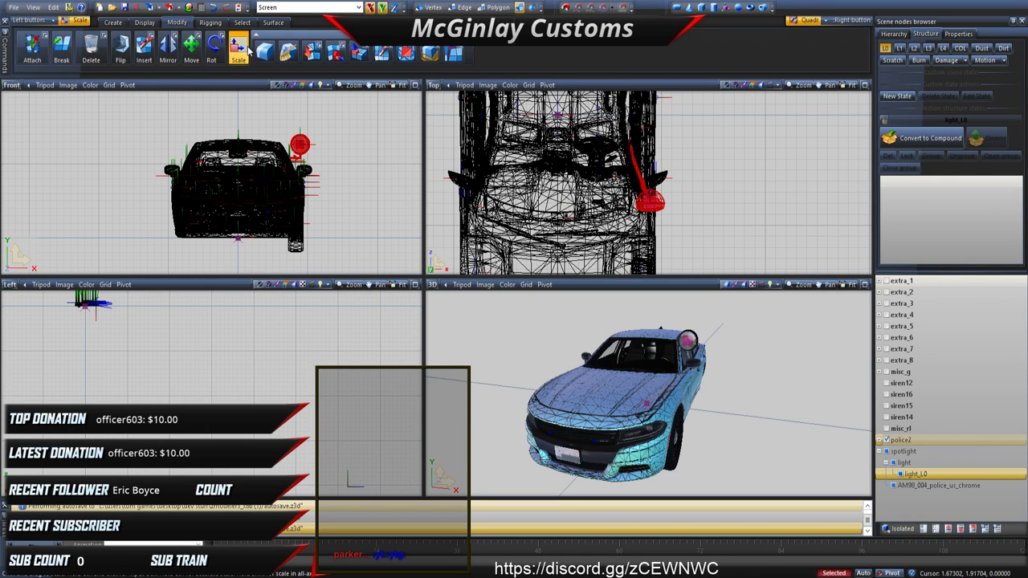
drag(285, 317, 288, 141)
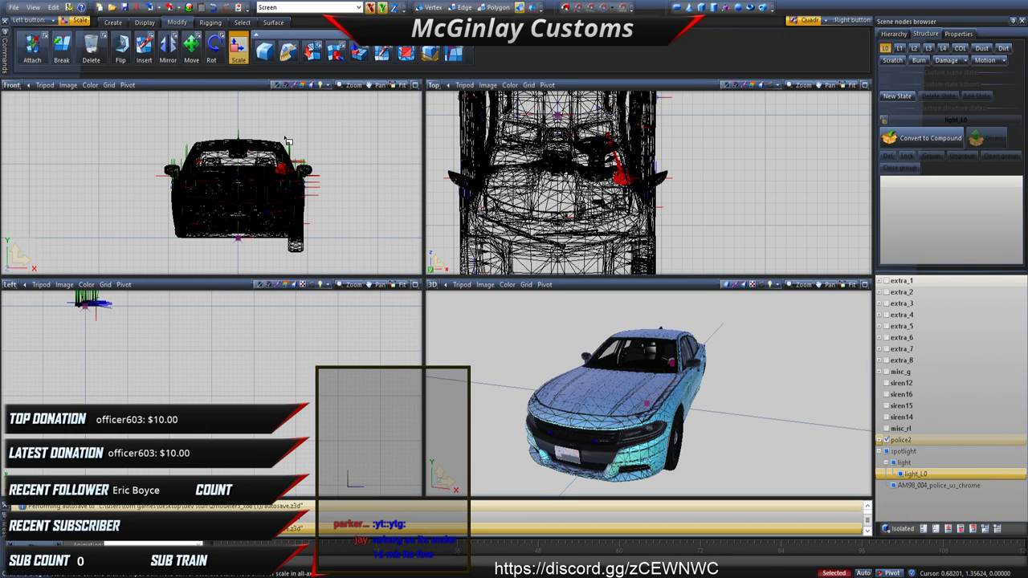
click(192, 50)
scroll(321, 175, up, 3)
drag(304, 176, 348, 146)
click(239, 50)
click(192, 50)
click(239, 47)
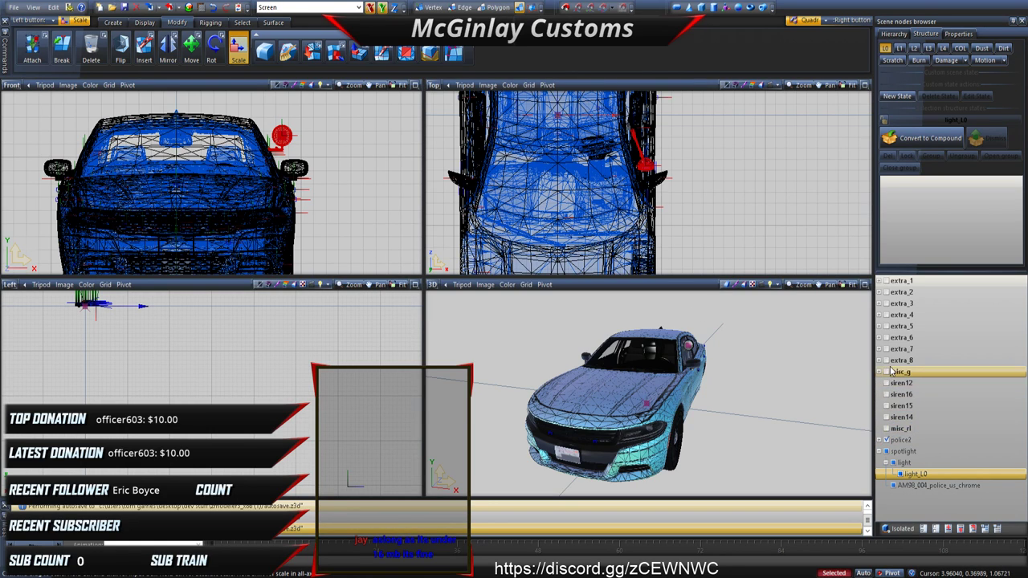
Step: Show extra_8 as a size reference, scale the selected spotlight down slightly, and hide police2
click(887, 361)
drag(352, 209, 335, 210)
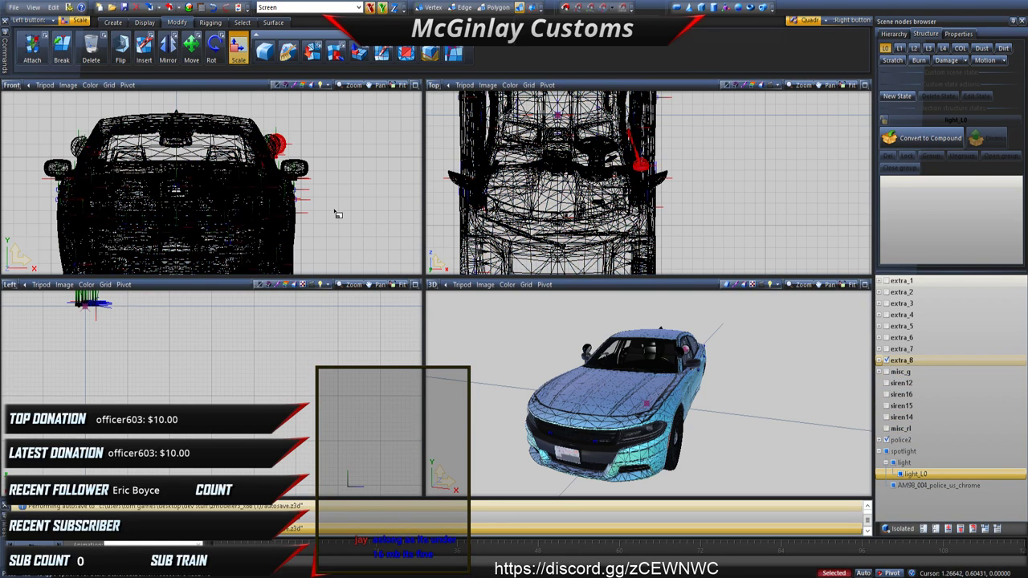
click(887, 441)
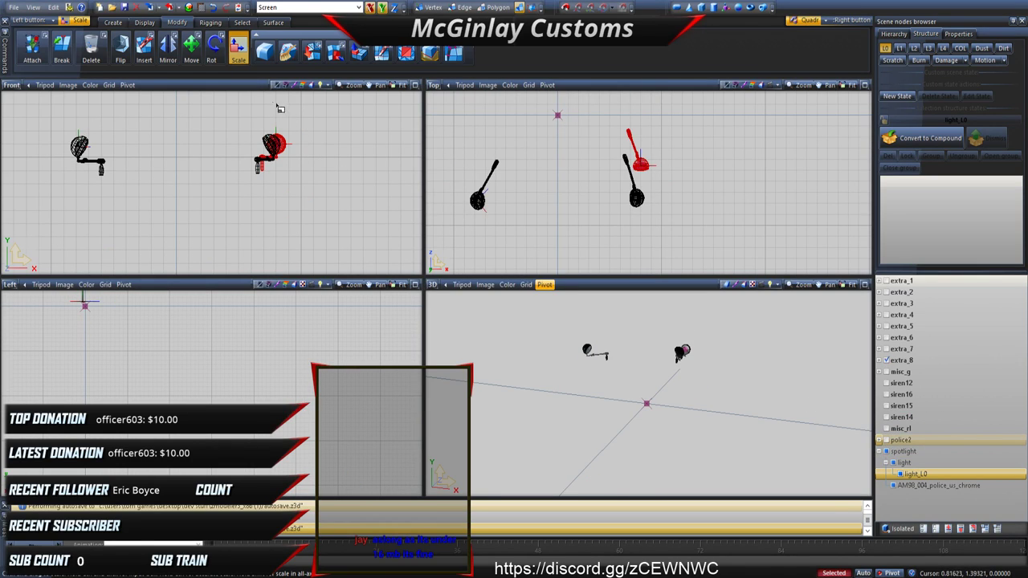
Step: Move the selected spotlight onto the driver-side spotlight of extra_8, aligning it in the front and top views
click(192, 48)
drag(328, 168, 322, 170)
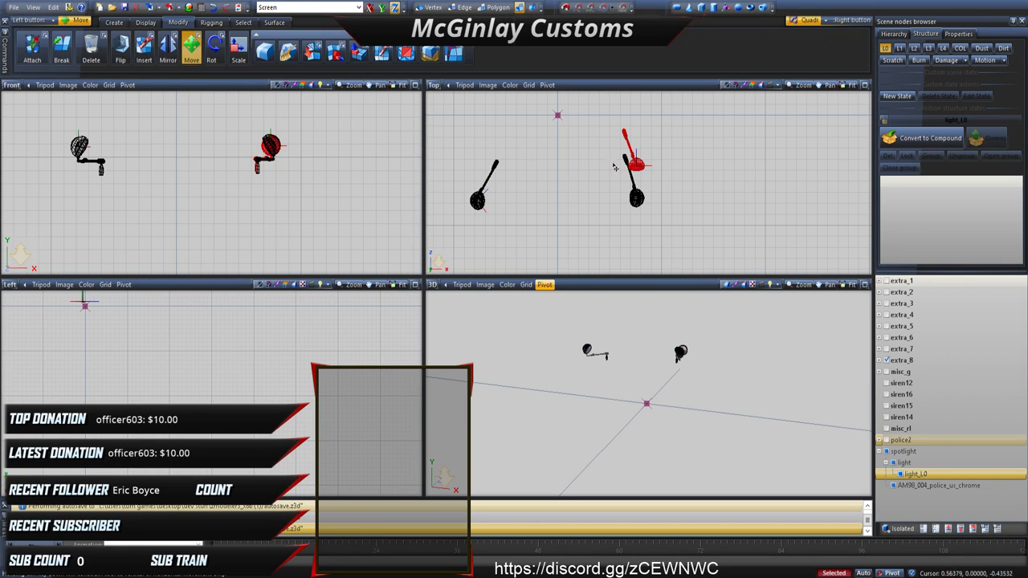
drag(361, 162, 363, 131)
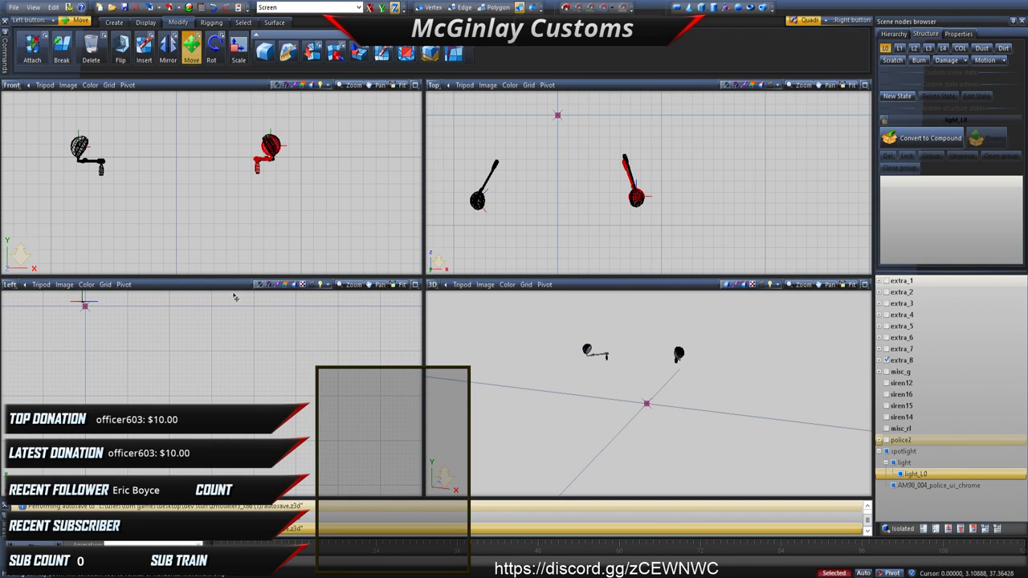
Step: Compare the new spotlight's size and arm position with the extra_8 spotlight in the left view
middle_drag(99, 344, 161, 407)
scroll(148, 370, up, 3)
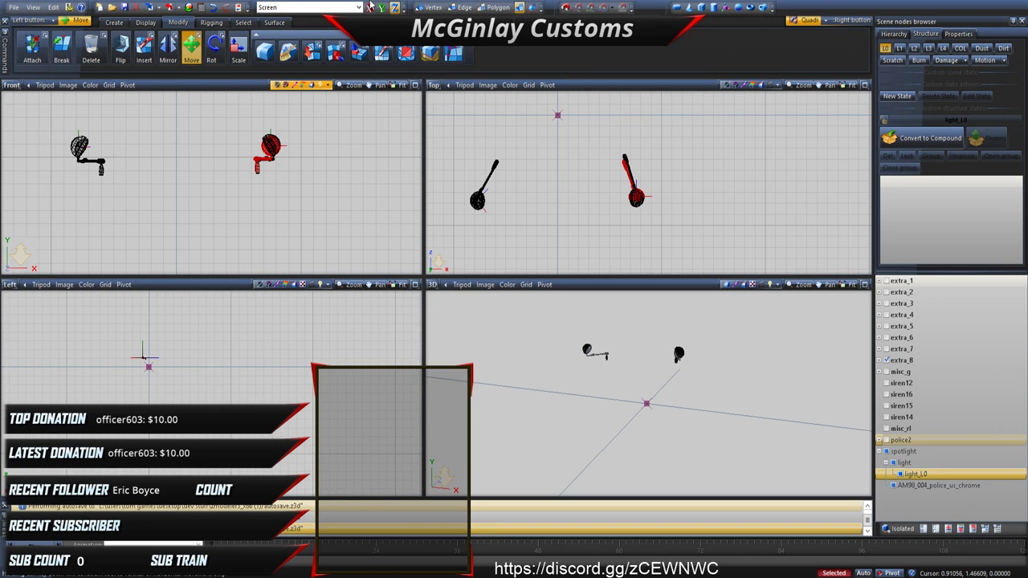
scroll(138, 361, up, 3)
scroll(196, 370, up, 8)
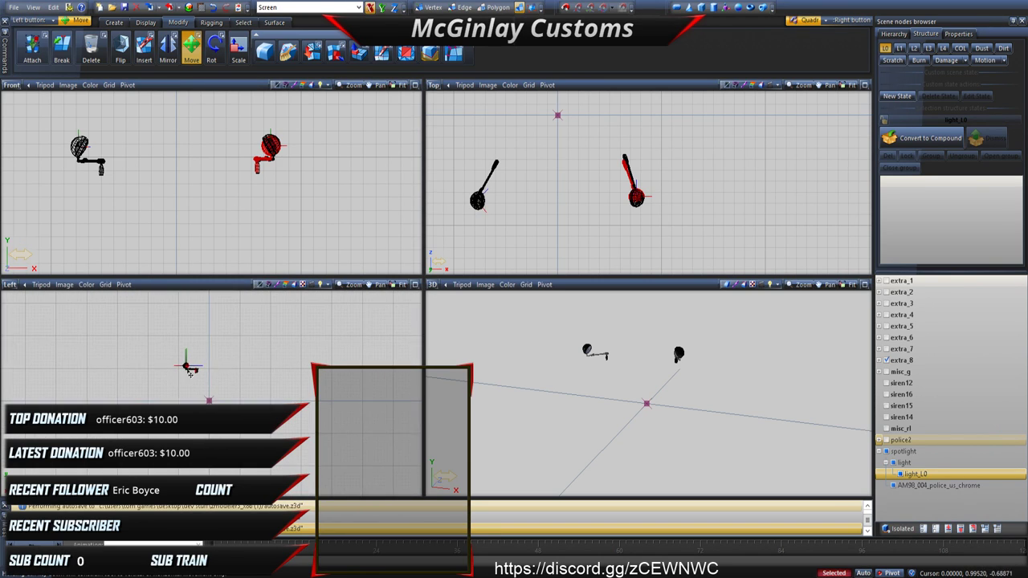
scroll(202, 371, up, 3)
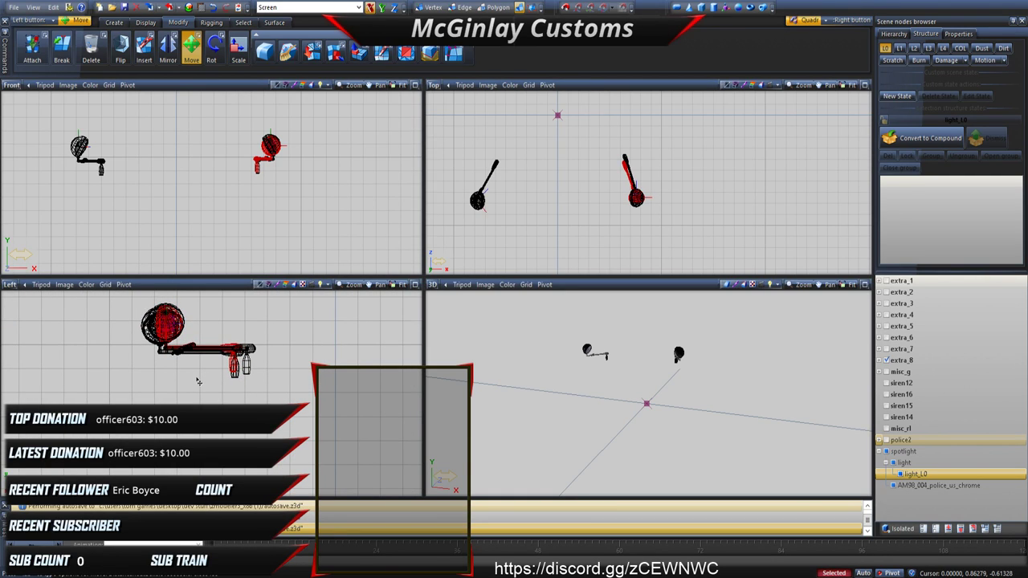
scroll(198, 381, up, 3)
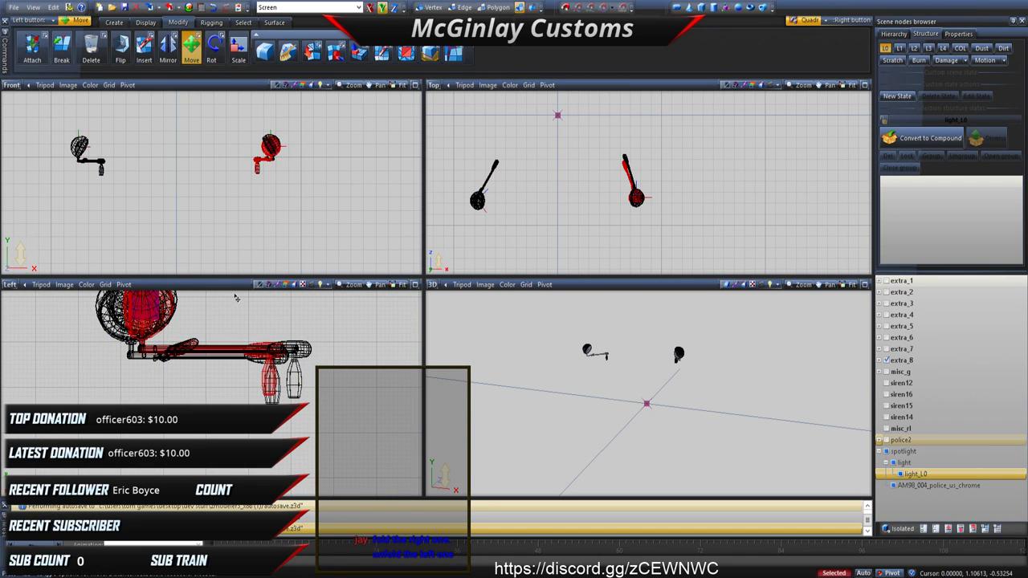
scroll(236, 296, down, 1)
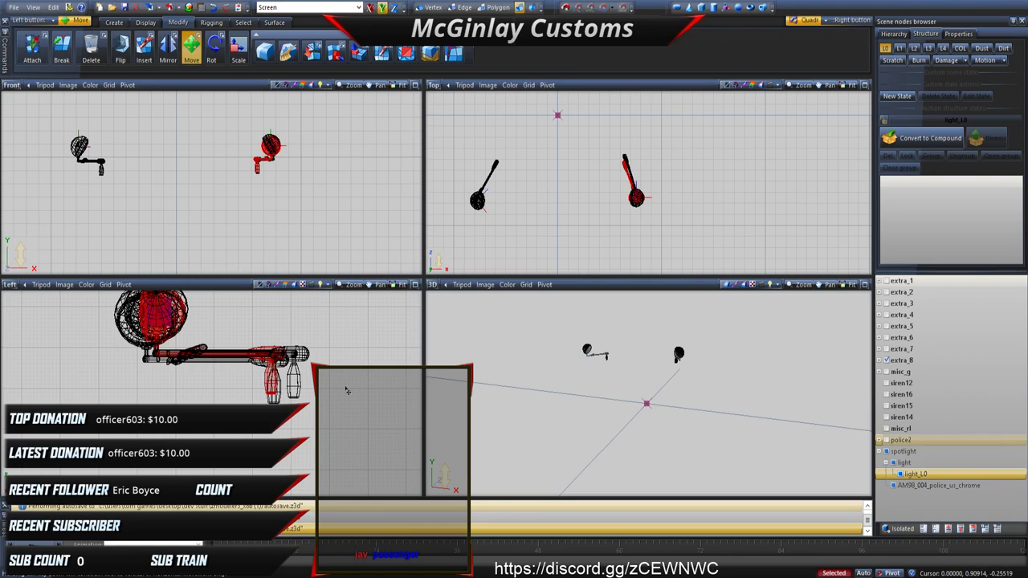
scroll(337, 428, down, 5)
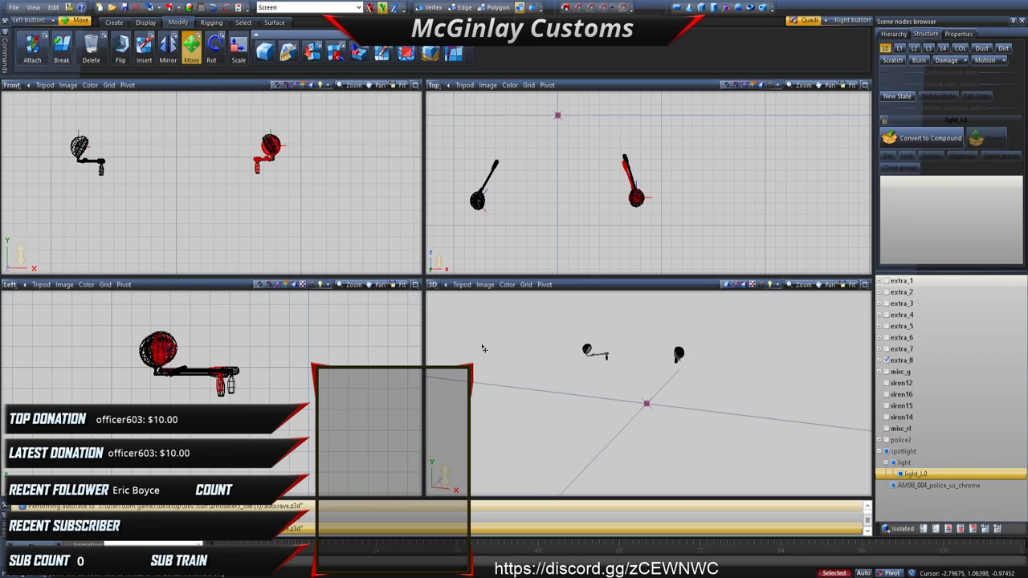
Step: Move the selected spotlight across to the passenger-side spotlight of extra_8 and choose the Rotate tool
click(382, 8)
drag(699, 165, 568, 168)
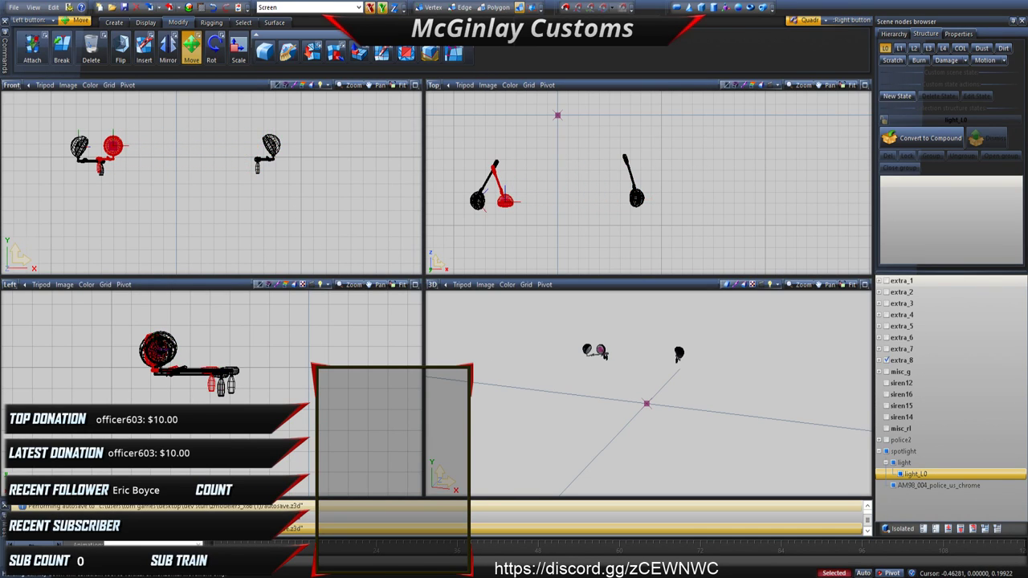
click(212, 48)
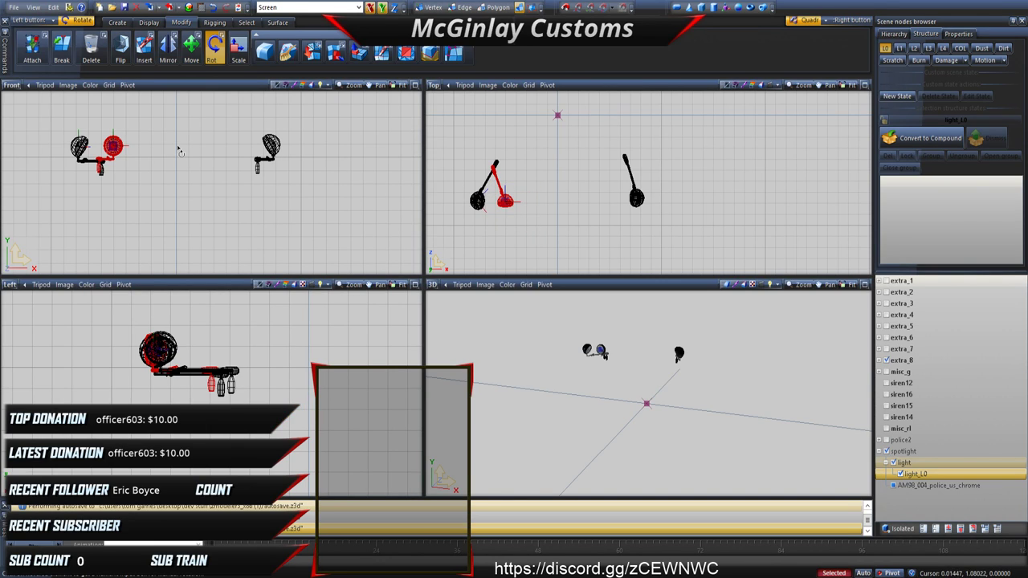
Step: Switch to polygon level and select the round lamp head of the new spotlight with the Separated selection tool
scroll(136, 152, up, 3)
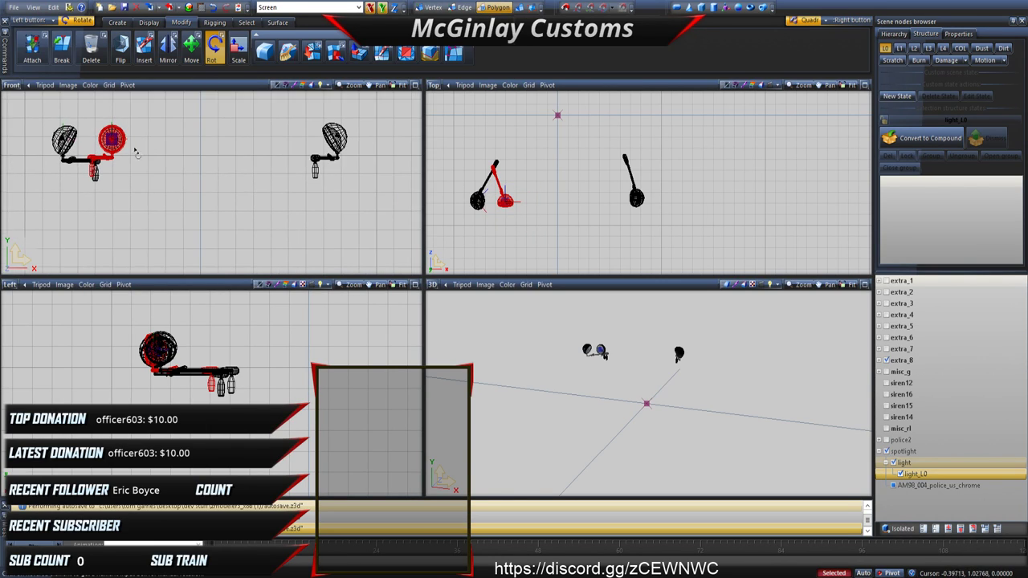
scroll(135, 149, up, 1)
key(3)
scroll(109, 144, up, 2)
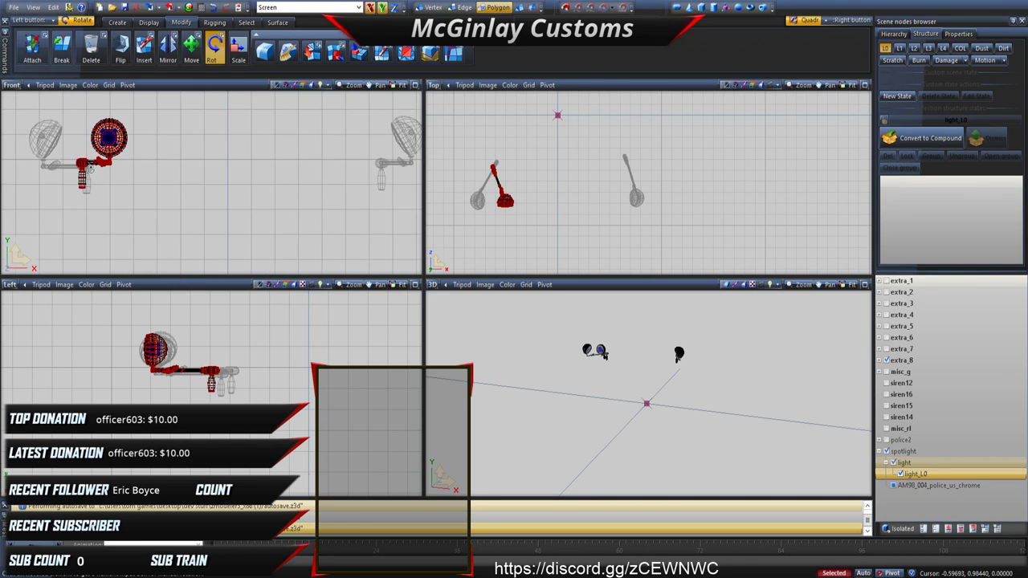
scroll(90, 168, up, 2)
click(246, 22)
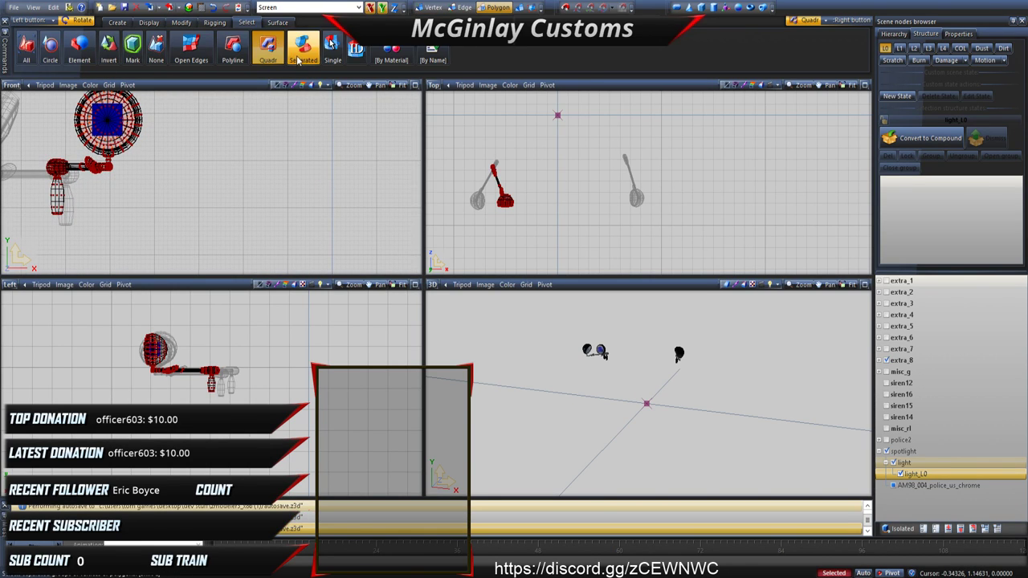
click(299, 58)
right_click(127, 106)
right_click(138, 108)
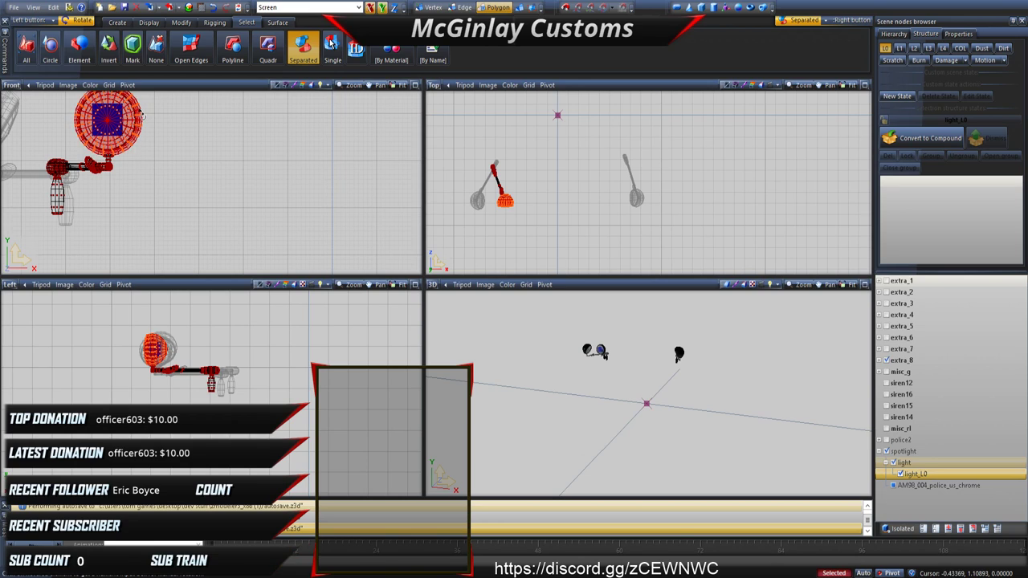
Step: Refine the lamp head polygon selection with the Quadr tool around the head and its joint with the arm mount
scroll(112, 126, down, 1)
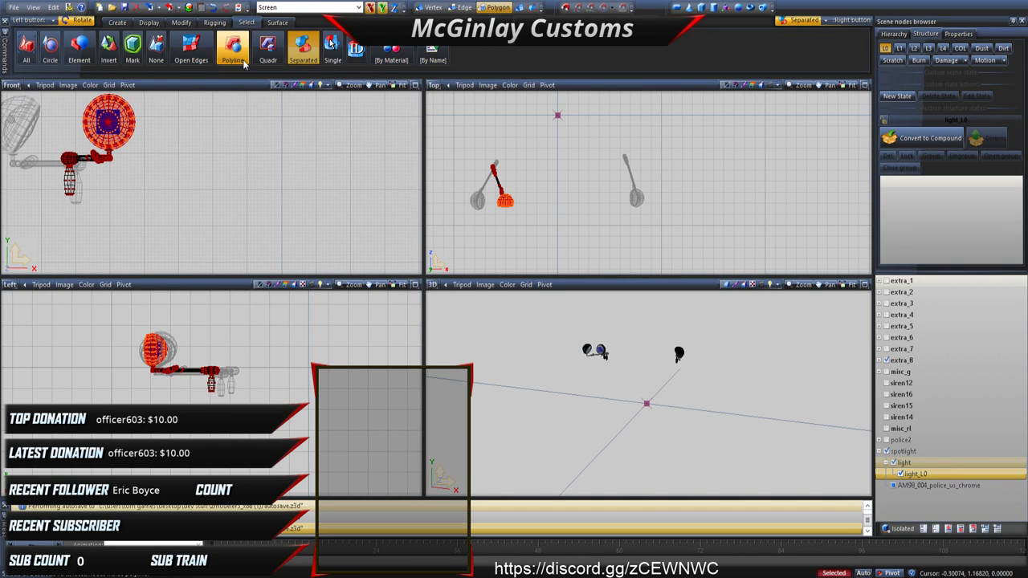
click(267, 48)
scroll(112, 152, up, 3)
scroll(98, 140, up, 3)
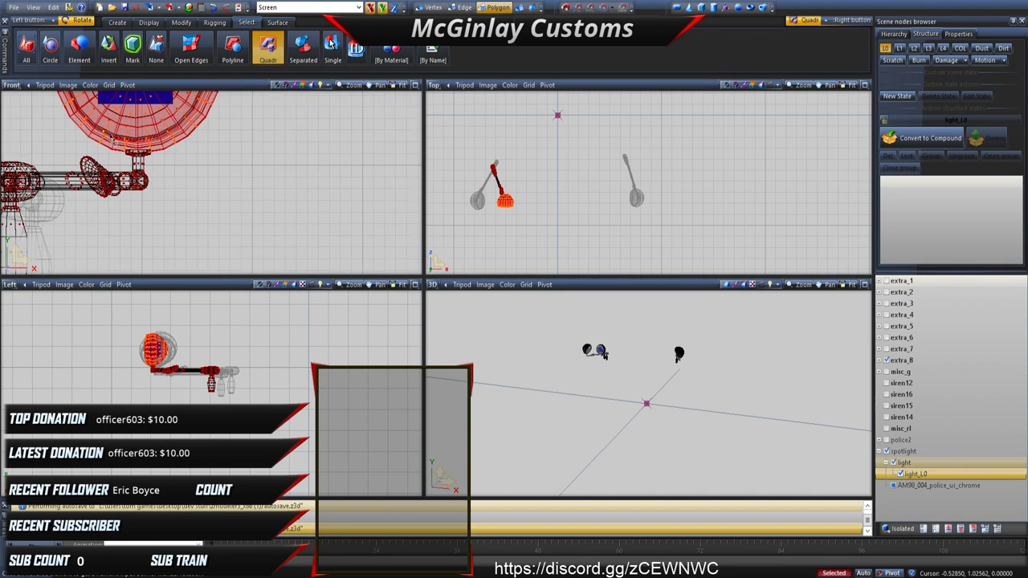
scroll(167, 113, down, 2)
scroll(170, 115, down, 2)
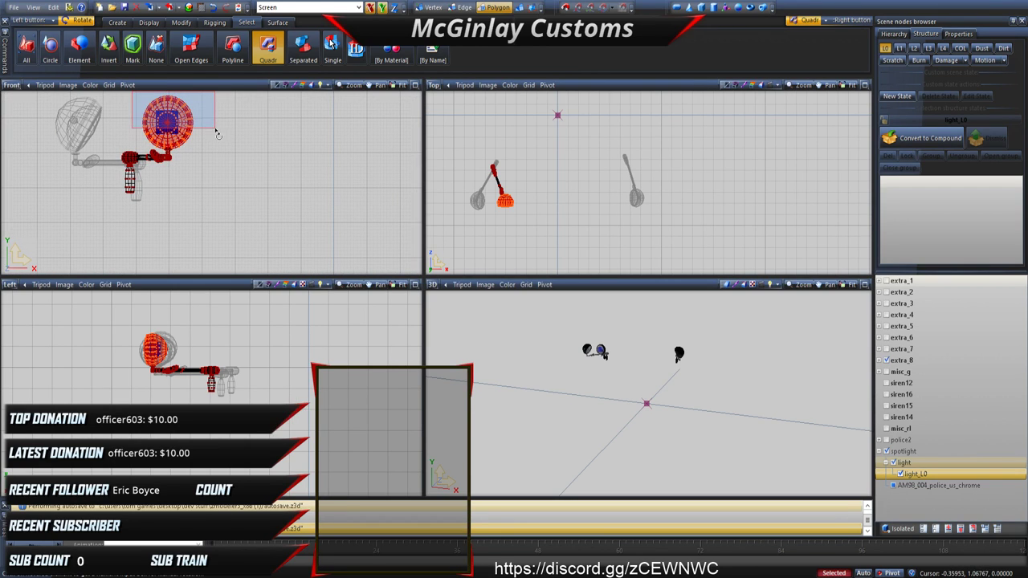
scroll(160, 140, up, 1)
scroll(159, 140, up, 4)
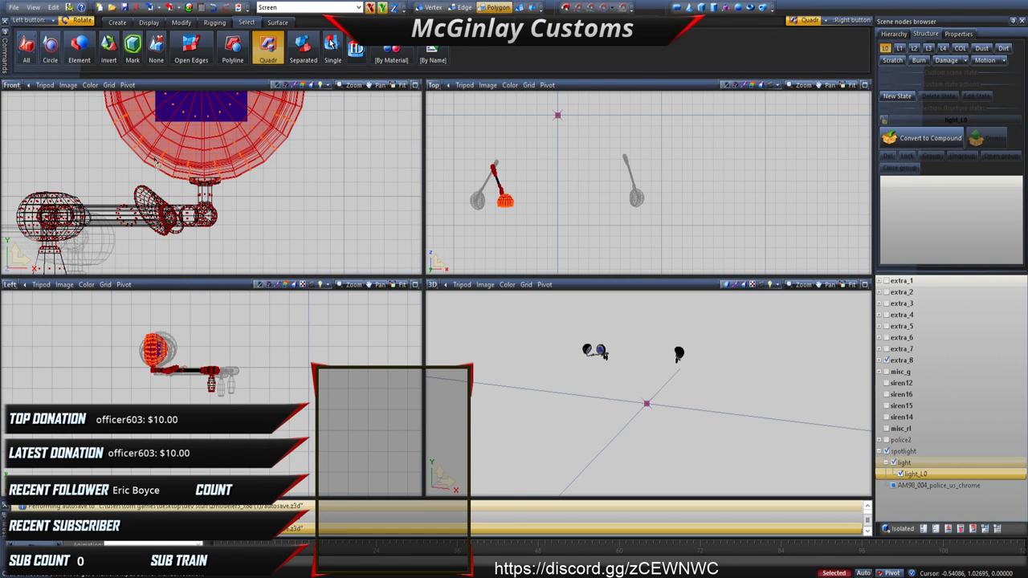
scroll(190, 179, up, 4)
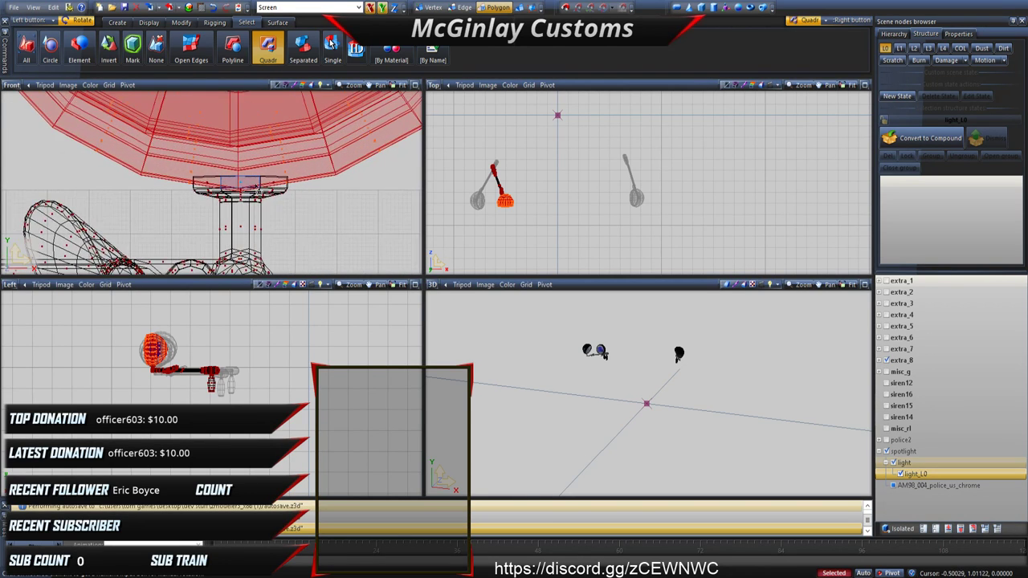
scroll(255, 188, up, 4)
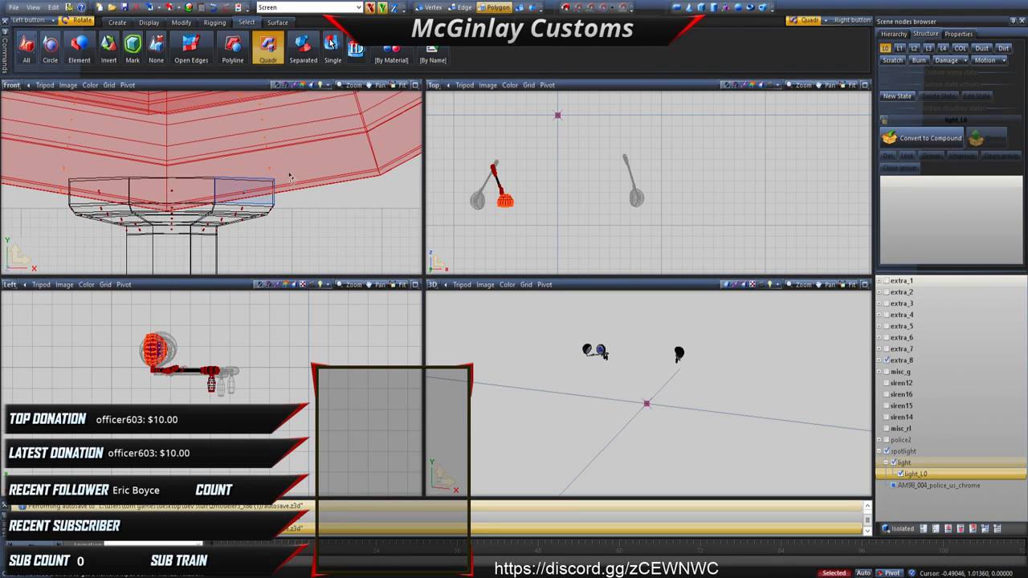
scroll(290, 177, down, 2)
Step: Hide the selected lamp head polygons to check what the selection covers, and show them again
click(181, 21)
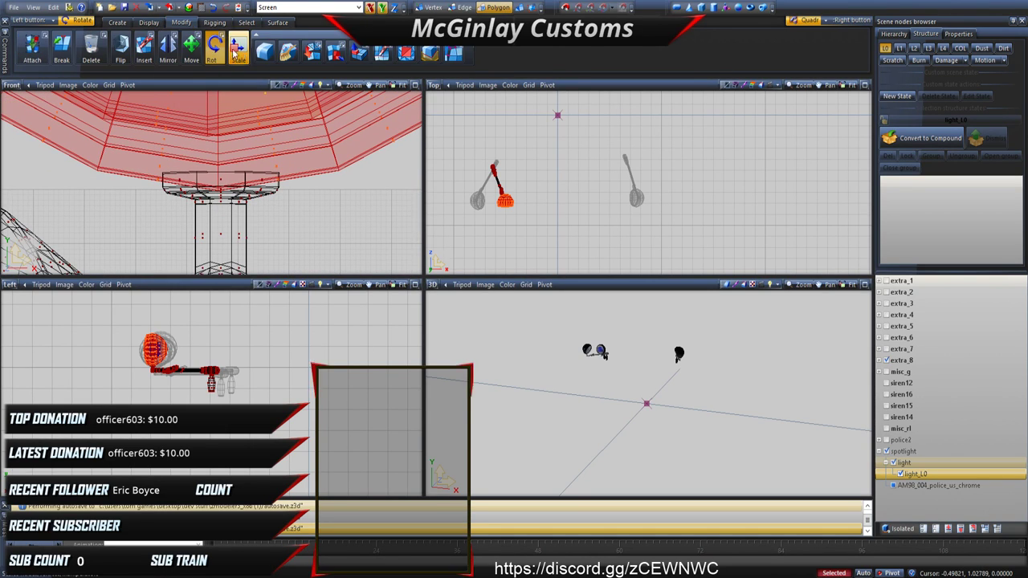
click(148, 22)
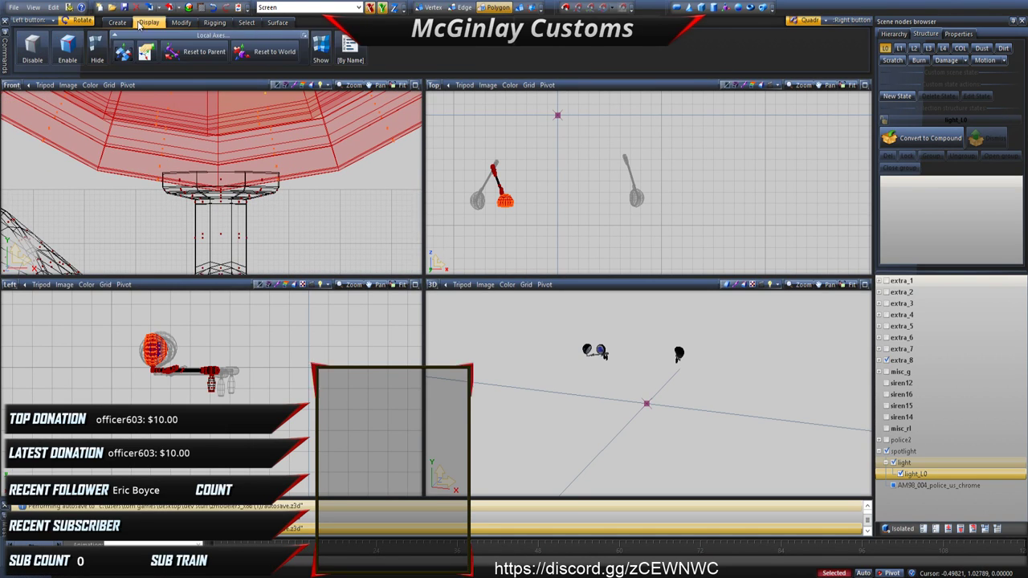
click(97, 48)
click(284, 139)
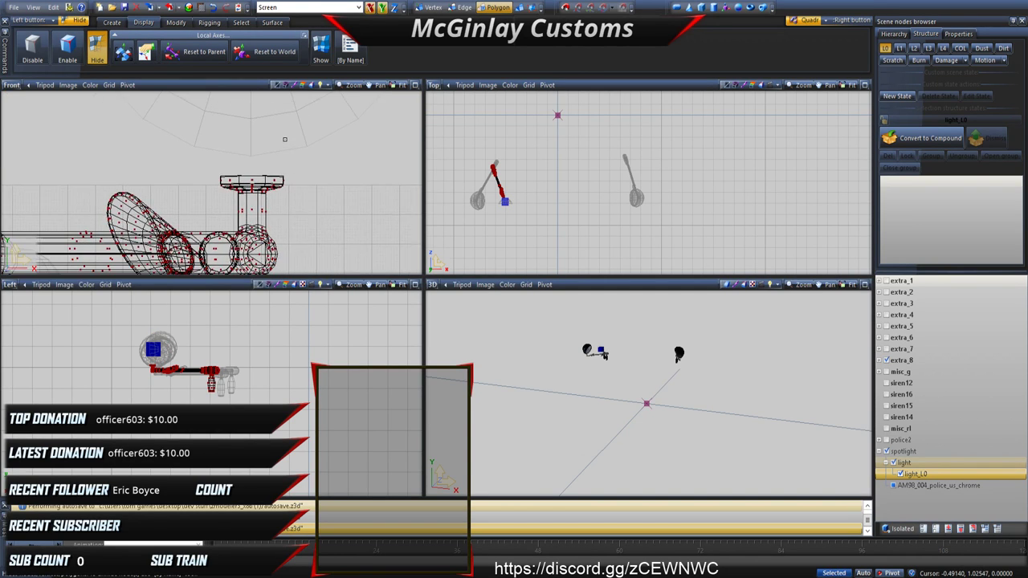
middle_drag(284, 138, 277, 218)
scroll(277, 218, down, 5)
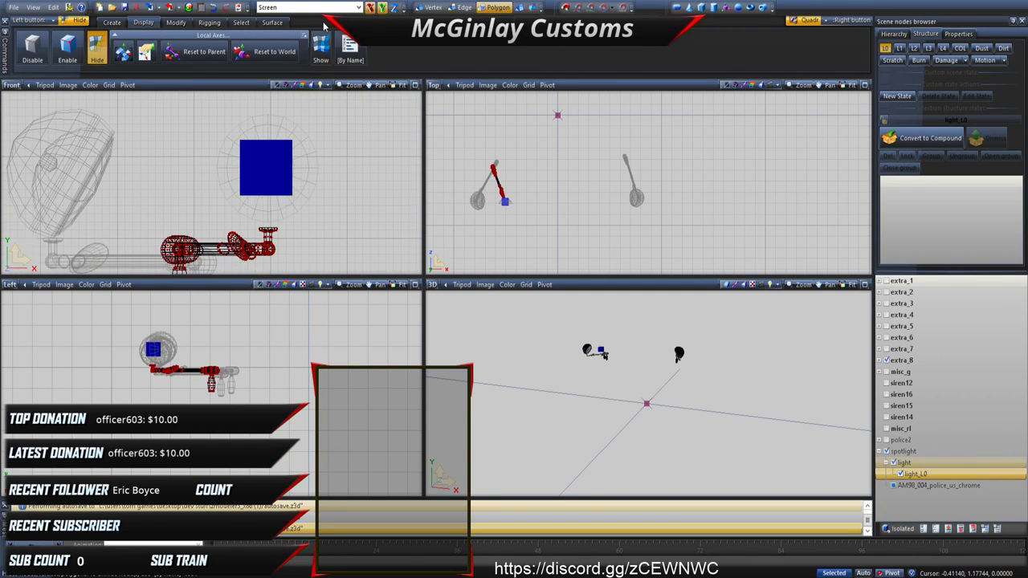
click(321, 47)
Step: Detach the selected lamp head polygons from the spotlight arm as a separate object
click(176, 22)
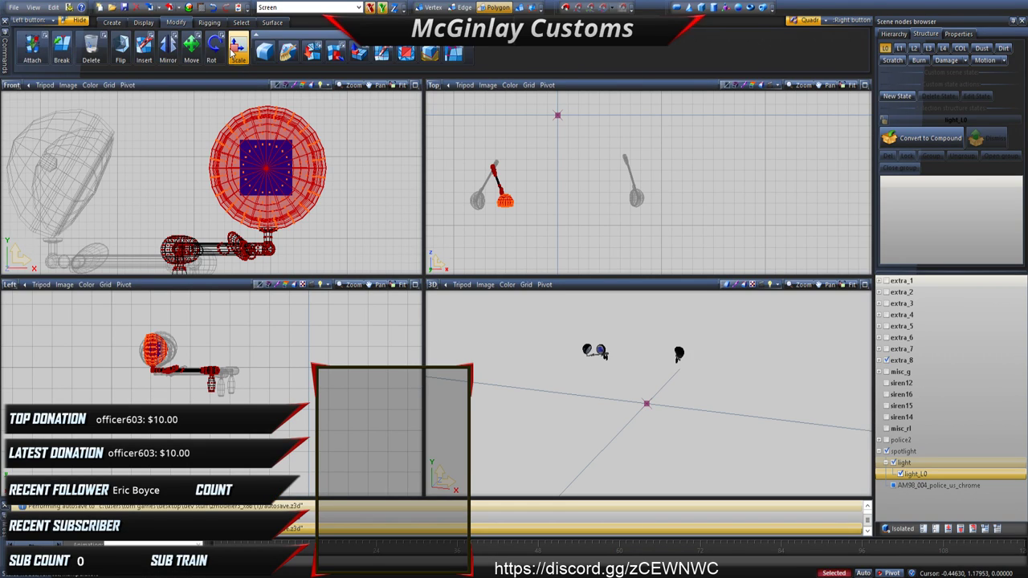
click(335, 52)
click(366, 139)
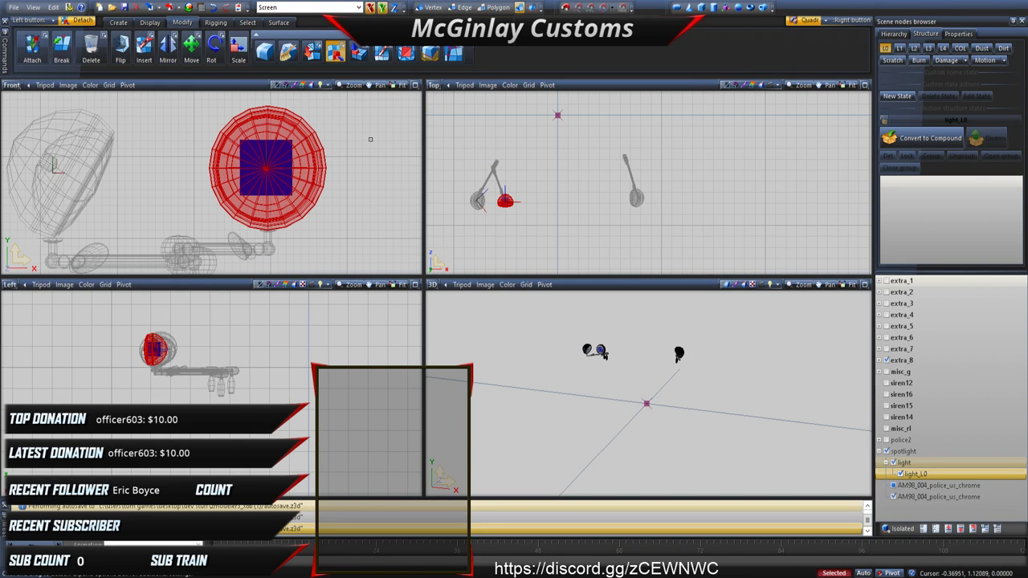
scroll(344, 192, down, 2)
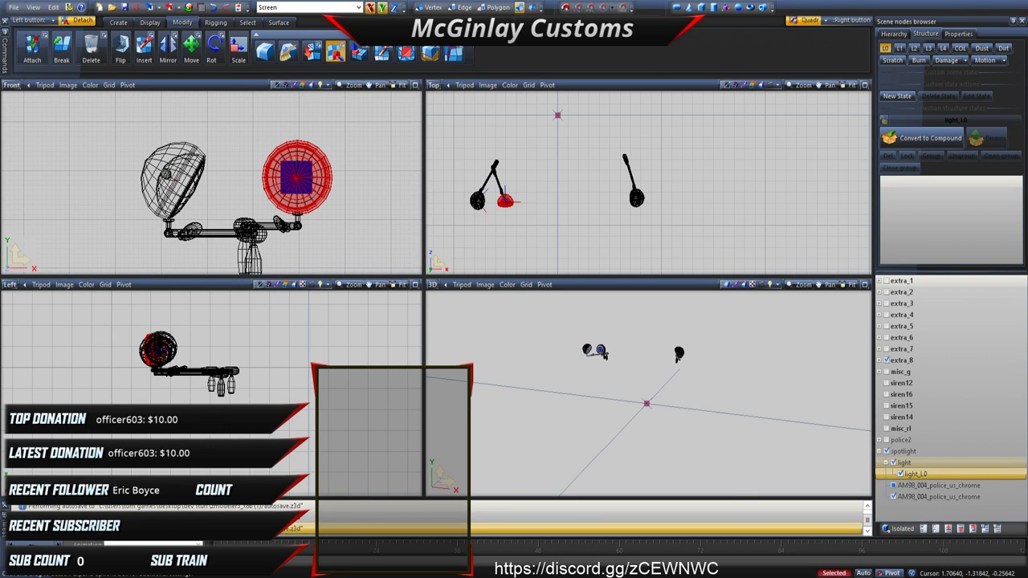
Step: Clear the polygon selection and hide light_L0 and the second chrome part under spotlight, keeping the other chrome part visible
click(248, 22)
click(265, 49)
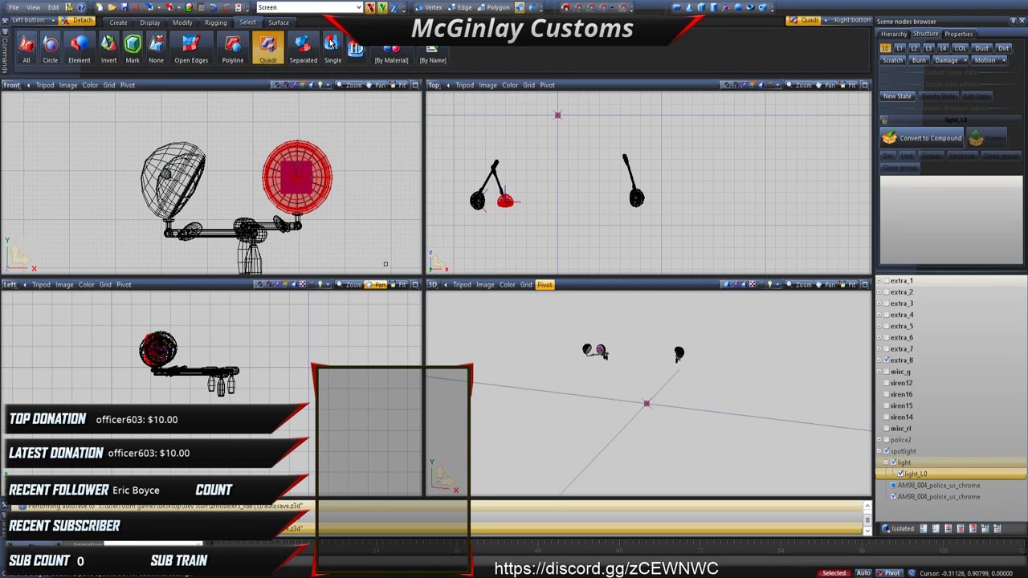
key(space)
click(906, 474)
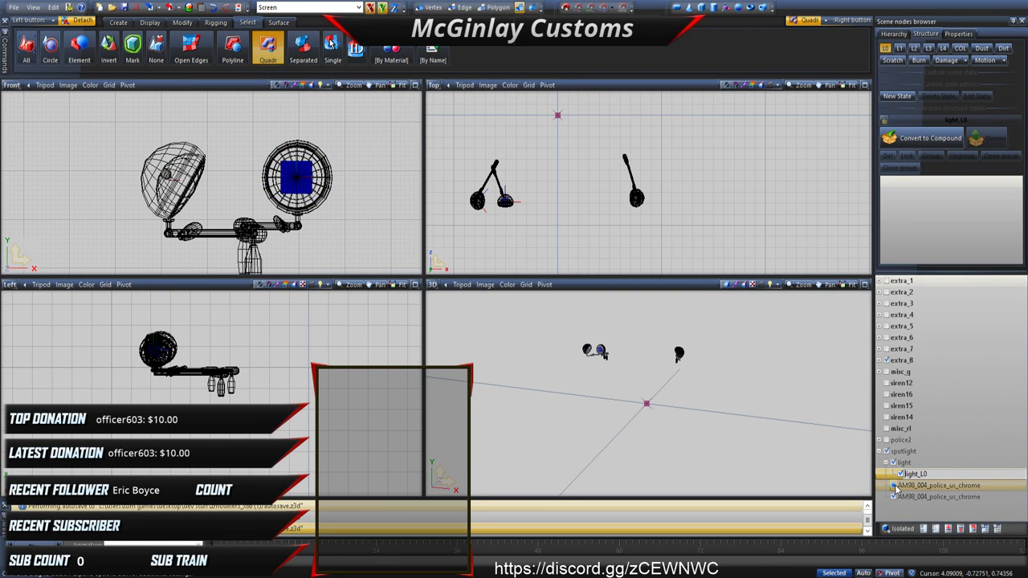
click(893, 486)
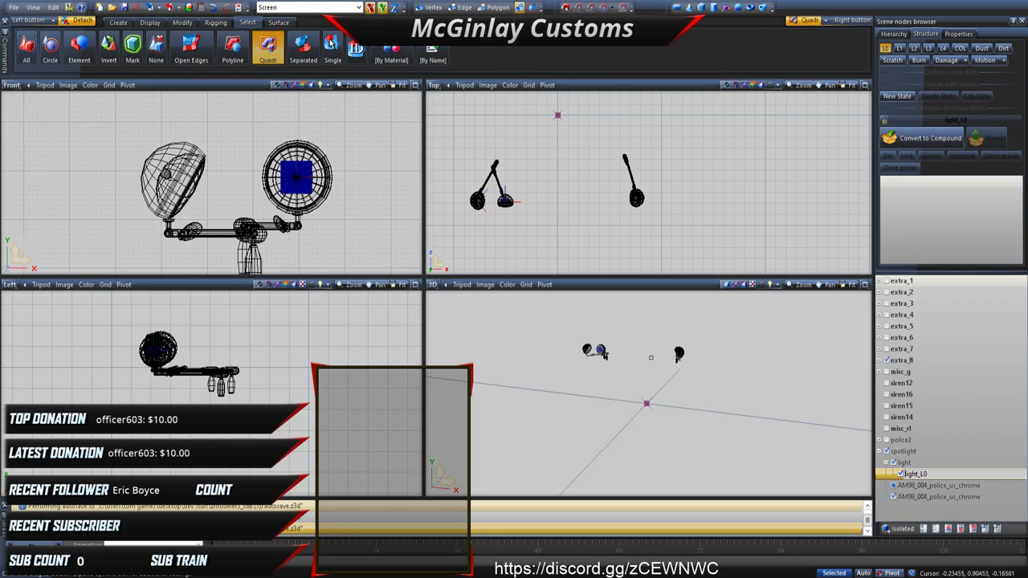
click(894, 486)
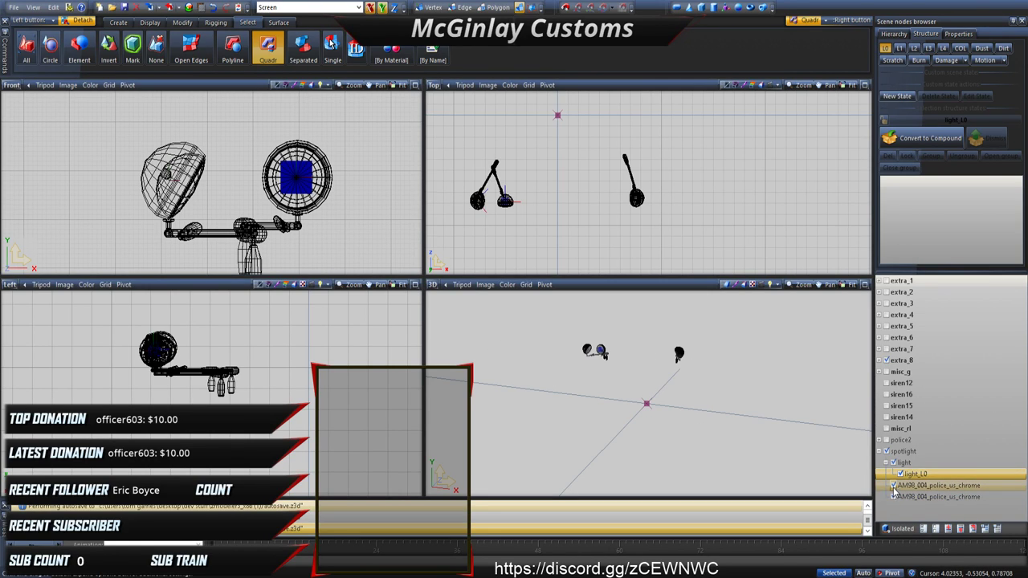
click(894, 486)
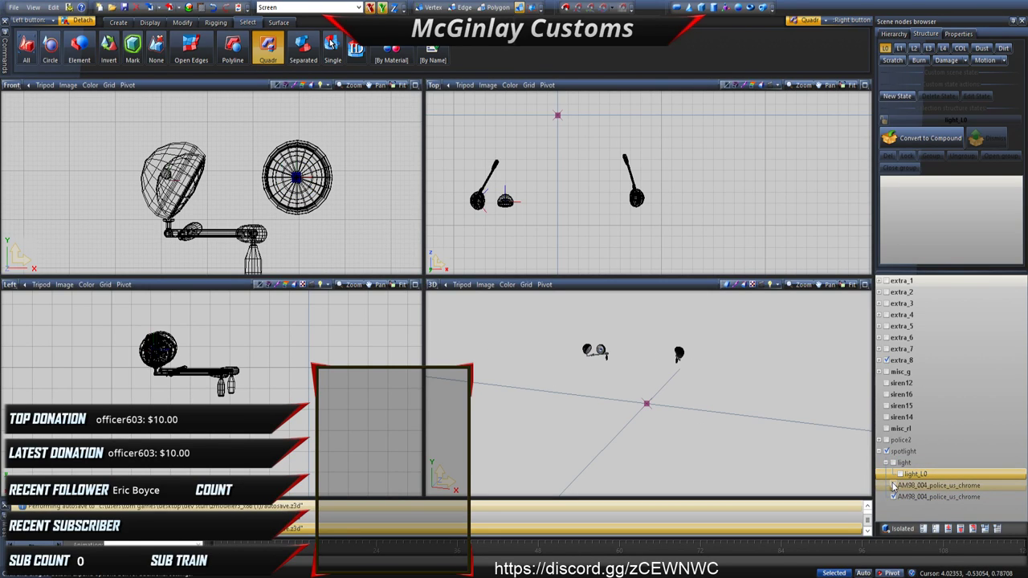
click(894, 485)
click(894, 497)
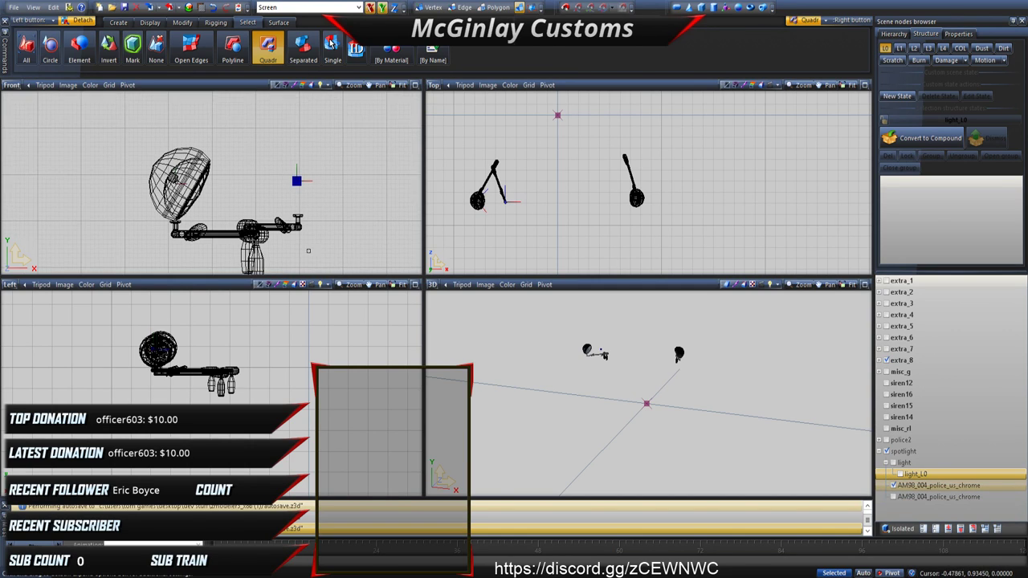
Step: Hide extra_8 and select the remaining chrome spotlight arm in the Front view
click(880, 361)
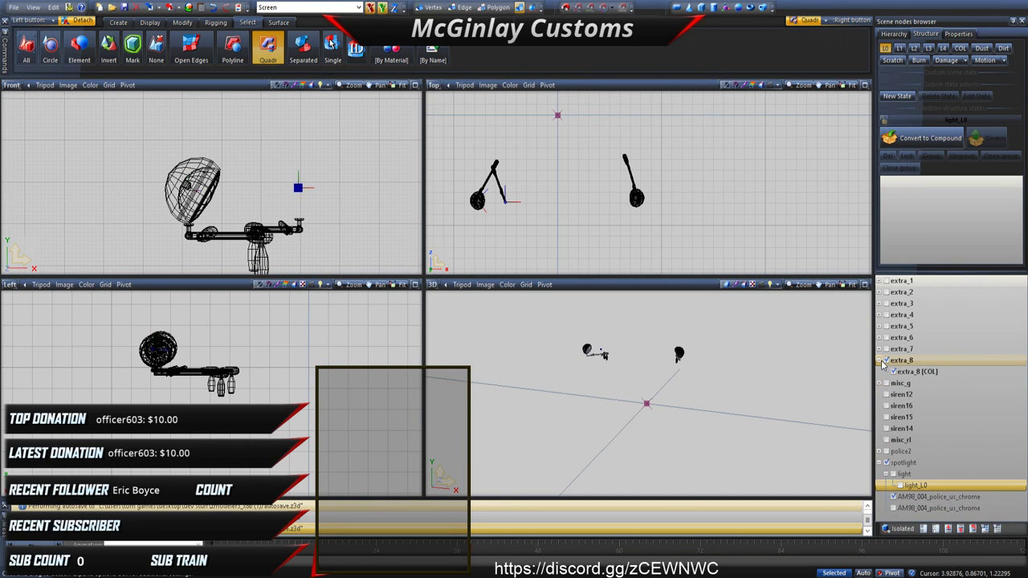
click(881, 360)
click(887, 360)
right_drag(219, 211, 366, 275)
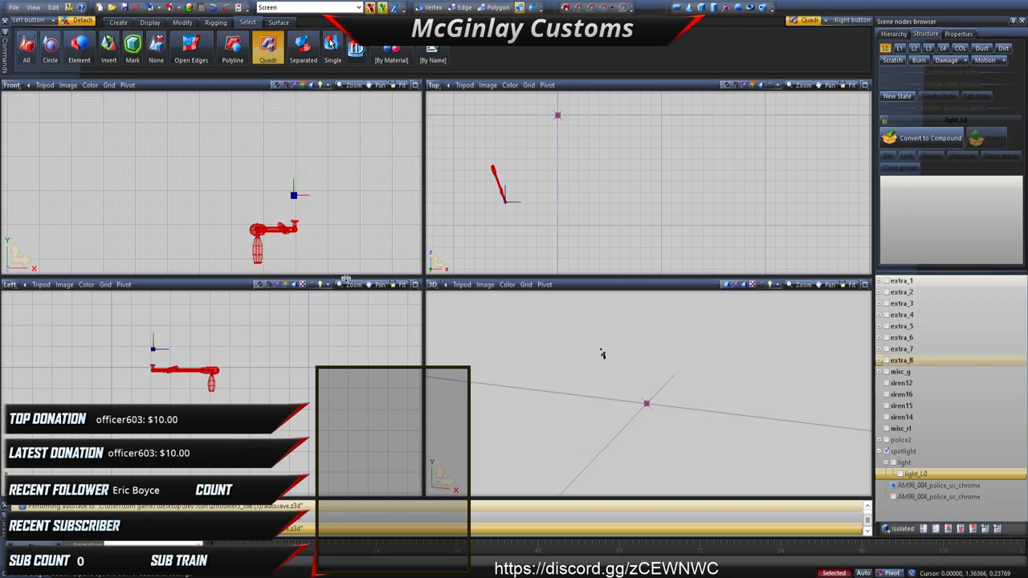
Step: Rotate the selected arm in the Top view so it slants the opposite way, and move it back to the lamp head's location
click(182, 22)
click(212, 45)
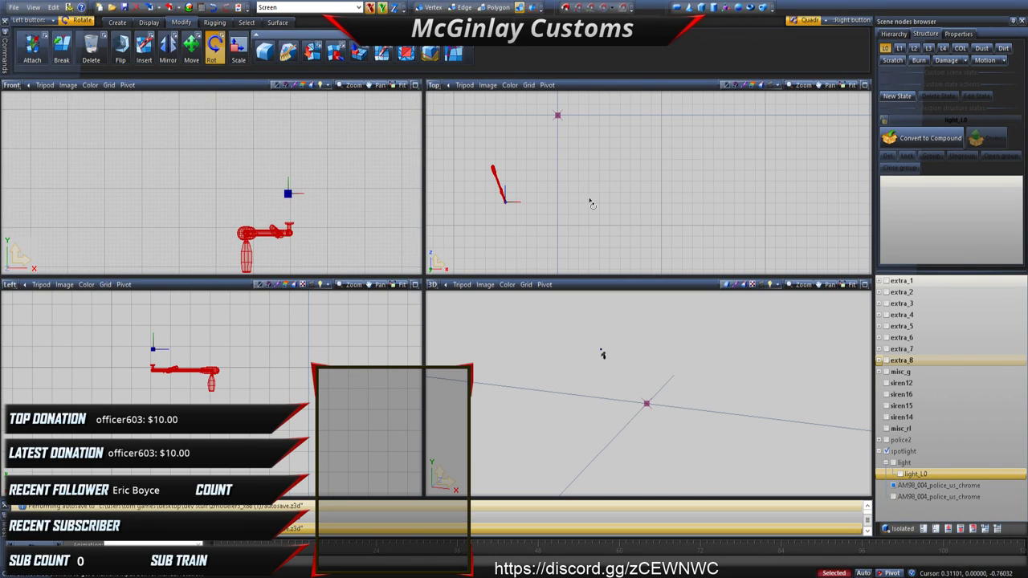
drag(569, 220, 593, 140)
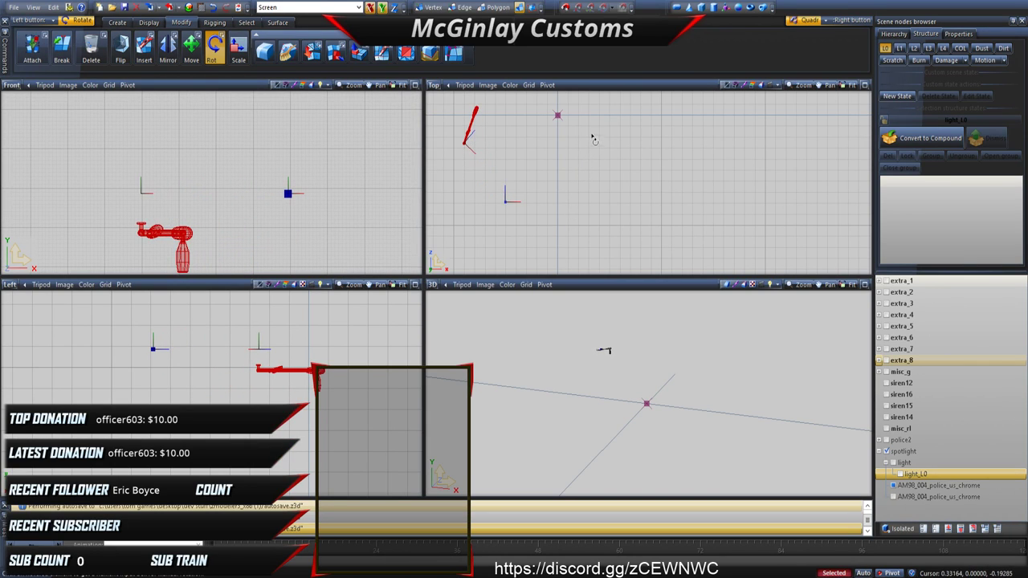
click(191, 46)
drag(534, 207, 567, 245)
scroll(566, 246, up, 1)
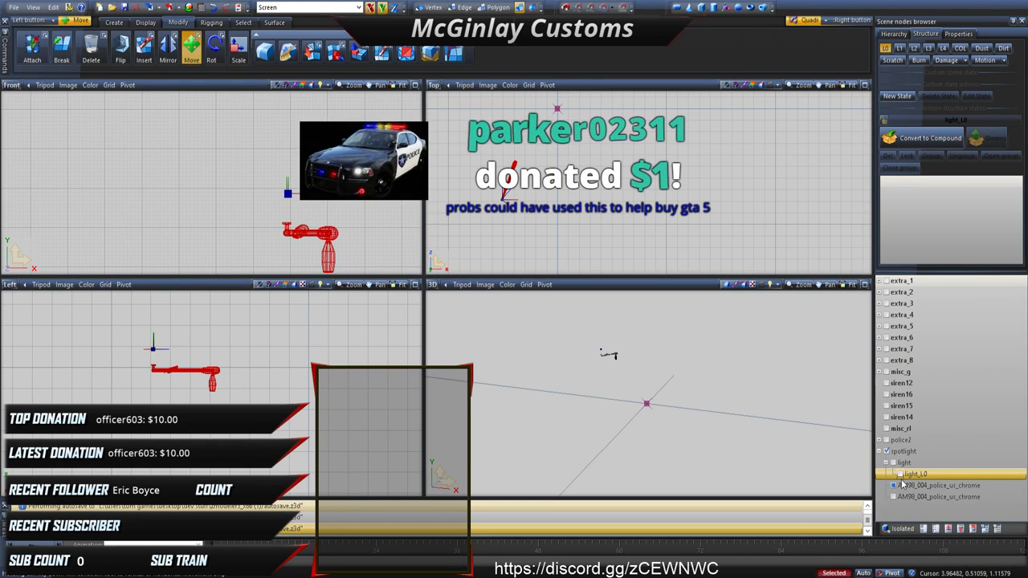
Step: Show the lamp head on the arm again and check the spotlight's position against the police2 body
click(900, 474)
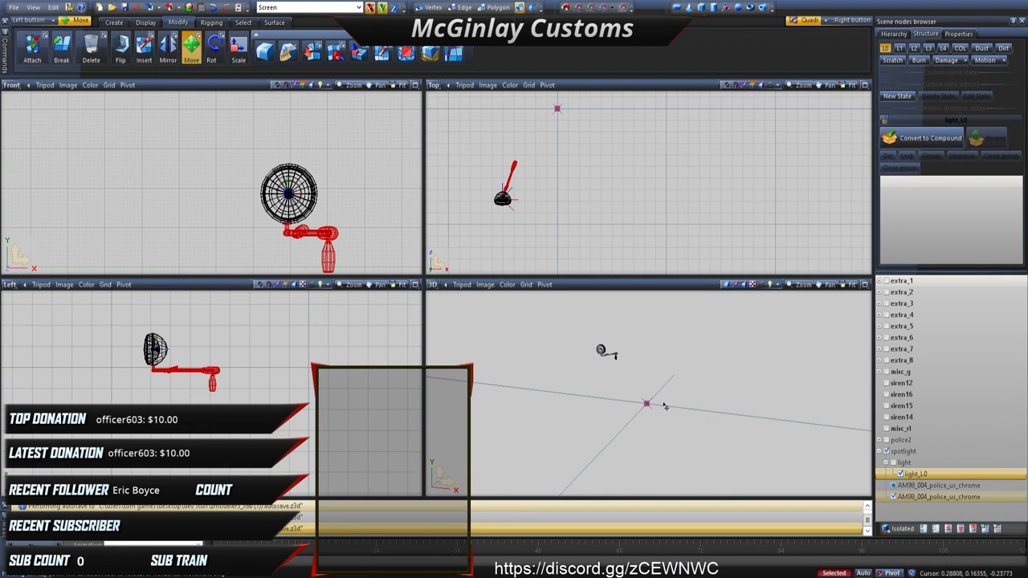
middle_drag(597, 395, 626, 482)
scroll(631, 469, up, 3)
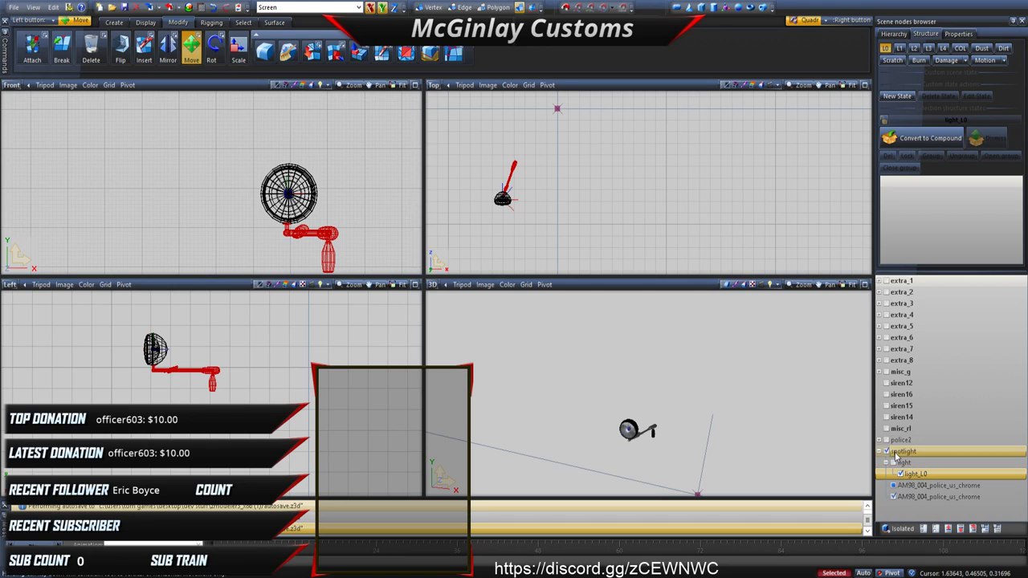
click(887, 440)
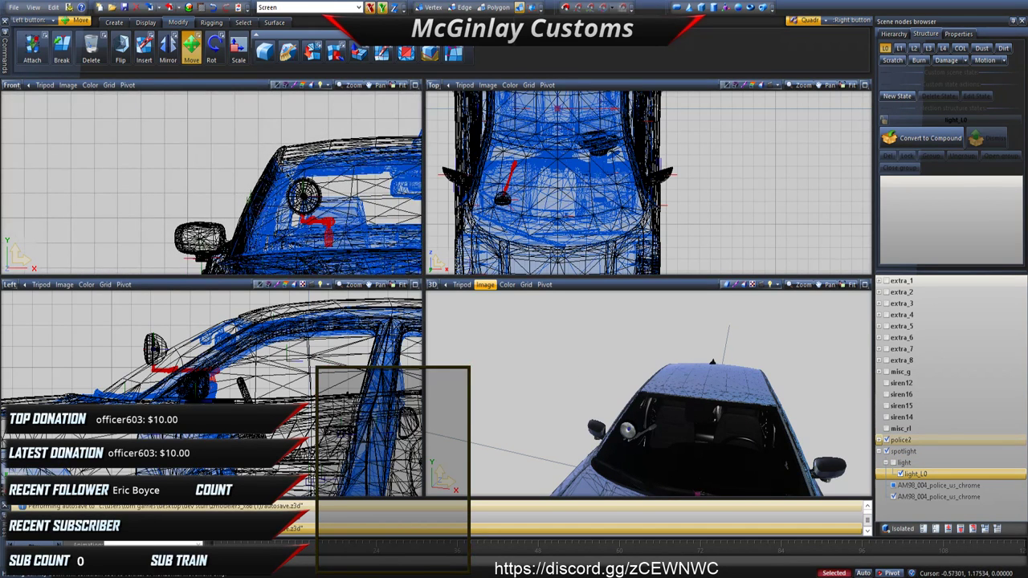
click(887, 440)
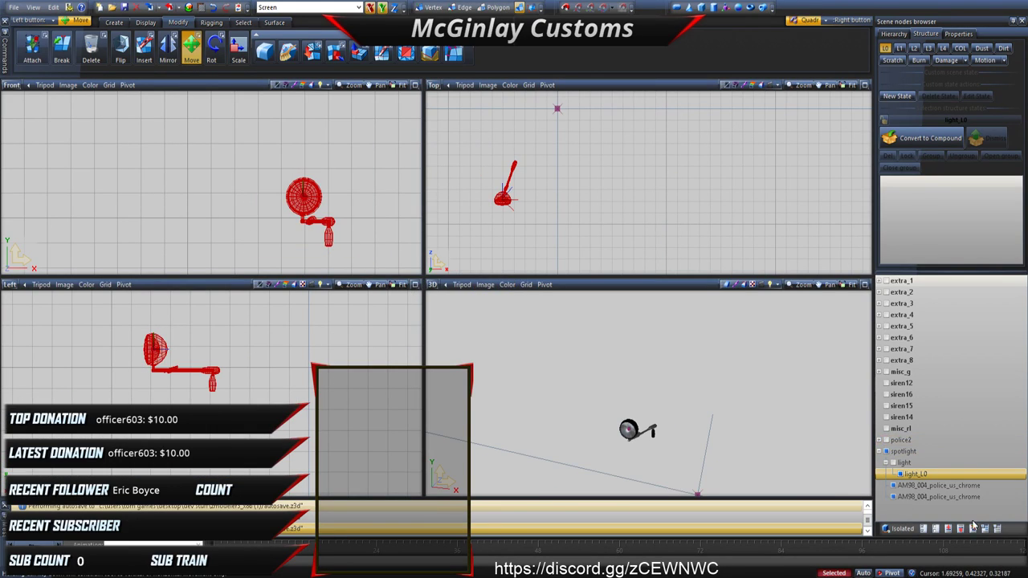
Step: Include the light node with the selected spotlight, show police2, and move the spotlight sideways to the car's windshield pillar in the Top view
click(893, 463)
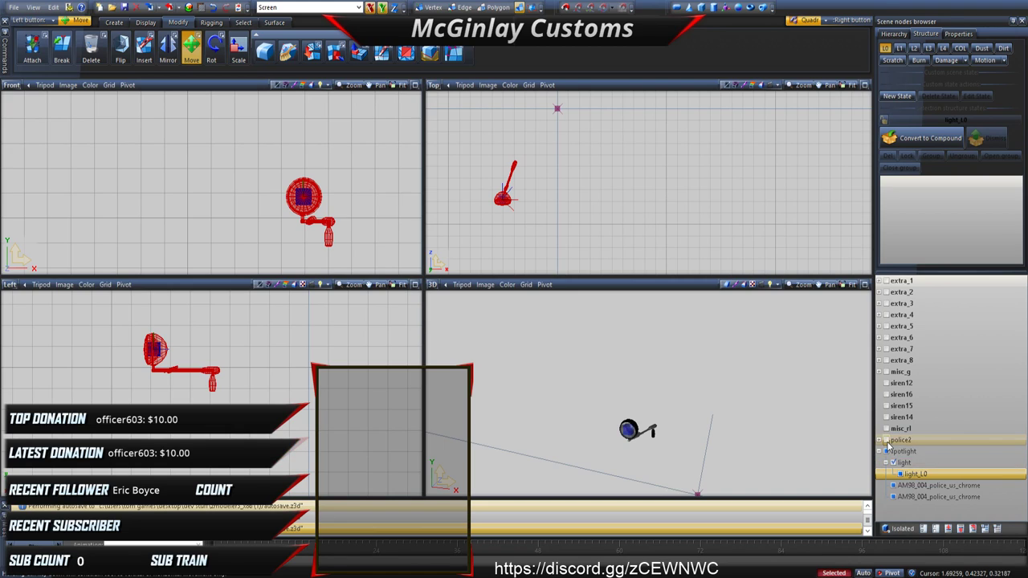
click(888, 440)
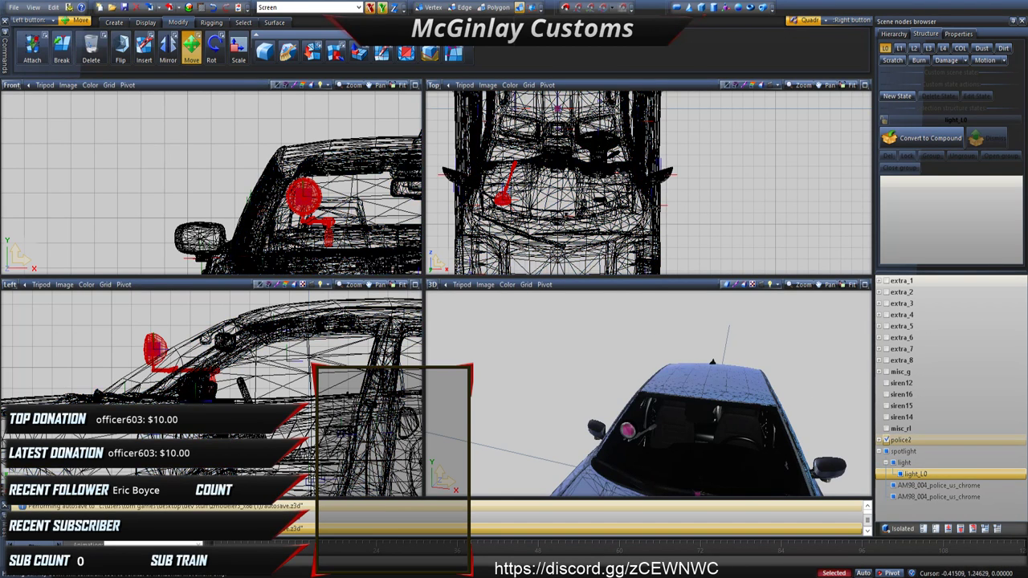
scroll(518, 179, up, 2)
drag(525, 185, 470, 177)
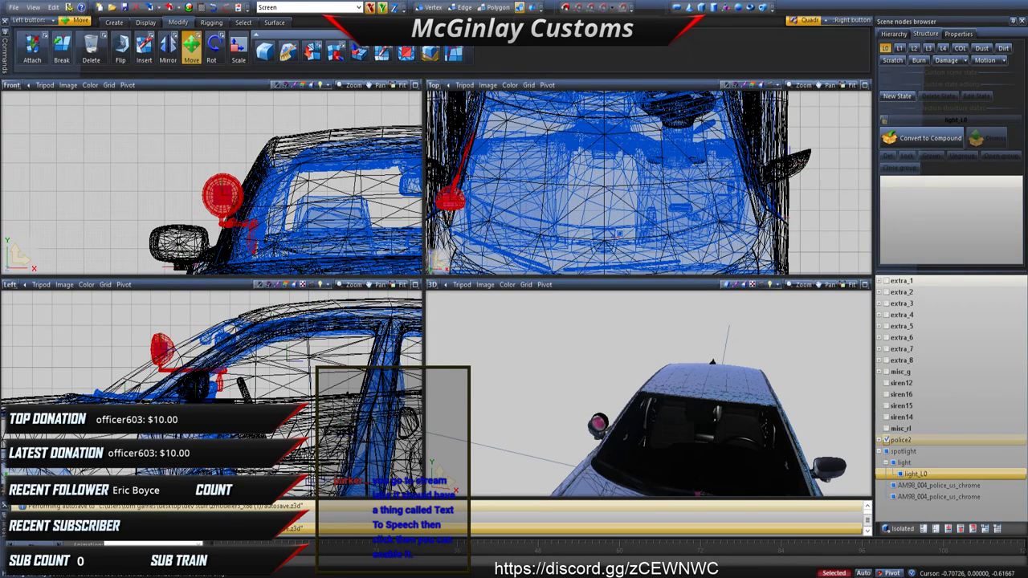
Step: Move the spotlight rearward along the Z axis and slightly inward along the X axis to test its fit on the pillar
scroll(496, 203, up, 1)
middle_drag(593, 400, 646, 418)
scroll(647, 417, up, 5)
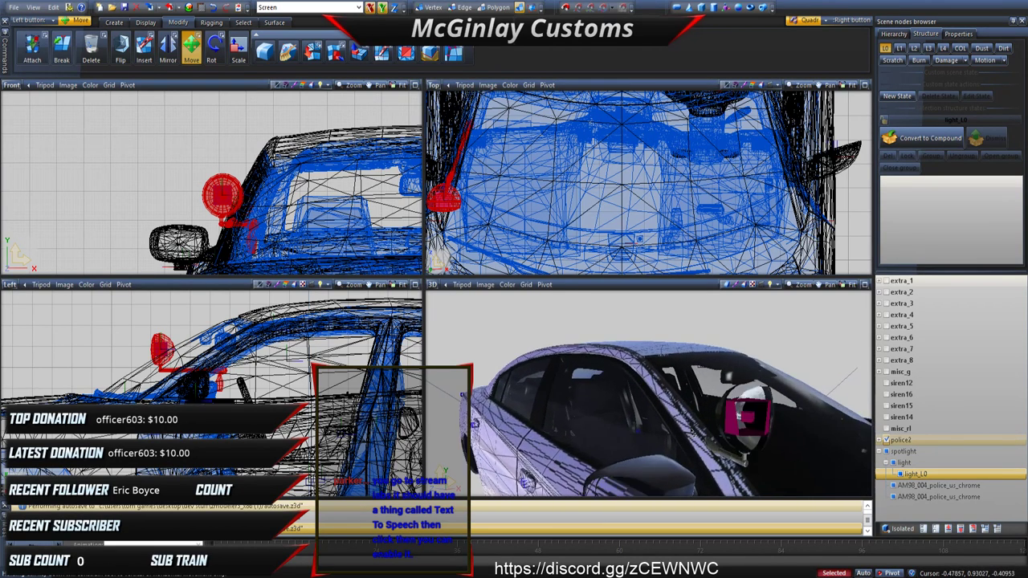
middle_drag(710, 434, 555, 316)
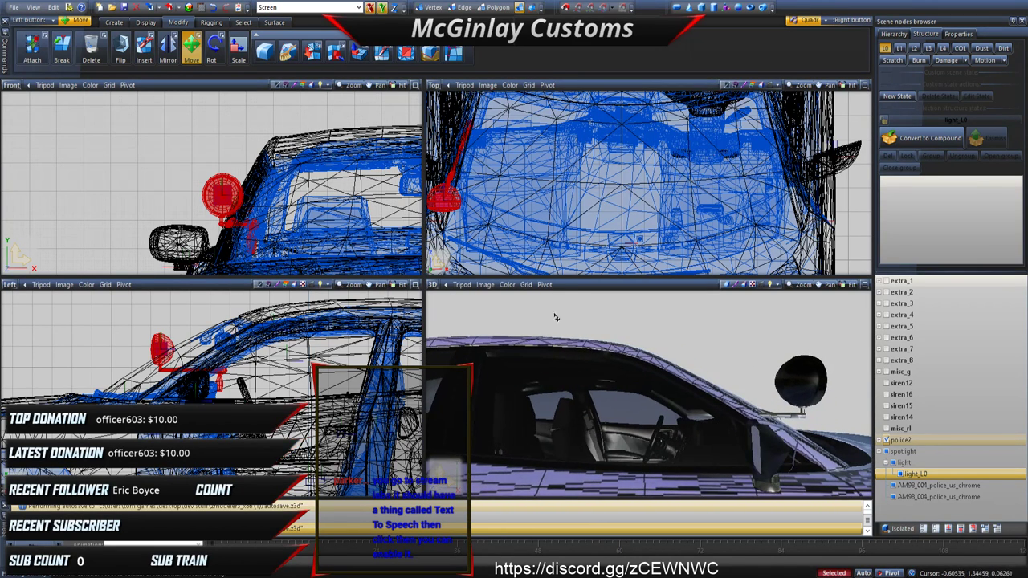
click(395, 7)
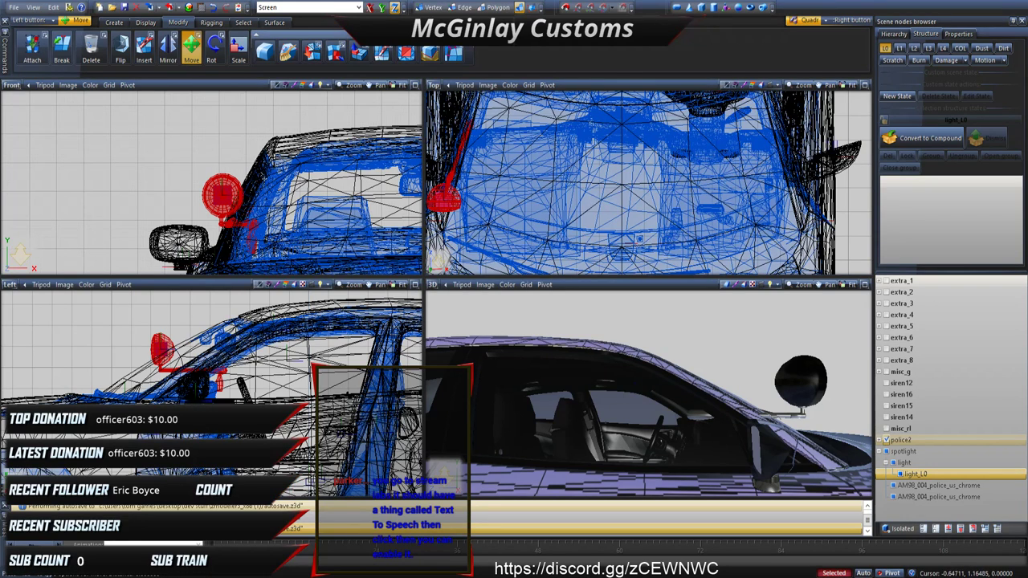
drag(291, 193, 290, 204)
click(370, 7)
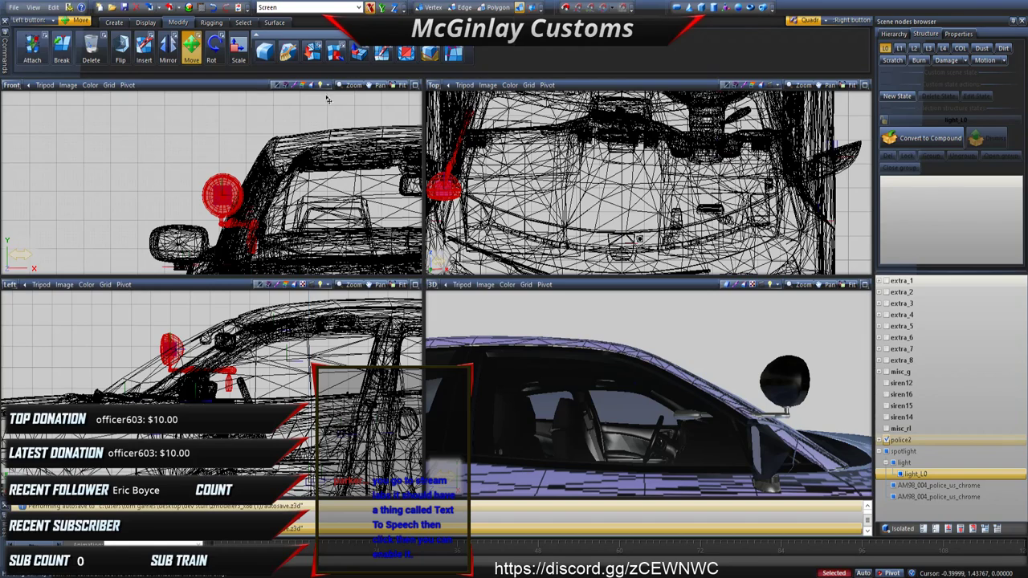
drag(303, 131, 310, 130)
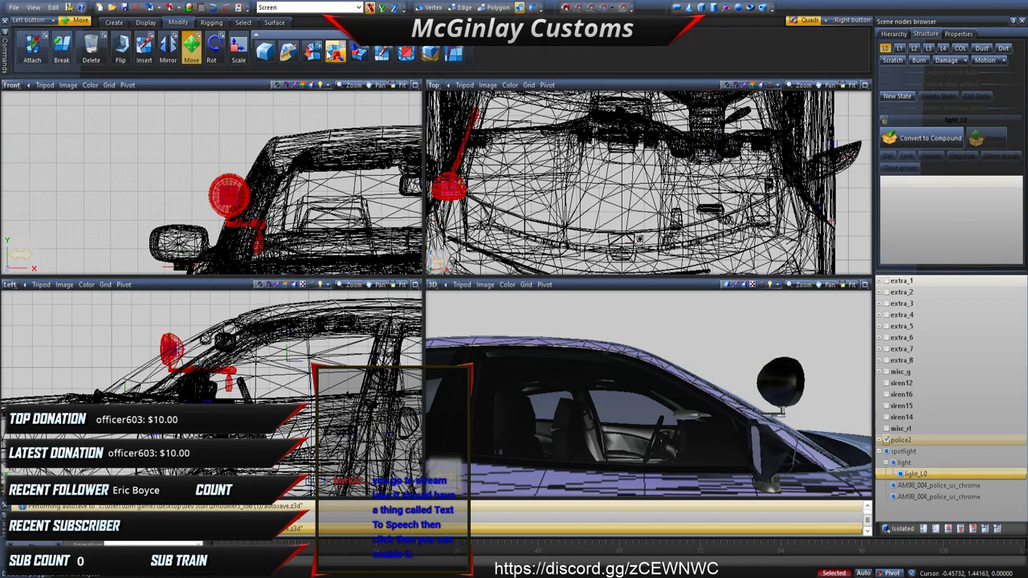
Step: Move the spotlight forward along the Z axis and nudge it slightly outward from the car body
click(394, 7)
drag(358, 156, 351, 158)
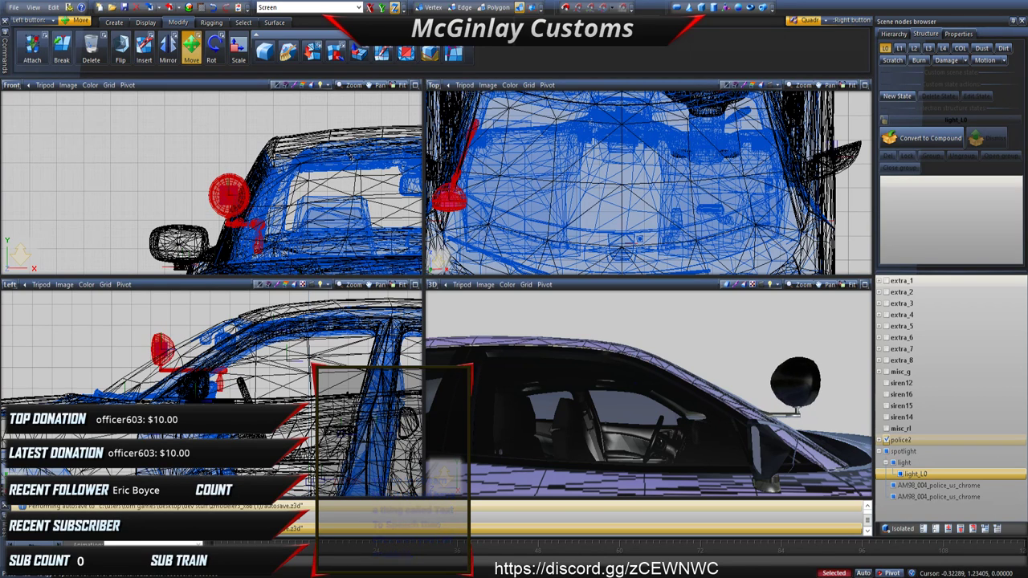
middle_drag(568, 348, 535, 354)
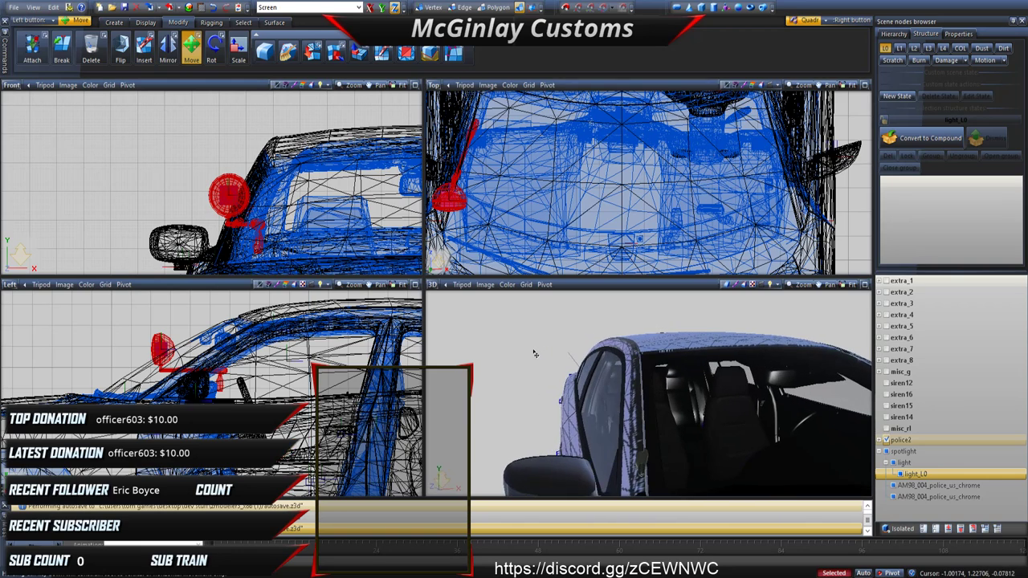
click(370, 7)
click(395, 7)
drag(304, 184, 299, 184)
scroll(289, 183, down, 1)
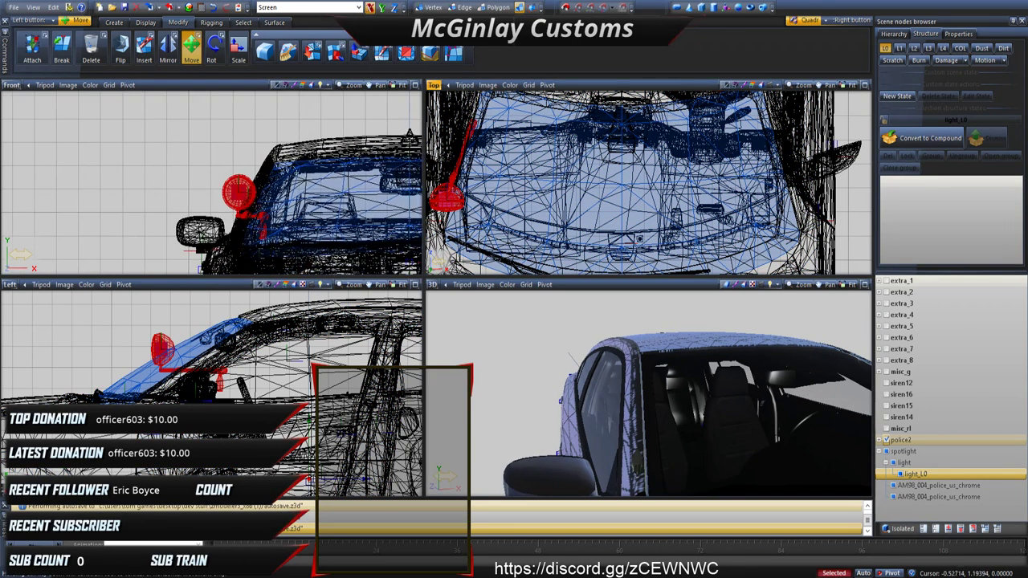
Step: Deselect the spotlight and examine its placement on the whole car from the front and at an angle
right_drag(213, 149, 262, 239)
key(space)
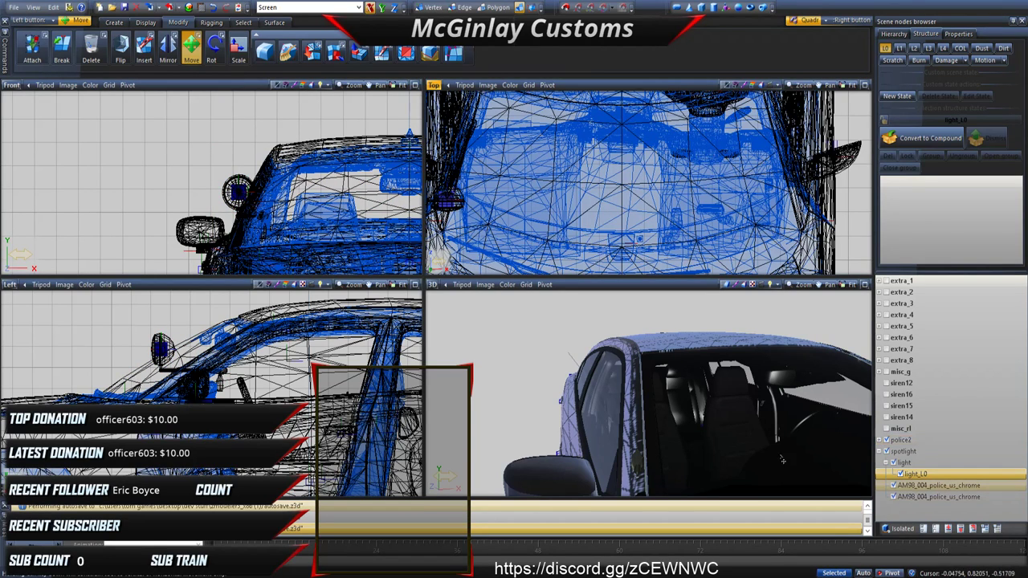
scroll(708, 439, down, 1)
middle_drag(708, 440, 590, 388)
scroll(594, 388, down, 5)
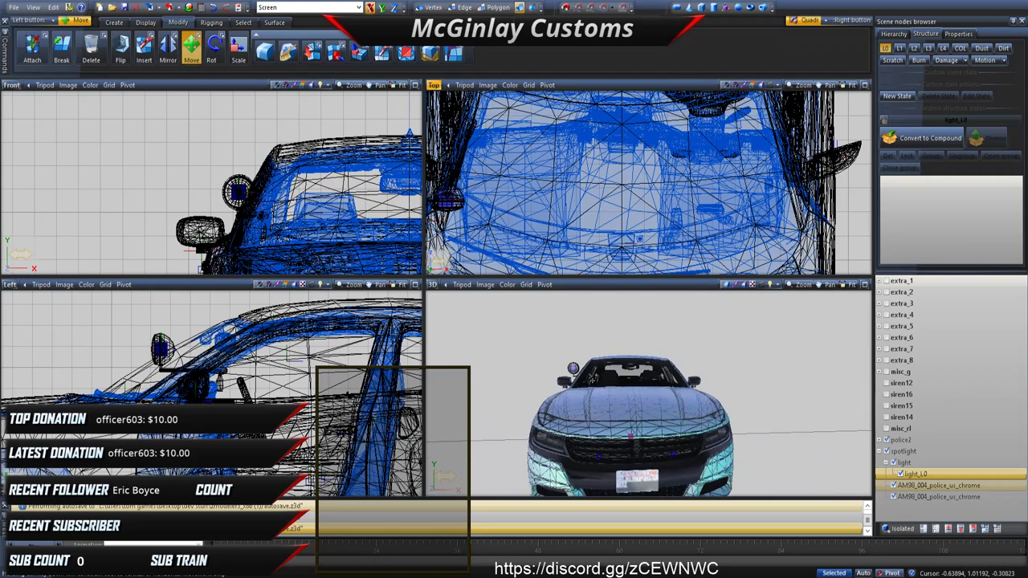
scroll(169, 164, down, 2)
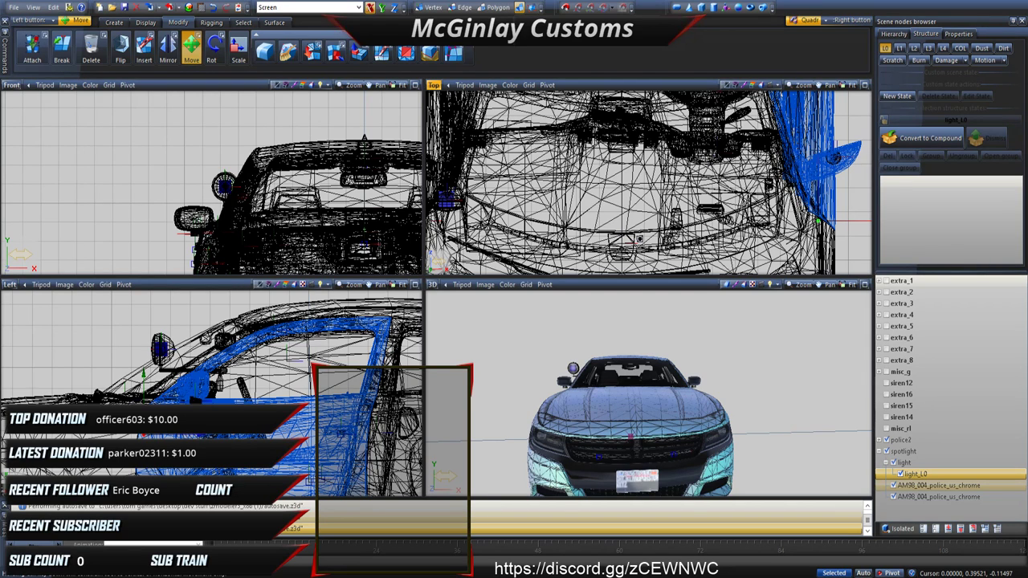
middle_drag(707, 378, 727, 345)
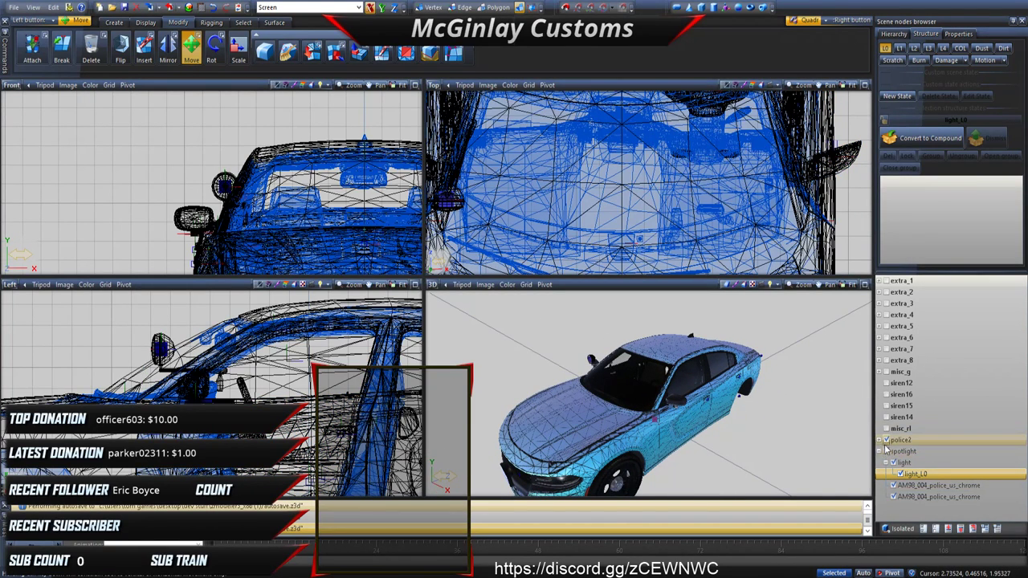
Step: Hide police2, collapse the spotlight node and rename it to working
click(885, 440)
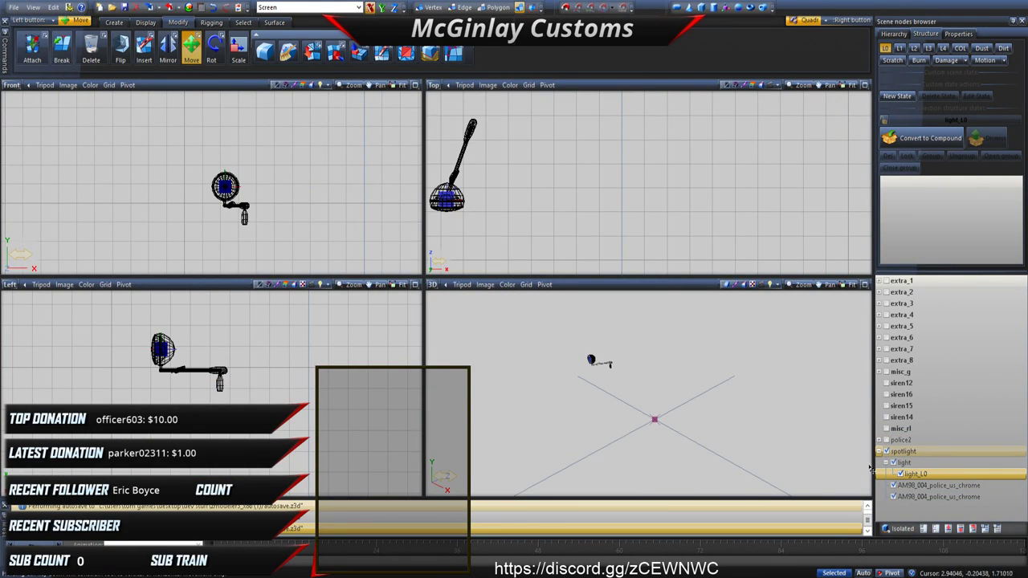
click(897, 451)
click(879, 451)
click(898, 453)
text(work)
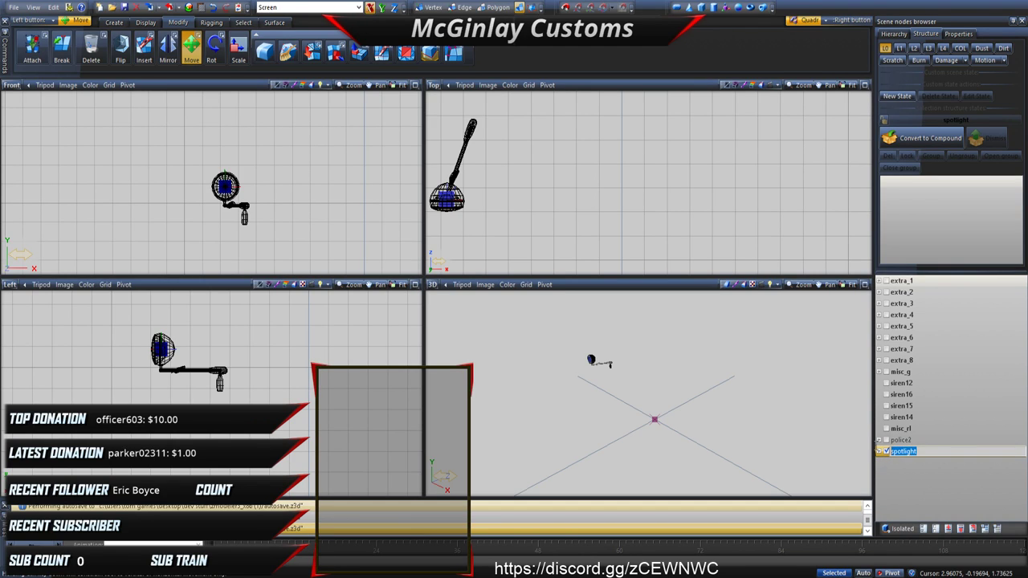
text(ing)
key(Return)
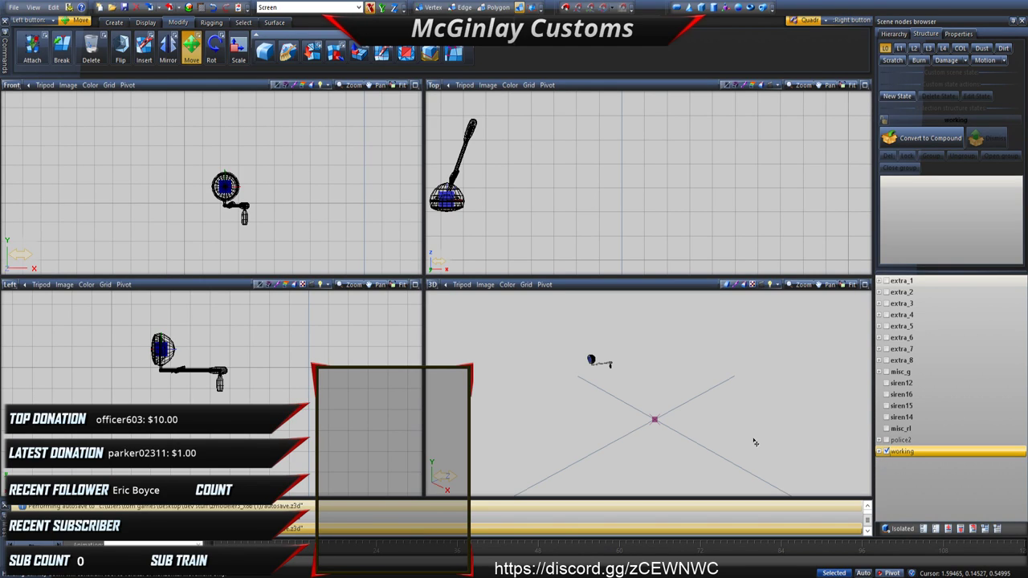
Step: Select the working spotlight and create a copy of it as a second working node
right_drag(193, 159, 299, 251)
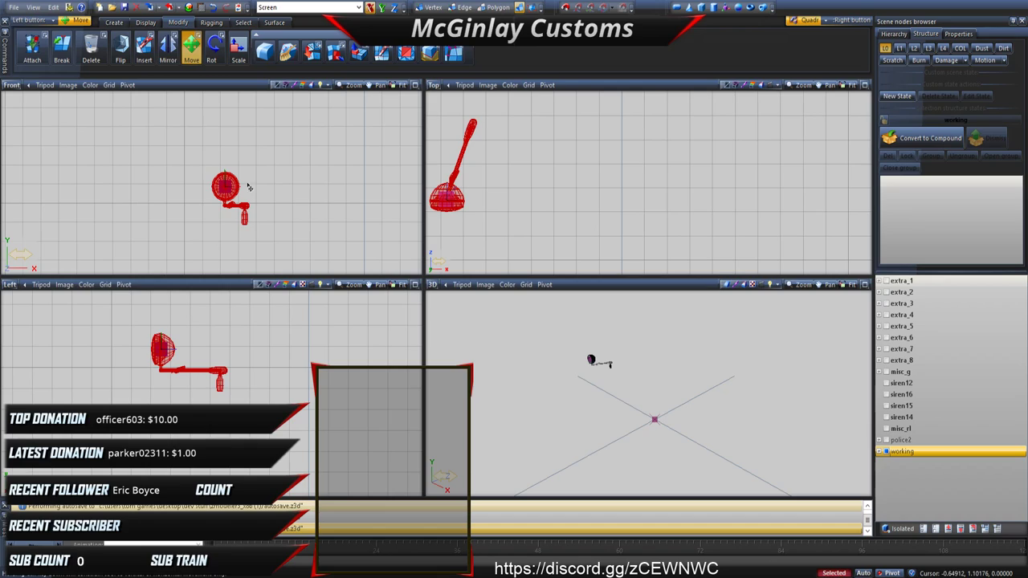
click(112, 22)
click(27, 48)
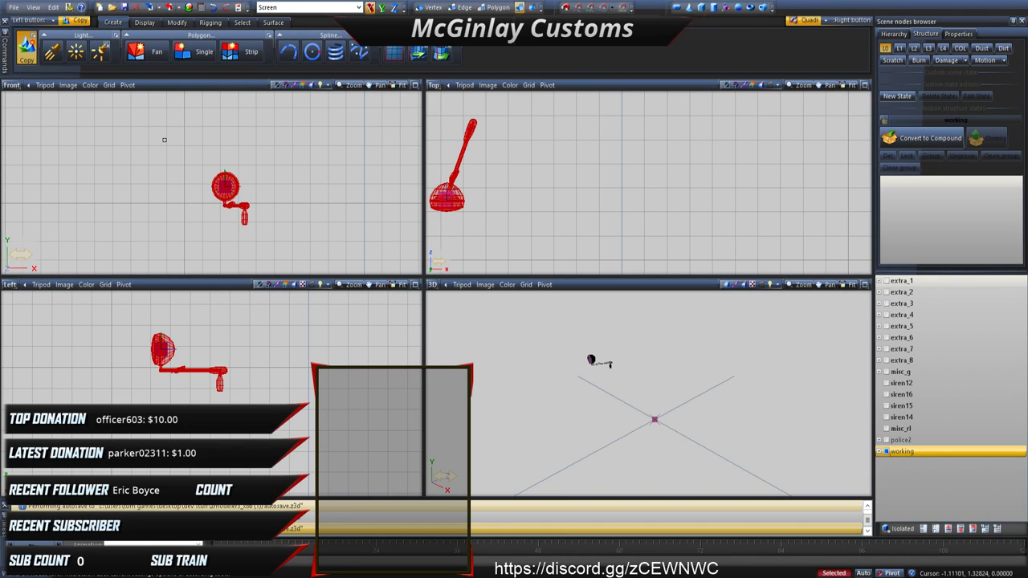
click(200, 144)
Step: Move the selected spotlight along the X axis across to the opposite side, clear of the original one
scroll(195, 120, down, 2)
middle_drag(185, 124, 149, 122)
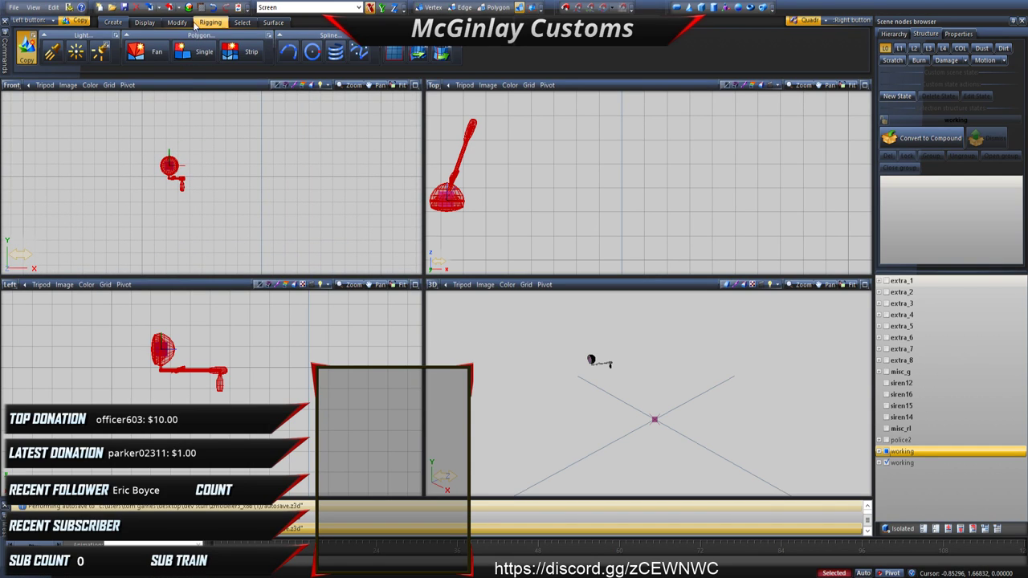
click(189, 22)
click(189, 55)
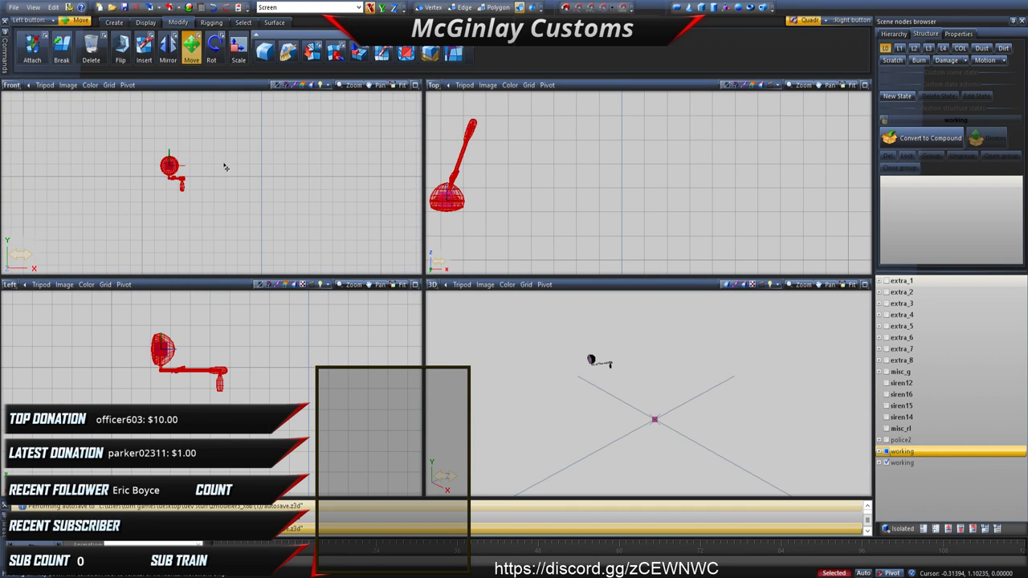
drag(222, 165, 340, 167)
middle_drag(340, 168, 252, 163)
drag(290, 166, 314, 166)
Step: Isolate the arm of the moved spotlight by hiding its light and lamp head, and rotate it in the top view to angle the opposite way
click(881, 464)
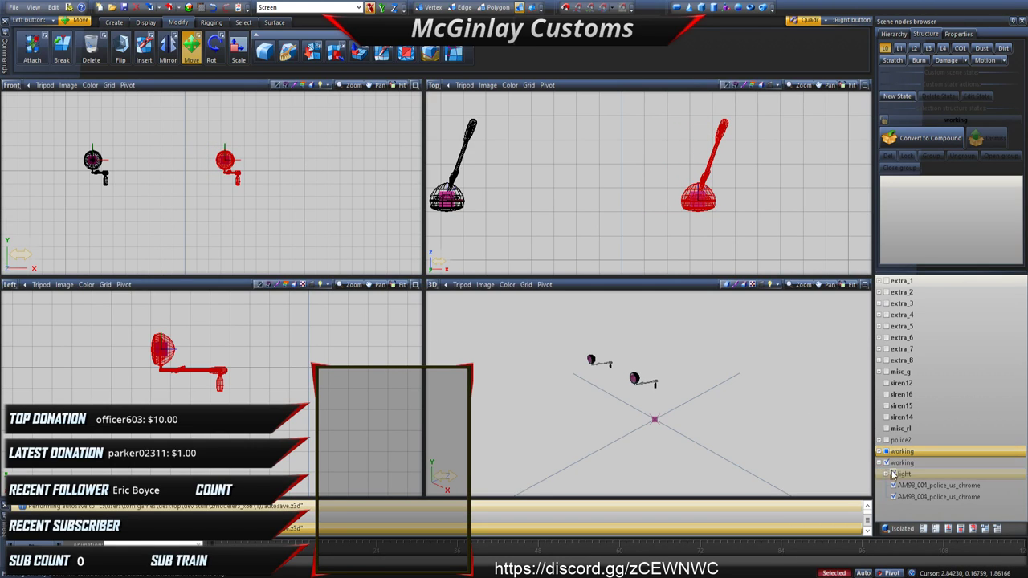
click(893, 473)
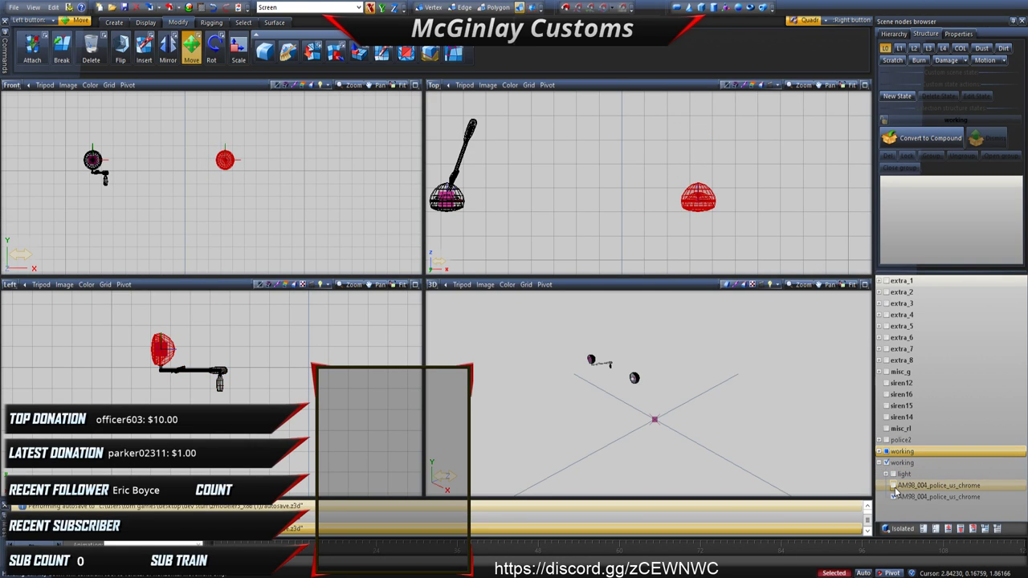
click(893, 490)
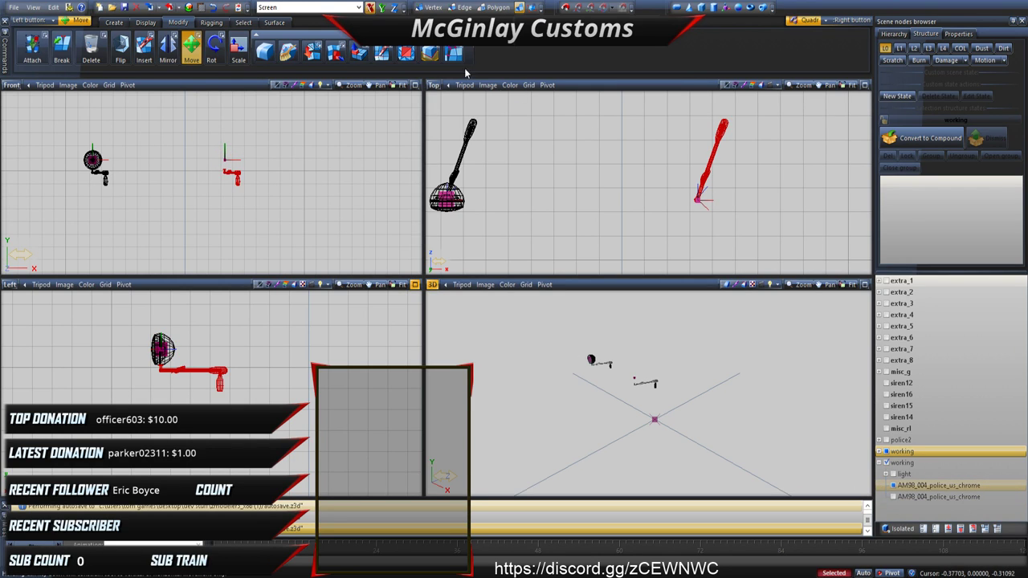
click(212, 47)
click(385, 7)
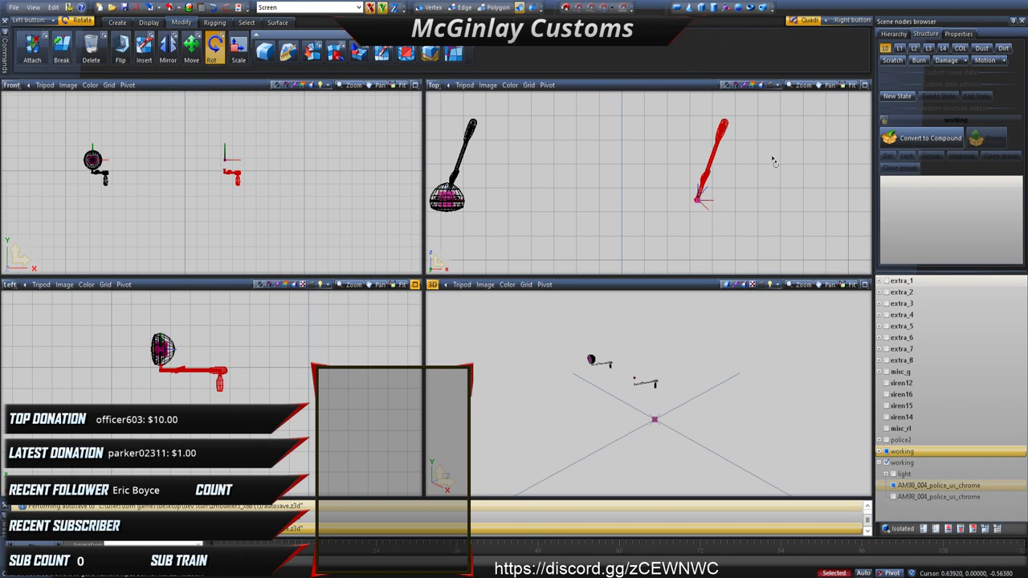
drag(773, 159, 776, 316)
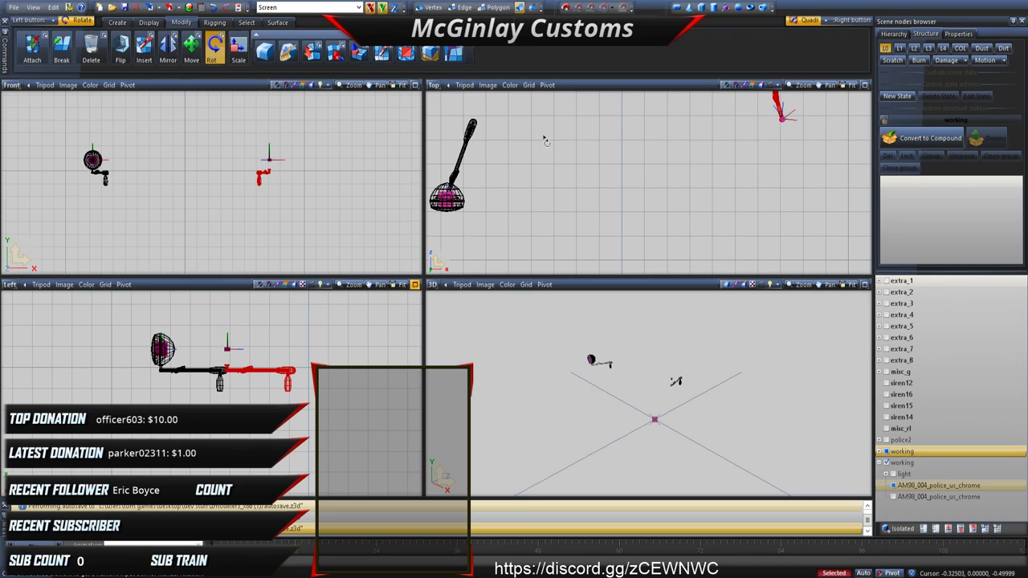
Step: Show the light and lamp head again, deselect them, and move the rotated arm back to its lamp head
click(191, 47)
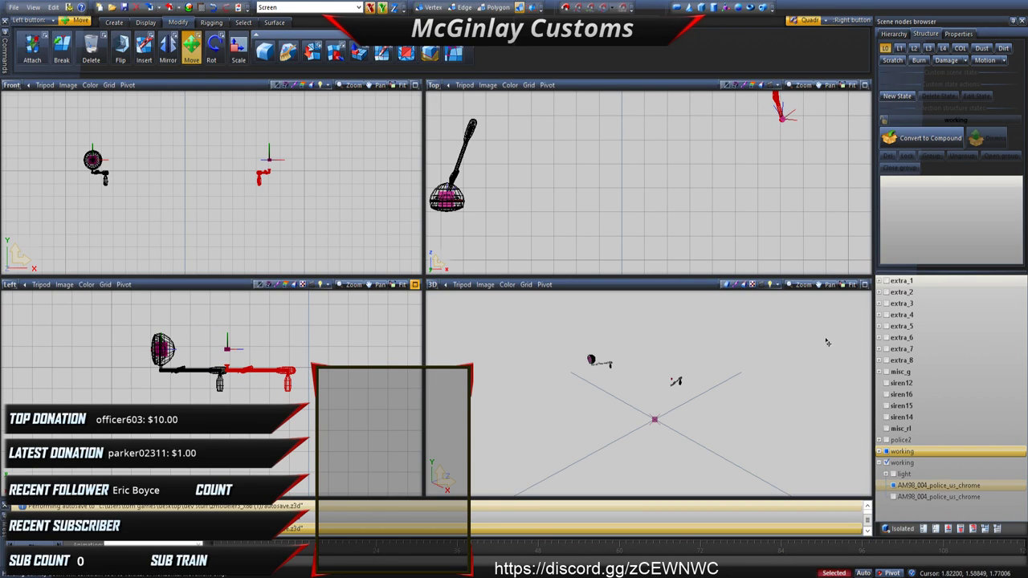
click(904, 474)
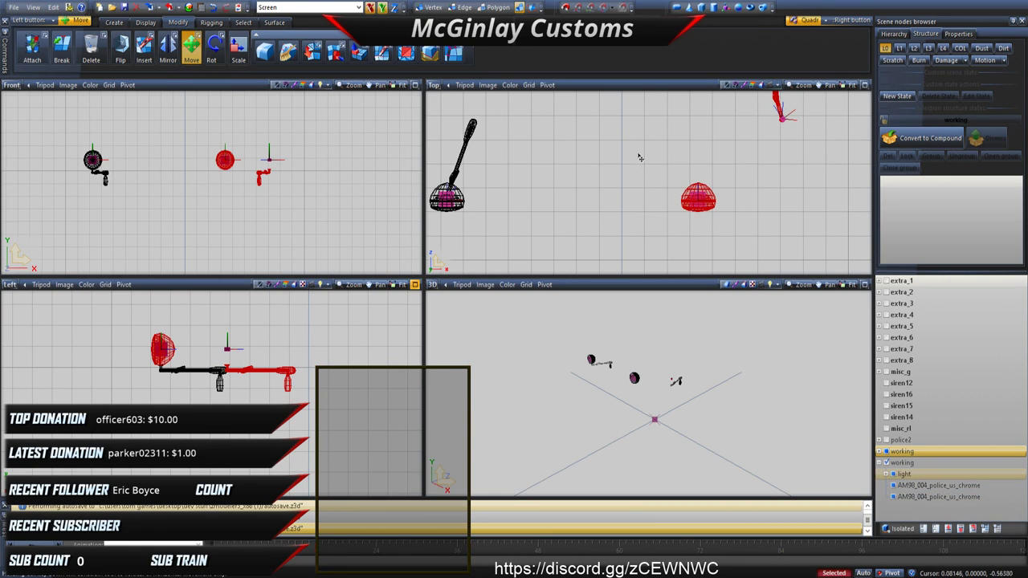
right_drag(639, 157, 726, 236)
drag(810, 184, 730, 252)
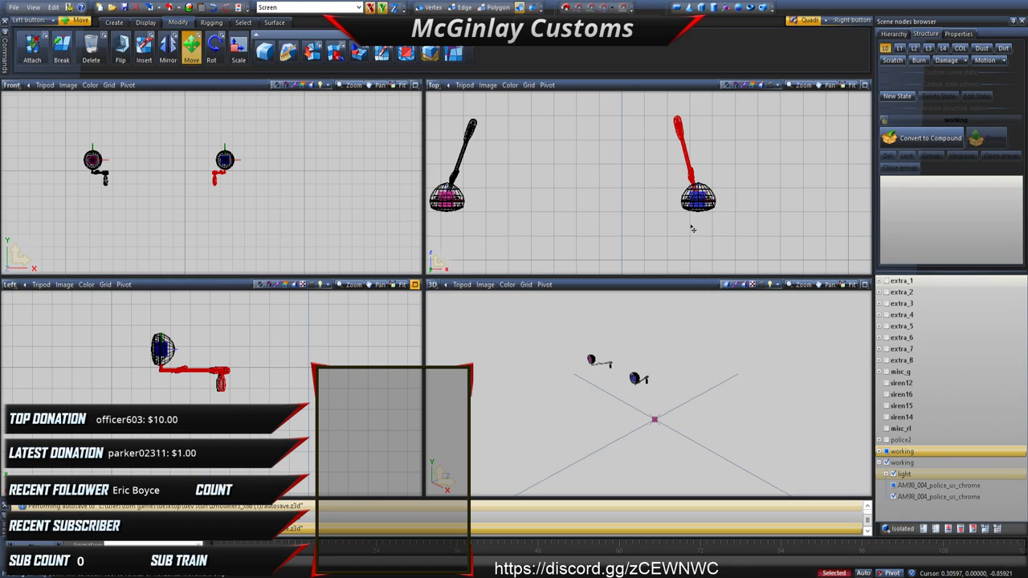
Step: Show police2, move the whole spotlight onto the car's opposite windshield pillar and nudge it slightly rearward
drag(635, 96, 806, 207)
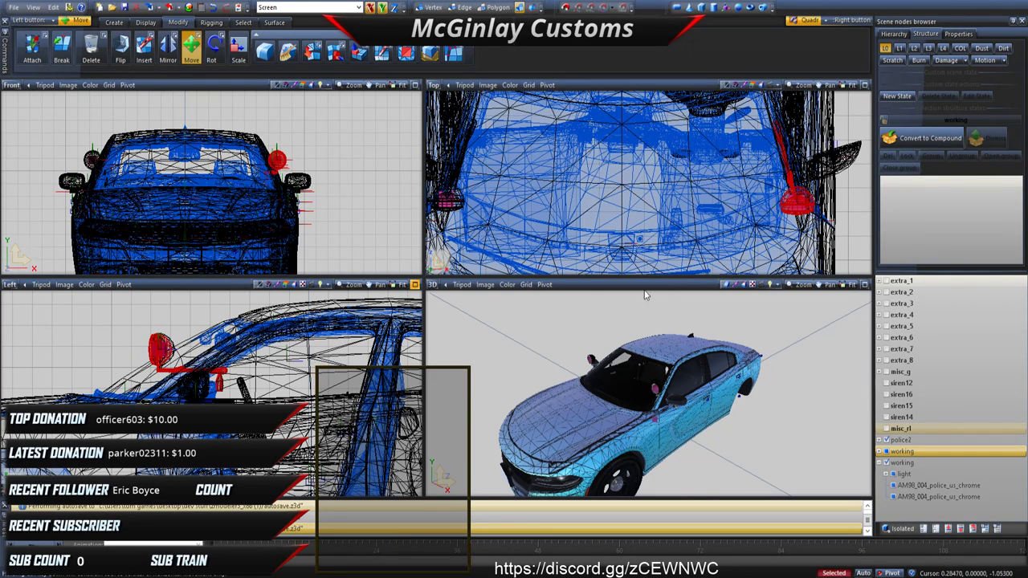
scroll(498, 328, up, 2)
scroll(268, 378, up, 3)
scroll(95, 325, up, 3)
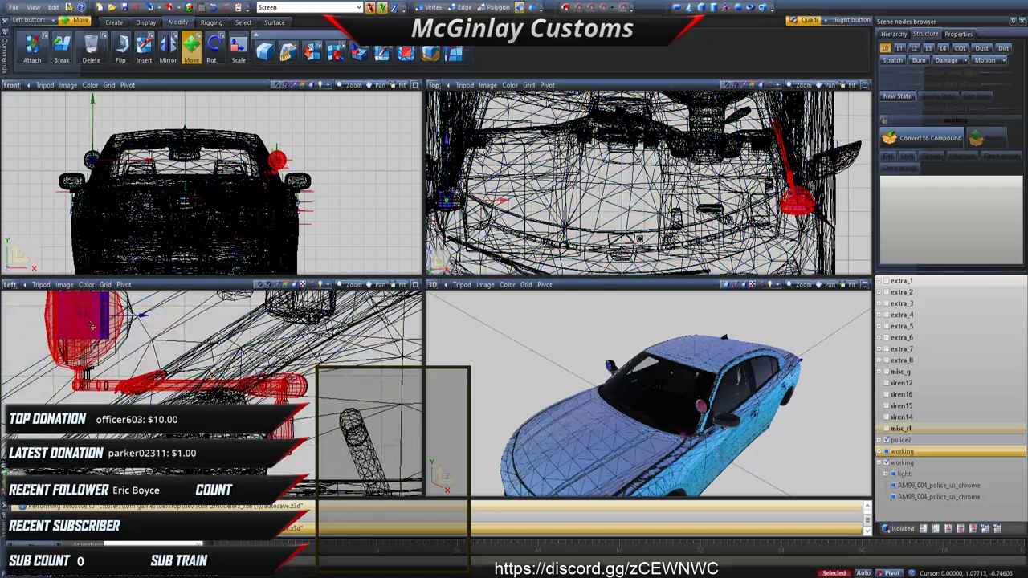
drag(95, 324, 98, 326)
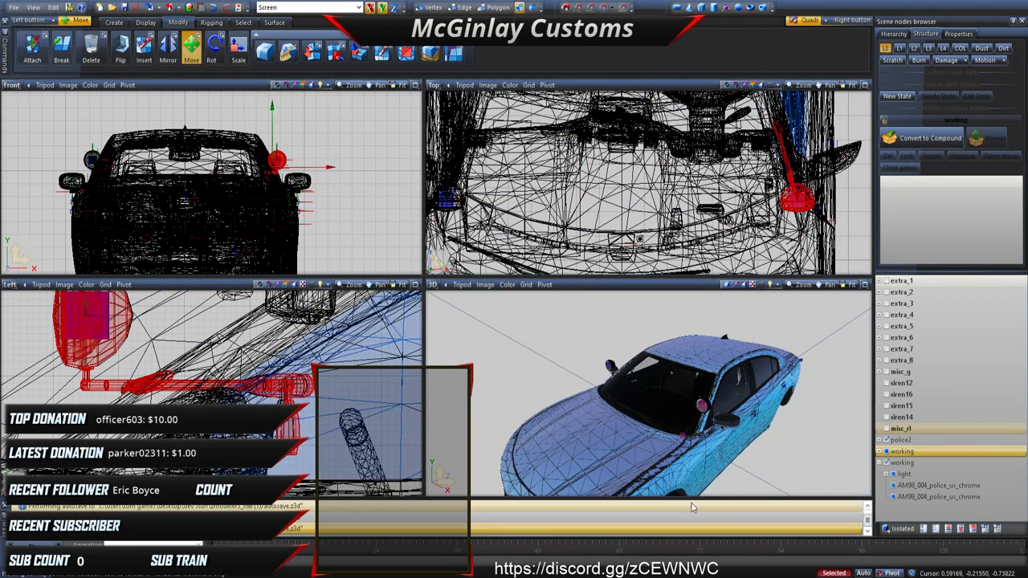
Step: Nudge the spotlight slightly inward along the X axis against the pillar
middle_drag(659, 385, 692, 388)
scroll(692, 389, up, 6)
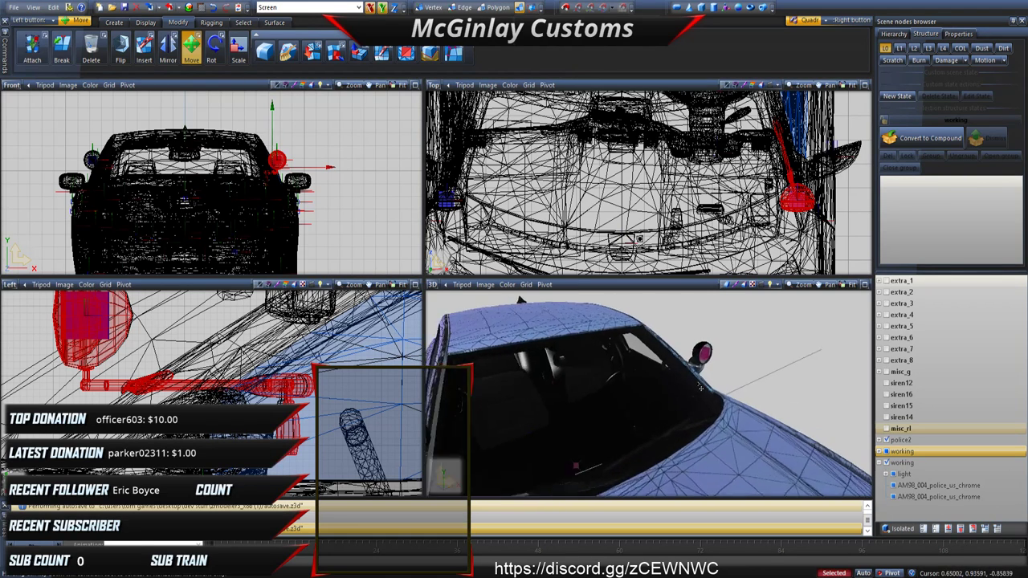
click(394, 7)
drag(324, 107, 320, 116)
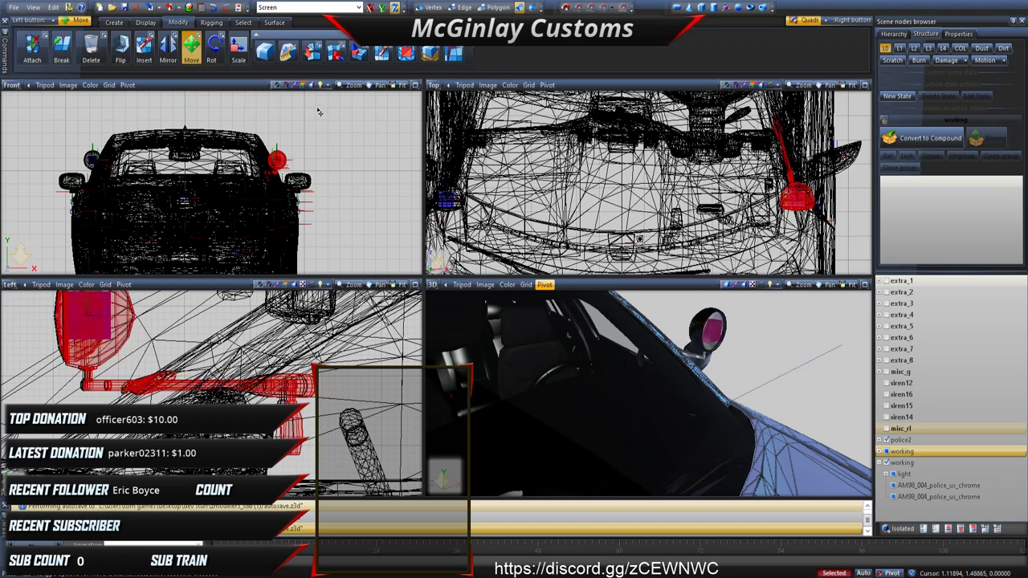
click(370, 7)
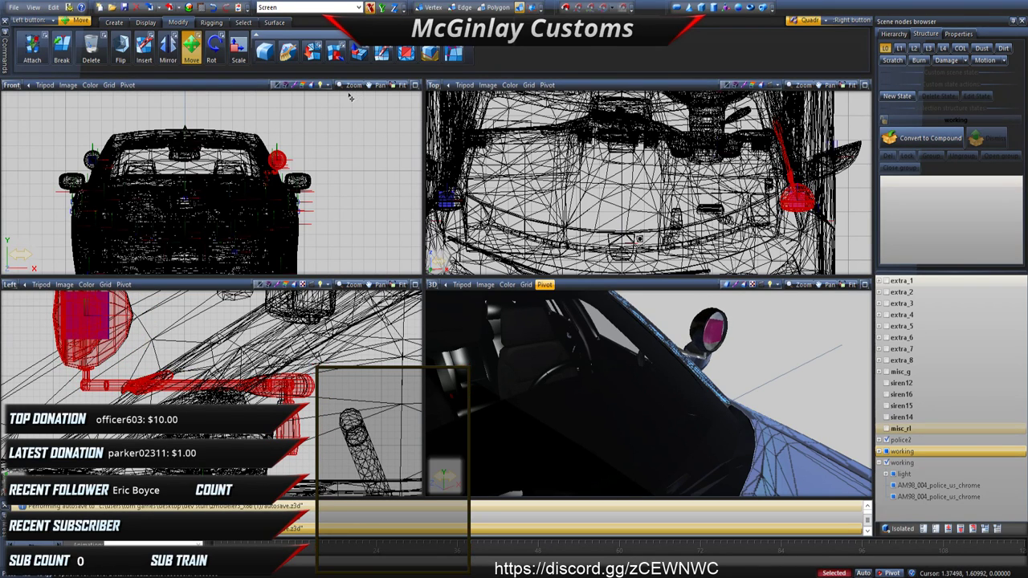
drag(348, 124, 345, 128)
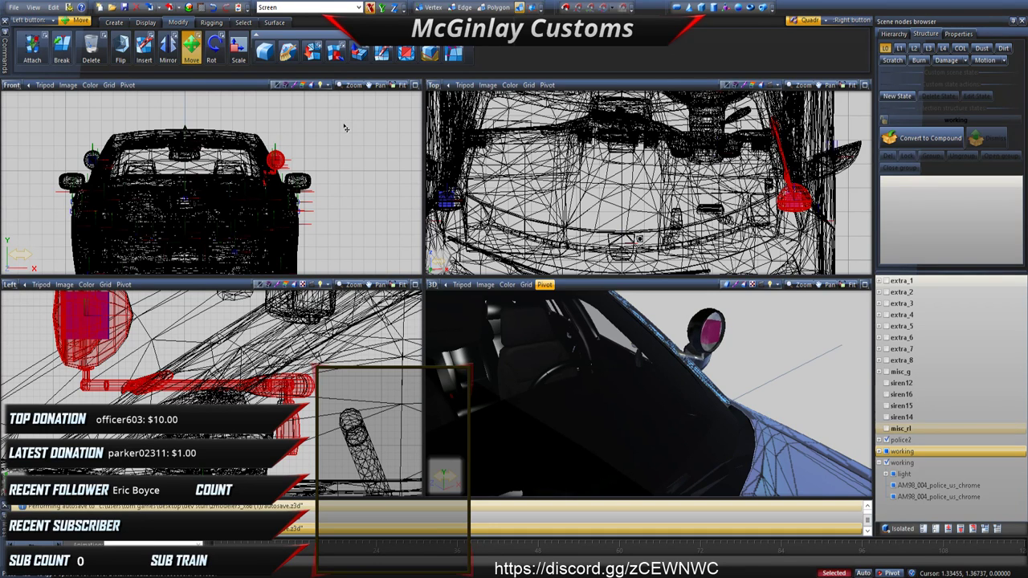
Step: Check the spotlight's fit on the pillar, deselect it and delete the light from the second working node
middle_drag(548, 345, 562, 361)
scroll(325, 311, down, 3)
scroll(328, 252, down, 1)
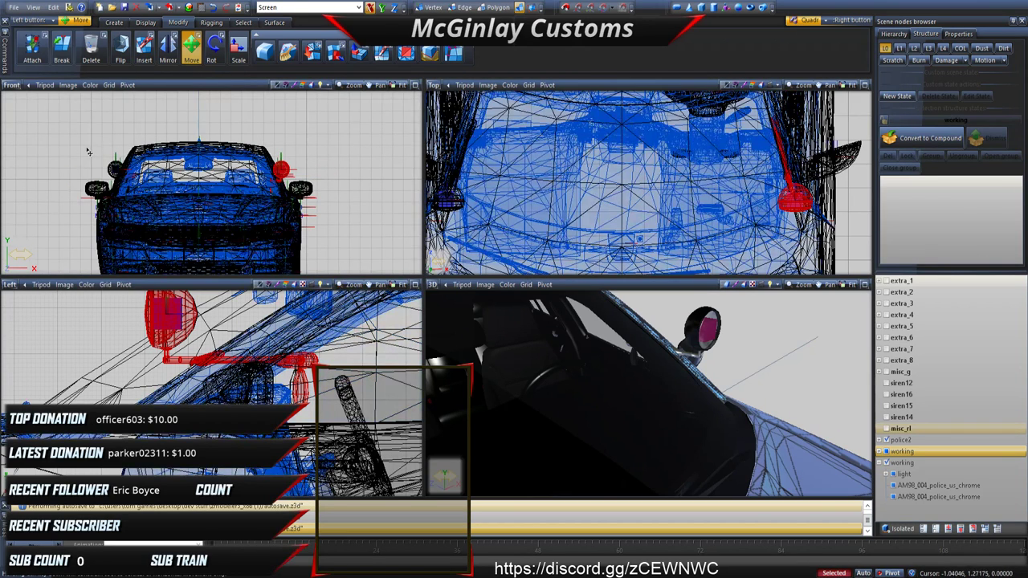
right_drag(88, 150, 377, 234)
click(902, 474)
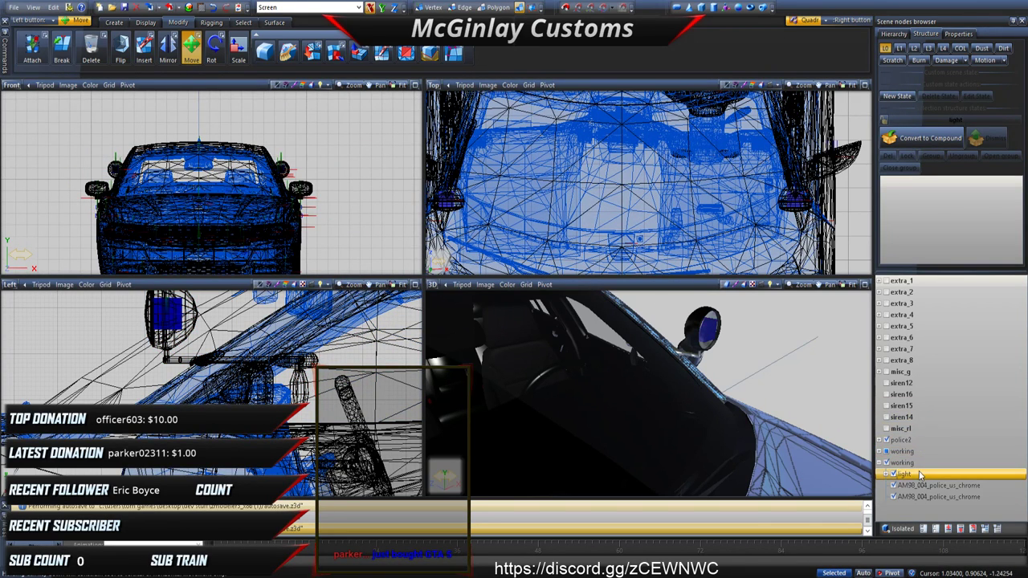
Step: Hide police2, the first working node and the second spotlight's arm, and select the remaining lamp head
click(887, 440)
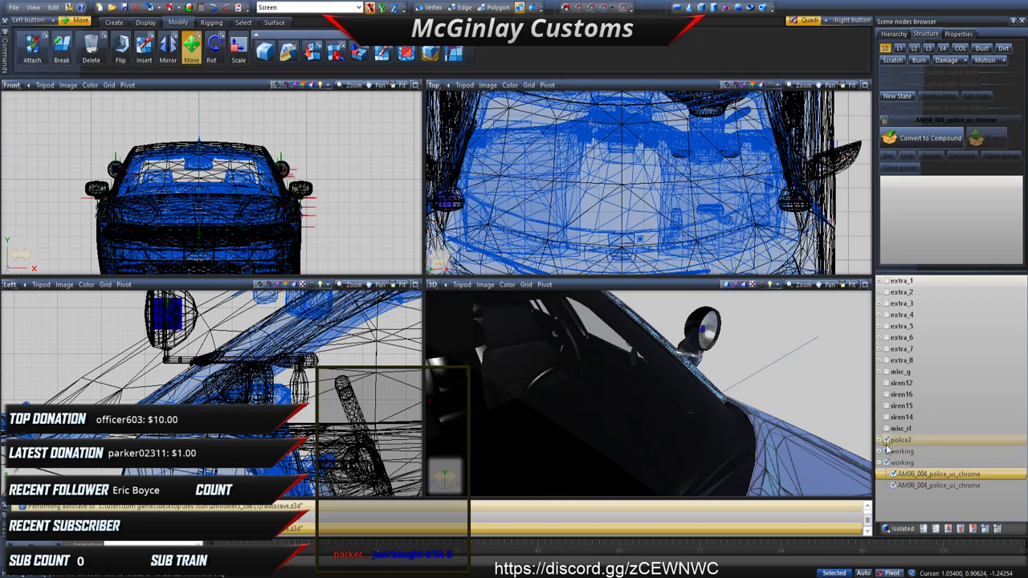
click(893, 486)
click(893, 486)
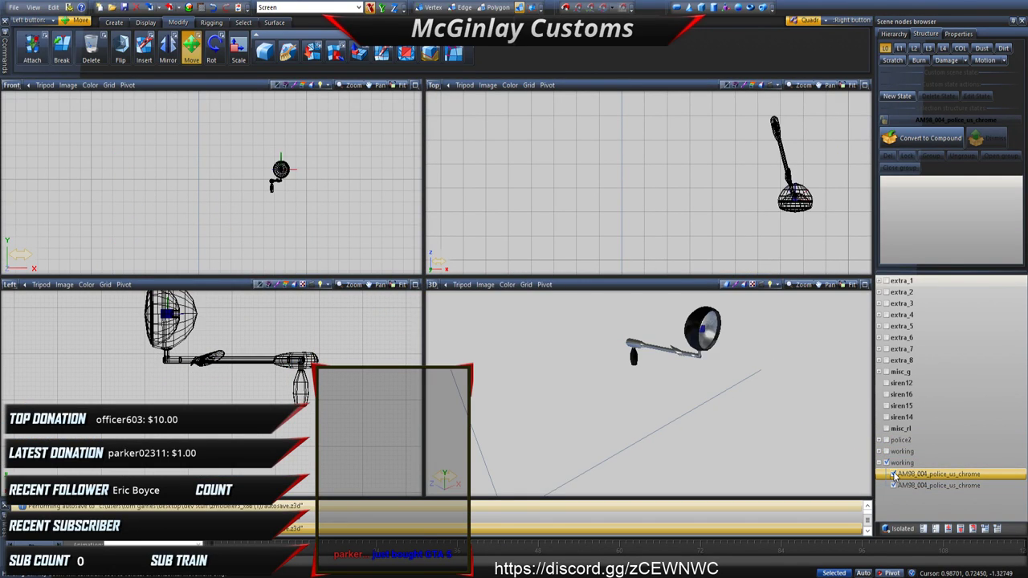
click(894, 474)
drag(253, 148, 290, 178)
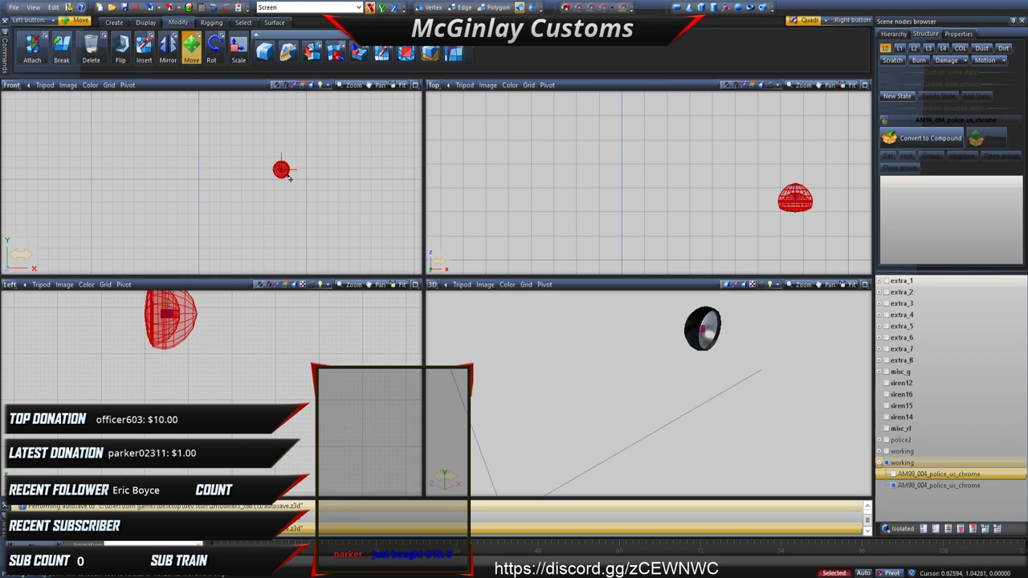
Step: Rotate the lamp head in the left view so that it tilts downward
click(214, 46)
scroll(228, 346, down, 4)
scroll(280, 229, down, 1)
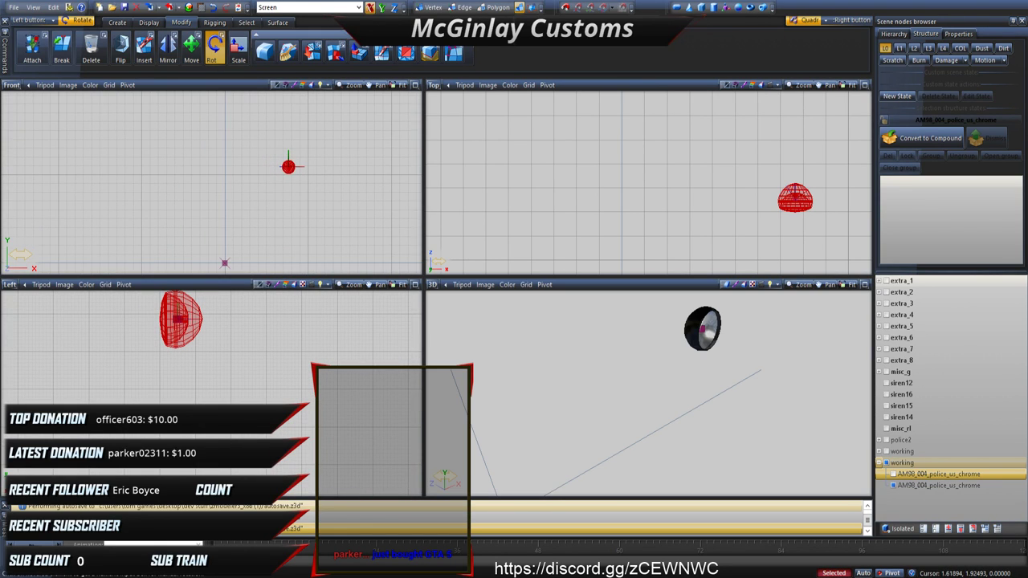
scroll(253, 337, down, 3)
drag(257, 331, 294, 458)
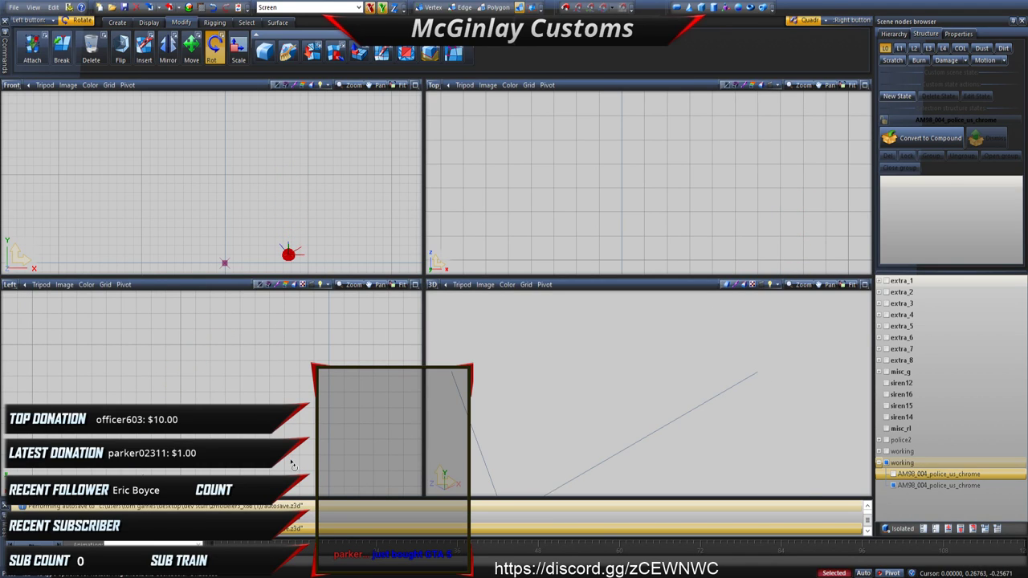
Step: Show the spotlight's arm and move the tilted lamp head back up onto its end
click(191, 49)
click(192, 52)
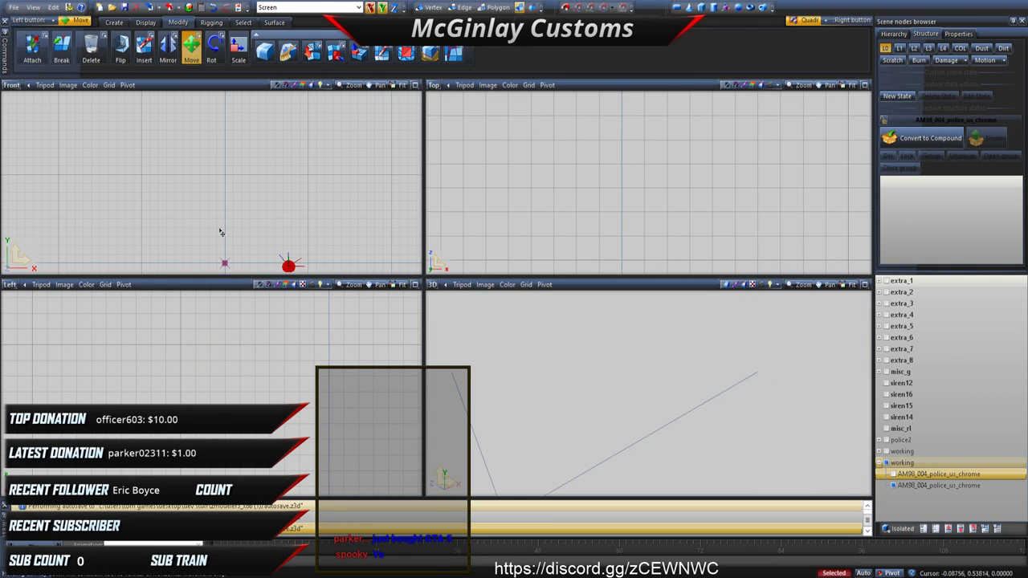
drag(230, 386, 290, 343)
click(890, 475)
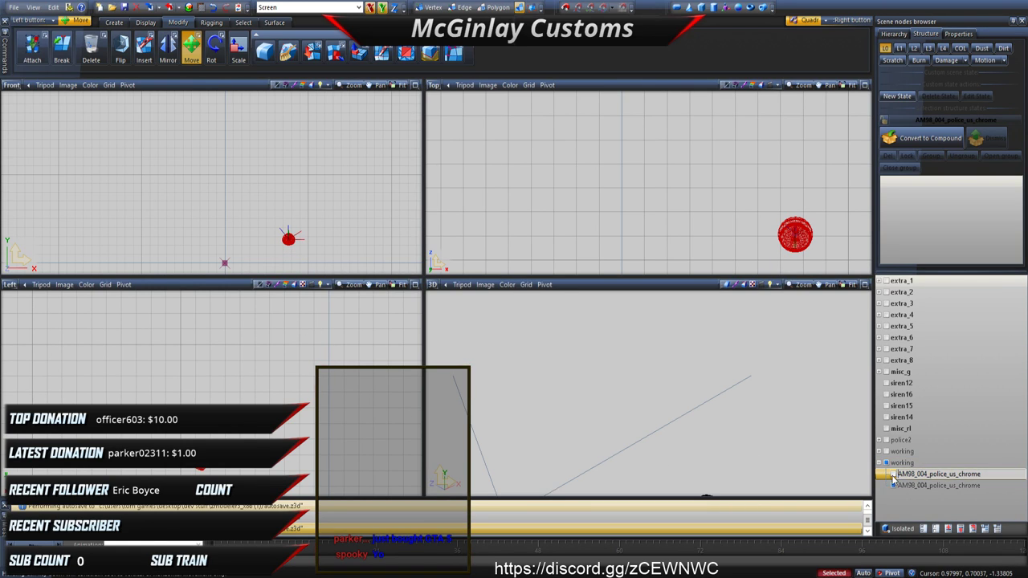
drag(259, 348, 280, 341)
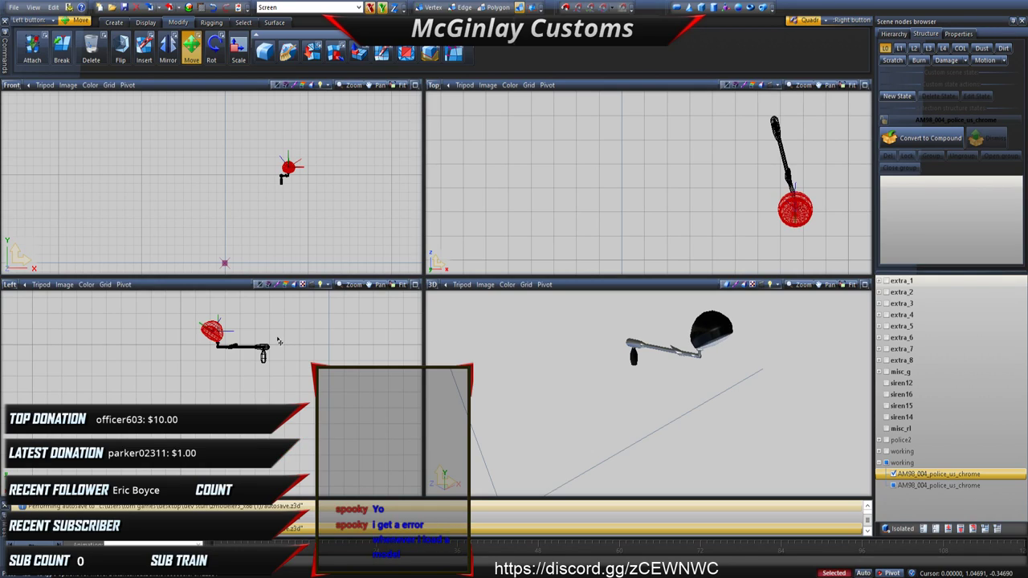
Step: Swivel the lamp head in the top view and move it back over the arm's end along the X axis
click(213, 50)
drag(559, 196, 558, 196)
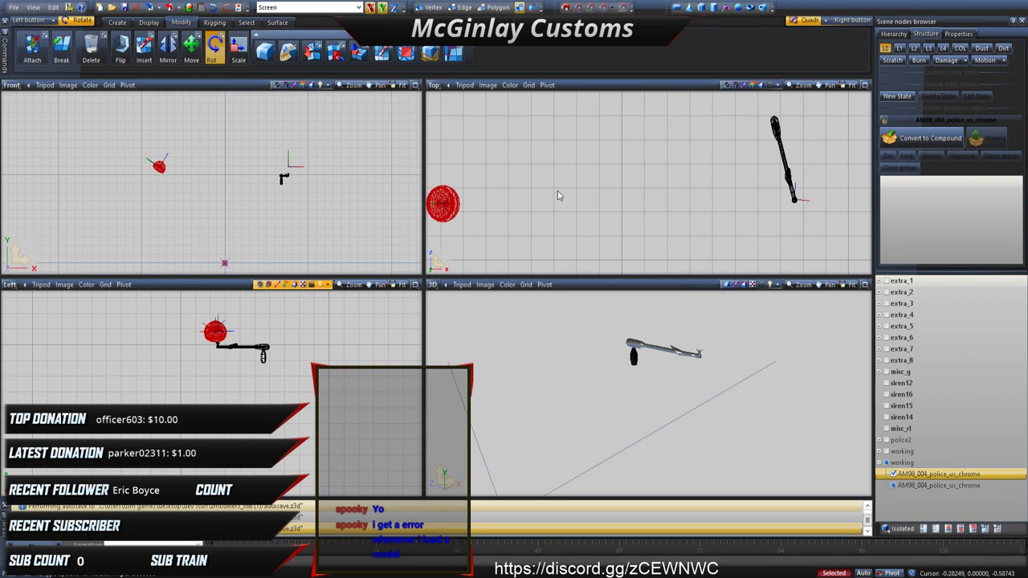
click(191, 46)
drag(535, 204, 830, 201)
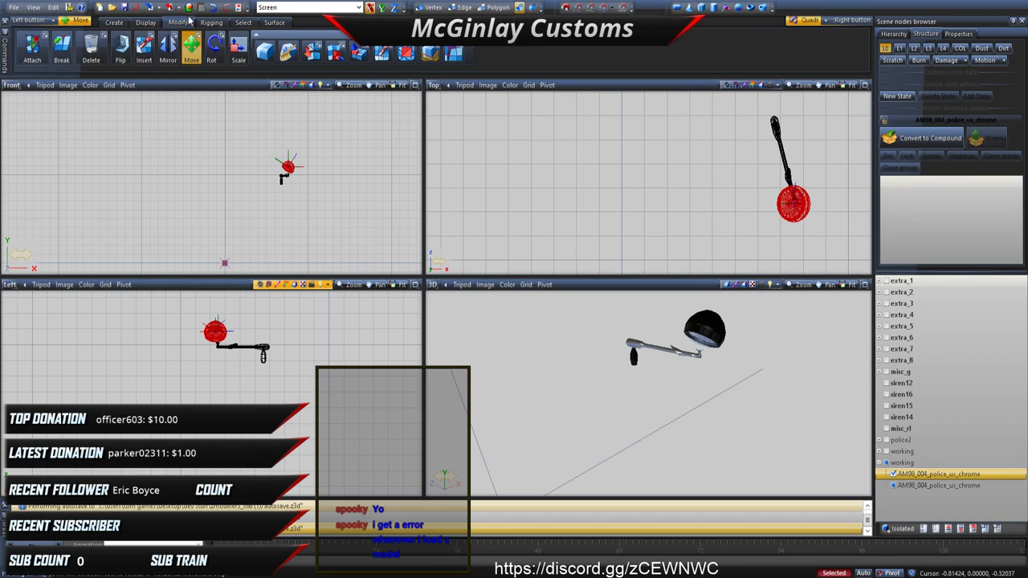
Step: Nudge the lamp head inward and rearward to seat it on the arm's mount, and check it from several angles
scroll(328, 177, up, 5)
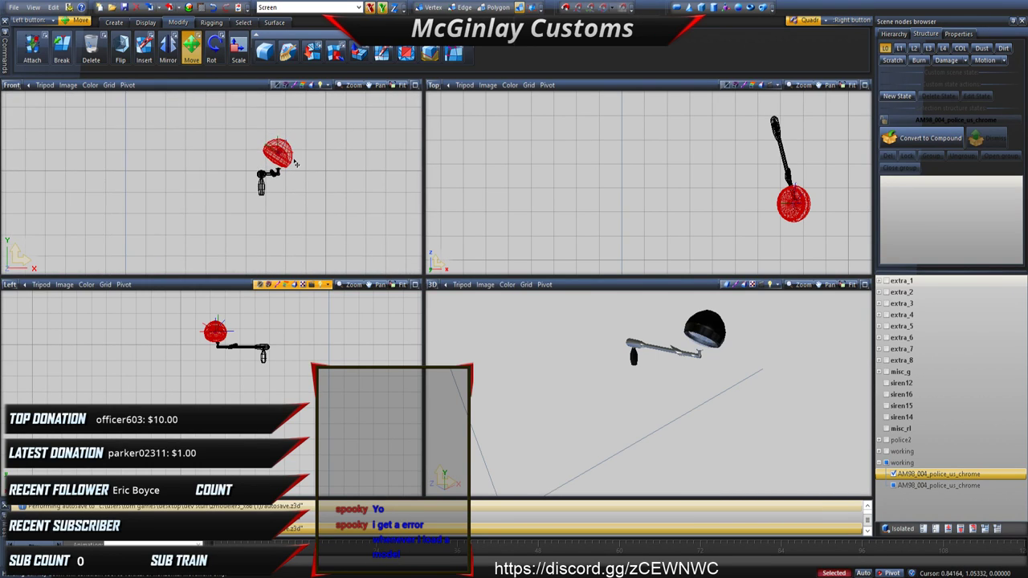
drag(286, 176, 278, 174)
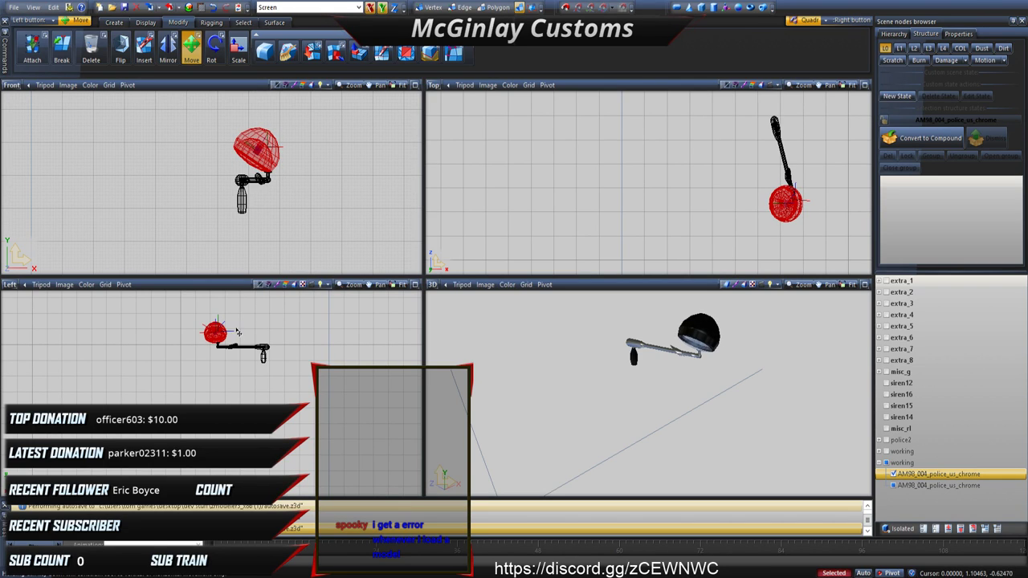
drag(231, 332, 241, 329)
middle_drag(503, 345, 484, 340)
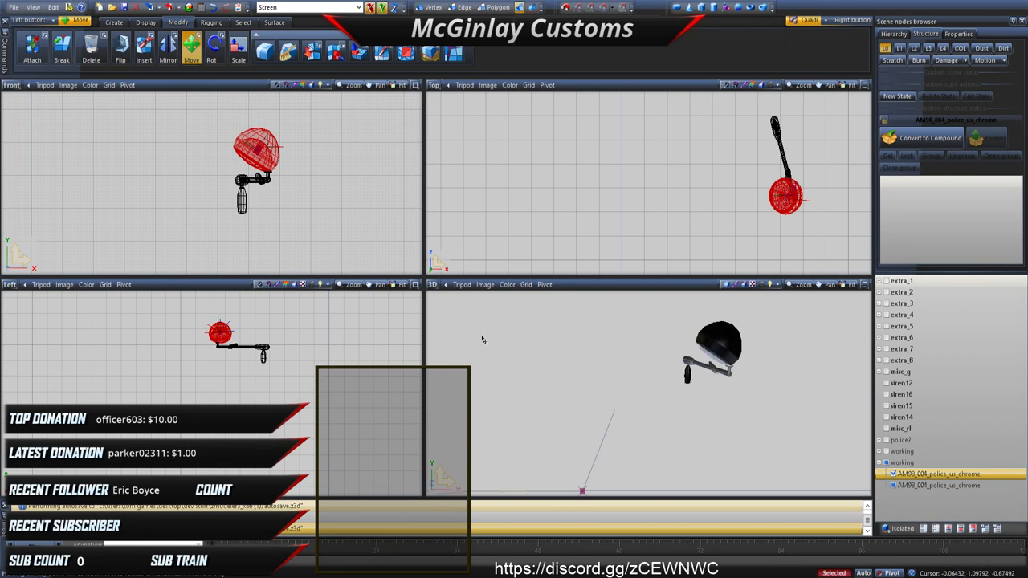
mouse_move(601, 369)
middle_down()
mouse_move(593, 358)
mouse_move(600, 381)
middle_up()
scroll(562, 362, down, 1)
scroll(345, 293, down, 1)
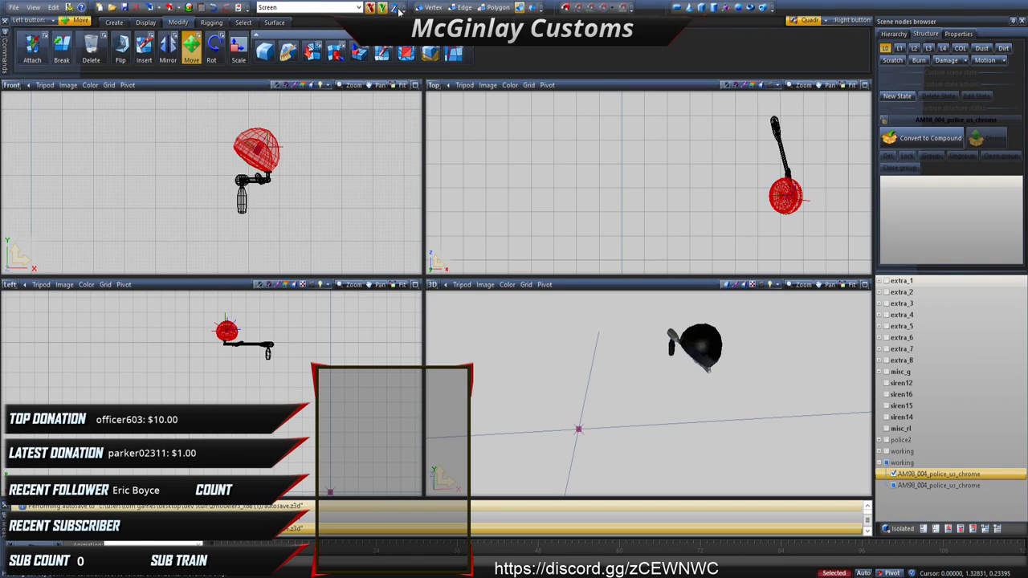
Step: Deselect the lamp head and attach it to the new spotlight's arm to form a single mesh
click(244, 21)
click(268, 48)
drag(178, 108, 324, 236)
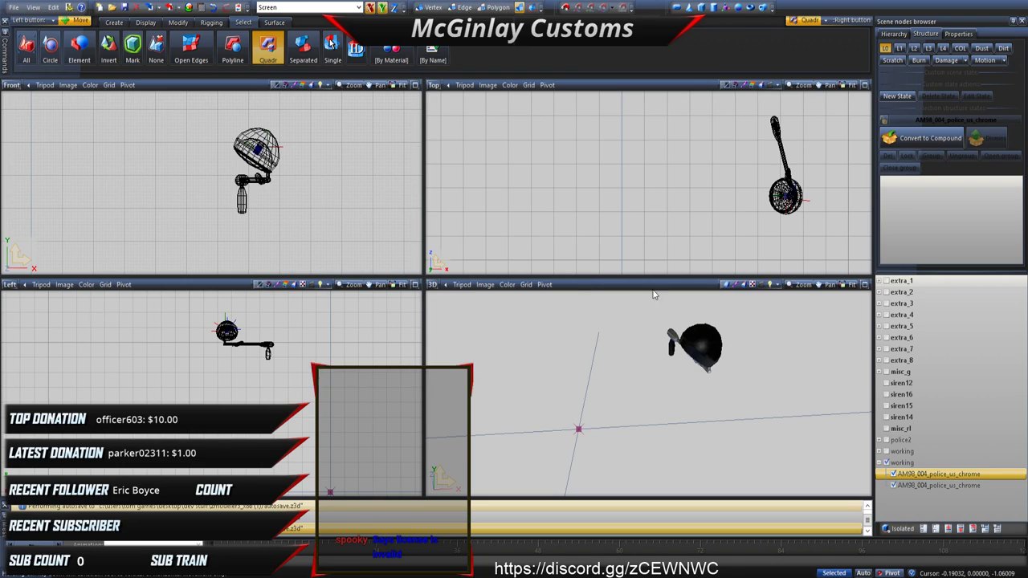
click(177, 21)
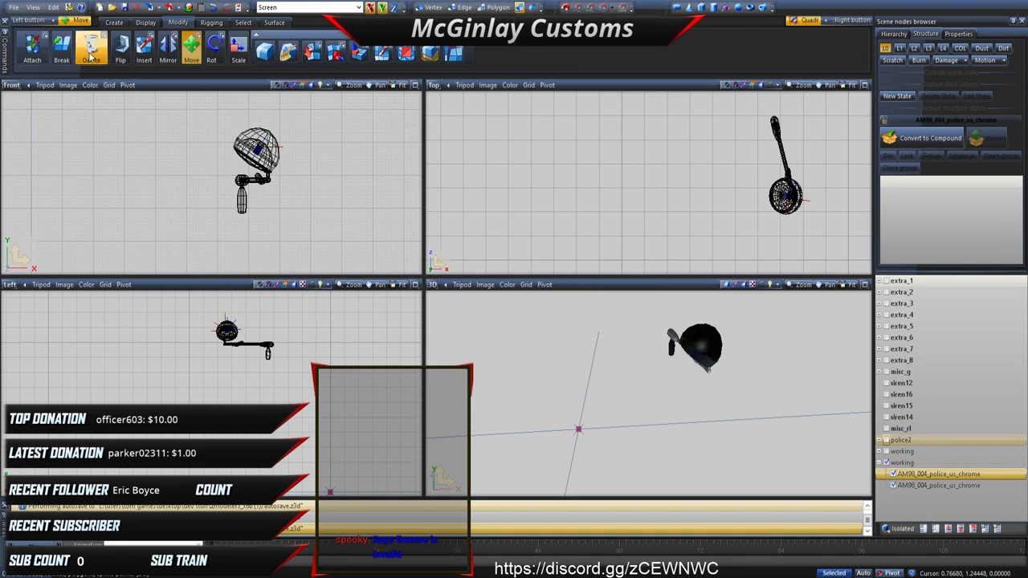
click(32, 48)
click(263, 178)
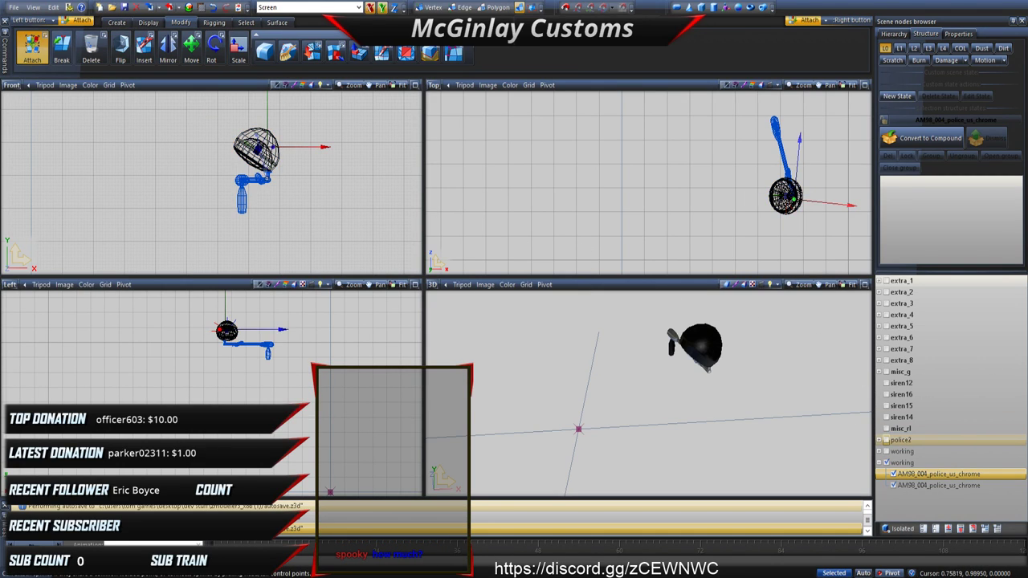
click(266, 162)
key(Escape)
Step: Show the original spotlight from the first working node and attach its arm and lamp head to the new spotlight's mesh
scroll(356, 204, down, 3)
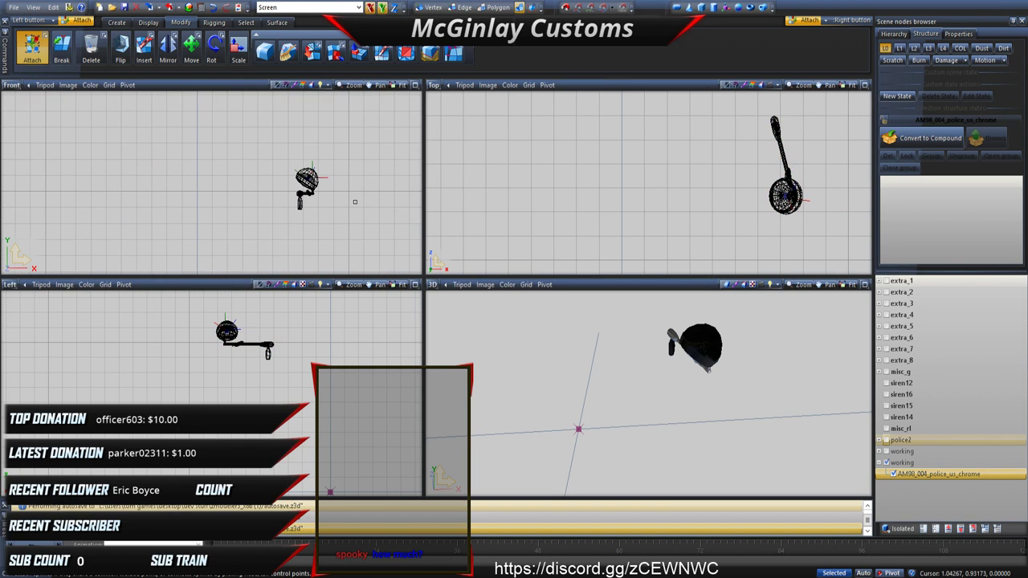
scroll(355, 202, down, 4)
scroll(210, 197, down, 1)
mouse_move(201, 190)
middle_down()
mouse_move(274, 189)
mouse_move(160, 182)
middle_up()
click(909, 463)
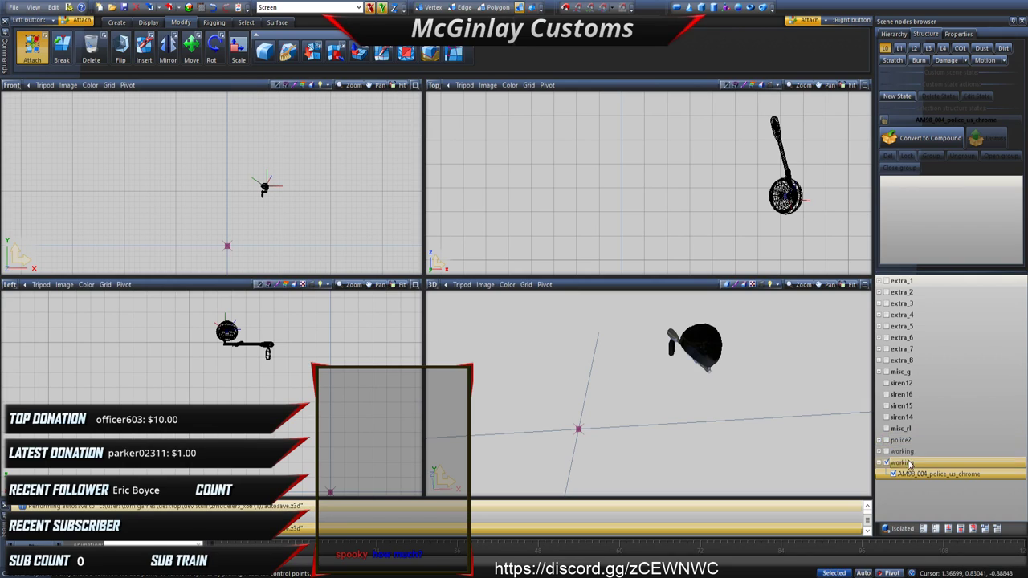
click(879, 452)
click(891, 463)
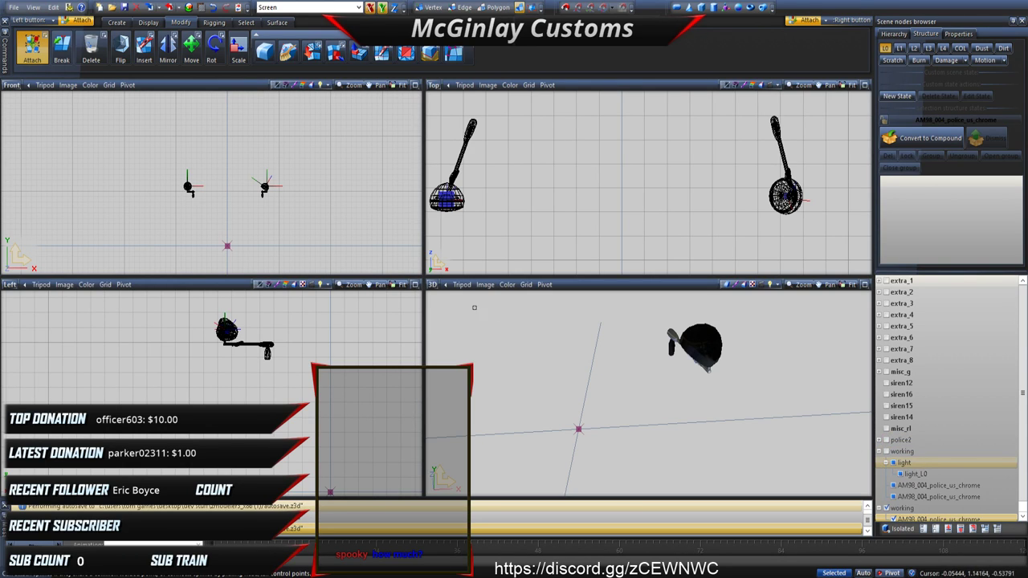
scroll(262, 192, up, 3)
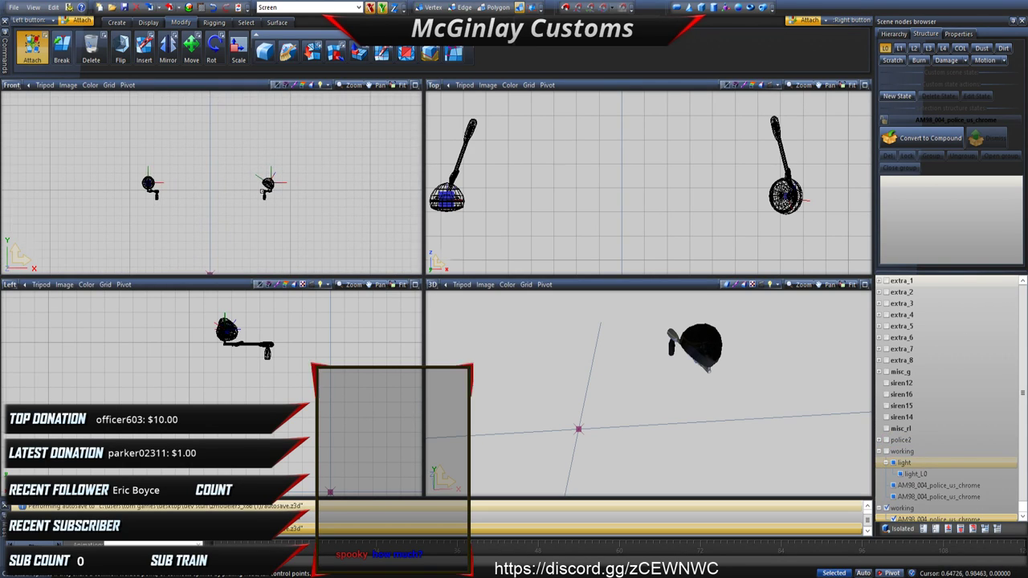
scroll(263, 191, up, 3)
click(264, 191)
click(126, 196)
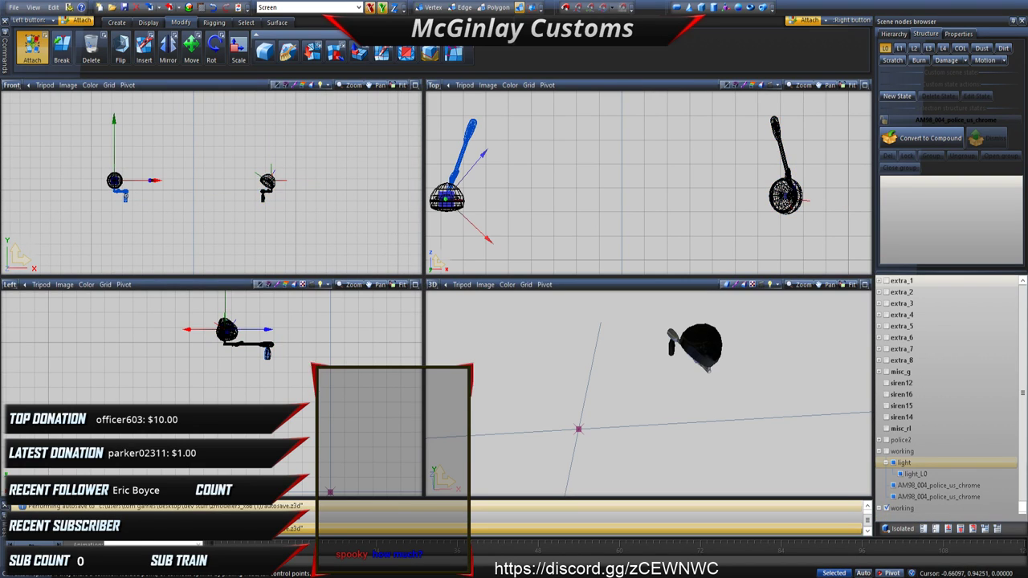
click(120, 182)
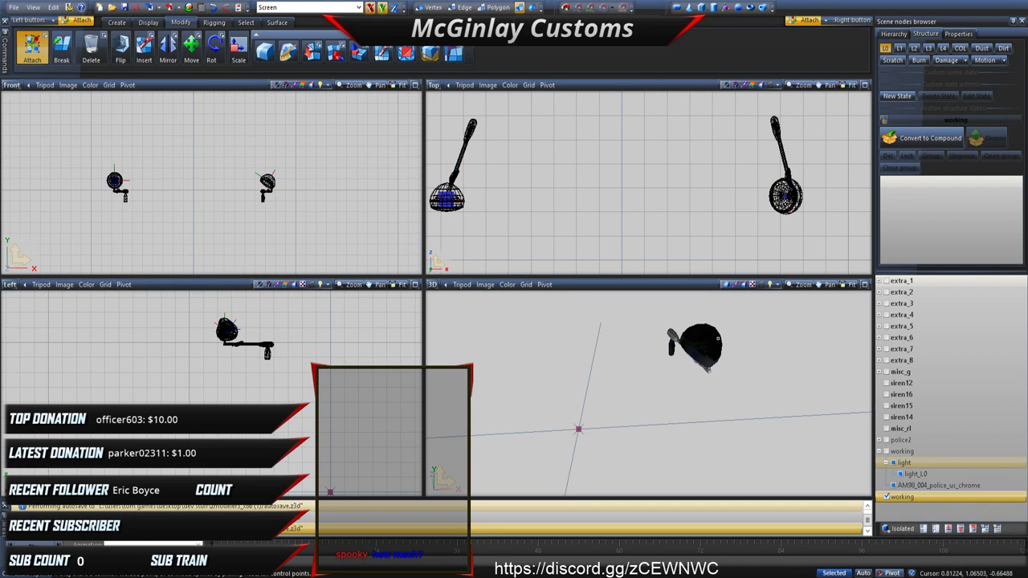
Step: Remove the emptied second working node and toggle the combined chrome mesh's visibility to check both spotlights
click(898, 485)
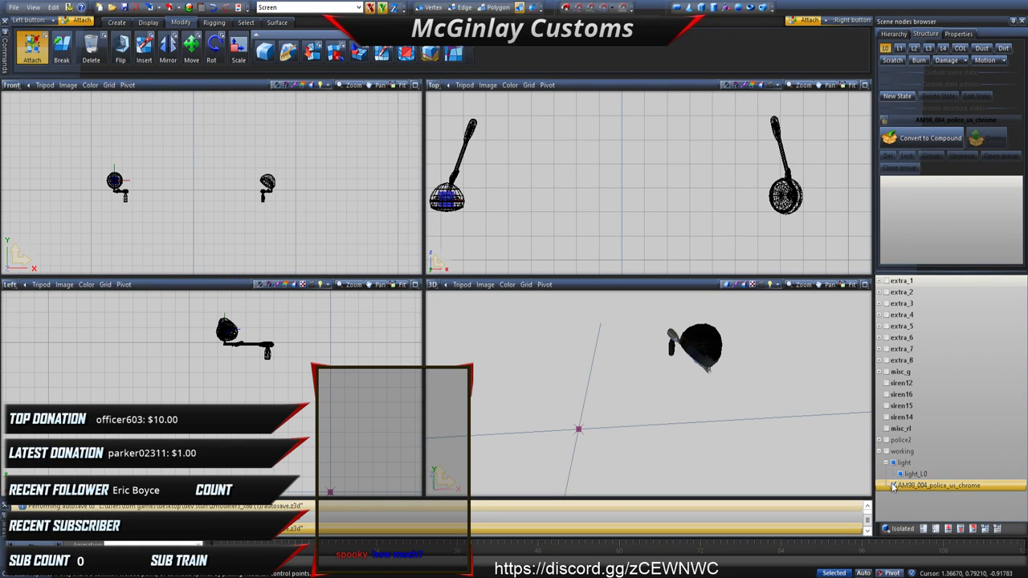
click(892, 485)
click(892, 485)
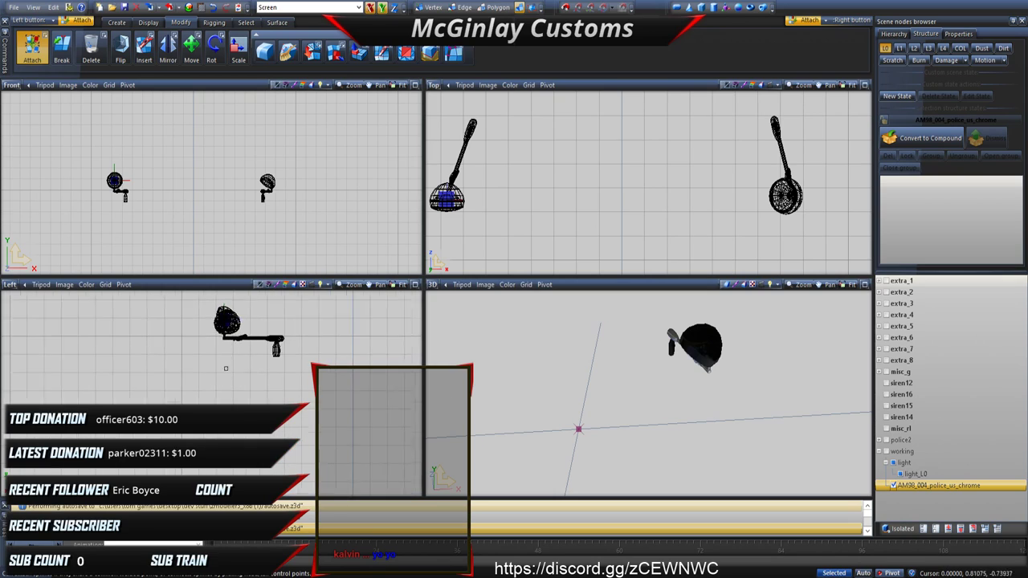
scroll(228, 328, up, 1)
click(229, 327)
scroll(229, 328, up, 2)
click(600, 362)
scroll(602, 372, down, 3)
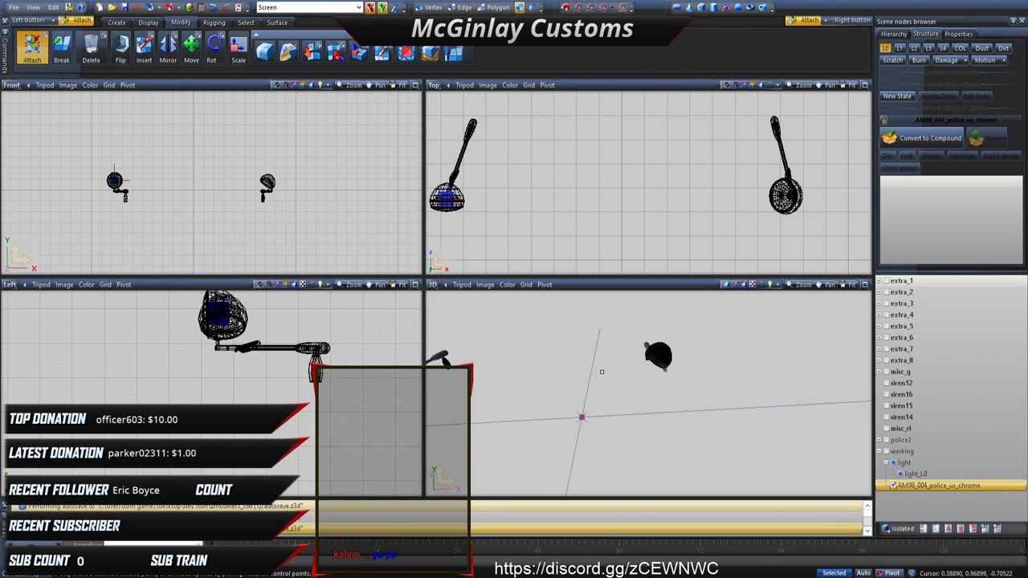
scroll(601, 371, down, 2)
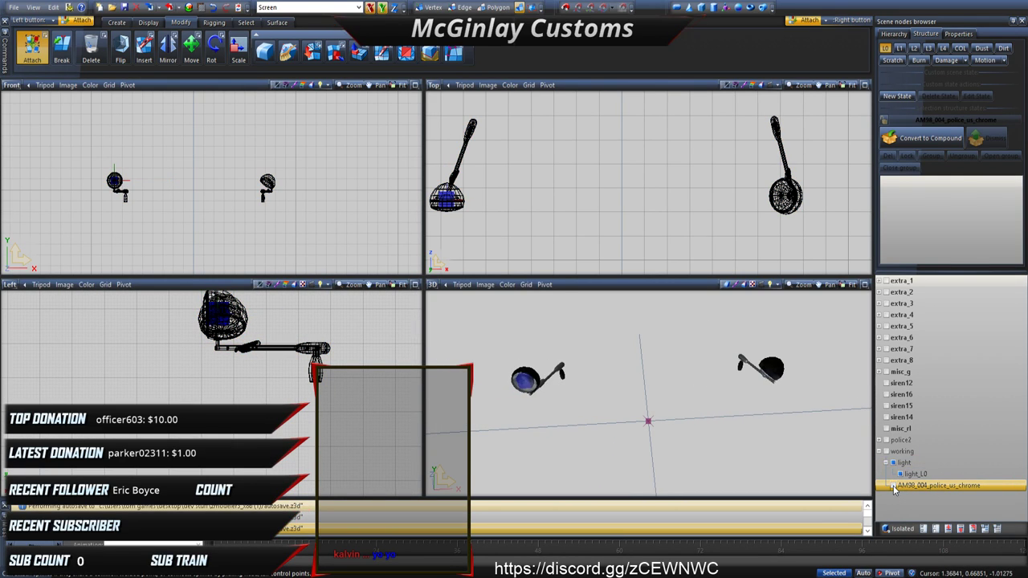
Step: Take the chrome mesh out of the working node to the top level and center its local axes to the object
drag(896, 486, 909, 504)
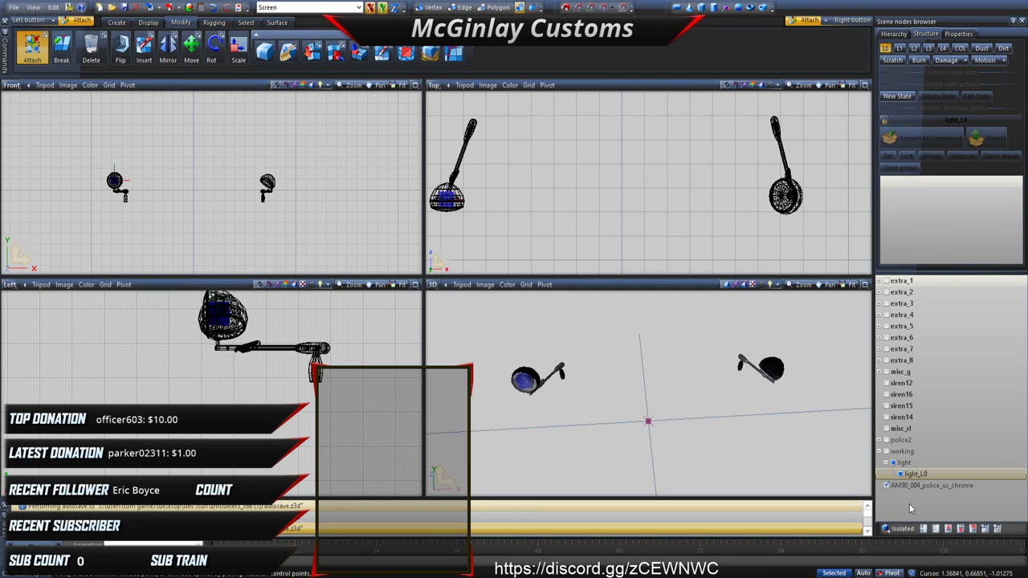
click(908, 487)
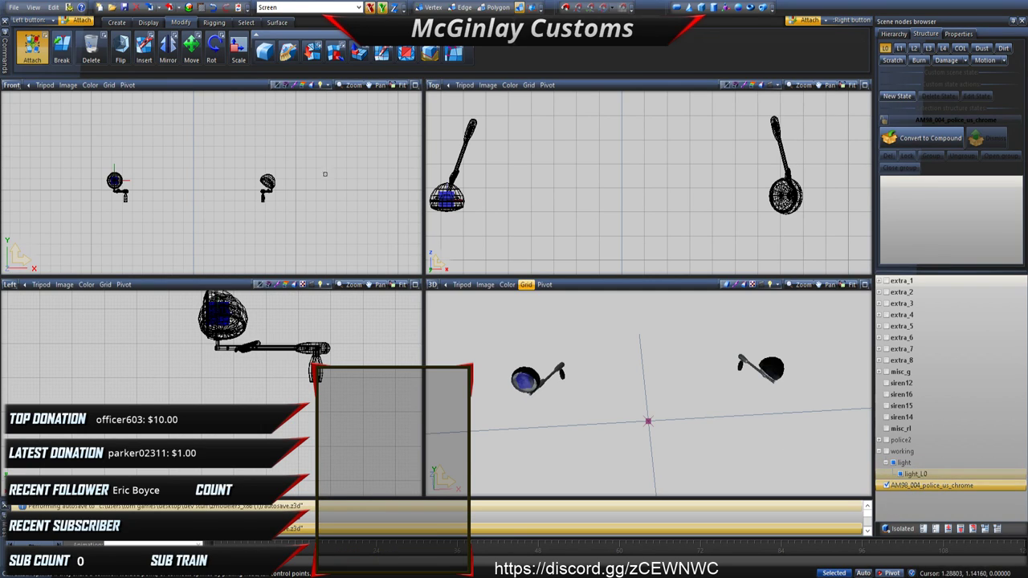
click(146, 22)
click(123, 52)
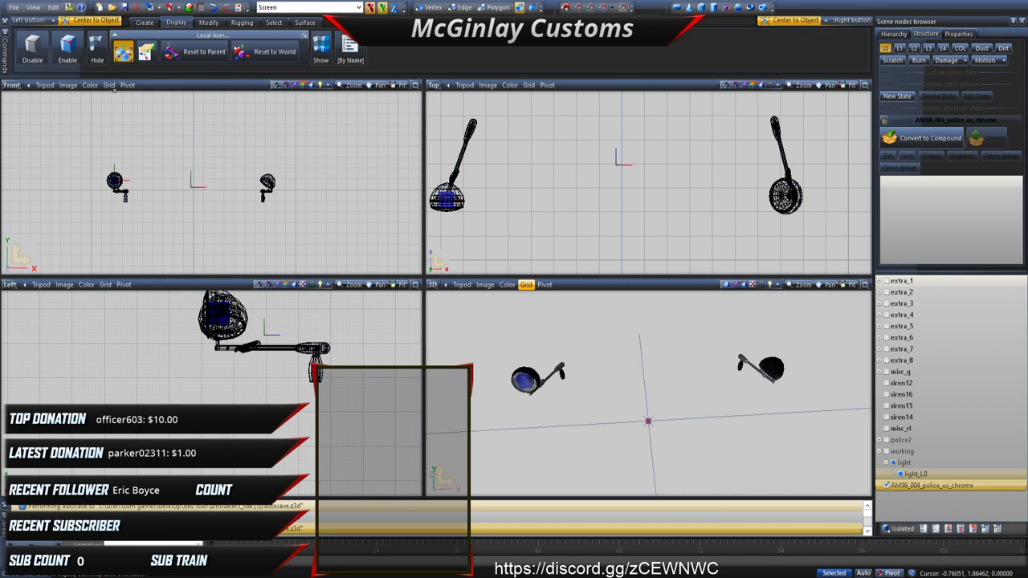
Step: Copy the chrome mesh in place to make a parent dummy node and rename it extra_9
click(144, 22)
click(52, 51)
click(26, 49)
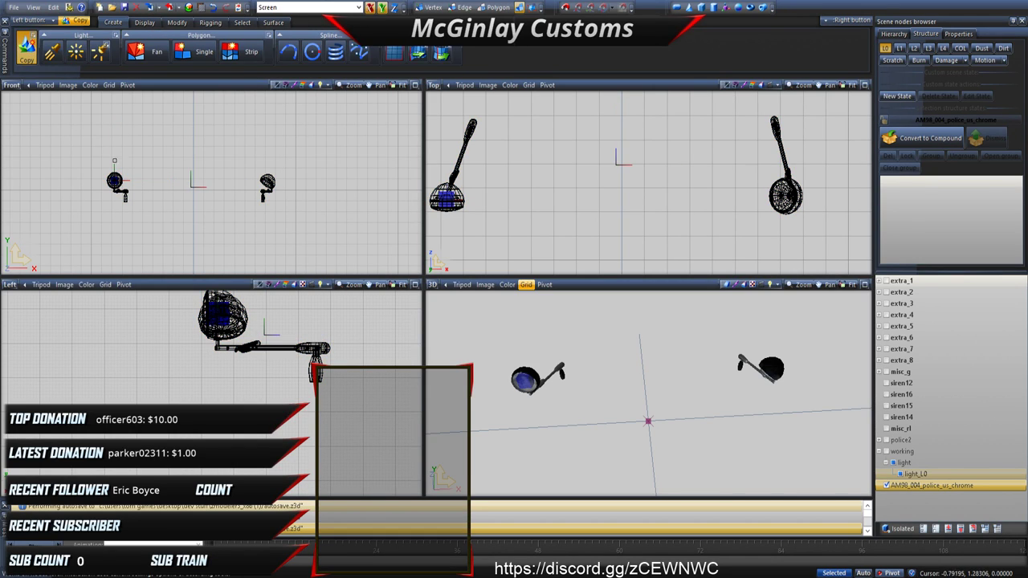
click(126, 189)
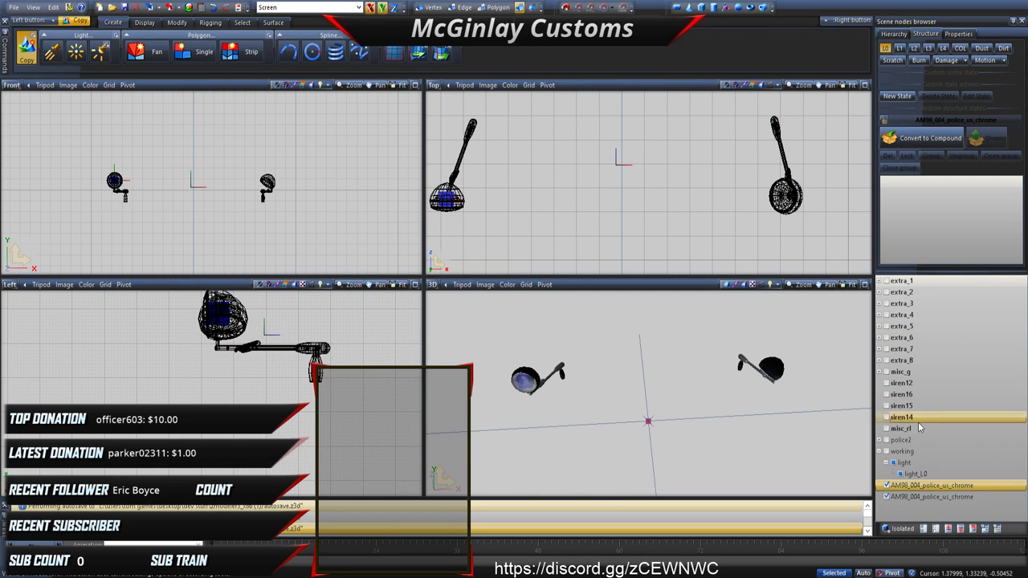
click(964, 497)
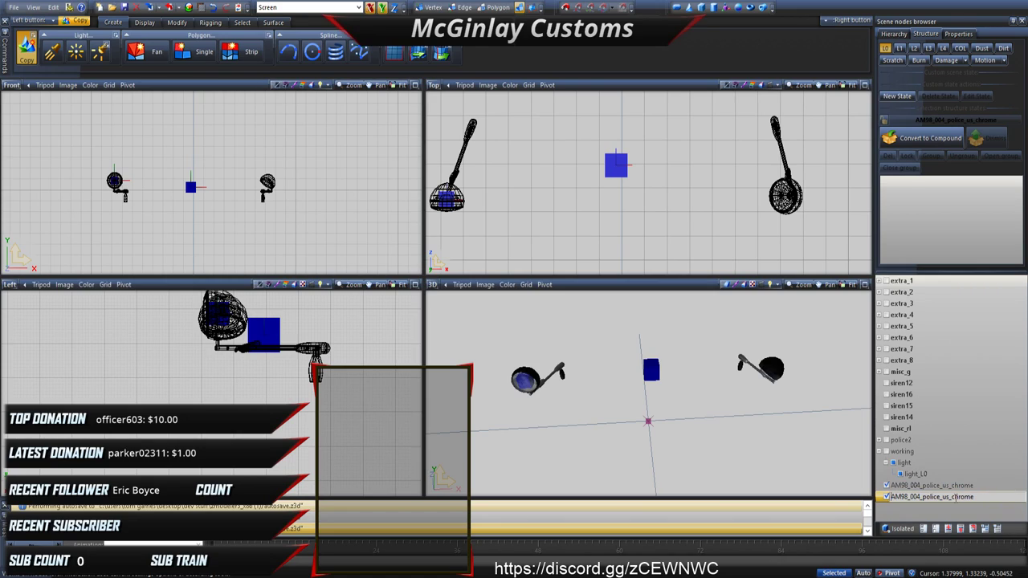
text(extra_9)
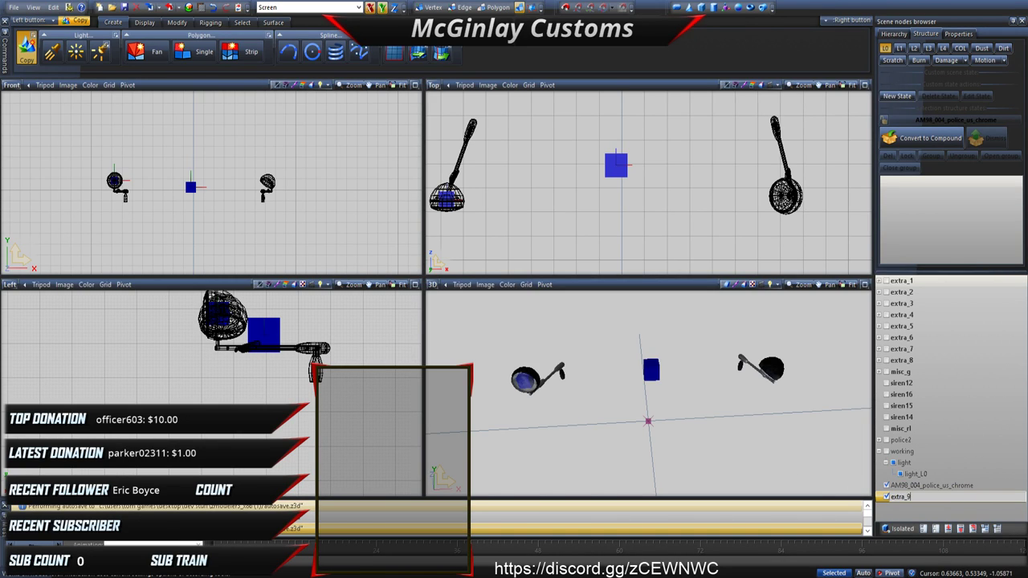
key(Return)
Step: Nest the chrome mesh under extra_9, take the light node out of working, and delete the emptied working node
click(900, 474)
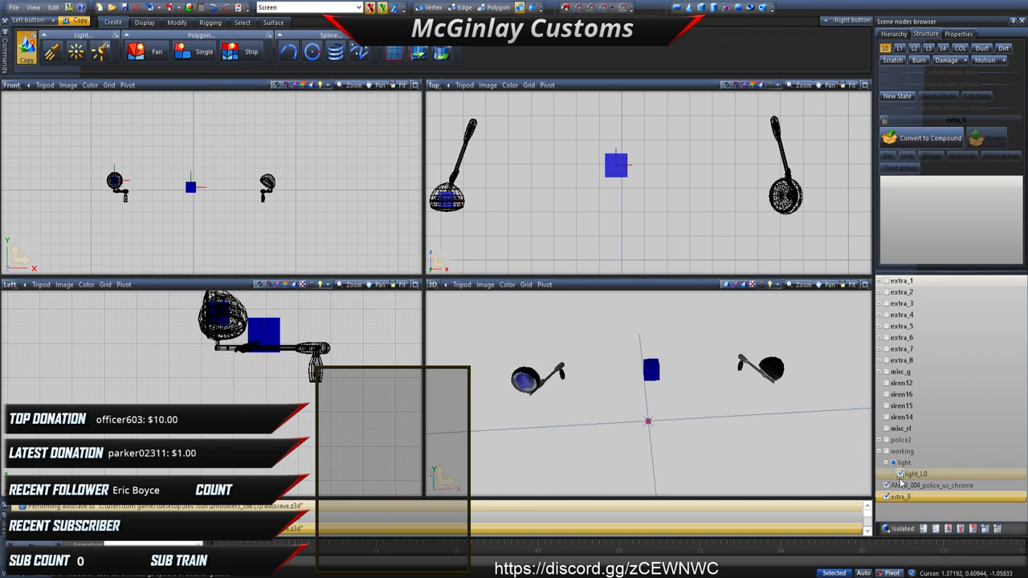
drag(899, 486, 903, 498)
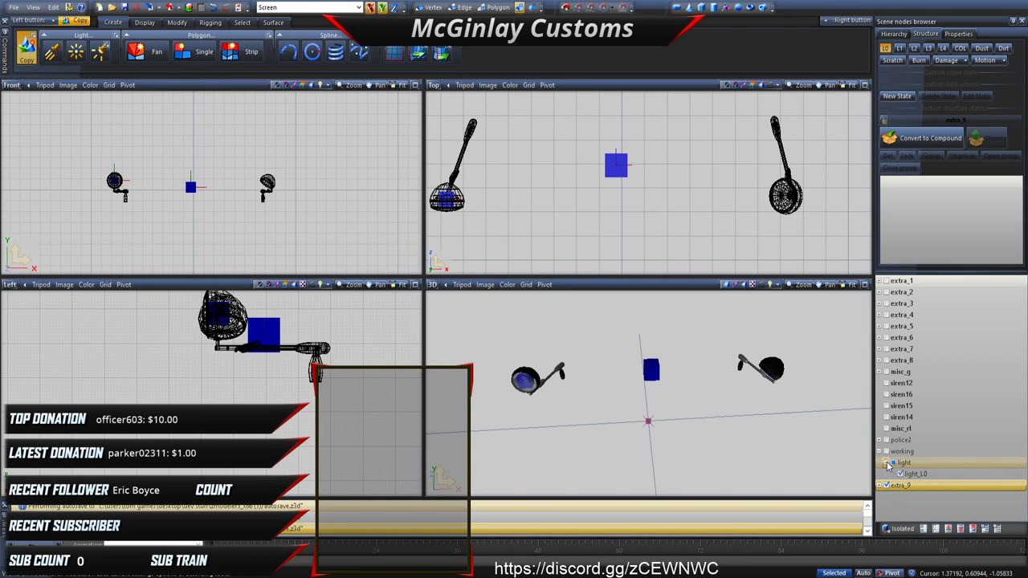
click(887, 463)
drag(904, 464, 911, 484)
click(905, 453)
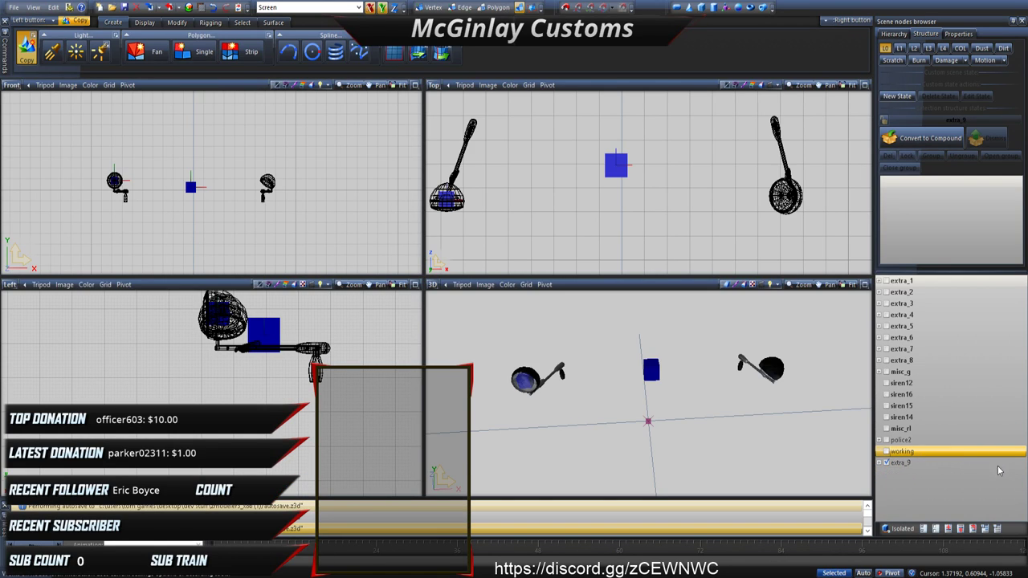
key(Delete)
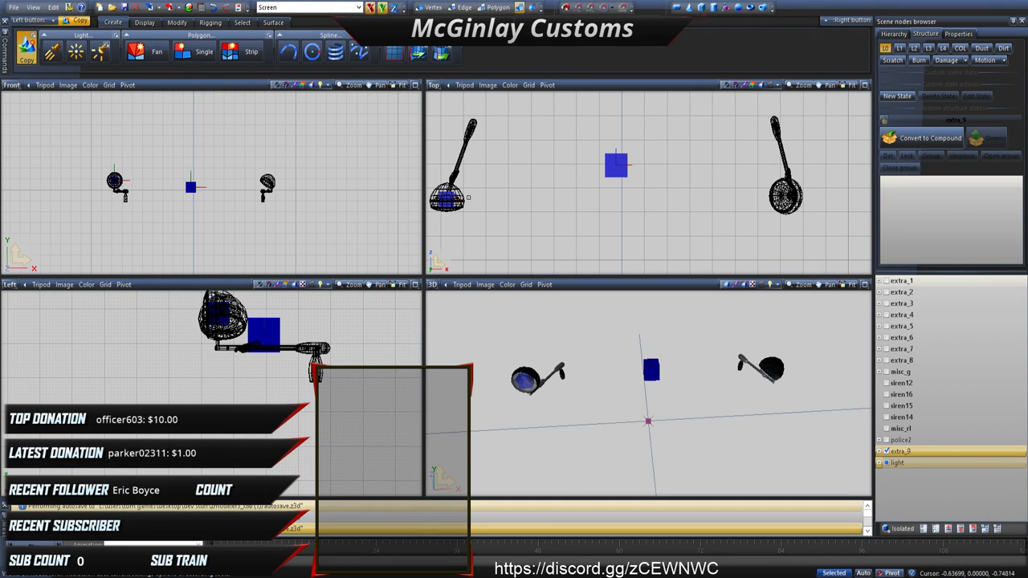
Step: Select both spotlights in the front view, clear the selection again, and hide the light node
click(242, 21)
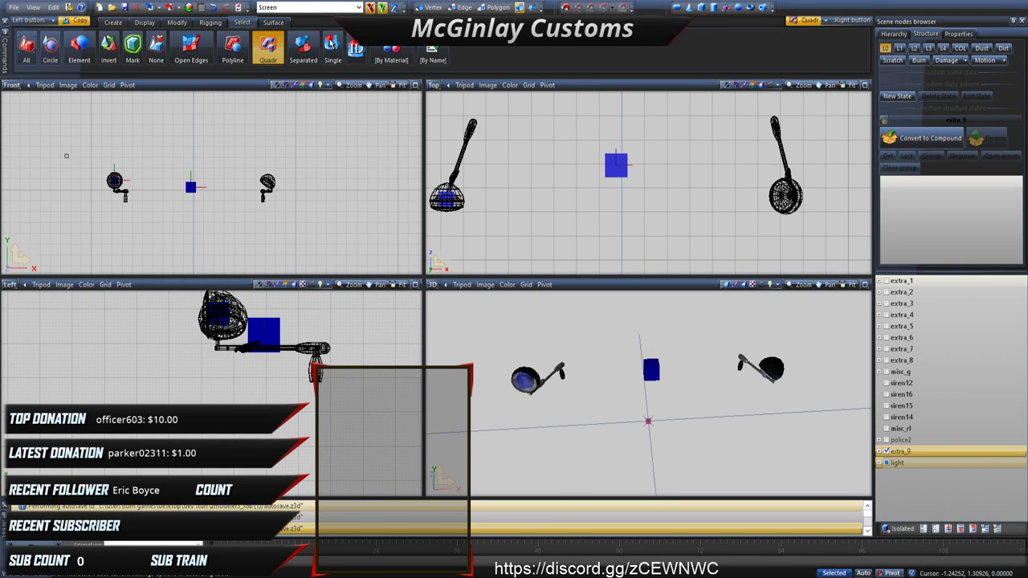
drag(67, 156, 331, 220)
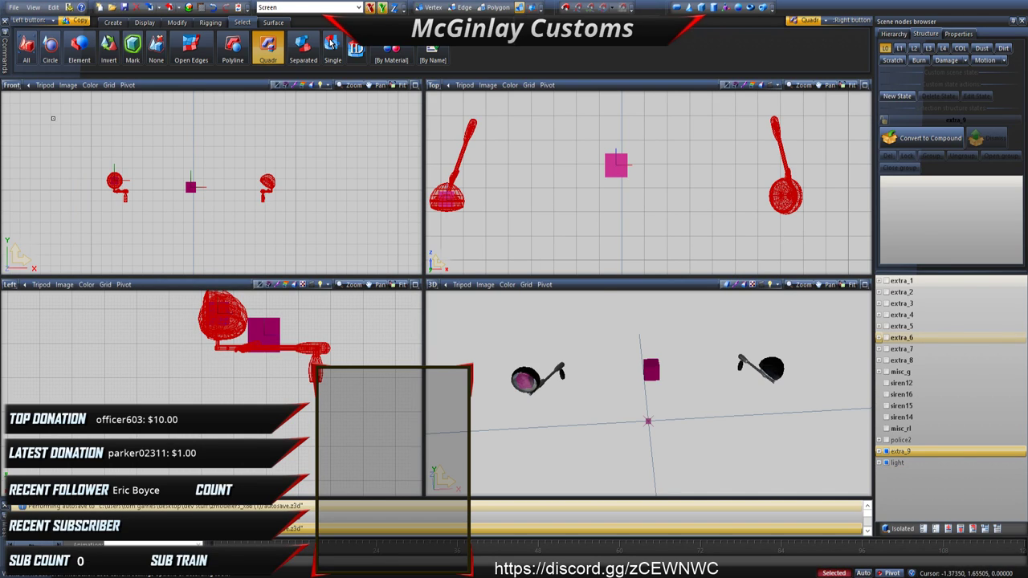
right_drag(53, 118, 229, 203)
click(887, 451)
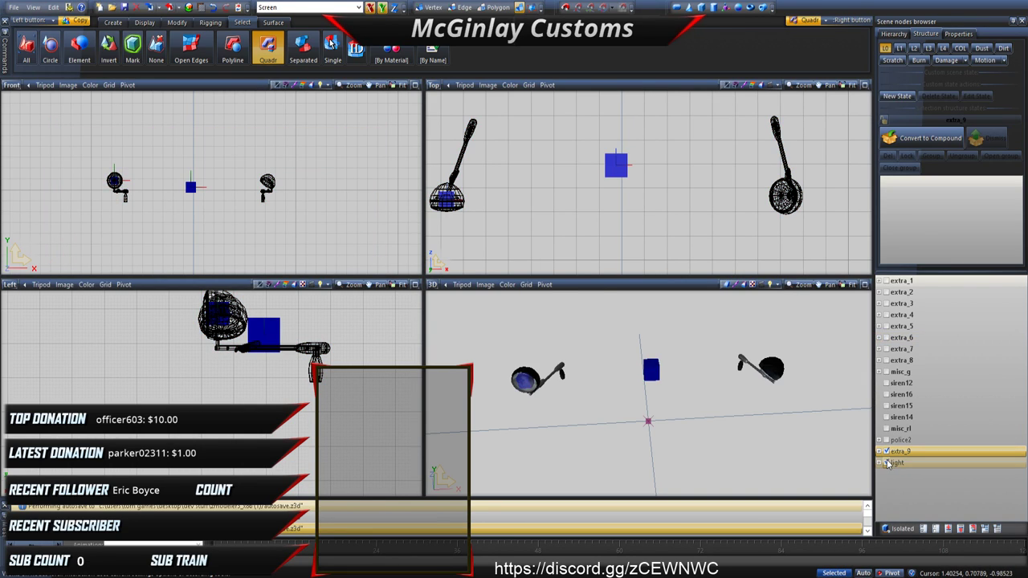
Step: Create a box in the top view whose outline surrounds the original spotlight's lamp head and arm
click(701, 8)
scroll(461, 116, down, 2)
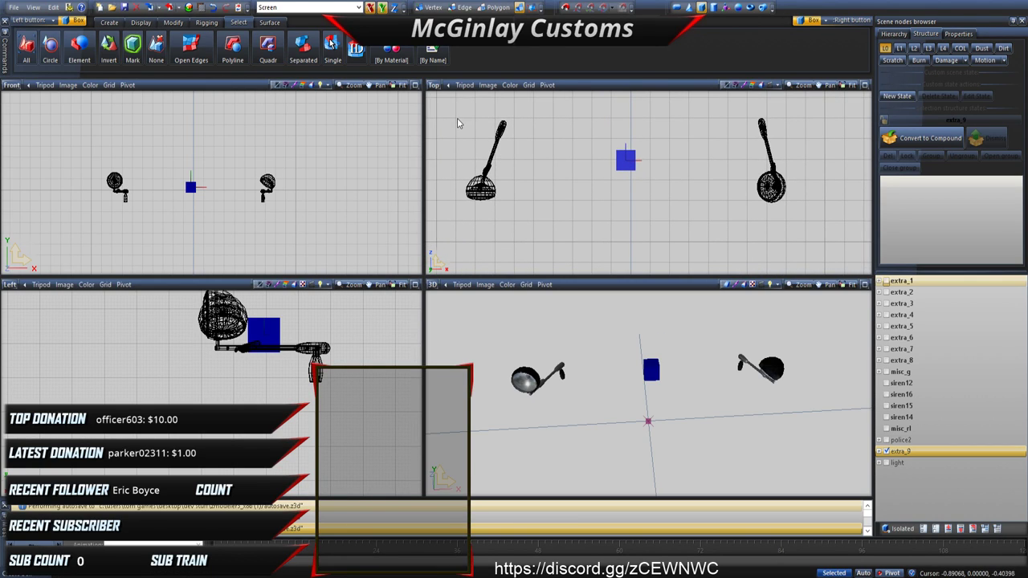
drag(457, 120, 517, 206)
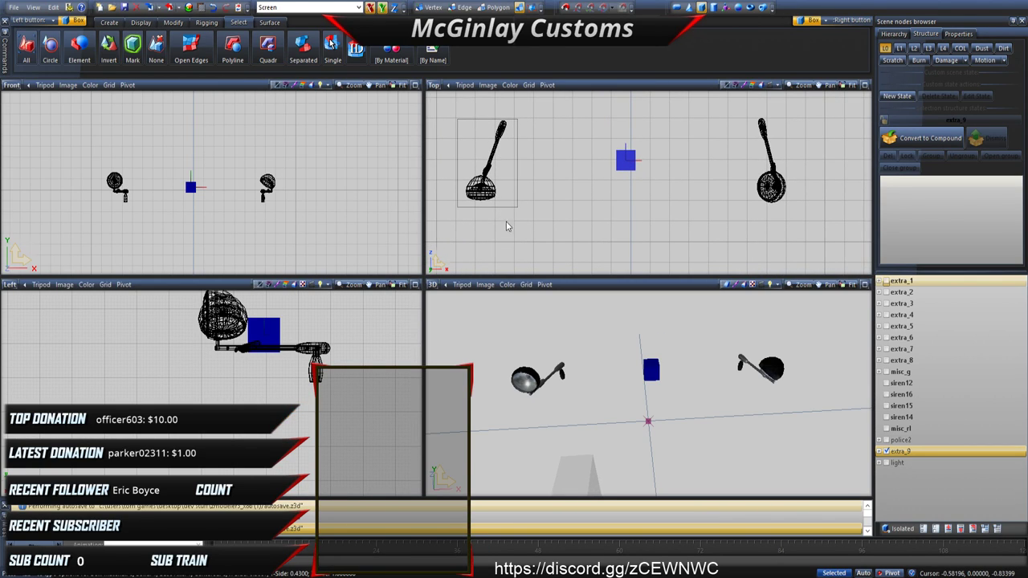
click(543, 295)
Step: Move the box straight up along the Y axis in the front view until its upper end encloses the original spotlight
scroll(346, 249, down, 2)
middle_drag(304, 246, 314, 216)
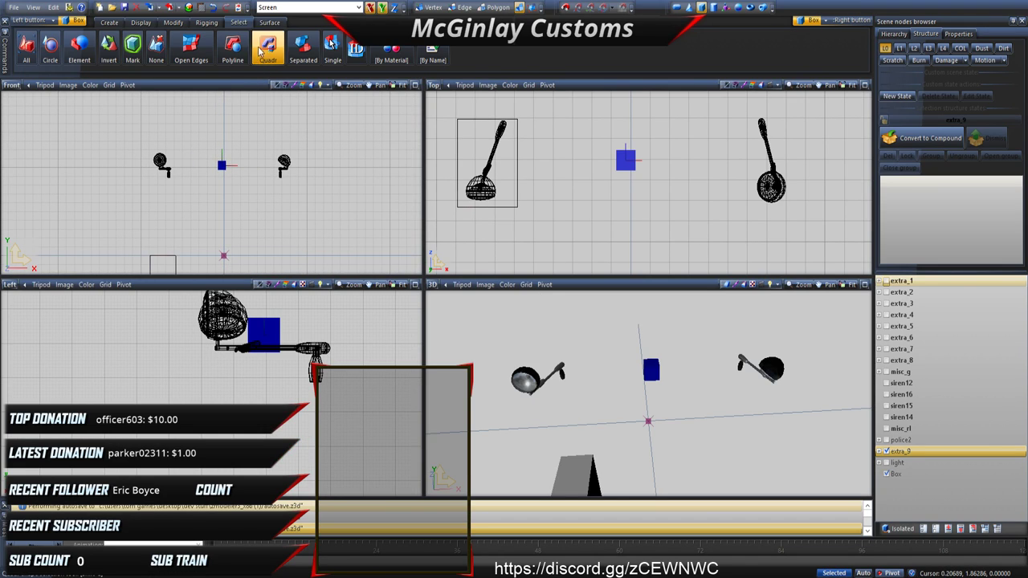
click(173, 22)
click(165, 265)
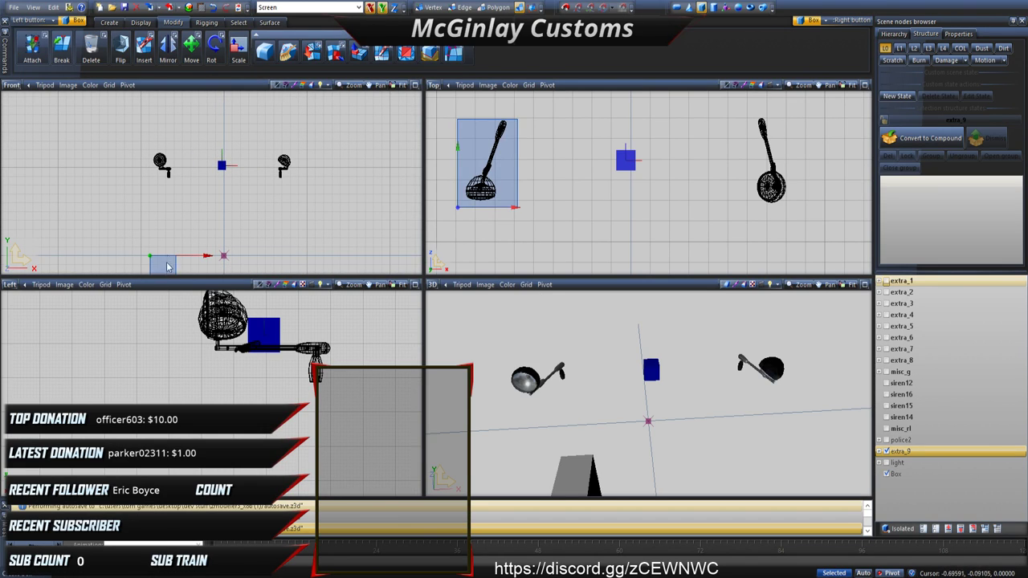
click(165, 198)
key(Escape)
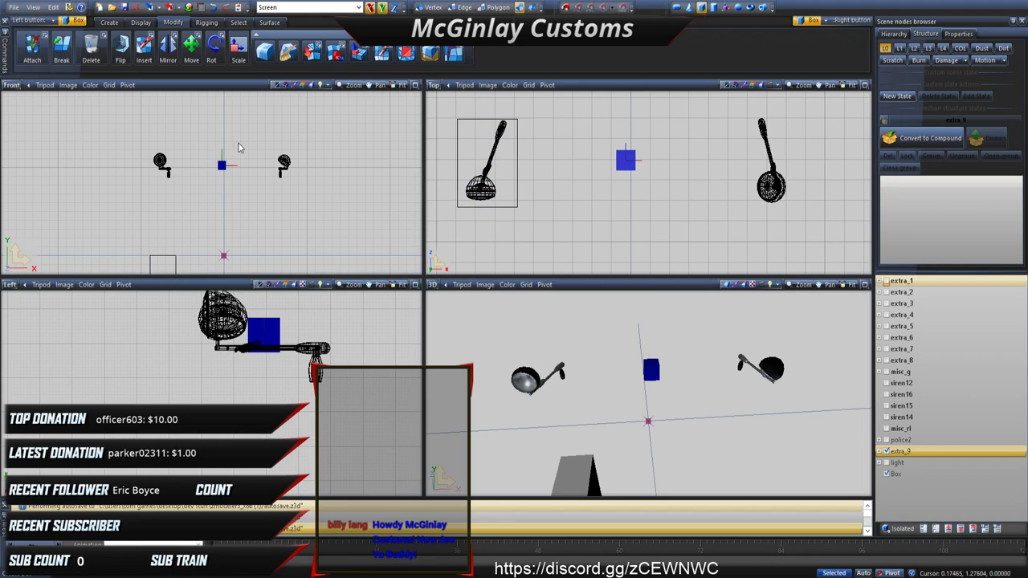
click(189, 58)
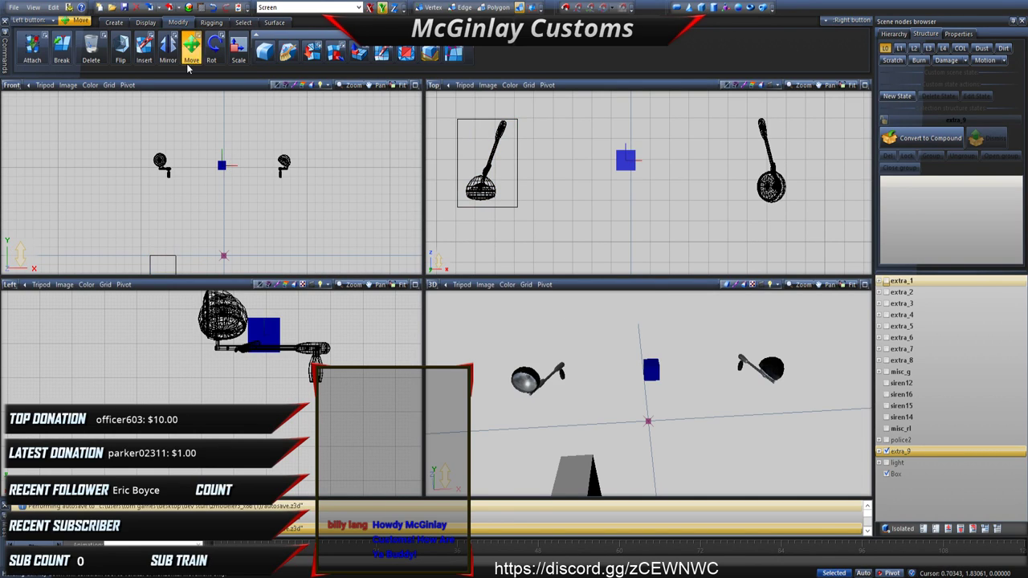
drag(170, 269, 173, 163)
Step: Raise the lower vertices of the first box in the front view so its base sits just below the original spotlight
key(1)
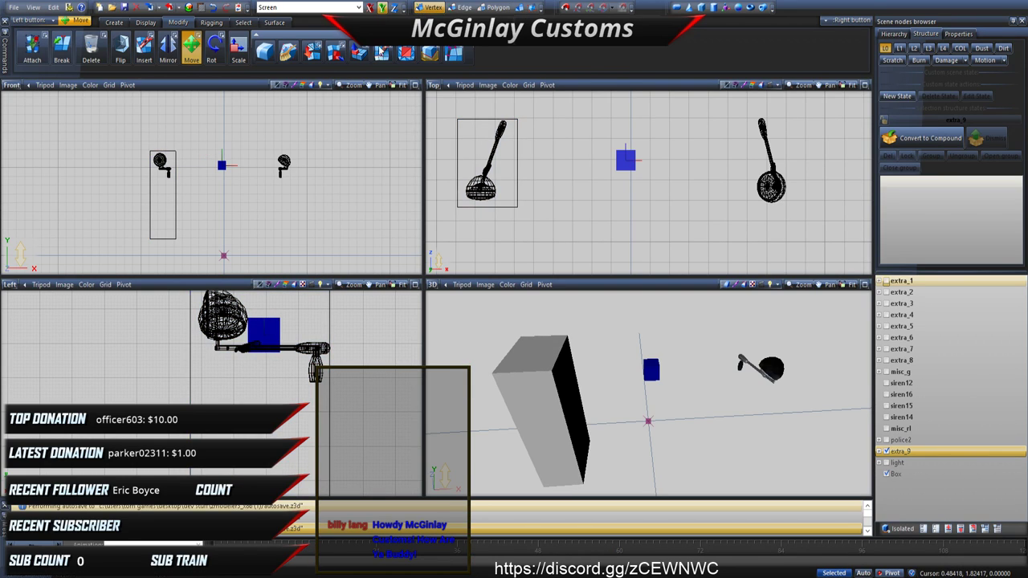
click(243, 22)
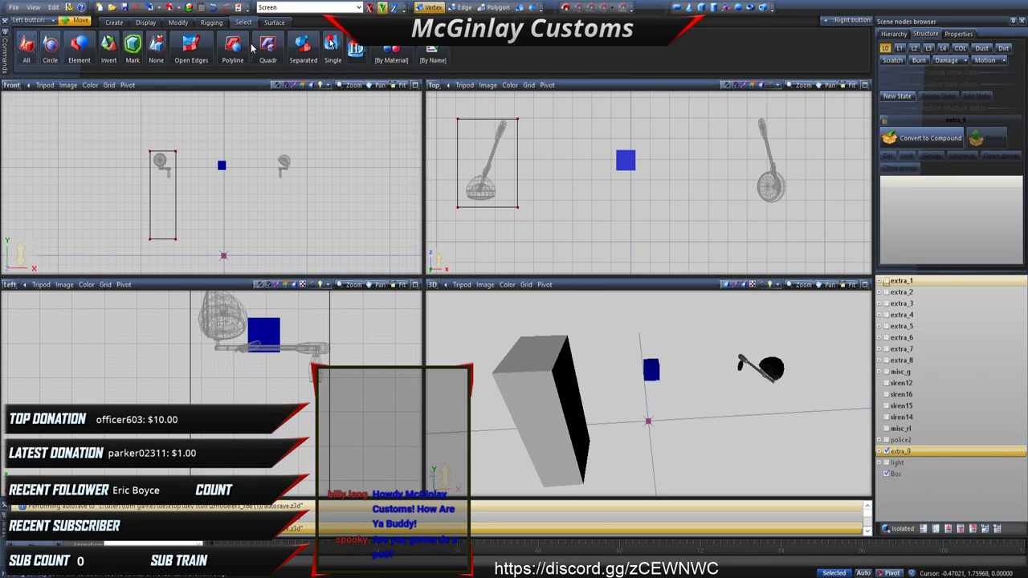
click(265, 48)
drag(134, 223, 201, 253)
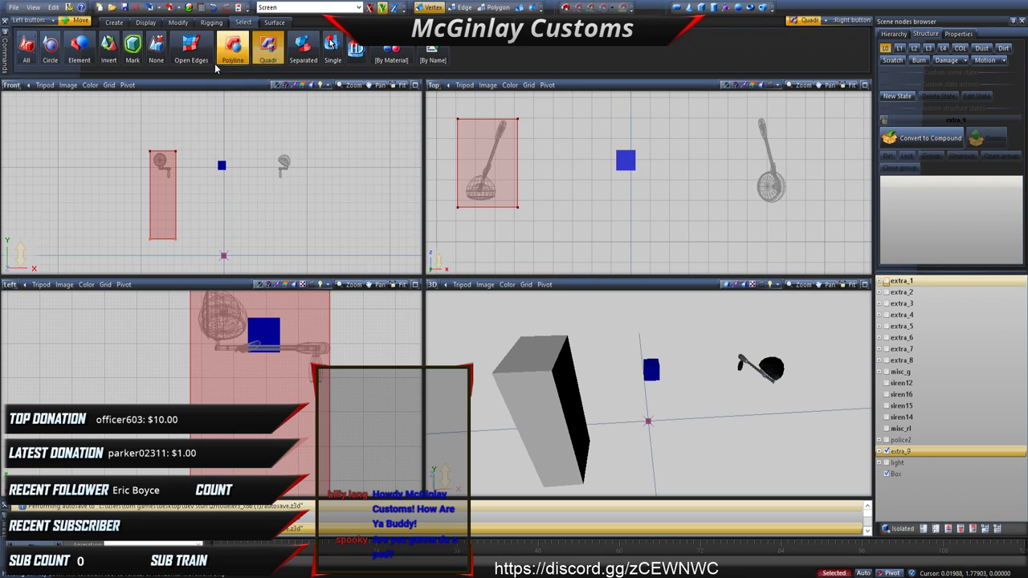
click(178, 21)
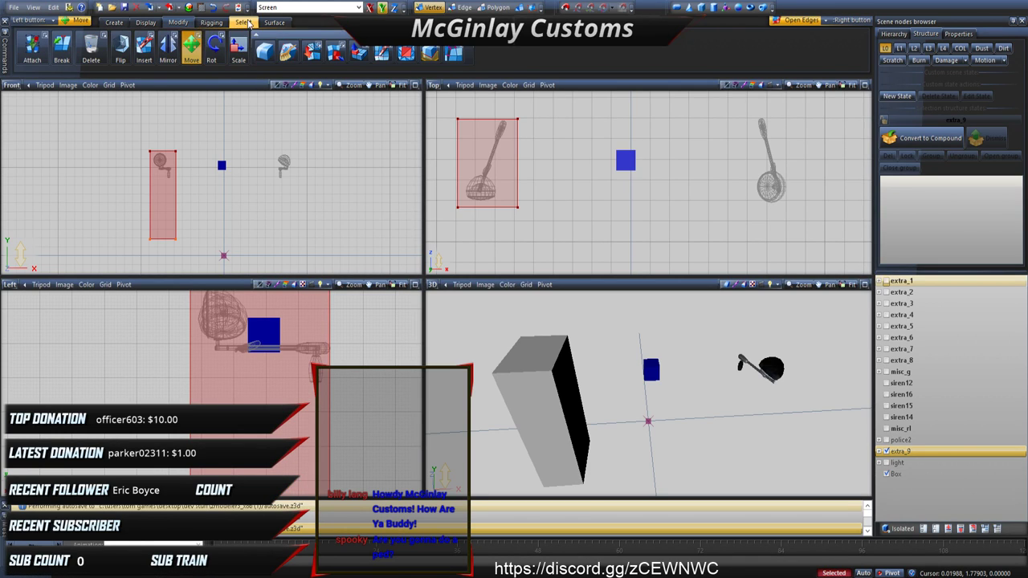
click(245, 22)
right_click(265, 50)
click(179, 22)
click(192, 48)
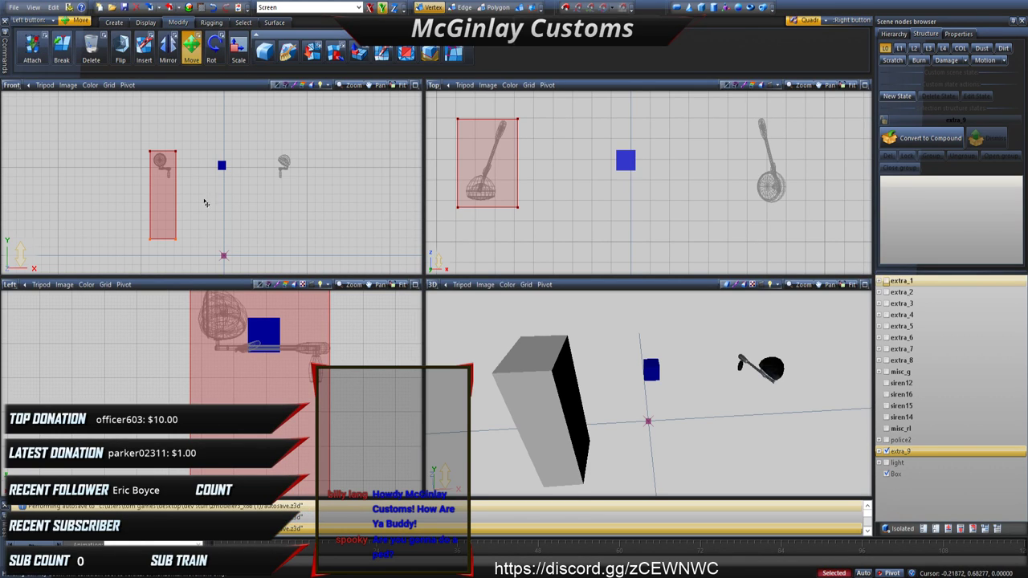
drag(206, 203, 200, 150)
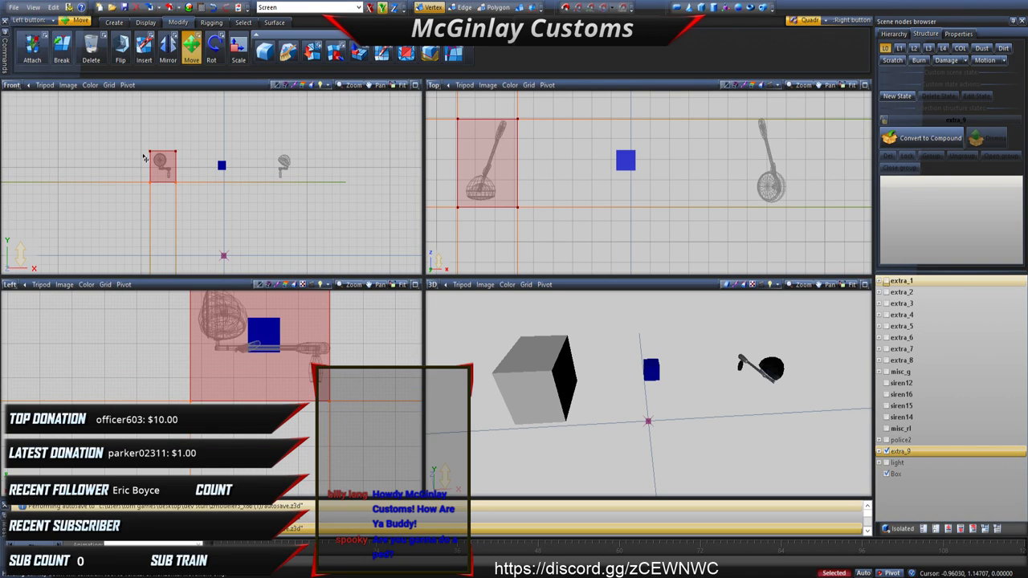
right_drag(131, 138, 207, 241)
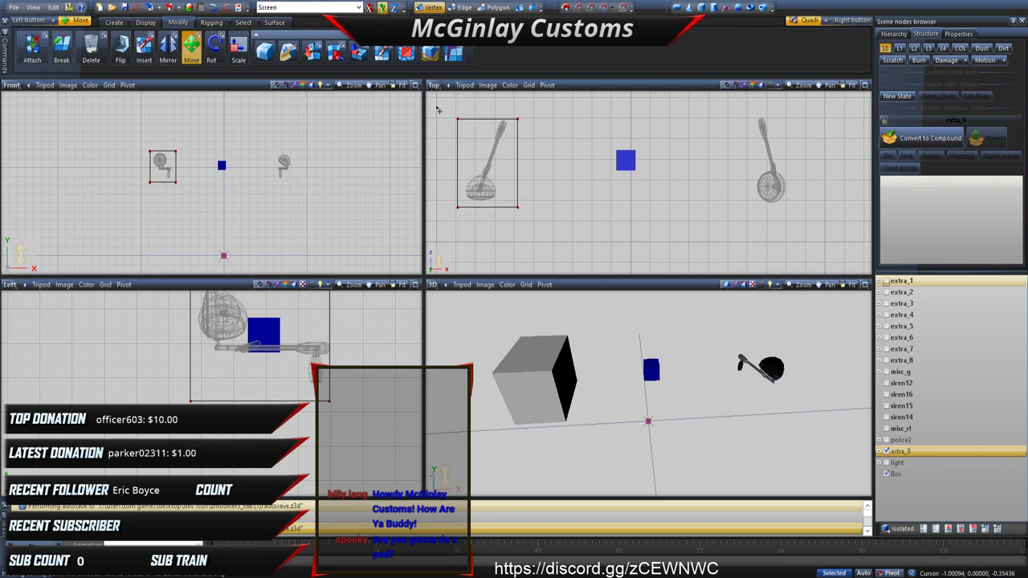
Step: Create a box around the second spotlight in the top view and move it up in the front view until its upper end encloses the lamp
click(702, 7)
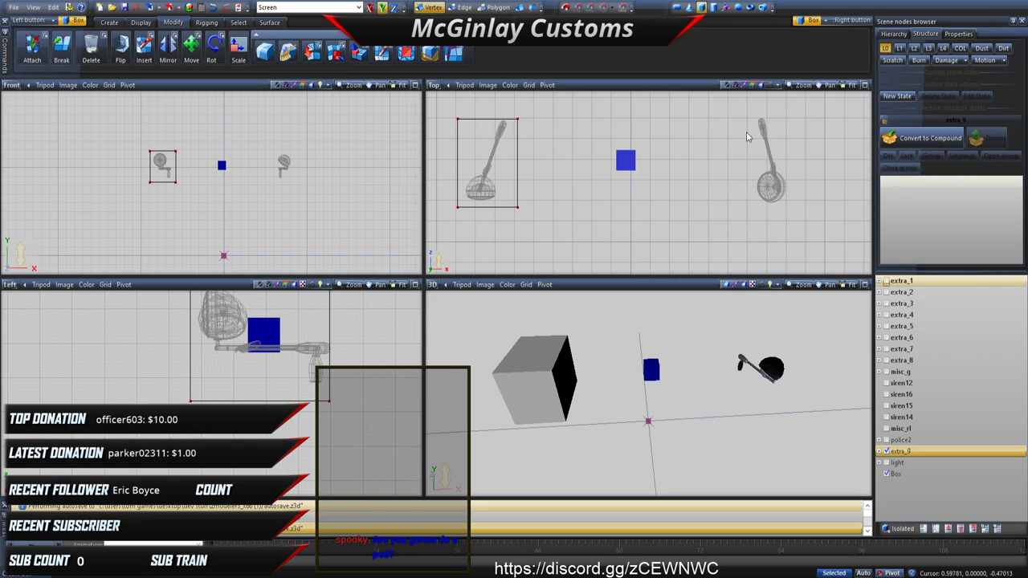
click(530, 9)
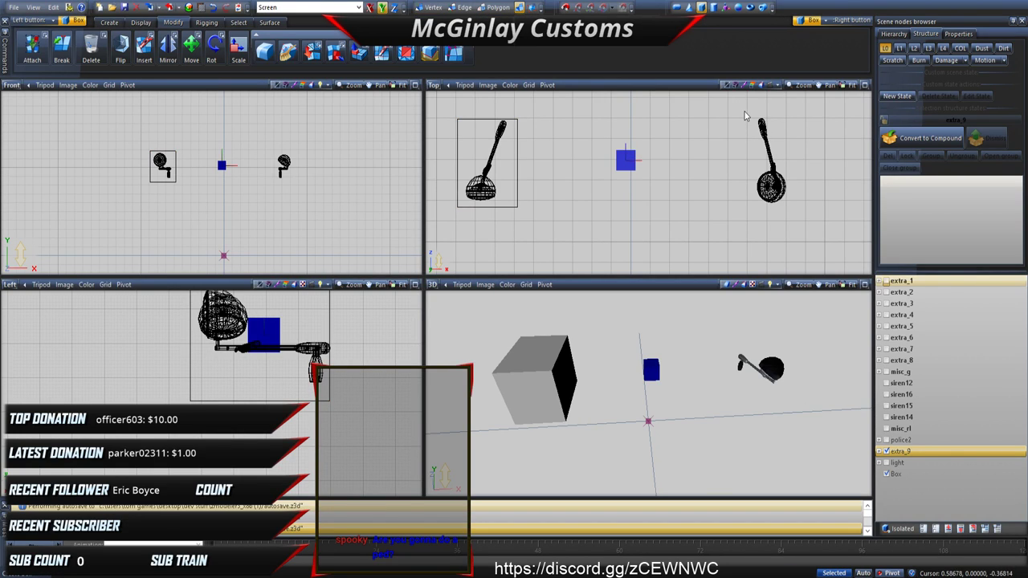
drag(744, 113, 795, 212)
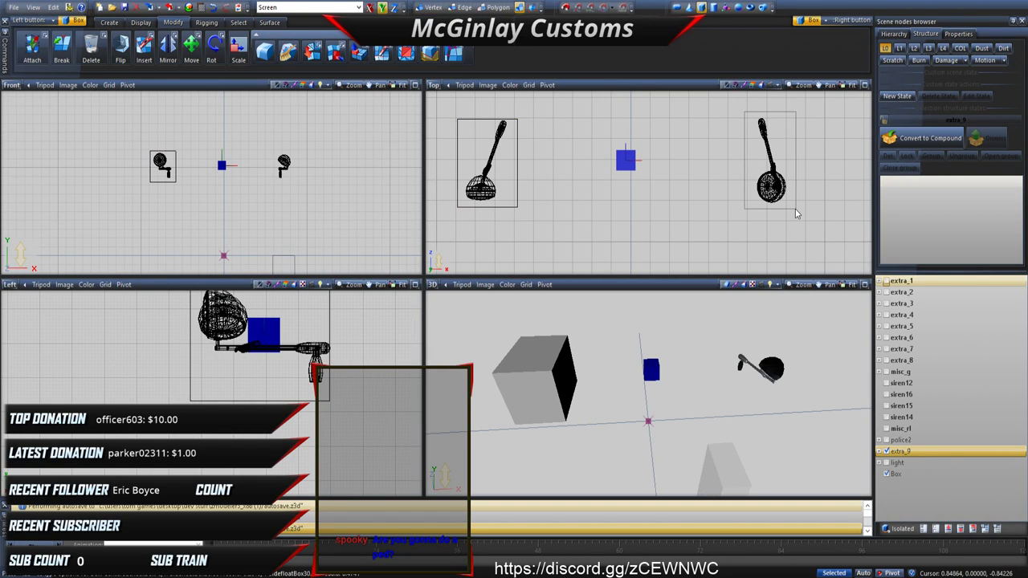
click(826, 307)
scroll(254, 193, down, 2)
key(m)
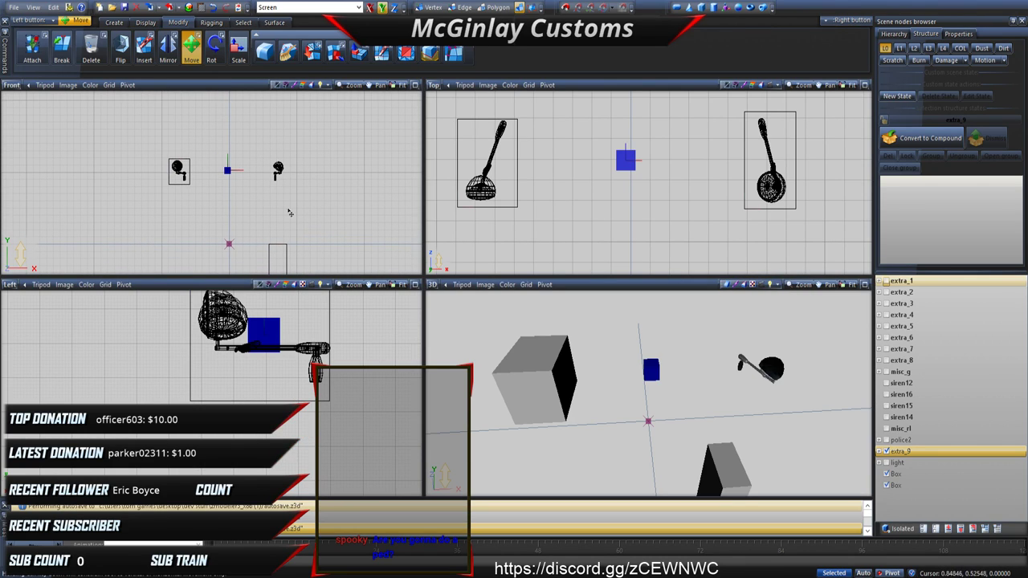
drag(282, 258, 287, 173)
Step: Raise the lower vertices of the second box in the front view so its base sits just below the second spotlight
click(431, 7)
click(243, 23)
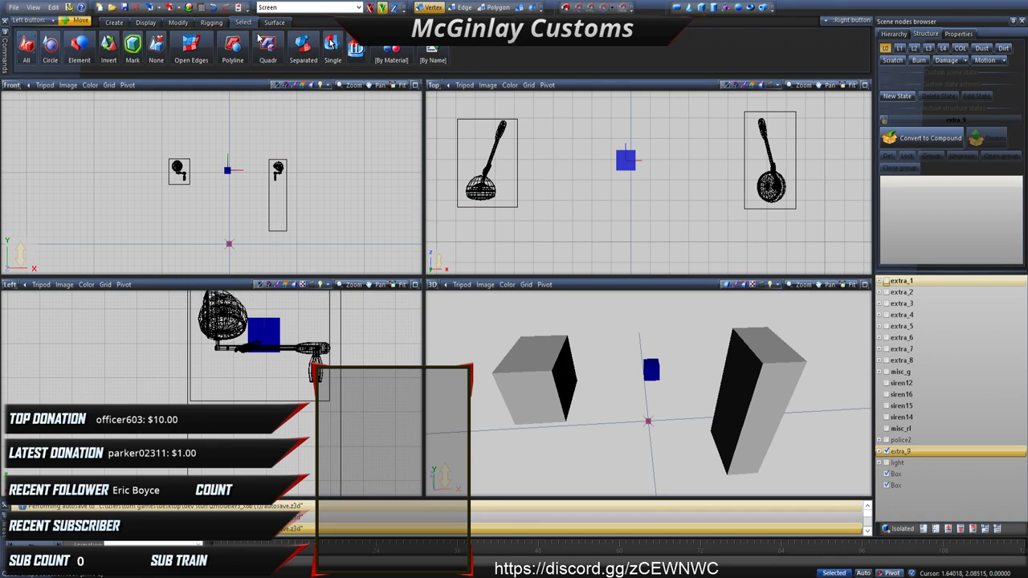
click(284, 204)
click(280, 208)
right_drag(263, 217, 305, 243)
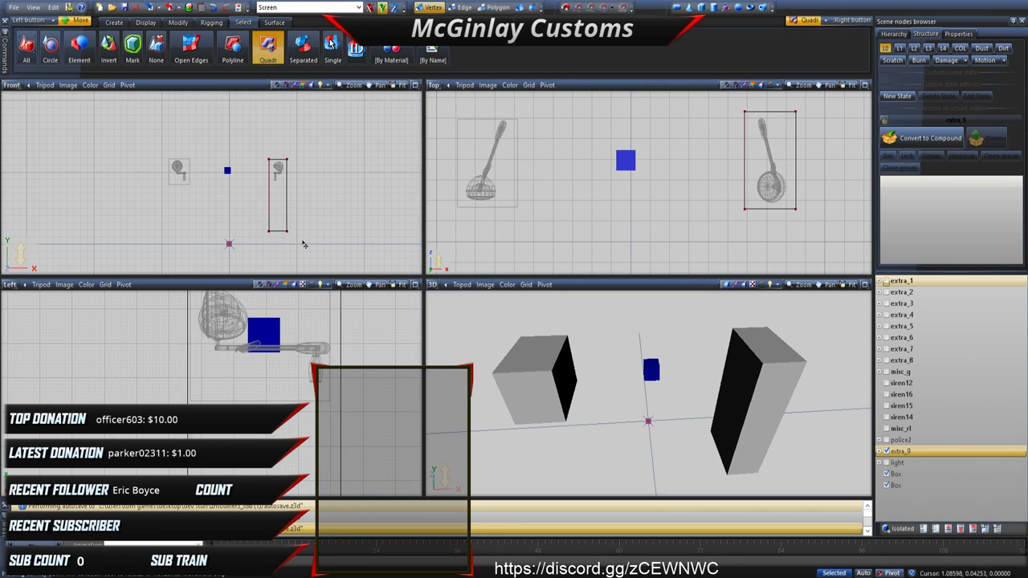
drag(306, 244, 306, 195)
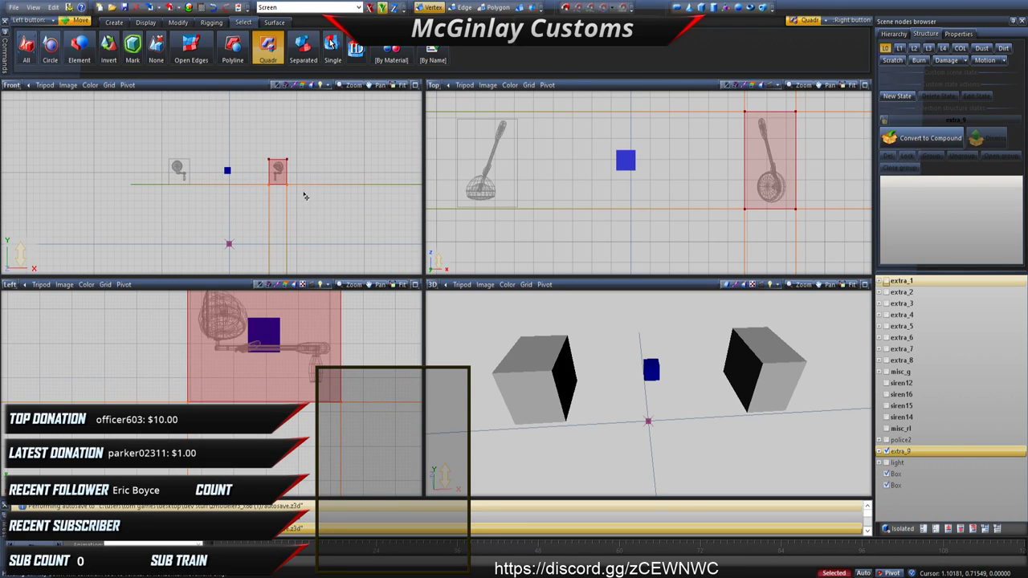
click(250, 164)
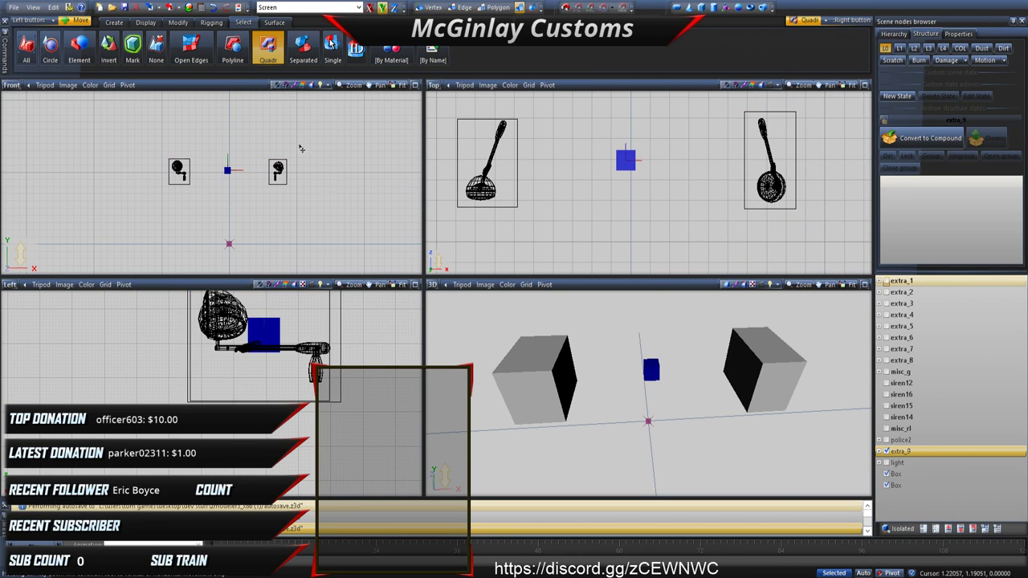
Step: Attach the two boxes into one mesh and rename it "extra_9 [COL]"
click(180, 22)
click(32, 46)
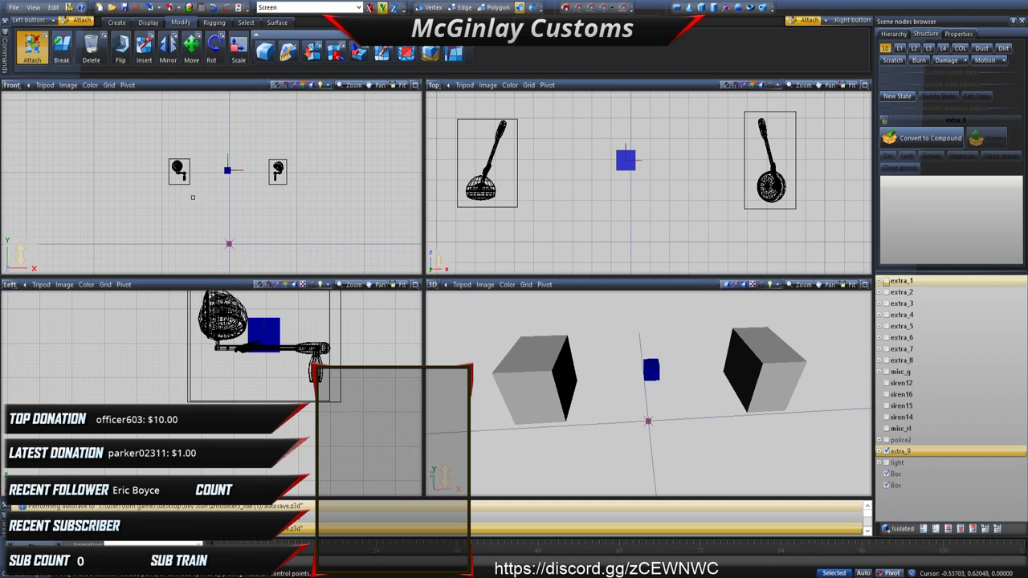
click(274, 179)
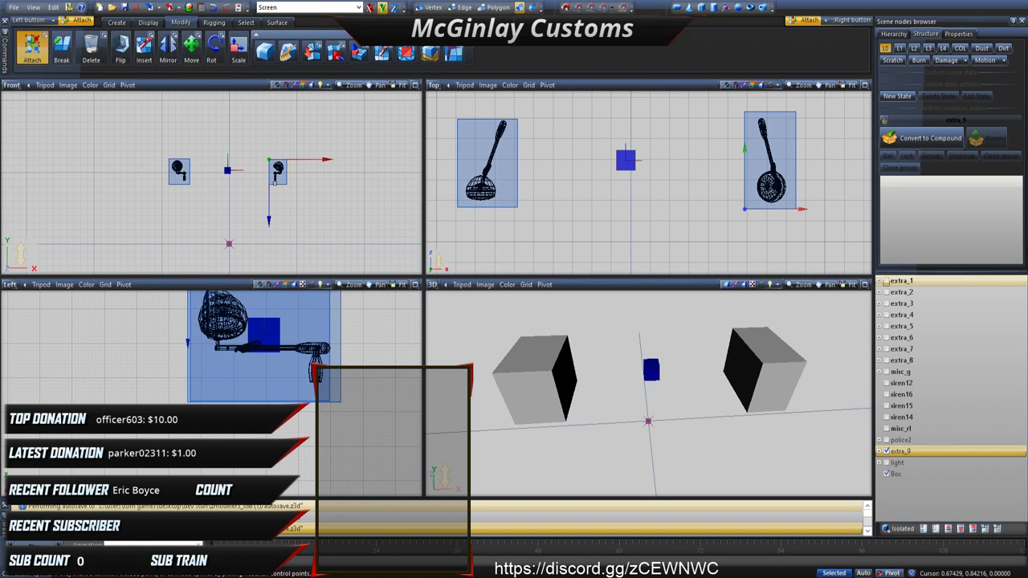
double_click(967, 476)
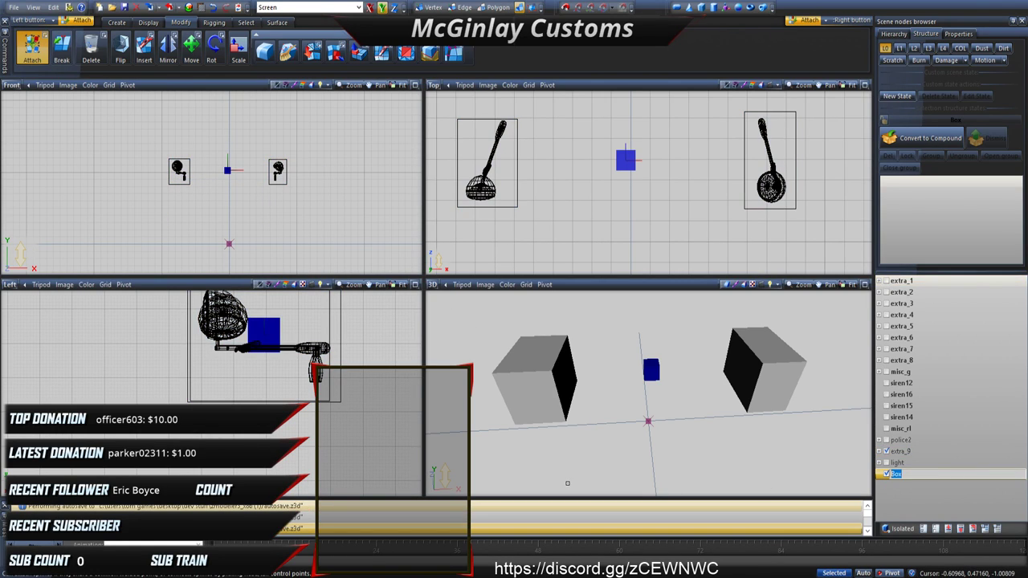
text(extra_9)
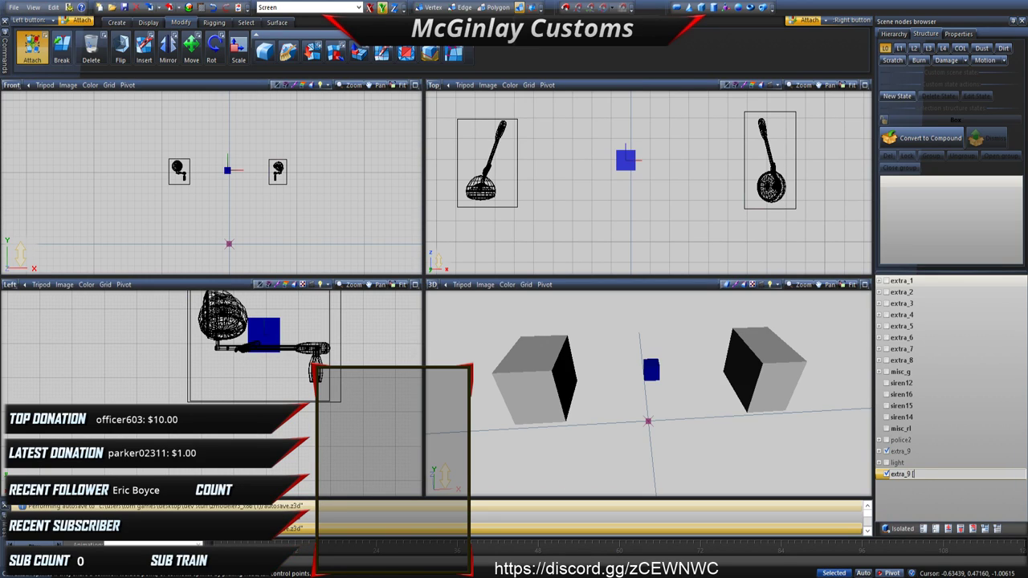
text( [COL])
key(Return)
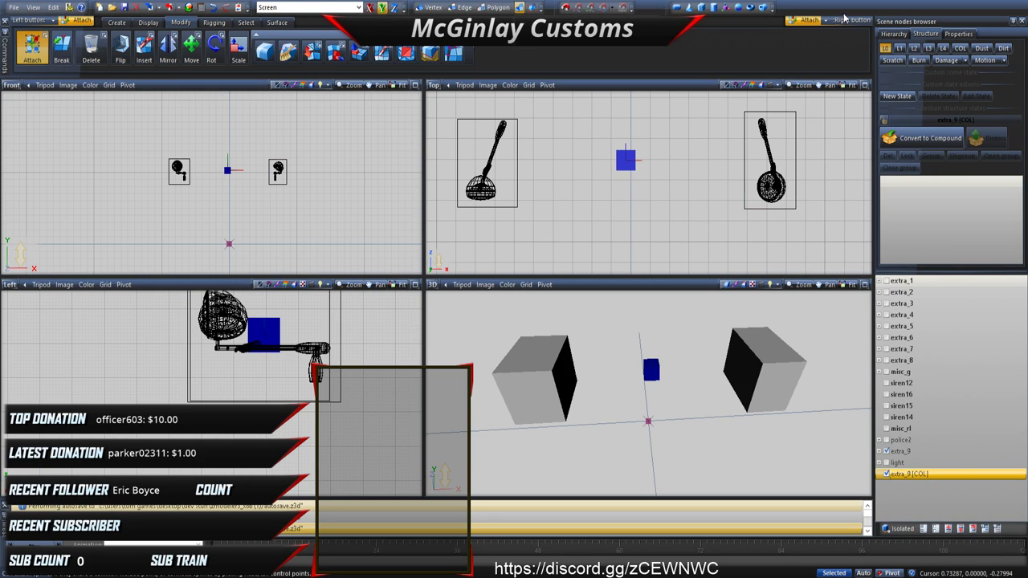
Step: Assign the COL level to extra_9 [COL] and nest it under extra_9
click(961, 48)
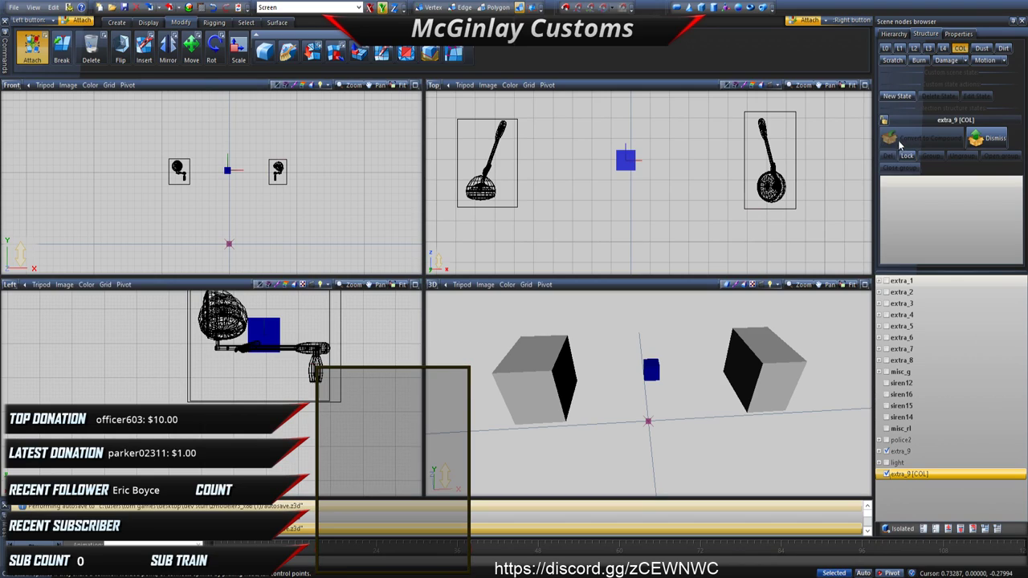
click(903, 452)
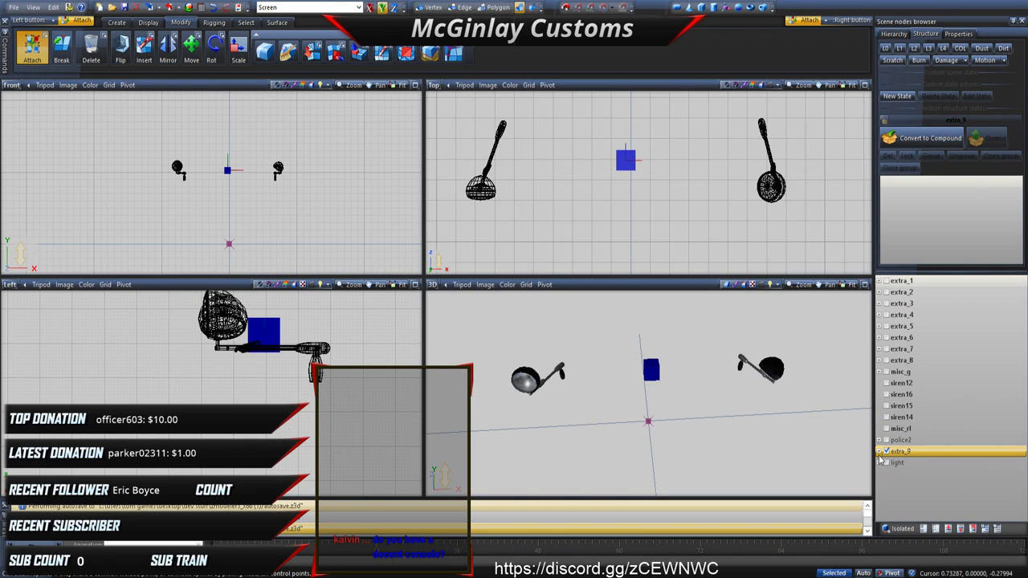
Step: Expand the light node, hide extra_9, and show only the light_L0 mesh
click(885, 463)
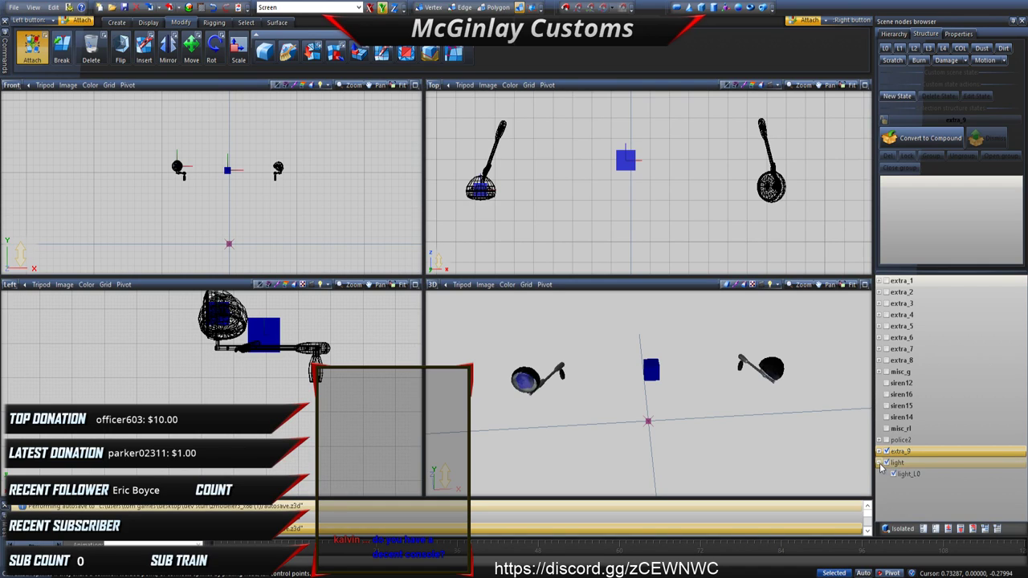
click(886, 464)
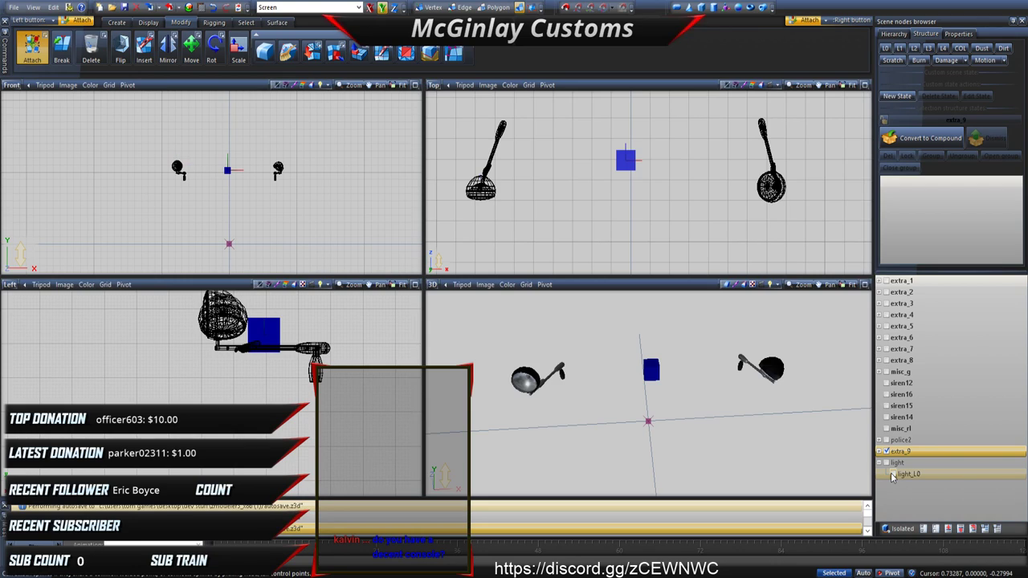
click(887, 451)
click(894, 474)
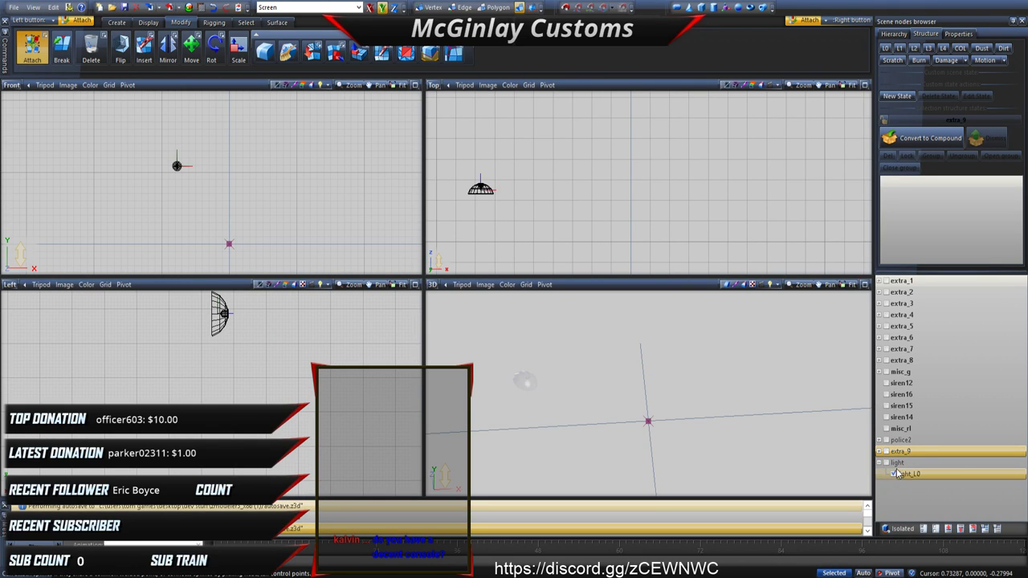
middle_drag(602, 427, 563, 395)
Step: Take light_L0 out of the light node and delete the emptied light node
click(900, 430)
click(887, 464)
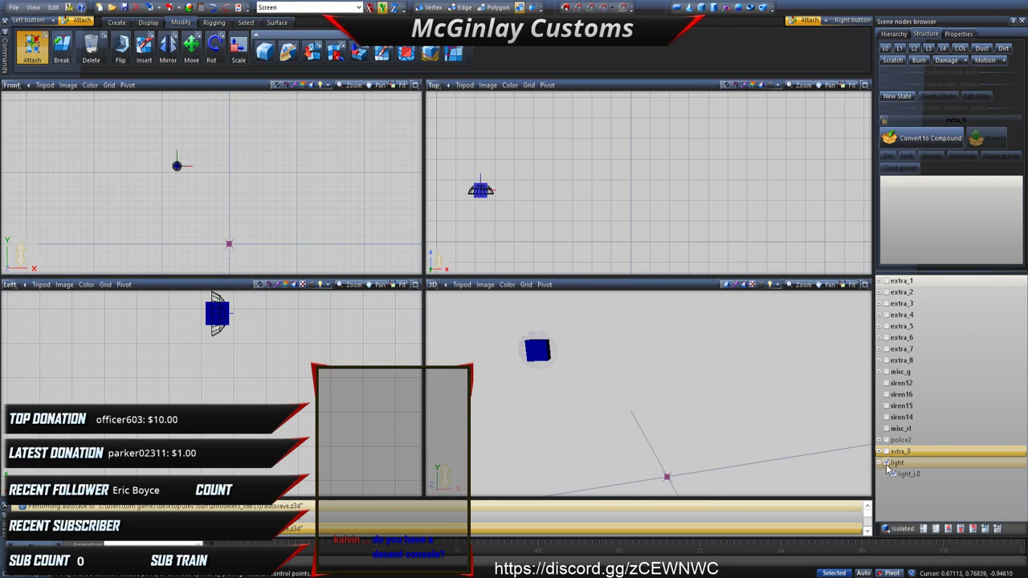
click(893, 474)
click(893, 474)
click(893, 473)
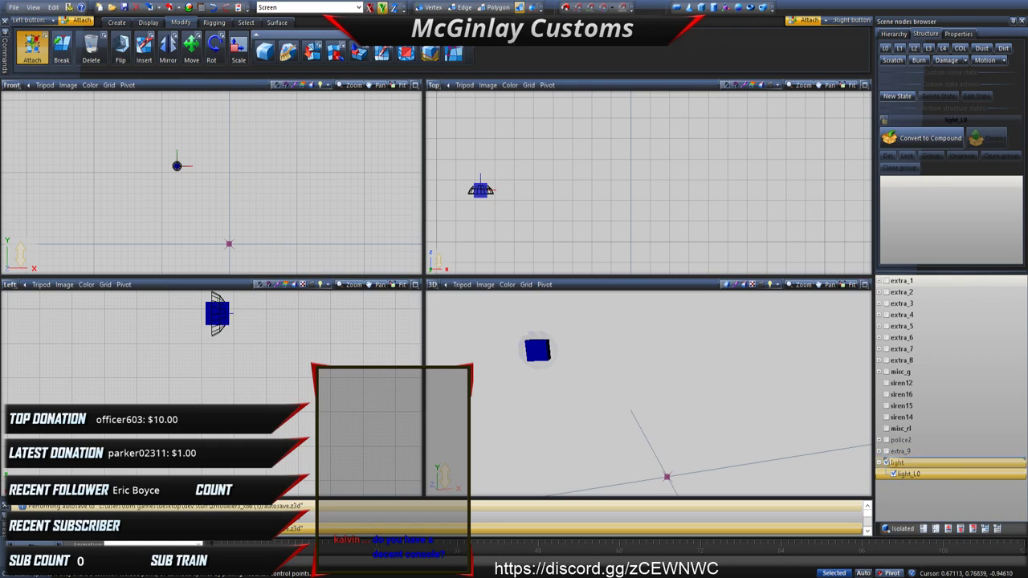
drag(897, 456, 899, 459)
click(903, 474)
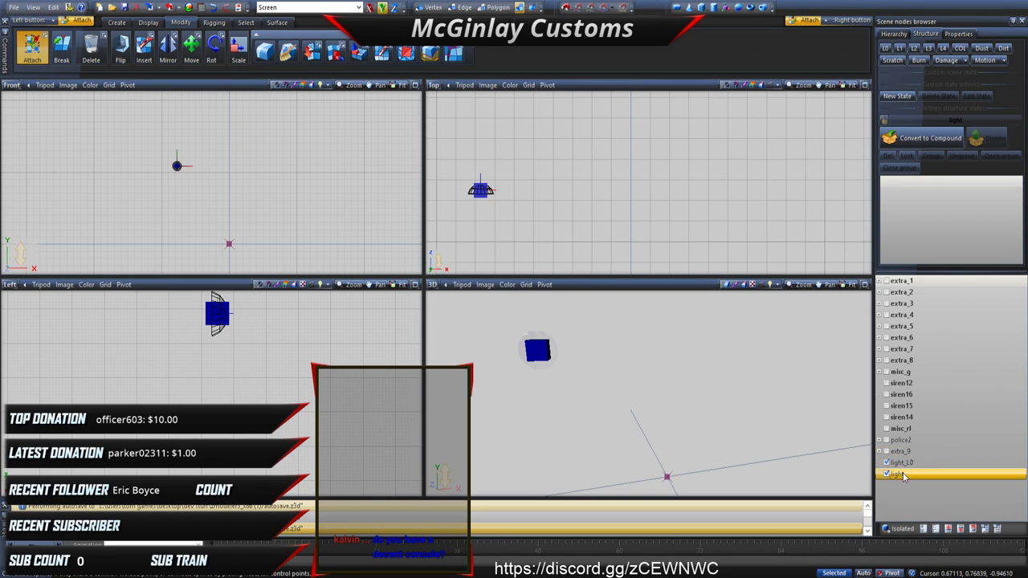
key(Delete)
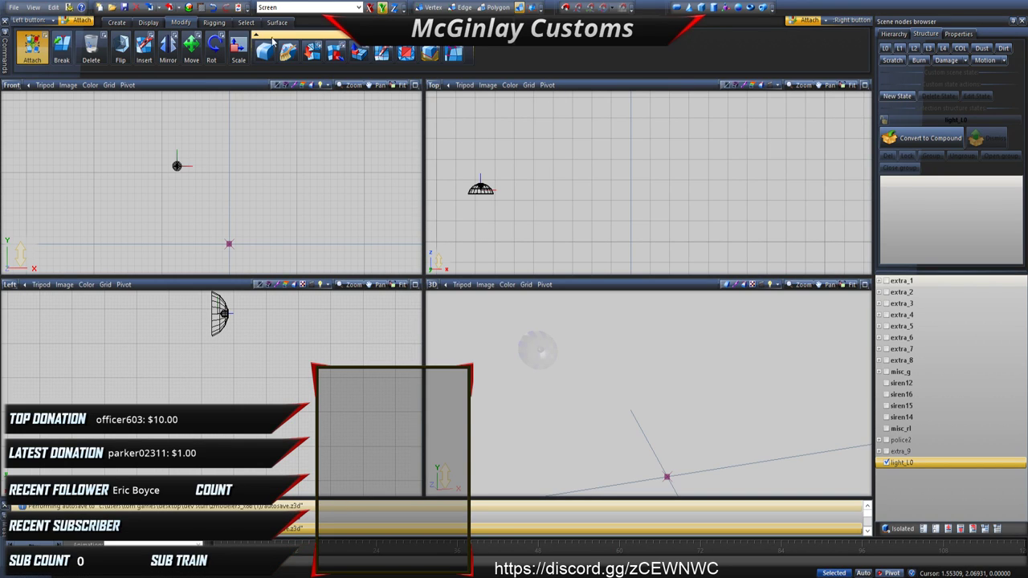
Step: Select the light_L0 mesh in the front view and change its material to All lights
click(246, 22)
drag(160, 140, 248, 195)
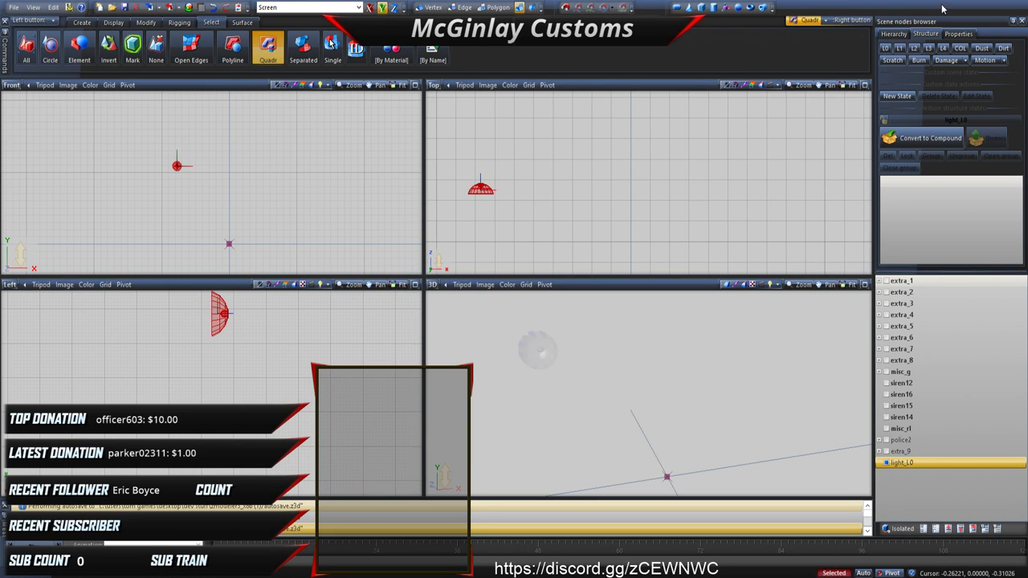
click(958, 34)
click(890, 241)
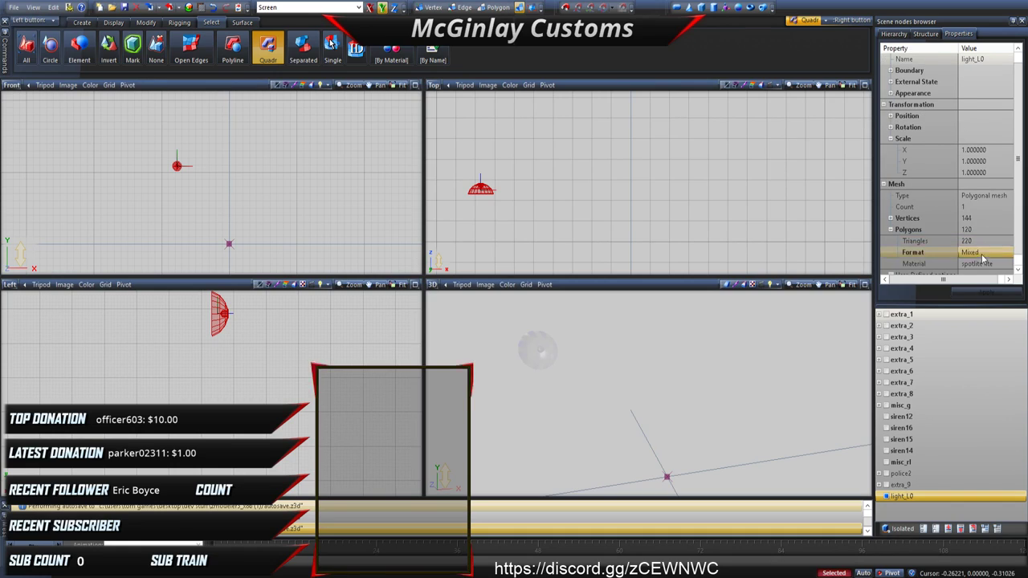
click(984, 271)
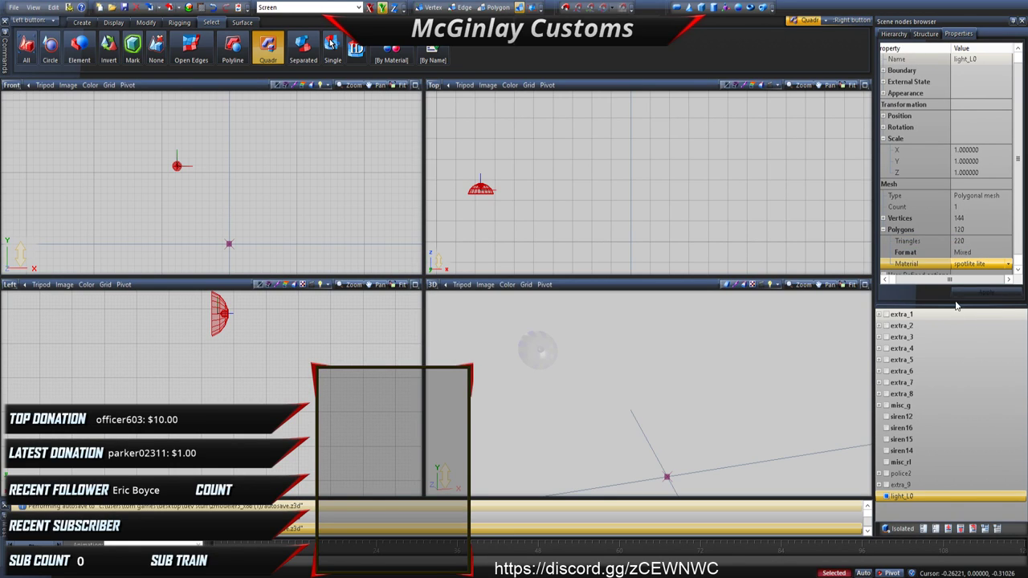
click(986, 292)
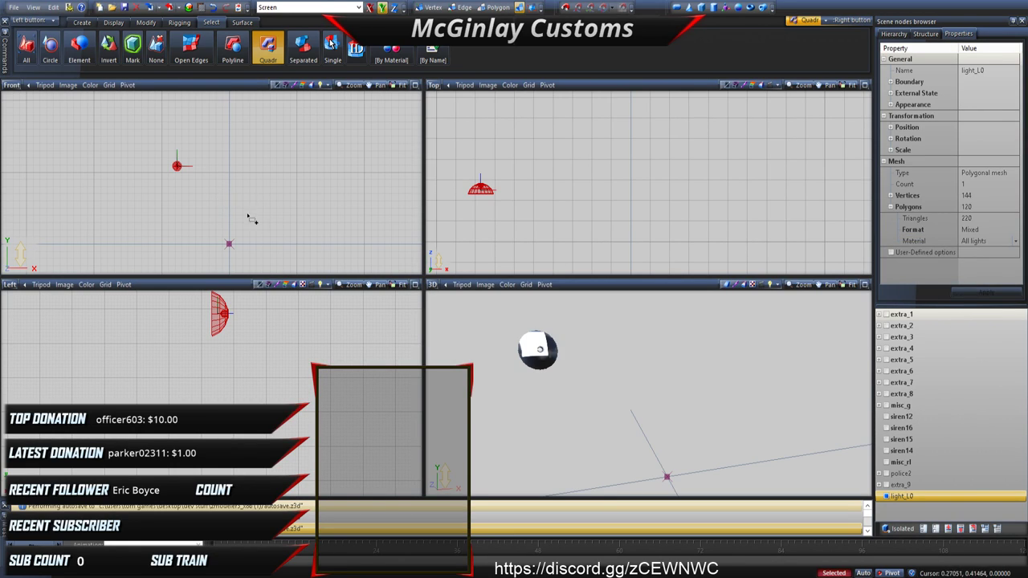
click(925, 34)
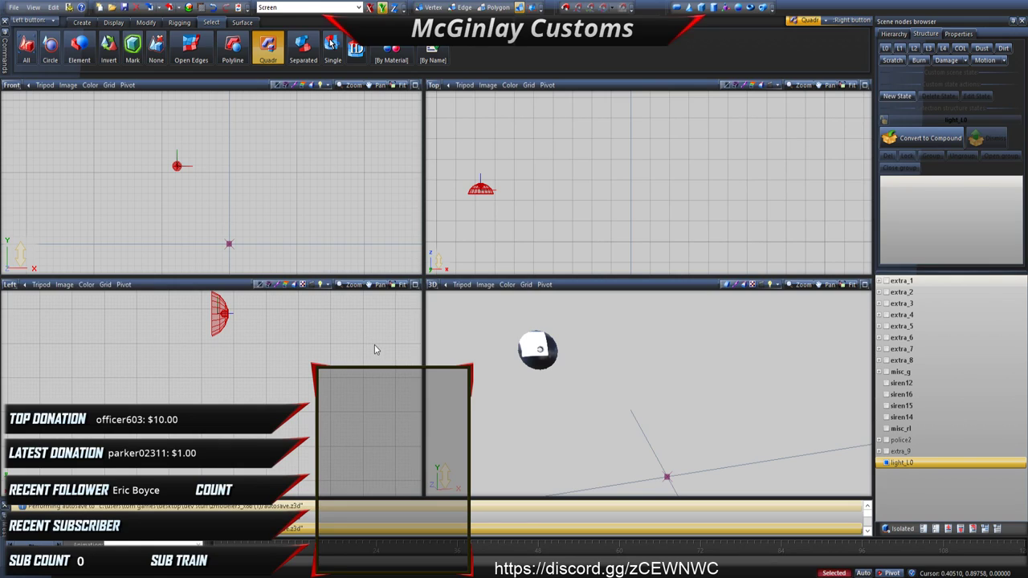
key(ctrl+z)
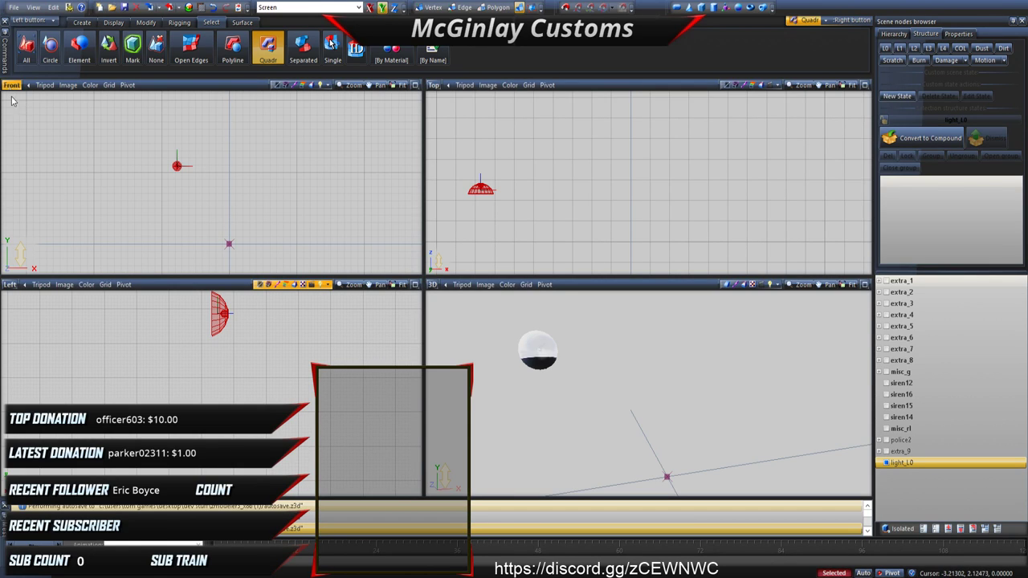
Step: Open light_L0 in the UV mapper and scale its UVs down to a small circle
key(u)
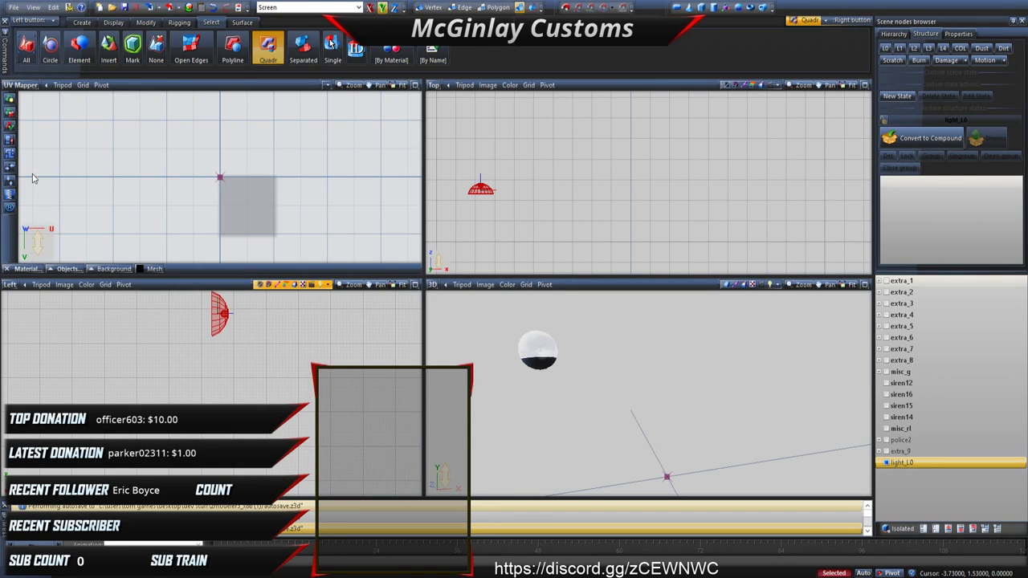
click(179, 21)
click(147, 22)
click(238, 48)
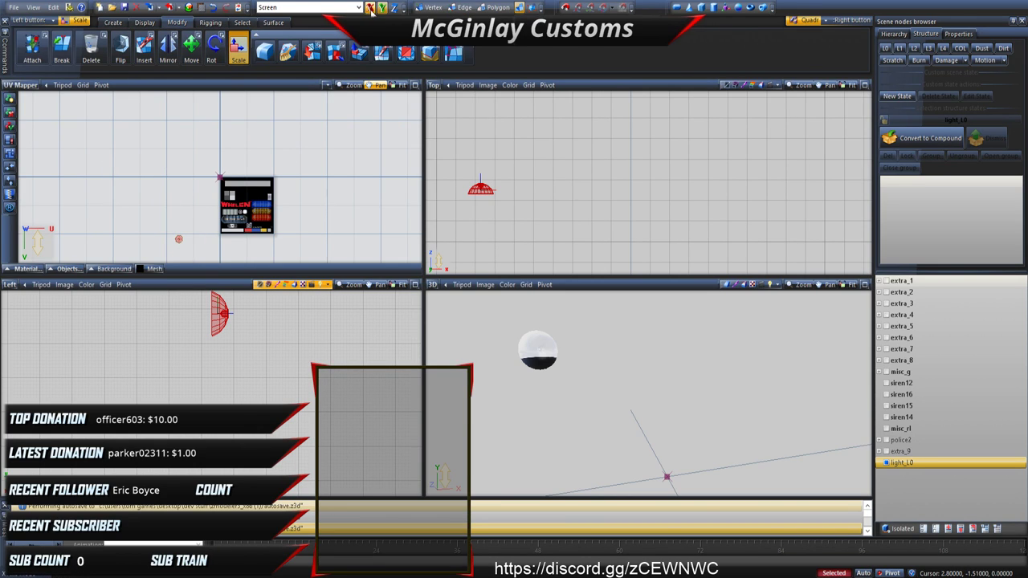
Step: Move the light_L0 UVs onto a white area of the lights texture, and restore the front view
key(m)
scroll(190, 208, up, 4)
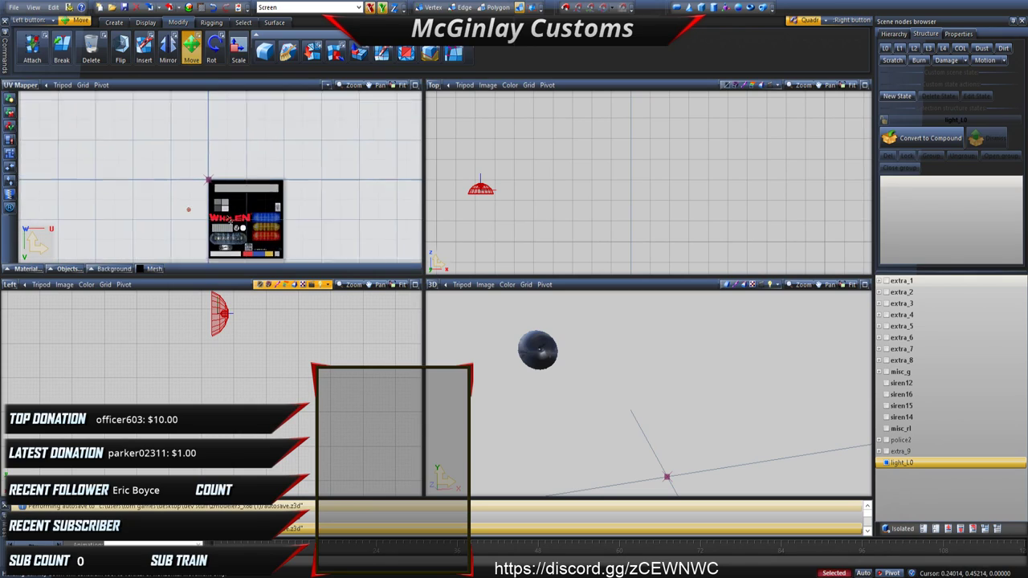
drag(181, 182, 267, 212)
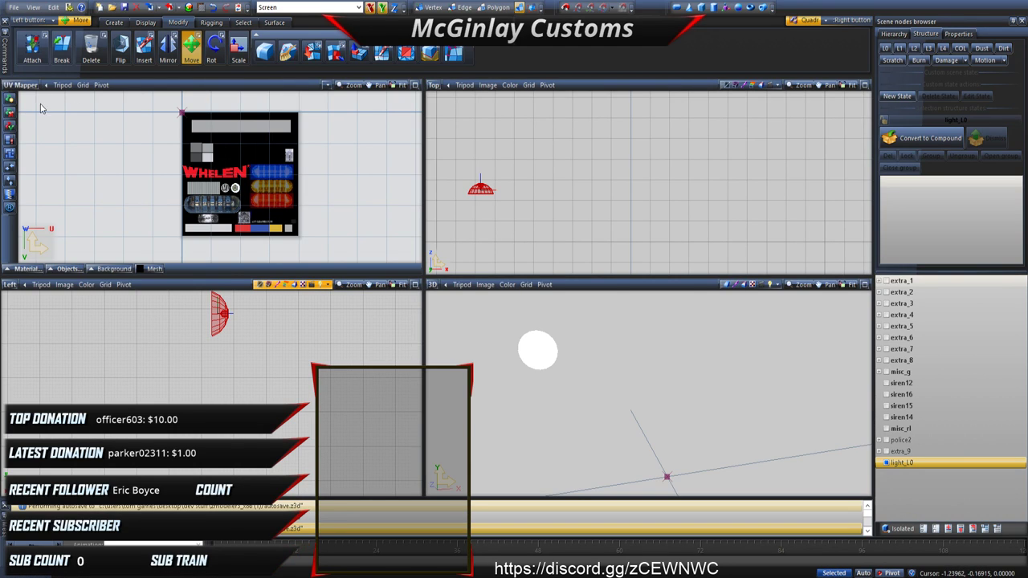
key(f)
right_drag(120, 102, 269, 154)
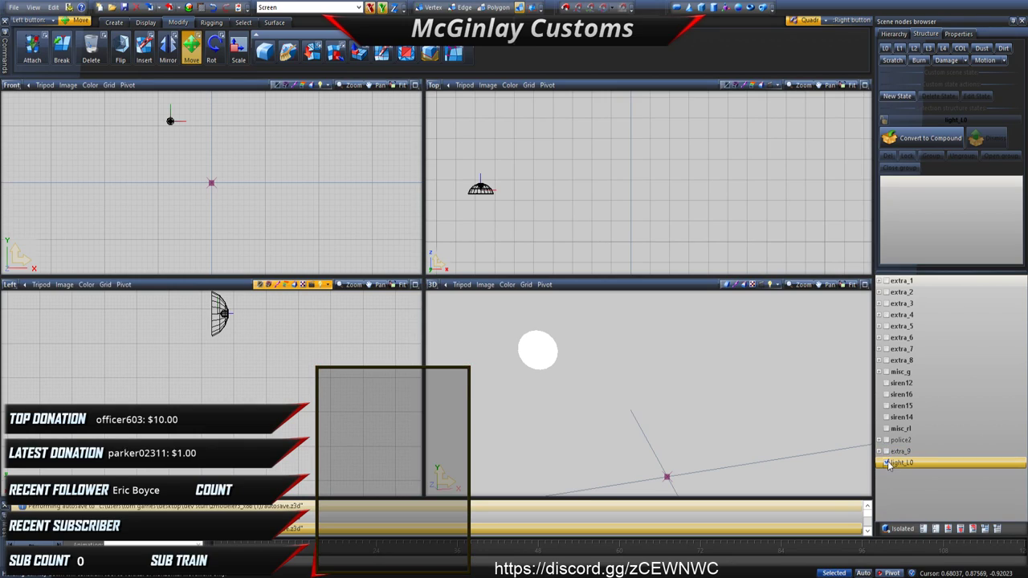
Step: Show extra_9, nest light_L0 under it, and expand extra_9
click(888, 463)
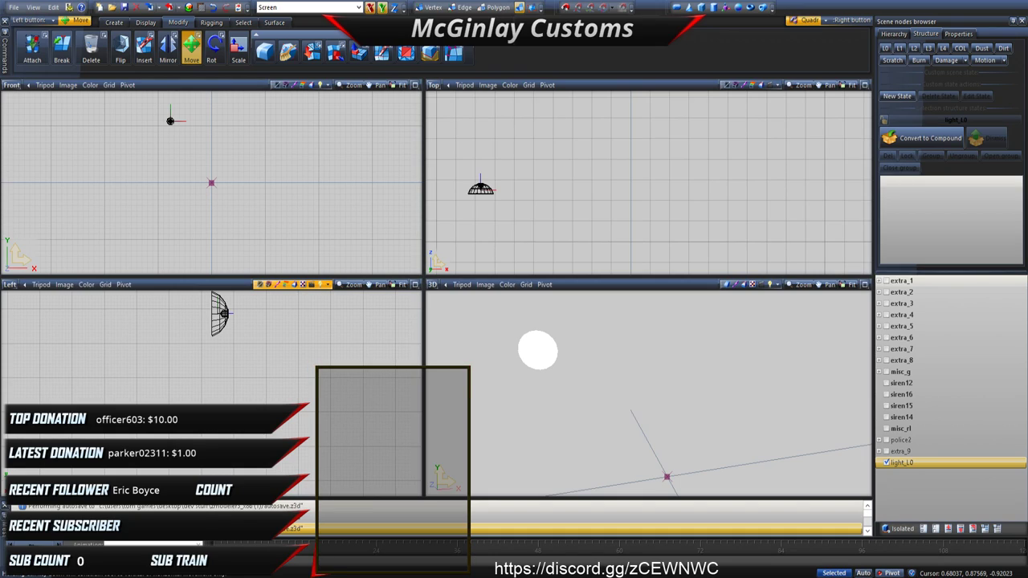
click(886, 452)
drag(889, 465, 901, 451)
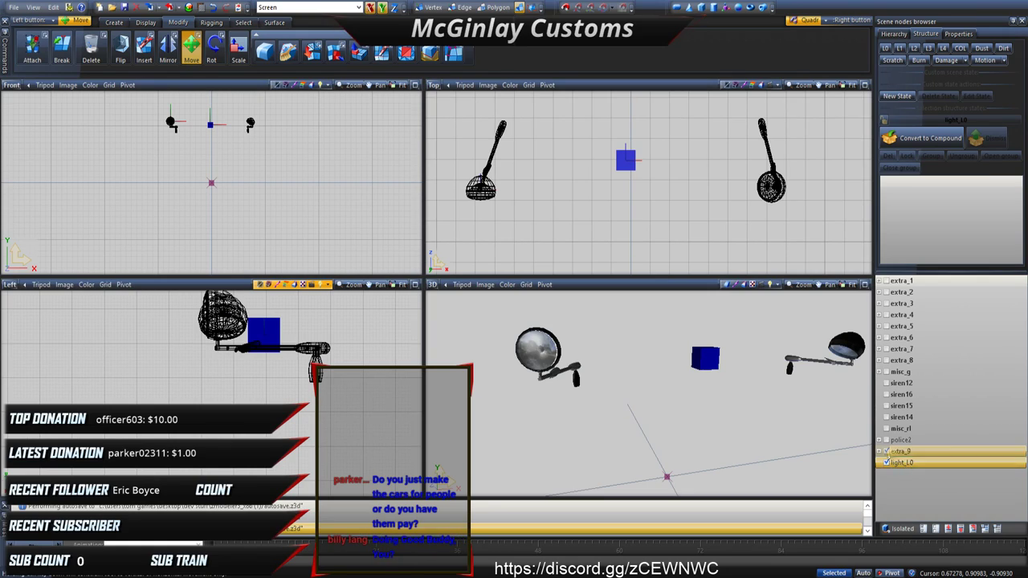
click(881, 451)
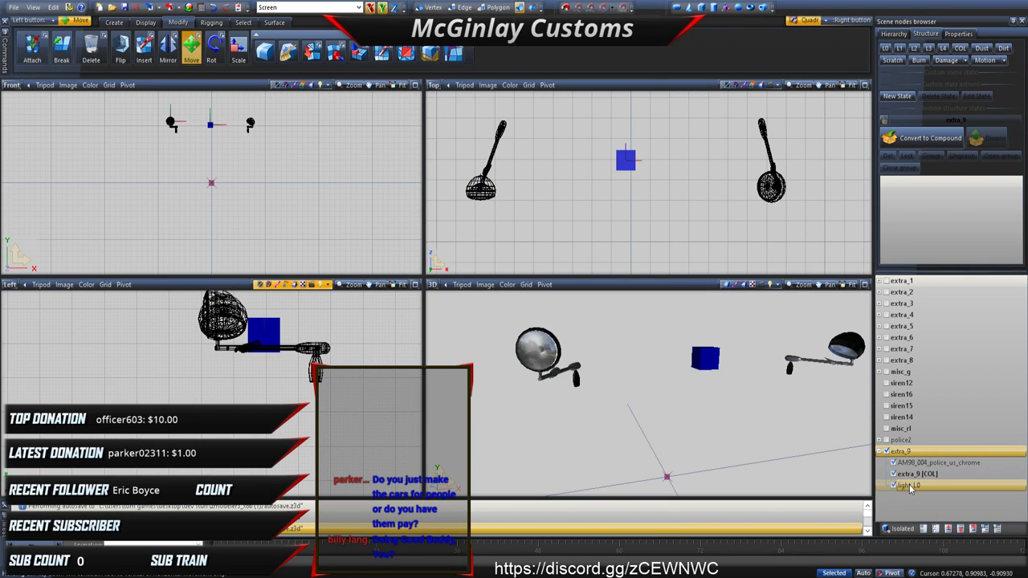
Step: Take light_L0 back out of extra_9 to the top level and collapse extra_9
drag(896, 452, 905, 450)
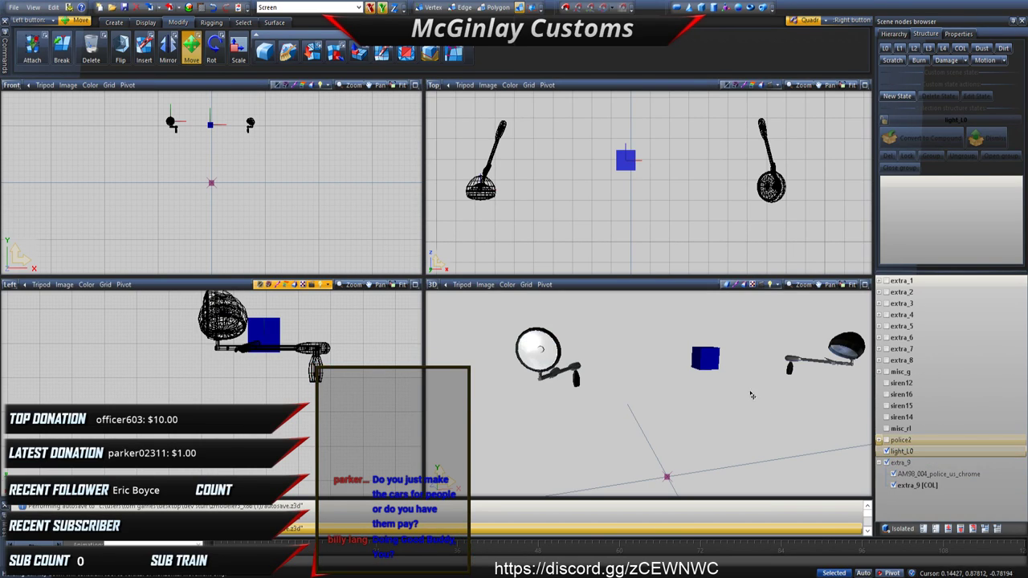
scroll(626, 395, down, 1)
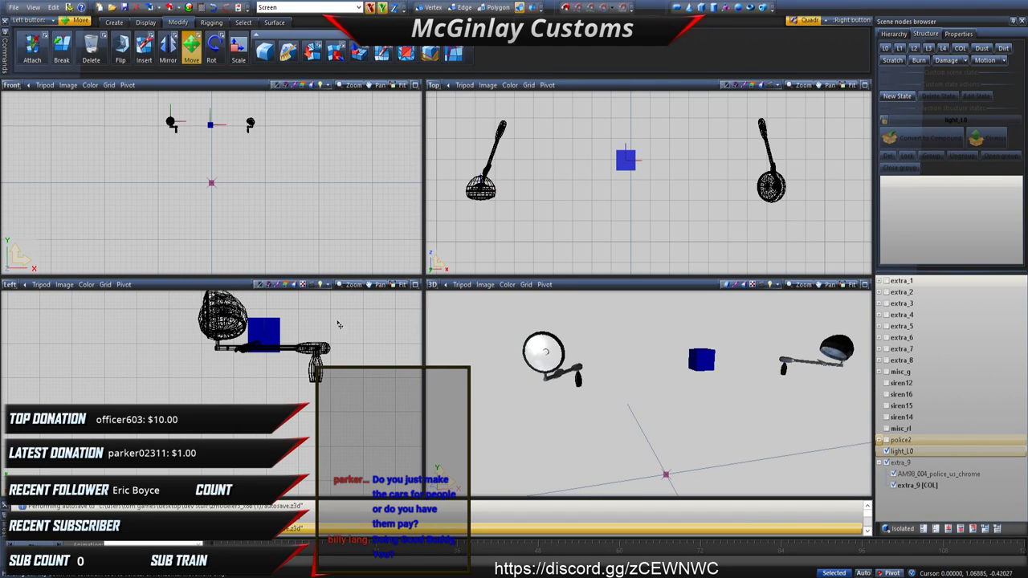
click(881, 464)
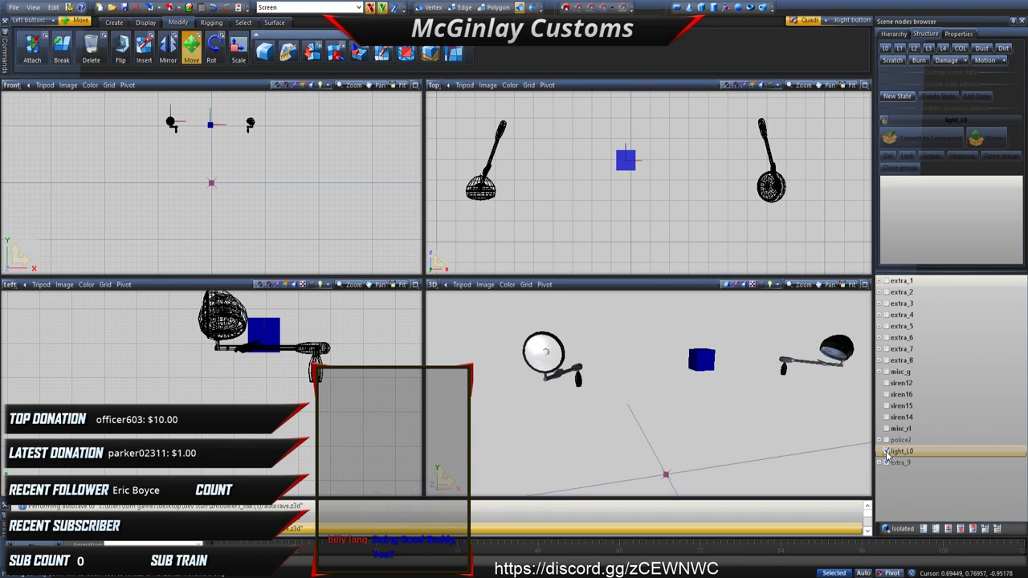
Step: Expand police2 and nest extra_9 under its second chassis node
click(879, 440)
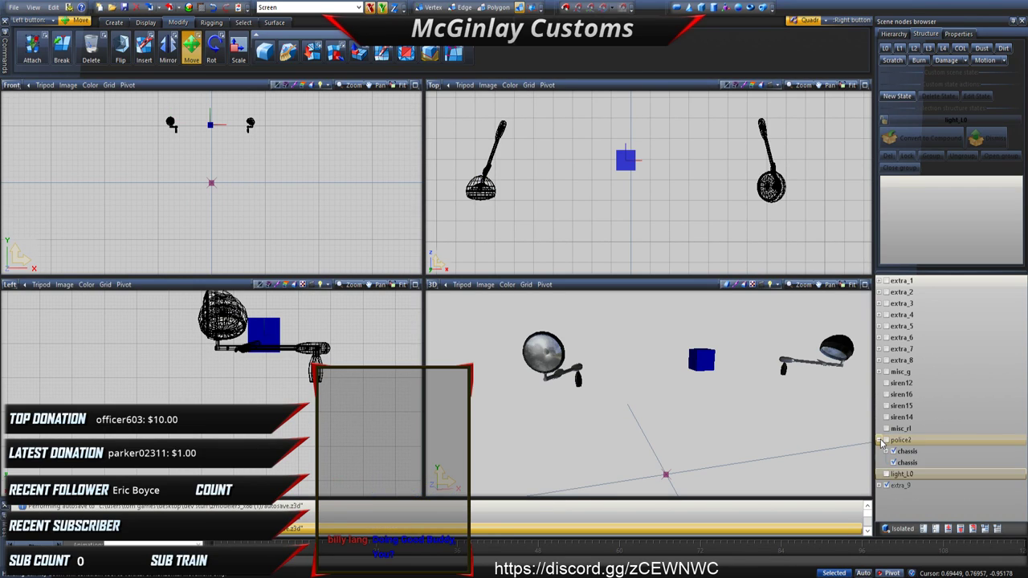
click(893, 451)
click(893, 462)
click(906, 464)
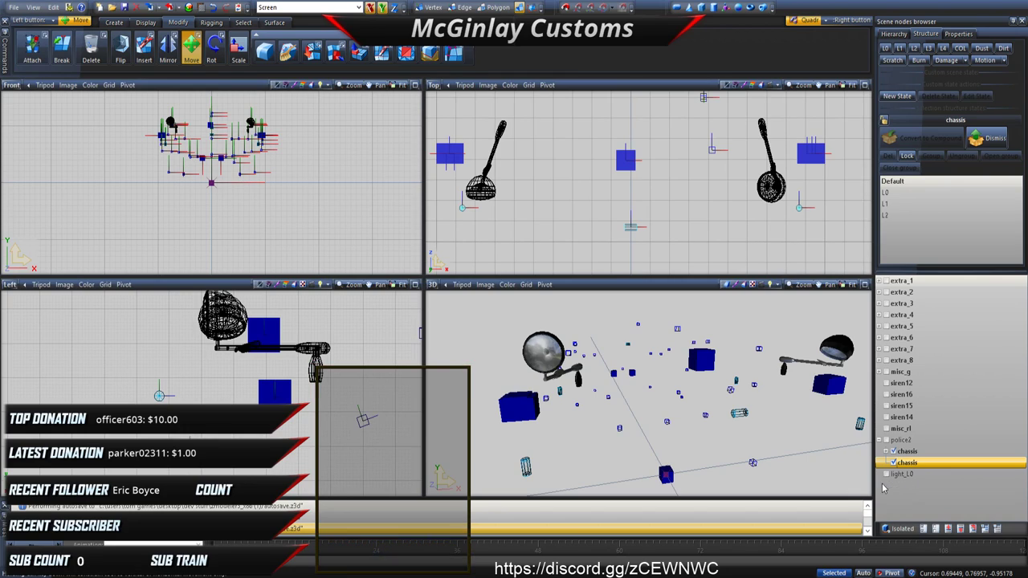
Step: Expand the first chassis node of police2 and hide all scene nodes
click(895, 475)
click(886, 451)
scroll(915, 466, down, 1)
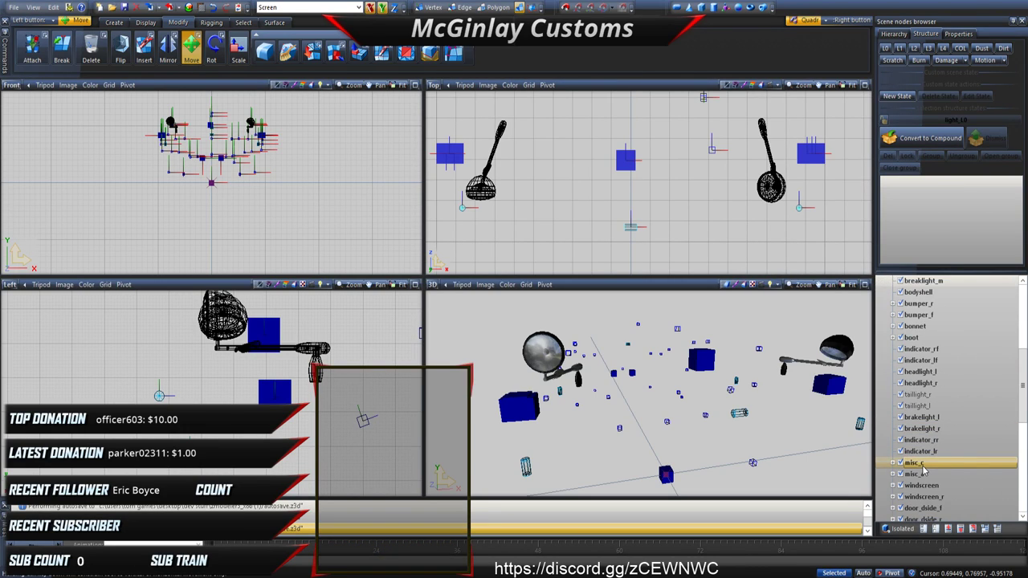
click(936, 529)
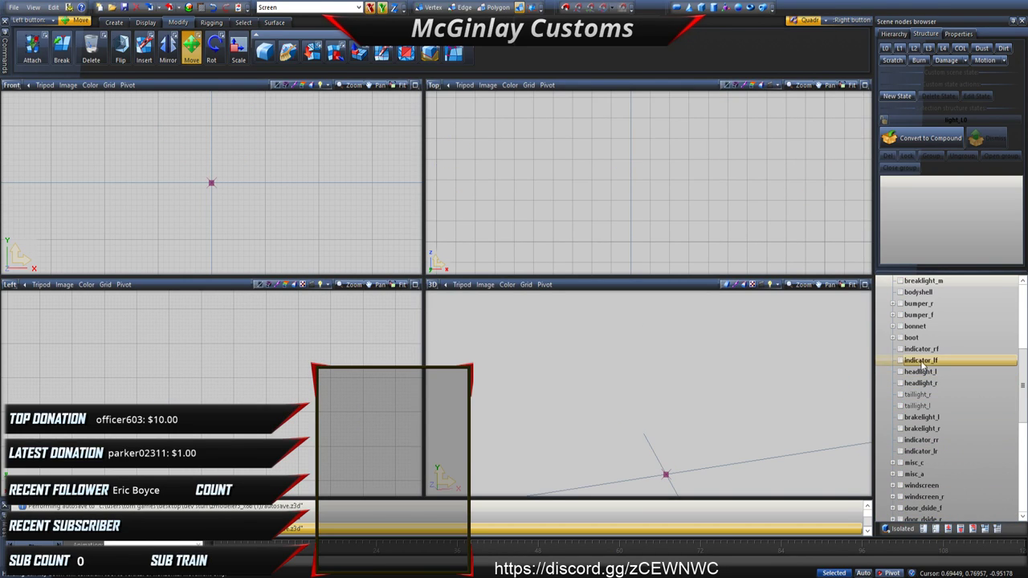
Step: Examine the part nodes under chassis, briefly showing headlight_l and expanding misc_a
click(916, 350)
click(903, 372)
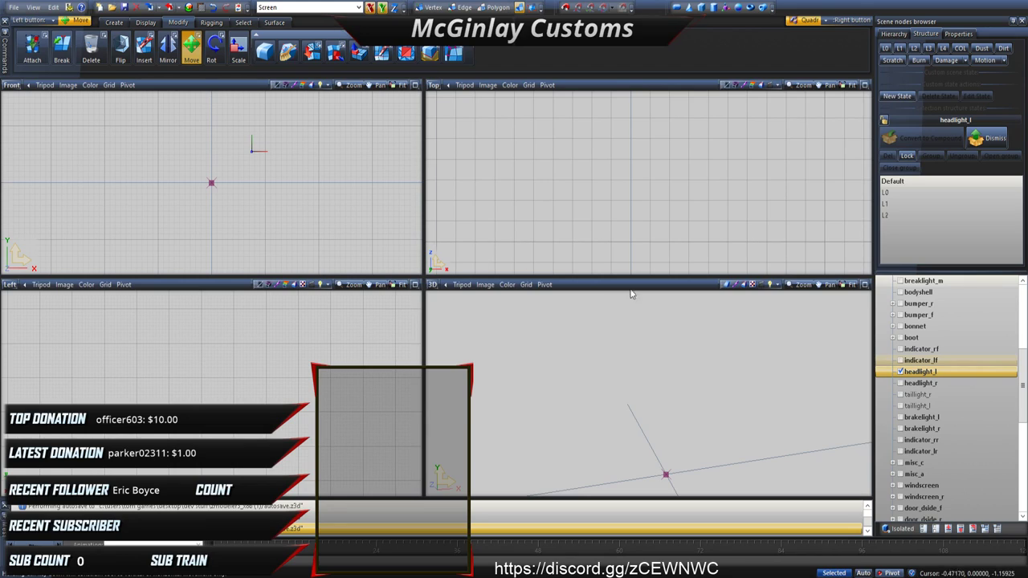
click(901, 372)
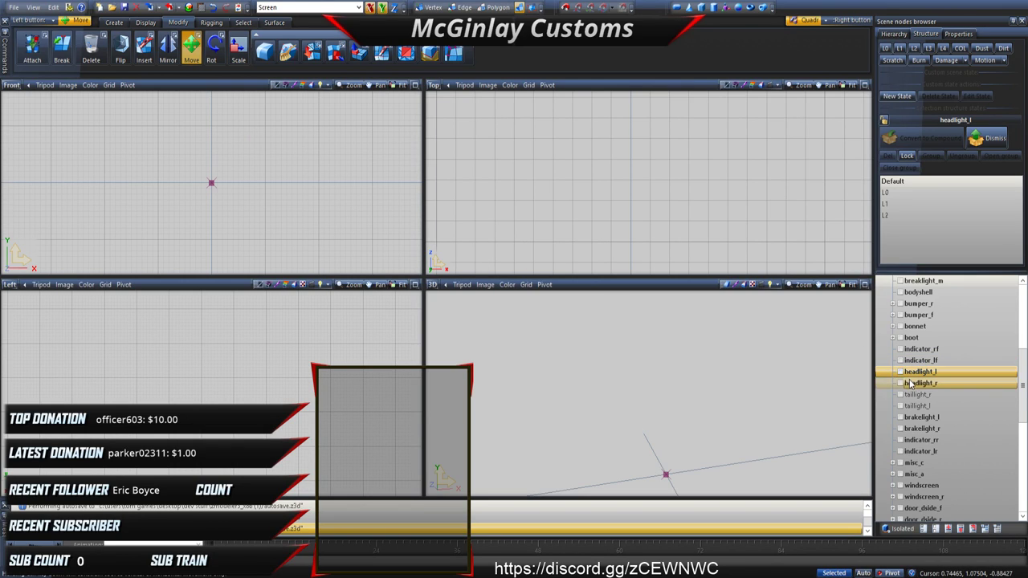
scroll(922, 401, down, 7)
scroll(922, 446, down, 2)
scroll(915, 482, up, 4)
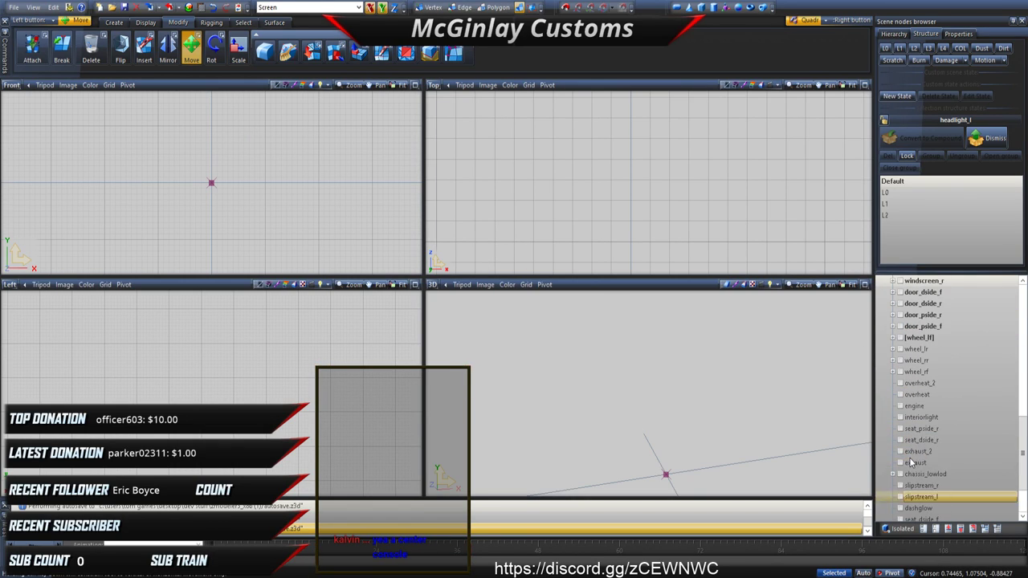
click(892, 282)
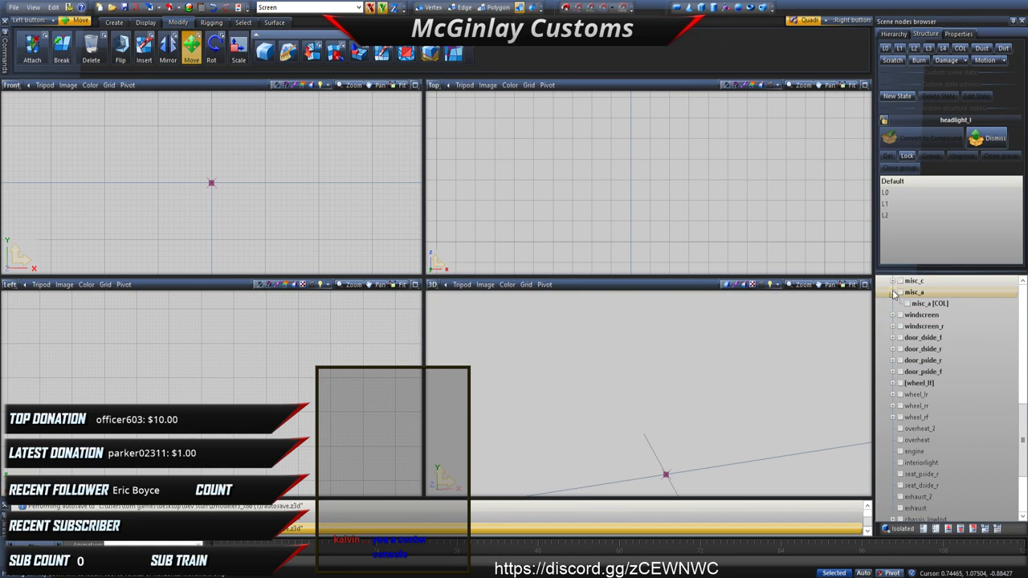
click(891, 282)
scroll(900, 337, up, 2)
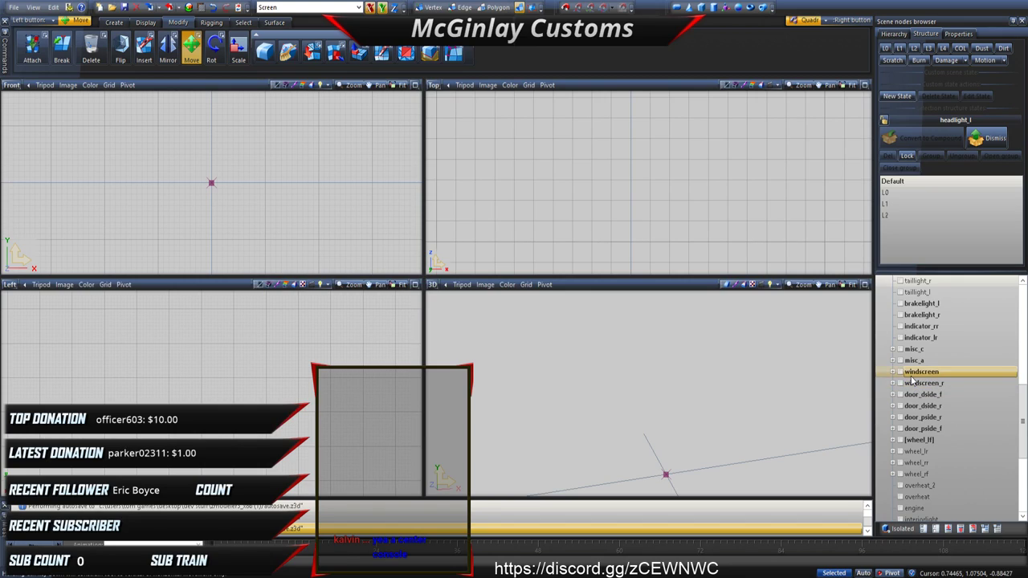
scroll(912, 369, up, 3)
scroll(911, 339, up, 1)
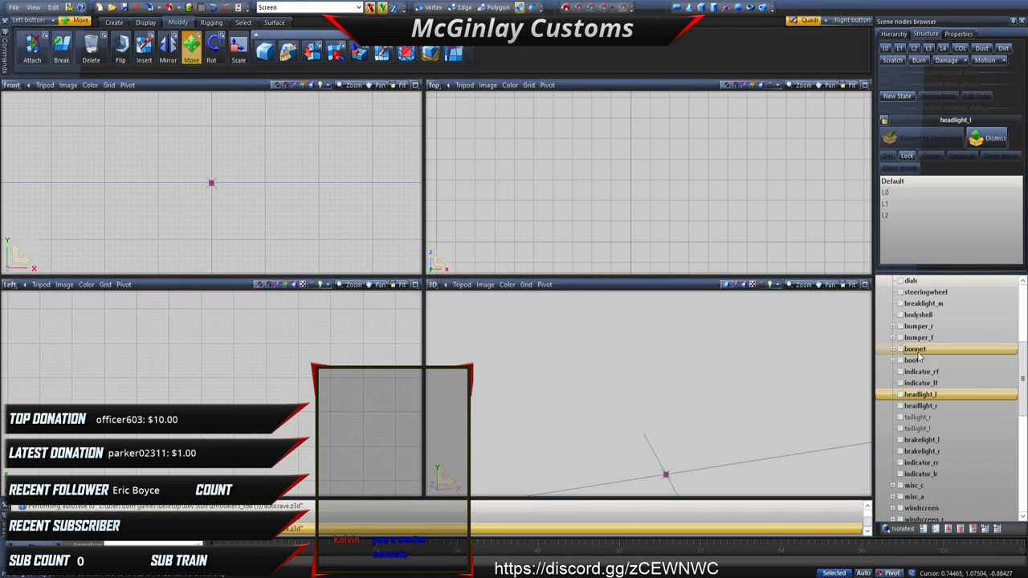
Step: Walk the selection up the chassis hierarchy from bonnet to misc_rl to review the nodes
click(916, 348)
key(Up)
key(Up)
key(Up)
key(Up)
key(Up)
key(Up)
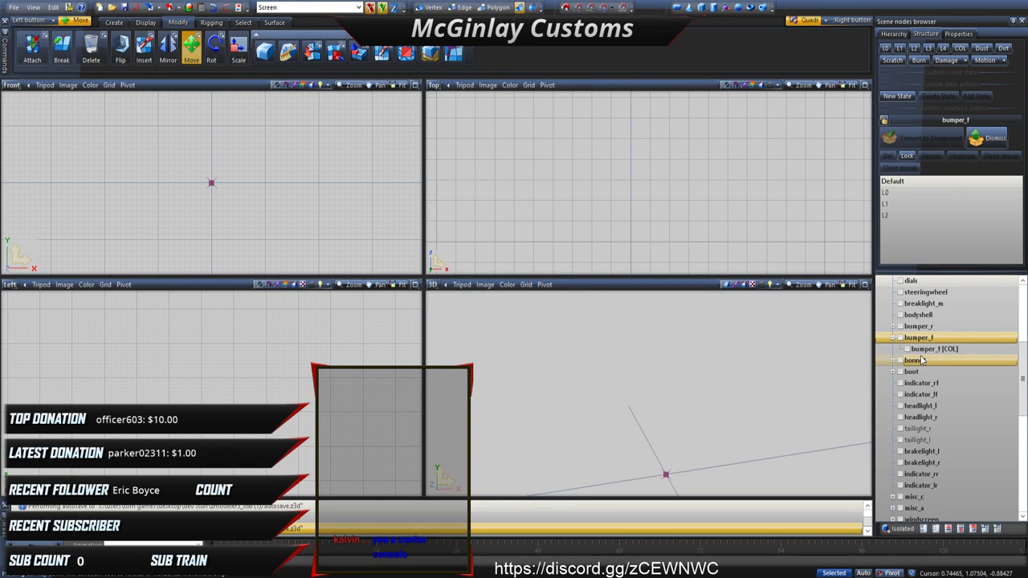
key(Up)
key(Up)
key(Up)
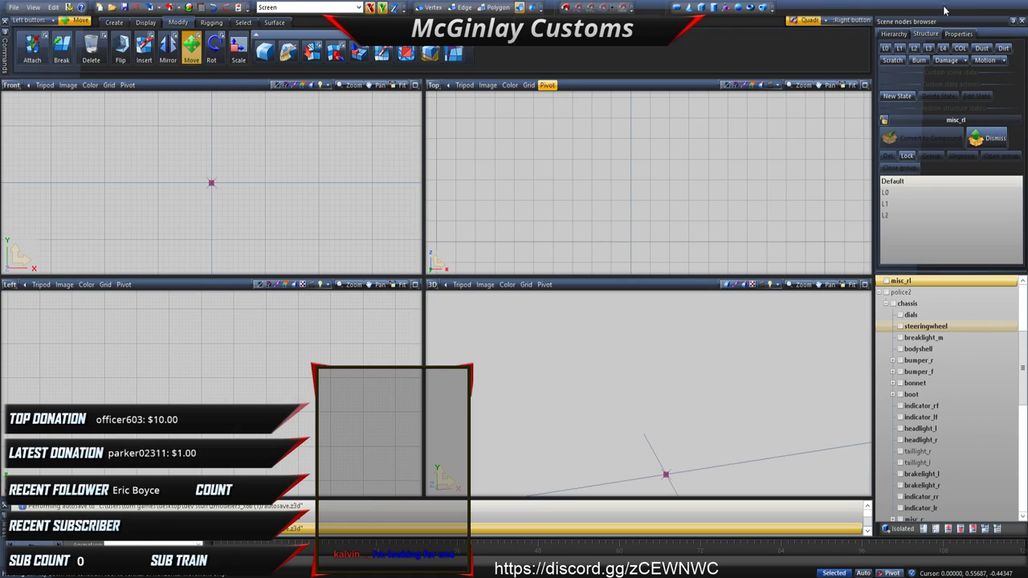
click(910, 394)
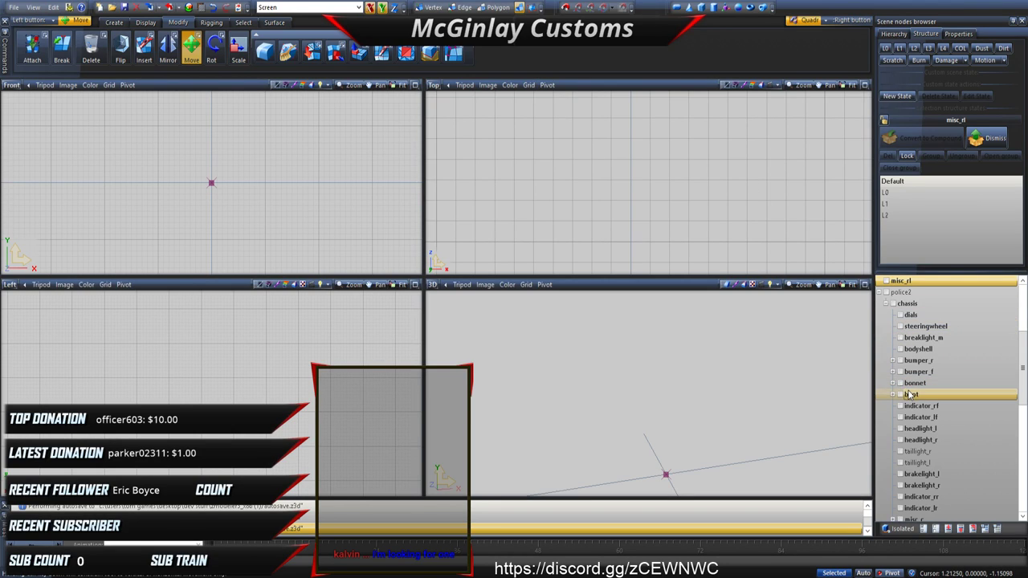
click(921, 326)
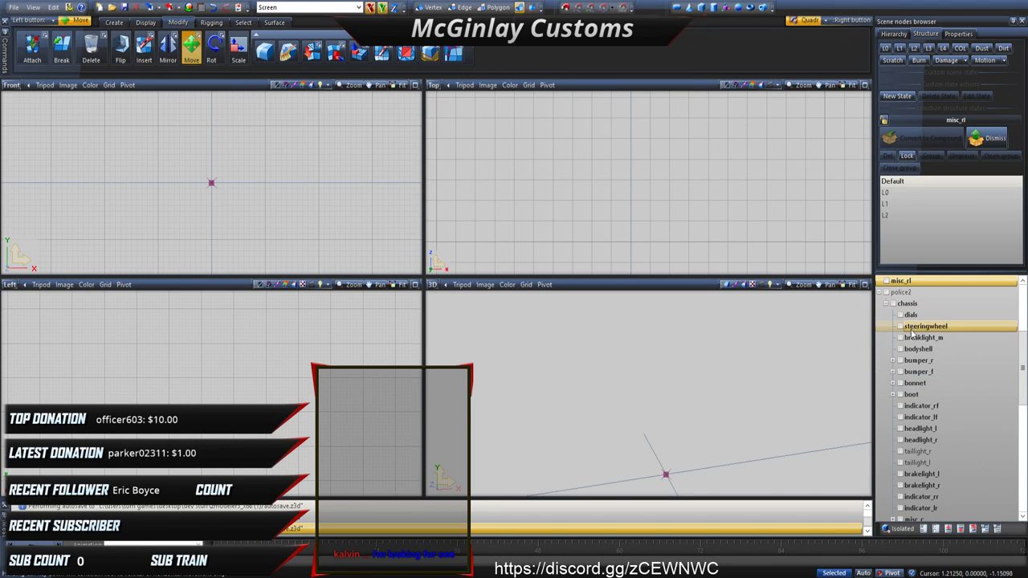
click(905, 395)
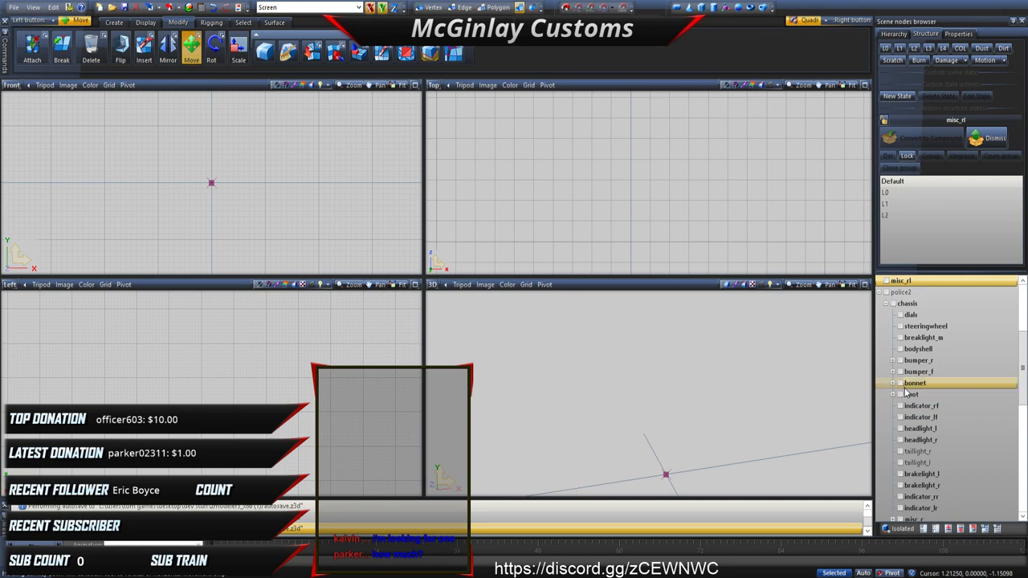
click(906, 398)
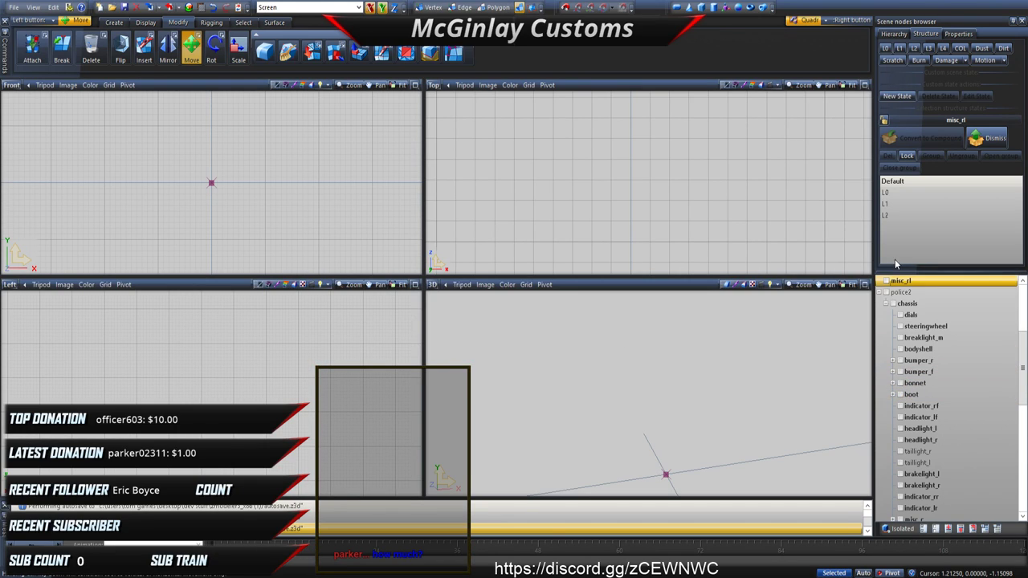
scroll(915, 393, down, 1)
click(921, 385)
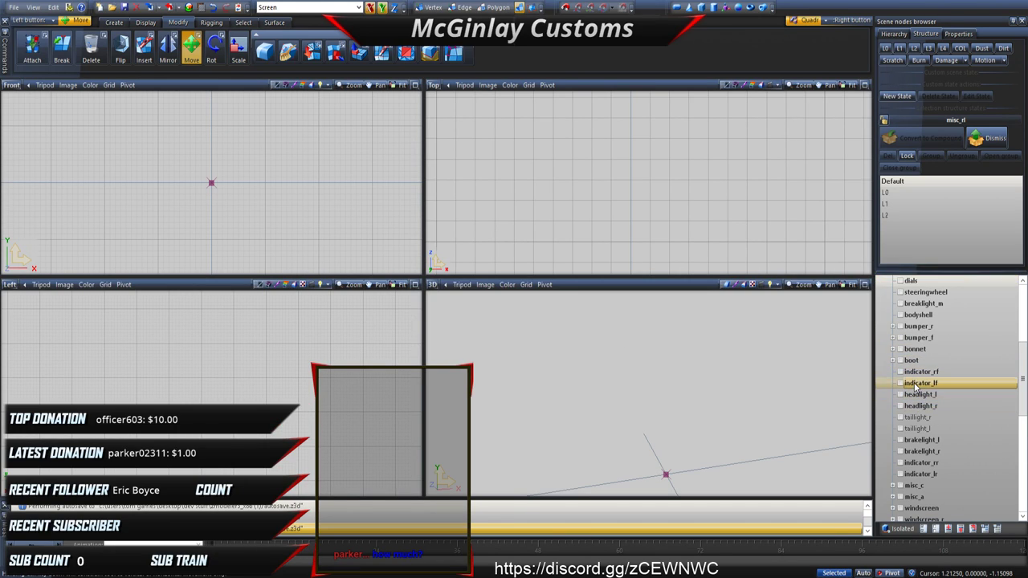
scroll(910, 385, down, 2)
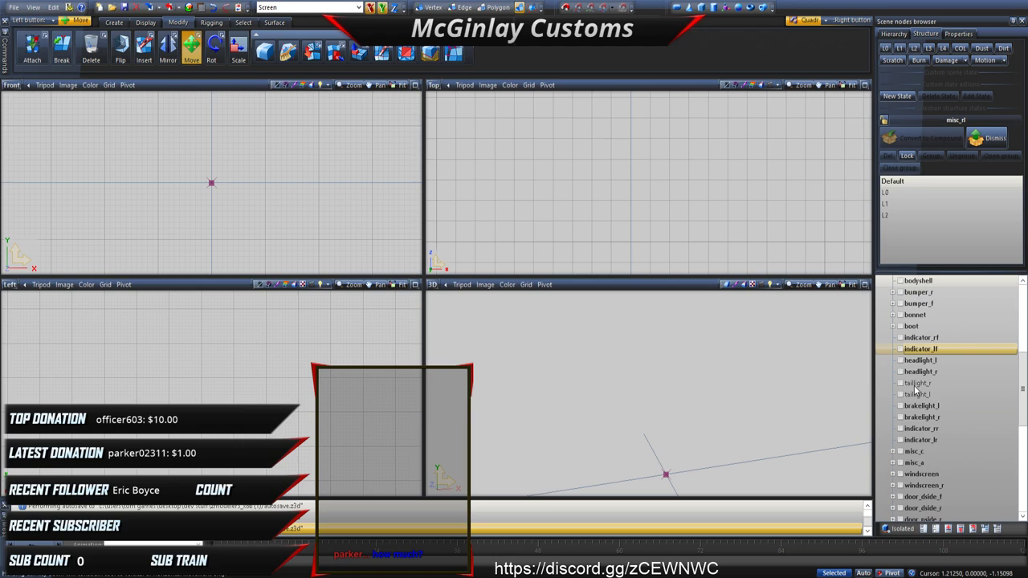
click(242, 22)
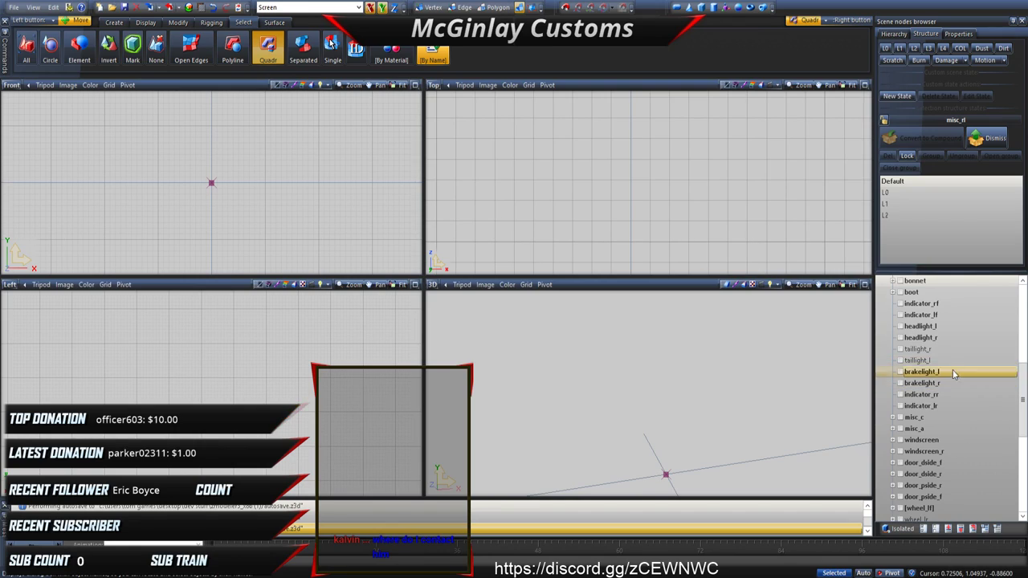
Step: Examine the properties of the headlight_r node and the light nodes listed under the chassis
click(933, 338)
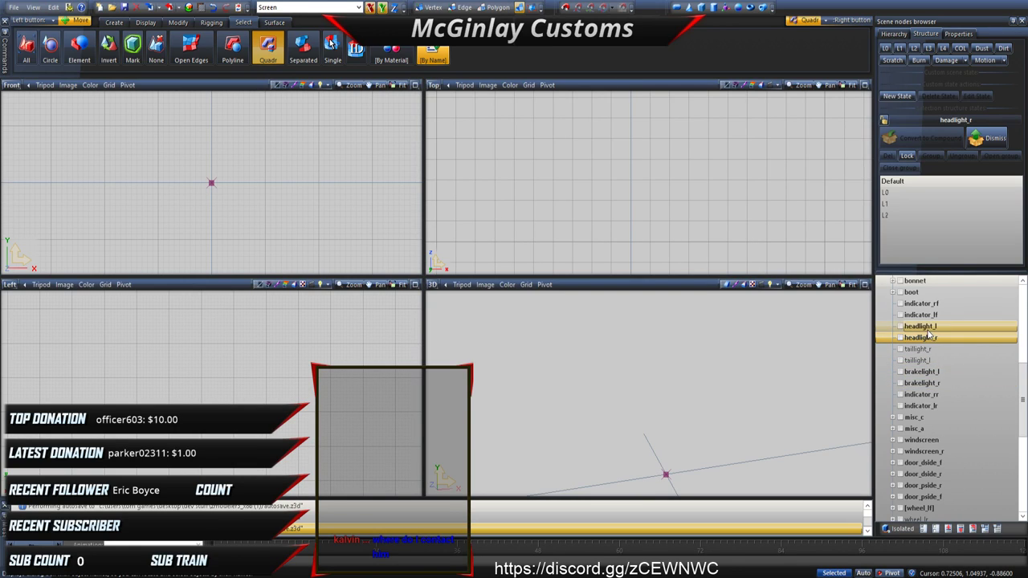
click(963, 36)
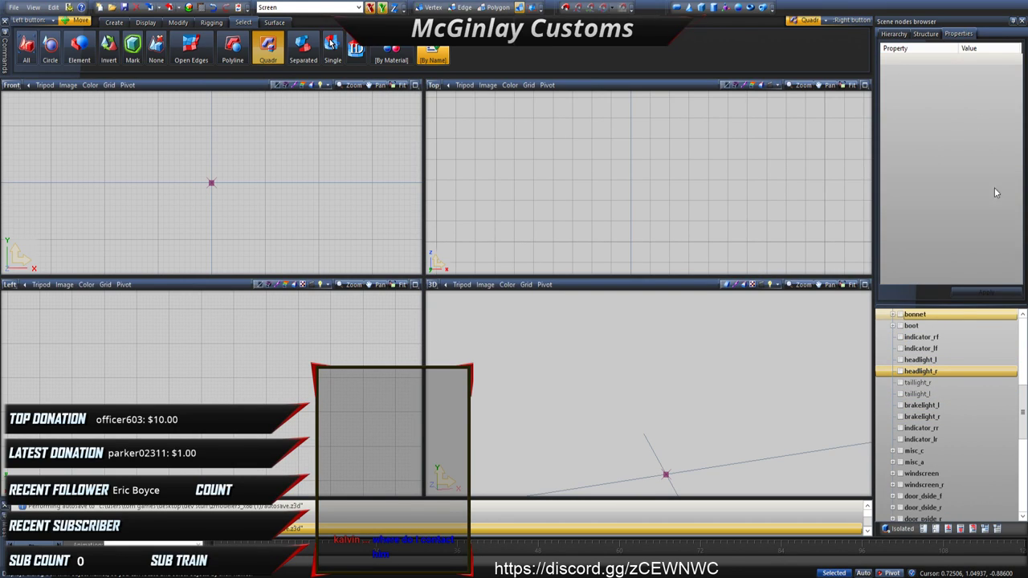
scroll(948, 385, down, 1)
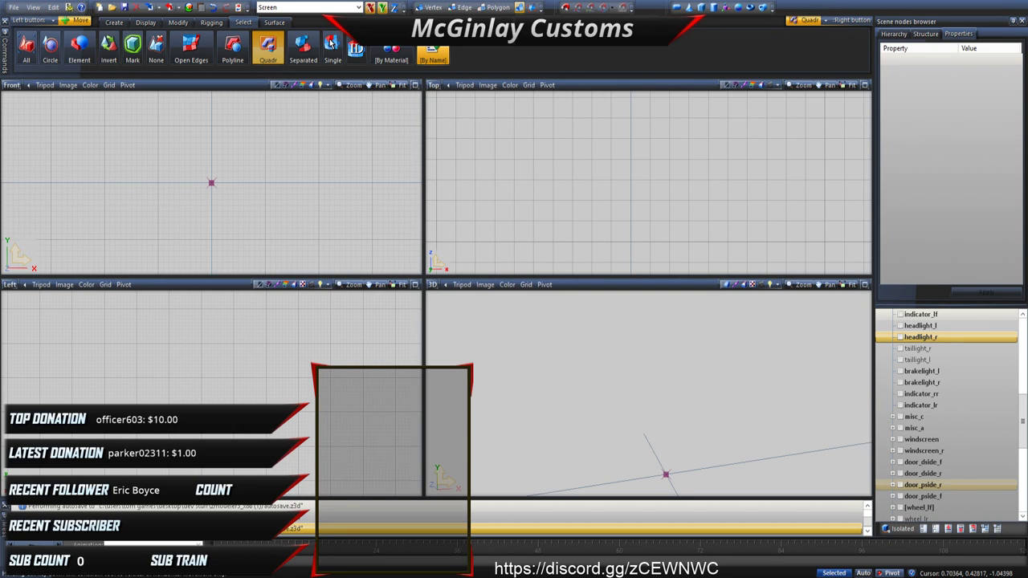
scroll(916, 399, up, 10)
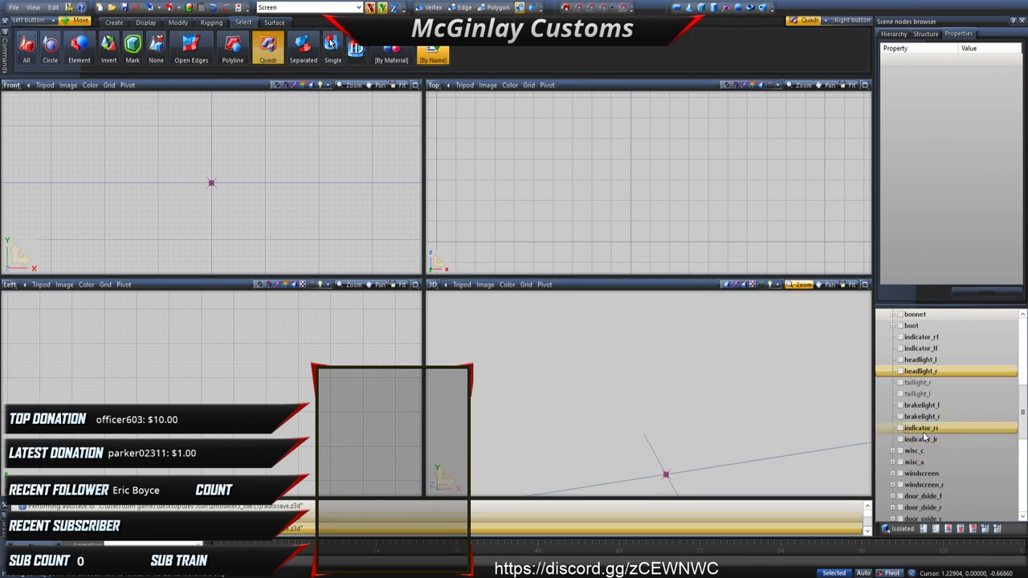
scroll(916, 399, down, 2)
click(921, 473)
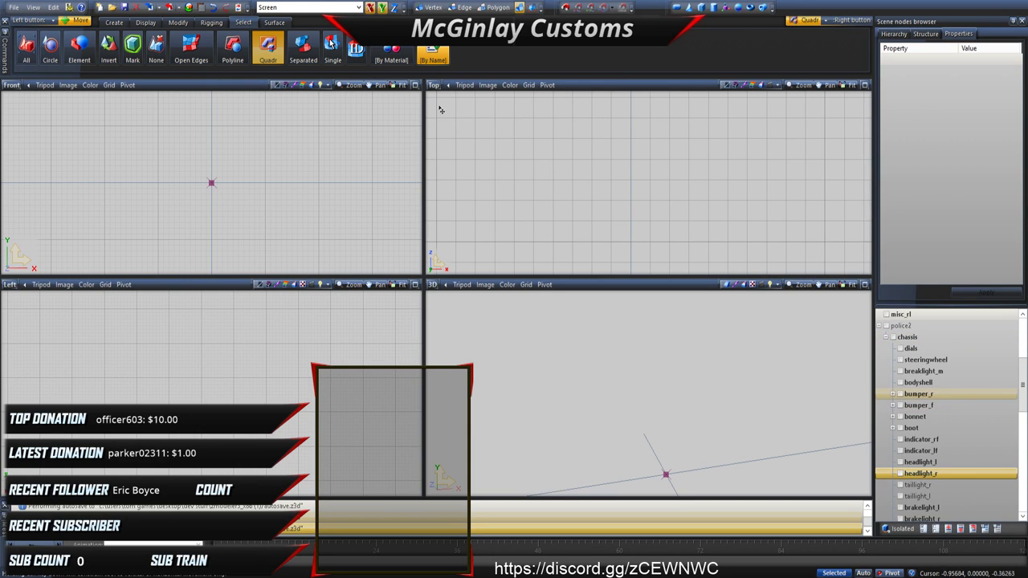
Step: Collapse the police2 hierarchy, show the light_L0 mesh and rename it extralight_1
click(177, 22)
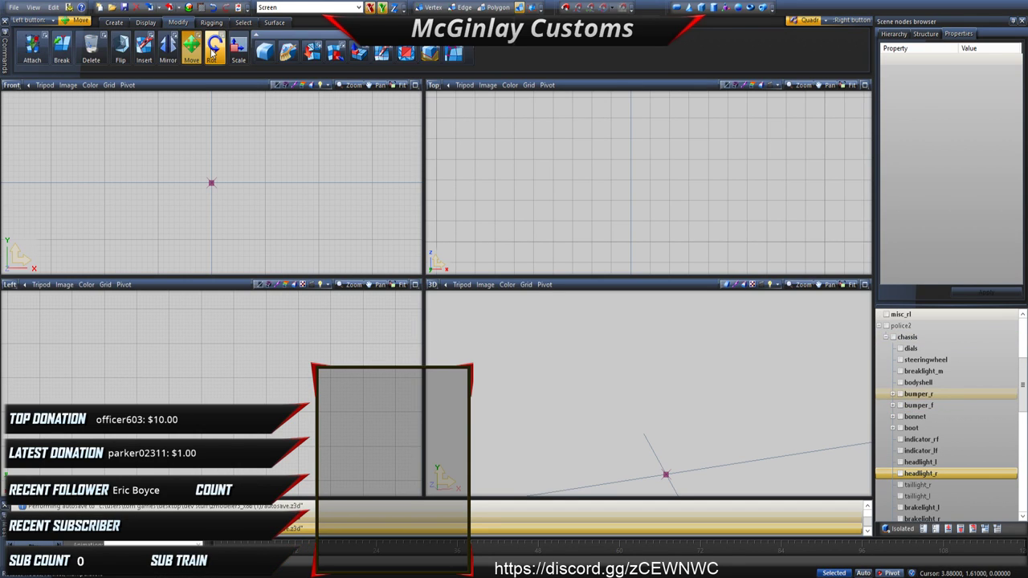
click(878, 326)
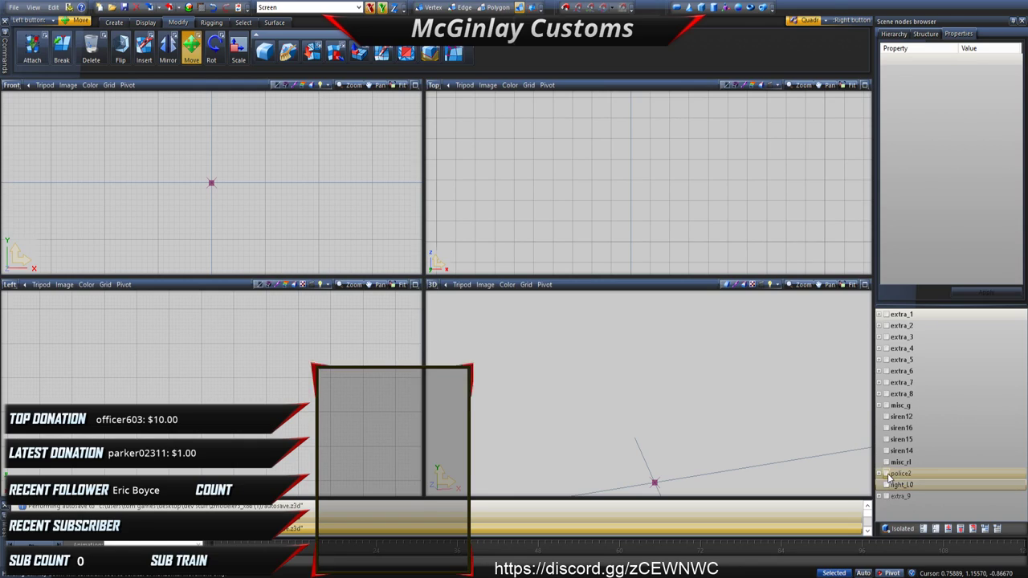
click(886, 485)
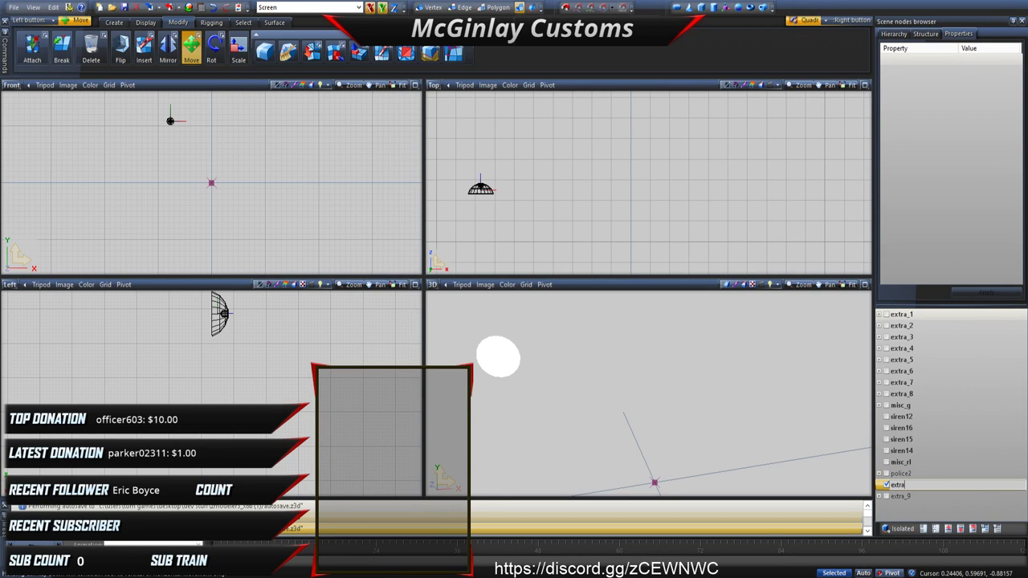
key(Return)
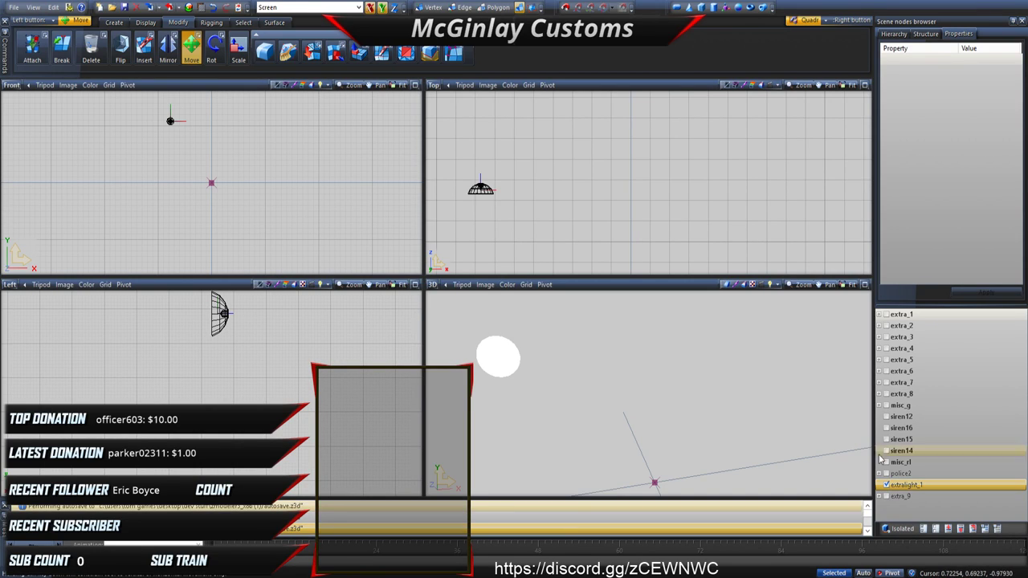
Step: Centre the local axes of extralight_1 to the object and make a copy of it
click(145, 22)
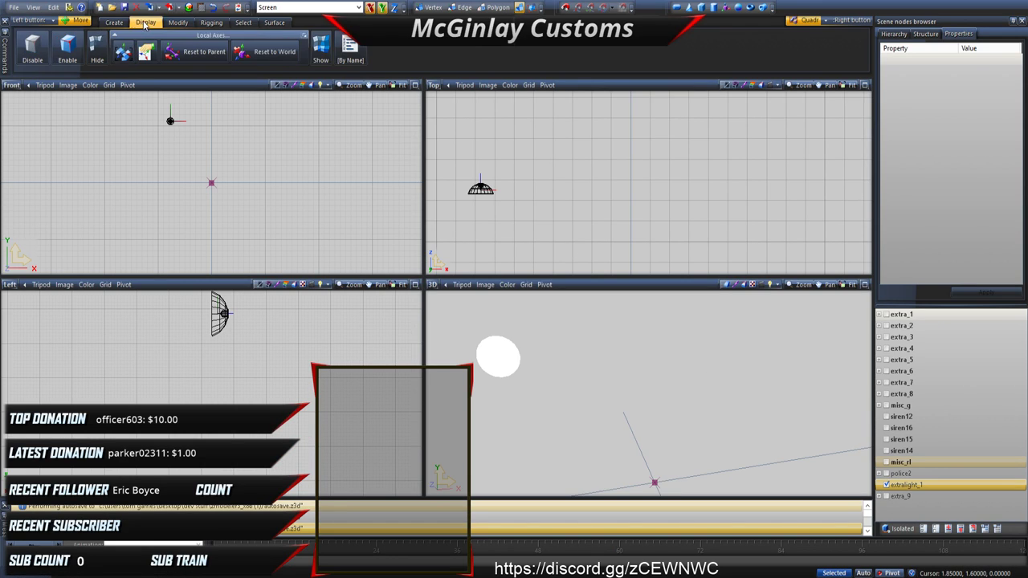
click(123, 51)
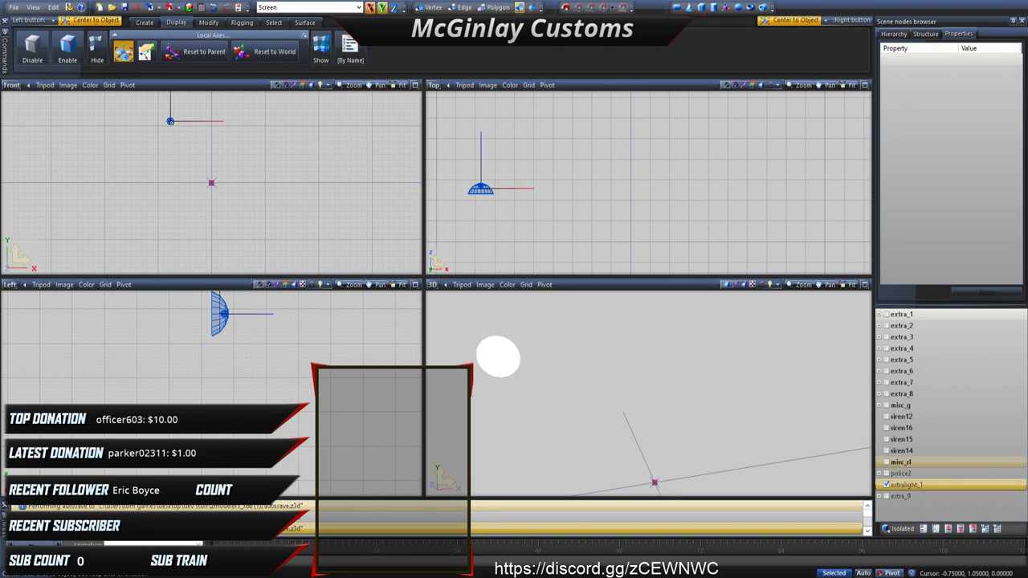
click(145, 22)
click(172, 121)
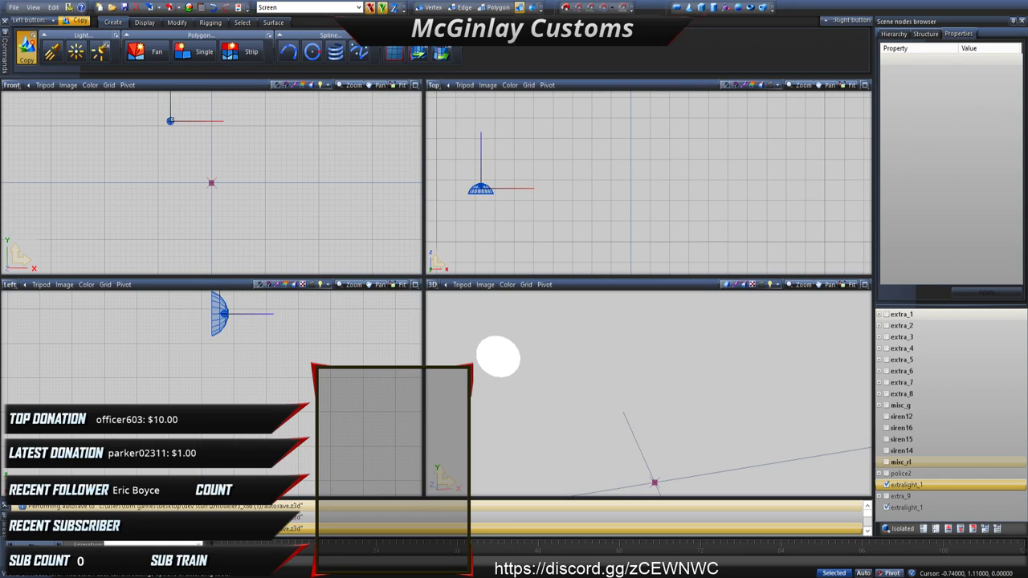
Step: Nest the extralight_1 mesh under the extralight_1 dummy inside extra_9 and show the dummy
click(917, 507)
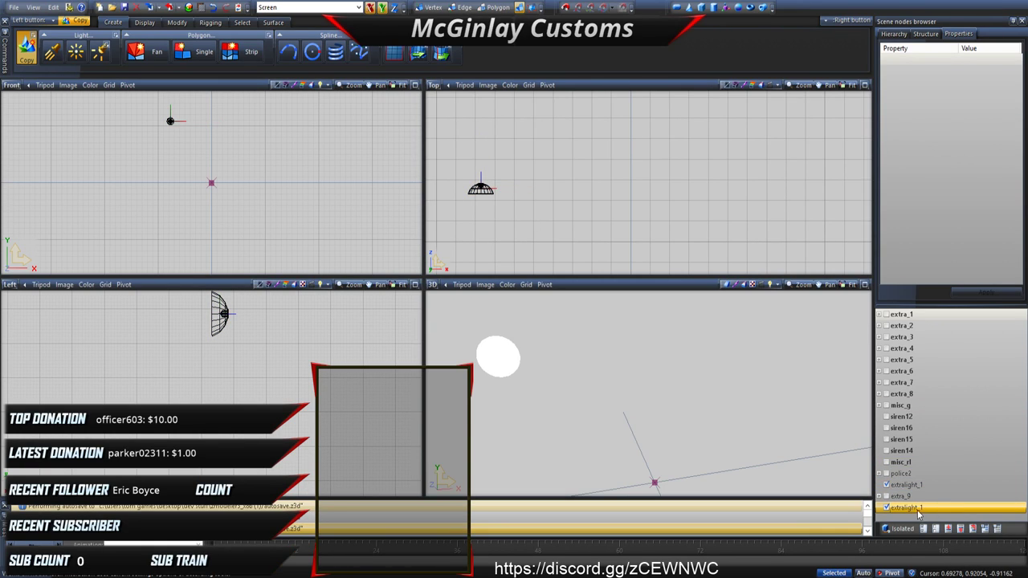
mouse_move(901, 486)
mouse_down()
mouse_move(893, 497)
mouse_move(917, 506)
mouse_move(921, 495)
mouse_move(902, 476)
mouse_move(894, 484)
mouse_up()
click(880, 486)
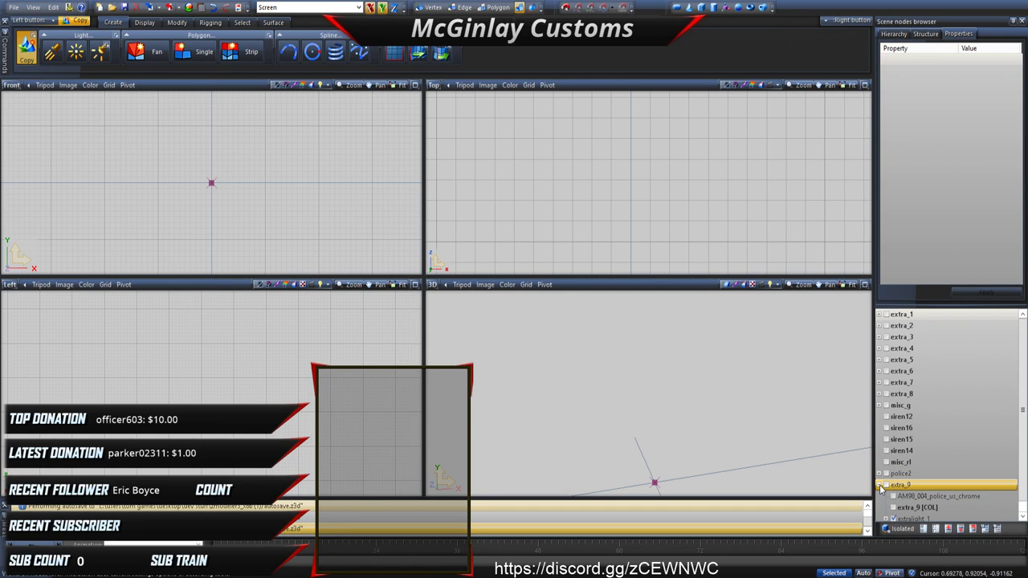
scroll(881, 486, down, 1)
click(886, 508)
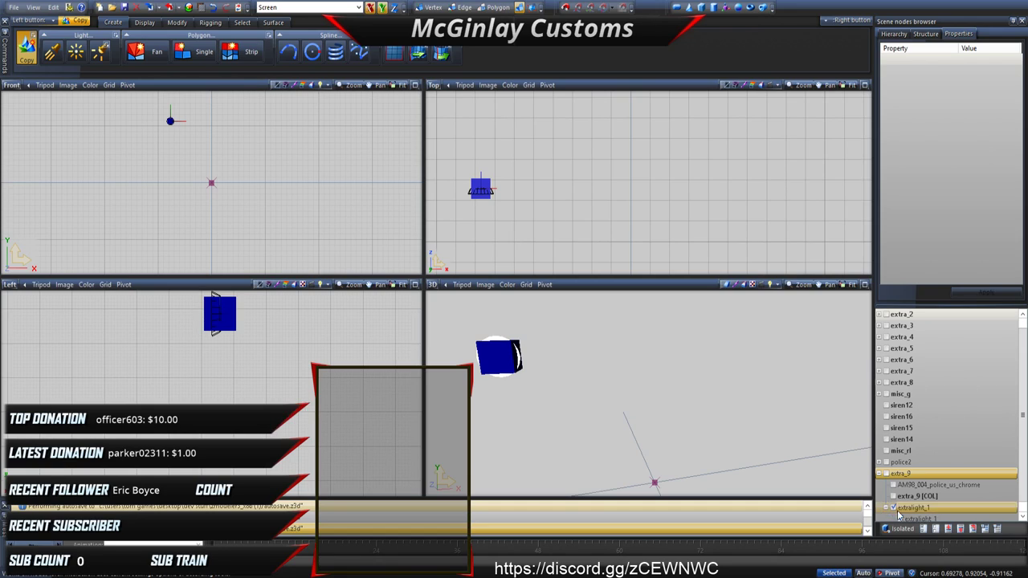
Step: Isolate and select the extralight_1 dummy and try rotating it in the Top view
click(908, 509)
click(899, 529)
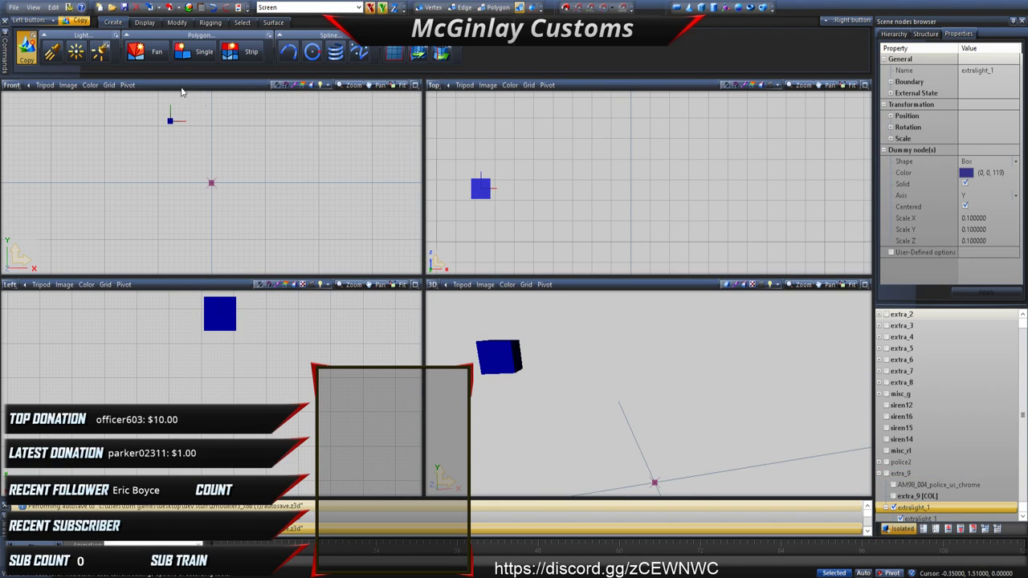
click(242, 22)
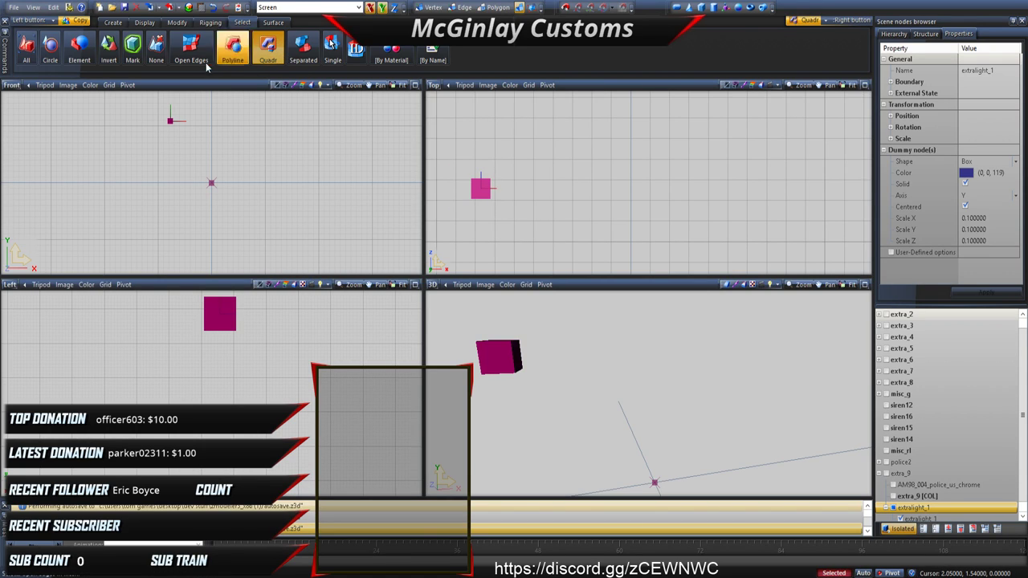
click(177, 22)
click(215, 48)
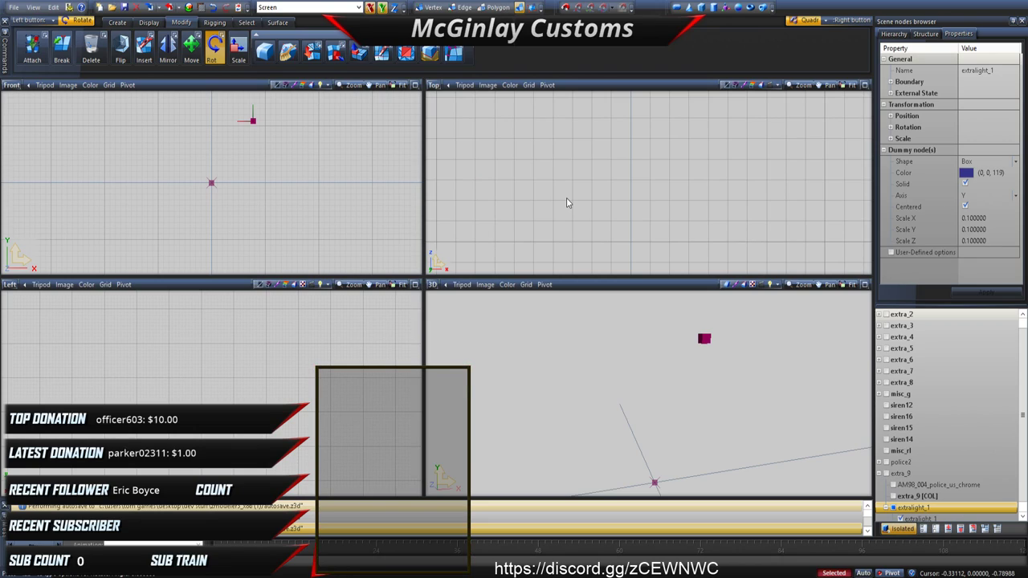
click(488, 126)
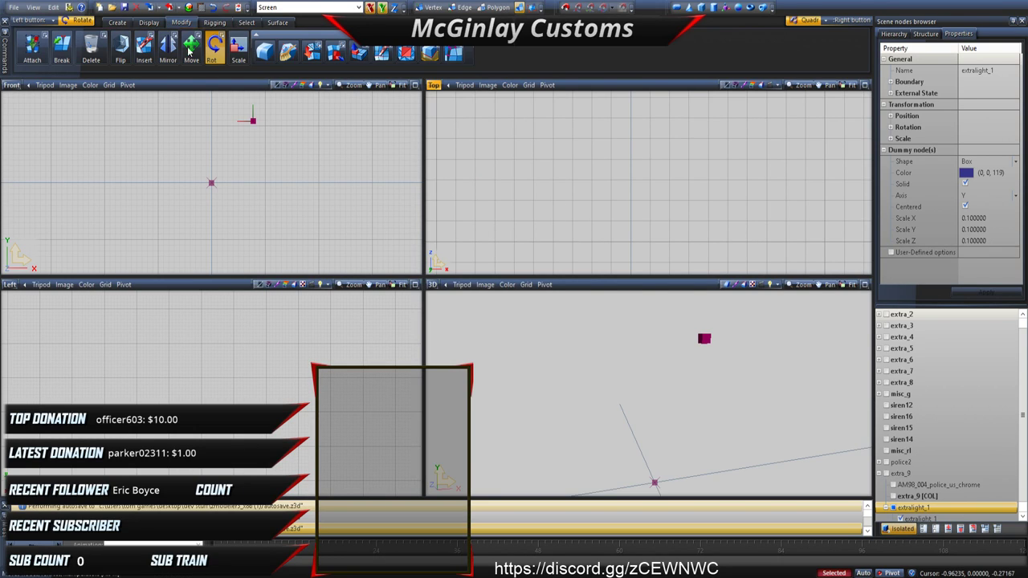
click(214, 9)
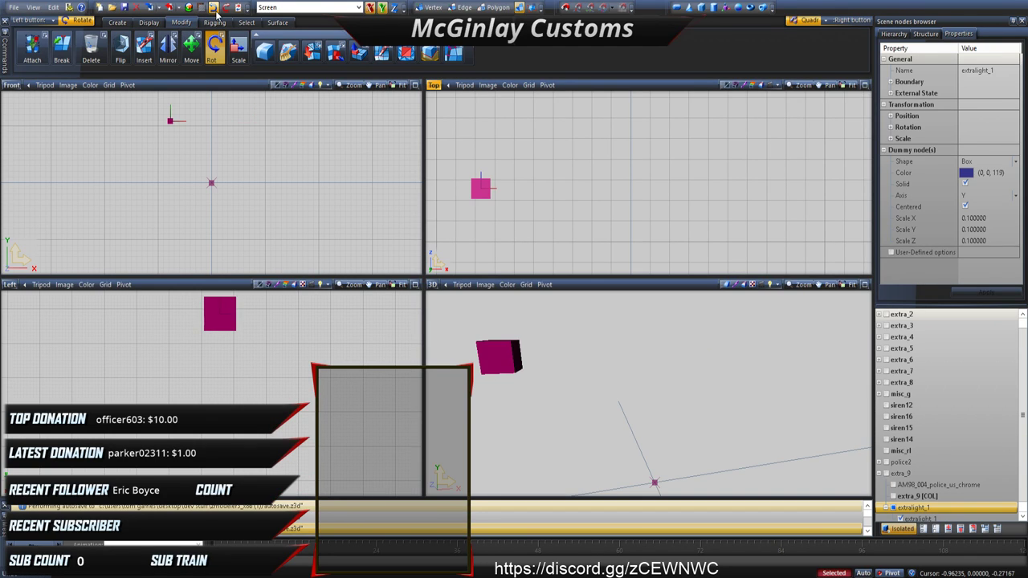
Step: Retry the rotation of the extralight_1 dummy in the Top view and undo it
click(120, 48)
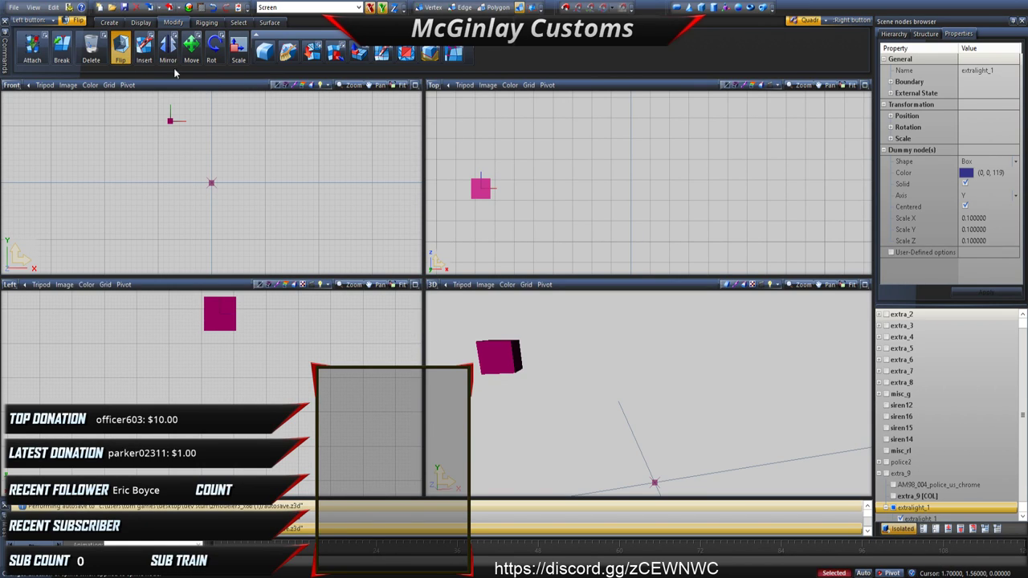
click(213, 50)
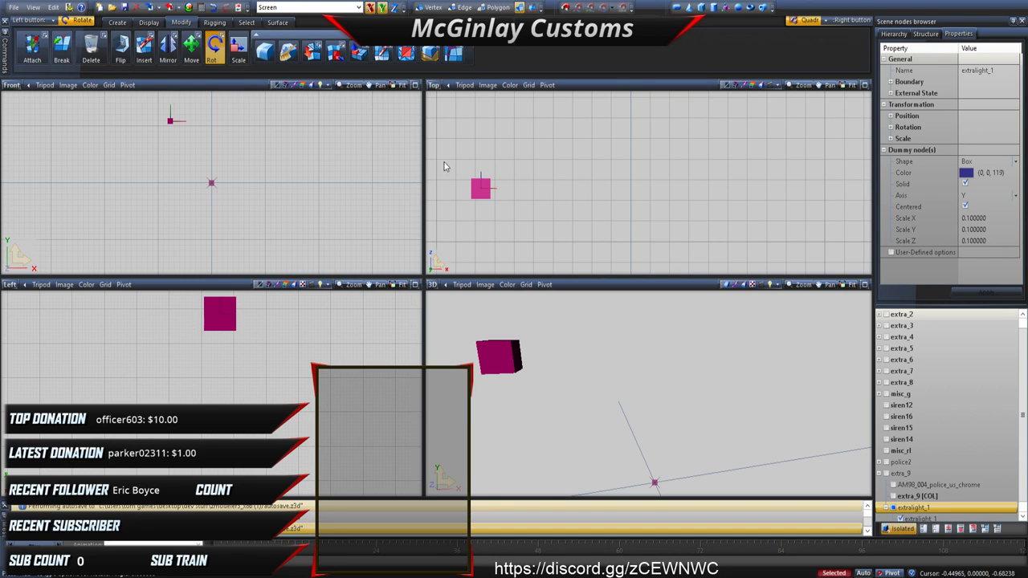
key(Return)
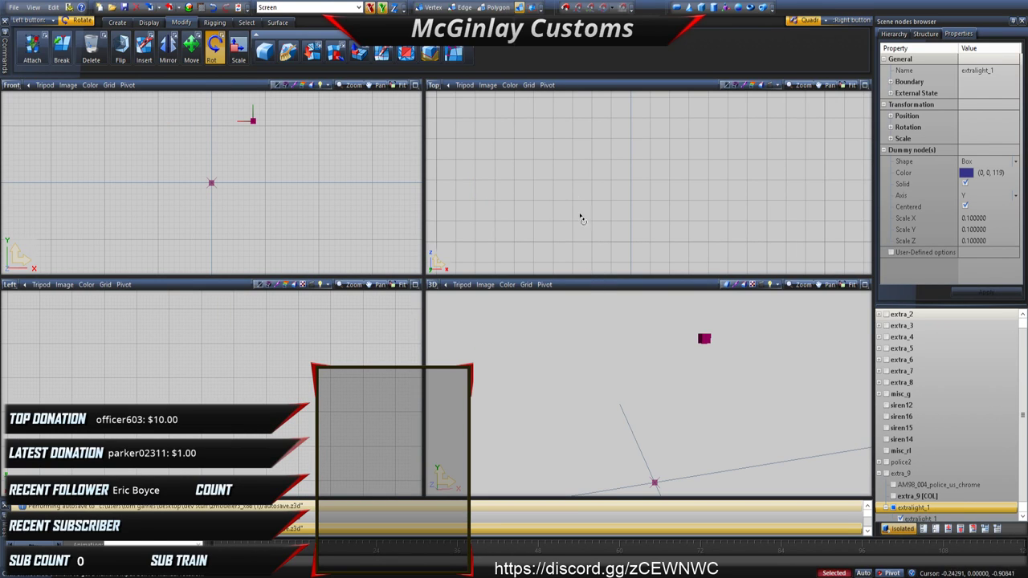
scroll(585, 160, down, 3)
scroll(587, 160, down, 3)
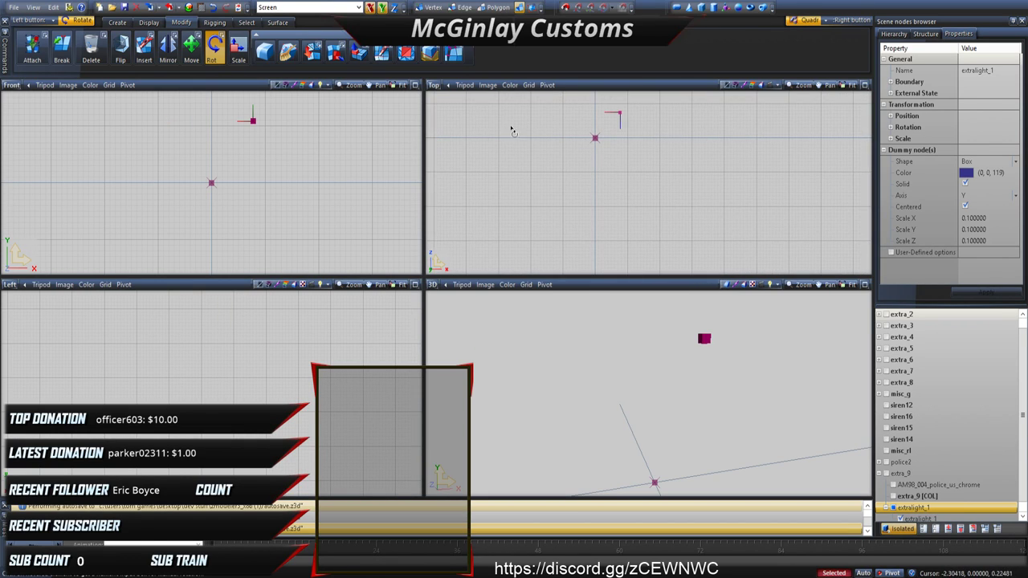
click(219, 10)
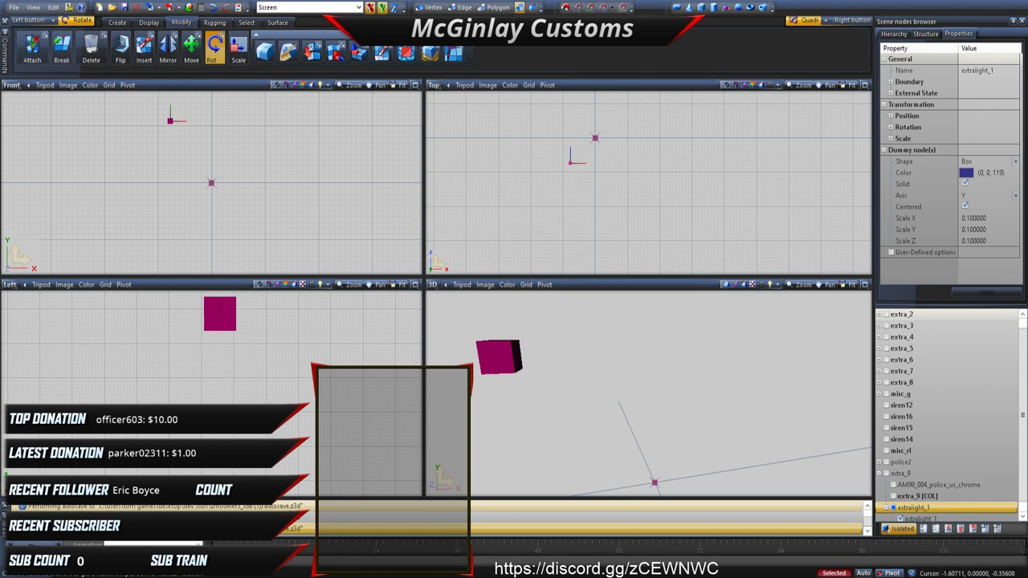
Step: Deselect and hide the extralight_1 dummy, and turn off isolation to show its child mesh
click(560, 160)
scroll(915, 473, down, 1)
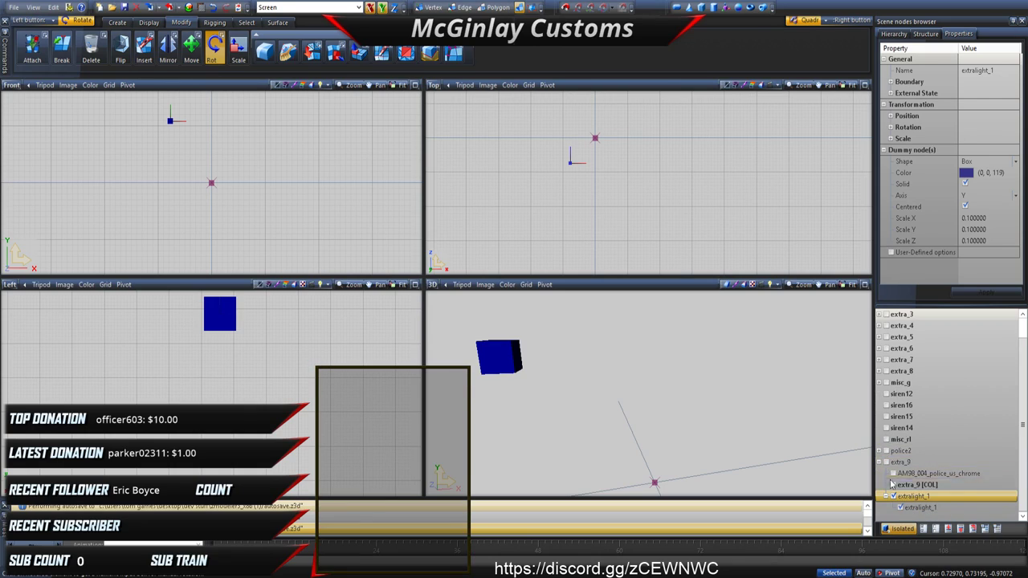
click(891, 497)
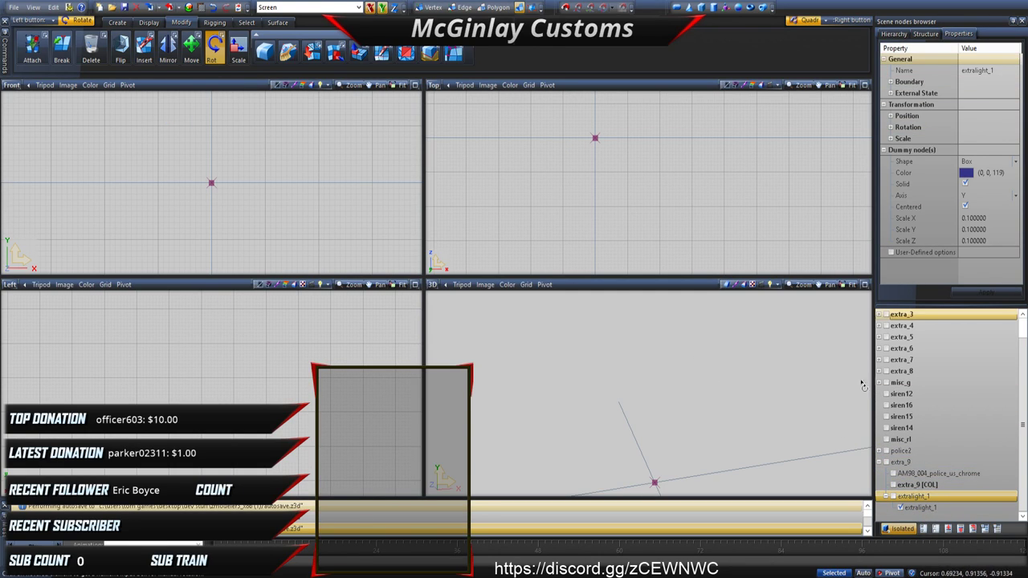
click(925, 34)
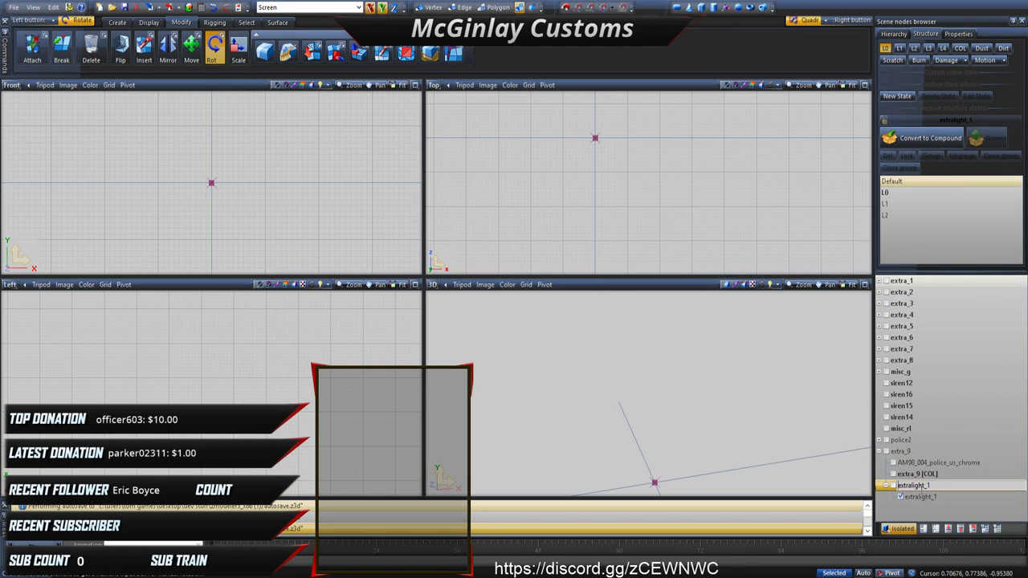
click(907, 497)
click(898, 529)
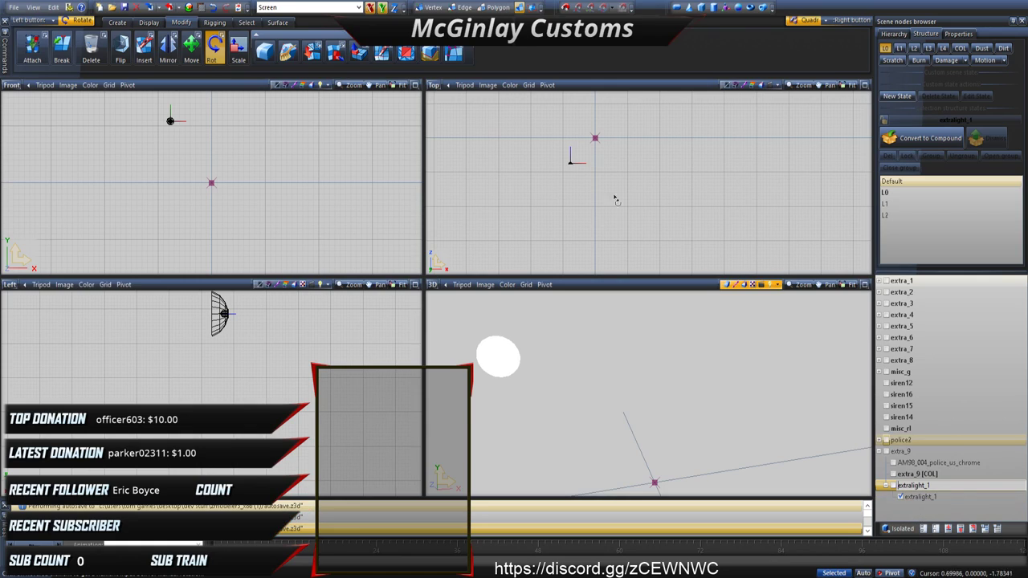
Step: Set the external state ID of the extralight_1 mesh to 14 and apply it
click(958, 33)
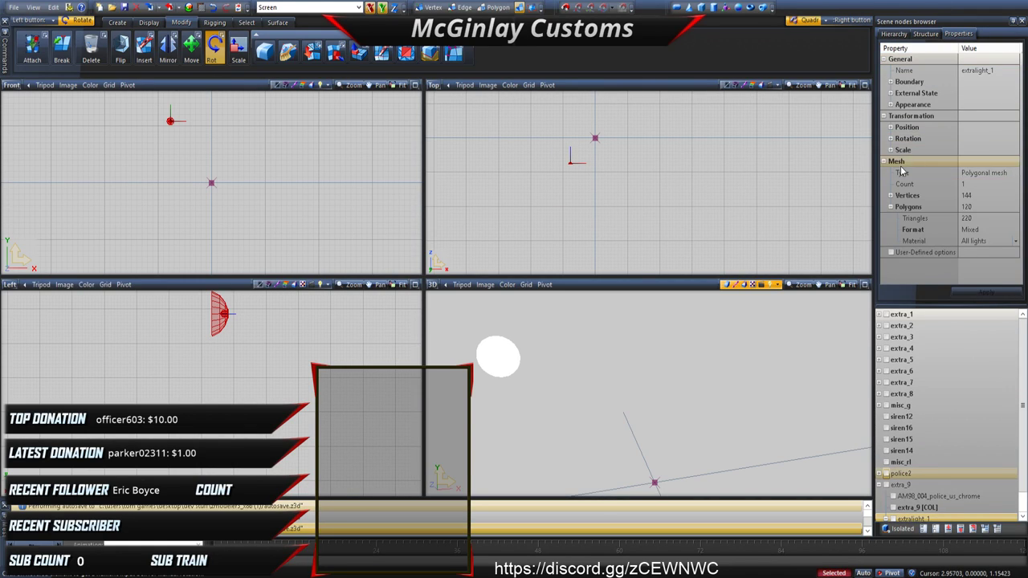
click(890, 93)
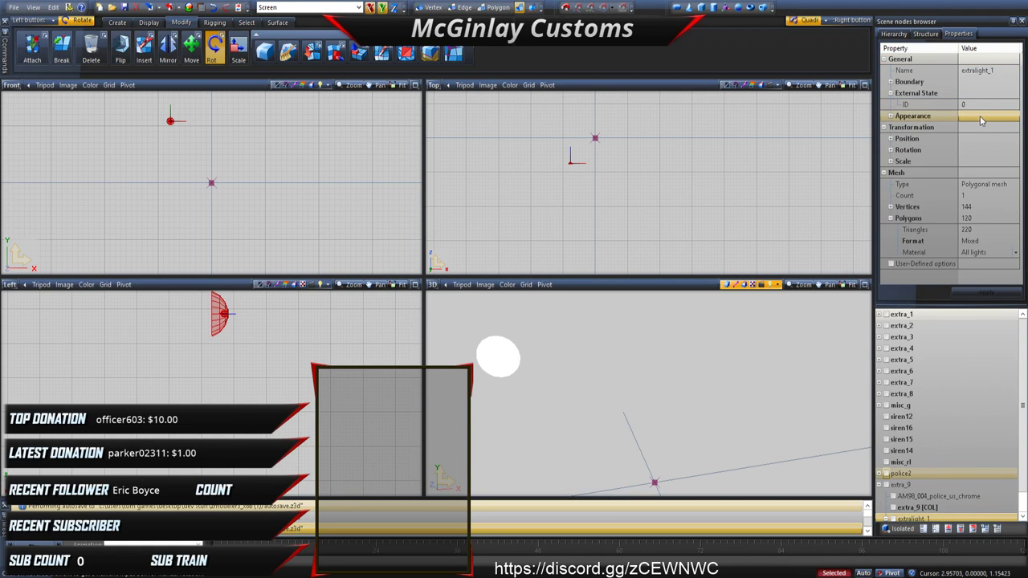
click(980, 104)
text(14)
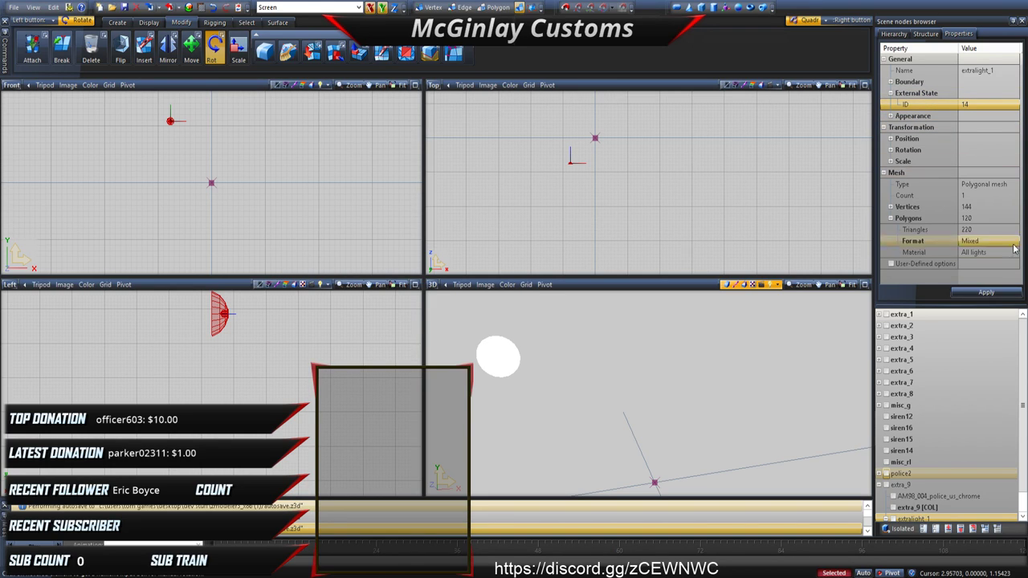
click(986, 292)
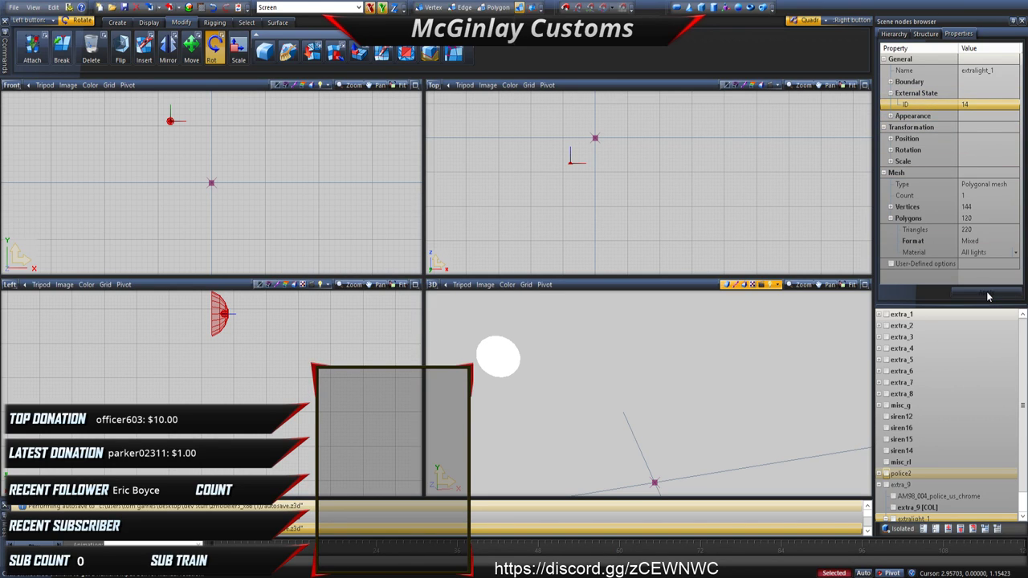
Step: Create two copies of the extralight_1 light mesh under its dummy
click(925, 34)
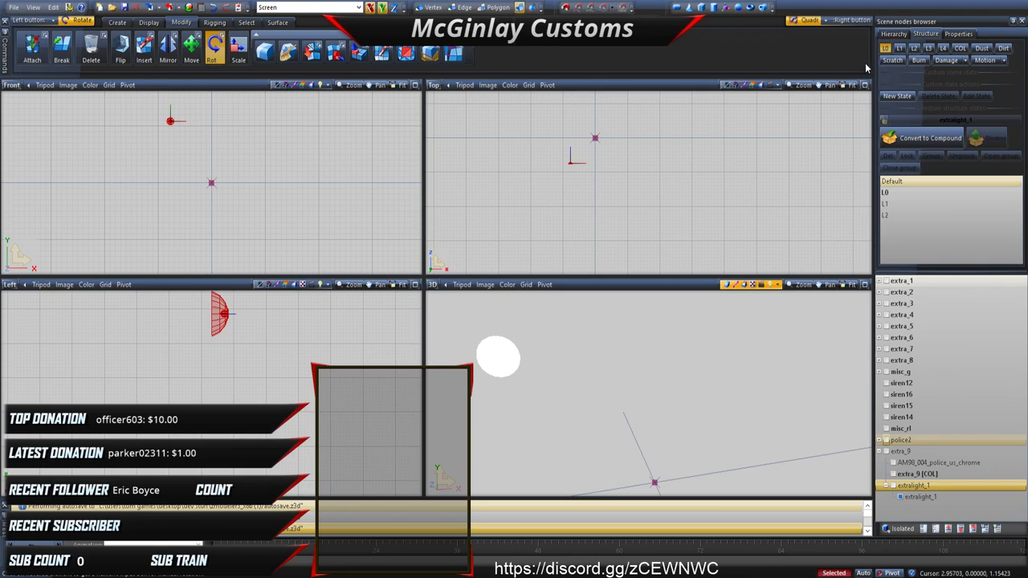
right_drag(552, 117, 618, 176)
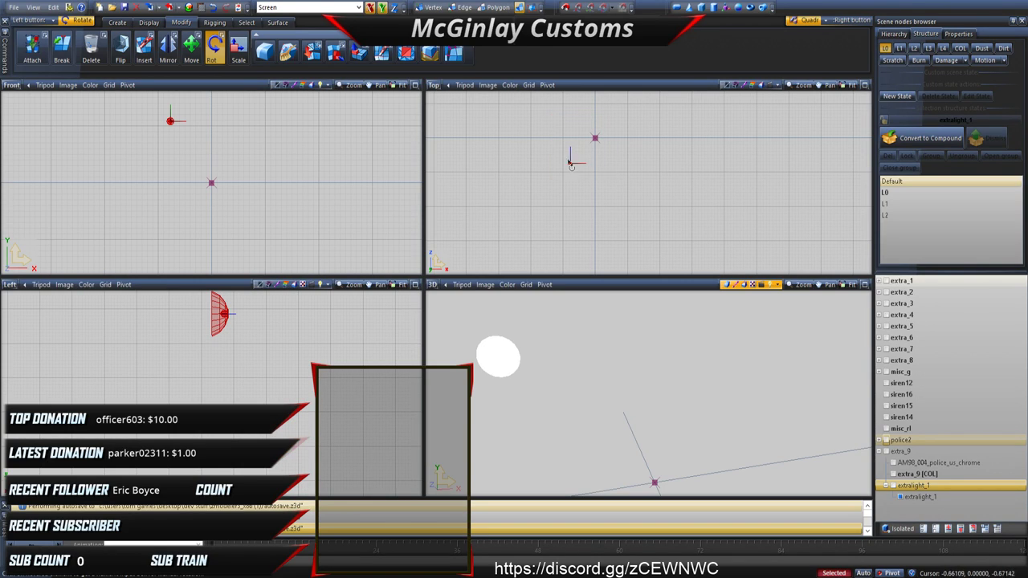
right_drag(539, 141, 610, 197)
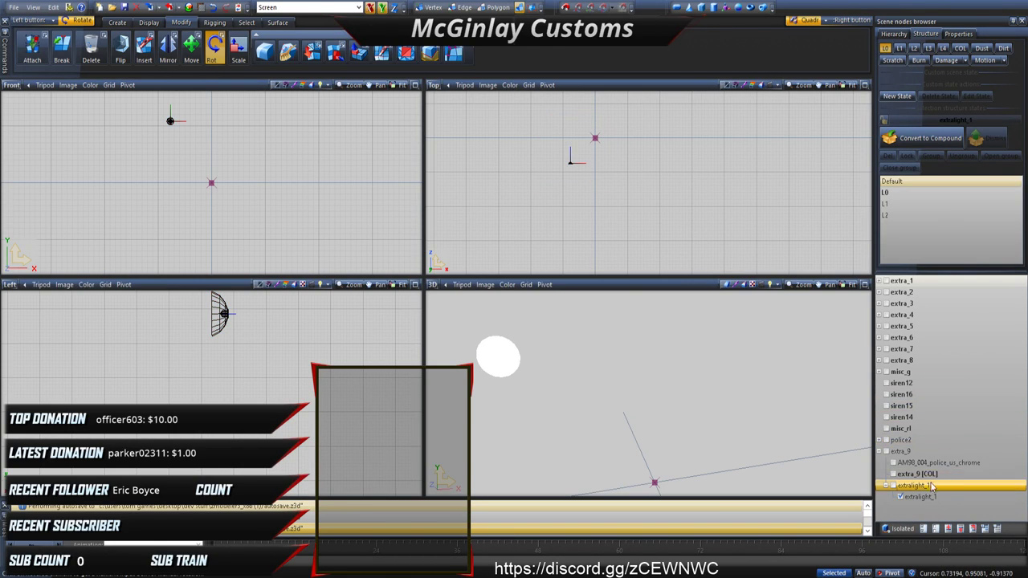
click(170, 121)
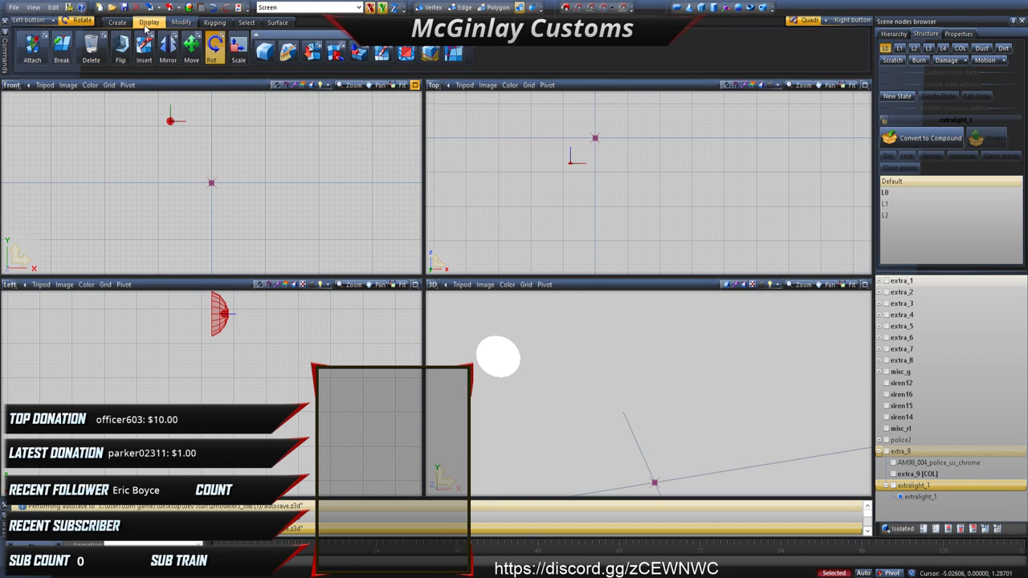
click(117, 22)
click(27, 46)
click(139, 135)
click(139, 135)
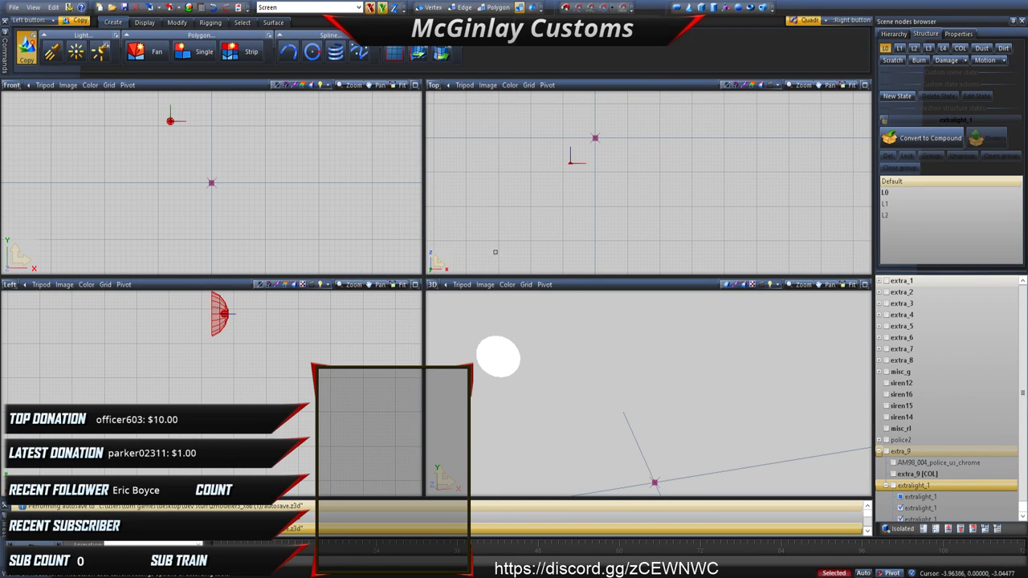
Step: Convert the extralight_1 dummy to a compound and assign its three meshes to the L0, L1 and L2 levels
click(940, 474)
click(934, 486)
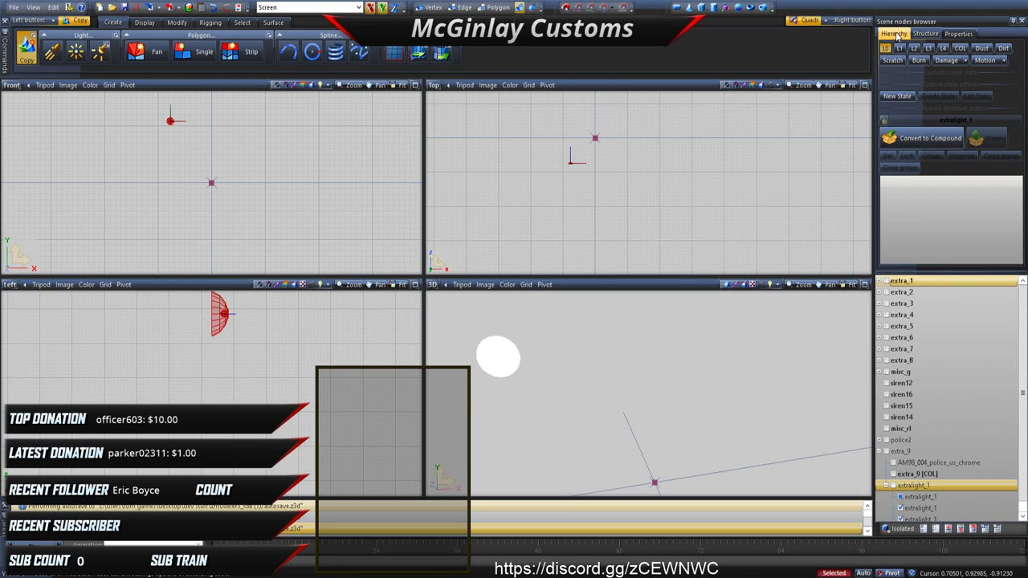
click(916, 138)
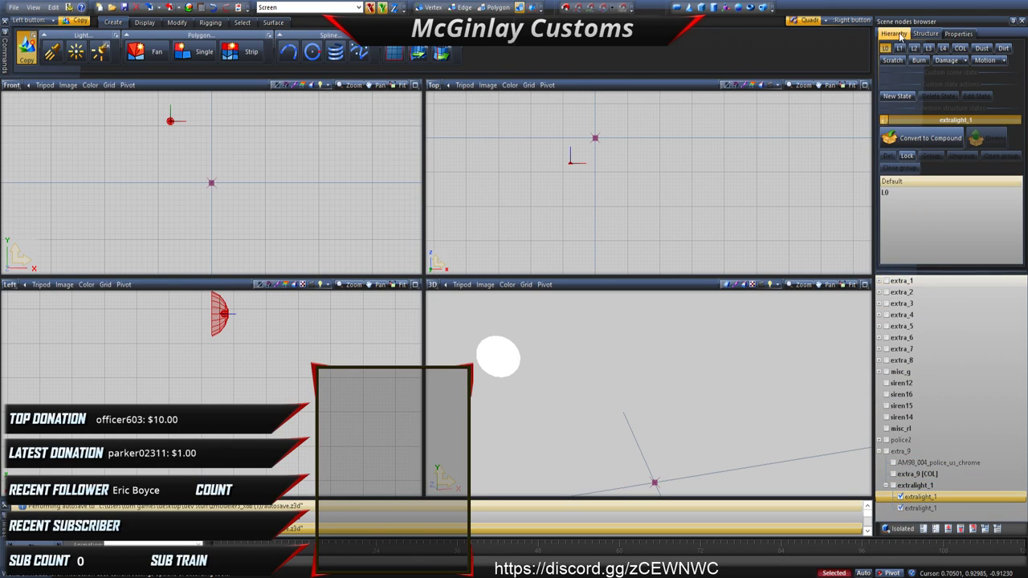
click(920, 138)
click(899, 50)
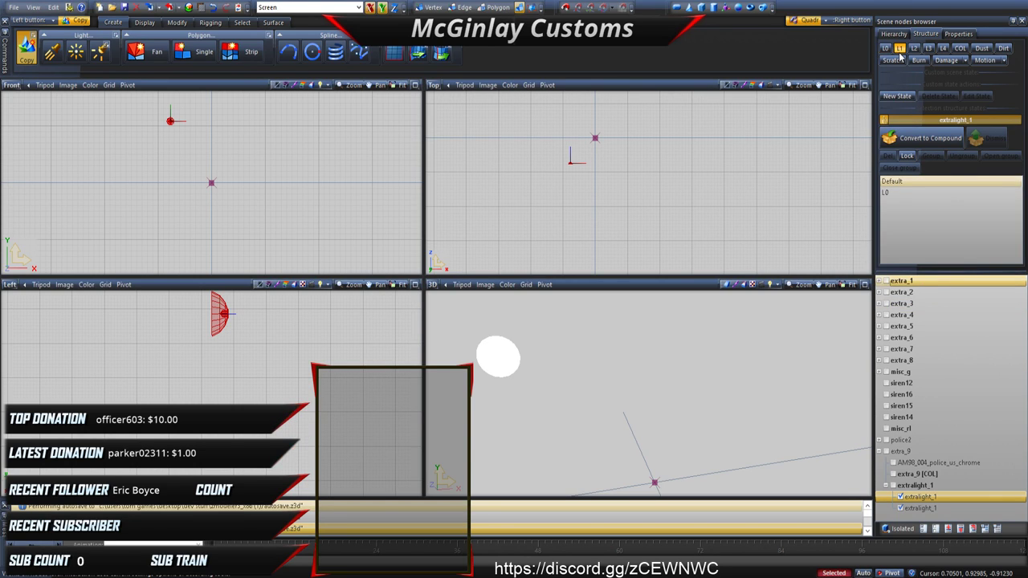
drag(885, 231, 889, 219)
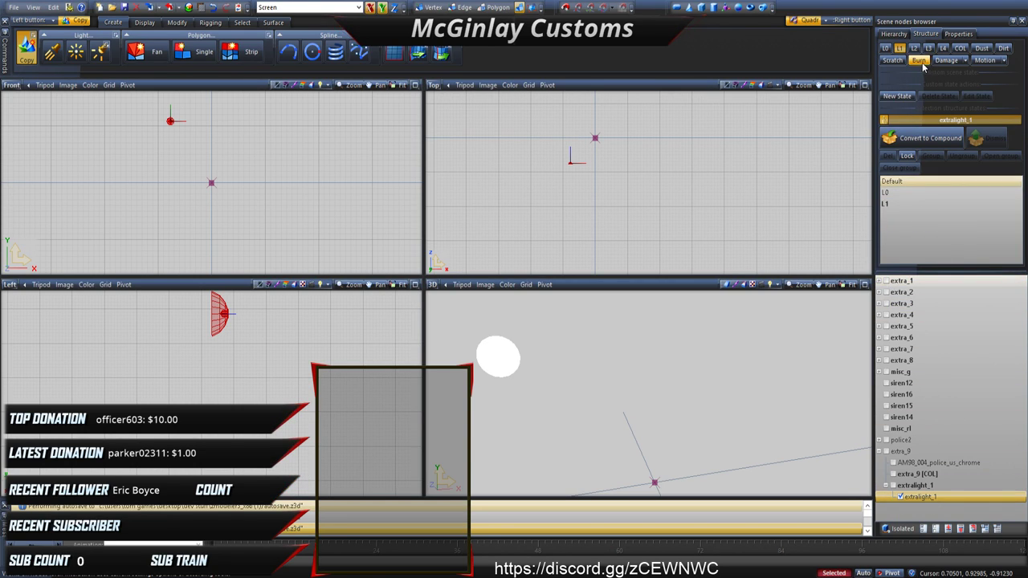
click(913, 50)
drag(932, 497, 932, 376)
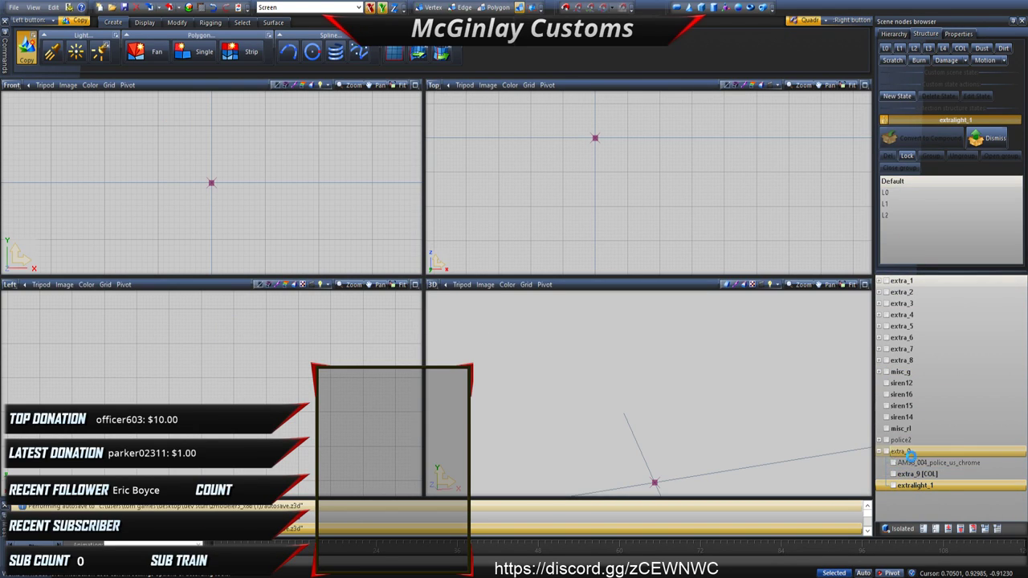
Step: Move extralight_1 to the start of extra_9's children, show the AM98_004_police_us_chrome mesh and copy it twice
drag(896, 455, 907, 464)
click(893, 474)
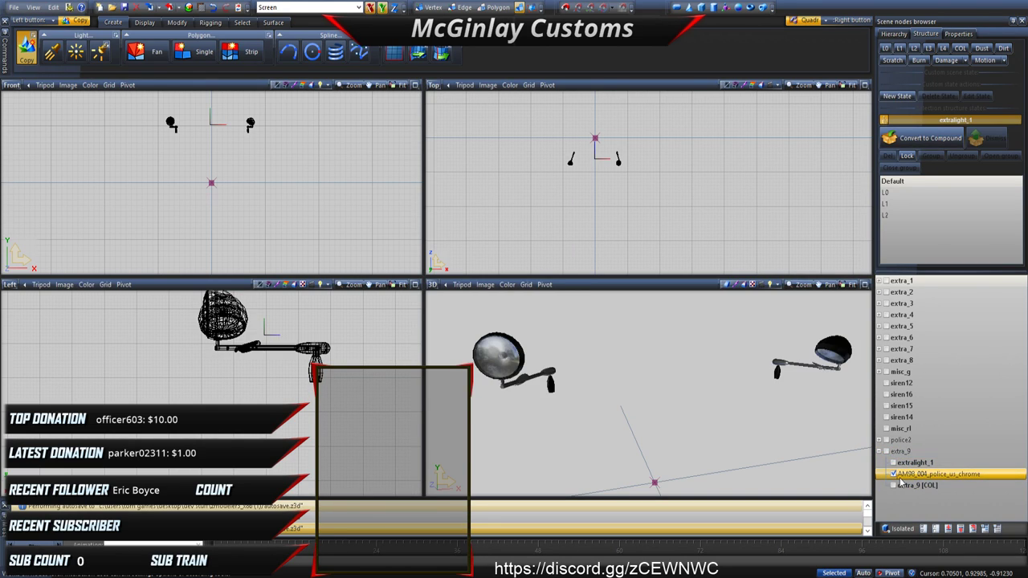
click(220, 328)
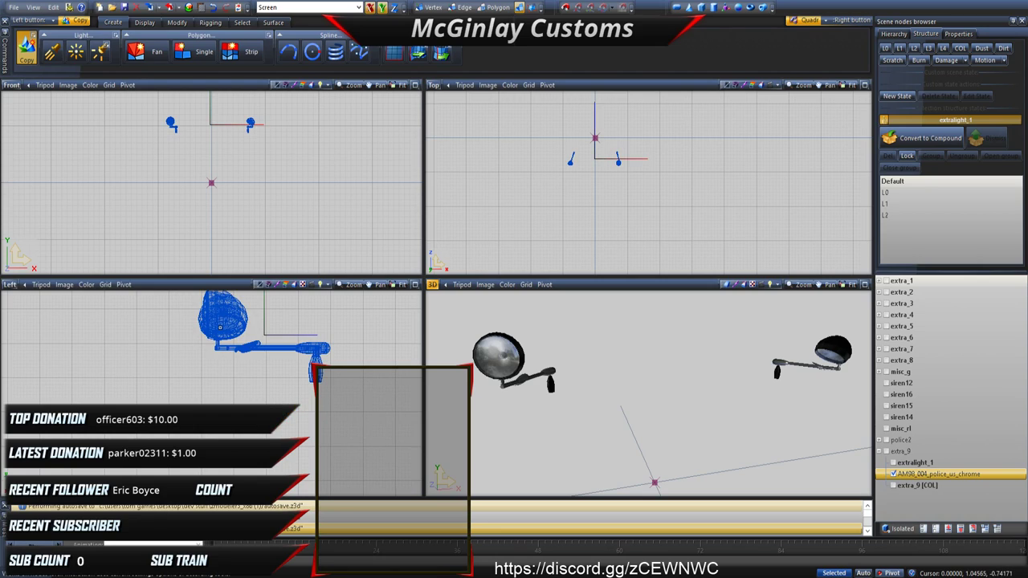
click(220, 328)
click(220, 328)
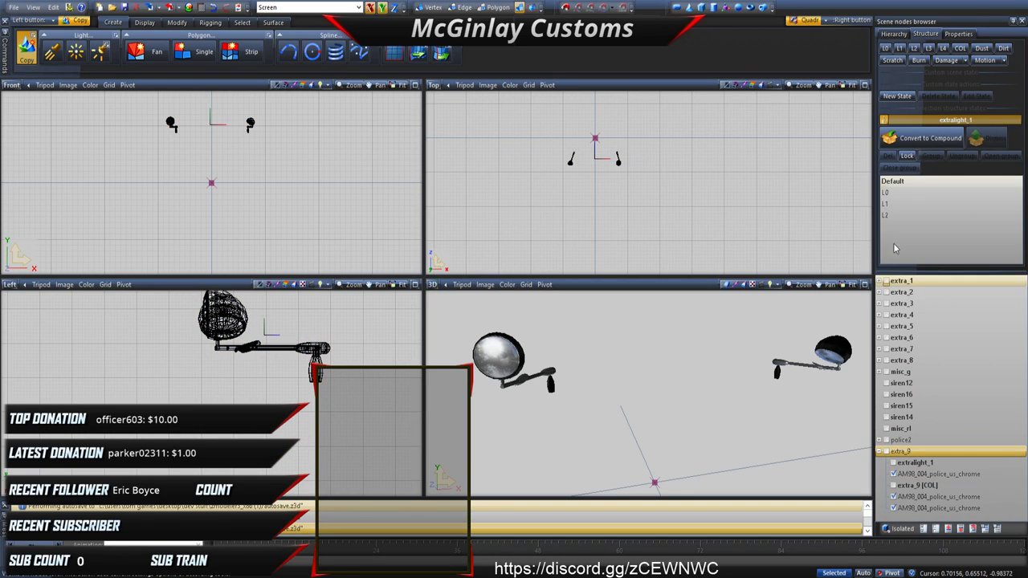
Step: Assign the three AM98_004_police_us_chrome meshes to the L0, L1 and L2 levels of the extra_9 compound
click(884, 120)
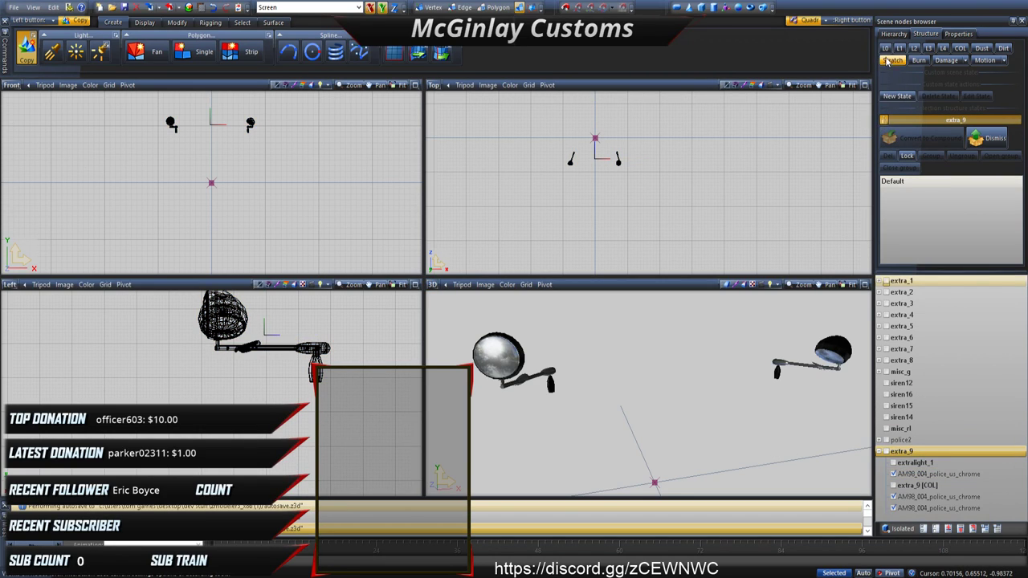
click(885, 48)
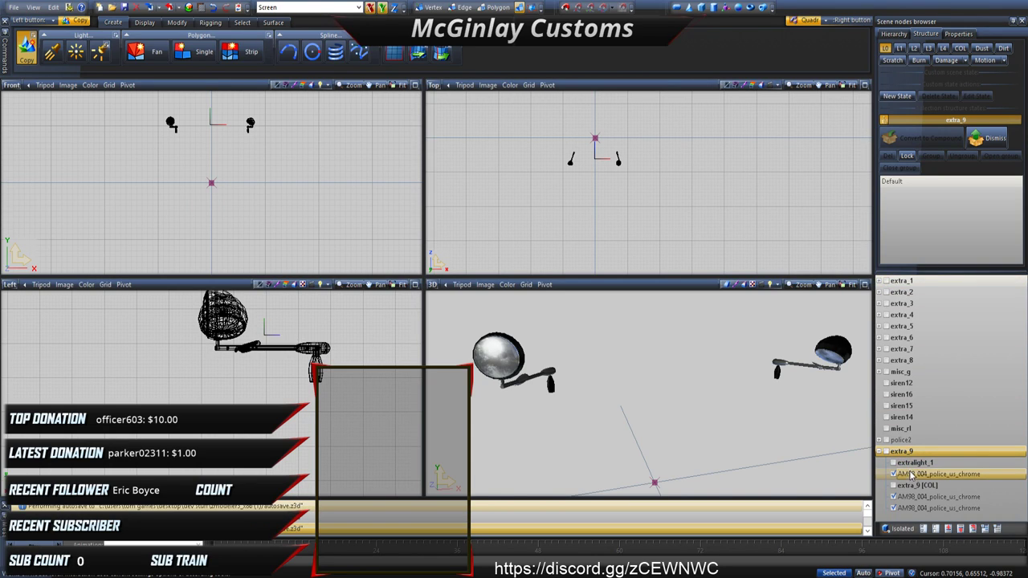
click(908, 473)
click(920, 138)
click(900, 49)
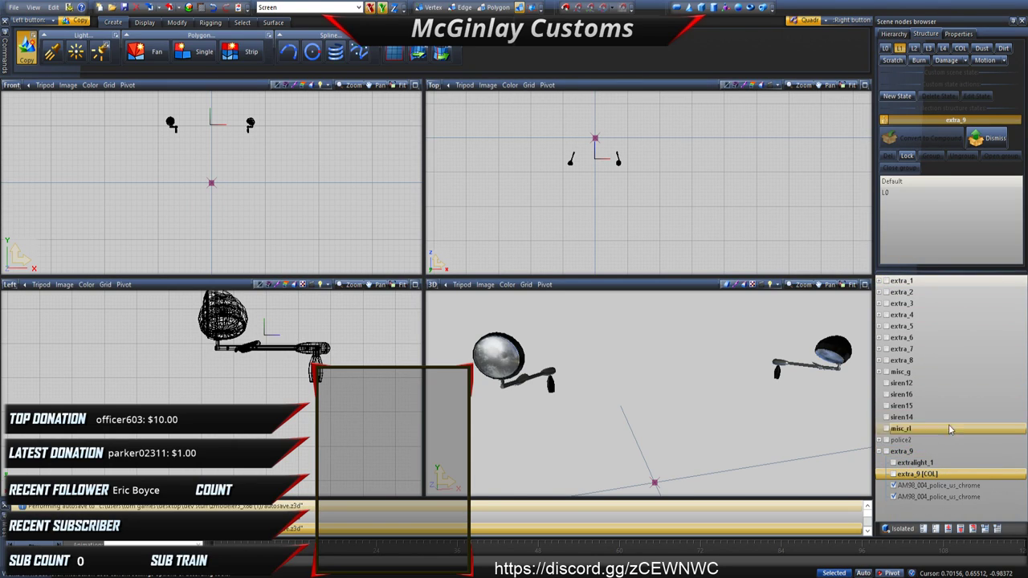
click(913, 48)
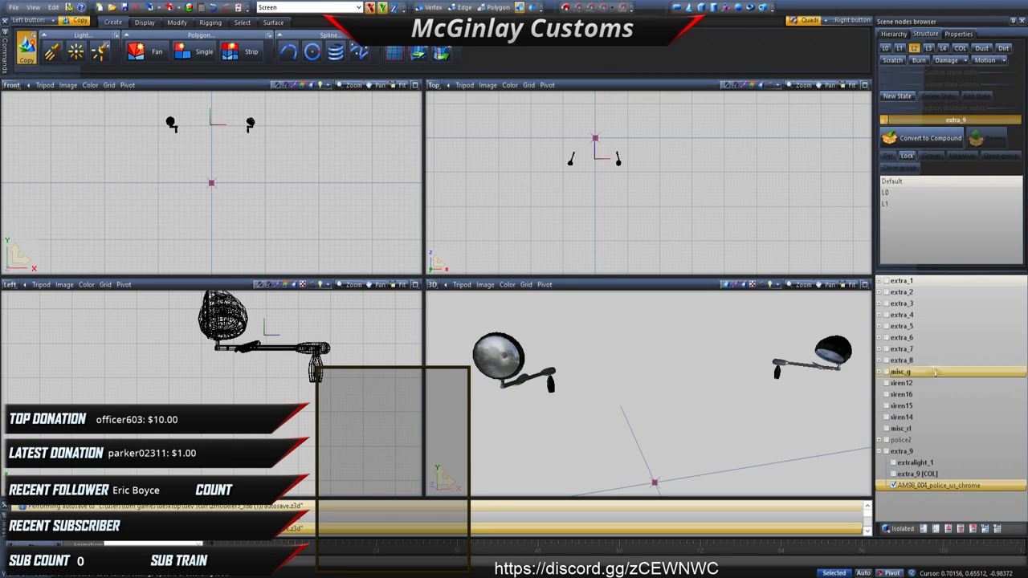
click(920, 137)
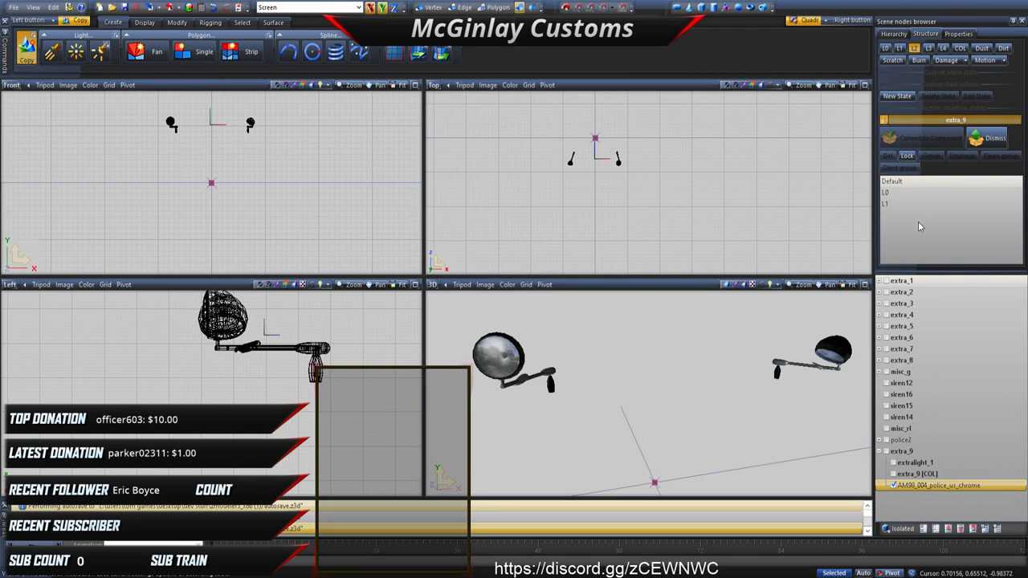
click(884, 119)
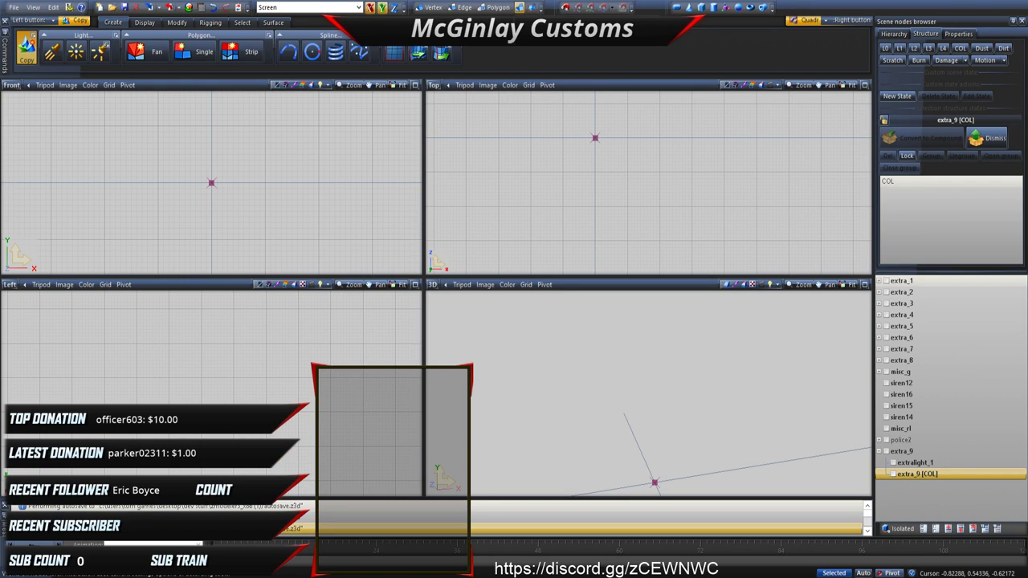
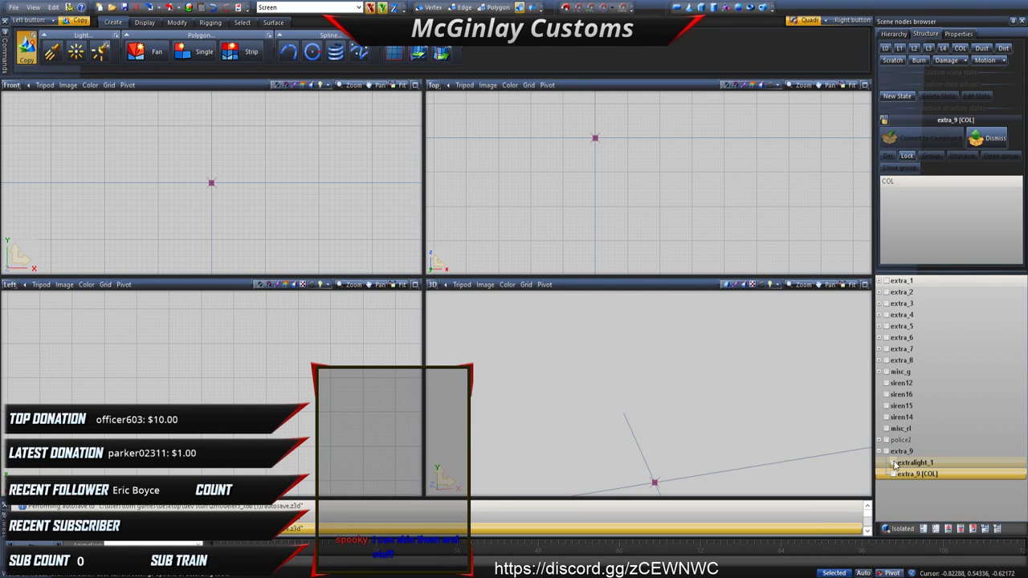
Step: Place extra_9 directly after extra_8 in the node list and show all nodes of the car at the L0 level
click(894, 455)
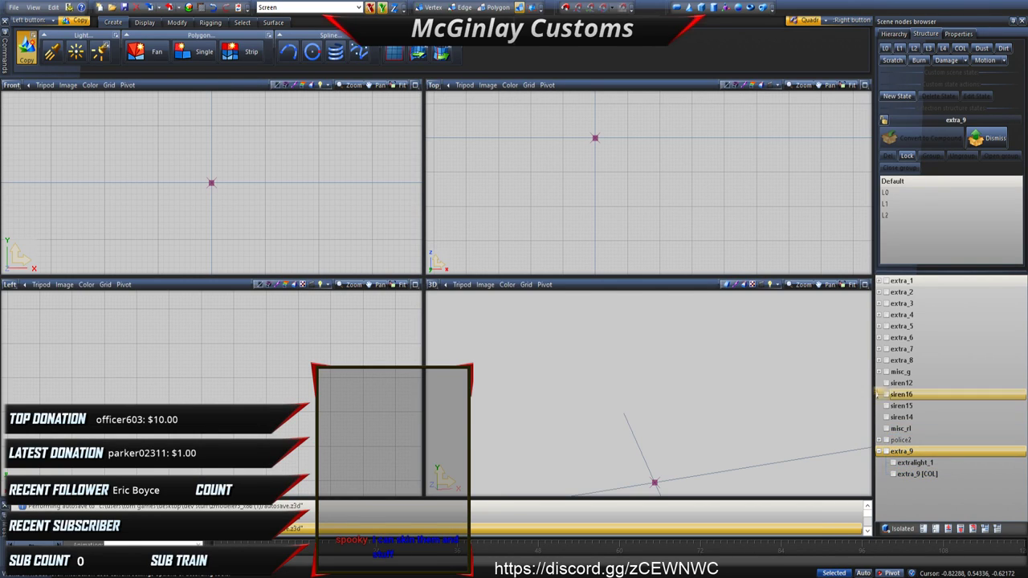
click(886, 361)
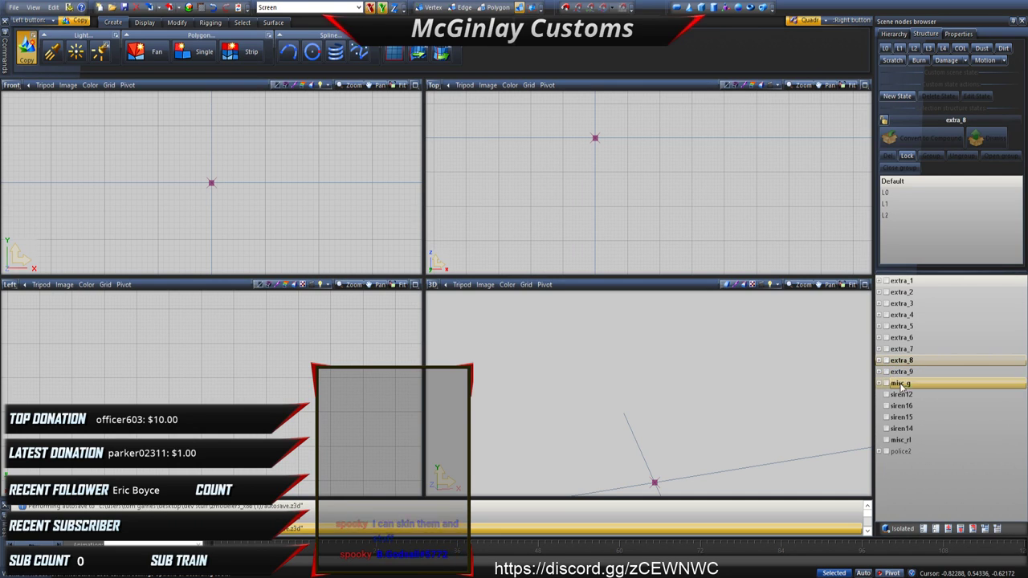
click(935, 529)
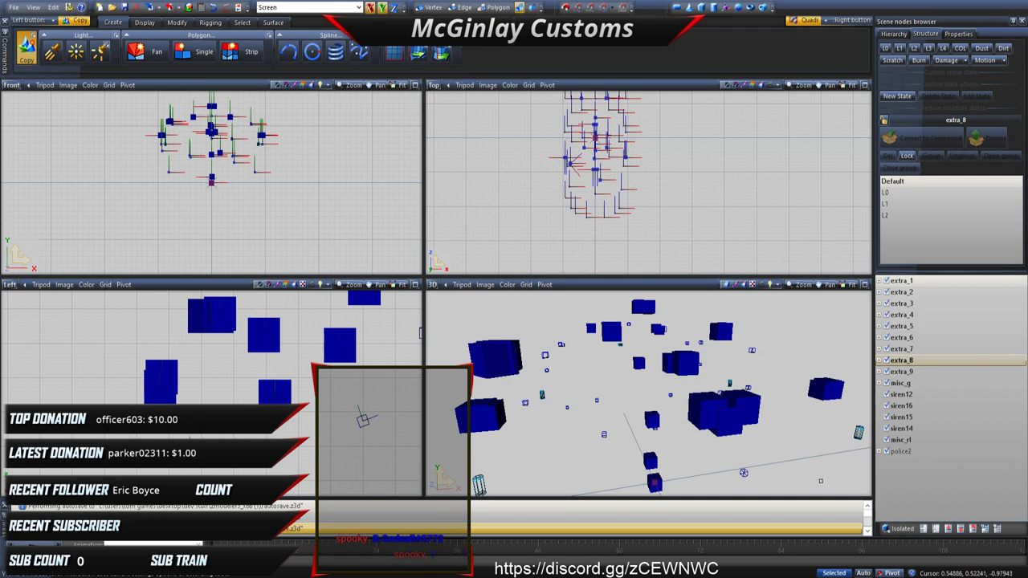
click(885, 48)
scroll(759, 363, down, 3)
middle_drag(791, 354, 759, 363)
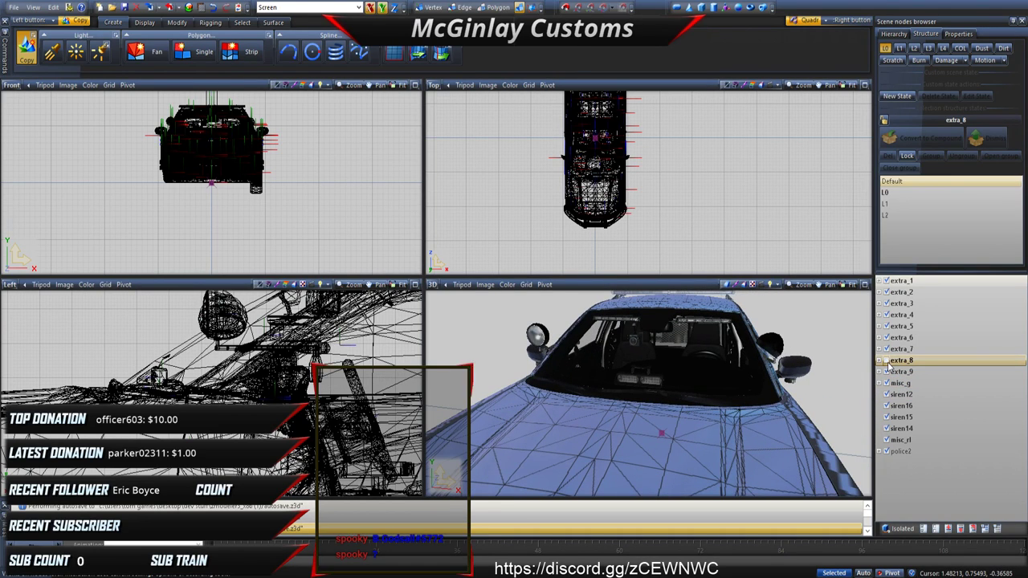
scroll(721, 358, down, 3)
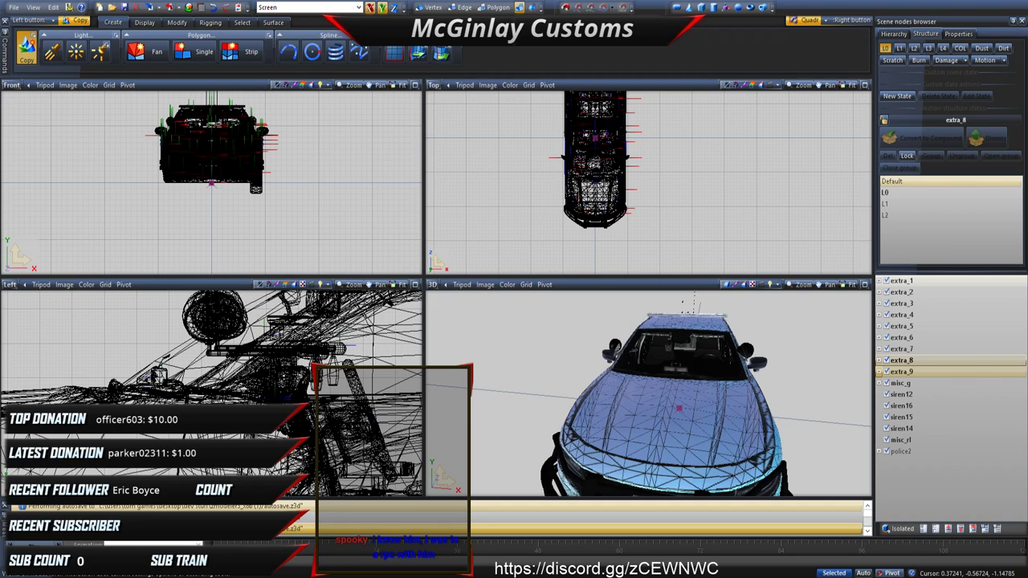
scroll(788, 454, down, 2)
middle_drag(788, 454, 572, 384)
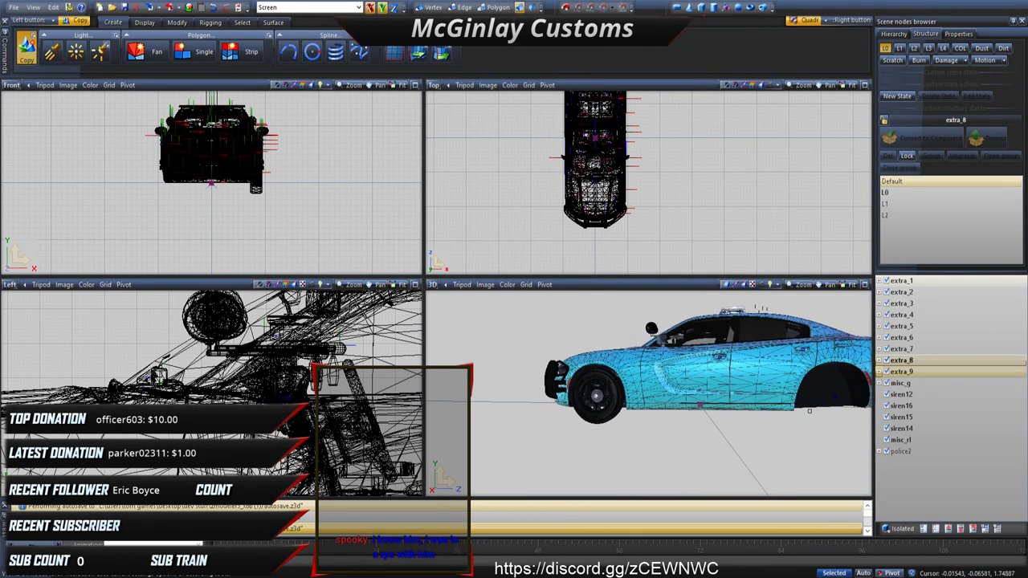
Step: Move all loose nodes from extra_1 through misc_rl under the chassis of police2 and collapse the police2 hierarchy
click(879, 451)
scroll(924, 401, down, 3)
scroll(916, 370, up, 4)
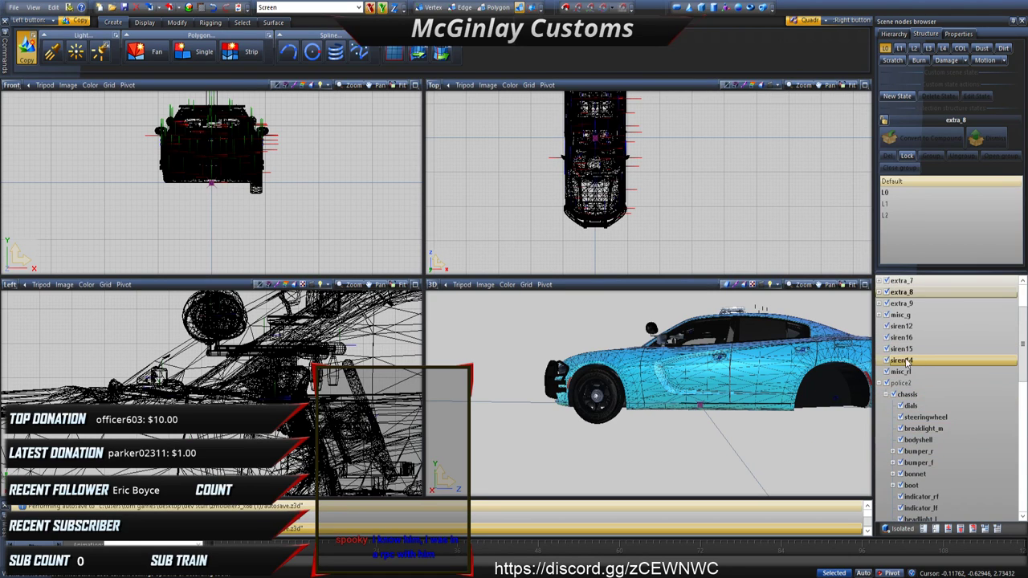
scroll(901, 372, down, 2)
click(901, 373)
scroll(901, 372, up, 3)
shift+click(901, 281)
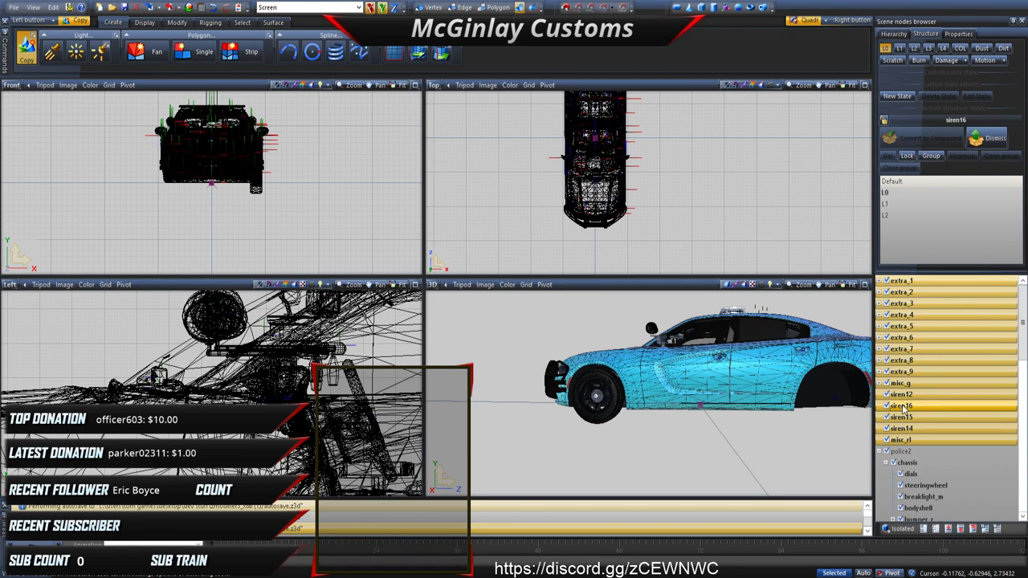
drag(902, 280, 913, 482)
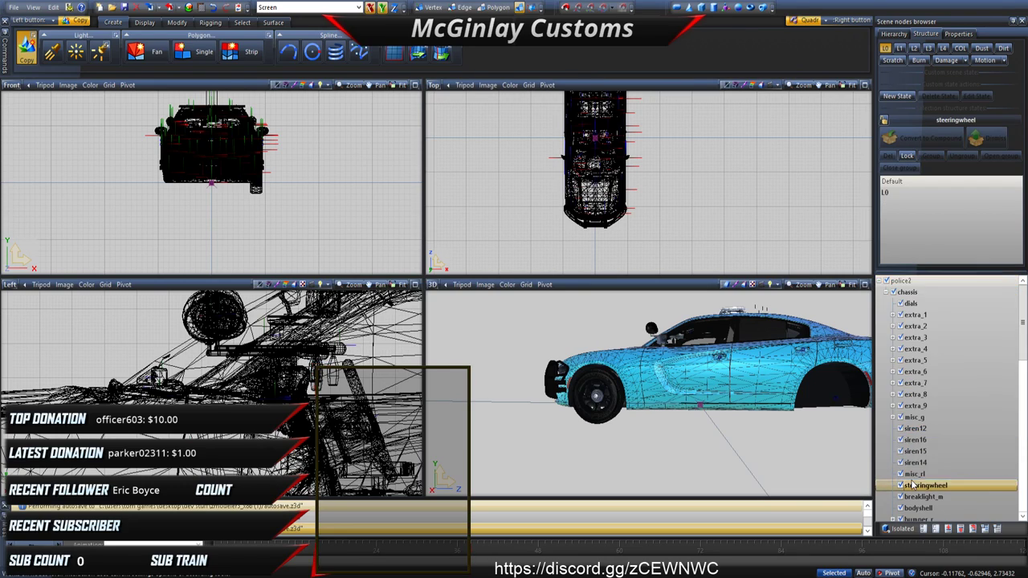
click(881, 281)
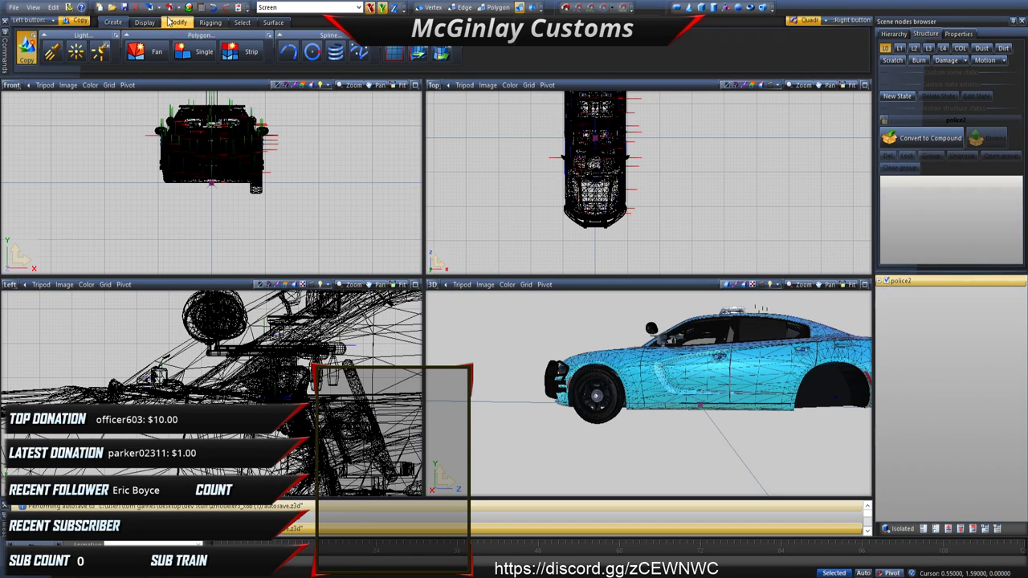
Step: Save the police2 model scene
click(125, 7)
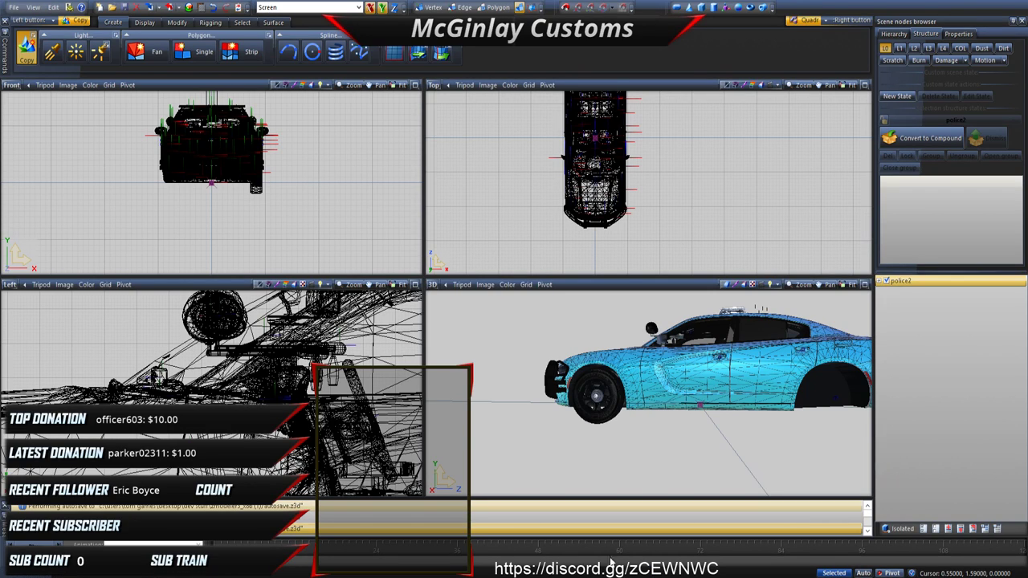
click(519, 7)
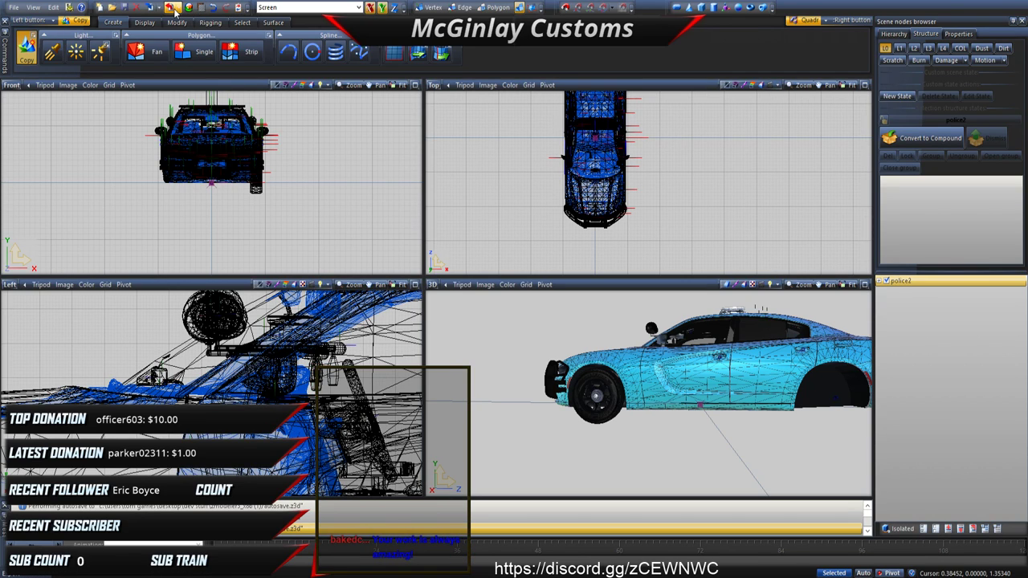
Step: Switch to Streamlabs OBS and accept the Display Capture source for Display 0: 1920x1080 with cursor capture
click(346, 338)
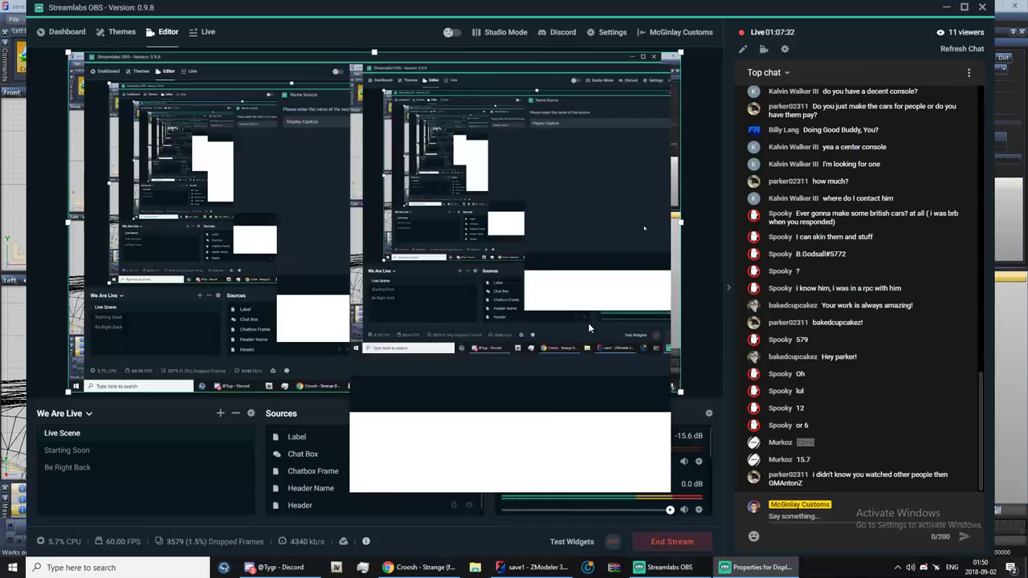
double_click(588, 322)
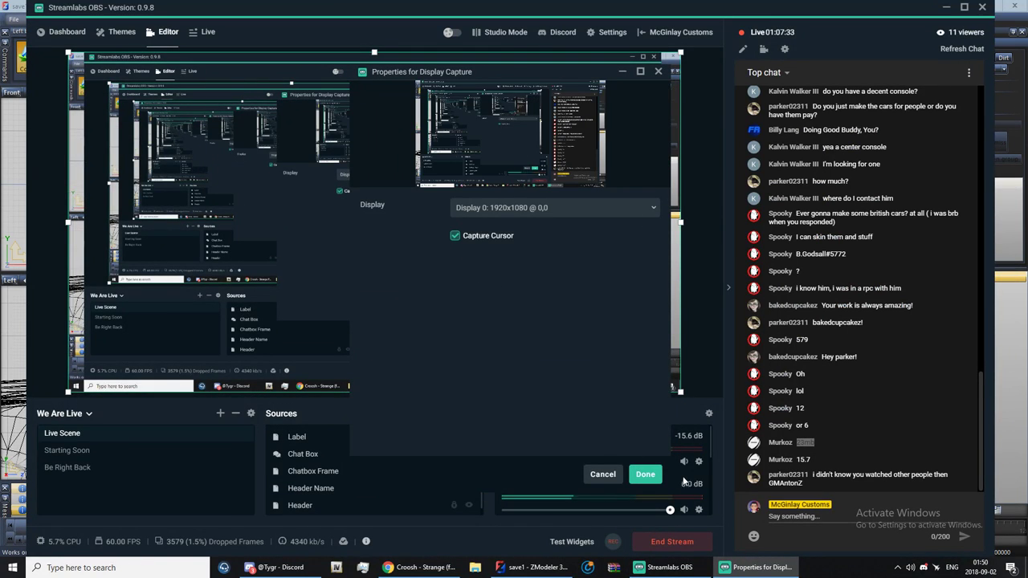
click(646, 472)
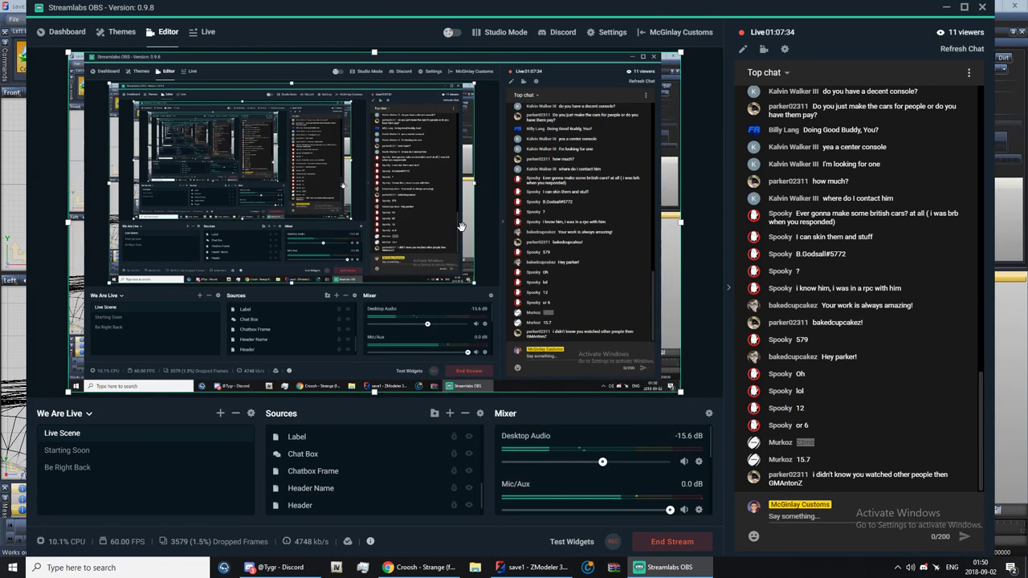
Step: Place the Display Capture source between Header and ZMOD WINDOW in the source order and return to ZModeler's export dialog
scroll(375, 466, down, 1)
scroll(369, 462, up, 5)
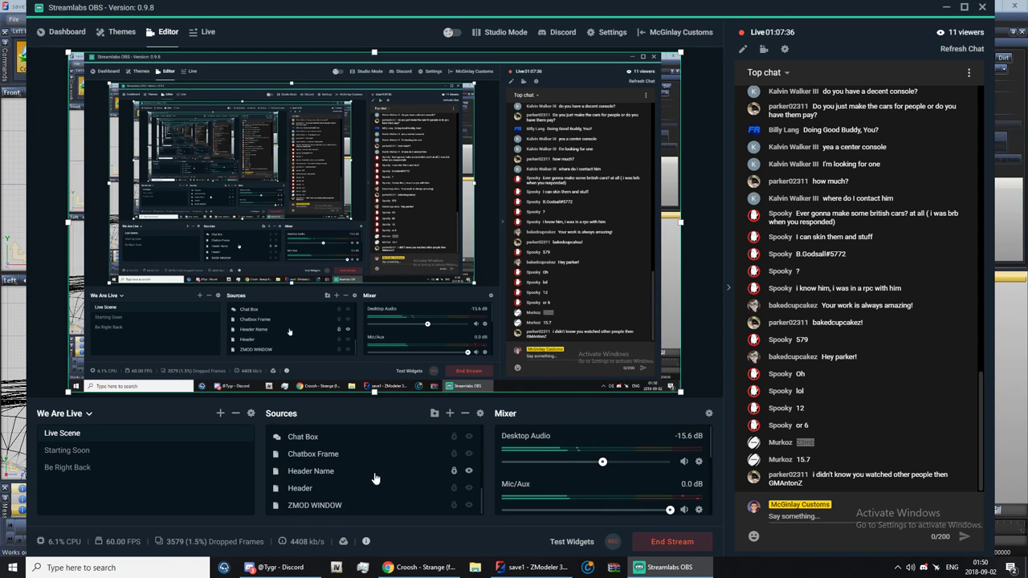
scroll(354, 474, down, 5)
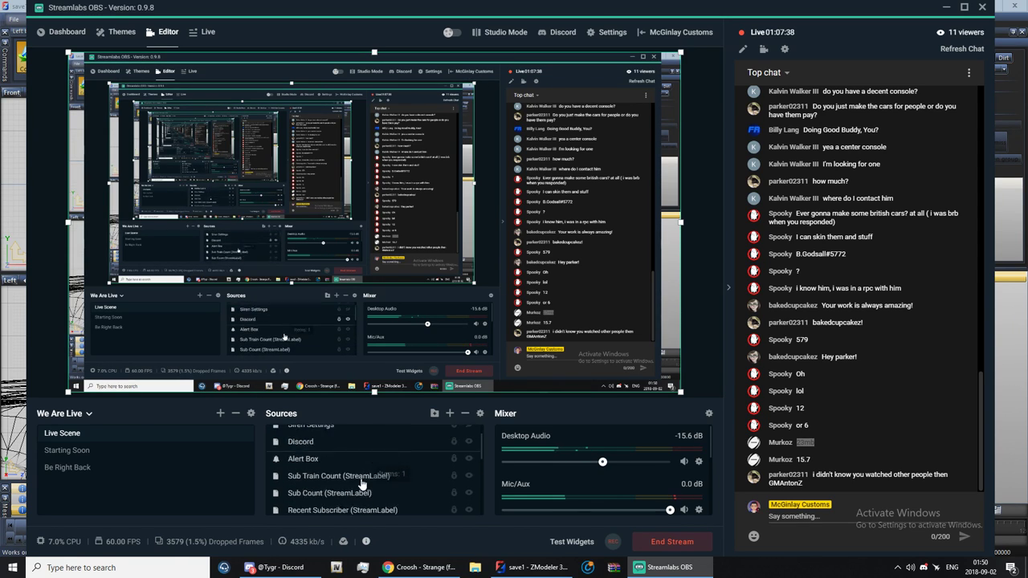
drag(321, 505, 322, 502)
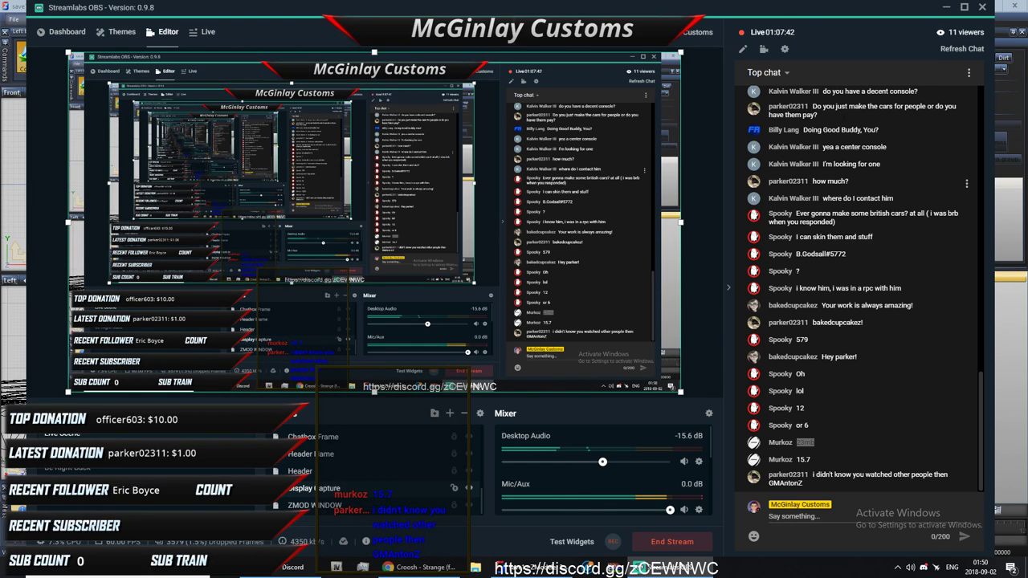
click(944, 10)
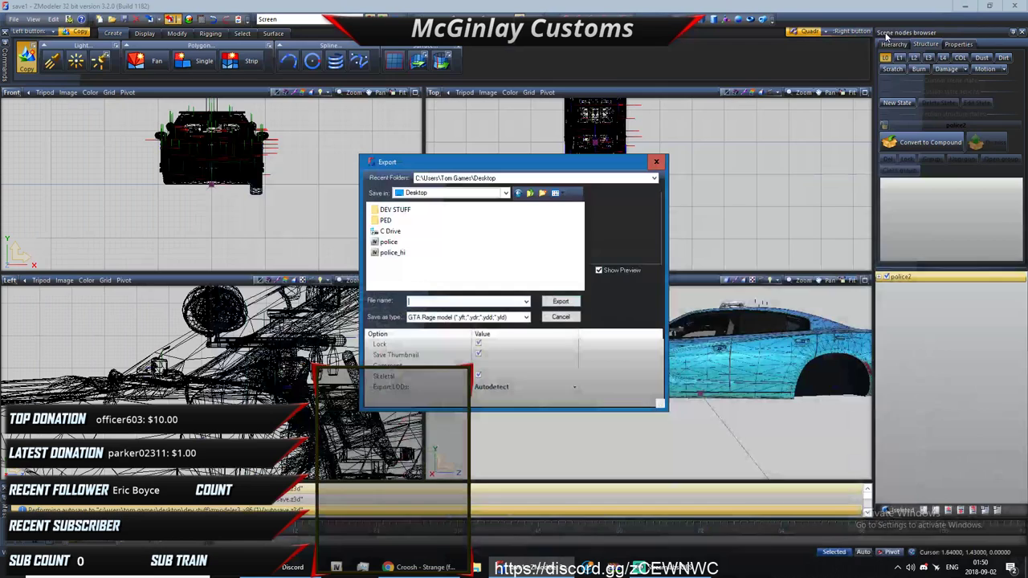
Step: Create a folder named test inside DEV STUFF, Jay, 16 Charger and open it as the export destination
double_click(401, 210)
scroll(408, 251, down, 5)
double_click(408, 251)
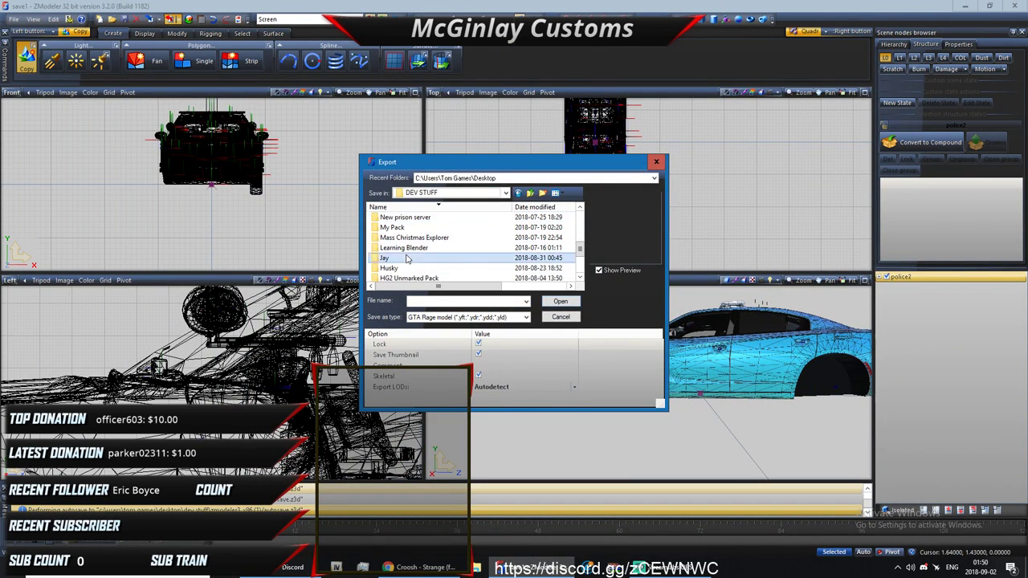
double_click(405, 217)
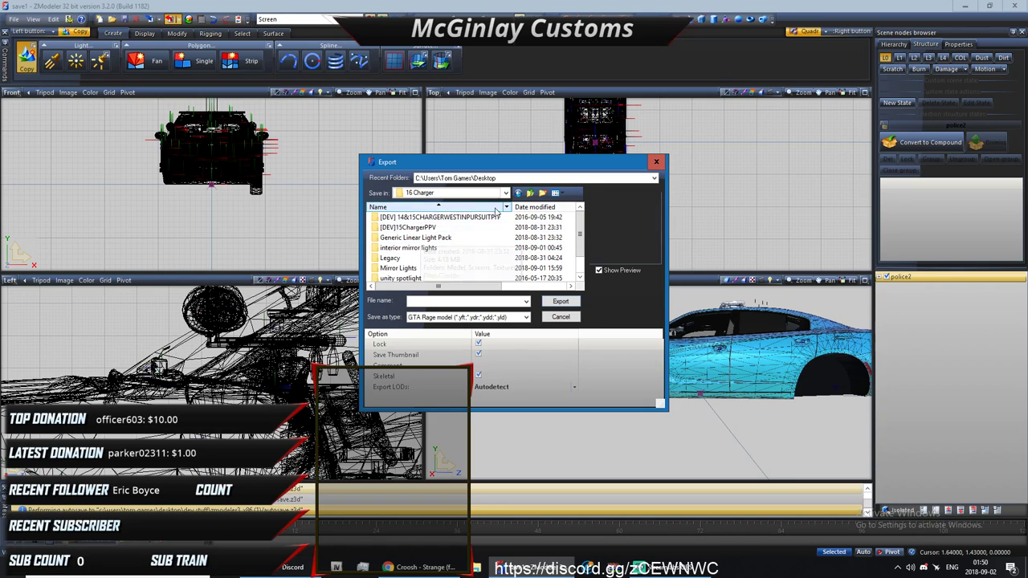
click(543, 193)
text(t)
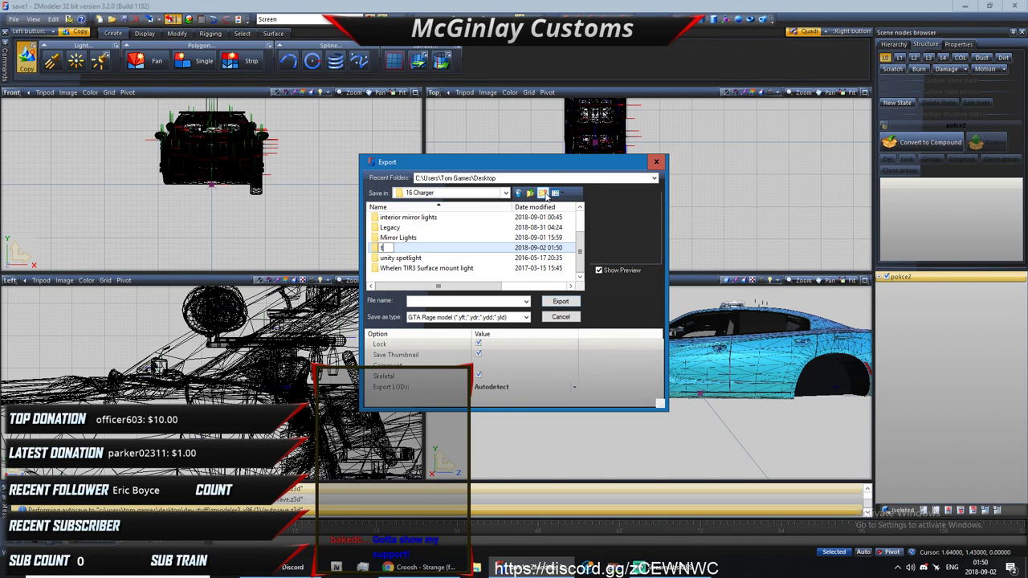
text(est)
key(Return)
key(Return)
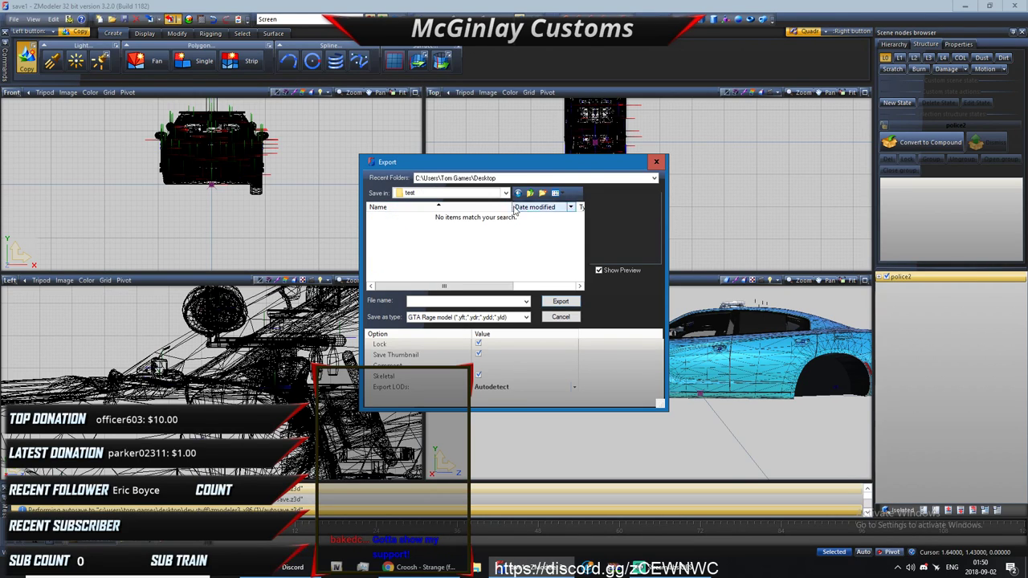
Step: Try to export the car as a GTA Rage model named police into the test folder
click(491, 302)
text(police2)
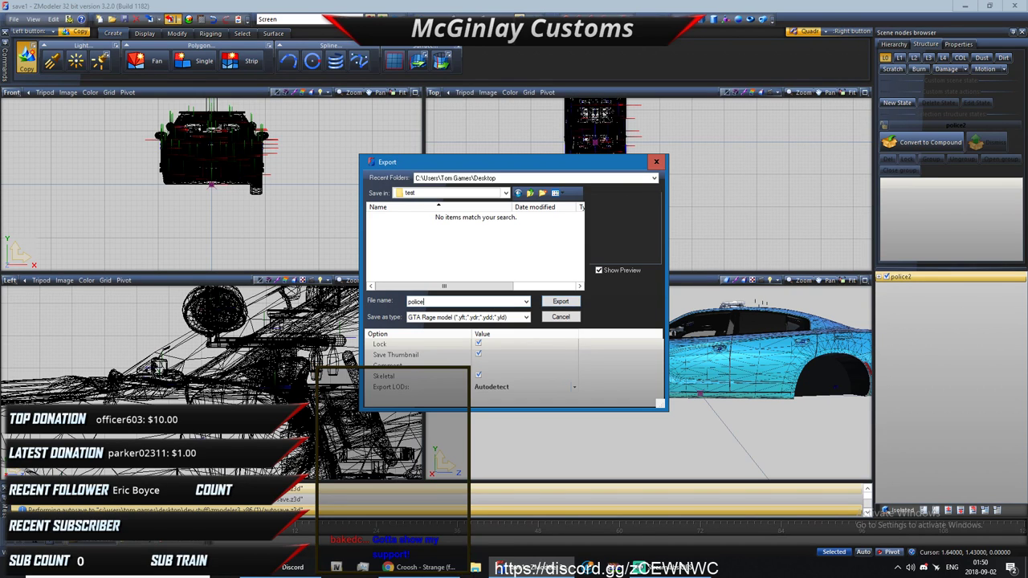
key(Return)
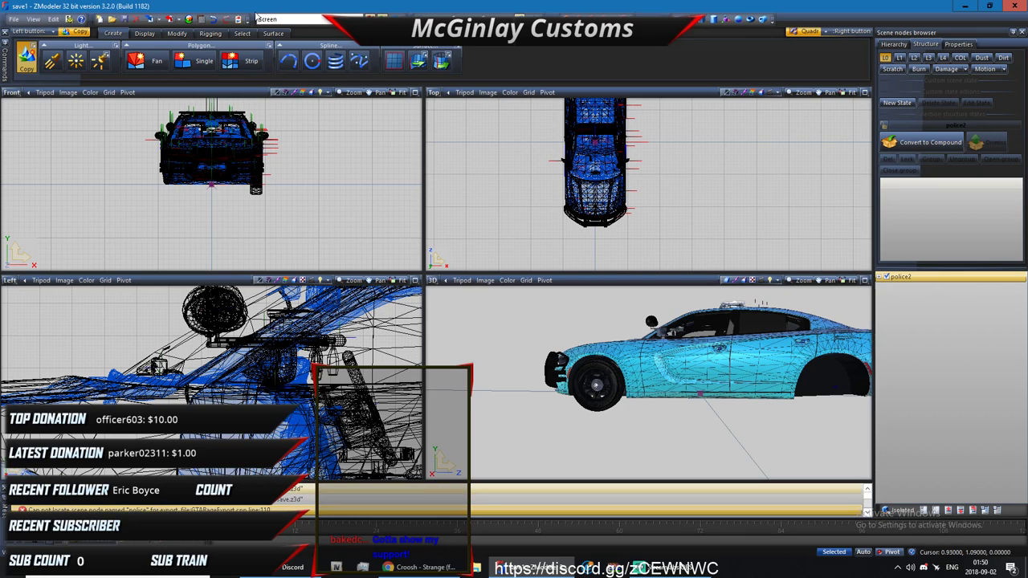
Step: Check the Export LODs options, cancel the export and rename the root node police2 to police
click(169, 20)
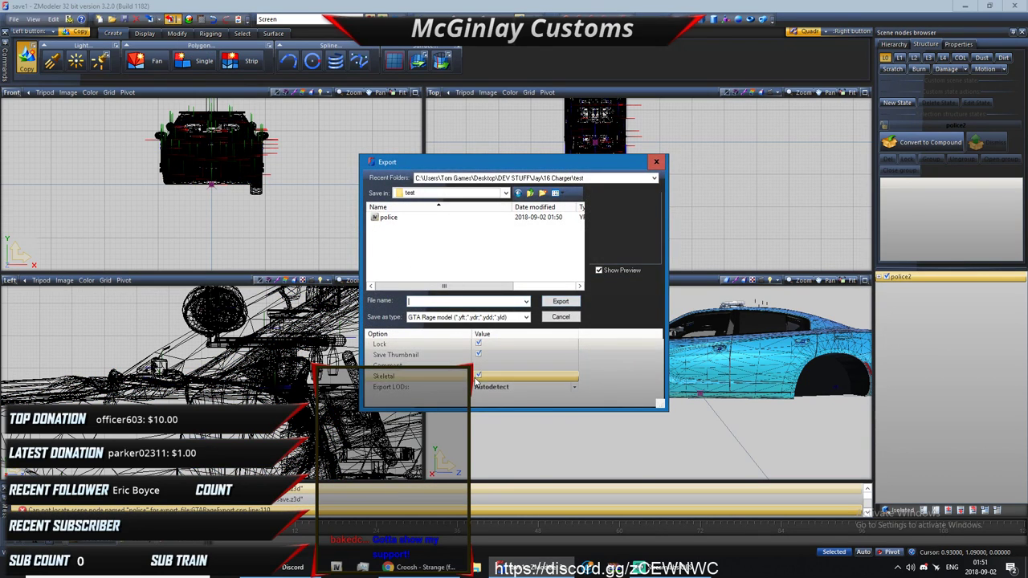
click(573, 389)
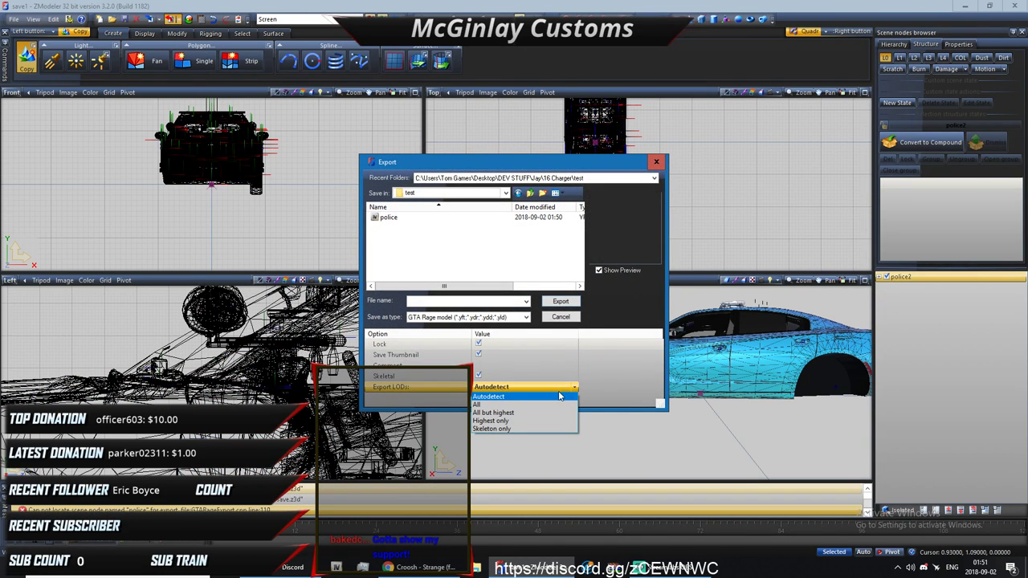
click(546, 318)
click(573, 318)
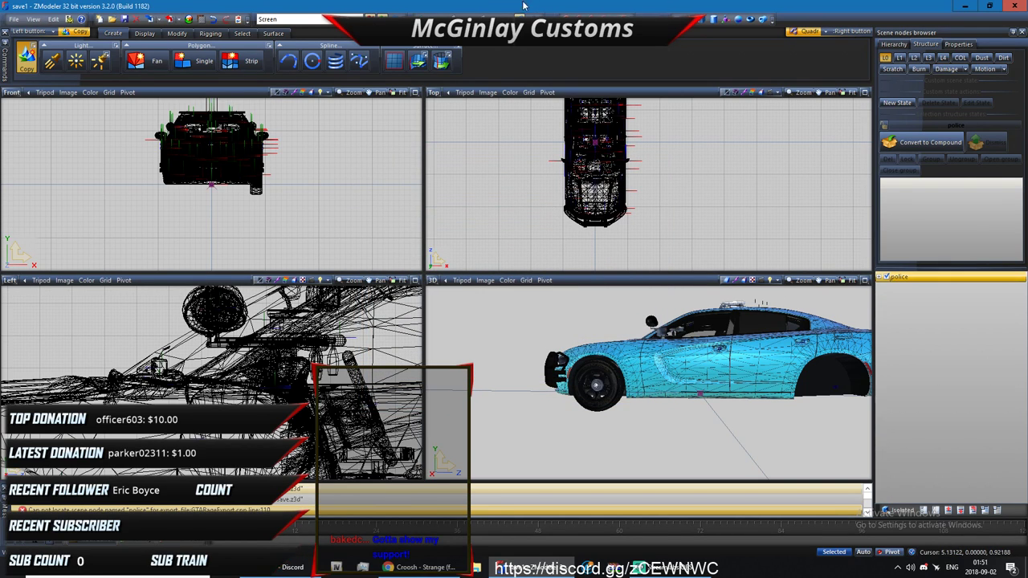
Step: Export the car over the existing police file in the test folder with Export LODs on Autodetect
click(169, 18)
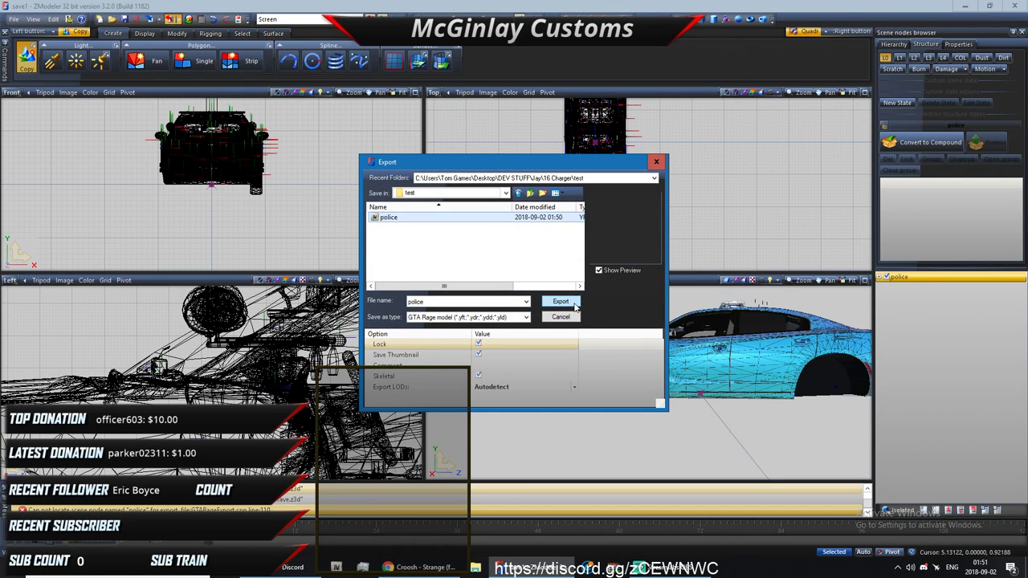
click(575, 306)
click(507, 289)
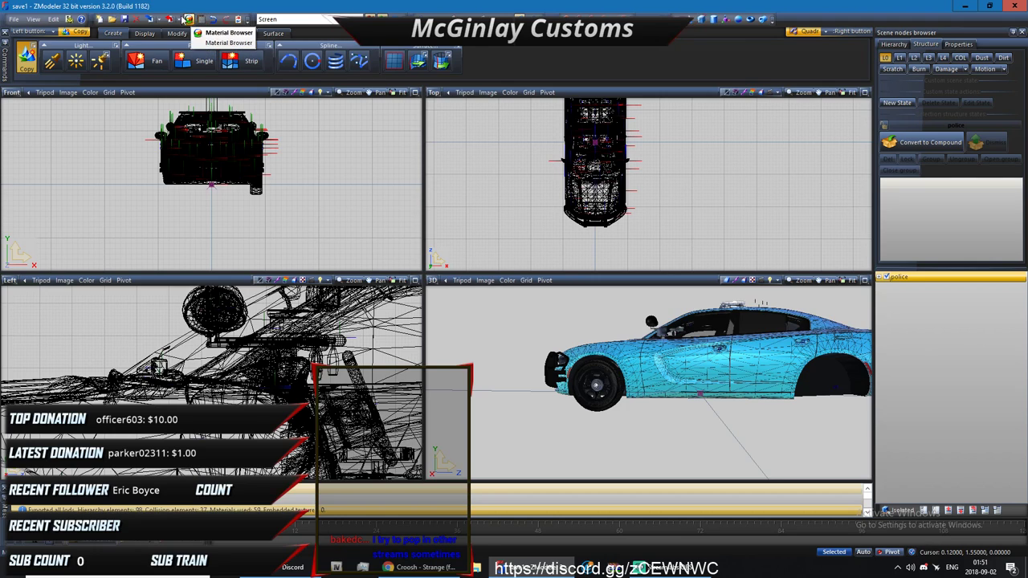
Step: Export the highest-detail version of the car as police_hi into the test folder
click(170, 19)
mouse_move(421, 289)
mouse_down()
mouse_move(509, 289)
mouse_move(430, 293)
mouse_up()
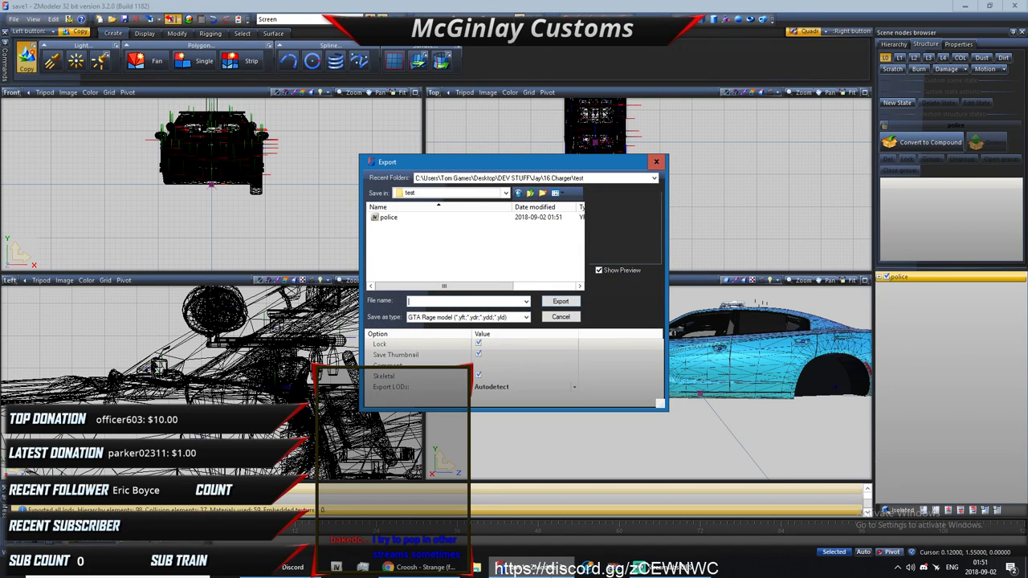
click(669, 567)
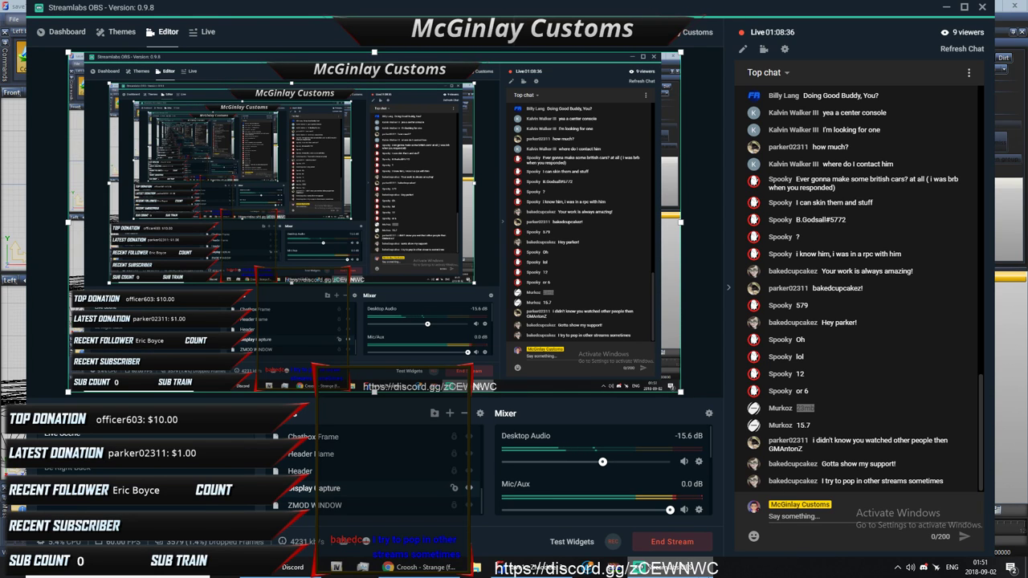
click(532, 567)
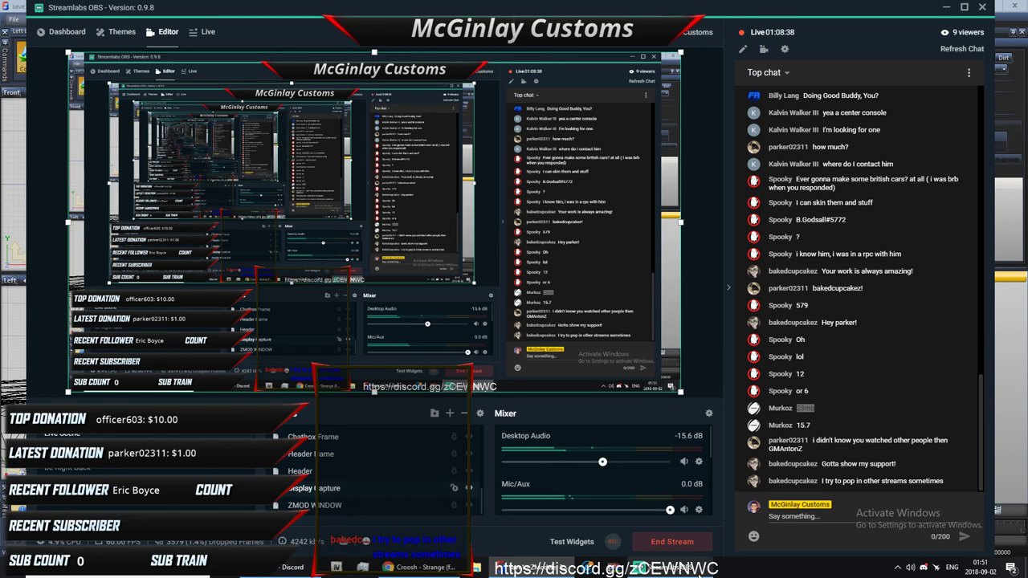
click(503, 216)
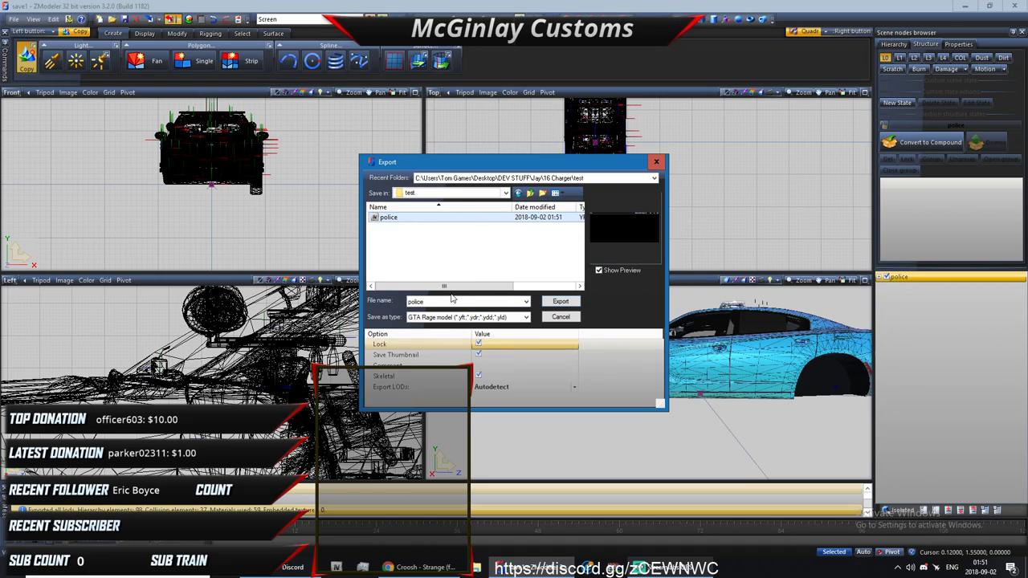
click(449, 300)
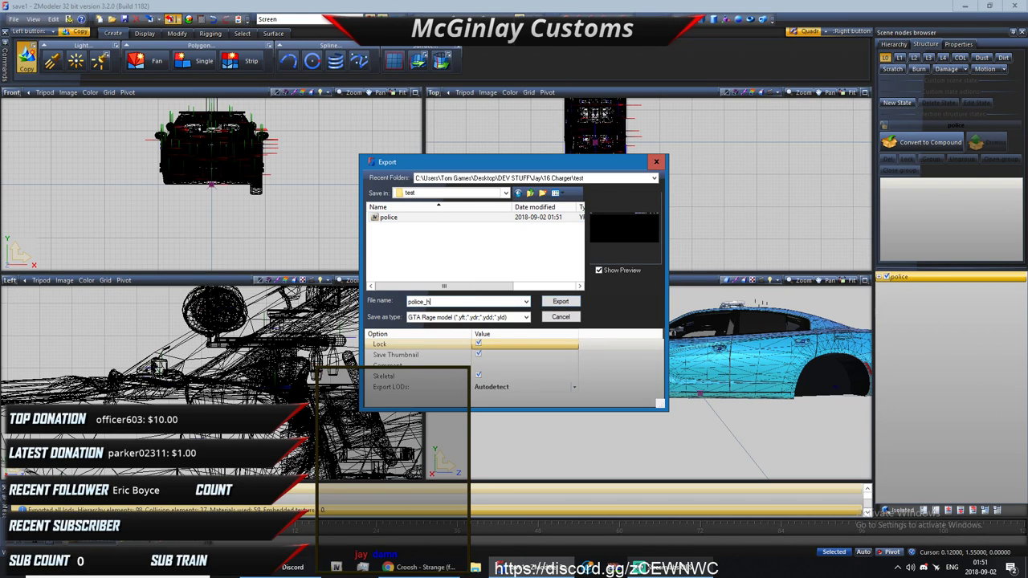
text(_hi)
key(Return)
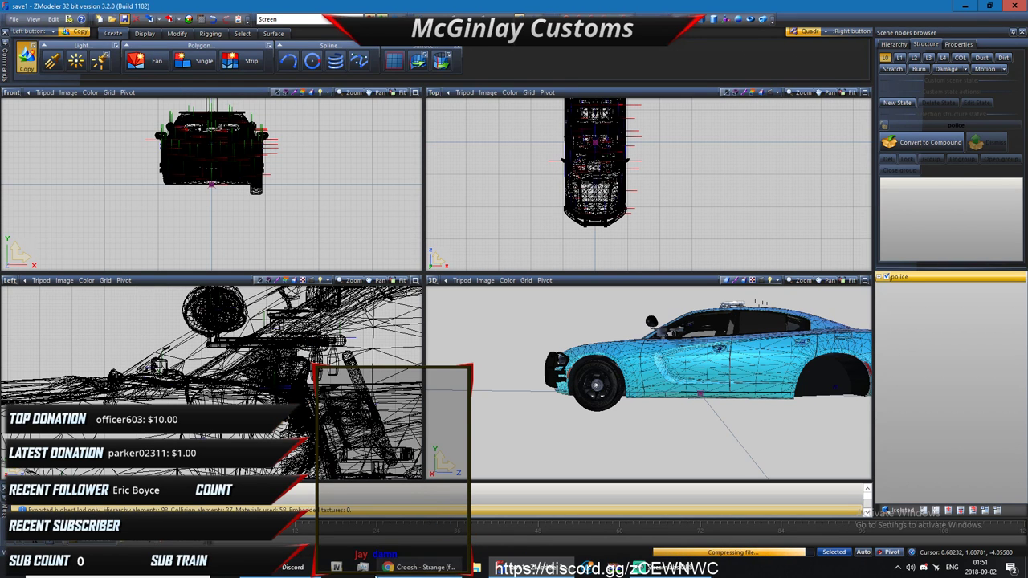
click(280, 572)
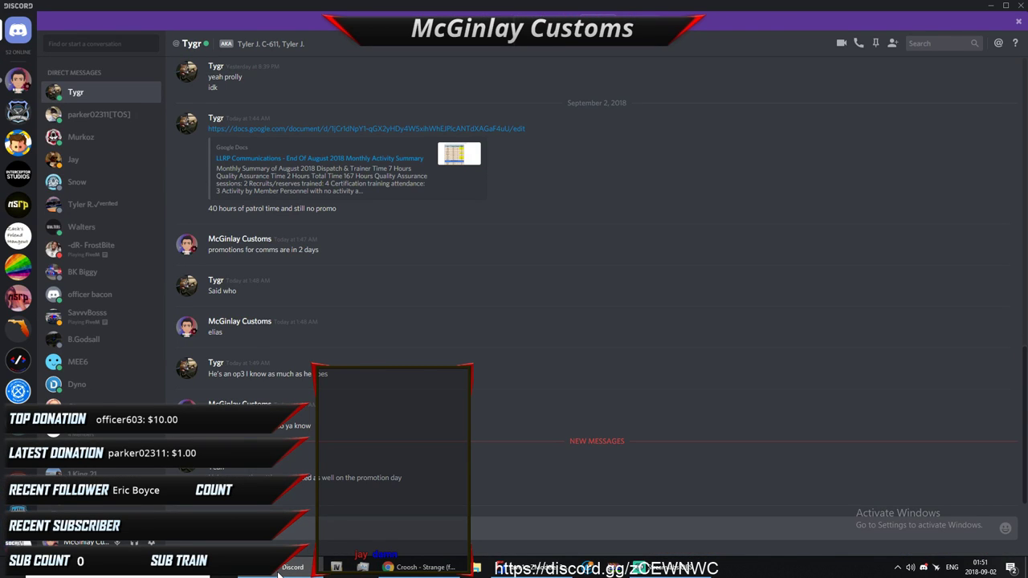
click(280, 570)
Step: Minimize ZModeler and start OpenIV for the Windows version of Grand Theft Auto V
mouse_move(530, 567)
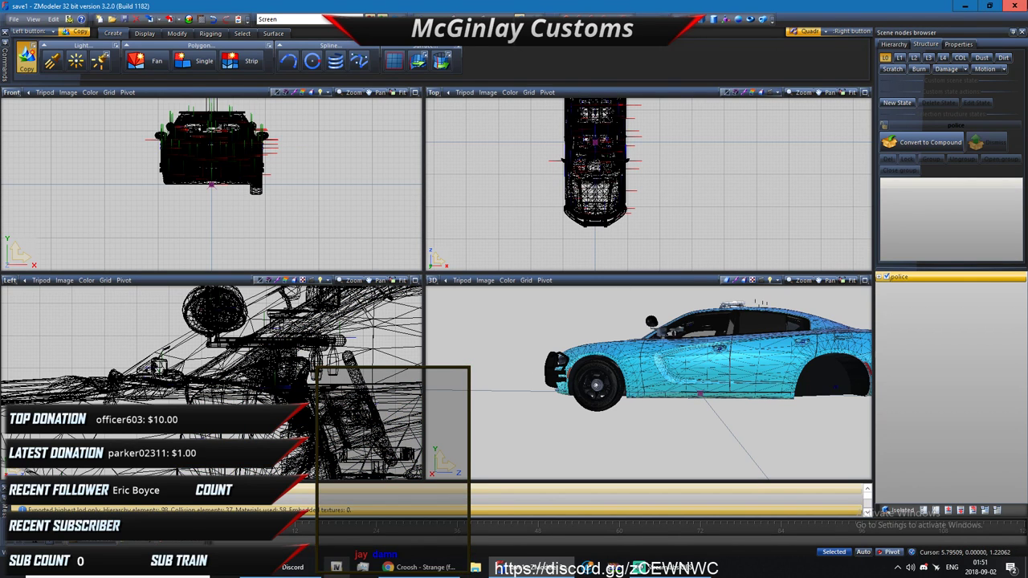
click(1018, 6)
click(966, 8)
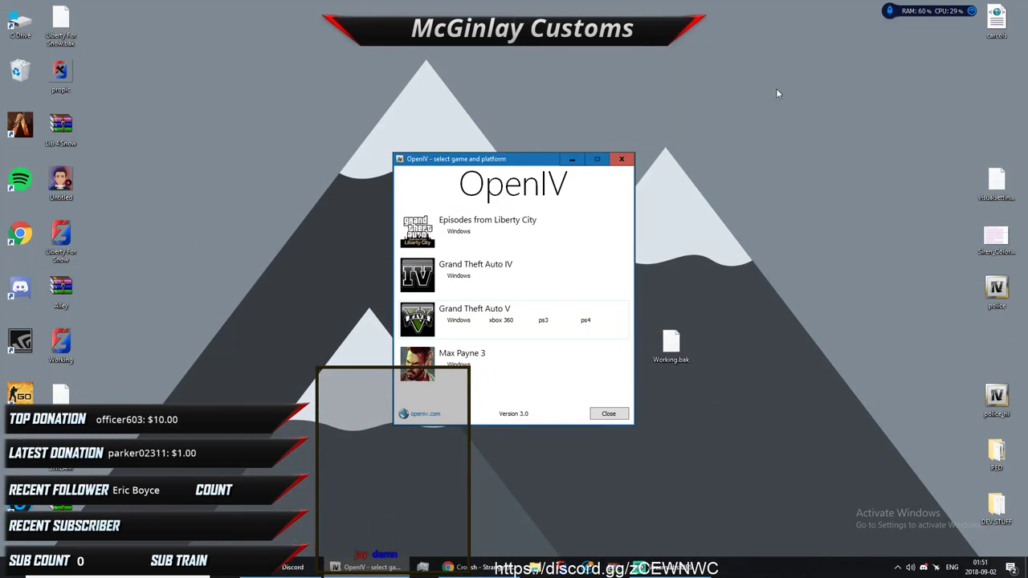
click(459, 320)
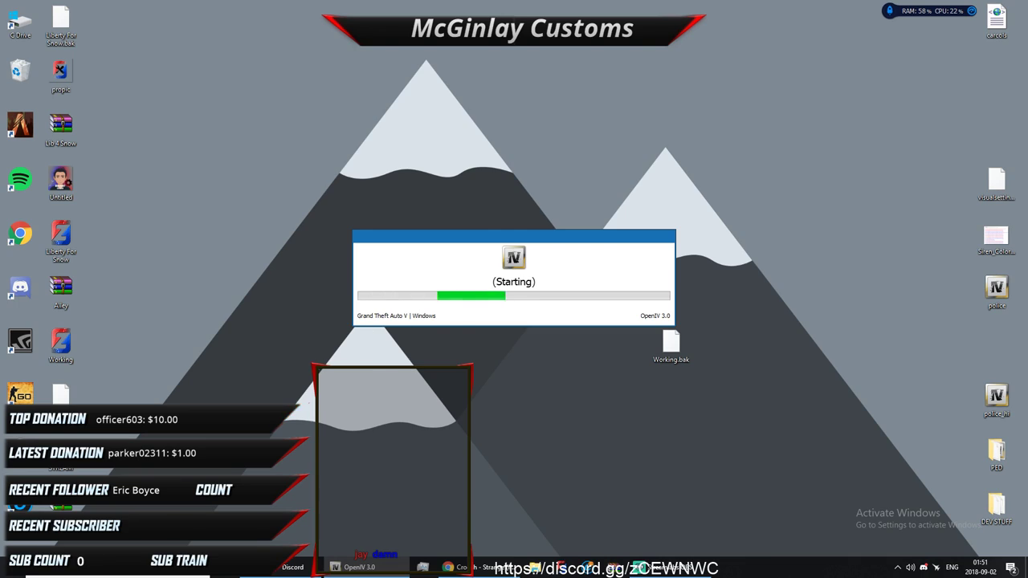
click(287, 567)
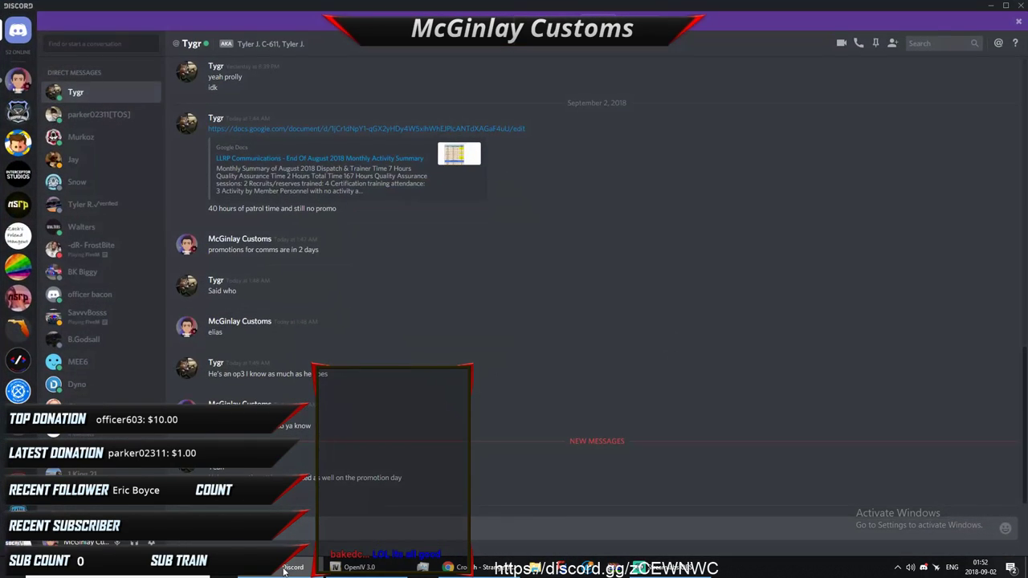
click(284, 570)
click(668, 567)
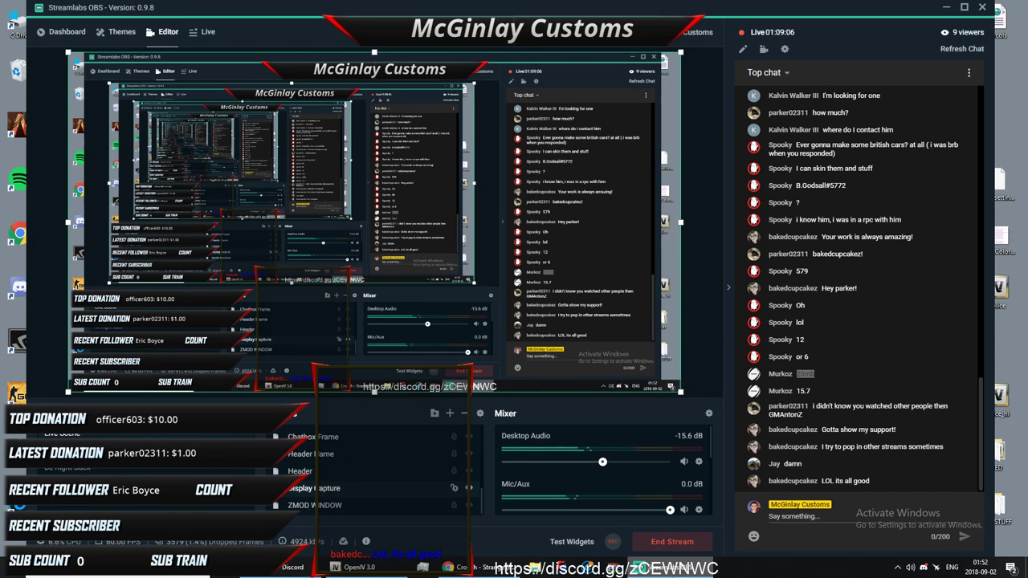
click(679, 568)
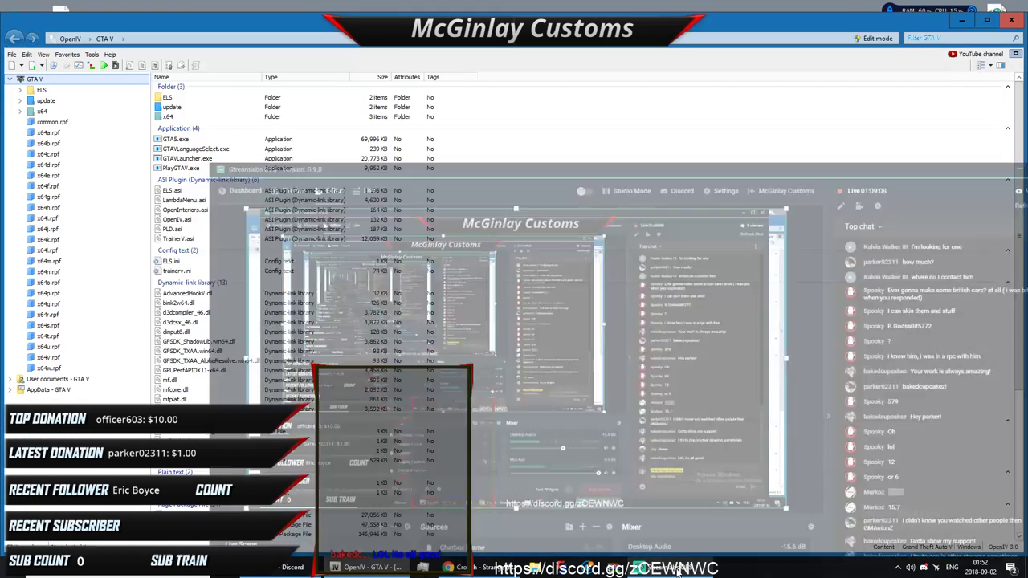
Step: Maximize OpenIV and show the GTA V game folder in Windows Explorer
double_click(283, 24)
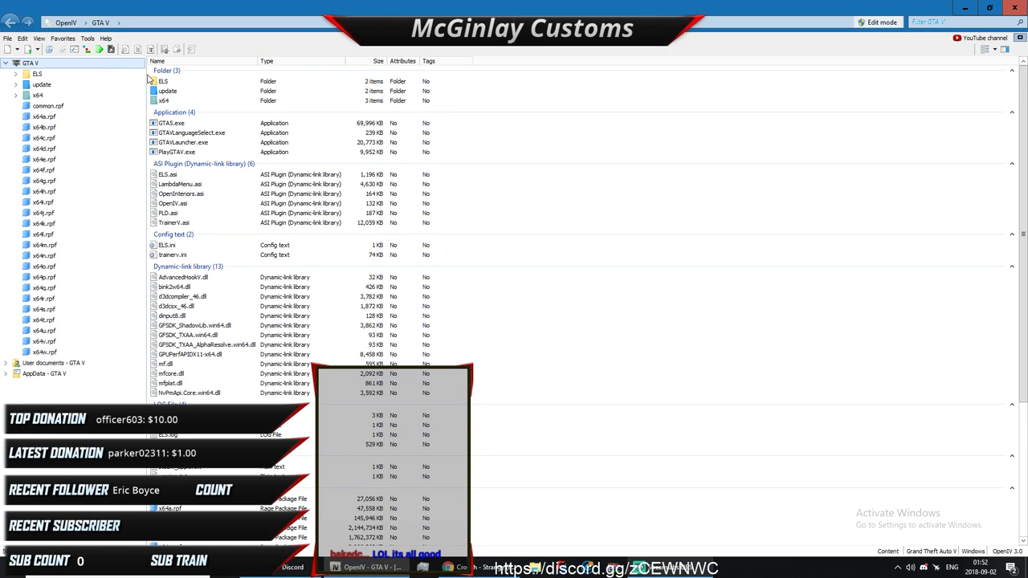
click(56, 24)
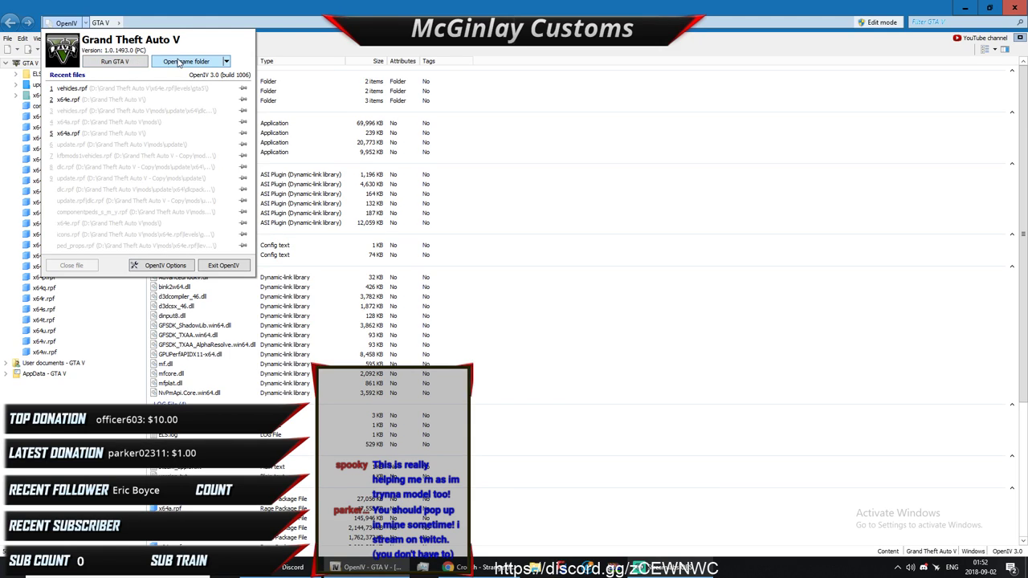
click(178, 61)
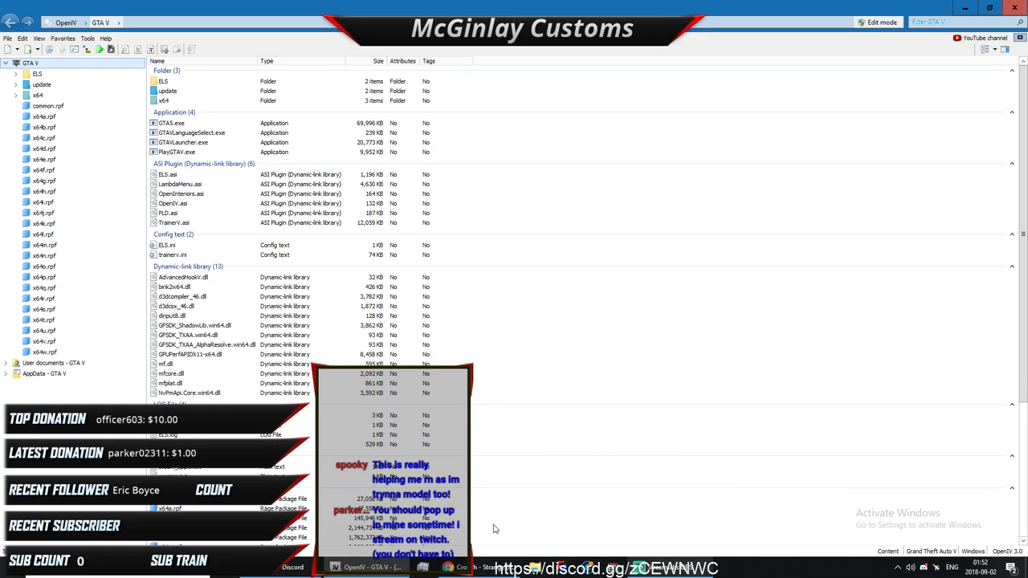
right_click(35, 64)
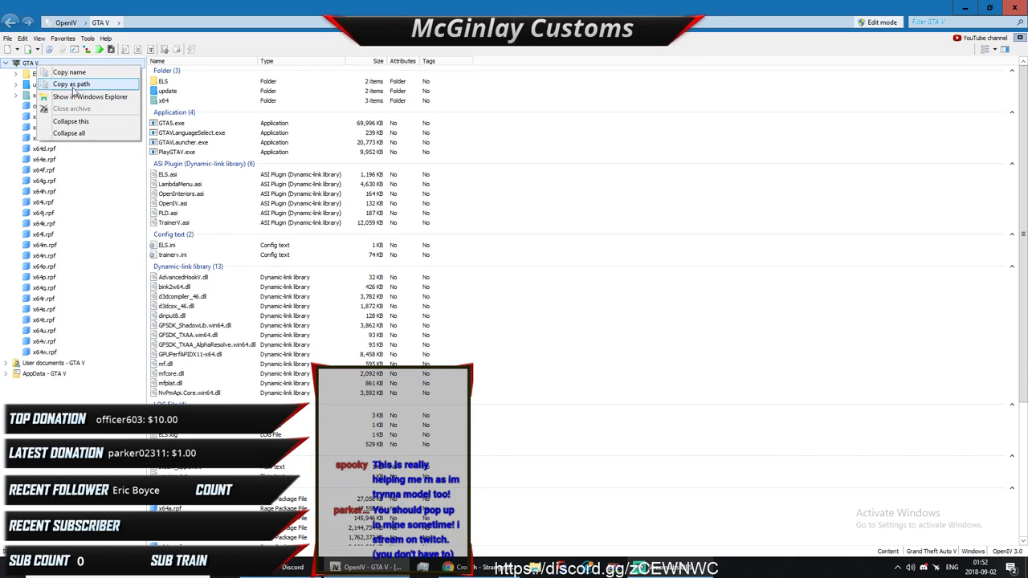
click(74, 97)
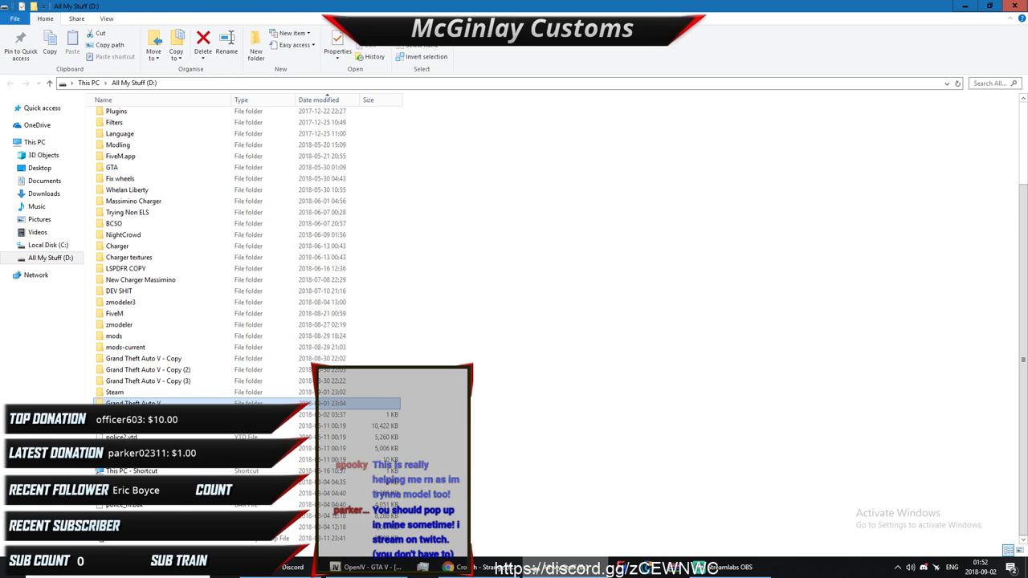
Step: Look into the Grand Theft Auto V folder on the D: drive, close Explorer and return to OpenIV
double_click(132, 404)
click(9, 83)
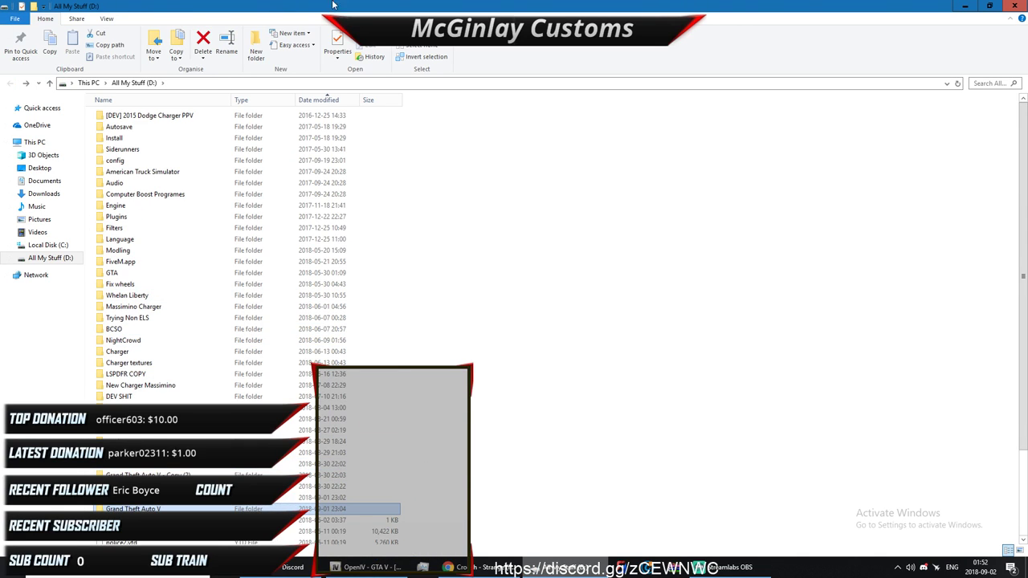
click(1014, 7)
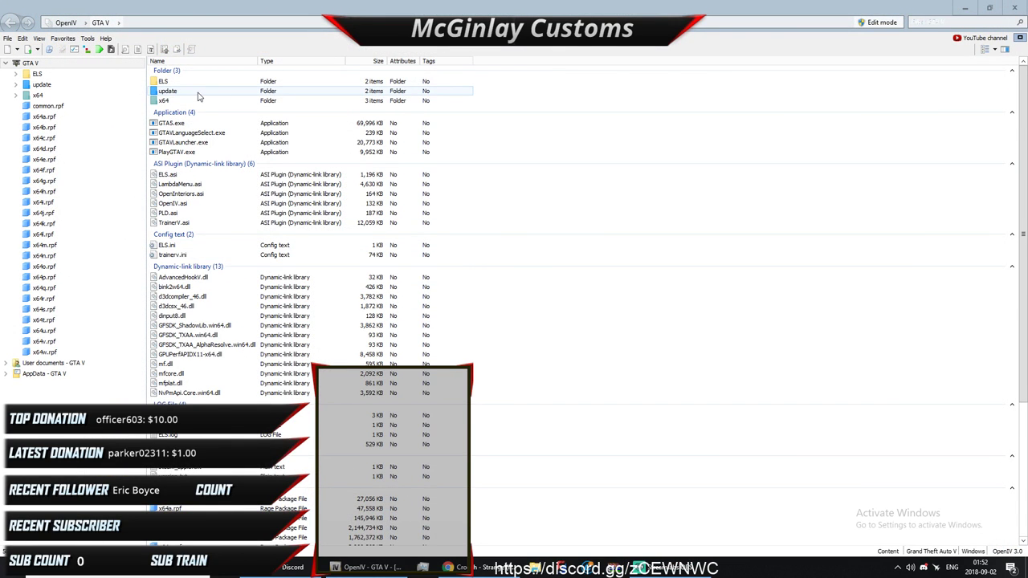
Step: Turn on edit mode for the GTA V files and agree that all changes are saved automatically
click(62, 38)
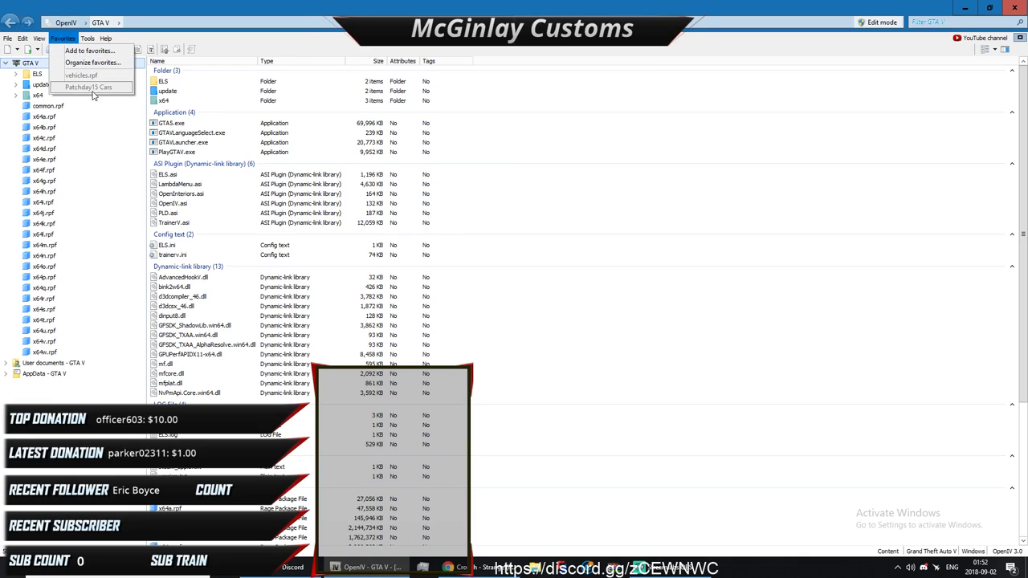
click(881, 21)
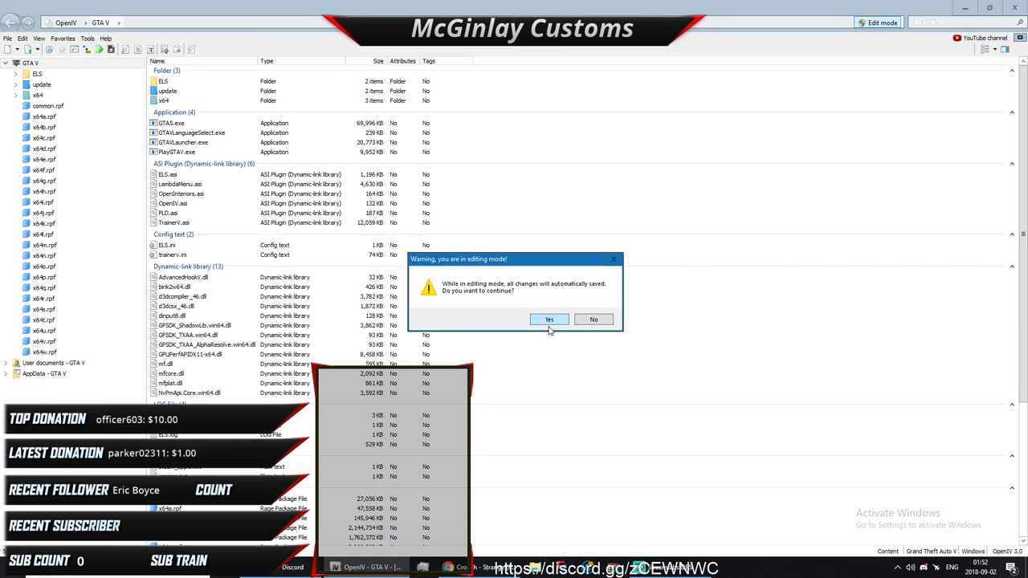
click(550, 321)
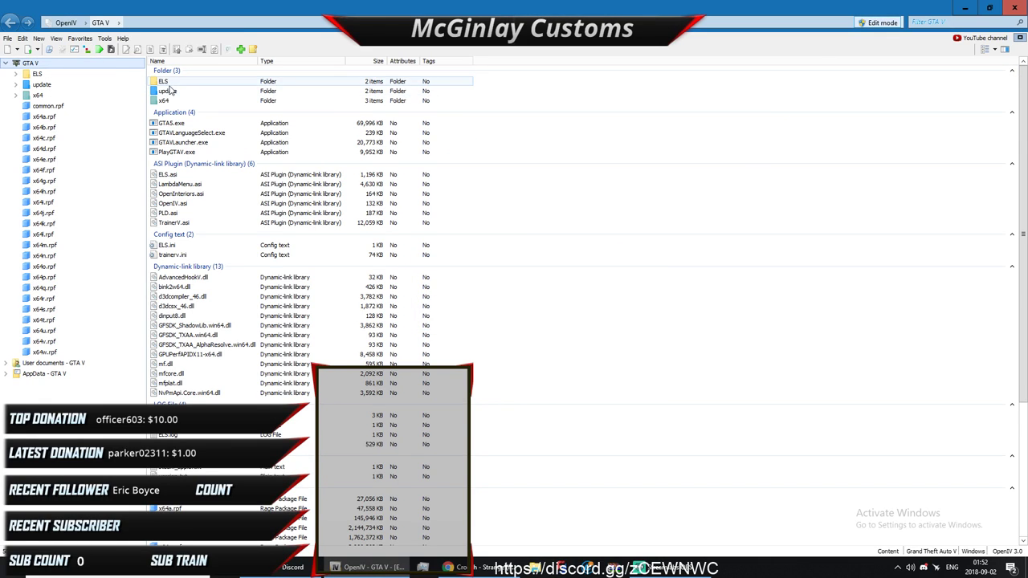
Step: Switch to File Explorer and add police and police_hi from the 16 Charger test folder to OpenIV's GTA V folder
scroll(509, 482, down, 6)
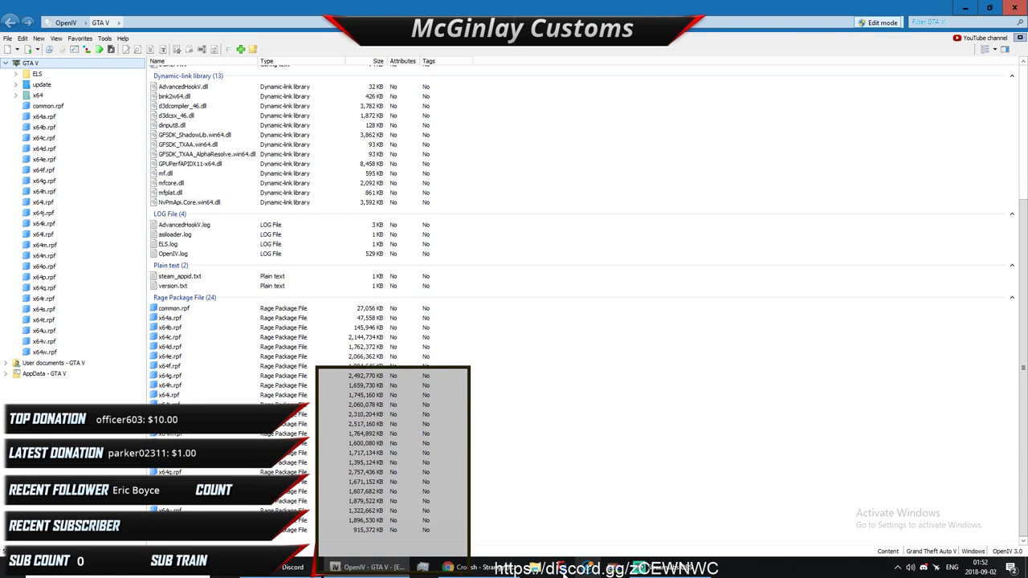
click(534, 566)
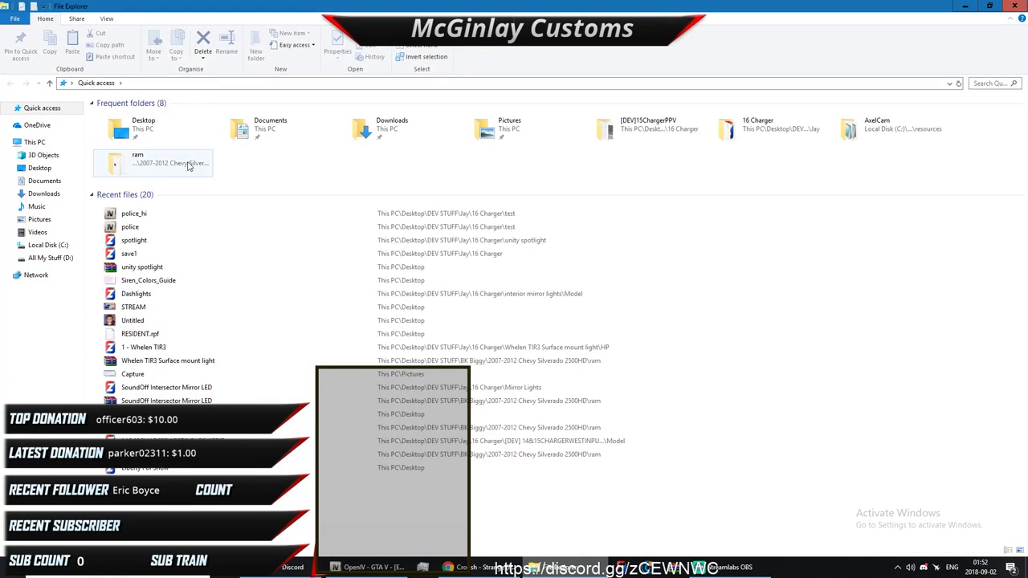
double_click(771, 126)
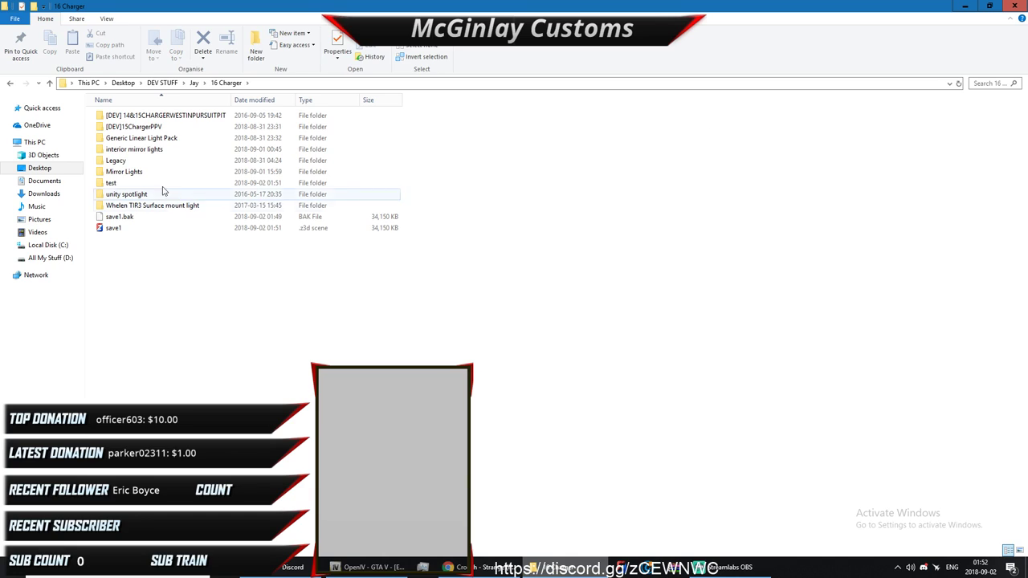
double_click(134, 187)
drag(172, 271, 426, 477)
scroll(426, 477, up, 7)
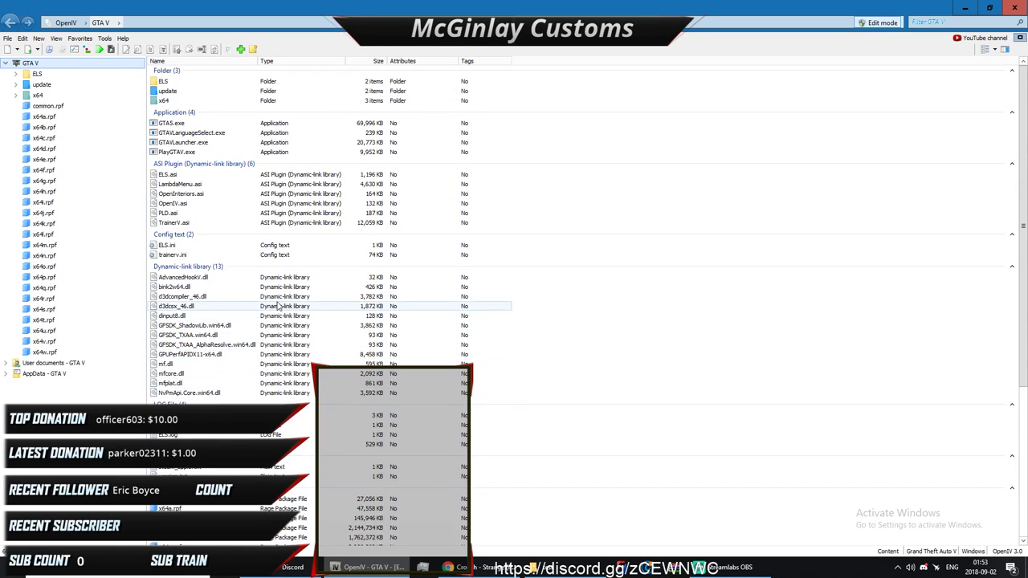
Step: View the imported police.yft car from front and rear in the model viewer, check the stream chat and close the viewer
drag(277, 306, 277, 306)
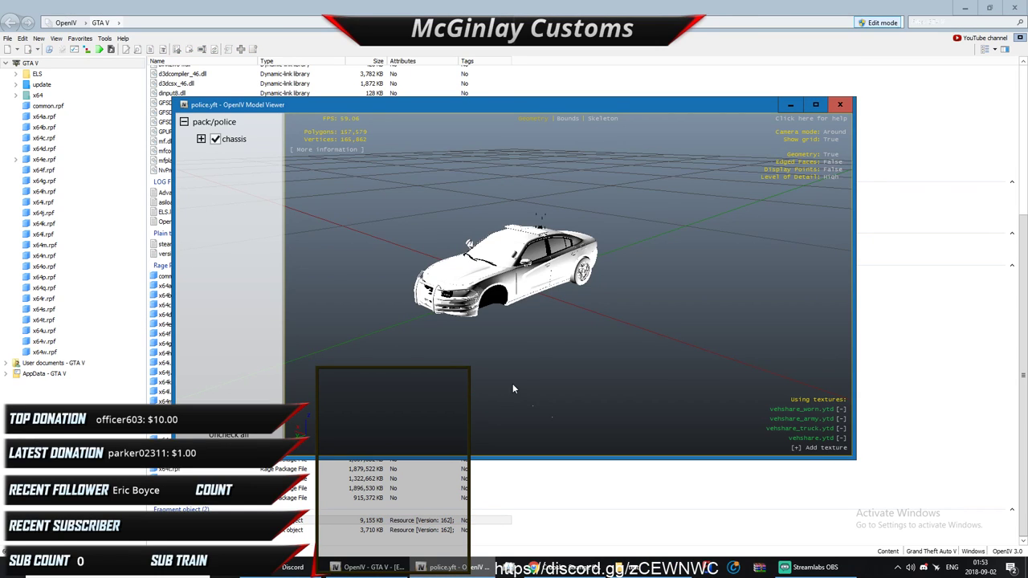
drag(514, 387, 579, 361)
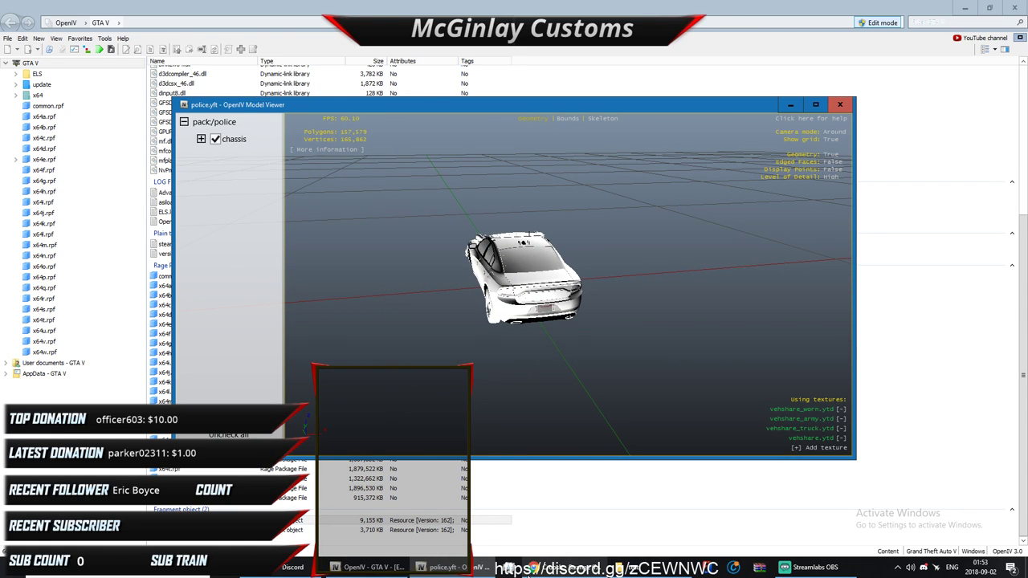
click(832, 573)
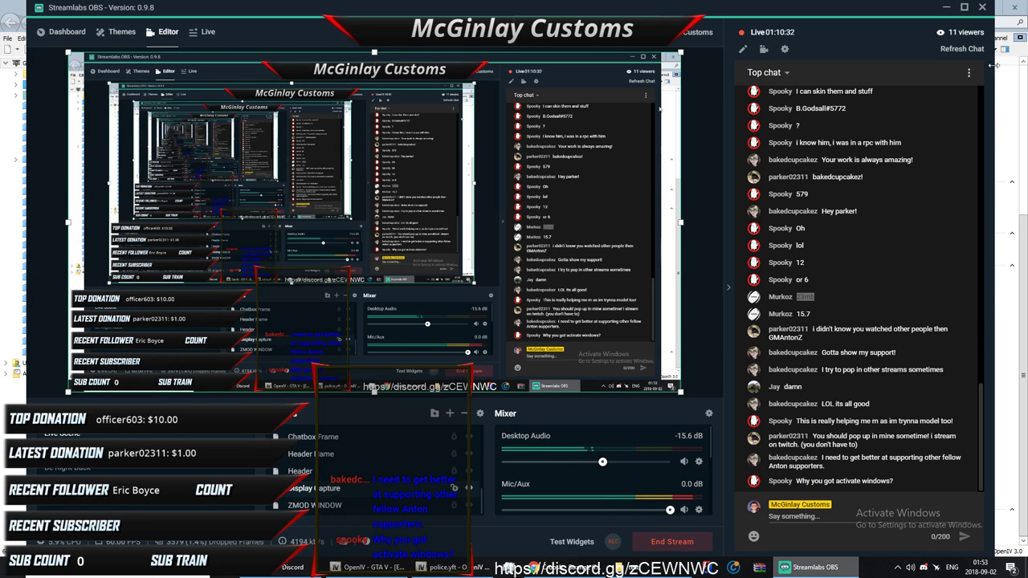
click(948, 8)
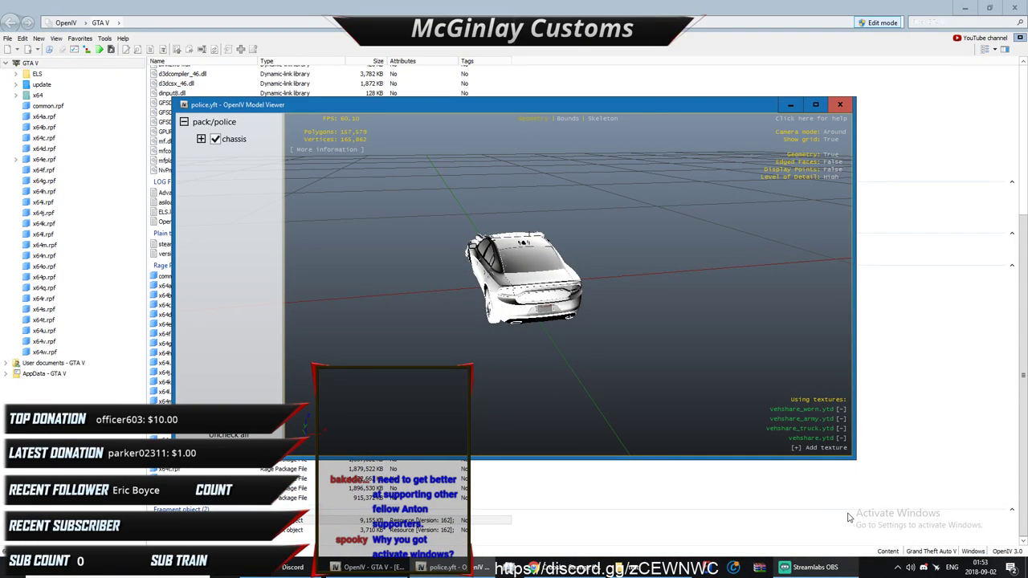
click(839, 105)
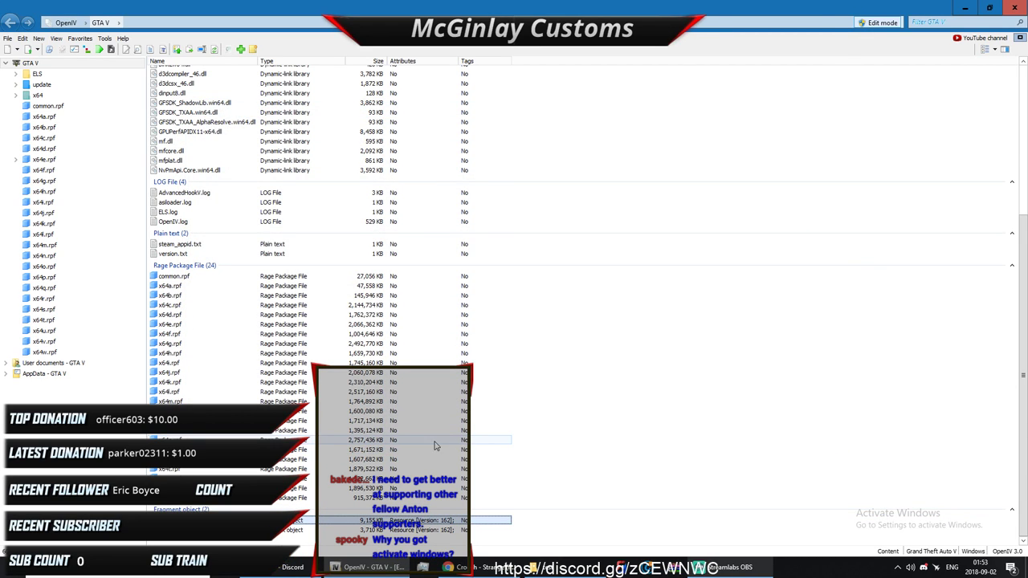
Step: Create a new texture dictionary named police in the GTA V folder
right_click(578, 536)
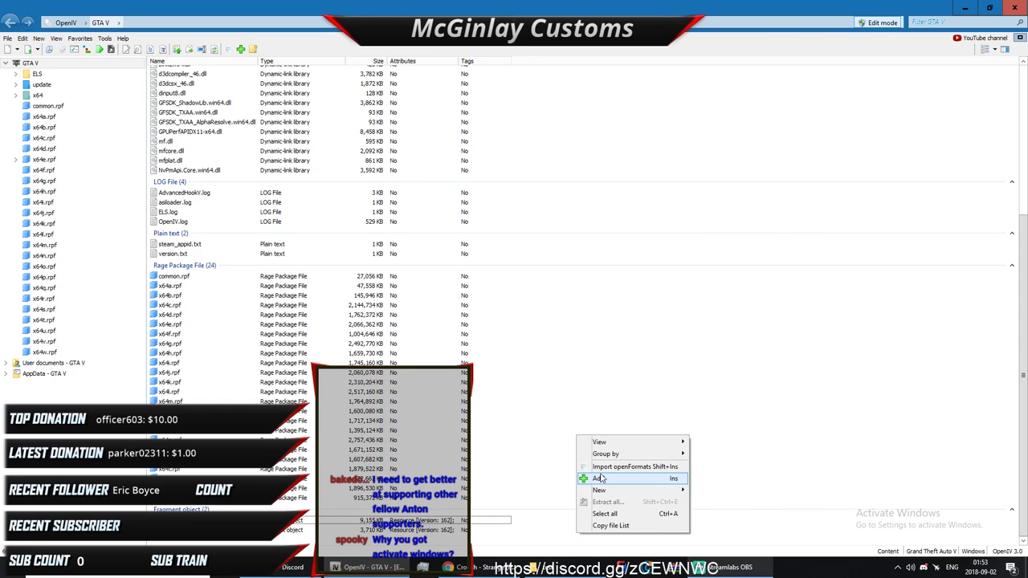
mouse_move(604, 489)
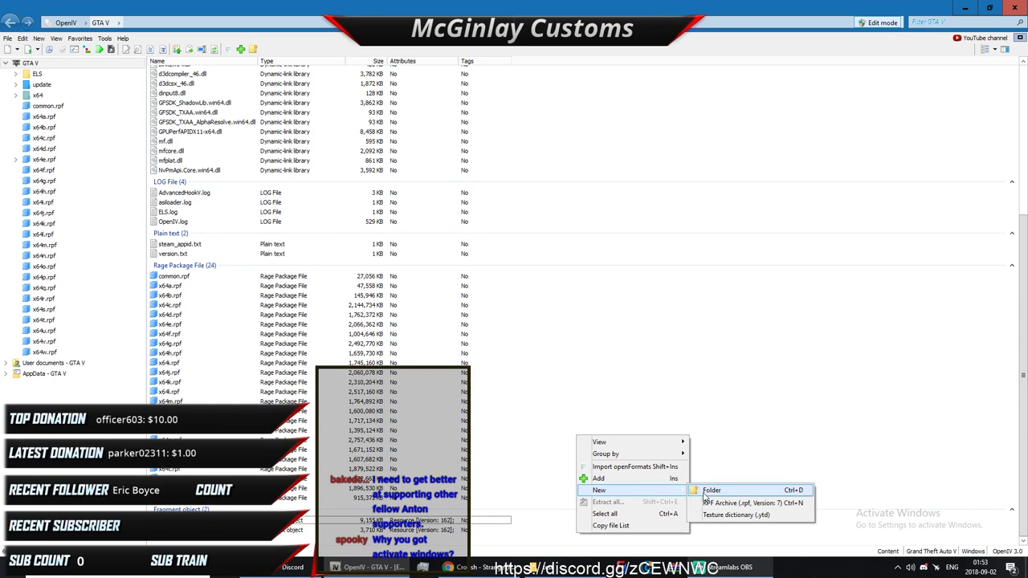
click(723, 501)
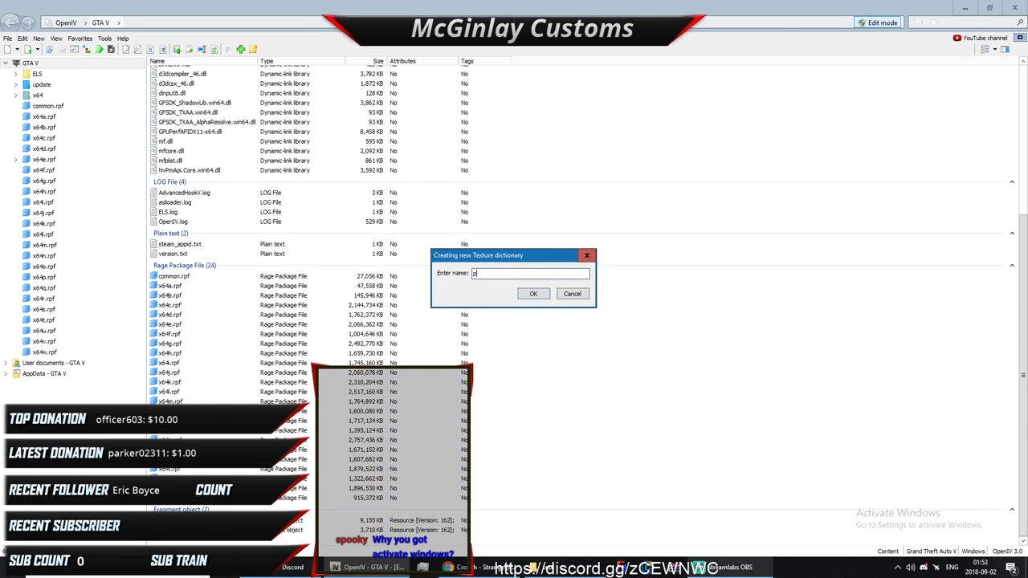
text(polic)
key(Return)
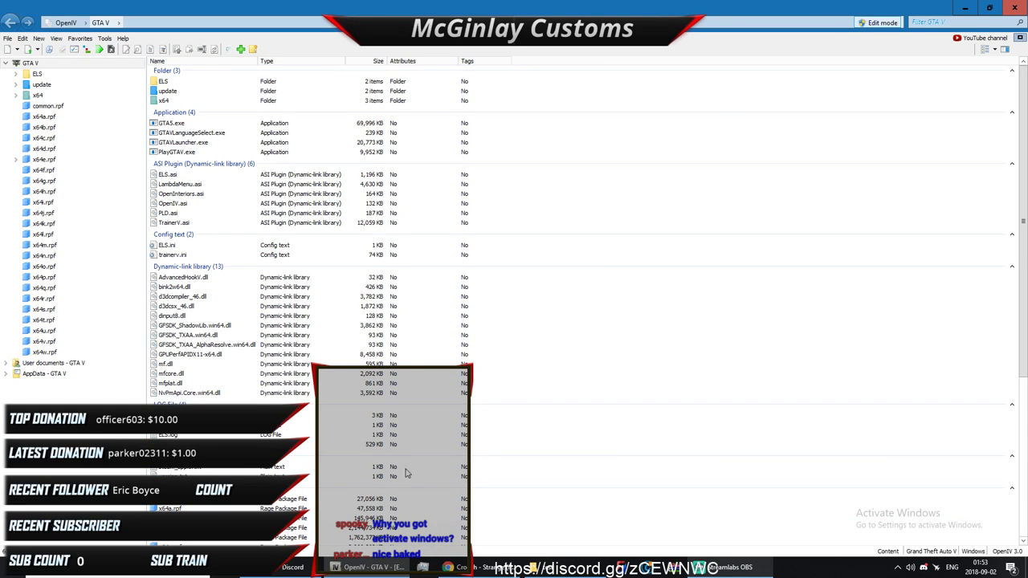
Step: Delete the newly created police.ytd from the GTA V folder
scroll(234, 434, down, 3)
scroll(235, 435, down, 3)
right_click(189, 530)
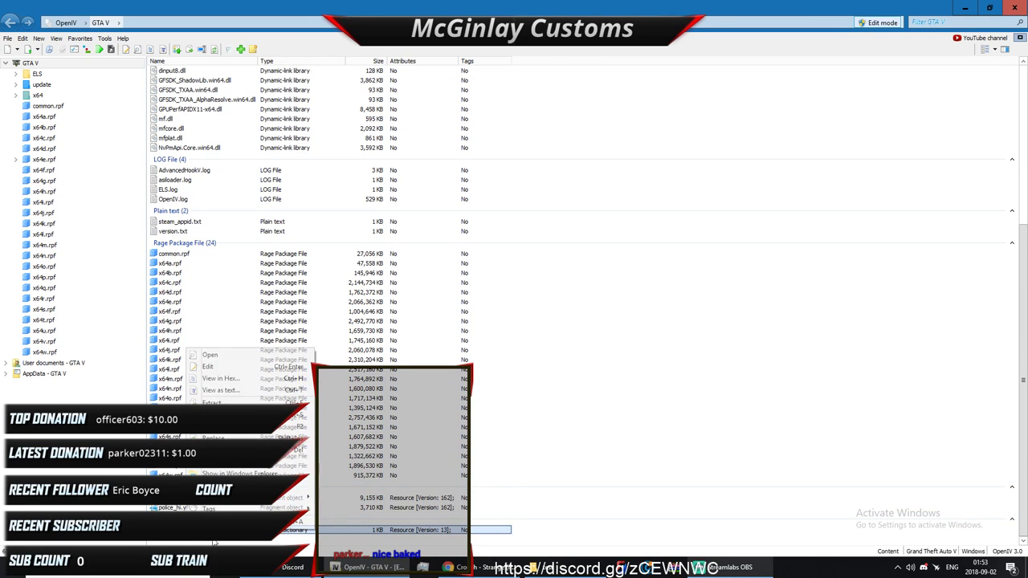
click(257, 450)
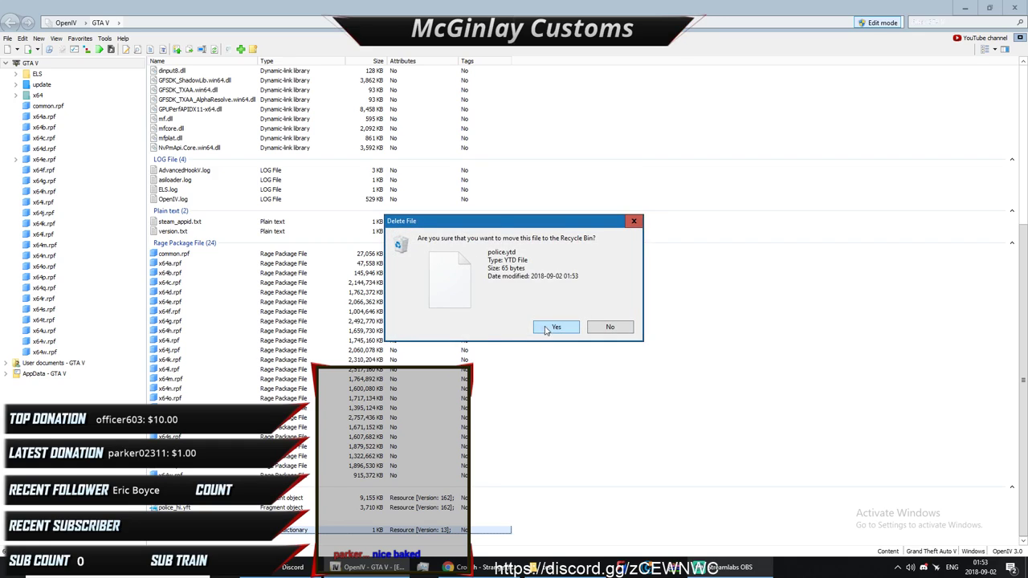
click(552, 327)
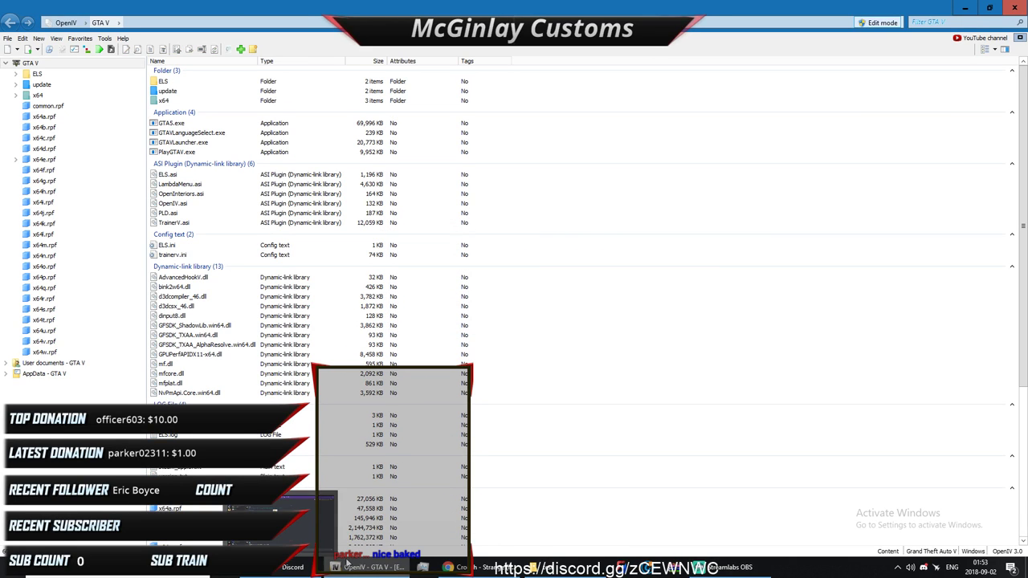
Step: Switch to File Explorer and open the Model folder inside [DEV]15ChargerPPV in the 16 Charger folder
mouse_move(564, 567)
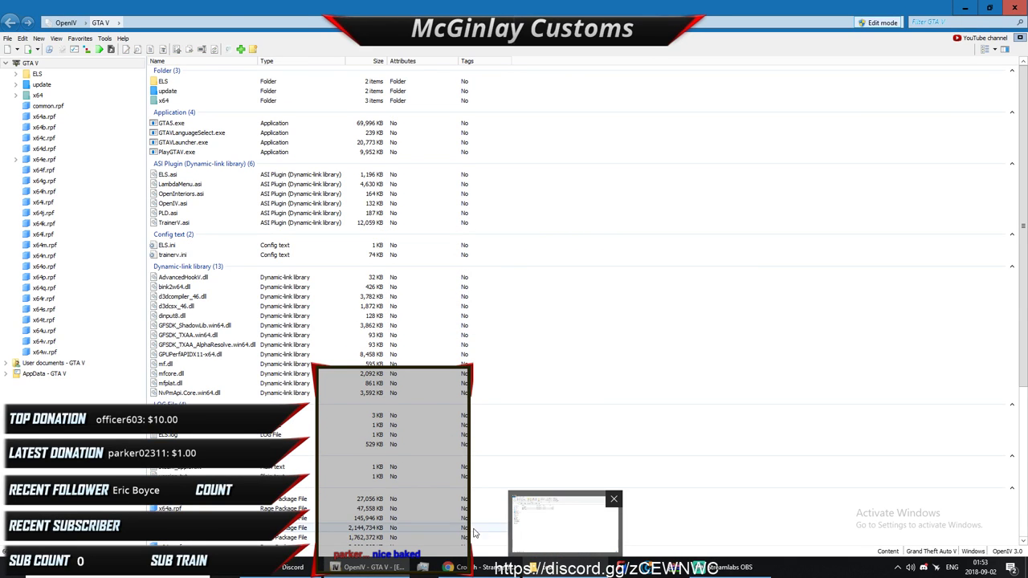
click(575, 573)
click(10, 83)
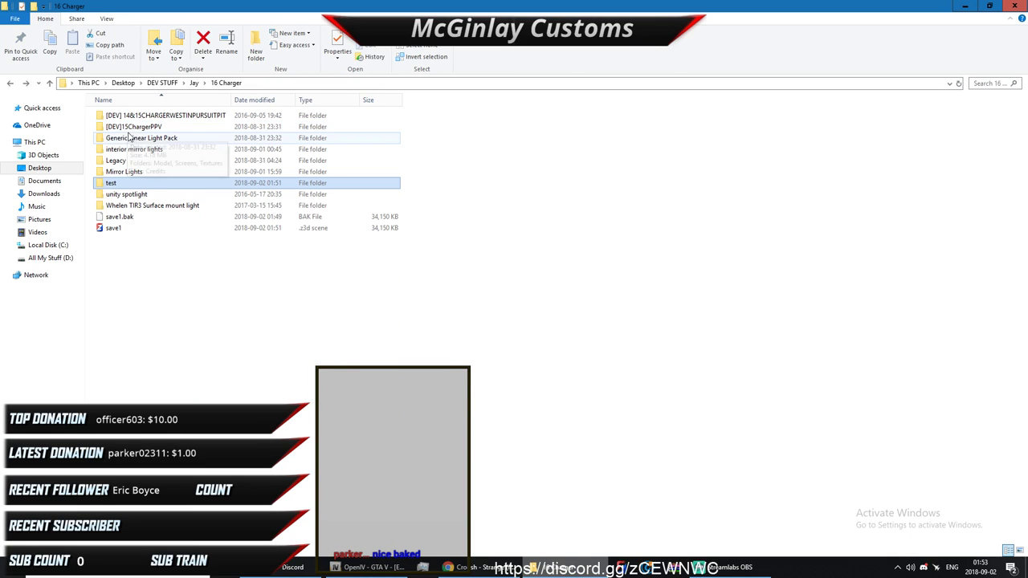
double_click(134, 129)
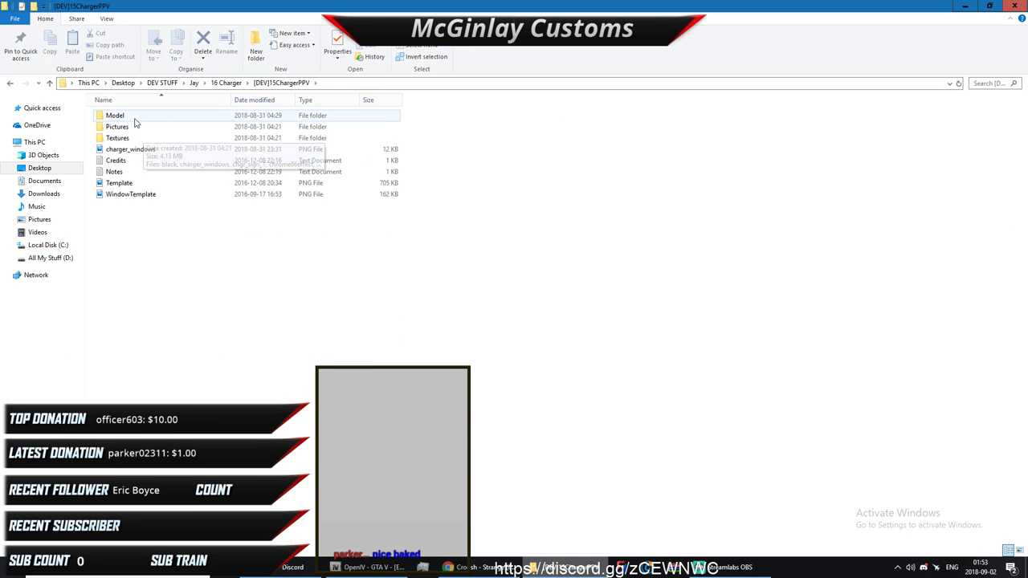
double_click(132, 116)
Step: Rename the police2.ytd texture dictionary to police.ytd
click(127, 172)
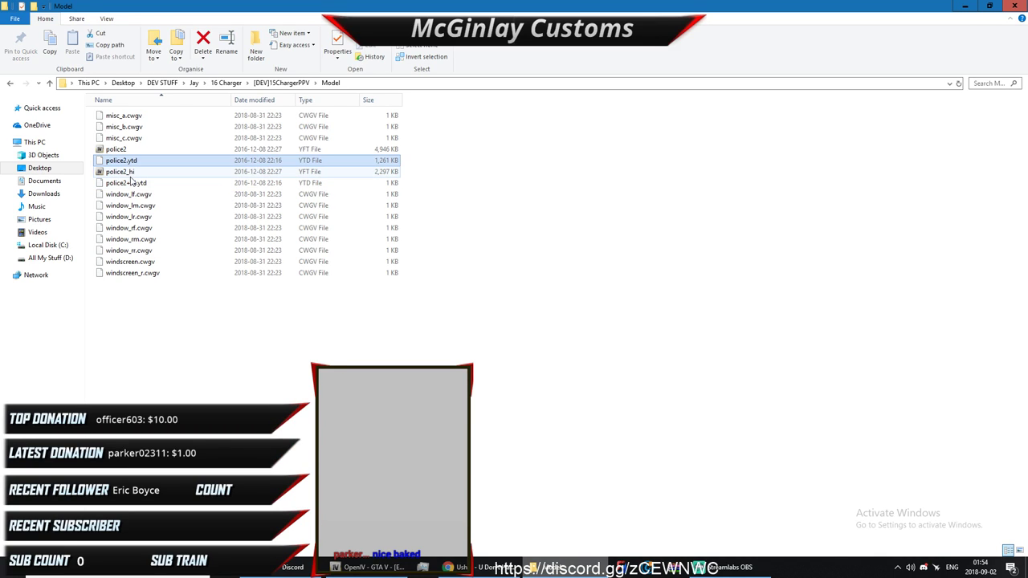
click(132, 184)
ctrl+click(128, 161)
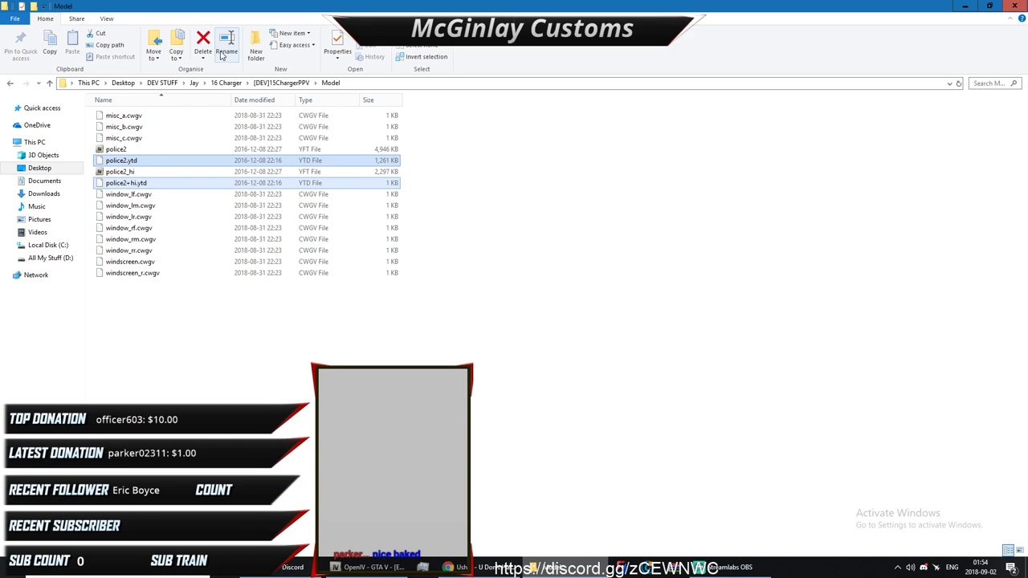
click(122, 160)
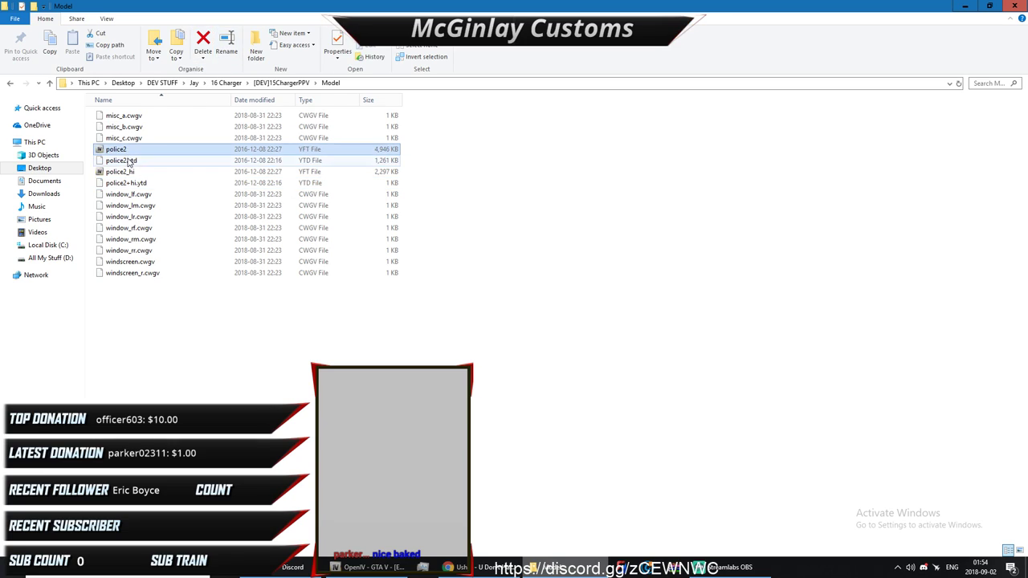
click(226, 51)
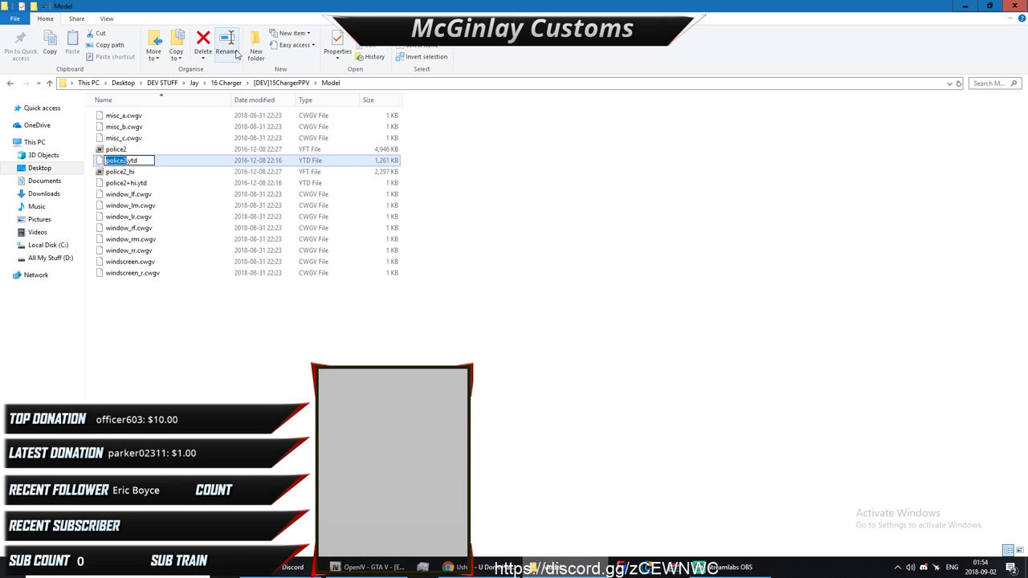
key(Return)
Step: Rename police2+hi.ytd so that its name matches the police model
click(128, 183)
click(227, 50)
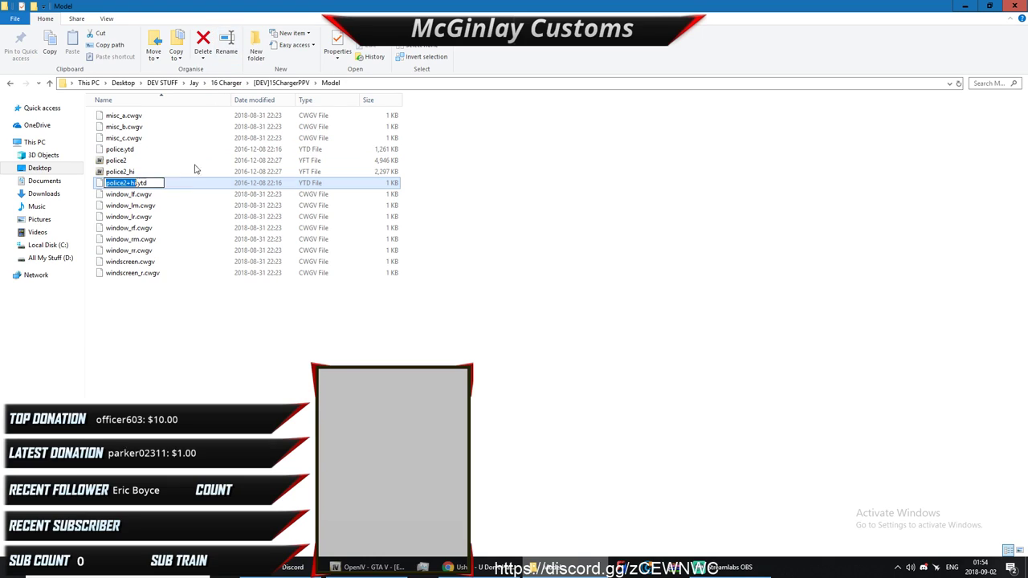
key(shift+Left)
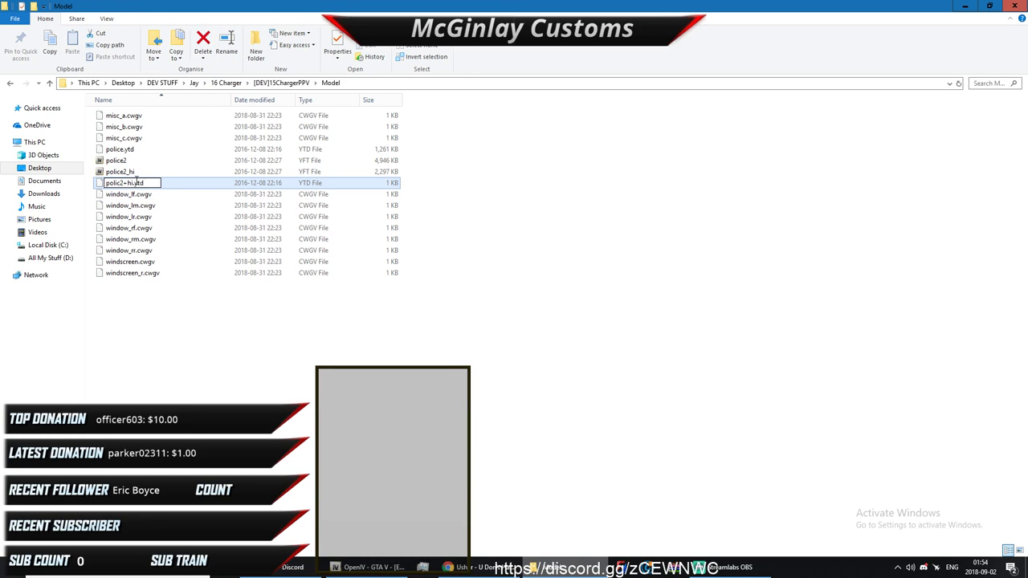
key(Return)
Step: Add both renamed texture dictionaries to the GTA V folder in OpenIV and open police.ytd in the texture editor
ctrl+click(121, 149)
drag(122, 160, 493, 491)
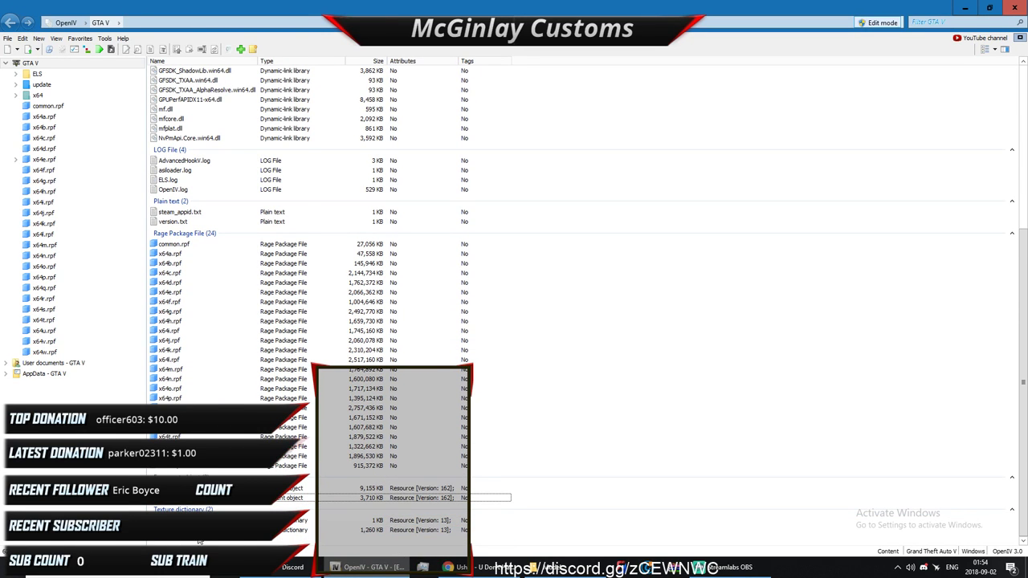
double_click(201, 530)
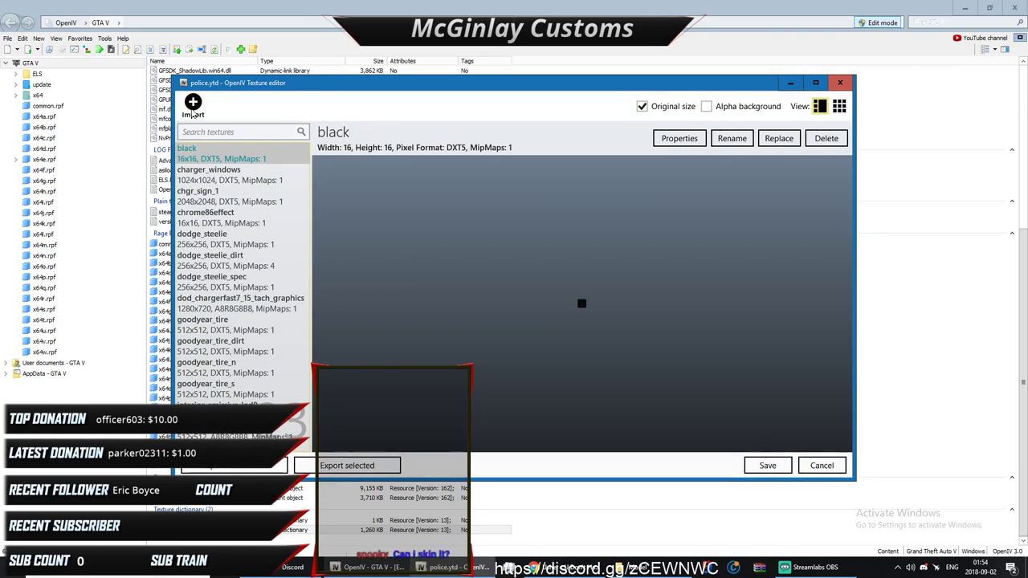
Step: Start a texture import for police.ytd and browse to the Textures folder of [DEV] 14&15CHARGERWESTINPURSUITPIT in Jay's 16 Charger folder
click(194, 106)
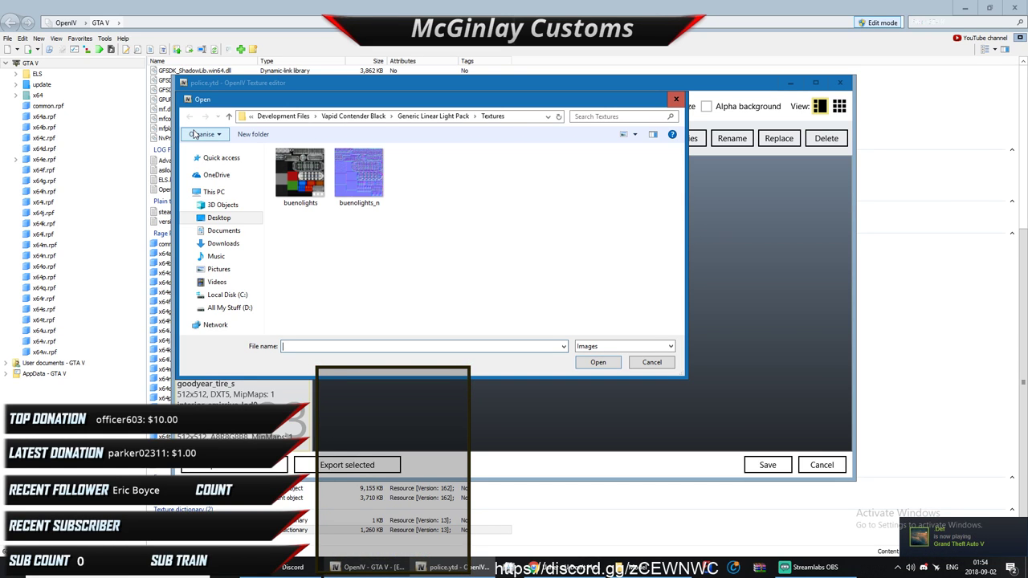
click(808, 568)
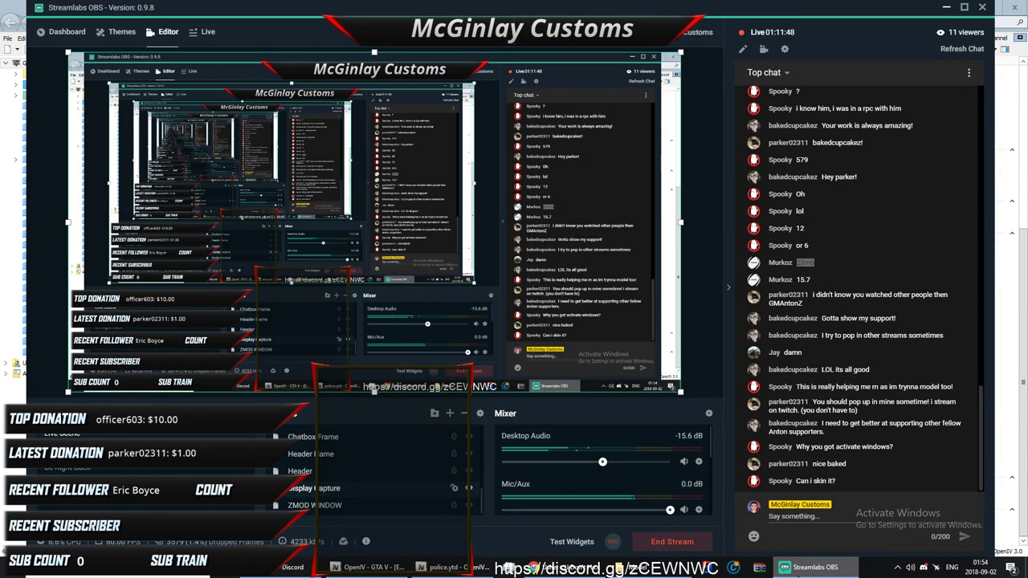
click(856, 570)
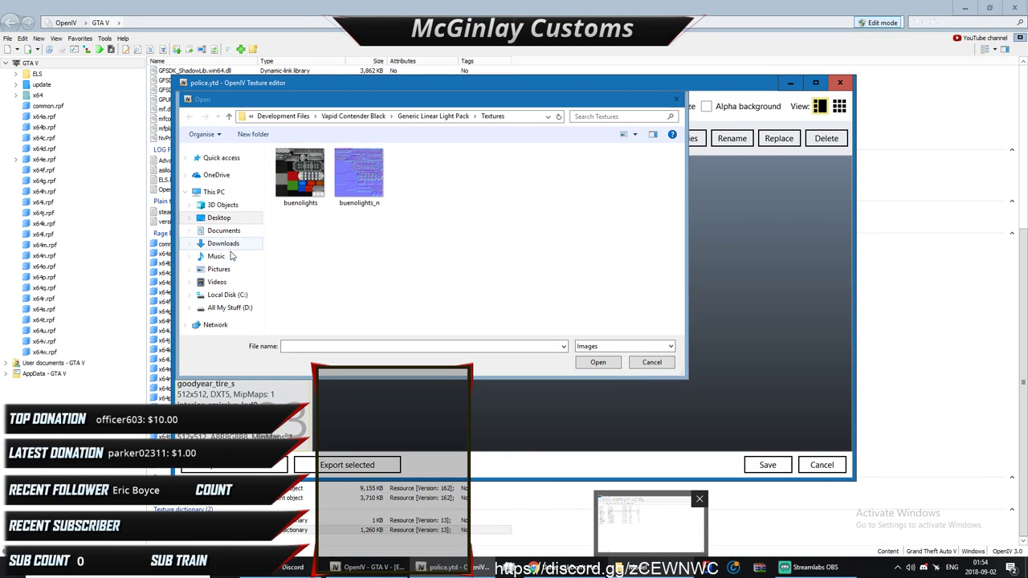
click(219, 218)
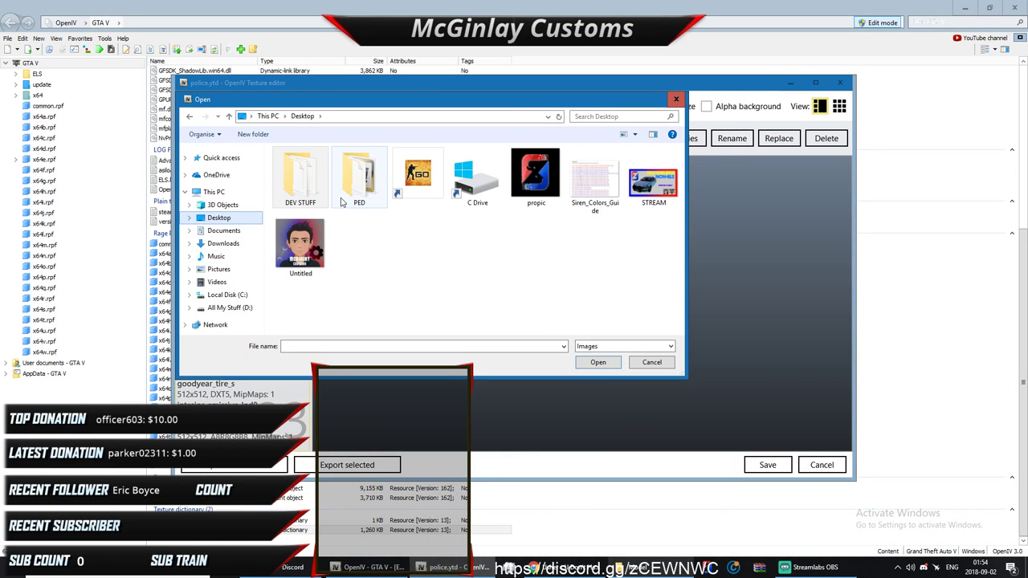
double_click(315, 183)
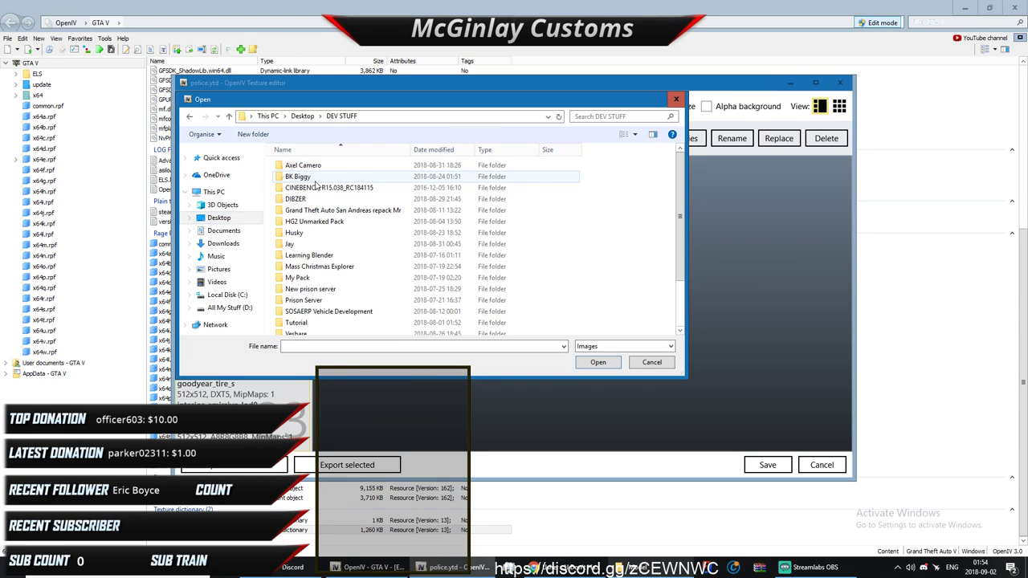
scroll(293, 241, down, 1)
double_click(293, 221)
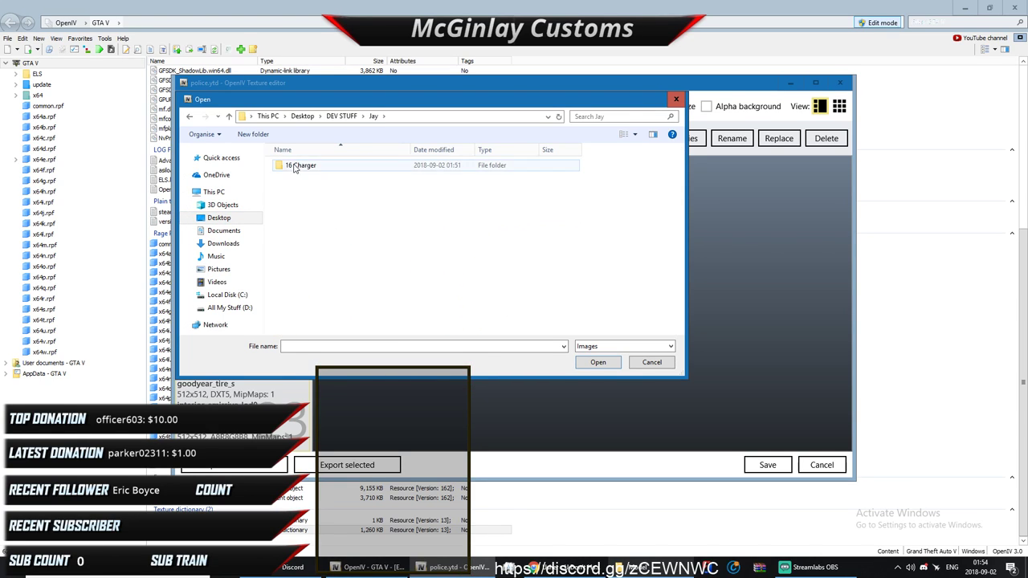
double_click(295, 166)
double_click(309, 166)
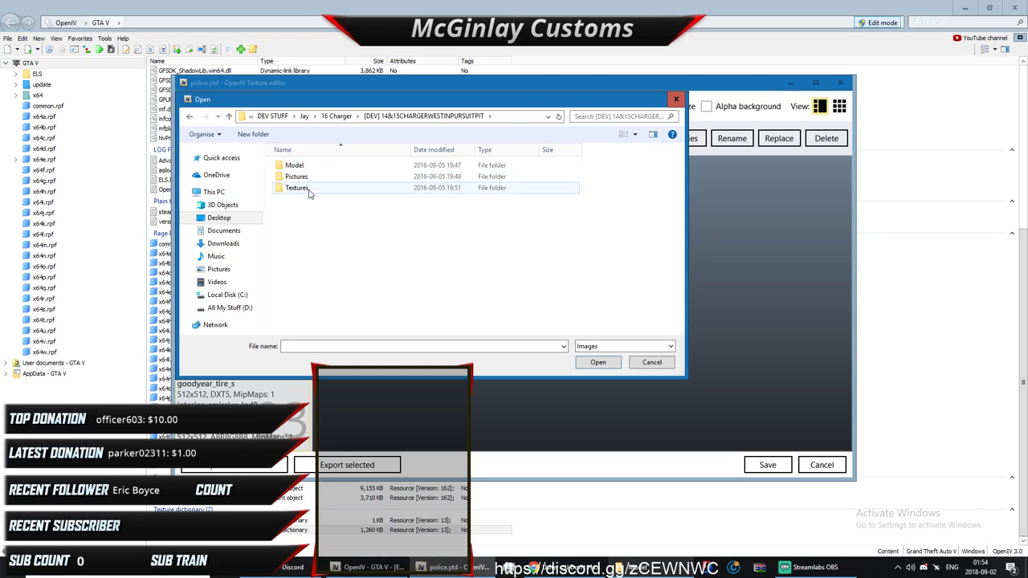
double_click(294, 188)
drag(444, 217, 292, 187)
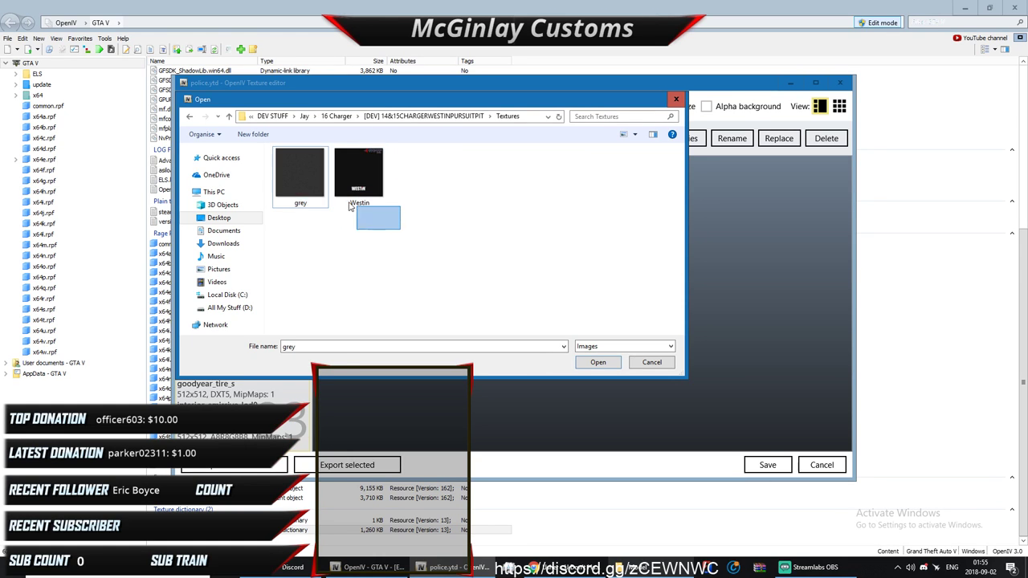
click(594, 362)
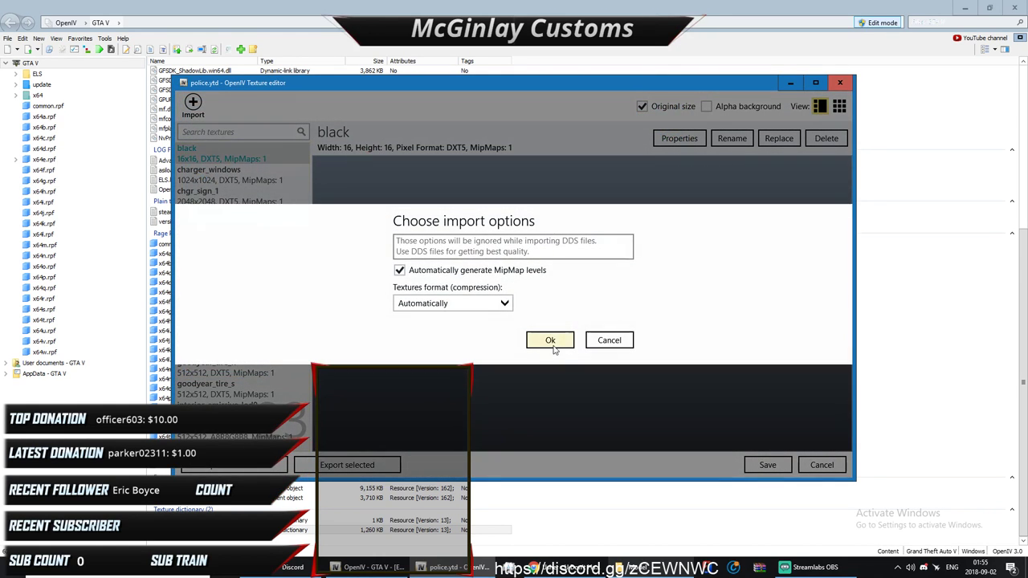
click(609, 341)
click(821, 466)
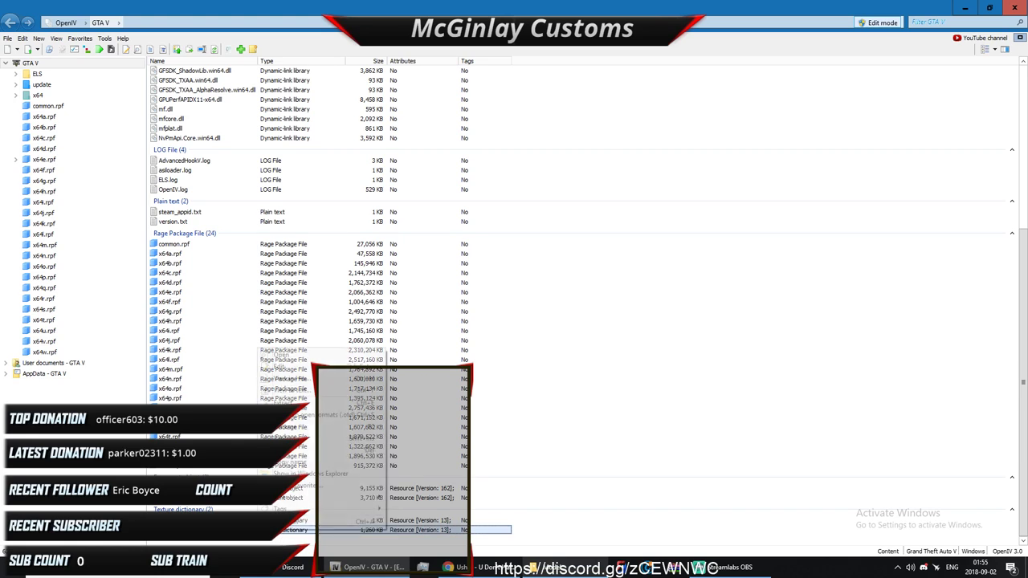
Step: Delete police.ytd from the GTA V folder
right_click(260, 534)
click(293, 449)
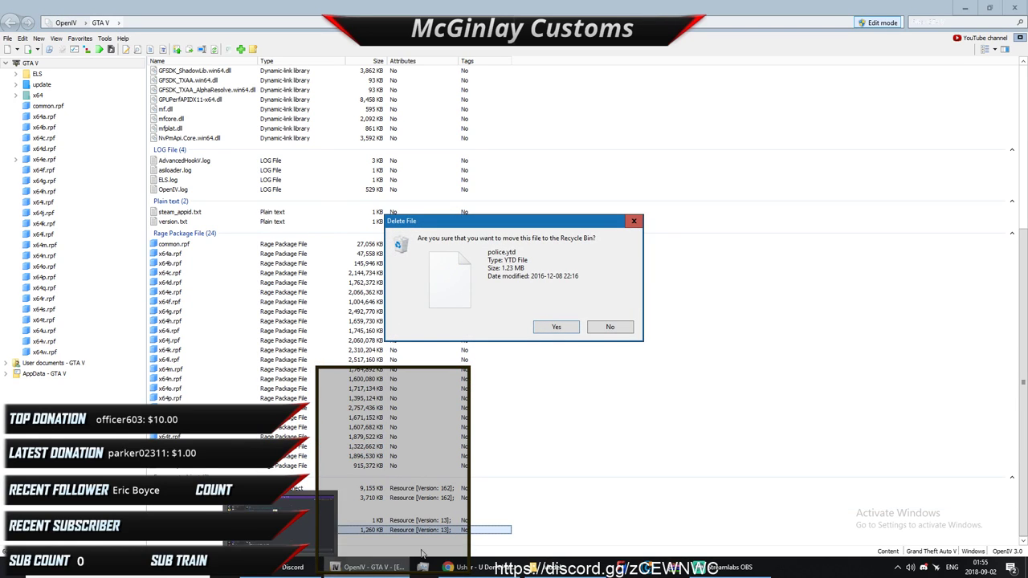
click(556, 328)
Step: Switch to File Explorer and open the Charger folder inside the McGinlay Charger archive in Downloads
mouse_move(479, 567)
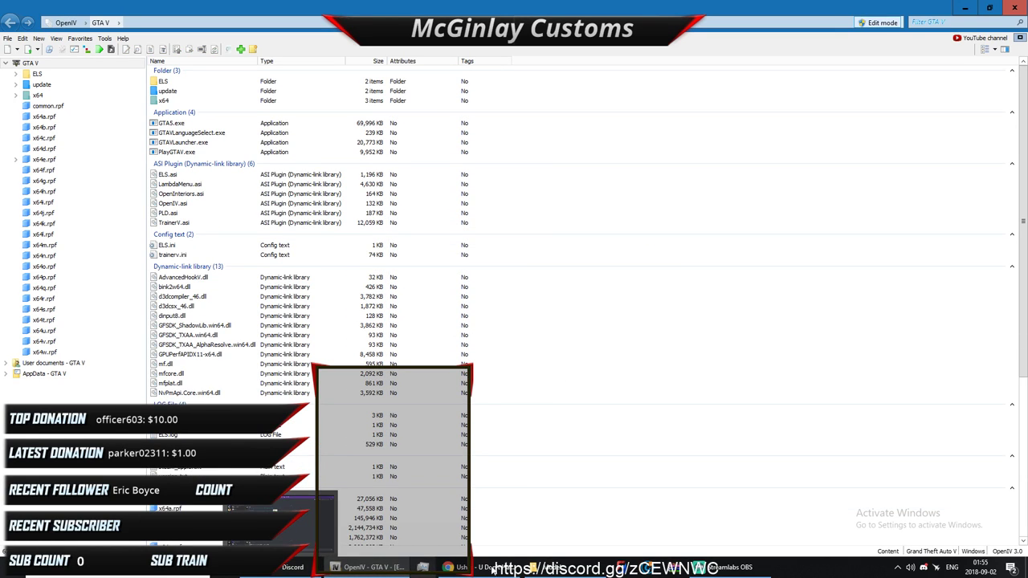
click(554, 567)
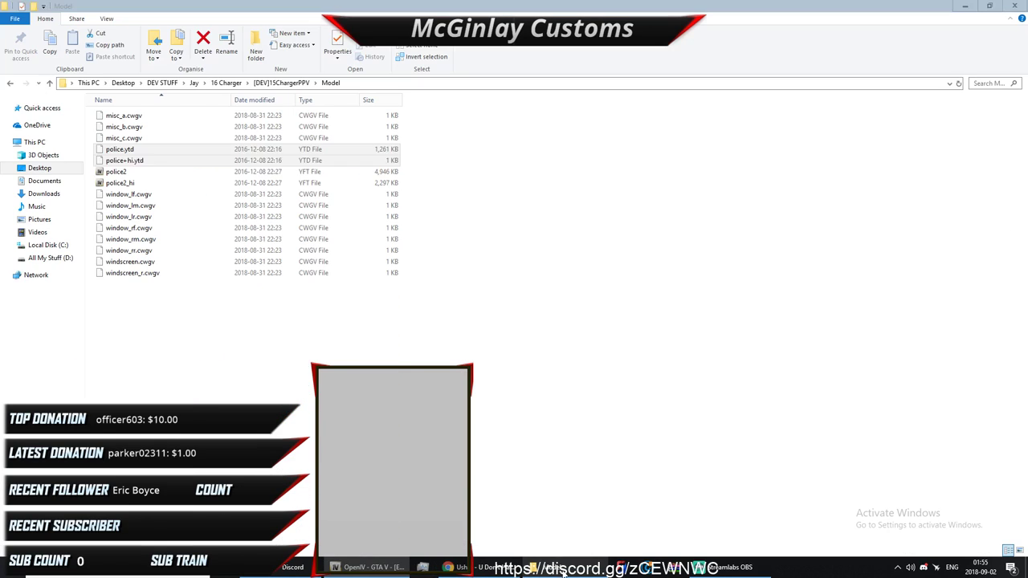
click(25, 195)
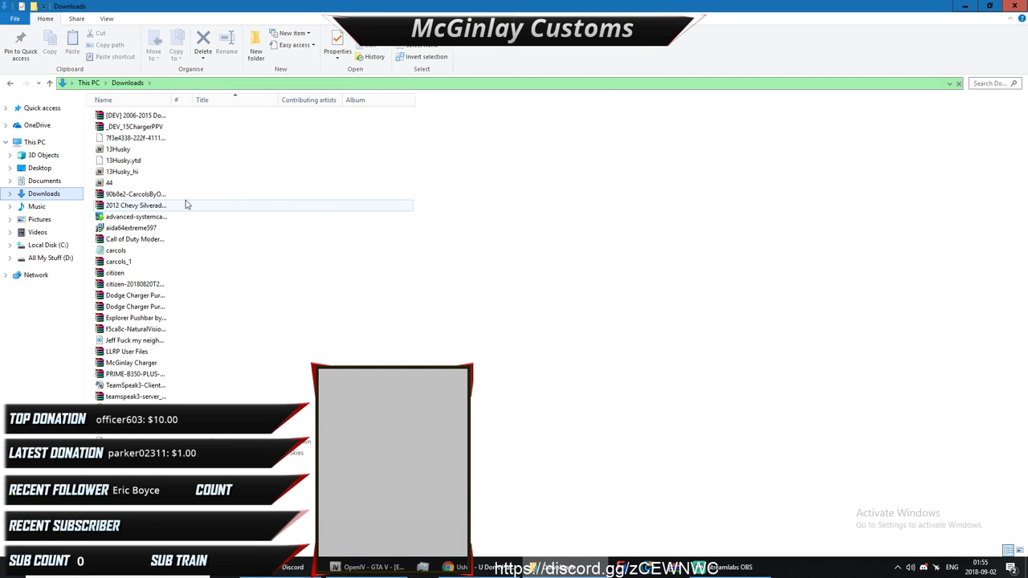
double_click(136, 363)
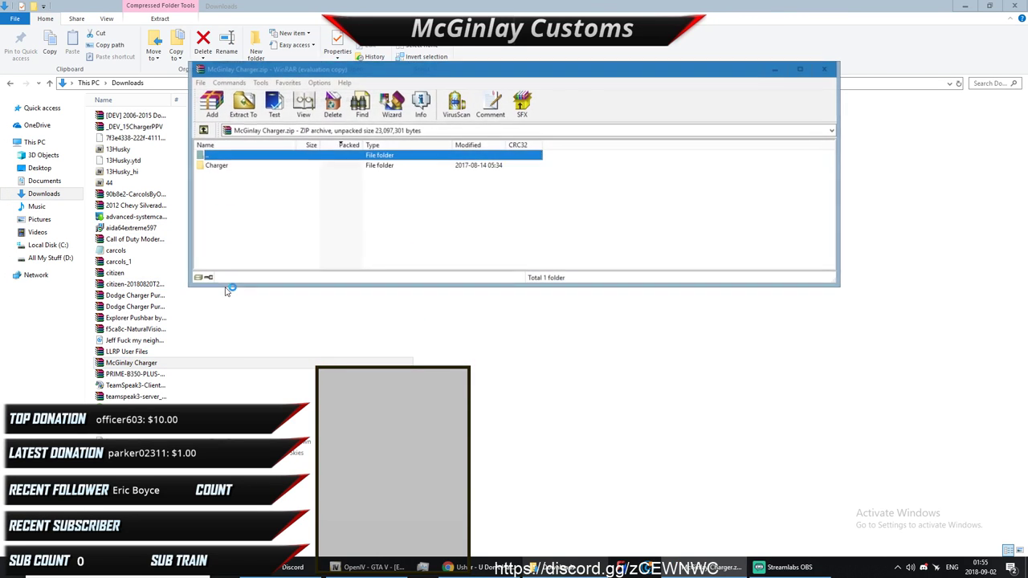
click(514, 431)
double_click(215, 165)
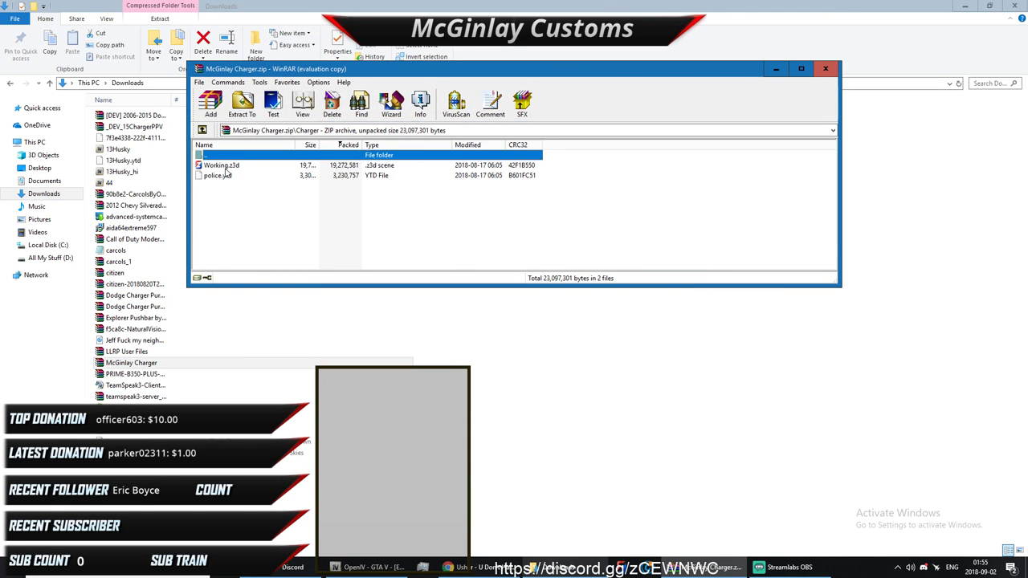
Step: Add police.ytd from the archive to the GTA V folder in OpenIV and open it in the texture editor
click(1014, 5)
click(283, 176)
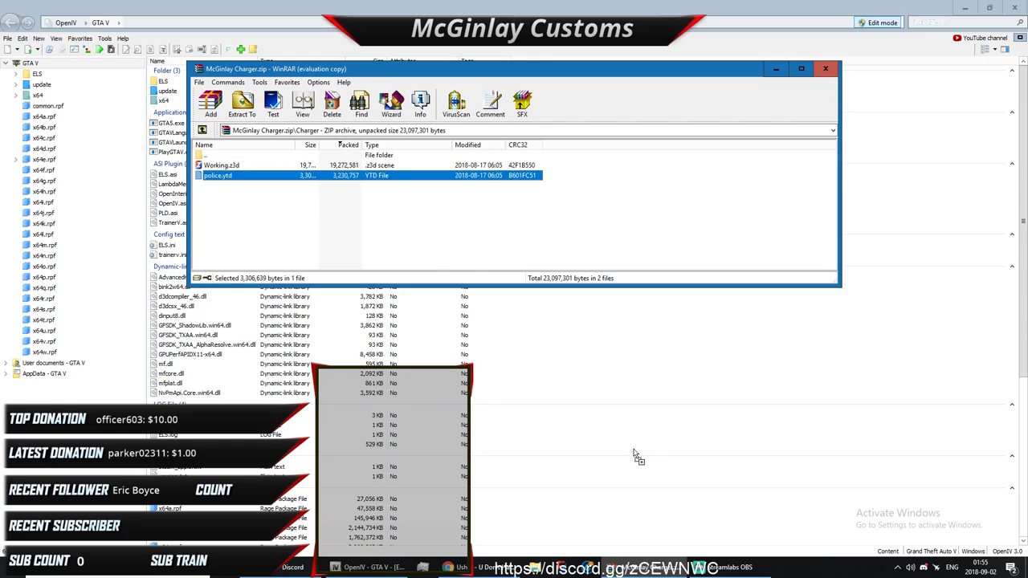
click(828, 70)
scroll(241, 490, down, 8)
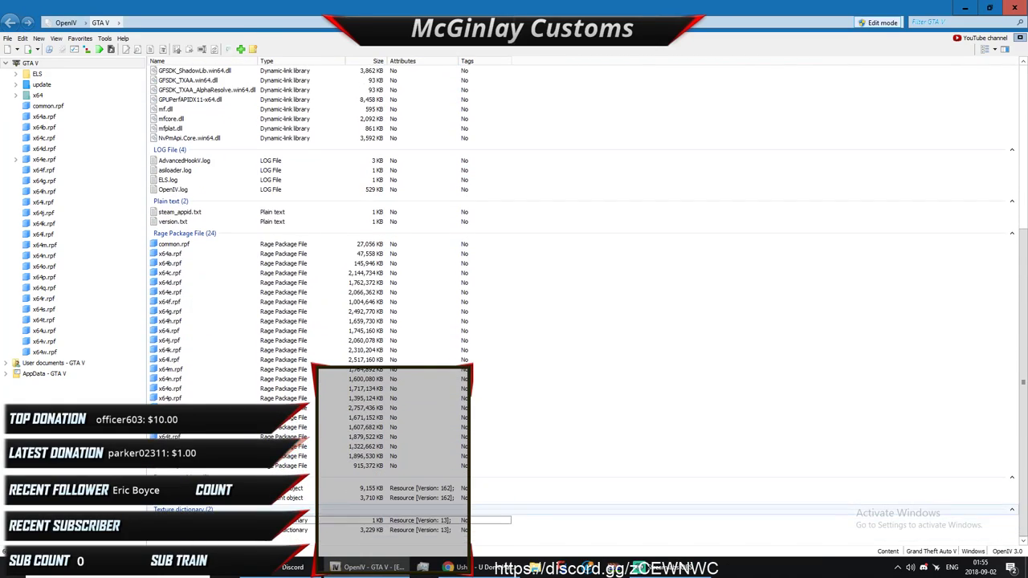
double_click(241, 530)
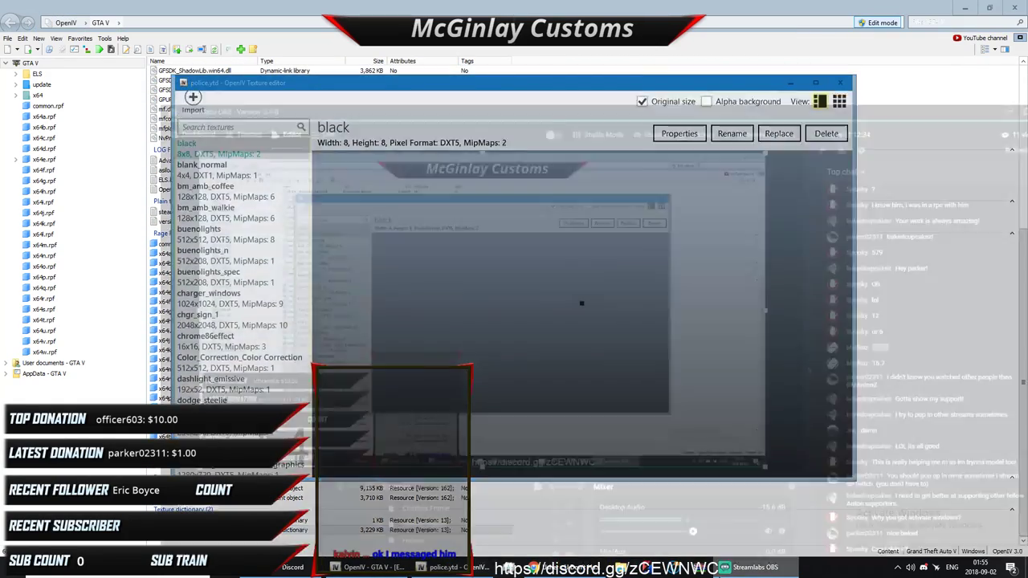
click(755, 567)
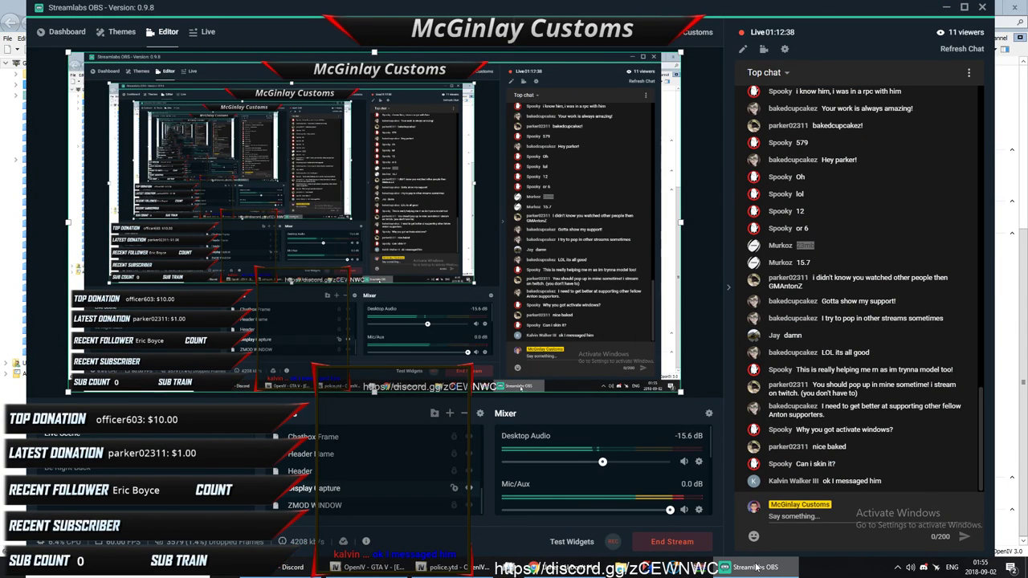
key(alt+Tab)
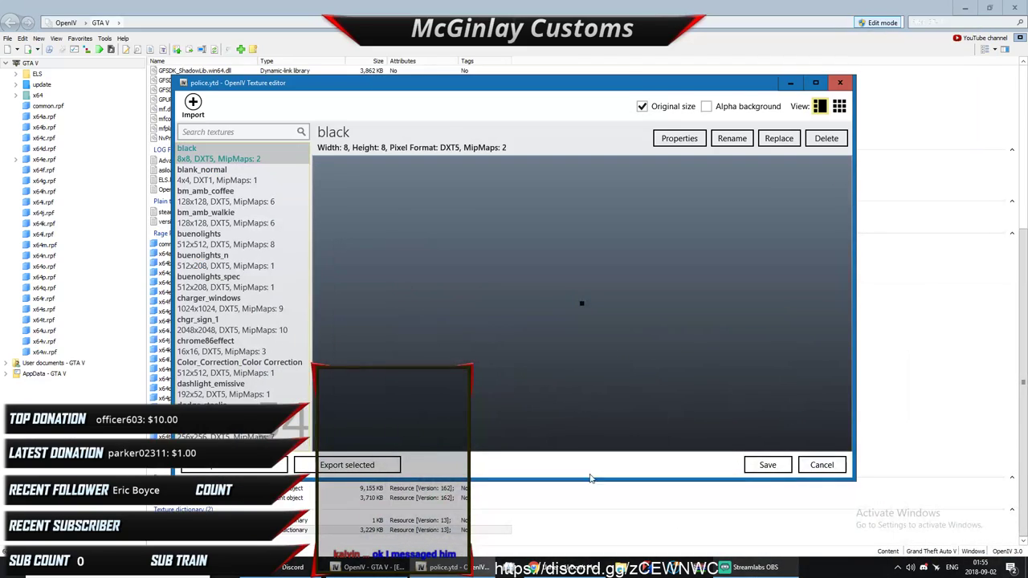
Step: Import the grey and Westin textures into police.ytd with the default import options
click(194, 107)
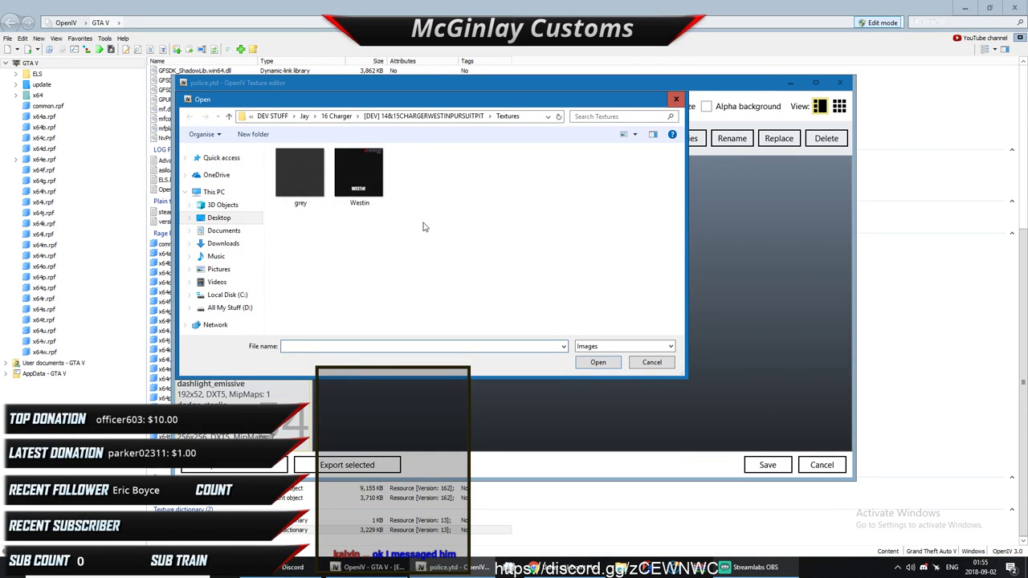
drag(424, 227, 268, 161)
click(596, 361)
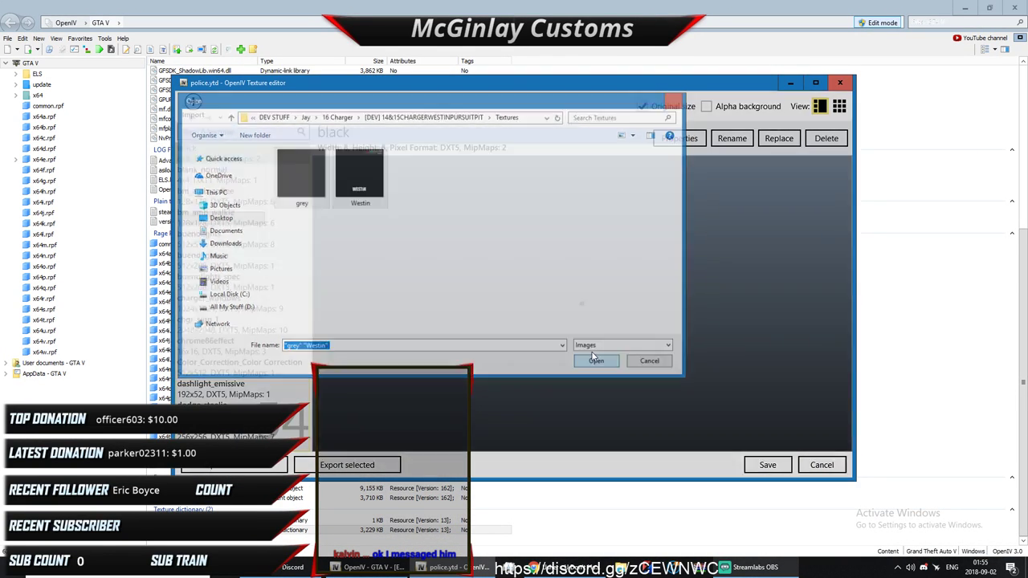
click(552, 341)
Step: Import buenolights and buenolights_n from the Generic Linear Light Pack's Textures folder into police.ytd
click(193, 102)
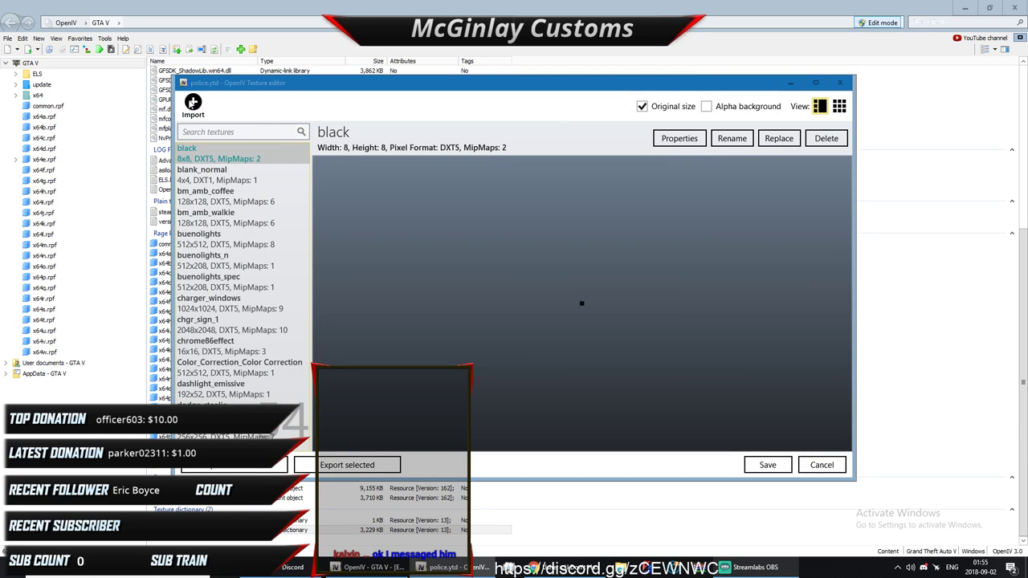
click(338, 117)
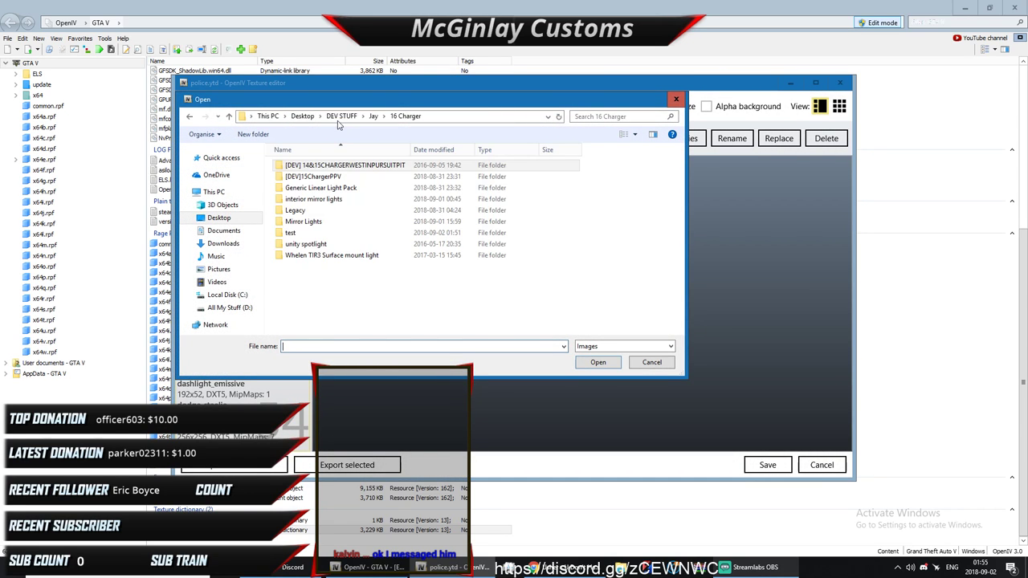
double_click(313, 188)
click(313, 189)
double_click(313, 189)
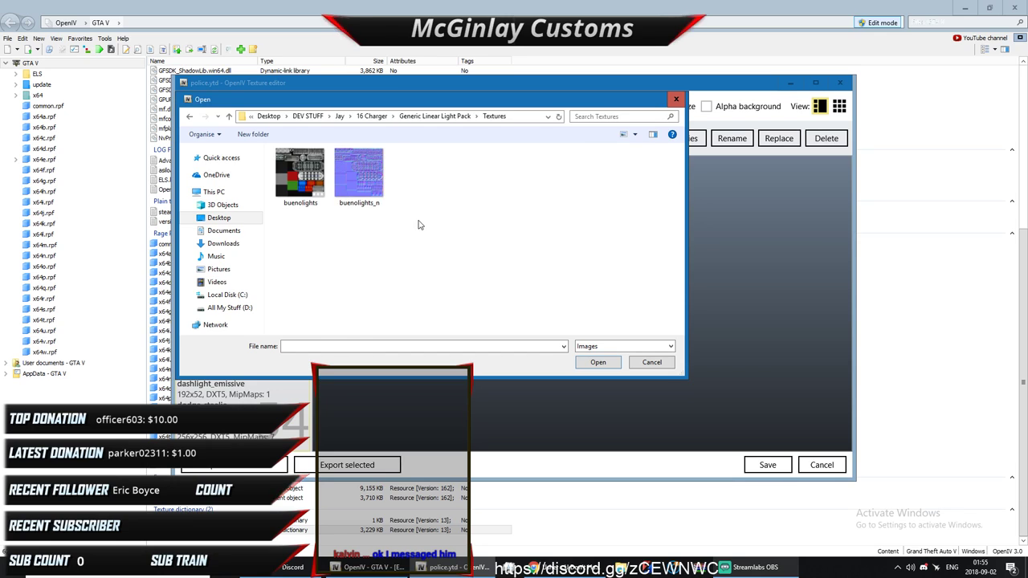
drag(417, 222, 277, 157)
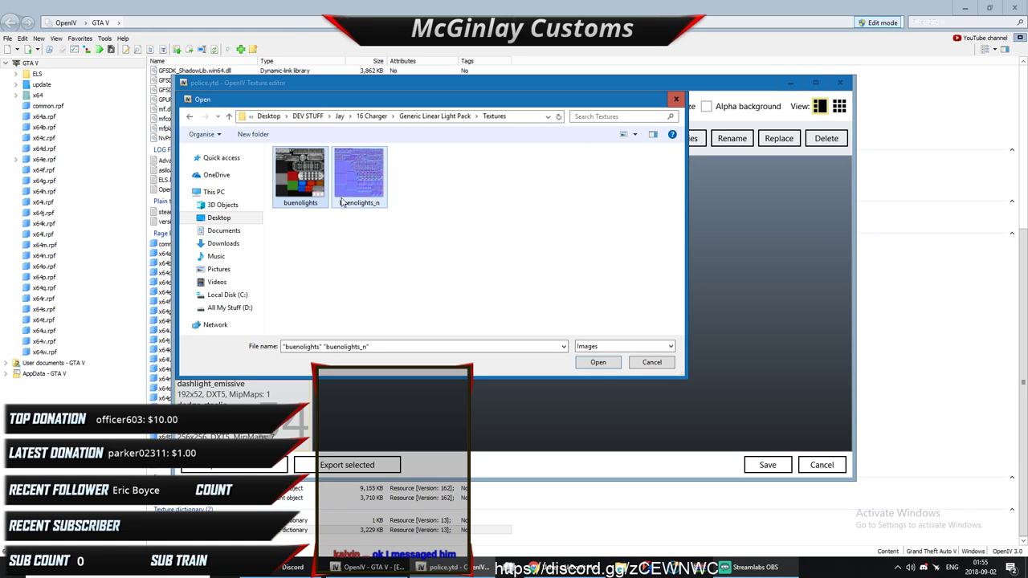
click(599, 362)
click(545, 336)
Step: Start another texture import and browse up to the Generic Linear Light Pack folder
click(193, 104)
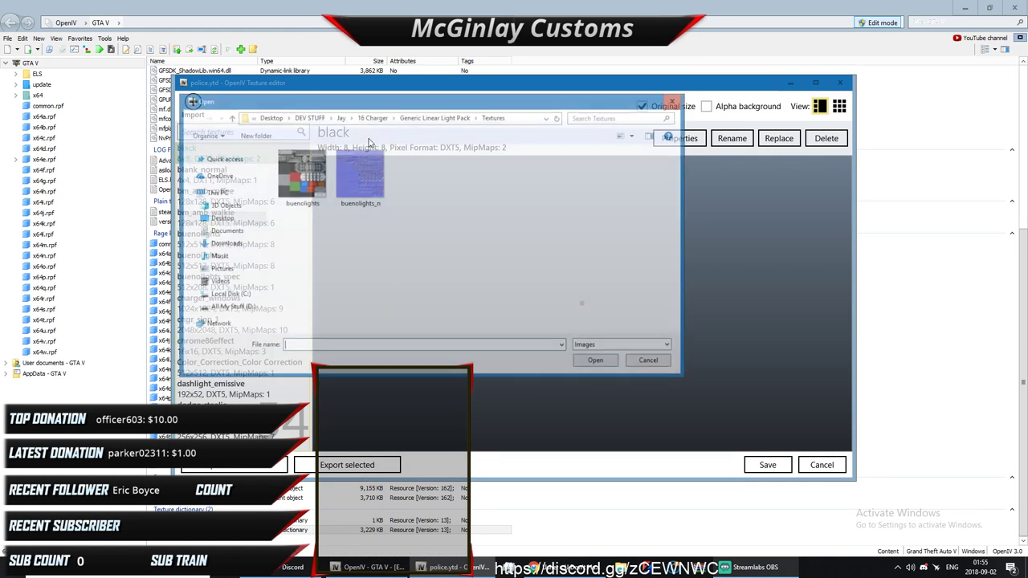
click(643, 569)
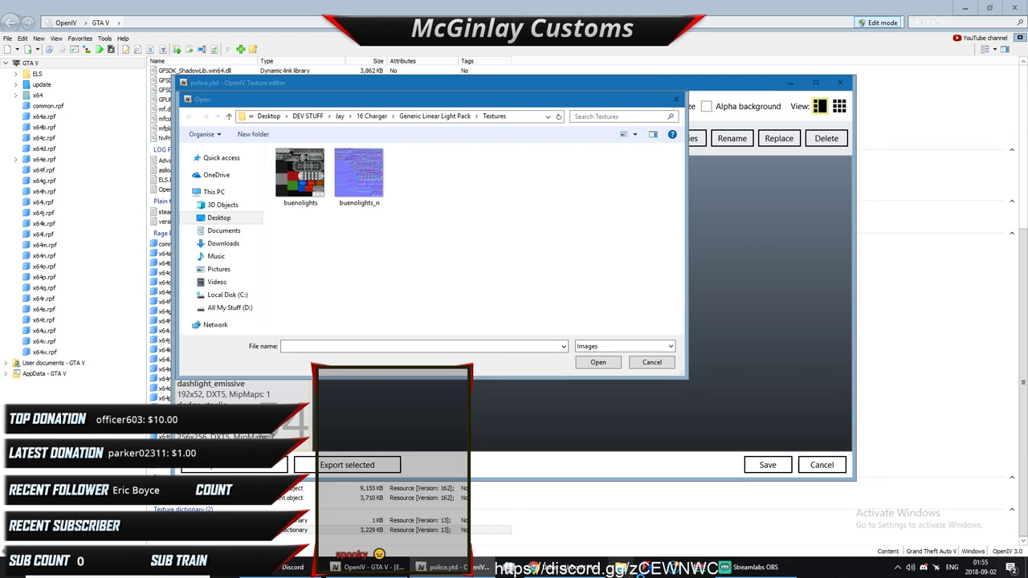
click(434, 116)
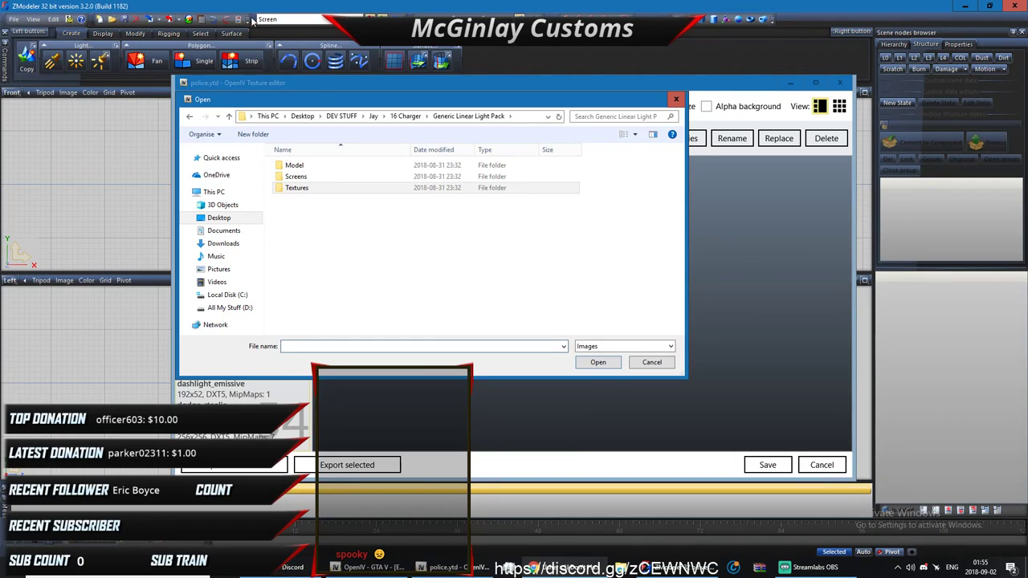
Step: Switch to ZModeler and open the save1 scene of the police car
click(81, 10)
click(13, 19)
click(32, 45)
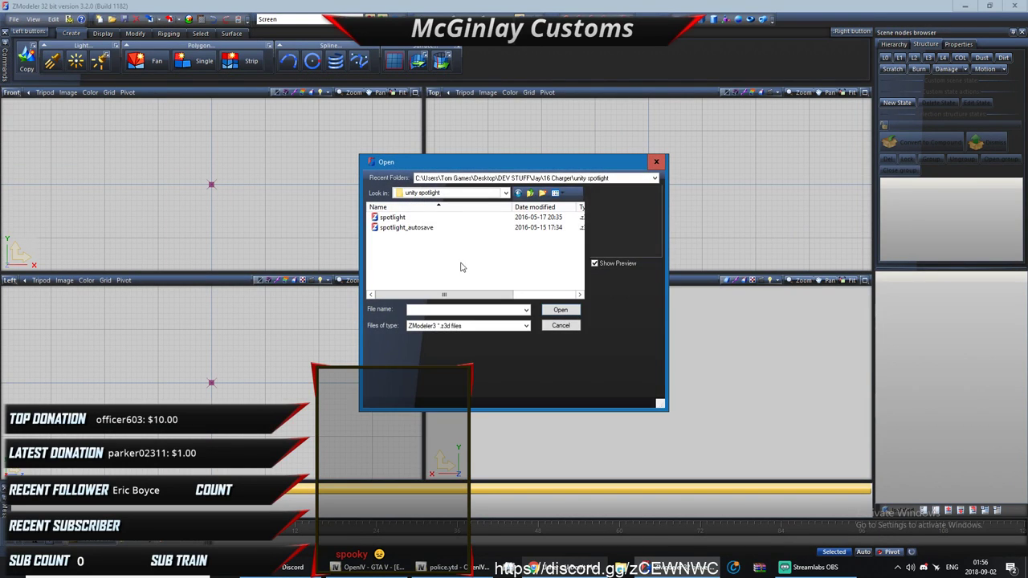
click(530, 194)
scroll(431, 280, down, 1)
double_click(431, 280)
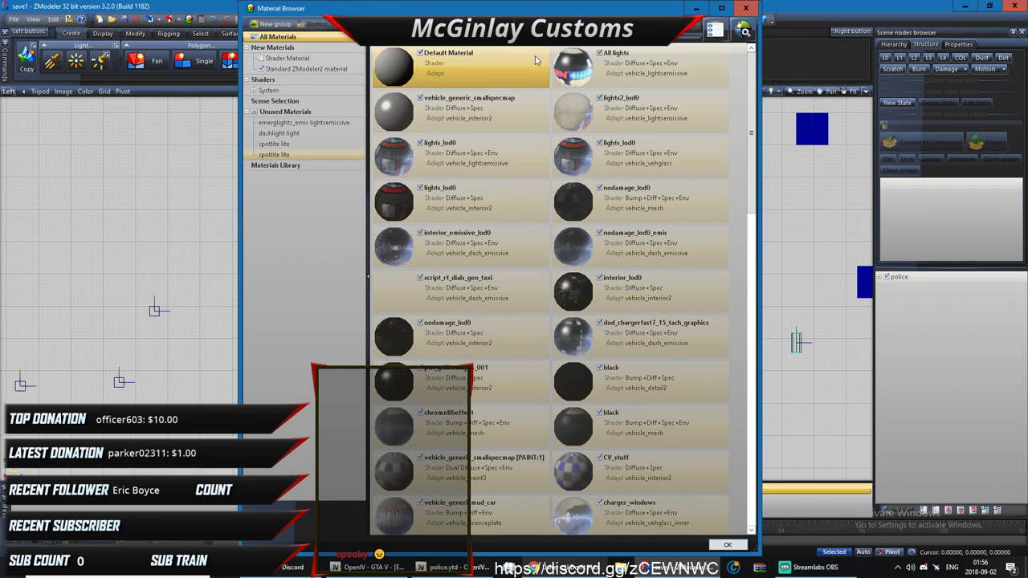
Step: Open the properties of the dashlight mesh material and look up its detail texture in the texture browser
scroll(542, 241, down, 1)
scroll(542, 252, down, 3)
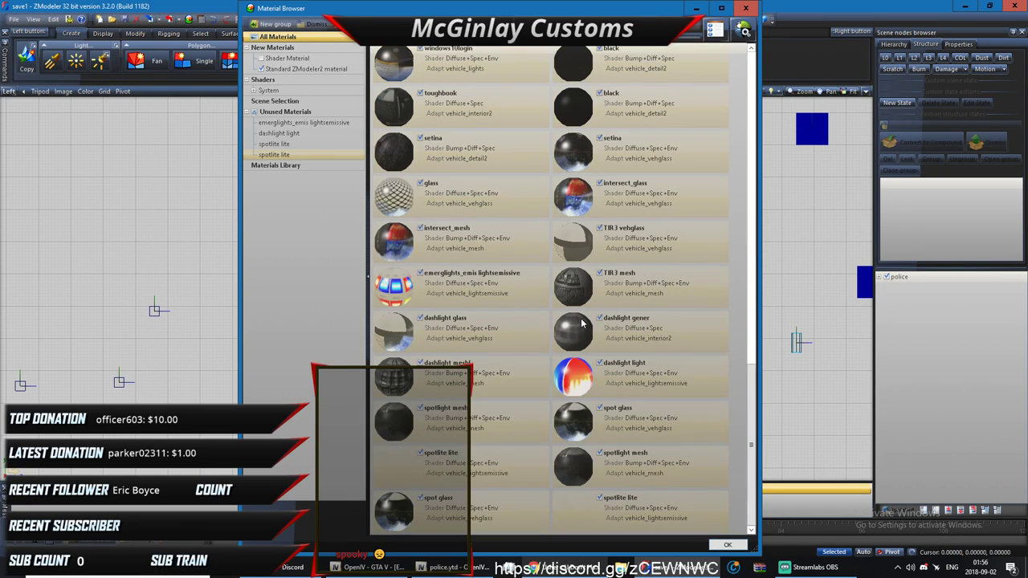
scroll(518, 436, down, 3)
scroll(518, 436, up, 3)
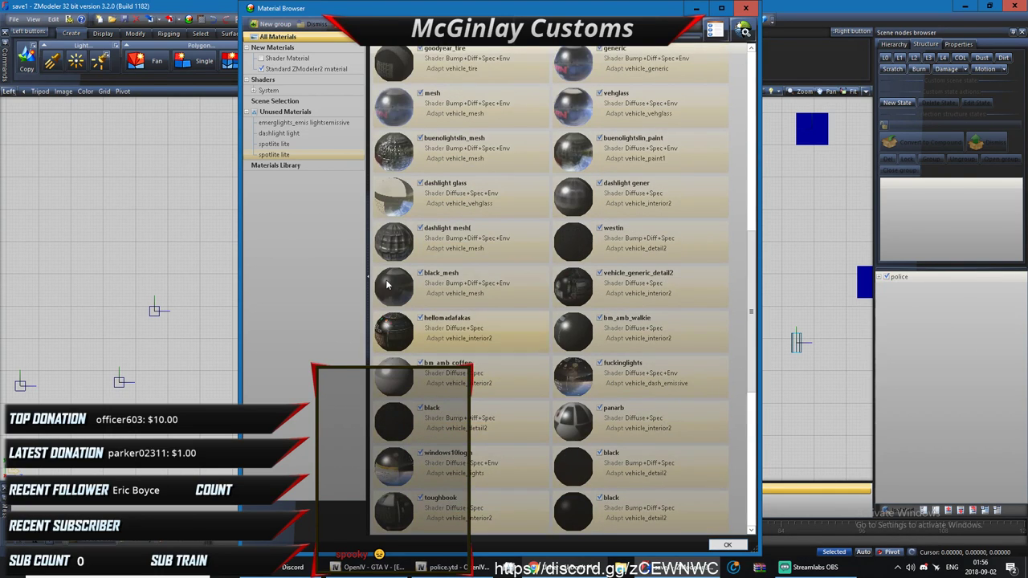
double_click(459, 253)
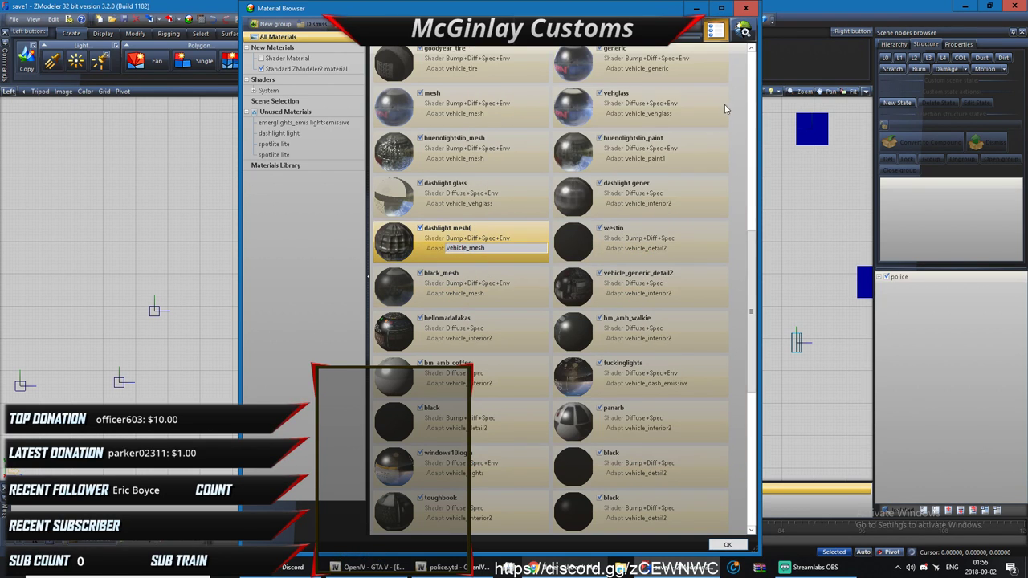
click(698, 8)
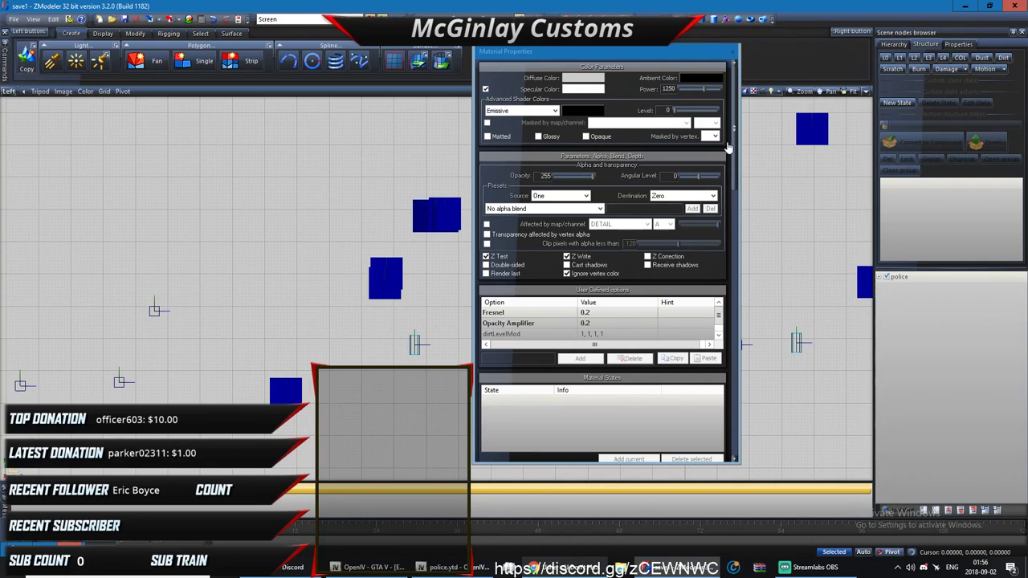
drag(736, 184, 736, 246)
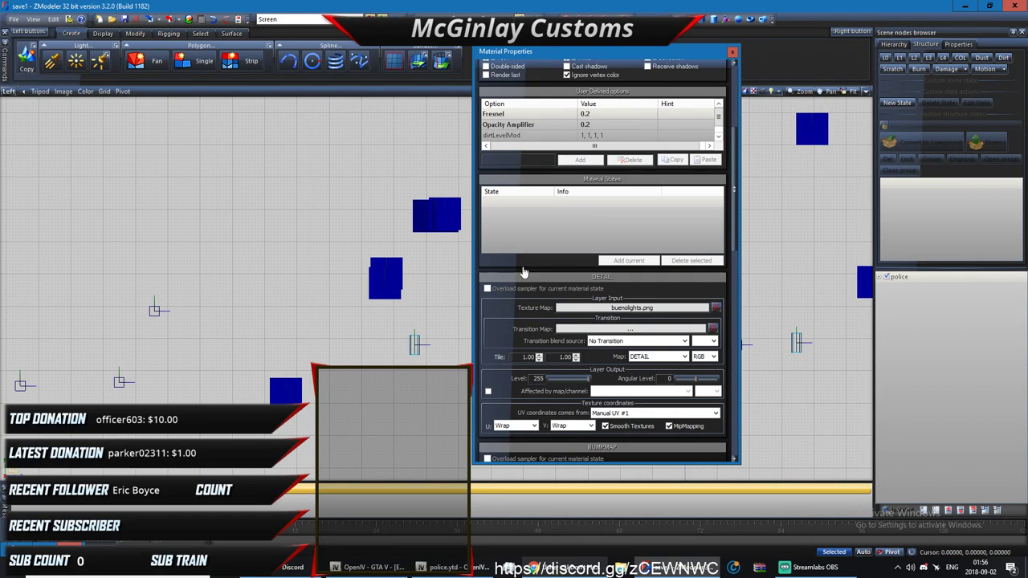
click(604, 310)
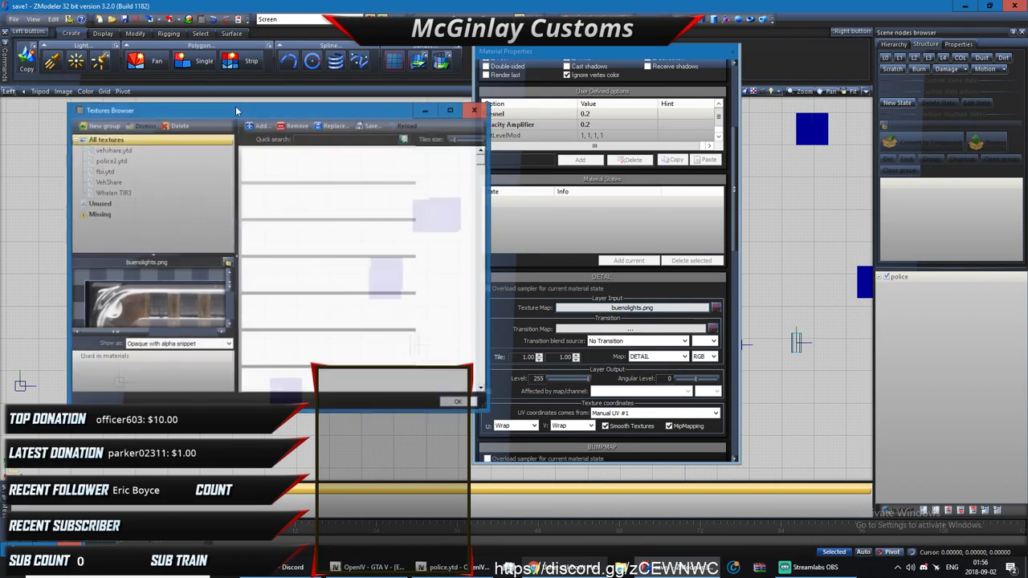
Step: Try to add buenolights_n, buenolights_spec, buenolights2 and dashlight_emissive from the interior mirror lights Textures folder to the scene's textures
click(259, 125)
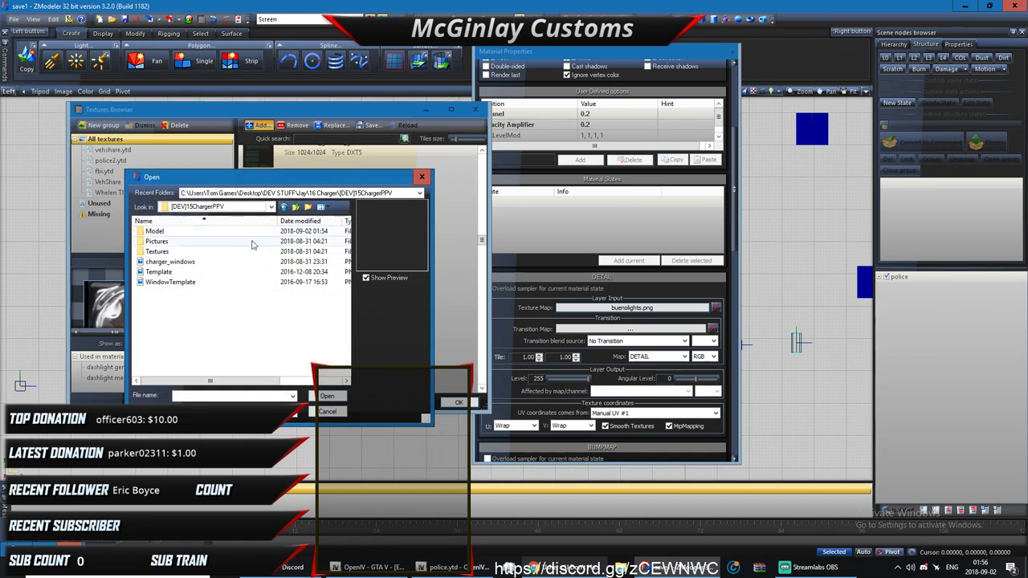
click(295, 206)
double_click(188, 264)
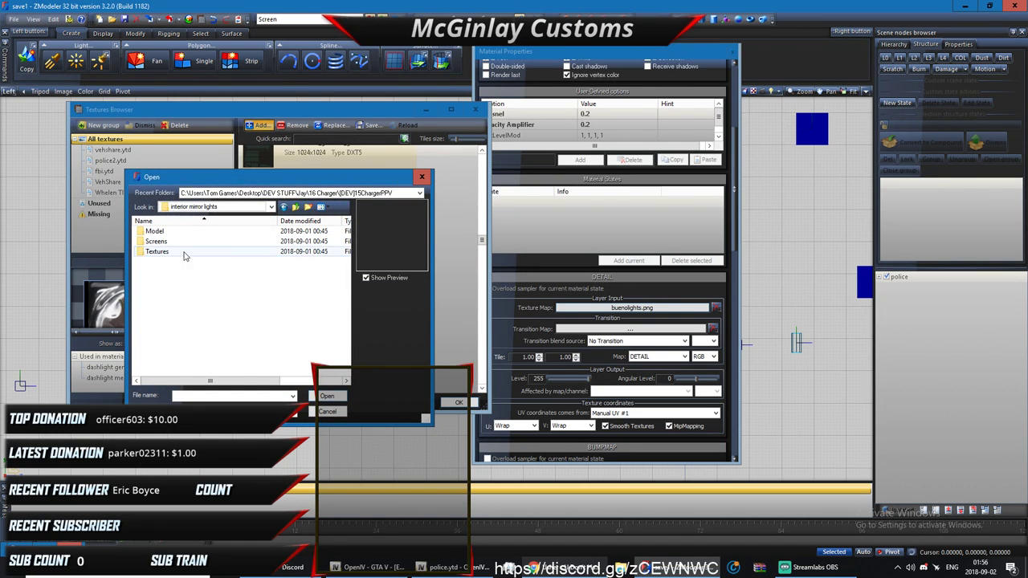
double_click(185, 252)
drag(170, 274, 298, 367)
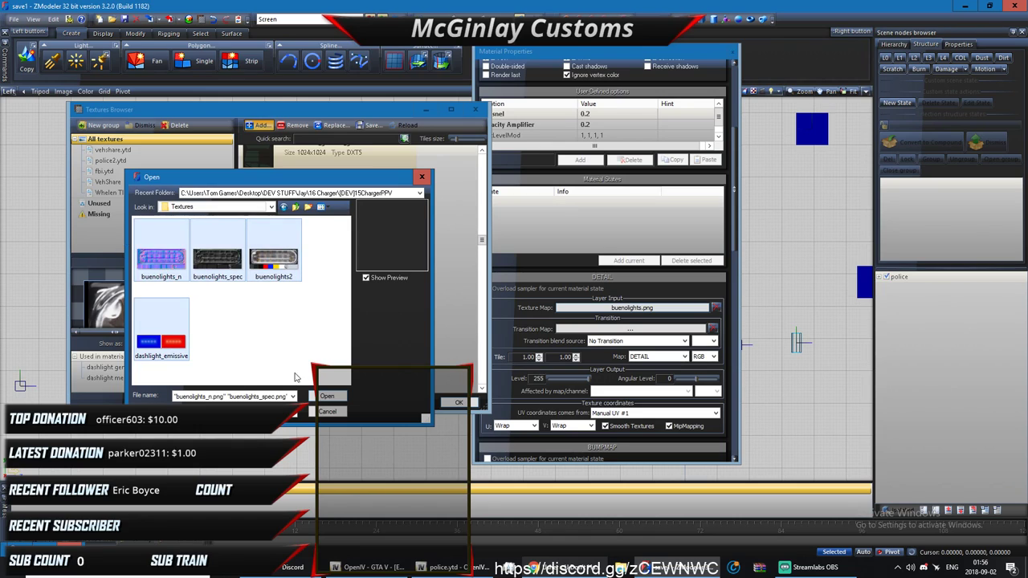
click(326, 395)
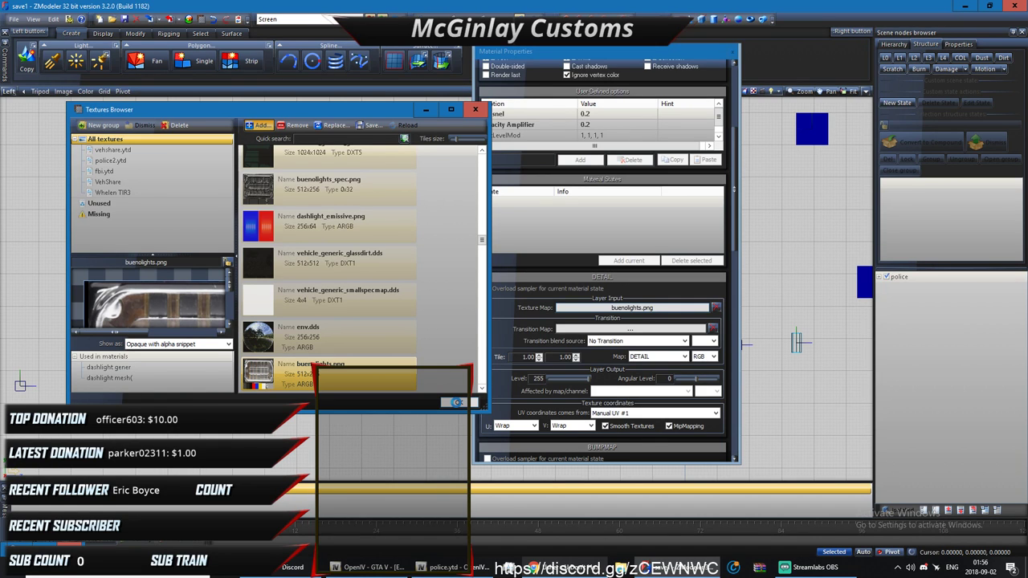
Step: Restart ZModeler and reopen the save1 scene of the police car
key(alt+Tab)
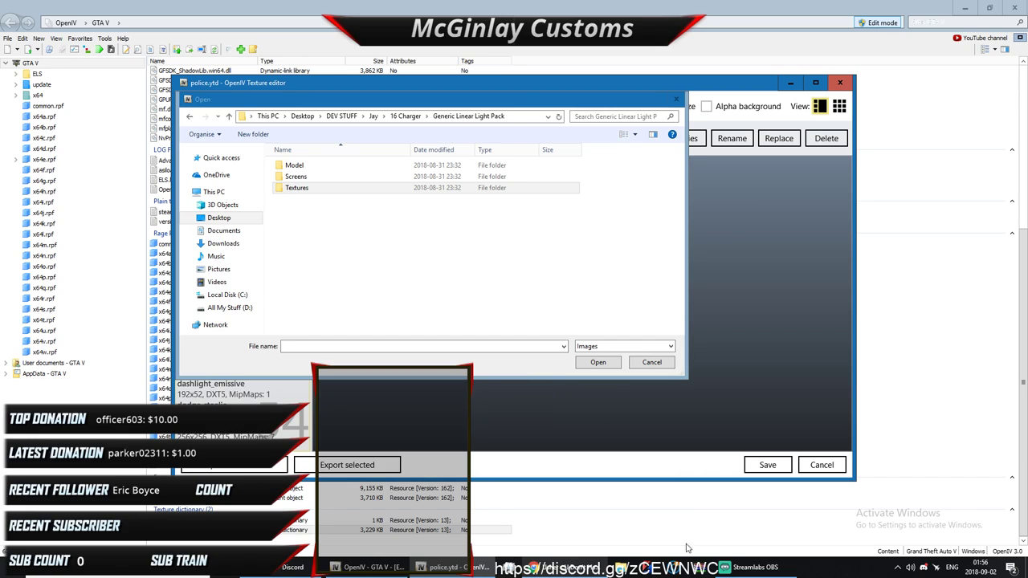
click(652, 568)
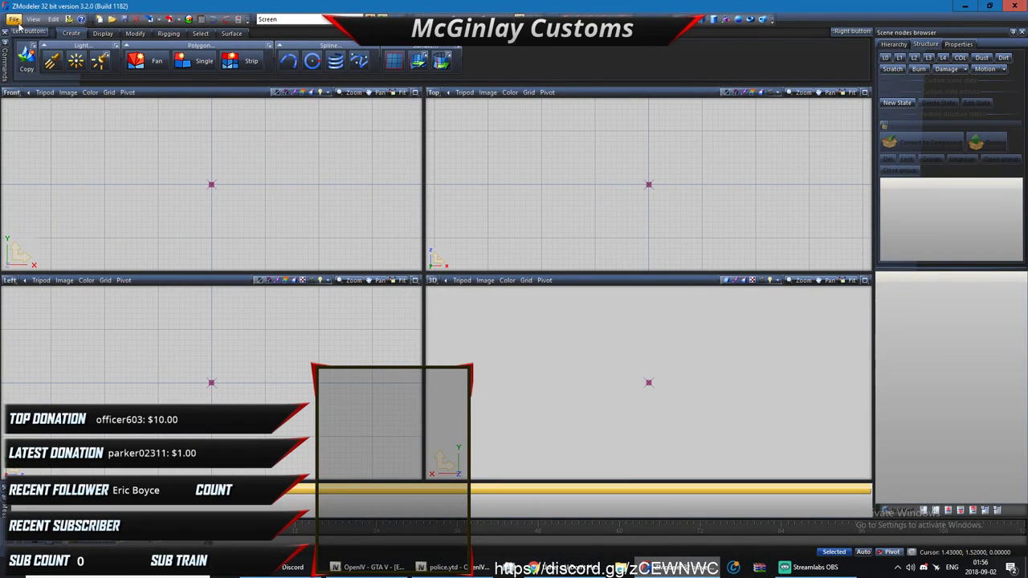
click(13, 19)
click(24, 36)
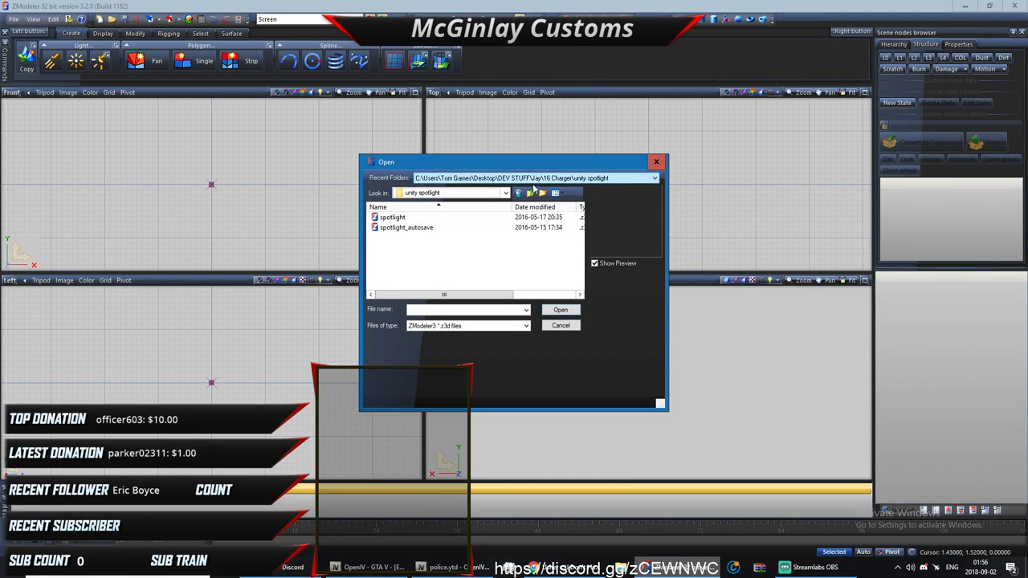
click(530, 192)
double_click(431, 218)
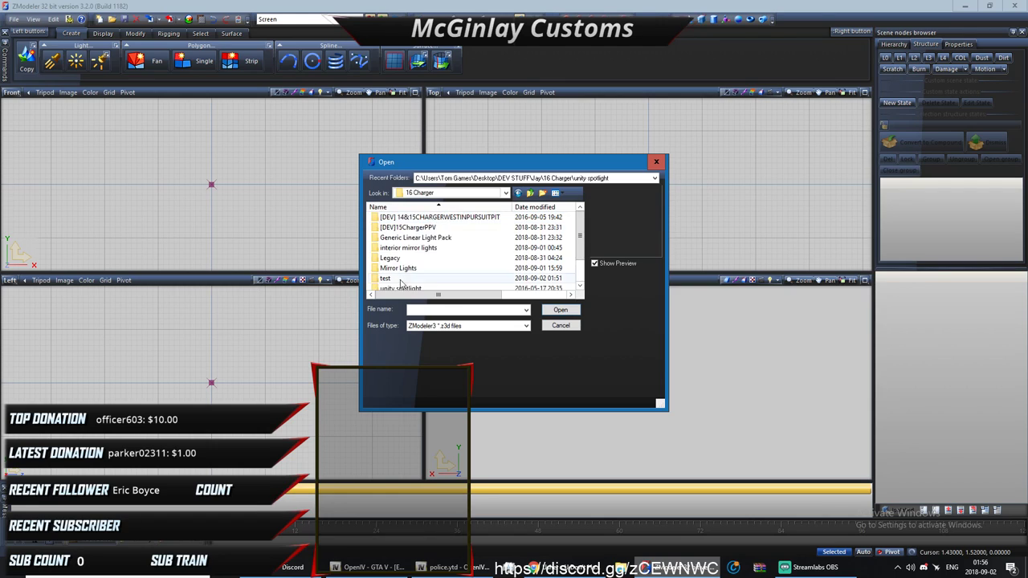
scroll(401, 282, down, 1)
double_click(399, 281)
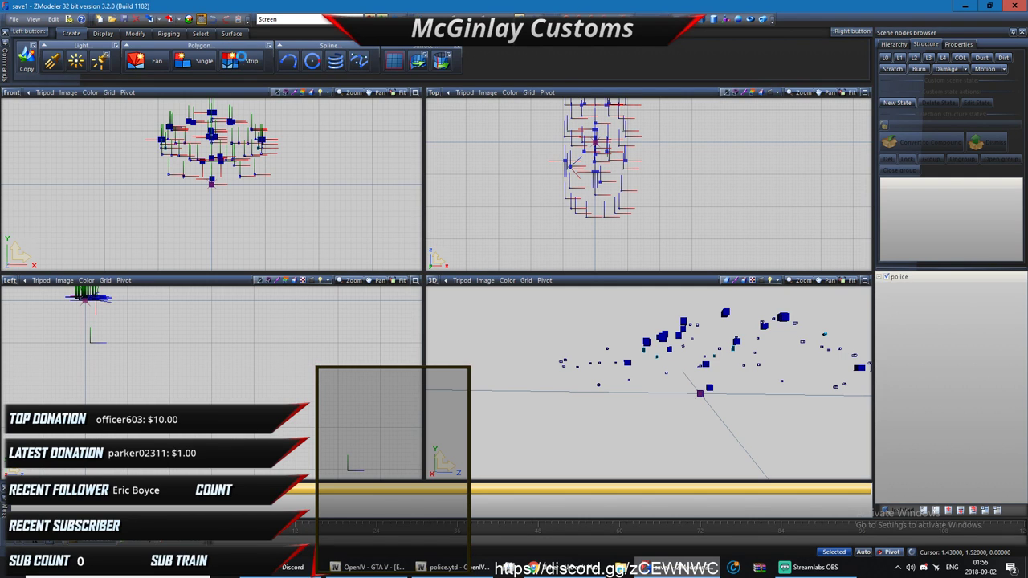
Step: Try to add the buenolights2 texture from the interior mirror lights Textures folder to the reopened scene
click(261, 125)
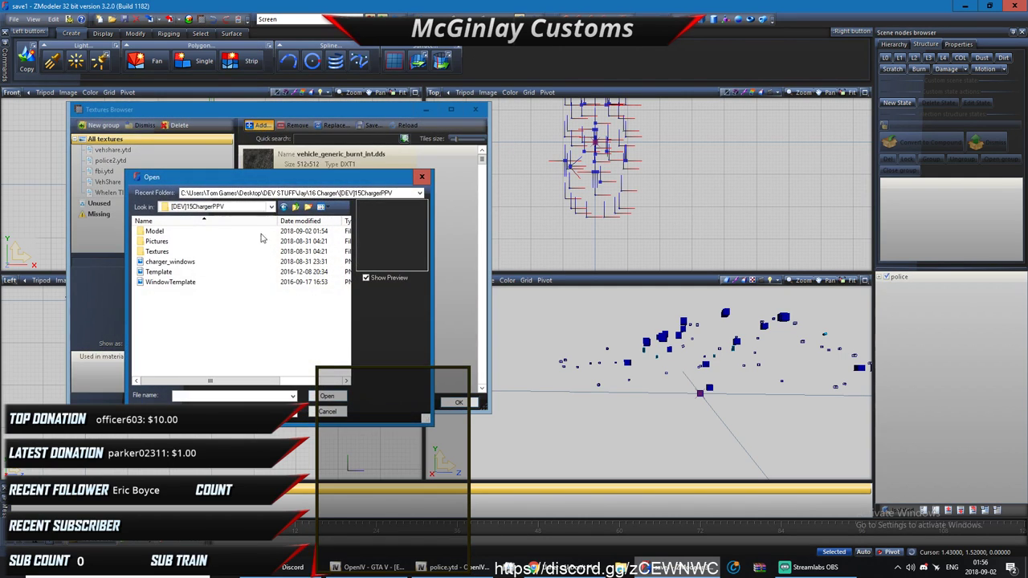
click(295, 207)
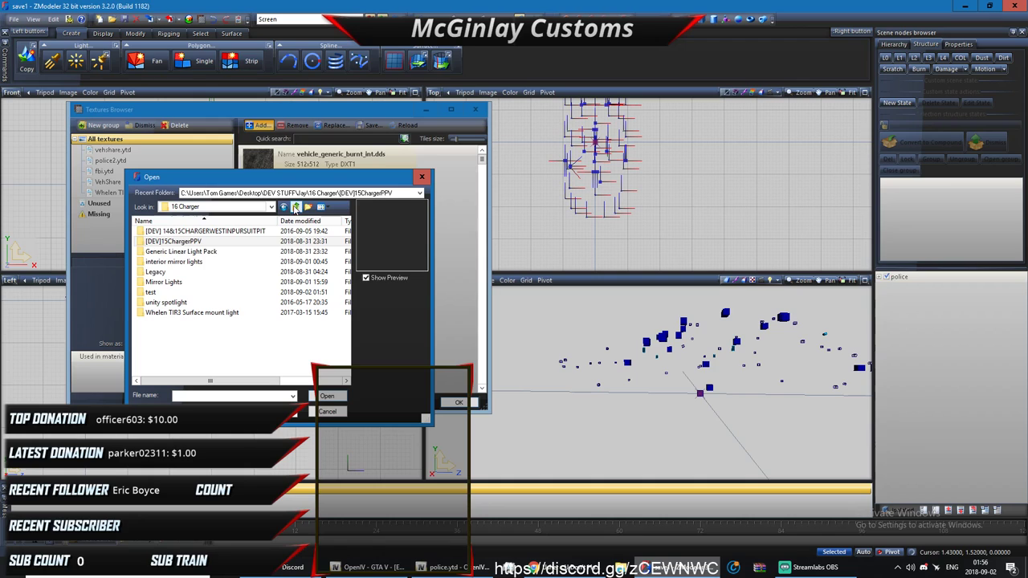
double_click(193, 264)
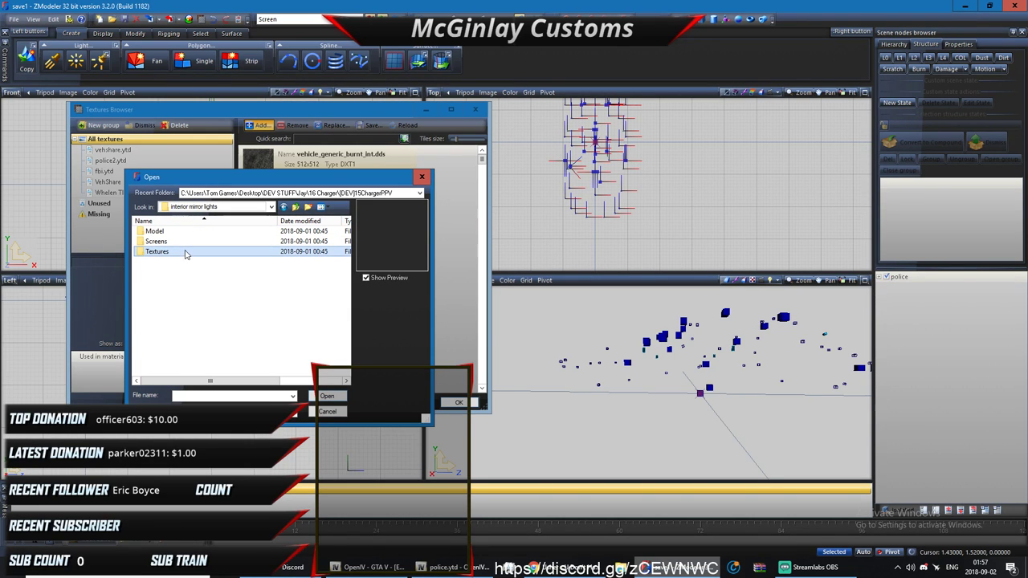
double_click(184, 252)
double_click(291, 257)
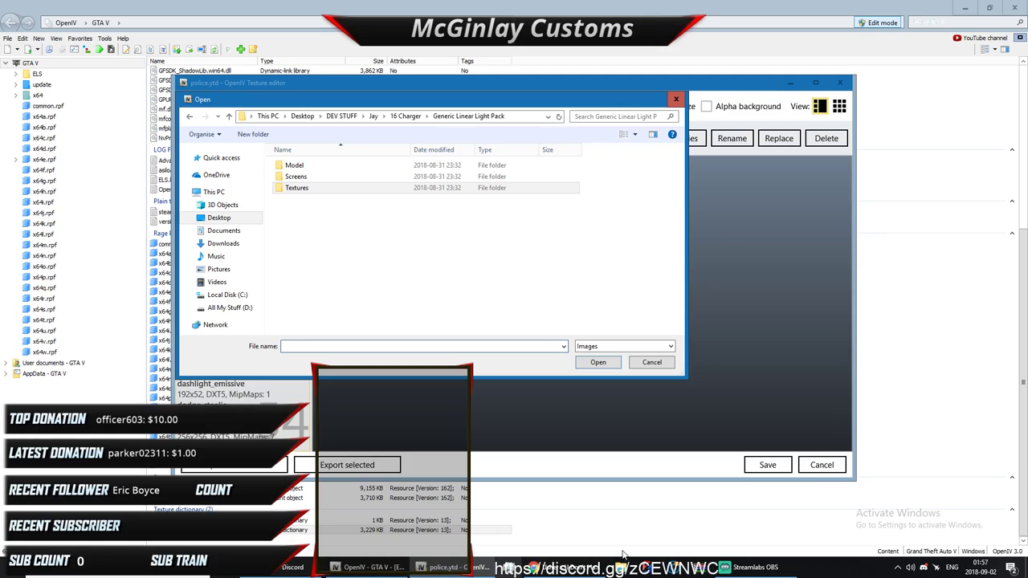
click(743, 567)
click(742, 567)
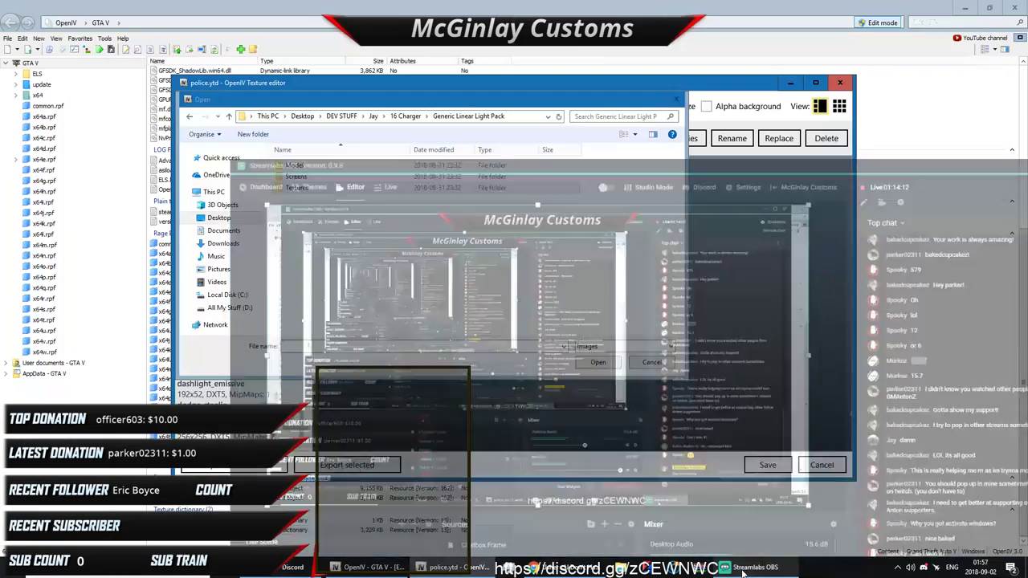
Step: Import buenolights and buenolights_n from the Generic Linear Light Pack's Textures folder again, keeping automatic MipMaps and texture format
double_click(422, 191)
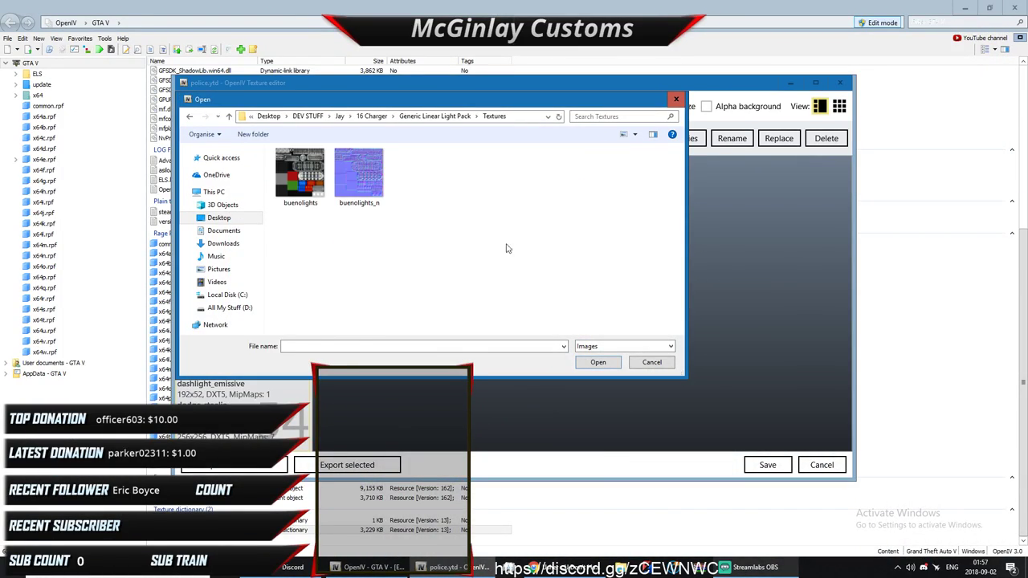
key(ctrl+a)
click(598, 366)
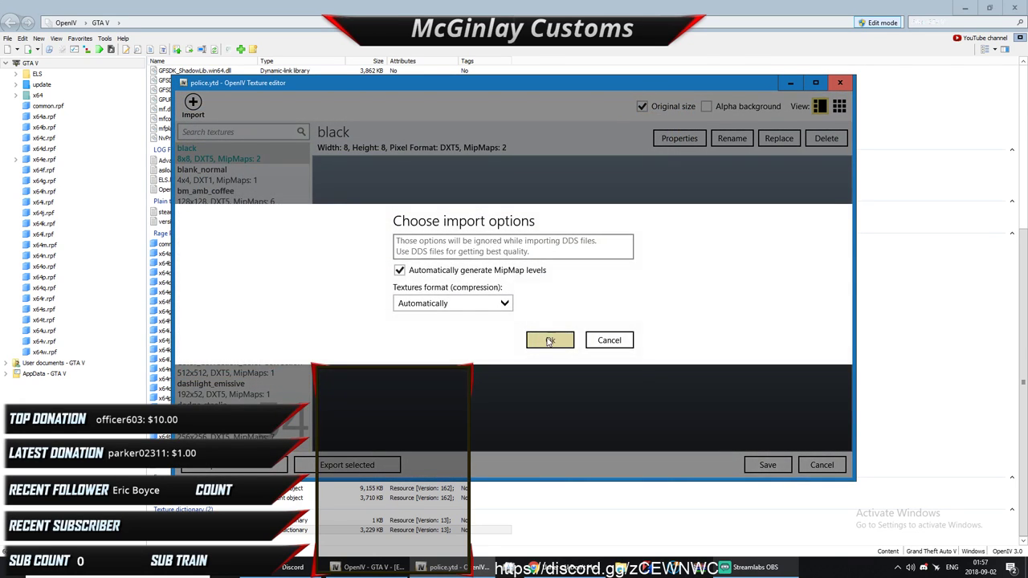
click(550, 341)
Step: Import buenolights_n, buenolights_spec, buenolights2 and dashlight_emissive from the interior mirror lights Textures folder into police.ytd
click(200, 110)
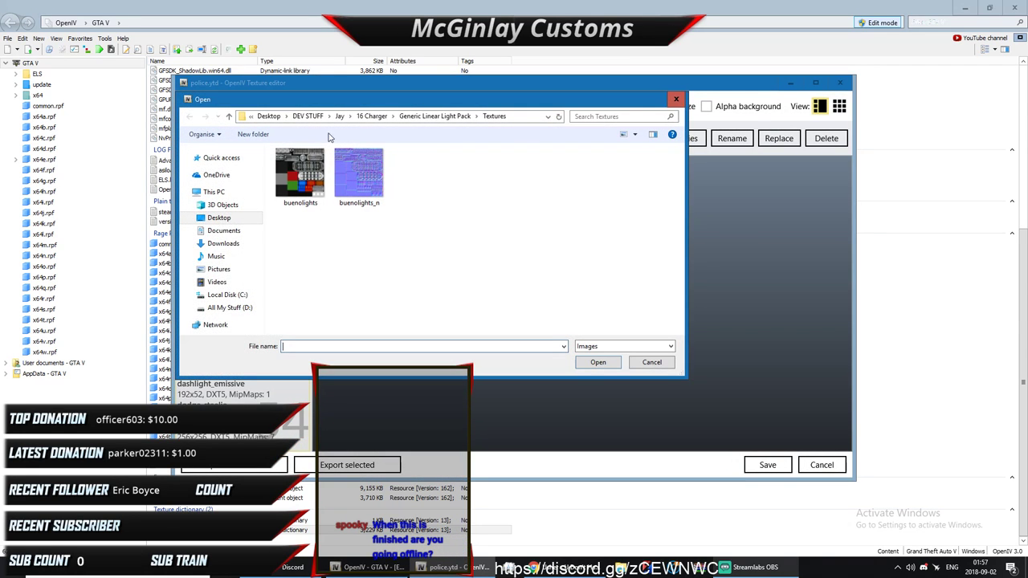
click(381, 116)
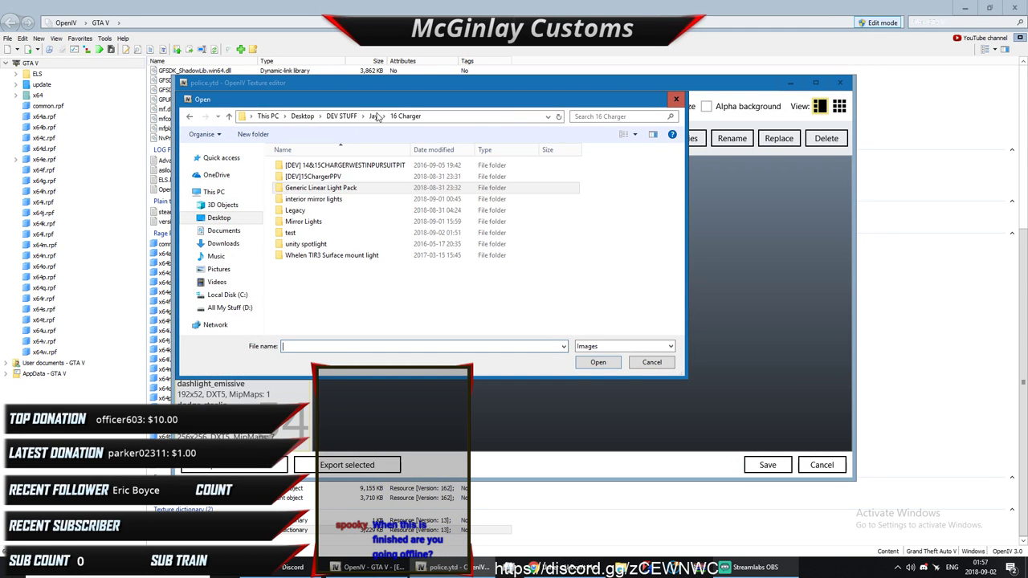
double_click(313, 199)
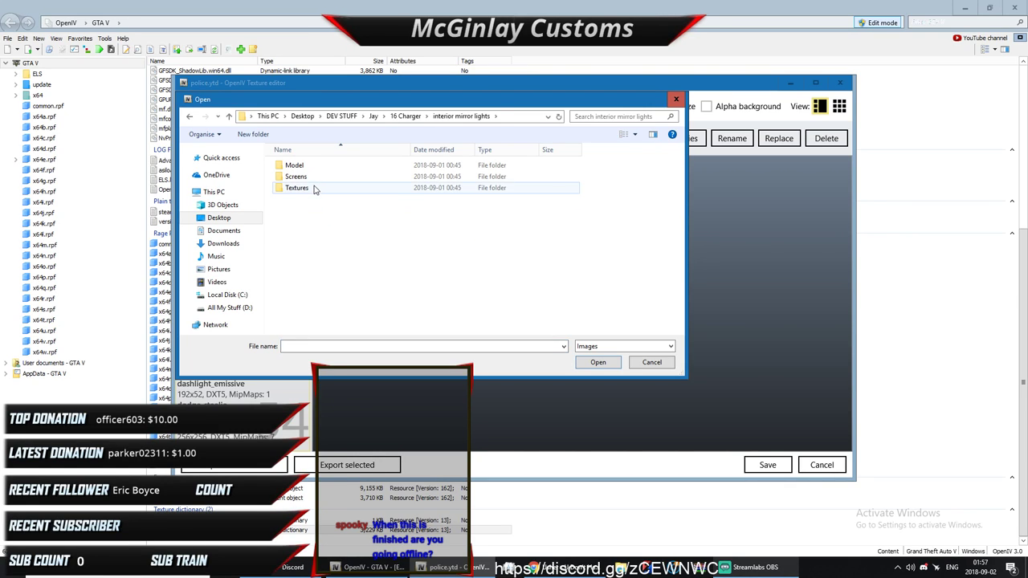
double_click(309, 187)
drag(520, 235, 282, 171)
click(598, 362)
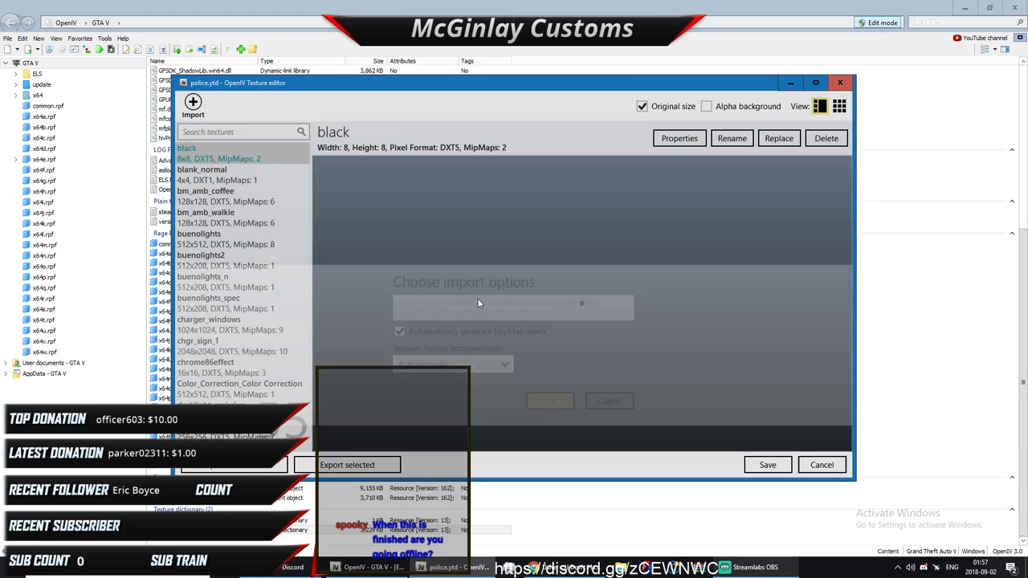
Step: Import so_intersector_d and so_intersector_s from the Mirror Lights folder into police.ytd with the default import options
click(193, 104)
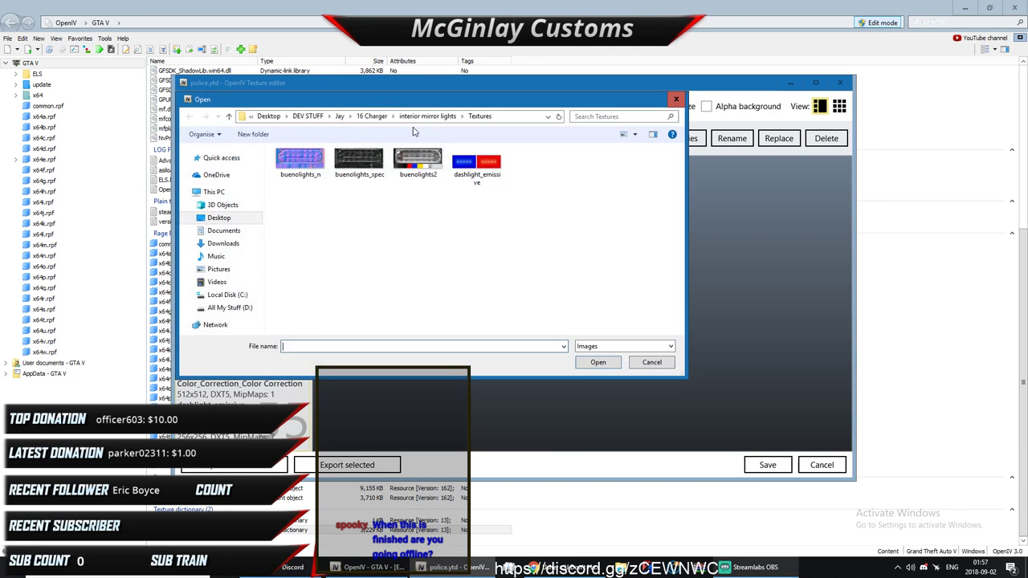
click(363, 117)
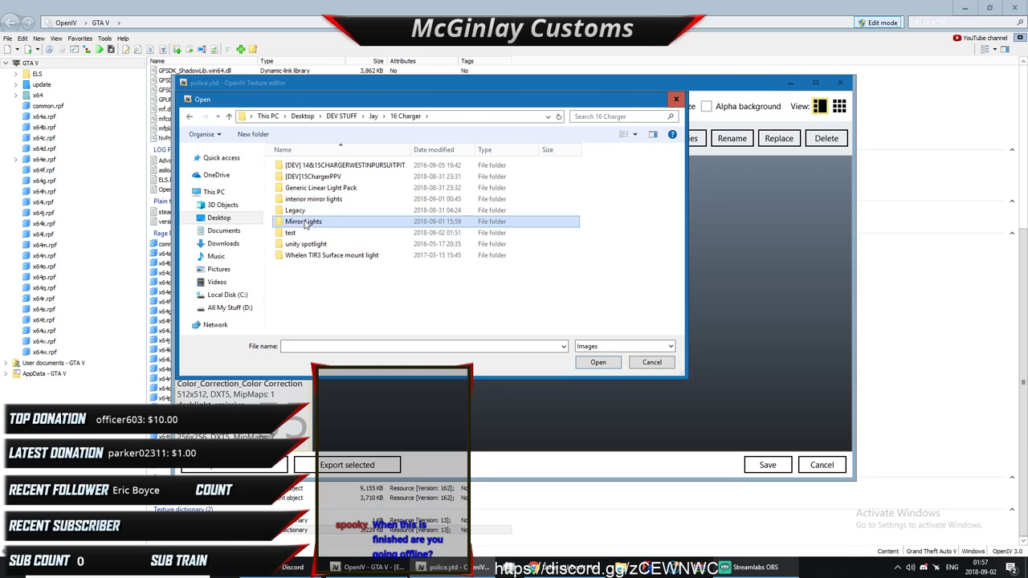
double_click(313, 212)
drag(500, 244, 421, 189)
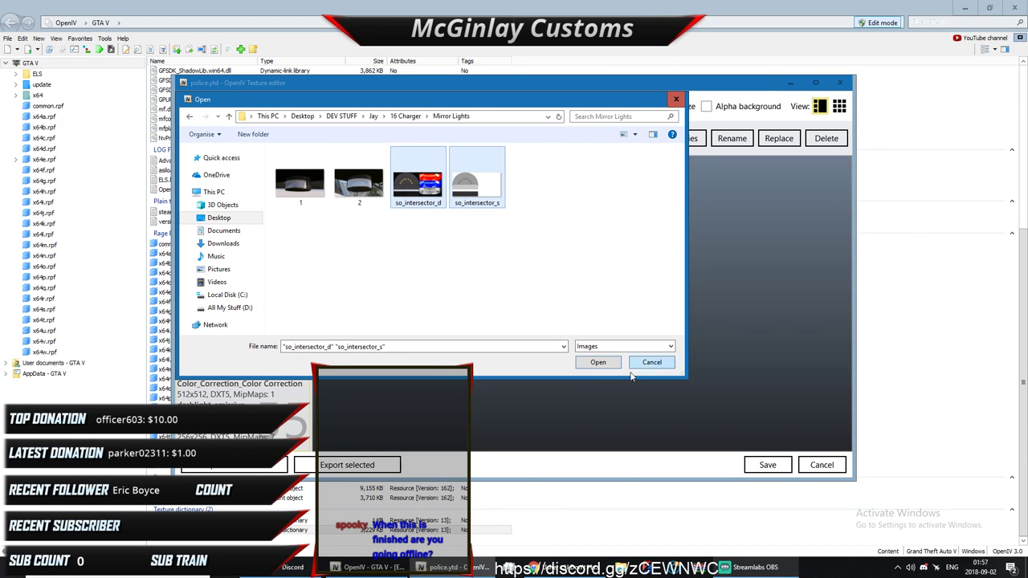
click(597, 362)
click(550, 339)
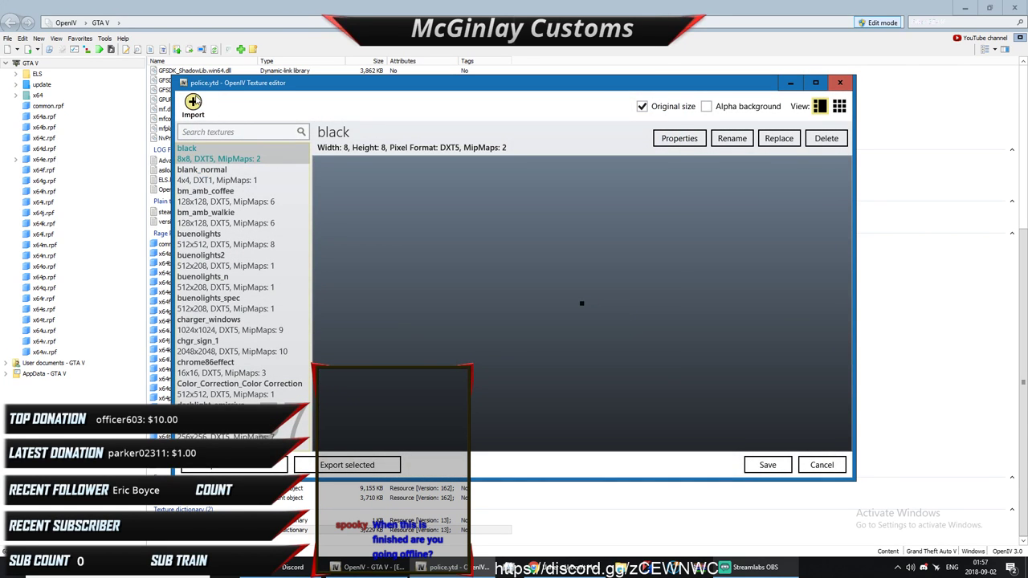
Step: Import spotlight, spotlight_lite, spotlight_n and spotlight_s from the unity spotlight folder into police.ytd
click(193, 101)
click(375, 117)
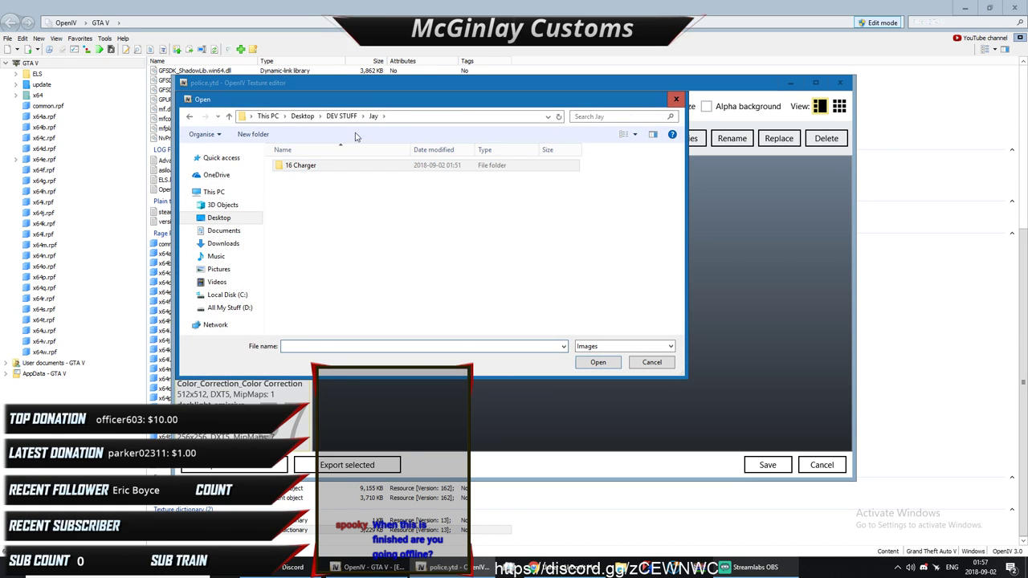
double_click(348, 167)
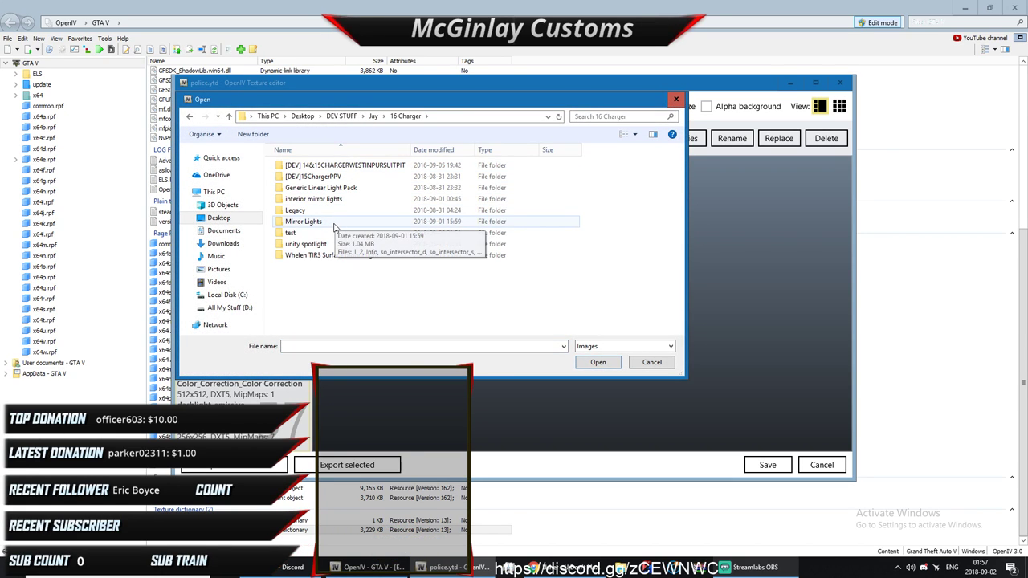
double_click(306, 244)
drag(587, 250, 314, 203)
click(598, 362)
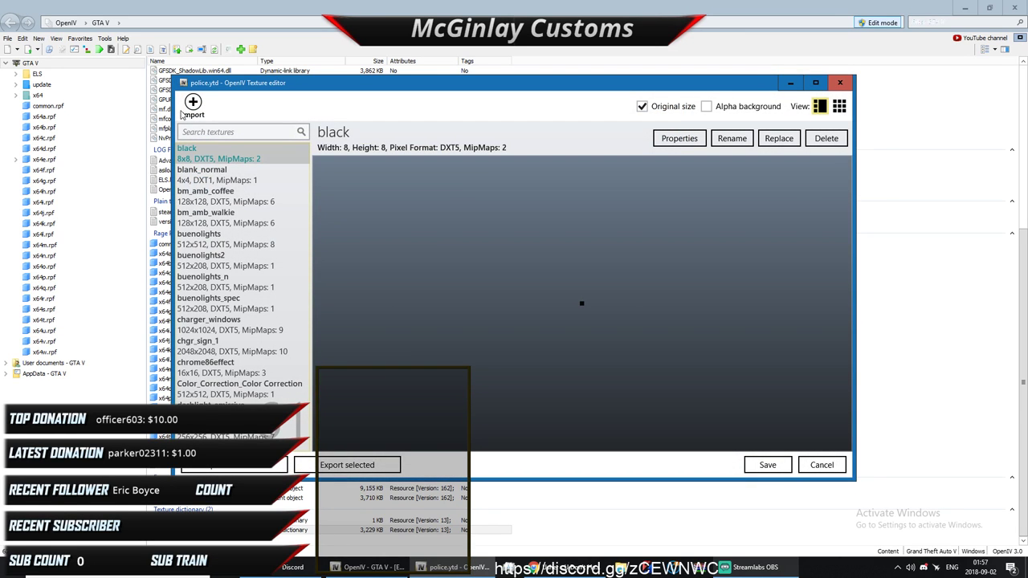
Step: Import TIR3 and TIR3_n from the Whelen TIR3 Surface mount light's Textures folder with the default import options, and save police.ytd
click(183, 114)
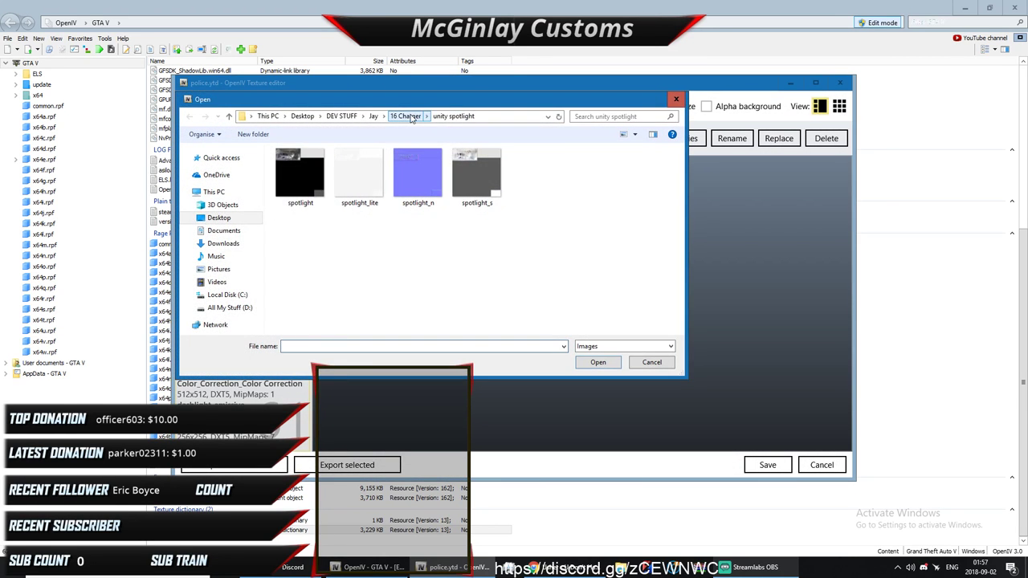
click(374, 116)
double_click(313, 173)
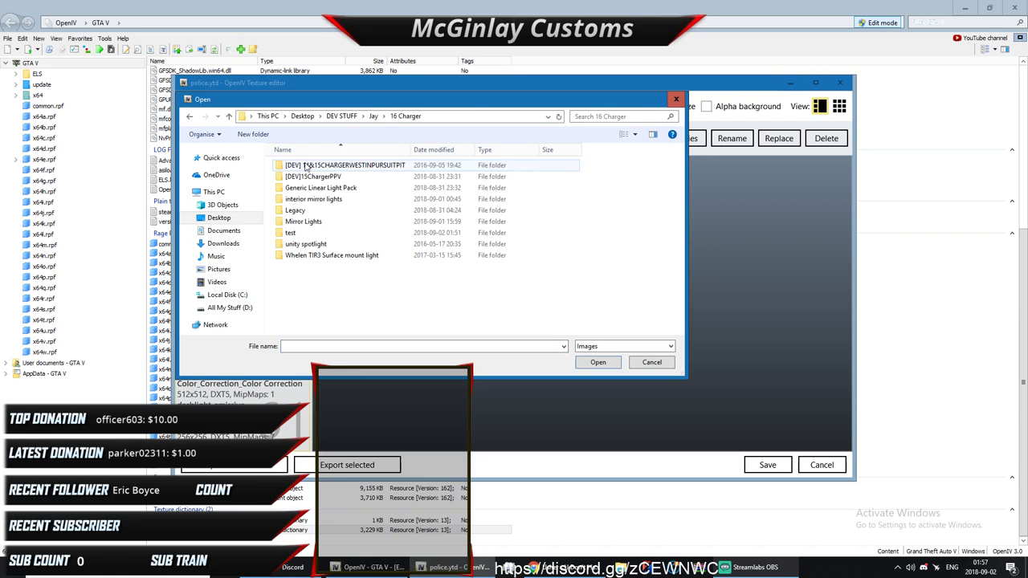
double_click(329, 254)
double_click(296, 189)
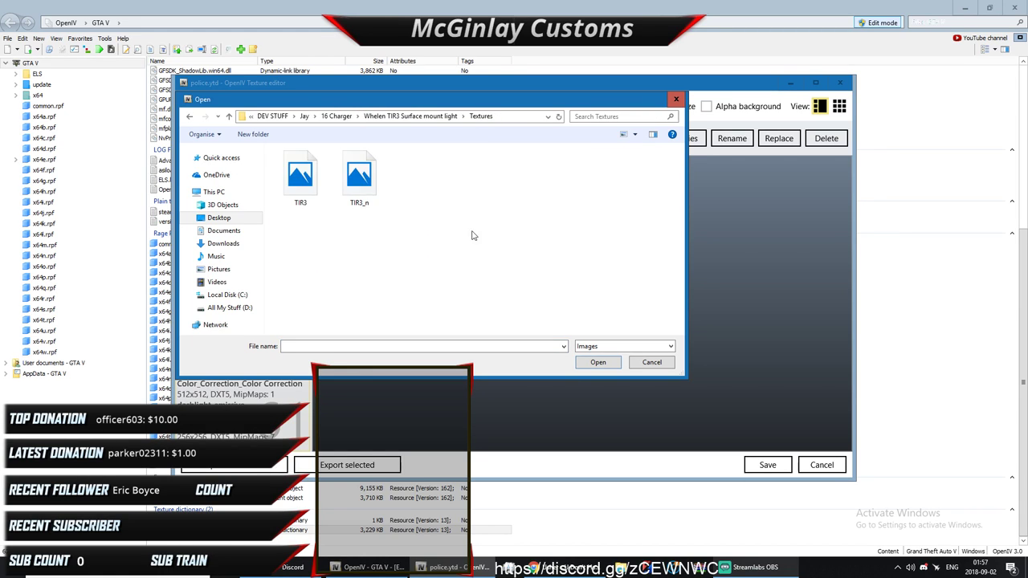
drag(514, 245, 305, 195)
click(597, 362)
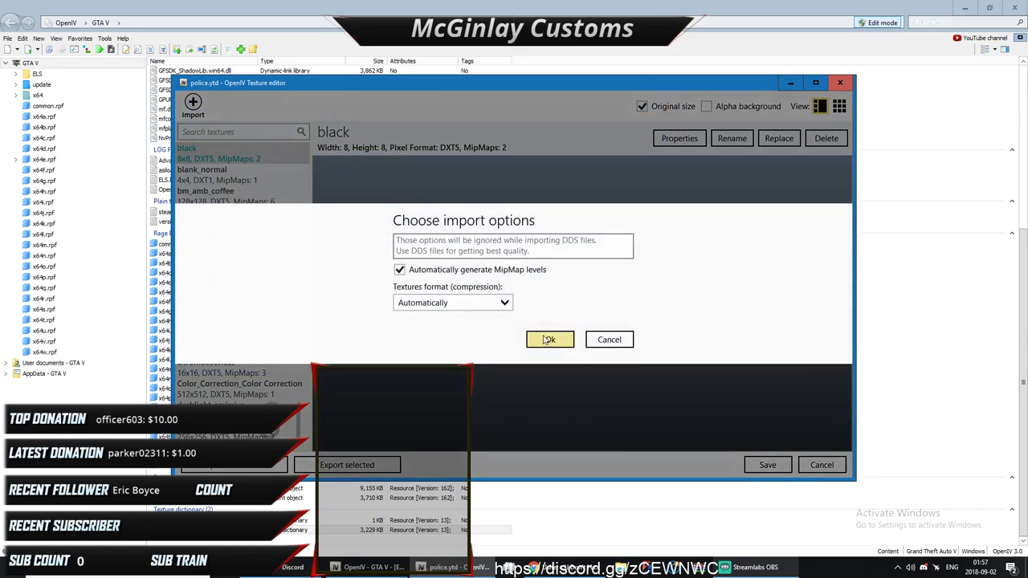
click(549, 340)
click(763, 466)
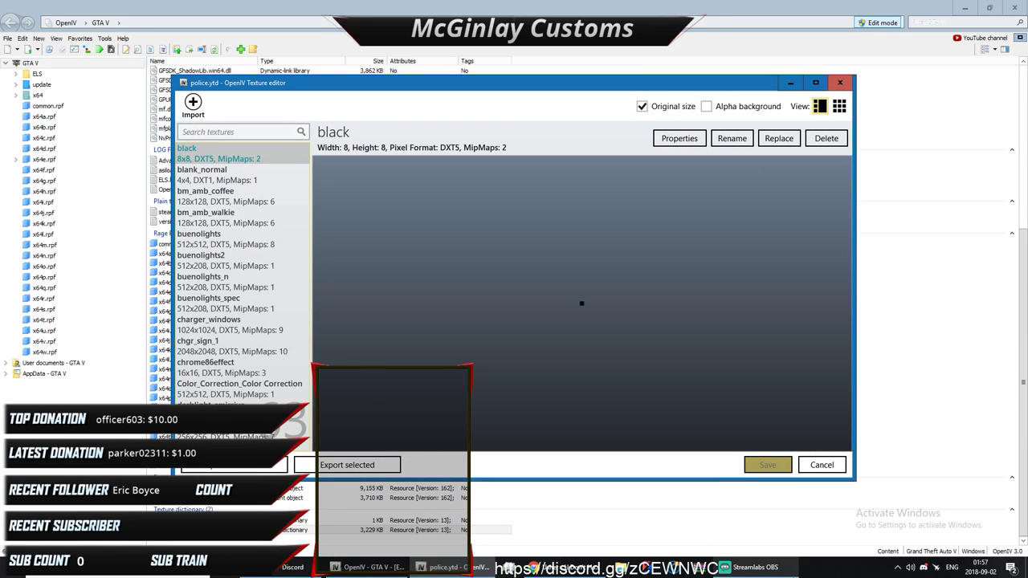
click(755, 567)
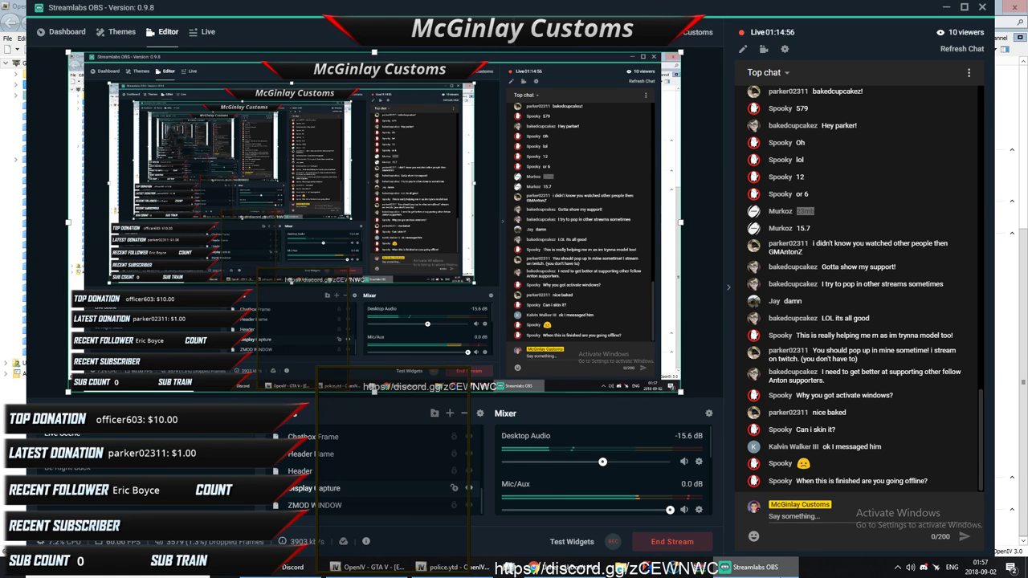
click(675, 567)
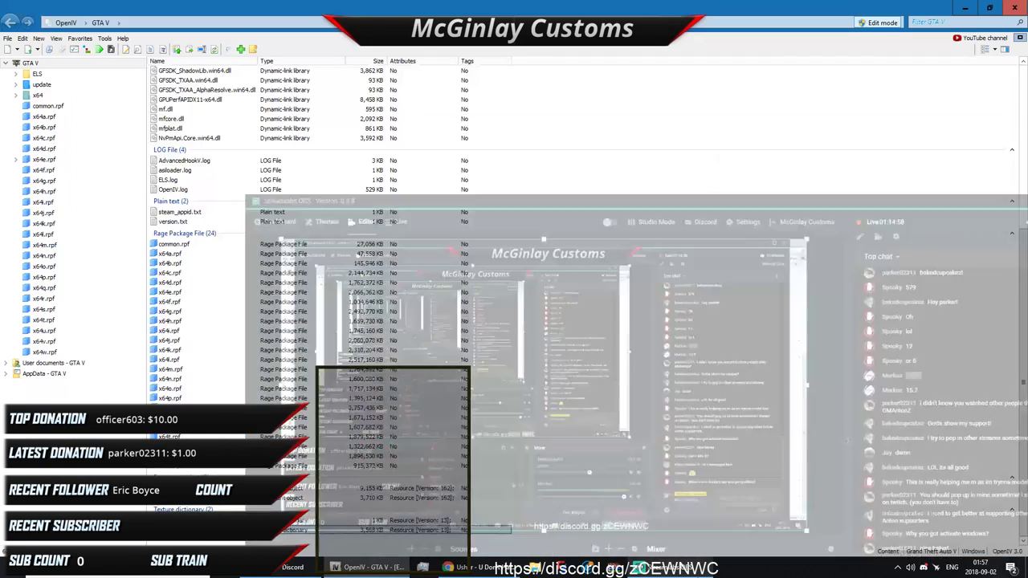
Step: Open police.yft in the model viewer and examine the car's textures from several angles, including the front push bar
click(201, 488)
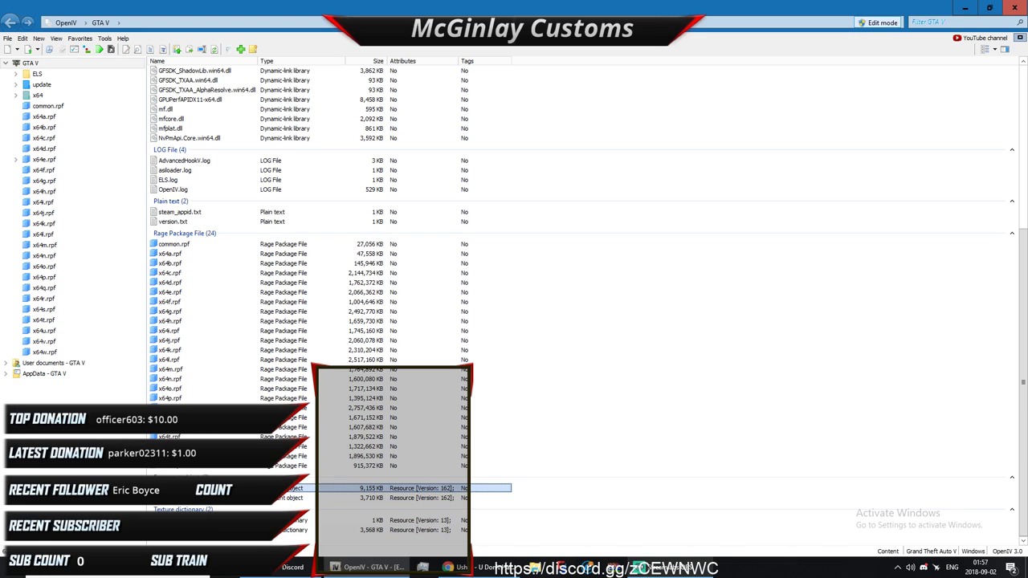
double_click(490, 488)
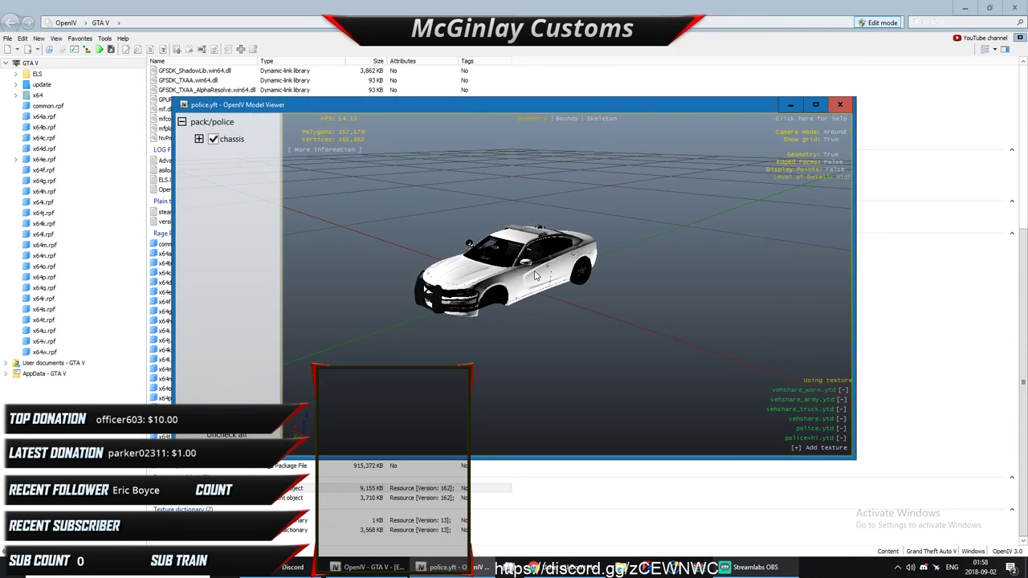
scroll(457, 273, up, 5)
drag(456, 273, 557, 226)
scroll(530, 243, down, 5)
scroll(453, 189, up, 5)
drag(467, 193, 510, 244)
scroll(528, 298, down, 4)
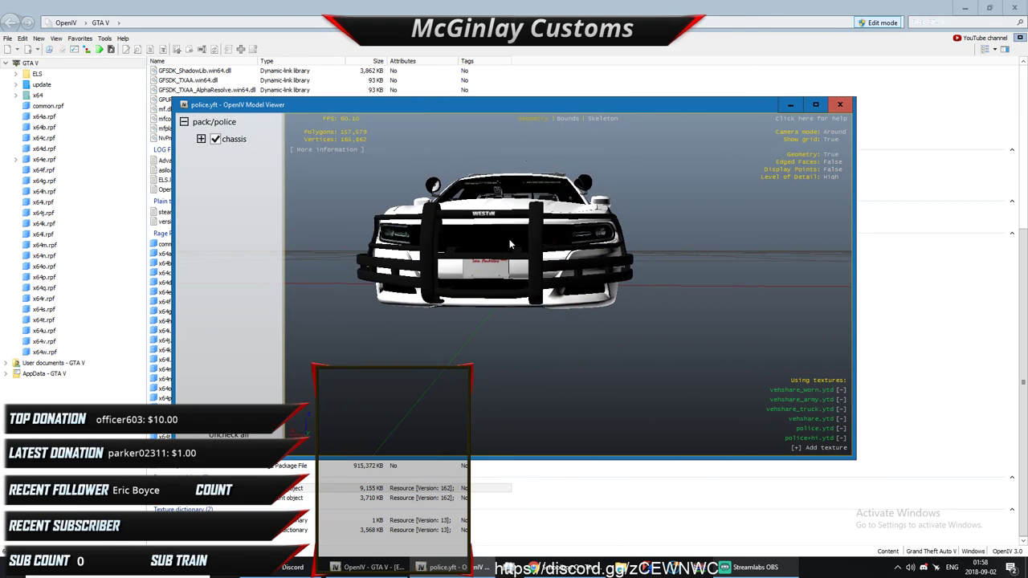
Step: Switch to Discord and open the newest direct message conversation to read it
click(293, 567)
click(52, 95)
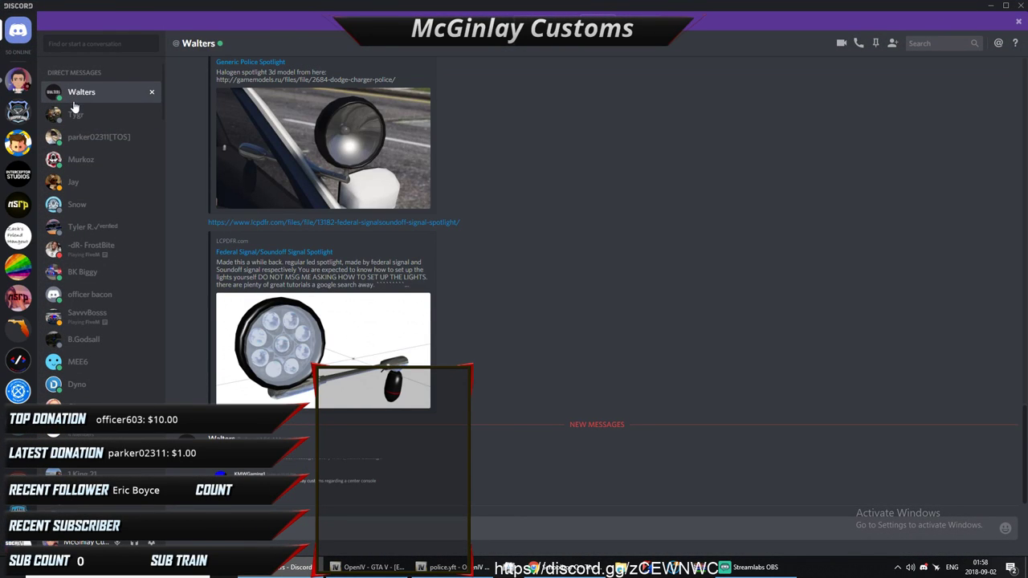
Step: Switch to Streamlabs OBS and hide the Display Capture source so that the ZModeler window is streamed
click(751, 567)
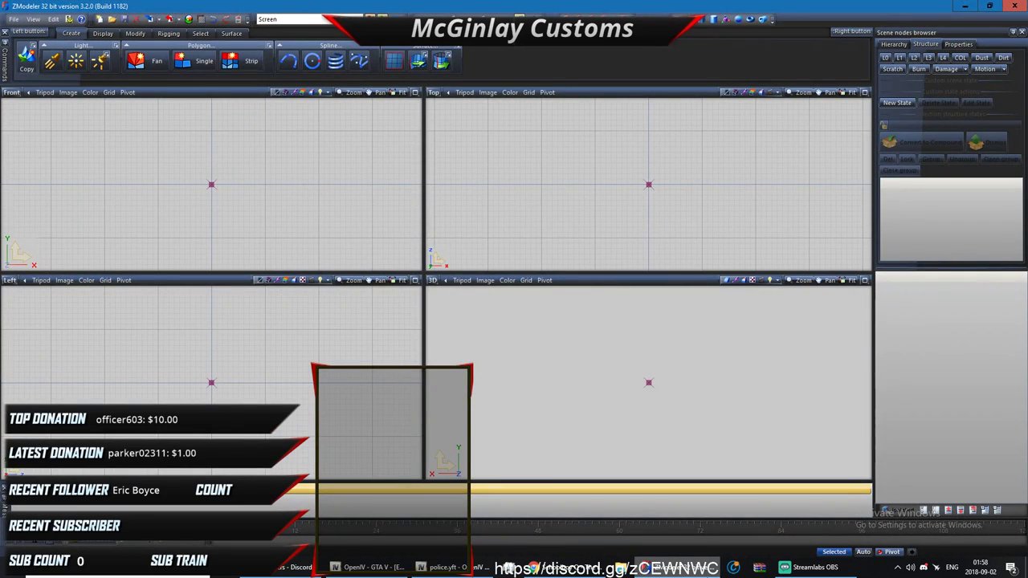
click(836, 567)
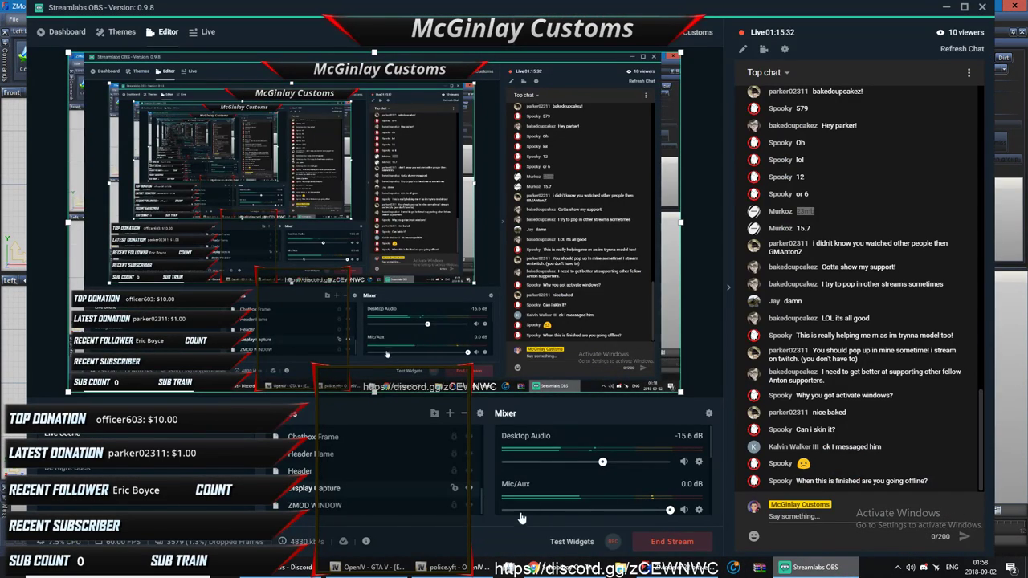
click(469, 490)
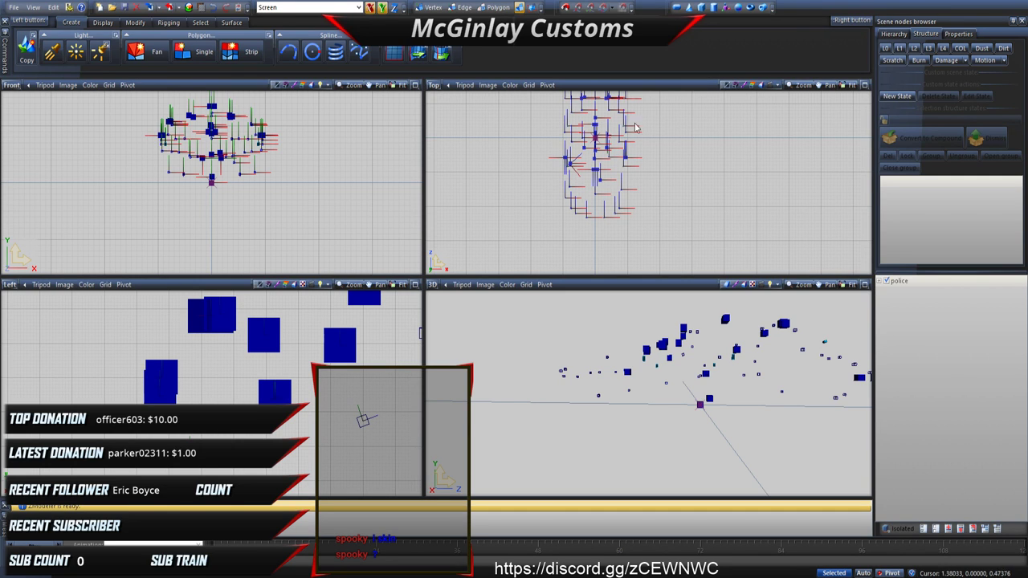
Step: Show the police model's L0 level of detail in ZModeler, activate Quadr selection and examine the car from a front three-quarter view
click(885, 48)
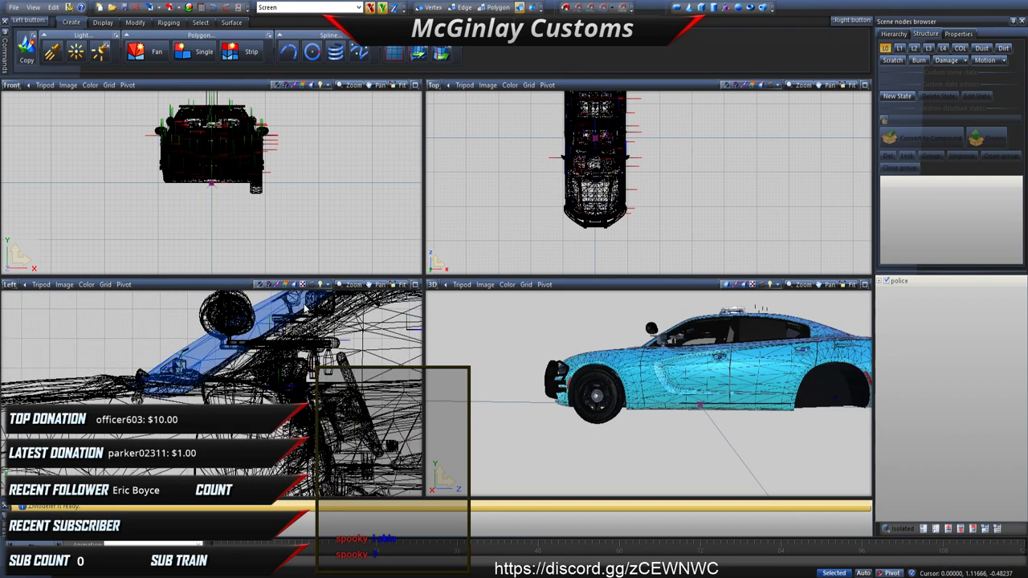
click(200, 23)
click(267, 48)
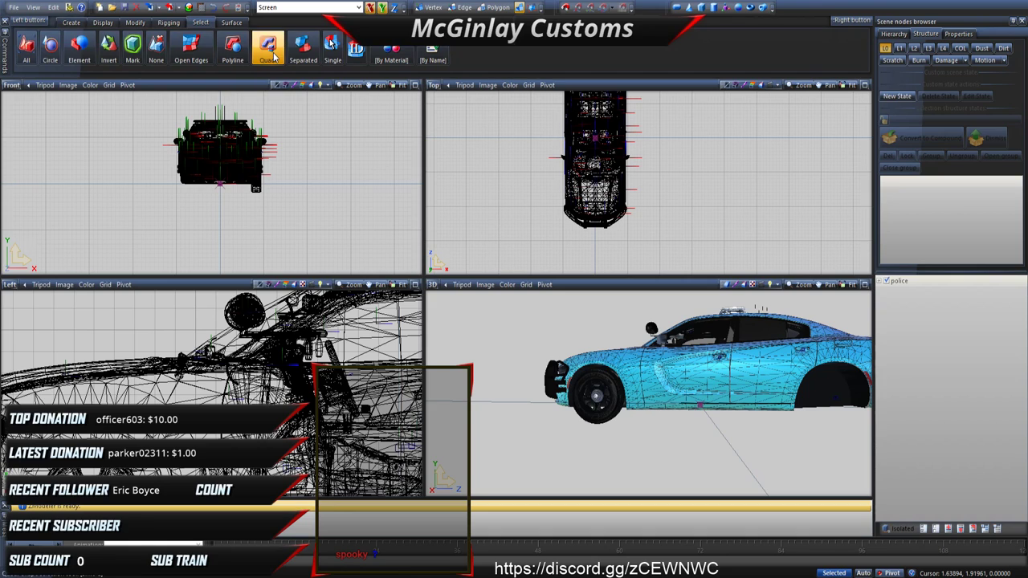
scroll(183, 126, up, 1)
drag(184, 126, 338, 241)
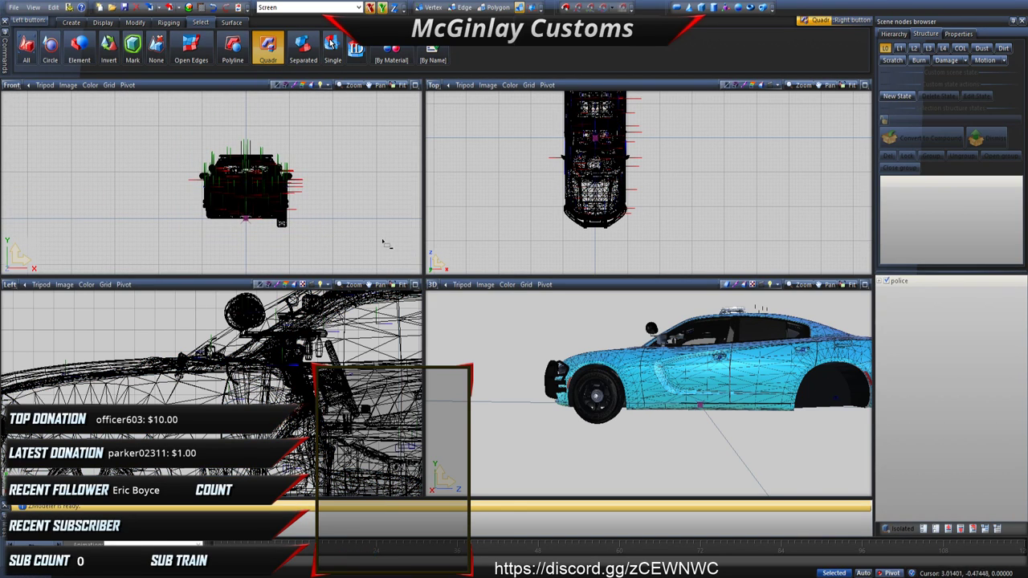
middle_drag(757, 340, 854, 351)
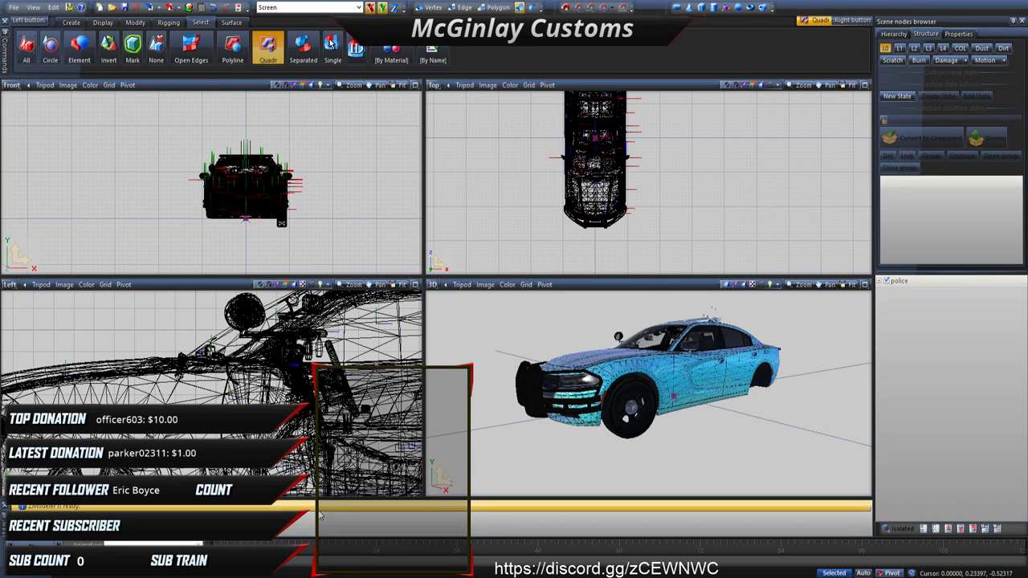
click(293, 485)
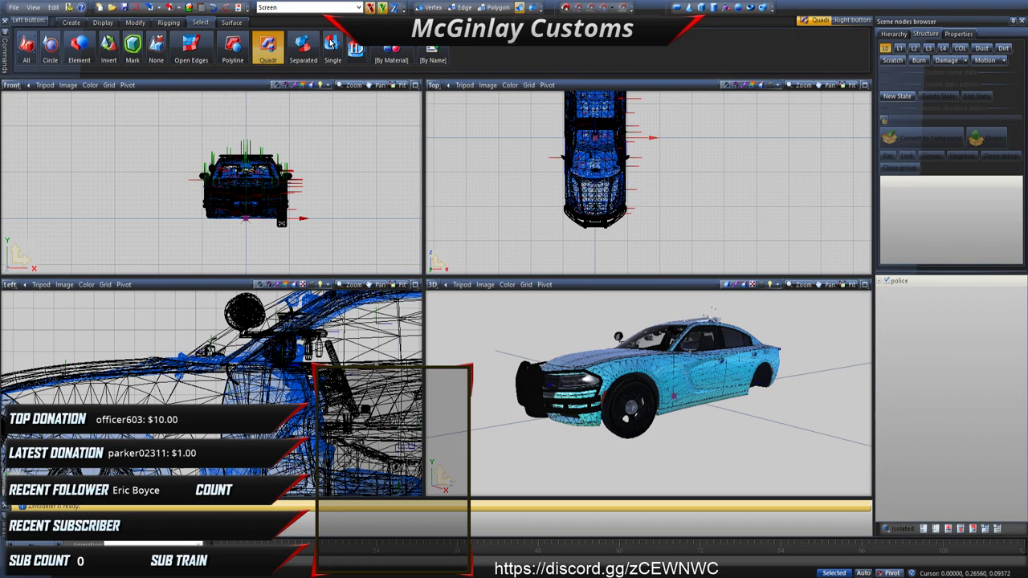
key(ctrl+d)
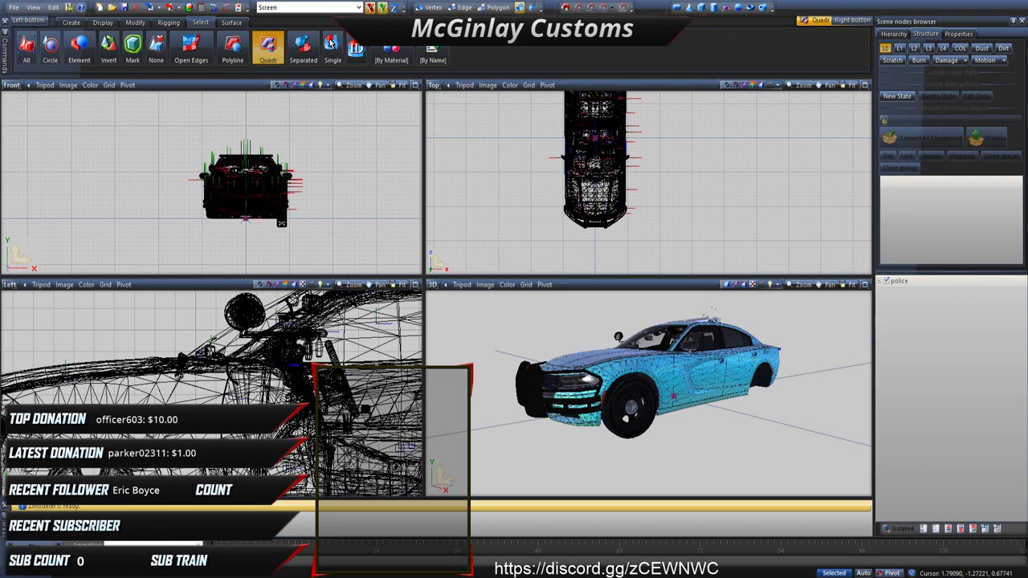
Step: Switch the stream from the ZMOD WINDOW source back to Display Capture in Streamlabs OBS, and minimise the open windows to reach the desktop
click(469, 487)
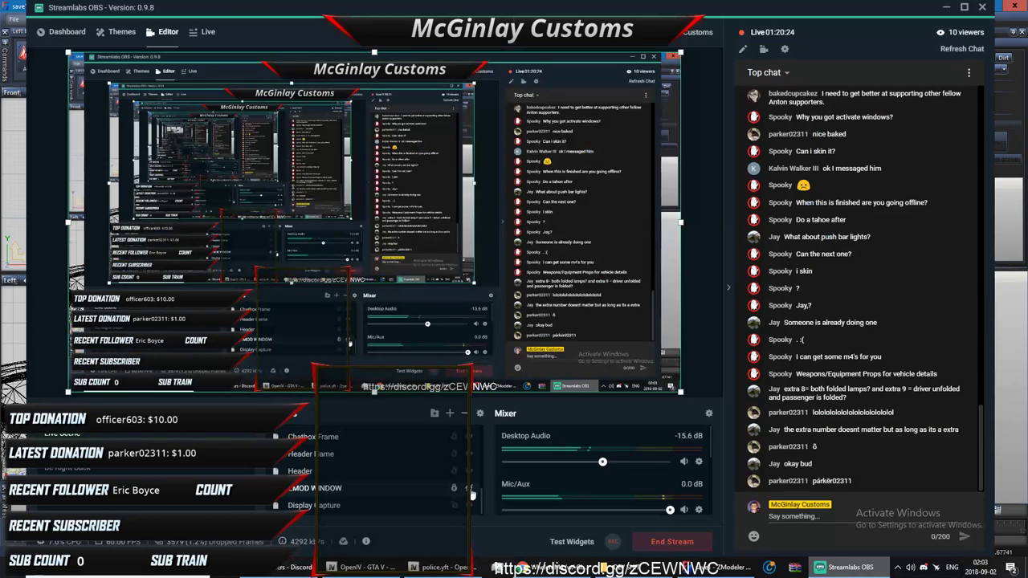
click(947, 8)
click(965, 7)
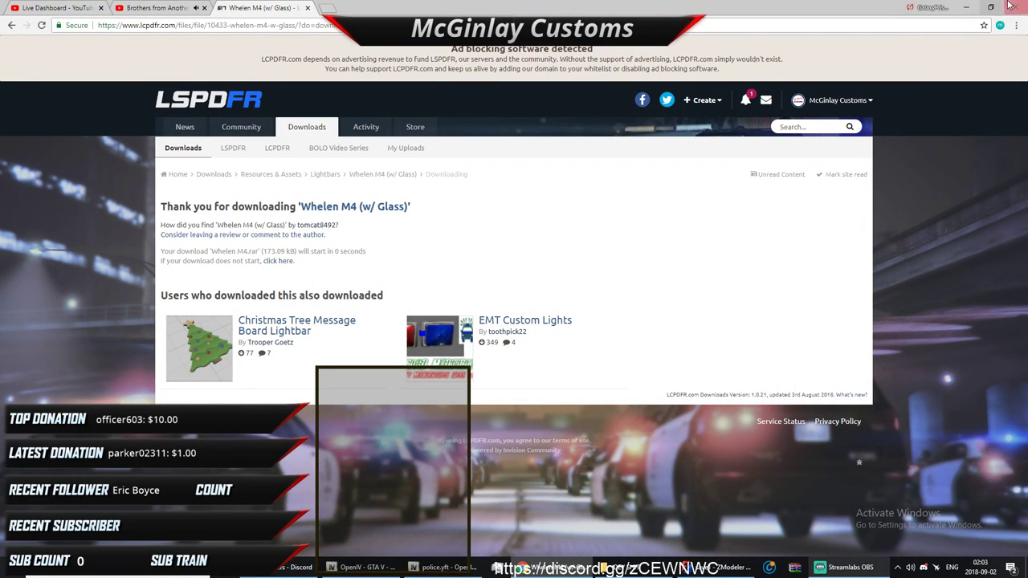
click(966, 7)
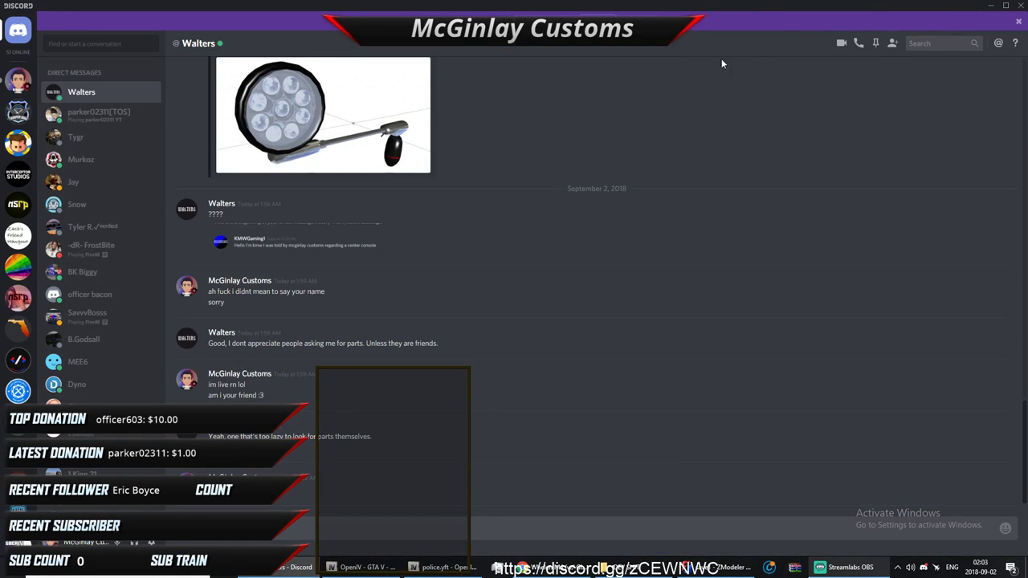
click(991, 6)
click(965, 7)
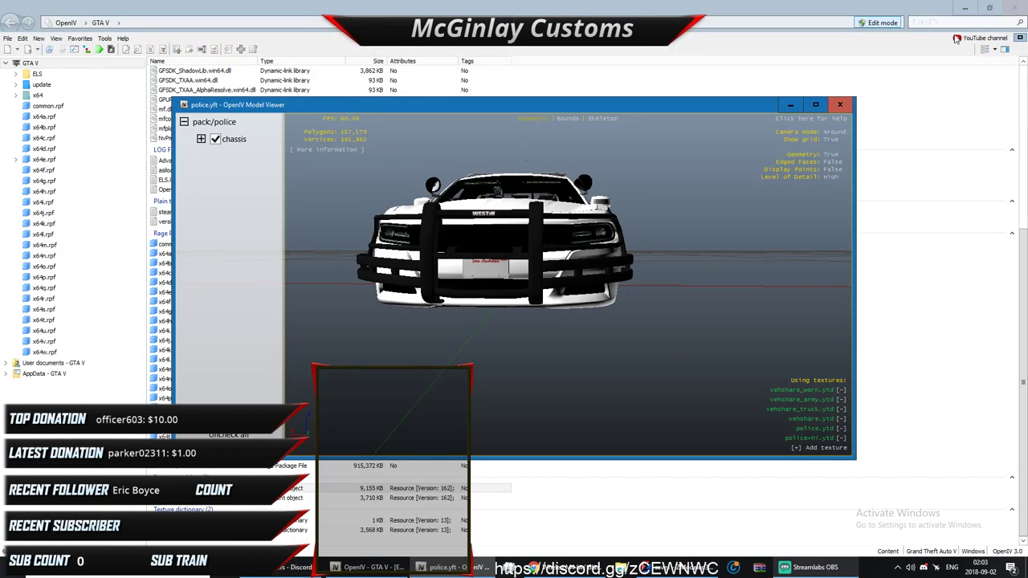
click(817, 97)
click(964, 7)
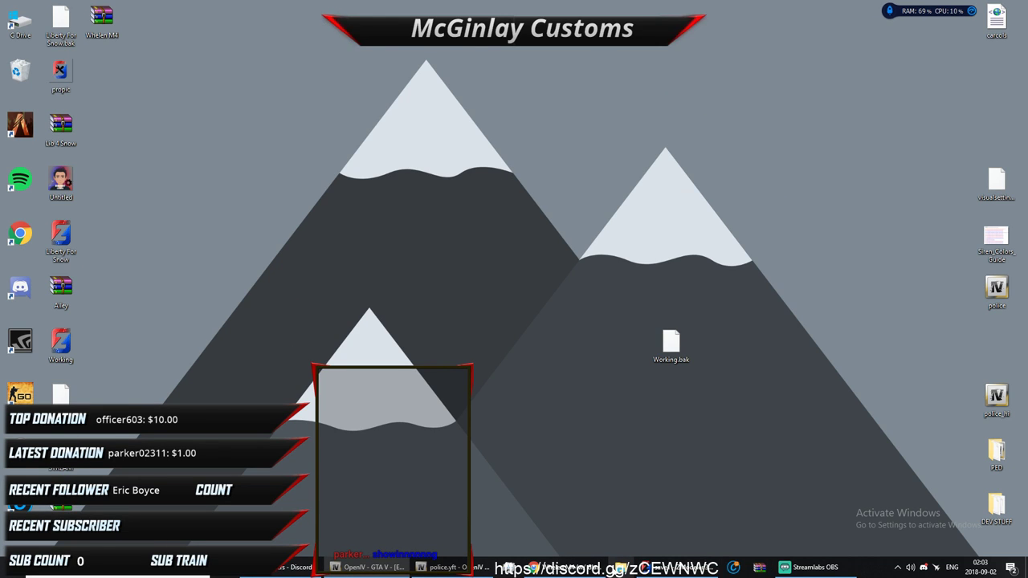
Step: Launch ZModeler2 from the zmodeler folder on the All My Stuff (D:) drive
click(621, 567)
click(46, 258)
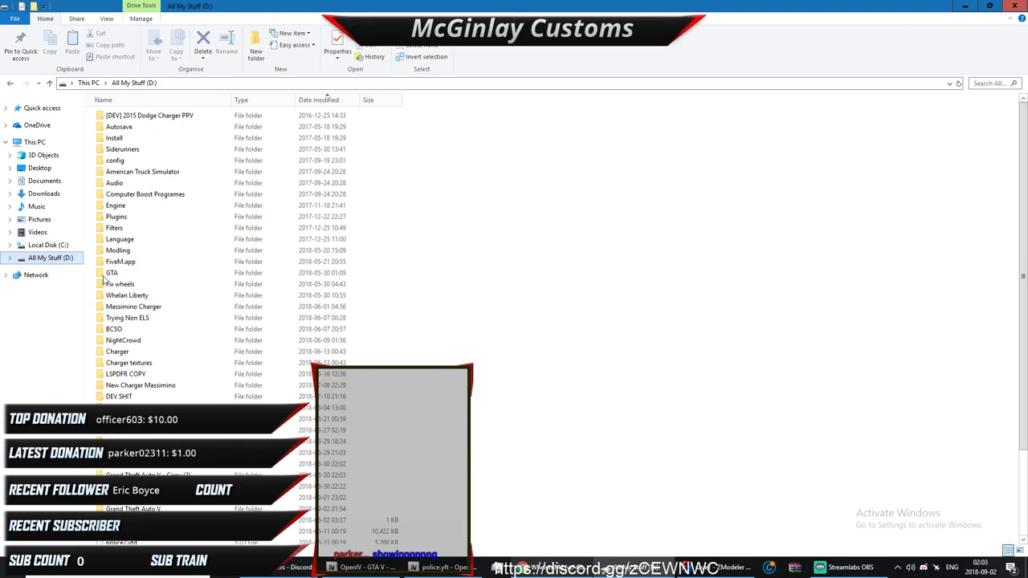
double_click(129, 432)
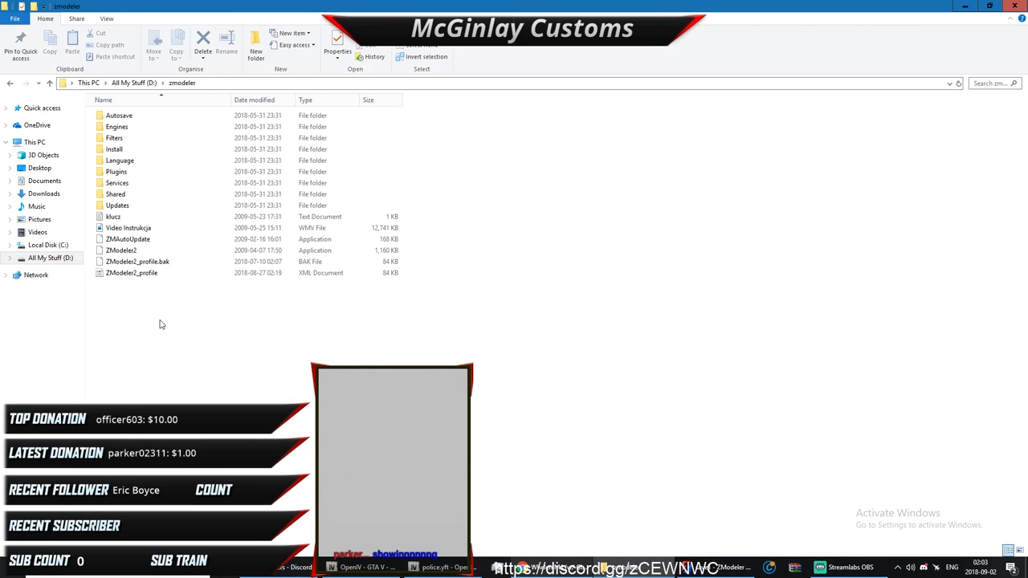
double_click(149, 250)
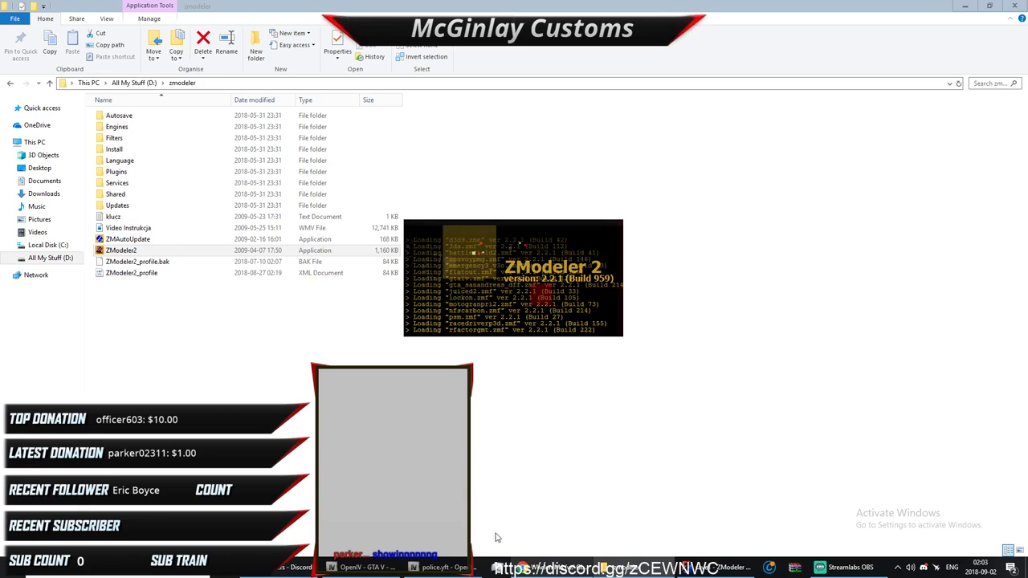
click(852, 567)
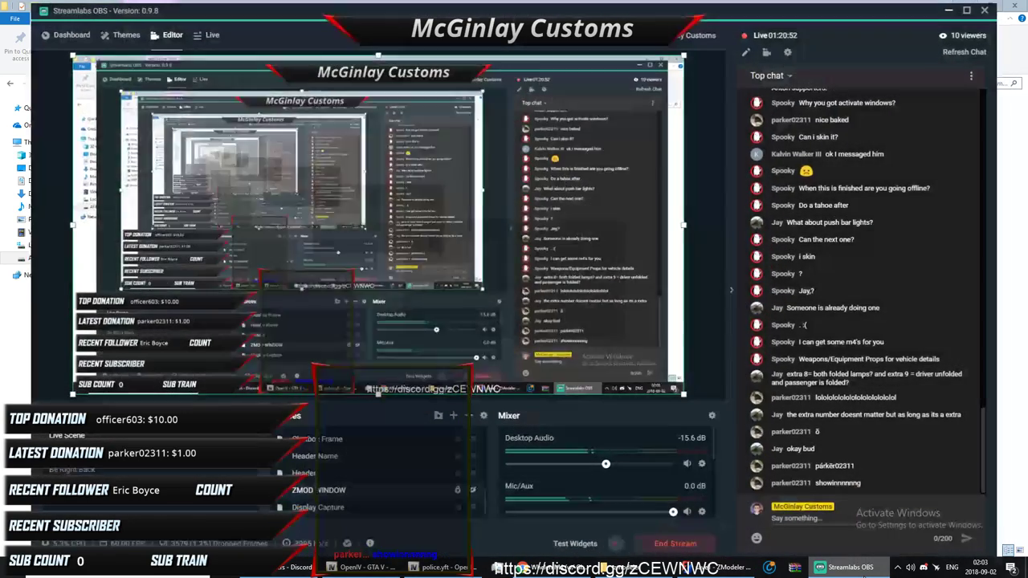
click(852, 567)
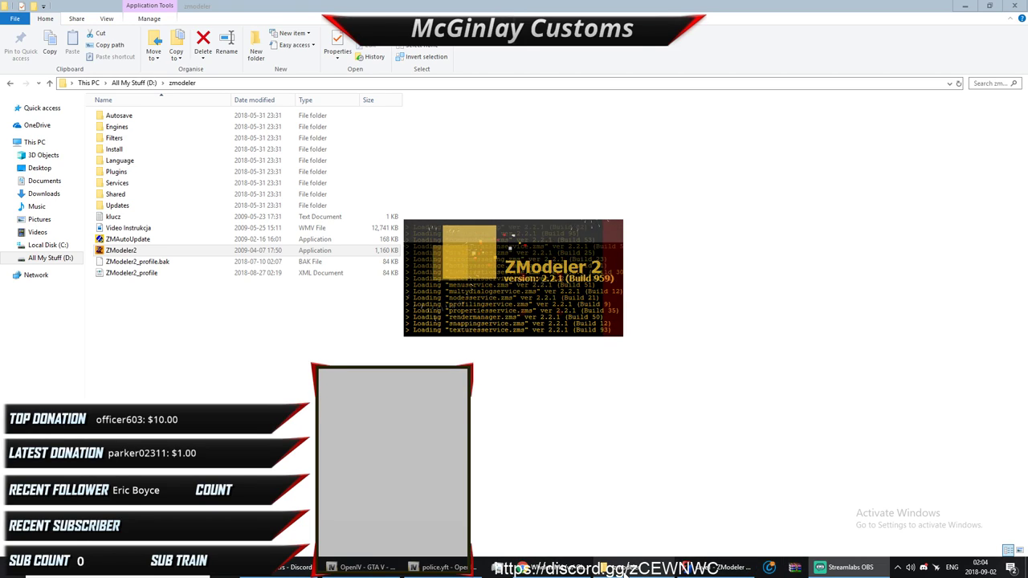
Step: Browse from the desktop's DEV STUFF folder to the Whelen M4 folder inside the 16 Charger project folder
click(40, 168)
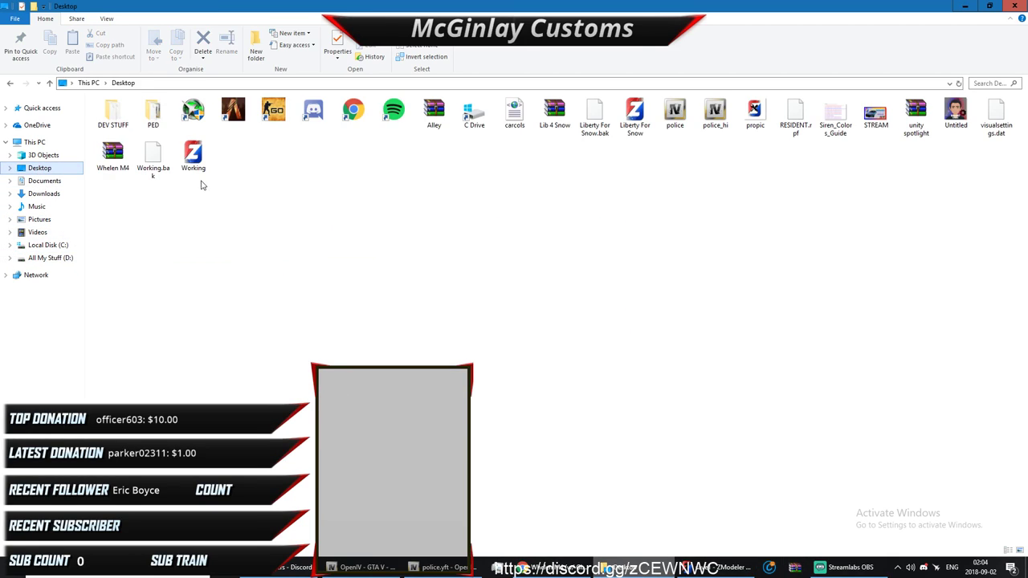
double_click(113, 105)
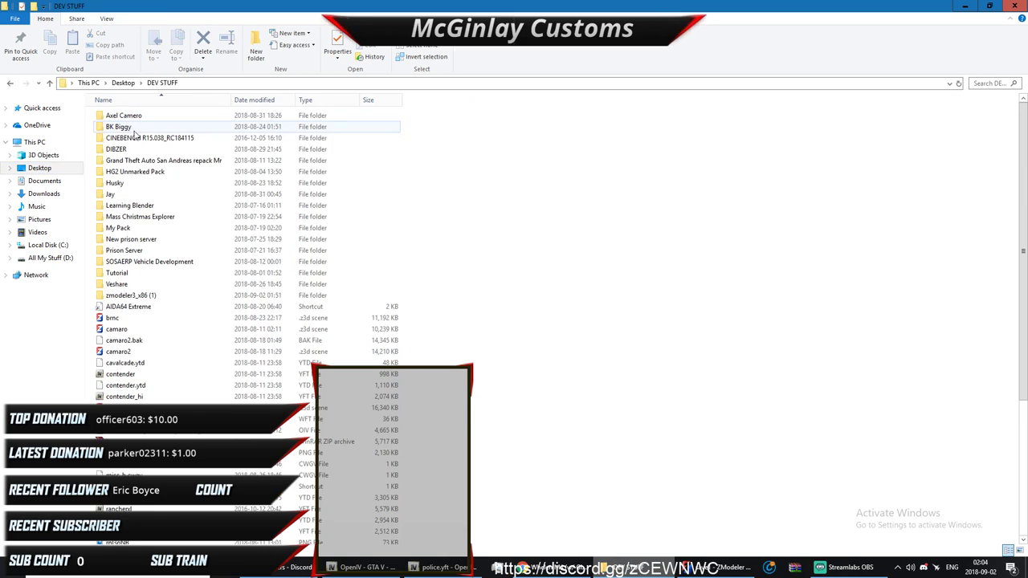
click(135, 229)
double_click(112, 194)
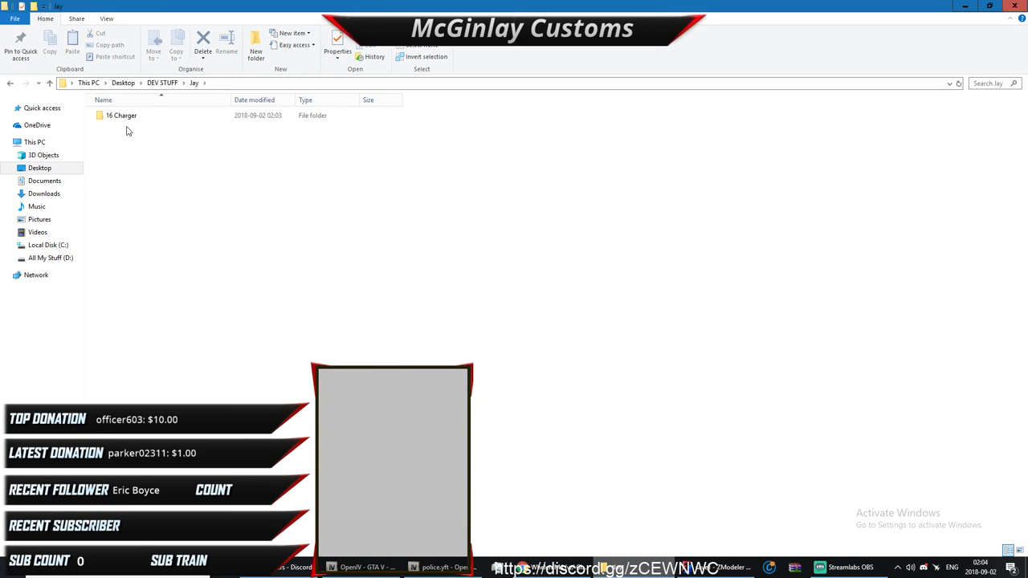
double_click(125, 116)
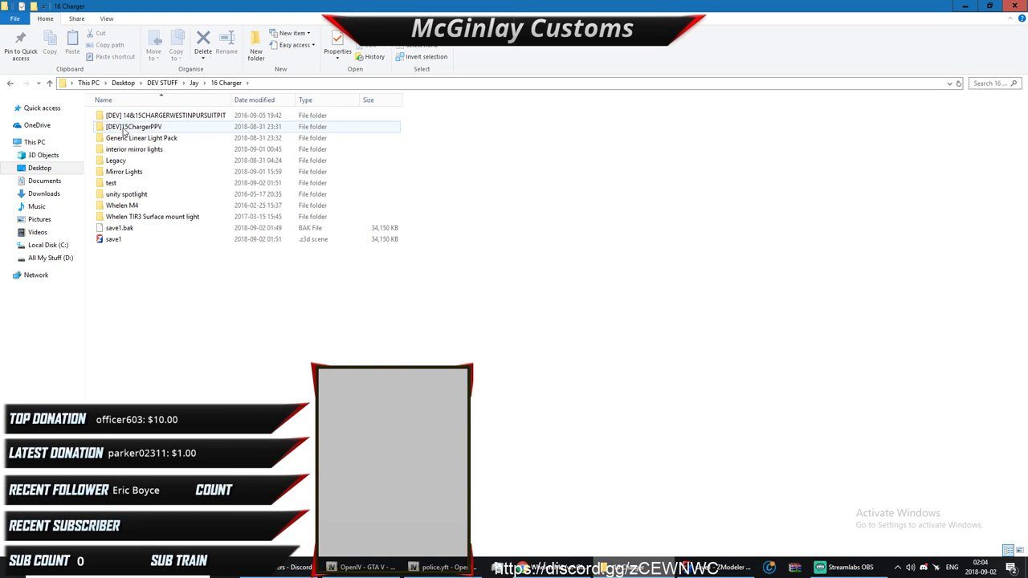
double_click(122, 205)
drag(158, 130, 527, 244)
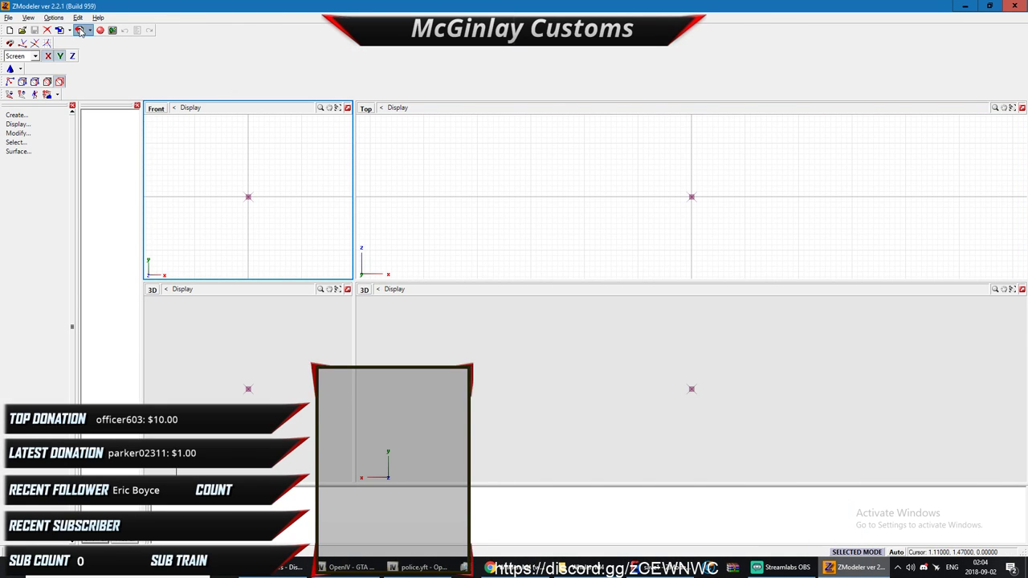
Step: Import WhelenM4.wft from the Whelen M4 folder of the 16 Charger project into the empty ZModeler 2 scene
click(59, 30)
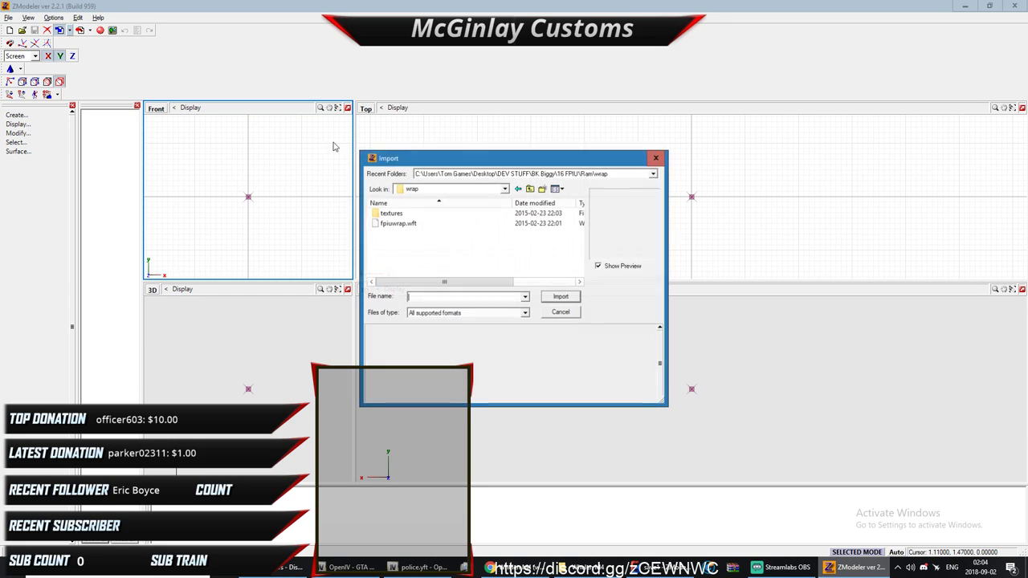
click(530, 189)
click(530, 189)
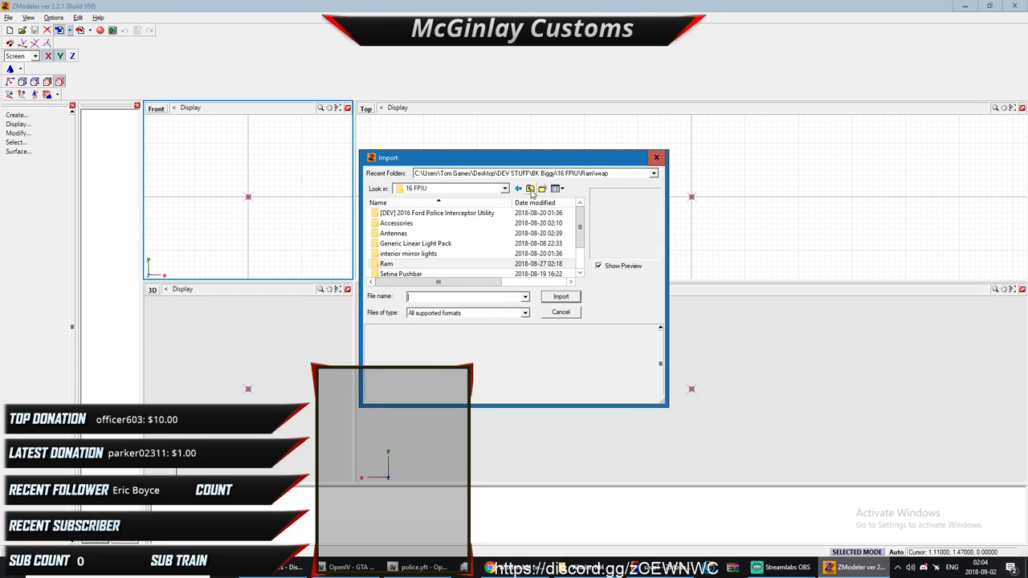
click(530, 189)
click(530, 189)
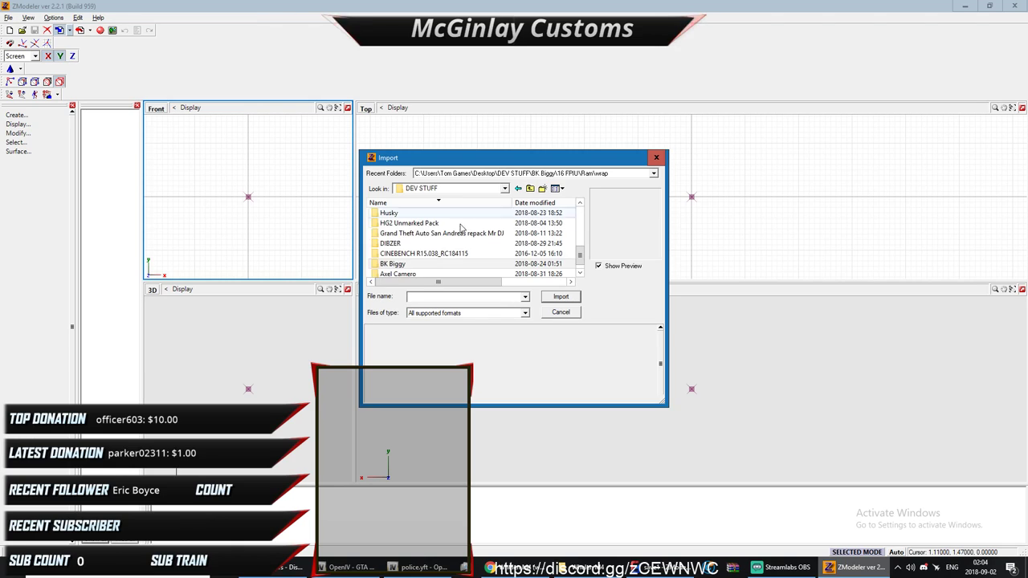
scroll(399, 241, up, 2)
double_click(396, 213)
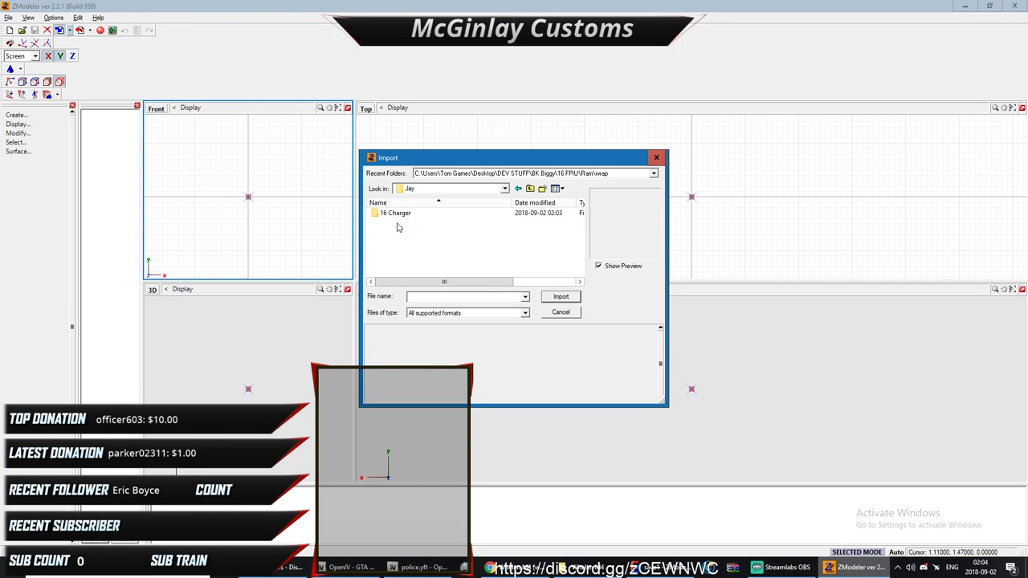
double_click(396, 213)
scroll(398, 253, down, 3)
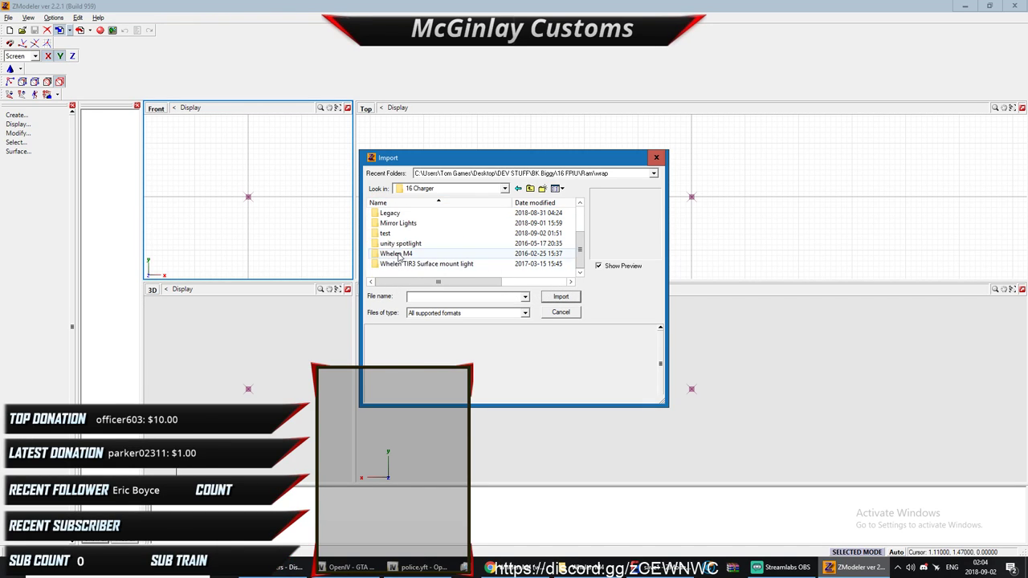
double_click(398, 253)
double_click(406, 231)
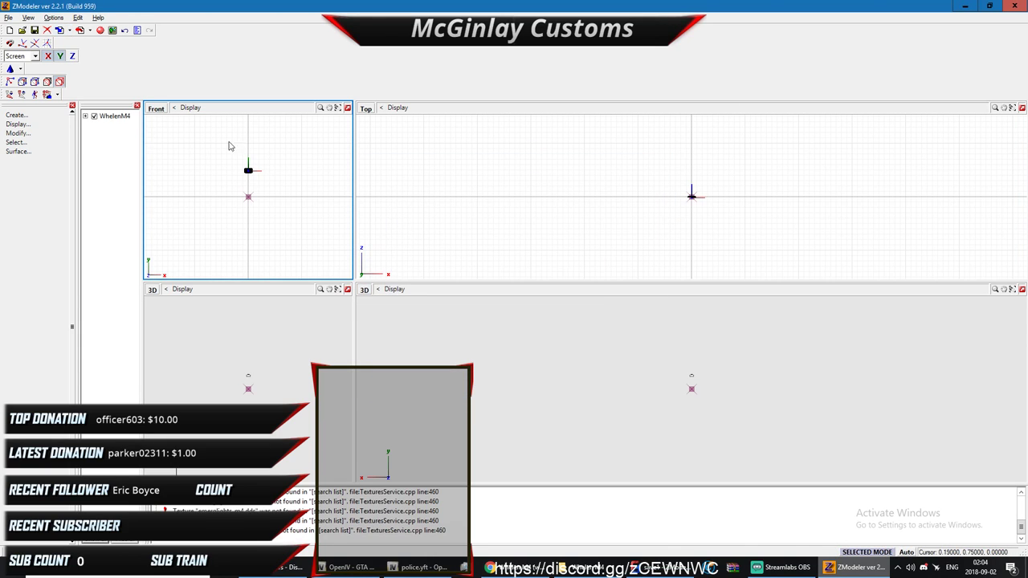
Step: Start exporting the Whelen M4 light as an Old Z3D file and browse up to the DEV STUFF folder
click(90, 31)
click(92, 48)
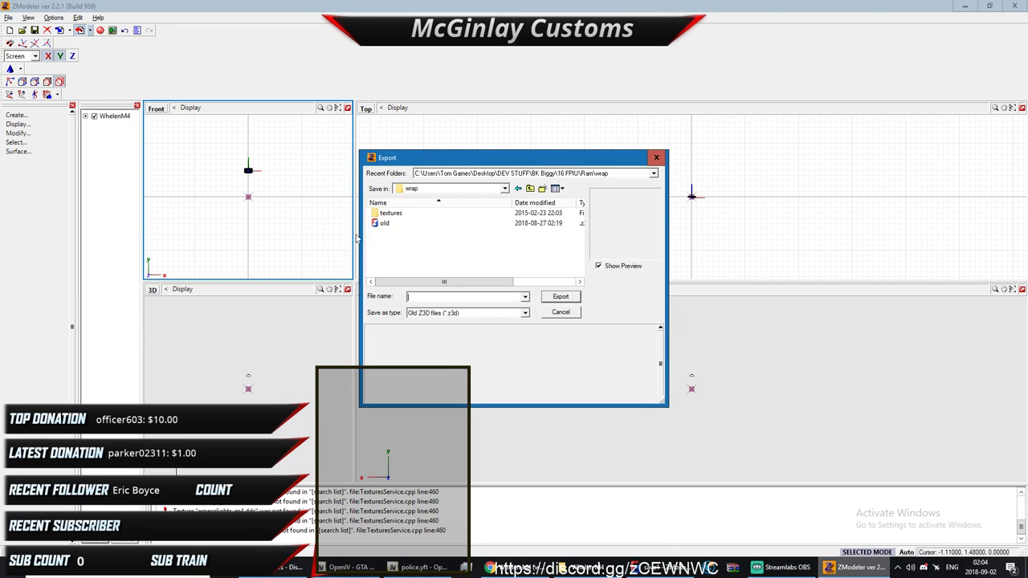
click(529, 188)
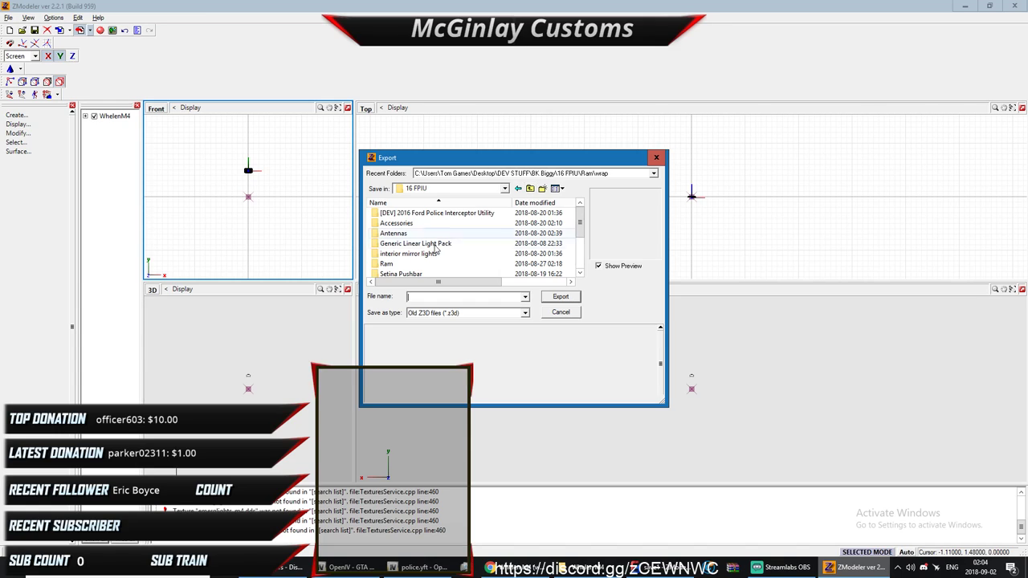
scroll(509, 202, down, 3)
click(530, 188)
click(530, 189)
scroll(420, 241, down, 5)
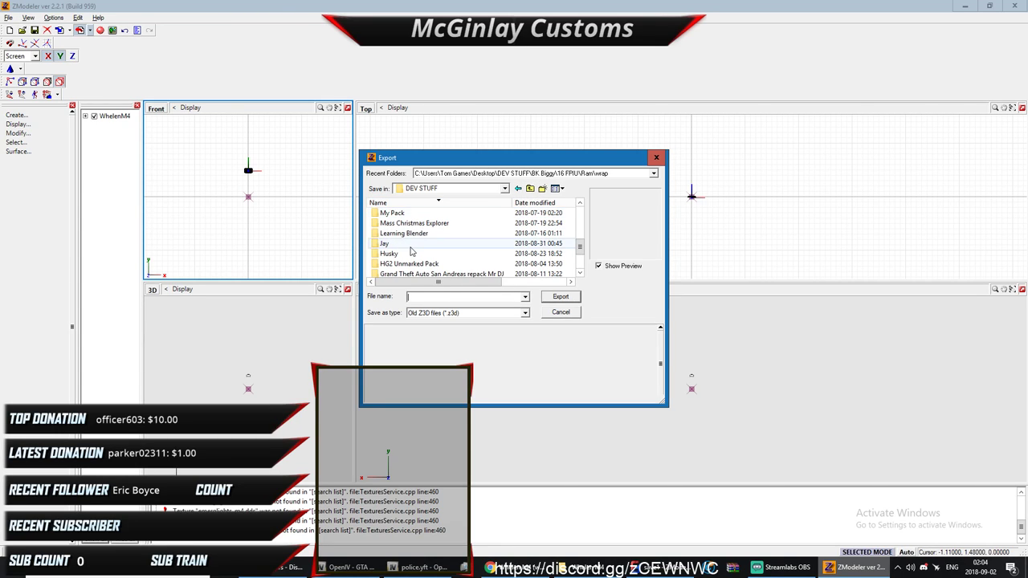
double_click(405, 253)
click(529, 188)
scroll(402, 249, down, 3)
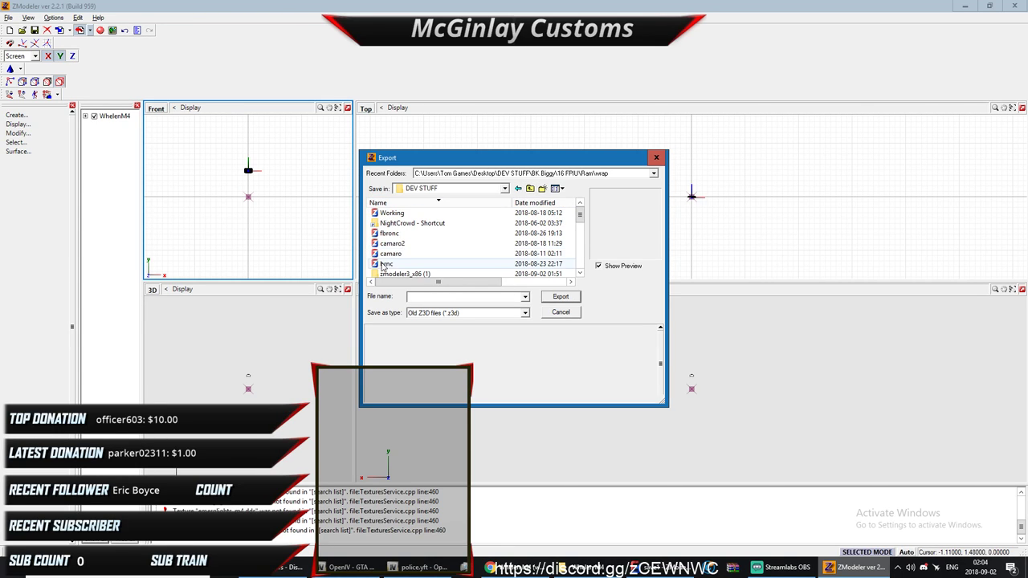
scroll(391, 257, down, 2)
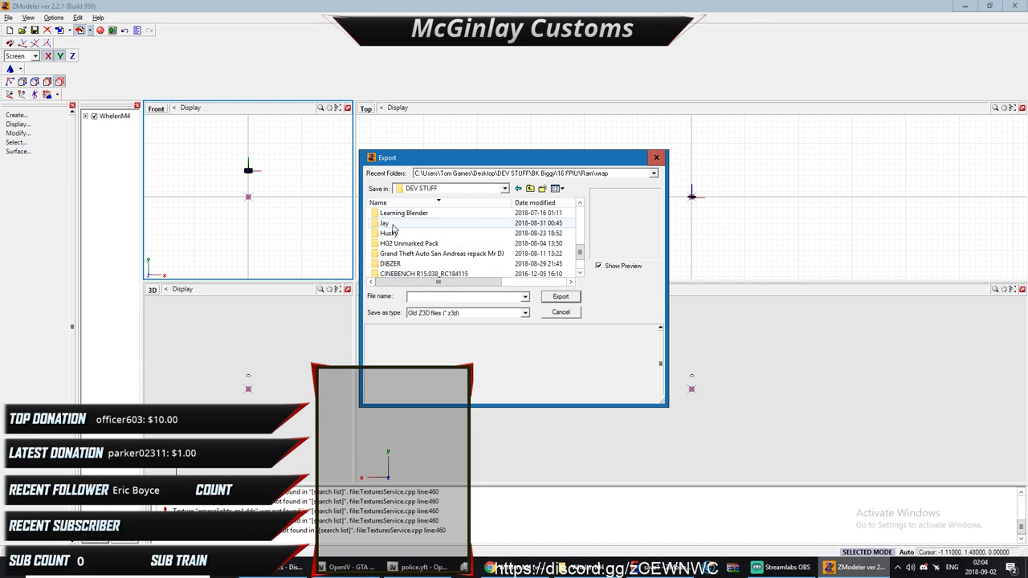
Step: Export the light as old in the 16 Charger project's Whelen M4 folder, and close ZModeler 2 without saving the scene
double_click(394, 223)
double_click(394, 215)
scroll(402, 249, down, 2)
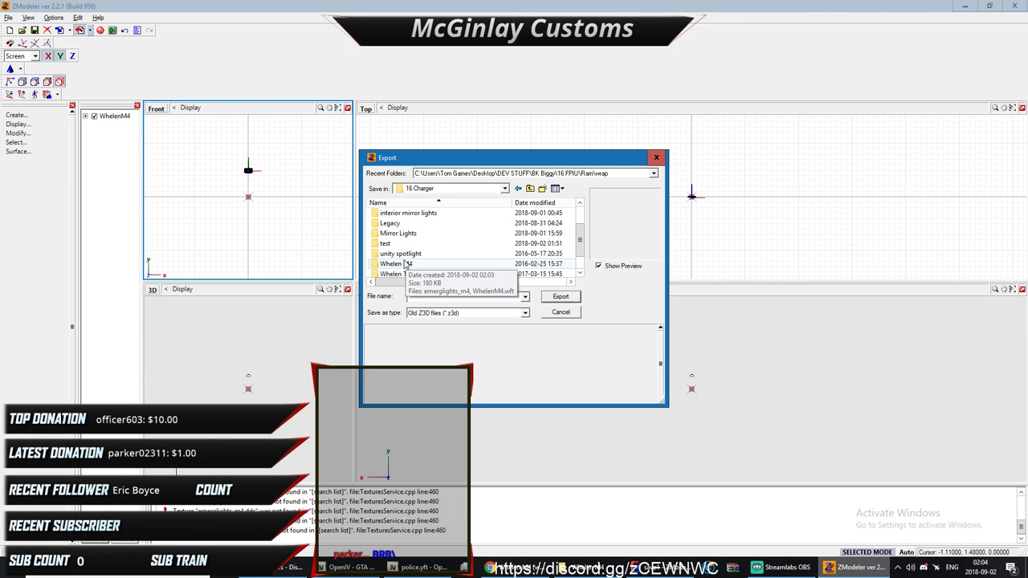
double_click(408, 265)
text(o)
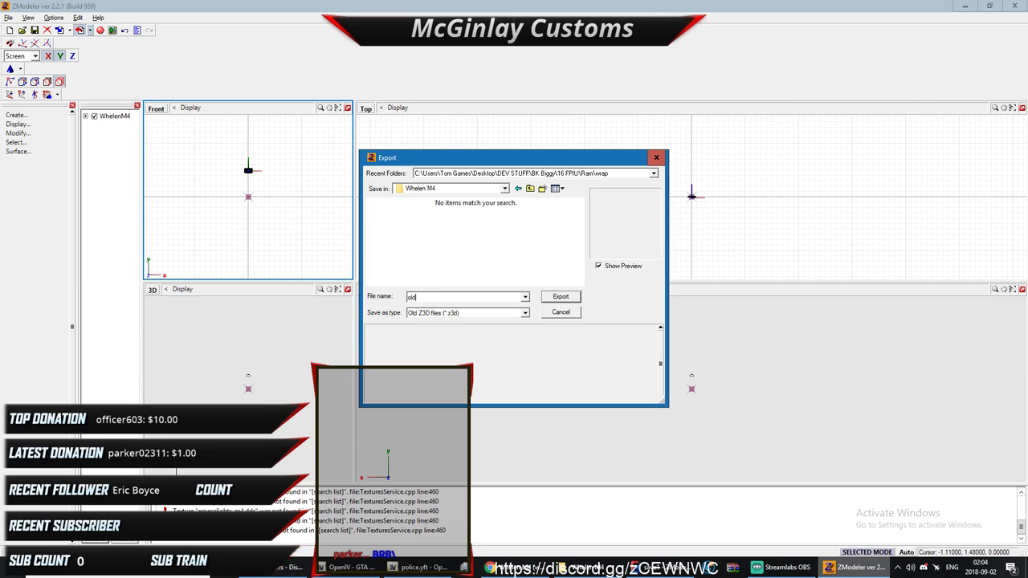
text(ld)
key(Return)
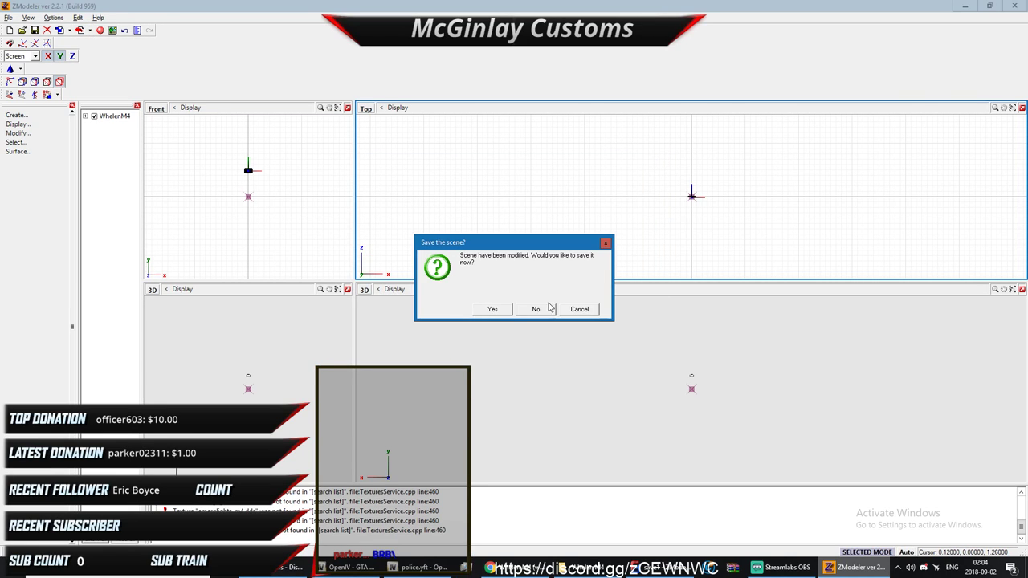
click(537, 309)
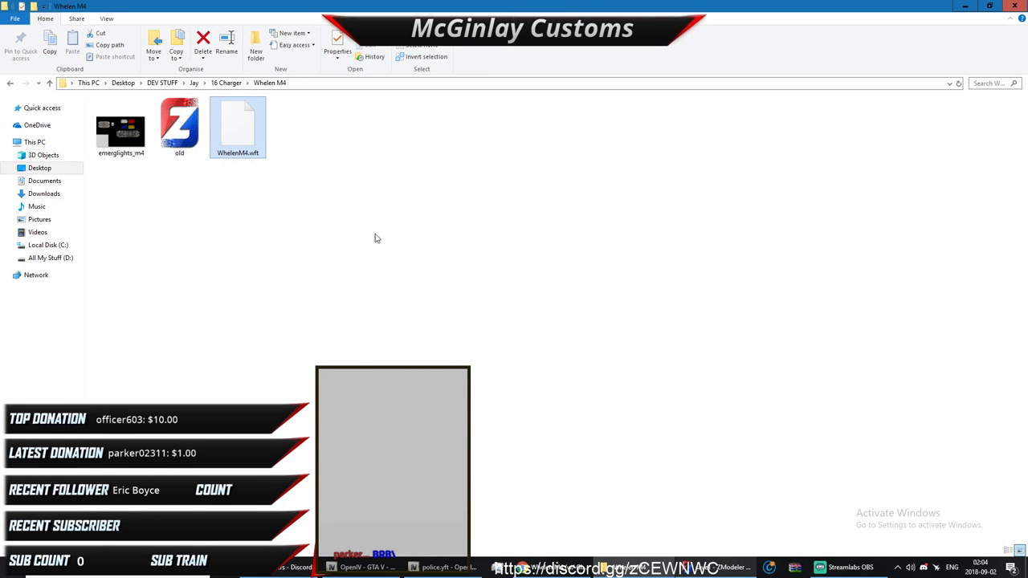
Step: Switch the stream to the ZMOD WINDOW source in Streamlabs OBS and return to the police scene in ZModeler 3
click(843, 567)
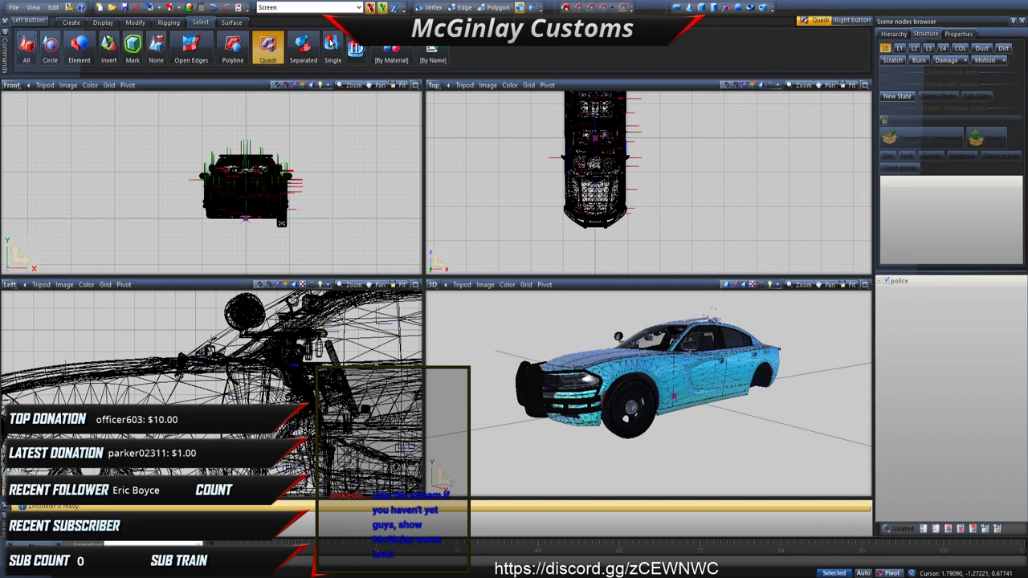
key(alt+Tab)
key(alt+Tab)
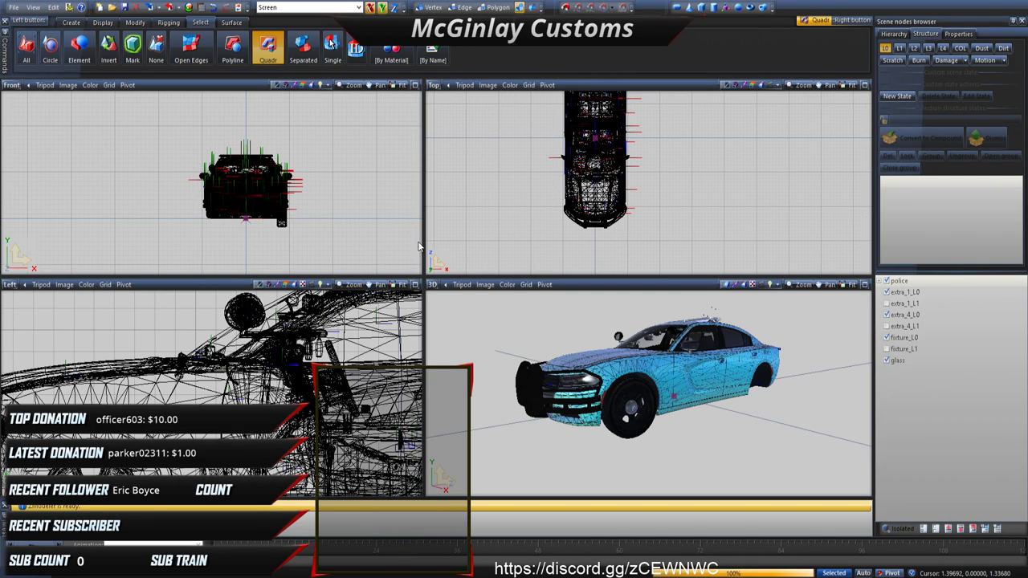
Step: Delete the light's lower-detail parts fixture_L1, extra_4_L1 and extra_1_L1 from the scene
click(905, 349)
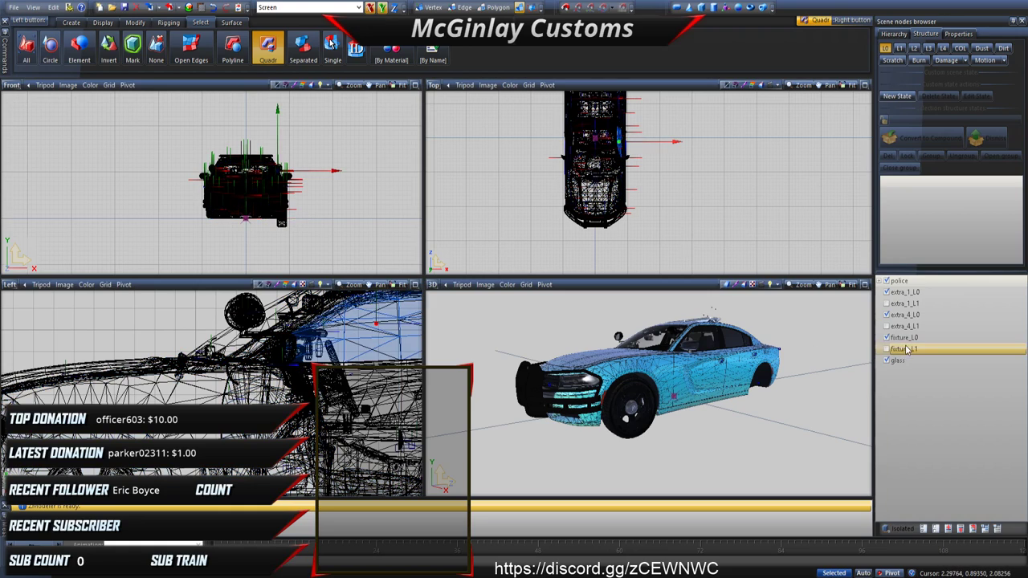
ctrl+click(908, 326)
ctrl+click(915, 316)
ctrl+click(915, 316)
ctrl+click(910, 305)
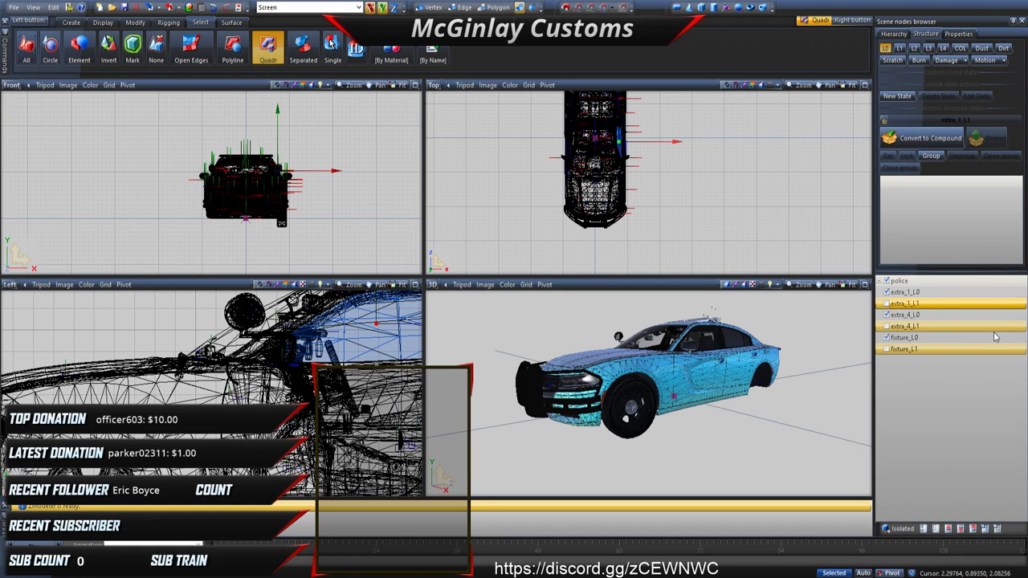
key(Delete)
Step: Hide the police model and examine the Whelen M4 light up close in the 3D view from several angles
click(887, 281)
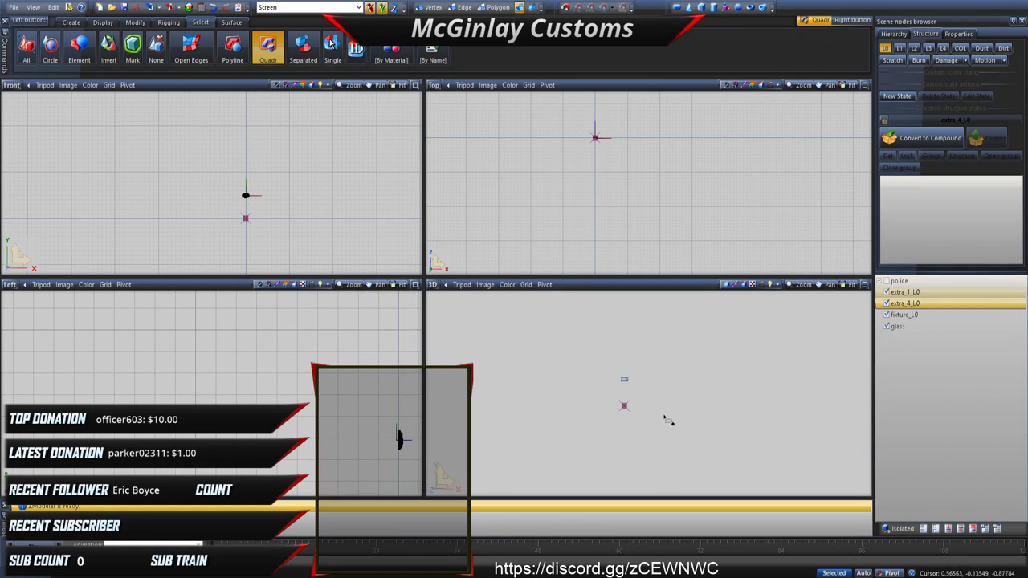
scroll(640, 397, up, 4)
middle_drag(615, 379, 535, 394)
scroll(539, 391, up, 3)
middle_drag(727, 368, 740, 364)
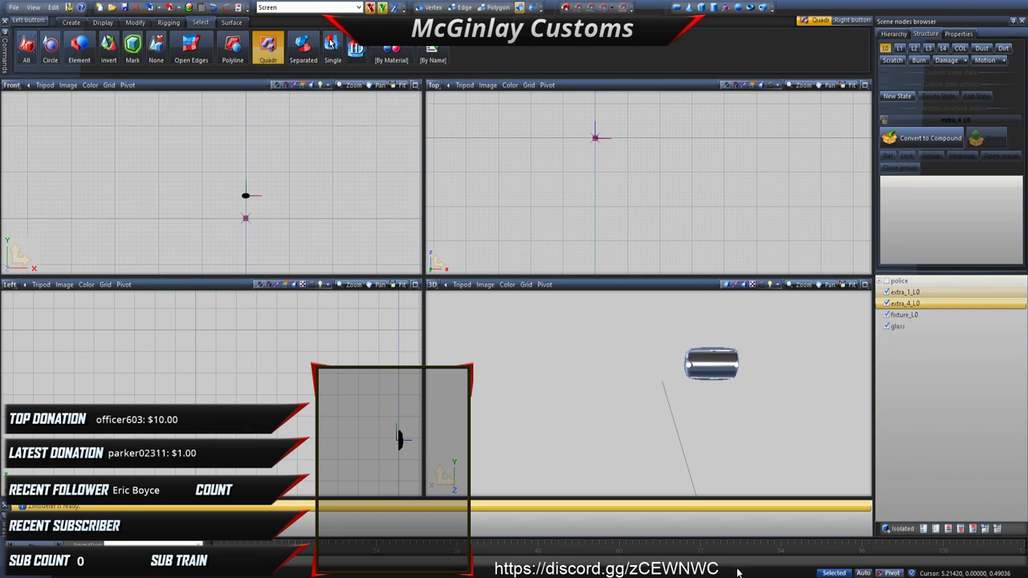
middle_drag(716, 442, 697, 449)
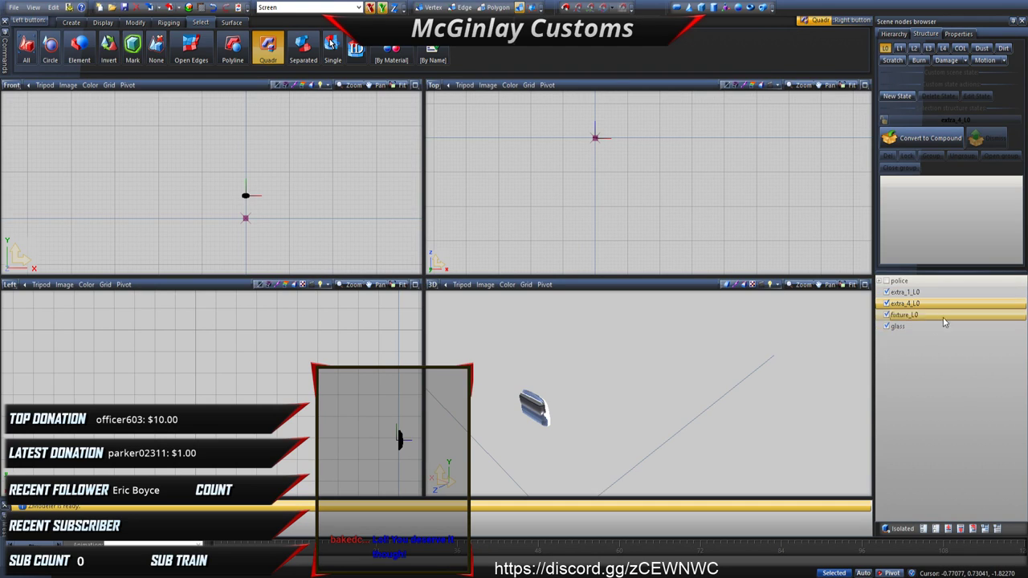
Step: Toggle the light's parts to compare them, leave only fixture_L0 and glass shown, and activate Polyline selection
click(887, 293)
click(886, 304)
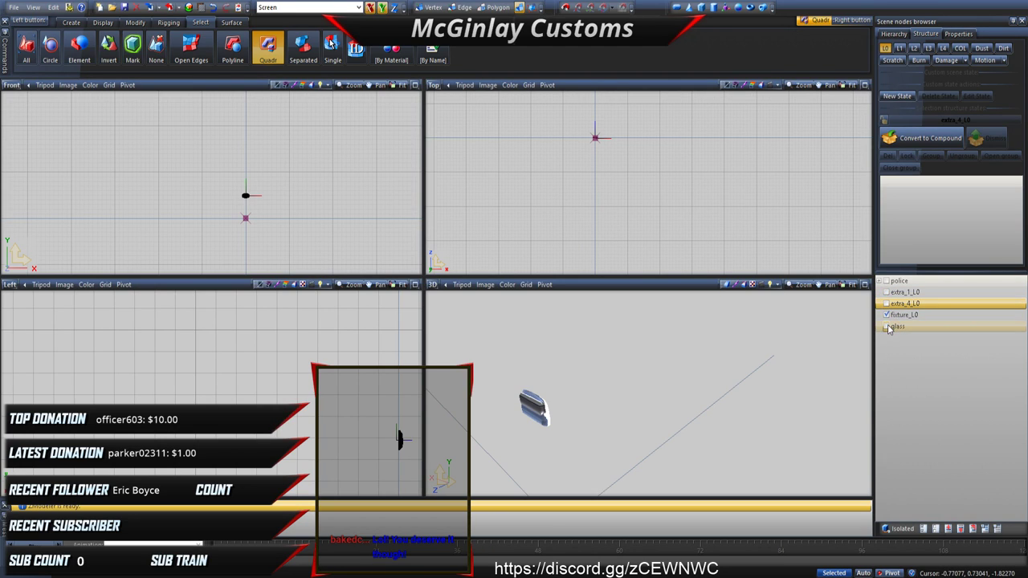
click(887, 326)
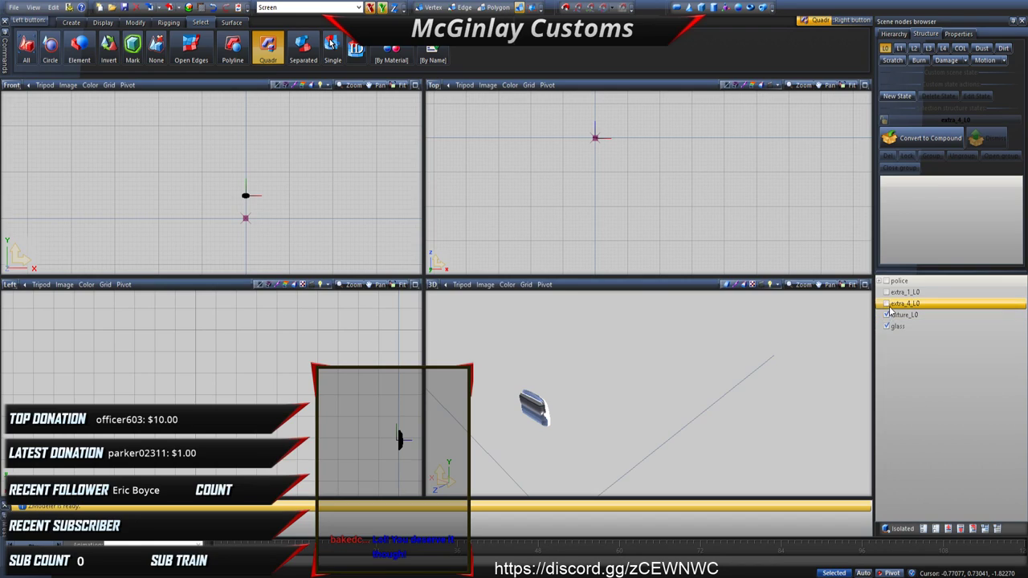
click(887, 304)
click(886, 293)
click(885, 304)
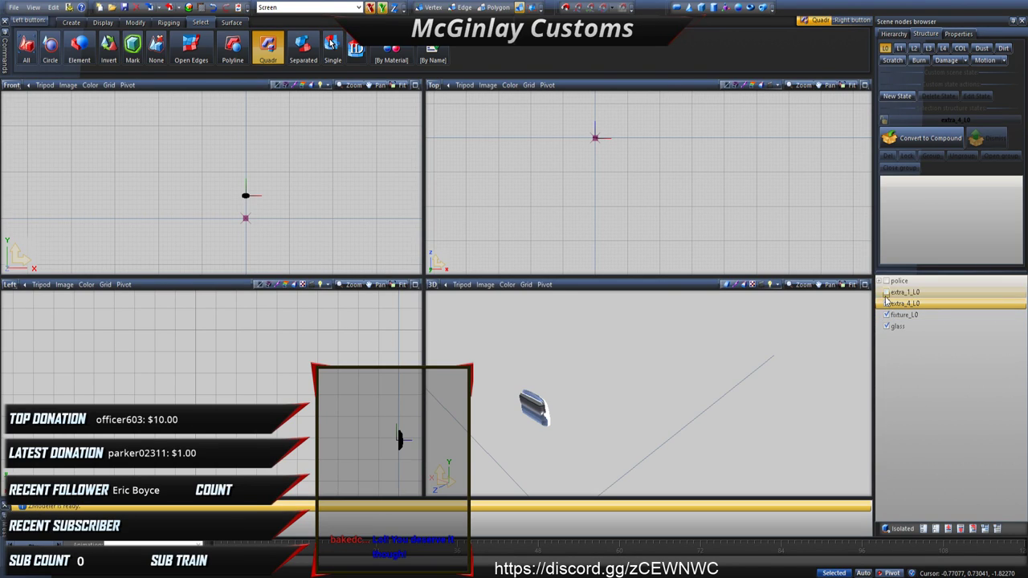
click(887, 292)
click(232, 47)
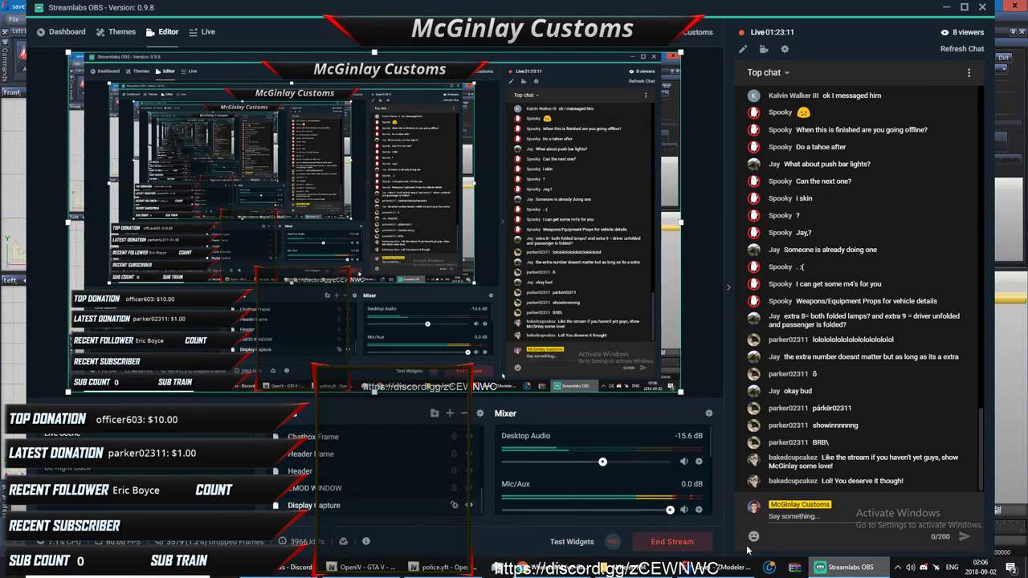
Step: Return to ZModeler's Material Browser and apply the GTAV vehicle_lightsemissive preset to the lightsemissive material
click(717, 567)
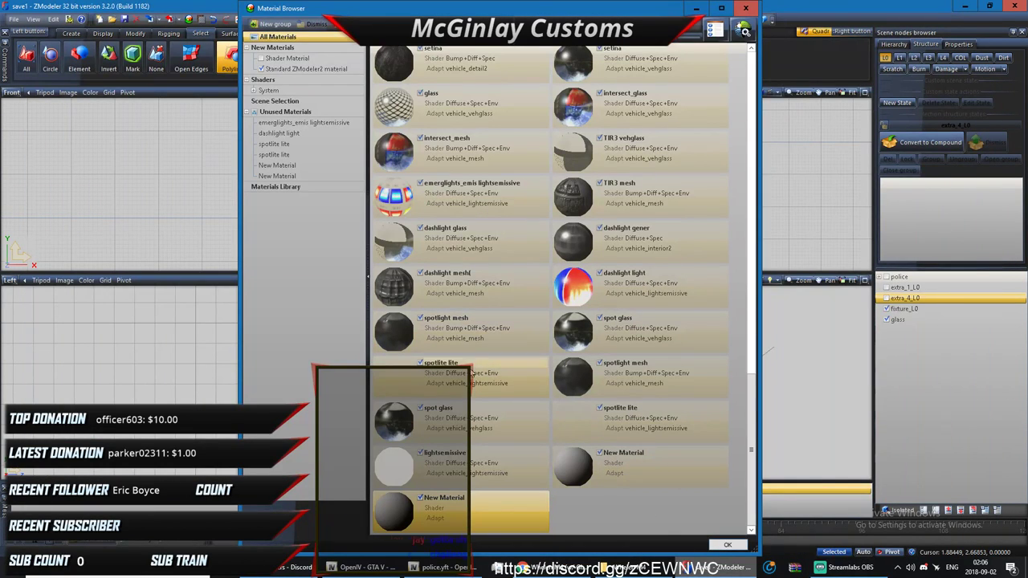
click(545, 476)
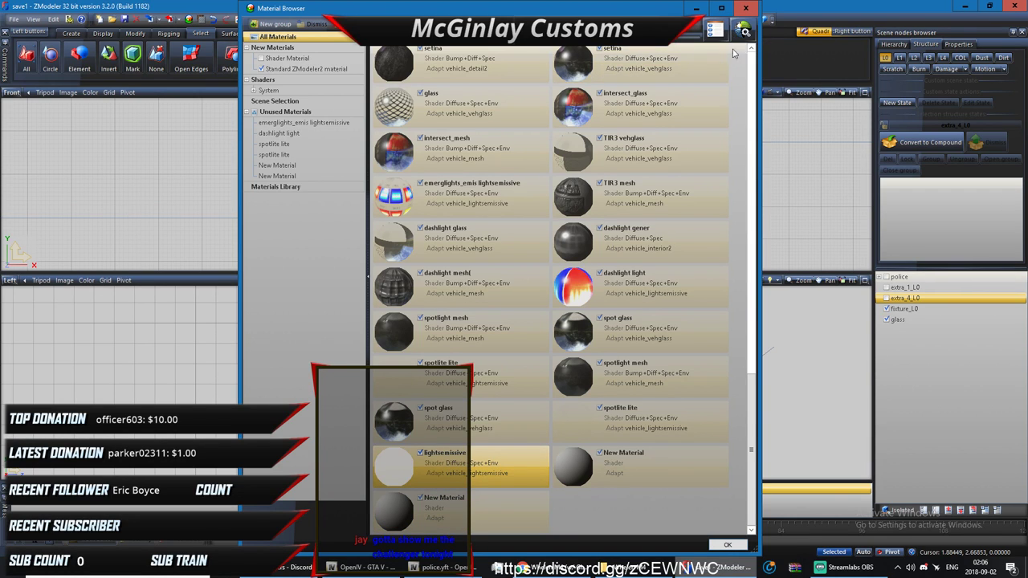
click(743, 30)
mouse_move(755, 61)
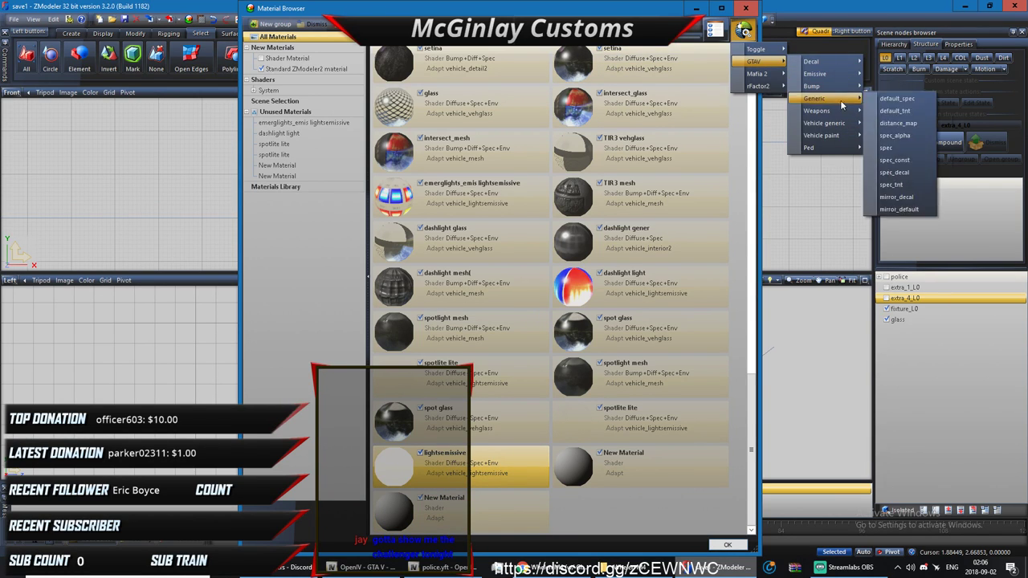
mouse_move(835, 123)
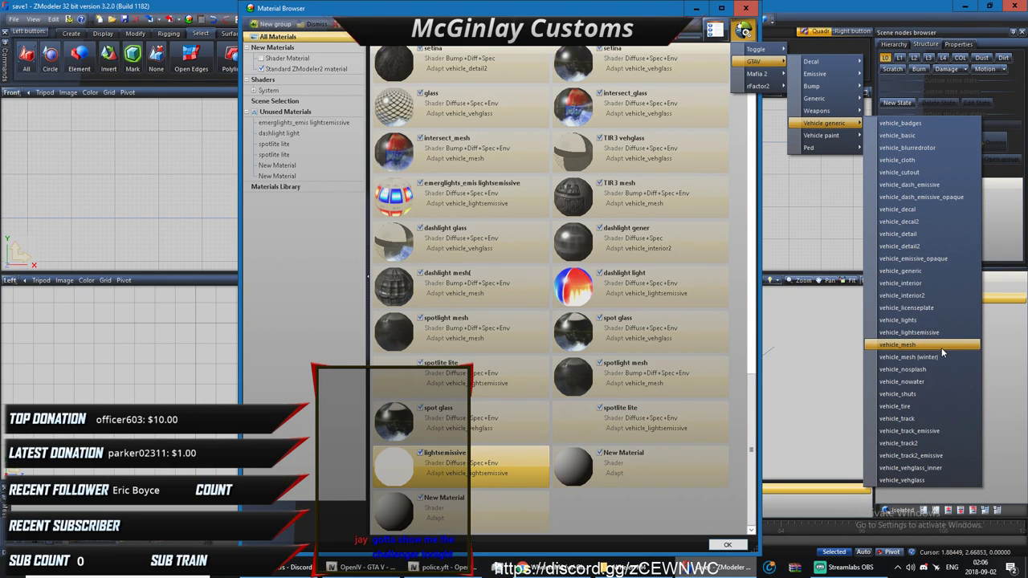
click(932, 331)
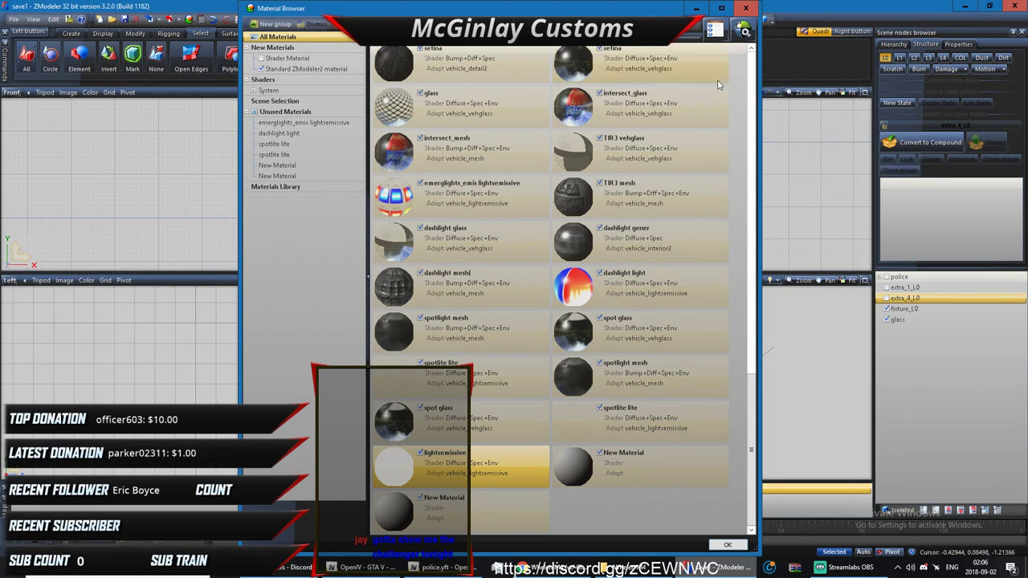
Step: Open the lightsemissive material's properties and browse the scene textures for its DETAIL texture map
click(721, 38)
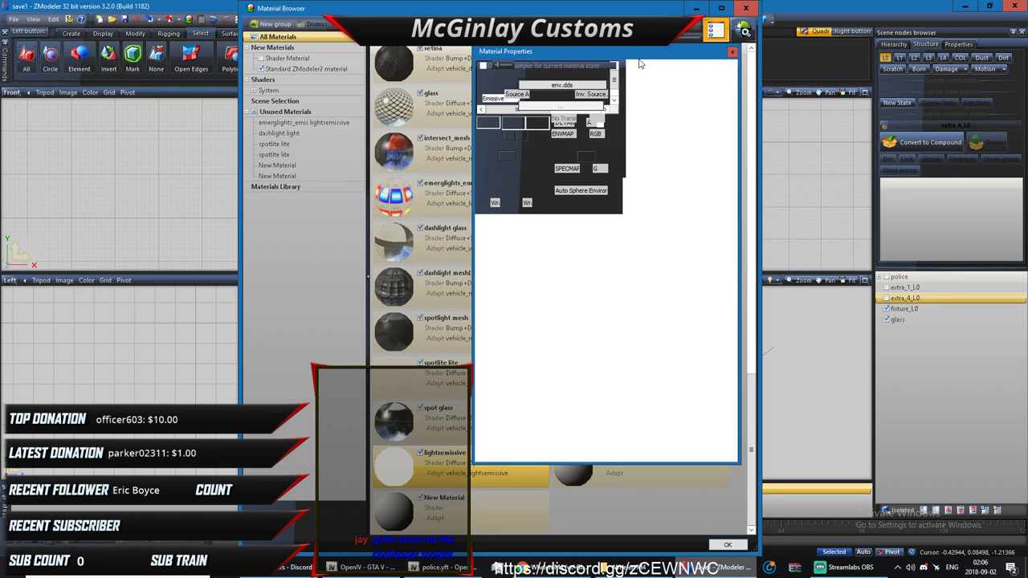
drag(634, 63, 900, 37)
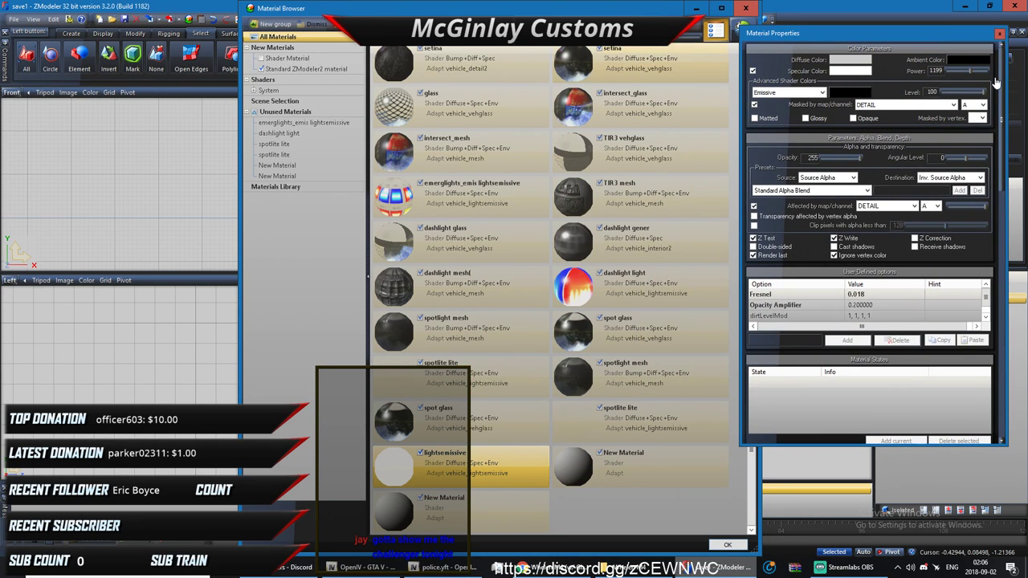
drag(1000, 91, 1000, 171)
click(866, 265)
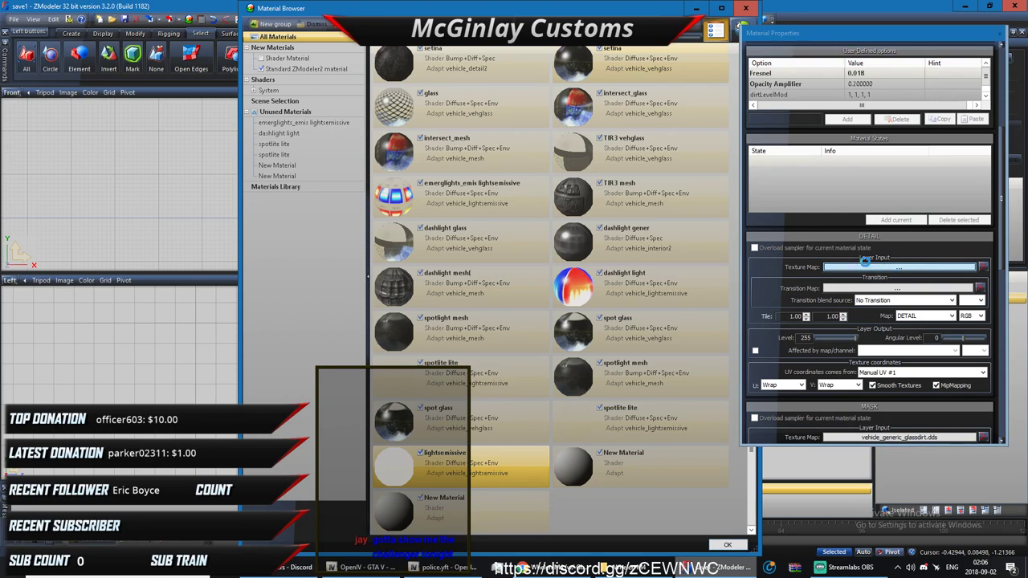
click(900, 267)
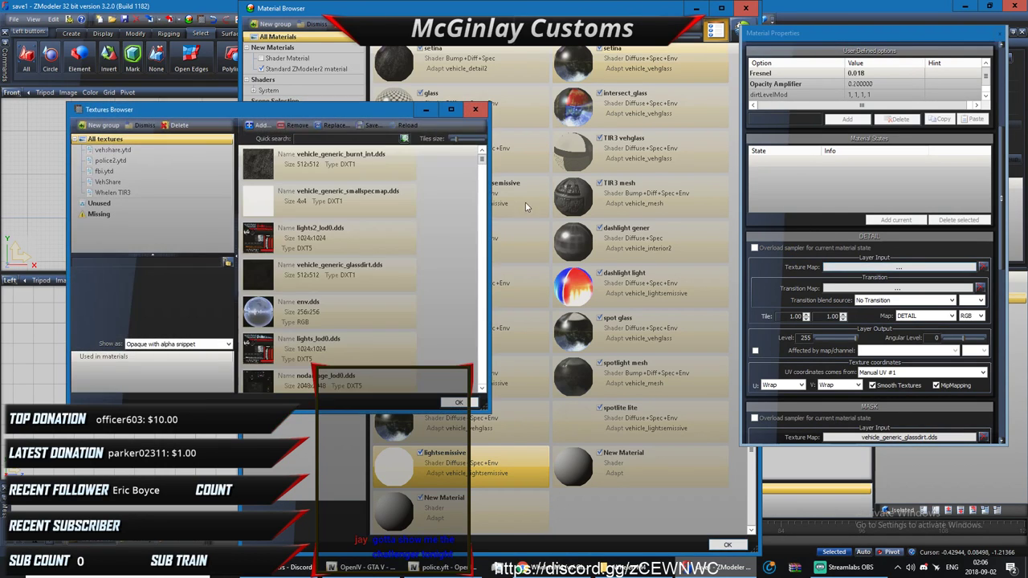
scroll(402, 198, down, 3)
click(258, 125)
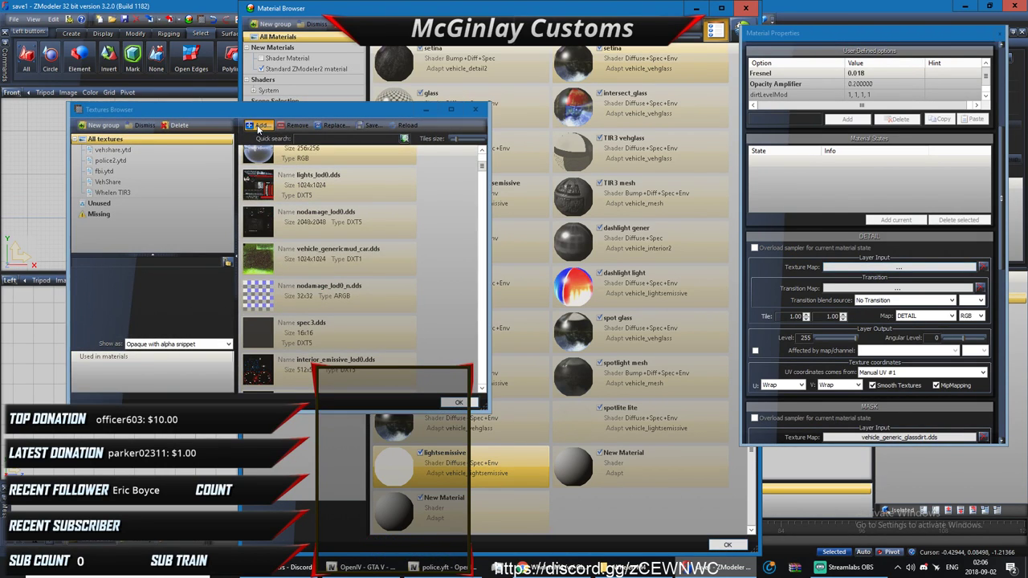
click(422, 177)
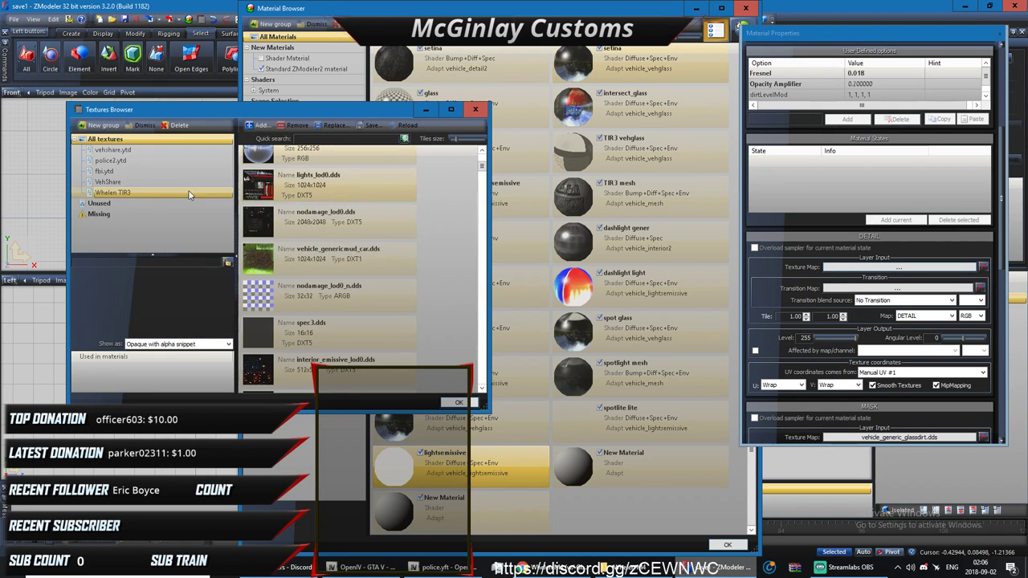
Step: Remove all unused textures from the scene
click(193, 193)
scroll(321, 180, down, 3)
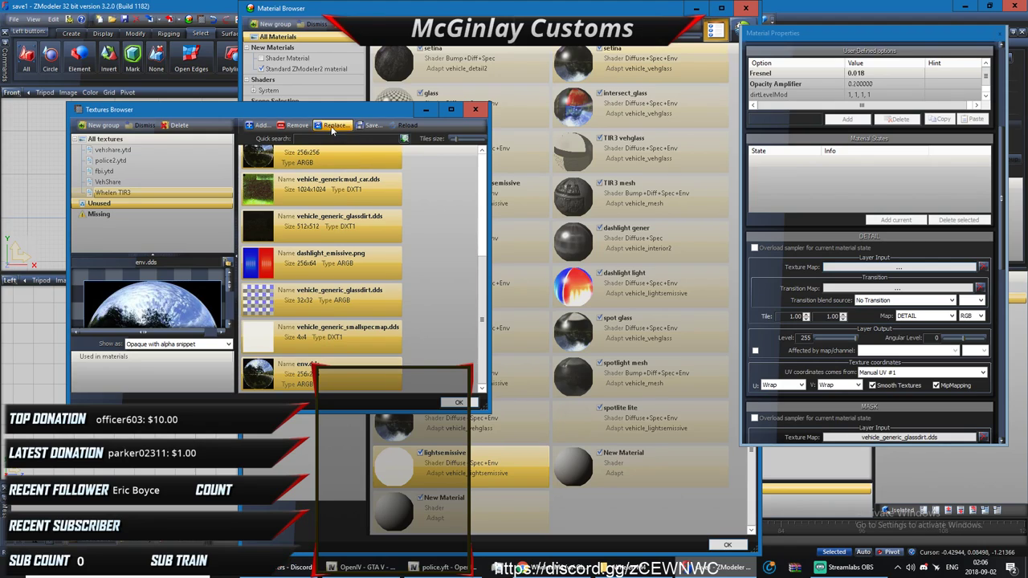
click(295, 126)
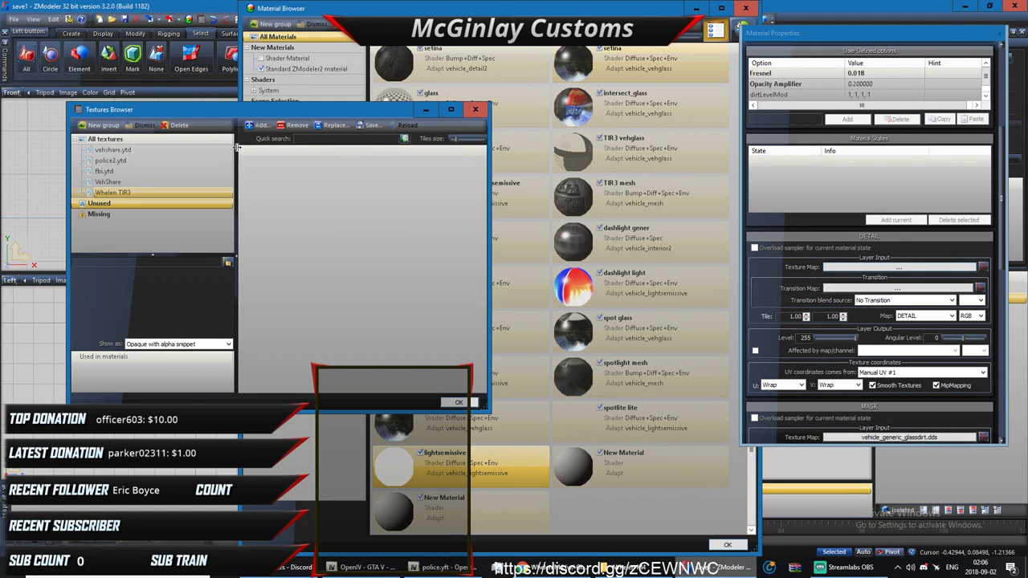
Step: Check the texture groups and try to add the emerglights_m4 texture from the Whelen M4 folder
click(110, 163)
click(113, 193)
click(111, 164)
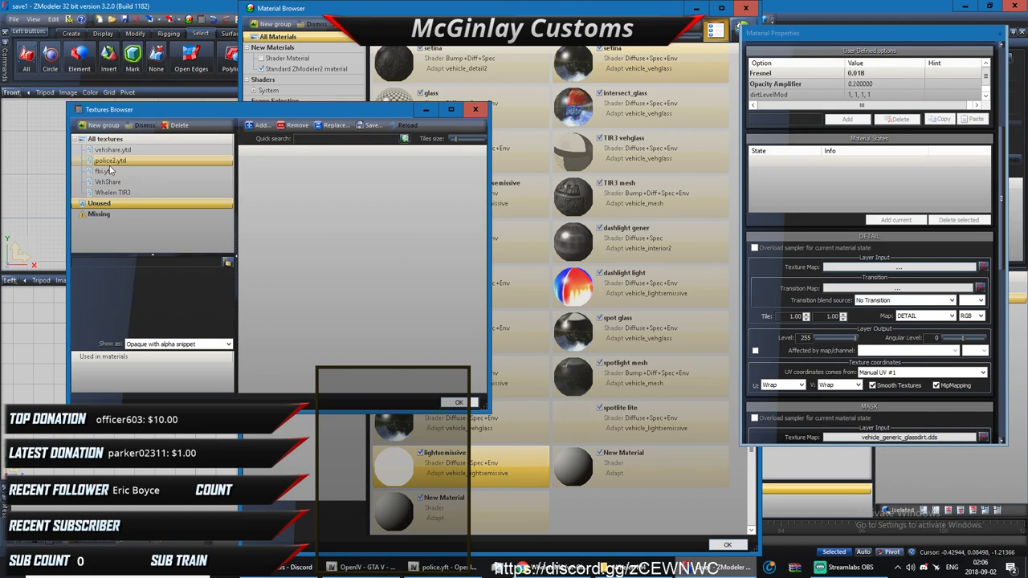
click(104, 139)
click(112, 193)
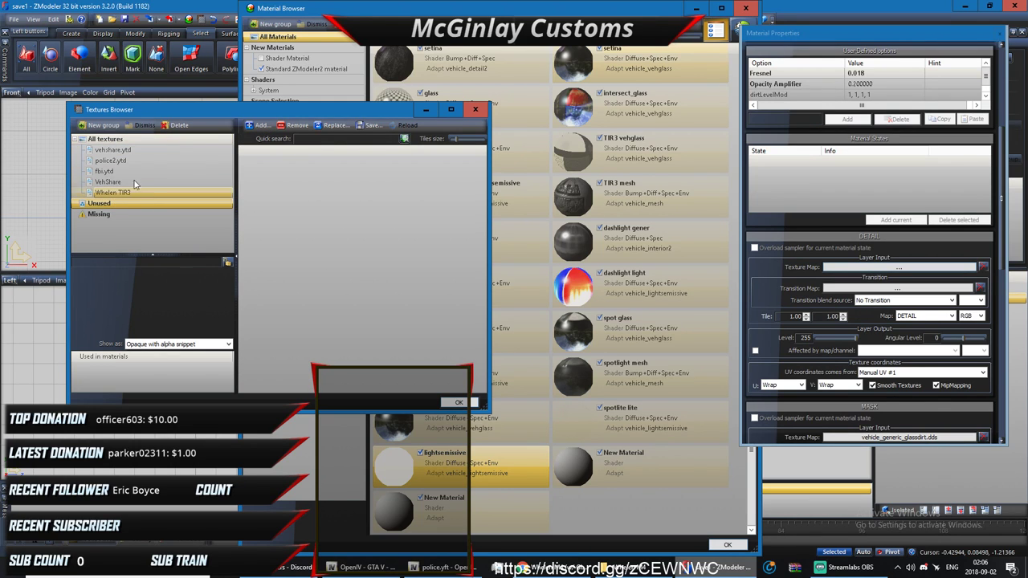
click(105, 139)
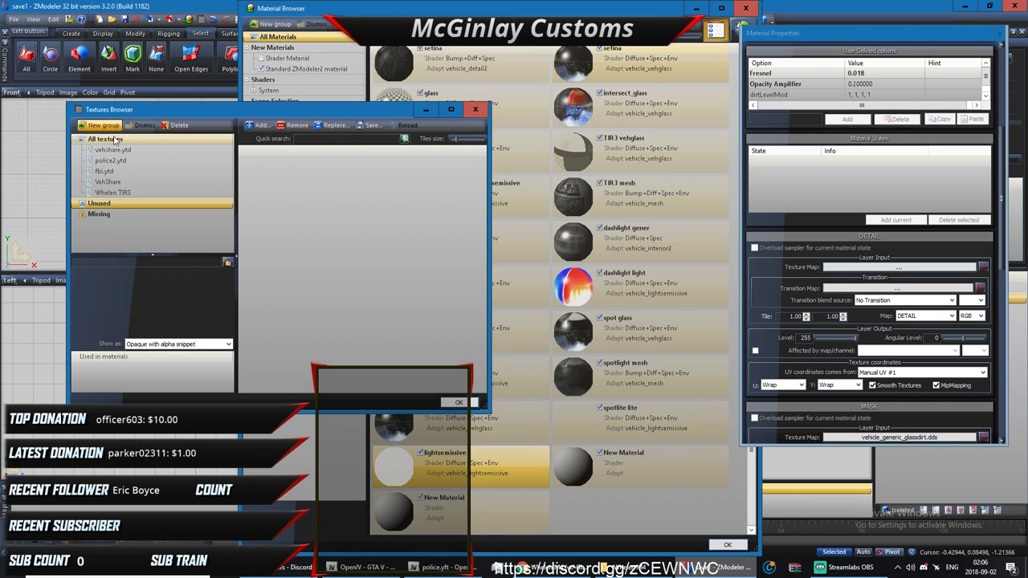
click(261, 125)
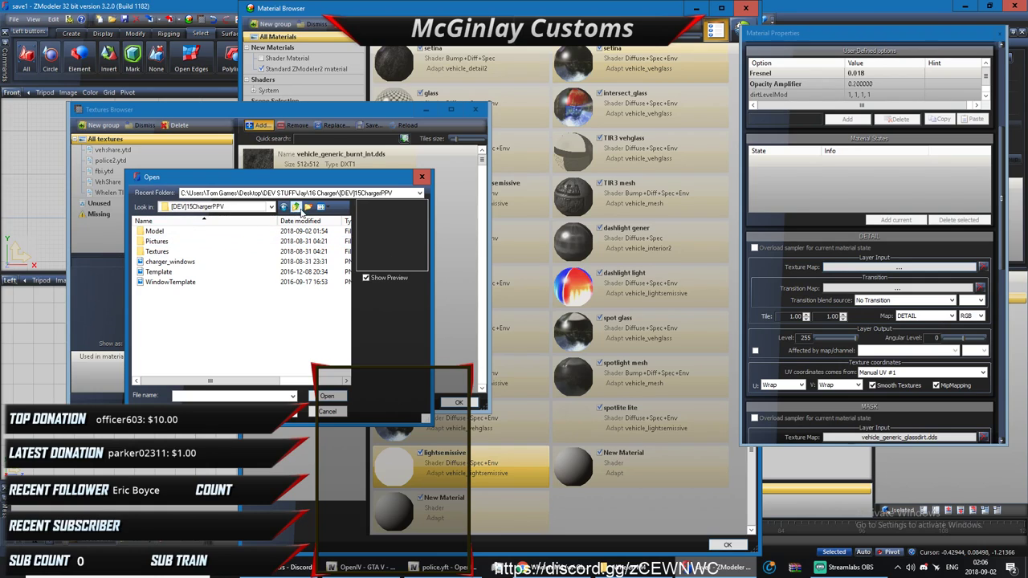
click(299, 208)
double_click(189, 313)
double_click(184, 250)
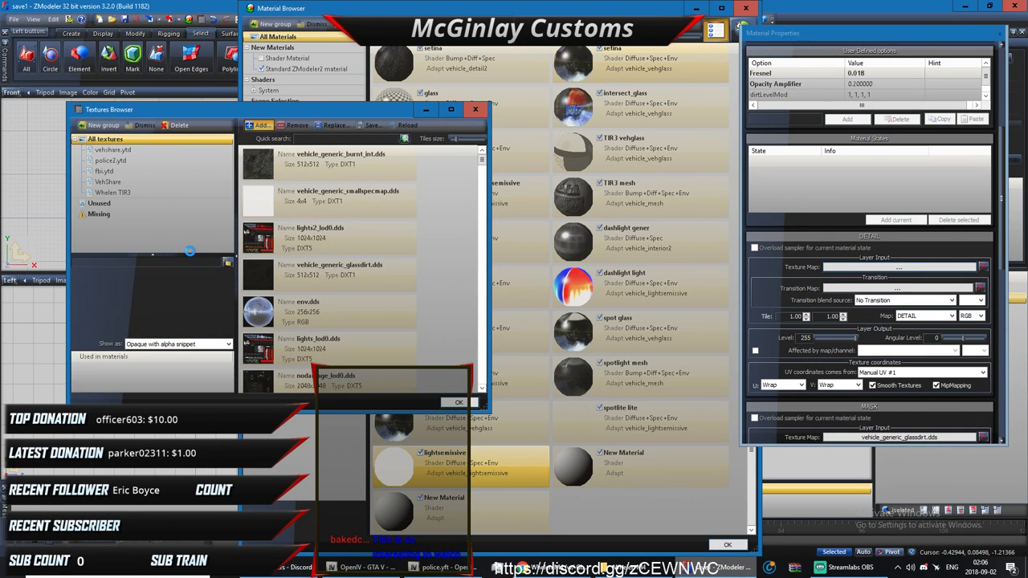
key(alt+Tab)
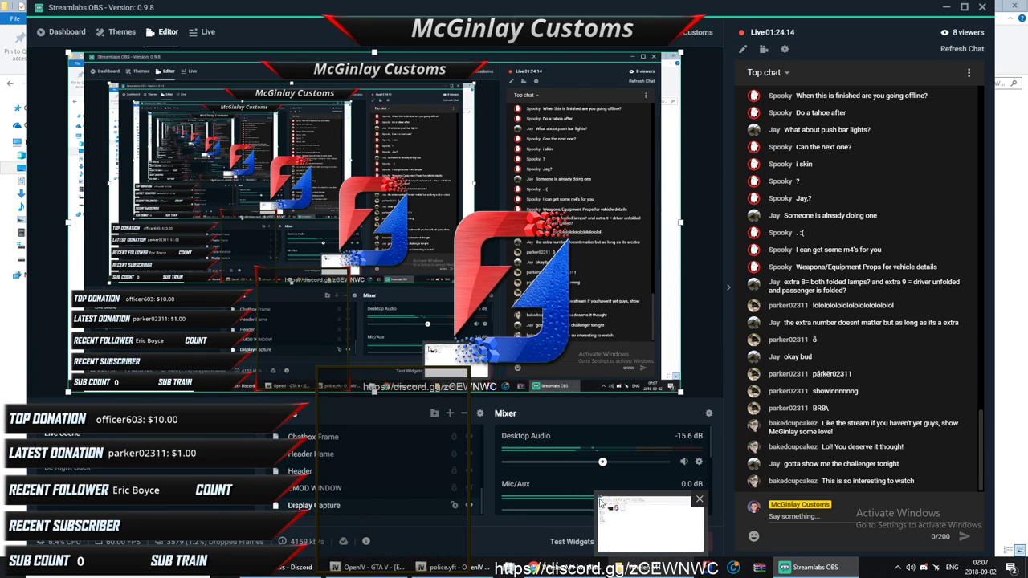
Step: Open the save1 scene from the 16 Charger folder in ZModeler and show the police model's L0 level
click(714, 567)
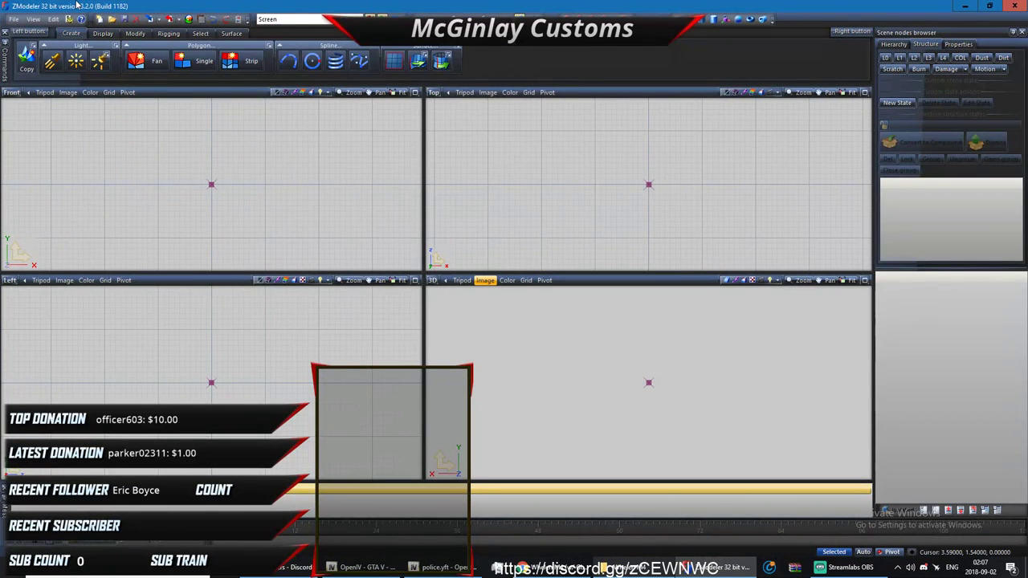
click(14, 20)
click(33, 46)
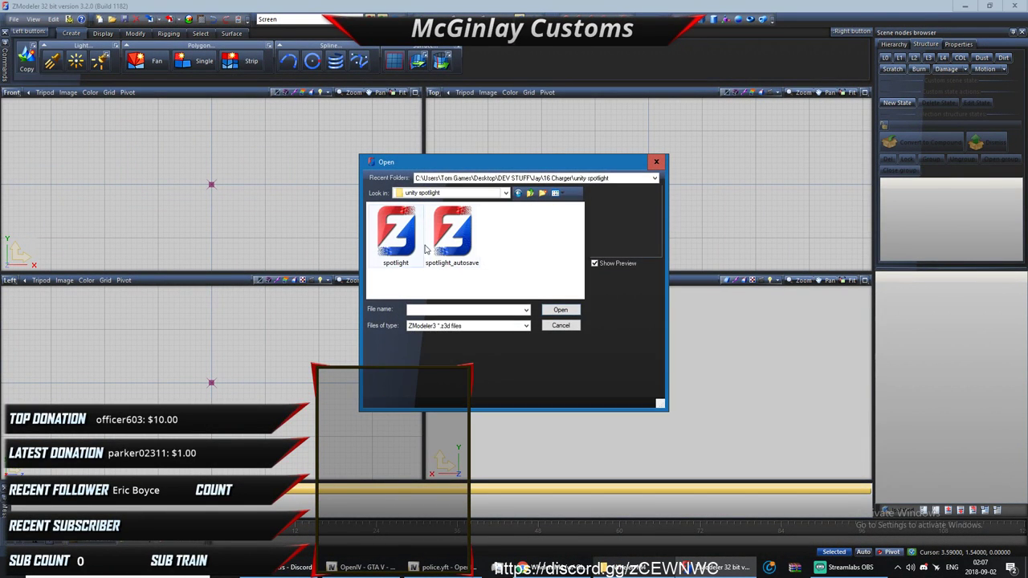
click(530, 193)
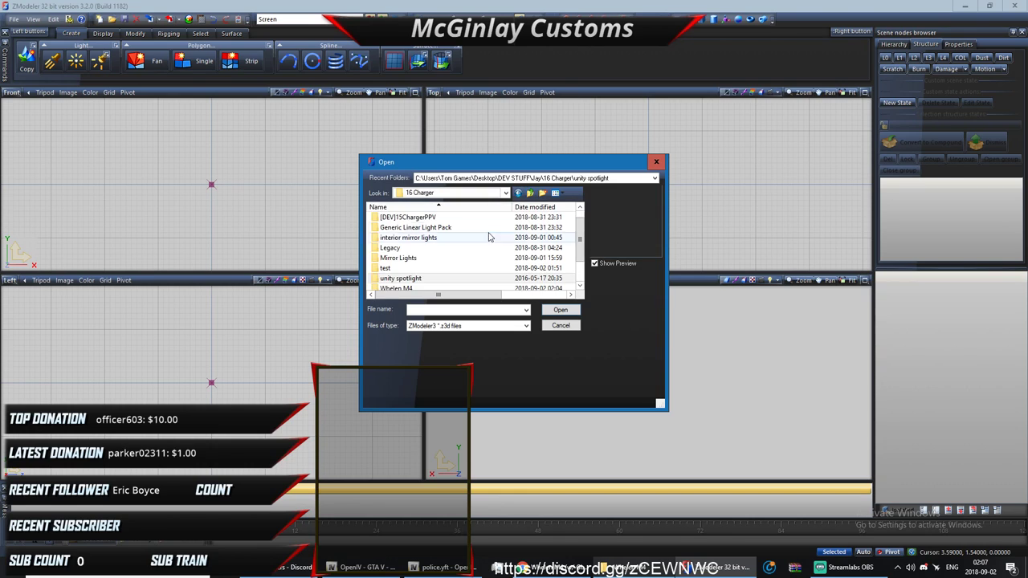
scroll(421, 286, down, 1)
double_click(420, 280)
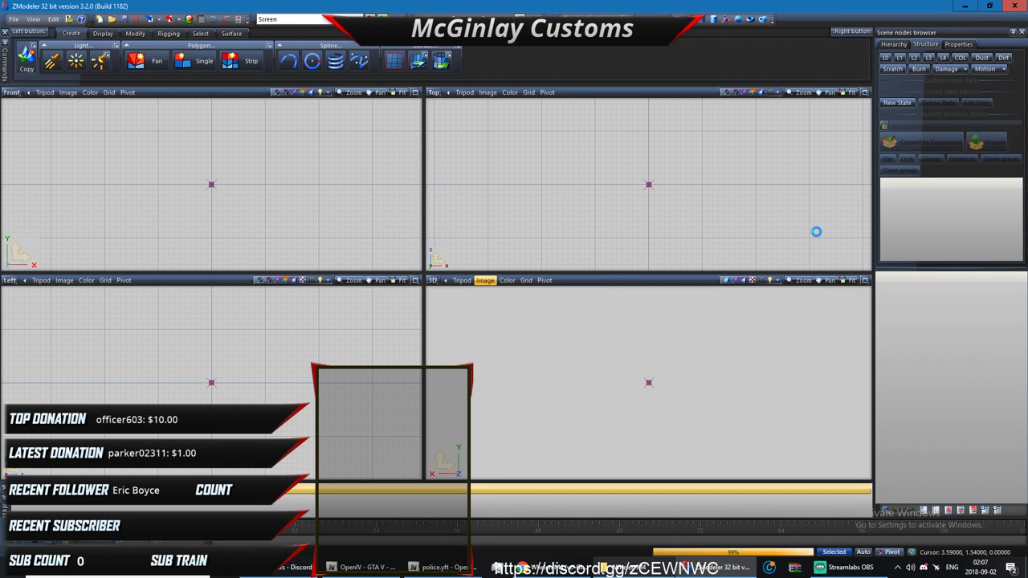
click(850, 567)
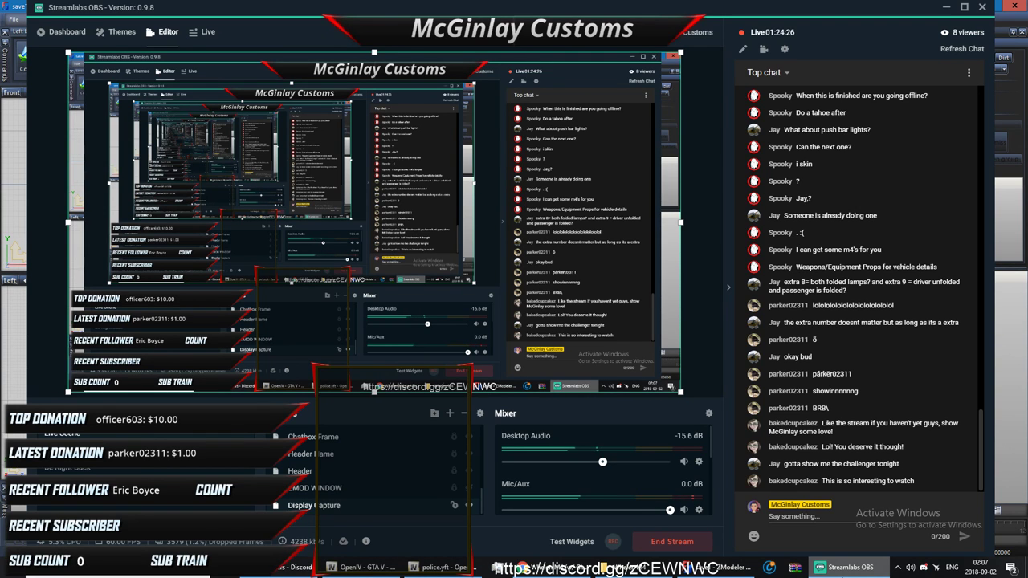
click(849, 567)
click(886, 58)
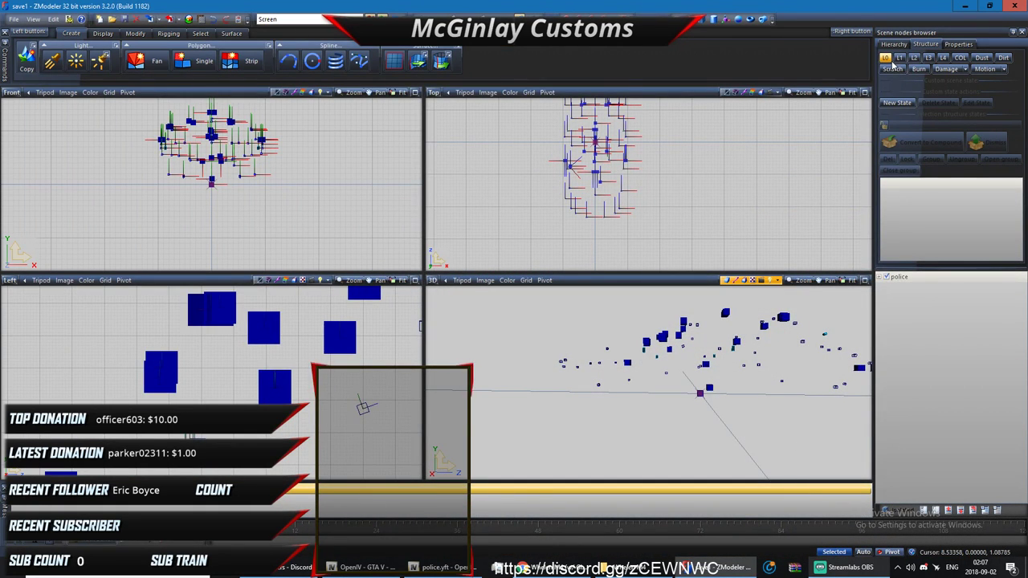
middle_drag(642, 361, 707, 385)
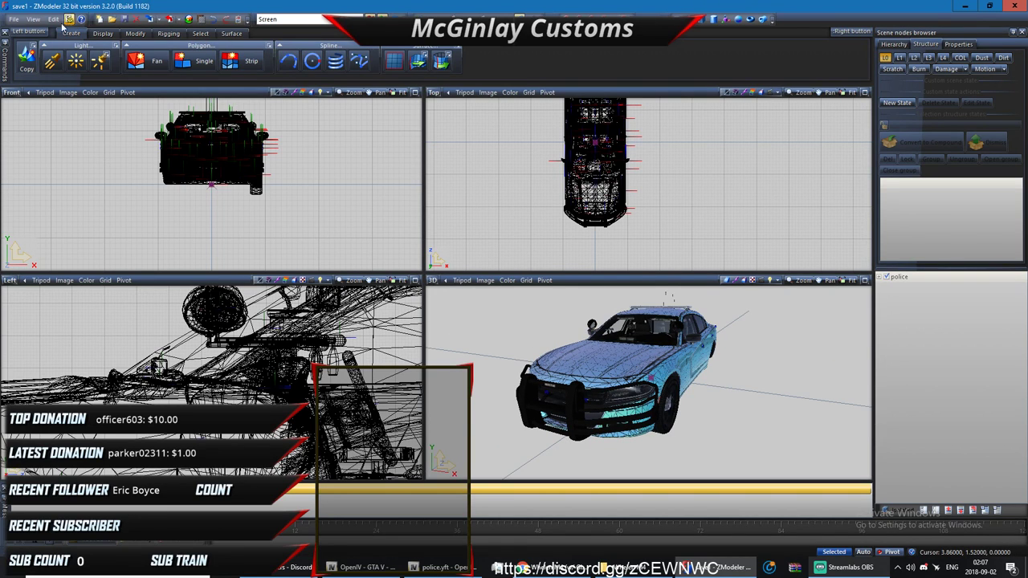
Step: Save the police car scene as save2 in the 16 Charger folder
click(12, 19)
click(32, 76)
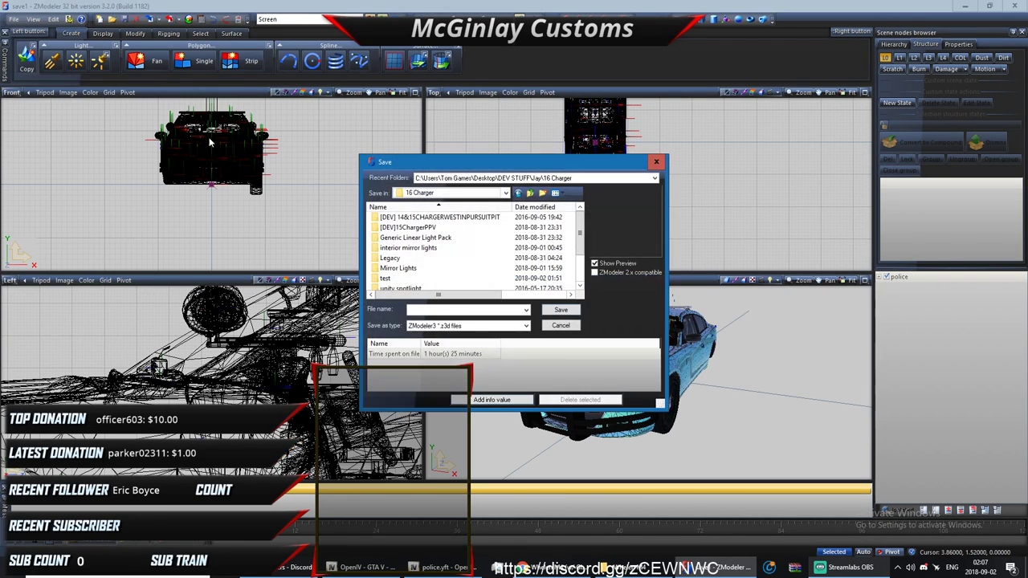
click(458, 278)
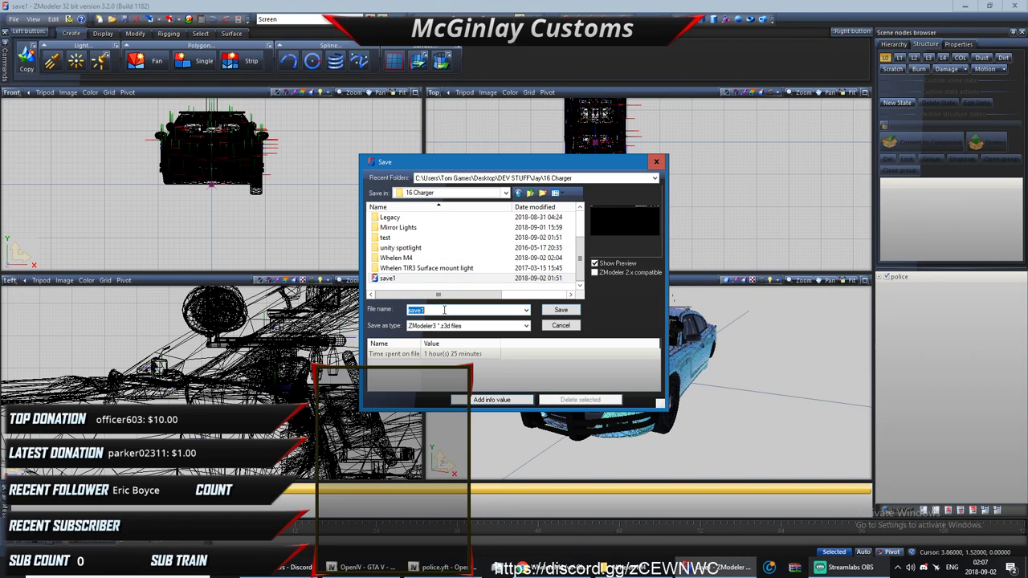
key(BackSpace)
text(2)
key(Return)
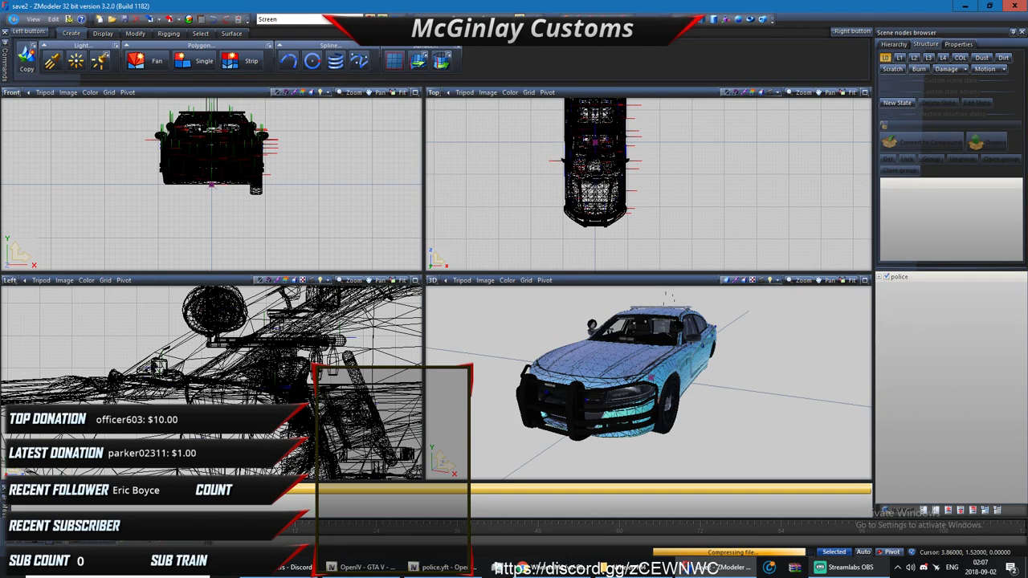
Step: Open the save2 scene from the 16 Charger folder
click(14, 19)
click(33, 46)
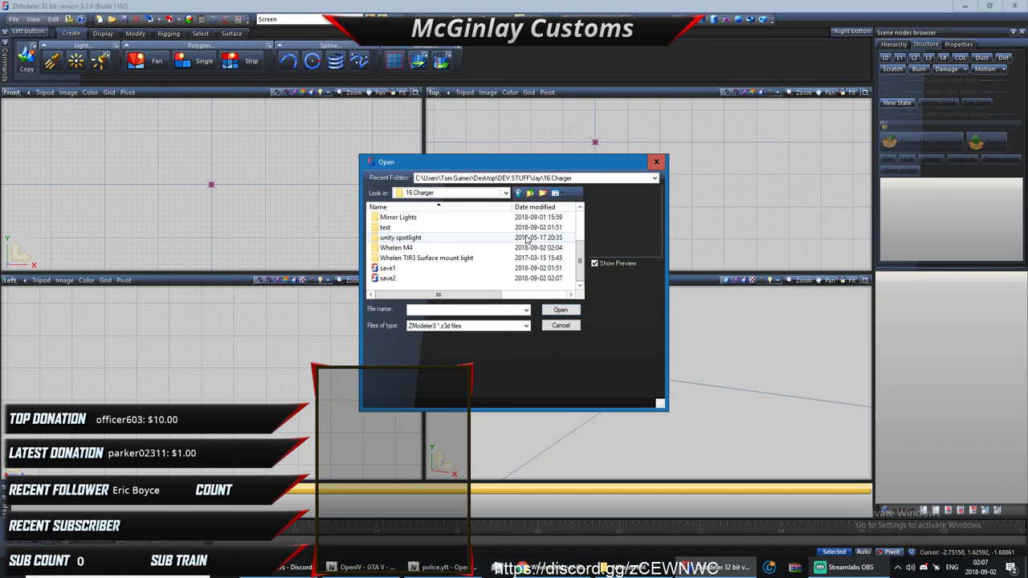
double_click(387, 278)
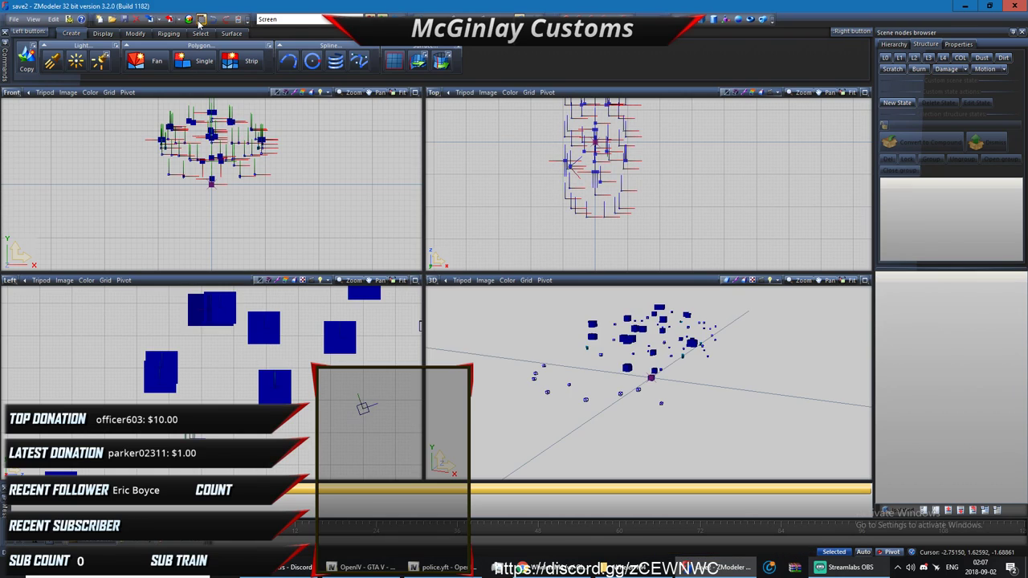
Step: Create a new texture group named M4 in the Textures Browser
key(t)
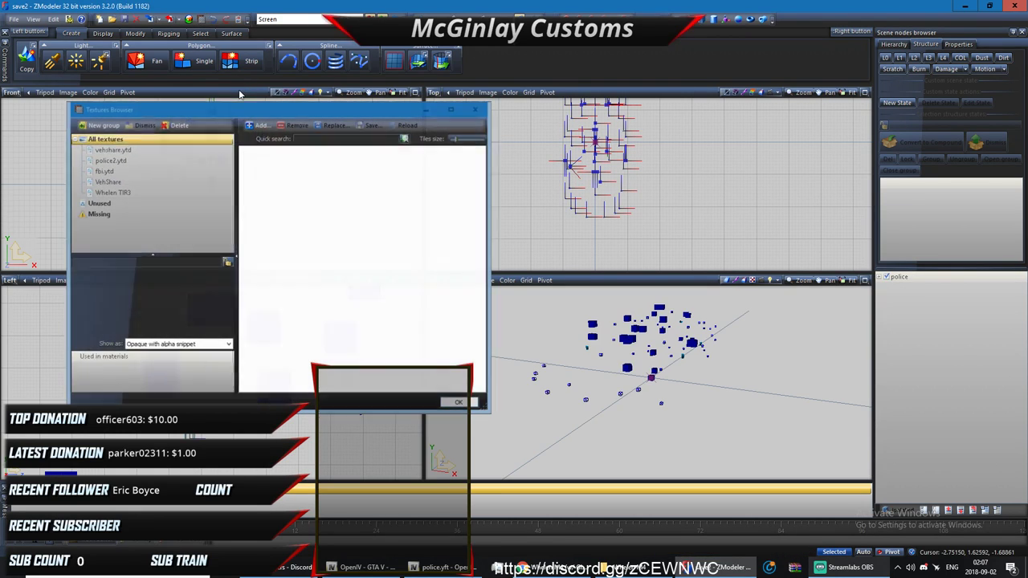
click(101, 125)
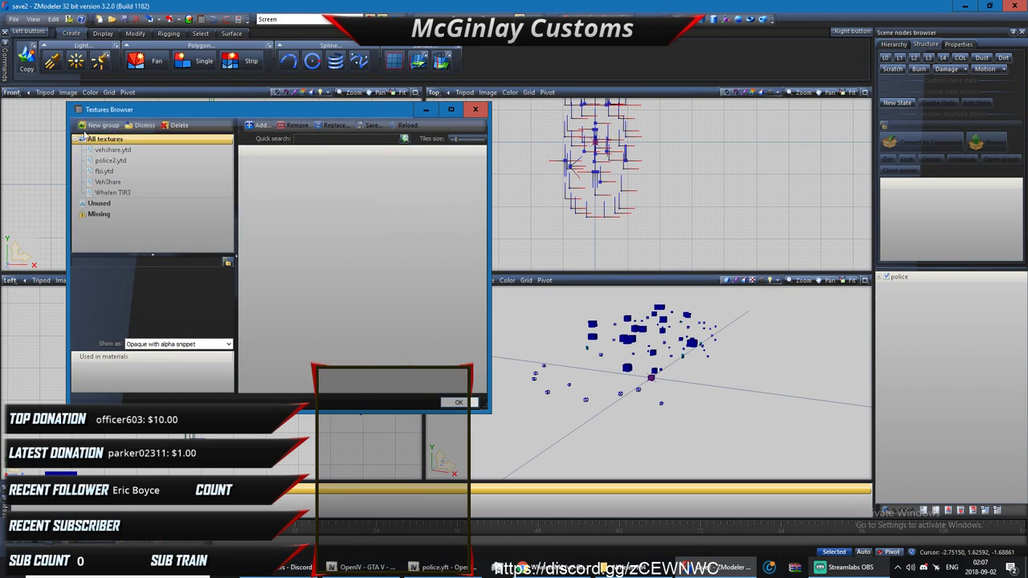
click(119, 202)
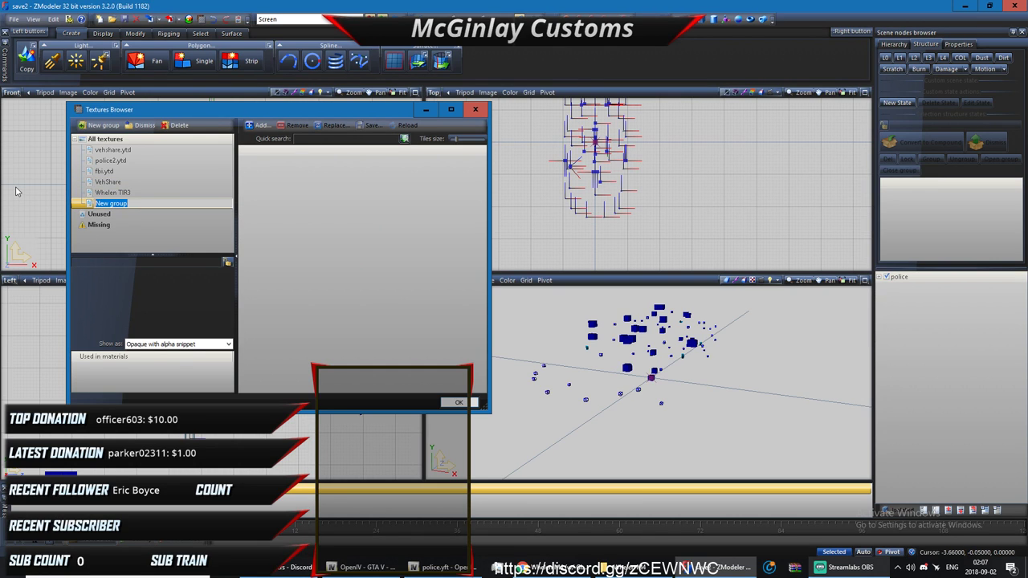
text(M4)
Step: Try to add the Whelen M4 folder's emerglights_m4 texture to the M4 group
click(258, 126)
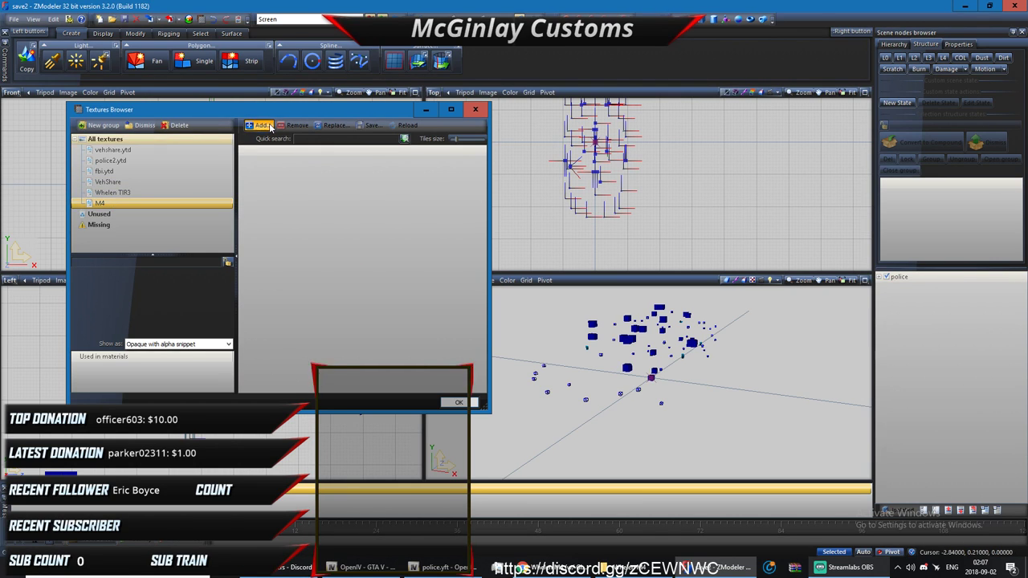
click(295, 207)
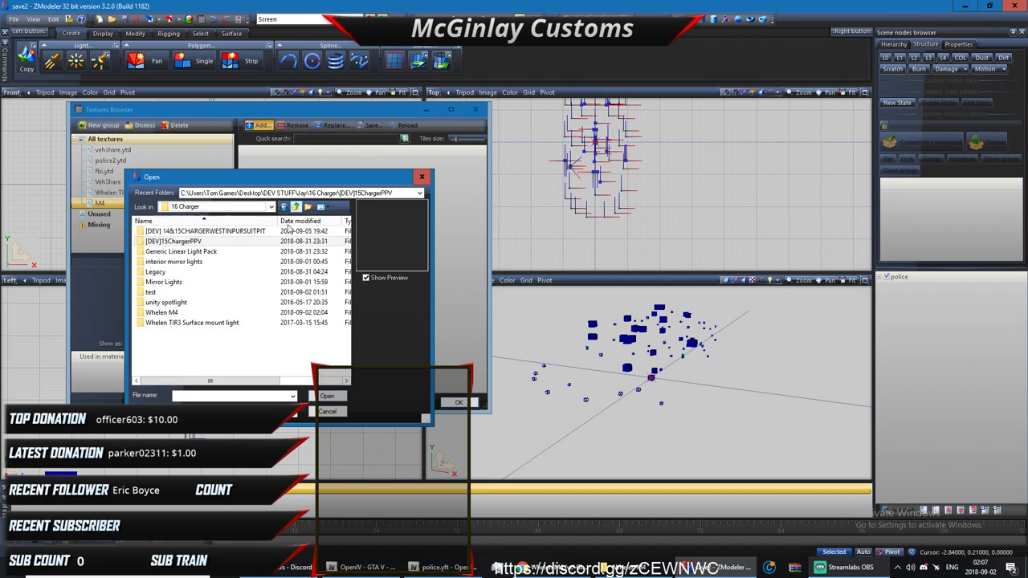
double_click(197, 311)
double_click(178, 273)
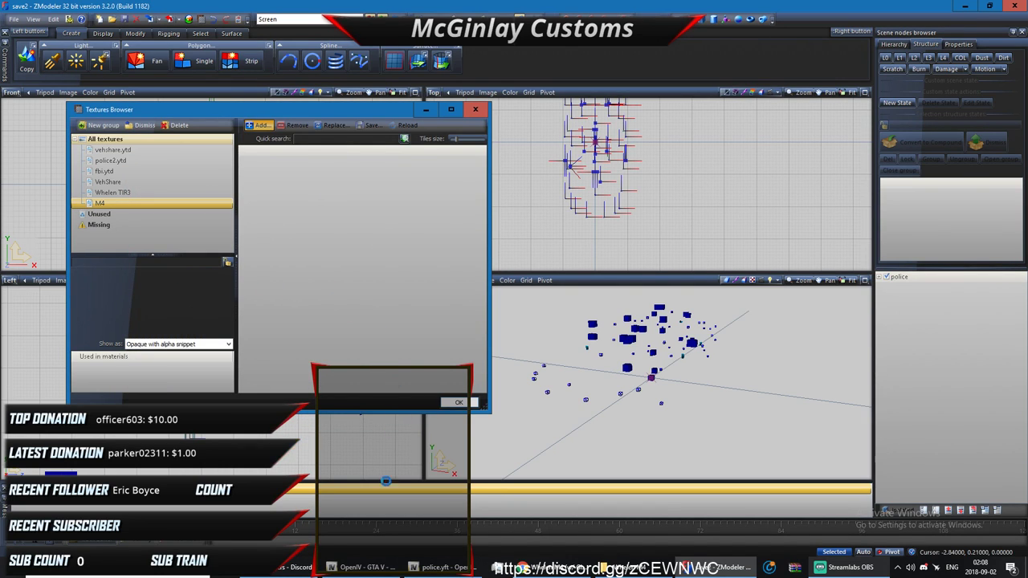
Step: View the Whelen M4 folder in File Explorer, and in Streamlabs OBS hide the Display Capture source
click(508, 567)
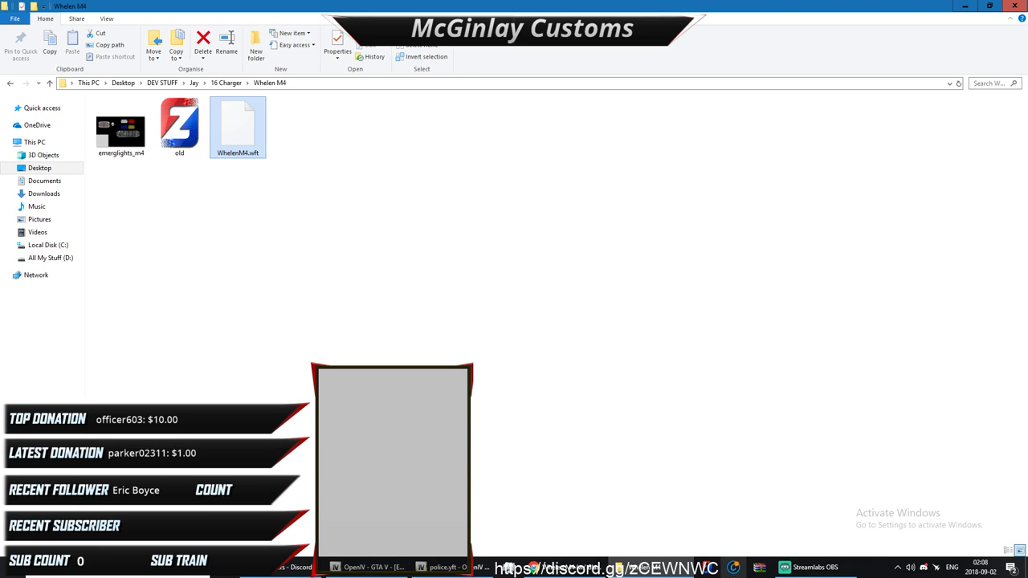
click(819, 568)
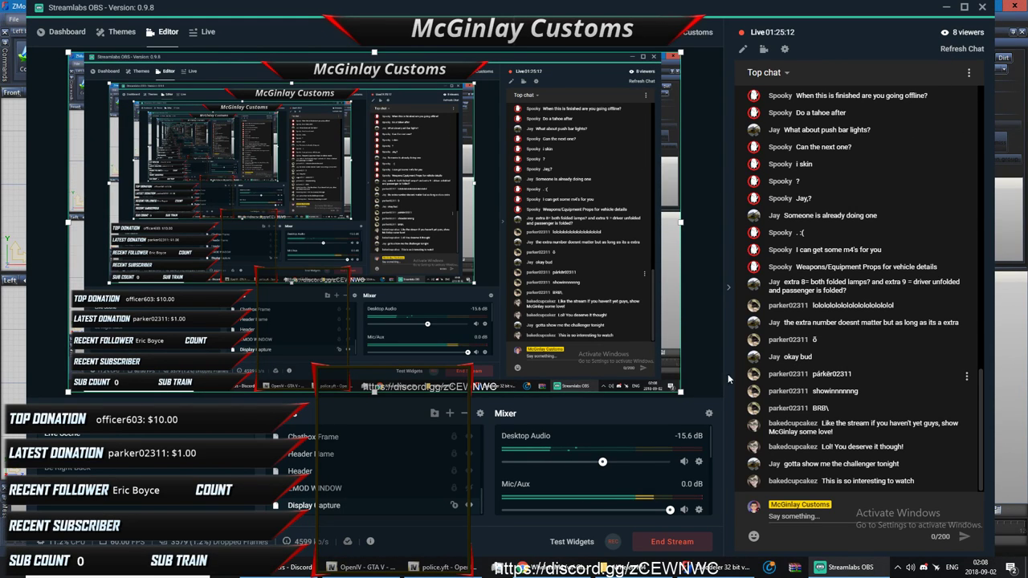
click(469, 505)
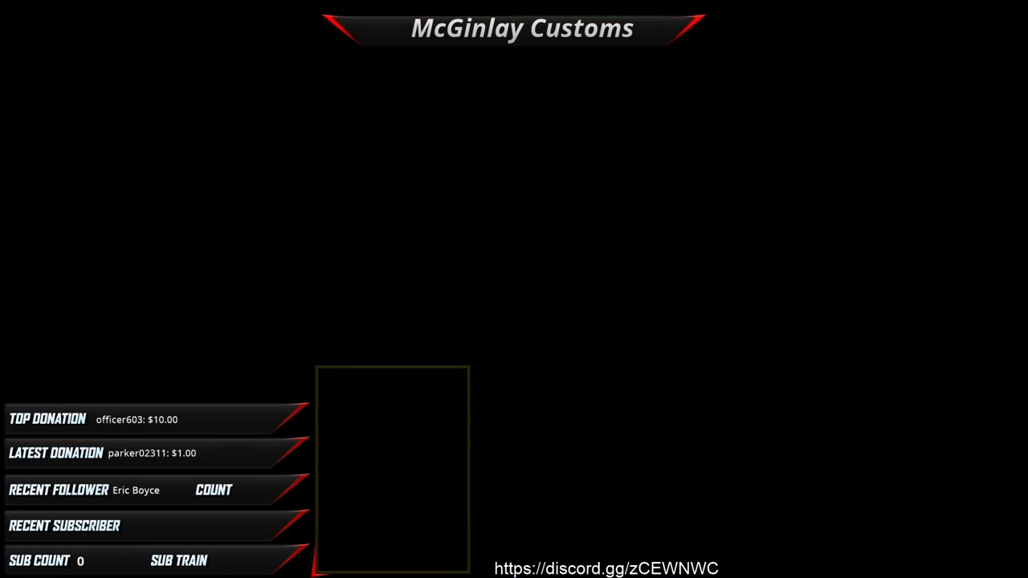
Step: Show the ZMOD WINDOW source in Streamlabs OBS, then reload the police car scene in ZModeler and display its L0 level
click(469, 487)
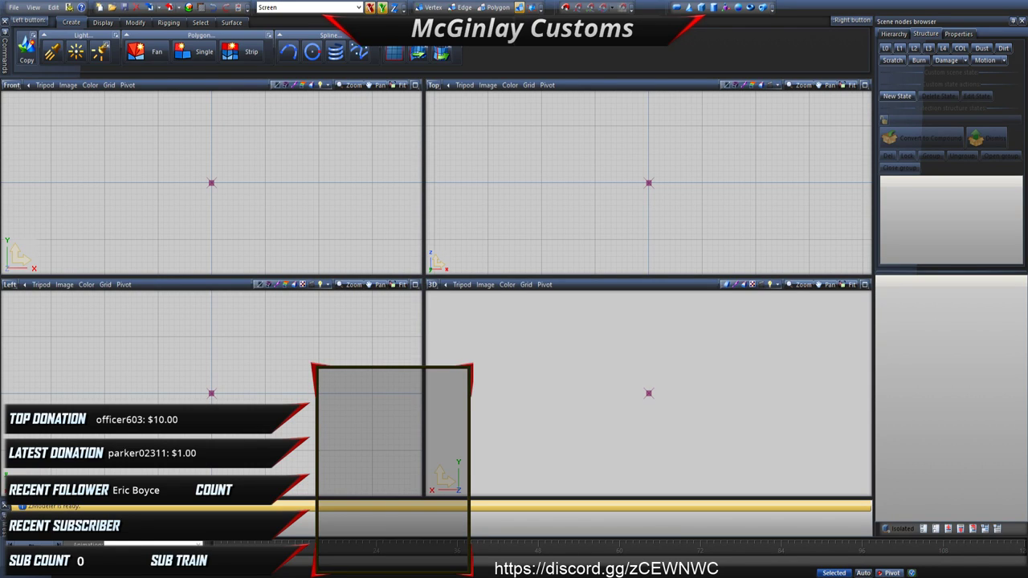
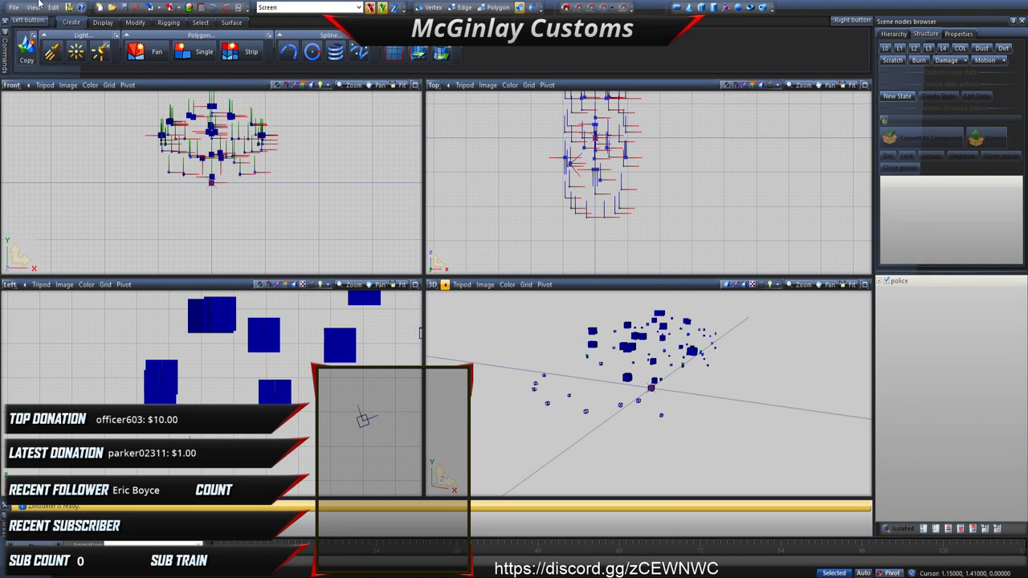
click(14, 8)
click(32, 28)
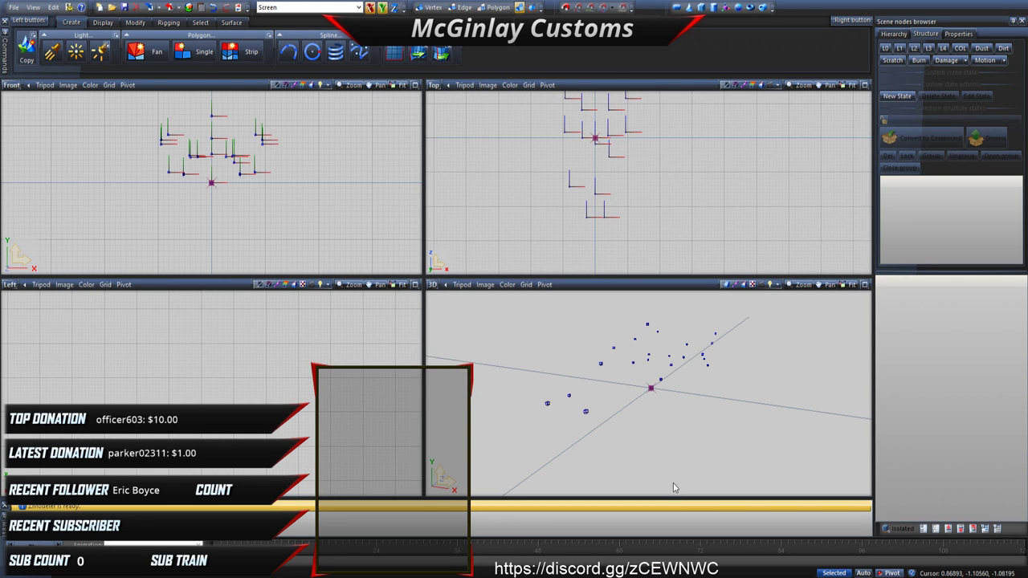
click(885, 49)
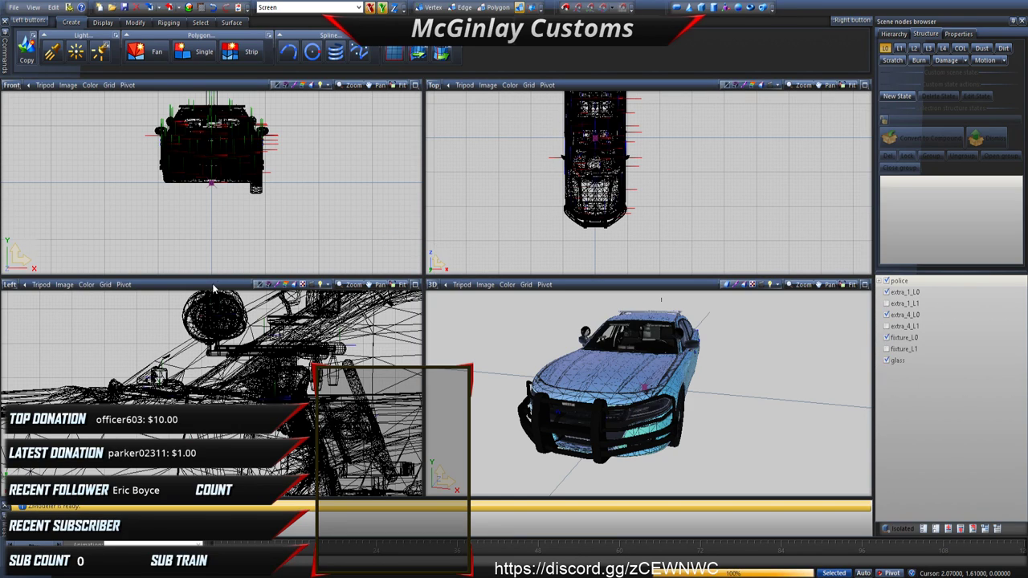
click(345, 342)
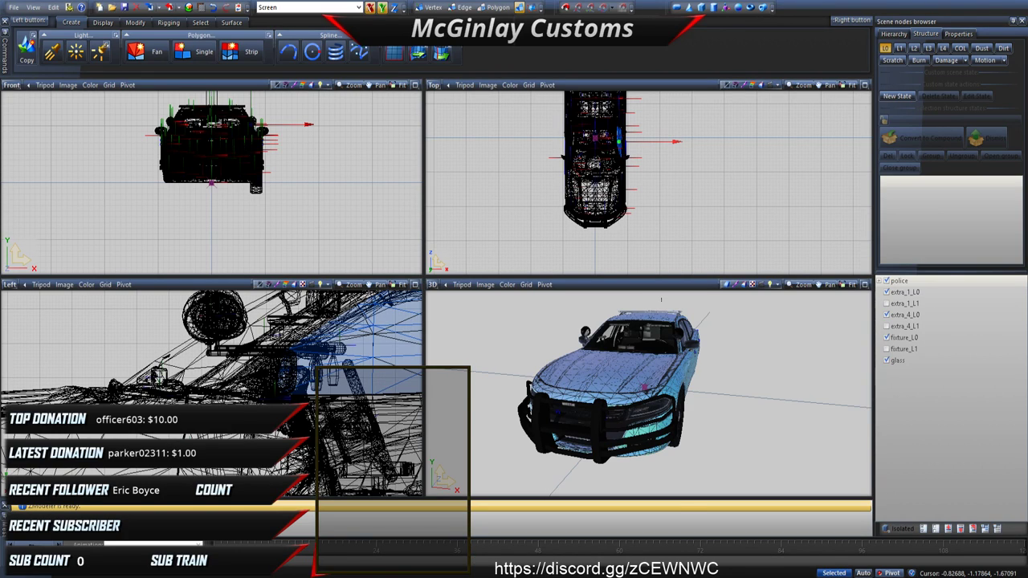
Step: Delete the extra_1_L1, extra_4_L1 and fixture_L1 nodes from the scene
click(904, 304)
ctrl+click(905, 327)
ctrl+click(907, 350)
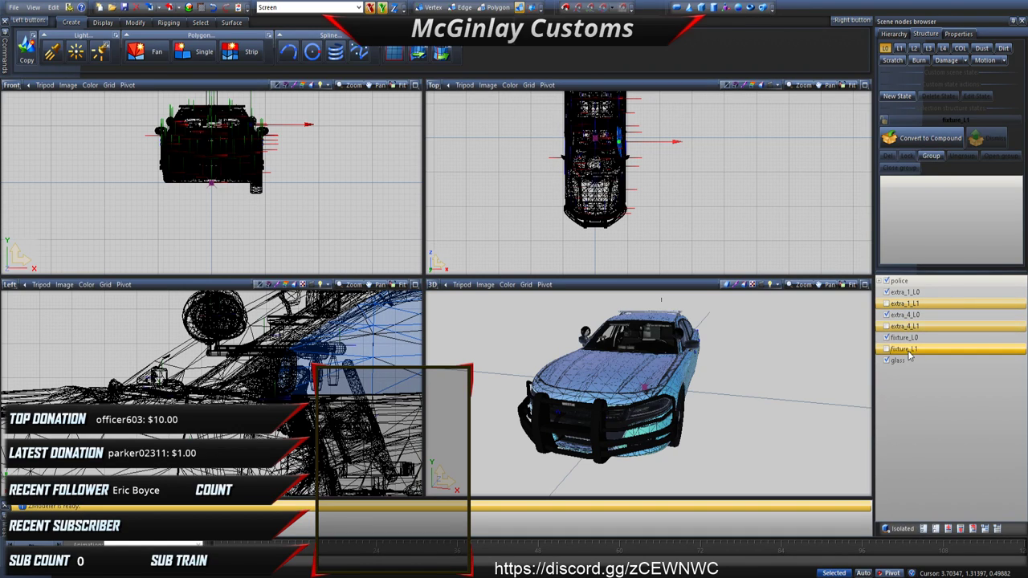
key(Delete)
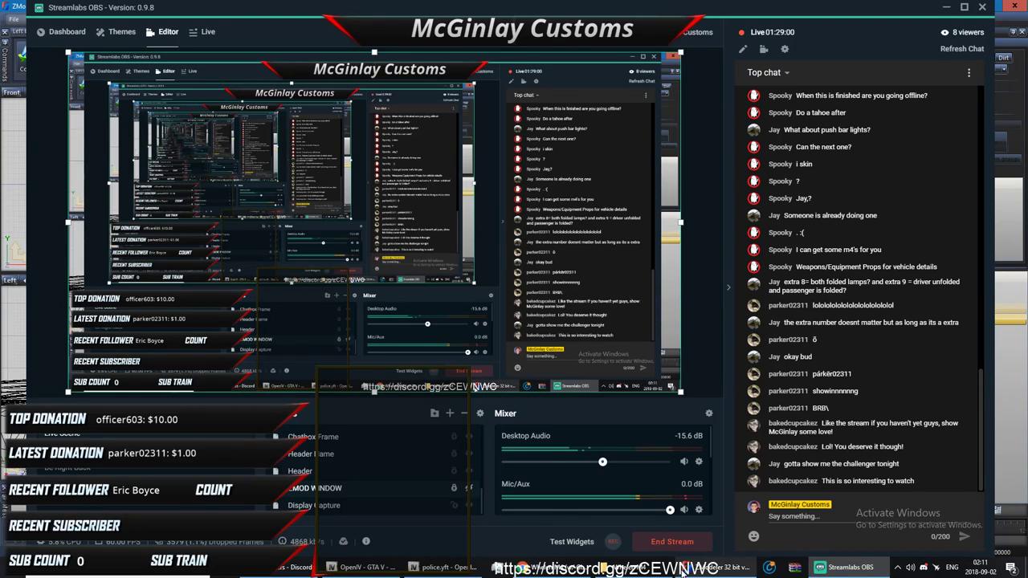
Step: Switch to ZModeler and apply the GTAV vehicle_lightsemissive shader preset to the lightsemissive material in the Material Browser
click(707, 568)
scroll(633, 471, down, 5)
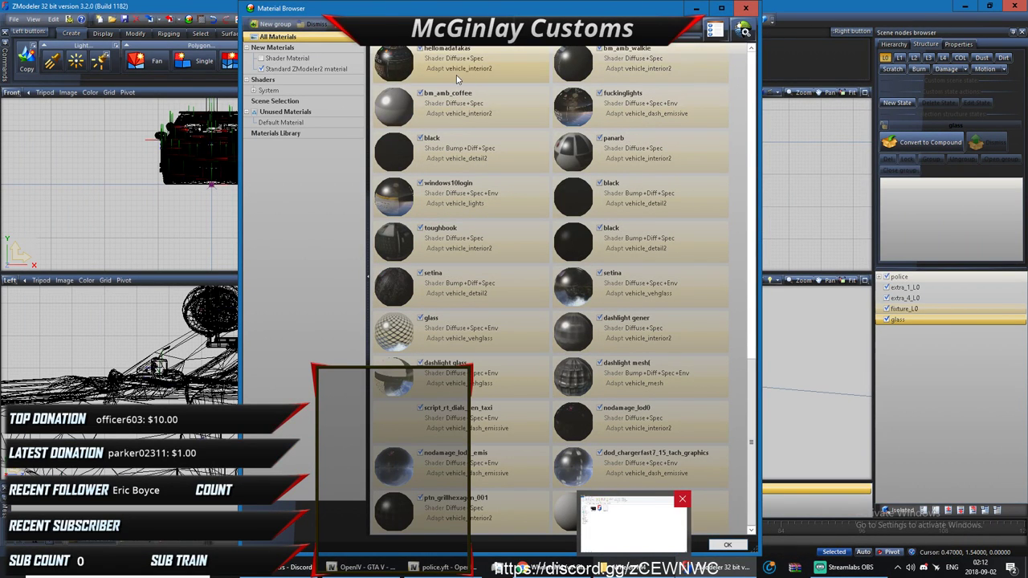
scroll(456, 74, up, 10)
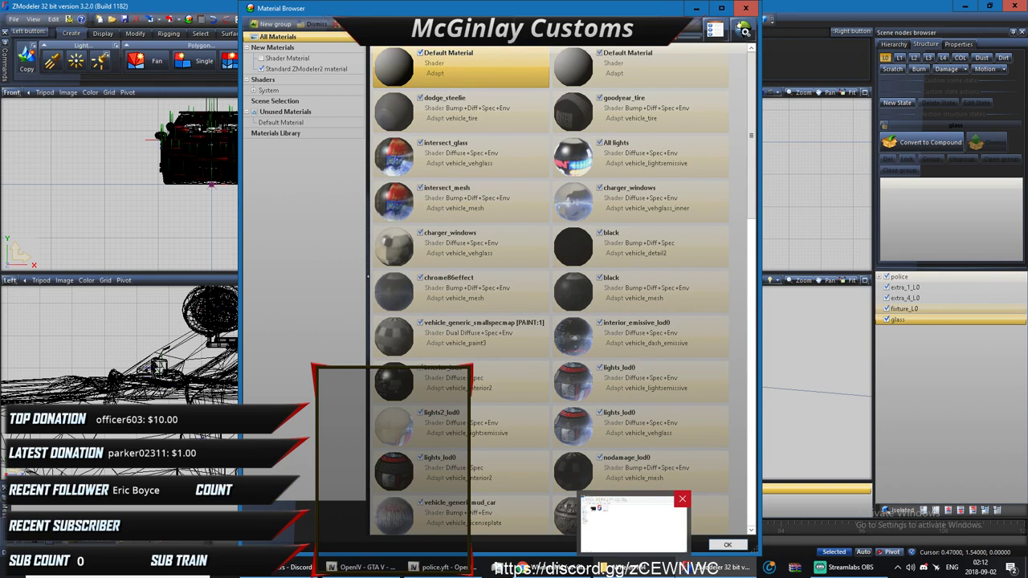
drag(510, 11, 463, 9)
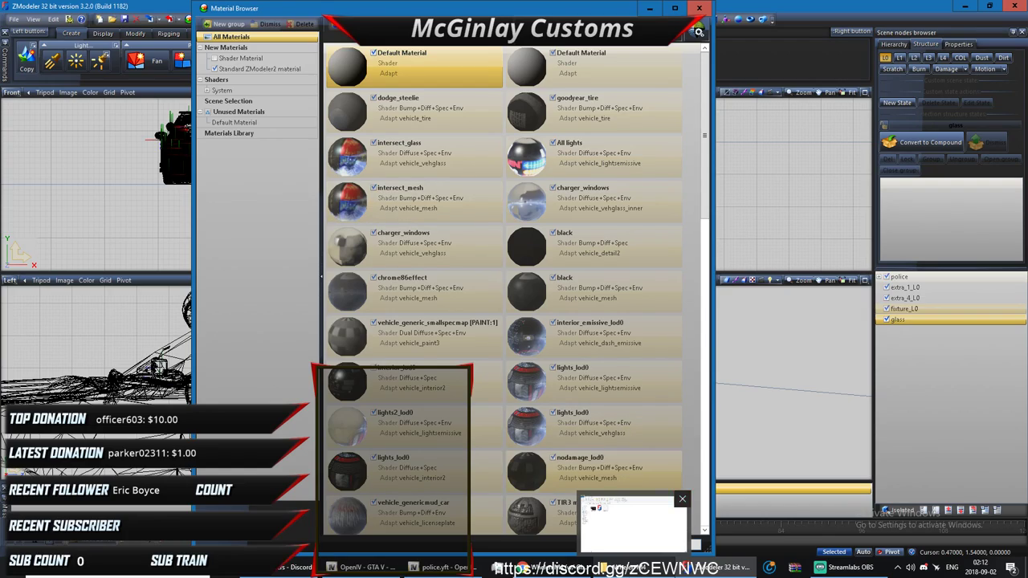
click(728, 572)
click(727, 573)
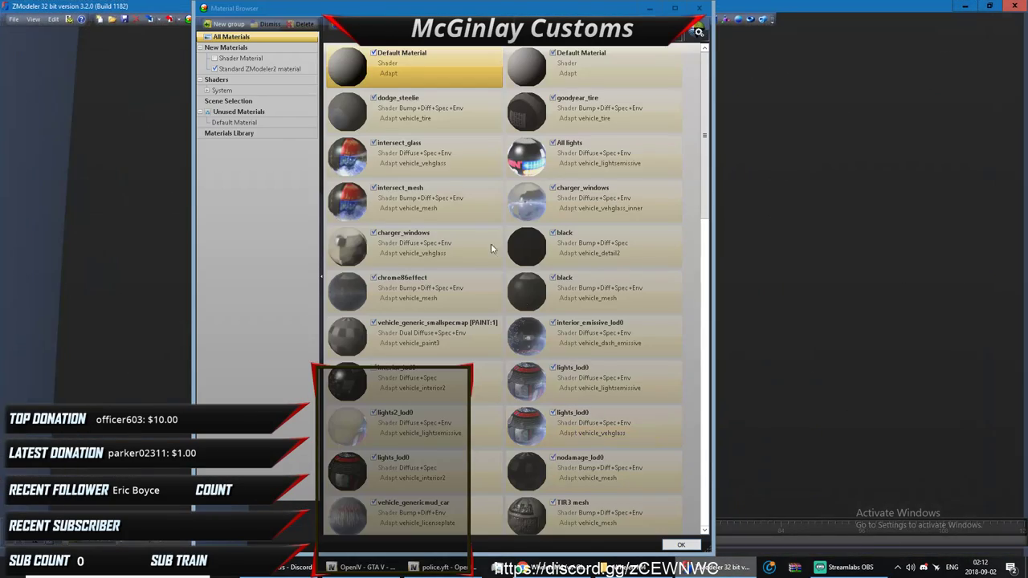
drag(385, 10, 298, 10)
scroll(485, 371, down, 5)
scroll(485, 371, down, 5)
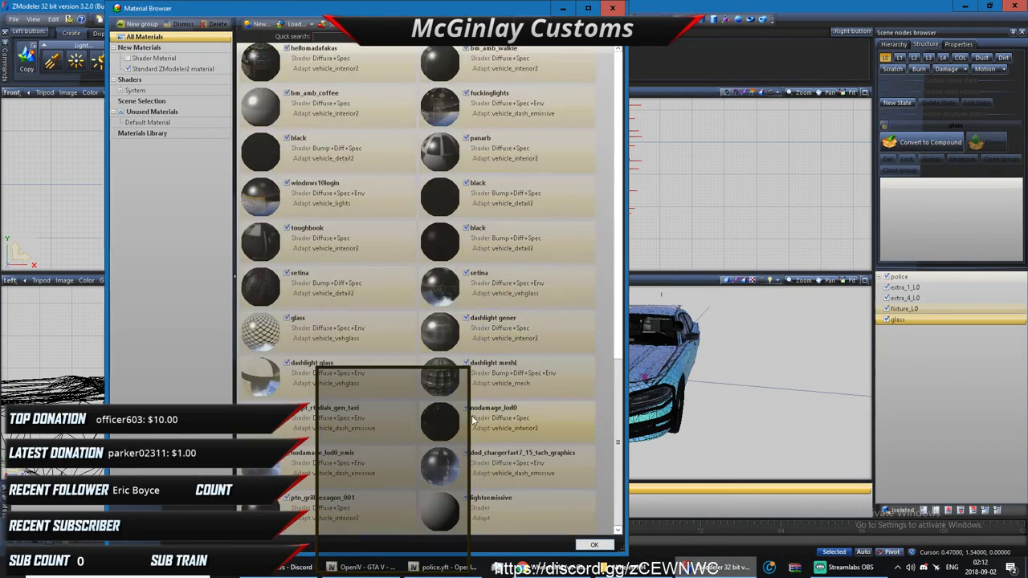
click(492, 518)
click(612, 24)
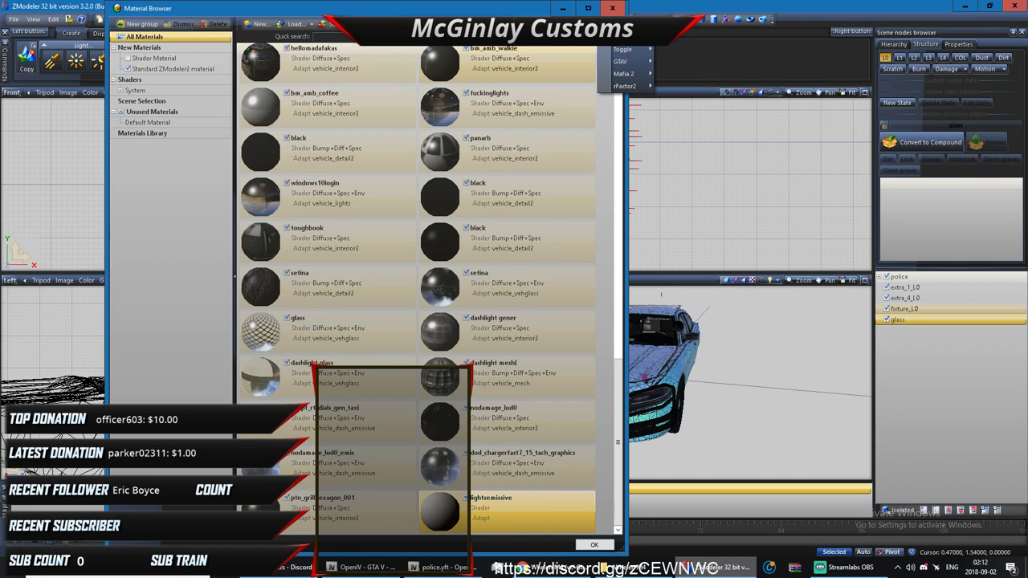
mouse_move(635, 60)
mouse_move(697, 124)
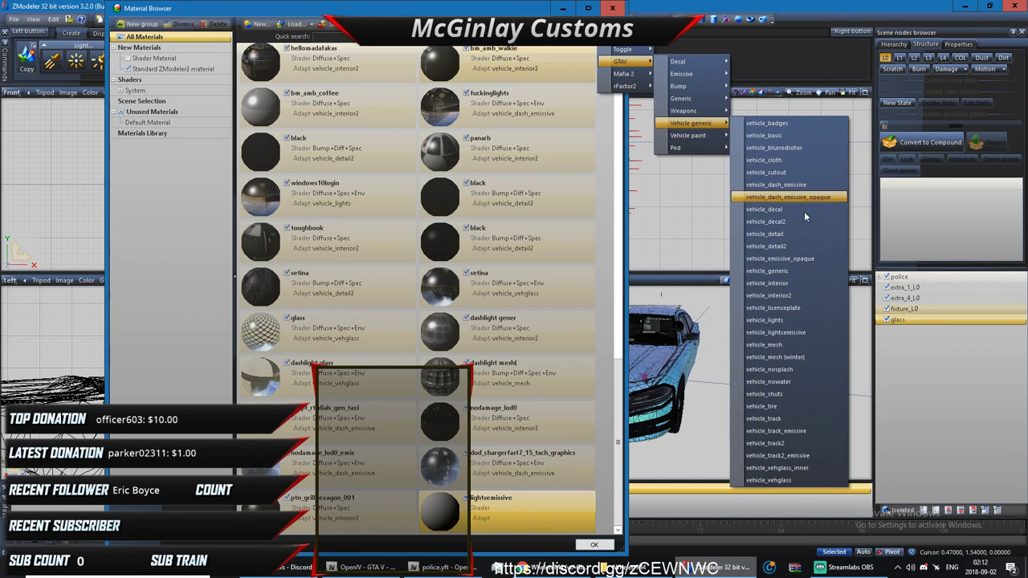
click(806, 335)
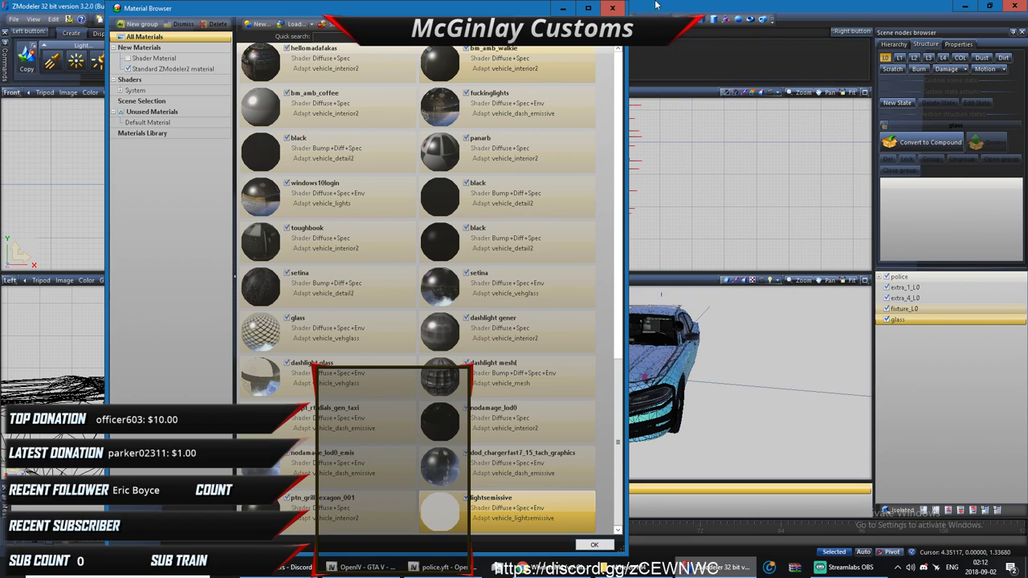
Step: Assign emerglights_m4.png as the DETAIL texture map of the lightsemissive material
click(562, 24)
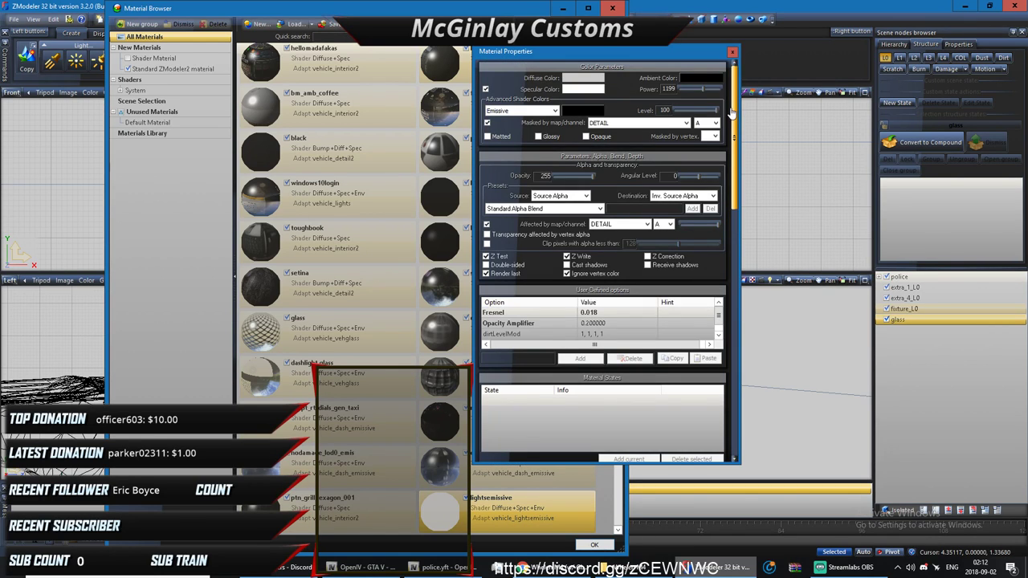
drag(734, 157, 742, 207)
scroll(739, 212, down, 3)
click(631, 245)
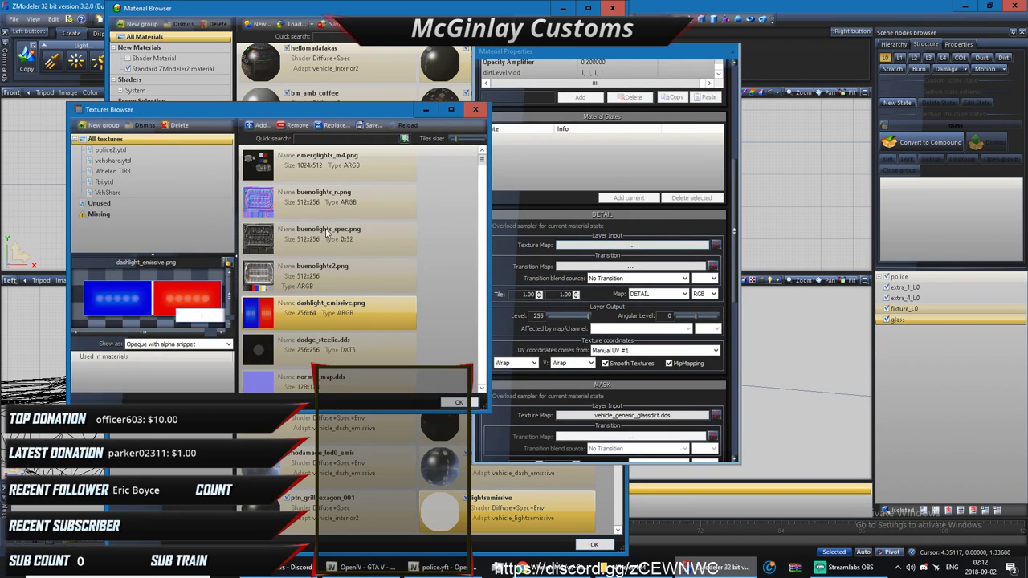
scroll(346, 265, down, 3)
scroll(347, 264, up, 3)
double_click(328, 166)
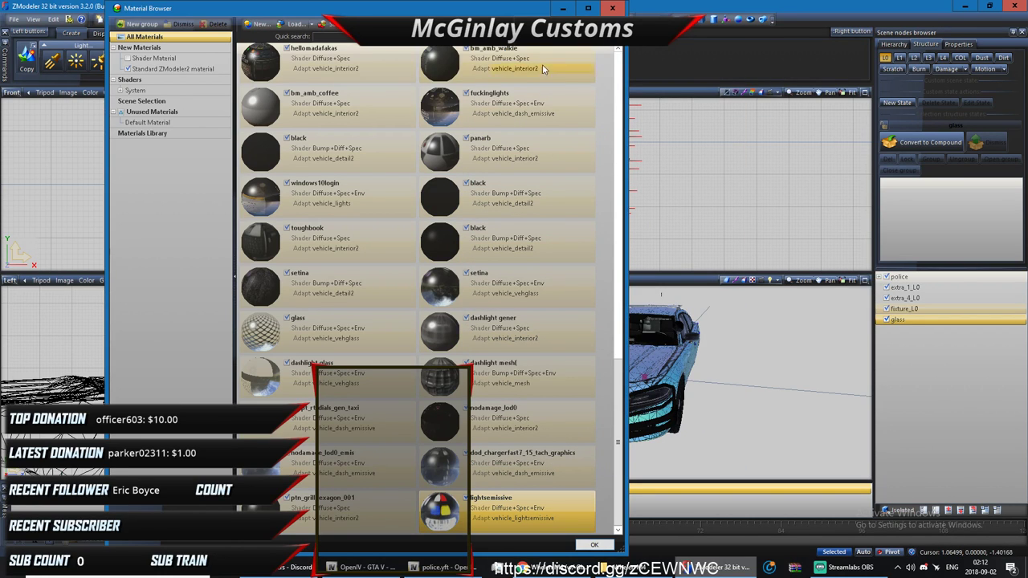
Step: Hide the police and glass nodes and look at the M4 light's emissive faces in the 3D view
drag(479, 11, 329, 23)
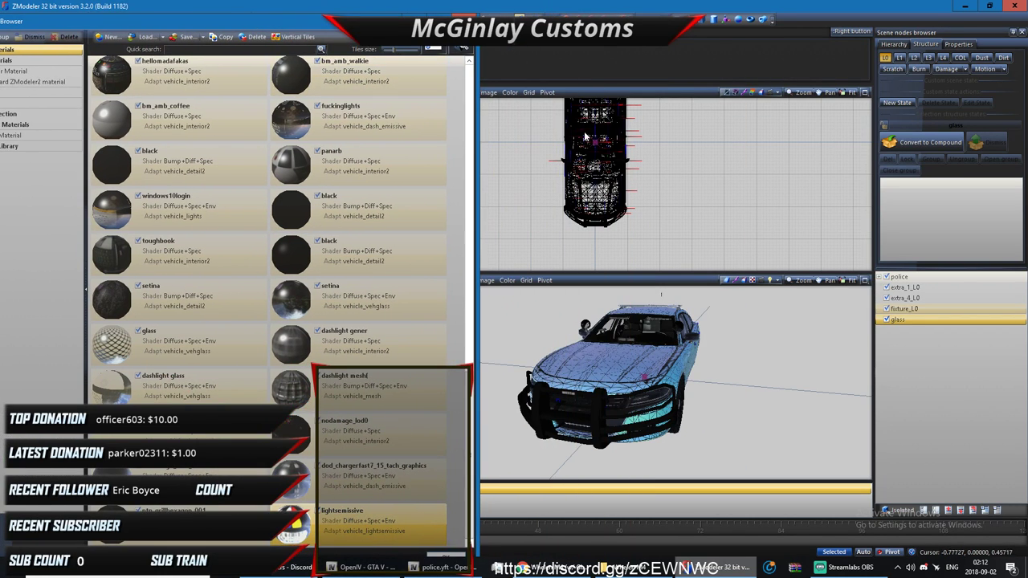
click(887, 276)
middle_drag(649, 395, 539, 351)
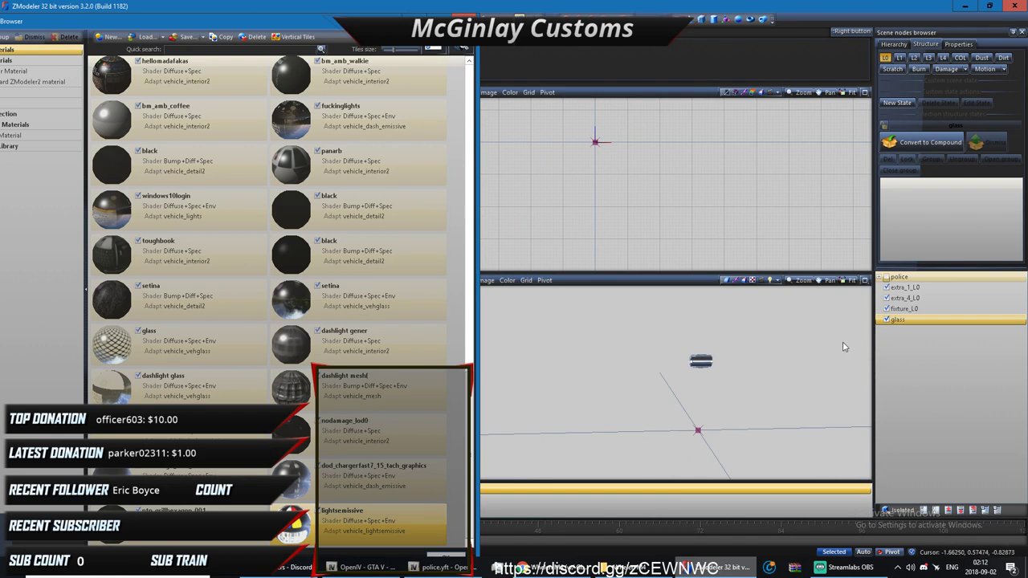
click(886, 320)
scroll(658, 367, up, 3)
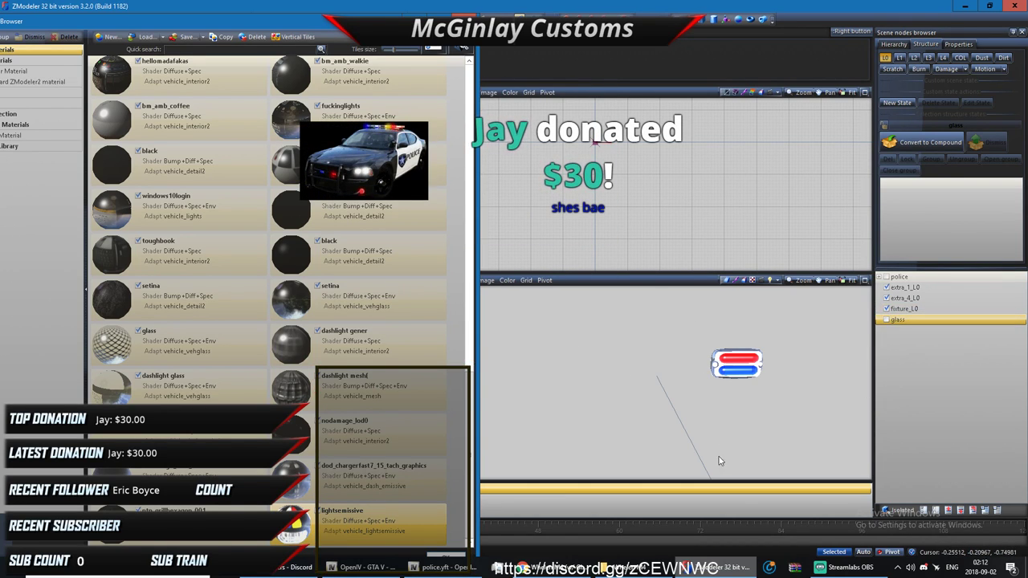
Step: Switch to Streamlabs OBS, view the recent stream events, and return to the scene editor
click(813, 563)
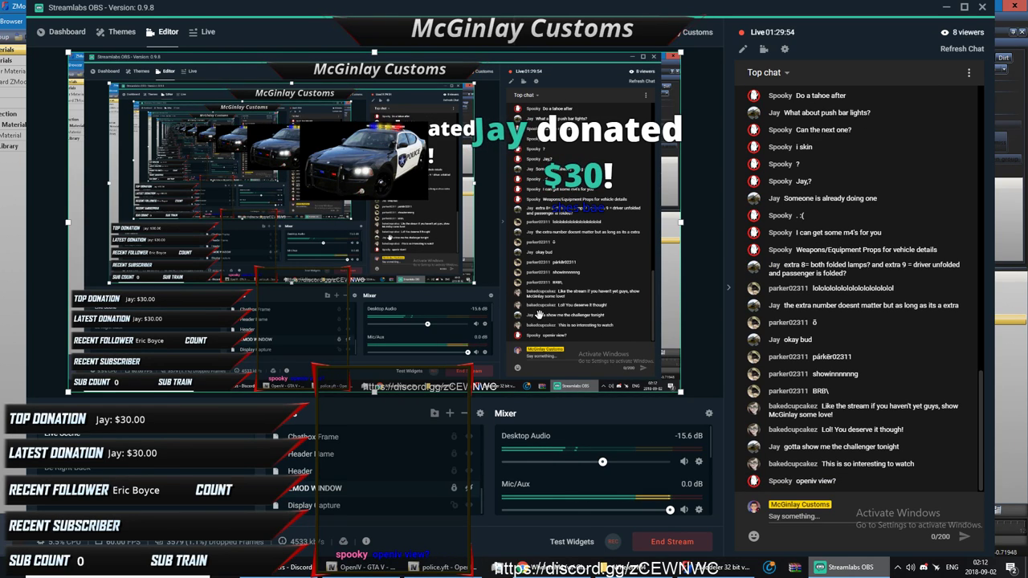
click(202, 31)
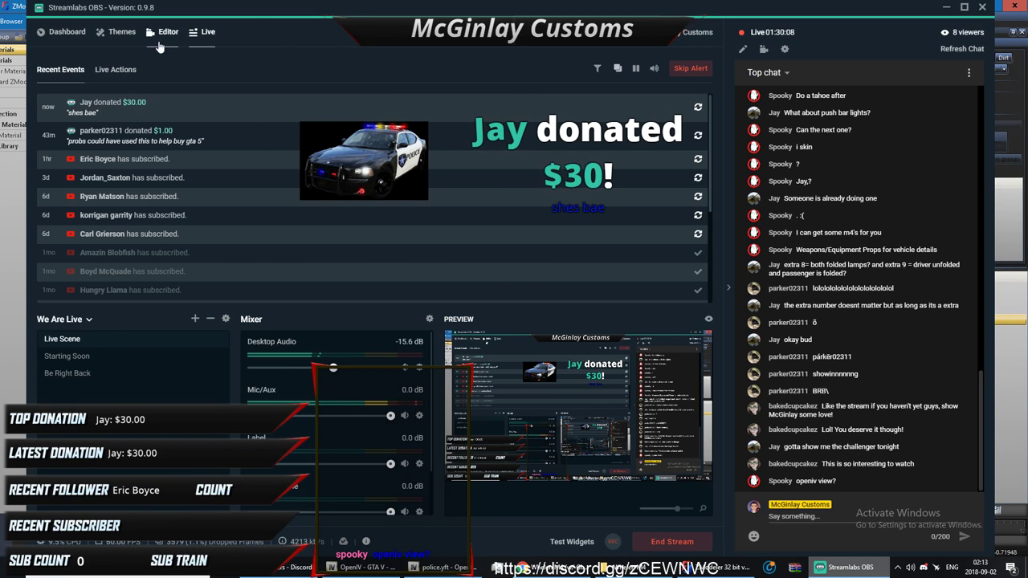
click(127, 33)
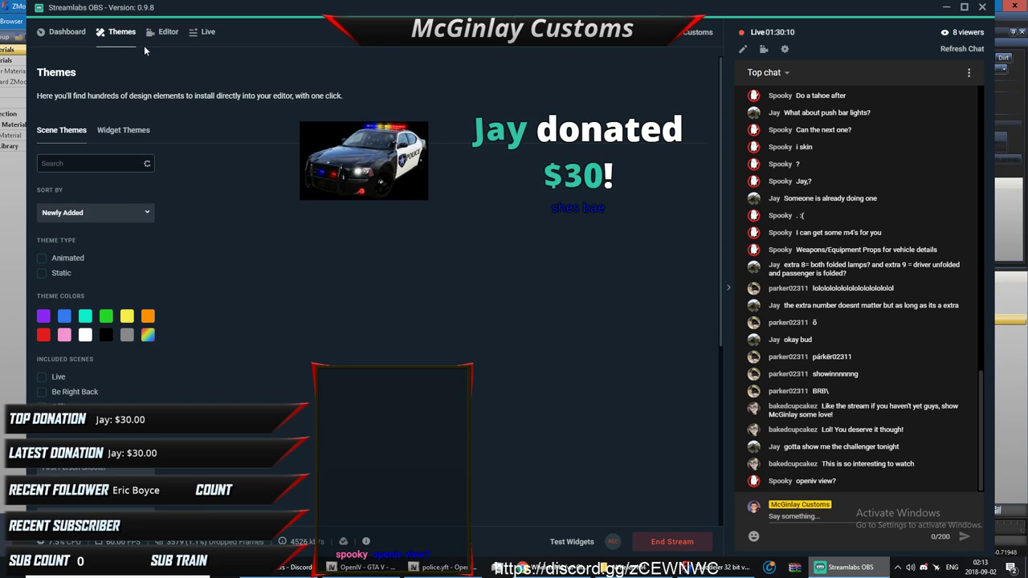
click(155, 37)
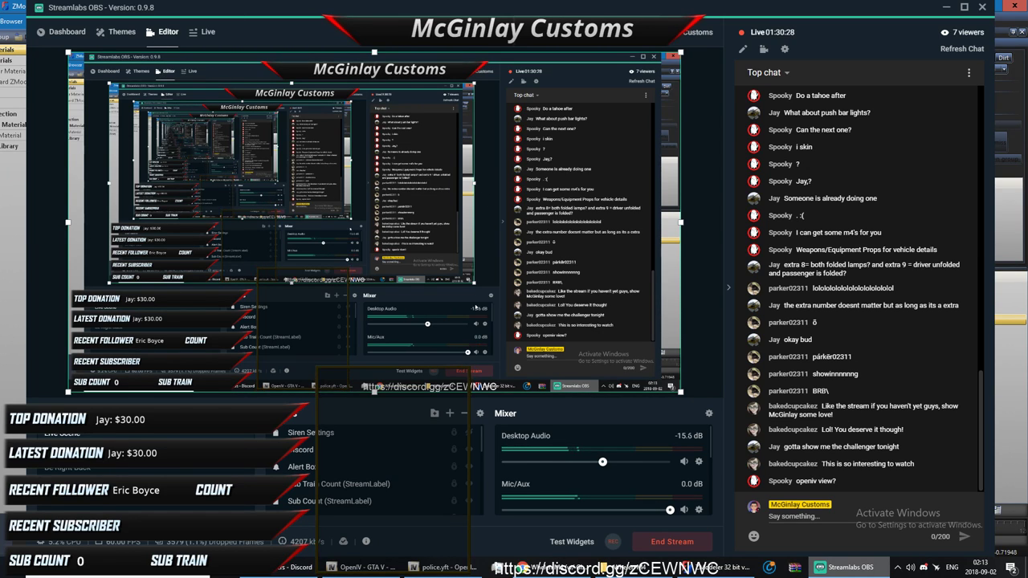
Step: Switch back to ZModeler and create a new material named m4 glass in the Material Browser
click(711, 567)
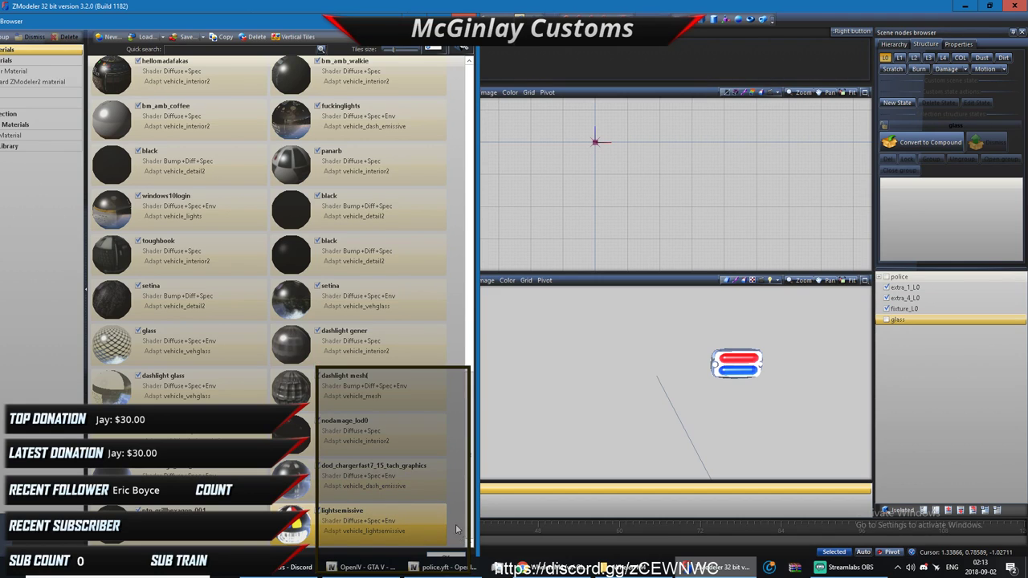
click(108, 37)
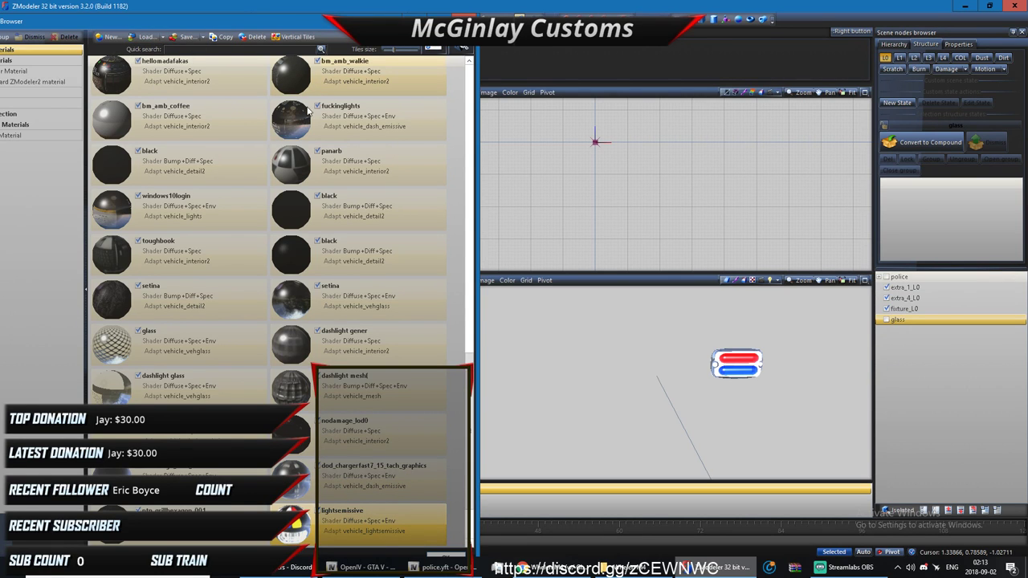
double_click(259, 23)
mouse_move(480, 8)
mouse_down()
mouse_move(592, 13)
mouse_move(486, 21)
mouse_up()
click(481, 504)
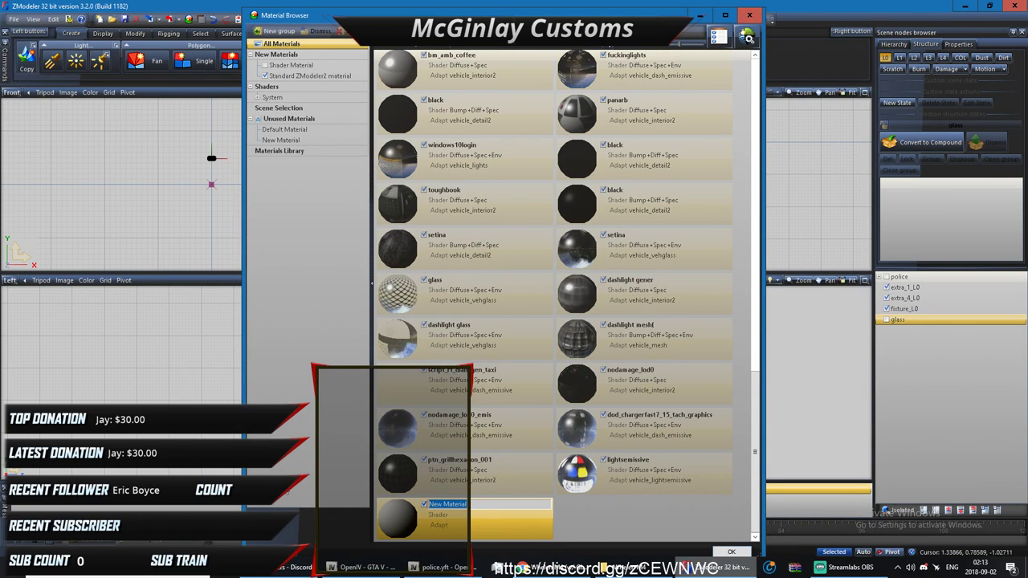
text(glass)
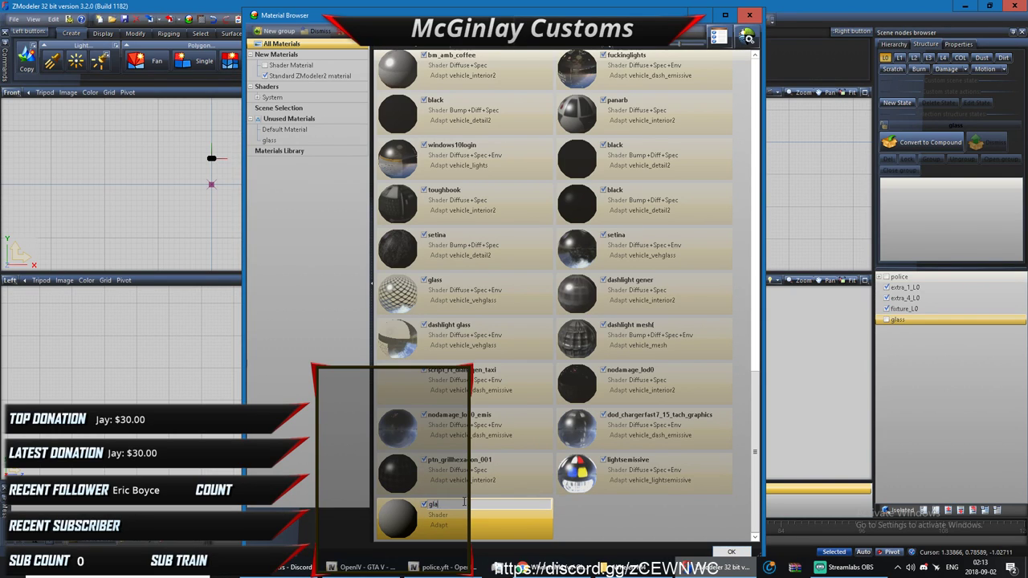
text(m4 glass)
key(Return)
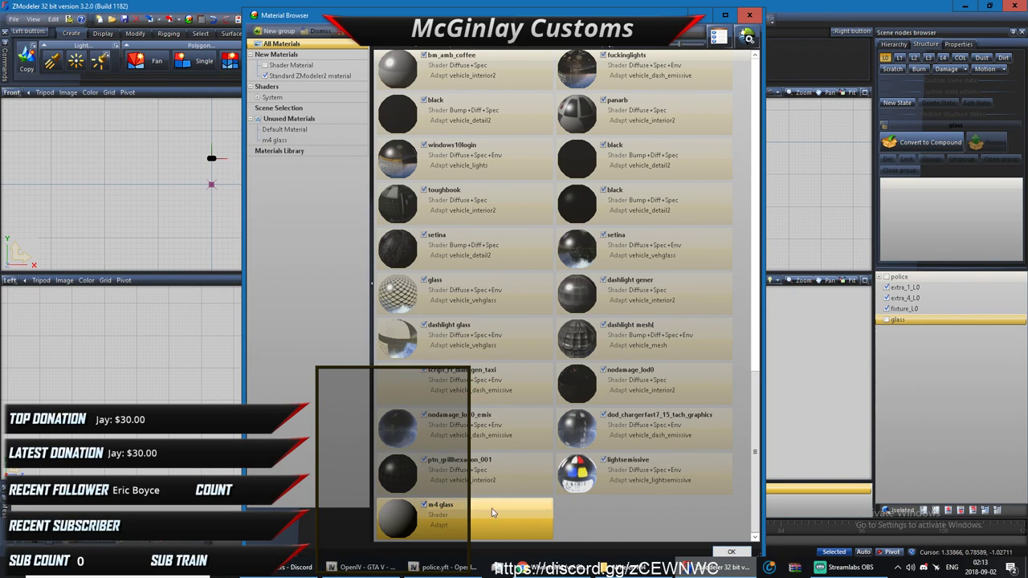
Step: Create another new material named m4 mesh
double_click(585, 516)
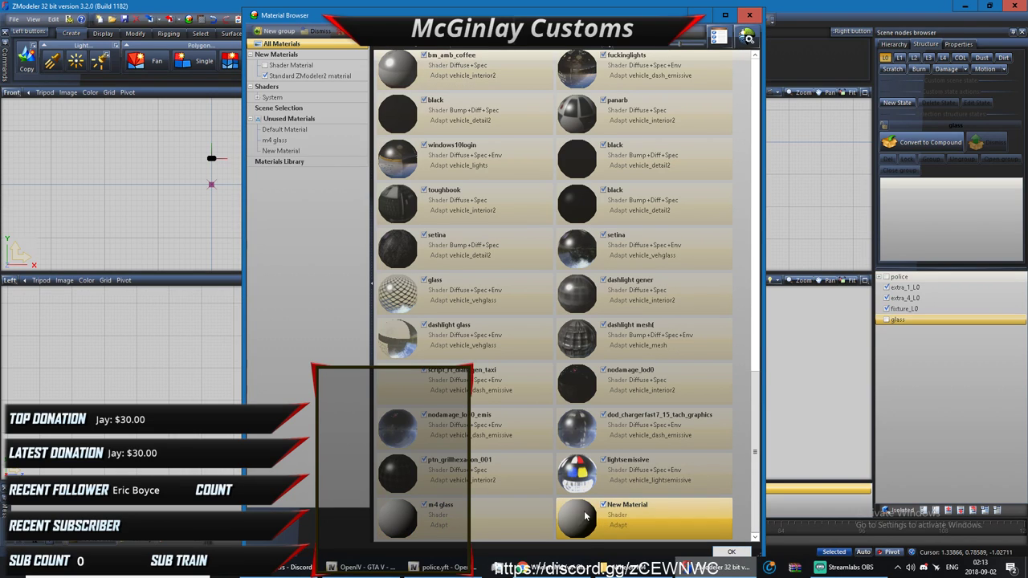
double_click(618, 505)
drag(671, 505, 554, 504)
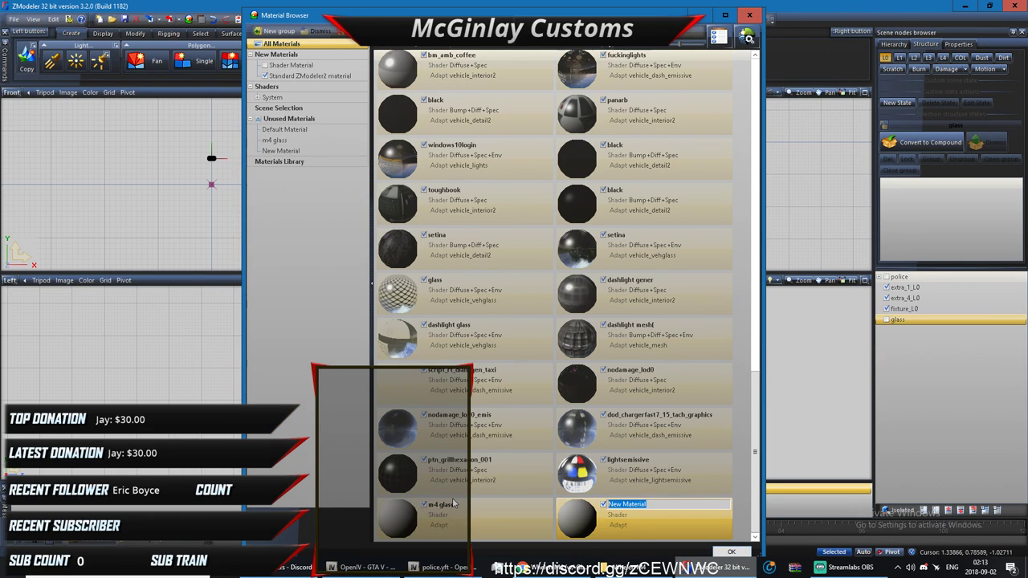
text(m4 mesh)
key(Return)
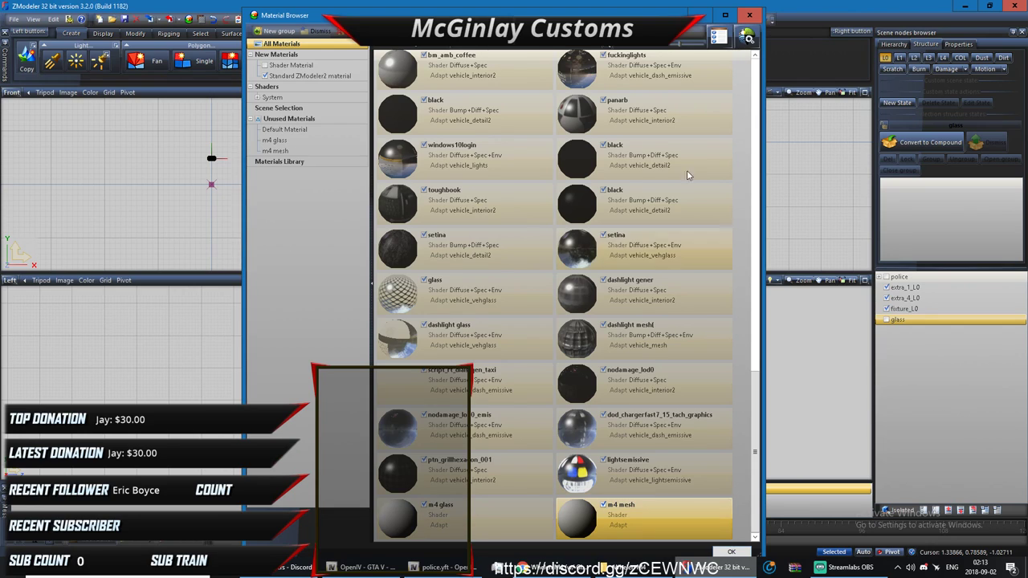
Step: Apply the GTAV vehicle_interior2 shader preset from the vehicle generic group to the m4 mesh material
click(747, 36)
mouse_move(761, 69)
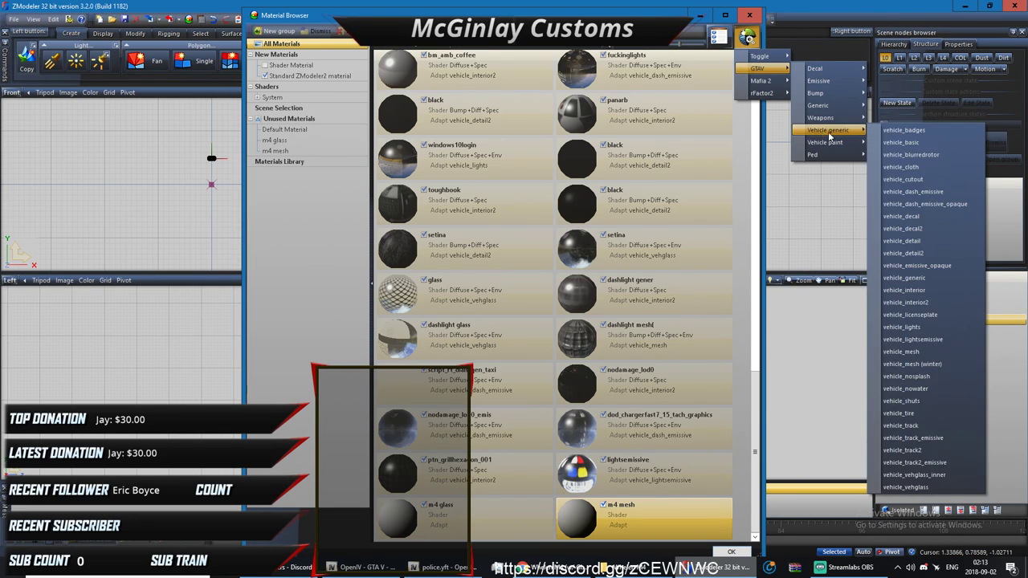
mouse_move(851, 130)
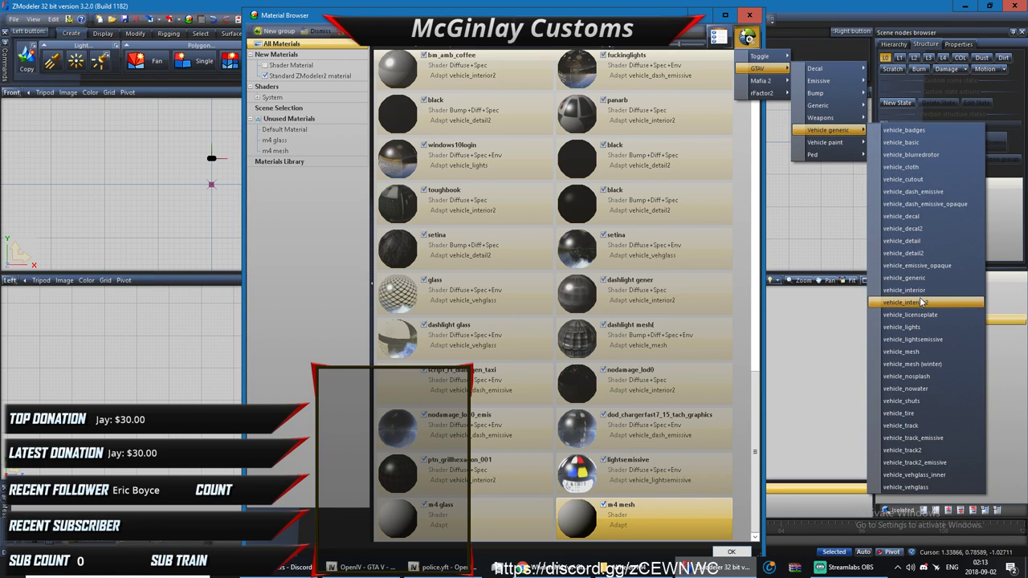
click(890, 304)
Step: Apply the GTAV vehicle_vehglass shader preset from the vehicle generic group to the m4 glass material
click(490, 522)
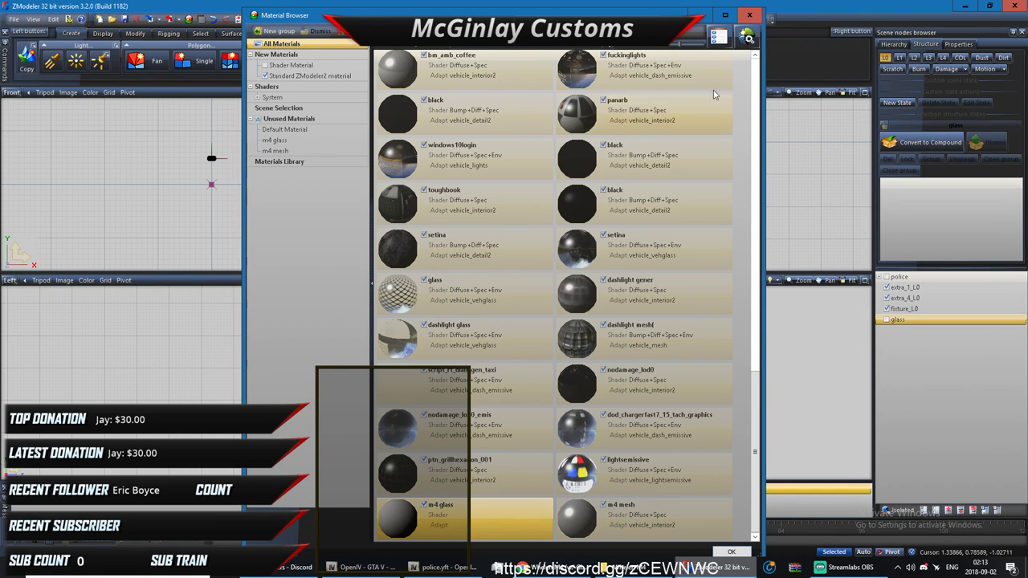
click(747, 37)
mouse_move(760, 69)
mouse_move(843, 119)
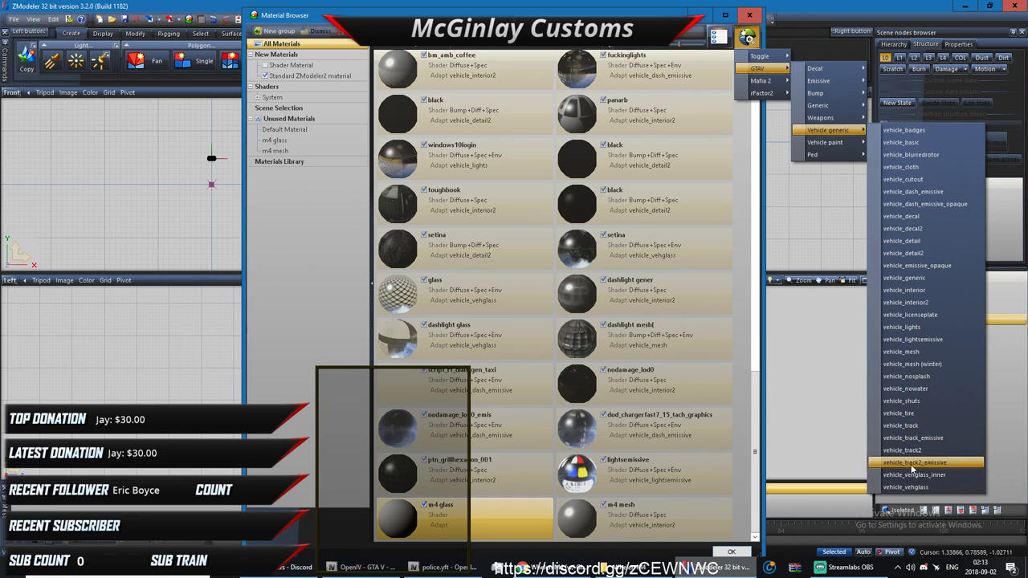
click(916, 480)
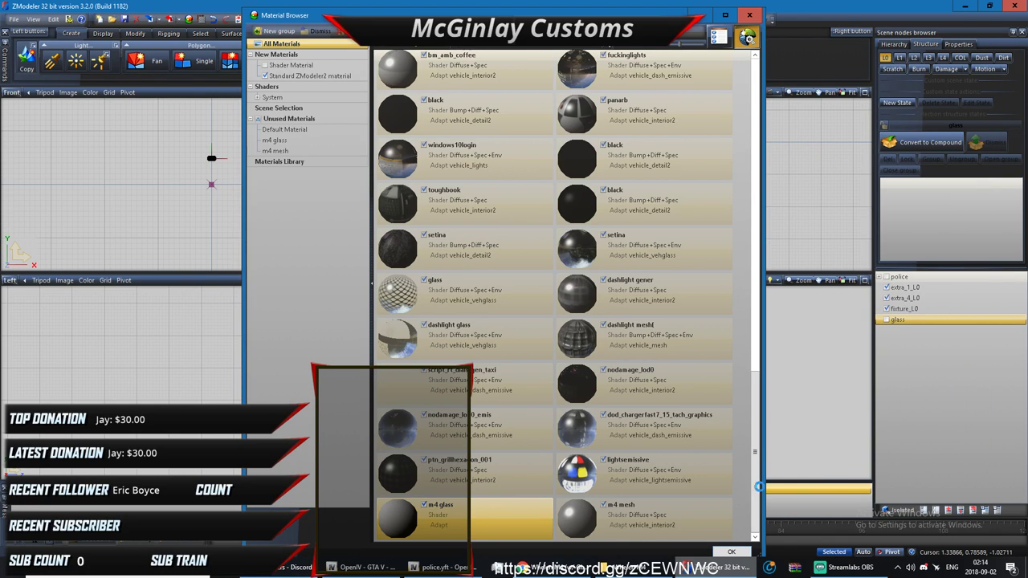
Step: Set the DETAIL texture map of the m4 glass material to emerglights_m4.png and close its properties
click(718, 36)
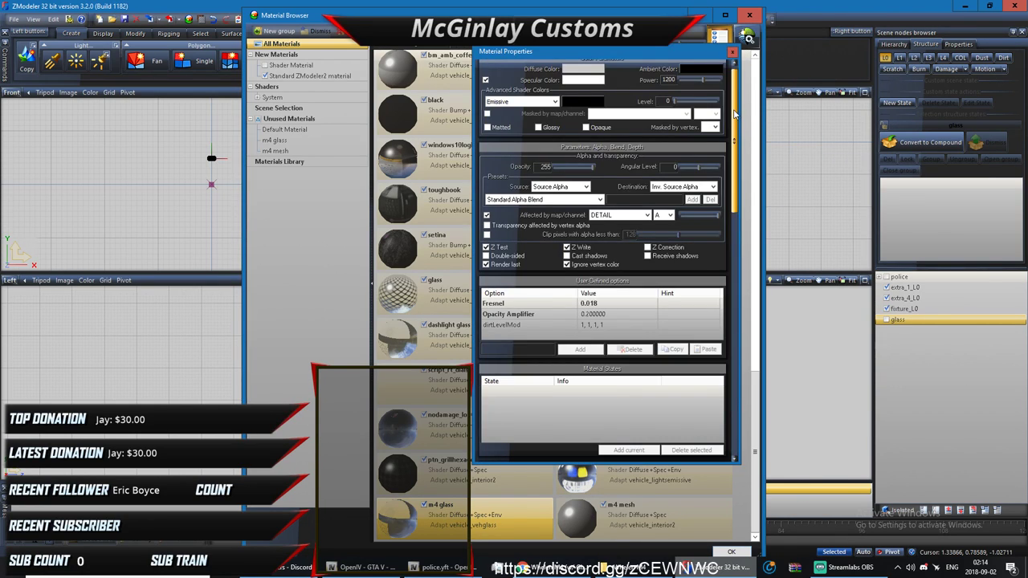
scroll(611, 337, down, 3)
double_click(616, 367)
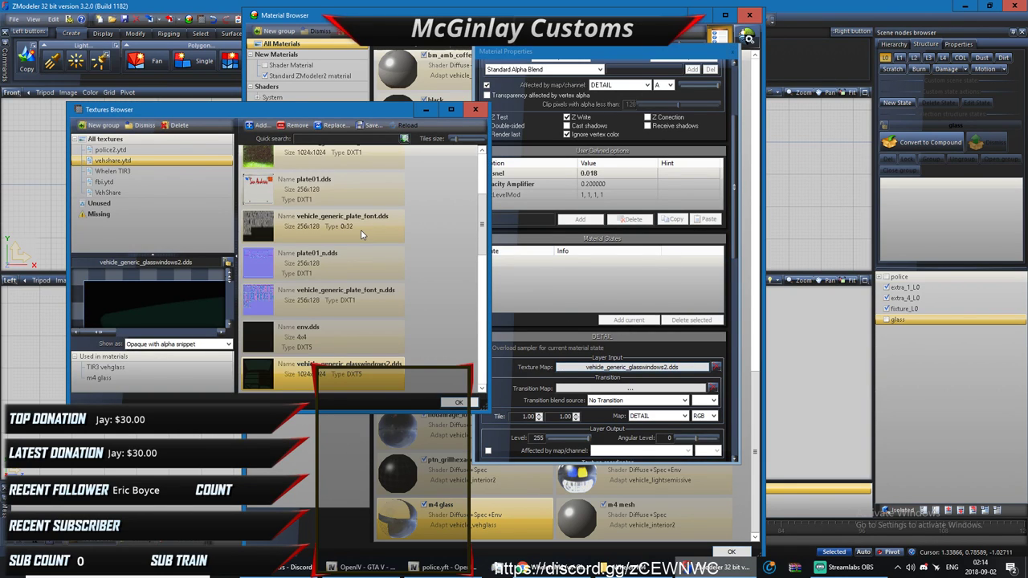
scroll(356, 261, down, 5)
scroll(355, 265, up, 5)
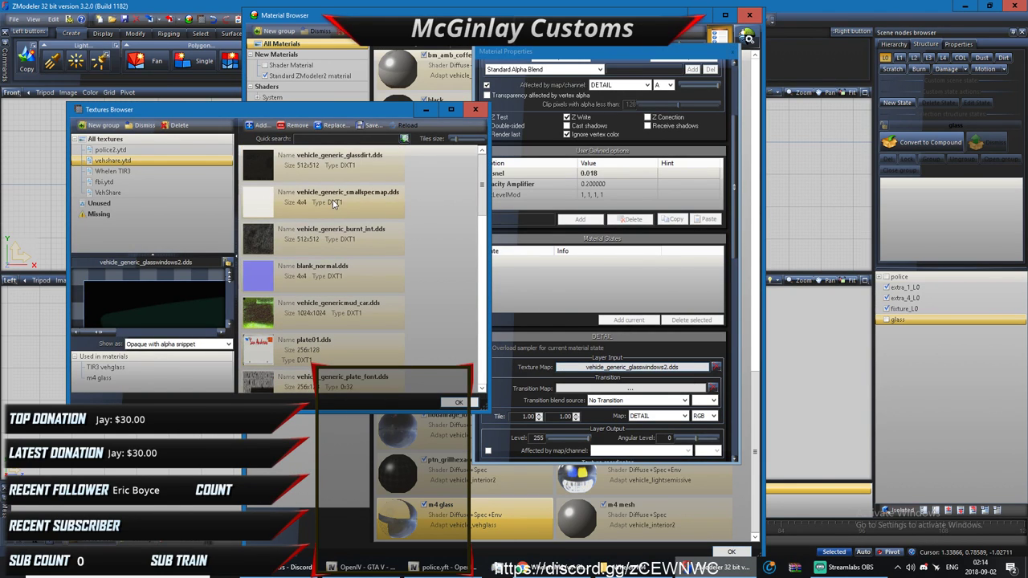
click(200, 140)
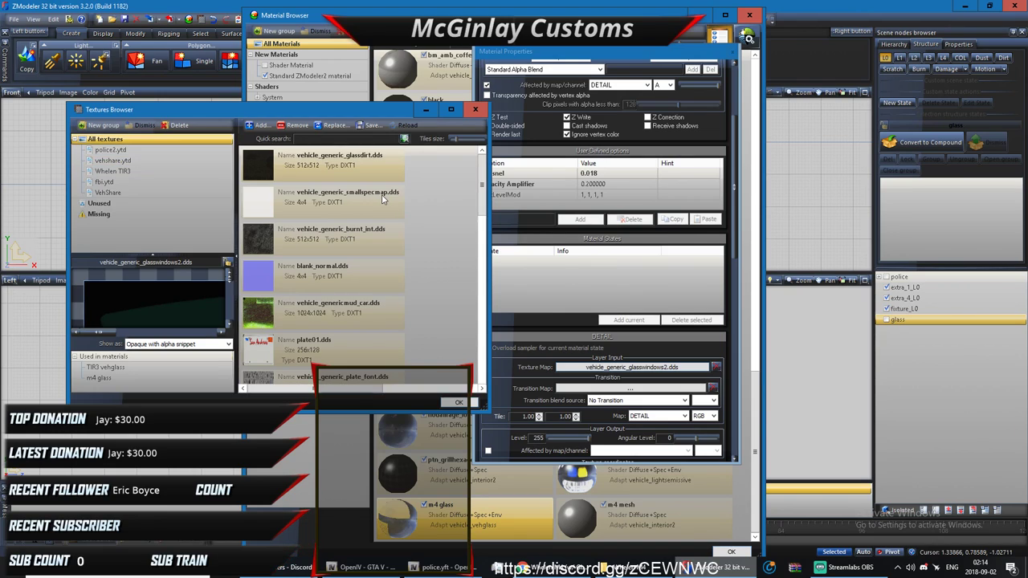
scroll(382, 195, up, 3)
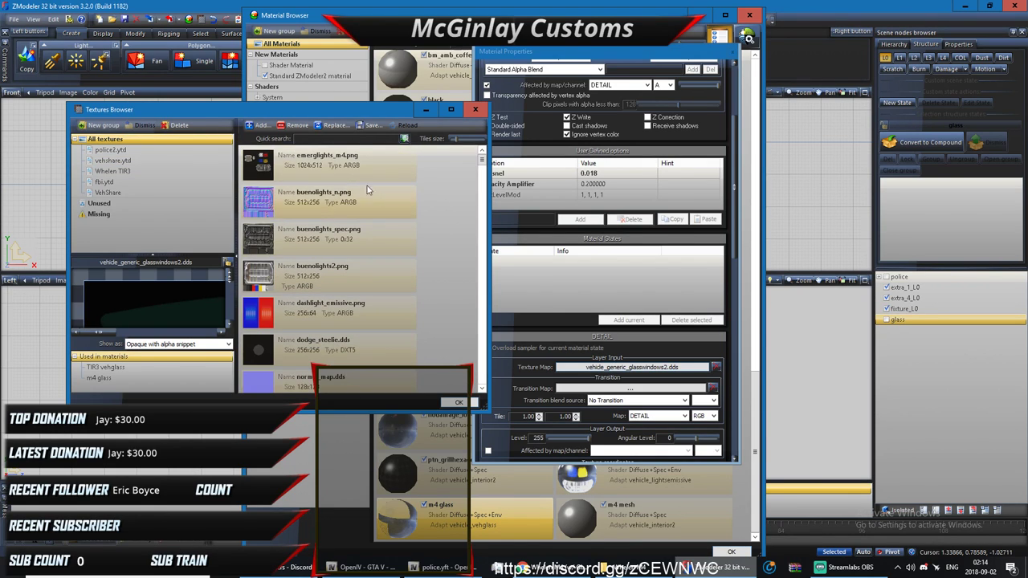
double_click(340, 170)
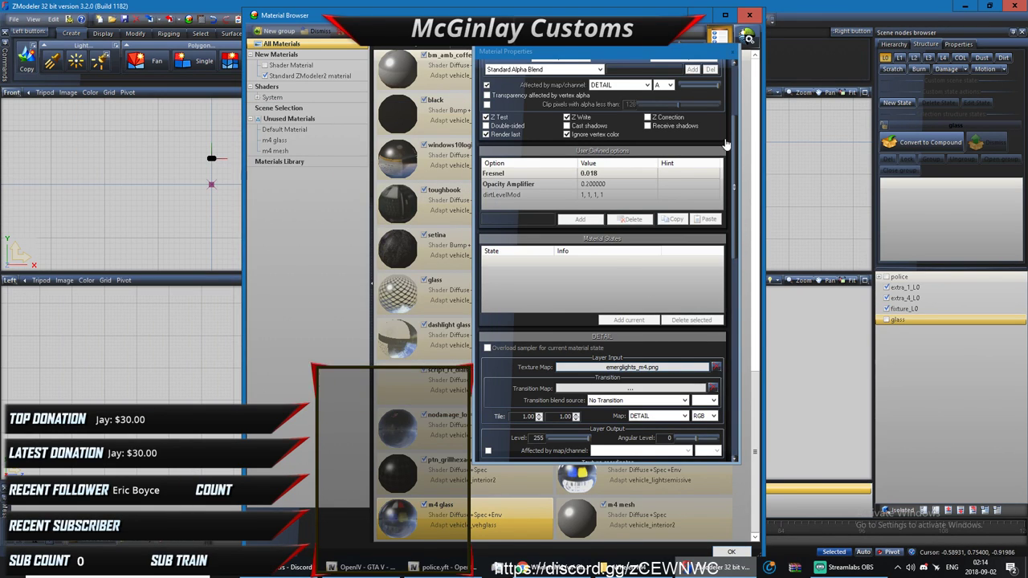
click(727, 52)
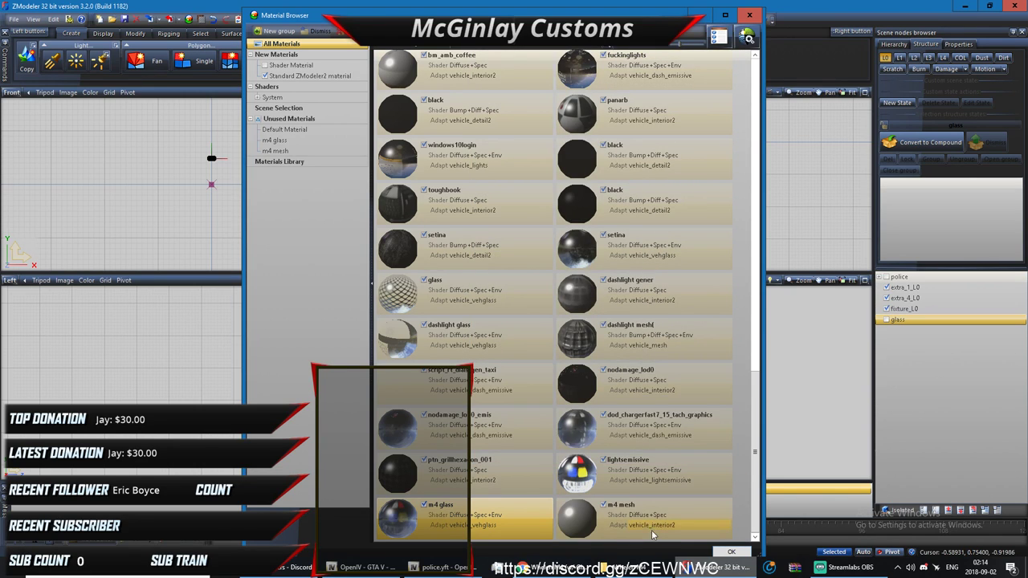
Step: Set the DETAIL texture map of the m4 mesh material to emerglights_m4.png and close the Material Browser
click(634, 514)
click(719, 37)
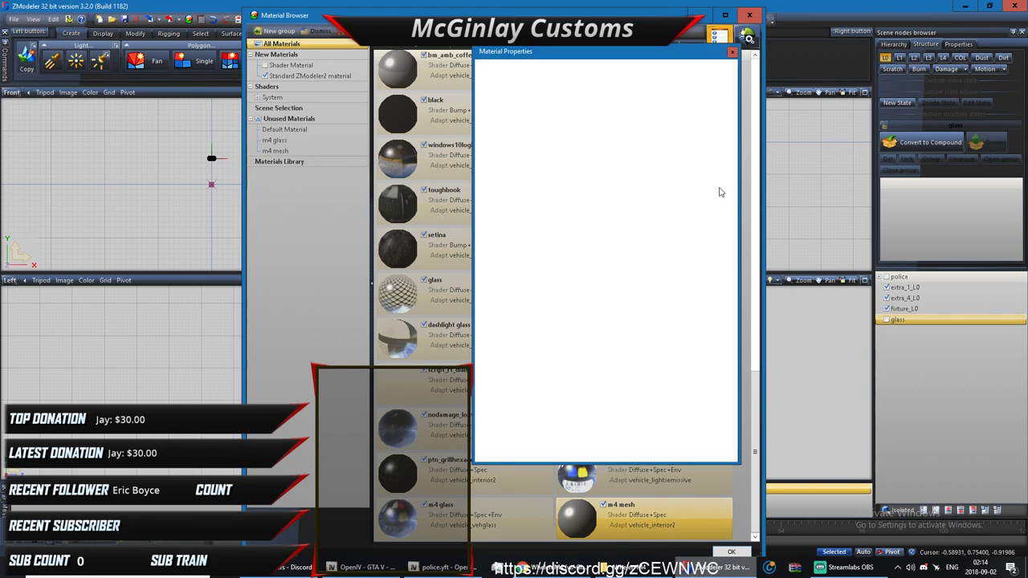
scroll(727, 126, down, 1)
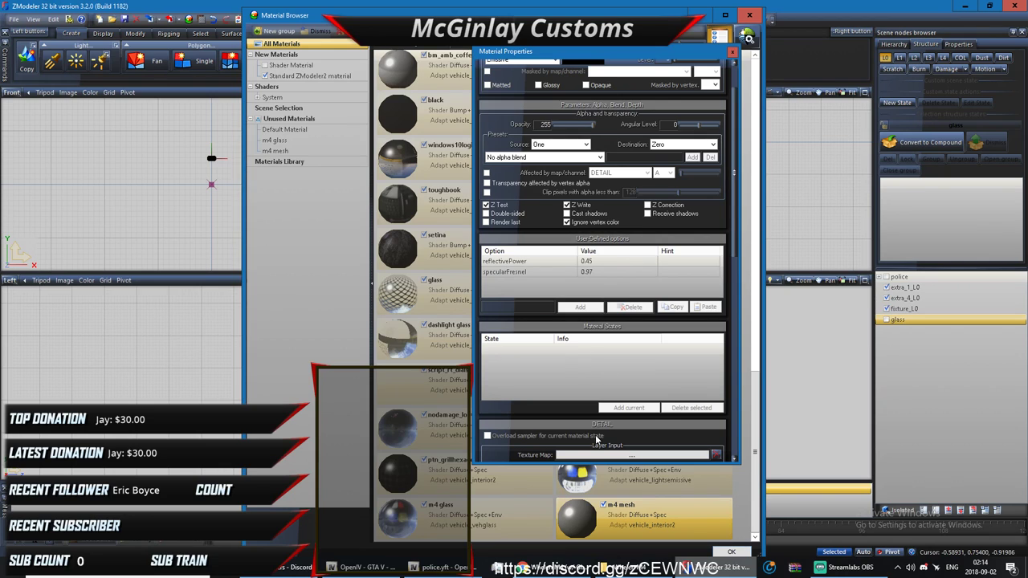
click(595, 455)
double_click(325, 161)
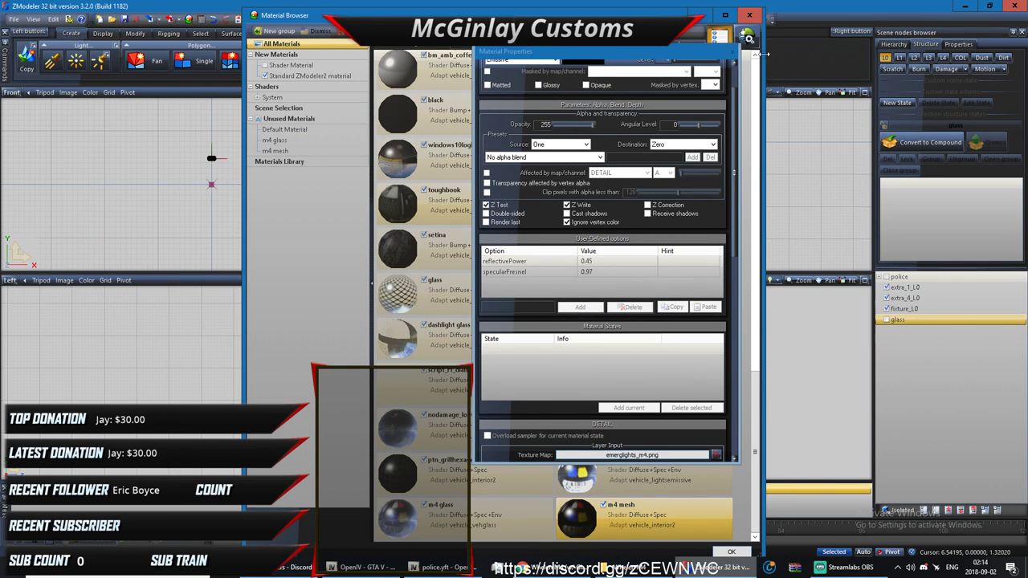
click(734, 53)
click(733, 53)
click(749, 15)
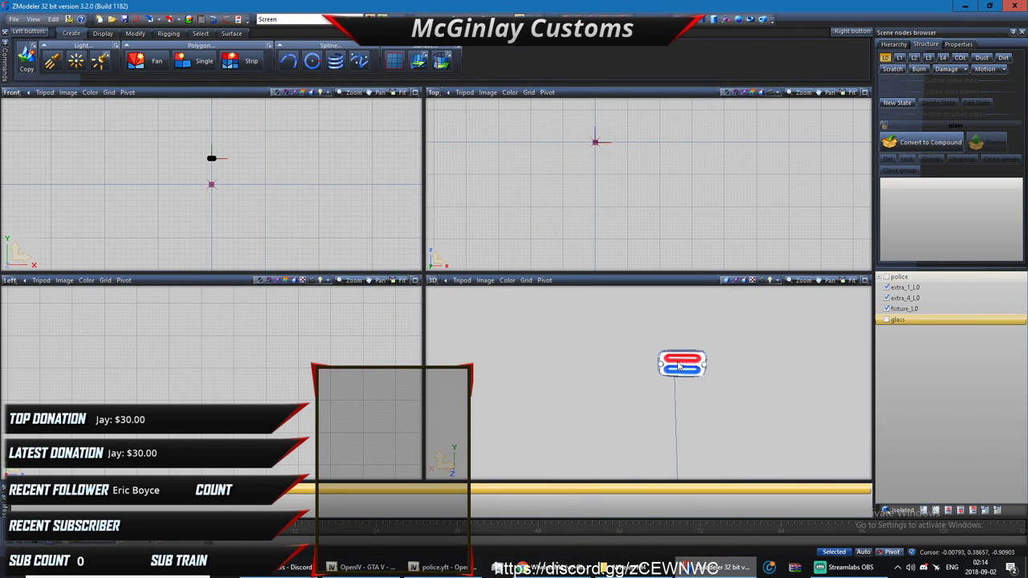
Step: Hide the extra_1_L0 and extra_4_L0 nodes to isolate the light fixture
mouse_move(668, 363)
middle_down()
mouse_move(654, 367)
mouse_move(679, 363)
middle_up()
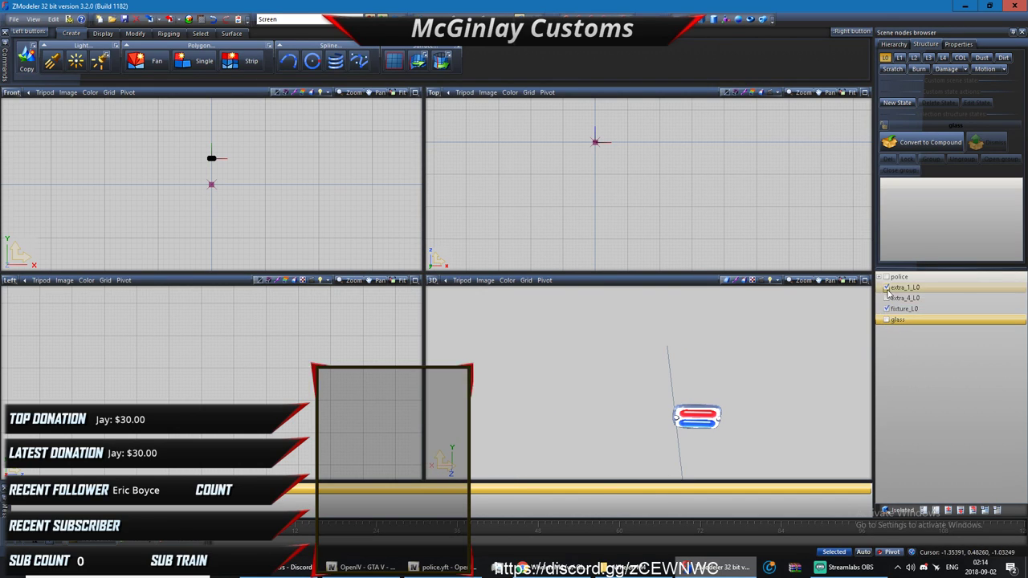
click(886, 287)
click(887, 298)
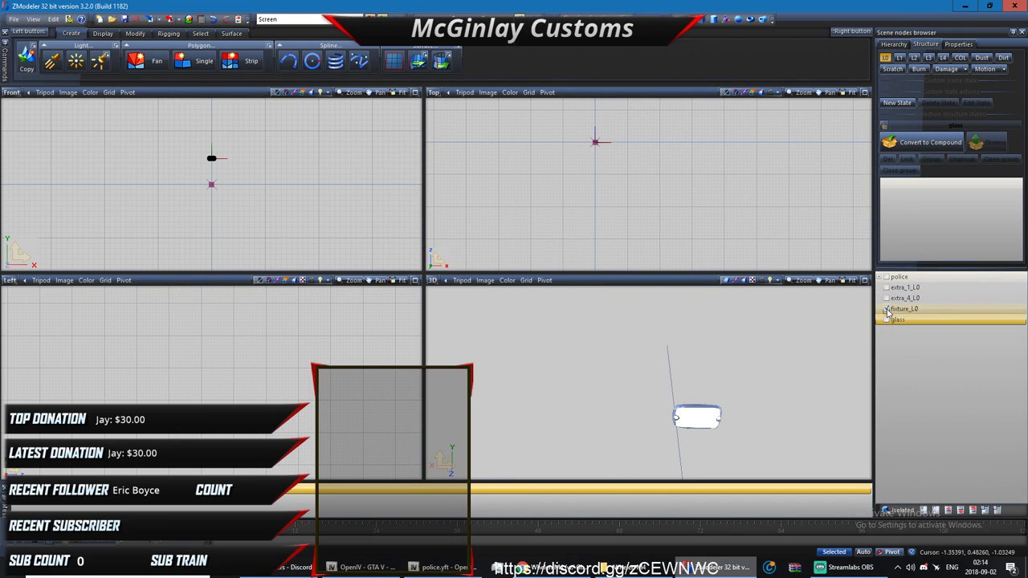
Step: Select the fixture_L0 mesh with Quadr selection and assign the m4 mesh material to its polygons
click(200, 33)
click(268, 56)
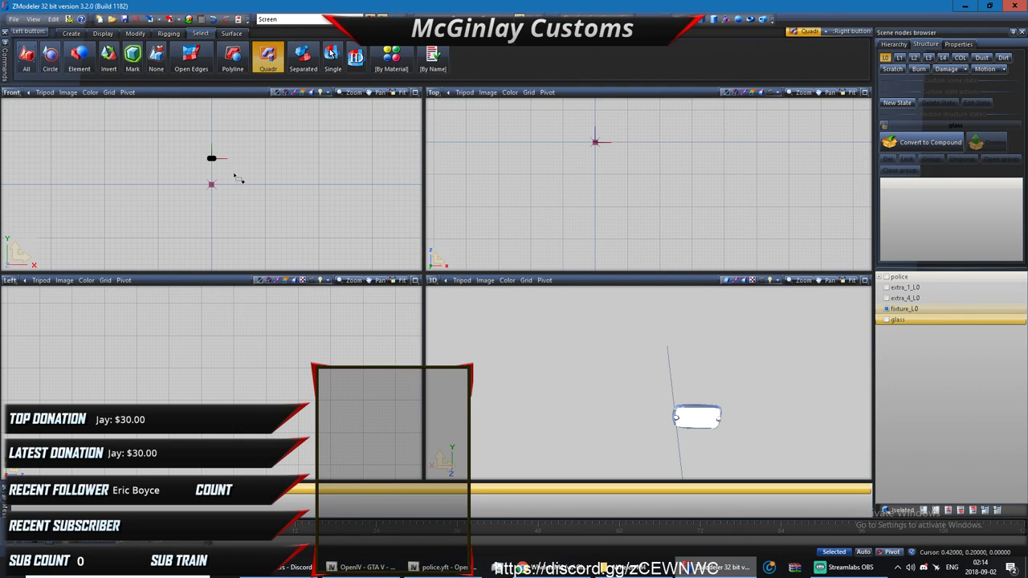
click(958, 44)
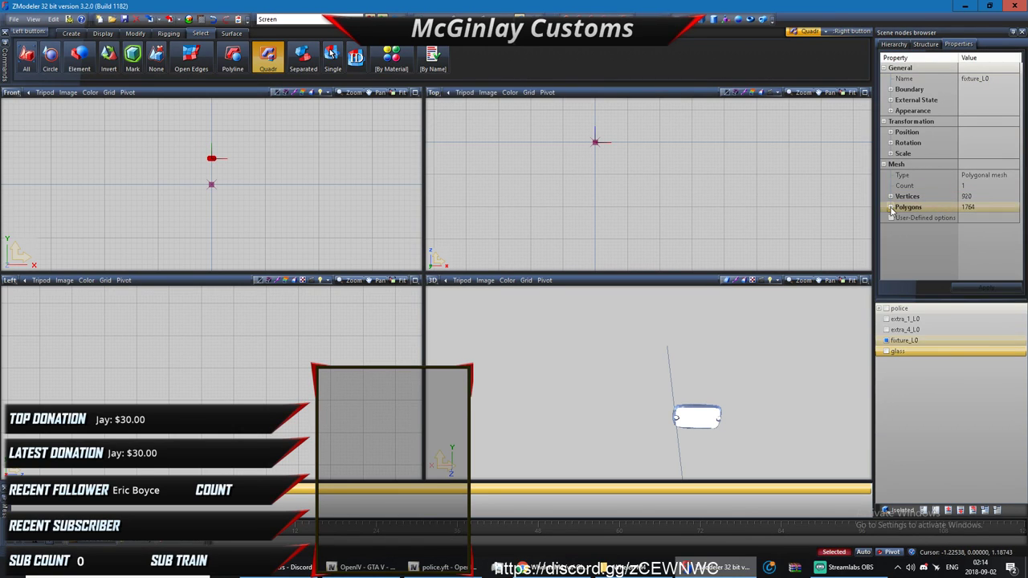
click(980, 228)
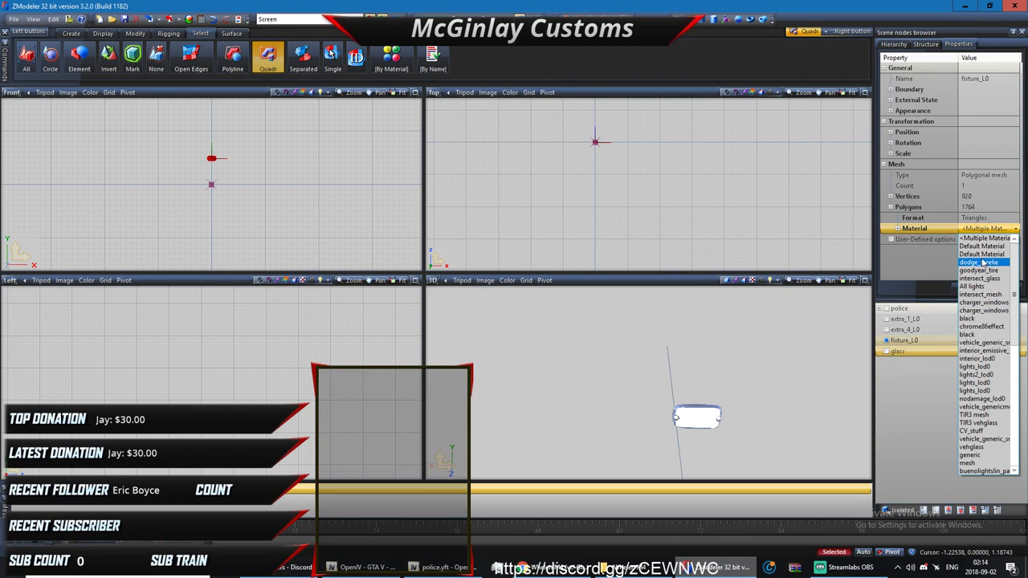
scroll(981, 450, down, 15)
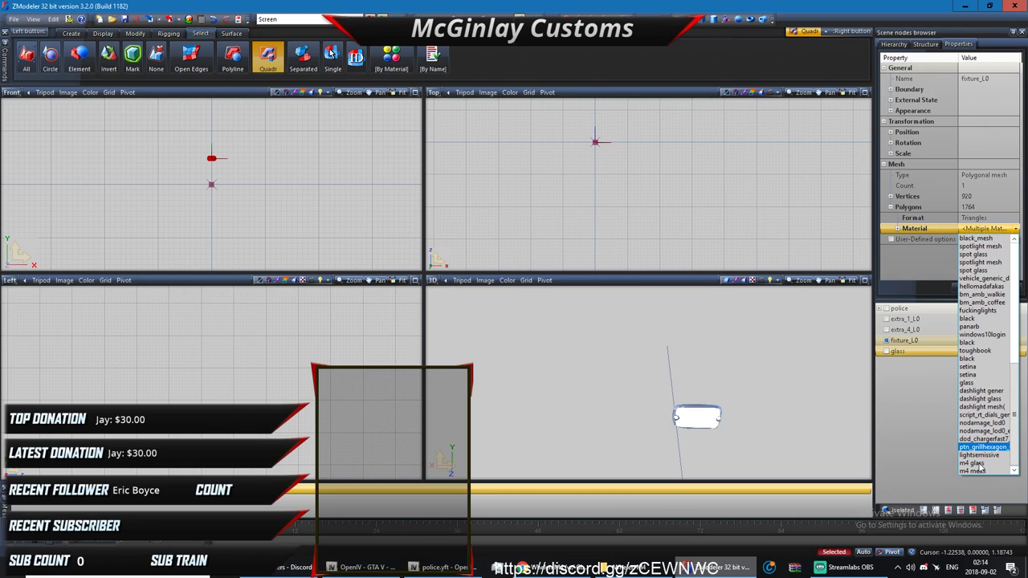
click(973, 471)
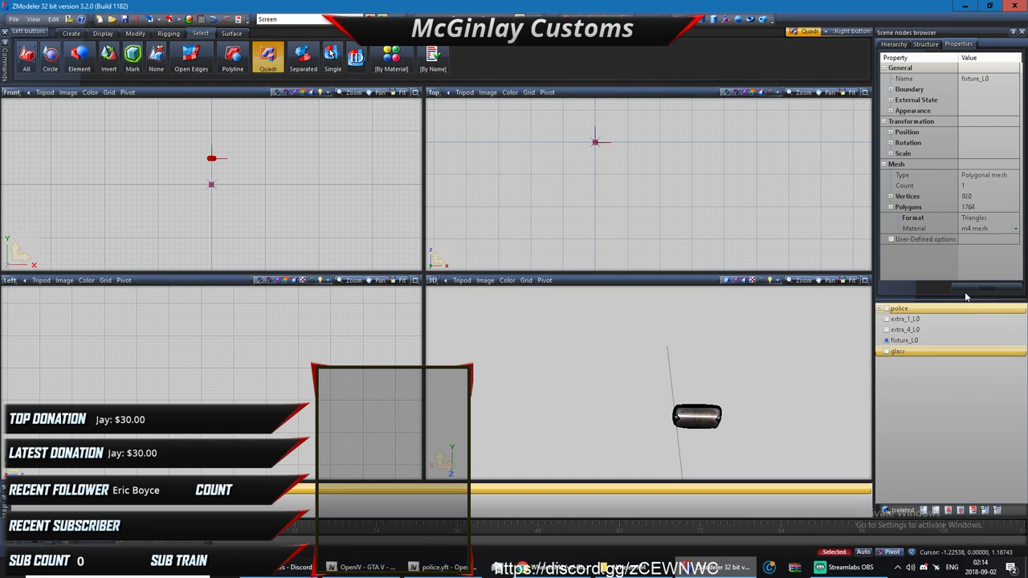
Step: Inspect the fixture from another angle, then hide fixture_L0 and show the glass node instead
middle_drag(852, 350, 610, 411)
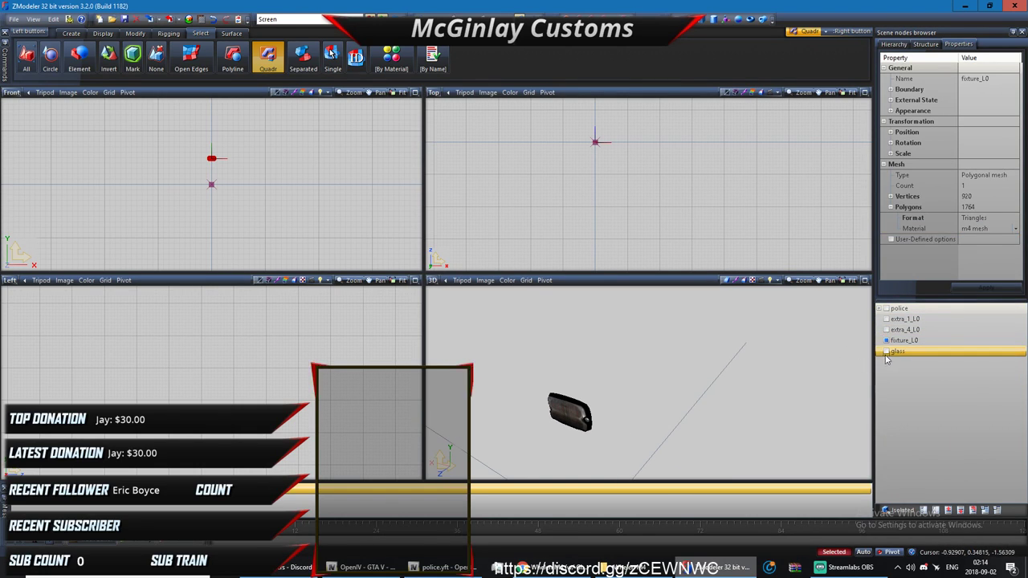
click(887, 352)
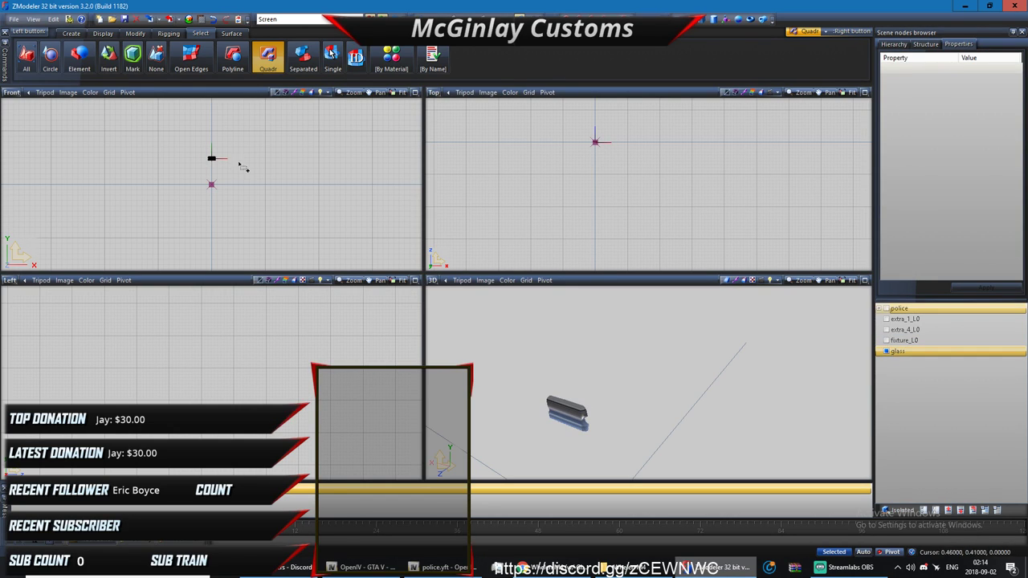
Step: Assign the m4 mesh material to the glass node's polygons
click(988, 229)
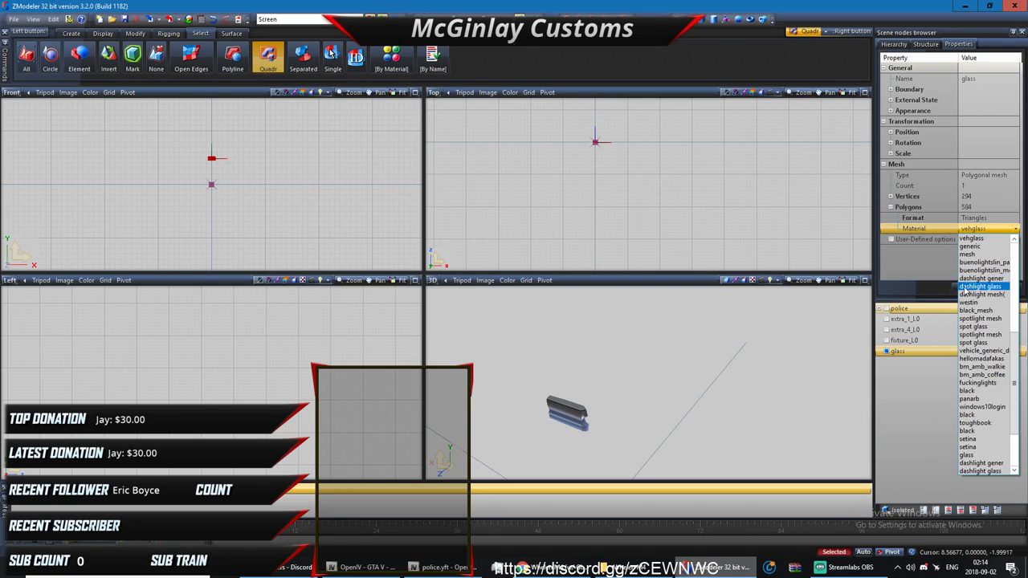
scroll(981, 361, down, 3)
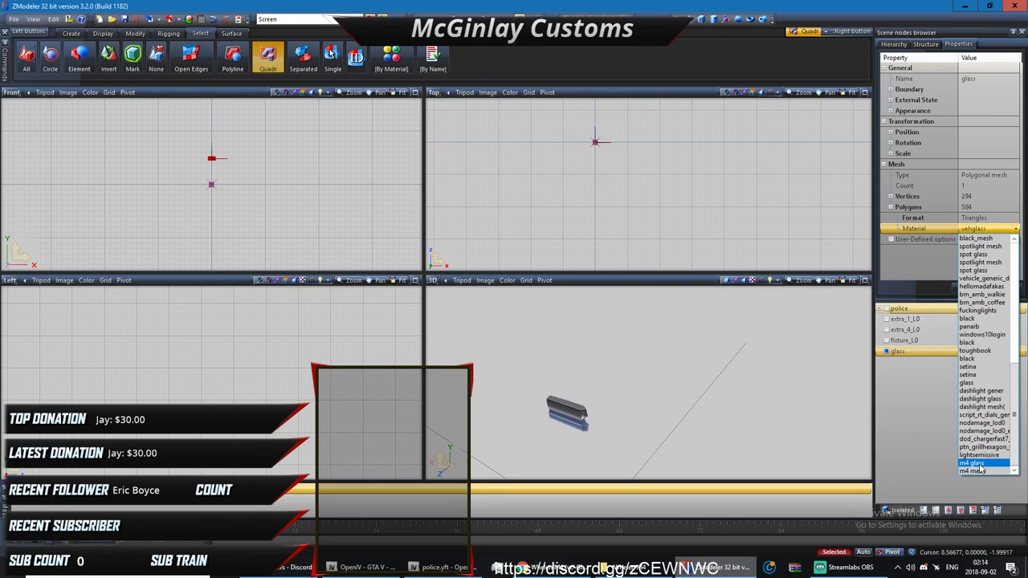
mouse_move(635, 567)
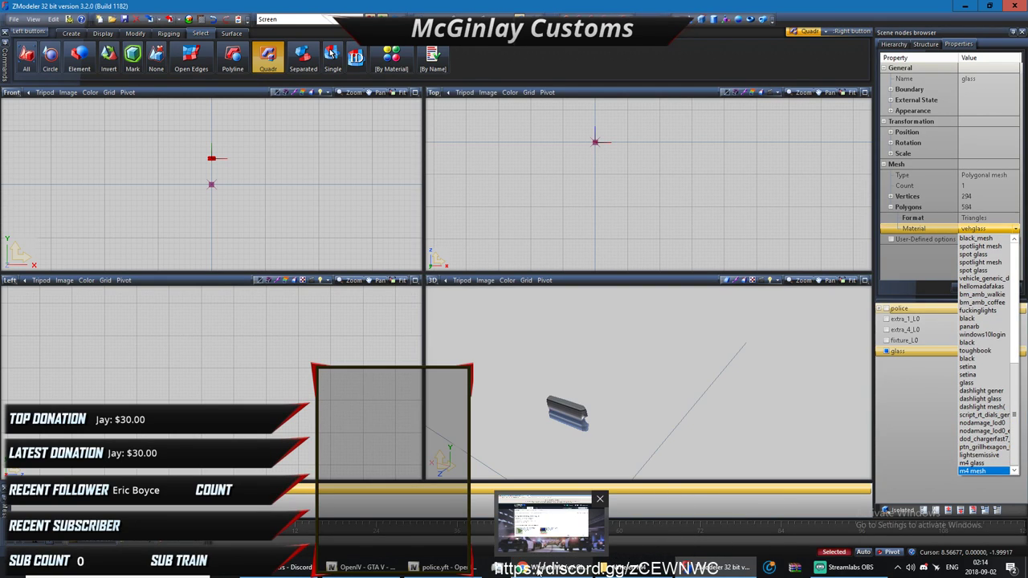
click(974, 471)
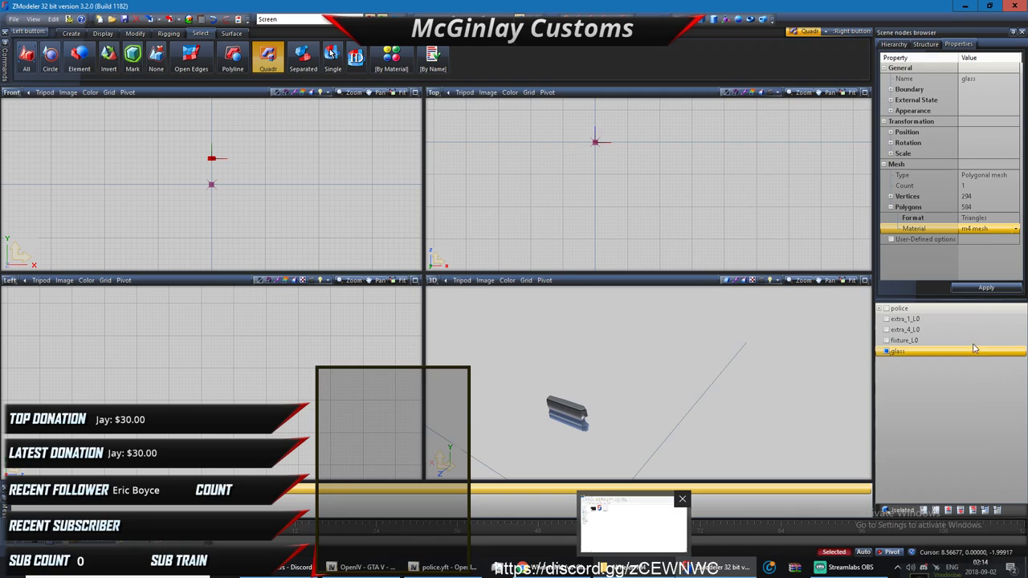
click(981, 292)
Step: Change the glass node's polygon material to m4 glass, apply it, and deselect the mesh
click(988, 229)
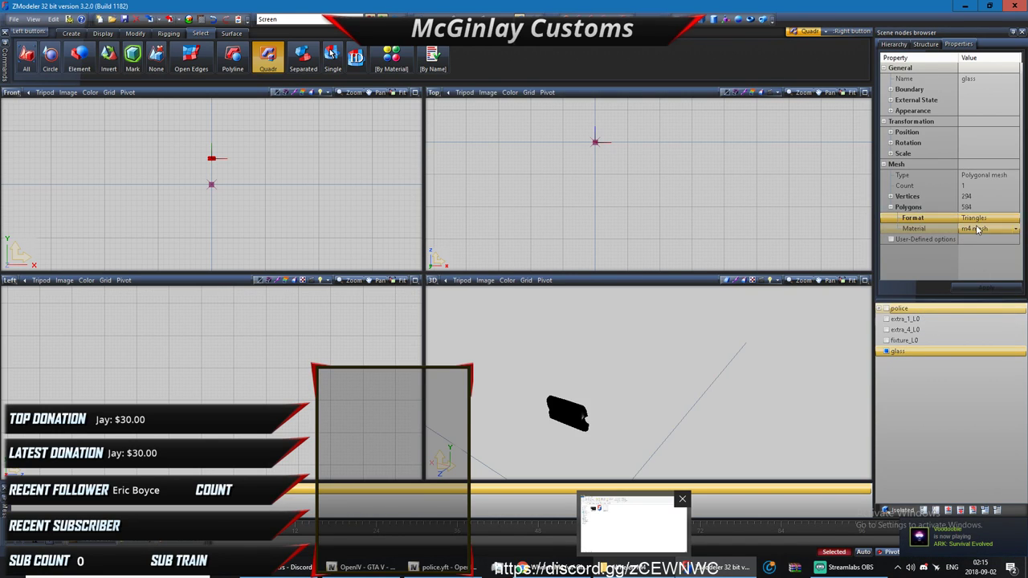
click(1015, 229)
click(971, 464)
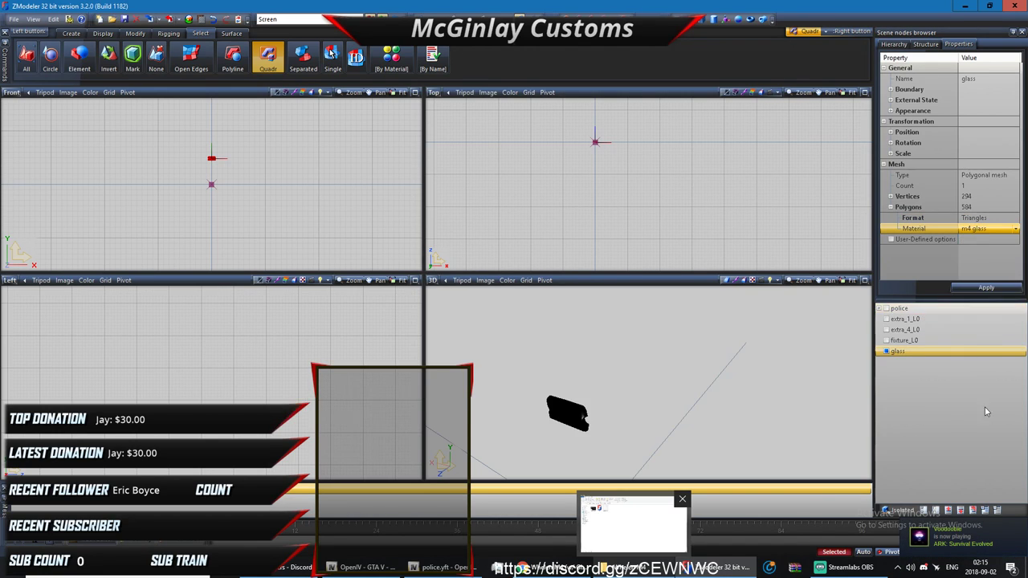
click(975, 287)
drag(159, 130, 294, 189)
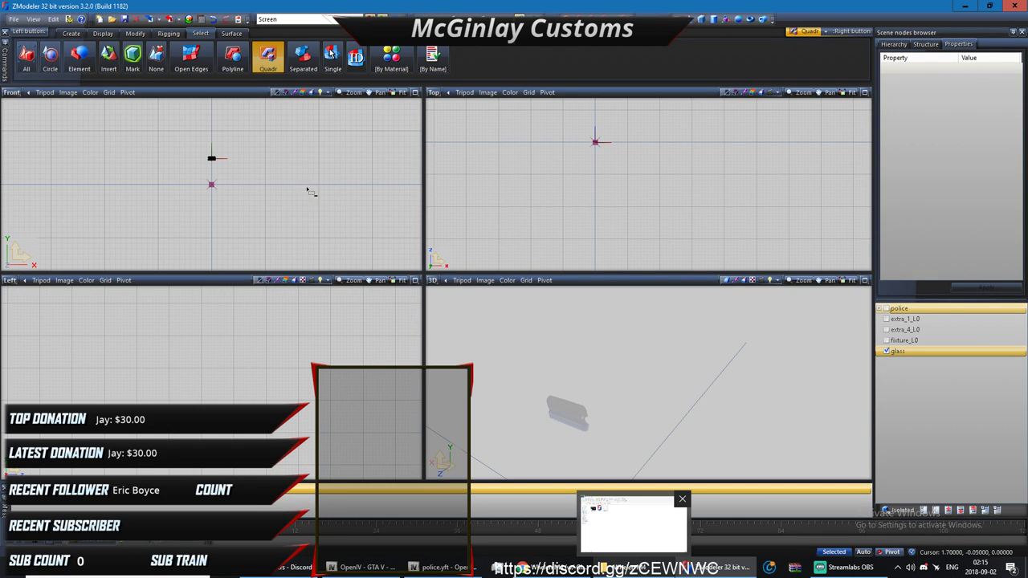
Step: Show the fixture_L0, extra_4_L0 and extra_1_L0 nodes together with the glass
click(899, 340)
click(886, 329)
click(887, 319)
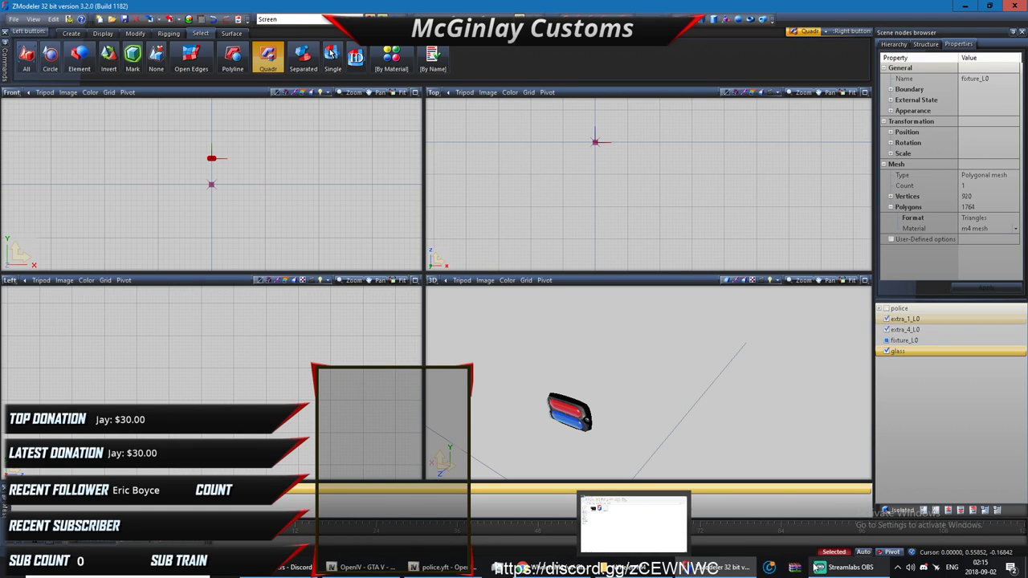
Step: Switch to Streamlabs OBS and toggle source visibility so the stream shows the ZModeler window instead of the full display capture
click(844, 567)
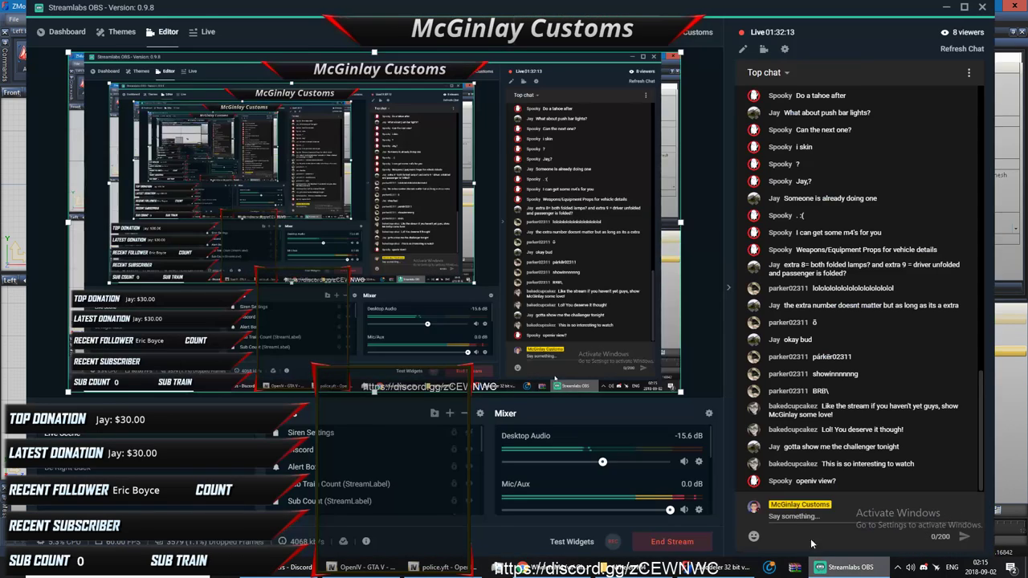
click(470, 450)
click(469, 449)
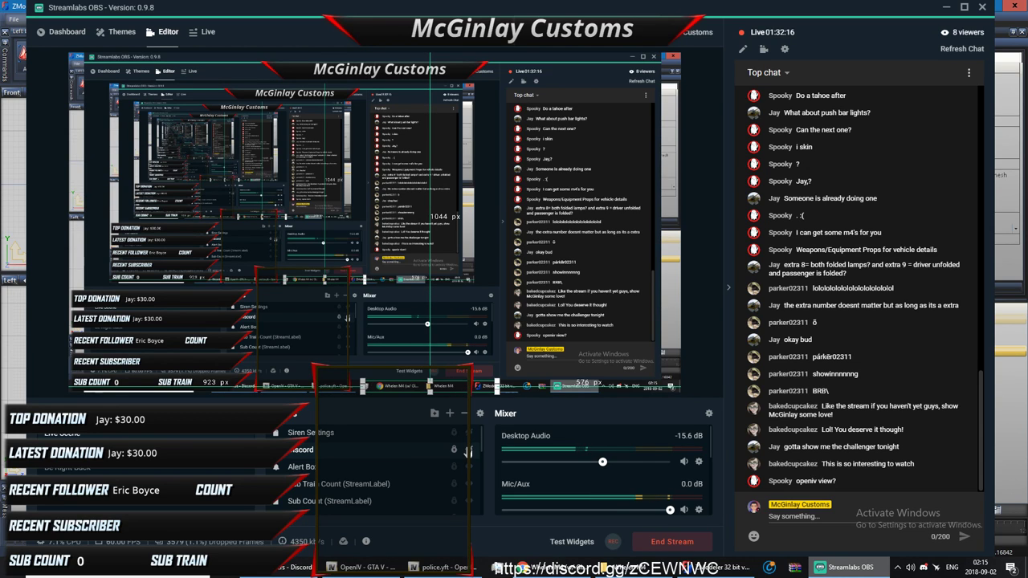
click(468, 432)
click(468, 433)
scroll(457, 474, down, 3)
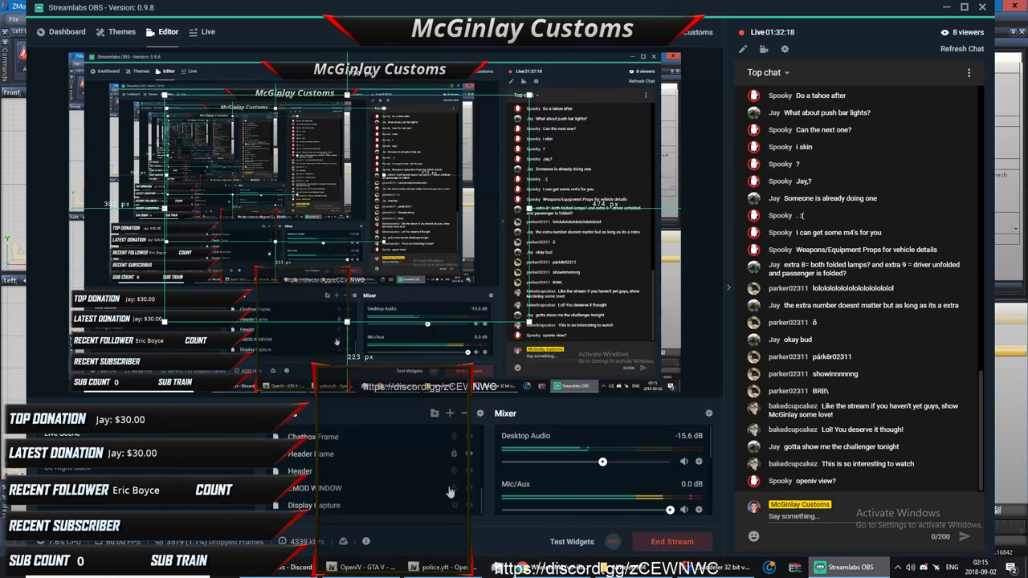
click(470, 499)
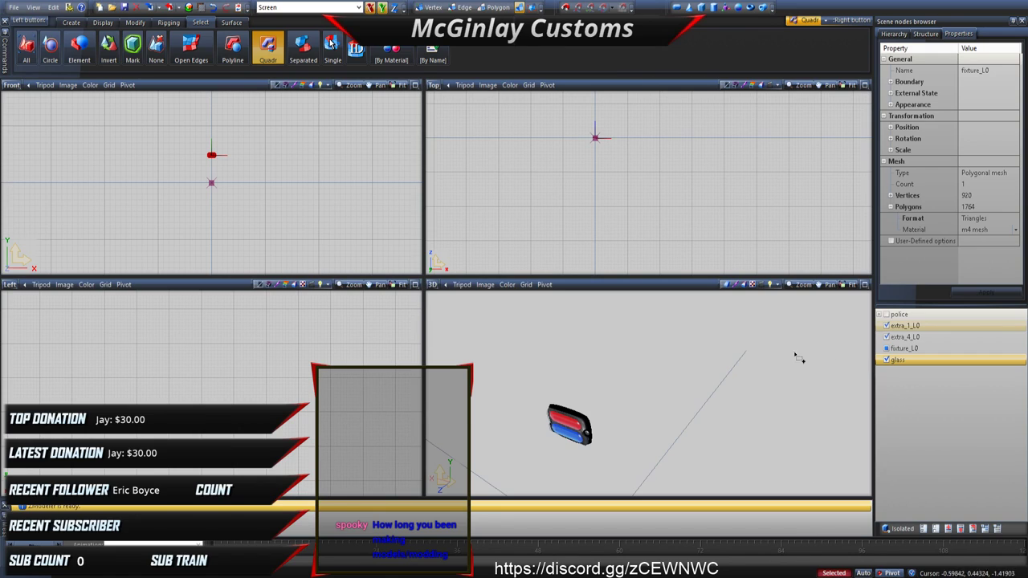
Step: Select all four light parts and rotate them half a turn in the top view so the light faces the opposite way
drag(186, 128, 231, 172)
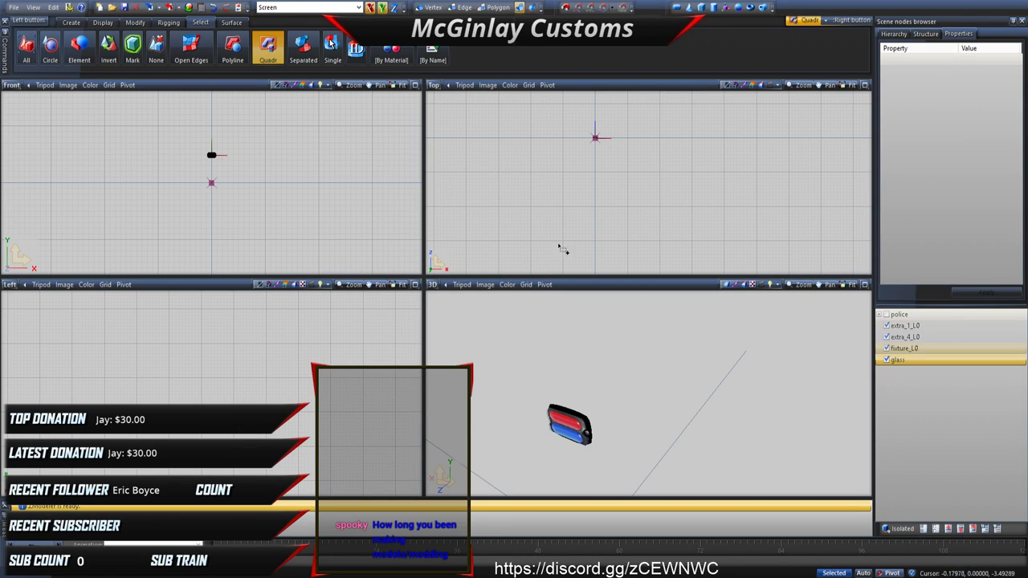
drag(179, 117, 270, 184)
click(135, 21)
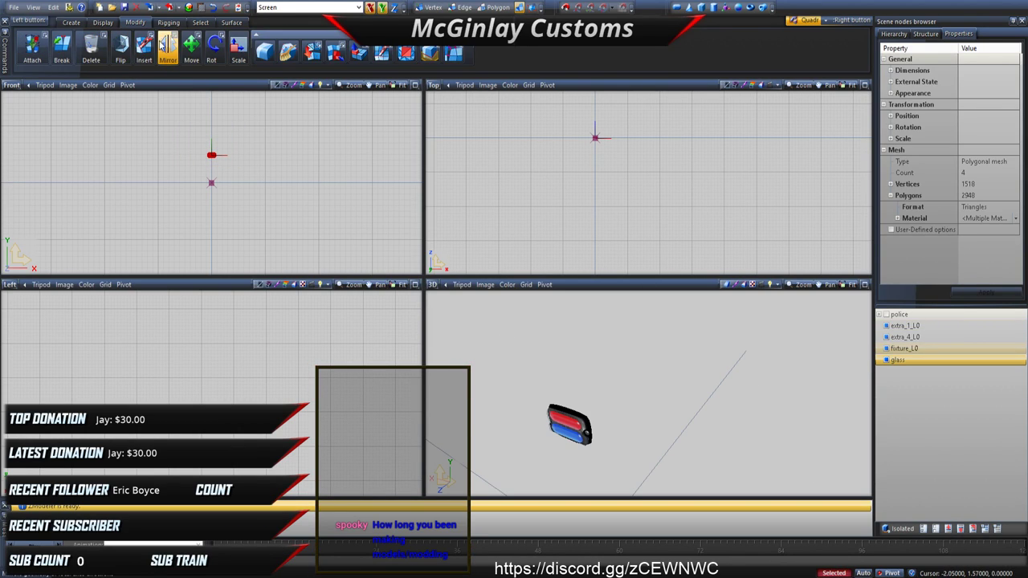
click(212, 48)
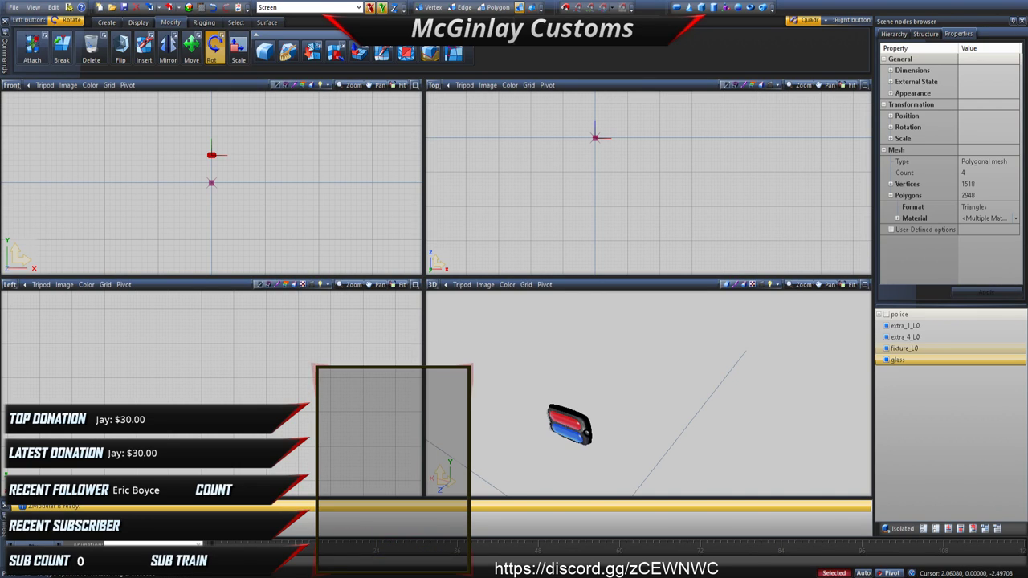
drag(661, 223, 661, 224)
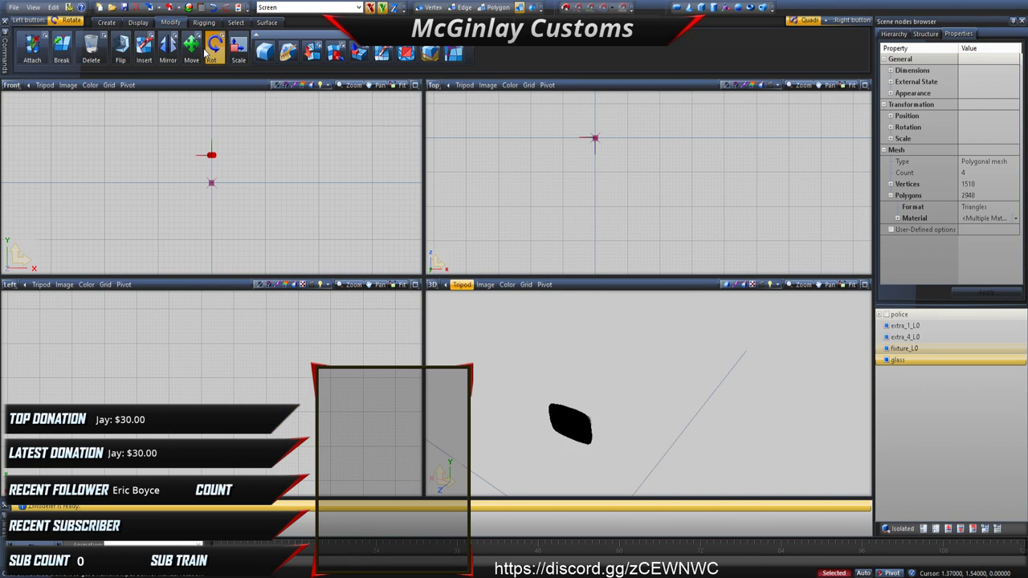
Step: Move the selected light along the Z axis to ahead of the car's nose and show the police model
click(394, 7)
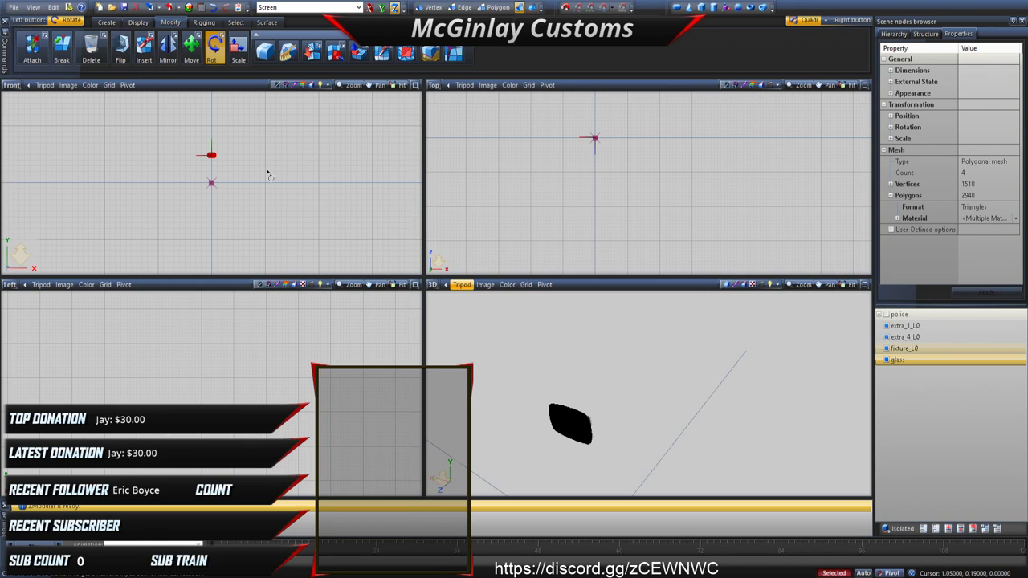
click(191, 48)
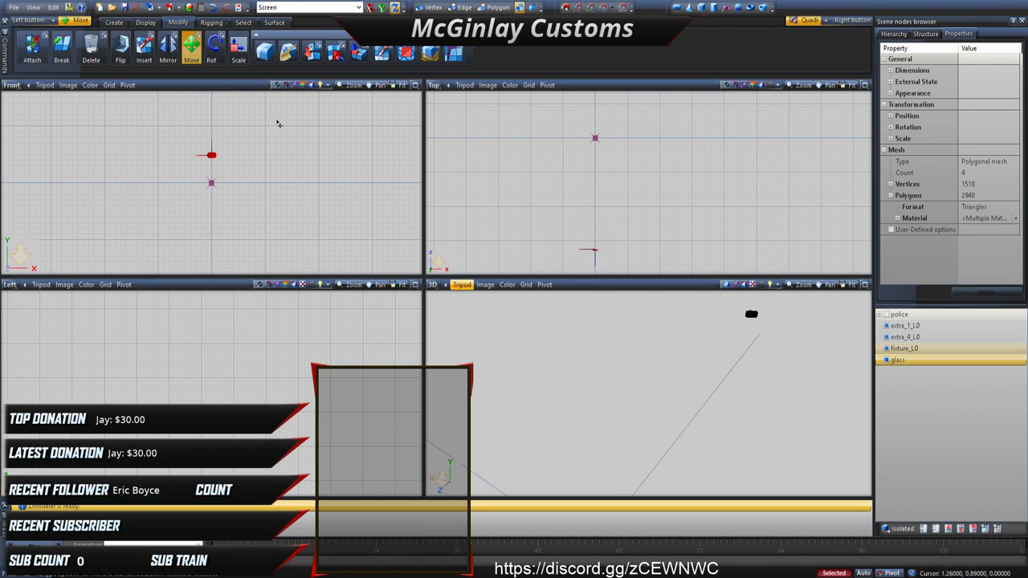
click(885, 314)
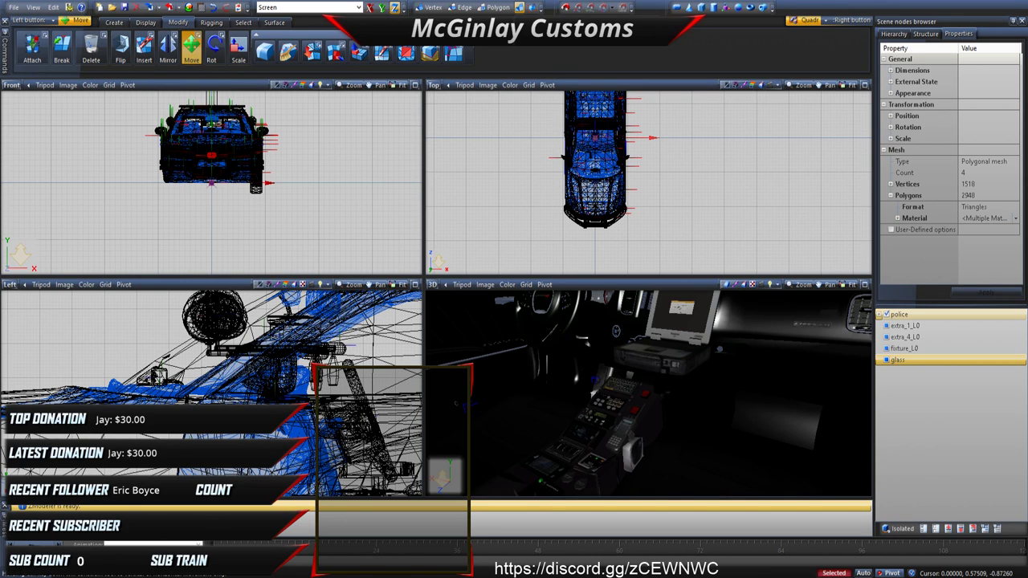
key(alt+Tab)
key(alt+Tab)
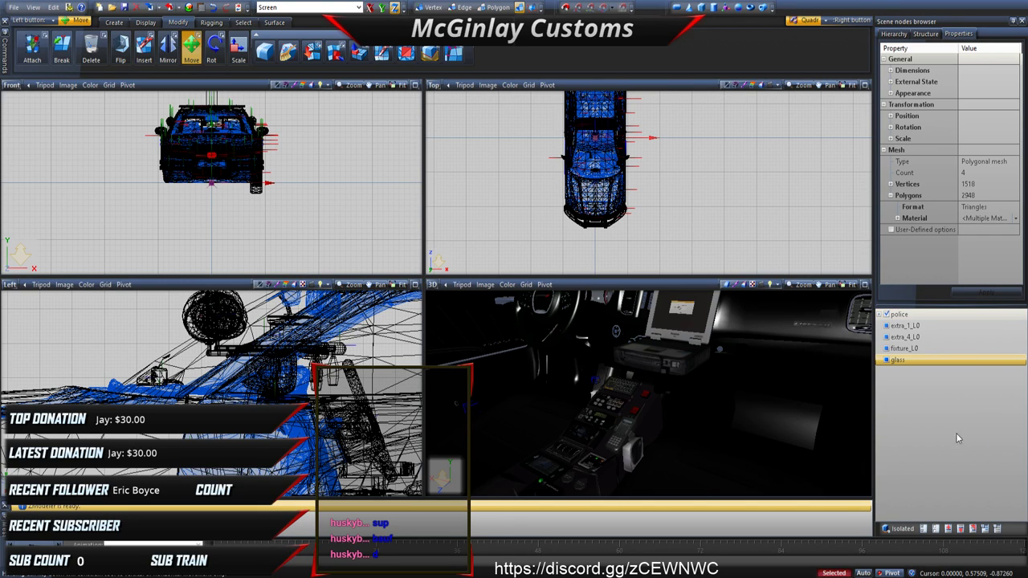
scroll(313, 327, down, 1)
scroll(242, 230, down, 2)
drag(190, 149, 294, 218)
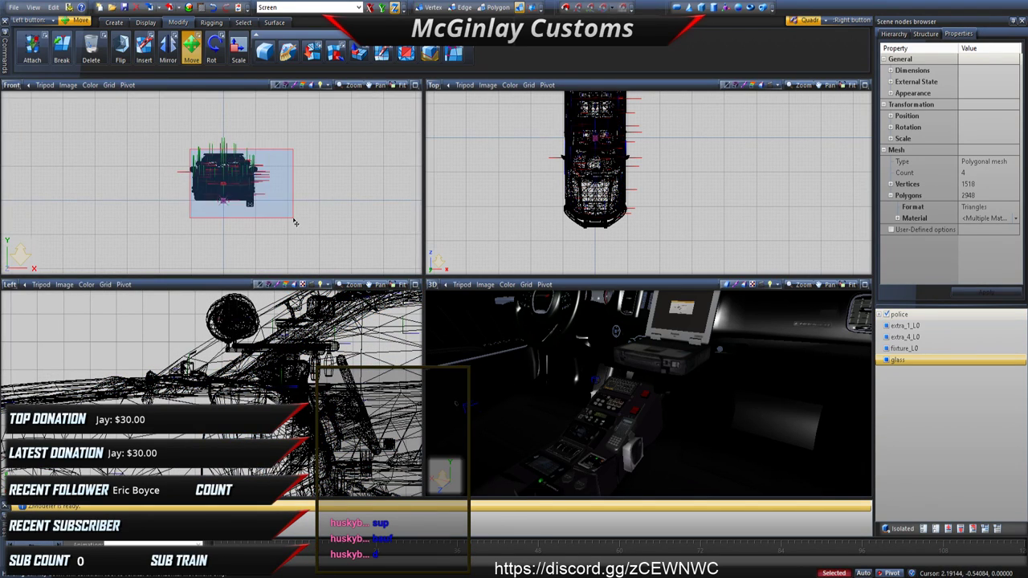
right_drag(293, 218, 294, 218)
click(887, 314)
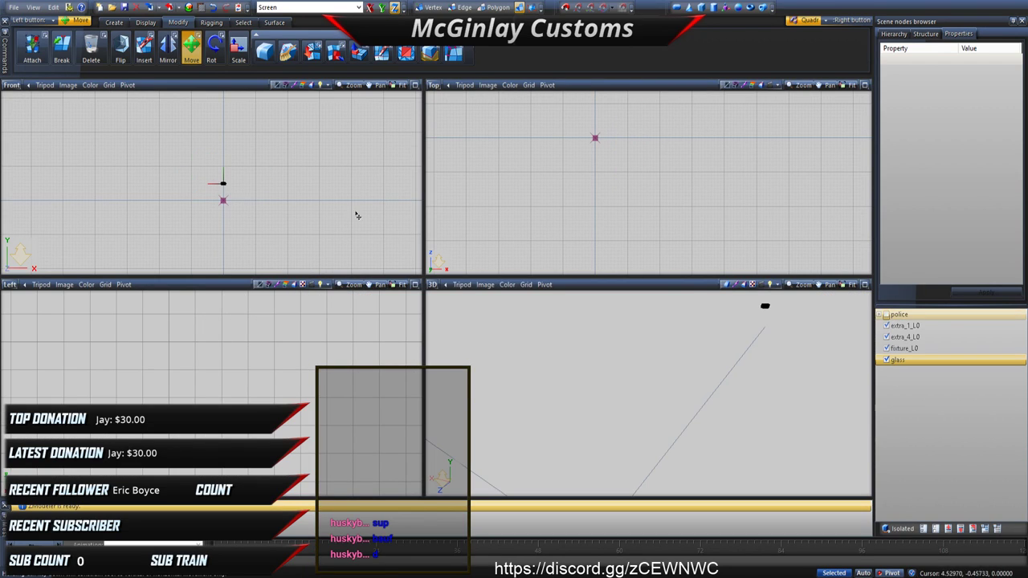
key(ctrl+a)
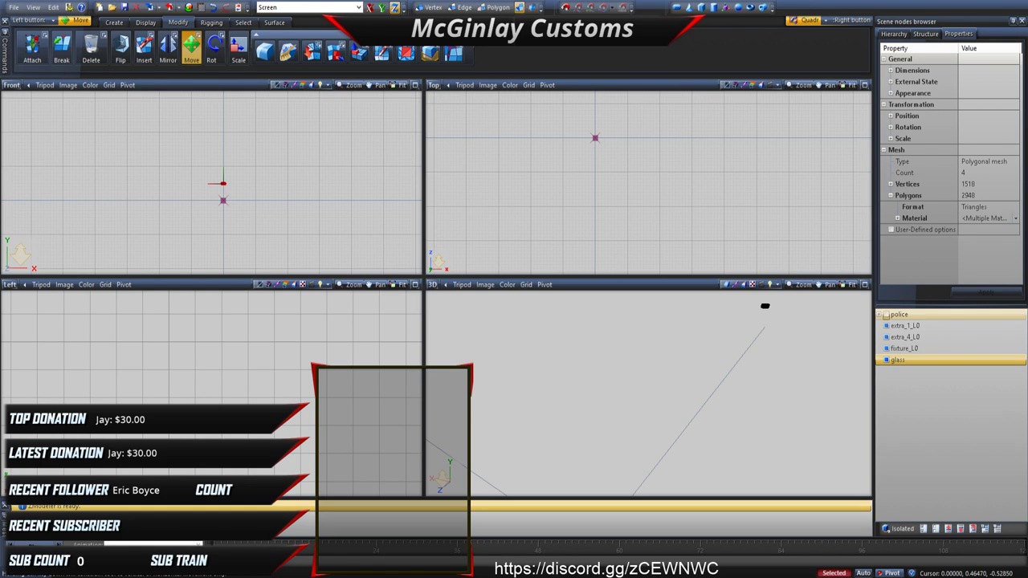
click(887, 314)
Step: Allow movement along X and Y and shift the light sideways from the car's centreline in the front view
scroll(181, 225, up, 1)
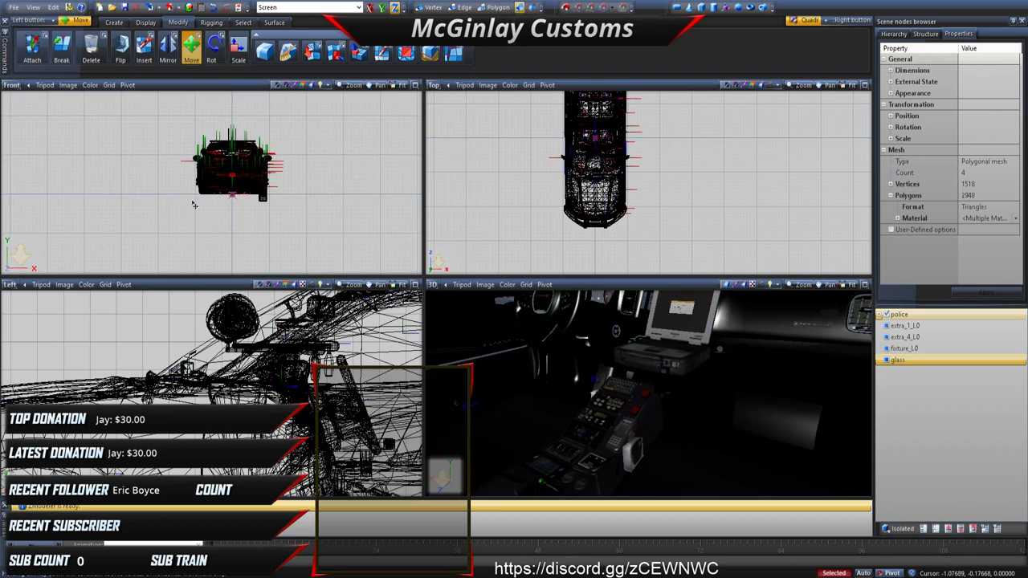
scroll(195, 205, up, 2)
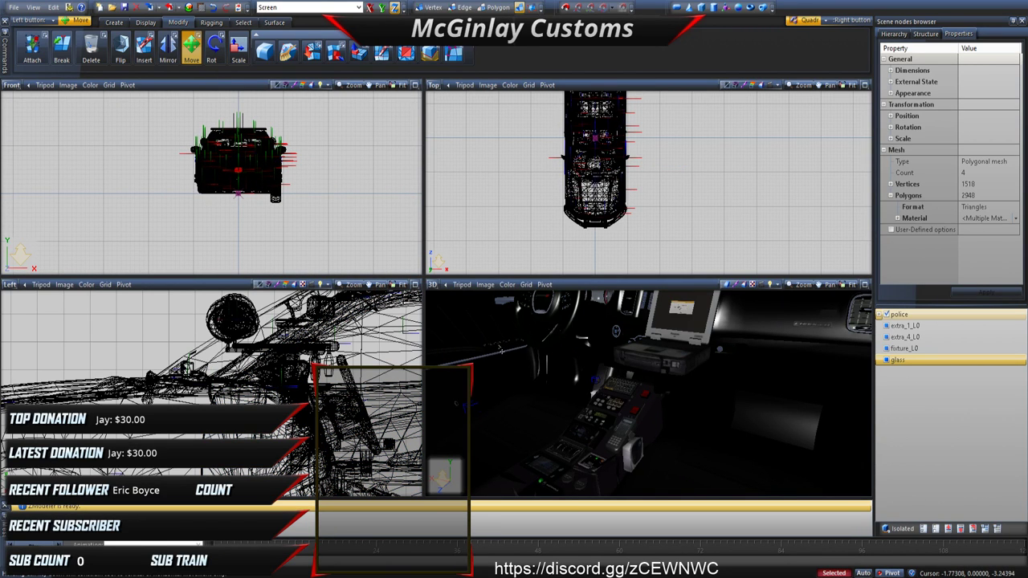
scroll(562, 360, down, 10)
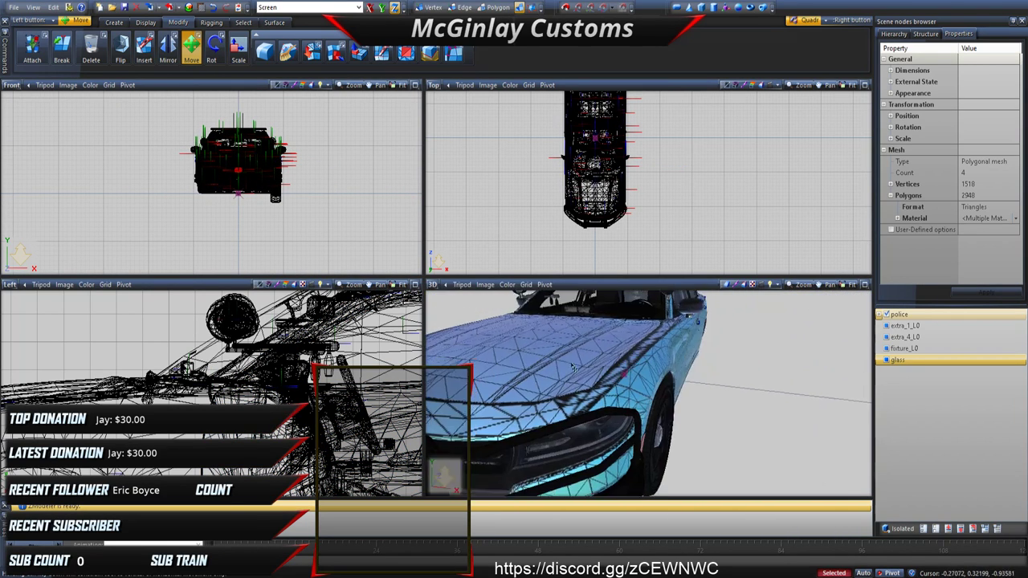
middle_drag(587, 376, 643, 375)
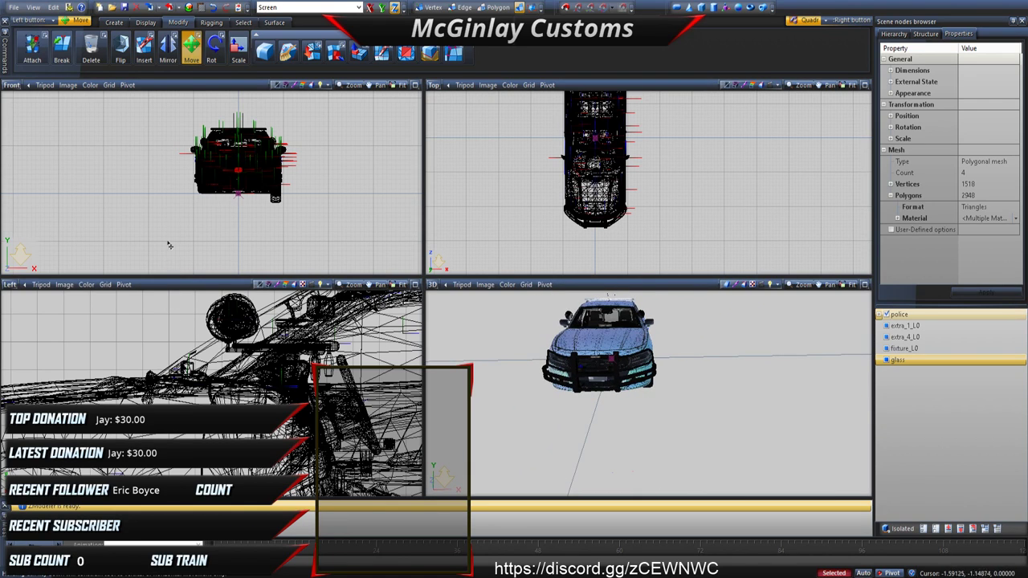
scroll(193, 169, up, 3)
scroll(223, 183, up, 1)
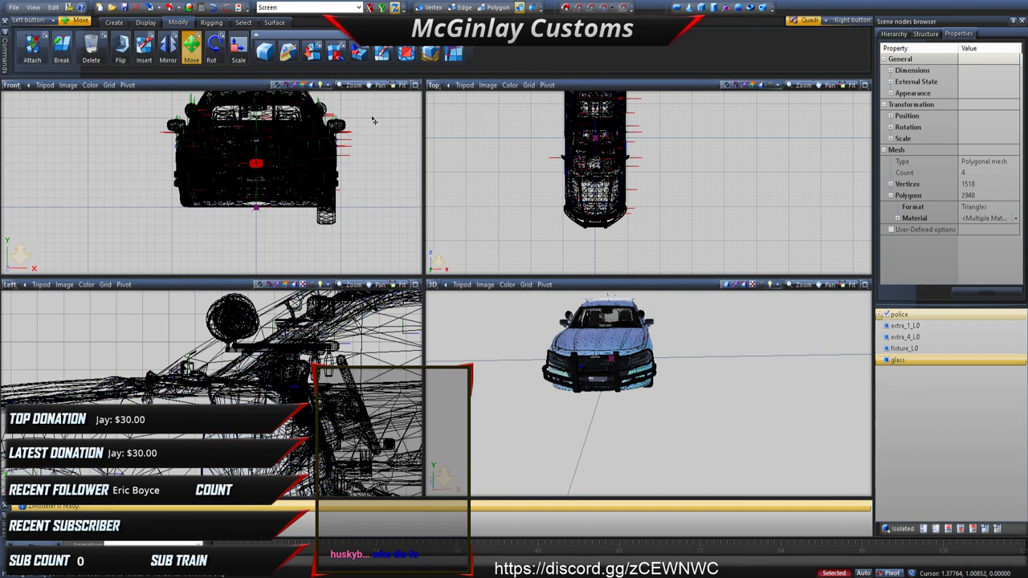
drag(367, 179, 361, 146)
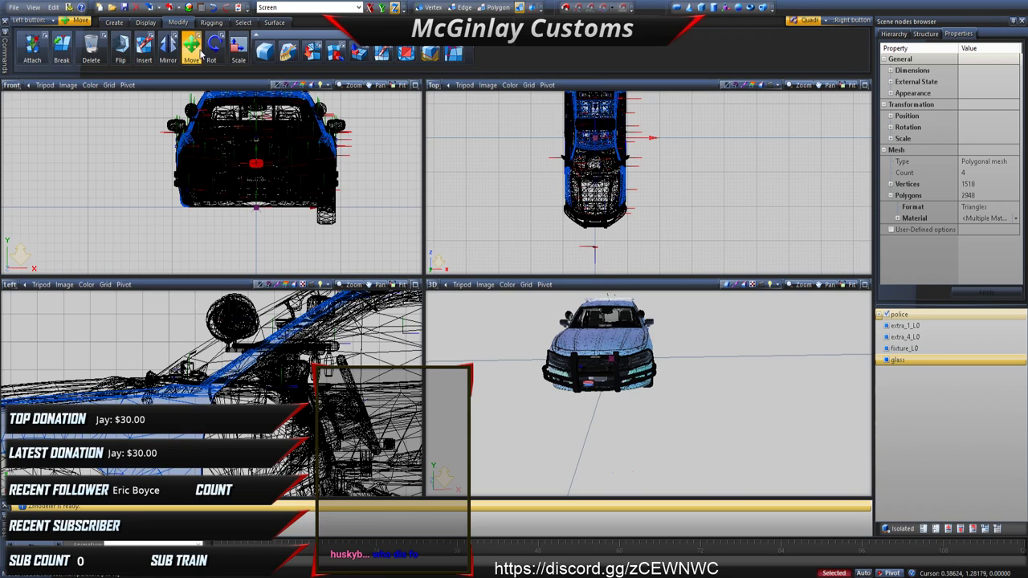
click(382, 8)
scroll(248, 176, up, 6)
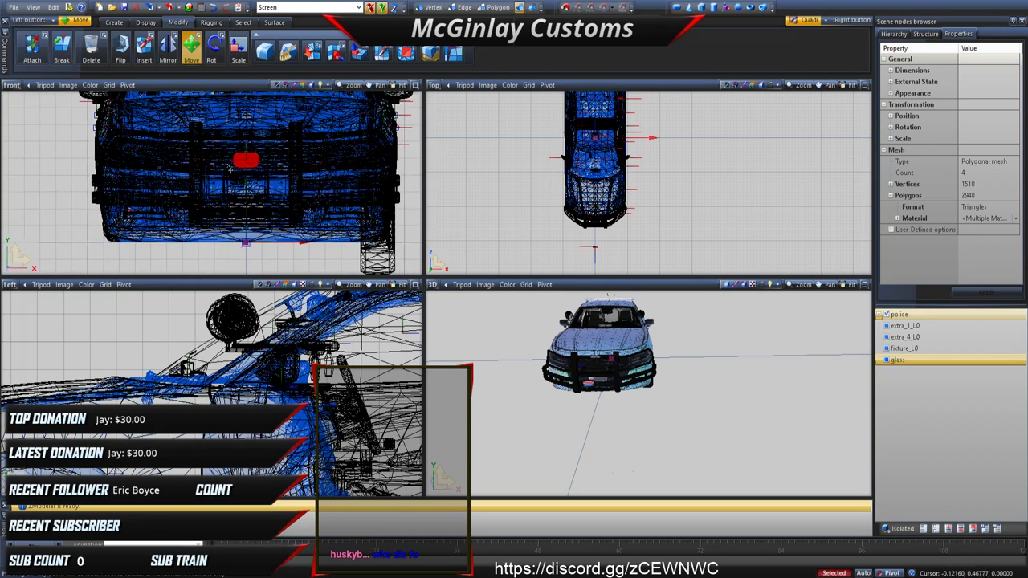
drag(248, 176, 187, 176)
Step: Scale the light down in the front view and check it with the police model hidden, restoring the model's display
click(238, 49)
drag(268, 157, 258, 167)
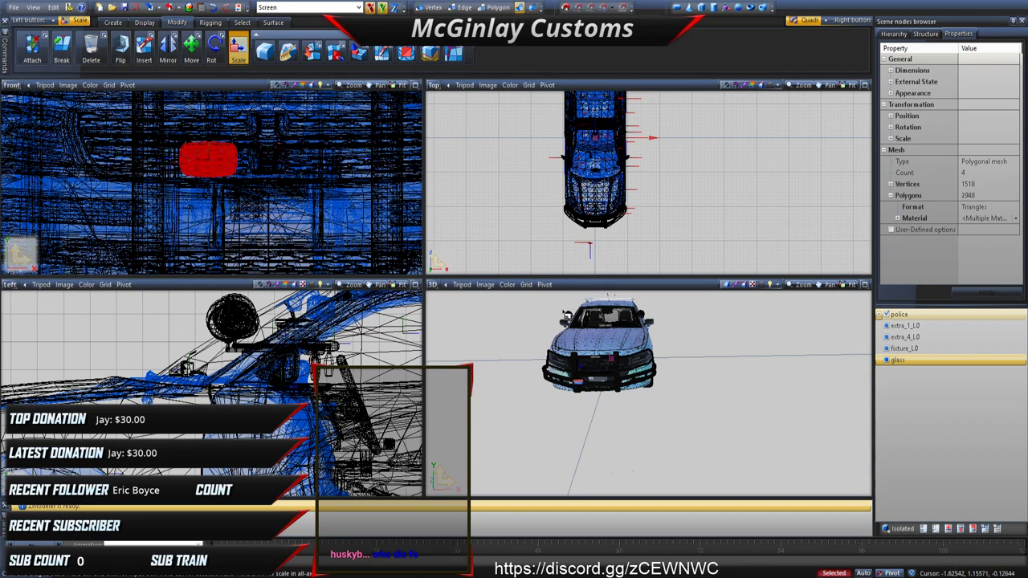
click(886, 315)
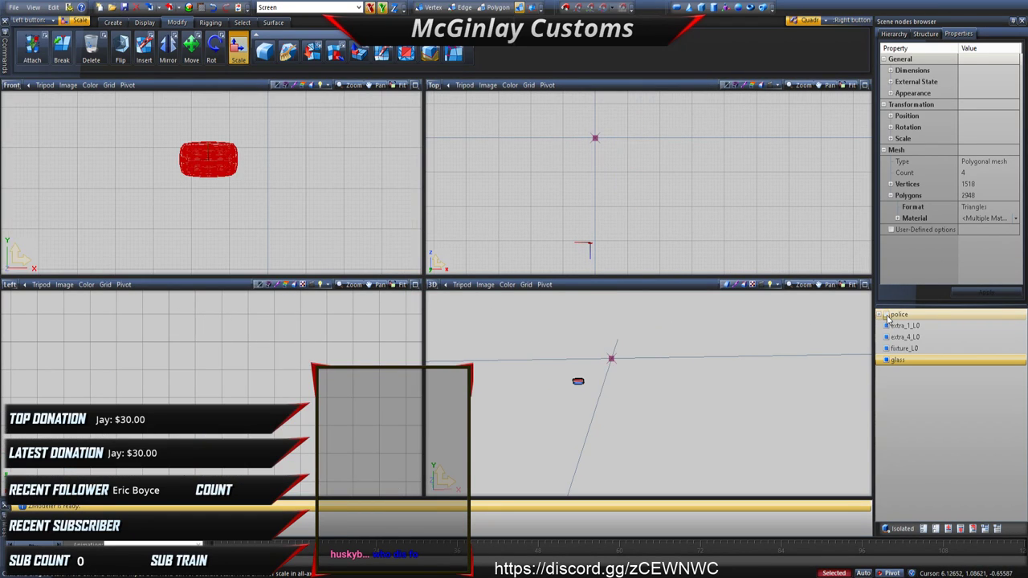
click(887, 315)
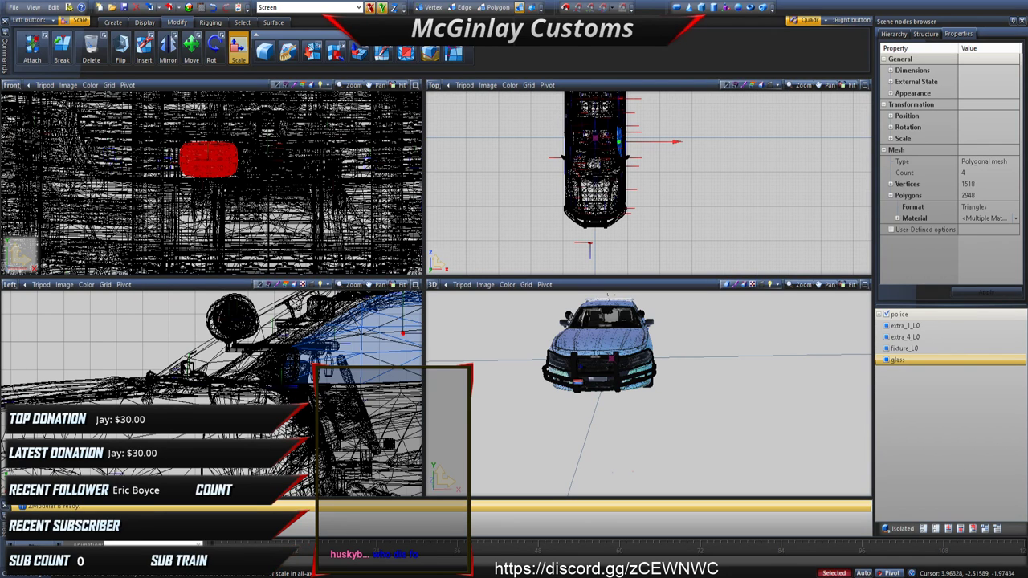
Step: Move the light slightly farther from the centreline, toward the push bumper's nearer upright
click(200, 169)
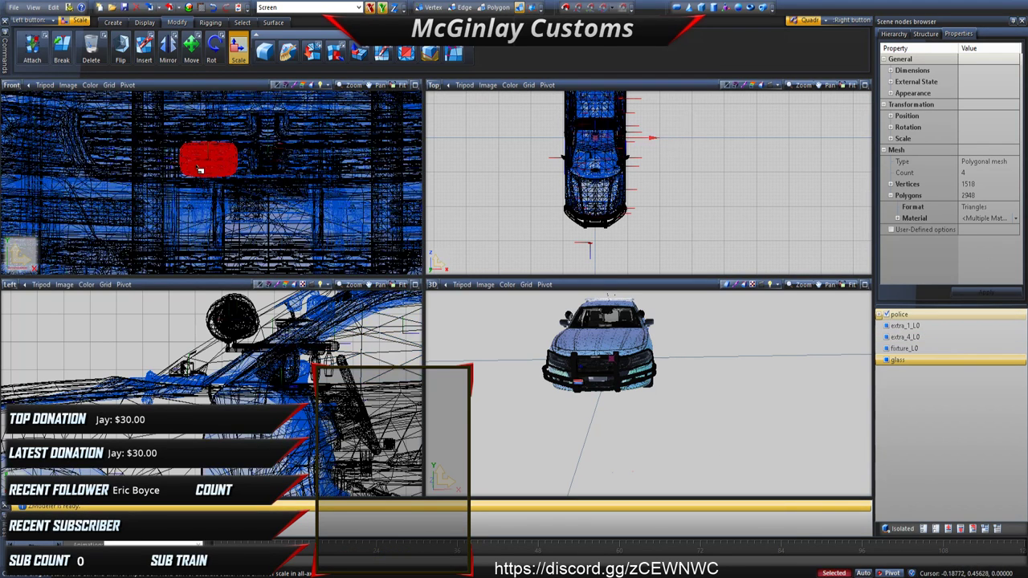
scroll(200, 169, up, 2)
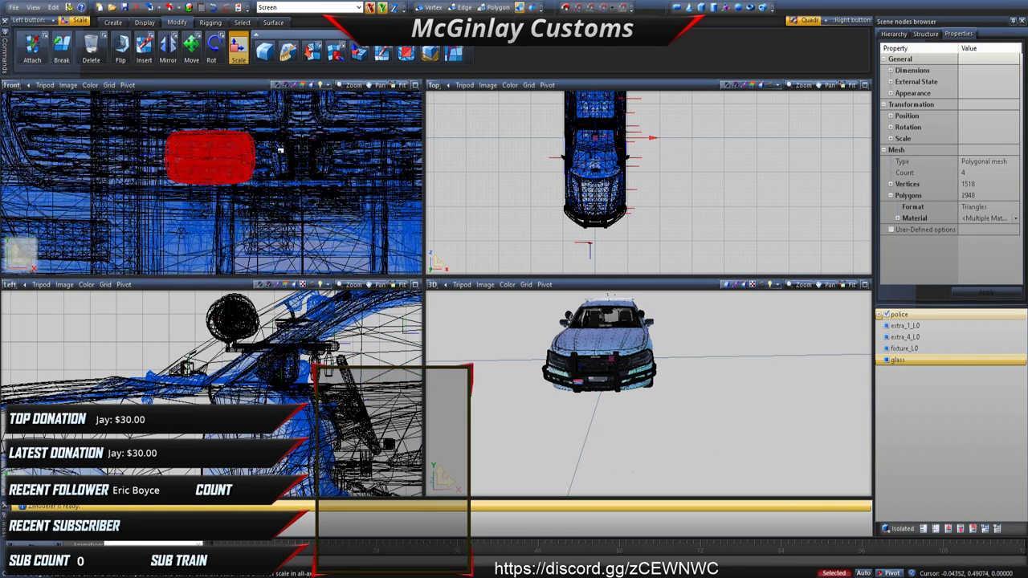
click(191, 46)
drag(249, 175, 225, 175)
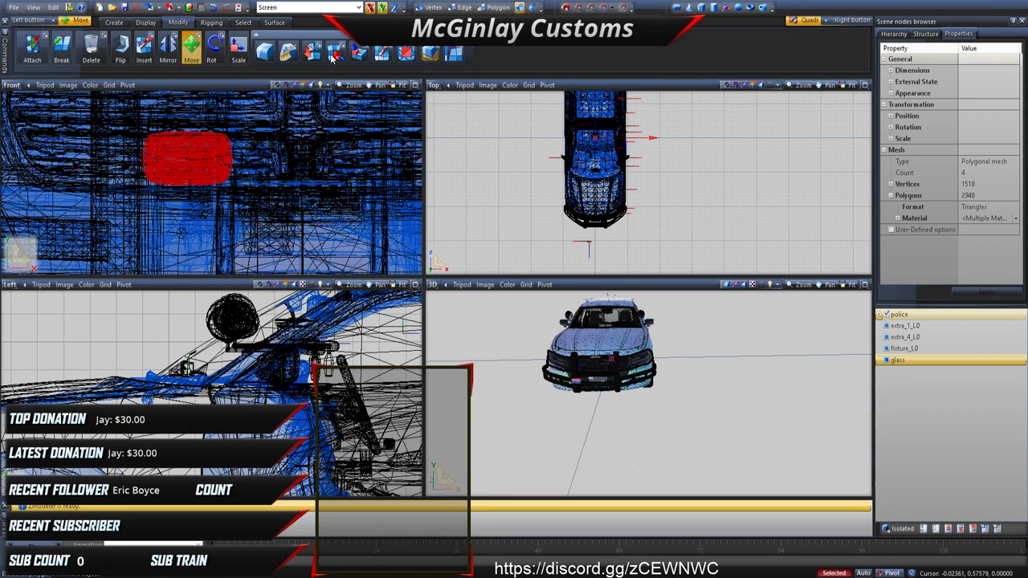
Step: Move the light along the Z axis only, back against the car's front, and check its fit behind the push bumper
click(395, 7)
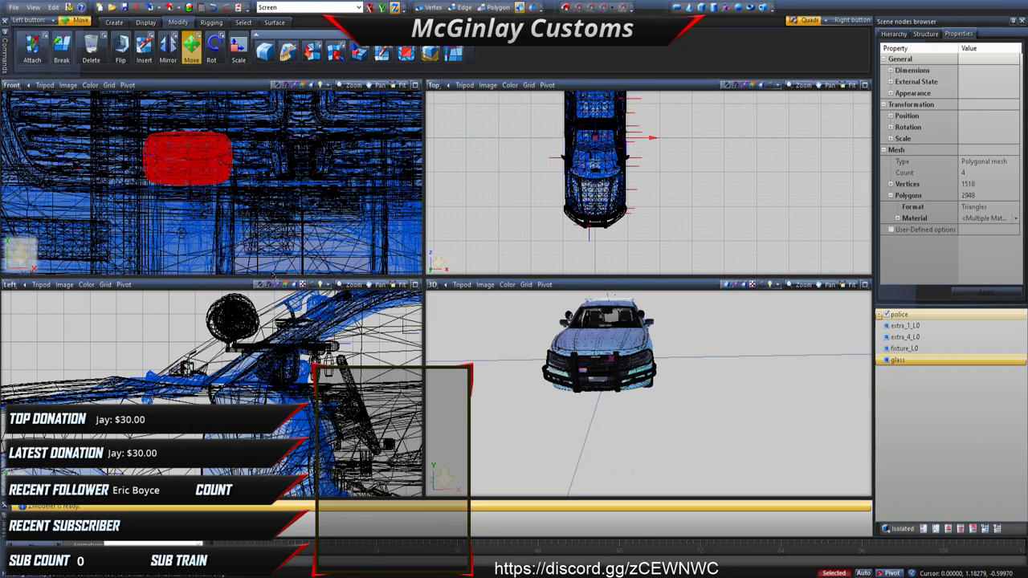
scroll(602, 383, up, 3)
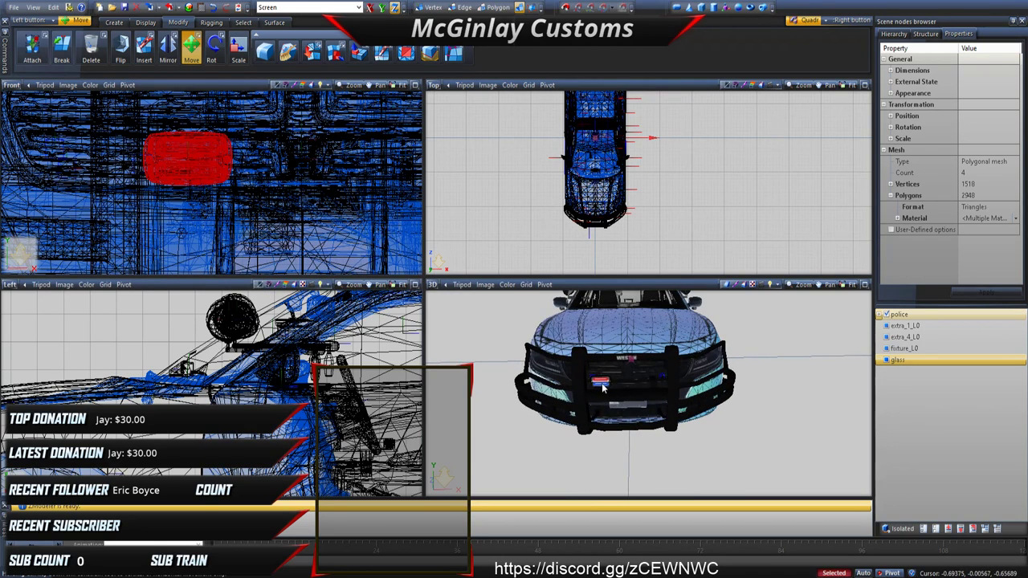
middle_drag(597, 410, 590, 410)
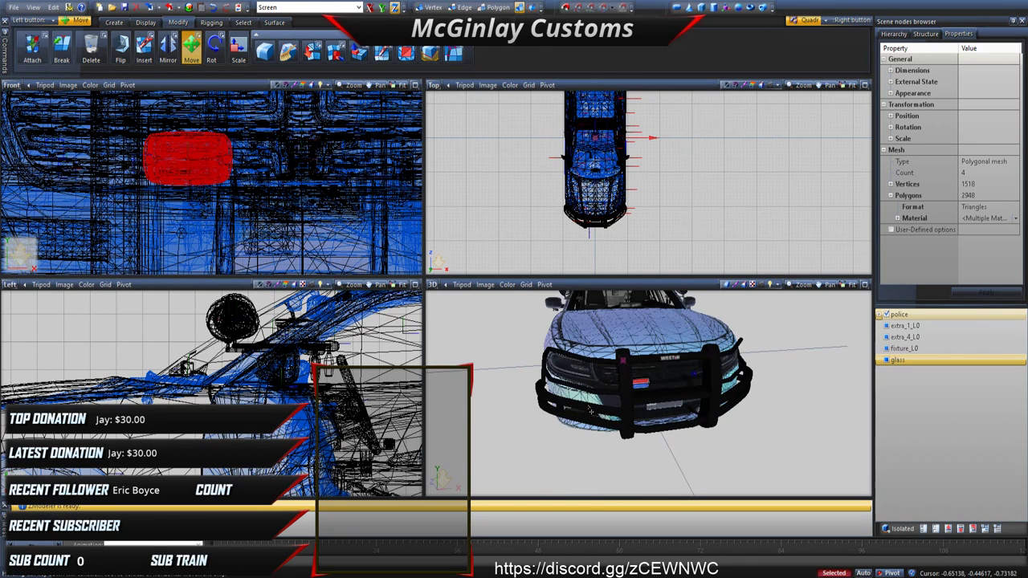
scroll(590, 409, up, 3)
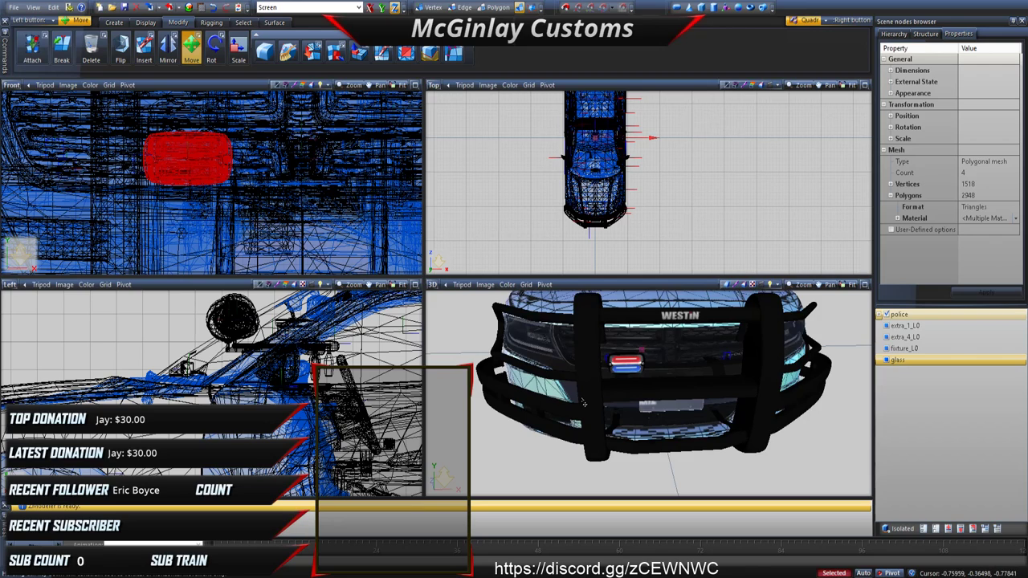
scroll(584, 403, up, 2)
middle_drag(584, 403, 580, 401)
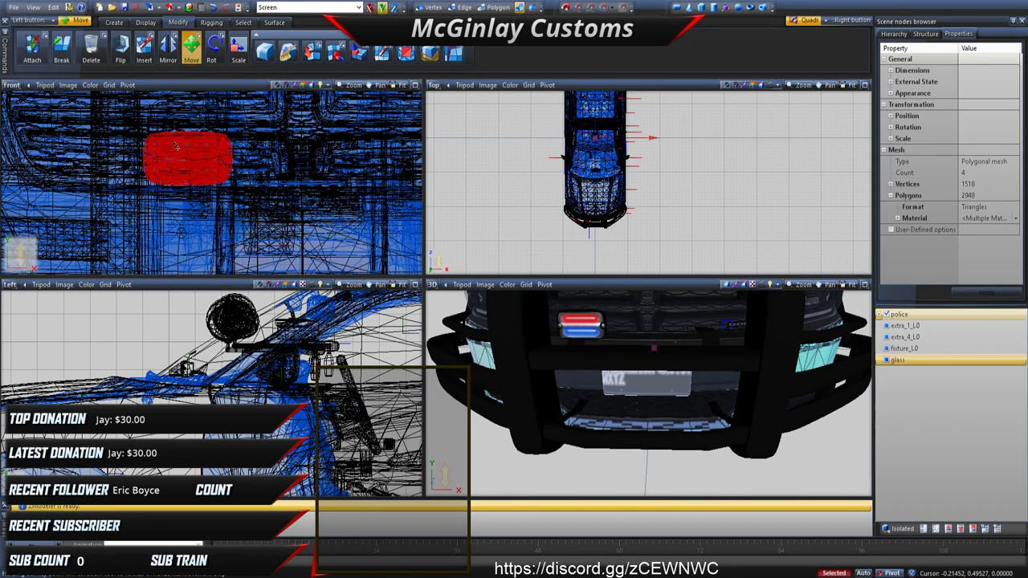
Step: Fine-tune the light's position by lowering it slightly along Y and bringing it forward along Z, above the push bumper's crossbar
mouse_move(177, 147)
mouse_down()
mouse_move(171, 167)
mouse_move(172, 155)
mouse_up()
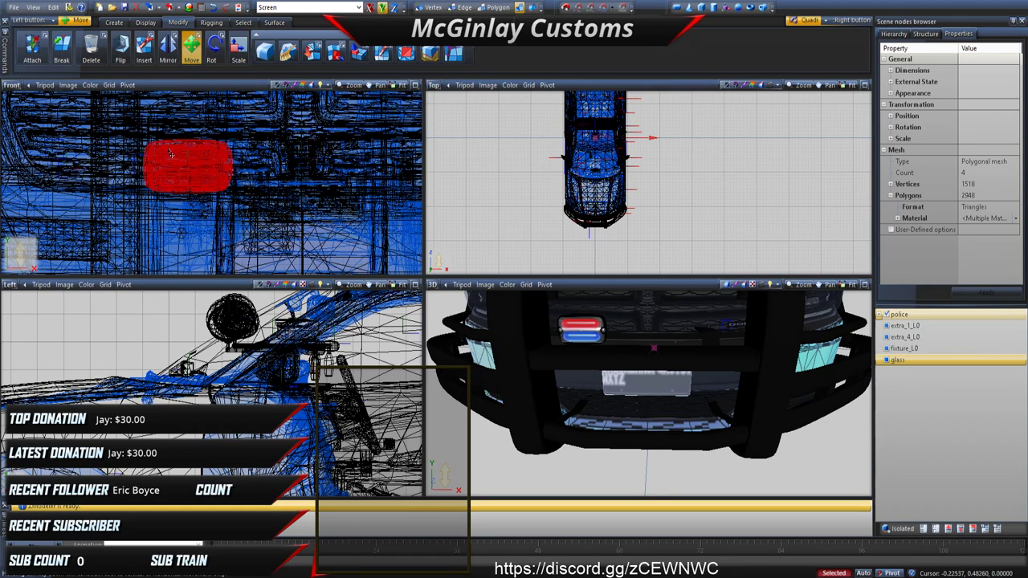
drag(254, 140, 243, 78)
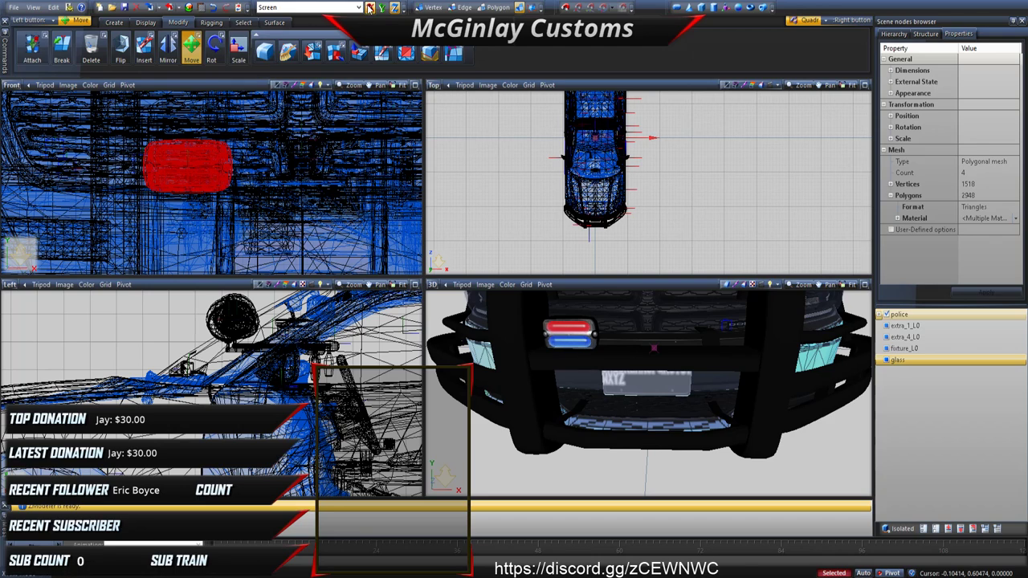
scroll(193, 145, up, 2)
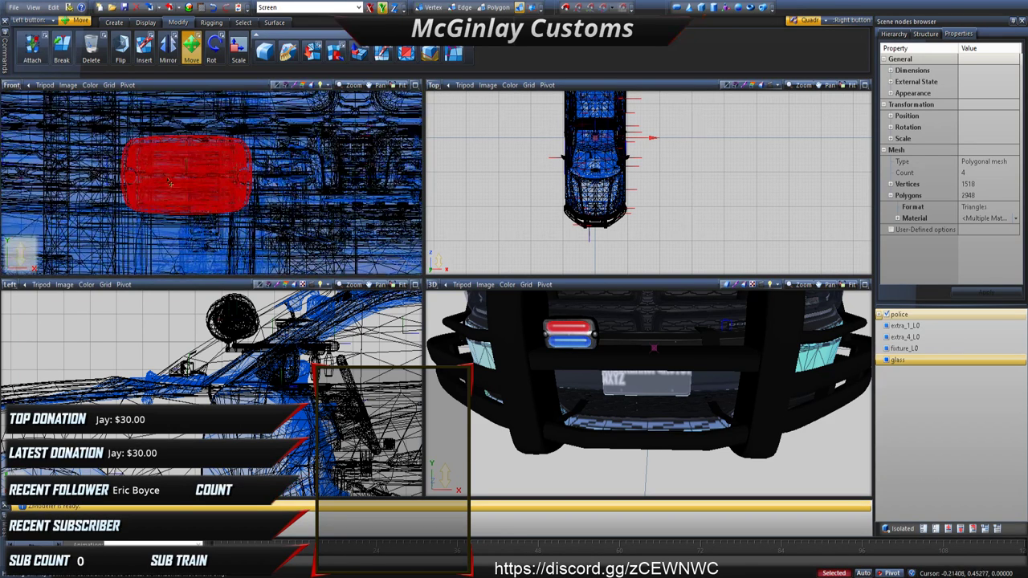
drag(171, 182, 171, 191)
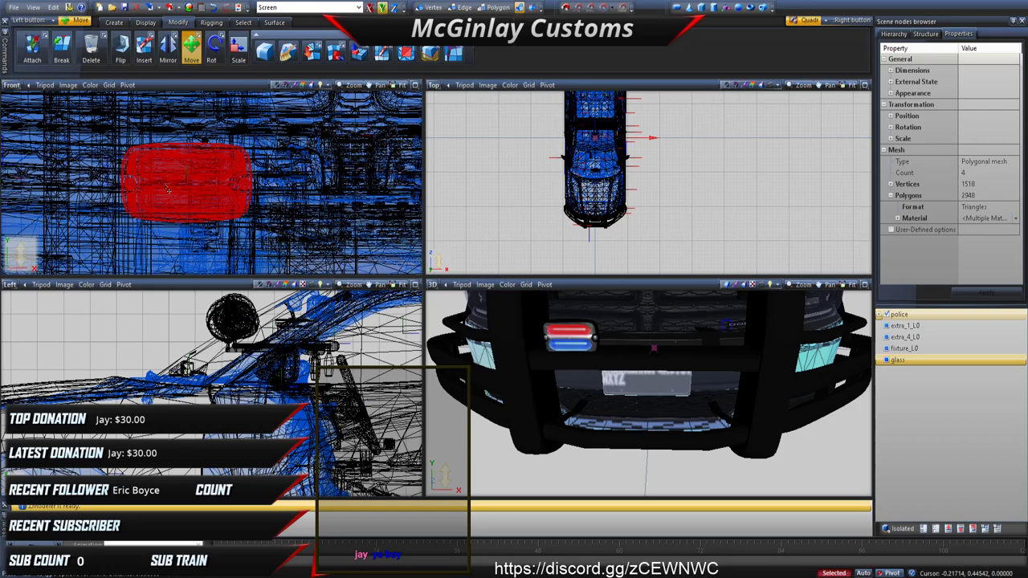
drag(167, 189, 162, 186)
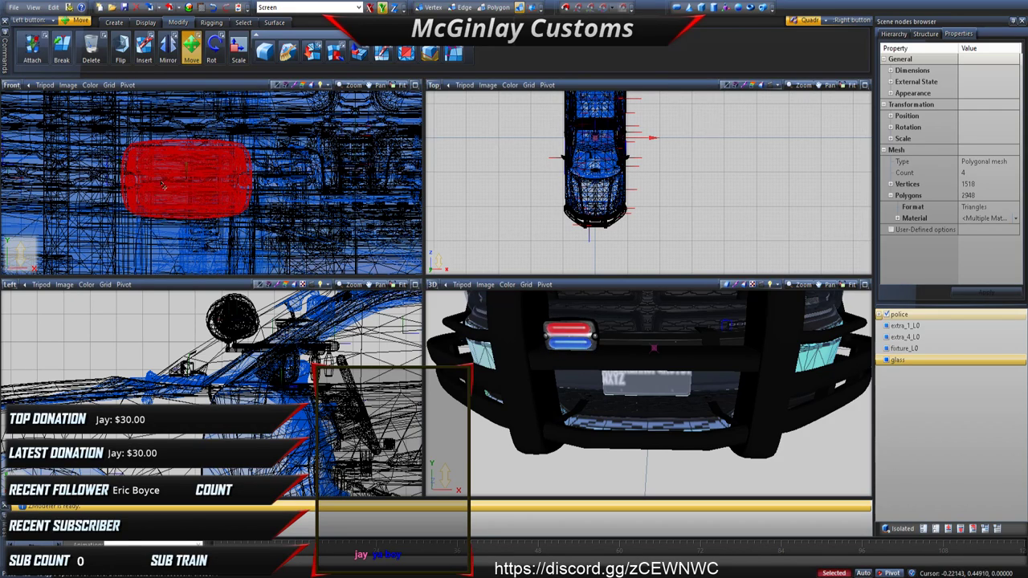
Step: Raise the light very slightly along Y in the side view, beside the push bumper's upright
middle_drag(84, 322, 306, 314)
middle_drag(56, 437, 152, 406)
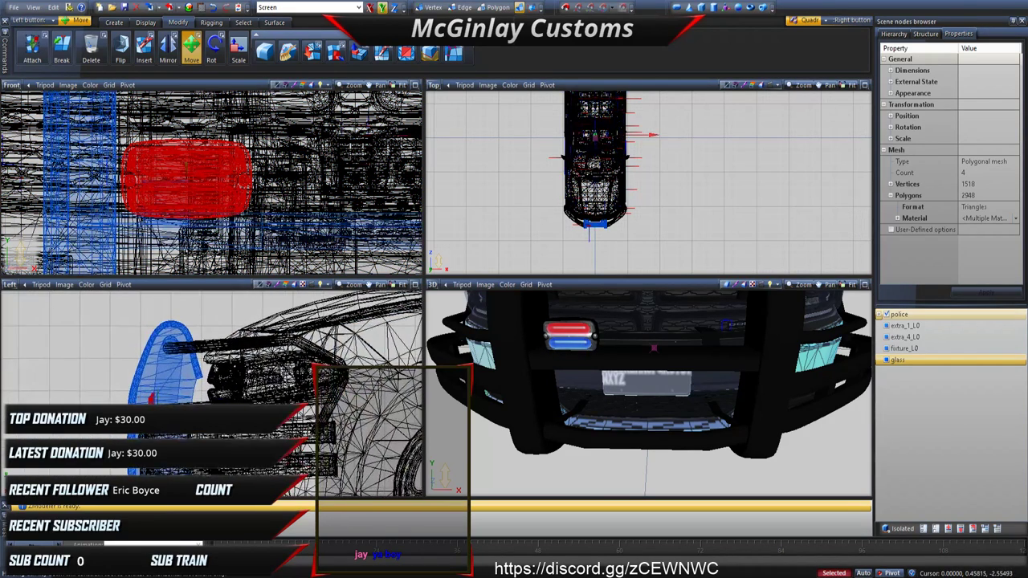
scroll(152, 398, up, 5)
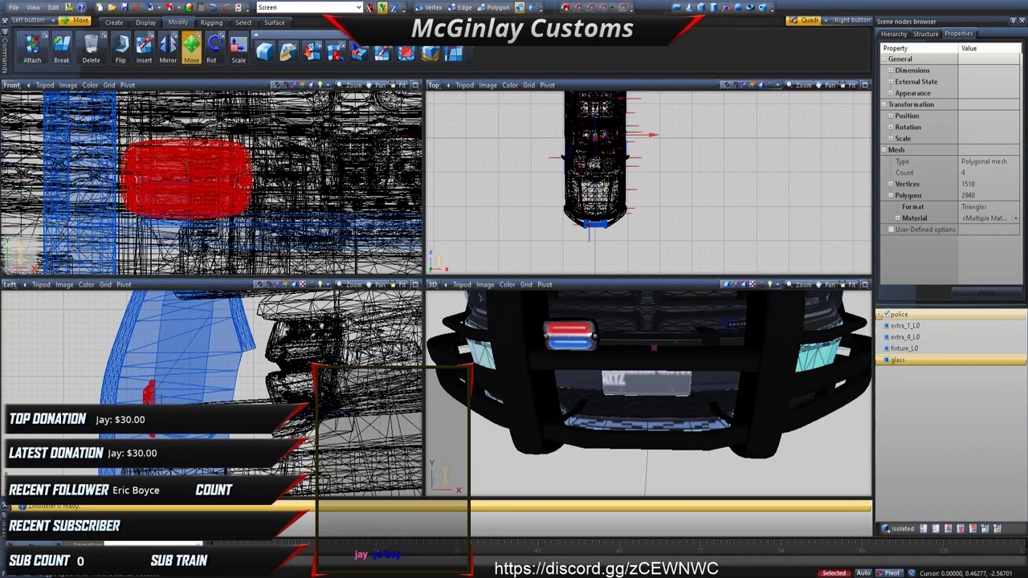
mouse_move(149, 395)
mouse_down()
mouse_move(148, 384)
mouse_move(150, 394)
mouse_up()
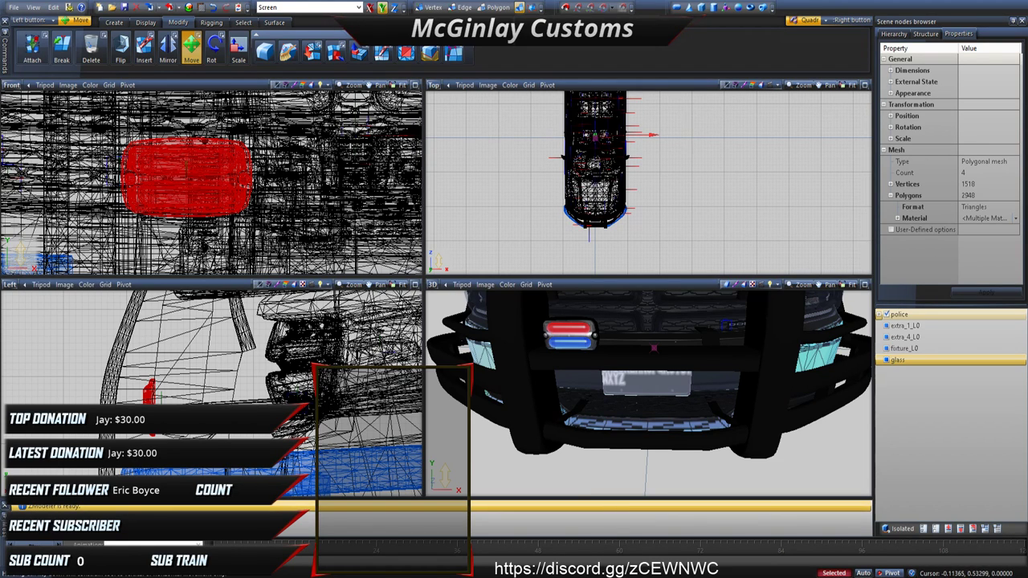
scroll(121, 201, up, 2)
scroll(162, 329, up, 1)
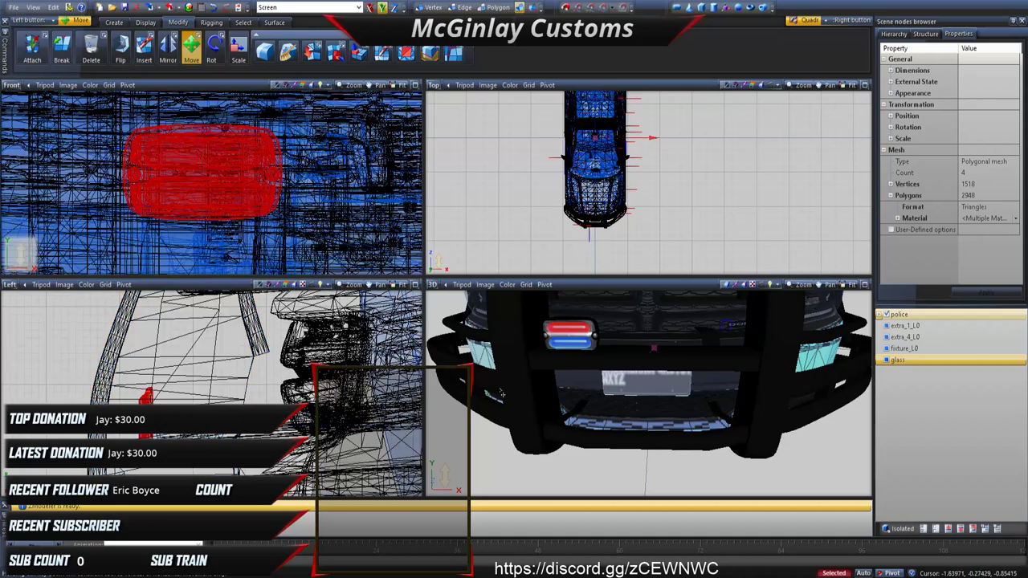
Step: Move the light along the Z axis only, farther back behind the push bumper toward the grille
middle_drag(562, 353, 533, 367)
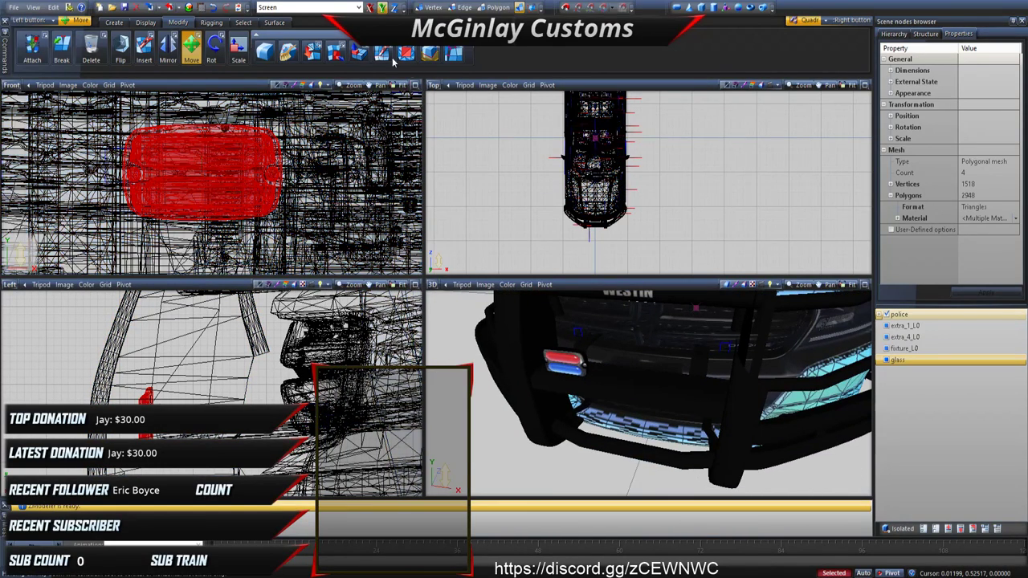
click(394, 8)
drag(337, 184, 323, 216)
drag(164, 395, 201, 395)
drag(324, 251, 325, 249)
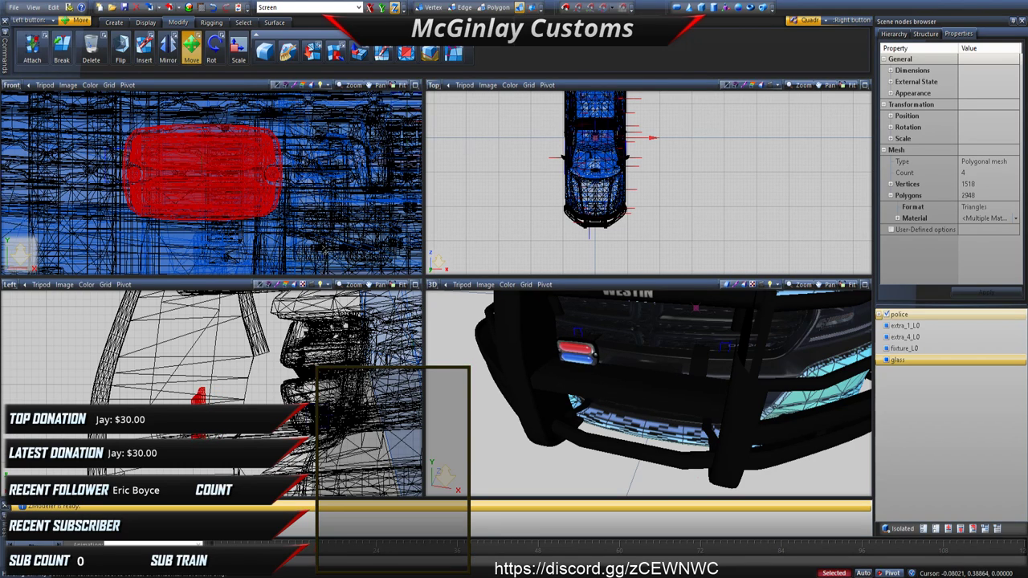
Step: Try raising the light slightly along the Y axis only, checking its height above the crossbar from the front
click(382, 7)
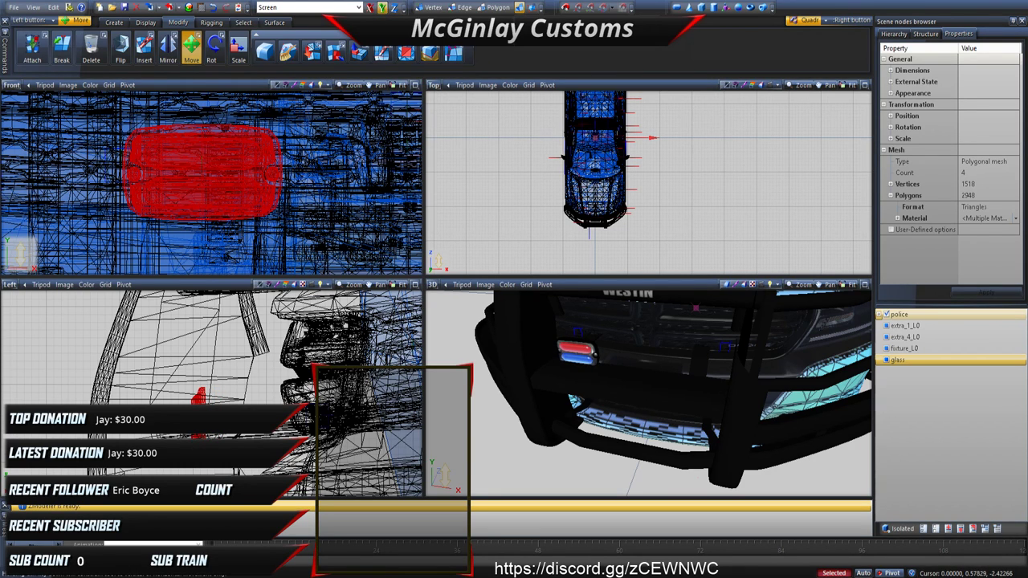
click(250, 315)
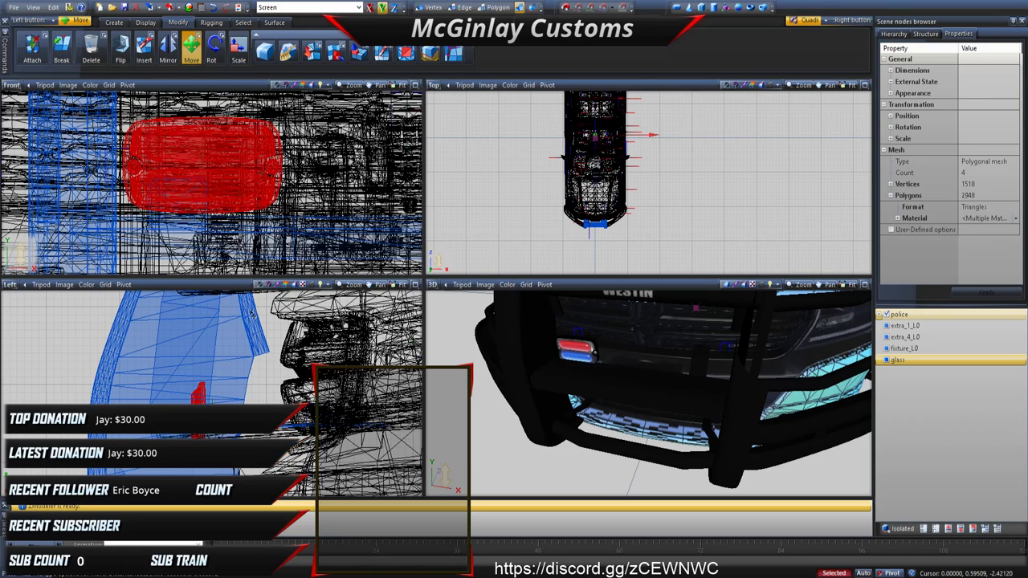
drag(252, 315, 253, 316)
middle_drag(562, 338, 602, 337)
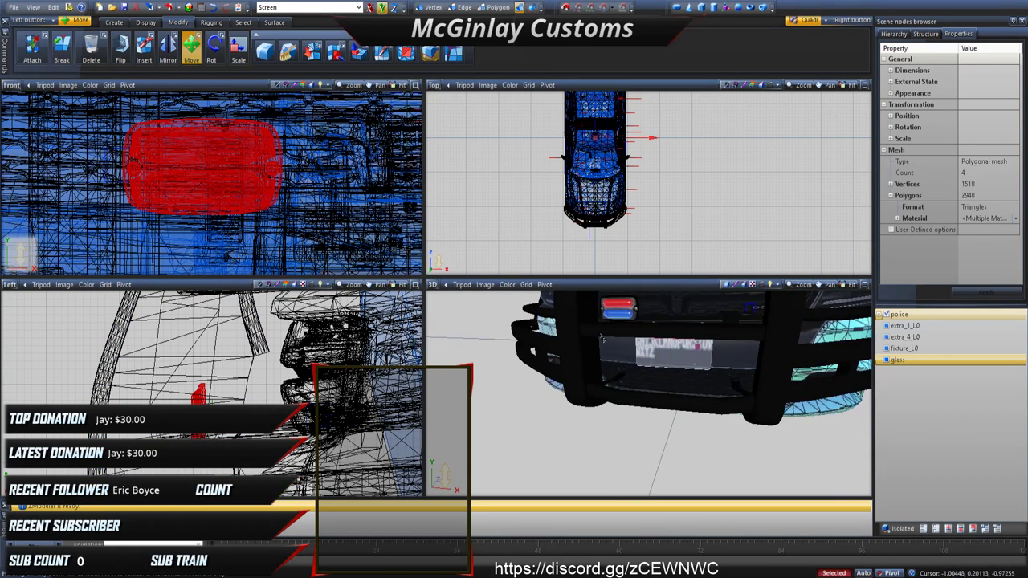
scroll(603, 338, up, 3)
scroll(603, 338, down, 1)
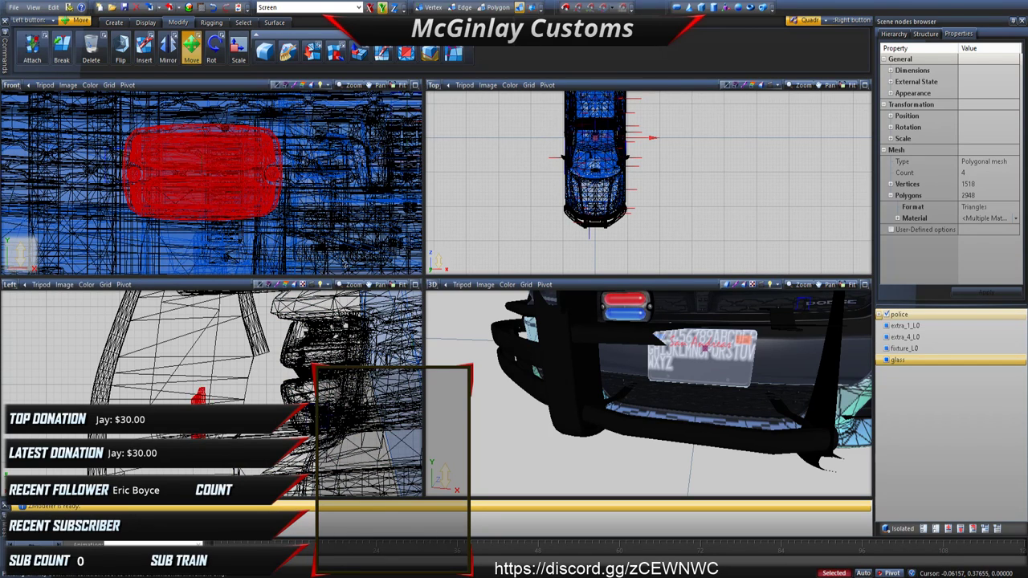
click(309, 344)
middle_drag(508, 372, 627, 314)
scroll(628, 314, down, 2)
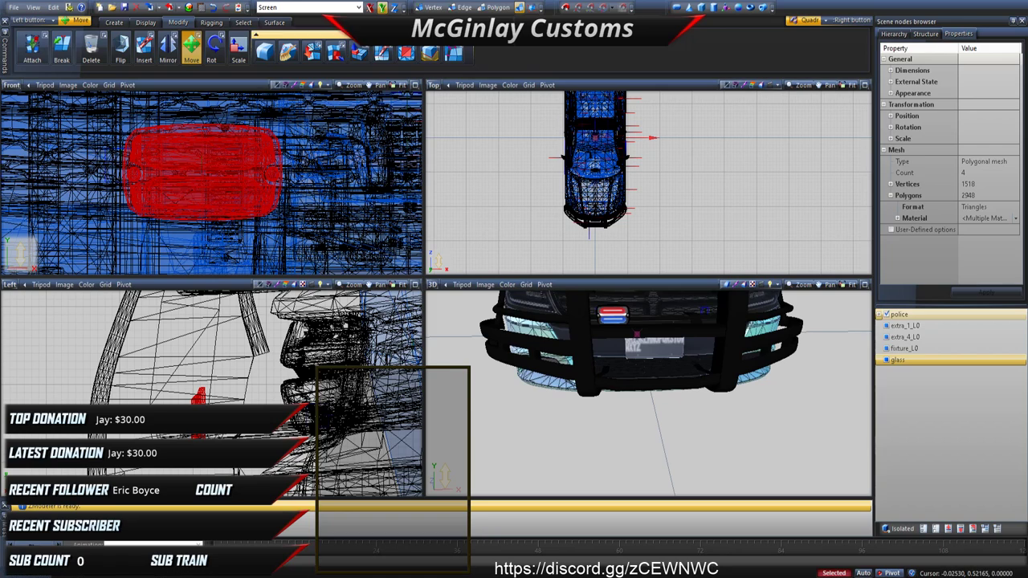
Step: Move the light along X toward the push bumper's nearer upright and nudge it slightly back in the side view
click(371, 7)
click(383, 8)
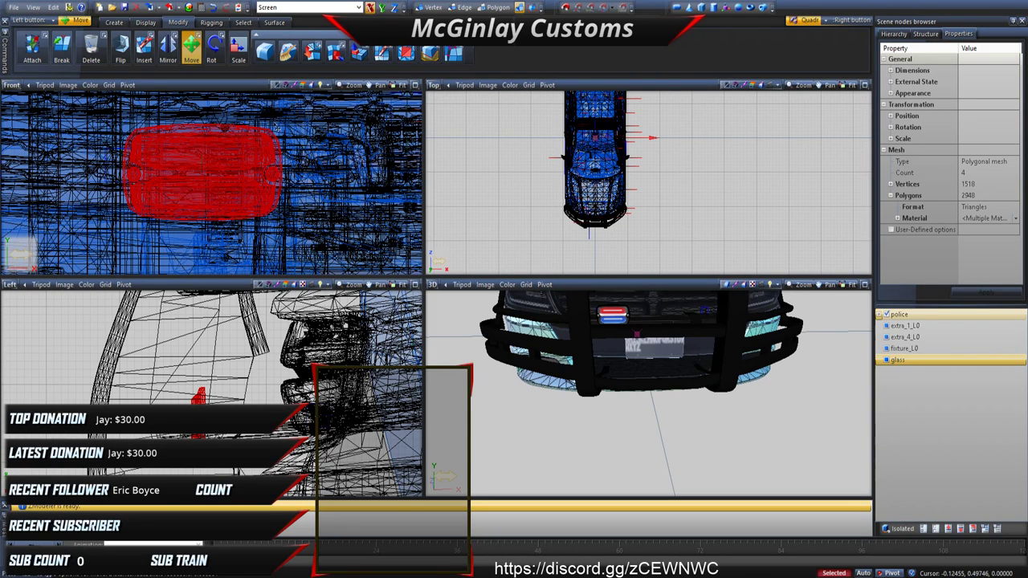
drag(277, 127, 250, 129)
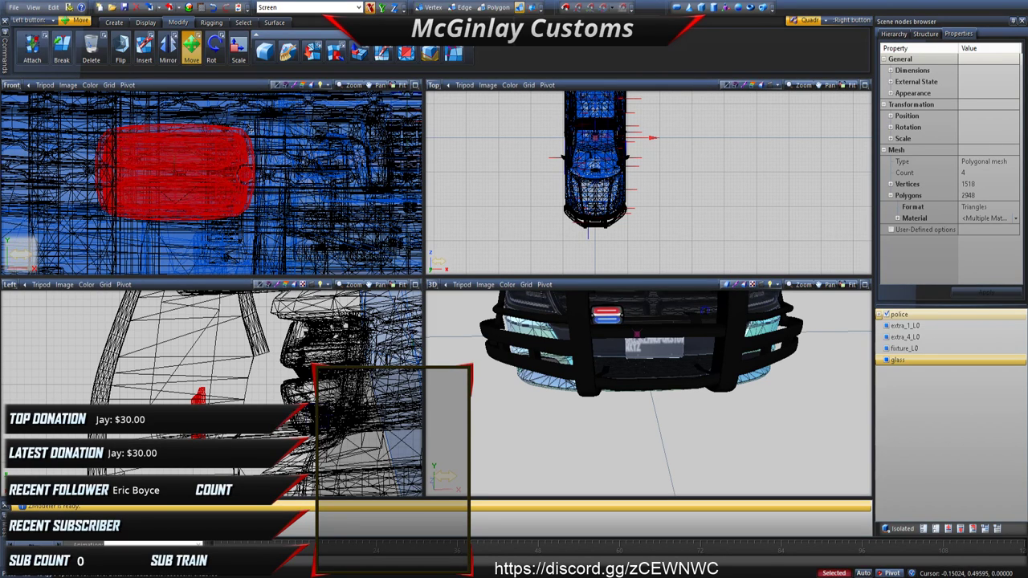
middle_drag(643, 346, 555, 329)
drag(298, 321, 305, 321)
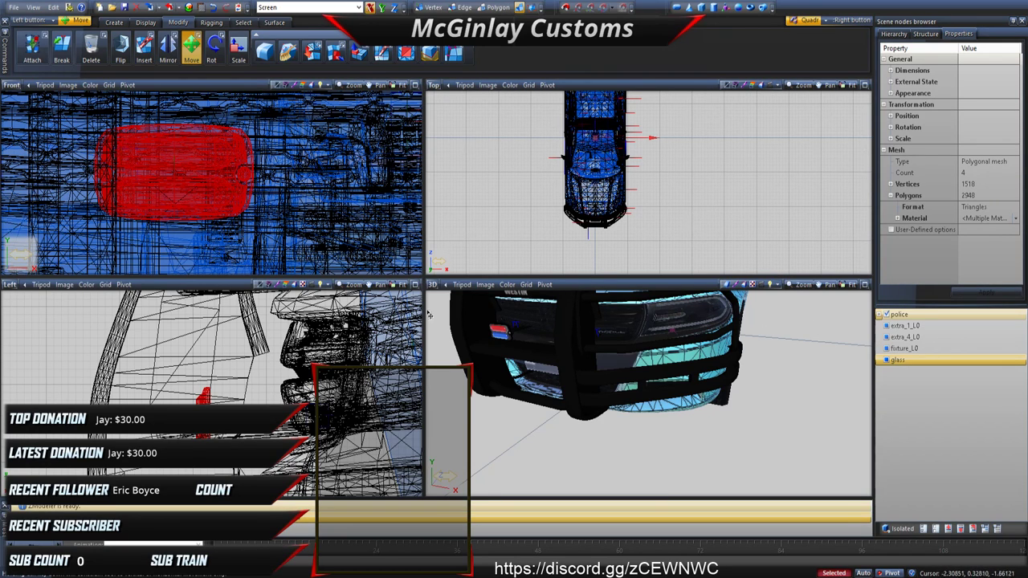
Step: Shift the light slightly back toward the centreline along X and check its placement on the car's front
scroll(186, 185, up, 1)
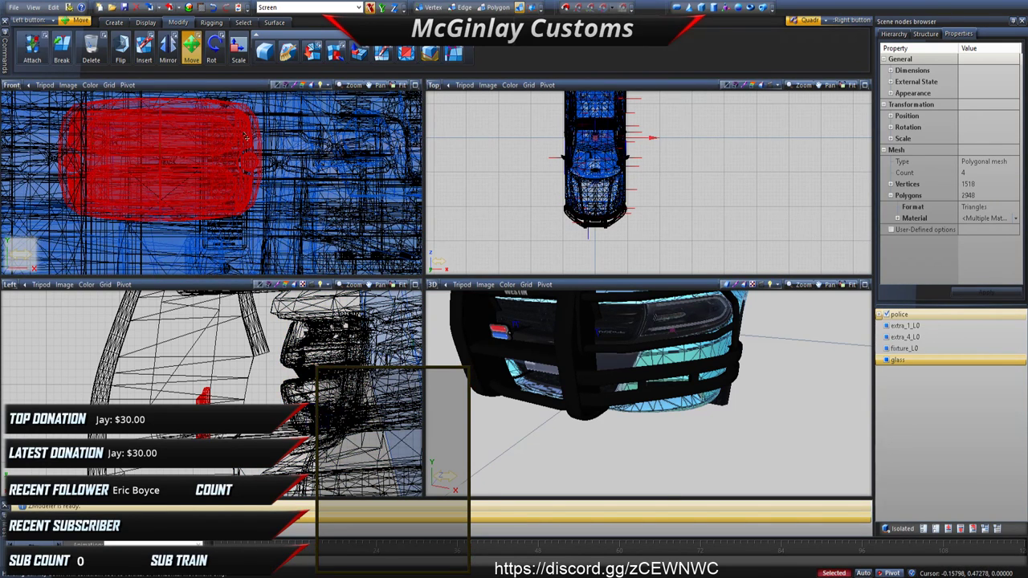
drag(243, 138, 270, 137)
middle_drag(462, 378, 554, 386)
drag(268, 161, 258, 163)
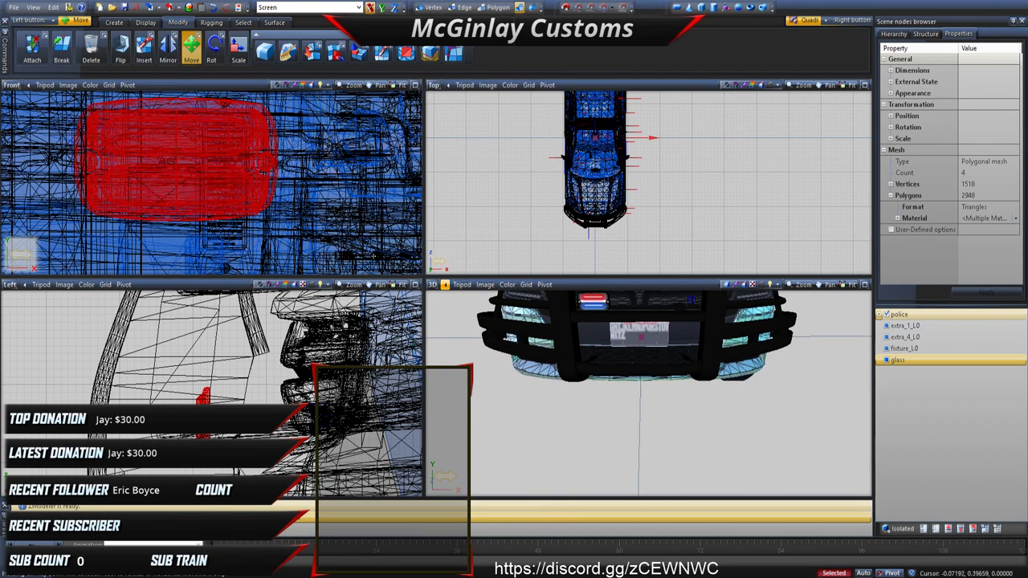
middle_drag(610, 386, 545, 375)
scroll(545, 374, down, 4)
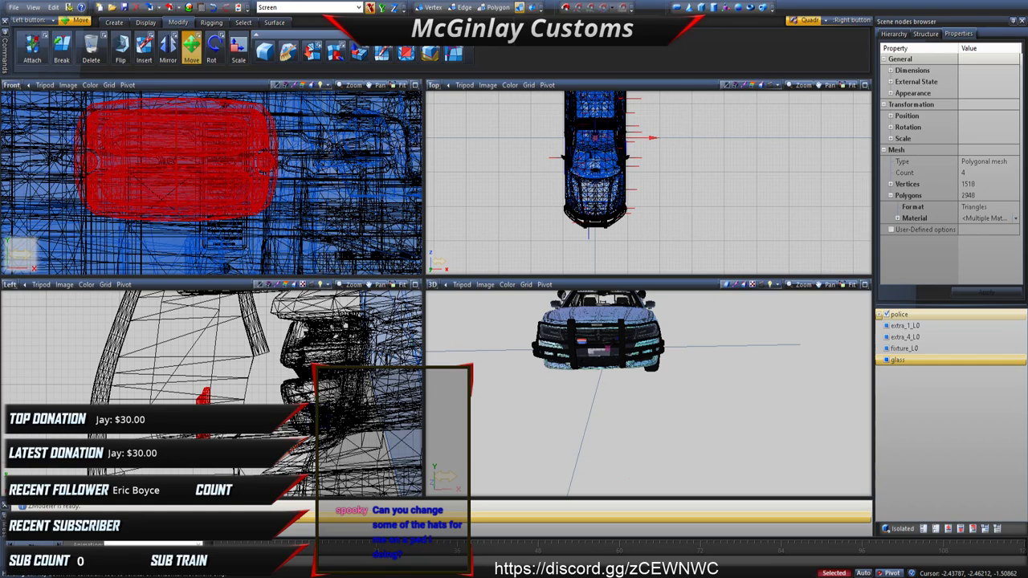
scroll(590, 357, up, 2)
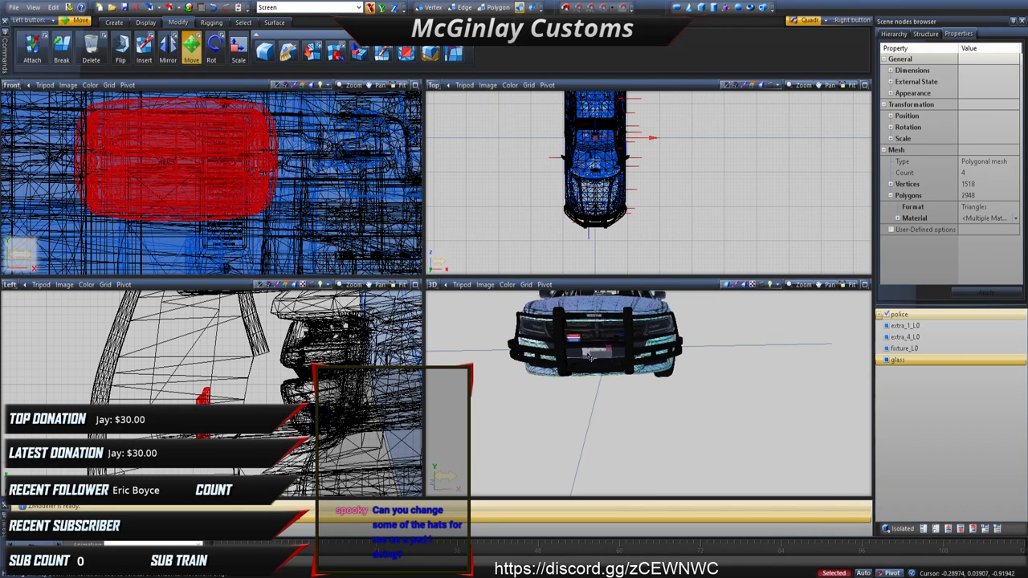
scroll(590, 357, up, 3)
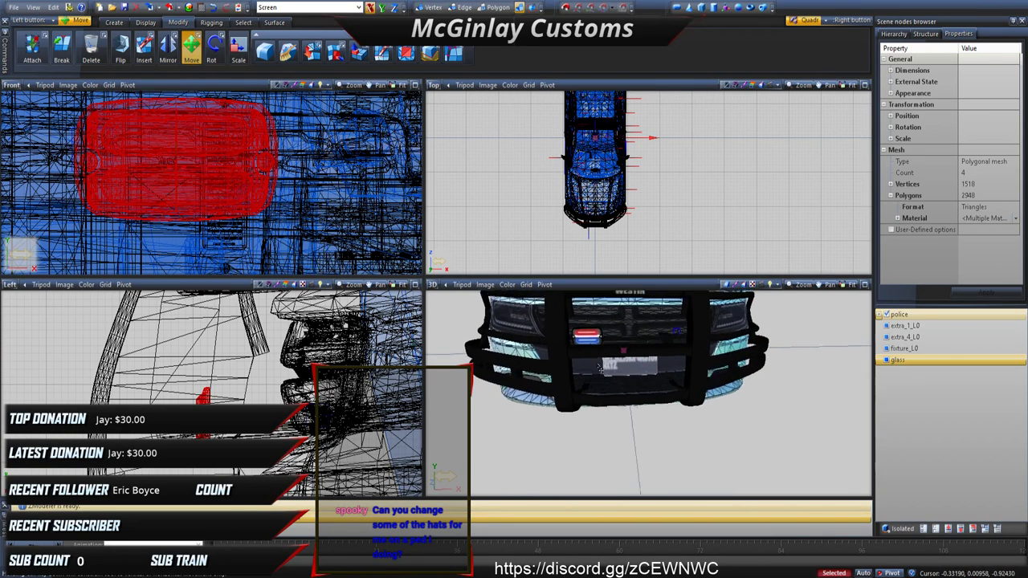
Step: Create an in-place copy of the selected light parts extra_1_L0, extra_4_L0, fixture_L0 and glass
click(110, 22)
scroll(170, 192, down, 4)
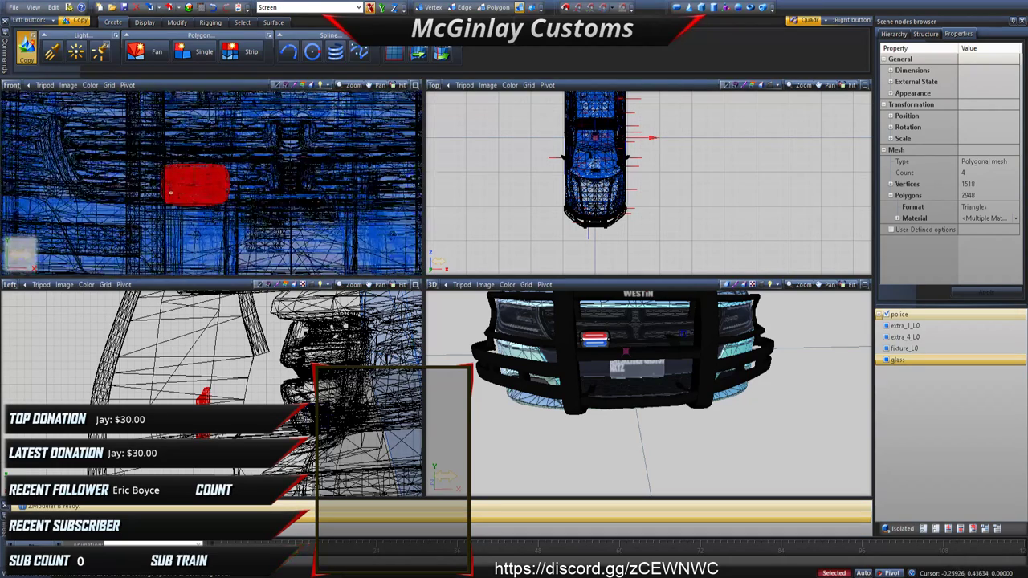
scroll(170, 193, down, 5)
click(177, 196)
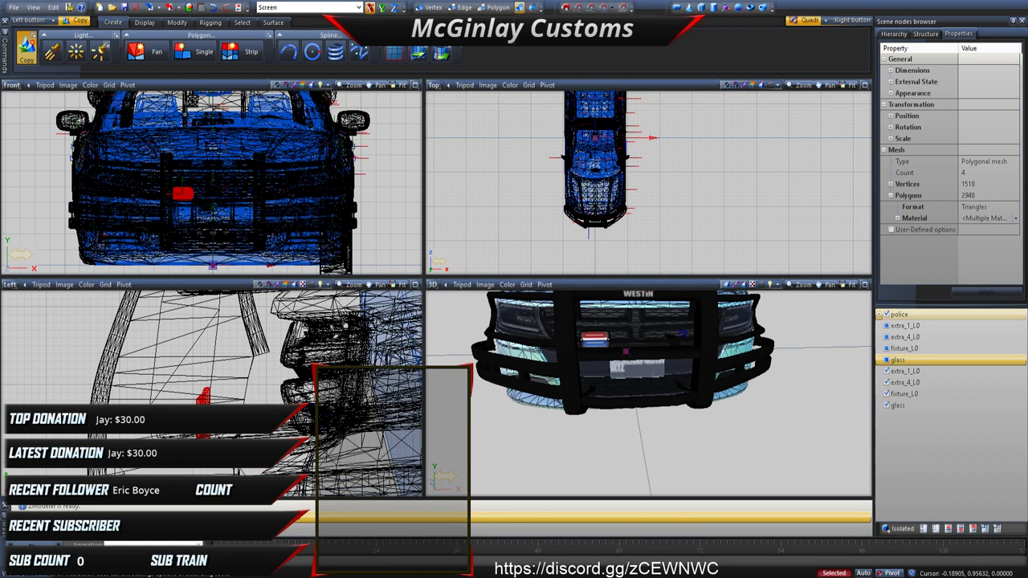
Step: Hide the police model and move one set of the light parts along X to the opposite side of the centreline
click(172, 26)
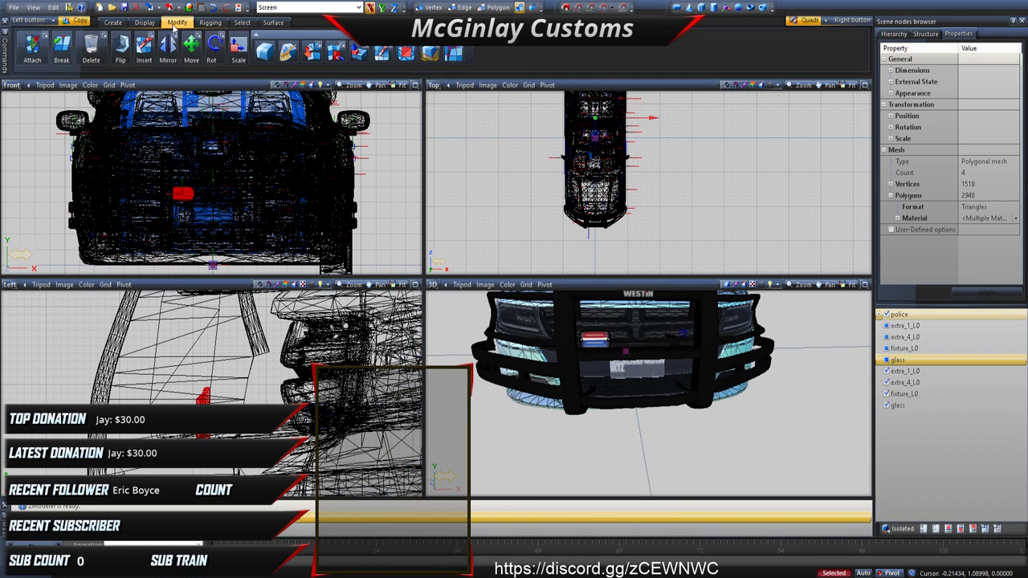
click(191, 48)
scroll(183, 204, up, 3)
scroll(167, 203, up, 3)
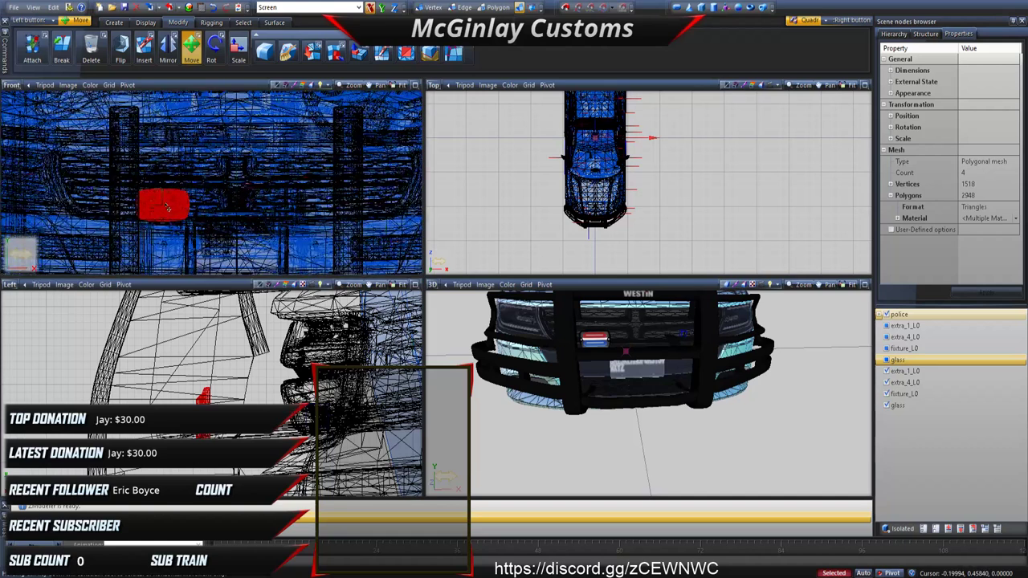
click(886, 314)
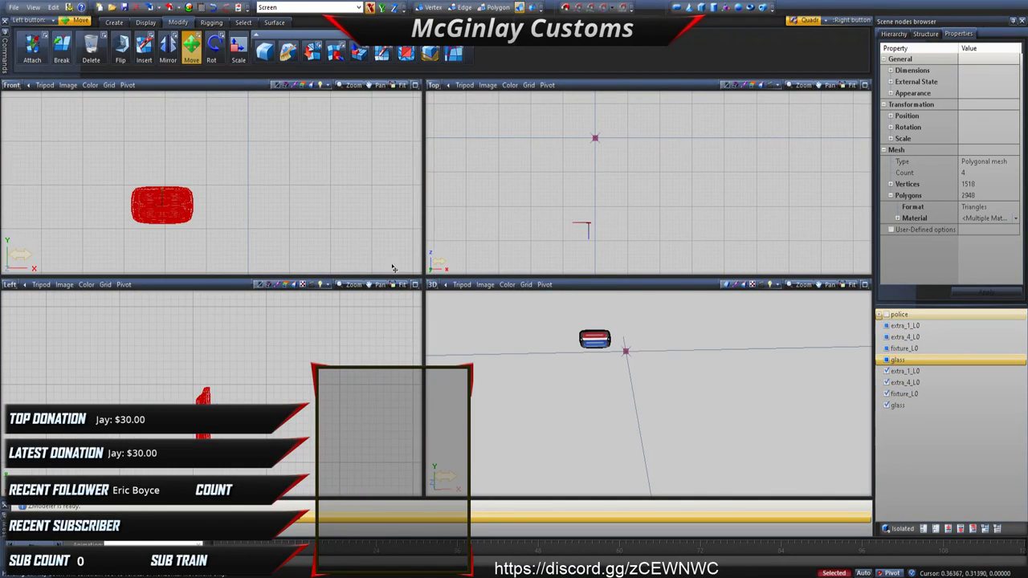
drag(222, 237, 388, 233)
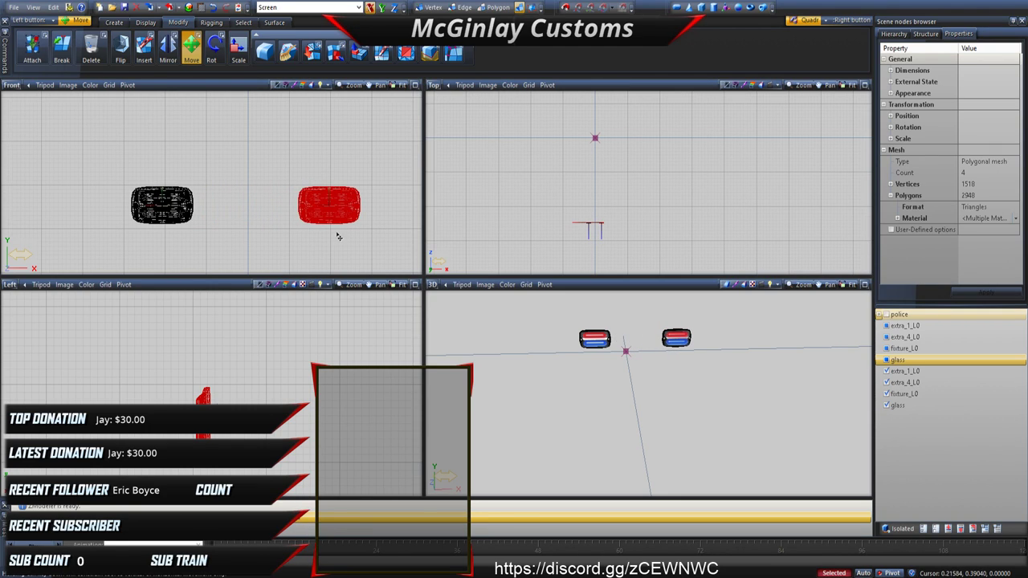
click(321, 213)
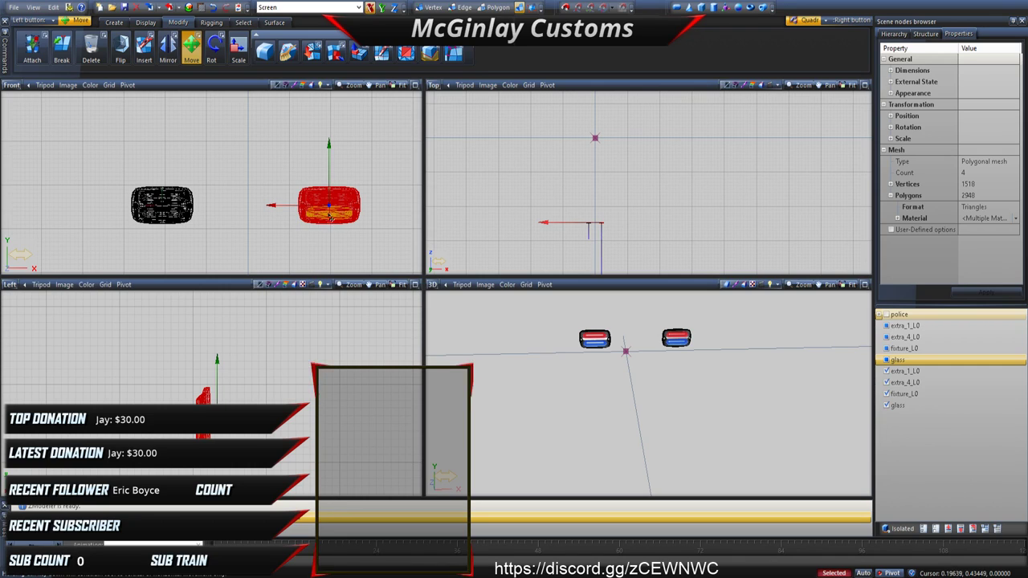
Step: Restore the police model's display and nudge the second light slightly outward along X toward its upright
click(886, 315)
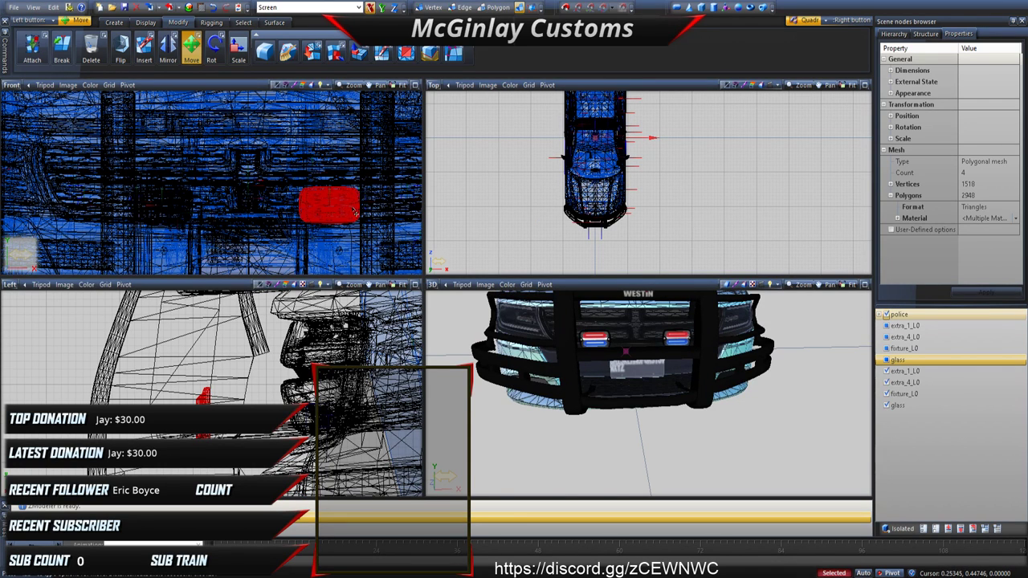
drag(353, 212, 362, 213)
click(855, 352)
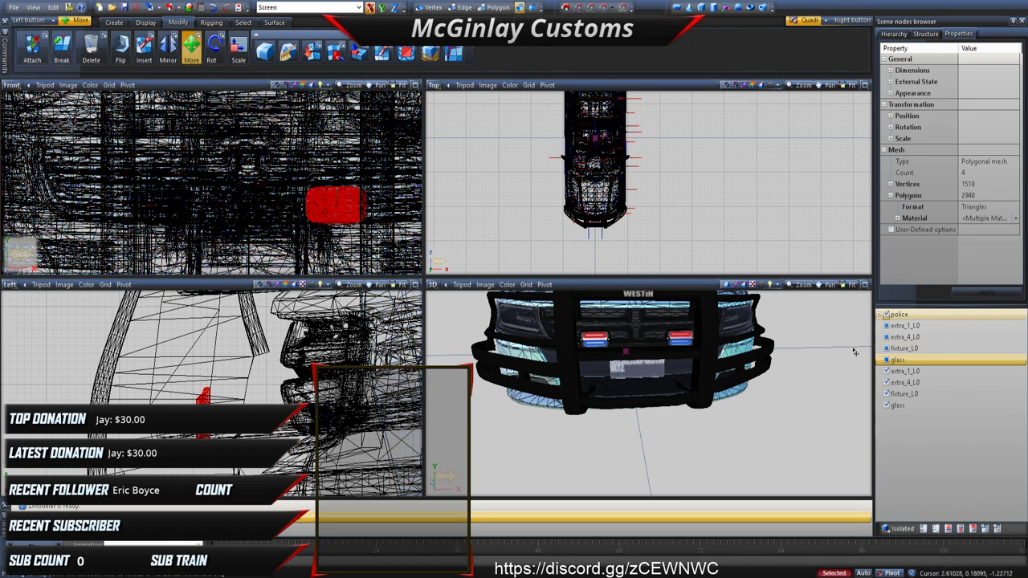
Step: Hide the police model again and fine-tune the second light along X, comparing both lights' distances from the centreline
click(885, 314)
click(352, 205)
drag(351, 205, 309, 198)
scroll(189, 202, up, 3)
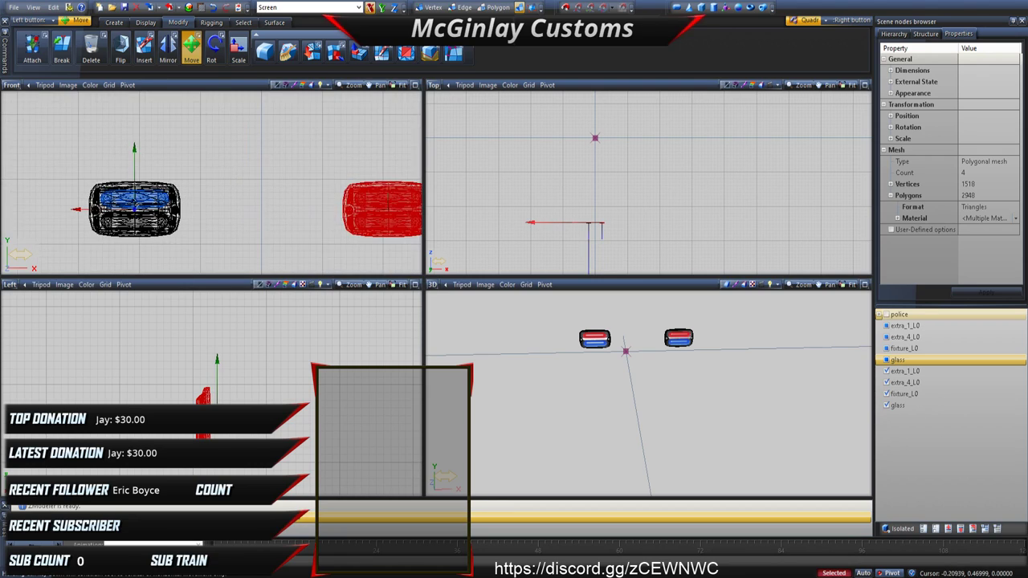
middle_drag(248, 191, 102, 191)
click(321, 206)
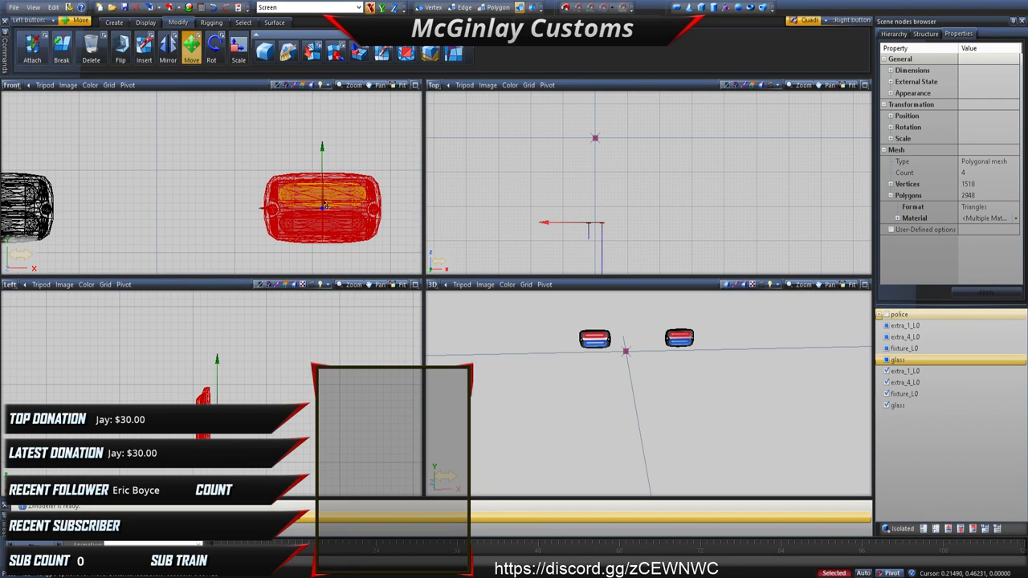
scroll(306, 228, down, 3)
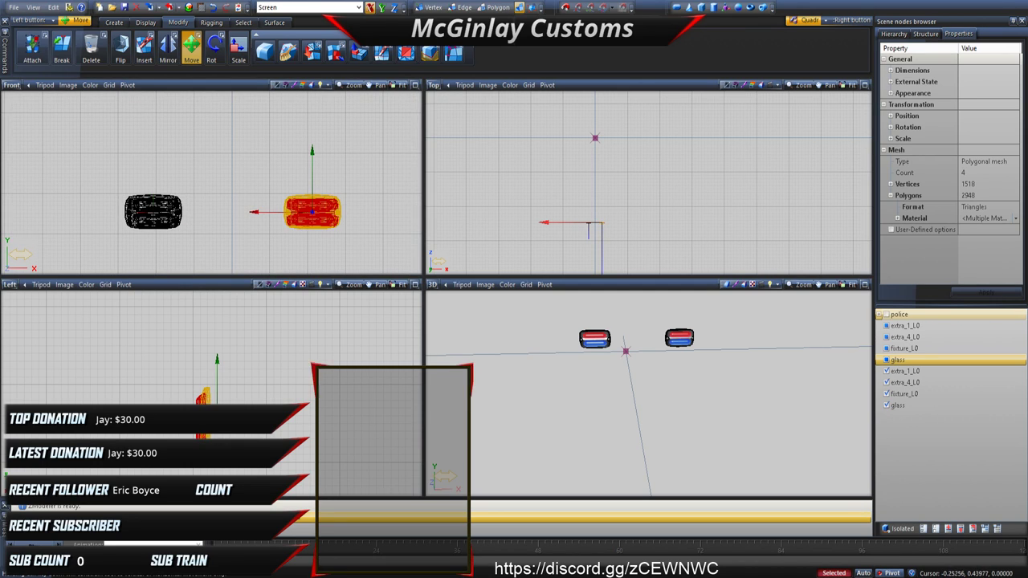
Step: Undo the last move and shift the second light slightly inward along X to mirror the first light's spacing
key(ctrl+z)
click(307, 218)
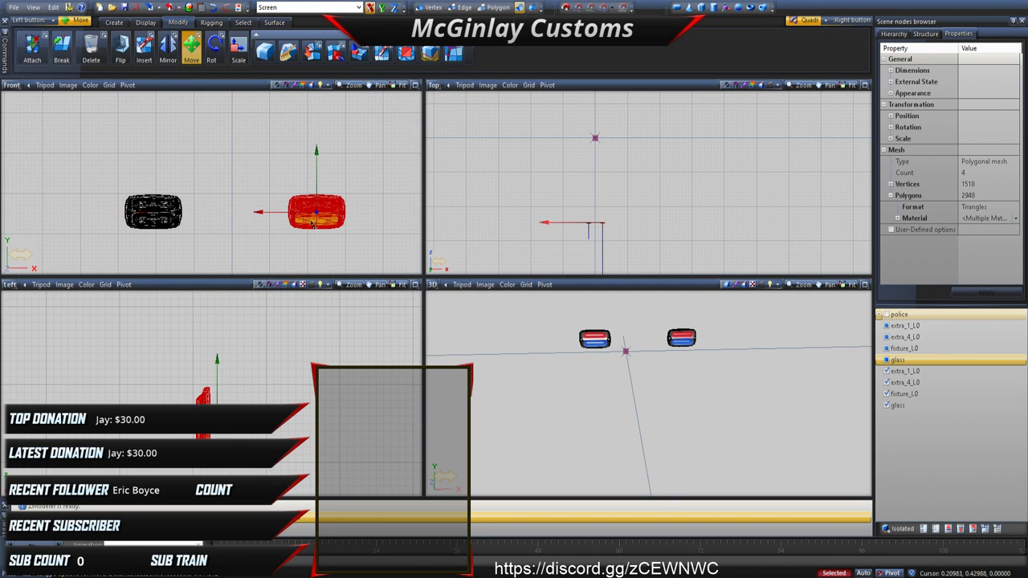
scroll(309, 215, up, 2)
drag(313, 209, 306, 209)
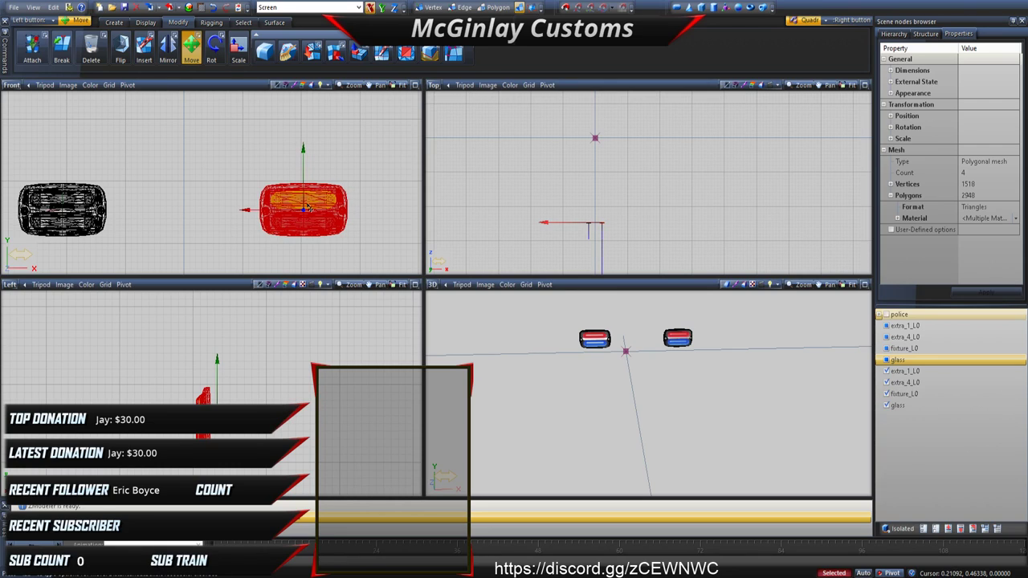
Step: Restore the police model's display and check both lights on the push bumper from the front
scroll(253, 211, down, 3)
scroll(254, 212, down, 2)
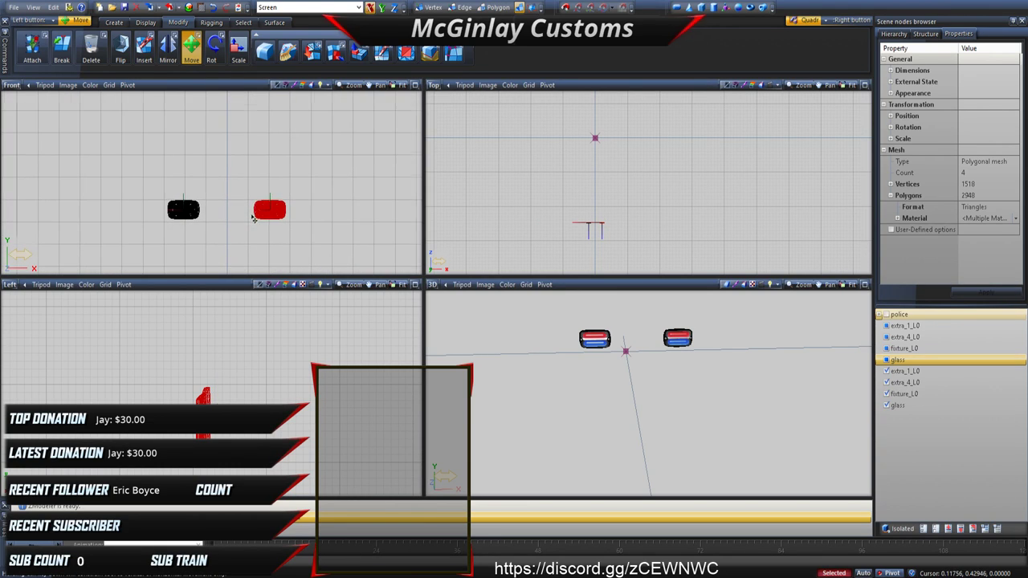
click(887, 314)
scroll(577, 329, down, 3)
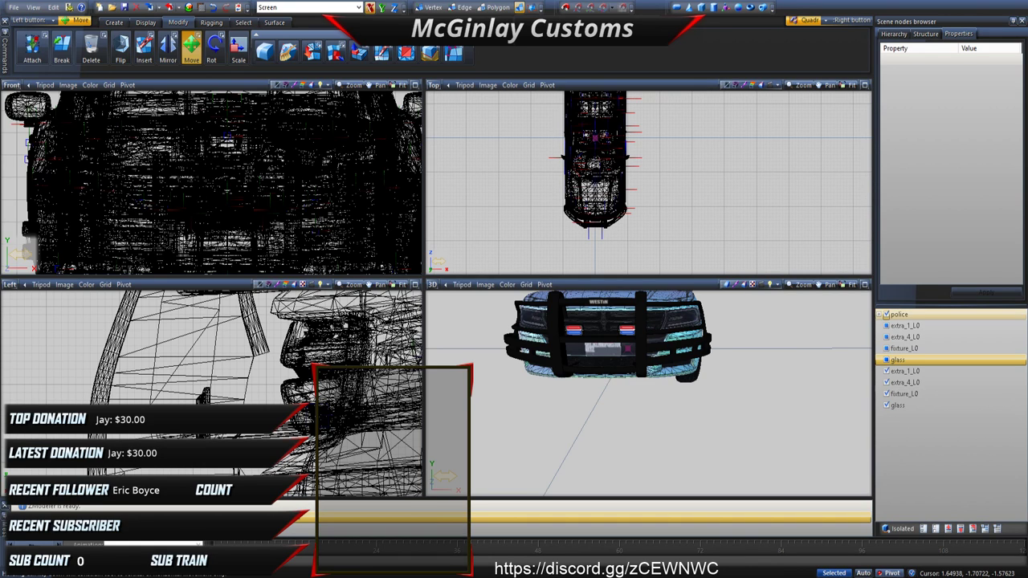
Step: Hide the fixture_L0 and glass parts of both push bumper lights, keeping their red and blue elements displayed
scroll(527, 353, down, 3)
scroll(225, 243, down, 1)
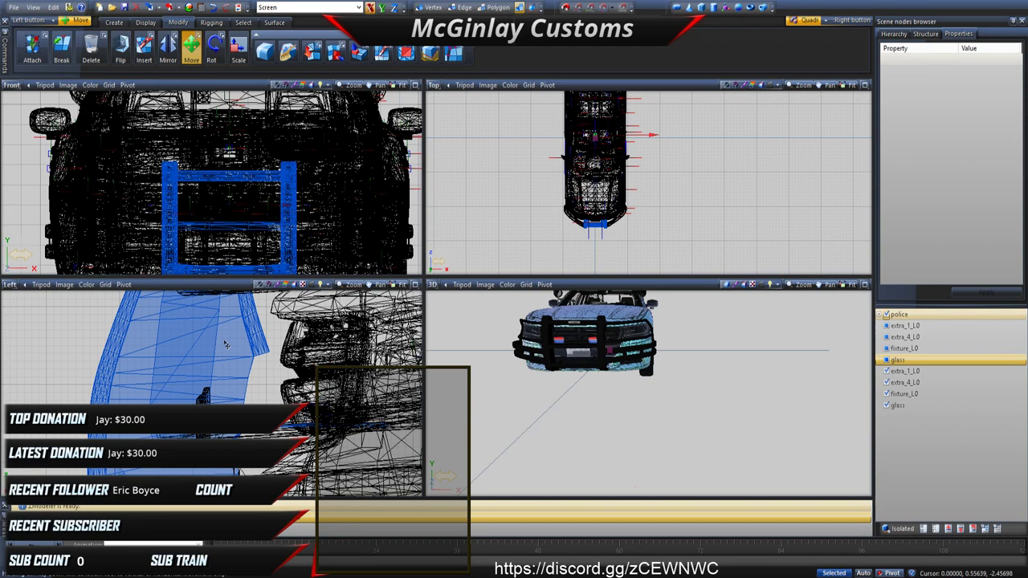
click(226, 345)
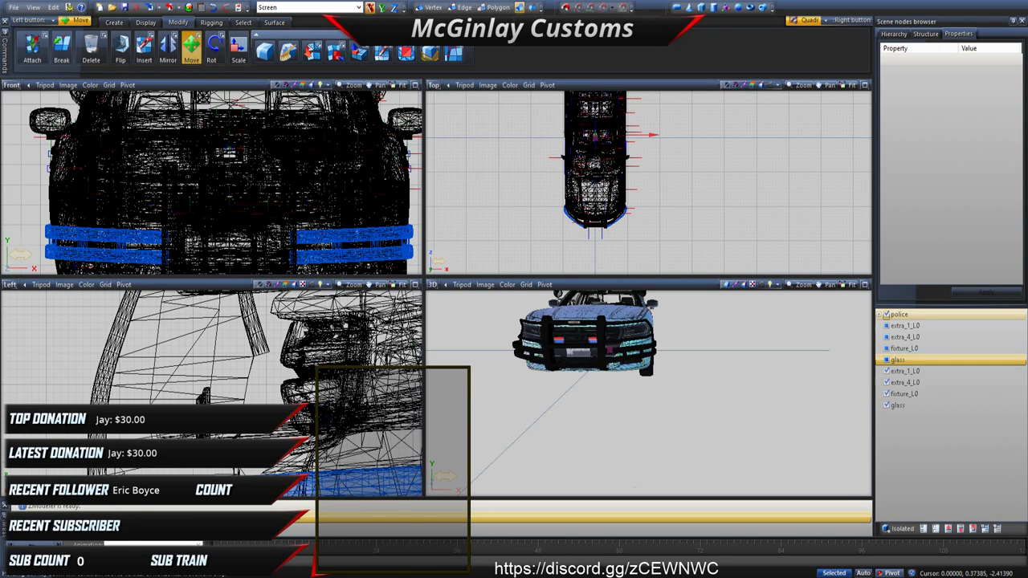
scroll(679, 358, up, 5)
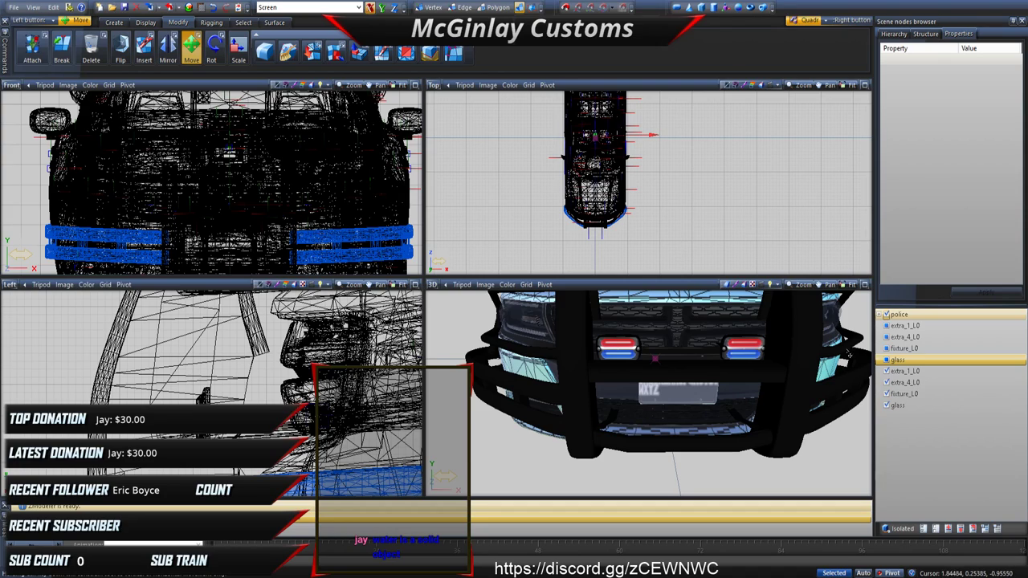
click(886, 358)
click(885, 349)
click(885, 348)
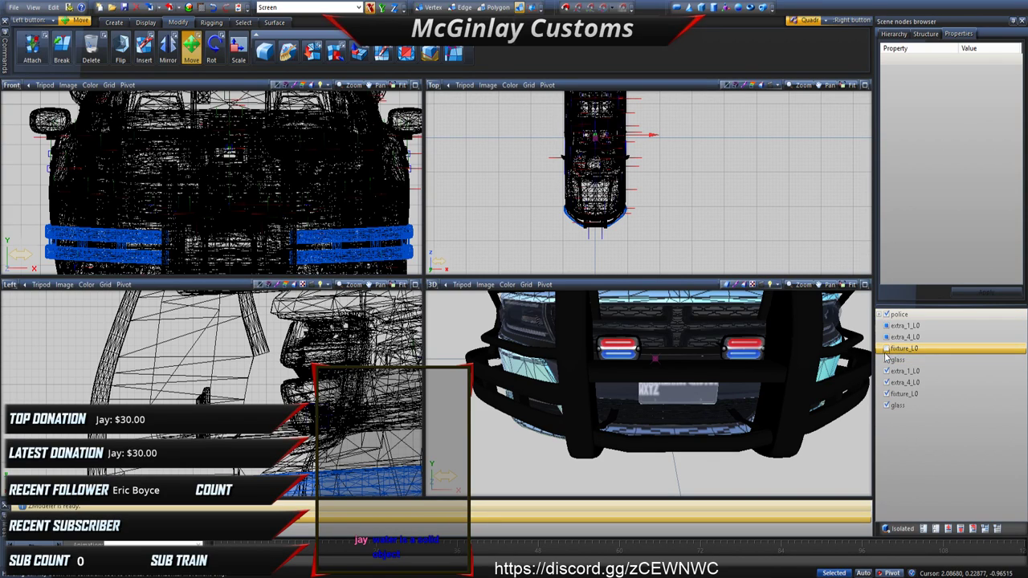
click(885, 360)
click(886, 394)
click(885, 404)
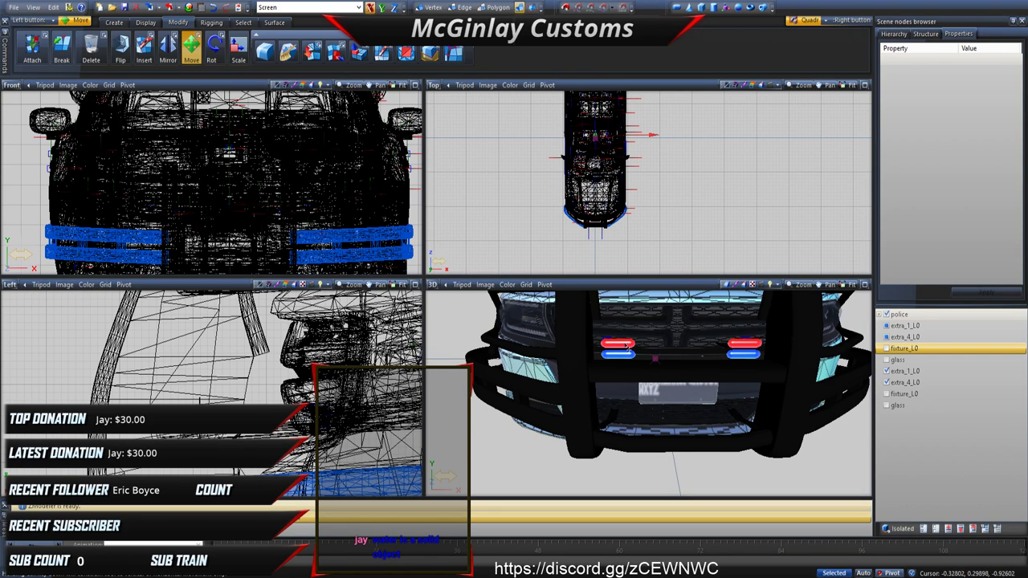
Step: Examine the exposed red and blue light elements on the push bumper from the front and from above
scroll(655, 359, down, 2)
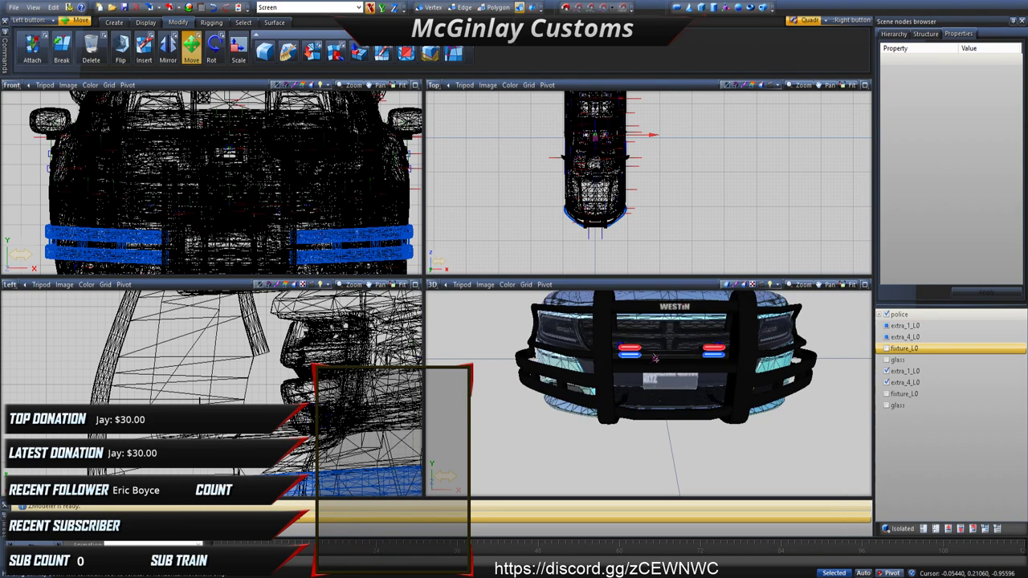
scroll(655, 358, down, 3)
middle_drag(656, 358, 651, 403)
scroll(602, 405, up, 4)
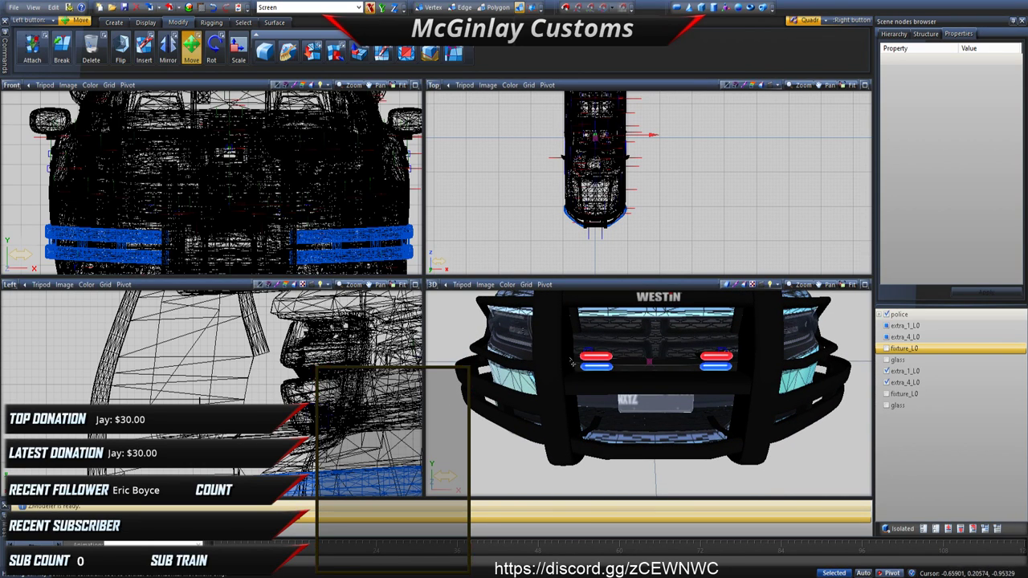
click(514, 351)
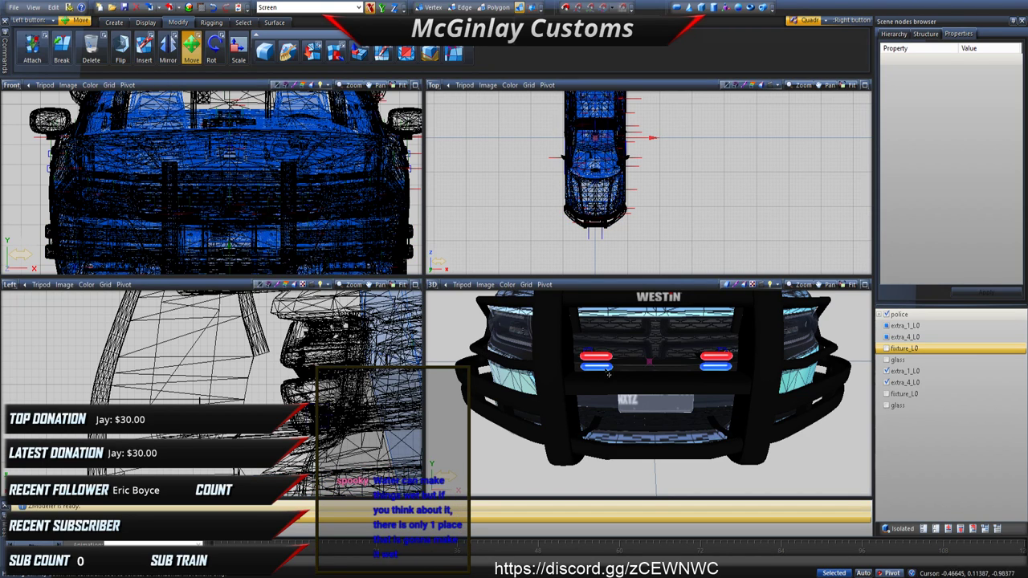
middle_drag(603, 354, 602, 430)
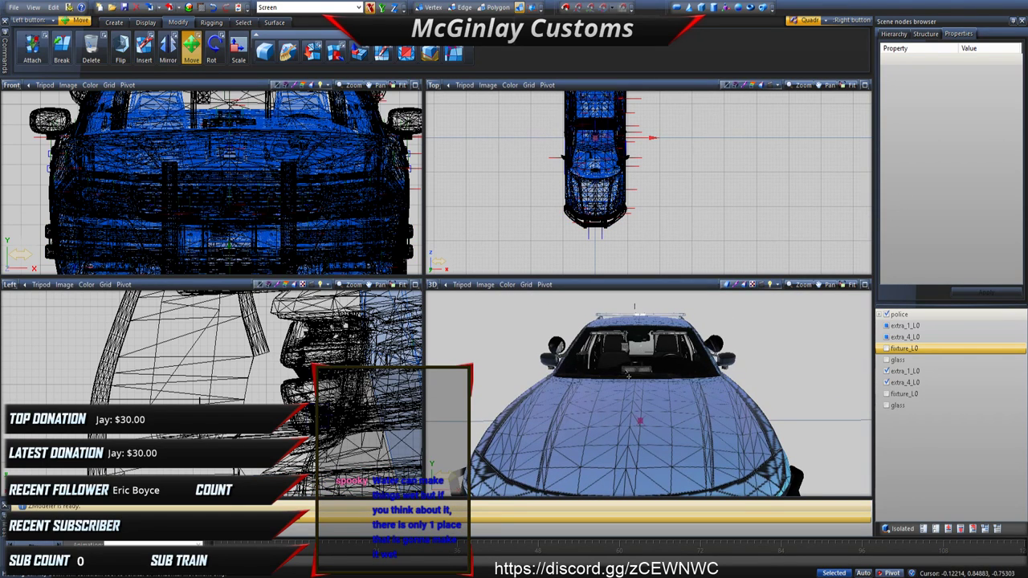
scroll(623, 331, down, 4)
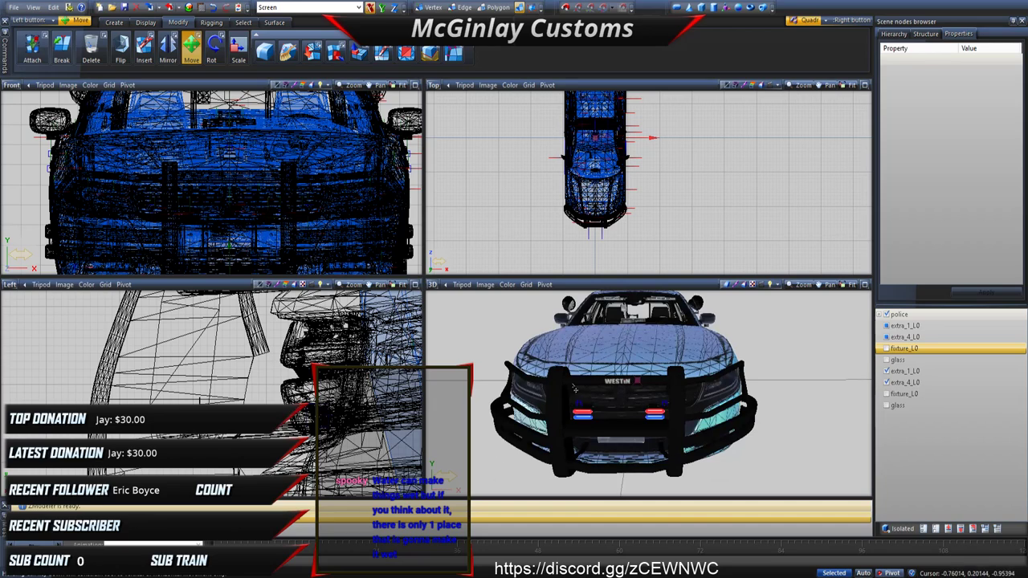
middle_drag(595, 409, 616, 347)
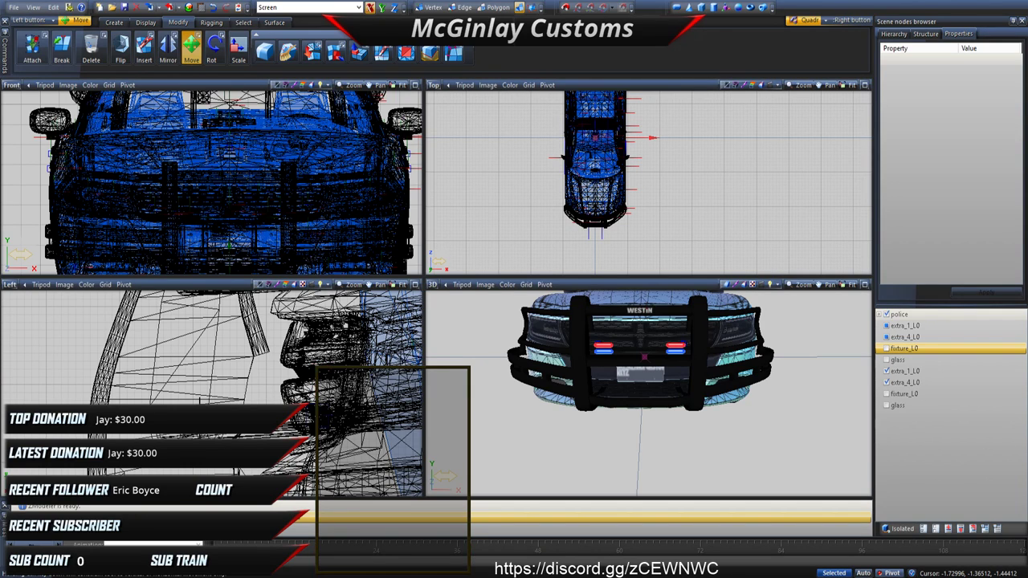
right_click(533, 259)
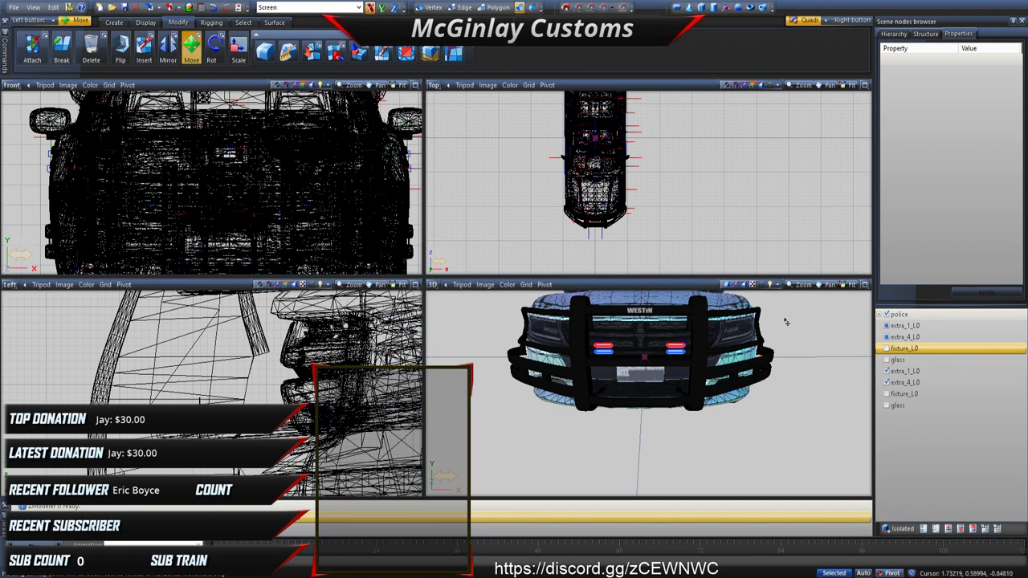
Step: Hide the police model and assign the All lights material to all four red and blue light elements
click(886, 316)
drag(138, 178, 279, 226)
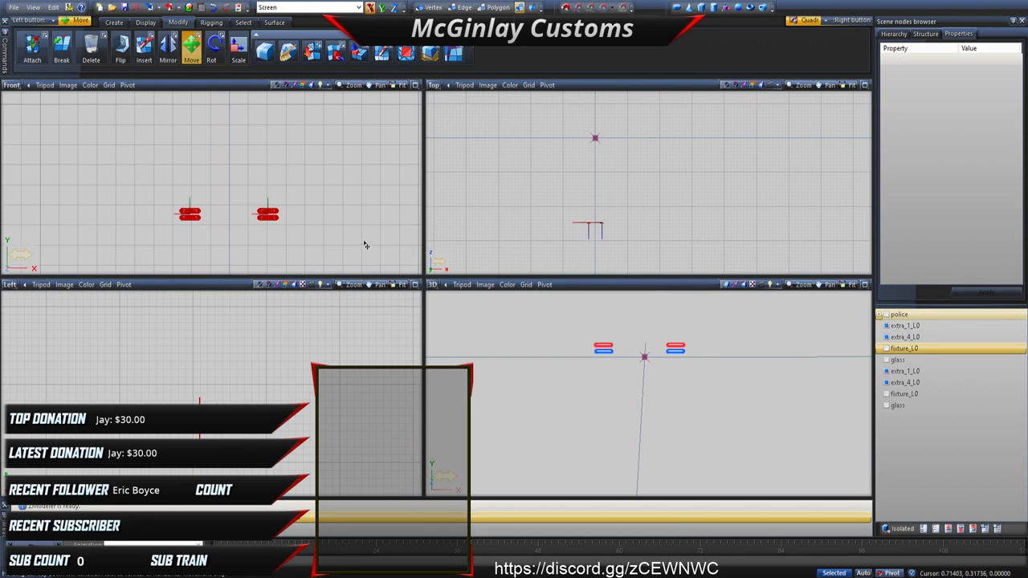
click(968, 251)
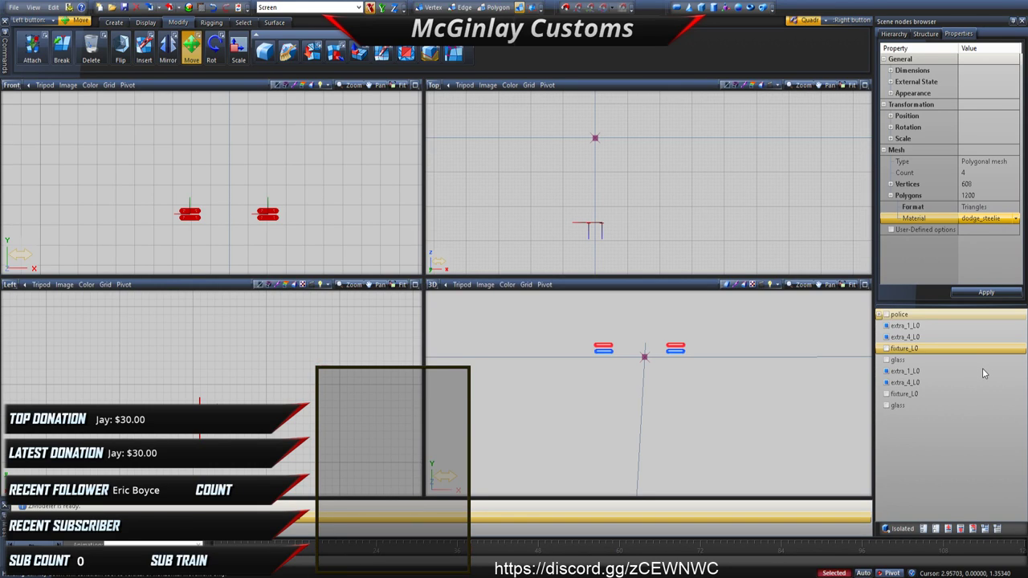
click(975, 292)
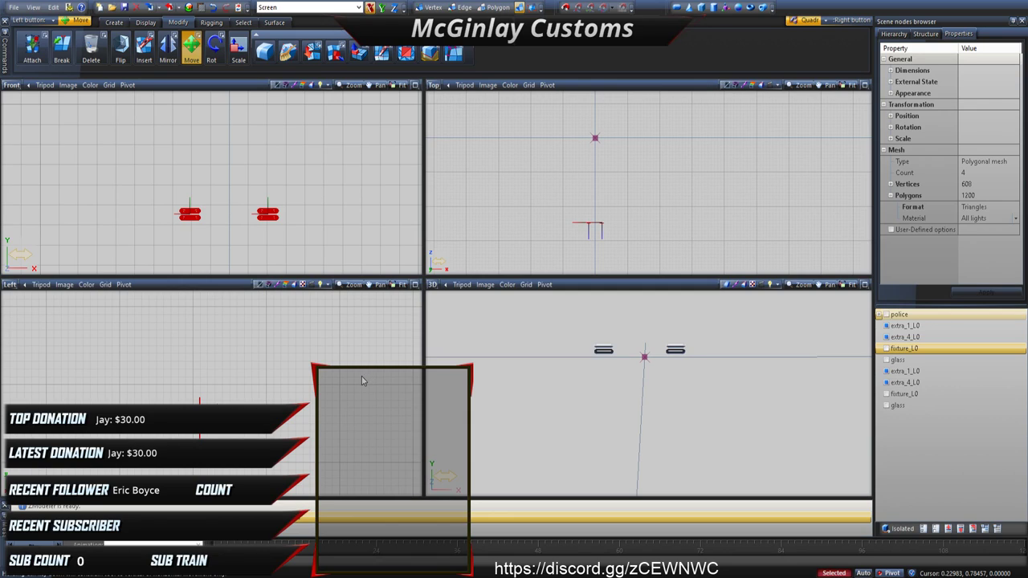
Step: Show the light elements' UVs over the All lights texture in the UV Mapper and pull the stacked islands apart
click(377, 351)
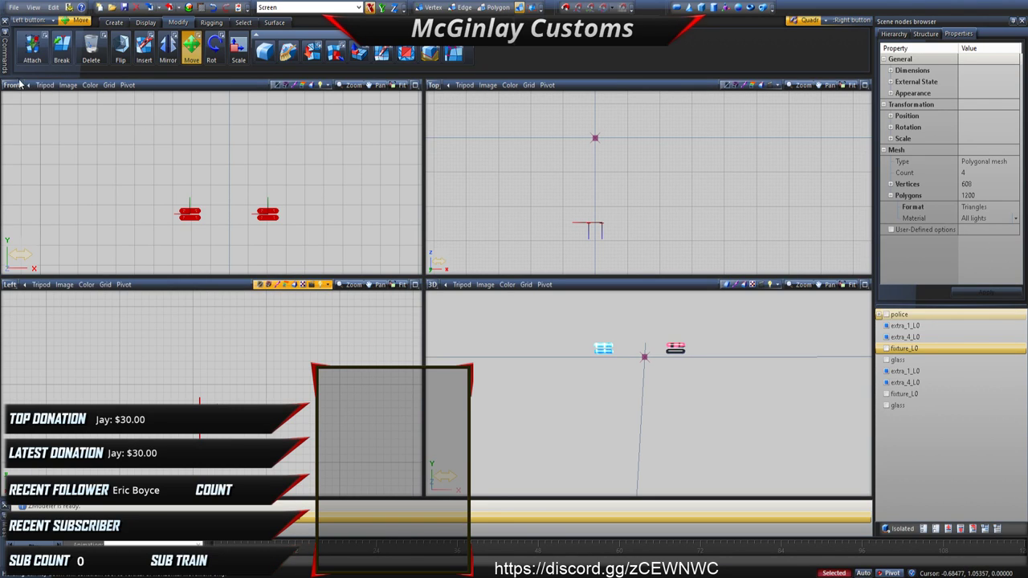
key(u)
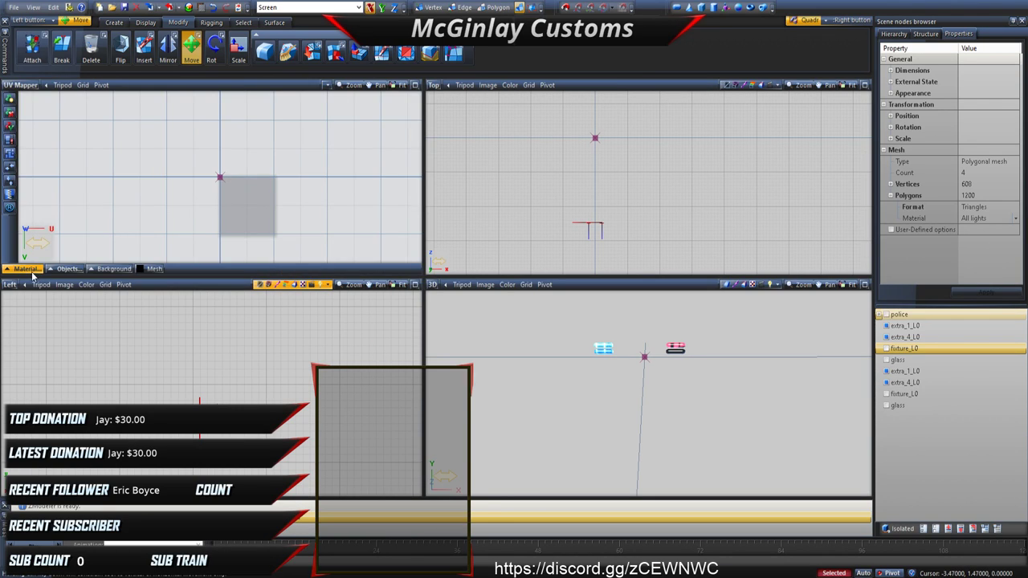
scroll(114, 176, up, 3)
scroll(292, 226, up, 5)
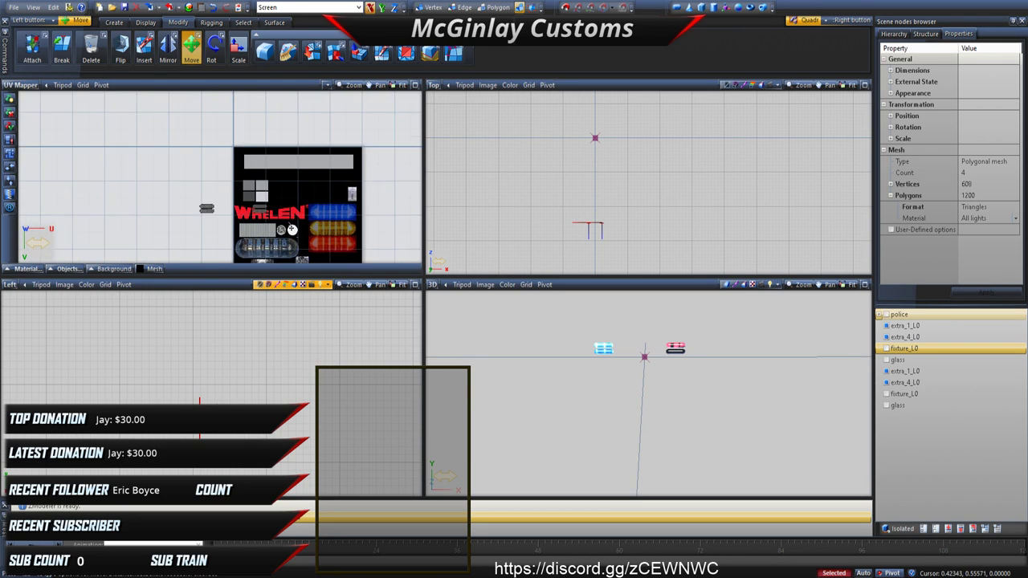
drag(75, 159, 239, 206)
scroll(169, 172, up, 2)
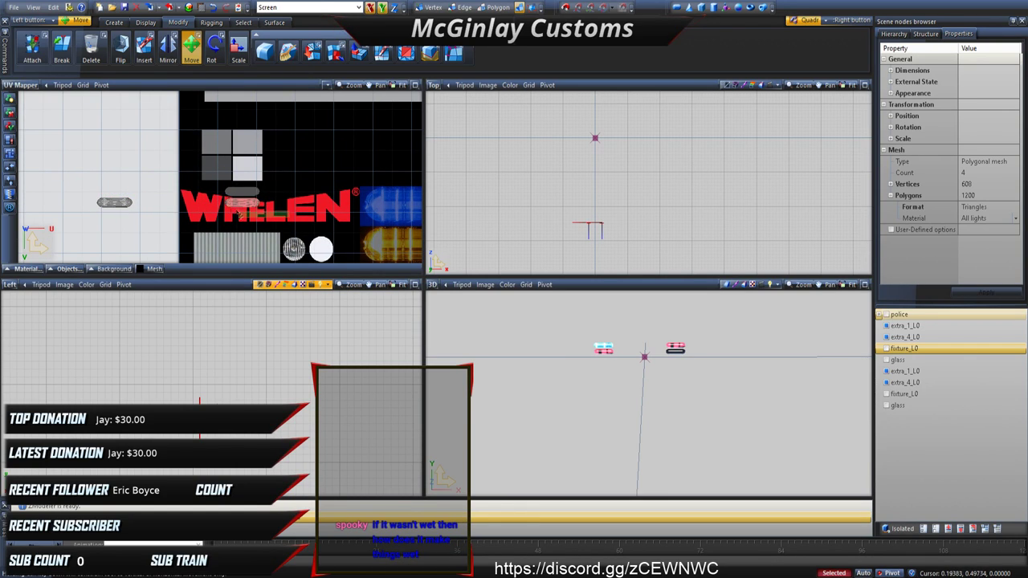
drag(239, 207, 192, 233)
click(148, 227)
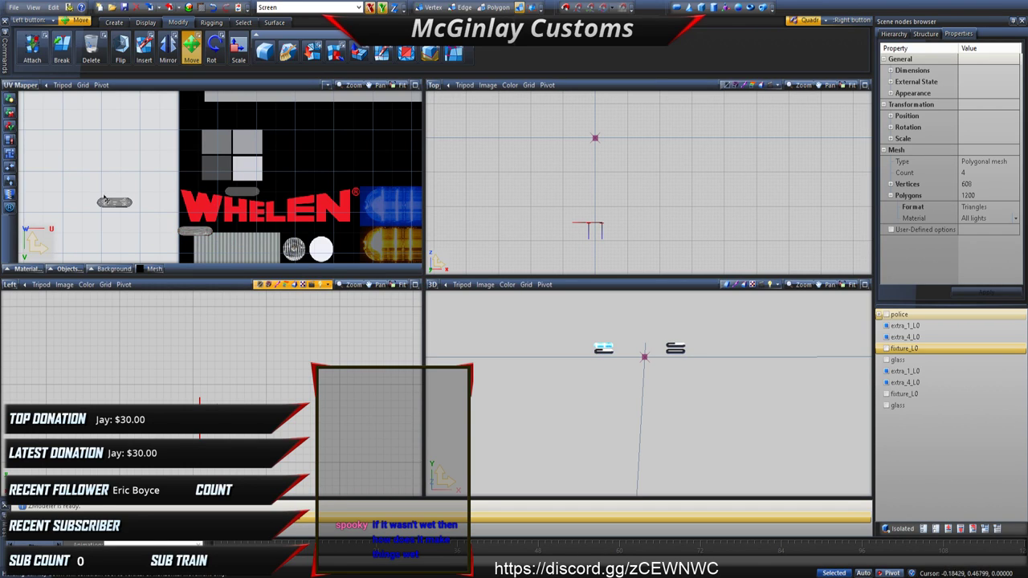
Step: Gather the light elements' UV islands, enlarge them and place them over the blue lens of the texture
drag(112, 201, 221, 197)
right_drag(205, 175, 293, 215)
right_drag(131, 194, 212, 243)
middle_drag(213, 241, 105, 226)
click(238, 50)
drag(237, 231, 281, 130)
click(192, 49)
drag(300, 257, 344, 130)
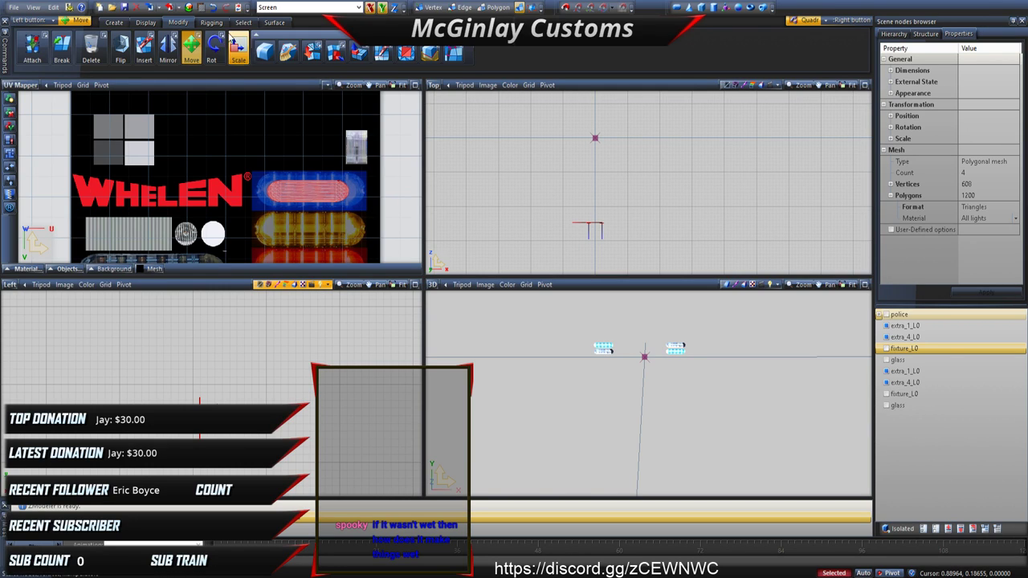
Step: Stretch the UV islands along separate axes to match the lens shape and centre one pair on the blue lens
click(238, 50)
key(x)
drag(316, 183, 301, 165)
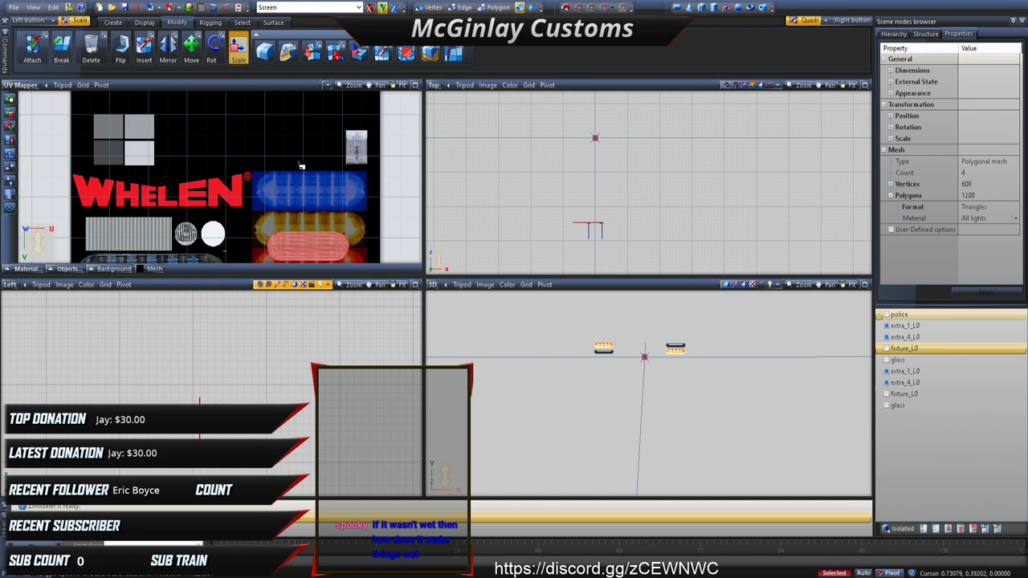
click(191, 49)
drag(311, 259, 313, 210)
click(371, 7)
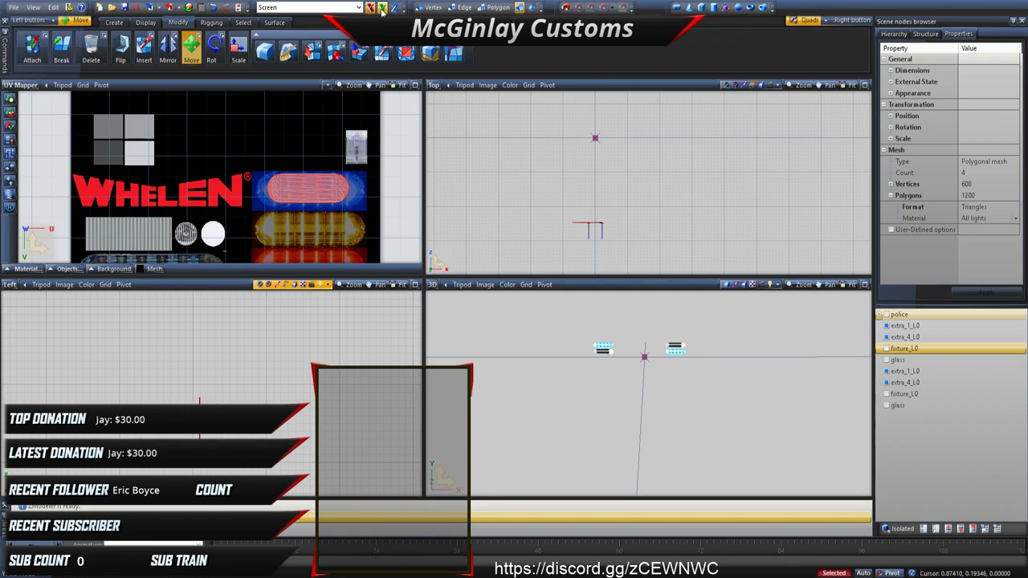
click(239, 50)
drag(386, 193, 339, 168)
click(192, 50)
right_drag(240, 155, 314, 132)
drag(321, 183, 320, 186)
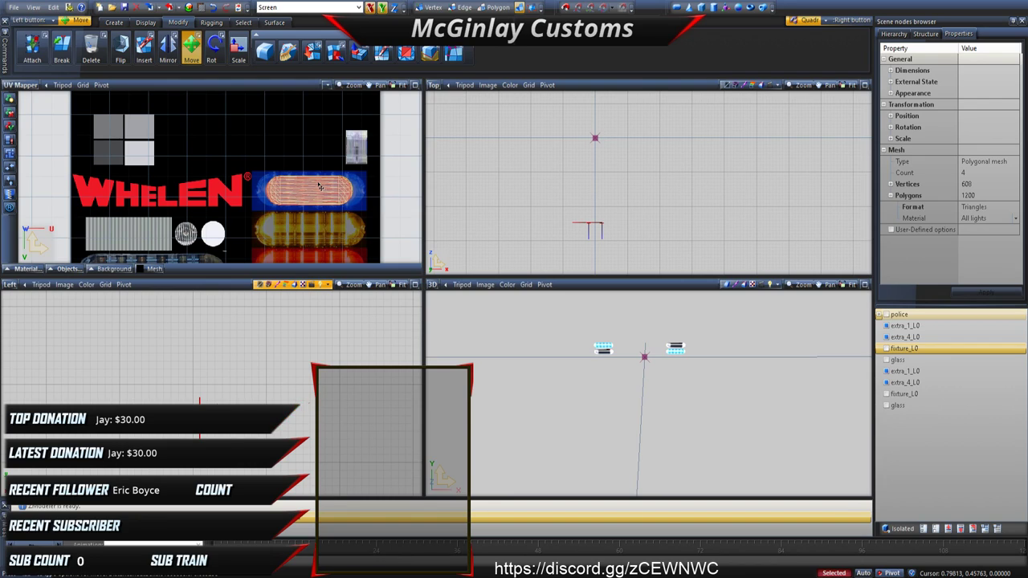
Step: Position the other pair of light UV islands over the red lens of the texture and check the lights in 3D
right_drag(232, 158, 406, 223)
scroll(387, 222, down, 2)
middle_drag(387, 222, 373, 153)
drag(299, 223, 383, 185)
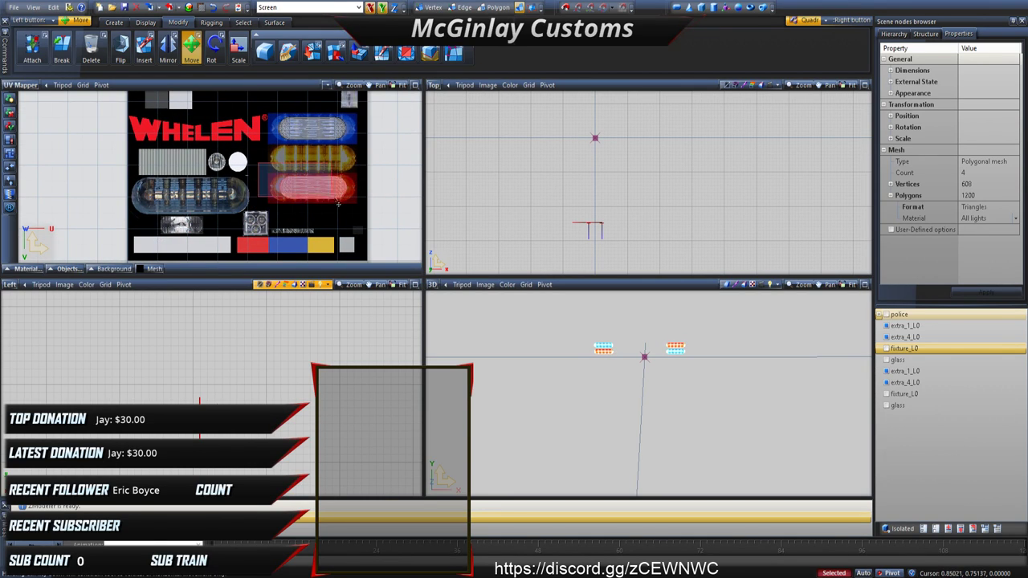
scroll(546, 314, up, 3)
scroll(590, 349, down, 2)
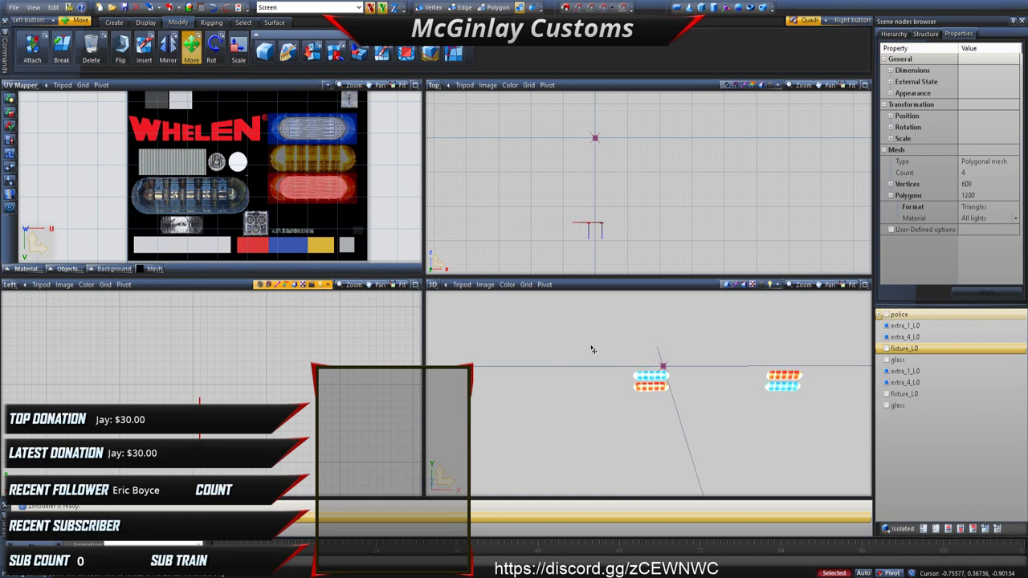
Step: Return to the Front view and attach the light elements into two diagonal pairs, joining each upper element with the opposite light's lower one
click(29, 85)
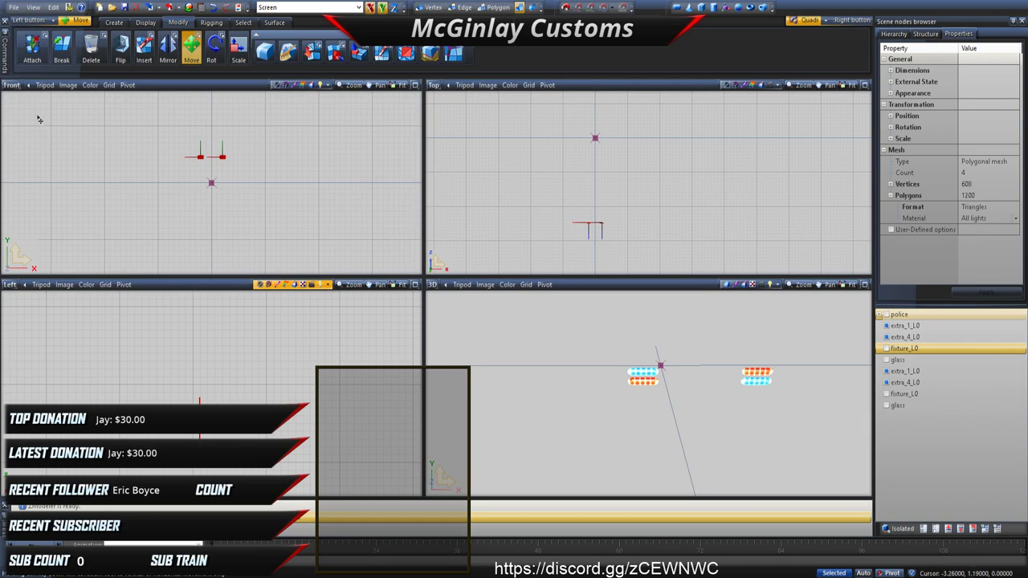
right_drag(119, 140, 330, 236)
key(space)
key(Escape)
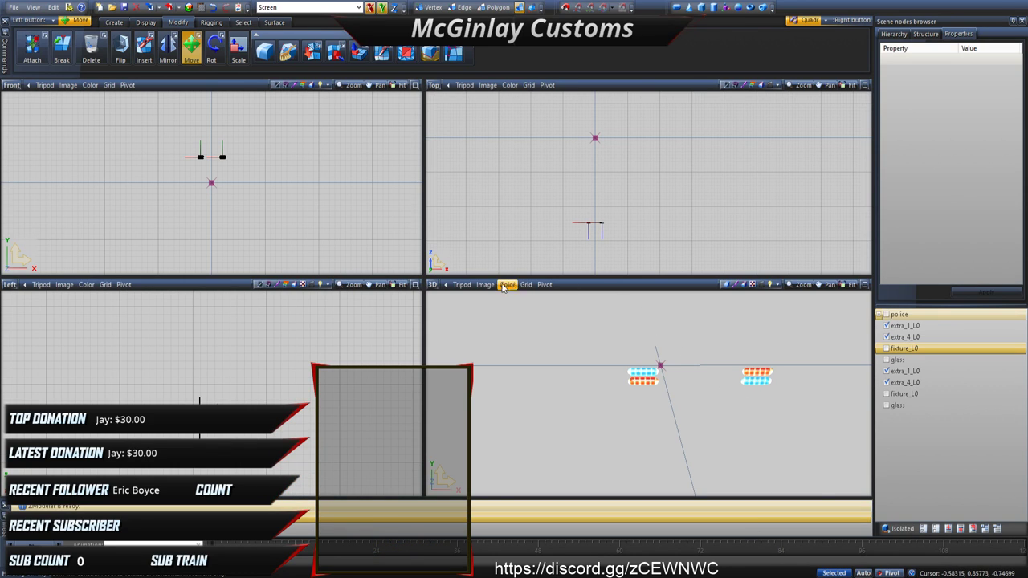
scroll(178, 125, up, 1)
click(32, 50)
scroll(204, 161, up, 2)
scroll(208, 155, up, 3)
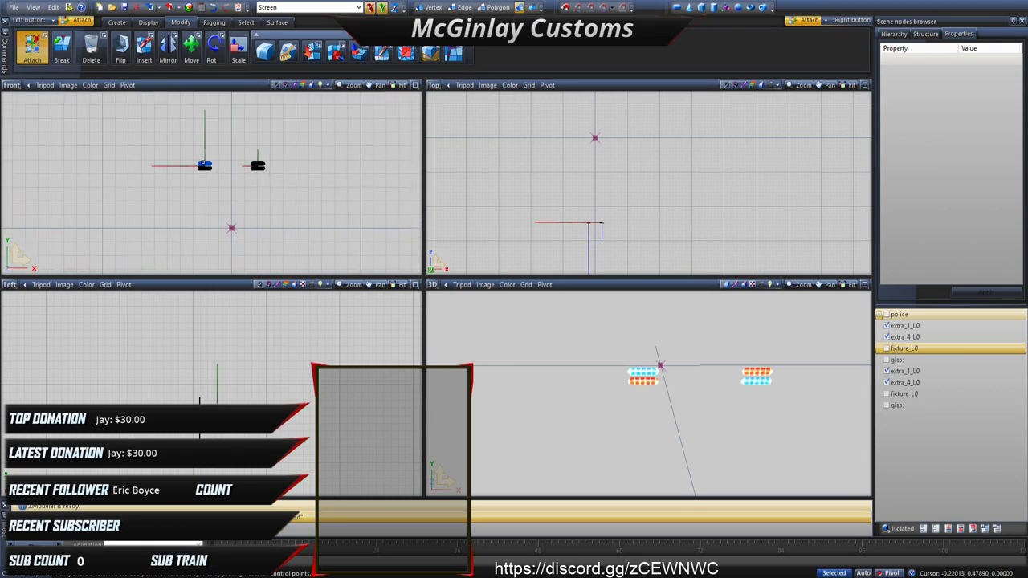
click(261, 168)
click(261, 168)
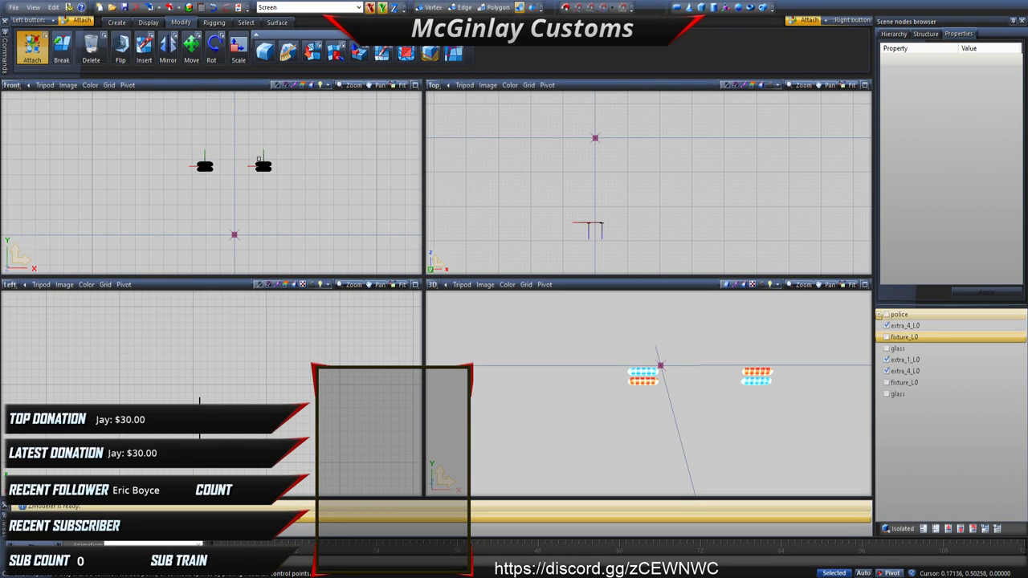
click(261, 165)
click(207, 167)
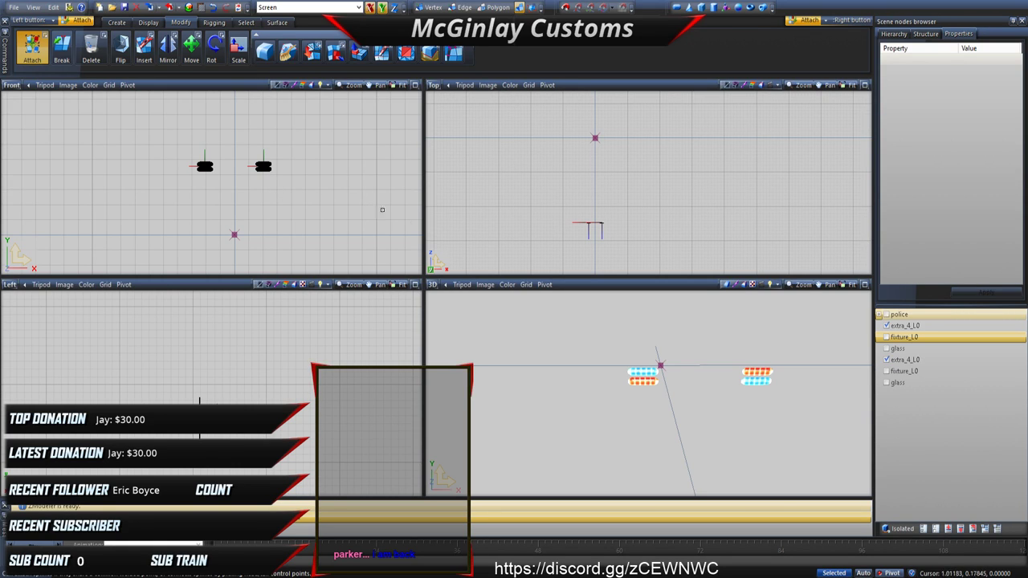
Step: Move both extra_4_L0 objects to the end of the object list and centre each one's local axes to its object
click(901, 327)
ctrl+drag(899, 361, 923, 390)
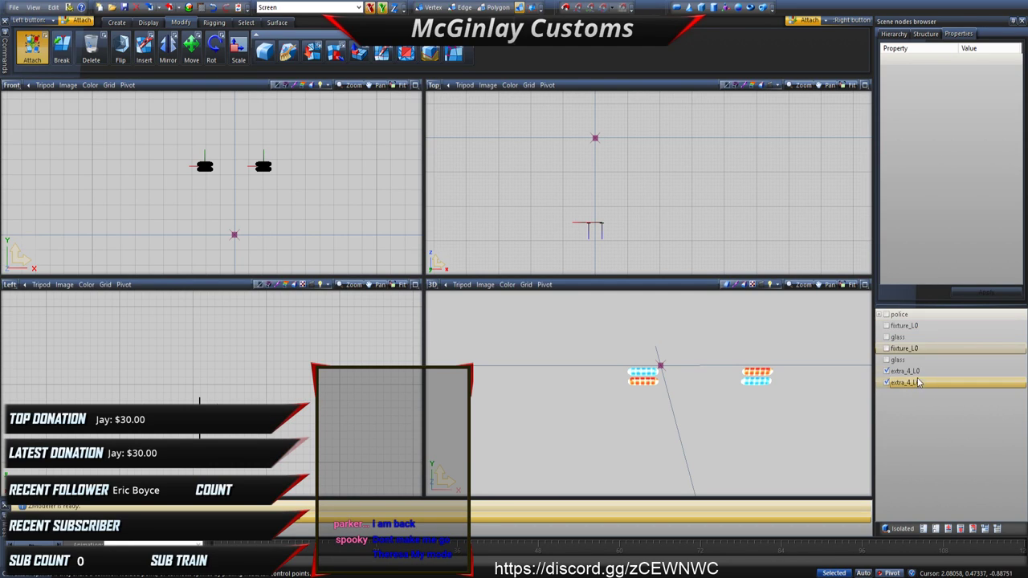
click(152, 22)
click(122, 51)
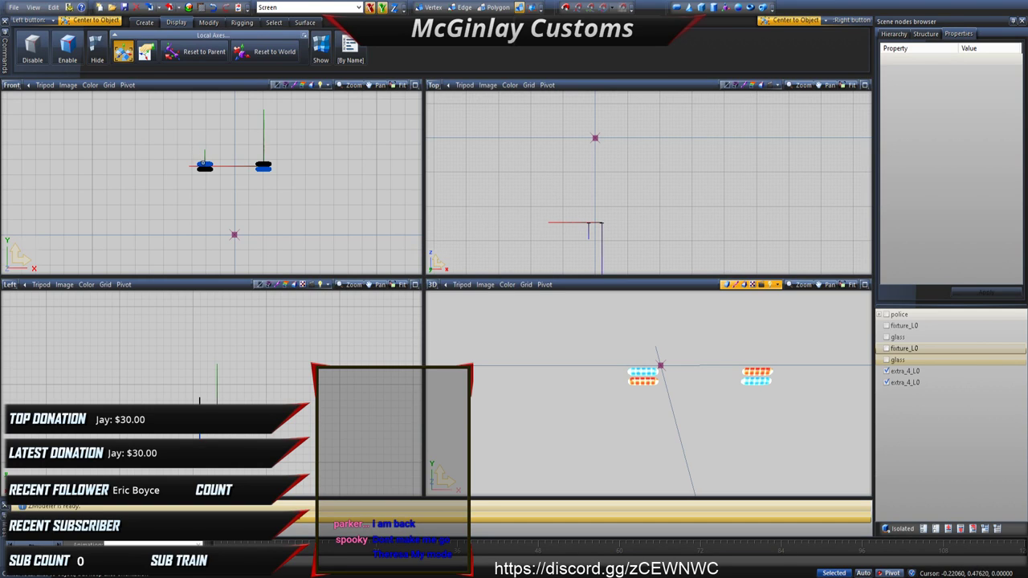
click(203, 163)
click(204, 169)
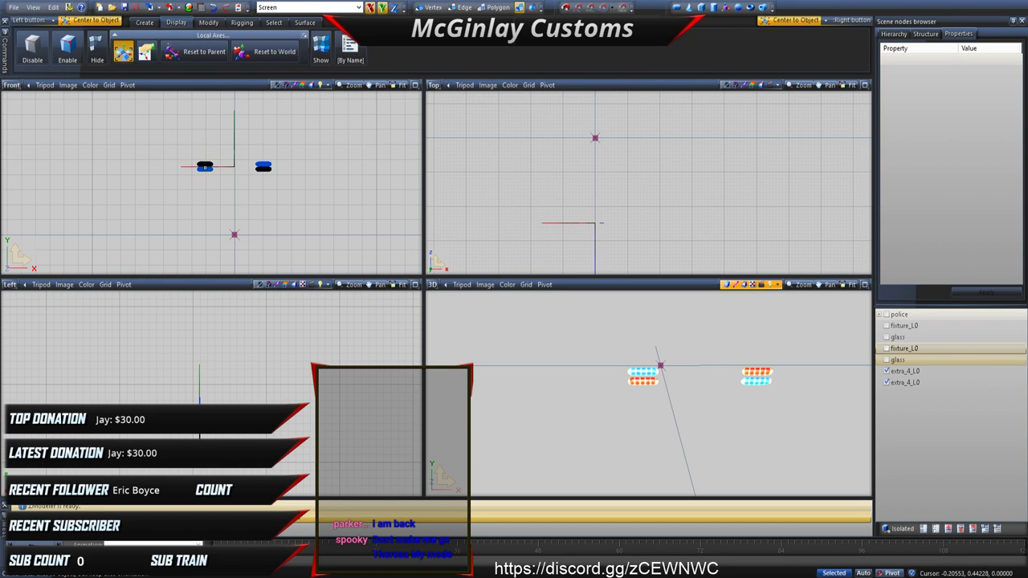
Step: Copy both extra_4_L0 light objects and turn the two copies into dummy nodes
click(146, 23)
click(26, 47)
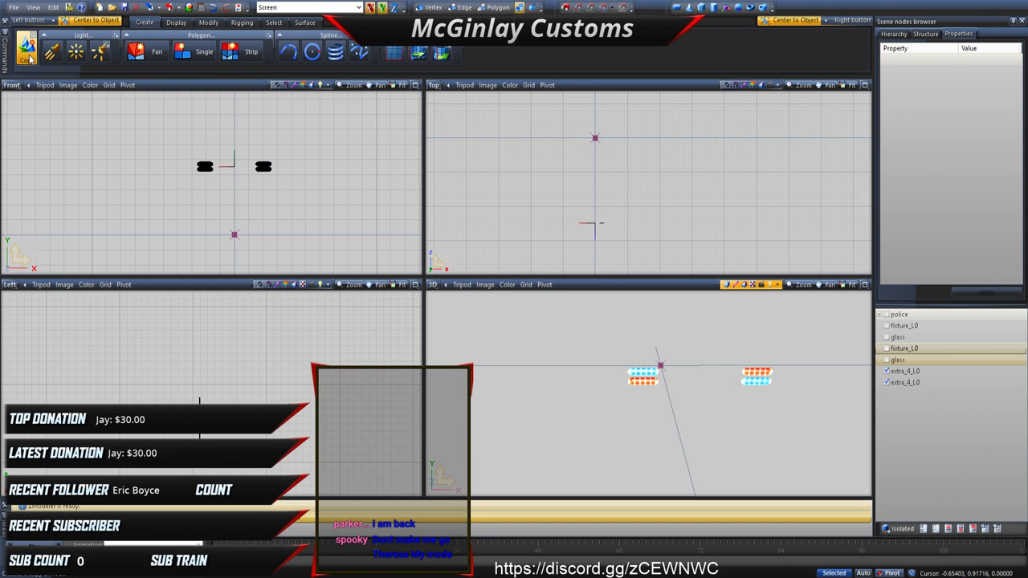
click(208, 167)
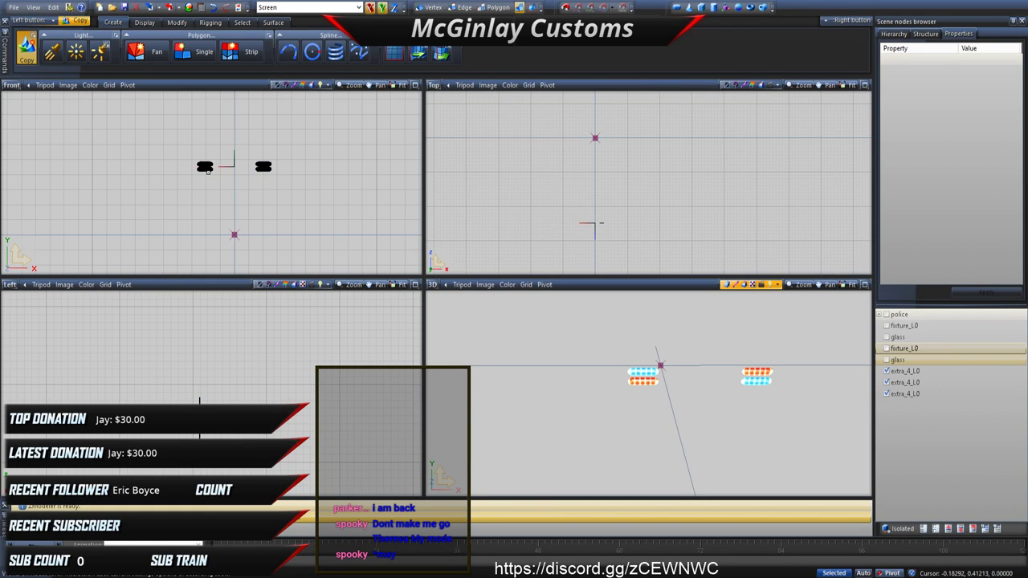
click(208, 167)
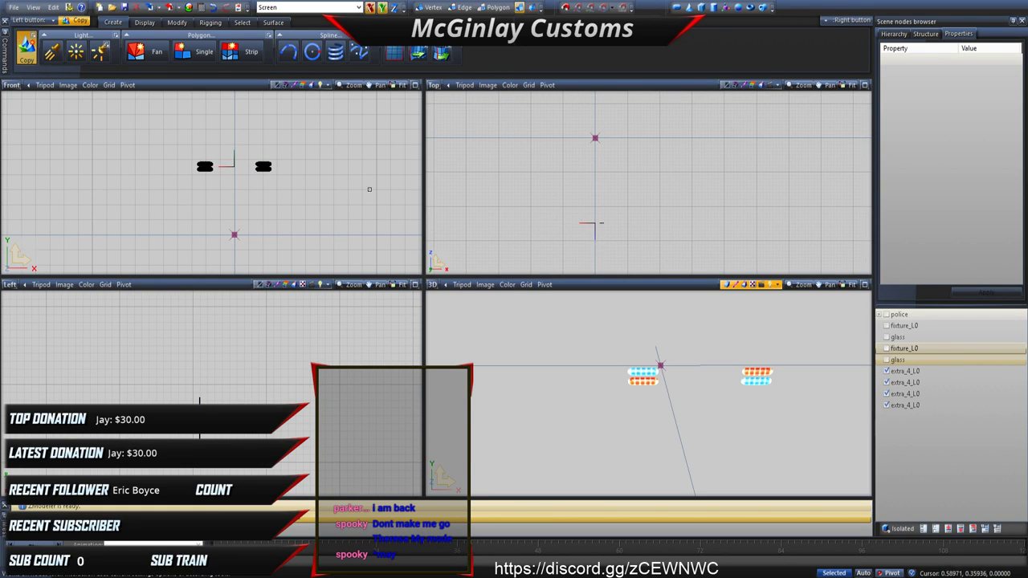
click(907, 399)
click(888, 394)
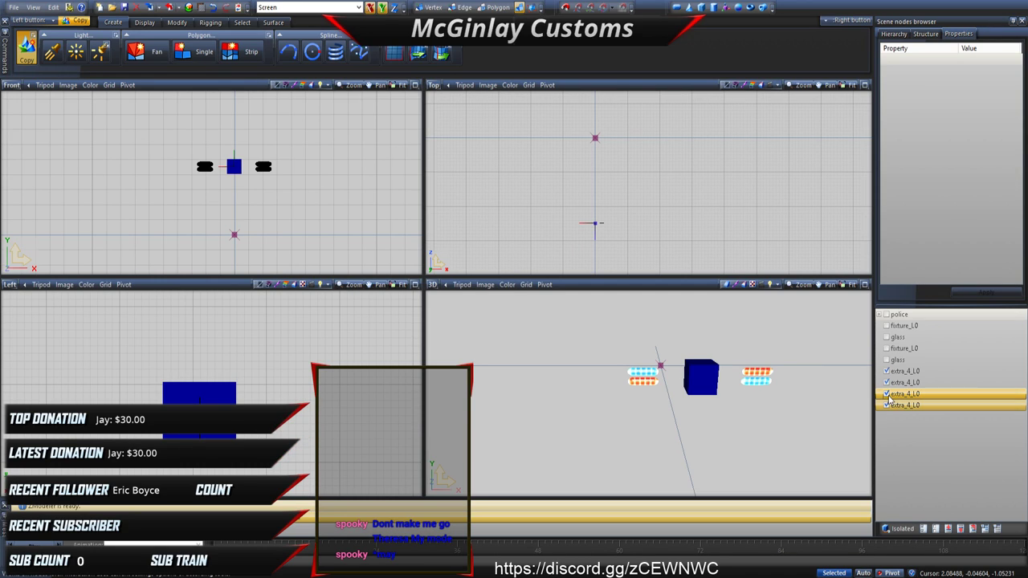
Step: Nest each extra_4_L0 light mesh under its matching dummy node and expand both dummies in the object list
drag(888, 396, 908, 395)
click(934, 373)
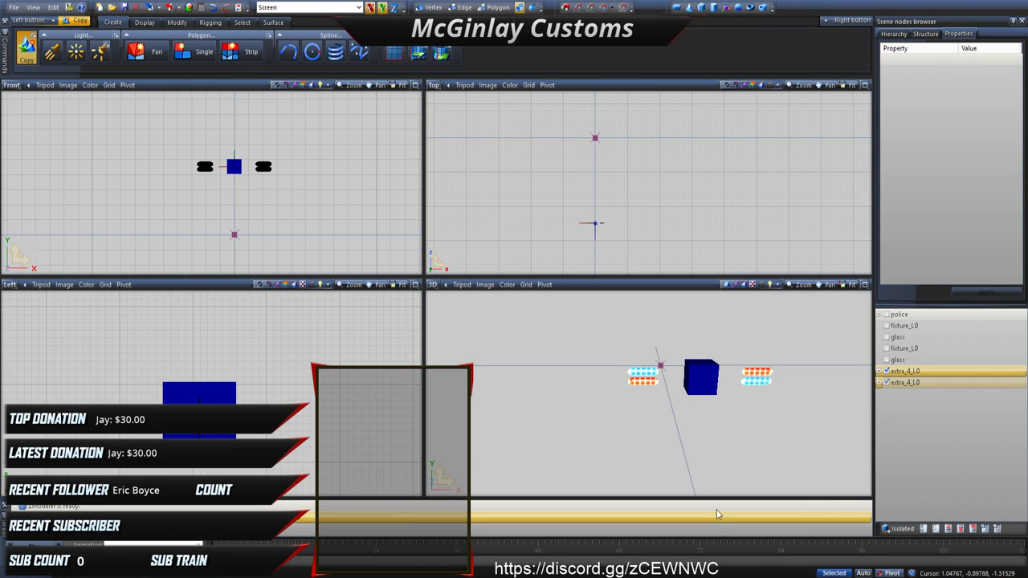
click(879, 383)
click(878, 371)
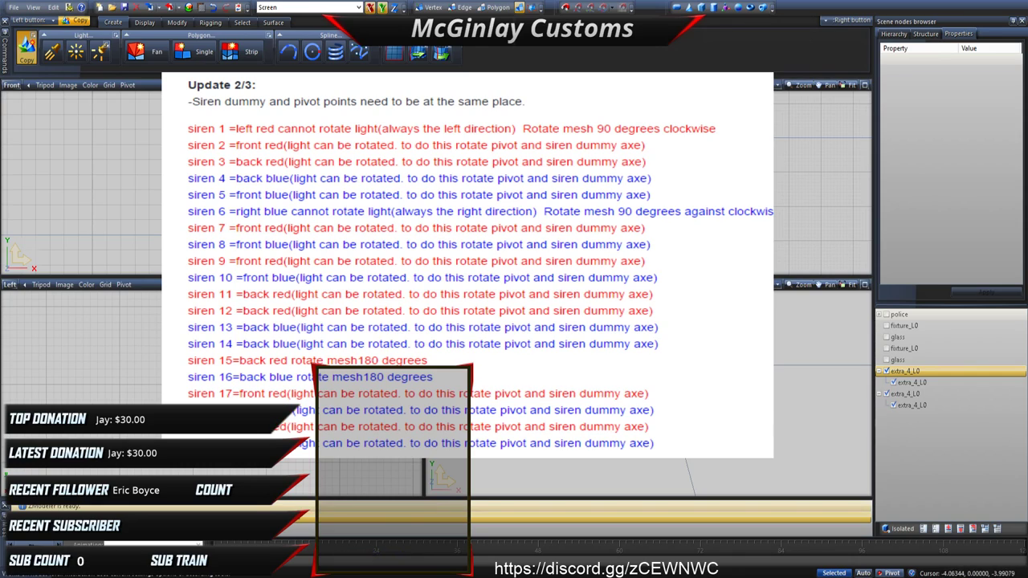
Step: Move both extra_4_L0 dummy nodes straight down along the vertical axis
click(241, 23)
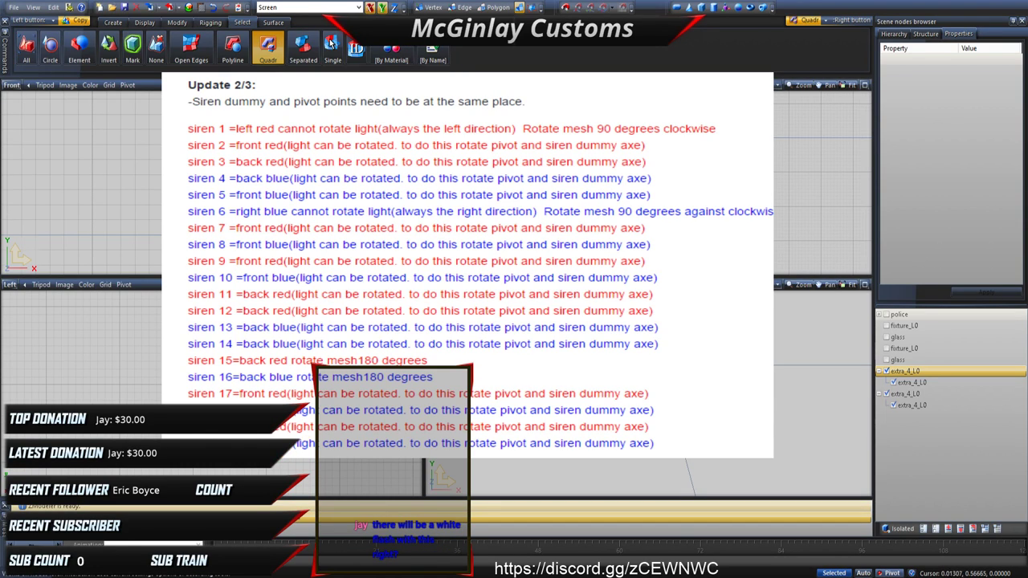
click(177, 23)
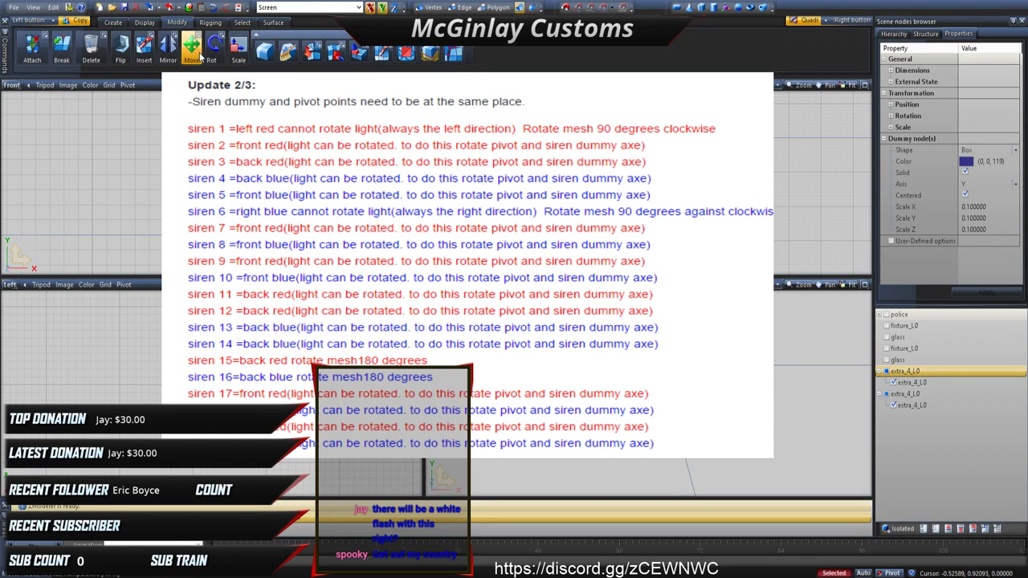
click(191, 46)
click(374, 8)
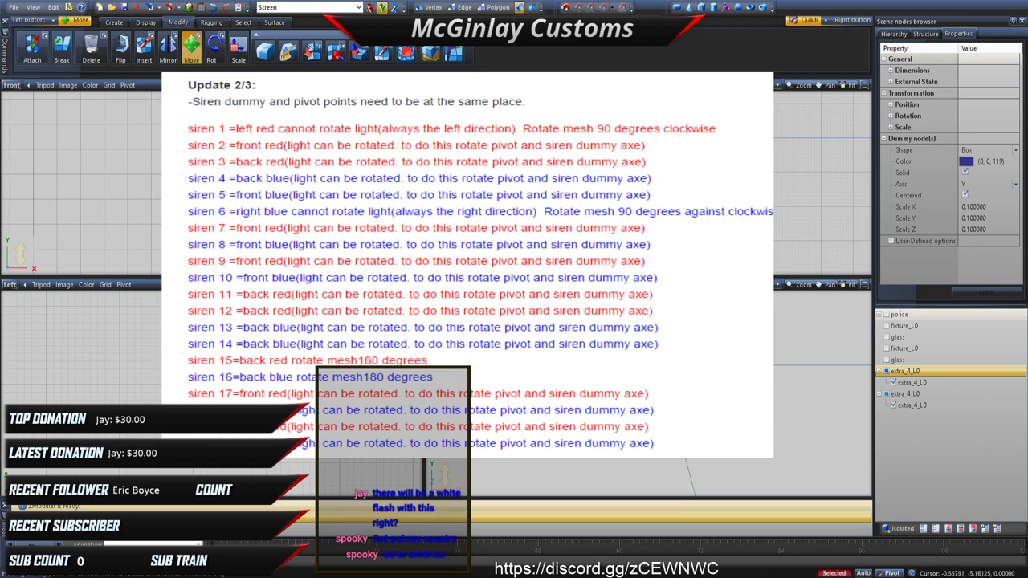
key(Escape)
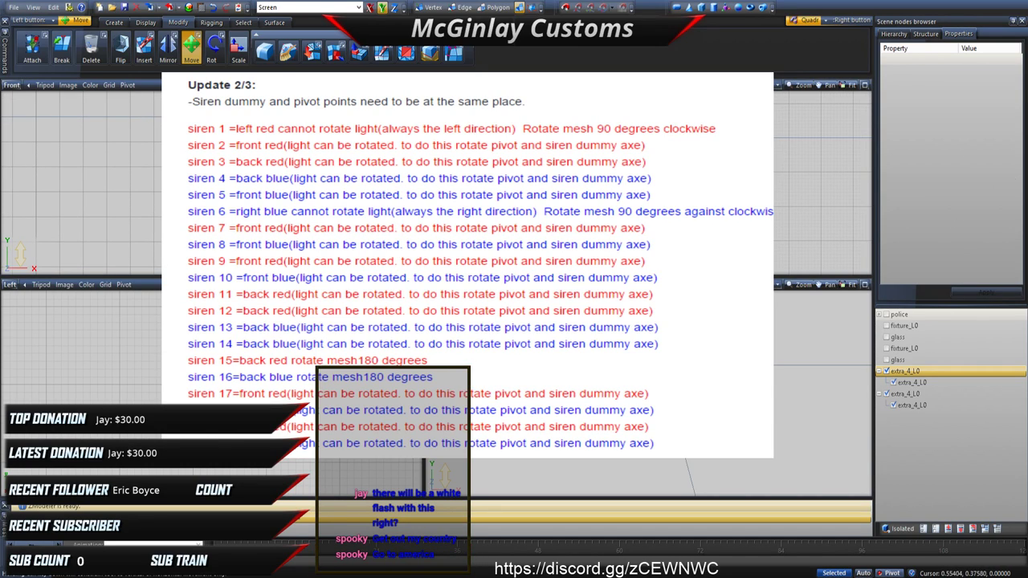
Step: Select the two child extra_4_L0 light meshes and reset their local axes to the parent dummies
key(space)
click(145, 23)
click(171, 52)
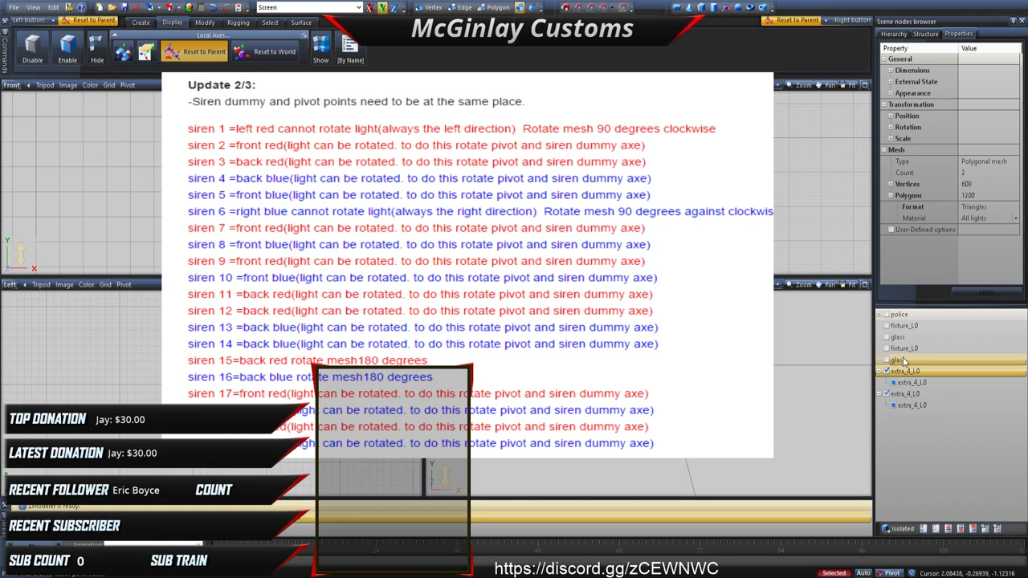
Step: Set the scale of both child light meshes to 0.5 on X, Y and Z and apply it
click(891, 139)
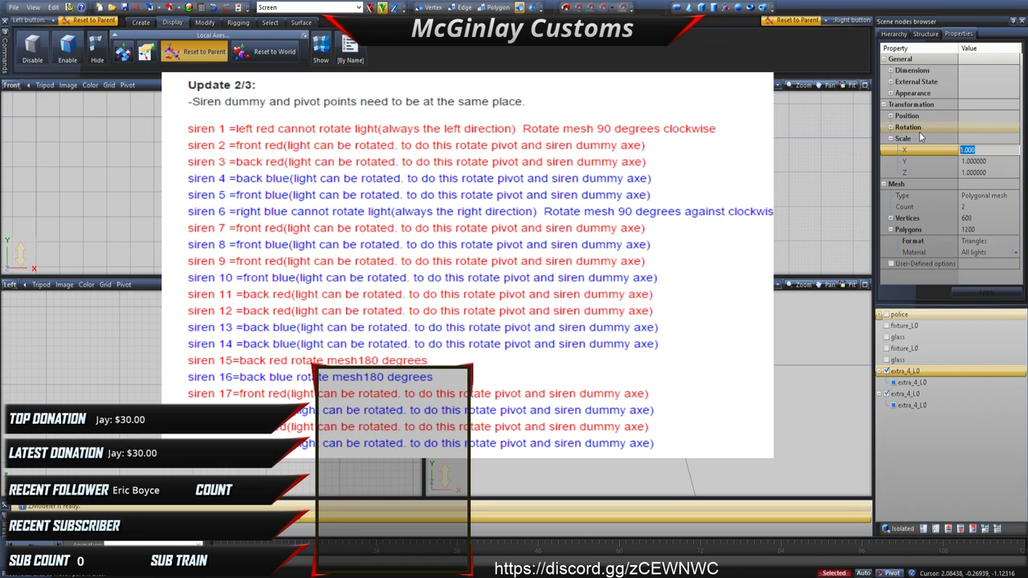
text(0.5)
key(Tab)
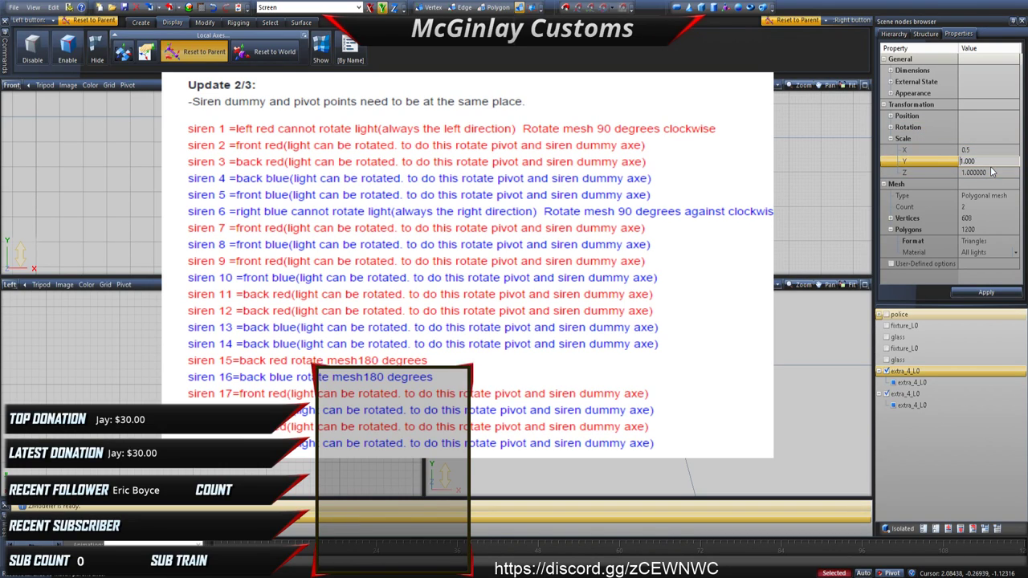
text(0.5)
key(Tab)
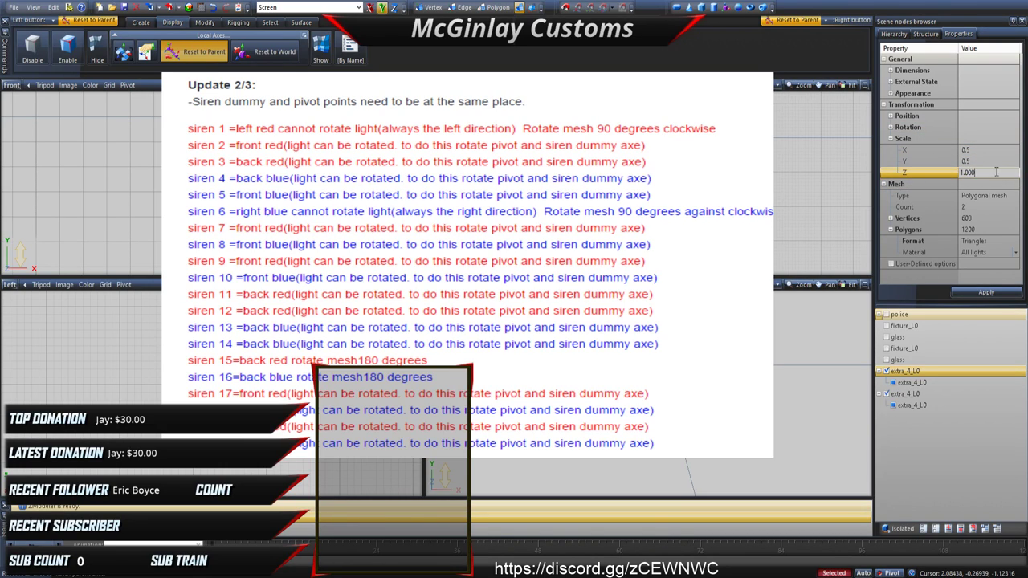
text(0.5)
click(965, 292)
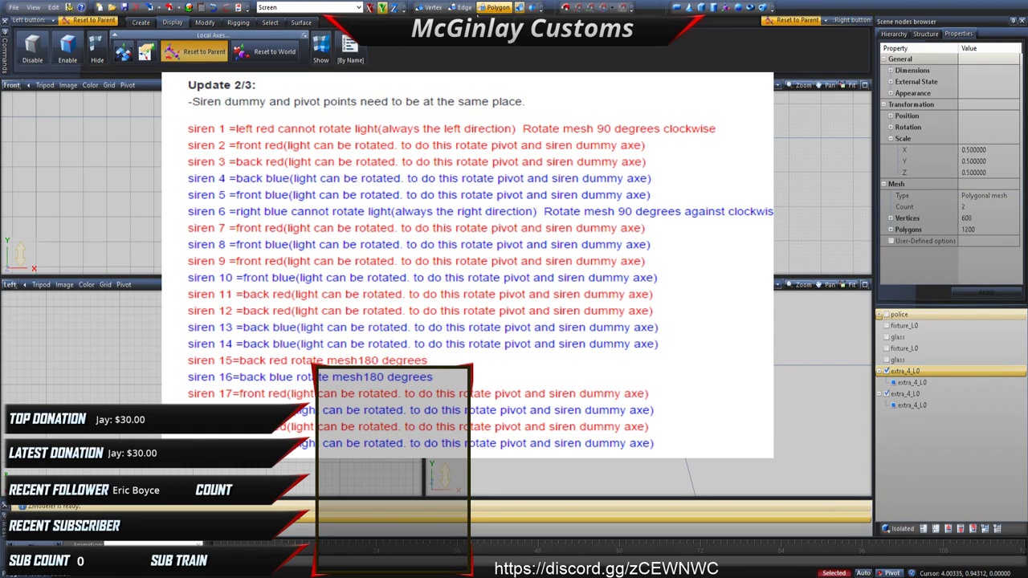
Step: Save the model, keeping the two child light meshes selected
click(270, 22)
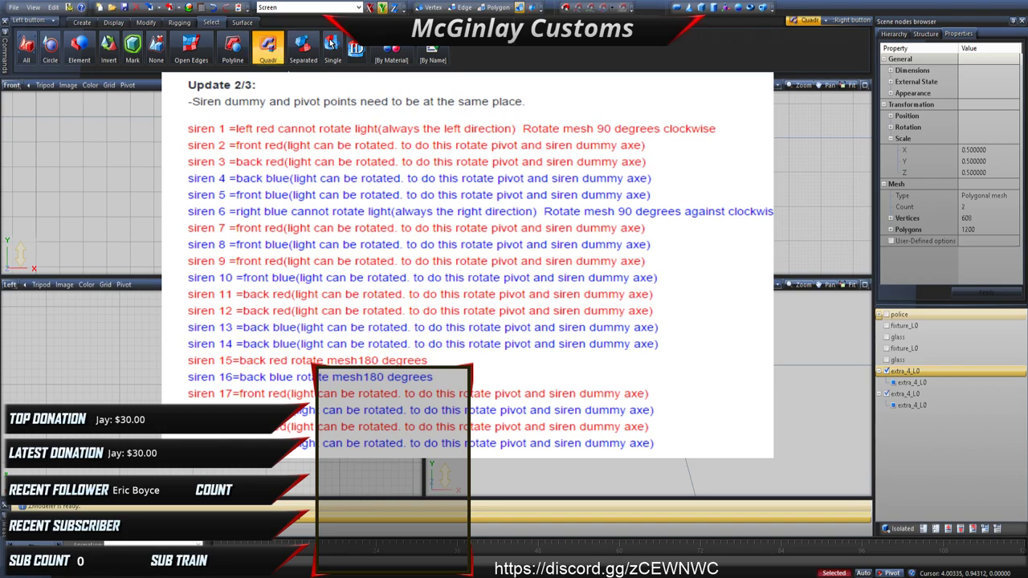
click(891, 383)
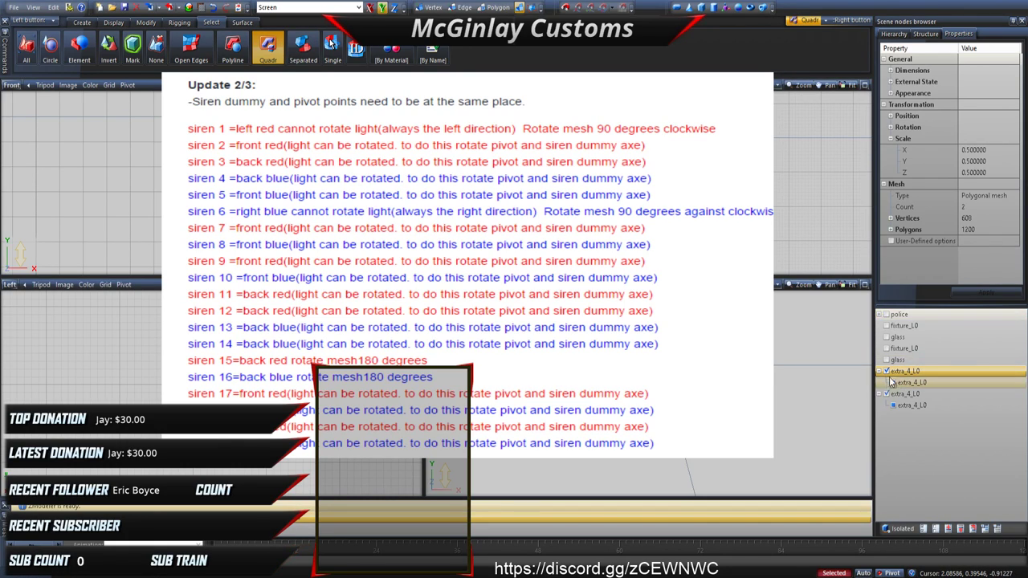
ctrl+click(892, 394)
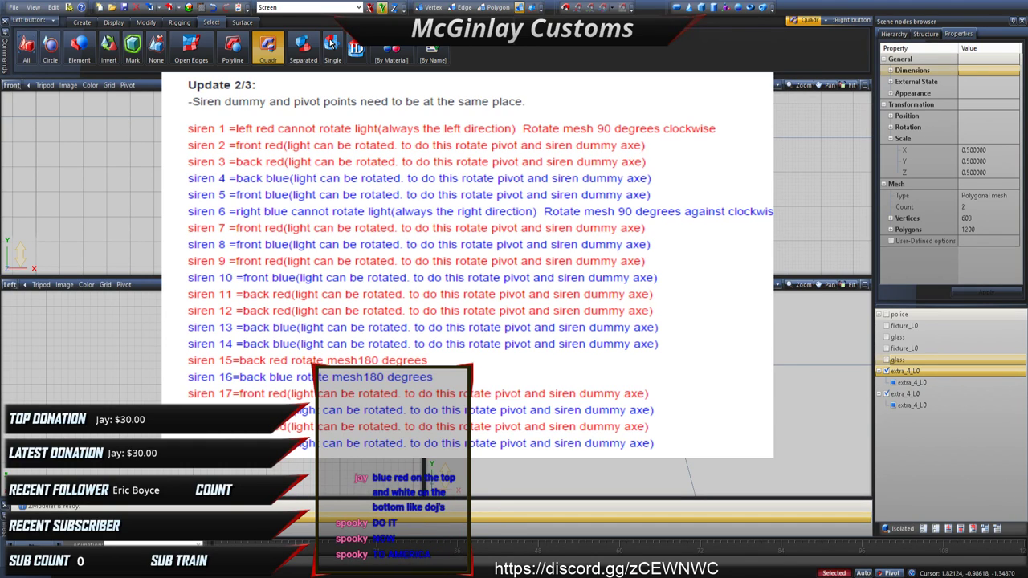
key(ctrl+s)
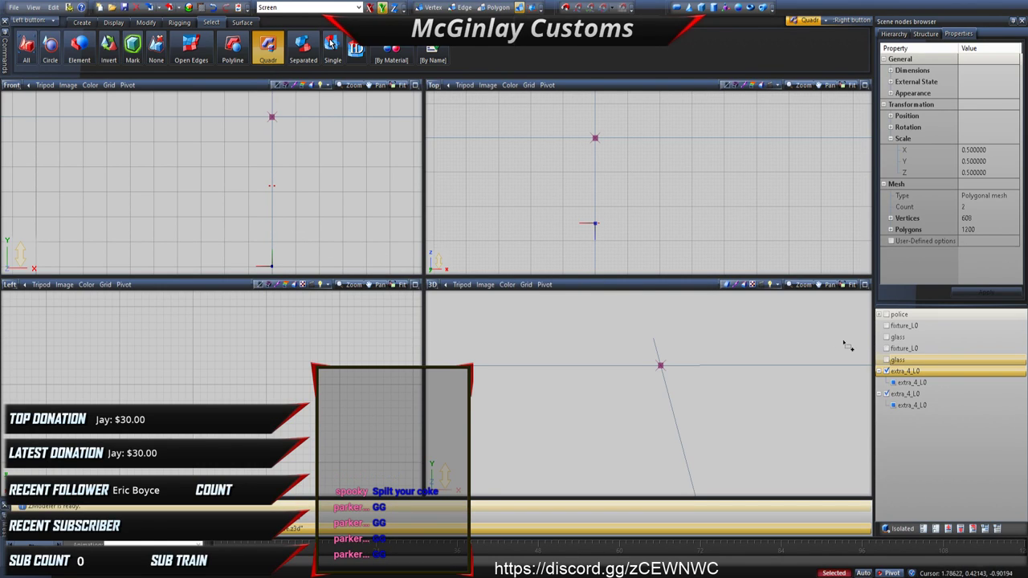
Step: Clear the selection and reselect all the light elements in the Front view with a rectangular selection
scroll(274, 197, up, 5)
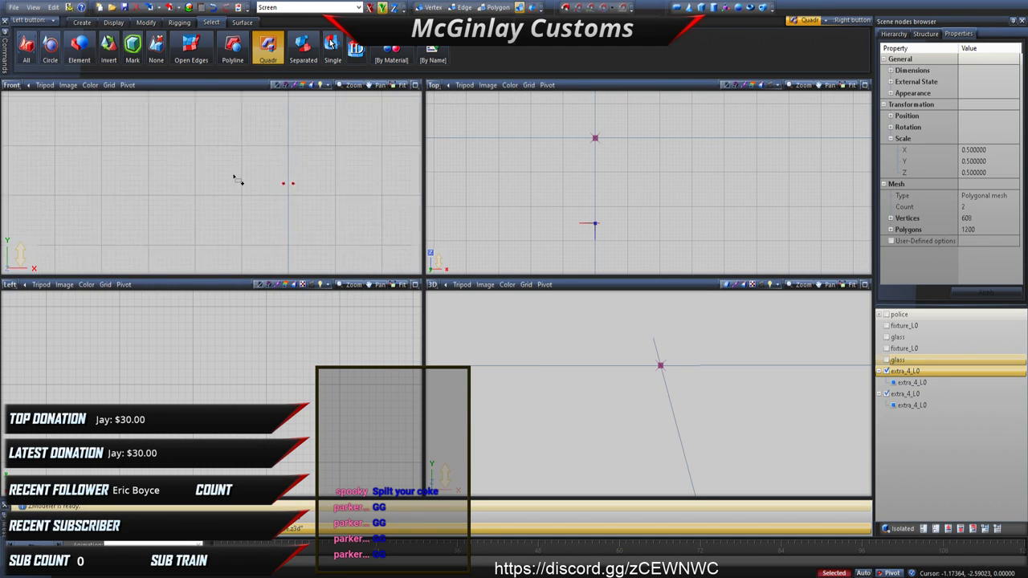
click(335, 232)
scroll(332, 232, up, 3)
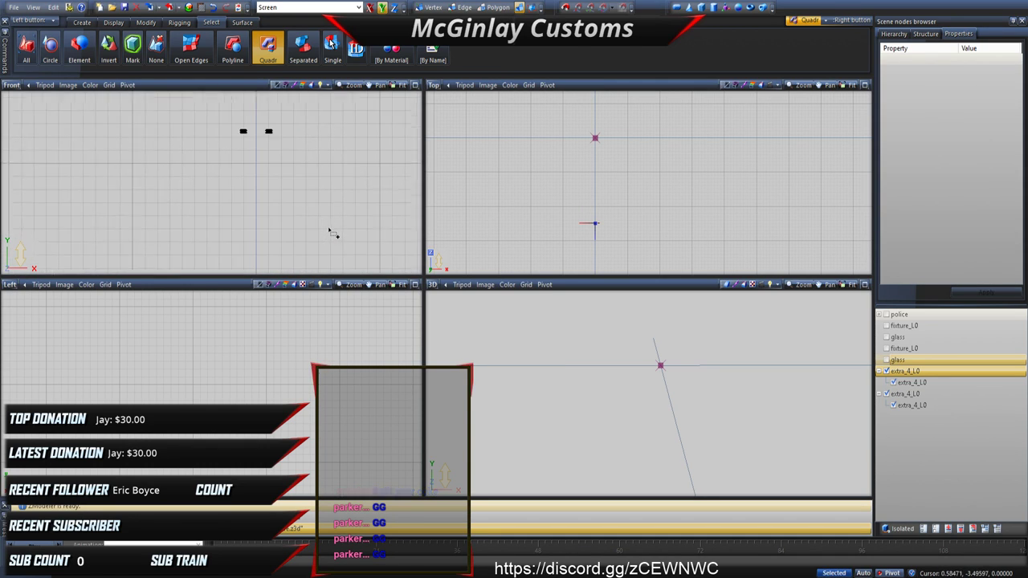
scroll(291, 236, up, 5)
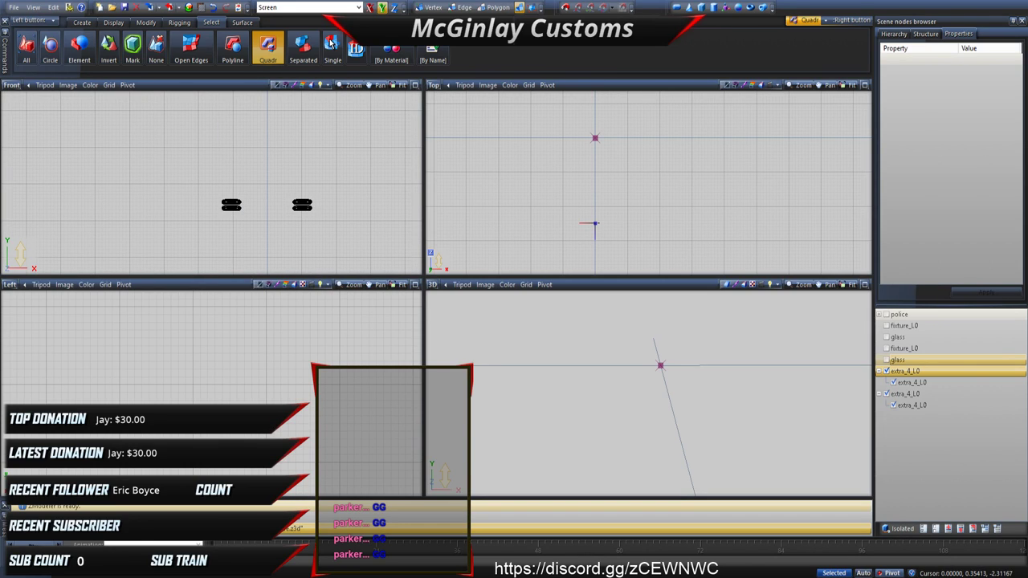
drag(192, 190, 367, 258)
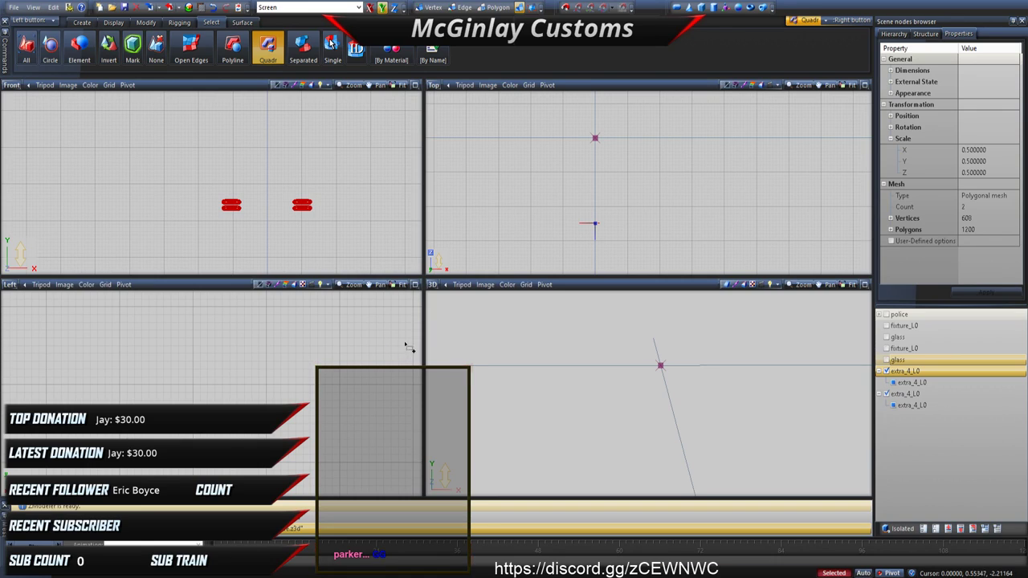
Step: Open the UV Mapper for the selected lights and display their Whelen light texture as its background
key(u)
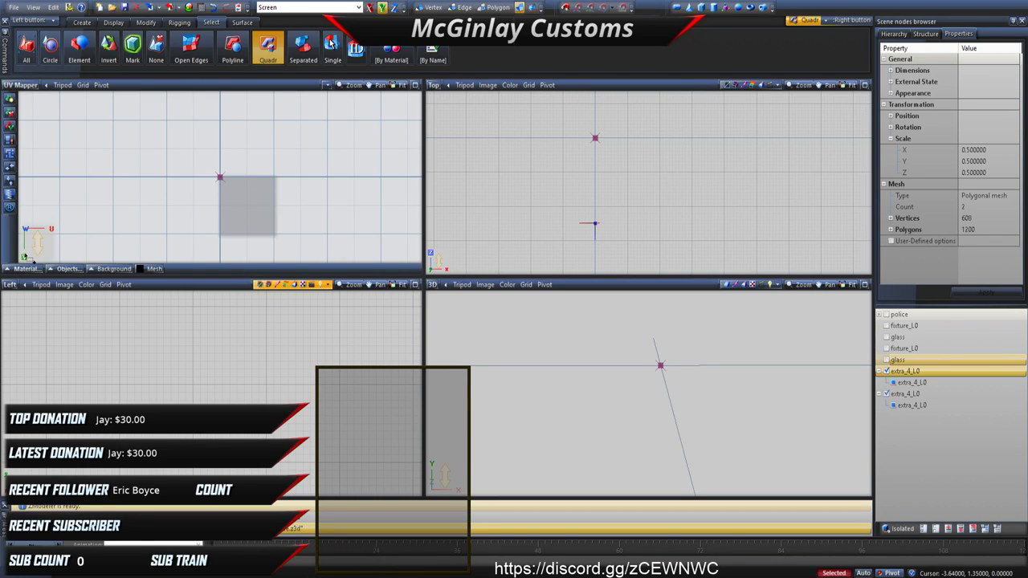
click(10, 153)
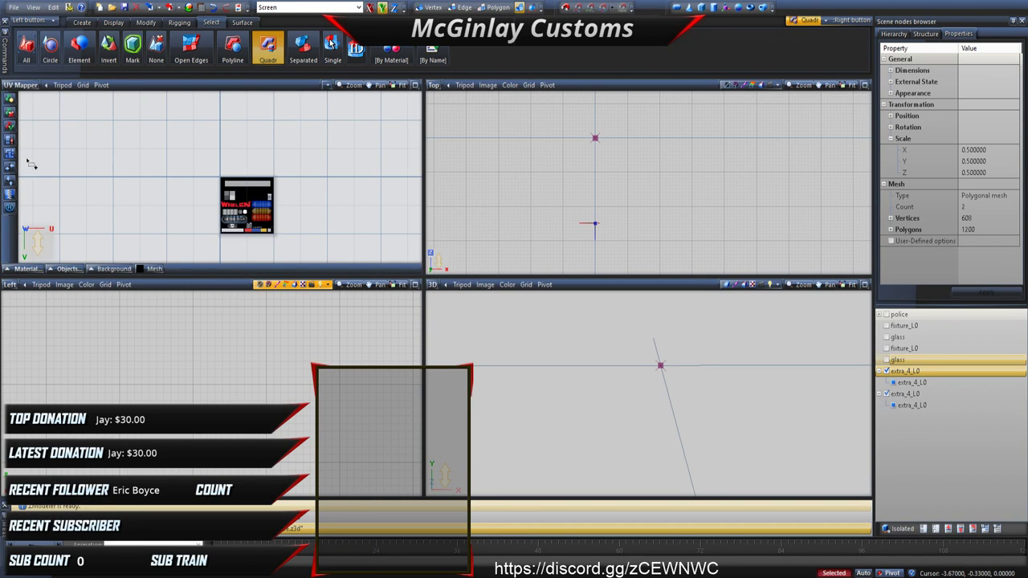
scroll(233, 209, up, 4)
scroll(234, 211, up, 4)
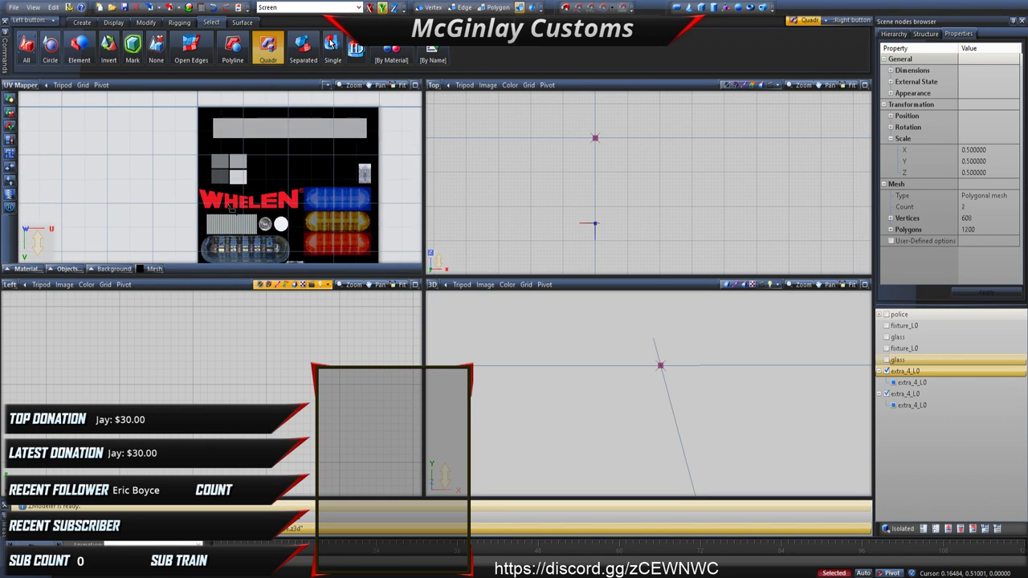
middle_drag(243, 241, 244, 165)
scroll(243, 165, down, 3)
scroll(241, 163, down, 4)
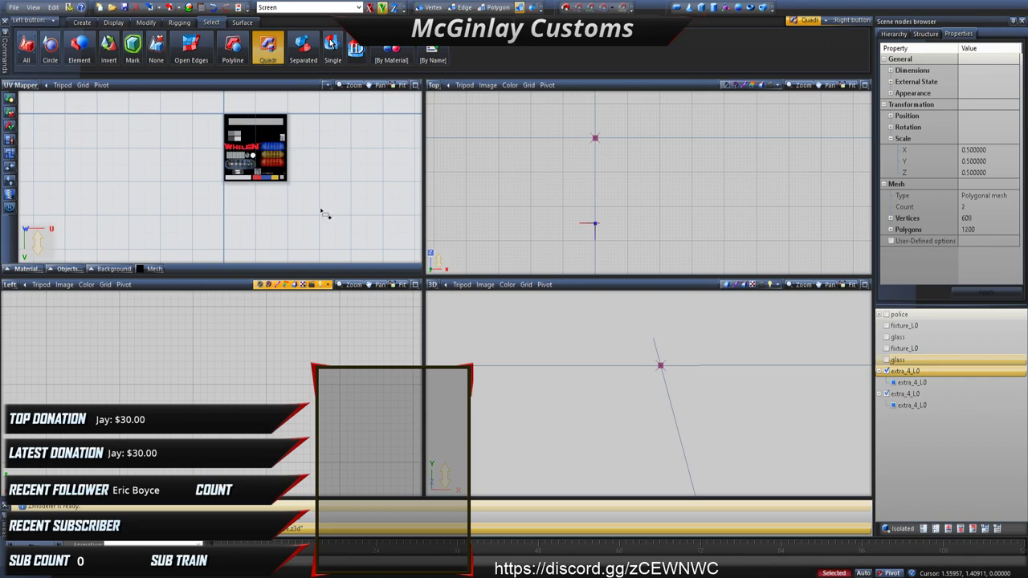
Step: Move the lights' UV islands down vertically until they are level with the texture
click(156, 48)
click(148, 24)
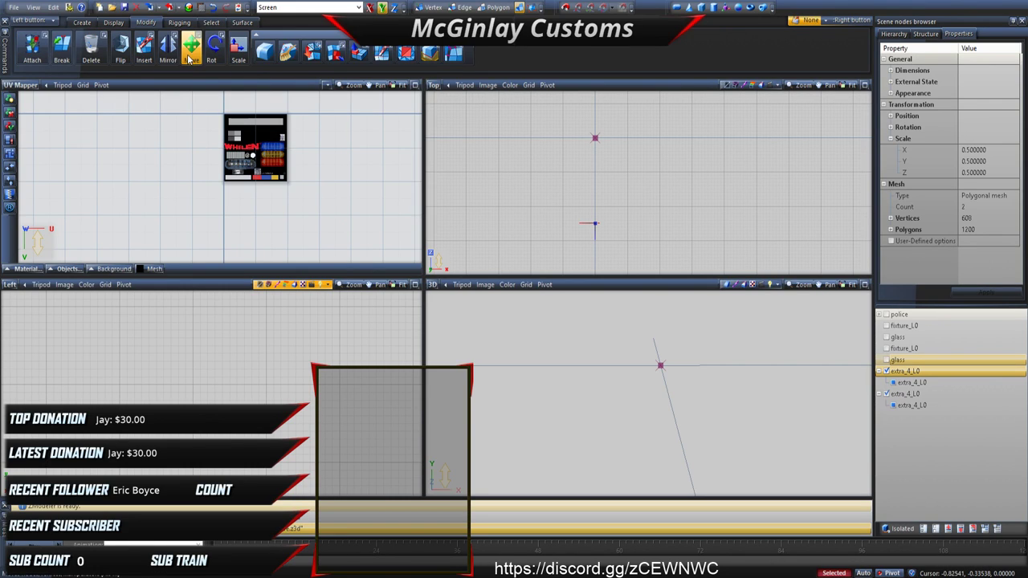
click(191, 48)
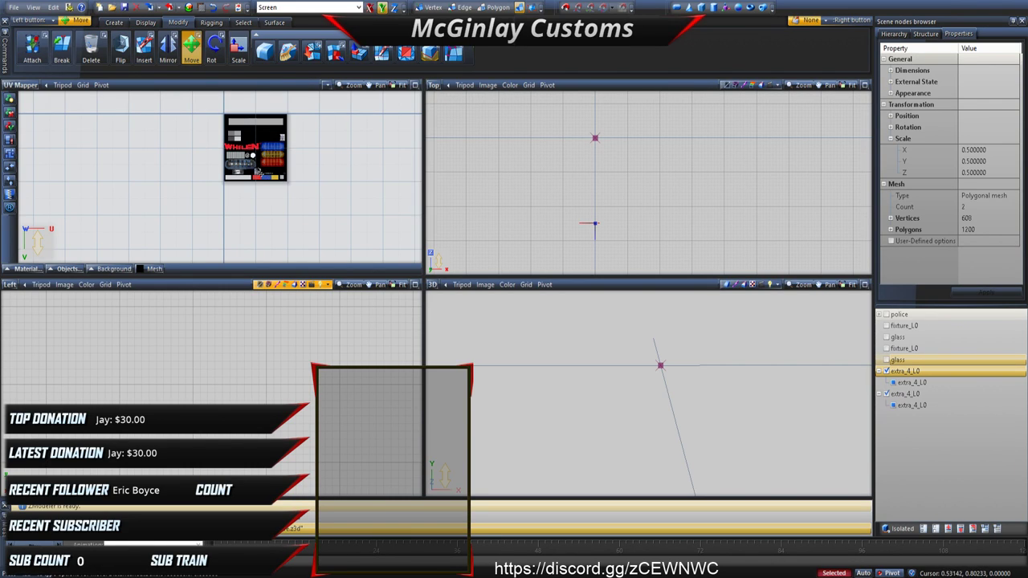
scroll(280, 171, down, 5)
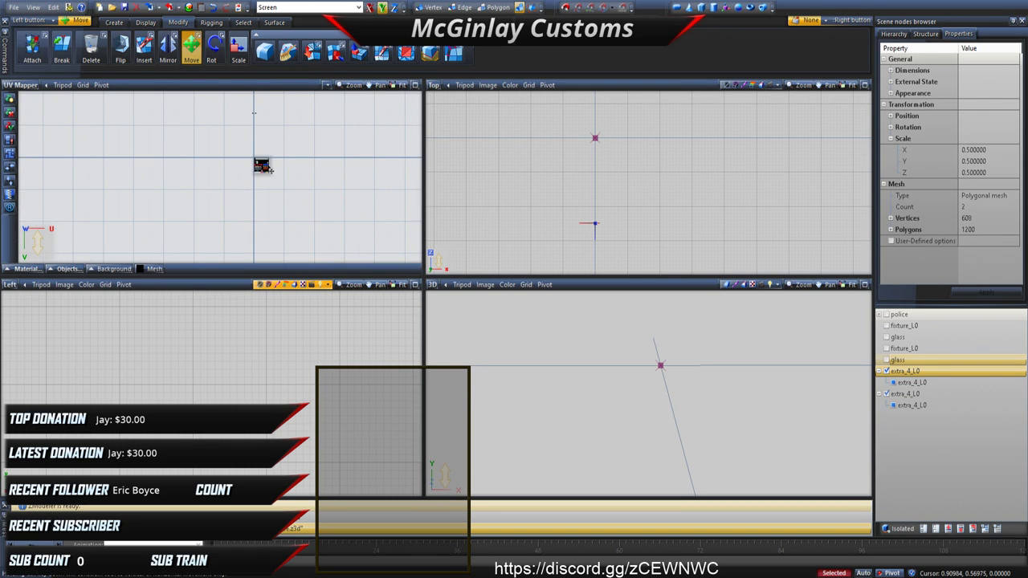
click(243, 23)
click(267, 46)
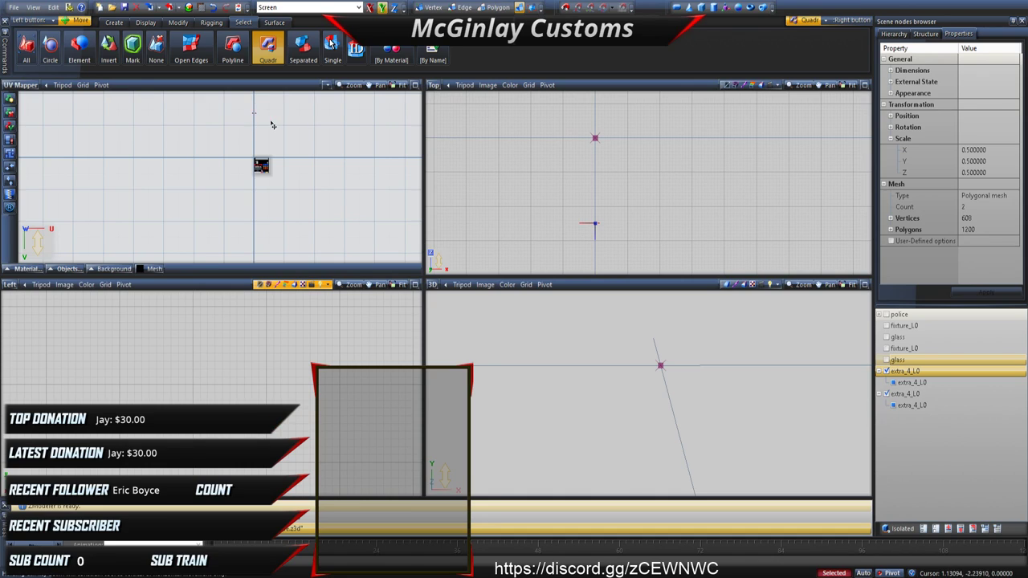
scroll(280, 161, up, 1)
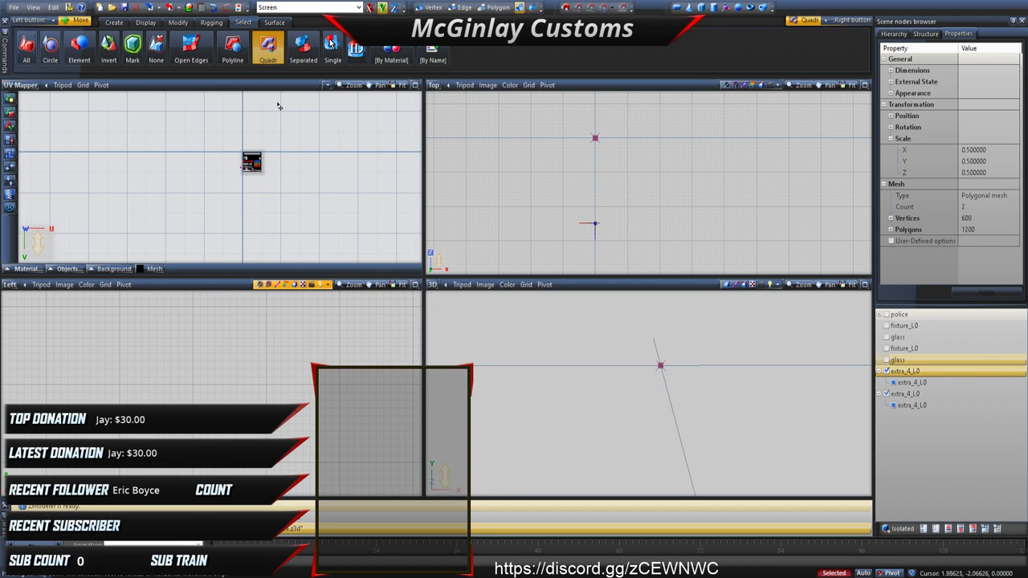
Step: Enable movement along both axes in the UV Mapper and move the lights' UV islands up beside the clear lens on the Whelen texture
click(178, 22)
scroll(237, 171, up, 4)
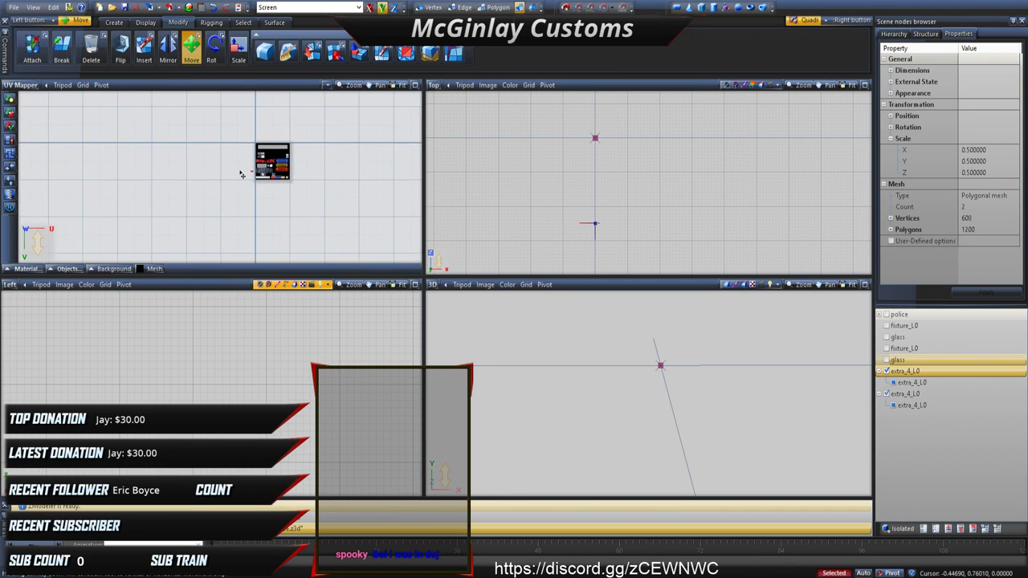
scroll(240, 174, up, 5)
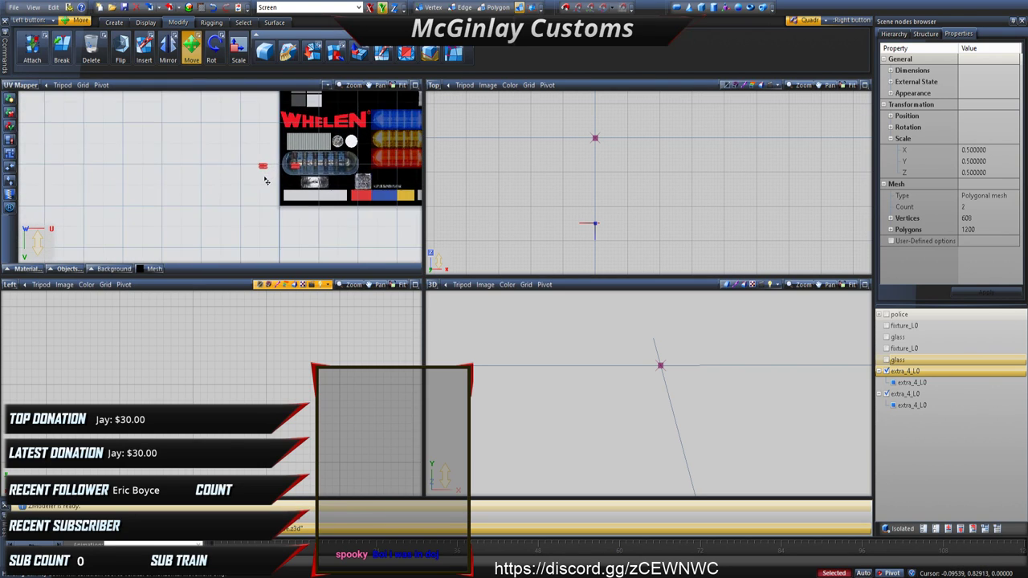
middle_drag(290, 182, 211, 183)
drag(278, 186, 261, 172)
click(369, 10)
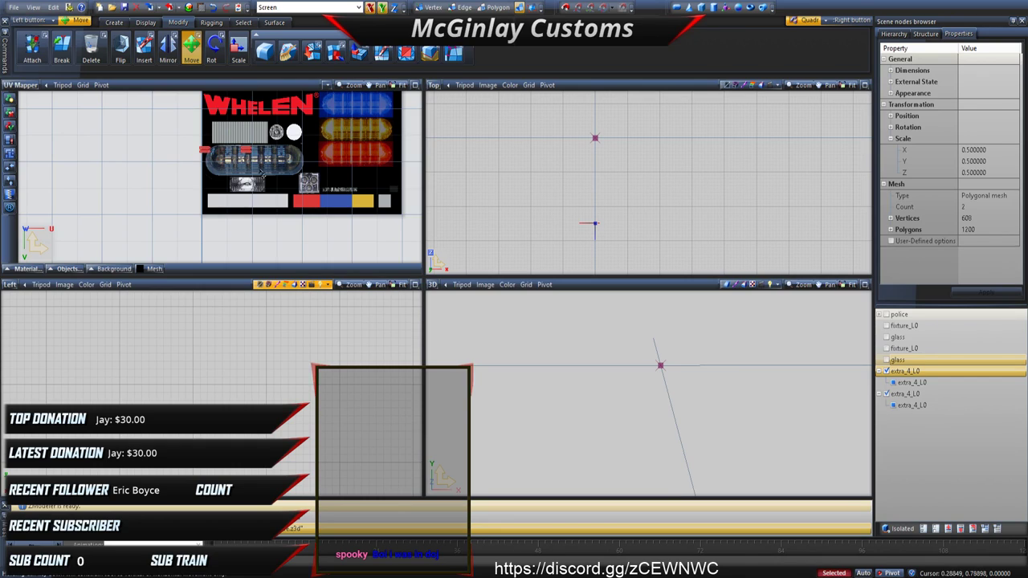
click(193, 152)
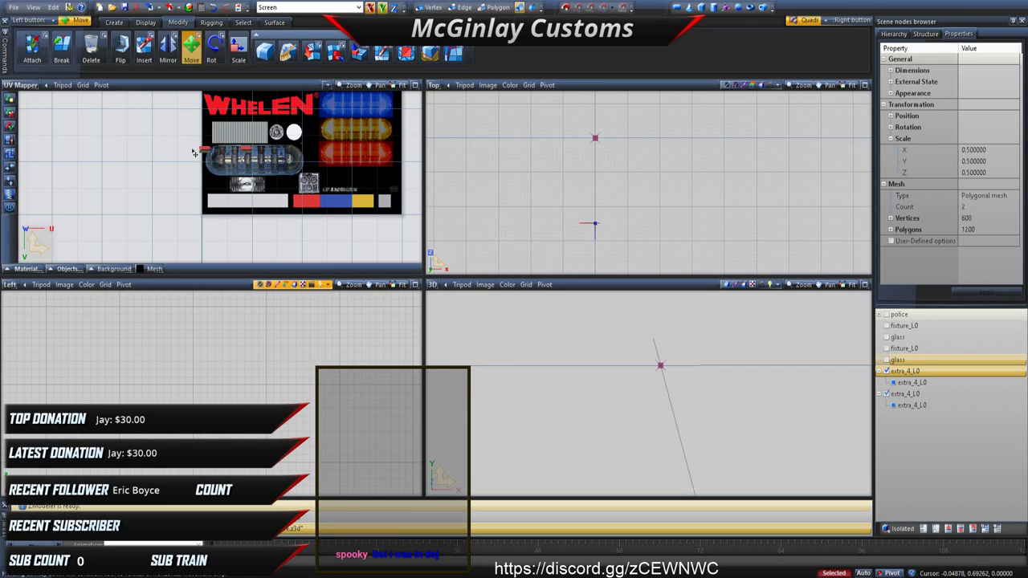
Step: Scale up the lights' UV islands and shift them near the lens graphics on the Whelen texture
click(238, 48)
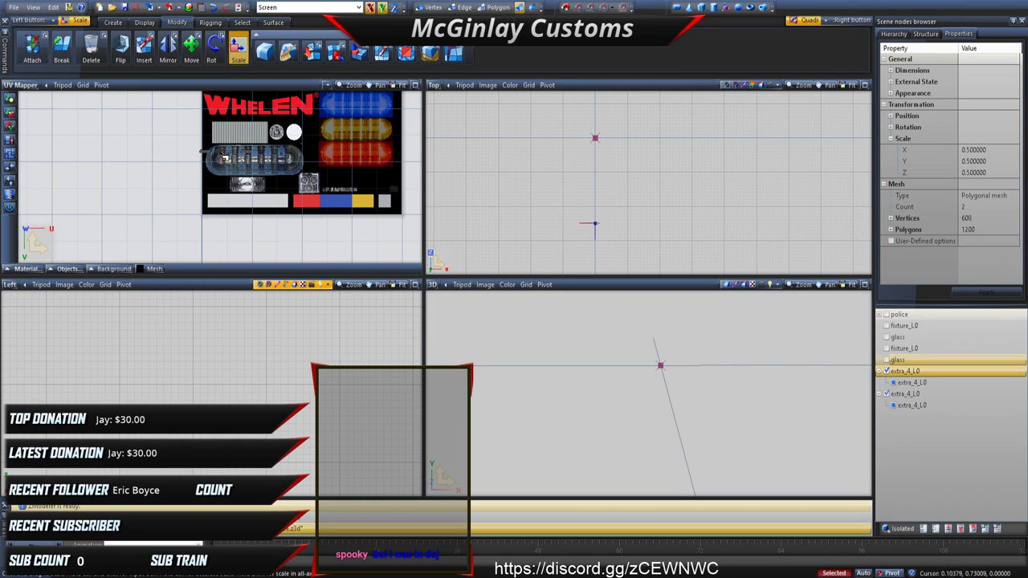
click(192, 51)
scroll(222, 169, down, 2)
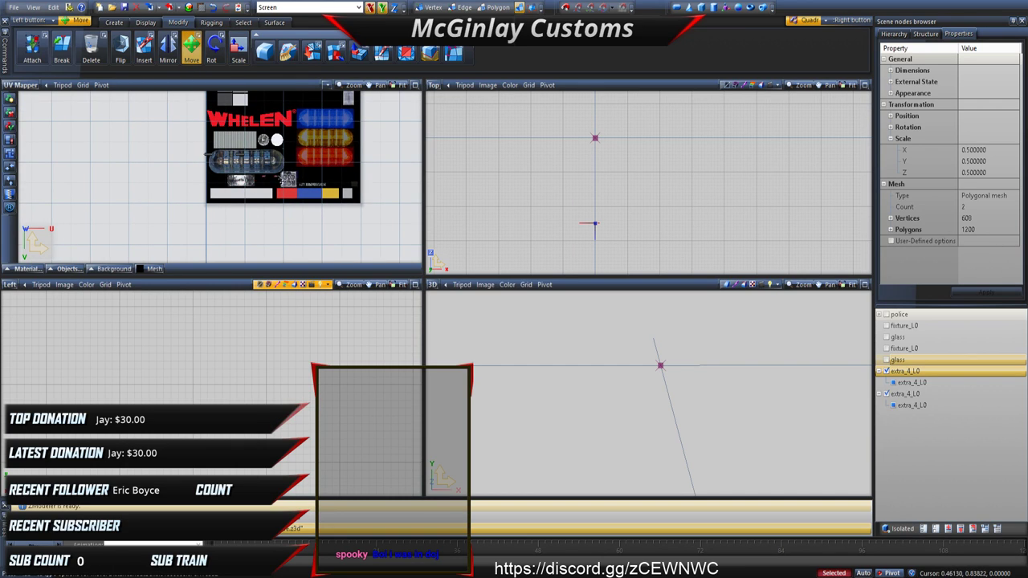
click(238, 48)
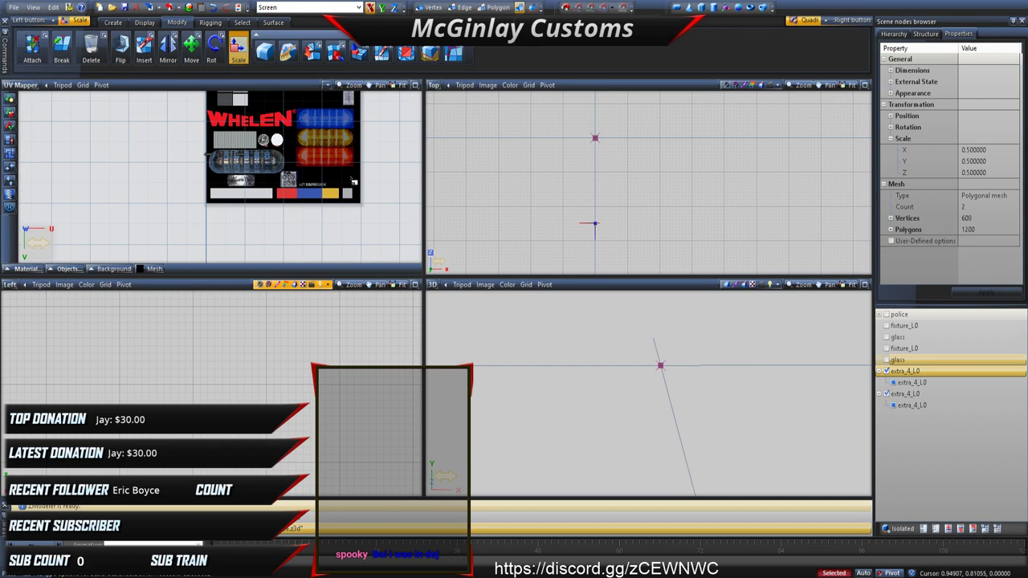
click(191, 48)
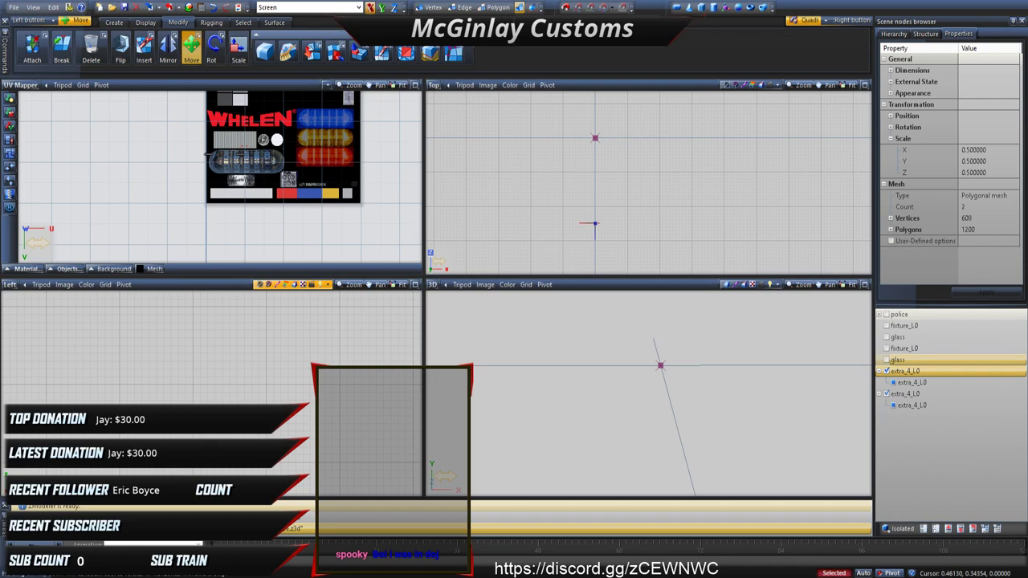
click(382, 8)
scroll(356, 102, up, 1)
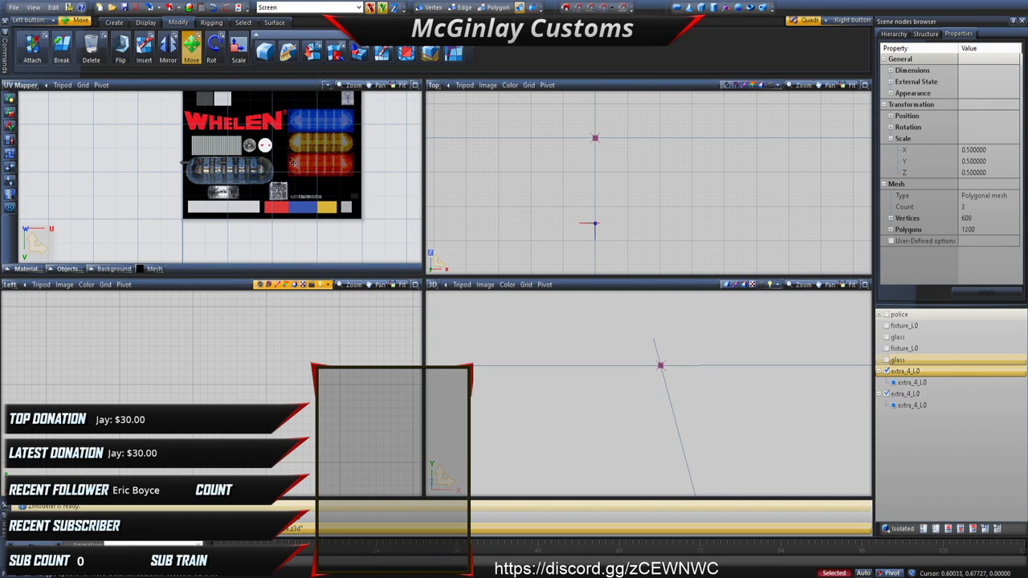
drag(157, 148, 233, 184)
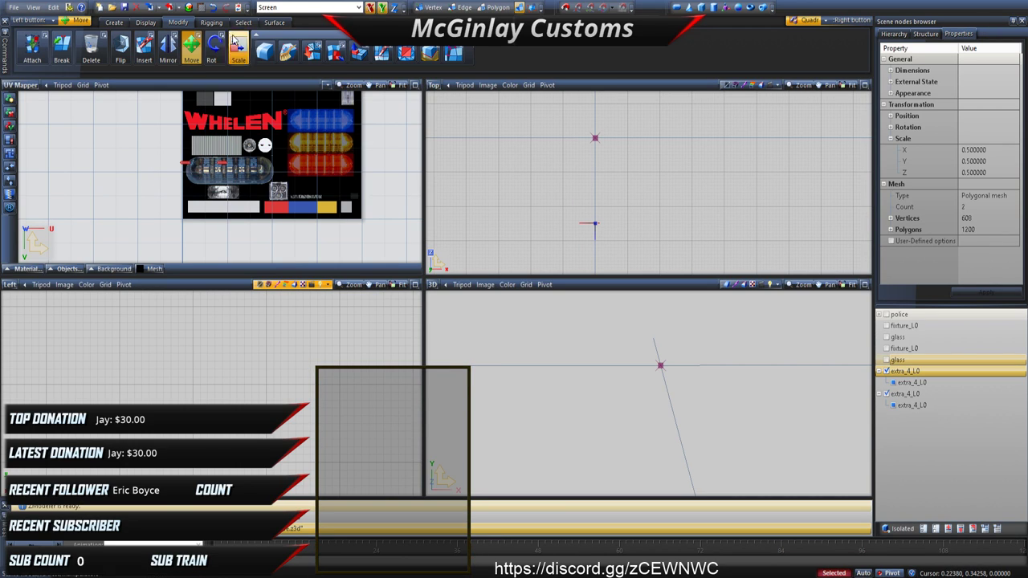
click(238, 48)
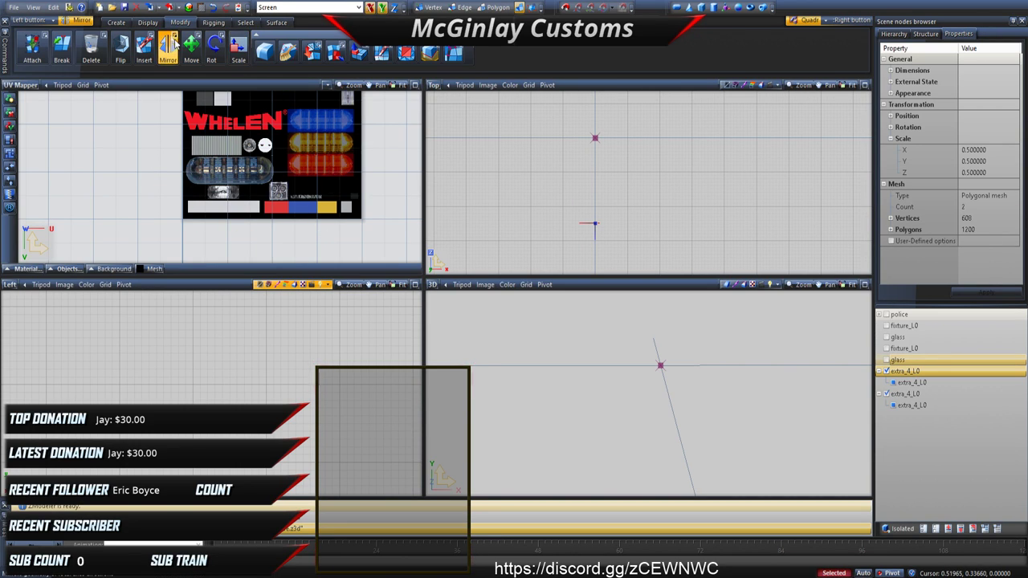
click(191, 48)
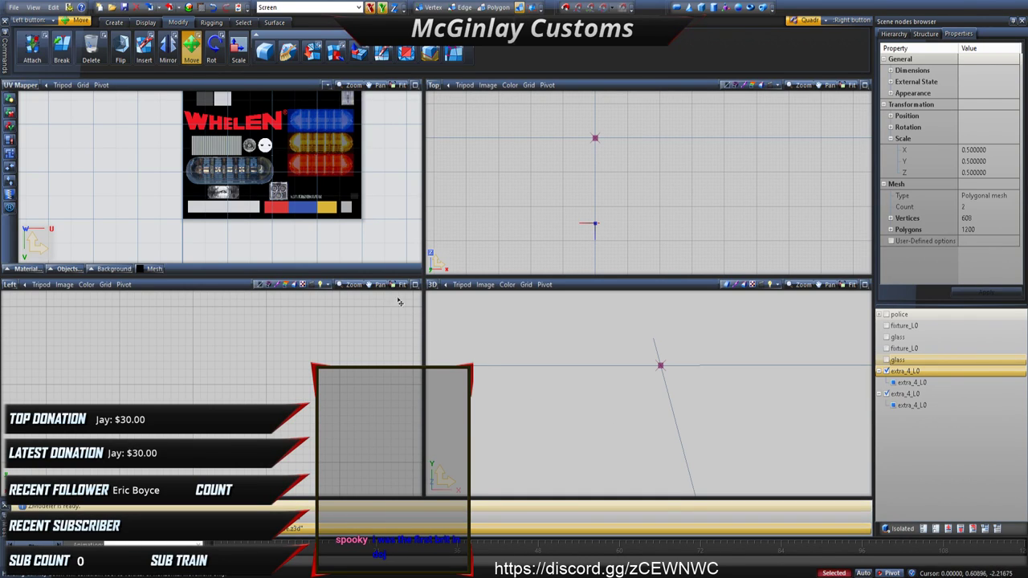
scroll(305, 223, down, 3)
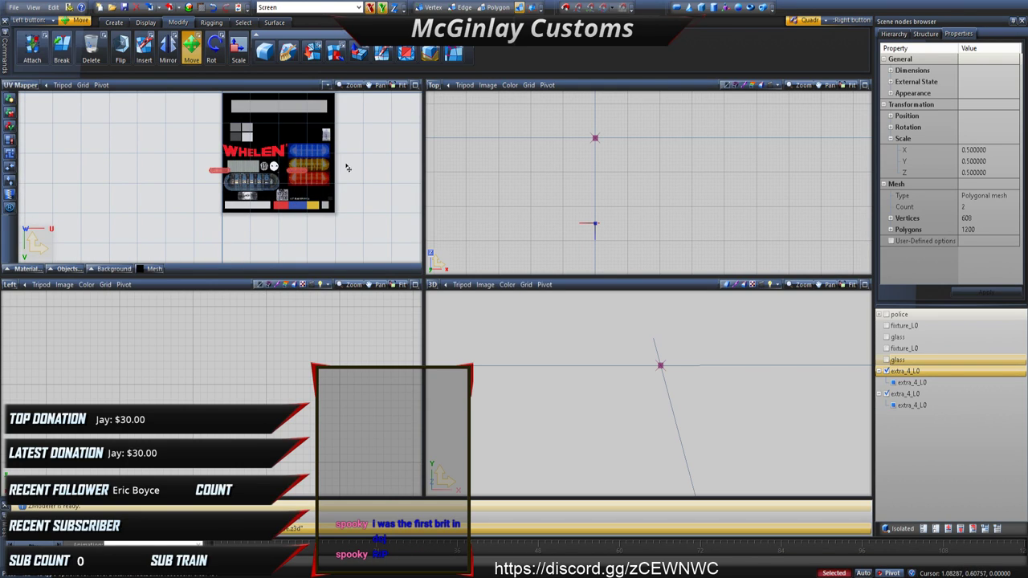
Step: Enlarge the UV islands to the coloured lenses' size and place one over the blue lens and the other over the red lens
click(239, 48)
drag(369, 191, 358, 114)
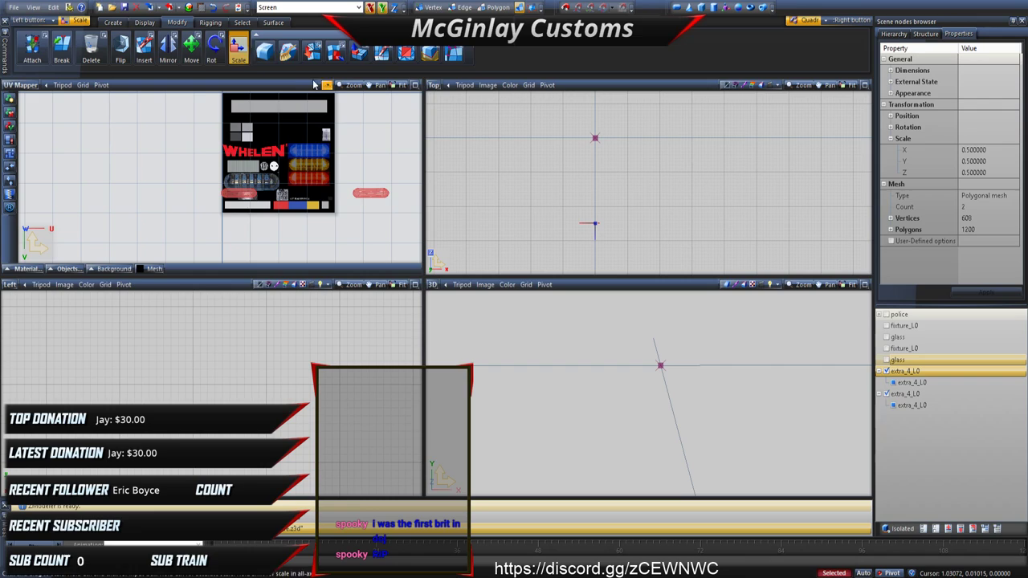
click(191, 48)
drag(331, 176, 268, 134)
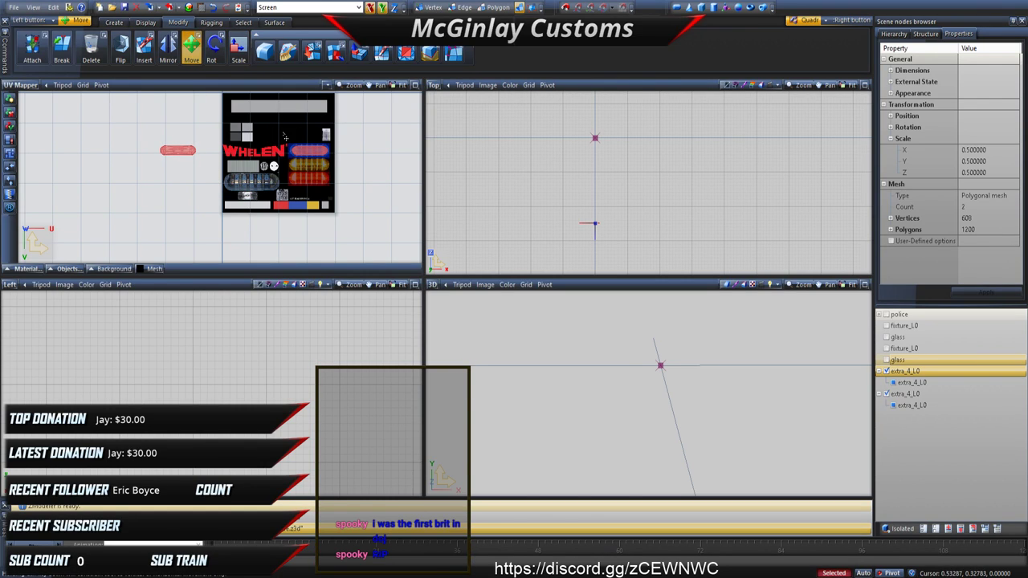
right_drag(284, 137, 361, 185)
drag(247, 184, 379, 212)
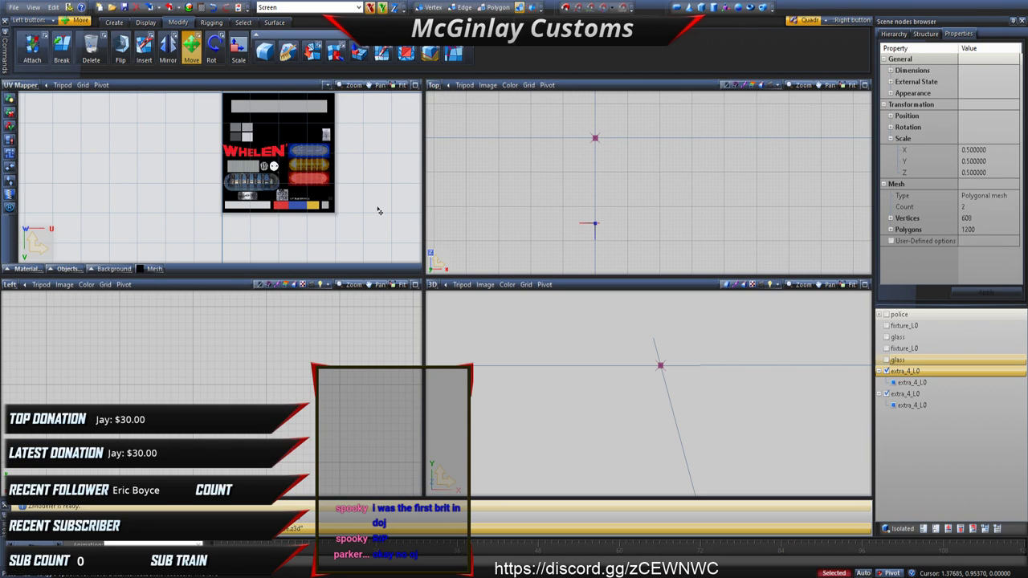
Step: Switch the UV Mapper viewport back to the Front view and look for the lights in the 3D view
click(20, 84)
click(48, 122)
mouse_move(566, 418)
middle_down()
mouse_move(508, 413)
mouse_move(507, 399)
middle_up()
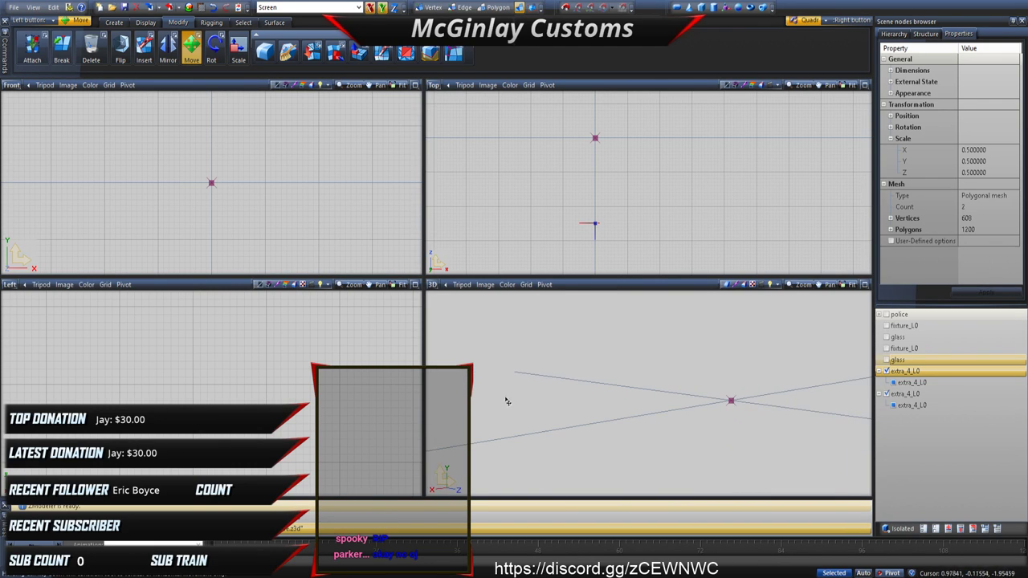
scroll(236, 241, down, 5)
scroll(630, 370, down, 1)
middle_drag(631, 370, 864, 369)
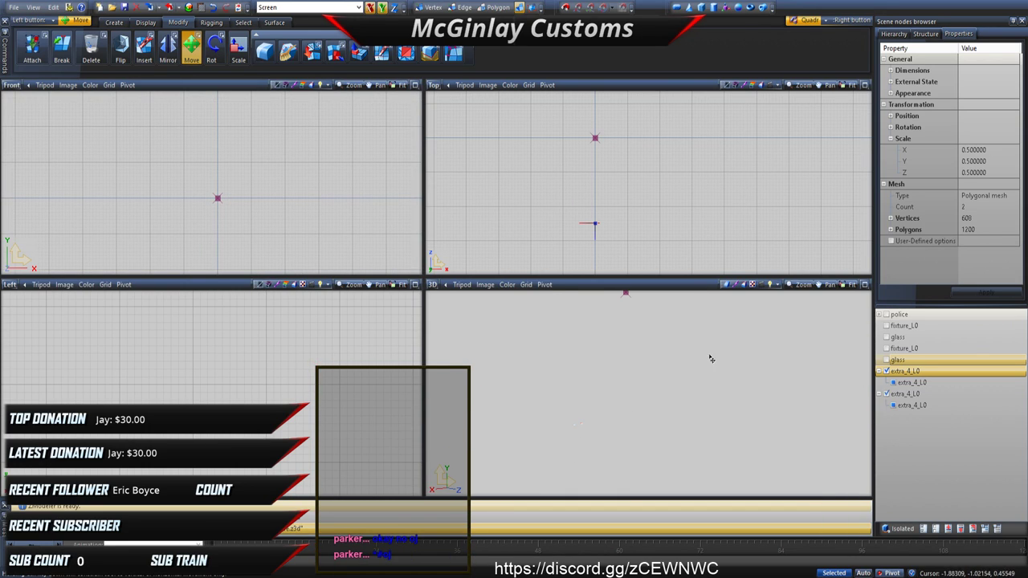
Step: Show the police model to locate the lights, examine their texture up close in the 3D view, and hide the model again
click(886, 314)
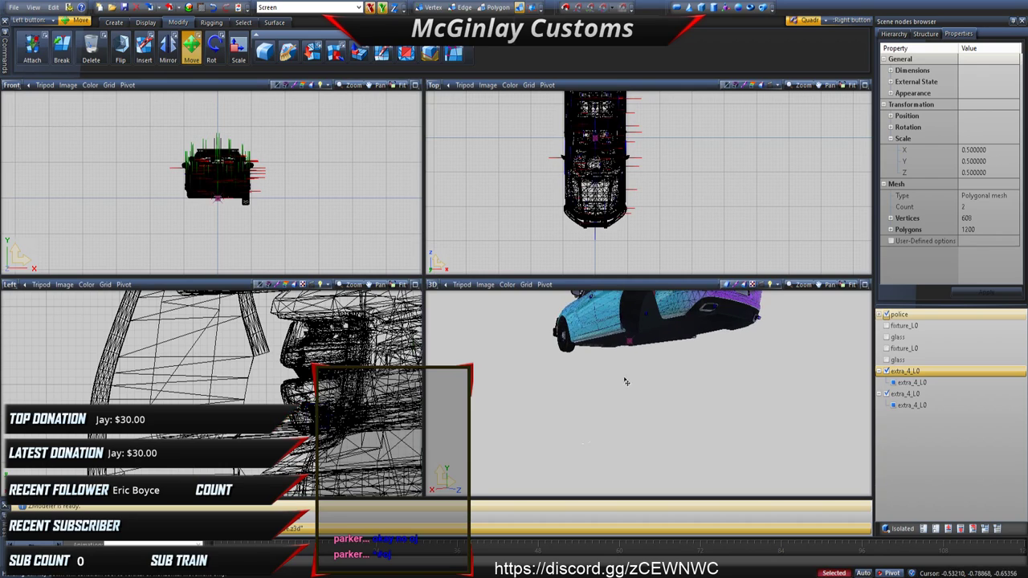
middle_drag(626, 382, 694, 394)
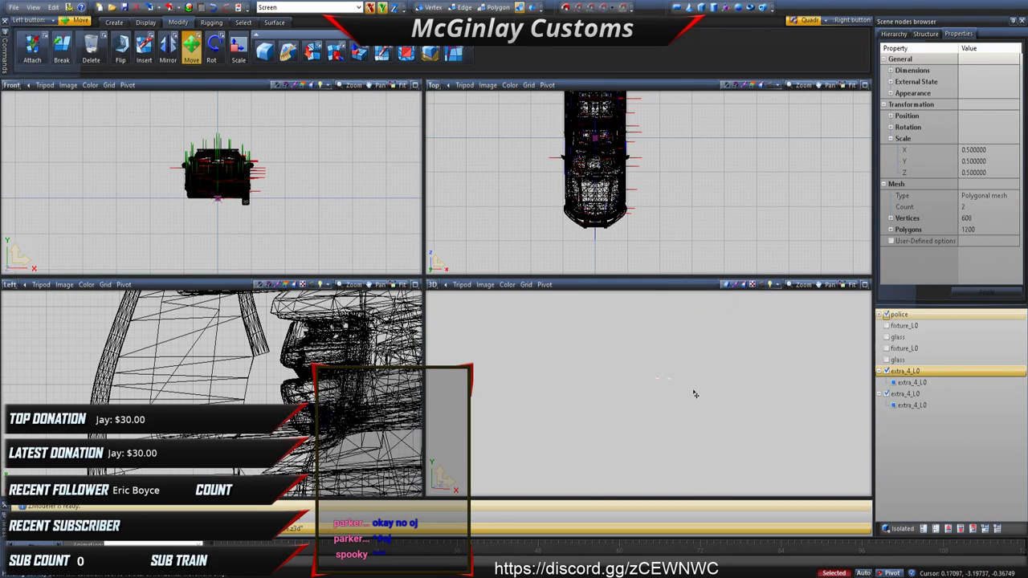
scroll(664, 382, up, 5)
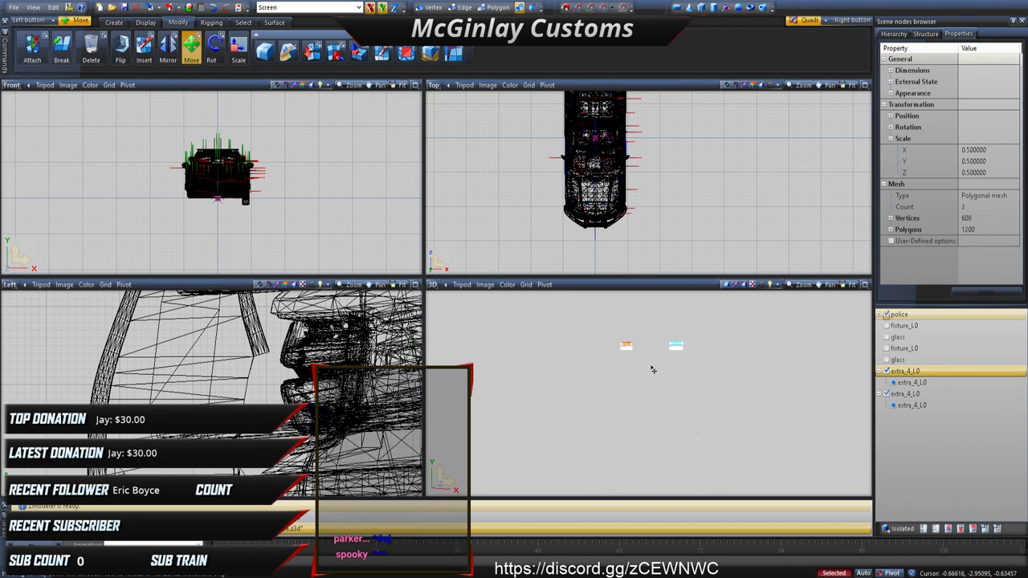
scroll(653, 370, up, 1)
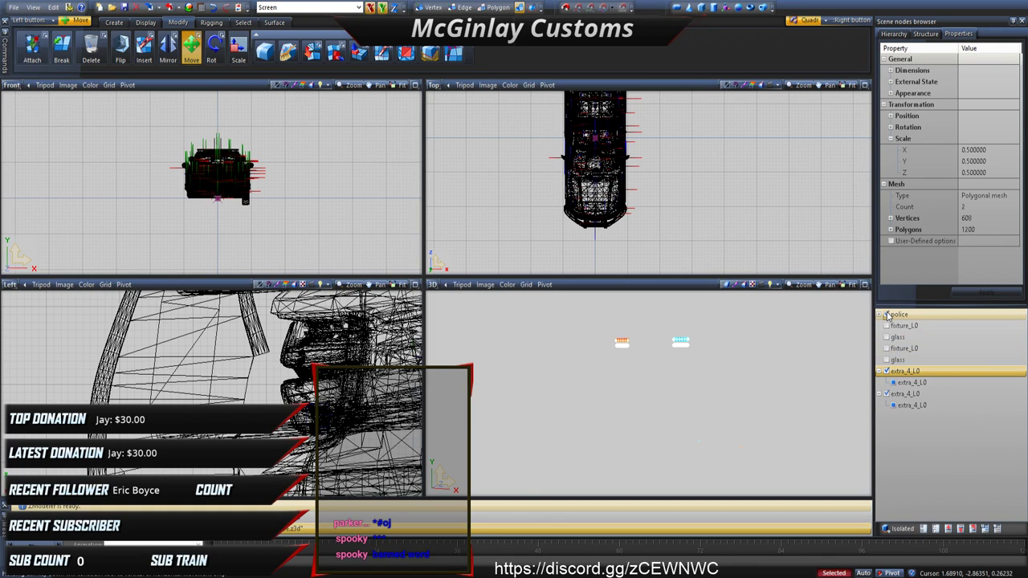
click(887, 315)
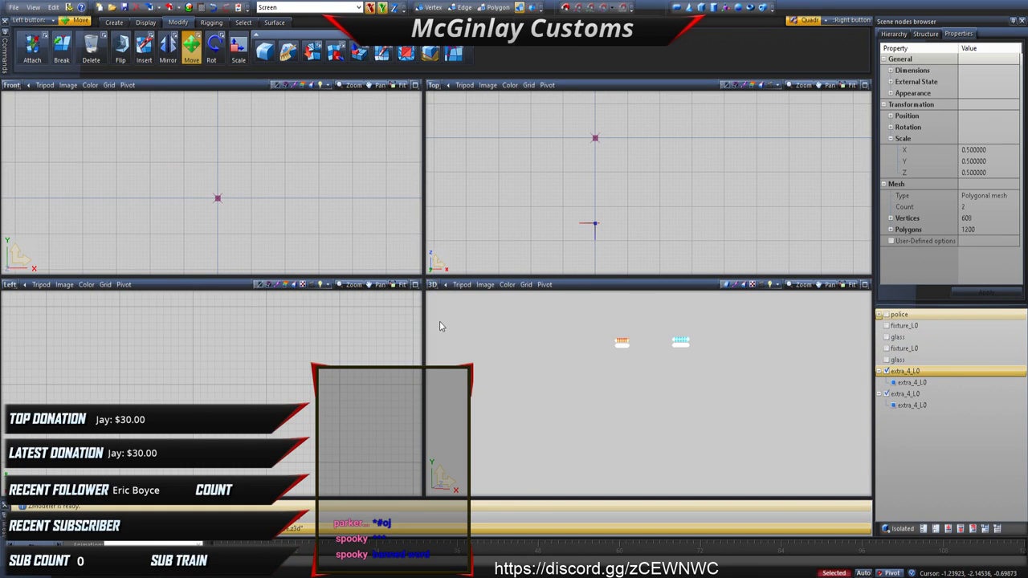
Step: Bring the lights into the Front view and deselect both child light meshes with a rectangular selection
key(Home)
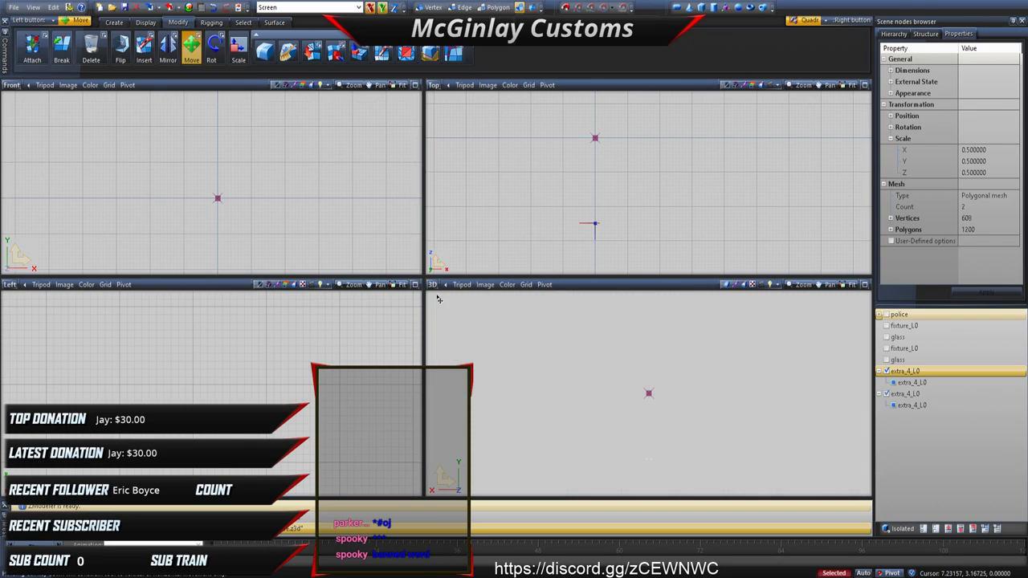
scroll(299, 252, down, 4)
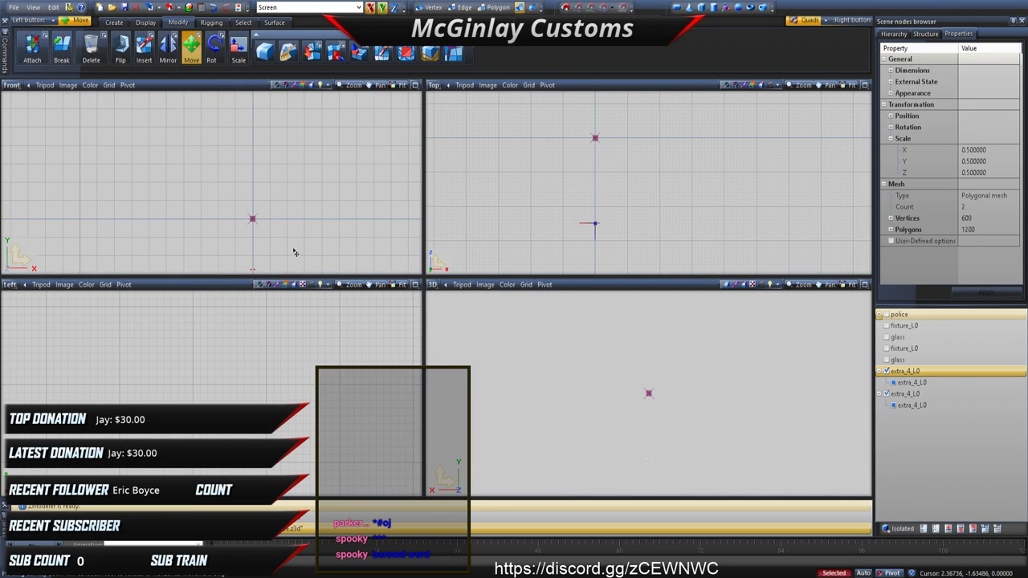
scroll(295, 252, down, 1)
middle_drag(295, 252, 297, 176)
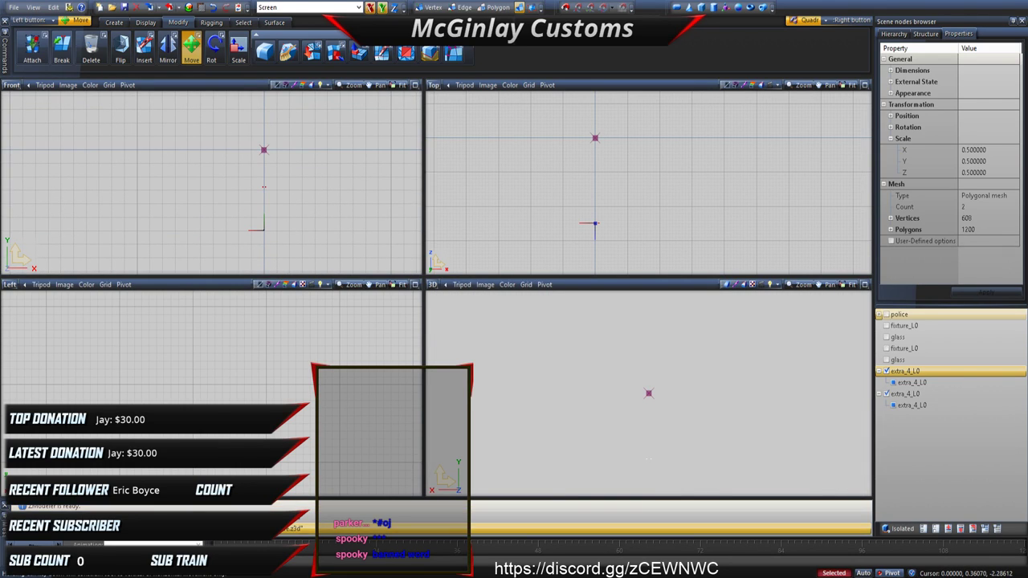
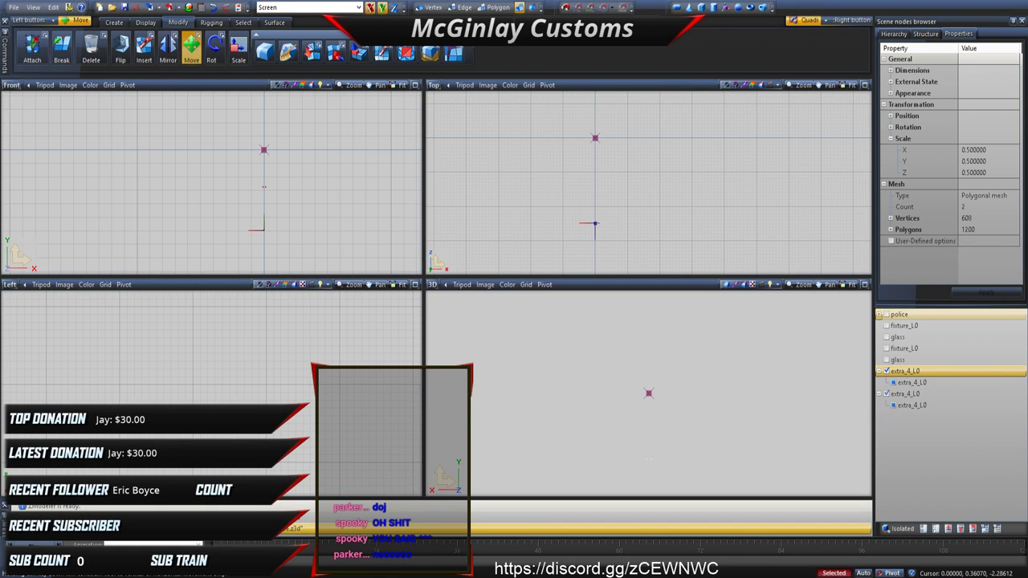
click(924, 59)
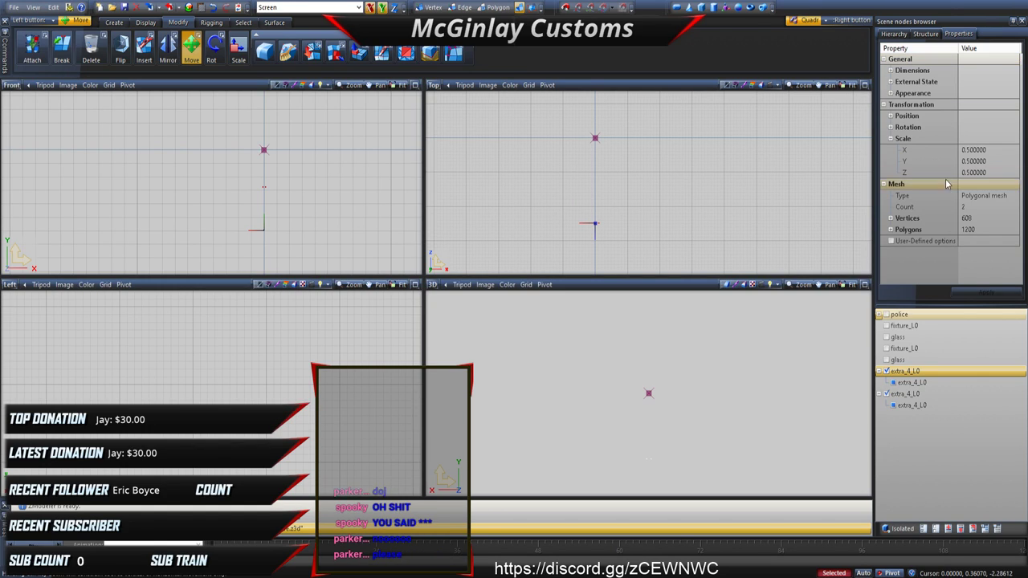
right_drag(202, 155, 321, 211)
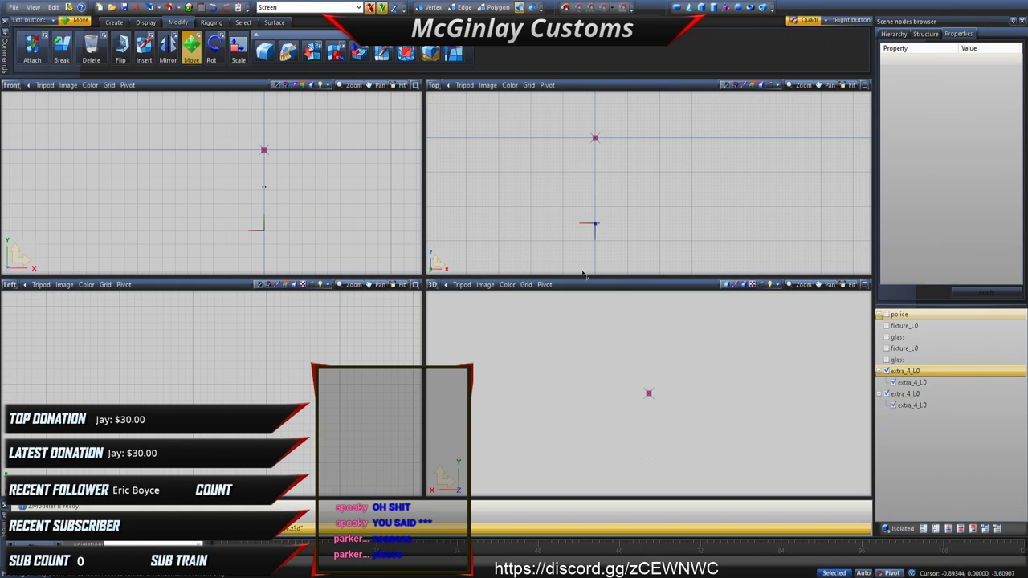
Step: Rename the parent dummy nodes of the two light meshes to siren17 and siren18
click(893, 382)
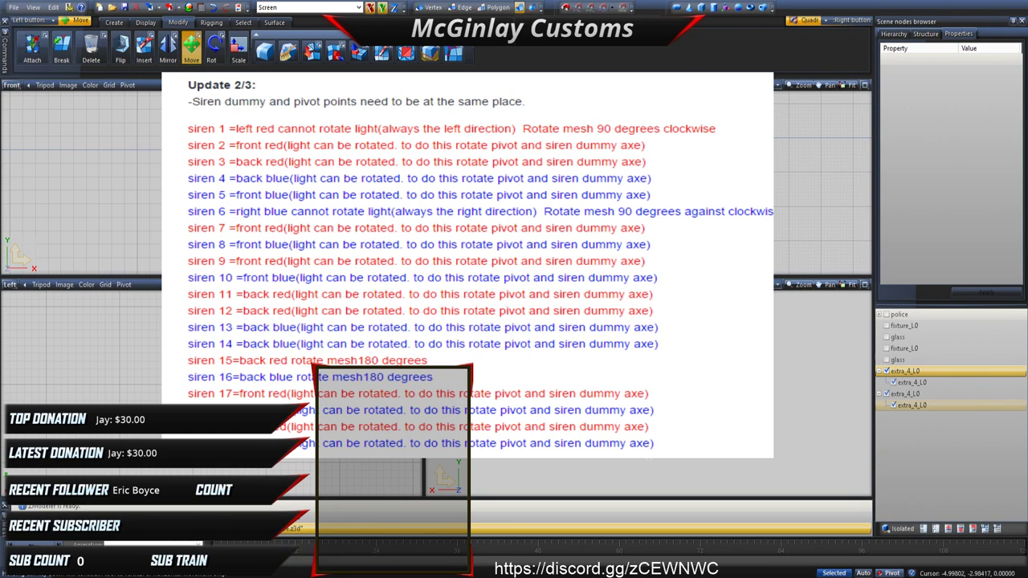
click(932, 372)
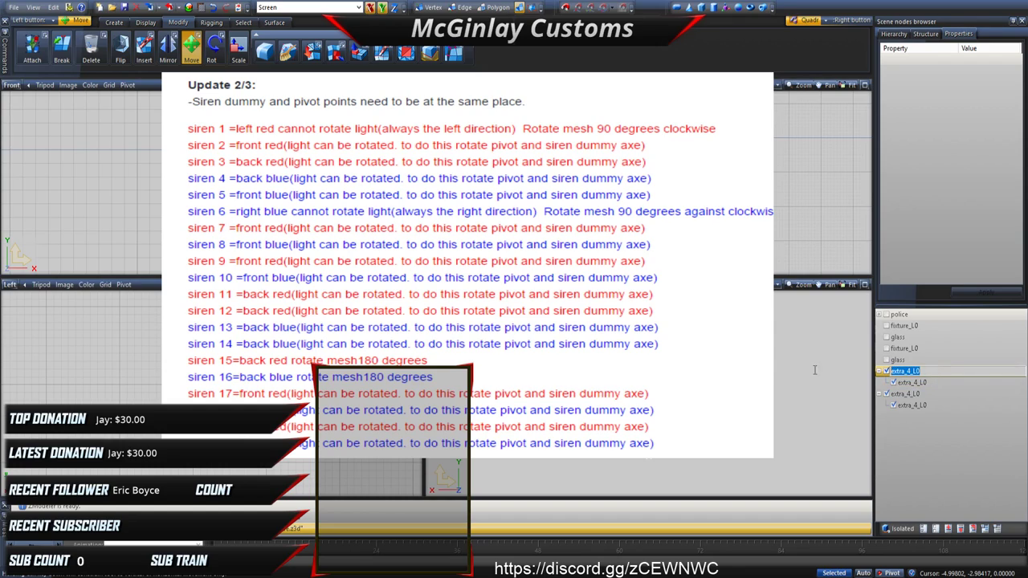
key(Return)
key(Down)
key(Down)
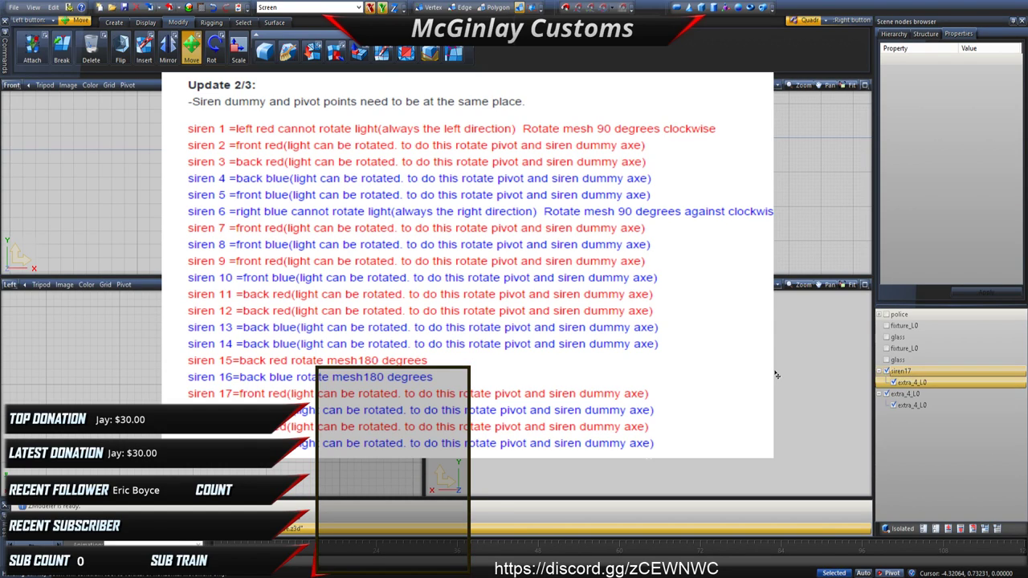
key(F2)
key(BackSpace)
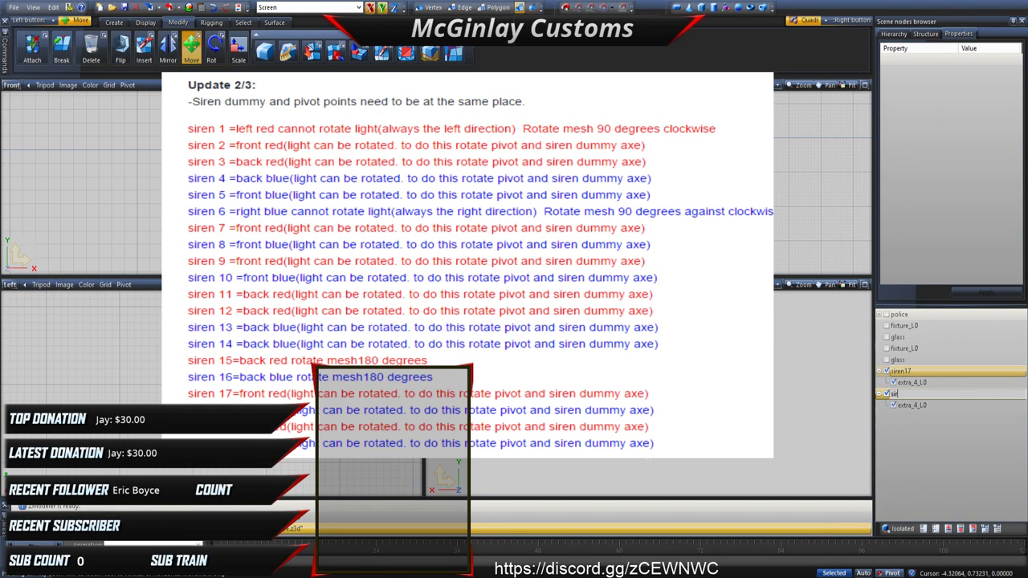
key(Return)
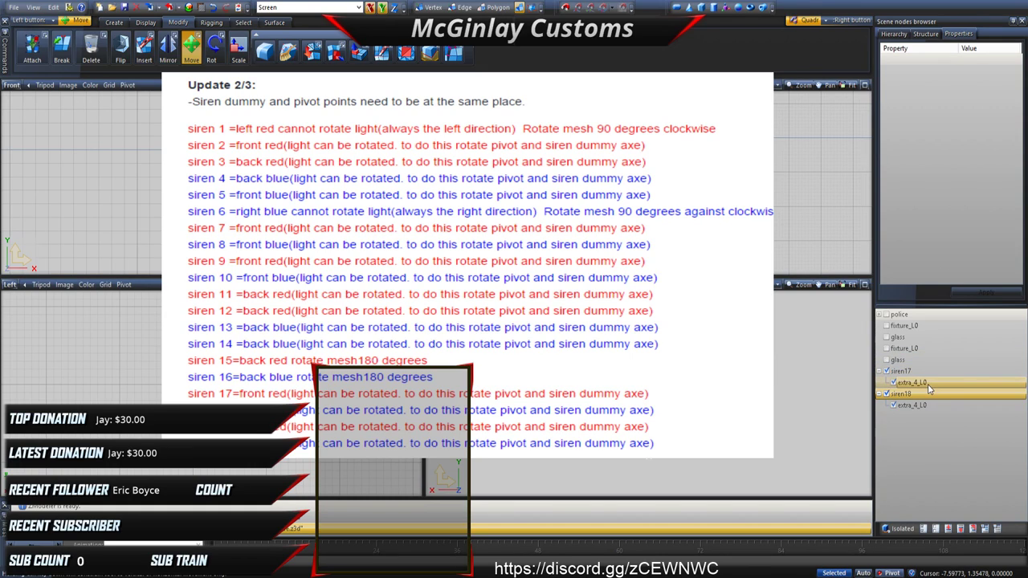
Step: Select the light meshes under siren17 and siren18 and create two copies of each
key(ctrl+a)
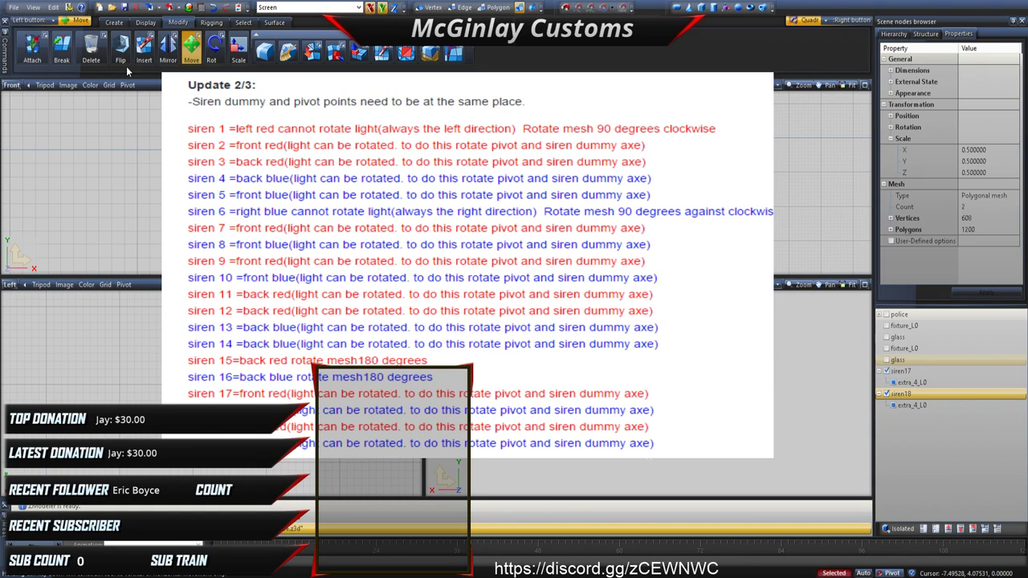
click(115, 21)
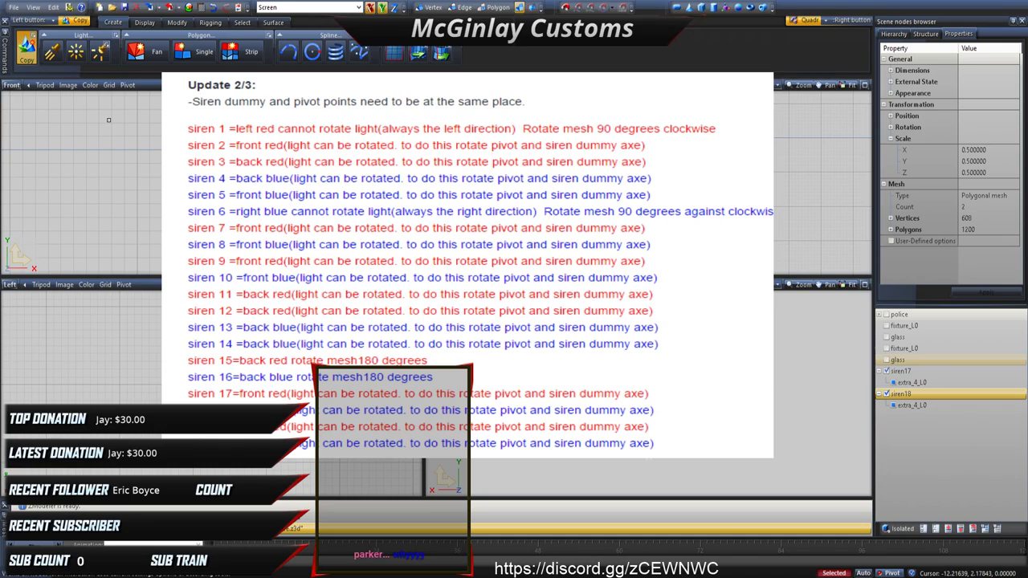
Step: Convert the siren17 dummy to a compound and assign its three extra_4_L0 meshes as the L0, L1 and L2 states
click(934, 370)
click(925, 33)
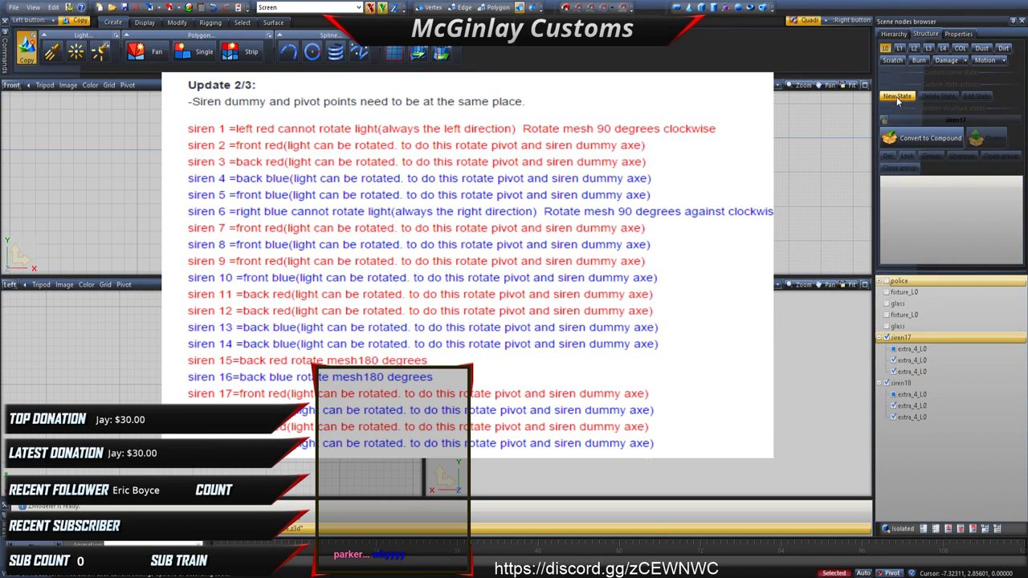
click(895, 138)
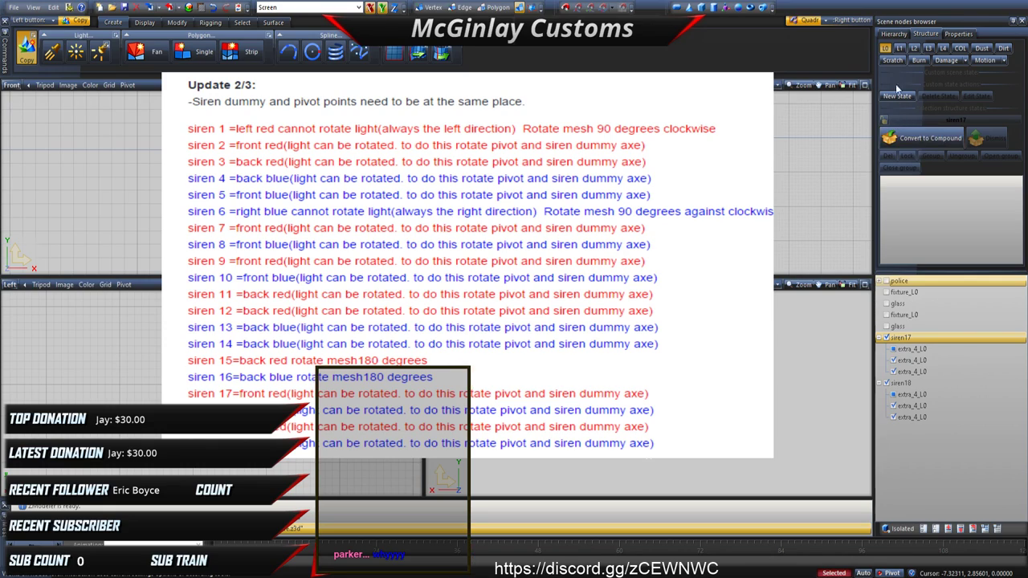
click(911, 348)
drag(913, 343, 920, 236)
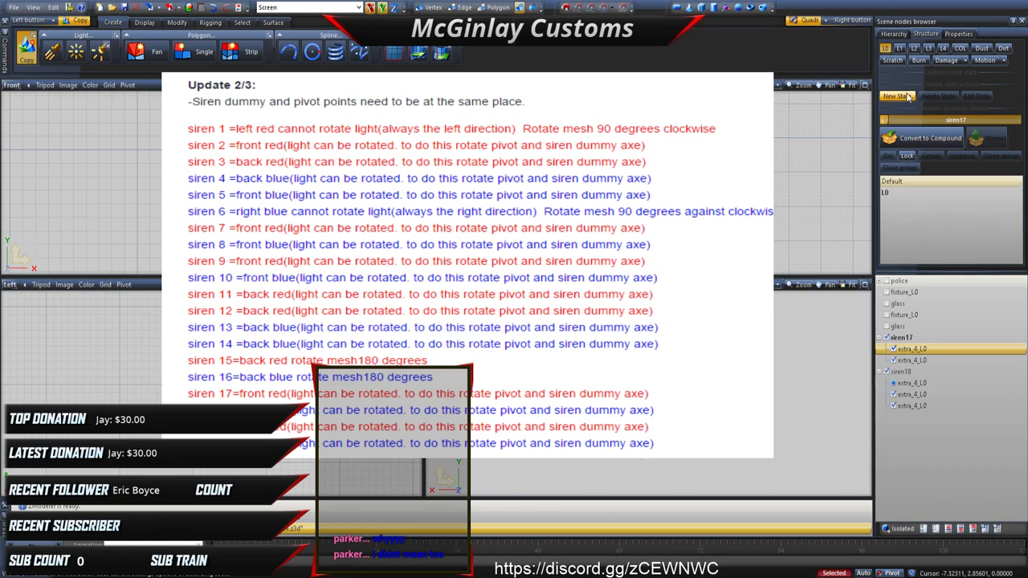
click(901, 48)
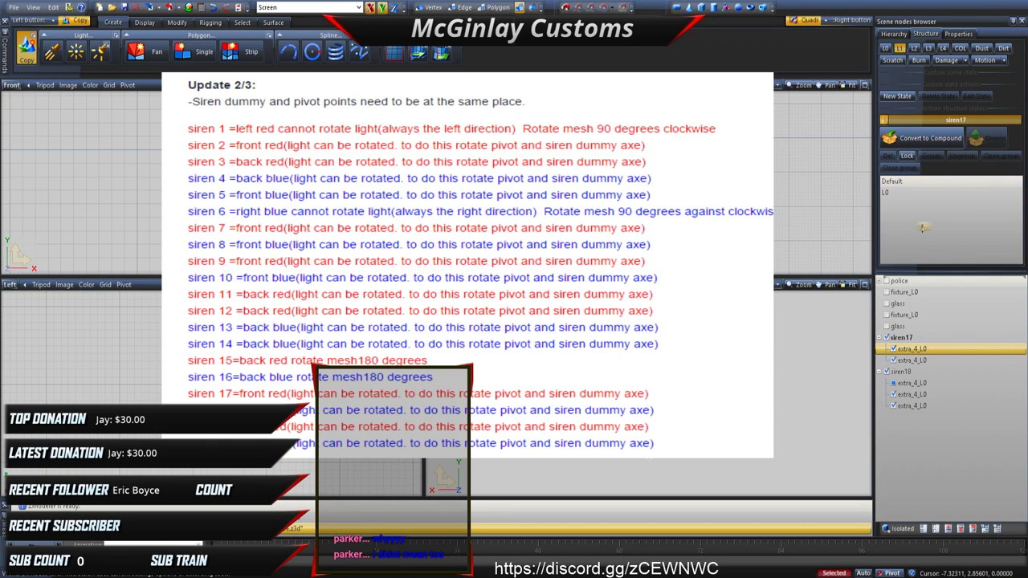
click(914, 48)
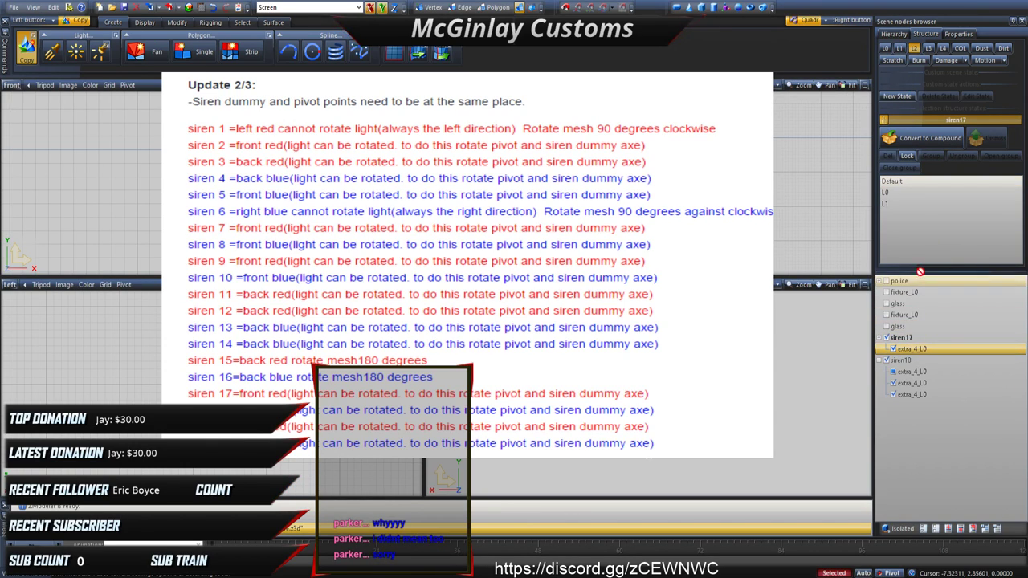
click(915, 51)
Step: Convert the siren18 dummy to a compound and assign its three extra_4_L0 meshes as the L0, L1 and L2 states
click(923, 138)
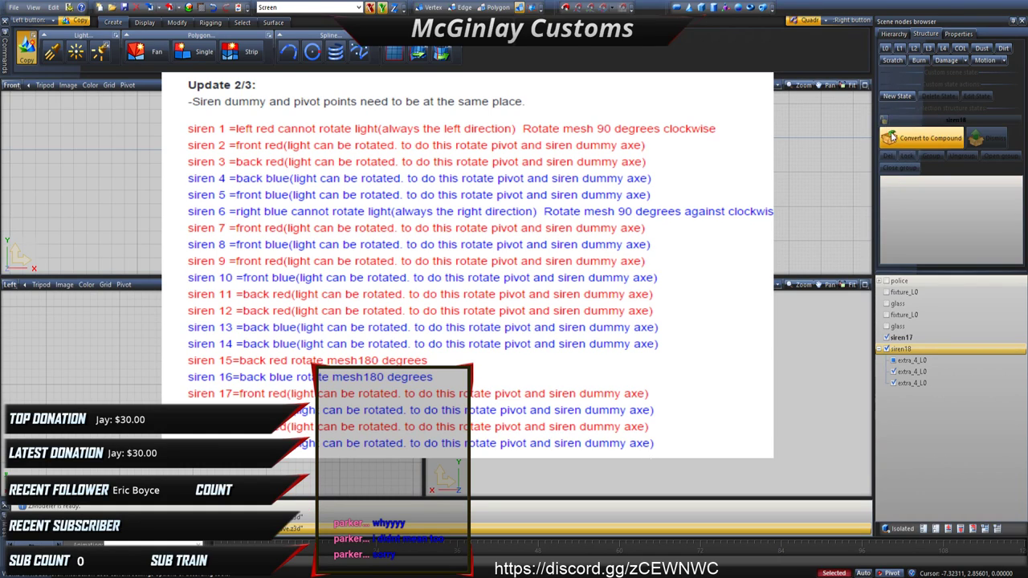
click(885, 48)
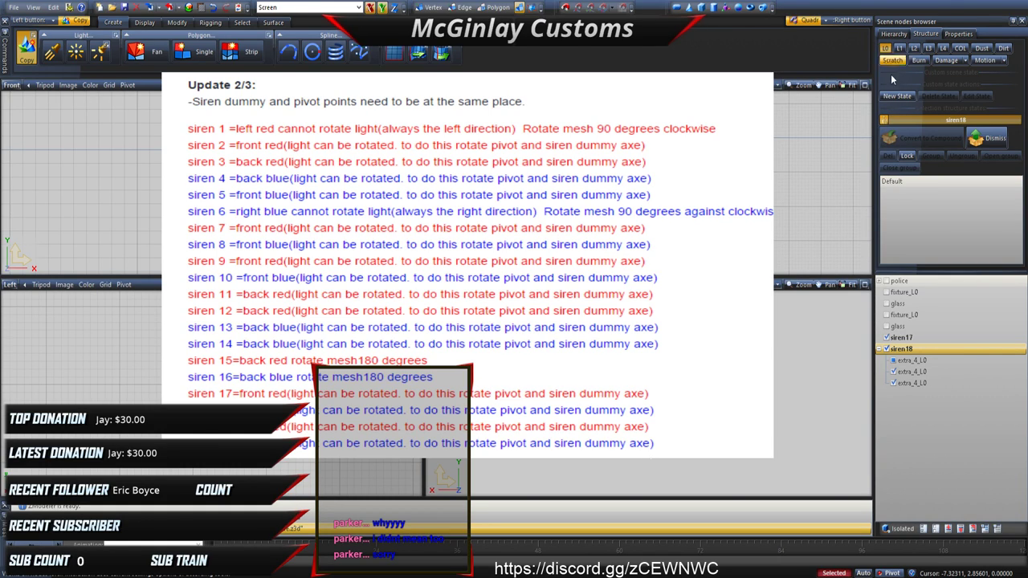
click(913, 371)
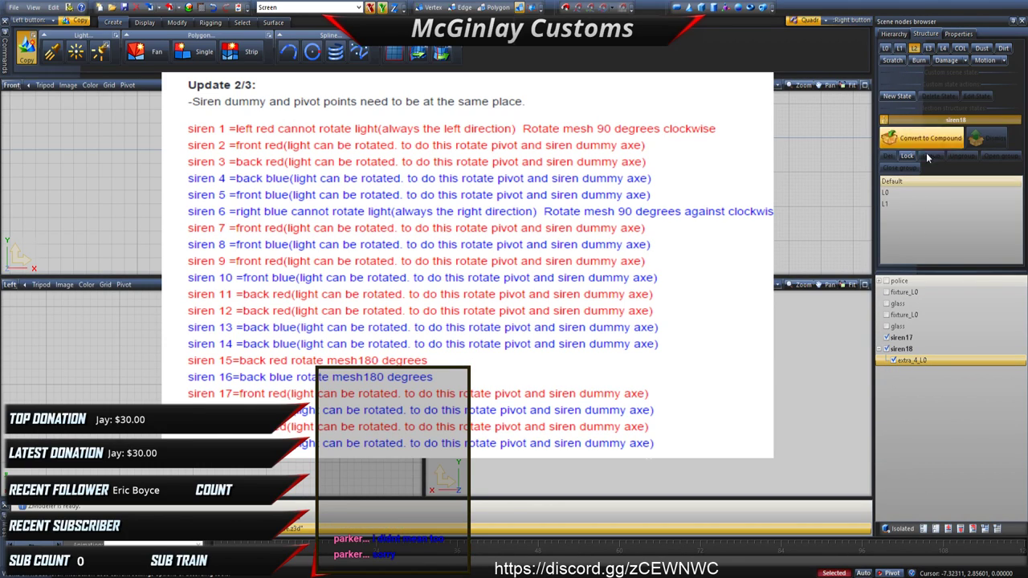
Step: Hide siren17 and siren18 and show the two glass meshes
click(886, 350)
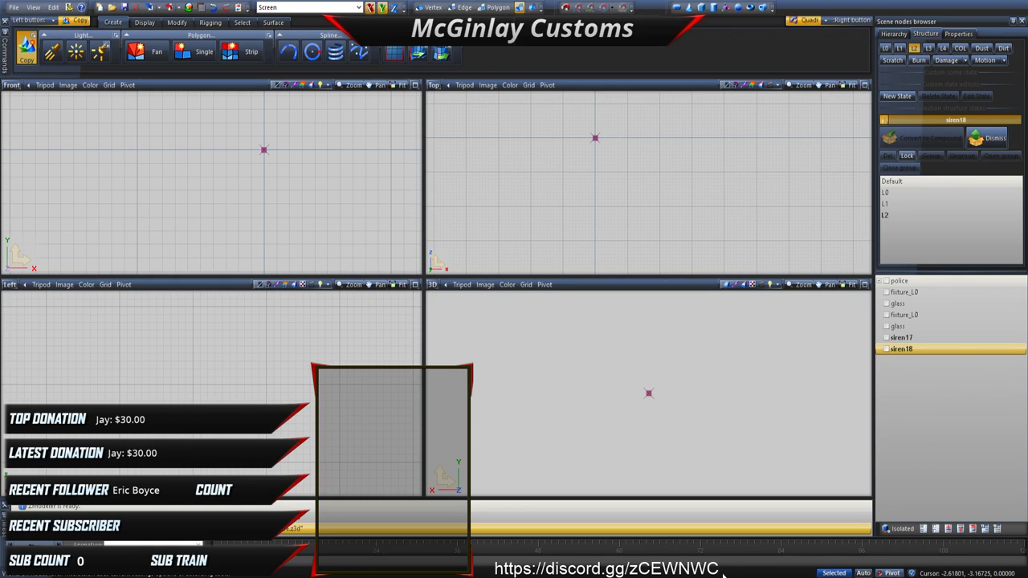
click(886, 326)
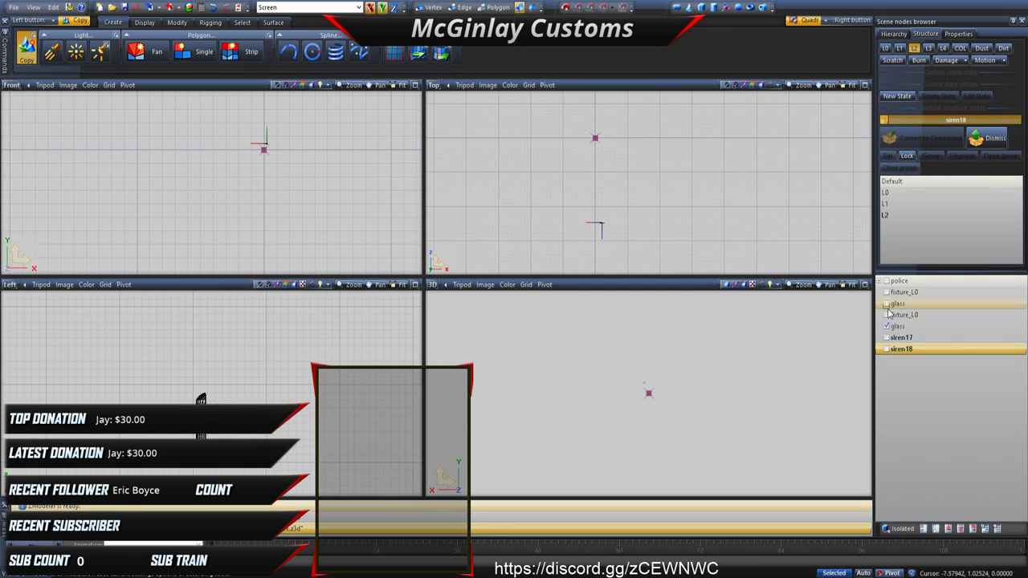
click(890, 314)
click(896, 326)
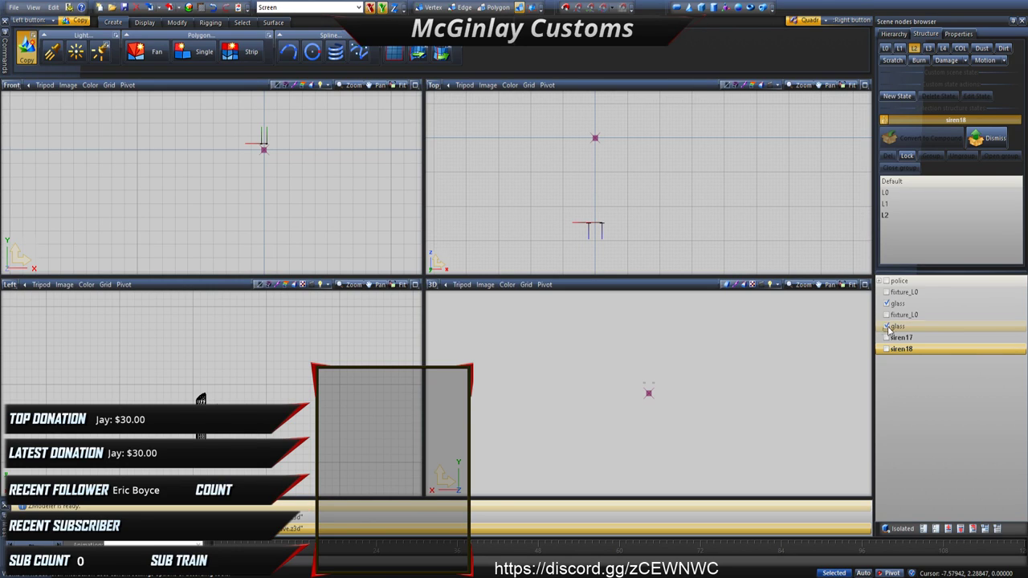
Step: Attach the two glass meshes to each other in the Front view to form one mesh
click(281, 22)
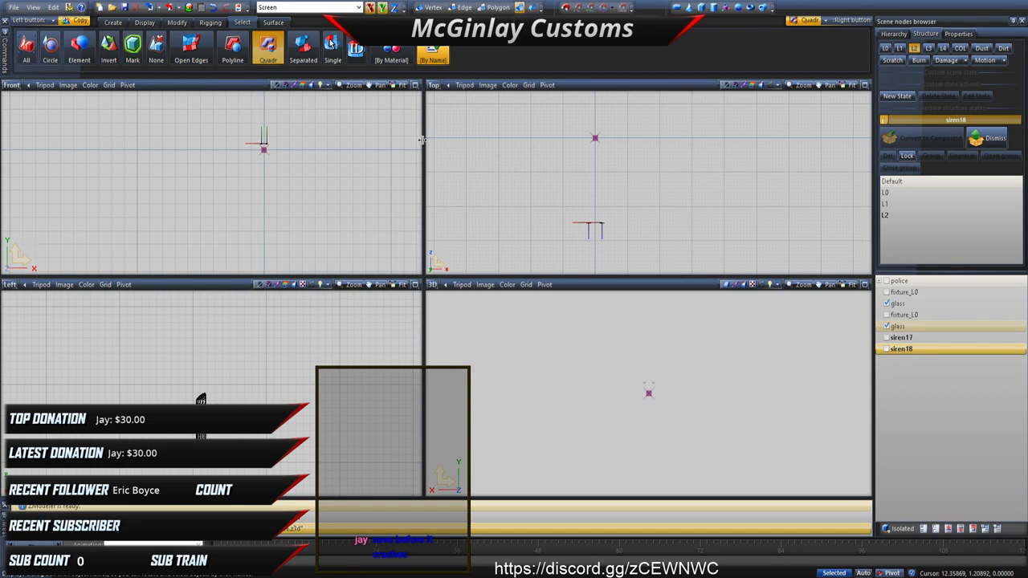
scroll(248, 217, up, 1)
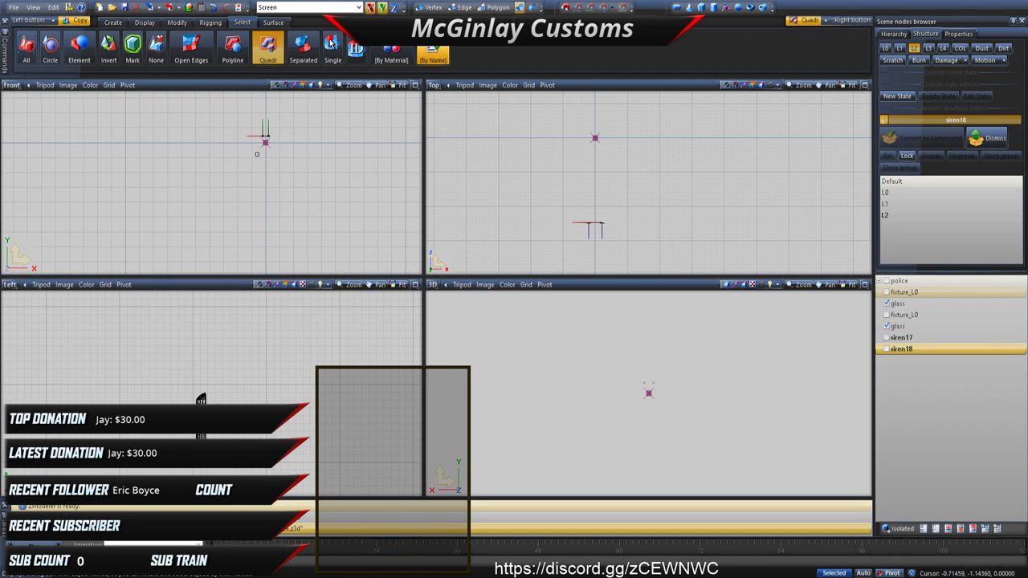
click(177, 22)
click(31, 45)
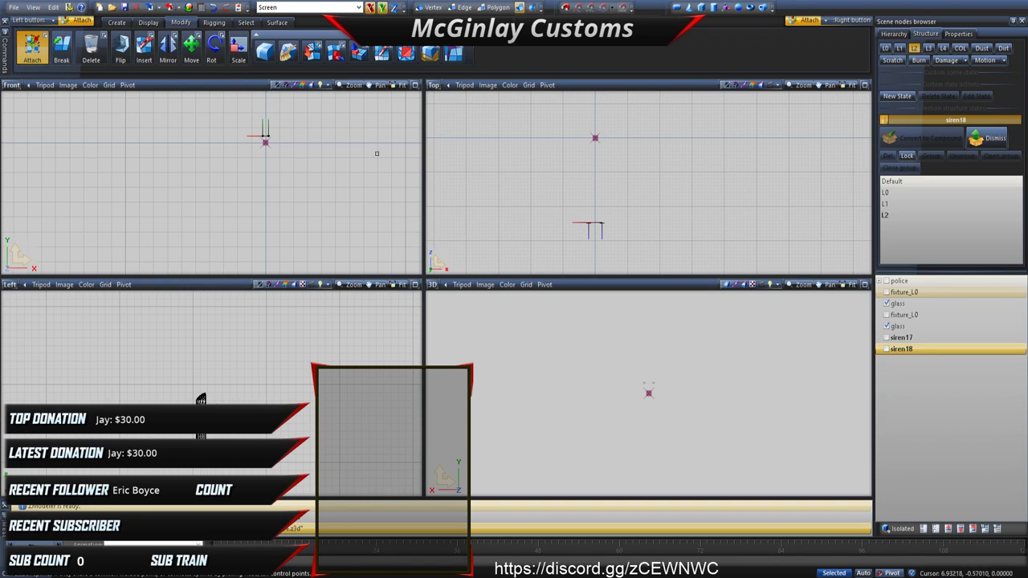
scroll(281, 137, up, 4)
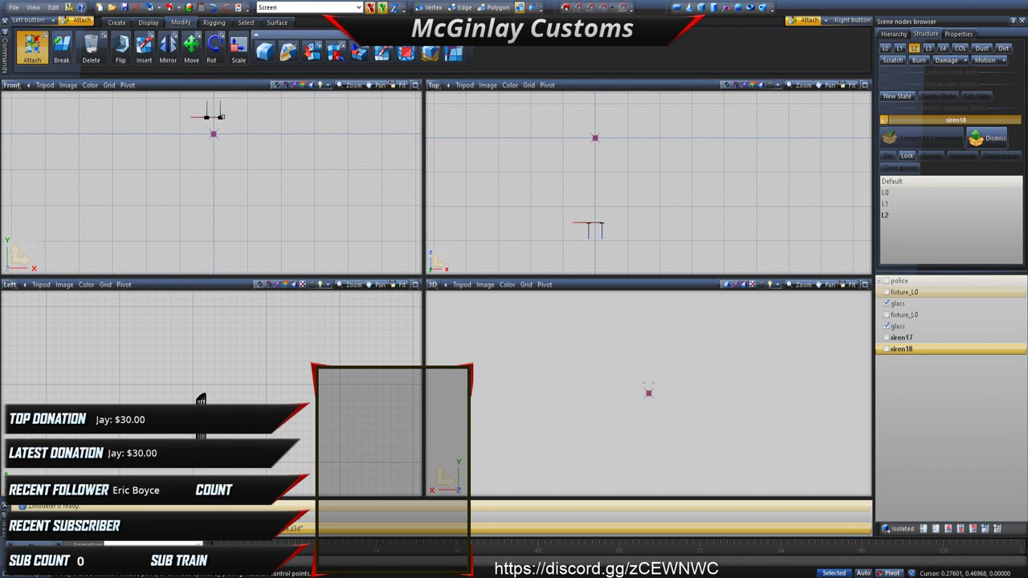
click(216, 117)
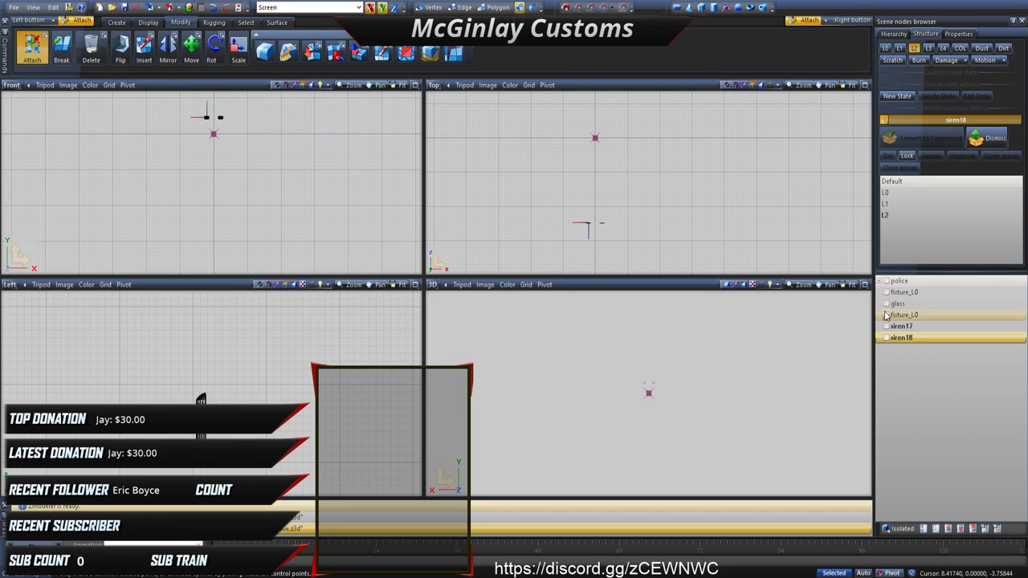
Step: Hide the merged glass, show both fixture_L0 meshes, and attach them into one mesh
click(887, 303)
click(887, 293)
click(887, 314)
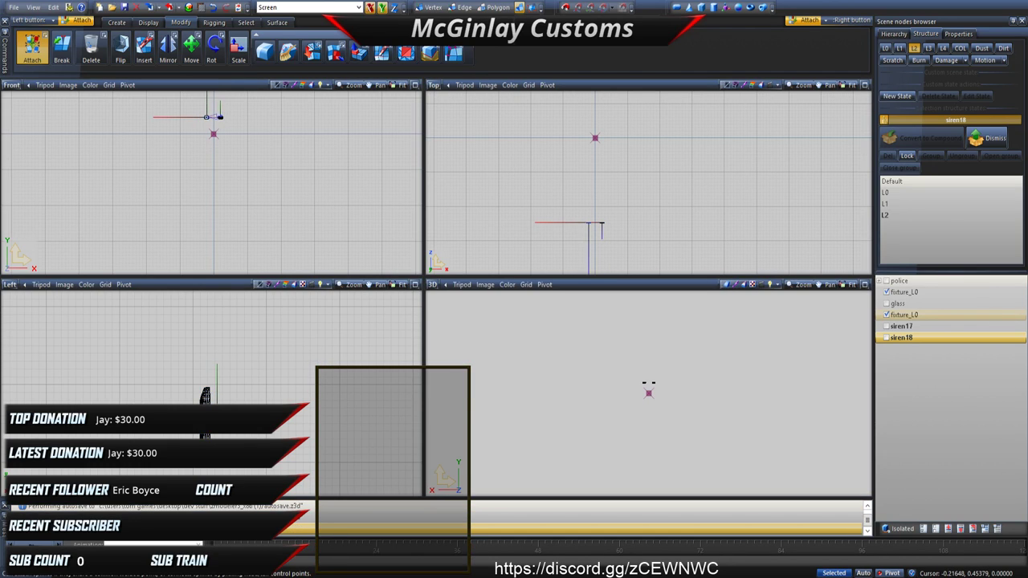
click(210, 117)
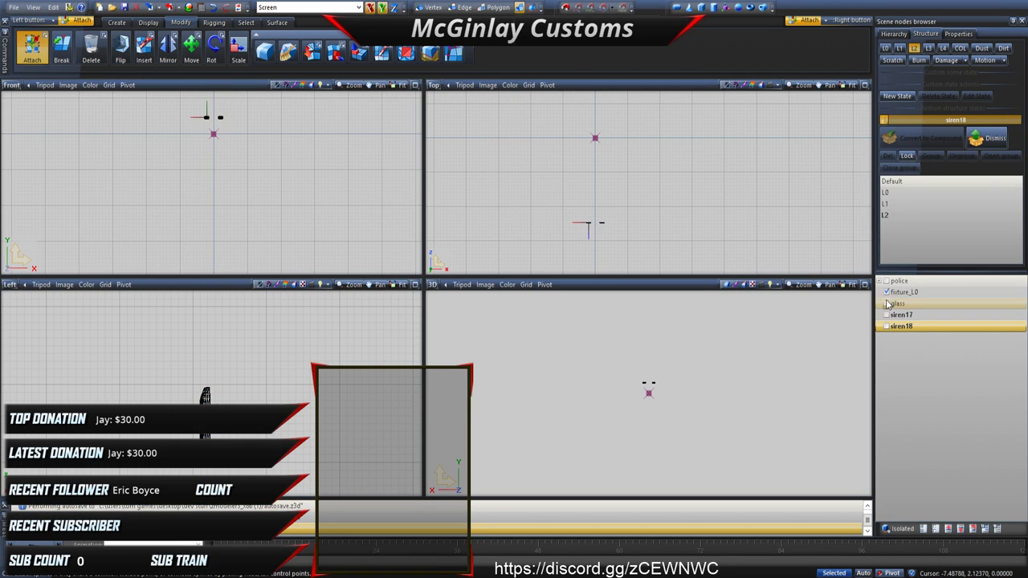
Step: Show the glass again, select it together with the merged fixture_L0 using a rectangular selection, and copy both meshes
click(887, 304)
click(246, 22)
click(270, 58)
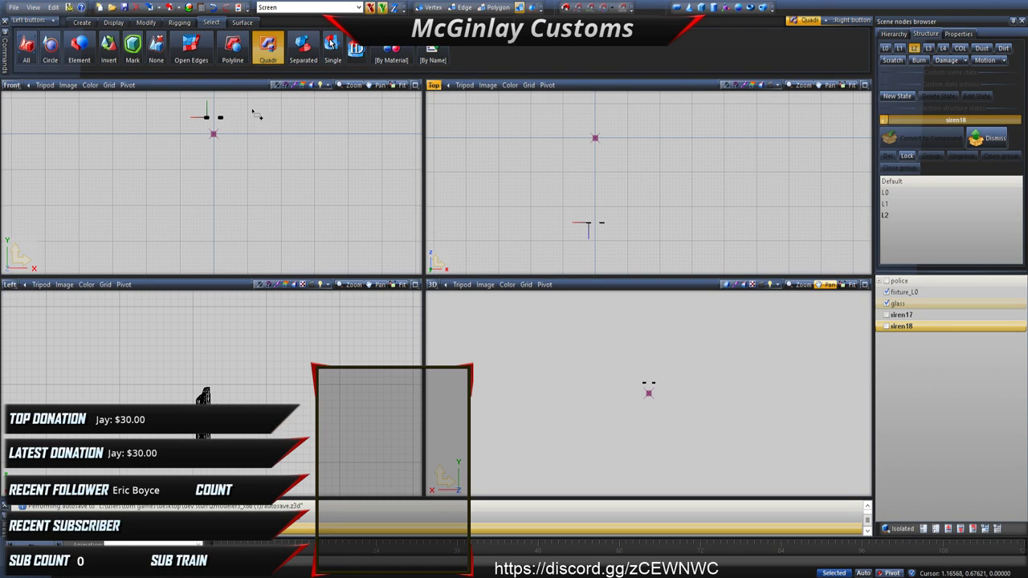
drag(250, 109, 172, 132)
click(83, 22)
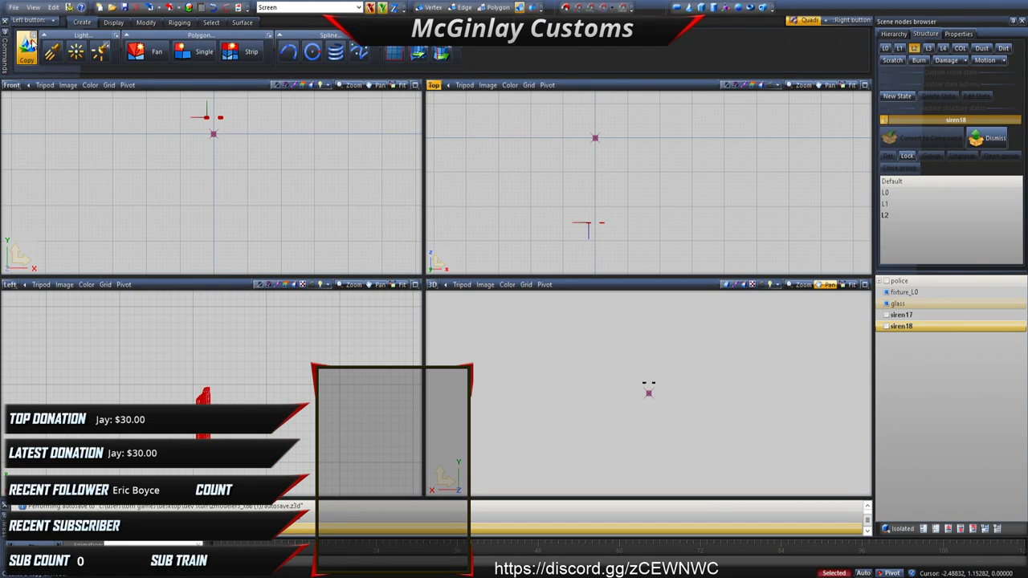
click(26, 48)
ctrl+click(924, 338)
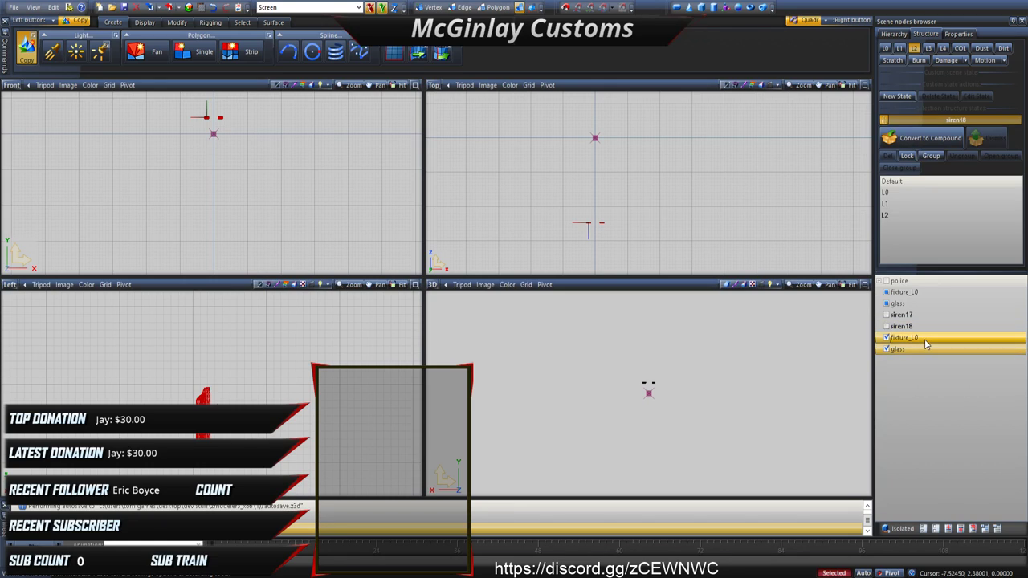
Step: Parent the original fixture_L0 and glass nodes under their matching copies
click(906, 292)
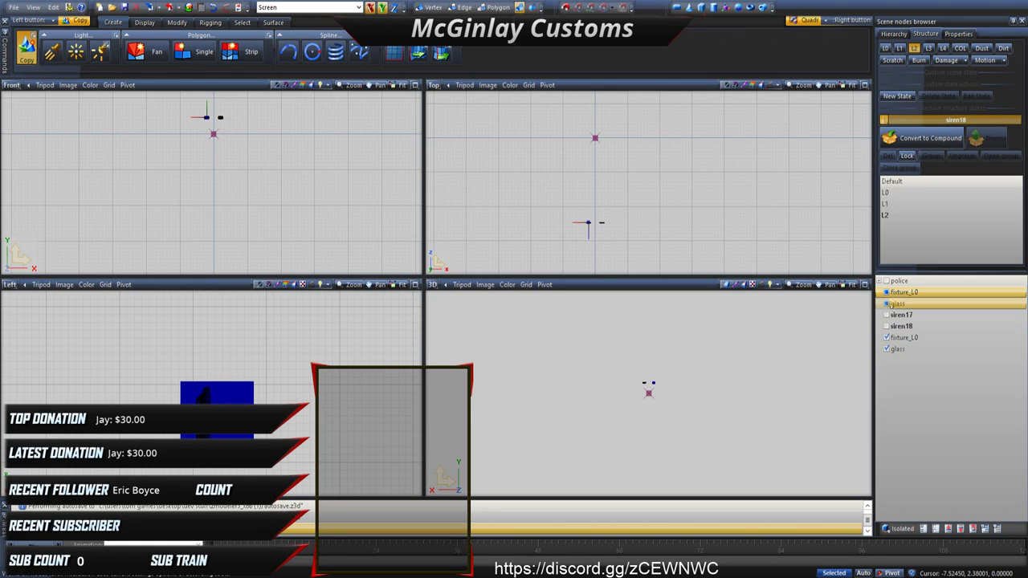
drag(899, 292, 922, 337)
double_click(924, 317)
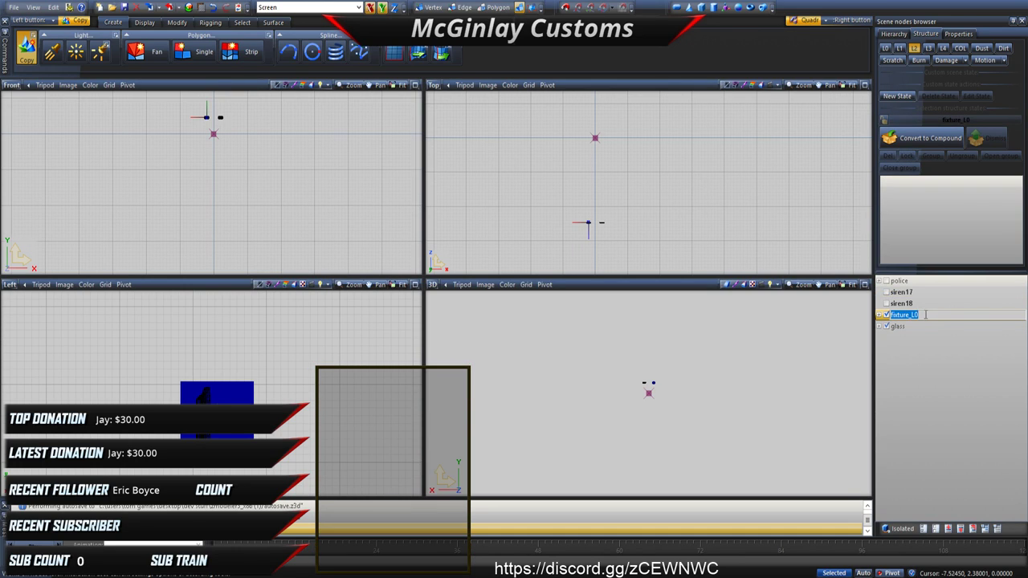
click(911, 330)
click(879, 315)
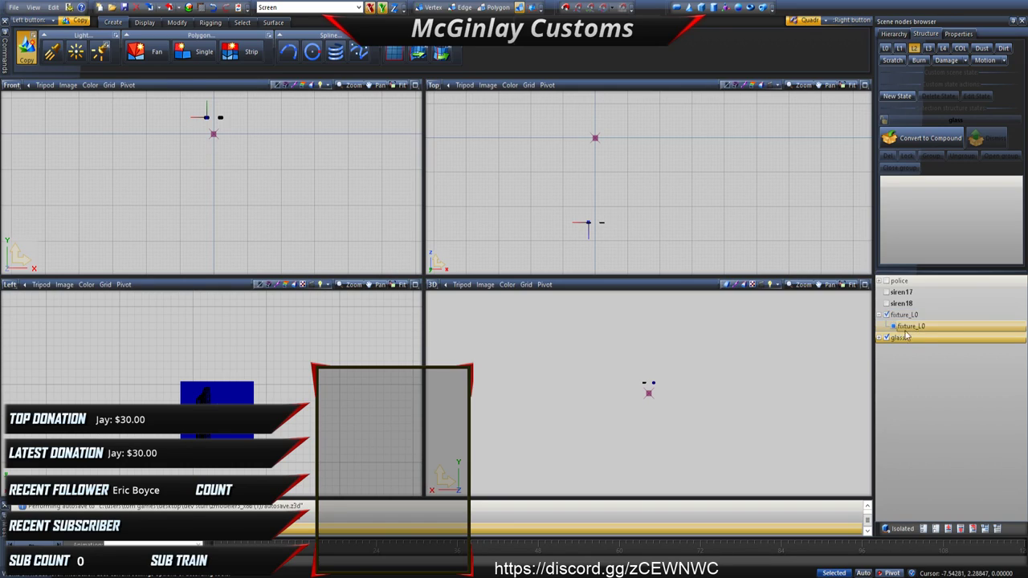
Step: Hide both fixture_L0 nodes and rename the parent glass node to siren_glass5
click(894, 326)
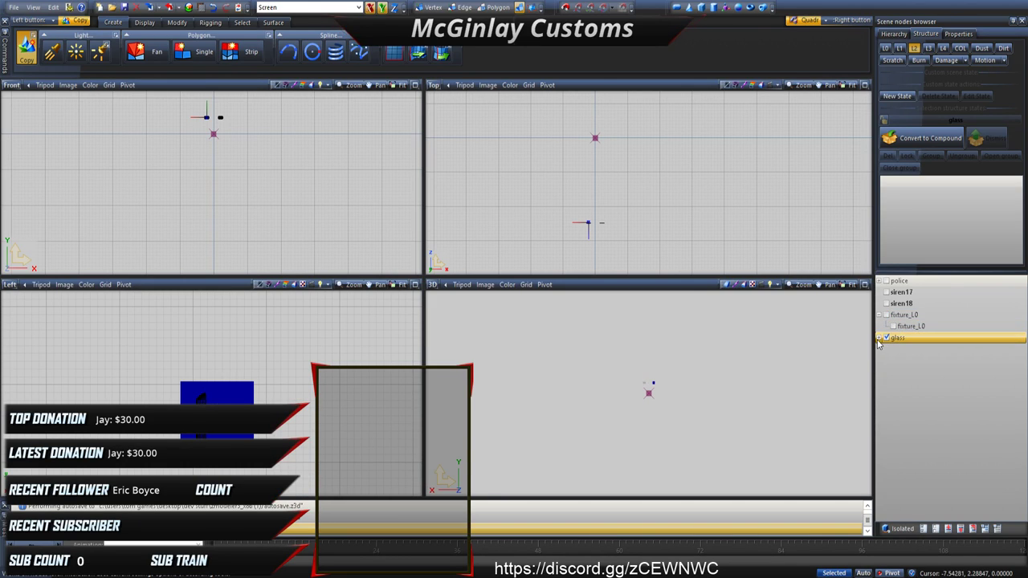
click(905, 350)
click(928, 327)
click(925, 338)
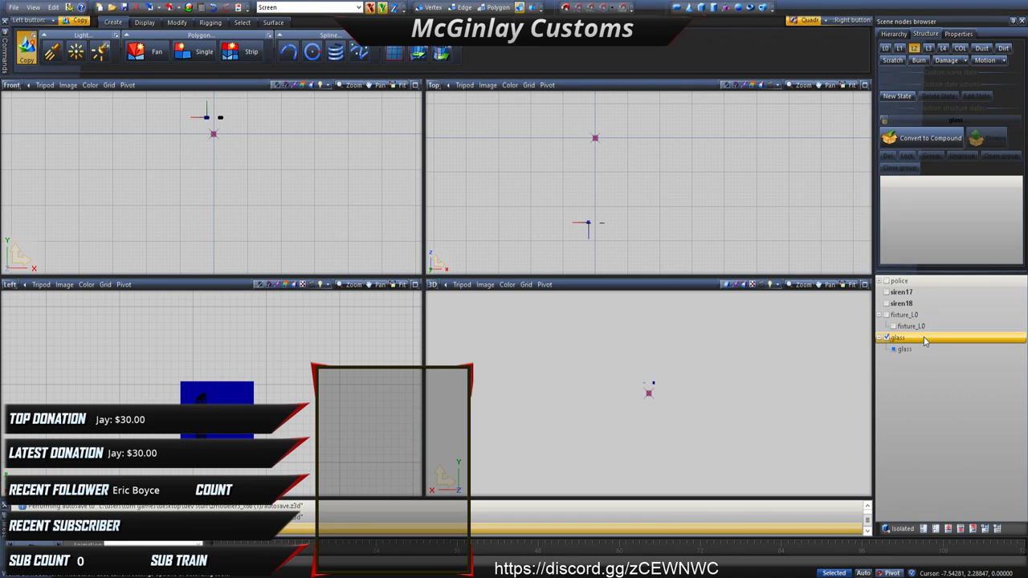
text(siren)
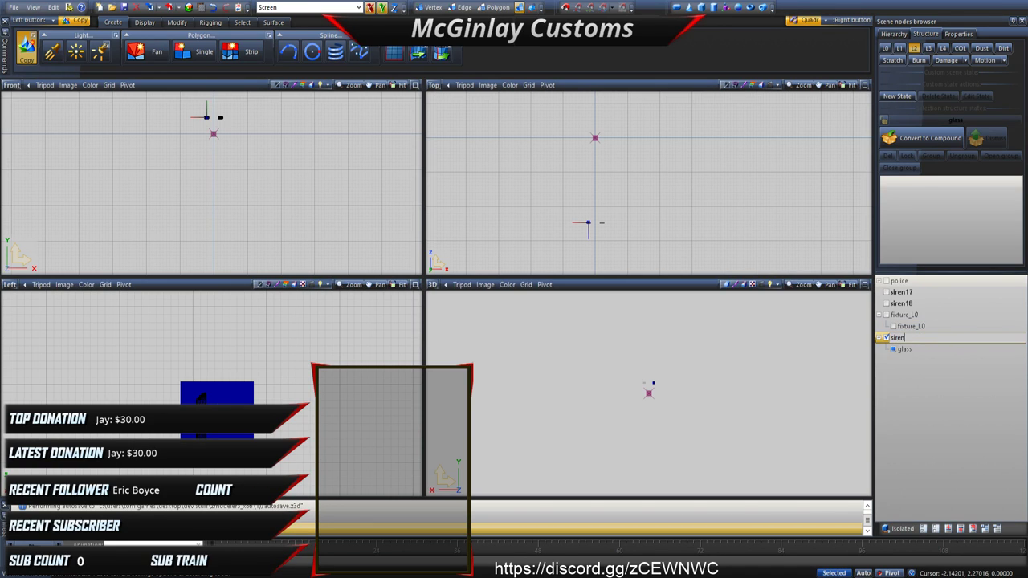
text(_glass5)
key(Return)
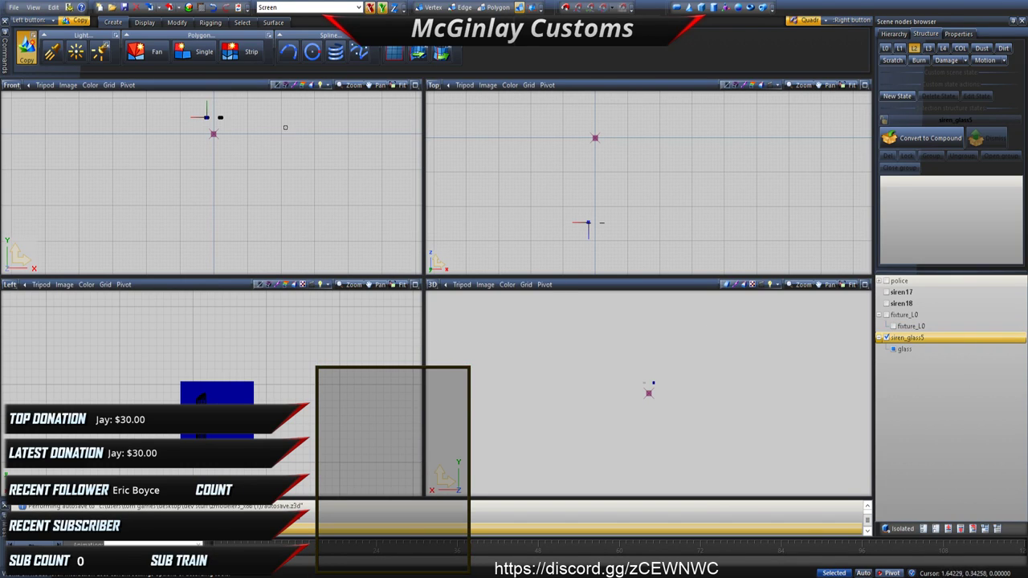
Step: Show the police model, expand its chassis hierarchy, view the car's front in 3D, and select the extra_4 node
click(885, 316)
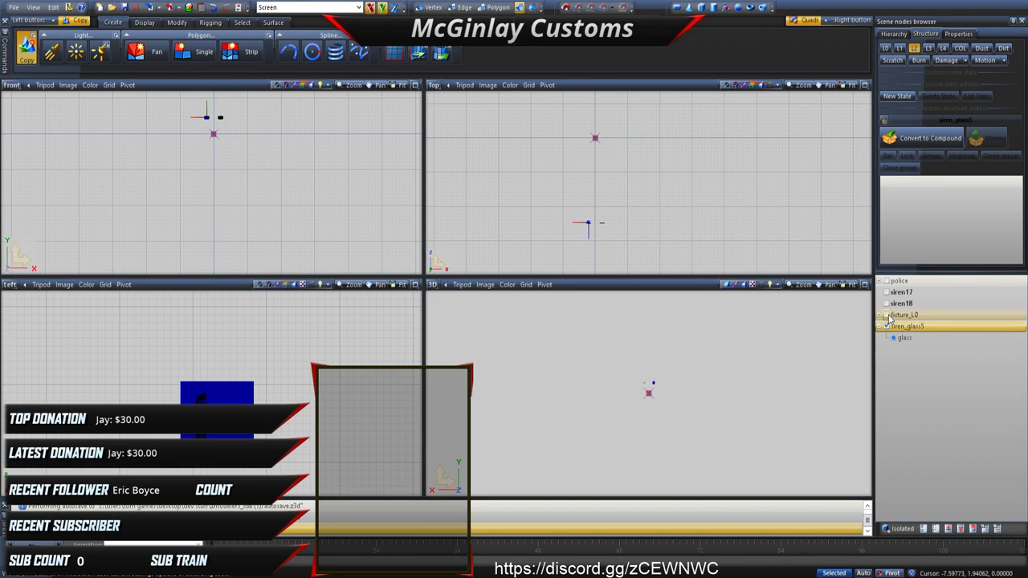
click(879, 315)
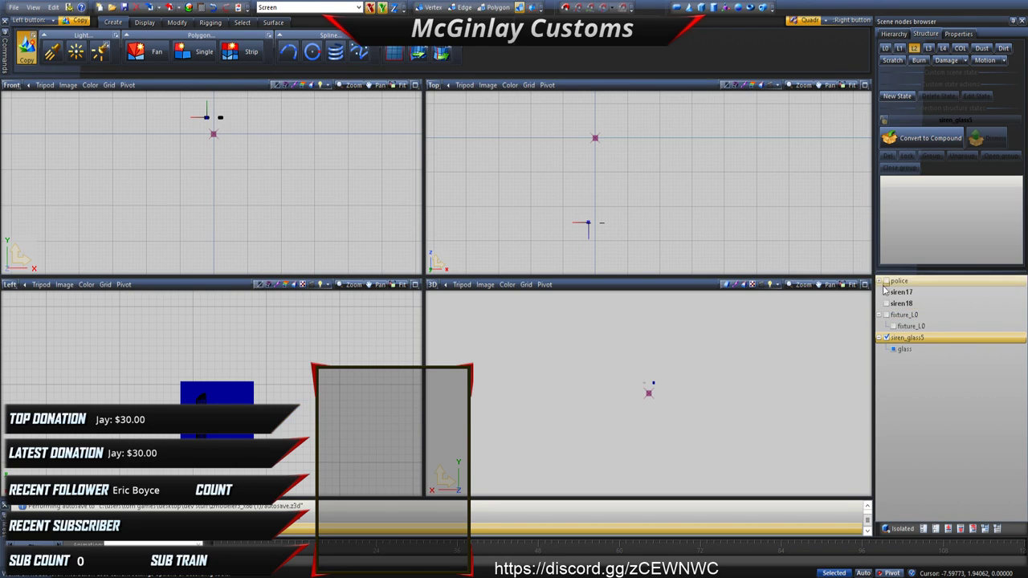
click(879, 281)
click(893, 292)
click(887, 292)
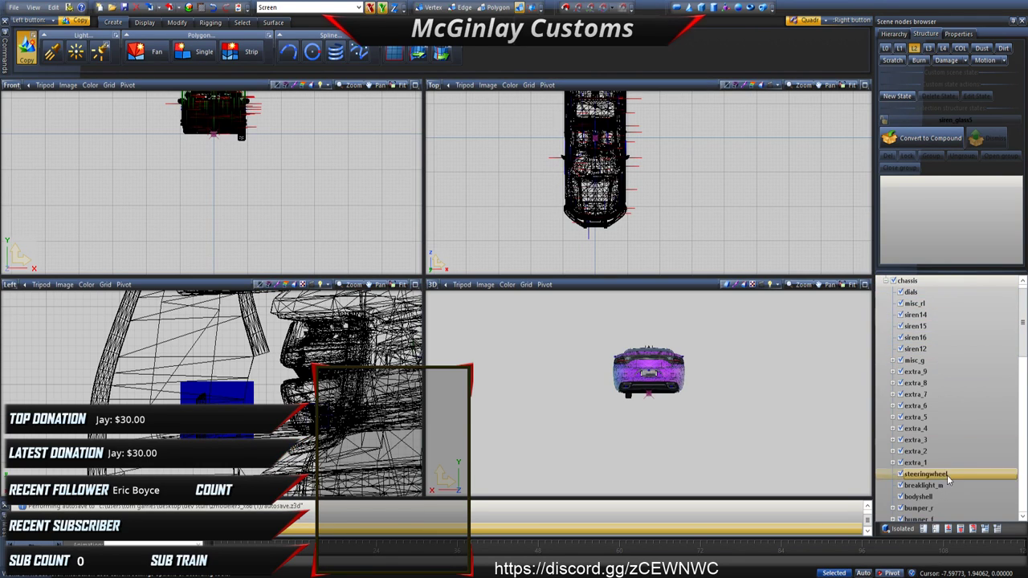
middle_drag(835, 426, 761, 427)
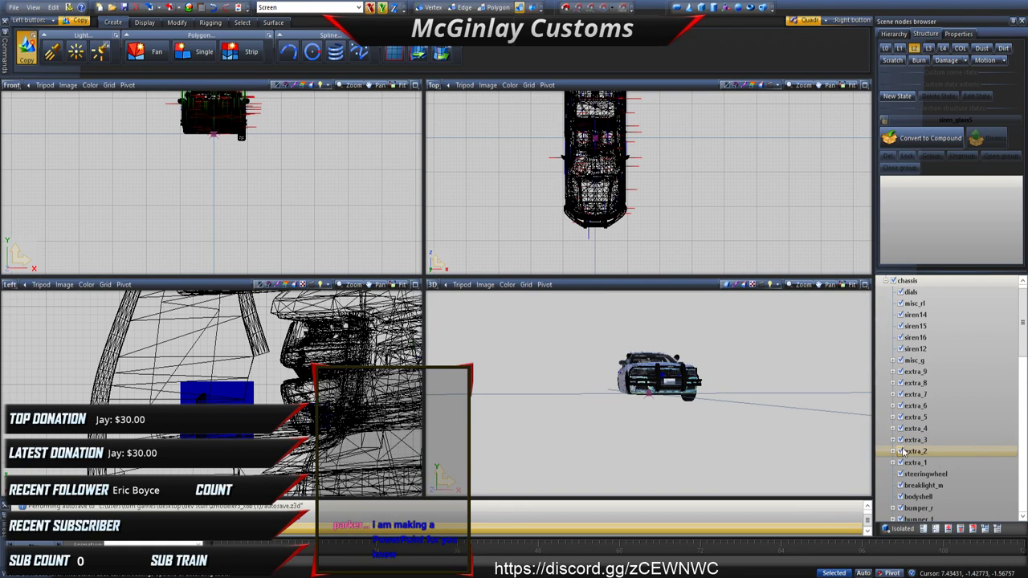
click(917, 429)
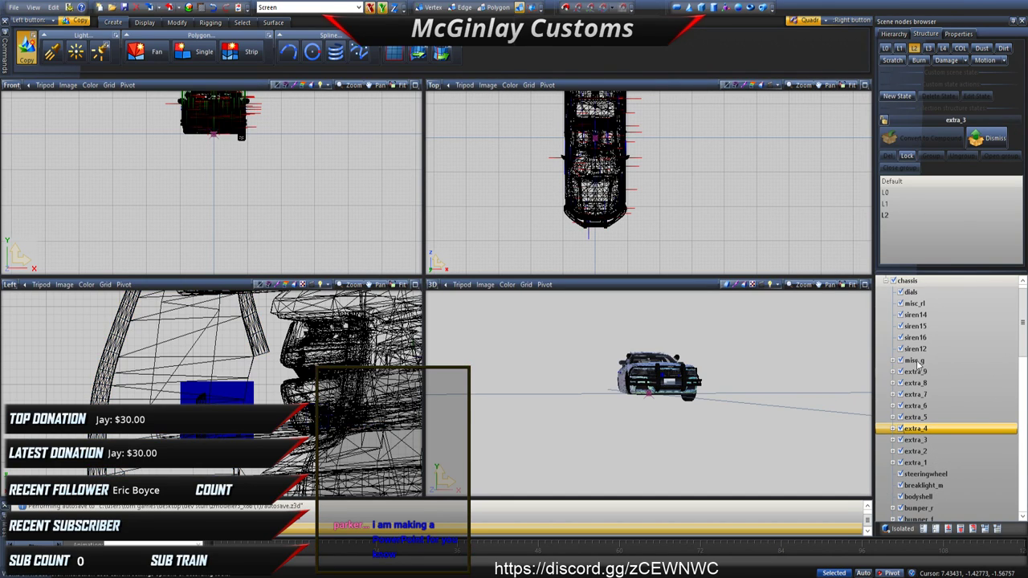
Step: Collapse and hide the police model, and expand the copied extra_4 compound node
click(885, 281)
click(880, 281)
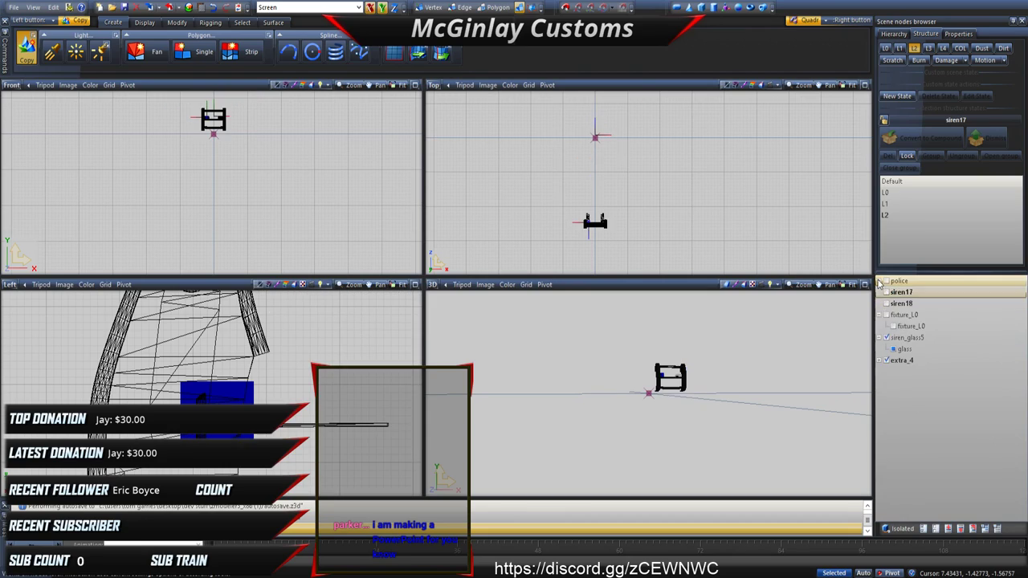
click(899, 371)
click(881, 371)
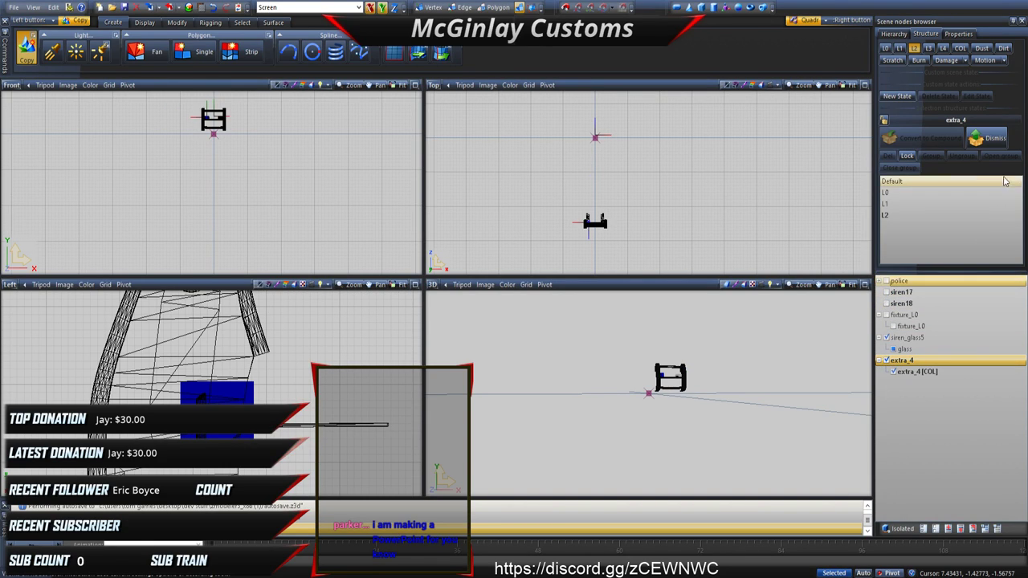
Step: Dismiss the copied extra_4 compound and delete the last two of its three extra_4 meshes
click(922, 406)
click(922, 406)
ctrl+click(923, 405)
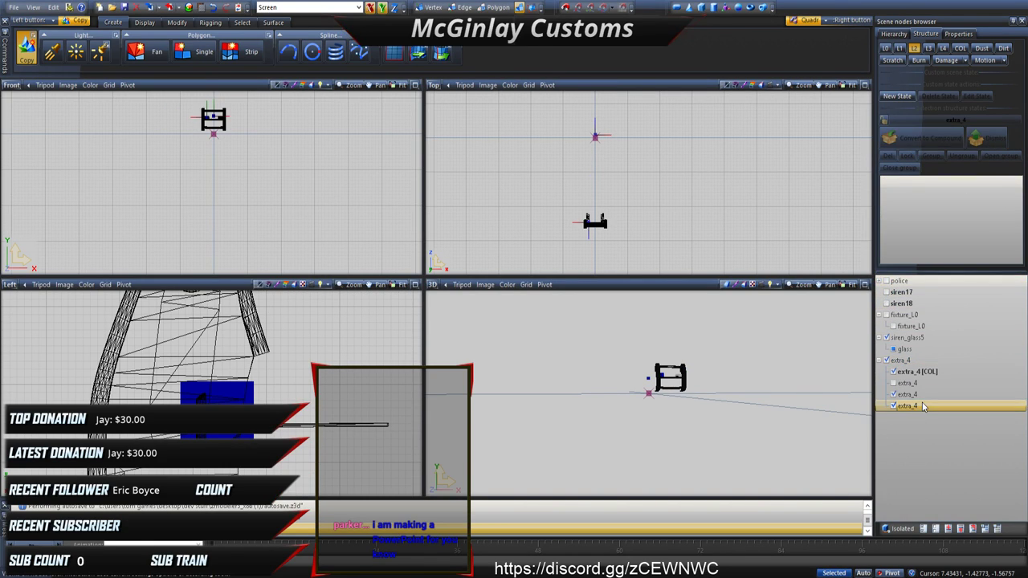
ctrl+click(922, 398)
ctrl+click(923, 405)
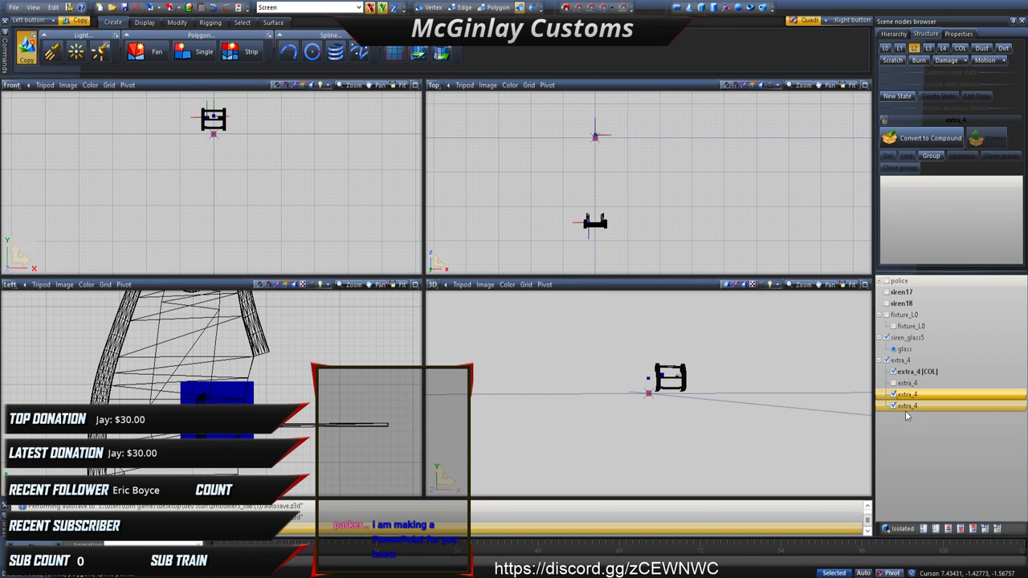
key(Delete)
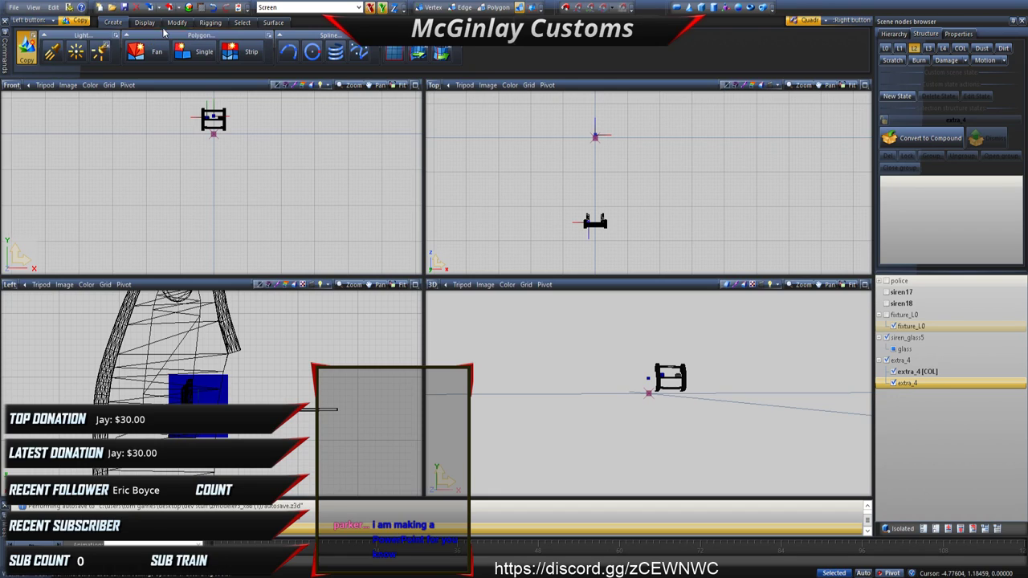
Step: Start the Attach tool and examine how the two light fixtures sit on the extra_4 push bumper in 3D
click(177, 23)
click(32, 48)
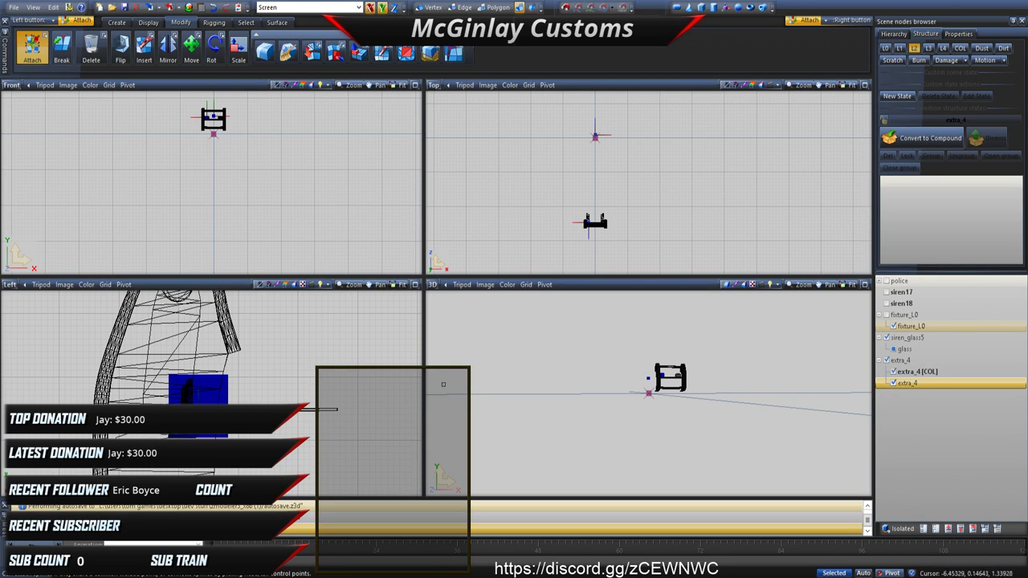
scroll(402, 388, up, 1)
scroll(595, 383, up, 3)
scroll(688, 398, up, 5)
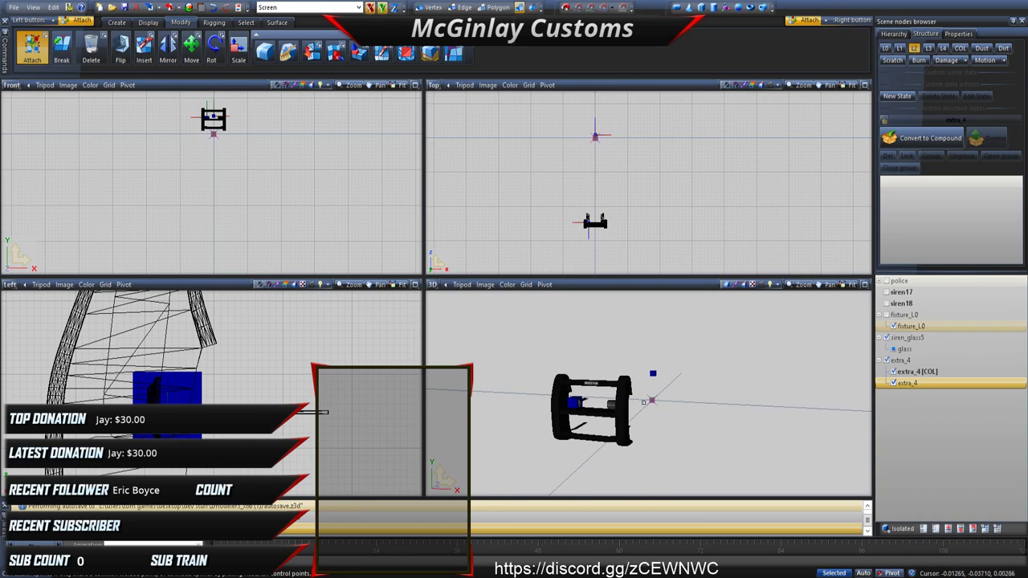
middle_drag(619, 408, 727, 430)
scroll(743, 451, down, 2)
scroll(726, 433, up, 2)
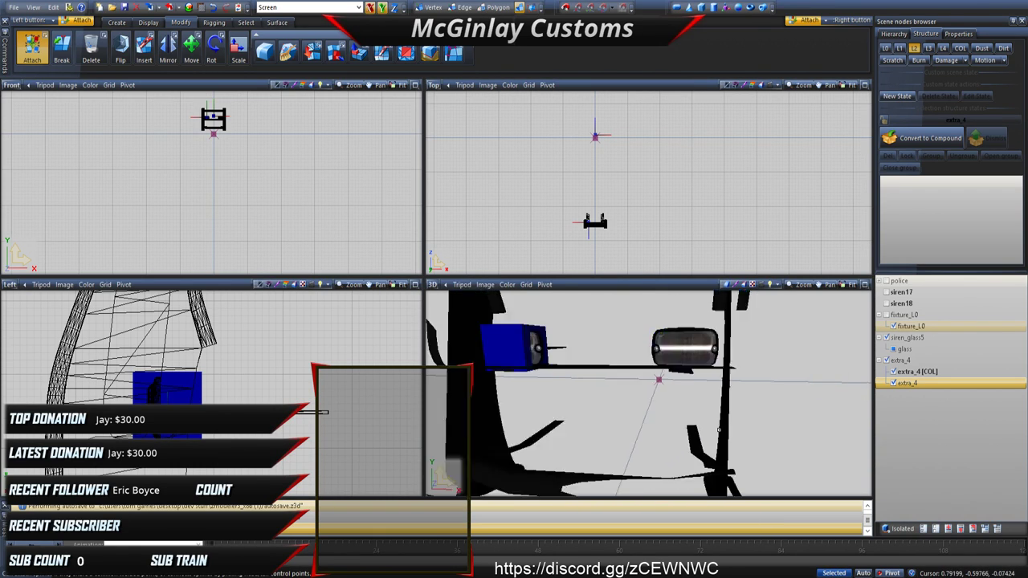
scroll(710, 441, down, 1)
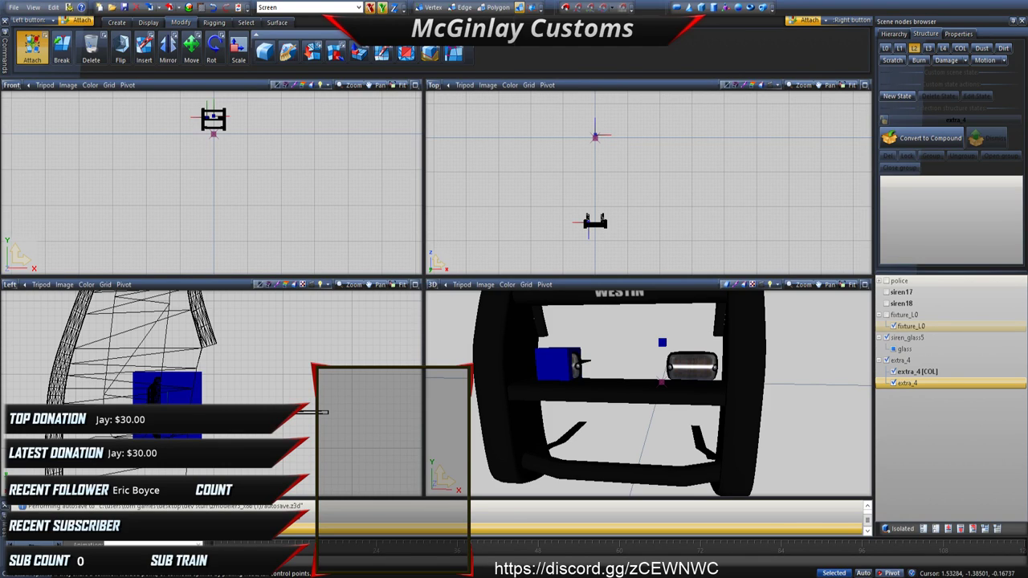
Step: Undo the extra_4 changes back past the point where its copy was made
key(z)
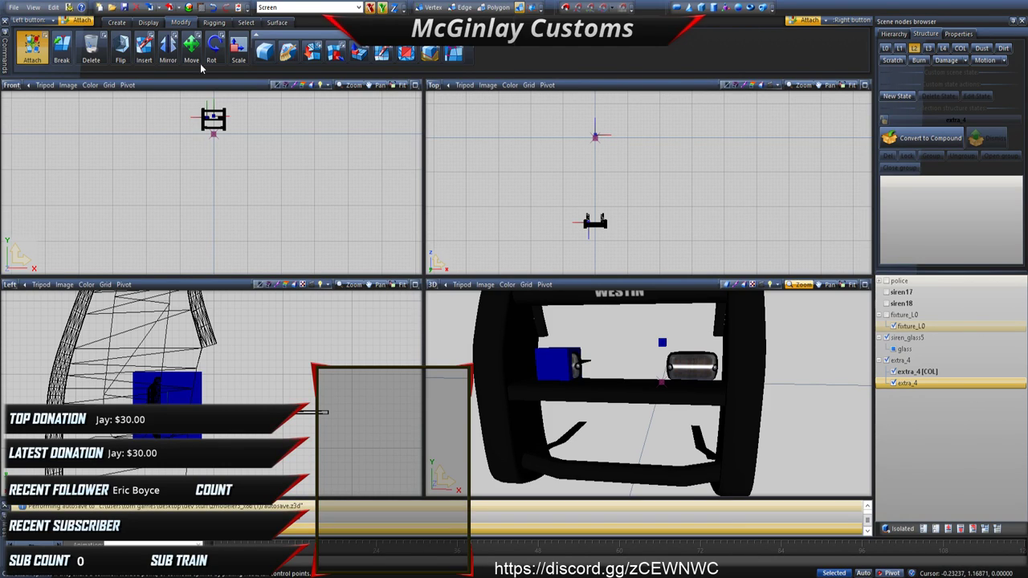
click(213, 8)
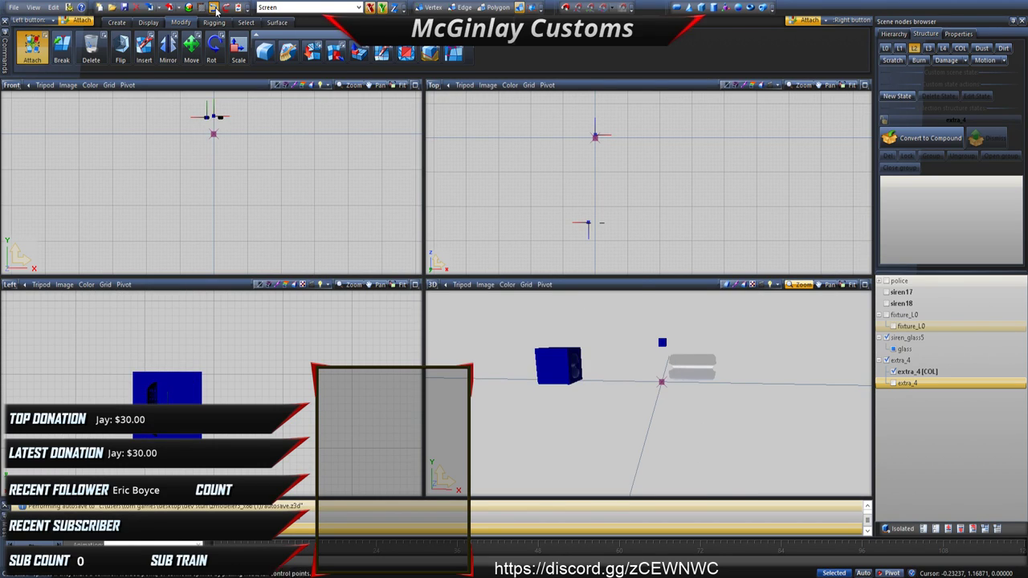
click(214, 9)
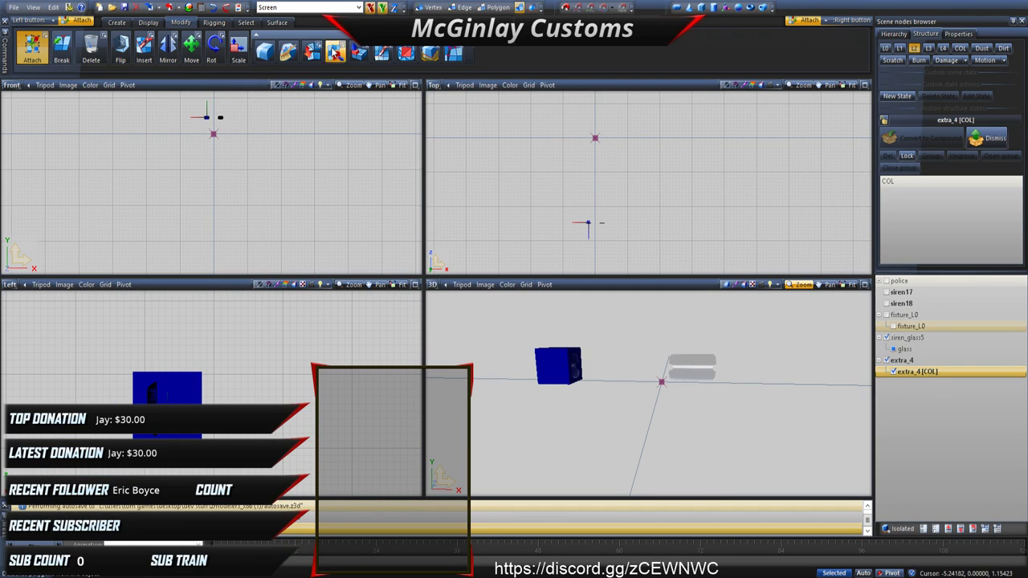
click(214, 8)
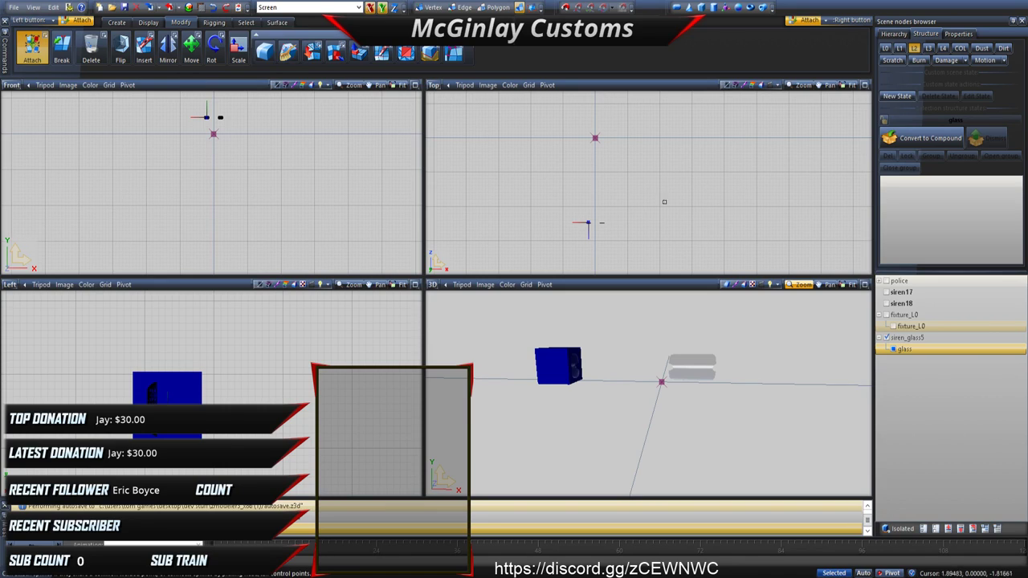
Step: Show the child fixture_L0 mesh and rename its parent fixture_L0 node to extra_ten
click(891, 327)
double_click(937, 317)
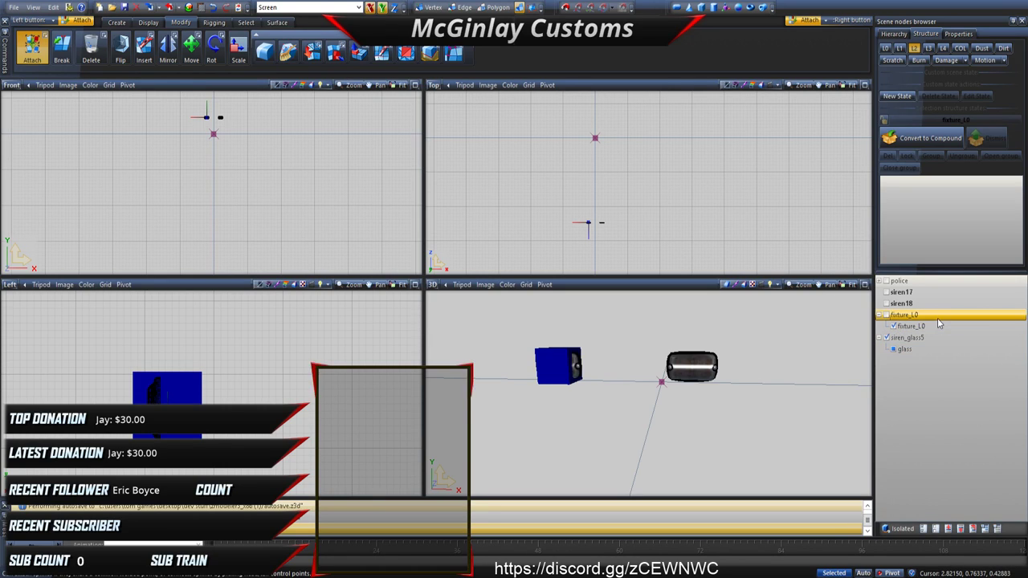
drag(938, 319, 721, 291)
text(extra_ten)
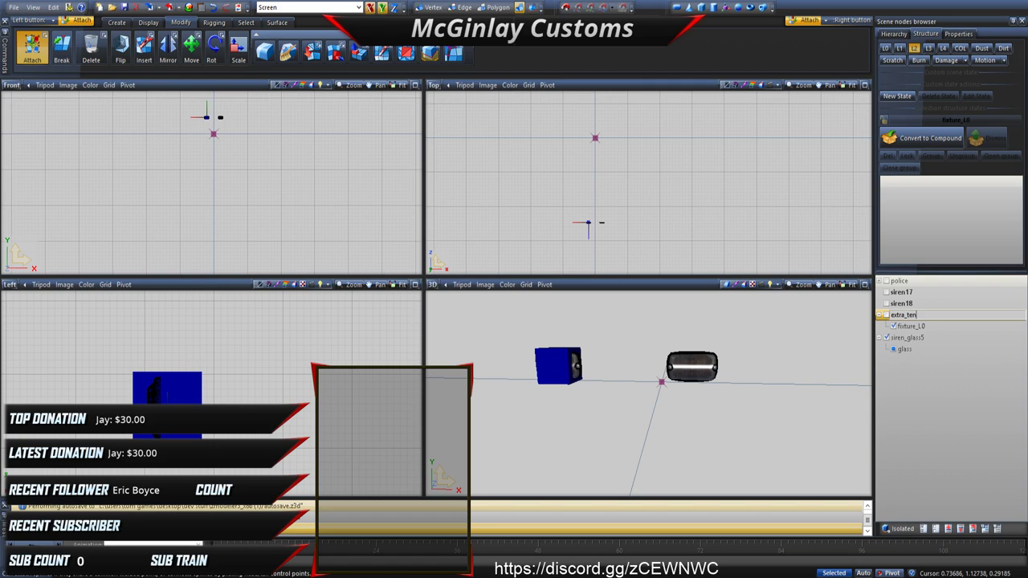
key(Return)
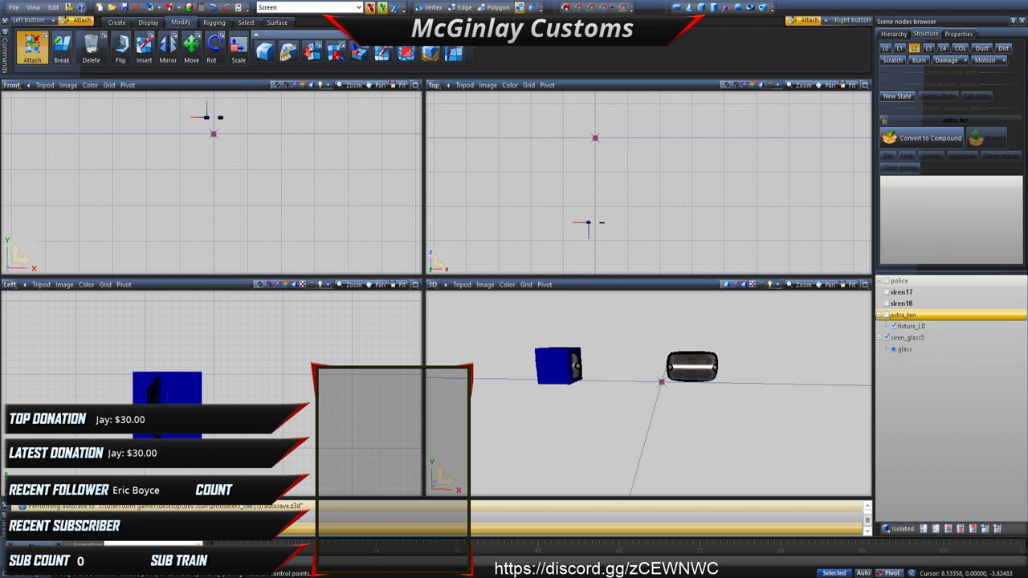
Step: Hide the glass meshes so that only the child fixture_L0 mesh is shown
click(893, 327)
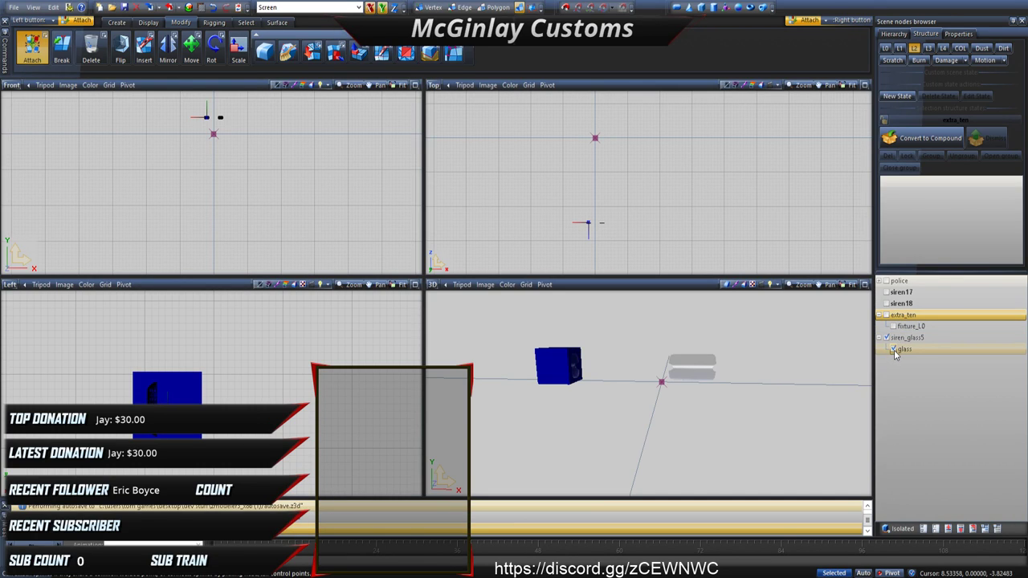
click(893, 350)
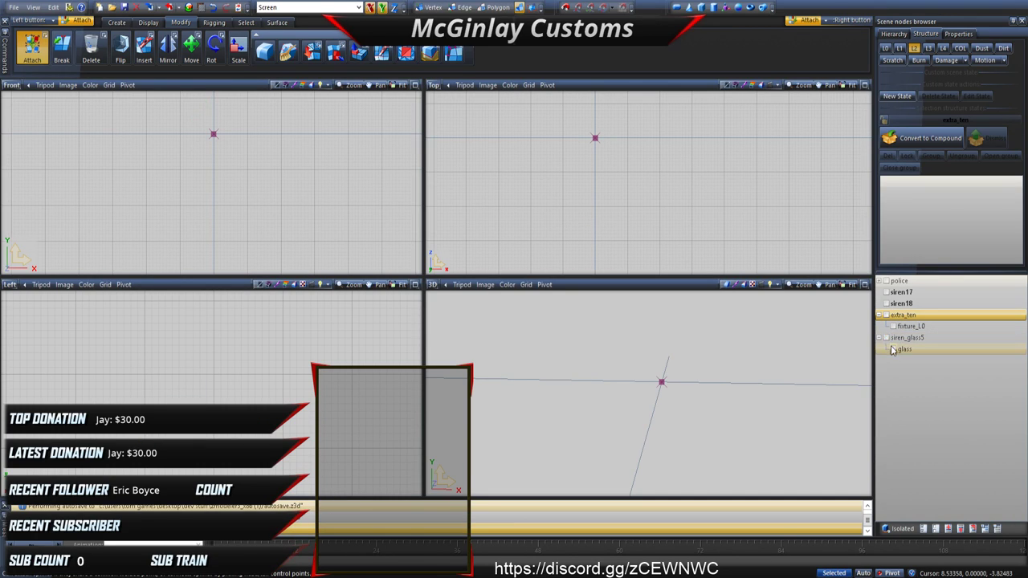
click(893, 327)
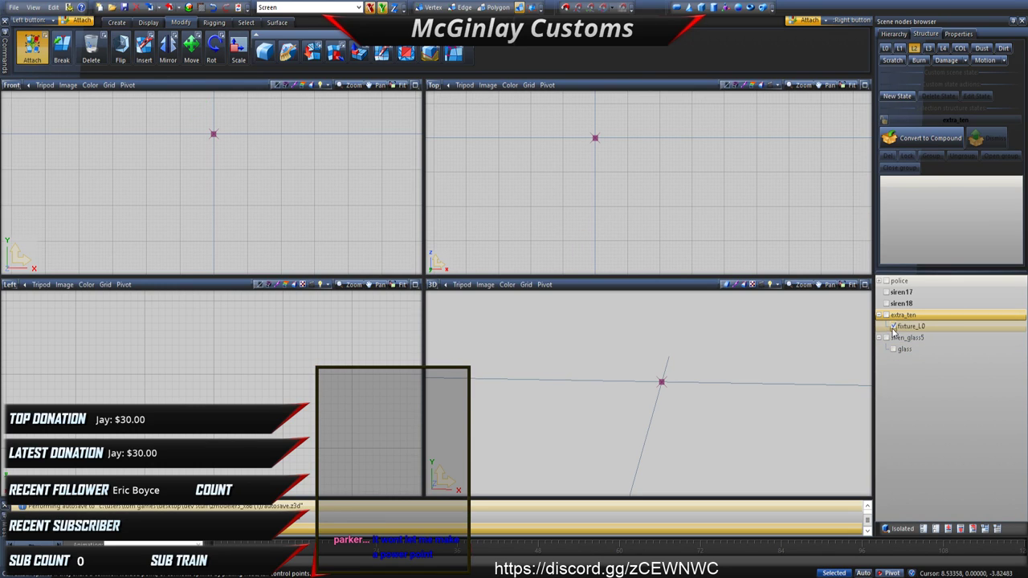
Step: Create a box closely framing the left light fixture in the Front view
click(701, 8)
scroll(210, 129, up, 3)
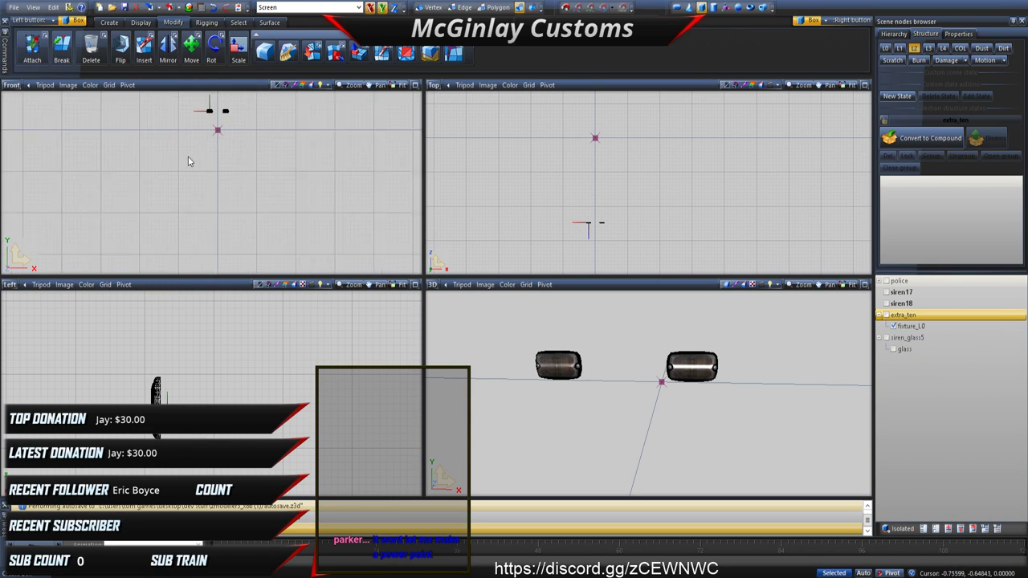
middle_drag(212, 124, 205, 188)
scroll(204, 183, up, 2)
scroll(194, 173, up, 2)
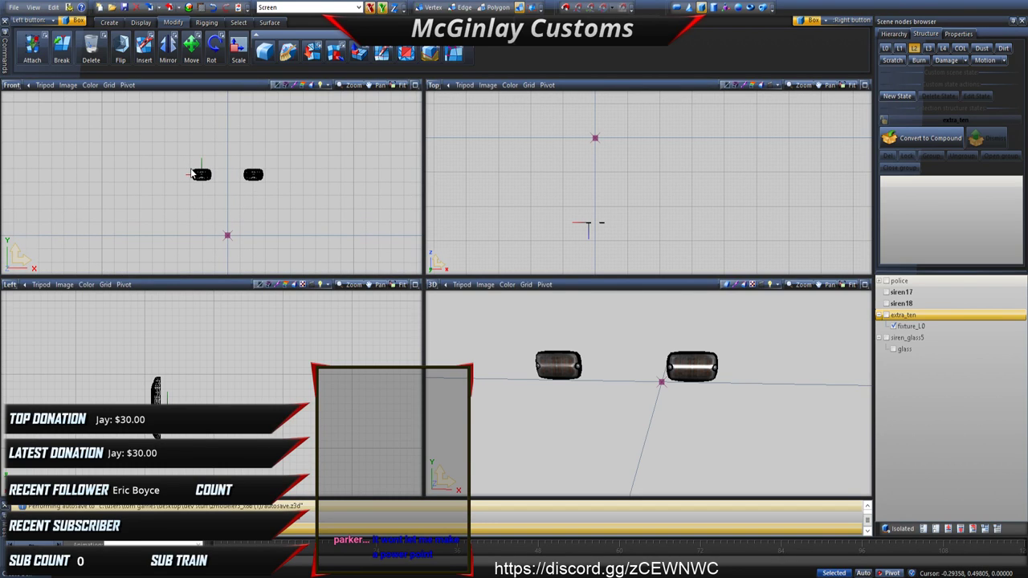
click(191, 169)
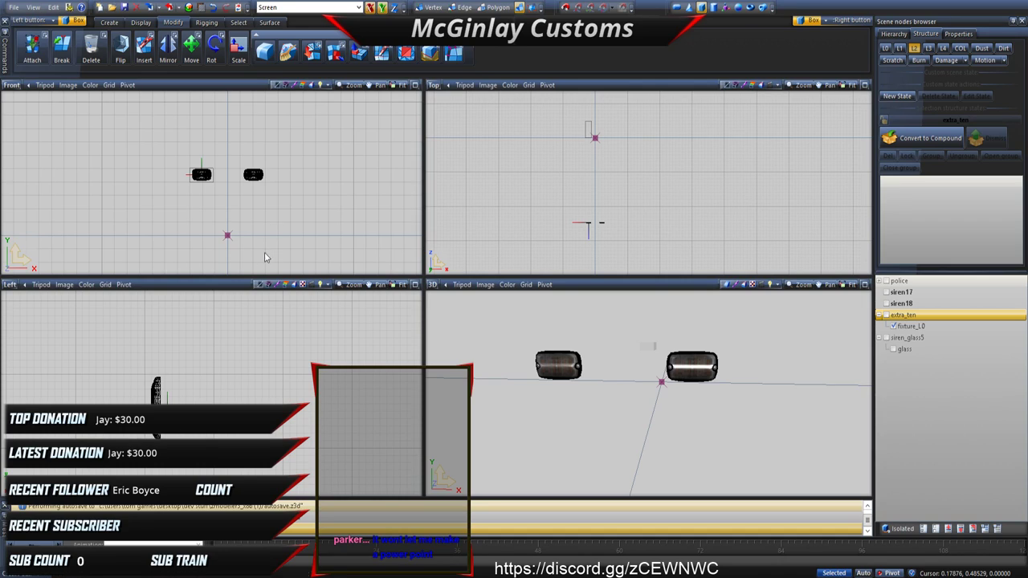
Step: Move the box lengthwise in the Top view until its front end encloses the left light fixture
click(239, 22)
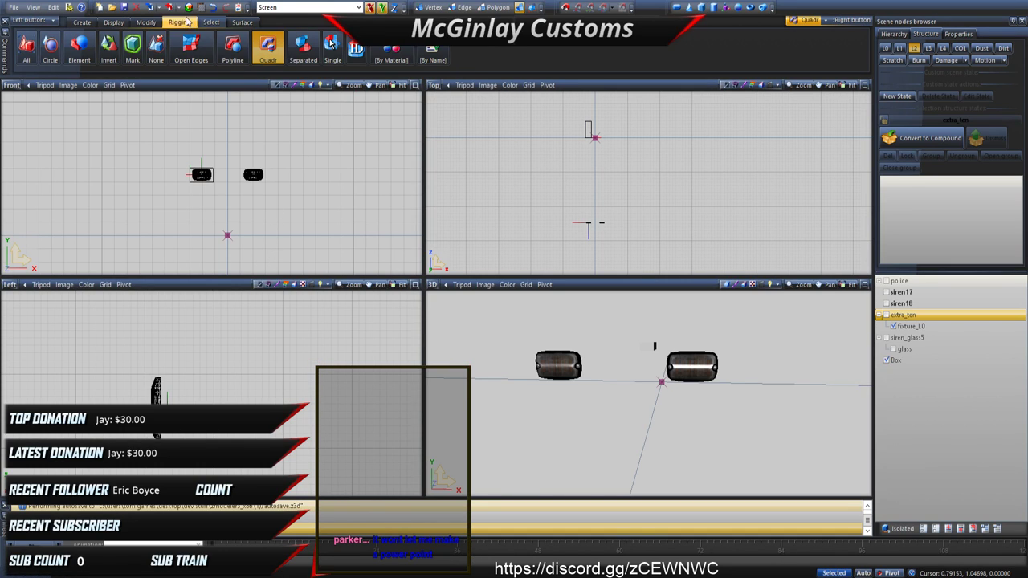
click(150, 22)
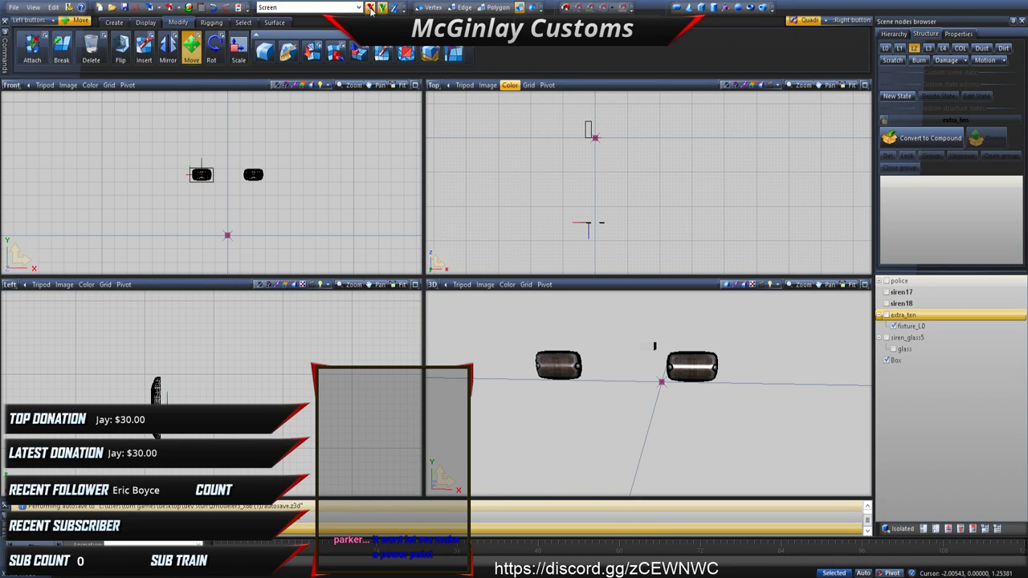
drag(582, 139, 580, 241)
scroll(581, 244, up, 6)
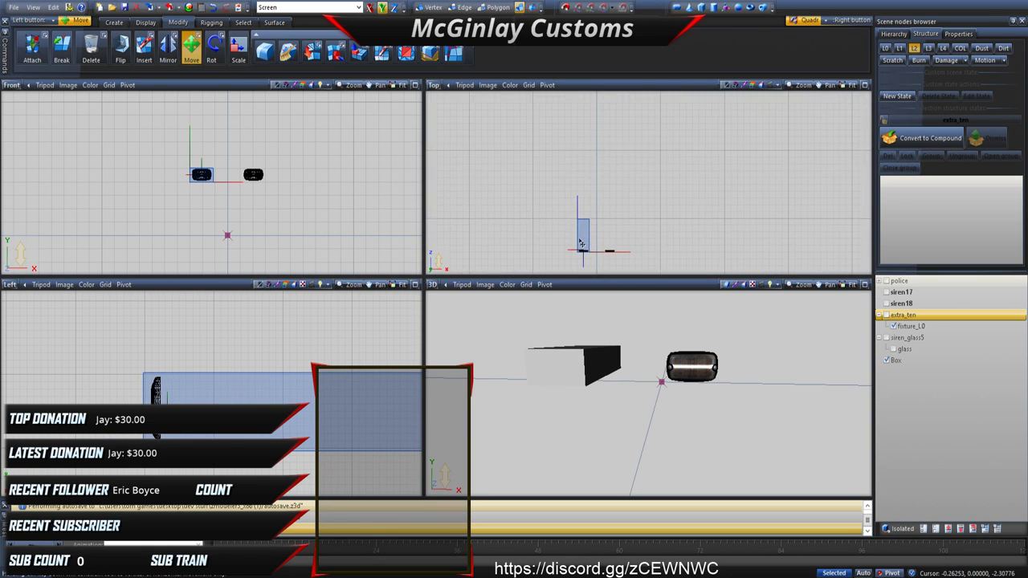
drag(598, 194, 599, 195)
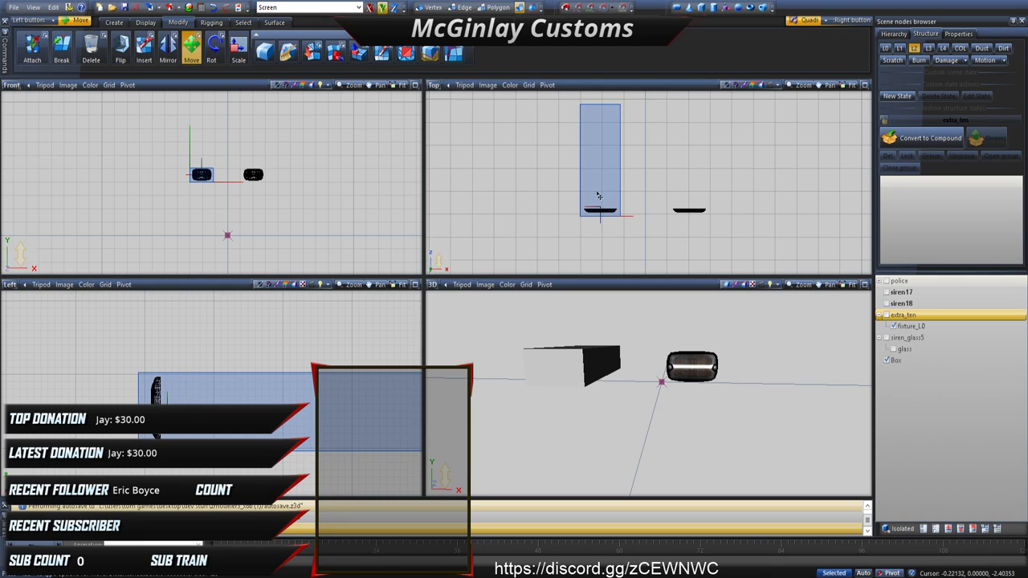
Step: Shorten the box by moving its rear vertices forward to just behind the light fixture, and return to object level
click(594, 118)
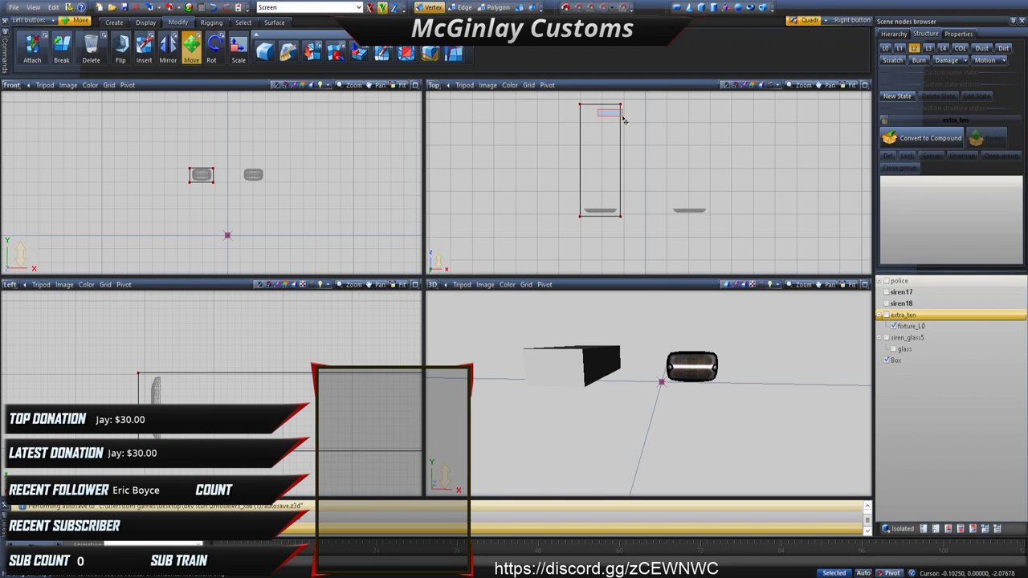
drag(663, 124, 669, 226)
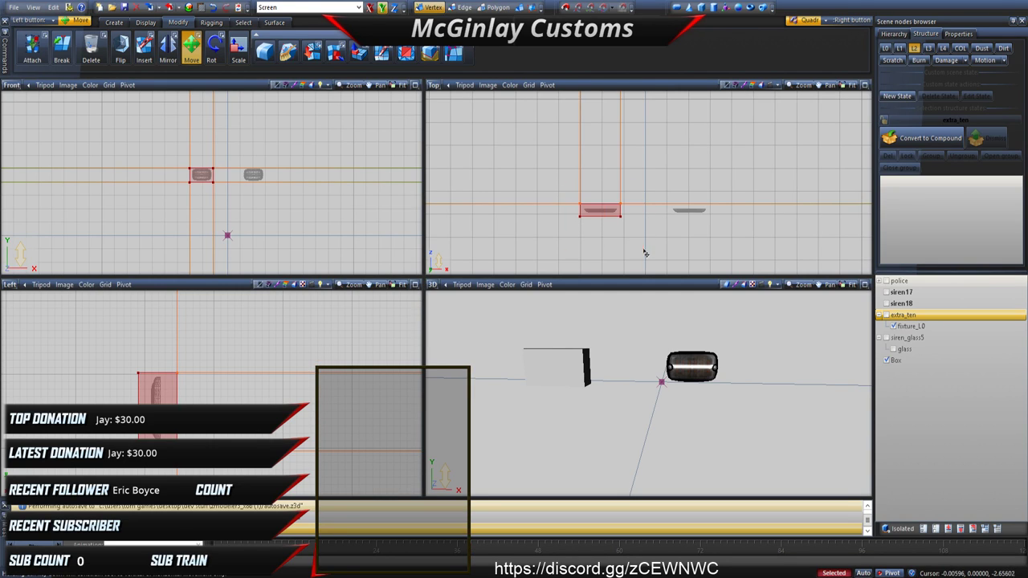
key(Escape)
click(518, 7)
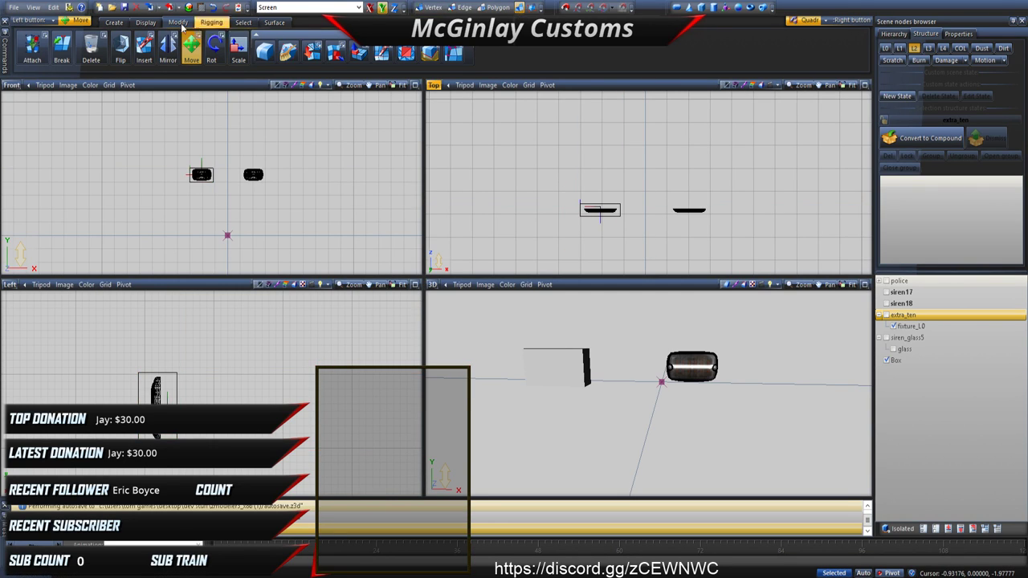
Step: Copy the box and move the copy along the X axis until it encloses the right light fixture
click(113, 21)
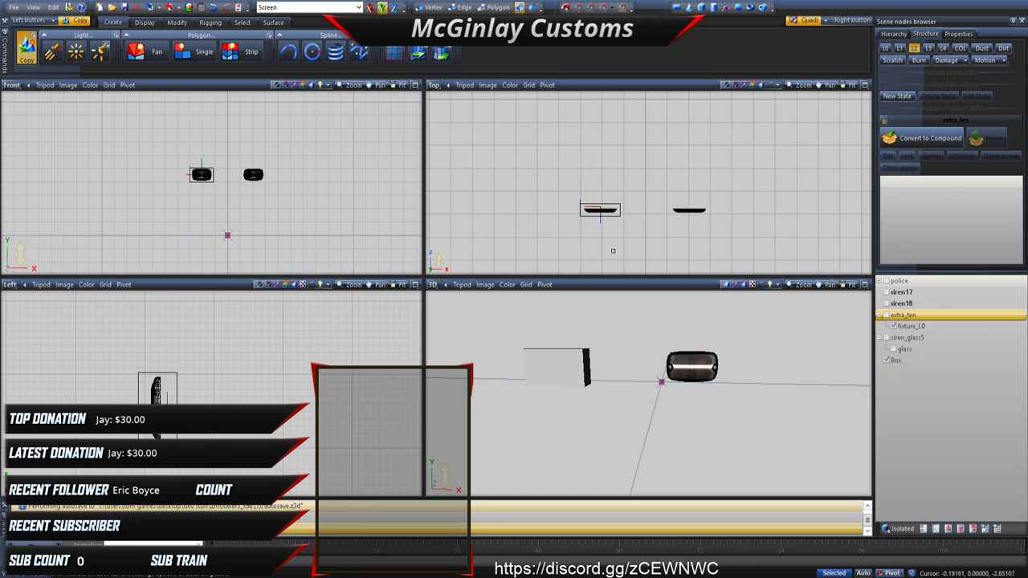
click(615, 210)
click(178, 22)
click(192, 48)
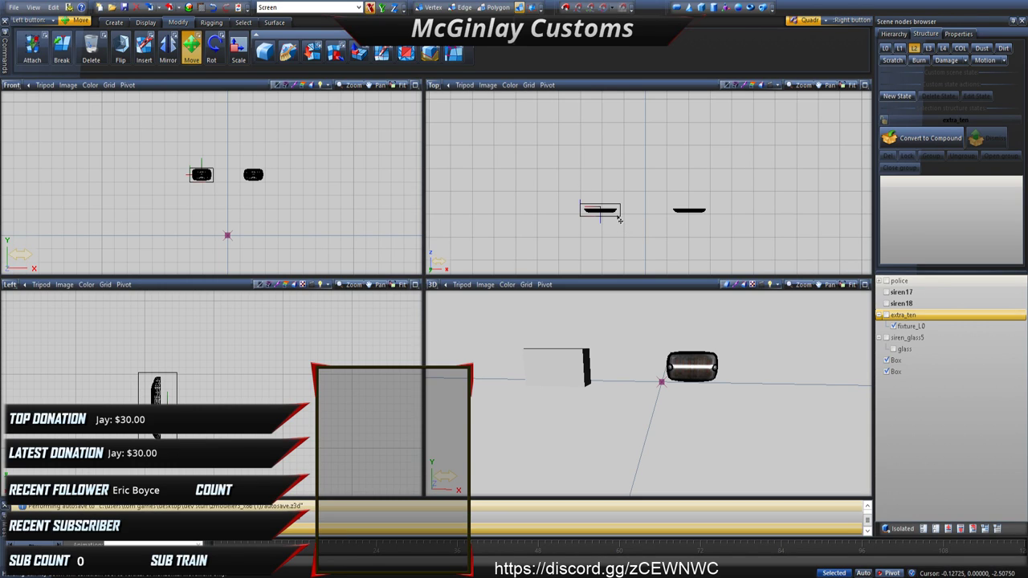
click(695, 211)
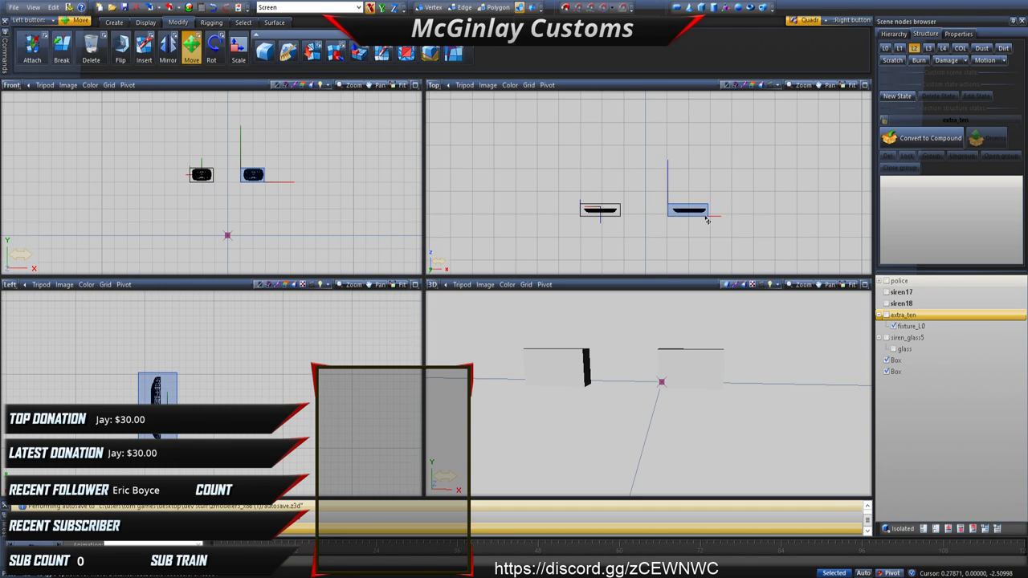
drag(706, 220, 709, 223)
click(715, 221)
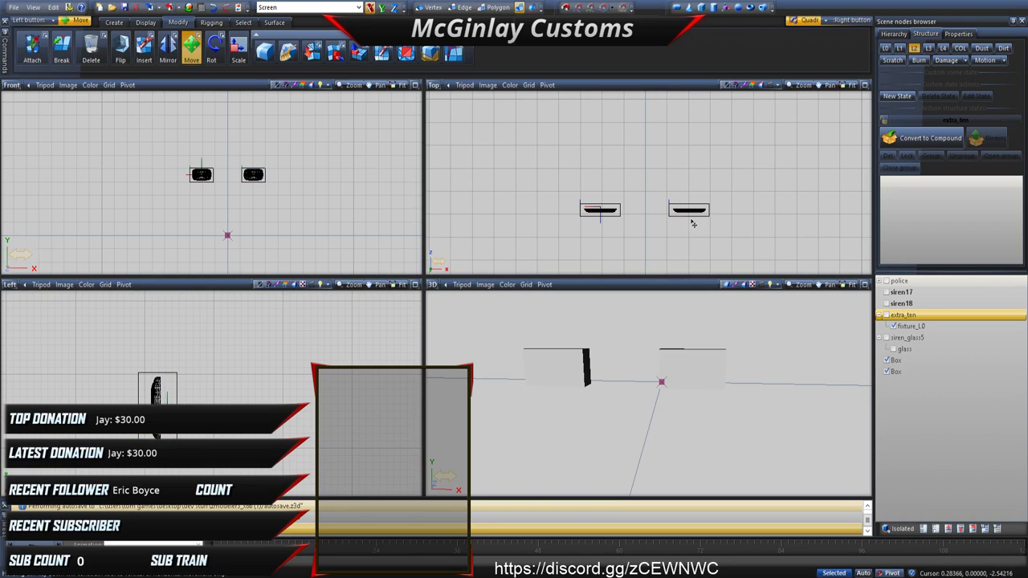
Step: Attach the two boxes around the light fixtures into a single mesh
click(32, 46)
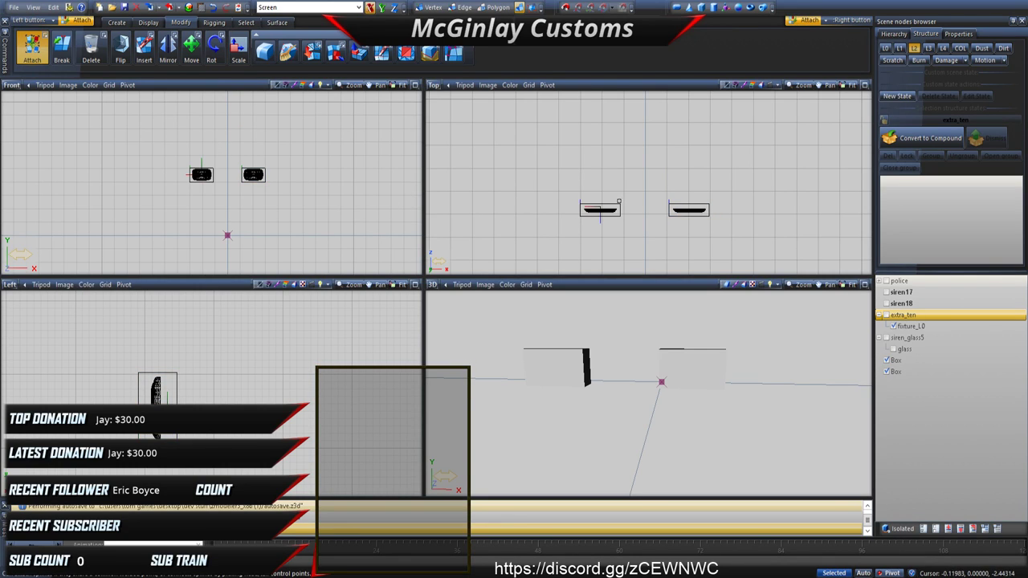
click(890, 304)
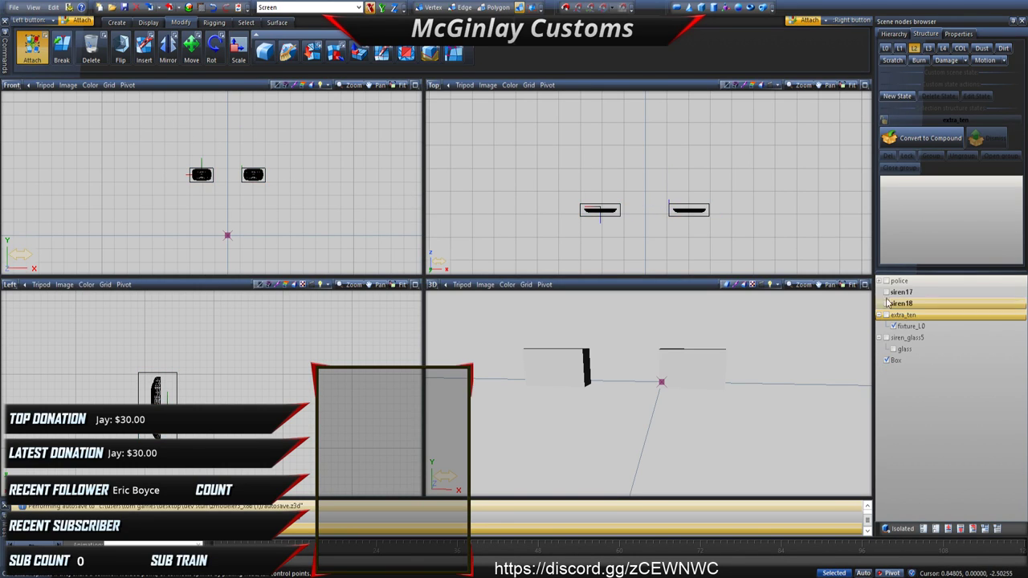
Step: Make an in-place copy of the combined box mesh and hide the duplicate
click(117, 22)
click(27, 48)
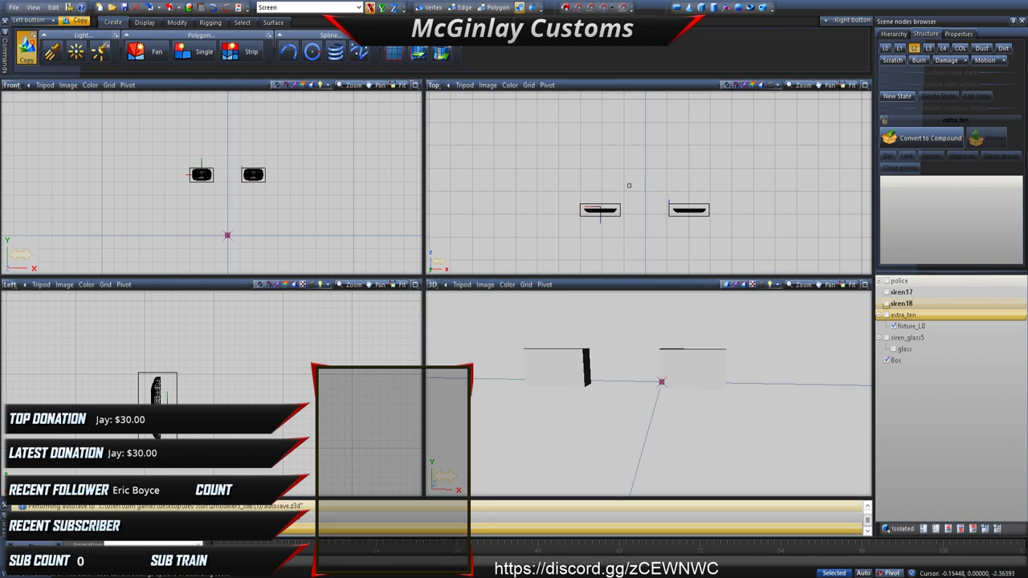
click(681, 208)
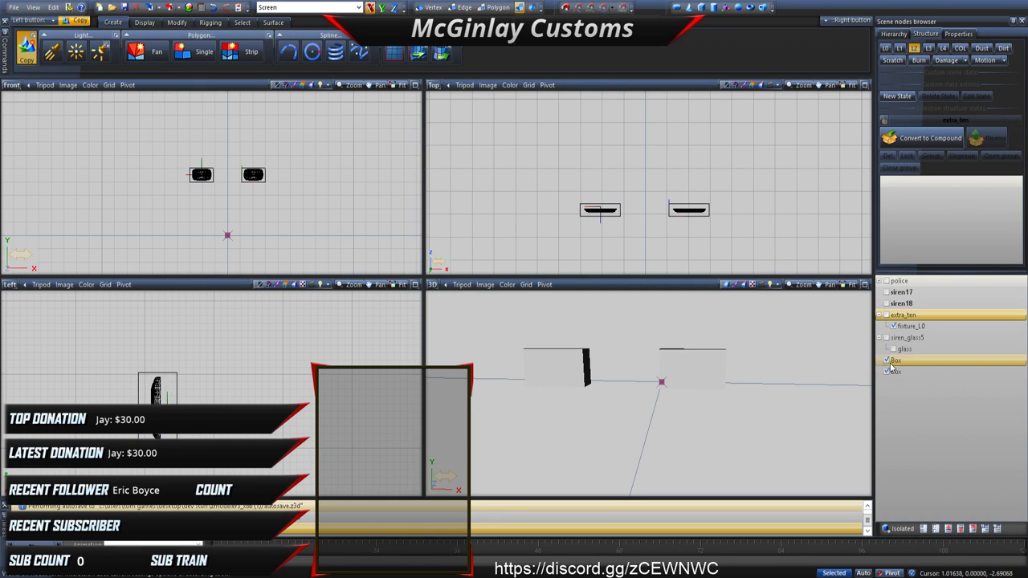
click(891, 373)
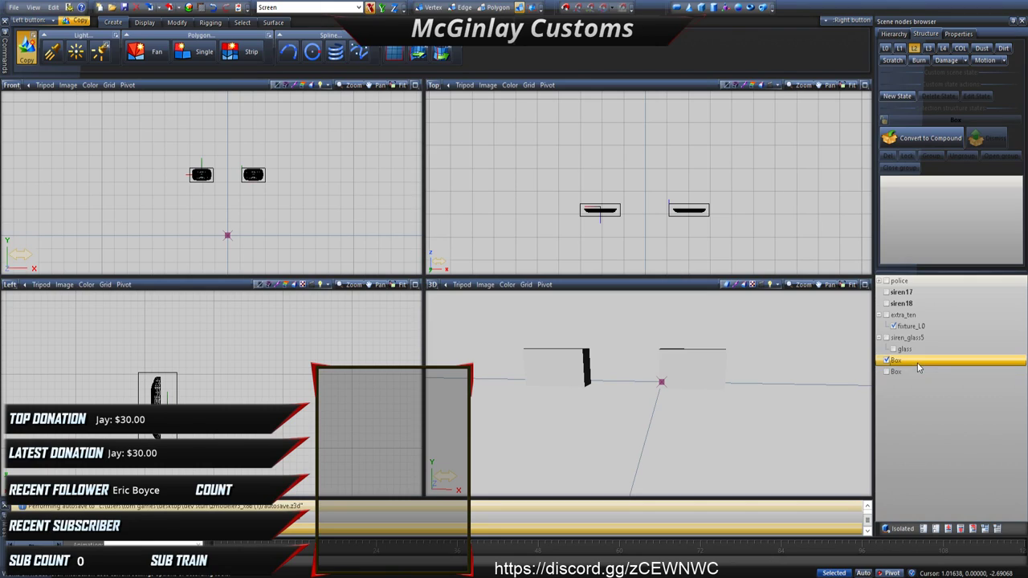
Step: Rename the visible box extra_ten [COL], and place it under extra_ten as its COL collision mesh
click(896, 360)
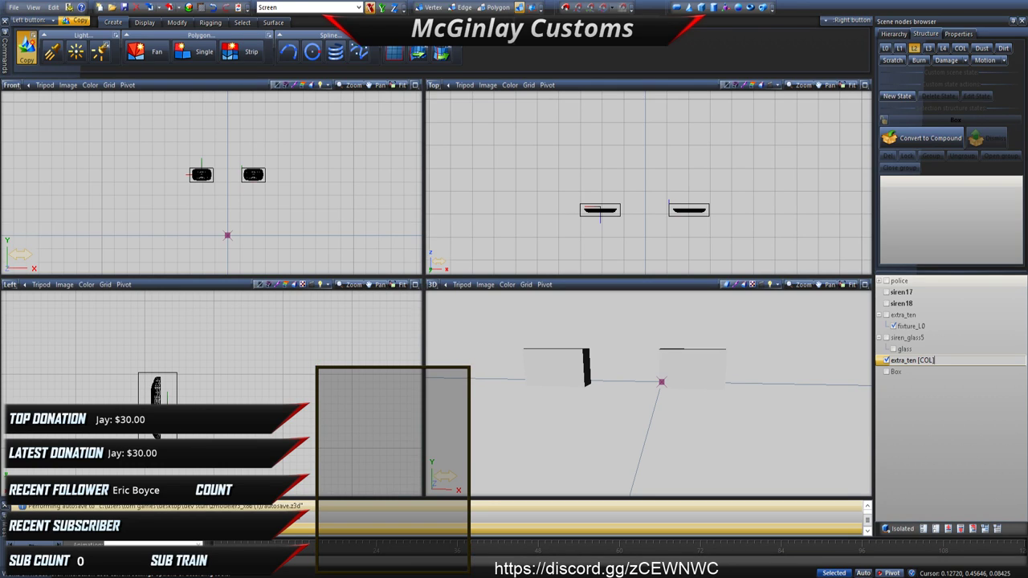
key(Return)
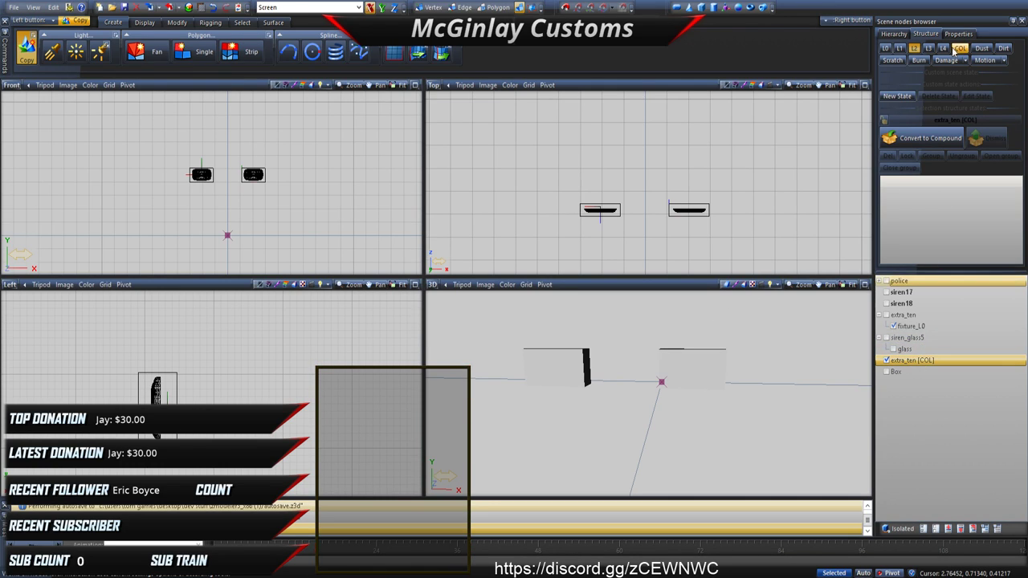
click(960, 48)
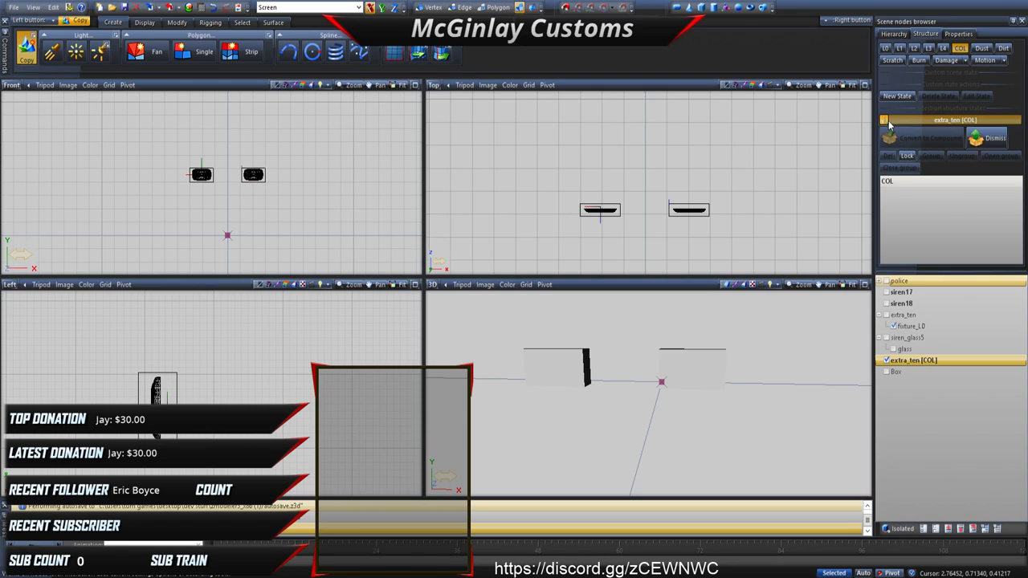
drag(929, 359, 923, 315)
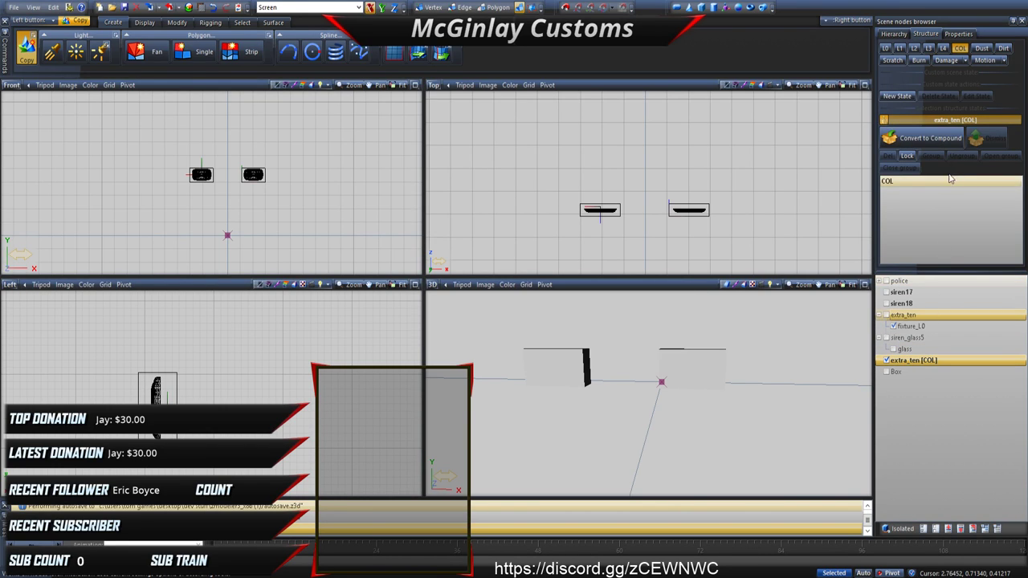
click(882, 120)
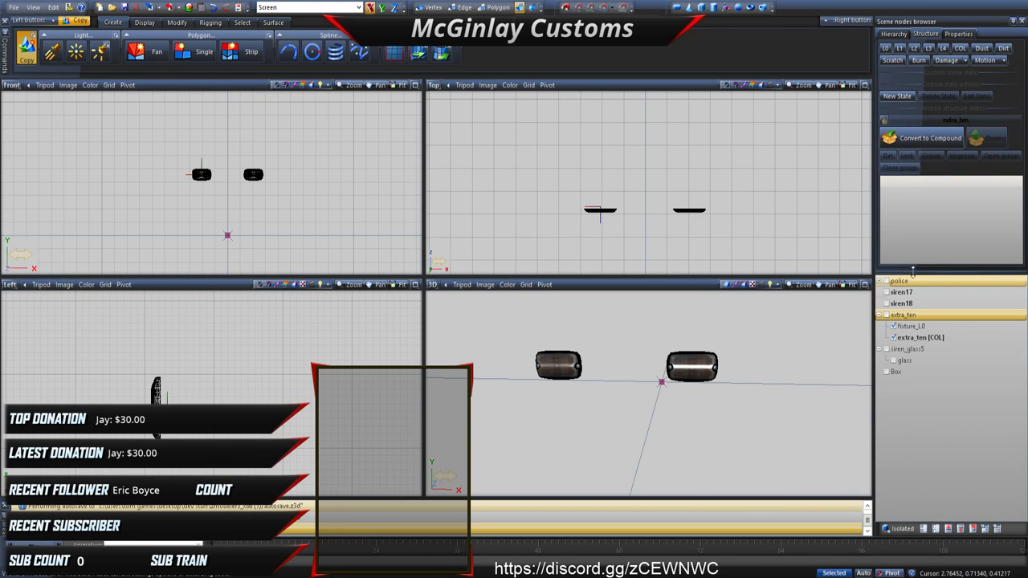
Step: Rename the remaining box siren_glass5 [COL], and place it under siren_glass5 as its COL collision mesh
click(900, 350)
click(895, 371)
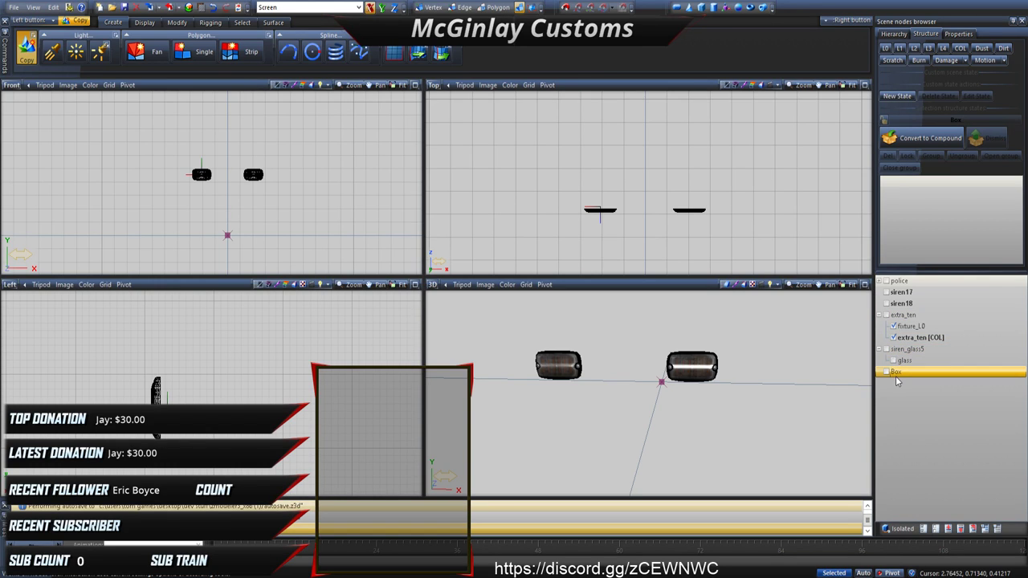
click(896, 372)
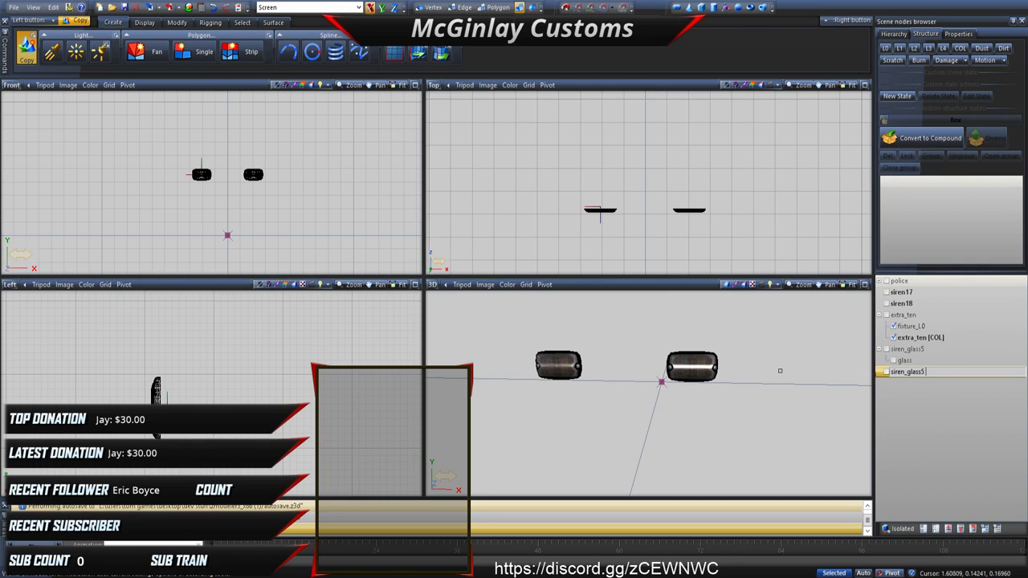
key(Return)
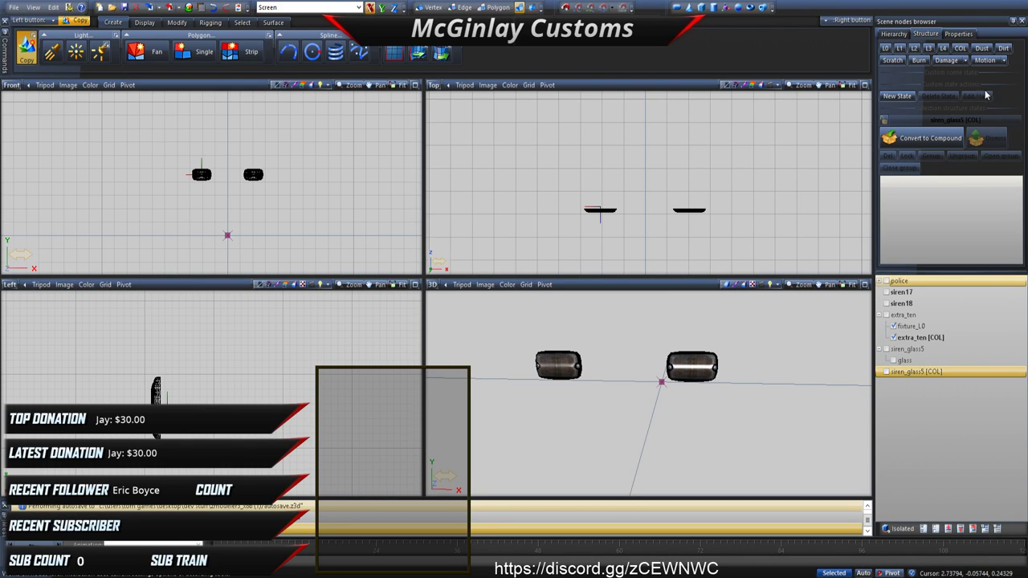
click(961, 49)
drag(923, 381, 892, 345)
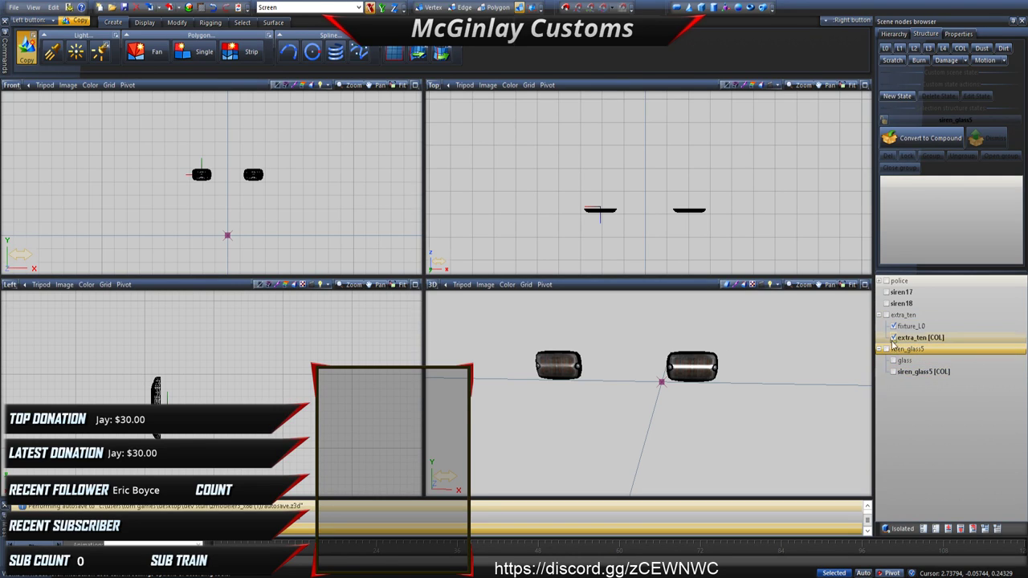
Step: With the collision boxes hidden and the glass shown, select the fixture_L0 and glass meshes and make two in-place copies of each
click(893, 338)
click(893, 360)
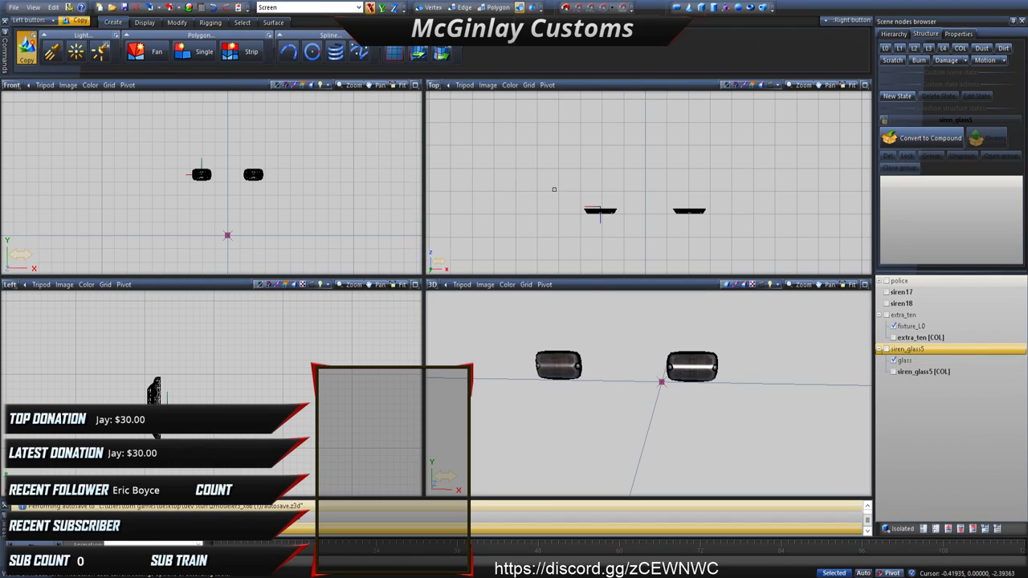
click(241, 22)
click(268, 46)
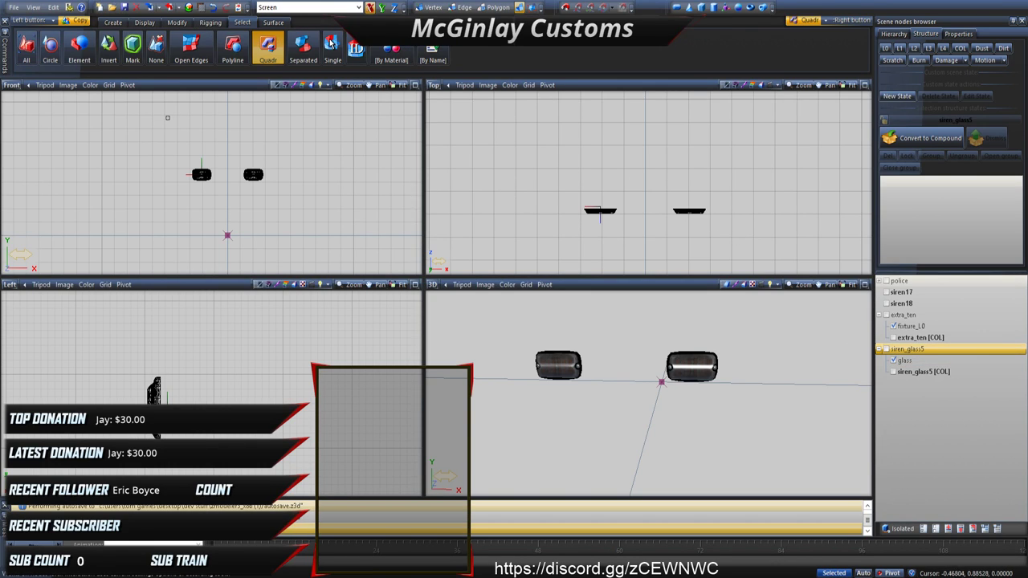
drag(167, 127, 282, 209)
click(105, 23)
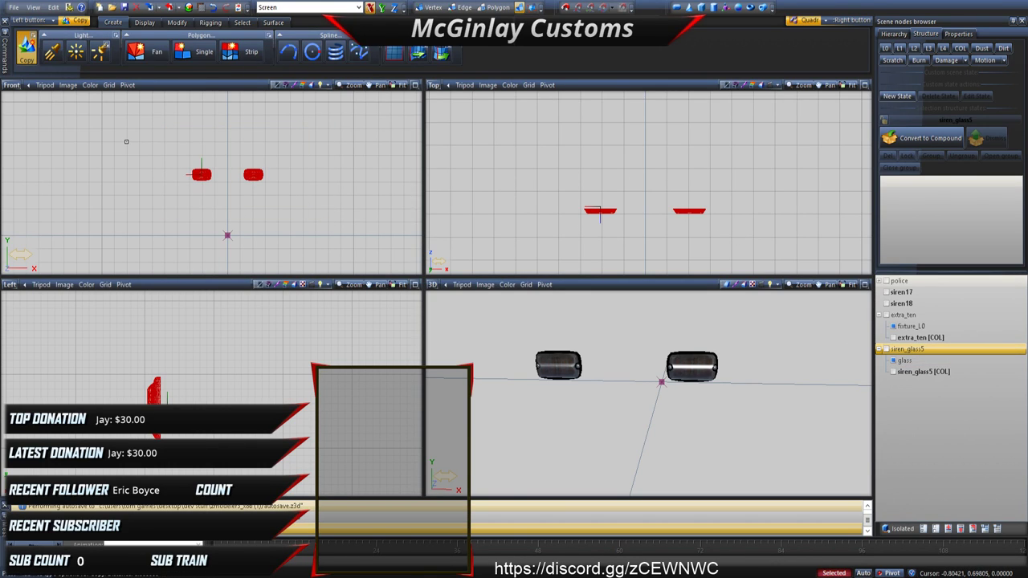
click(126, 141)
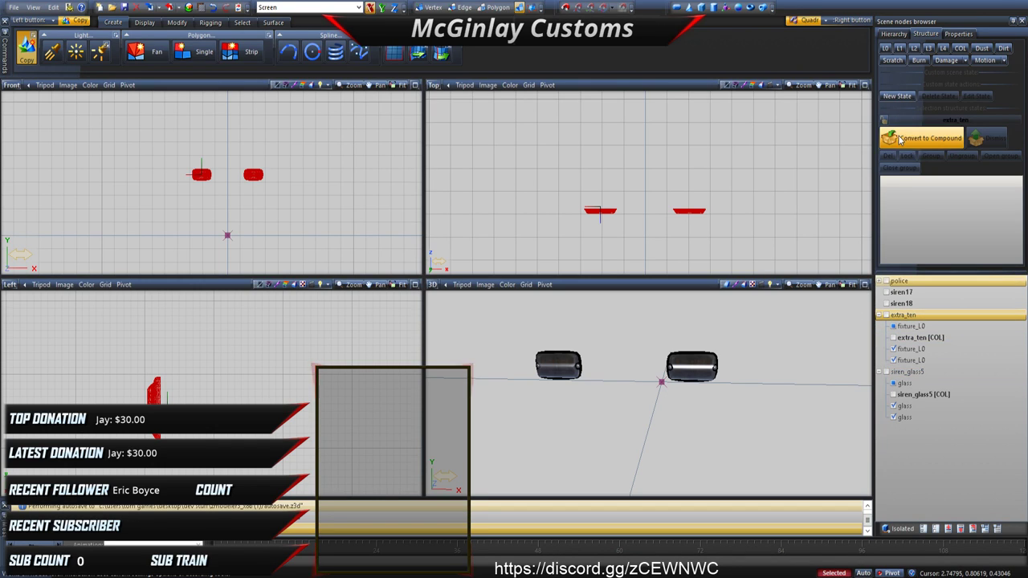
Step: Convert extra_ten to a compound and assign its three fixture_L0 meshes to the L0, L1 and L2 states
click(900, 140)
click(902, 327)
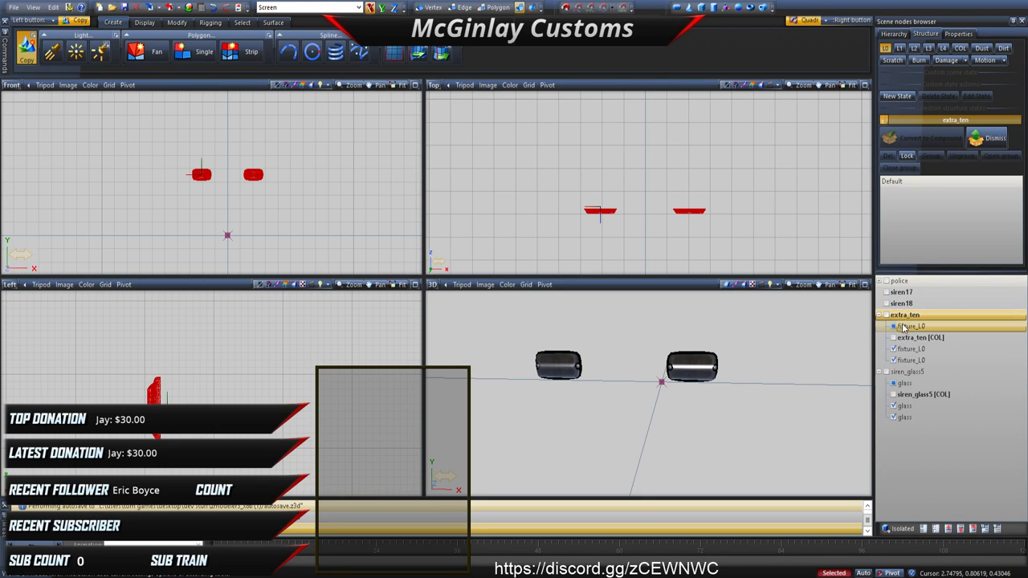
click(903, 326)
click(886, 48)
click(909, 340)
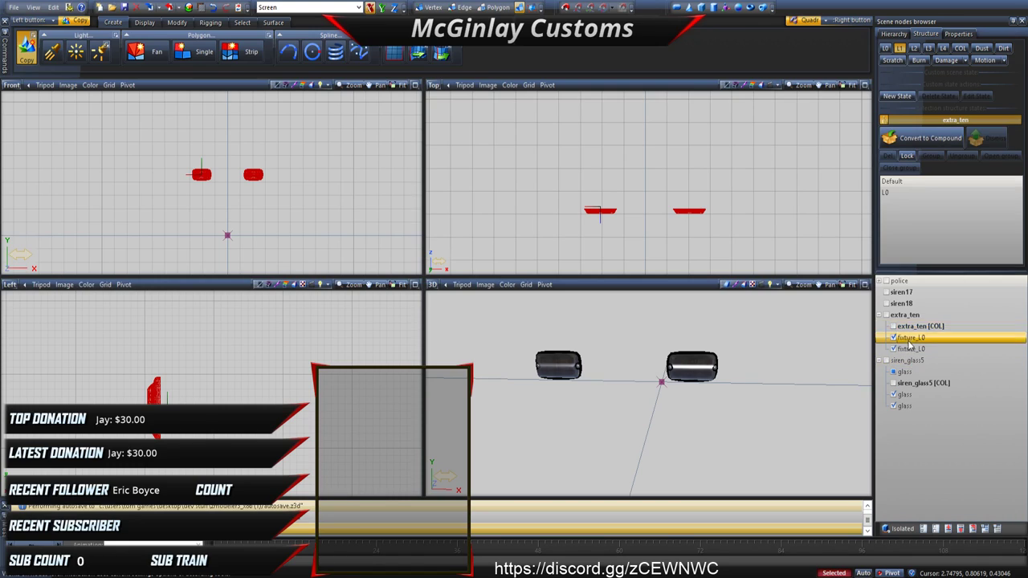
drag(909, 344, 900, 48)
drag(910, 341, 902, 259)
Step: Convert siren_glass5 to a compound and assign its three glass meshes to the L0, L1 and L2 states
click(890, 137)
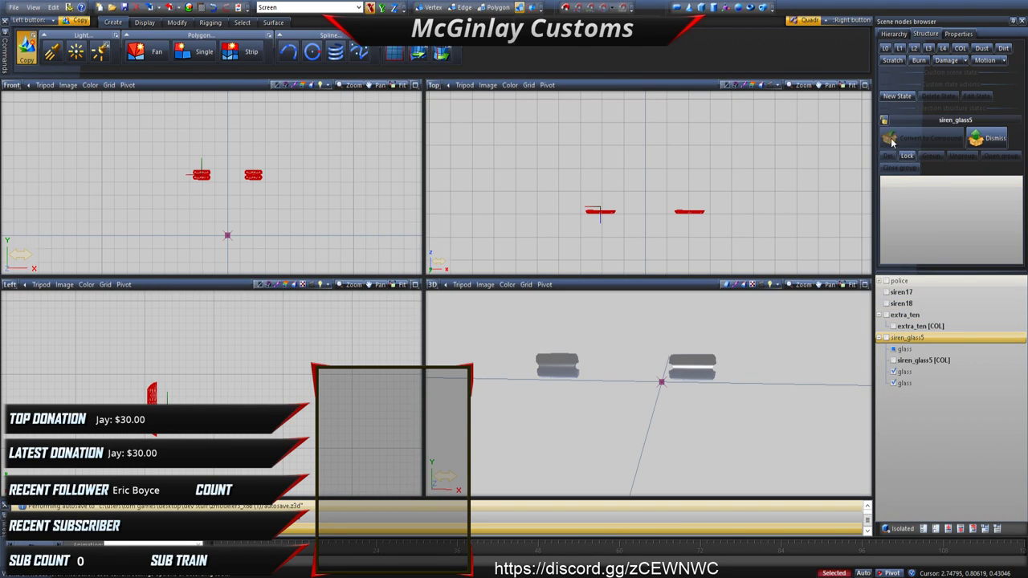
drag(905, 349, 904, 217)
click(900, 48)
drag(920, 371, 895, 240)
click(914, 48)
drag(898, 361, 918, 244)
click(880, 337)
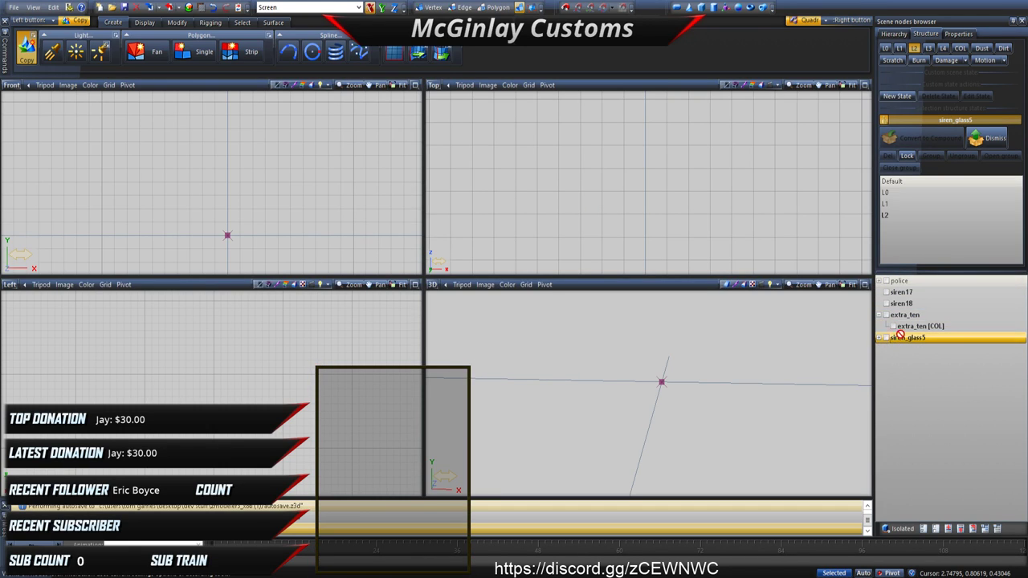
Step: Nest siren_glass5, siren17 and siren18 under extra_ten, and show the full police vehicle
drag(897, 337, 888, 308)
click(907, 304)
ctrl+click(910, 293)
click(880, 292)
click(879, 293)
click(886, 304)
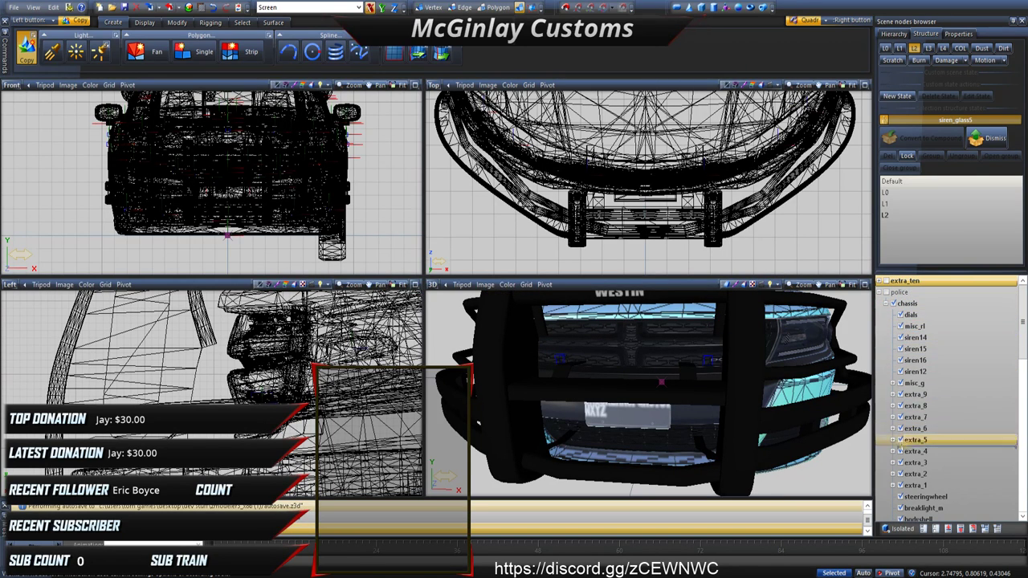
Step: Place the visible extra_ten node in the police chassis hierarchy above extra_9, and move misc_g below extra_1
drag(893, 393, 893, 384)
click(906, 381)
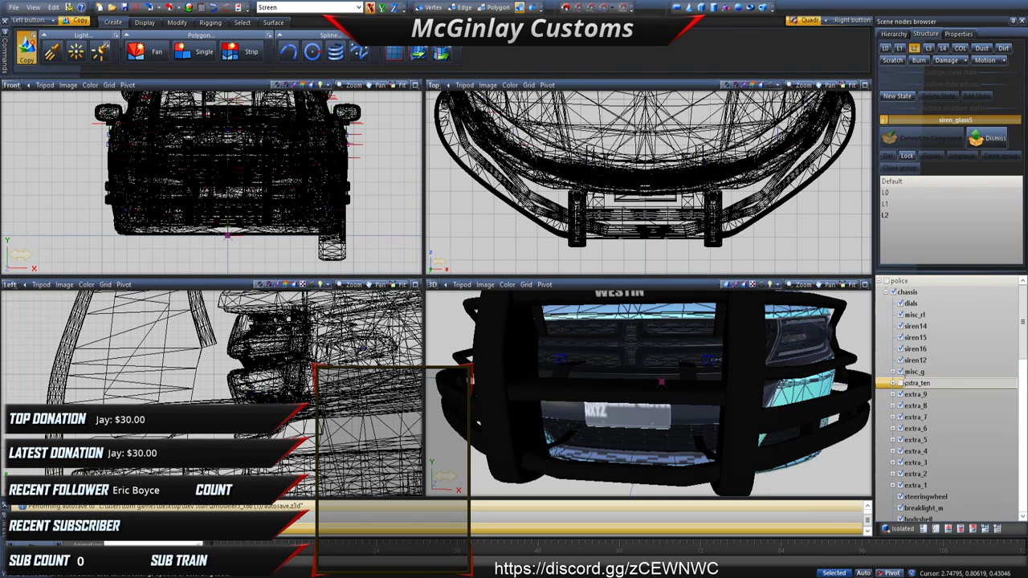
click(901, 382)
click(905, 372)
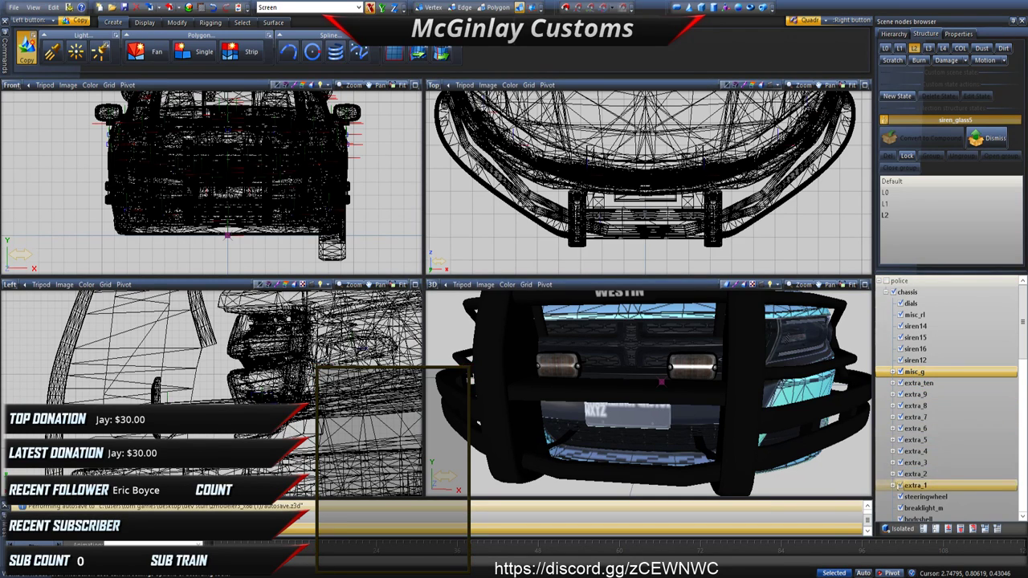
drag(897, 485, 897, 487)
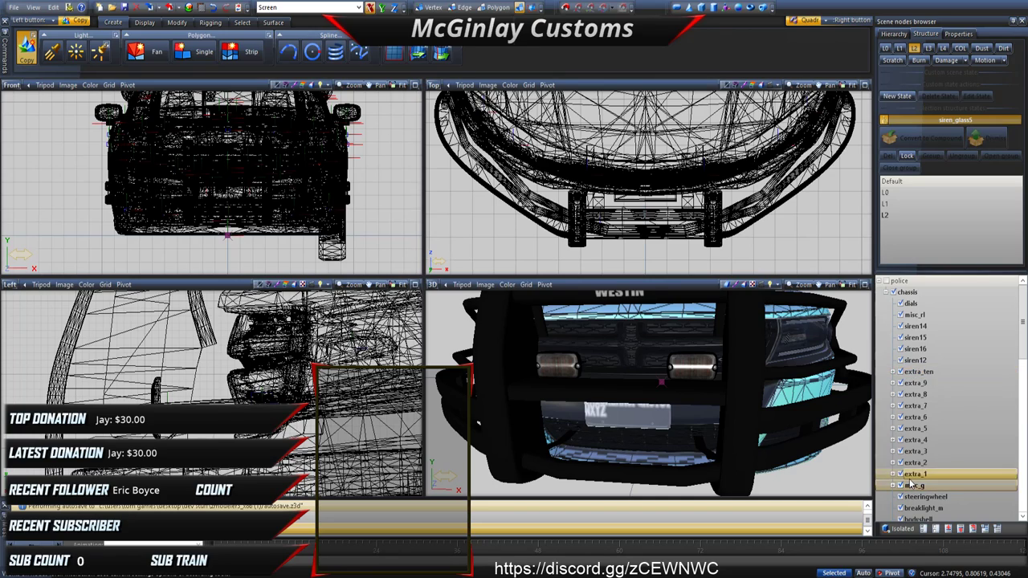
click(913, 474)
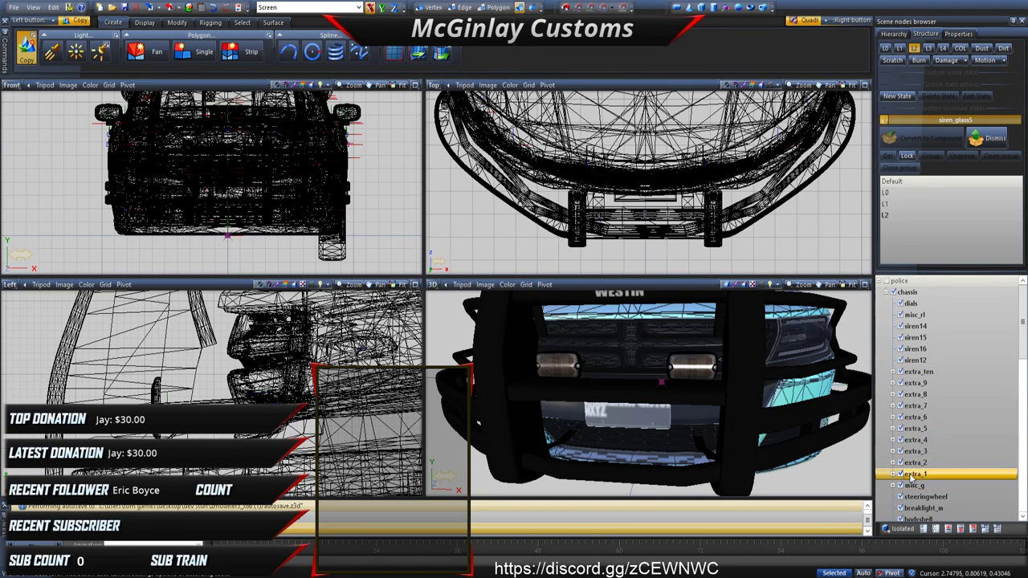
key(Right)
key(Up)
drag(917, 456, 920, 458)
key(Left)
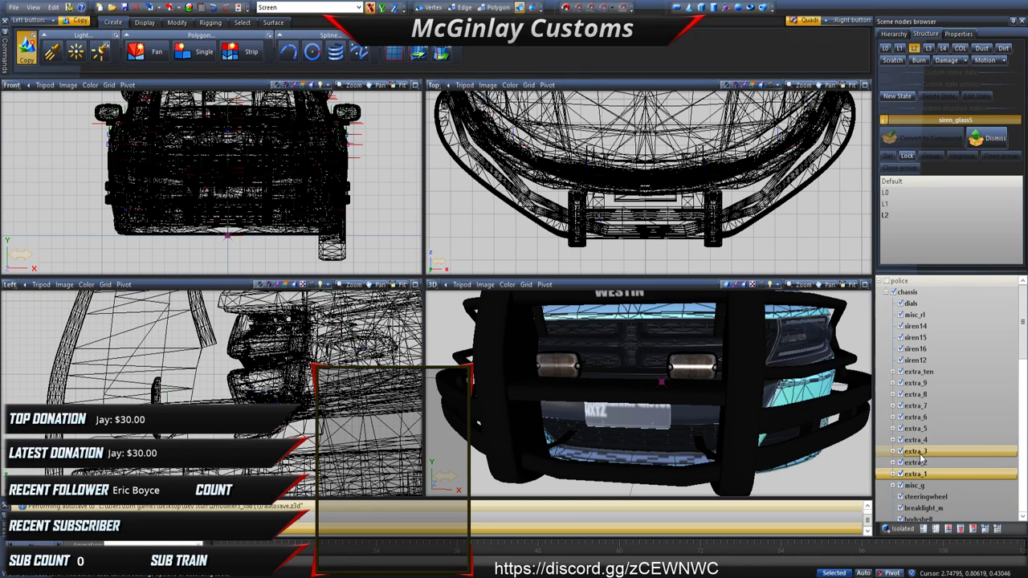
click(480, 105)
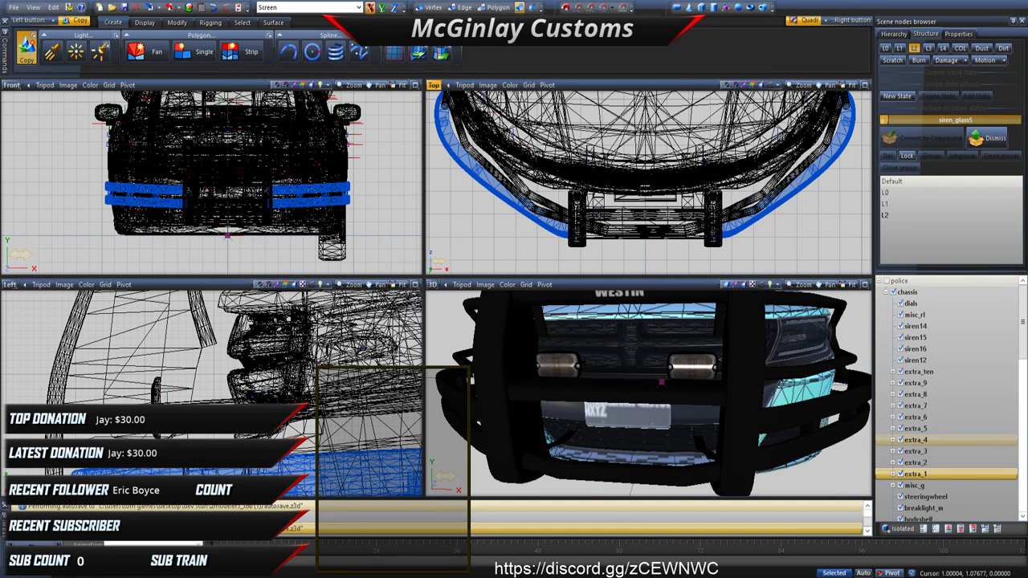
click(214, 7)
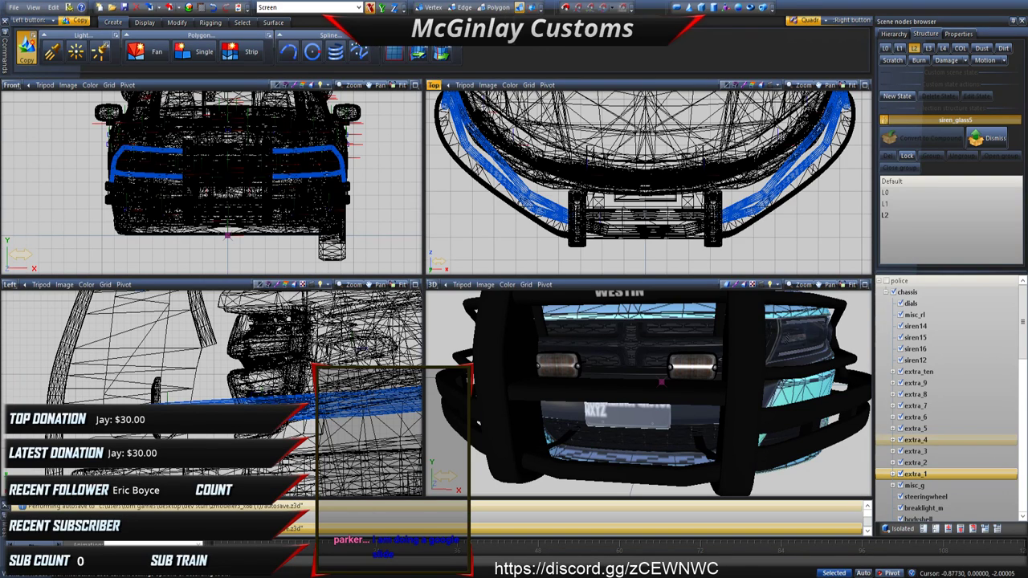
click(722, 164)
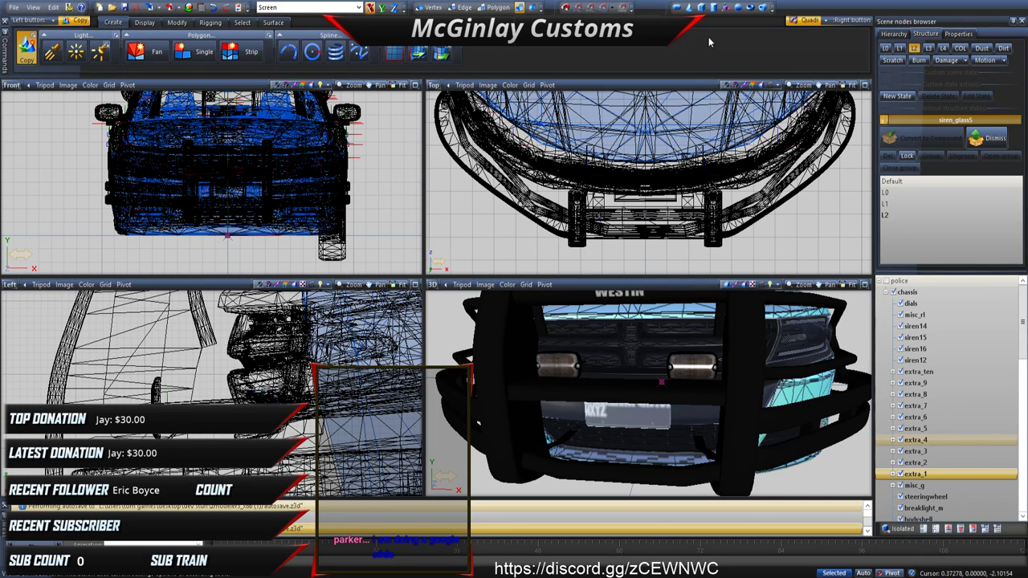
click(170, 7)
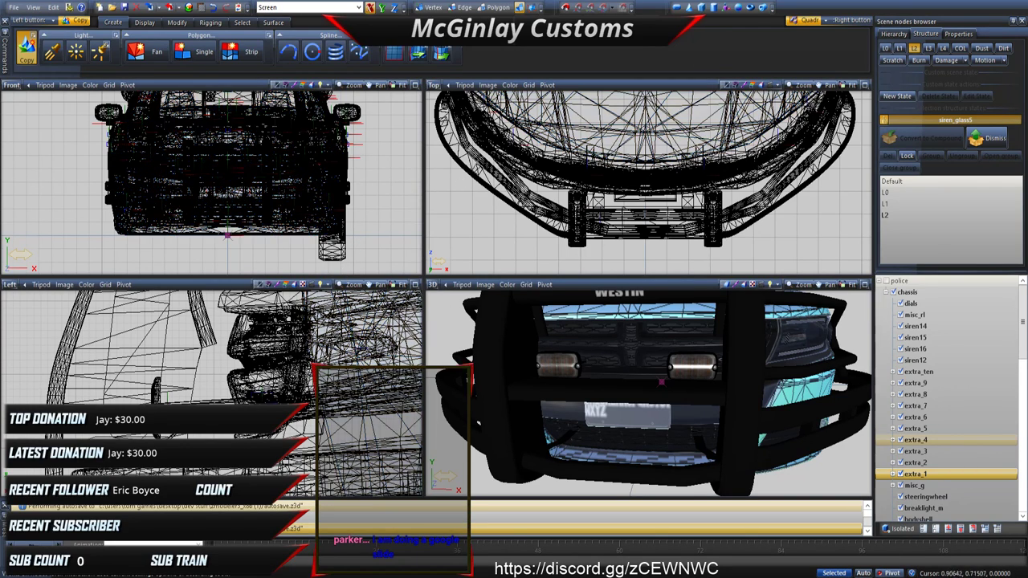
click(170, 8)
click(170, 7)
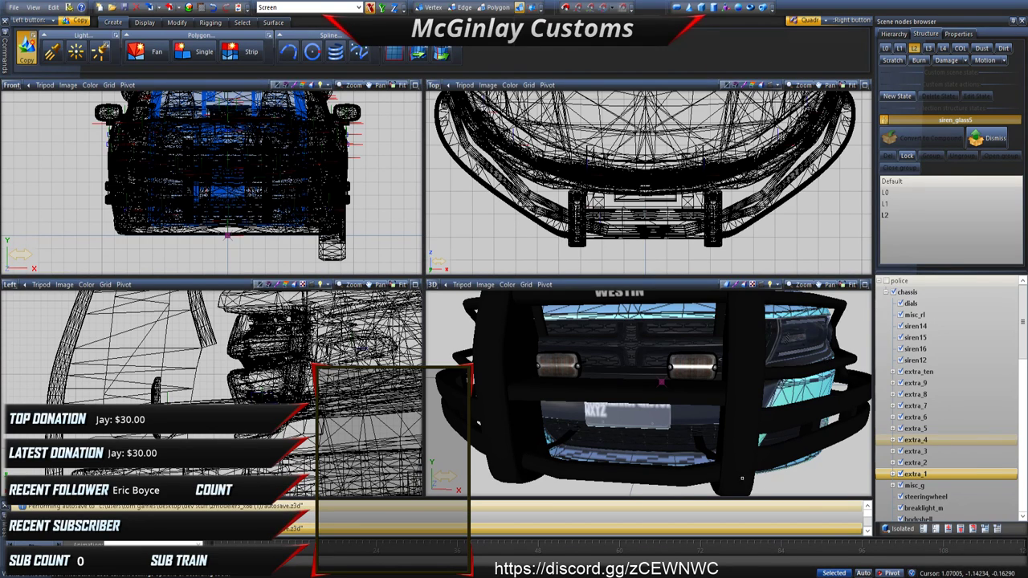
click(202, 7)
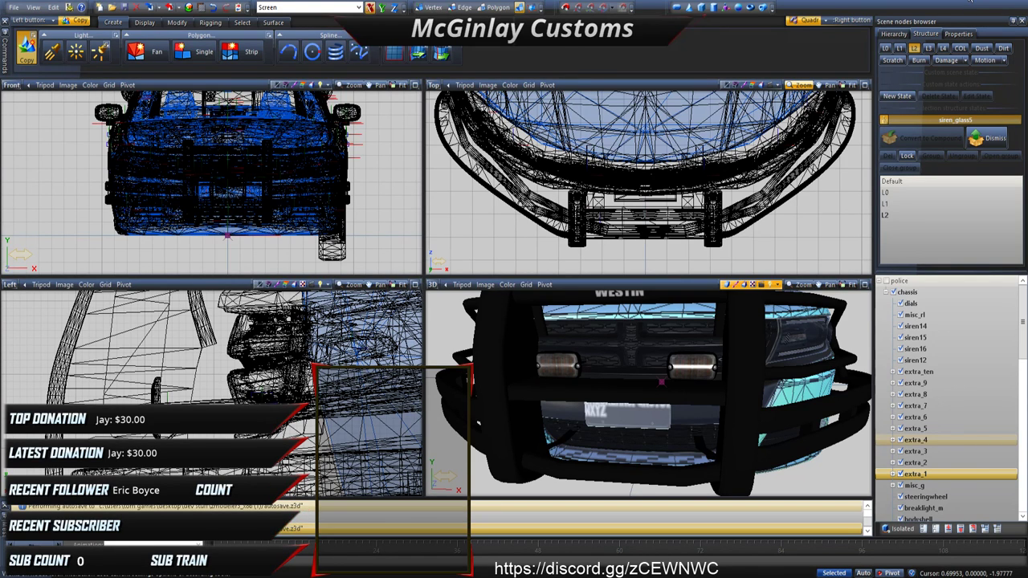
Step: Minimize Streamlabs OBS and clear the browser window to get to the desktop
click(469, 488)
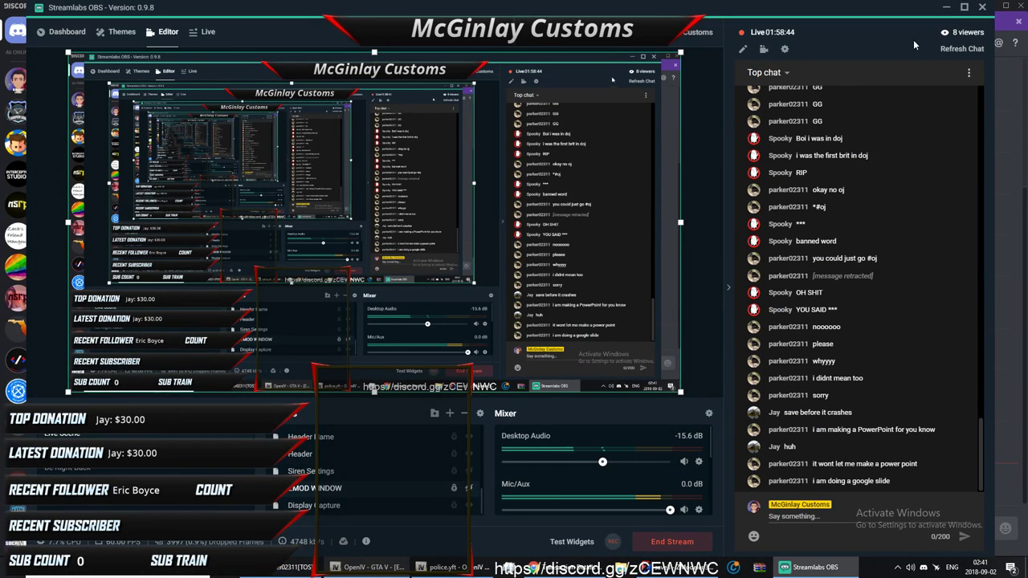
click(944, 8)
click(974, 8)
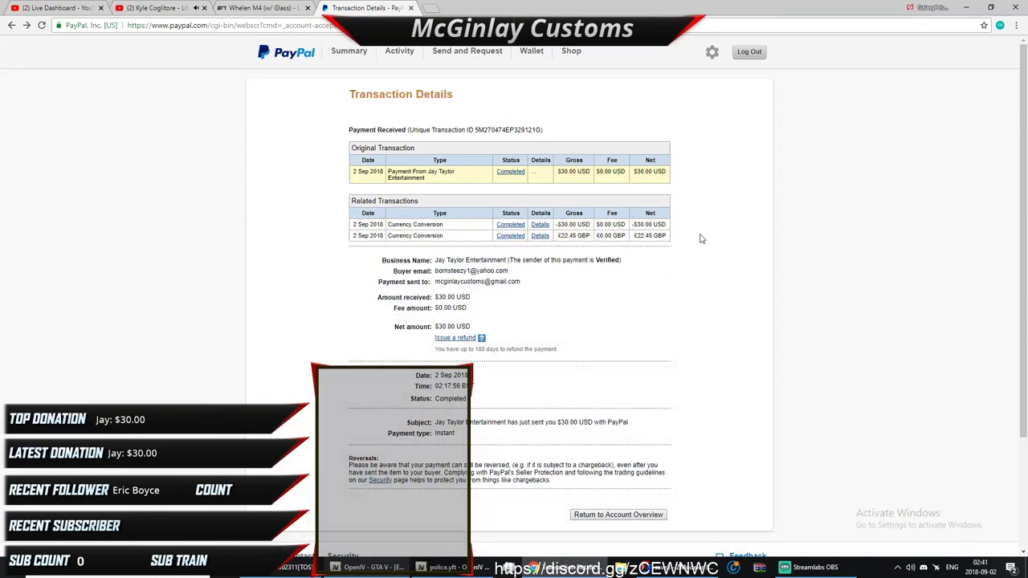
click(1015, 9)
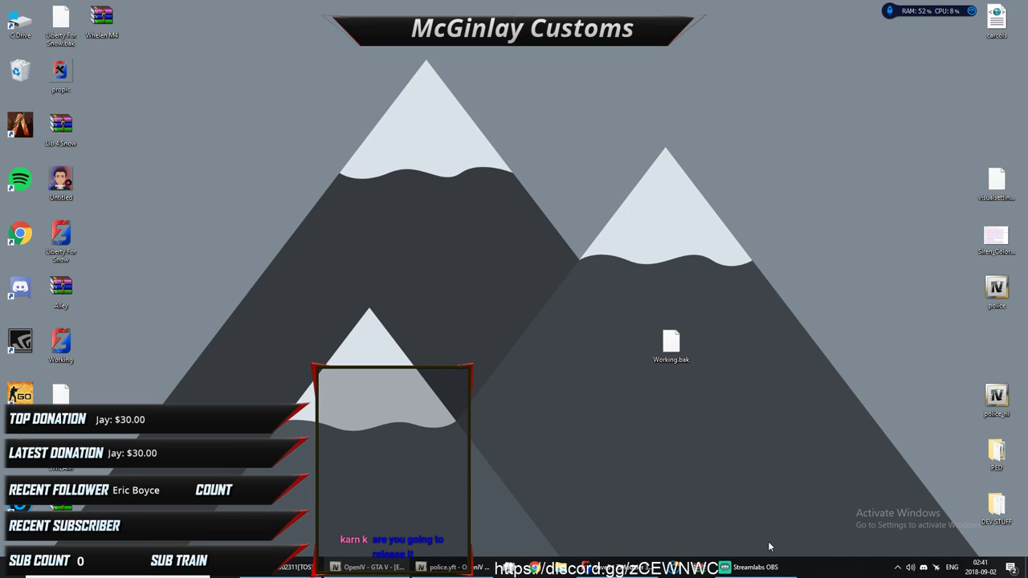
Step: Check the stream chat, switch to ZModeler, and export the vehicle over the existing police file in the 16 Charger test folder
click(754, 567)
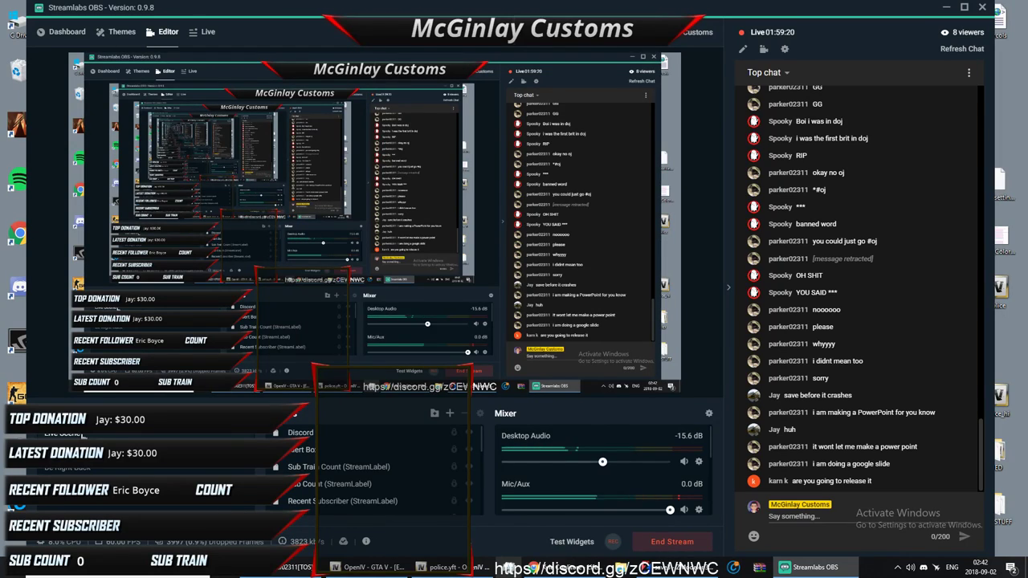
click(947, 7)
click(677, 567)
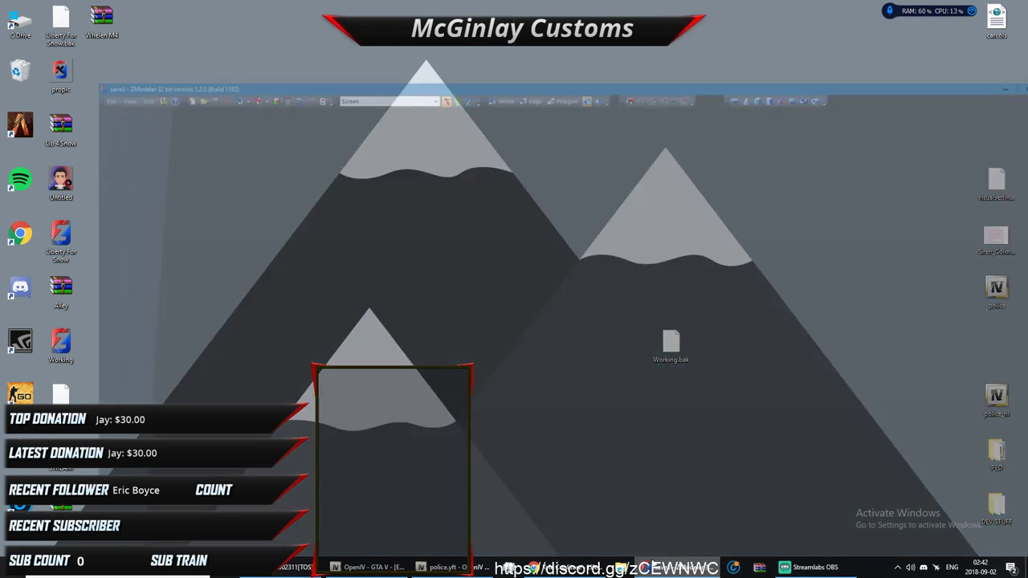
click(187, 19)
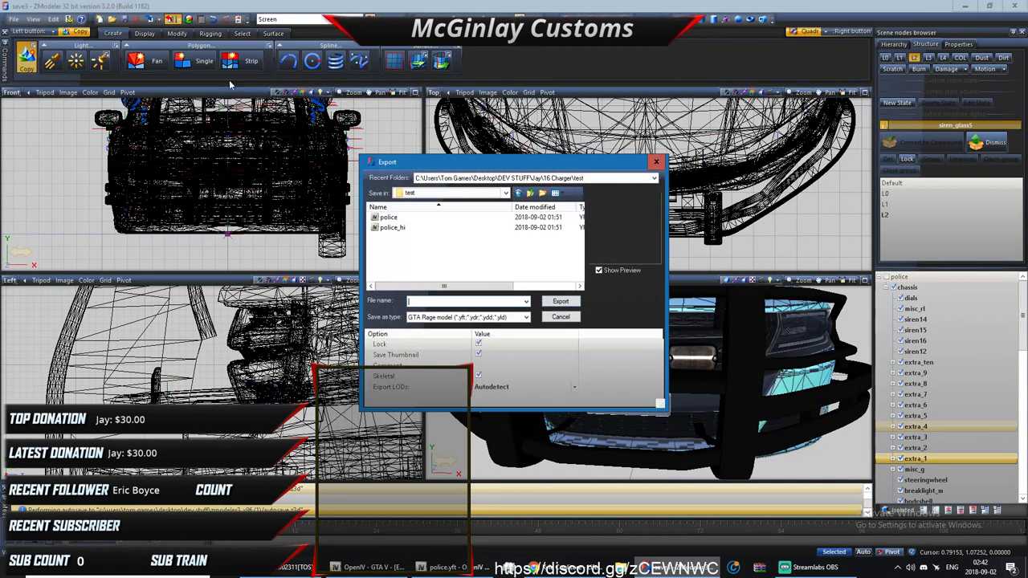
click(444, 219)
click(554, 304)
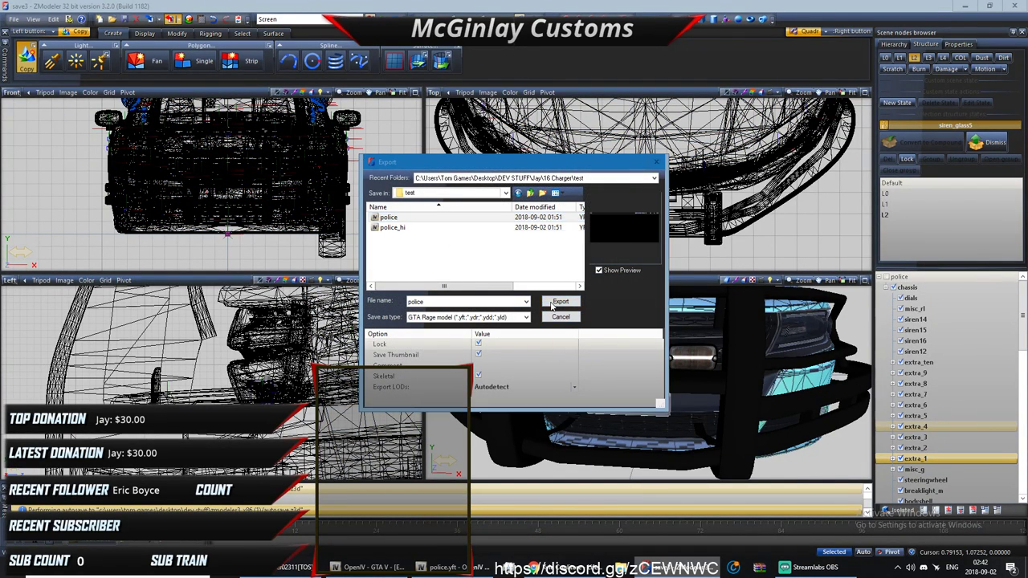
click(532, 285)
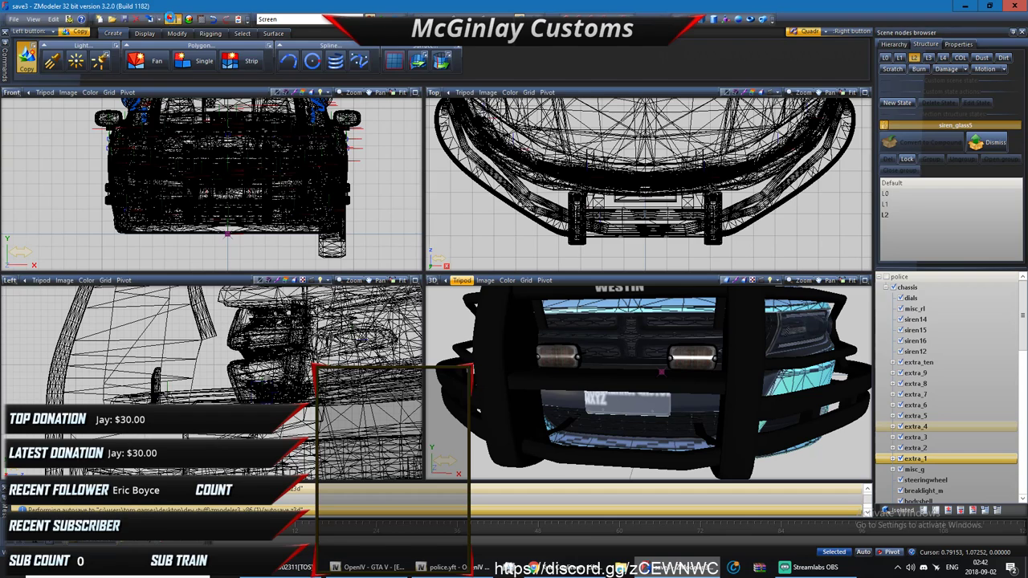
Step: Export the vehicle's high-detail version over the existing police_hi file in the test folder
click(173, 19)
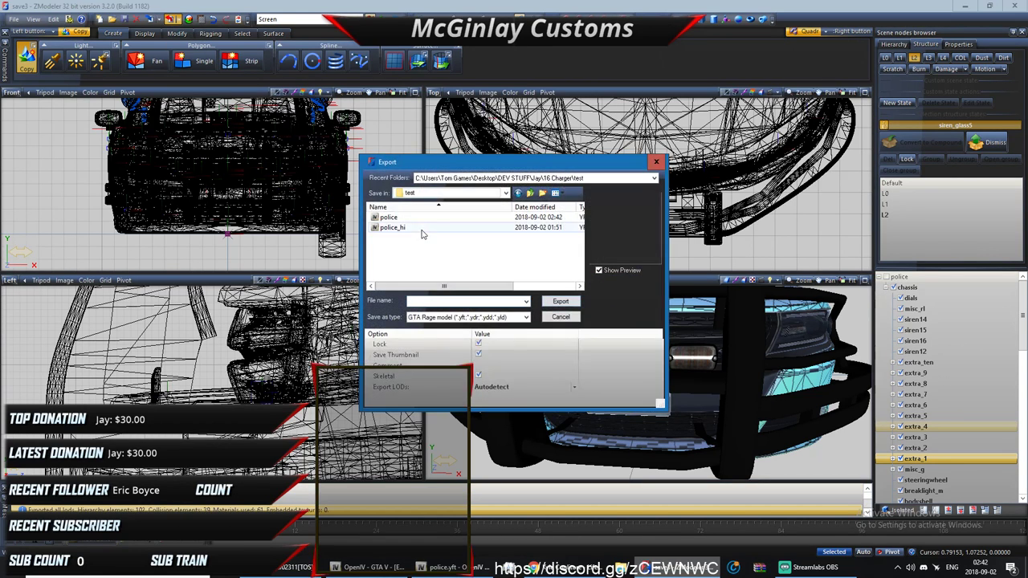
click(393, 229)
click(560, 302)
click(547, 288)
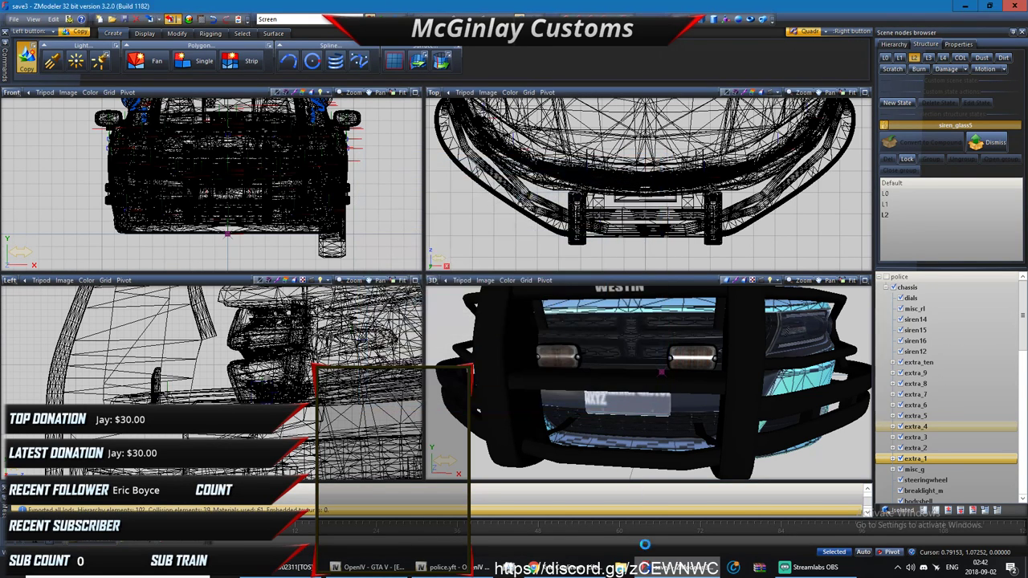
Step: Check the stream chat, minimize ZModeler, and close the outdated police.yft model preview
click(811, 567)
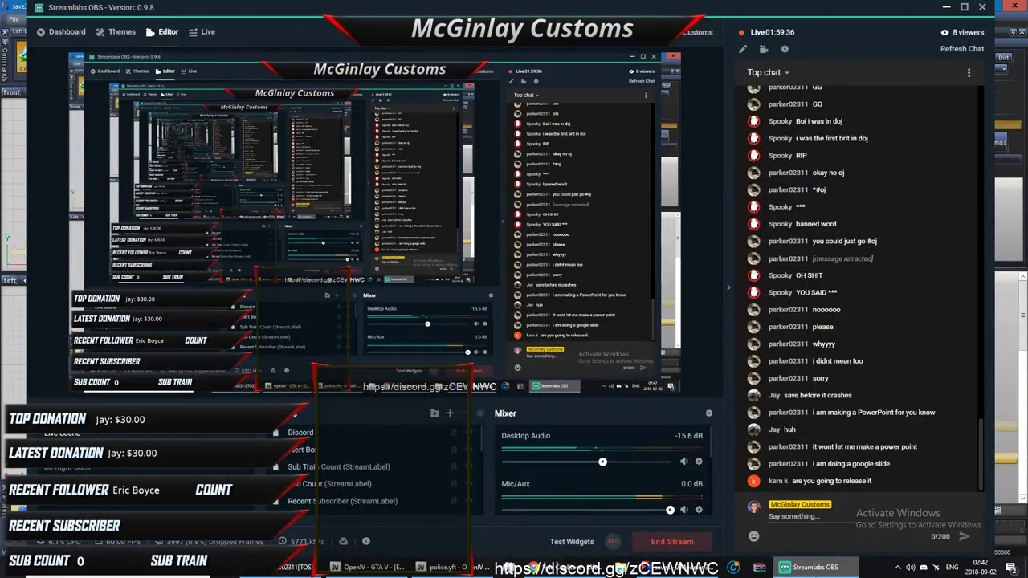
click(811, 567)
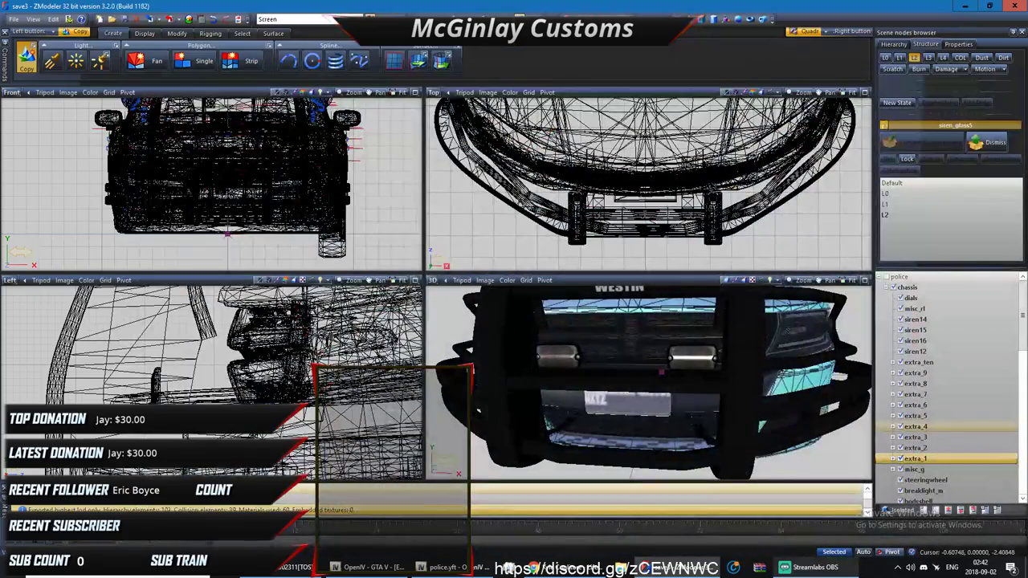
click(965, 5)
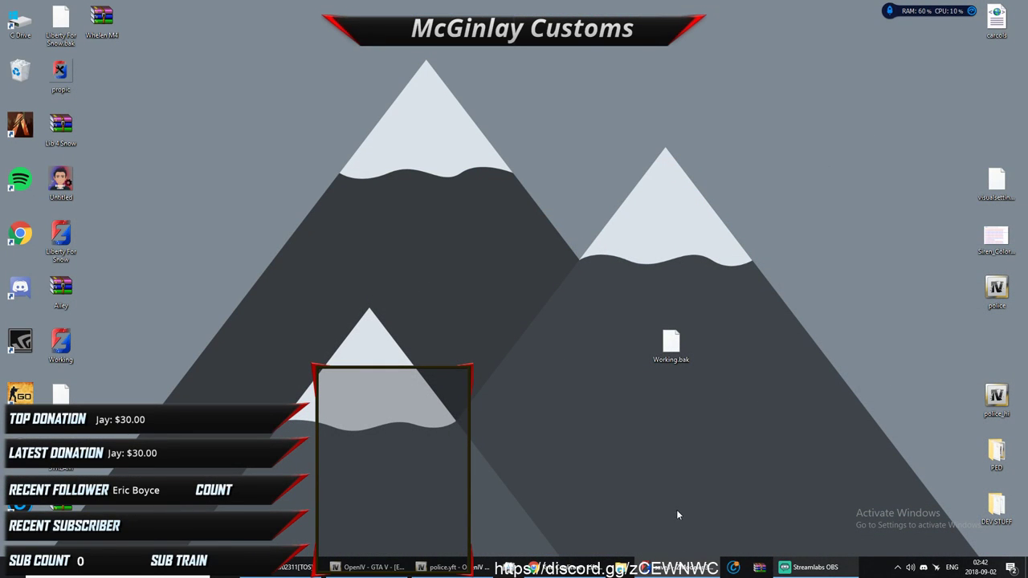
click(451, 567)
click(841, 104)
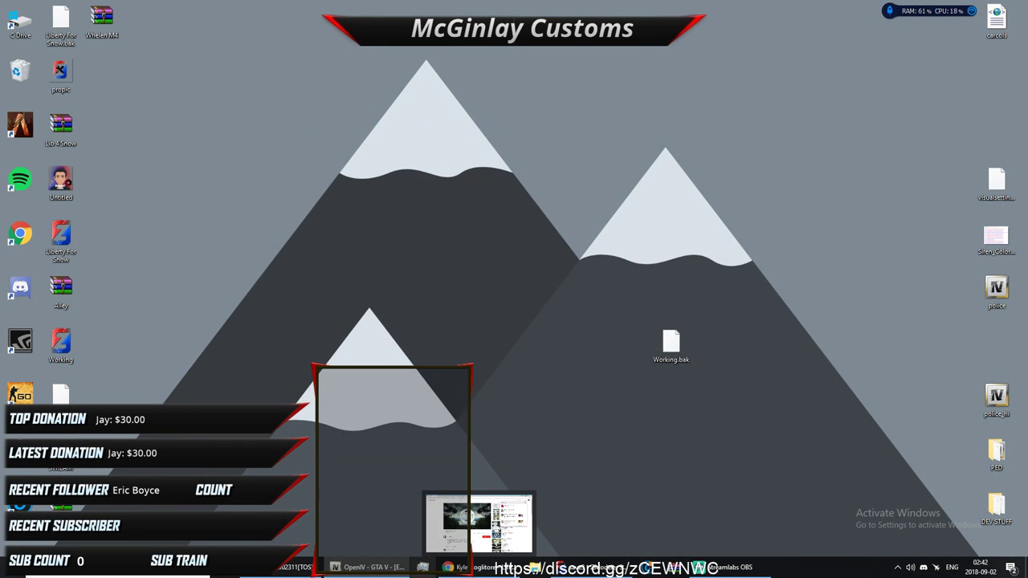
Step: Copy police and police_hi from the 16 Charger test folder into the GTA V directory in OpenIV
click(374, 567)
click(560, 569)
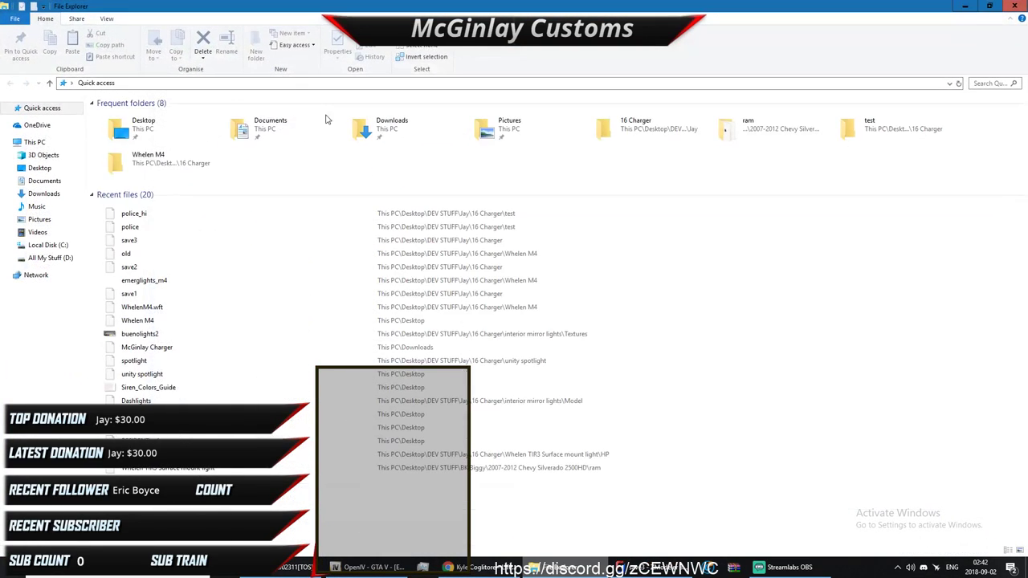
double_click(148, 158)
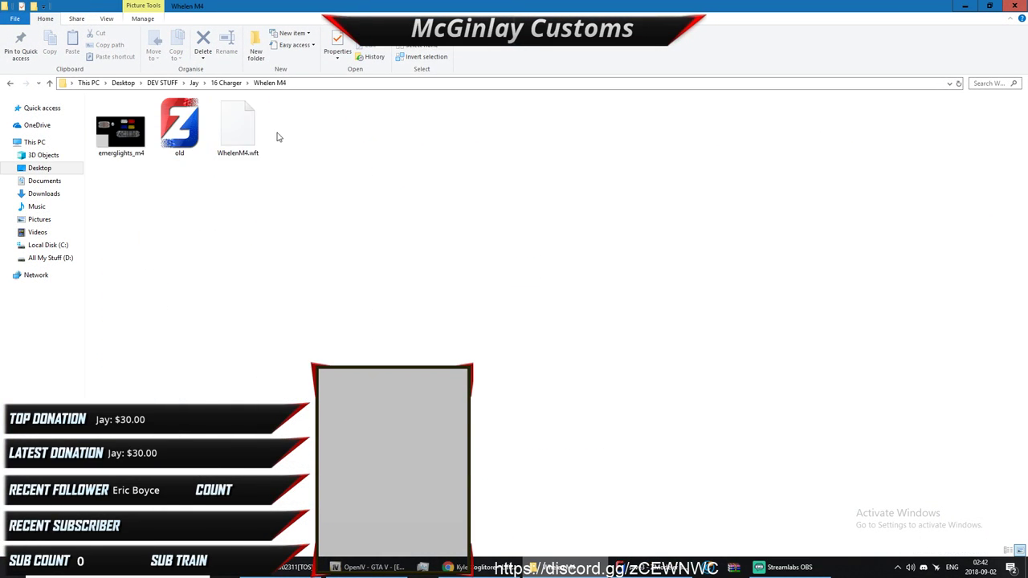
click(194, 84)
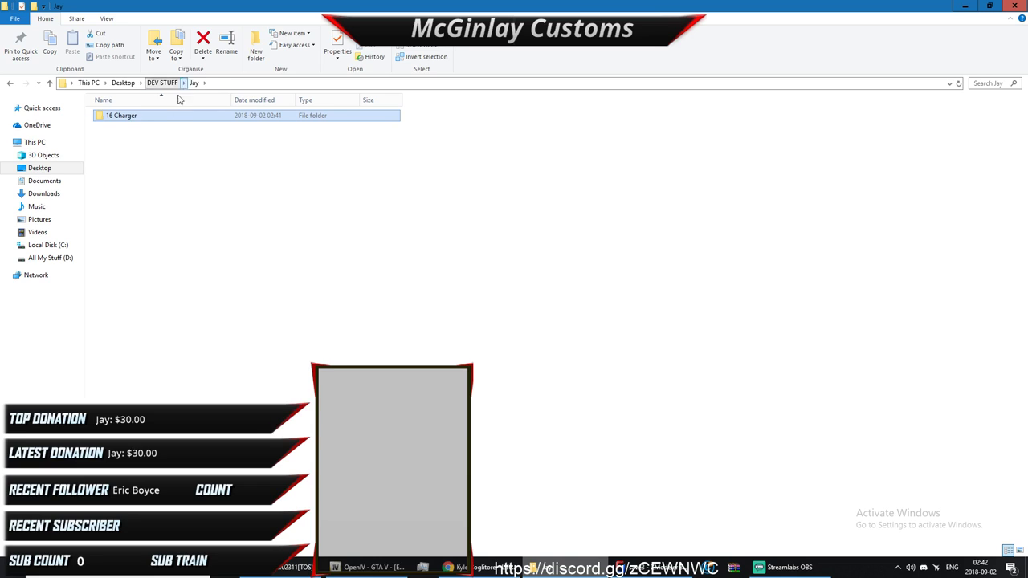
double_click(166, 119)
double_click(111, 183)
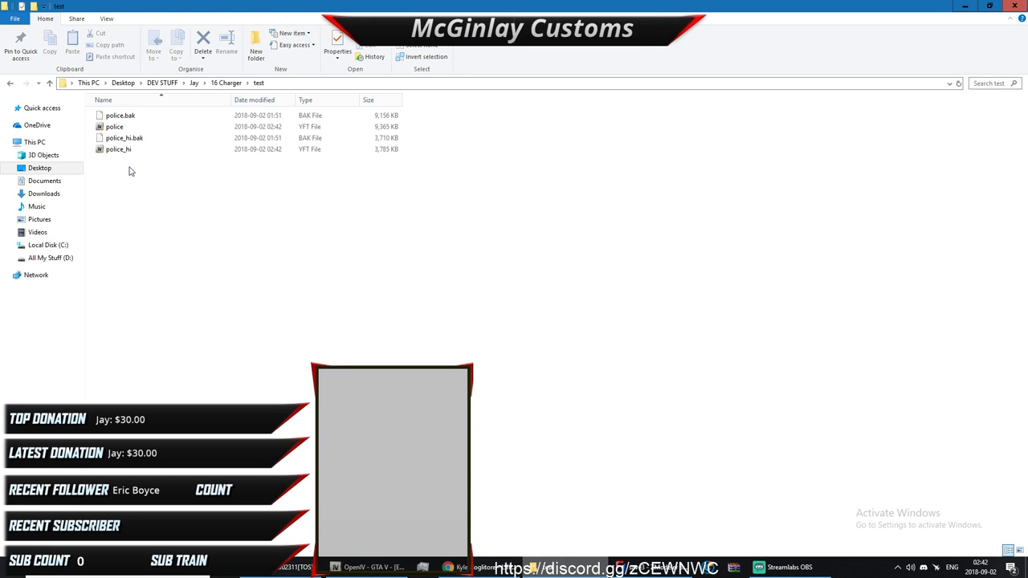
click(118, 149)
ctrl+click(116, 129)
drag(118, 129, 281, 504)
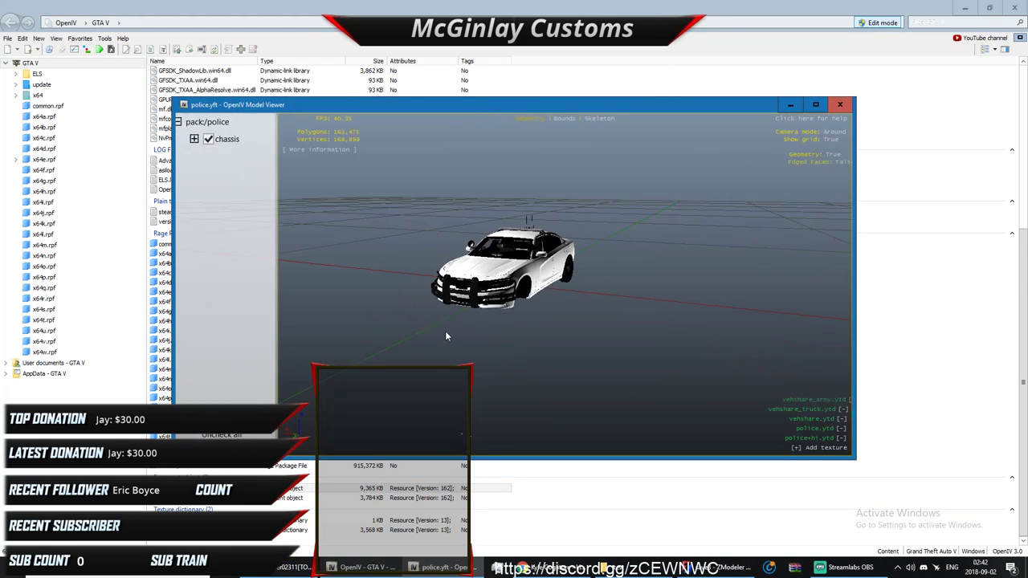
Step: Inspect the push bumper lights on the front of the police.yft model, and close the preview
scroll(445, 331, up, 5)
drag(469, 299, 504, 294)
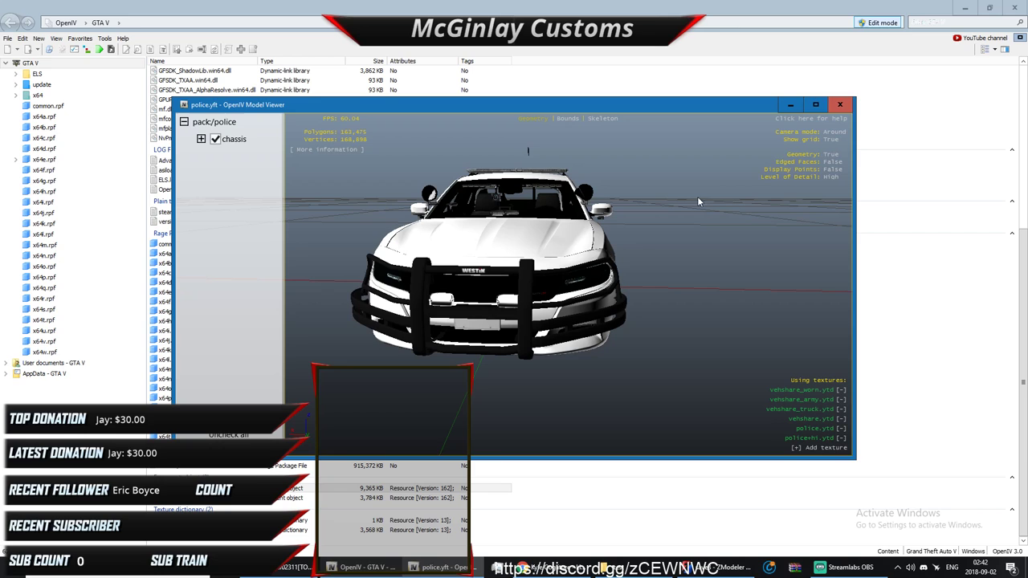
click(839, 104)
Step: Import the emerglights_m4 texture from the Whelen M4 folder into police.ytd and save it, checking the stream chat
double_click(185, 530)
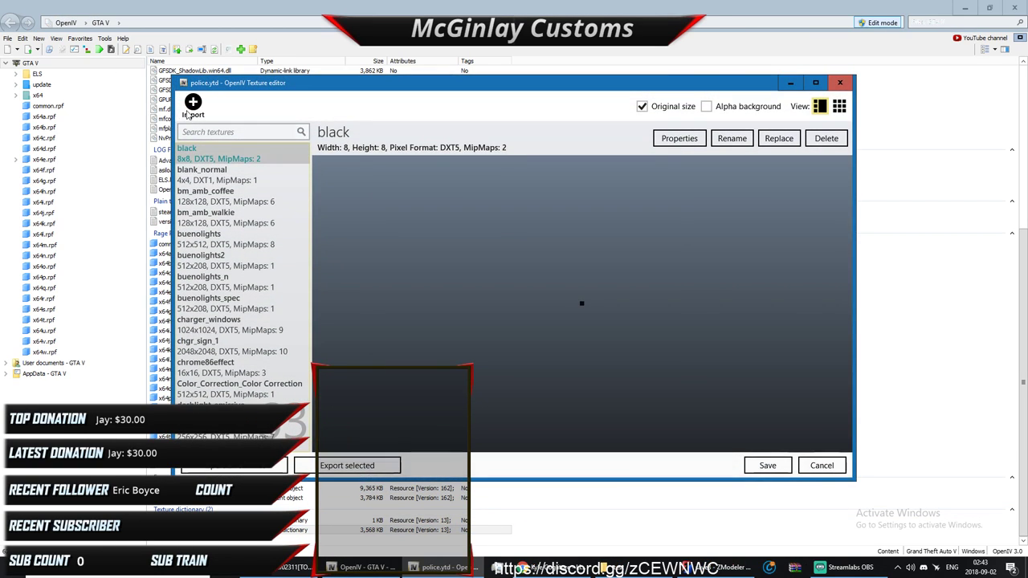
click(186, 111)
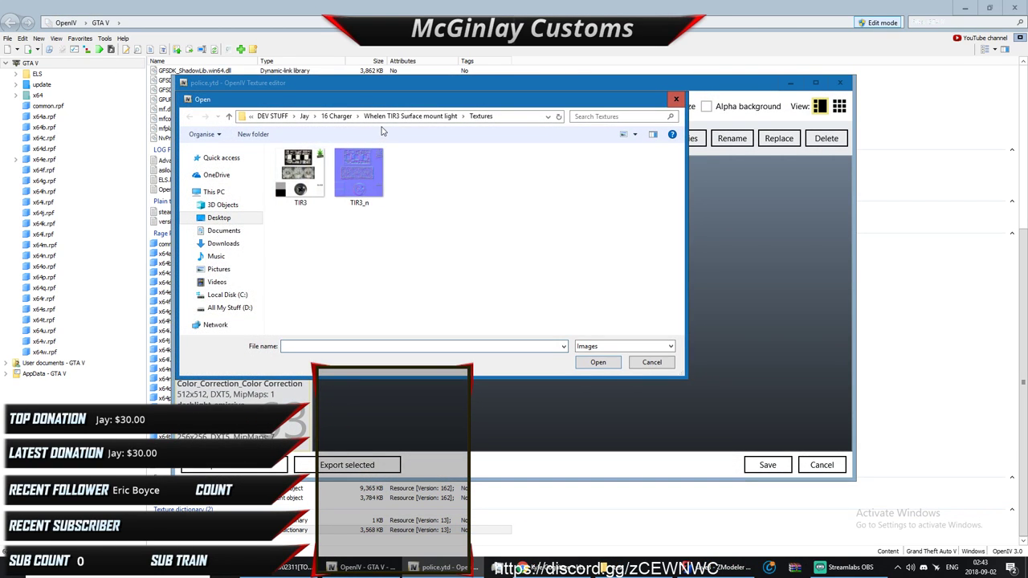
click(337, 116)
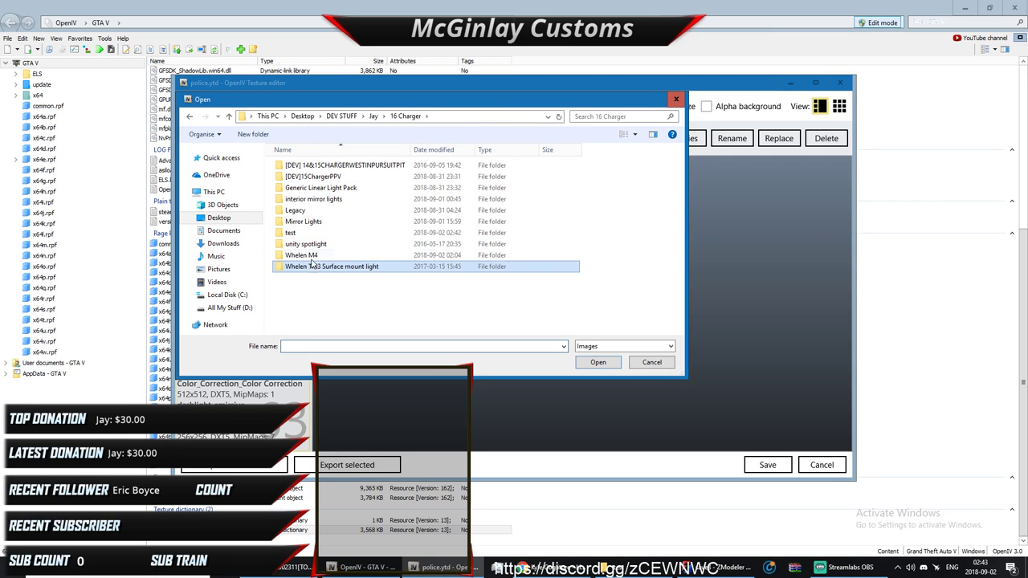
double_click(342, 264)
double_click(306, 185)
click(546, 337)
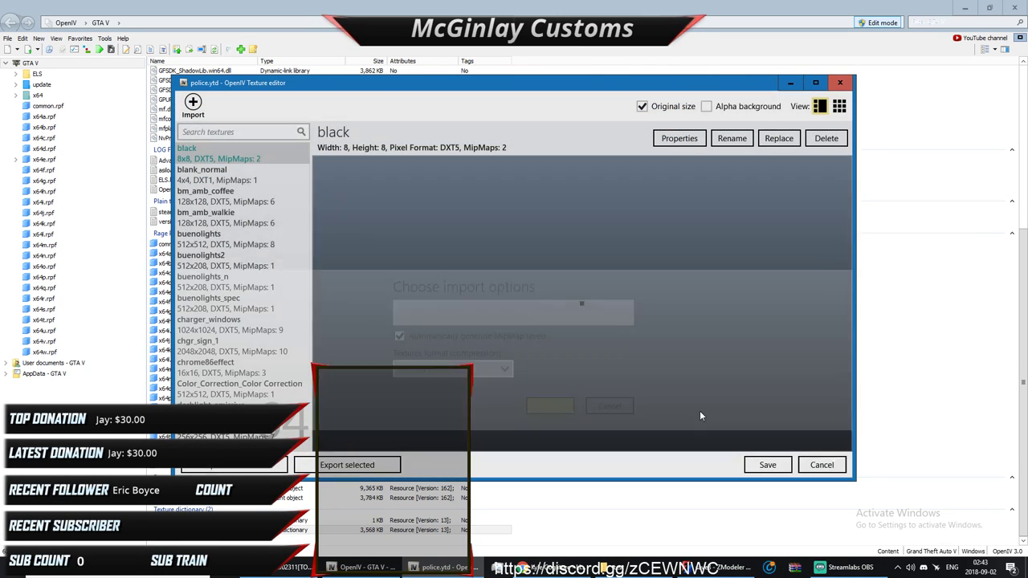
click(841, 571)
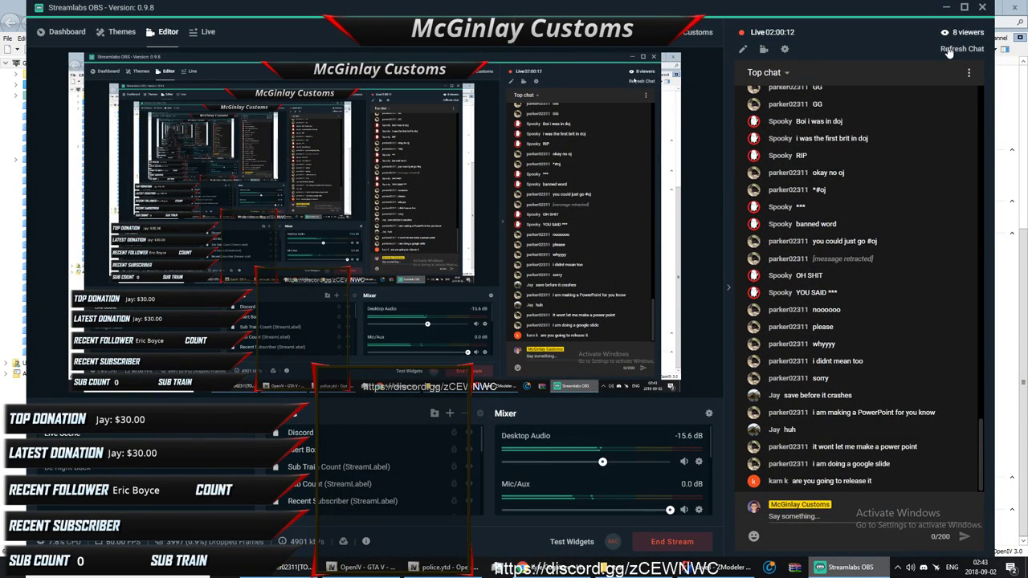
click(1022, 271)
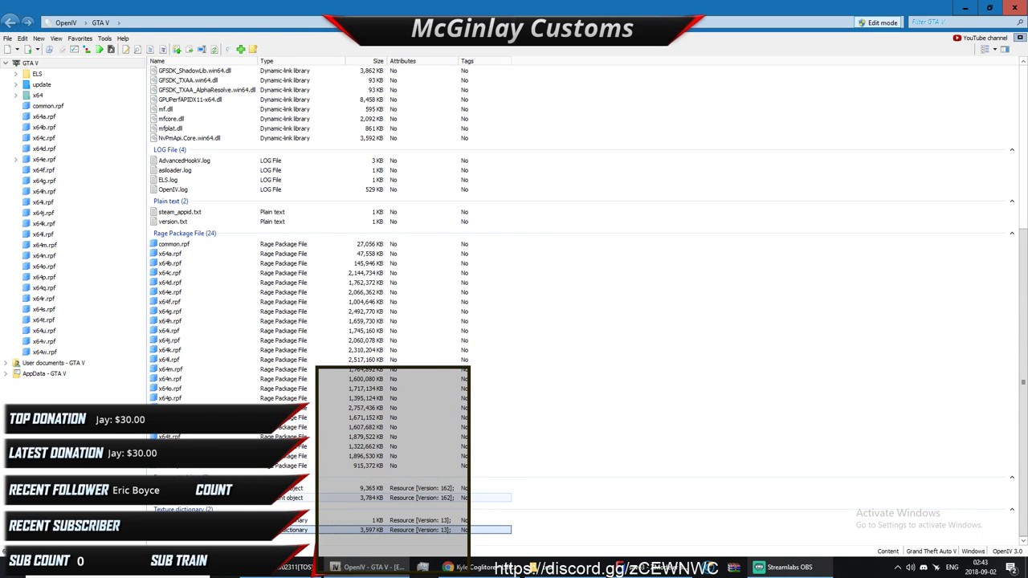
Step: Preview police.yft again, examine the bumper, windshield, side and rear of the car, and close the preview
click(386, 489)
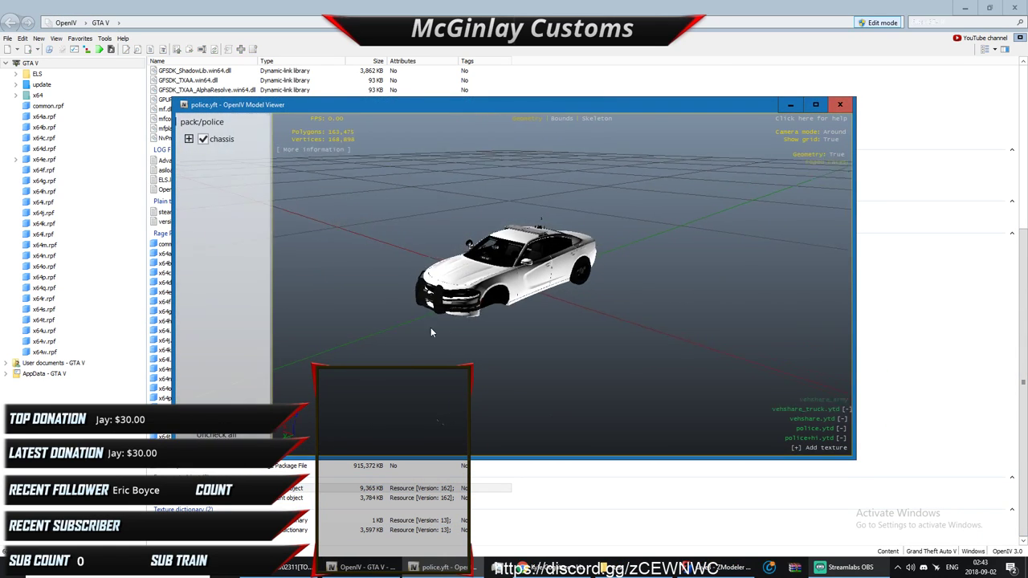
scroll(513, 255, up, 4)
drag(430, 327, 567, 350)
scroll(448, 300, up, 4)
drag(448, 300, 384, 247)
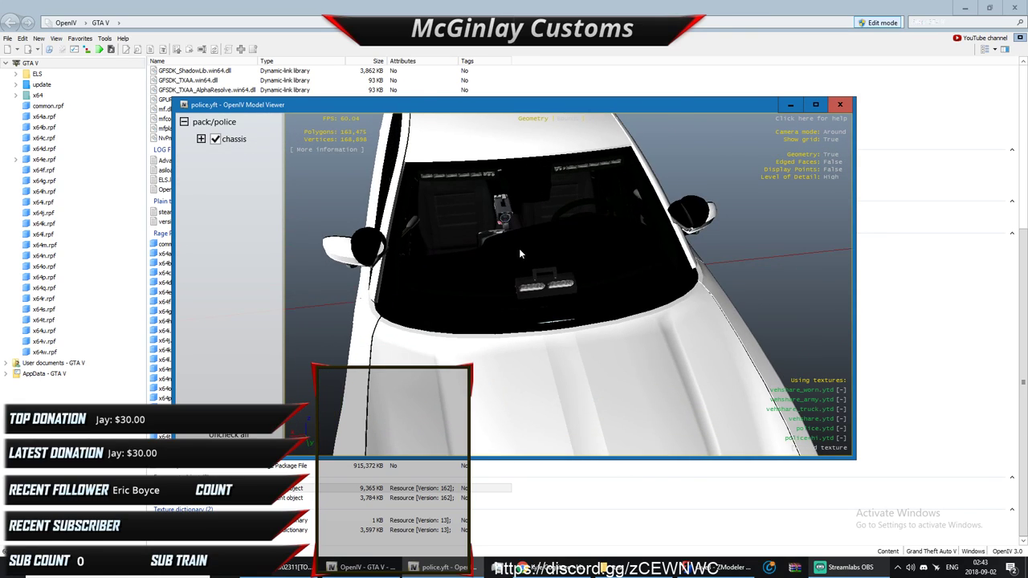
drag(519, 254, 681, 440)
scroll(680, 417, down, 5)
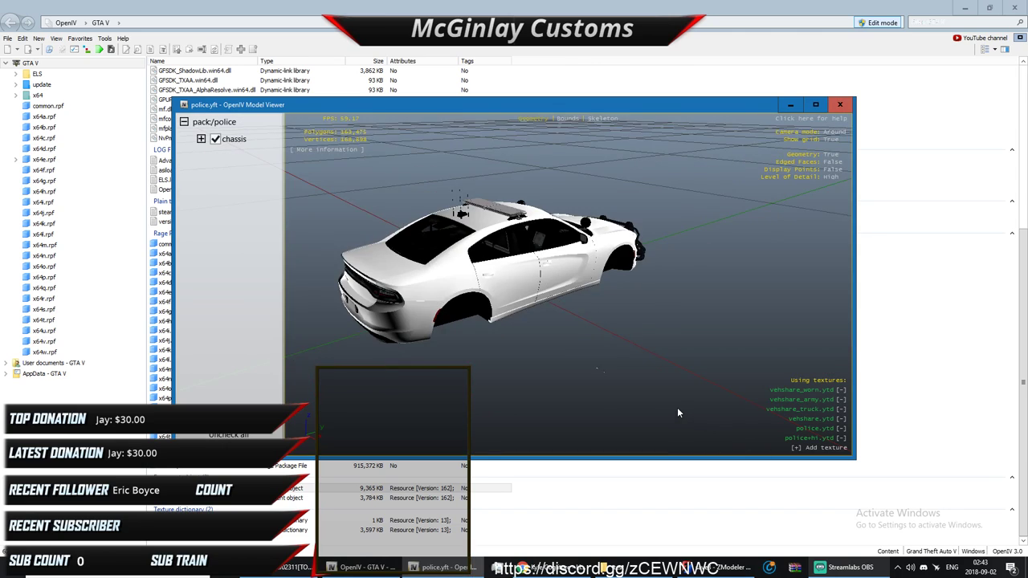
drag(677, 407, 537, 213)
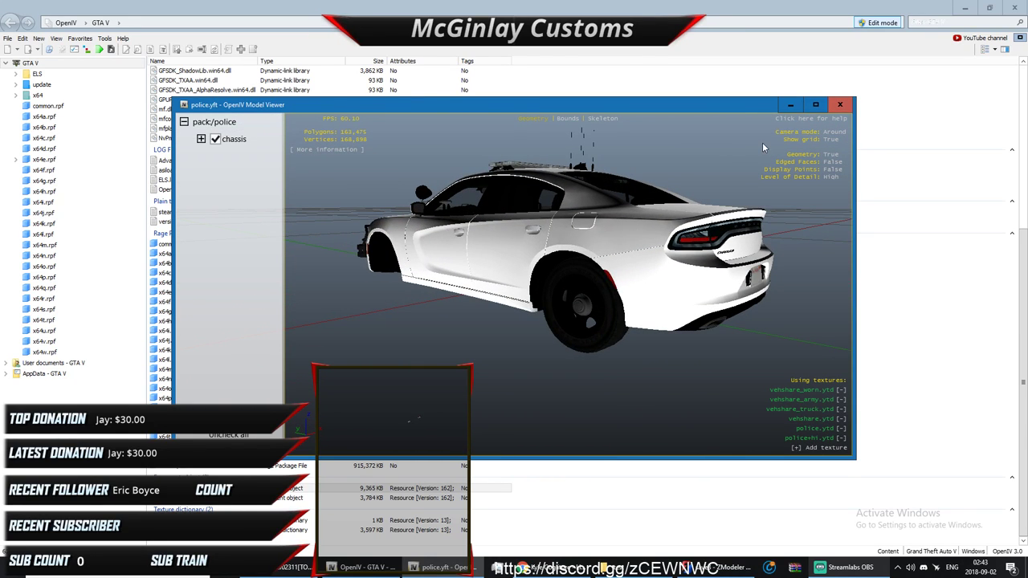
click(840, 105)
click(786, 568)
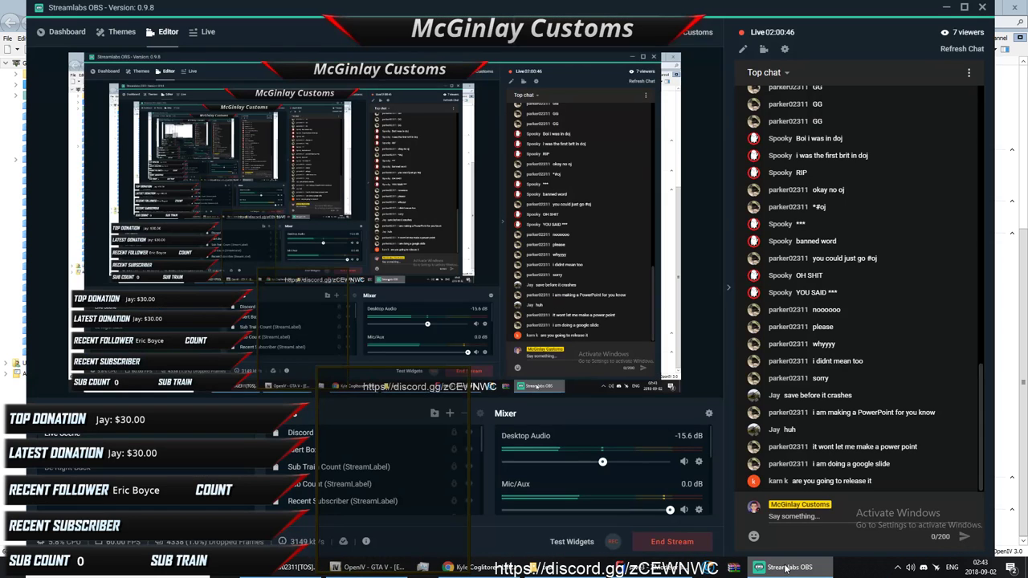
click(787, 568)
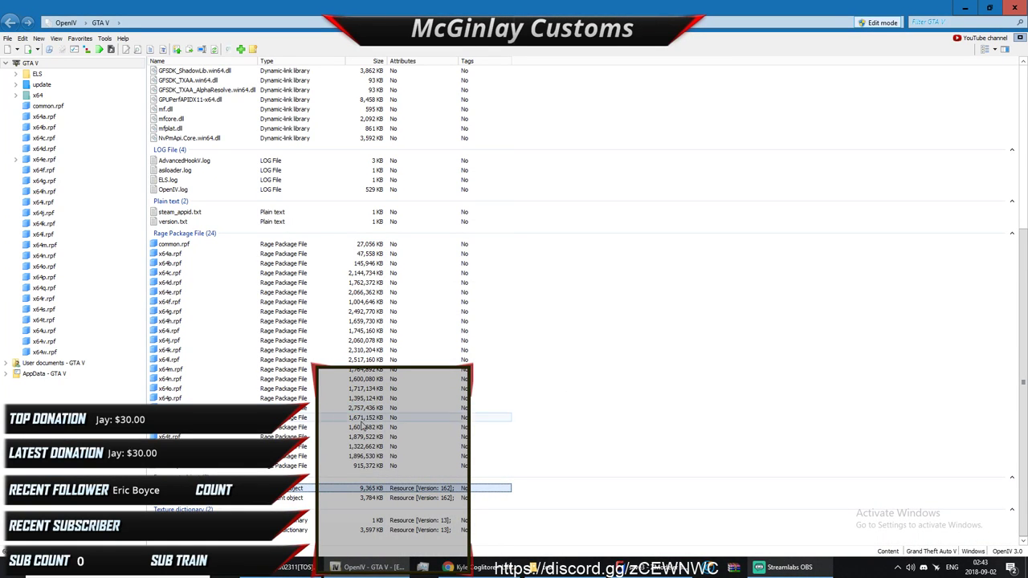
drag(227, 540, 126, 324)
Step: Delete the three axel files from the AxelCam stream's emergencyvehicles folder in the FXServer resources
click(45, 257)
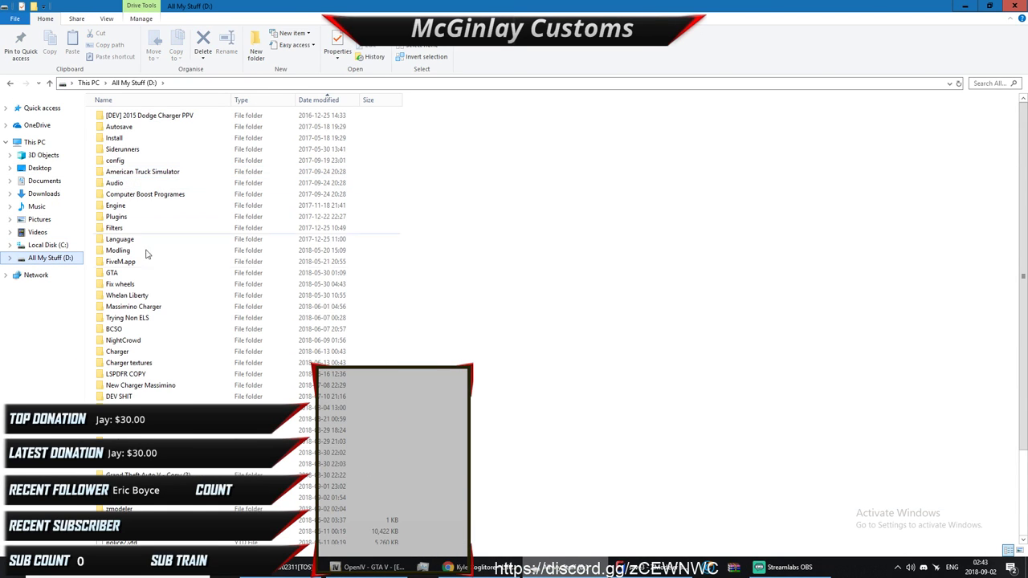
click(48, 245)
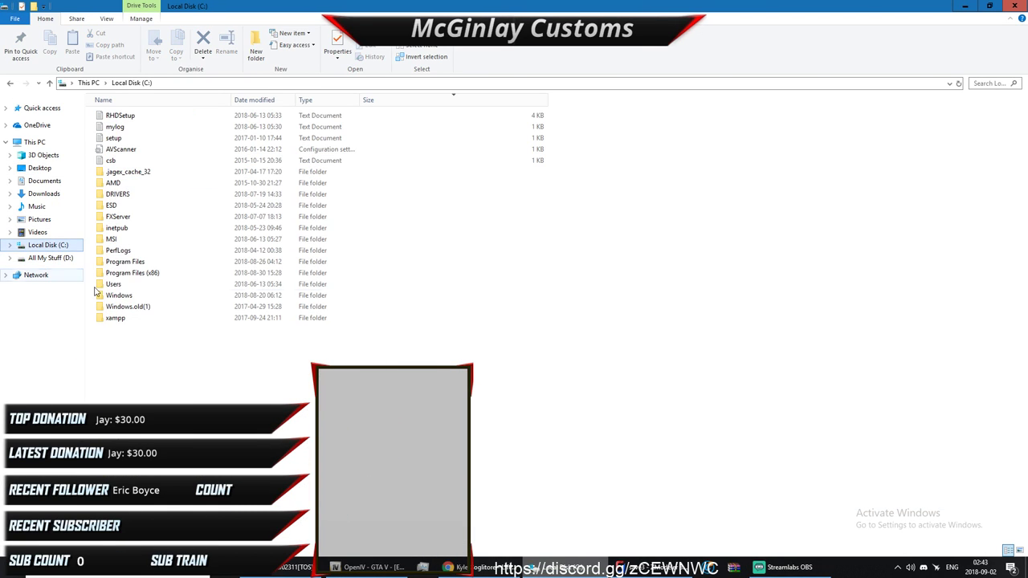
double_click(122, 218)
double_click(130, 117)
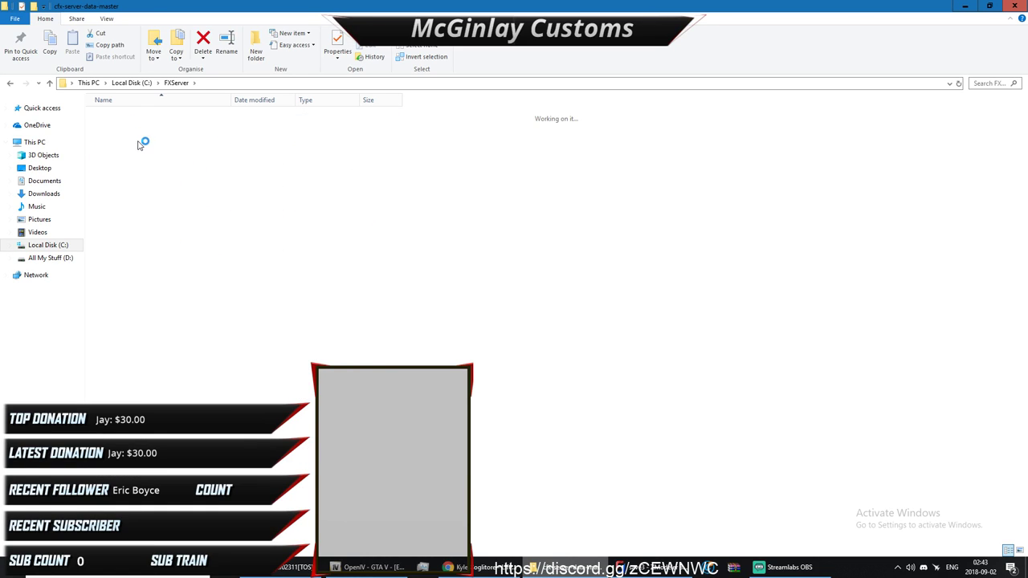
double_click(122, 127)
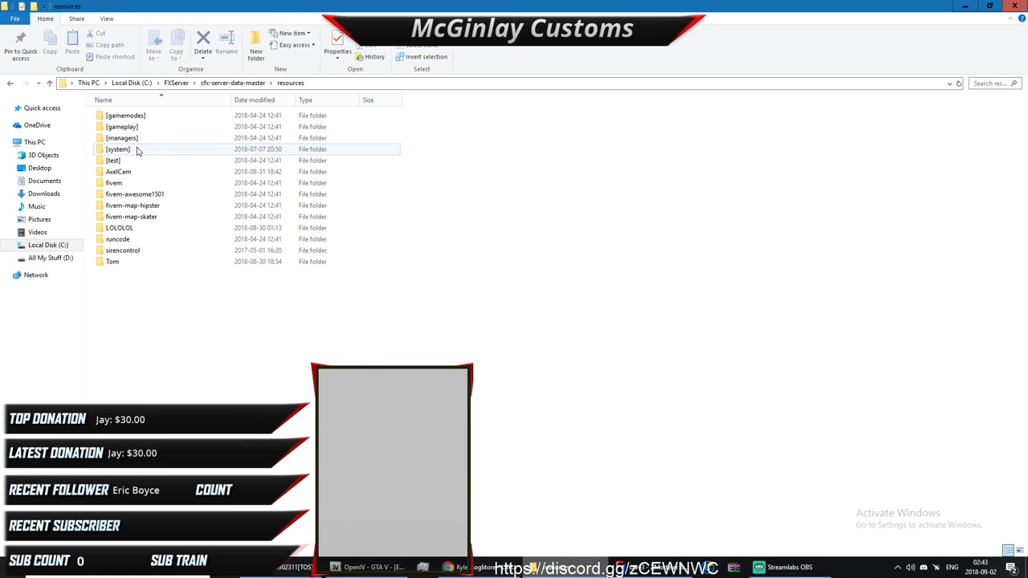
double_click(120, 171)
double_click(116, 115)
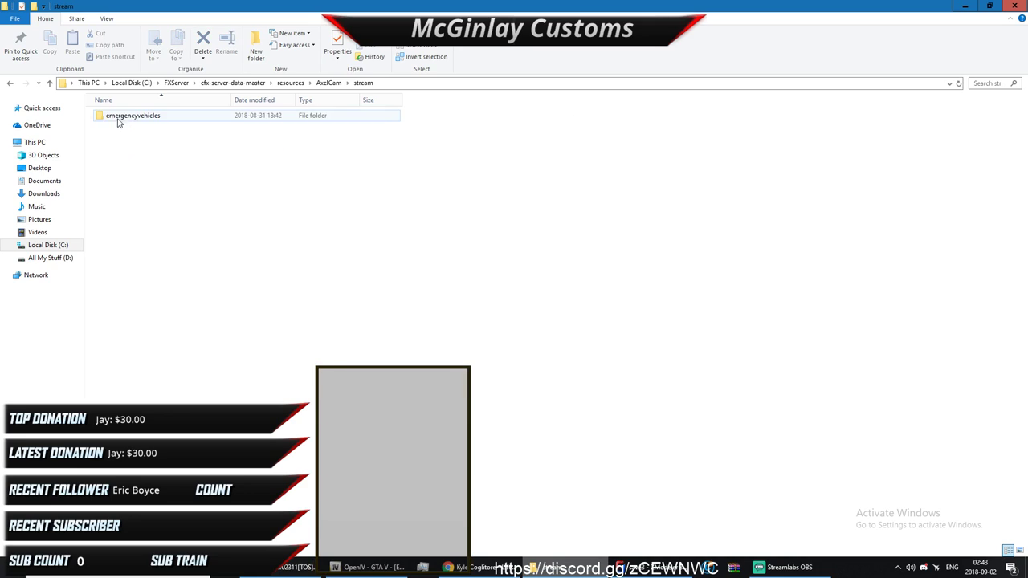
double_click(120, 116)
drag(136, 166, 100, 111)
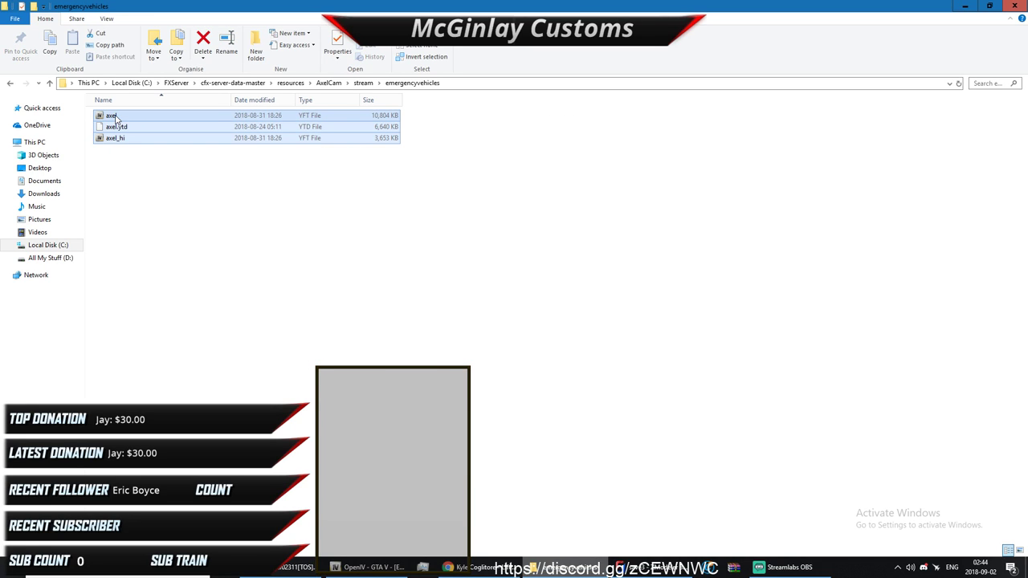
key(Delete)
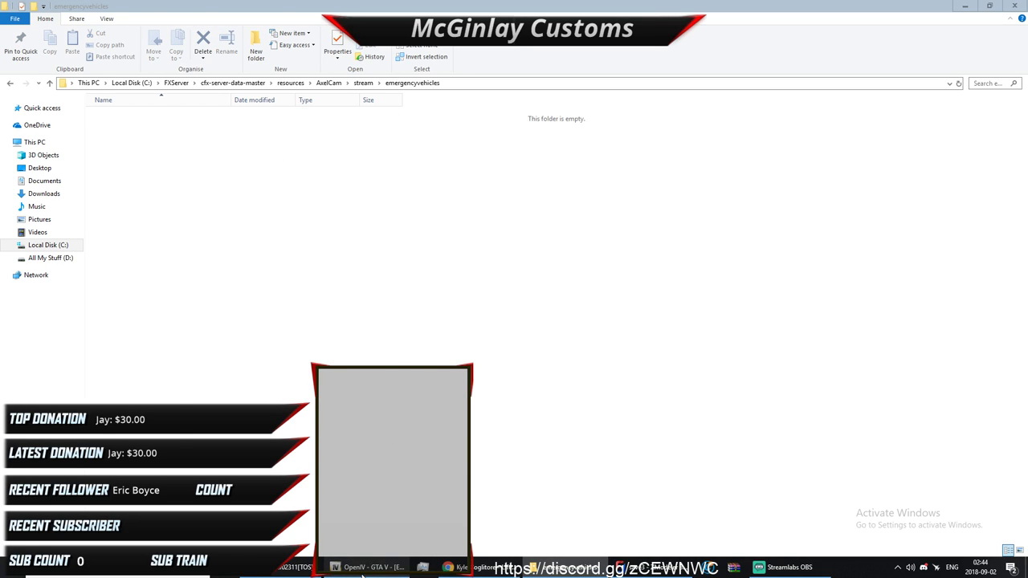
Step: Copy police, police.ytd, police_hi and police+hi.ytd from OpenIV's GTA V directory into the emergencyvehicles folder
click(332, 566)
click(303, 567)
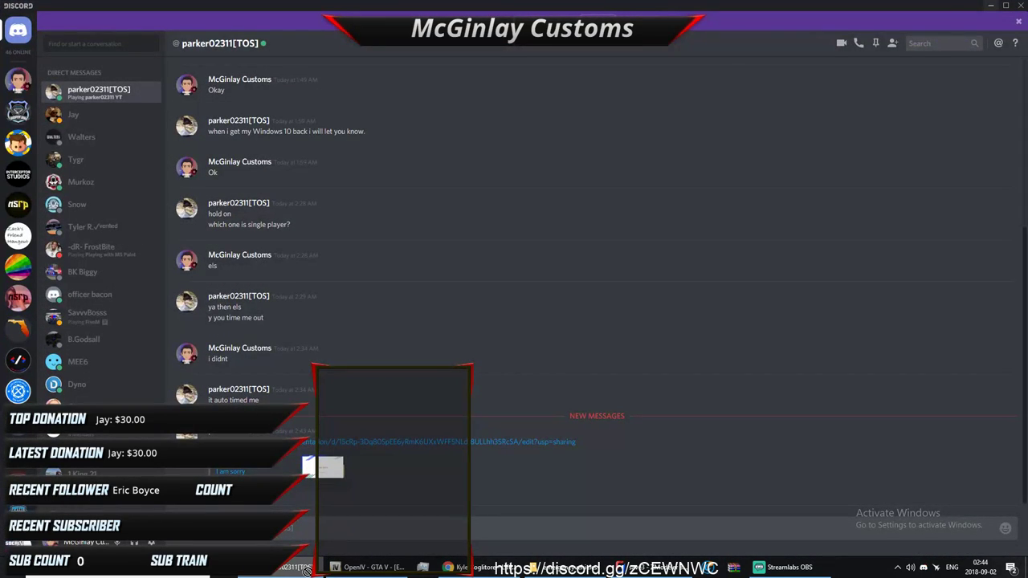
click(362, 568)
click(465, 568)
click(546, 570)
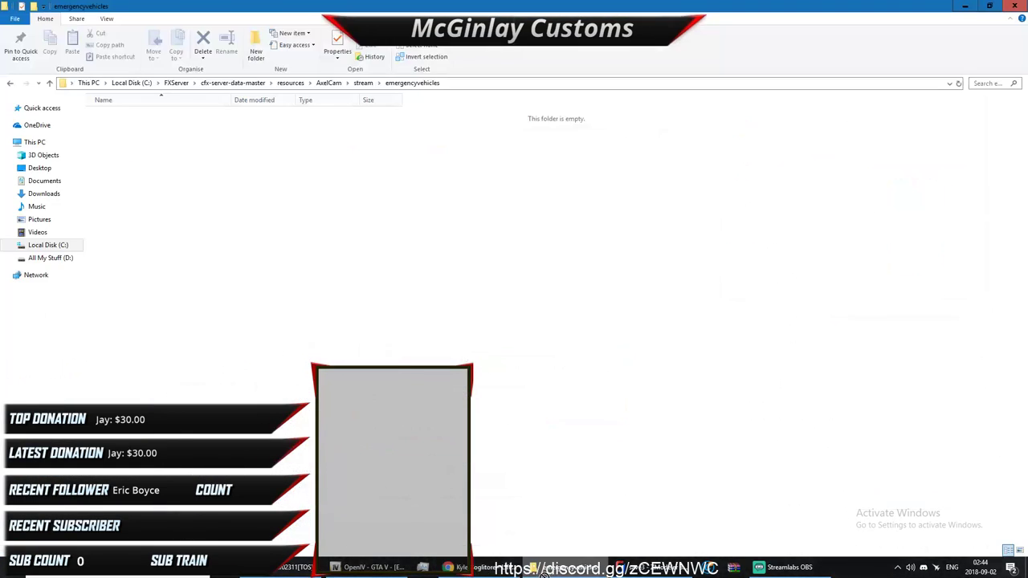
drag(533, 575, 255, 257)
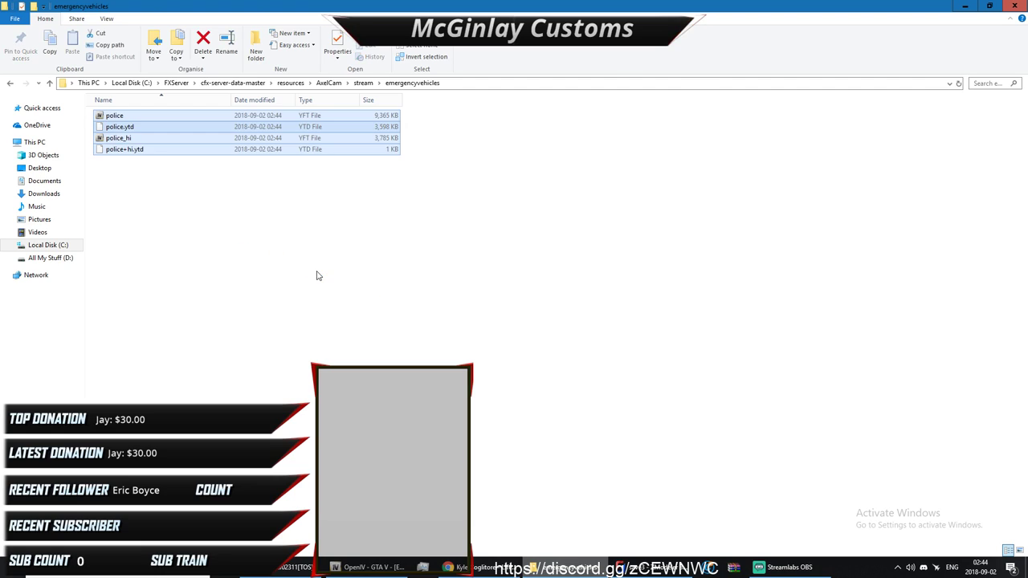
click(283, 272)
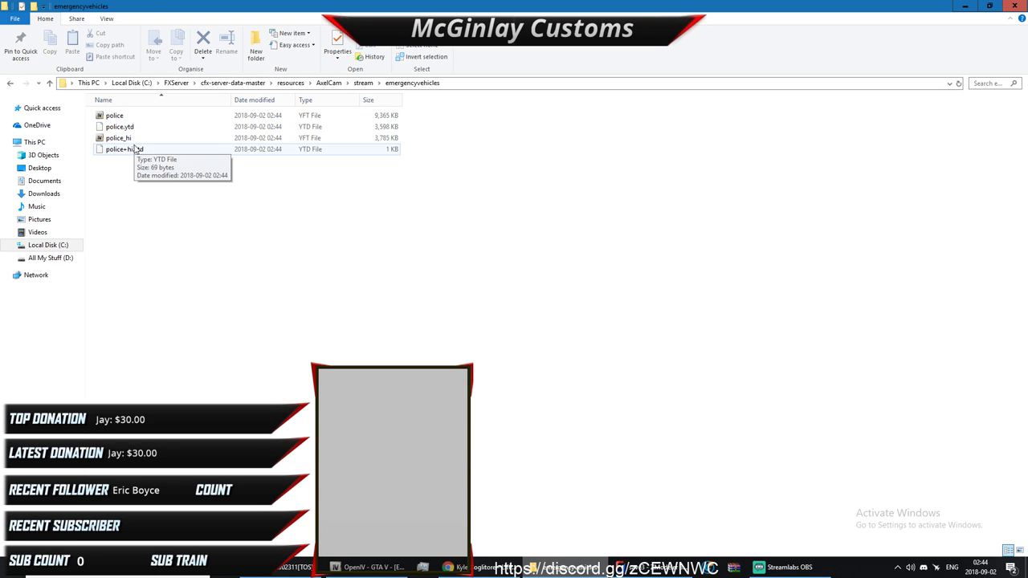
Step: Open server.cfg from cfx-server-data-master in Notepad++, check that AxelCam is among the started resources, and close it
click(9, 83)
click(10, 83)
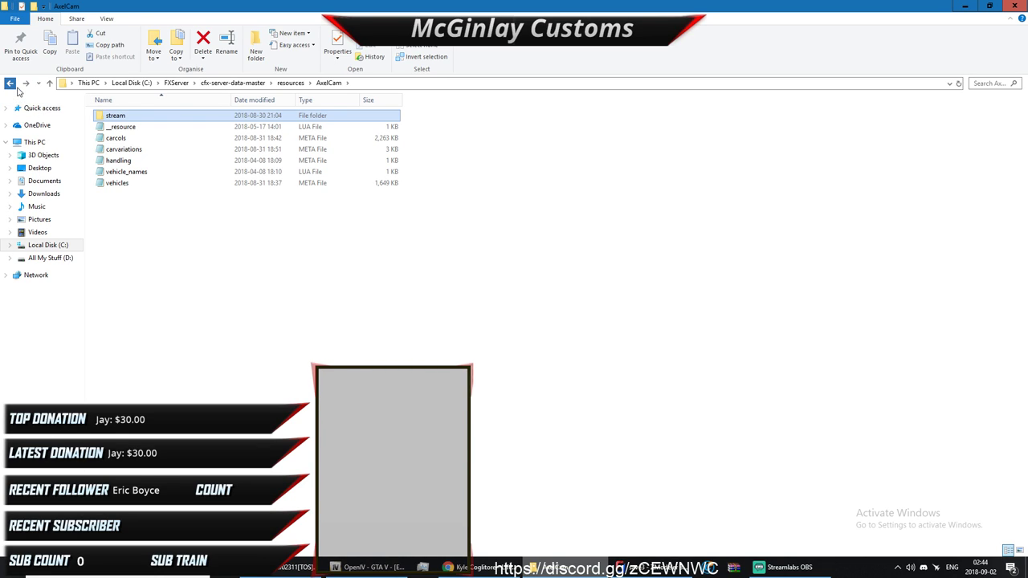
click(9, 84)
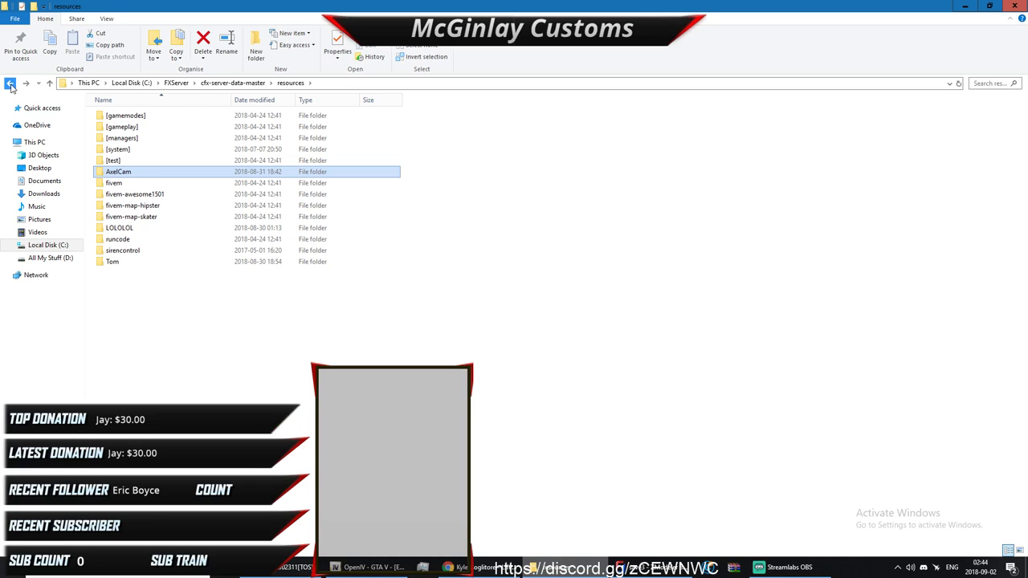
click(9, 83)
right_click(153, 148)
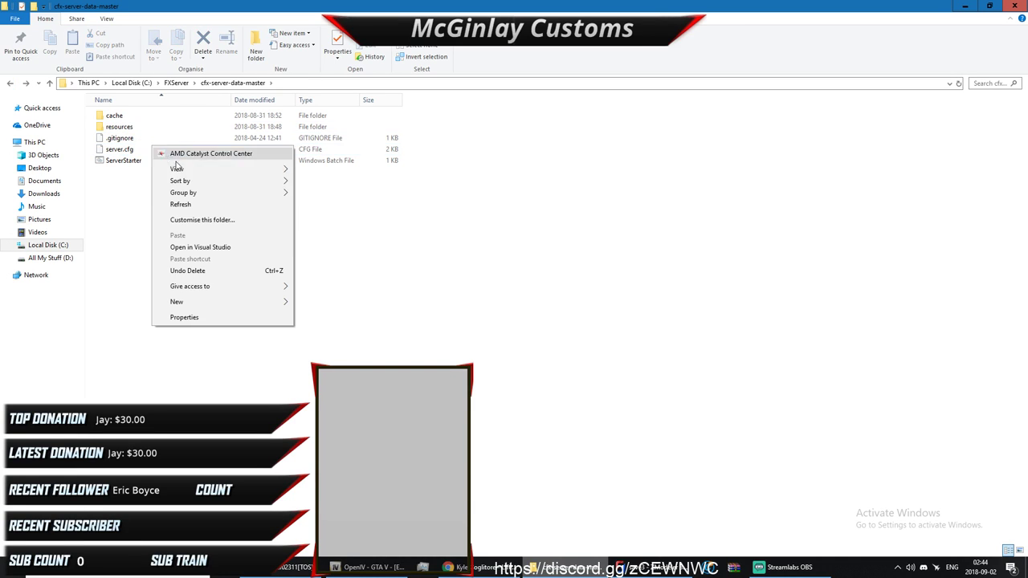
click(119, 150)
right_click(119, 150)
click(173, 184)
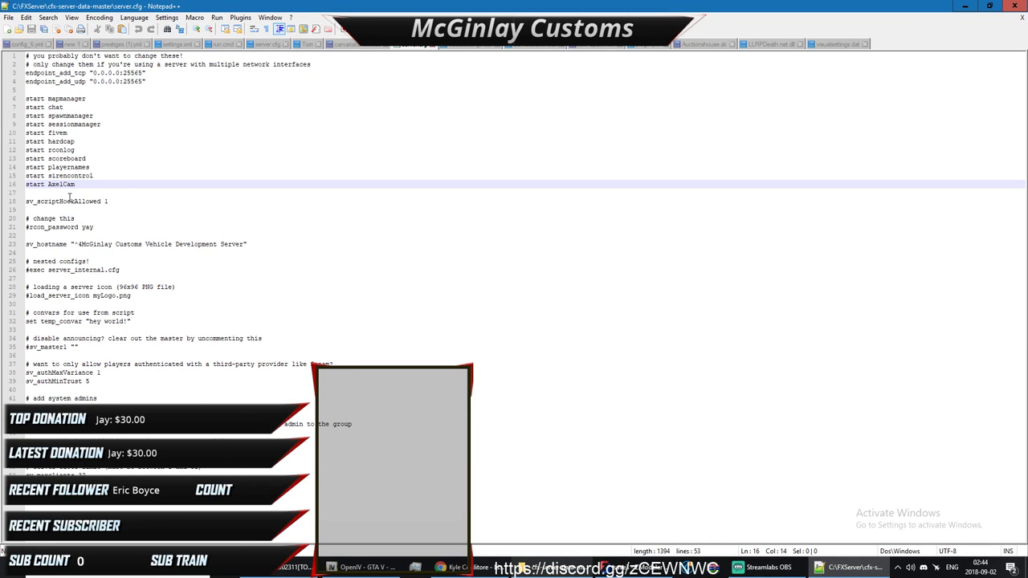
click(1016, 5)
Step: Delete the cache folder in cfx-server-data-master and launch the server with ServerStarter
click(193, 118)
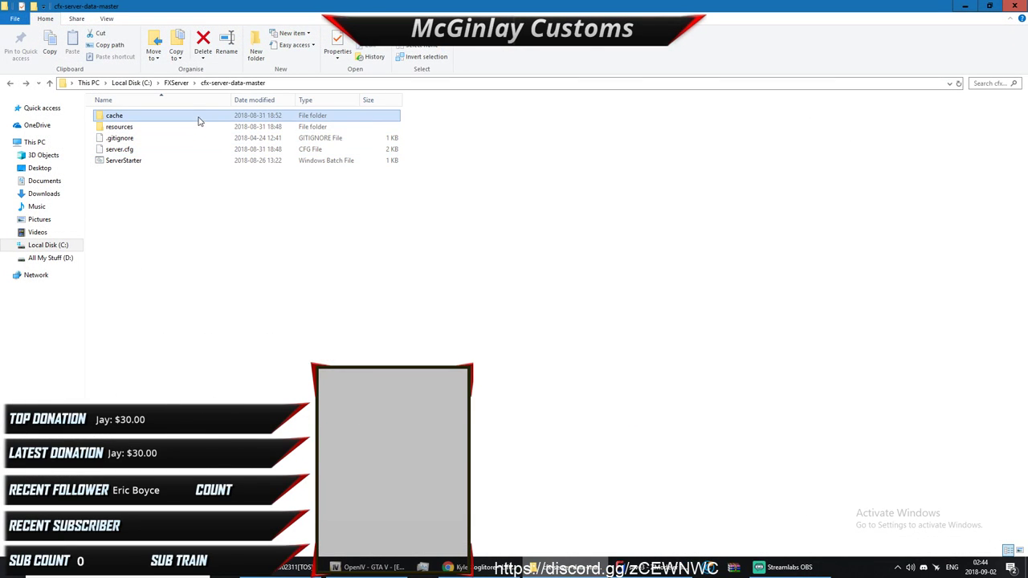
double_click(123, 150)
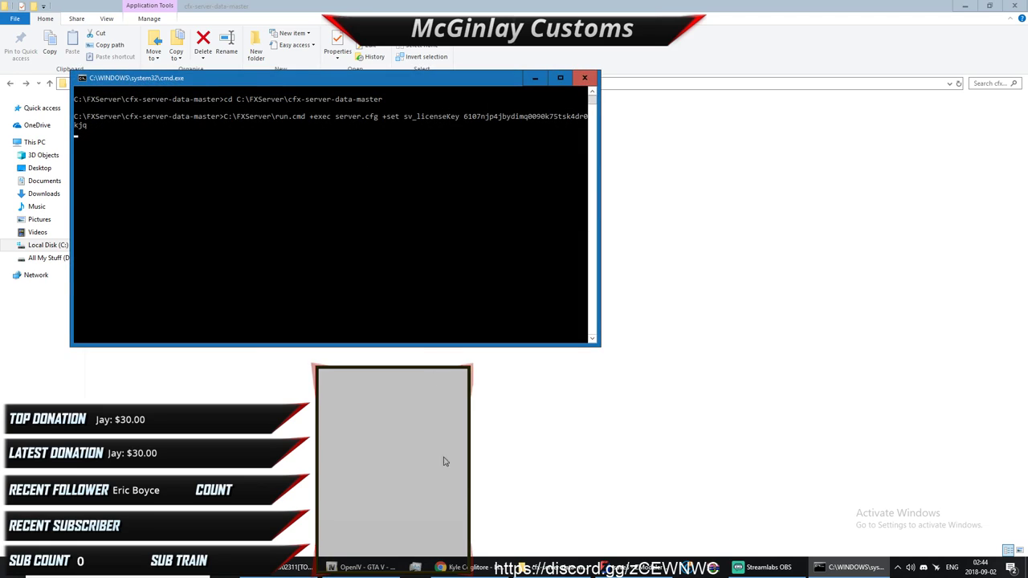
Step: Open the "I am sorry" presentation linked in the Discord chat, read through its slides, close it and minimize Chrome and Discord
click(295, 567)
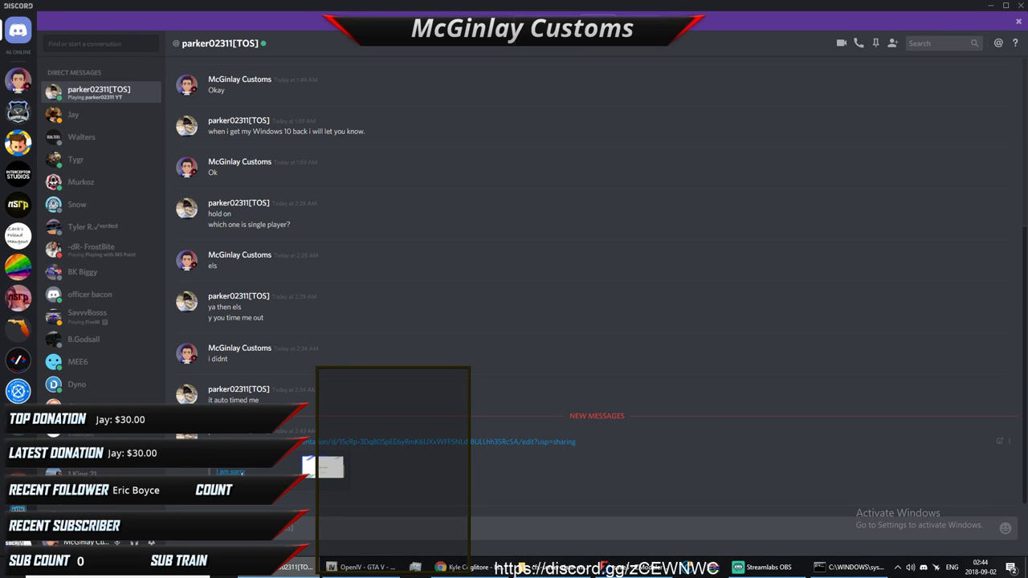
click(241, 474)
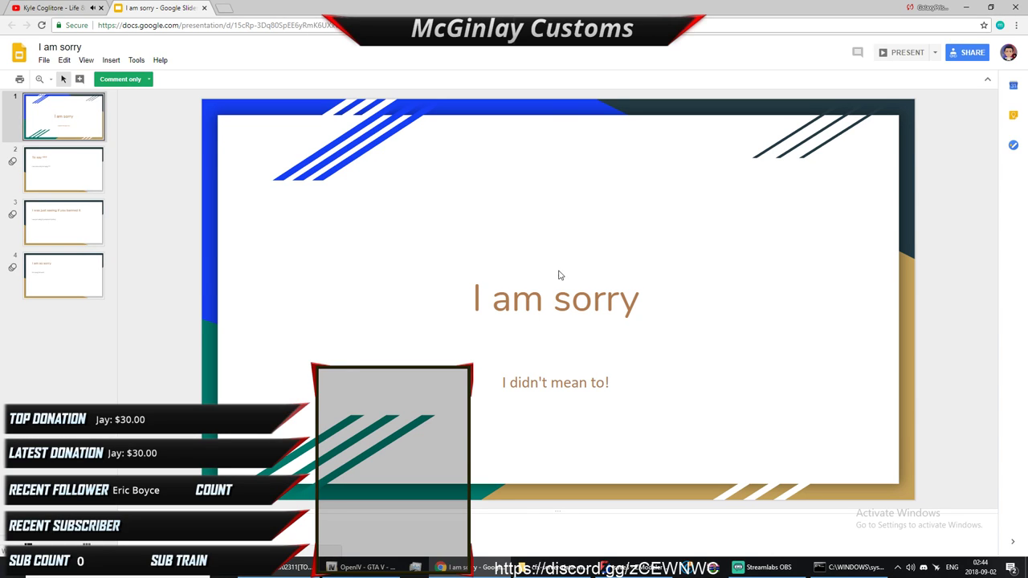
key(Down)
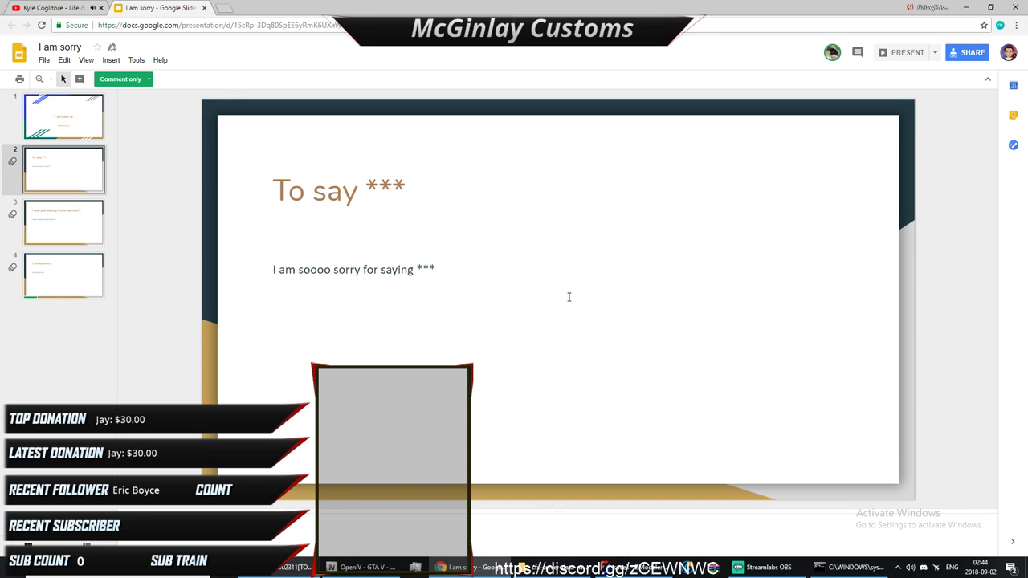
key(Down)
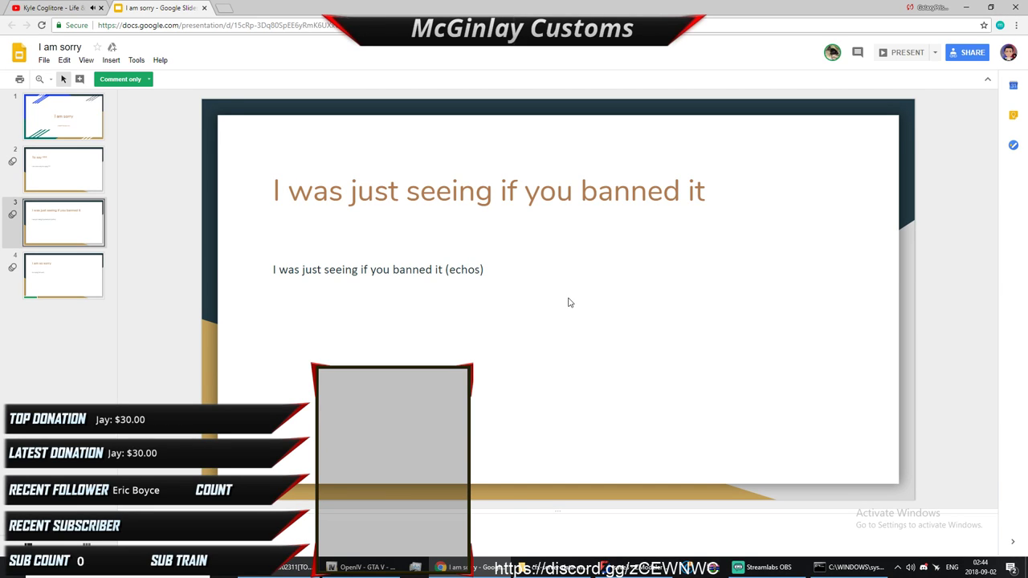
key(Down)
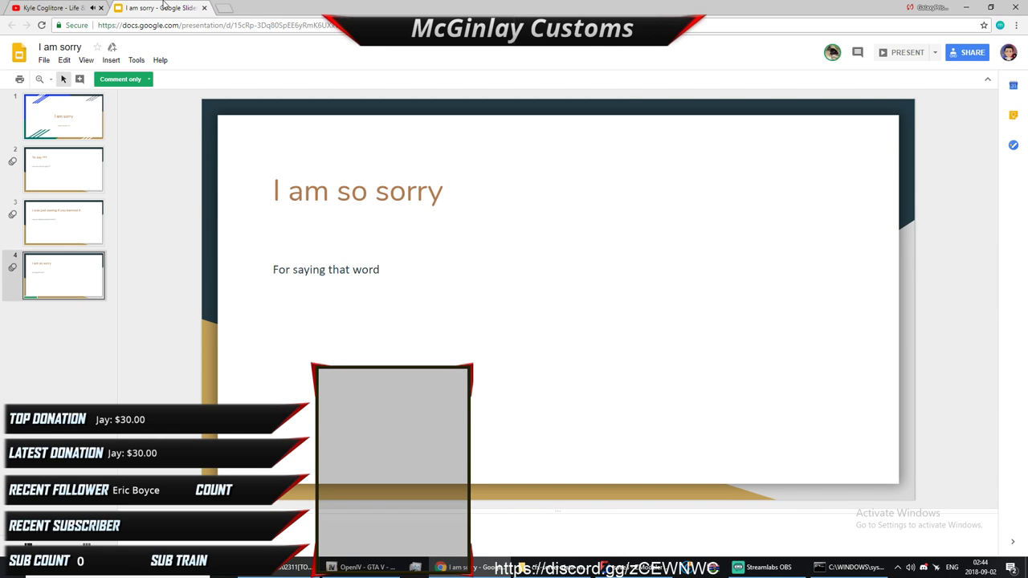
click(204, 8)
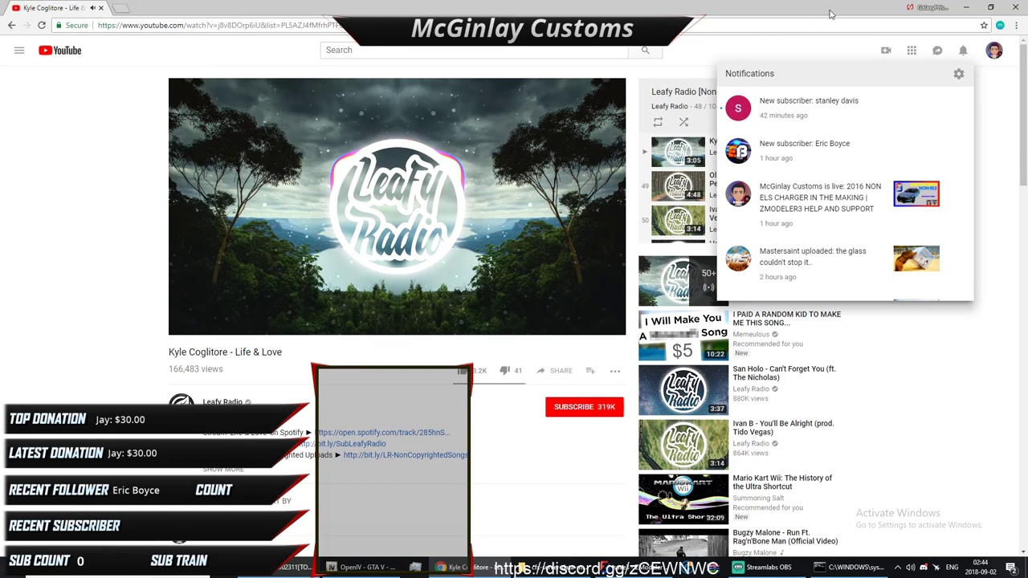
click(966, 7)
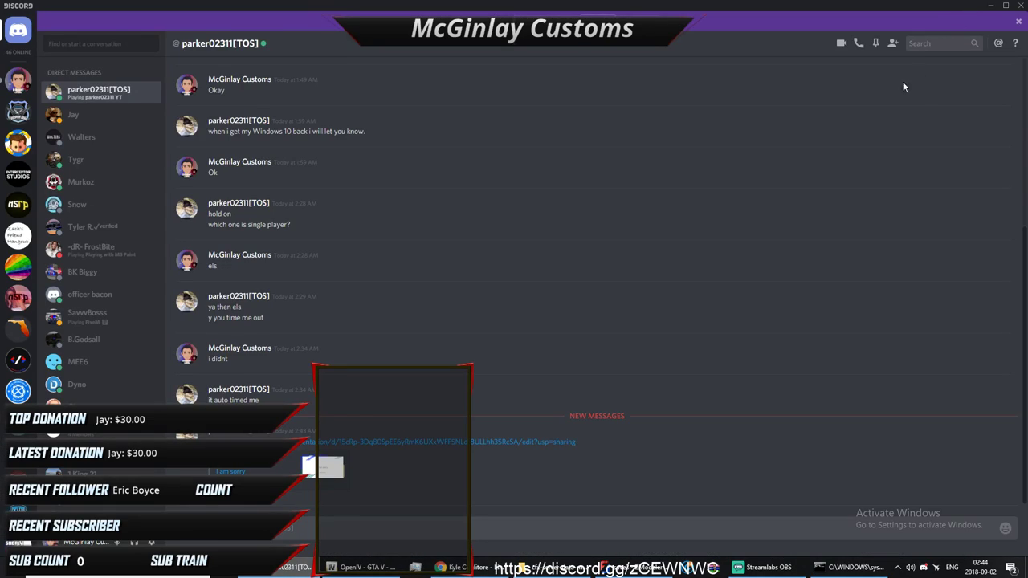
click(994, 6)
Step: Close the running server console, restart the server with ServerStarter, and minimize the open windows to reach the desktop
click(584, 77)
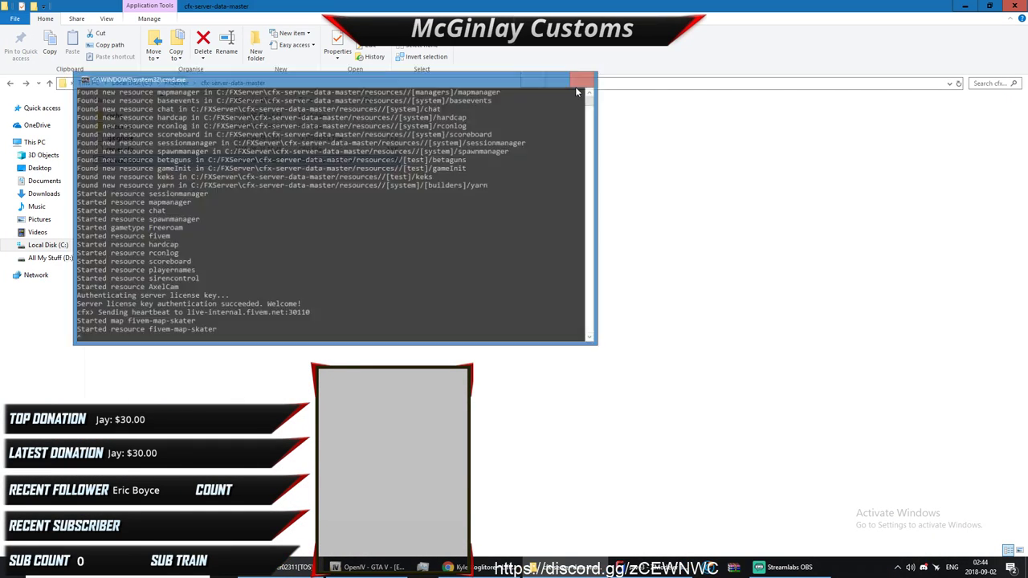
double_click(224, 164)
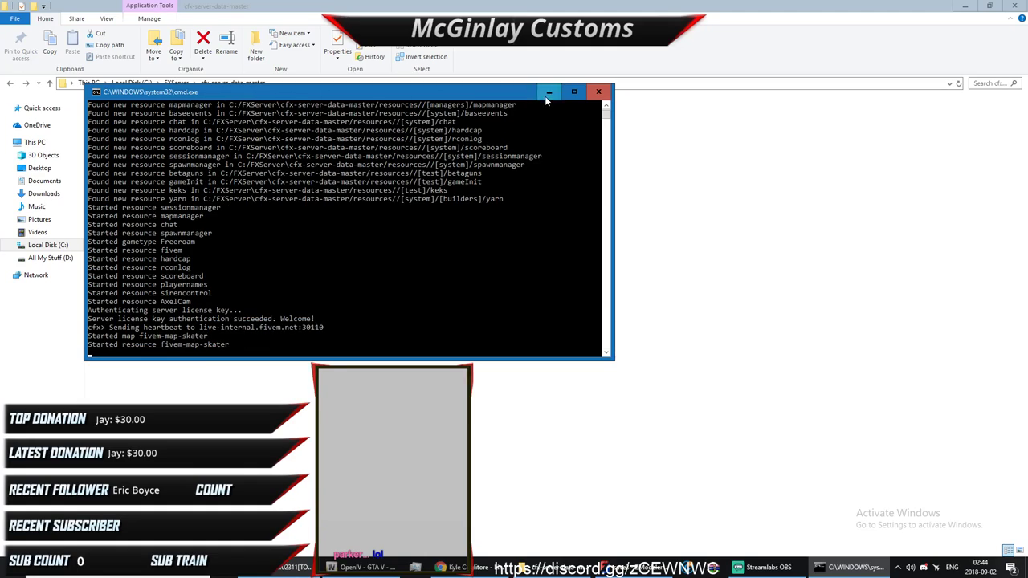
click(548, 91)
click(964, 7)
click(966, 8)
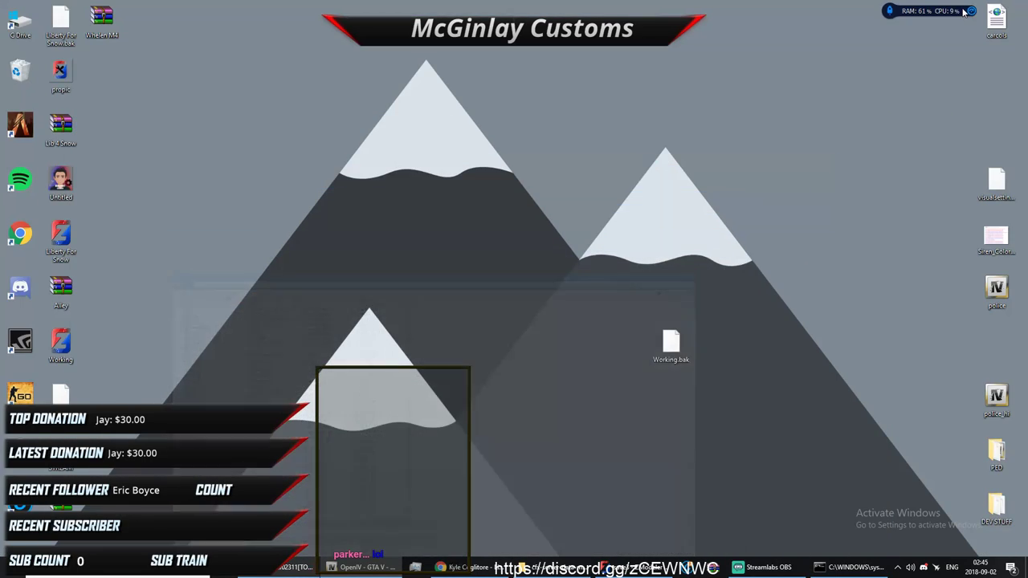
Step: Check the stream chat in Streamlabs OBS and launch FiveM from the desktop
click(781, 568)
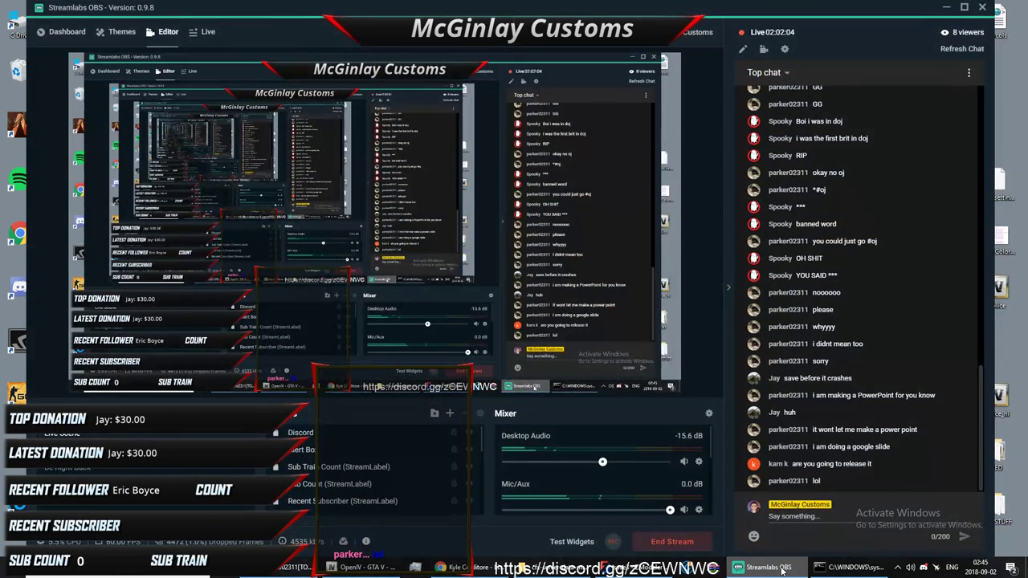
click(769, 567)
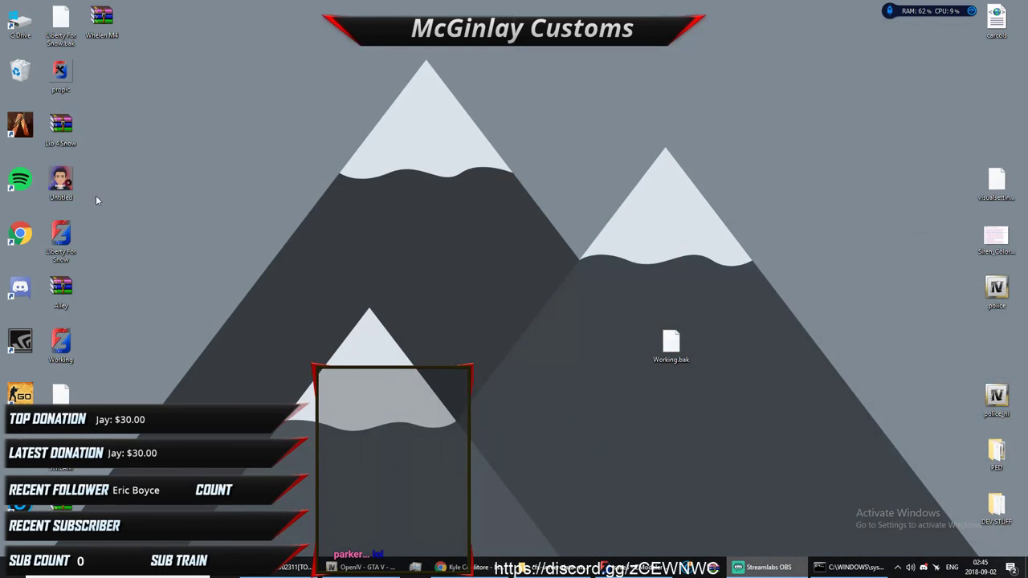
double_click(14, 129)
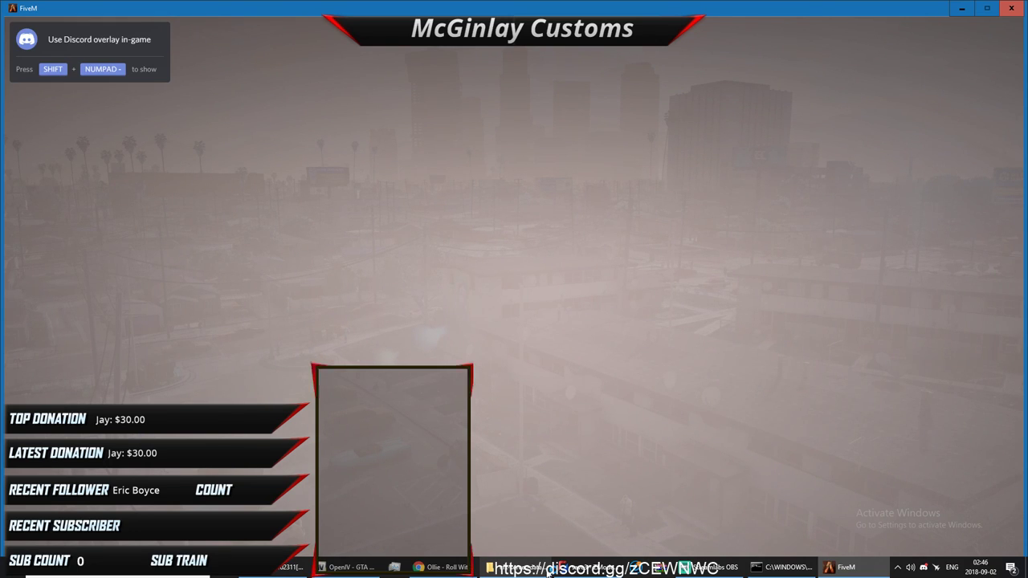
Step: Read the newest stream chat messages in Streamlabs OBS while FiveM loads, and return to FiveM
click(713, 568)
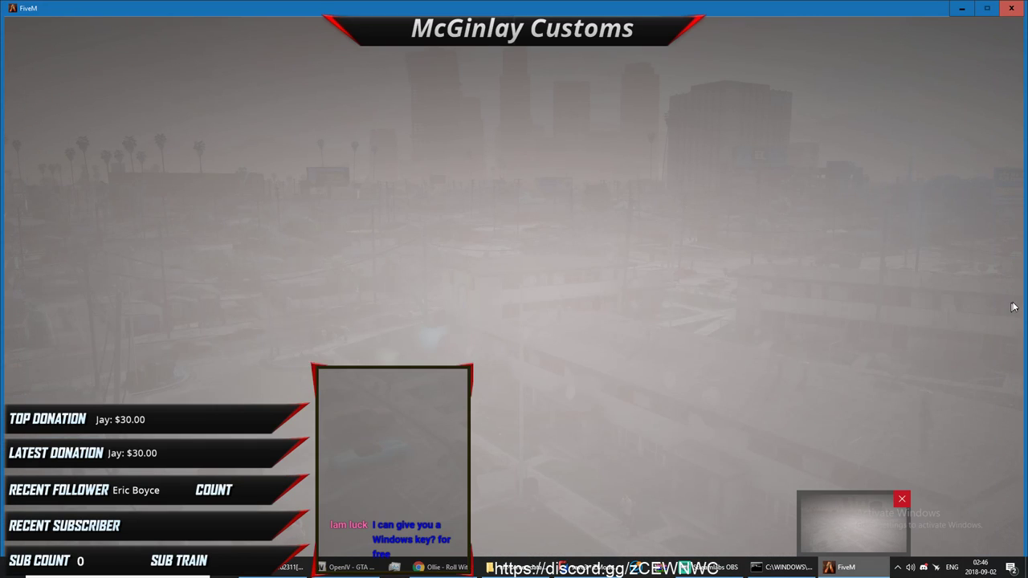
key(alt+Tab)
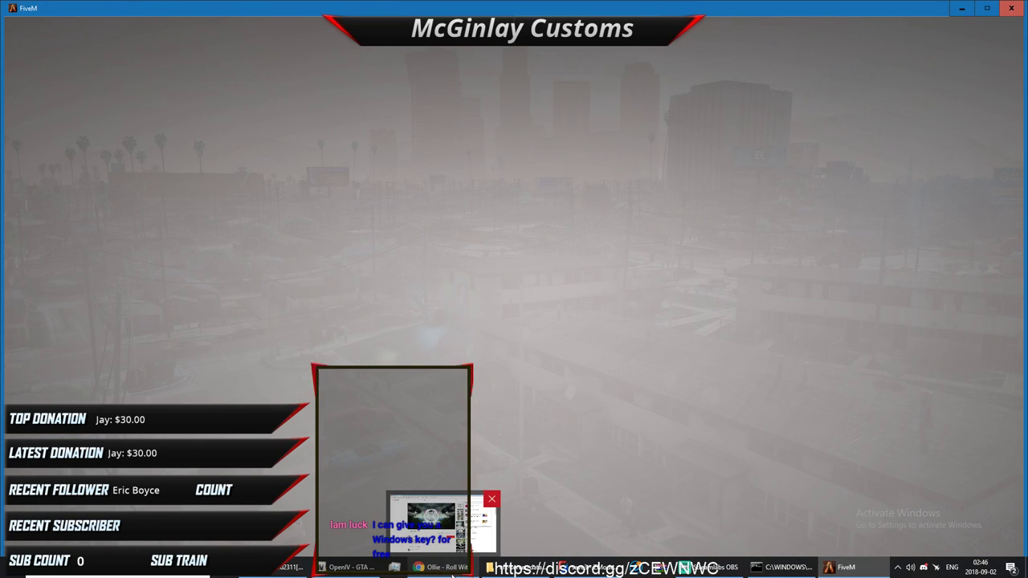
mouse_move(700, 569)
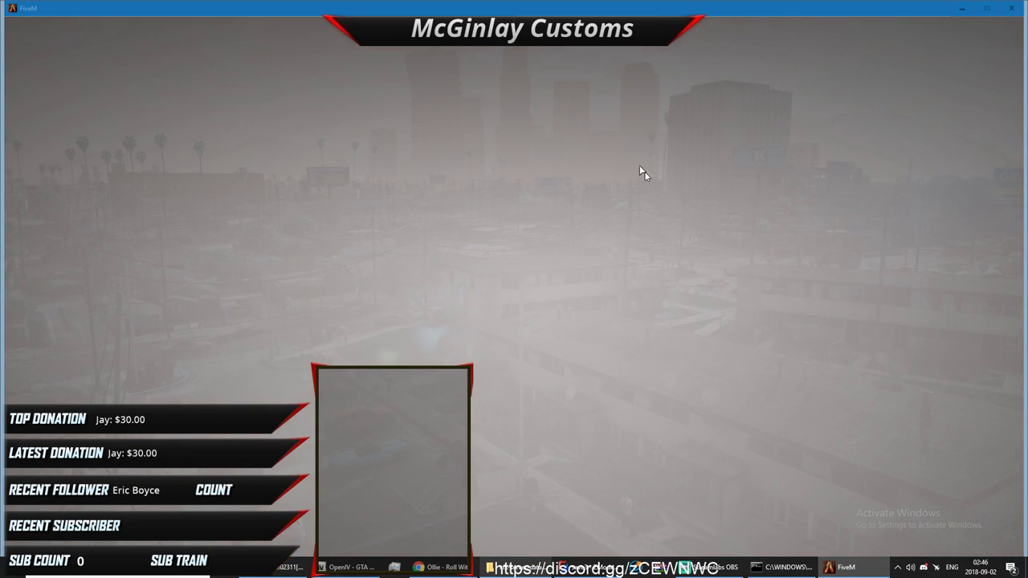
click(722, 568)
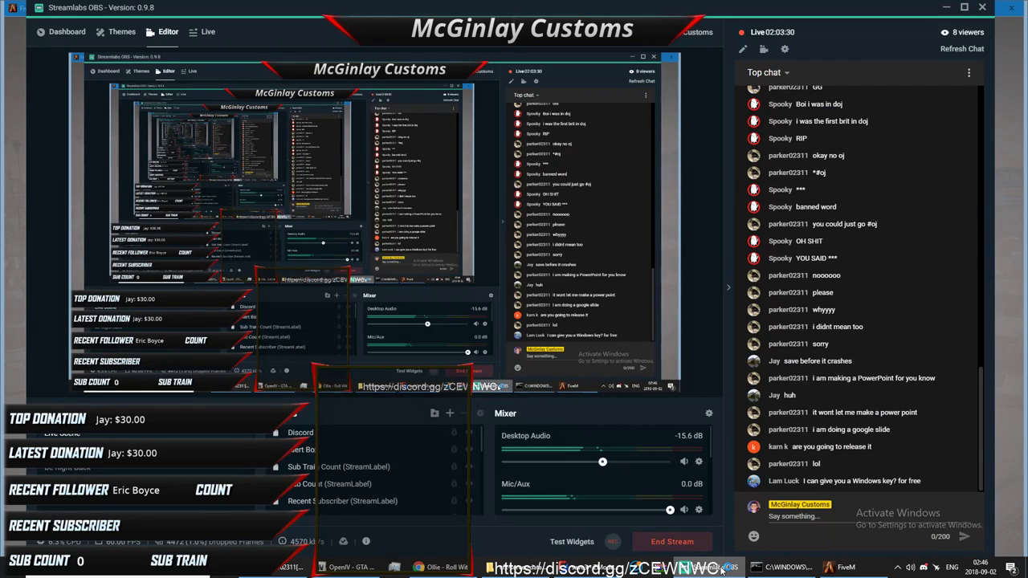
click(714, 574)
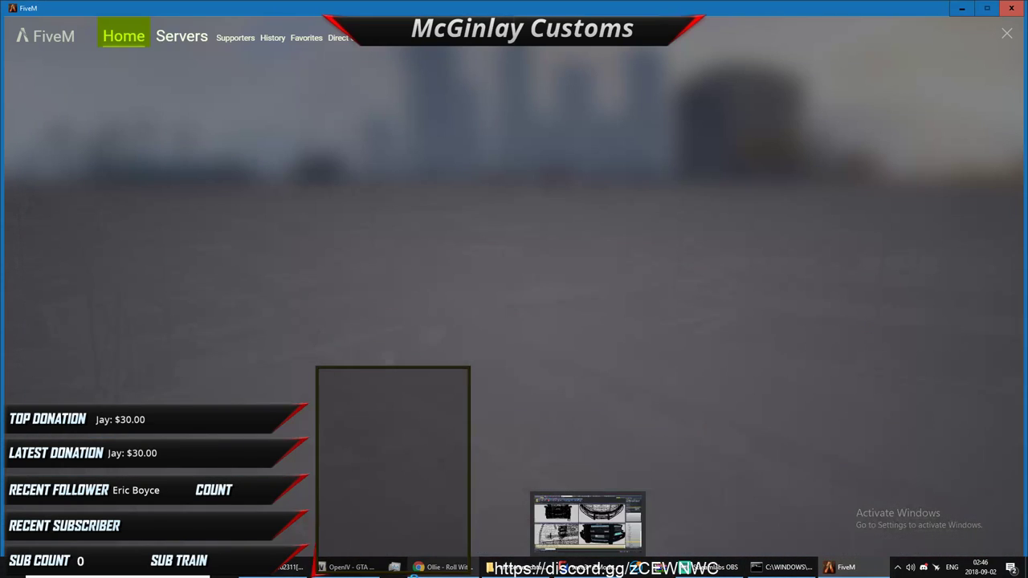
Step: Check the Discord welcome channel for the newest member, view their profile summary, look through the member list and minimize Discord
click(298, 564)
click(11, 76)
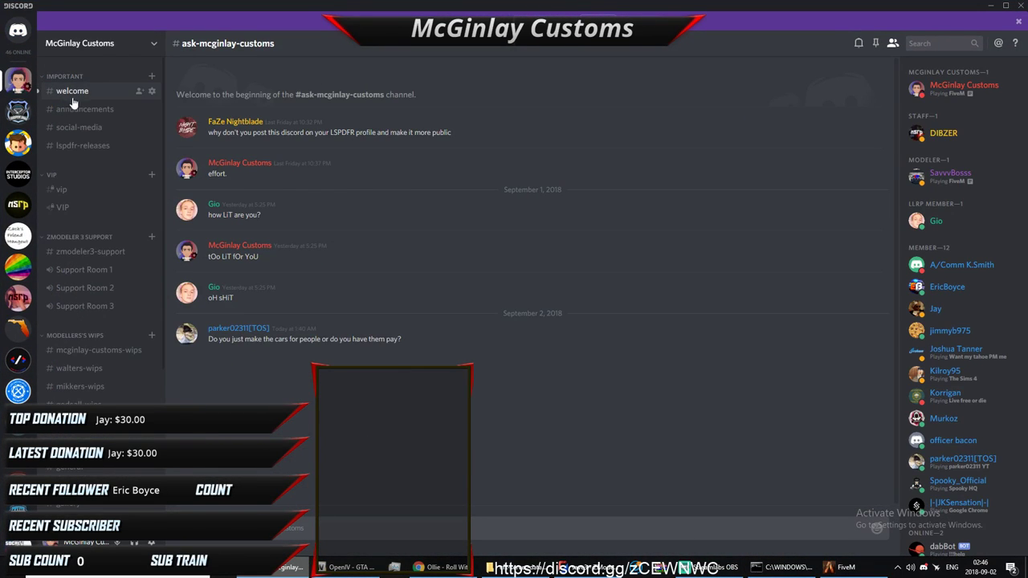
click(238, 489)
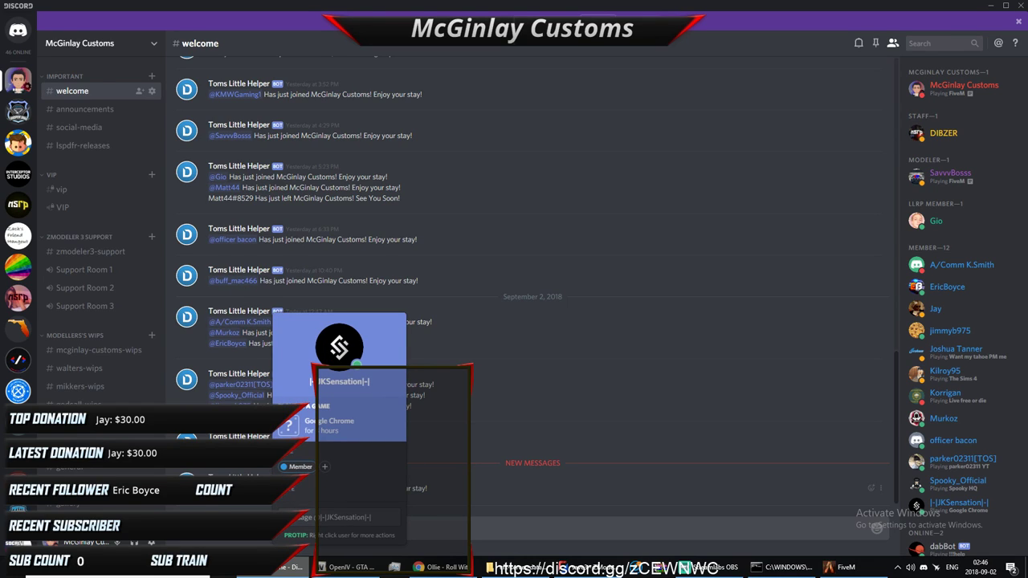
key(Escape)
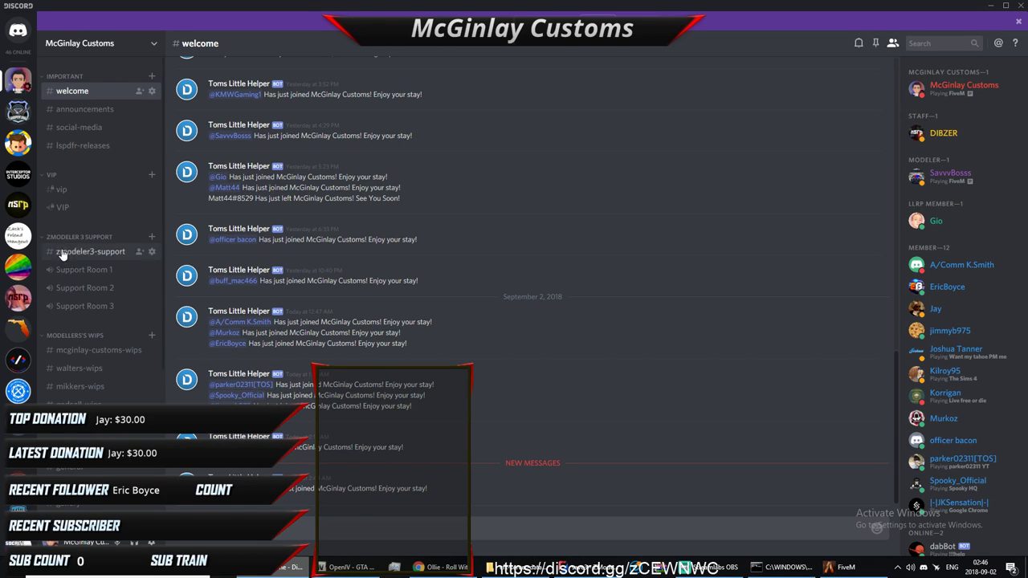
scroll(72, 205, down, 2)
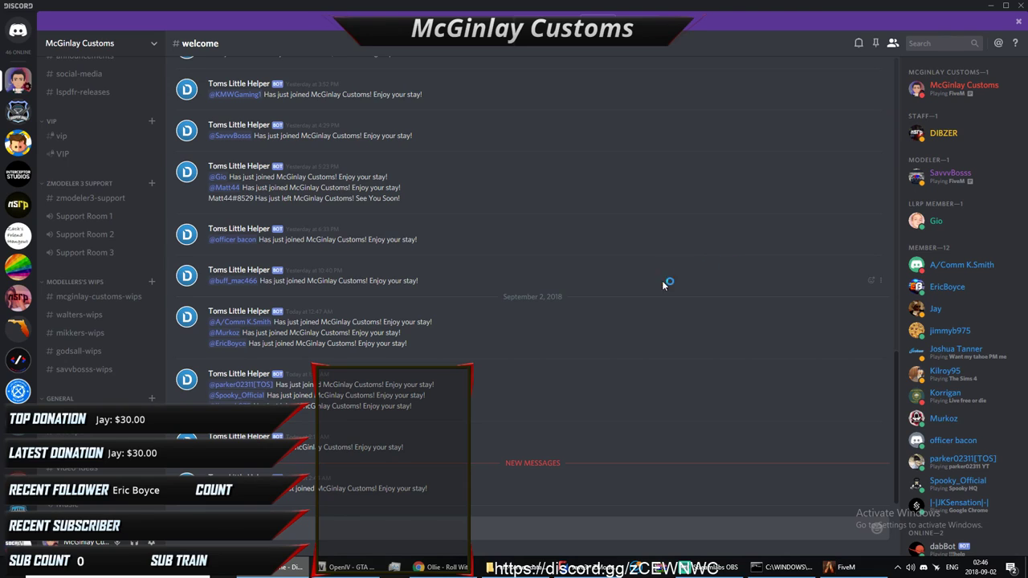
scroll(936, 341, down, 4)
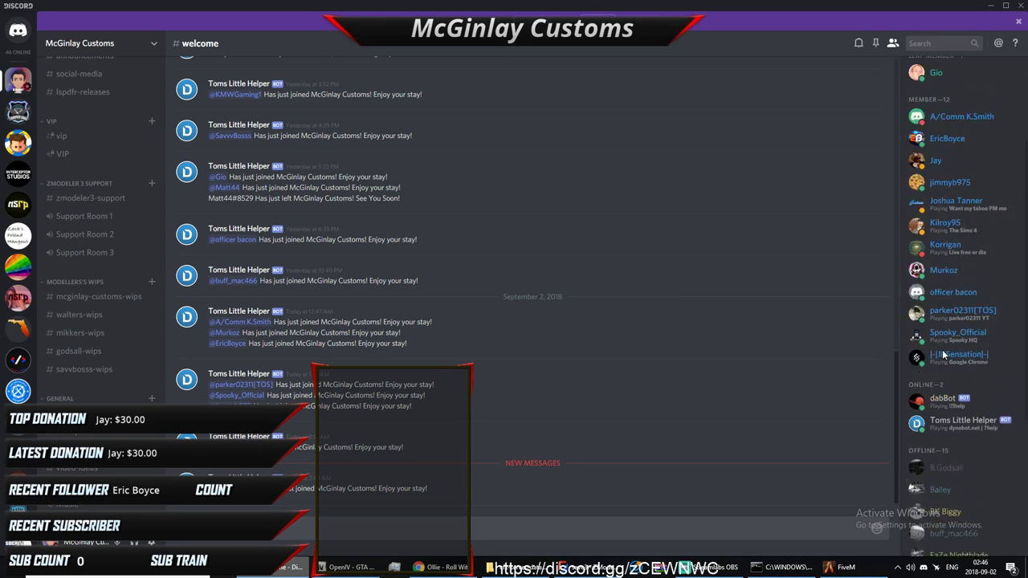
scroll(941, 337, down, 2)
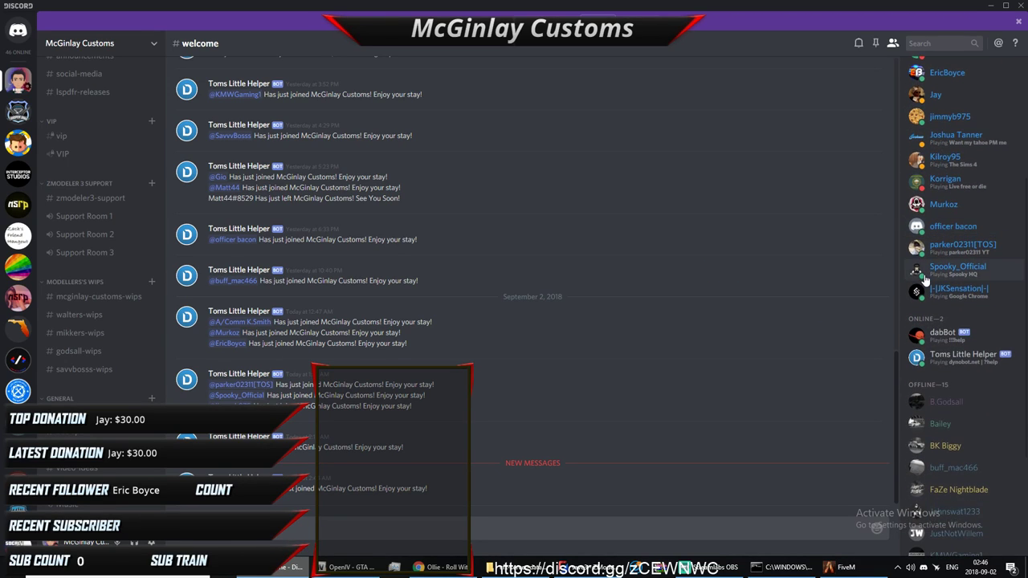
scroll(925, 279, down, 1)
click(990, 6)
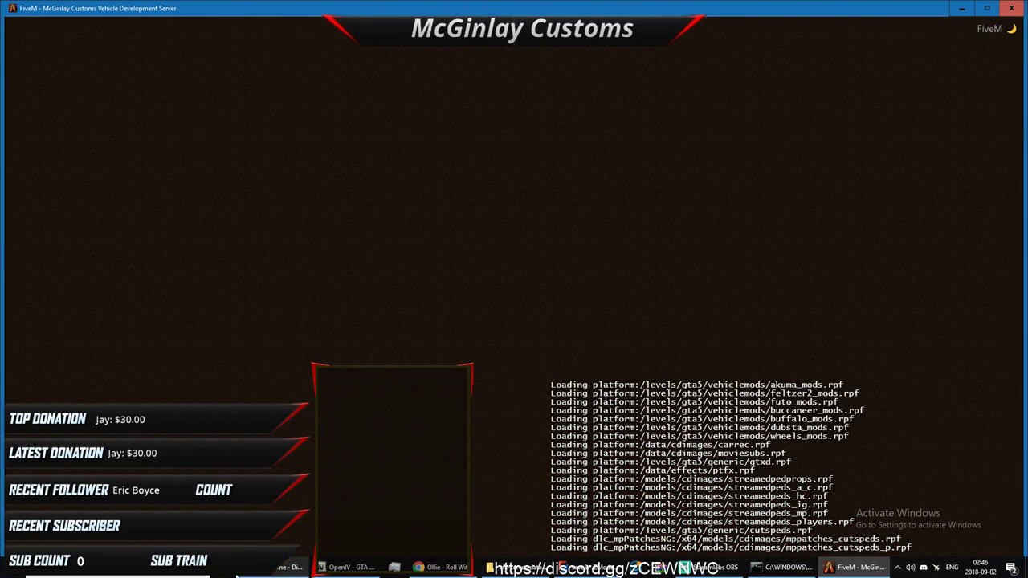
Step: Check the stream chat, inspect the newest Discord member's full profile including mutual servers and mutual friends, and return to FiveM
click(734, 574)
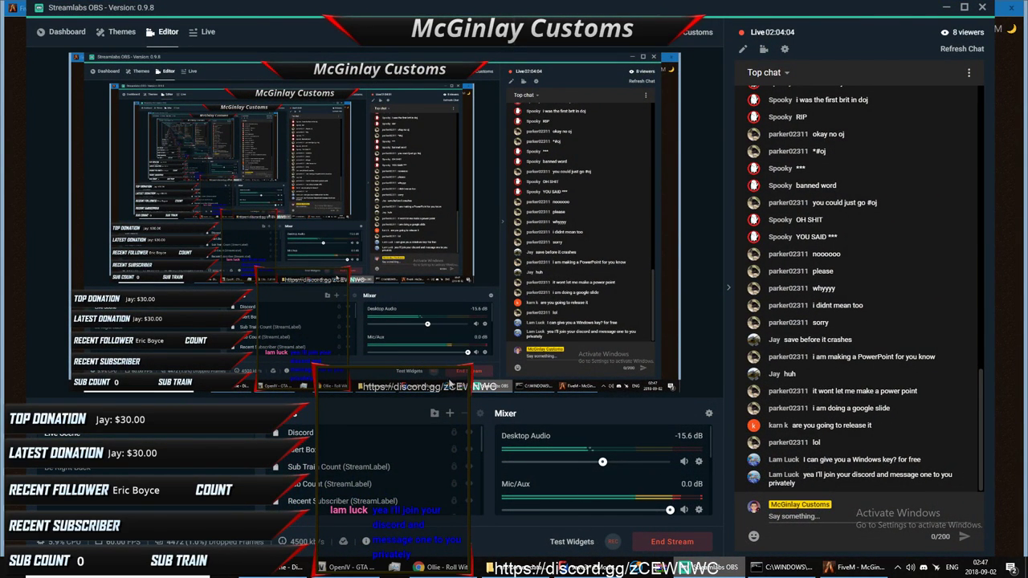
click(287, 567)
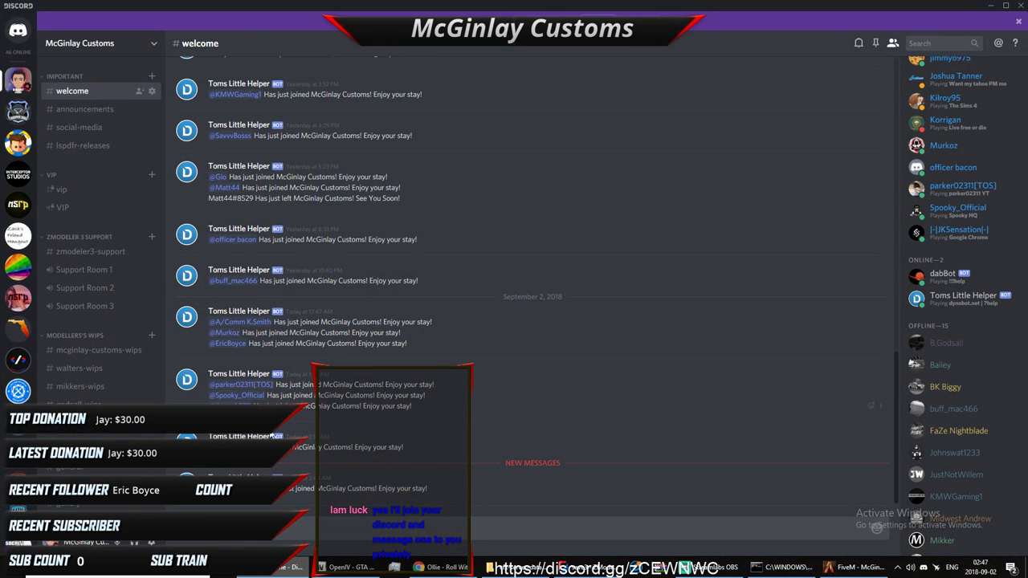
click(237, 488)
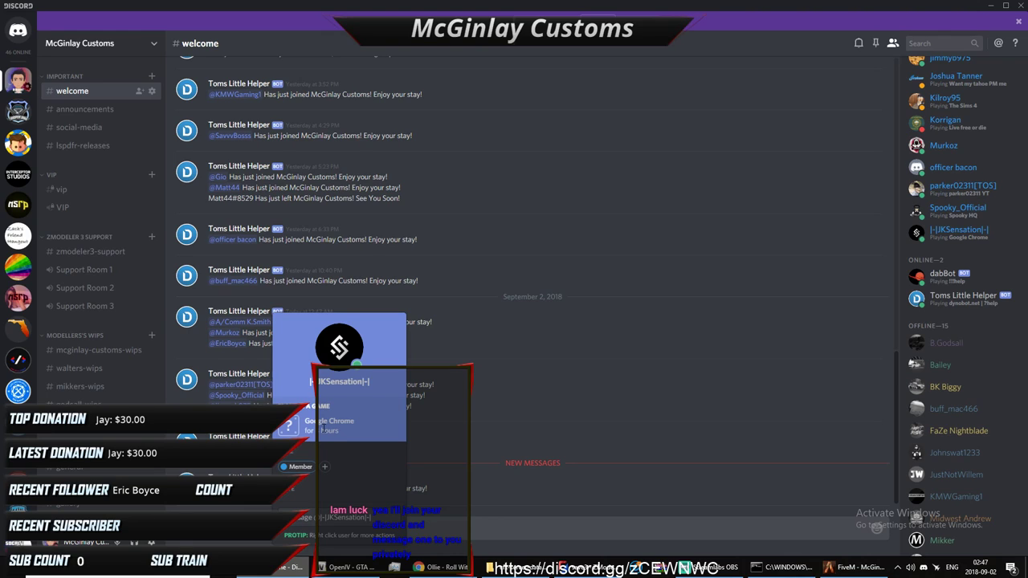
click(340, 347)
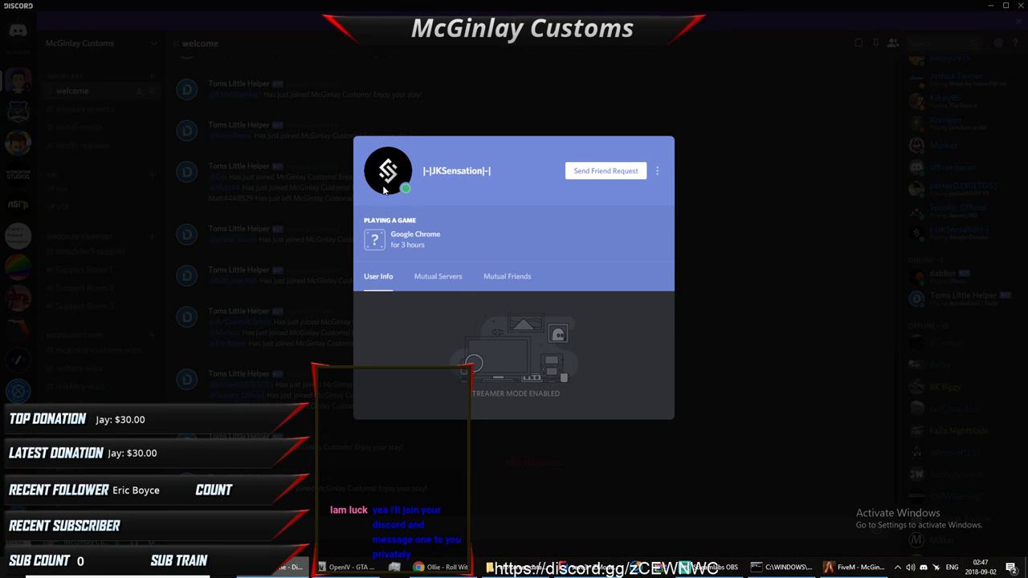
click(440, 277)
click(505, 276)
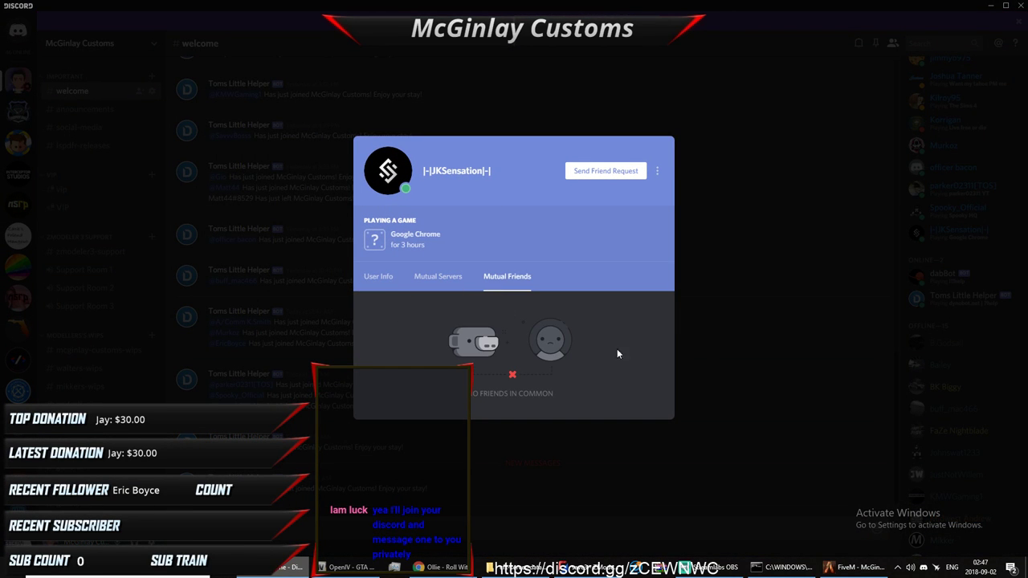
click(773, 533)
click(853, 567)
Step: Check the stream chat in Streamlabs OBS while the FiveM session loads, and return to the game
mouse_move(781, 567)
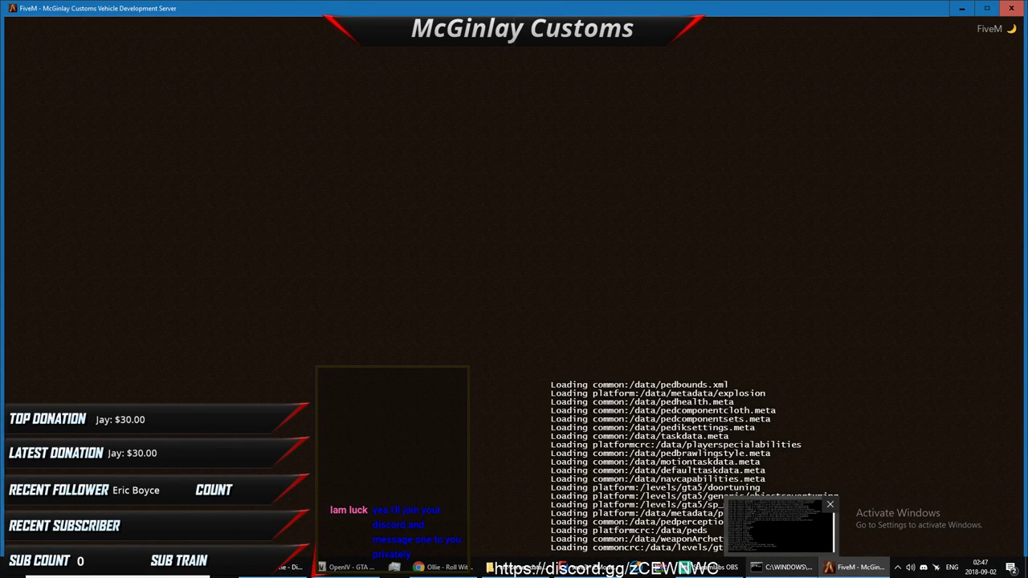
key(alt+Tab)
key(alt+Tab)
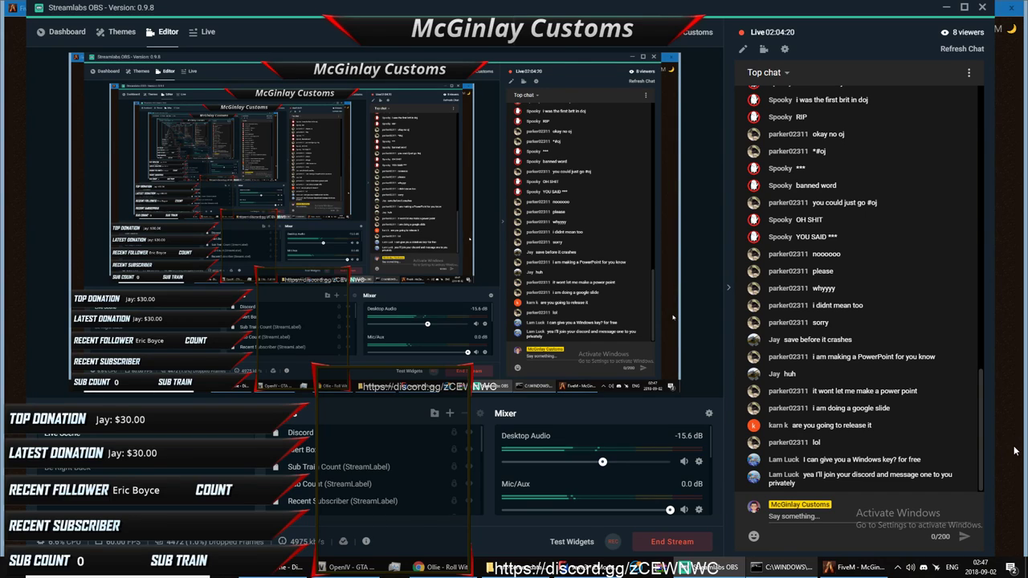
key(alt+Tab)
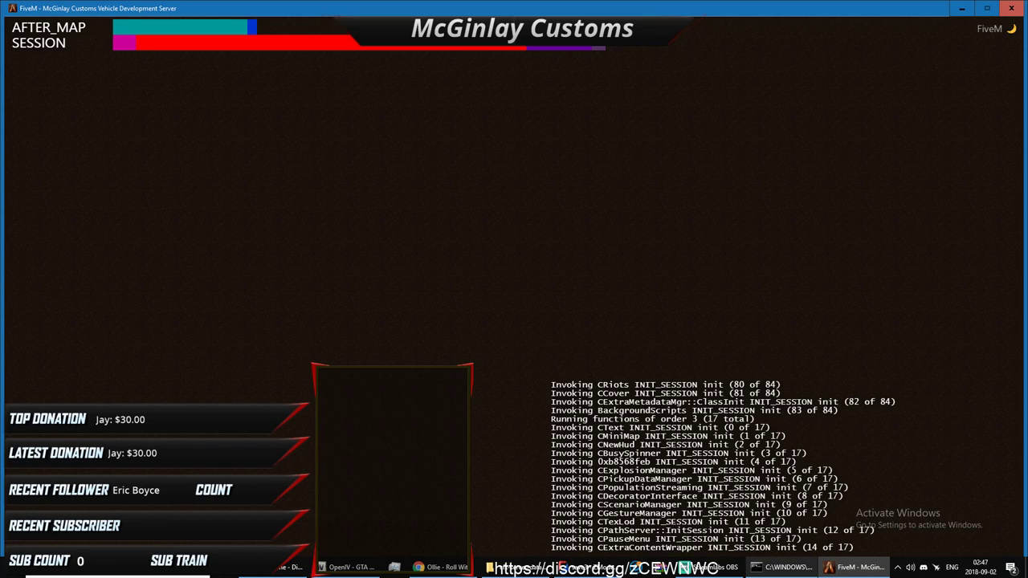
key(alt+Tab)
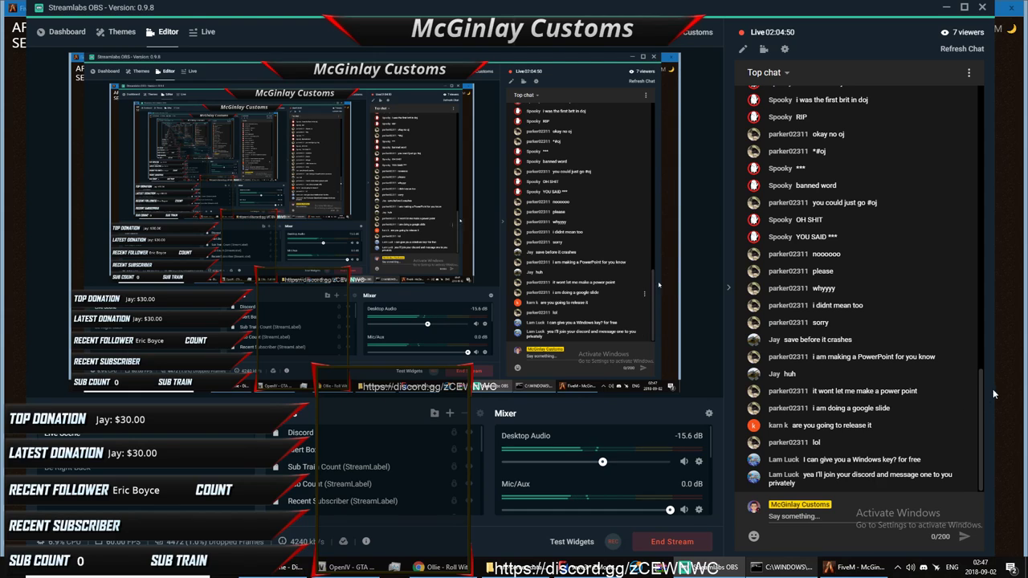
click(1015, 379)
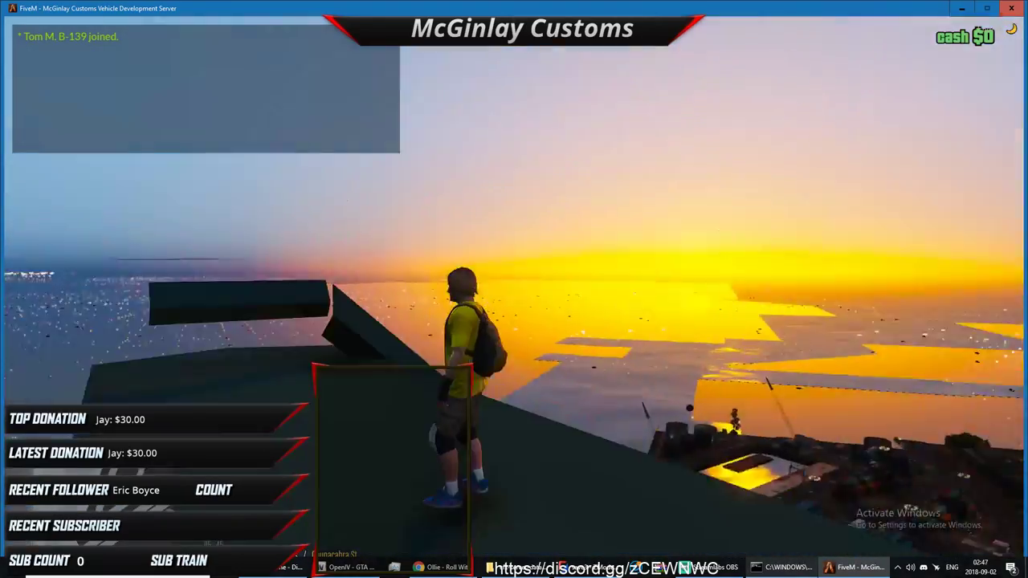
Step: Move the character and try to spawn the police car by name with the Lambda Menu's Vehicle Spawner
key(w)
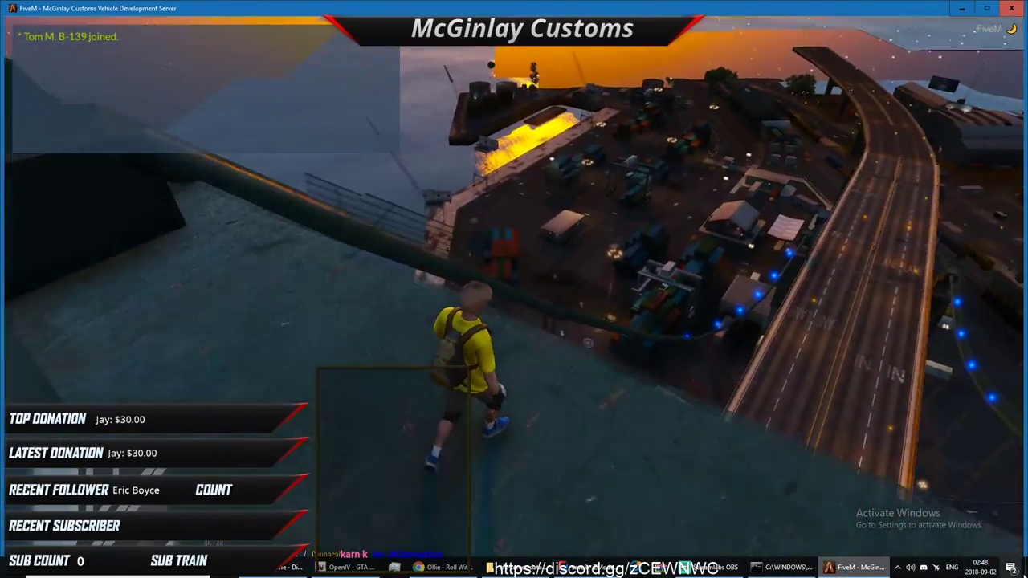
key(space)
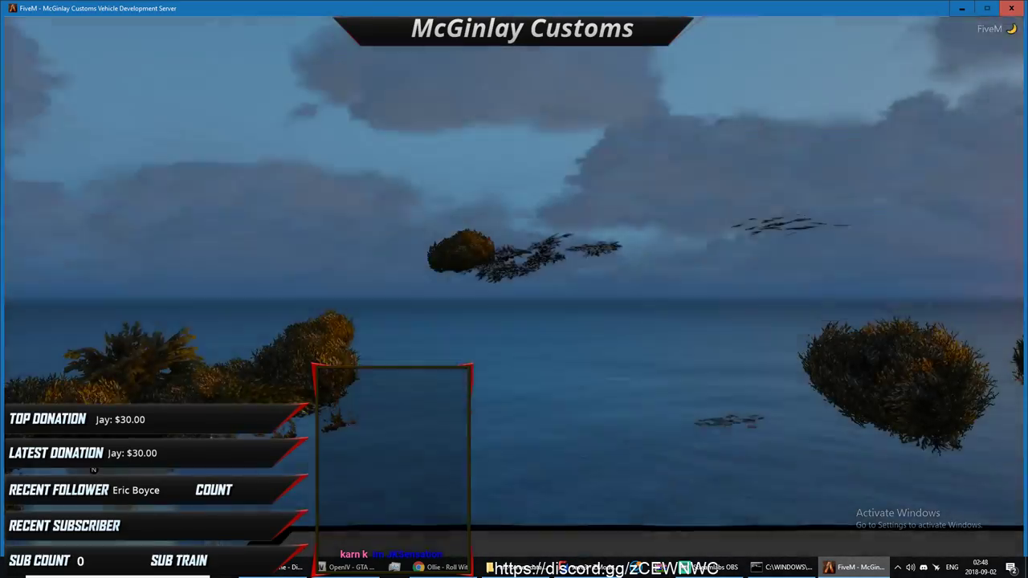
key(F1)
key(Down)
key(Down)
key(Down)
key(Down)
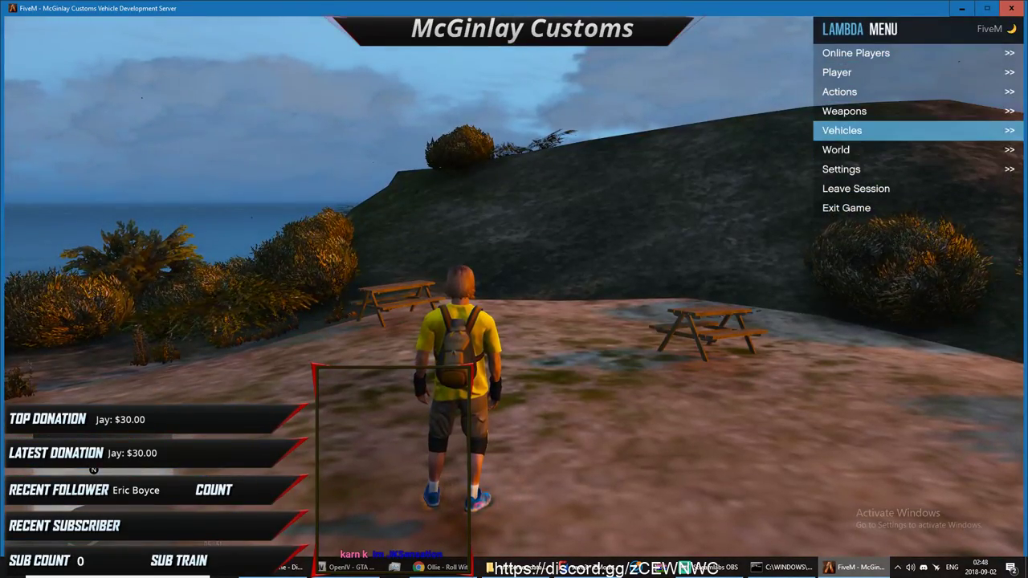
key(F1)
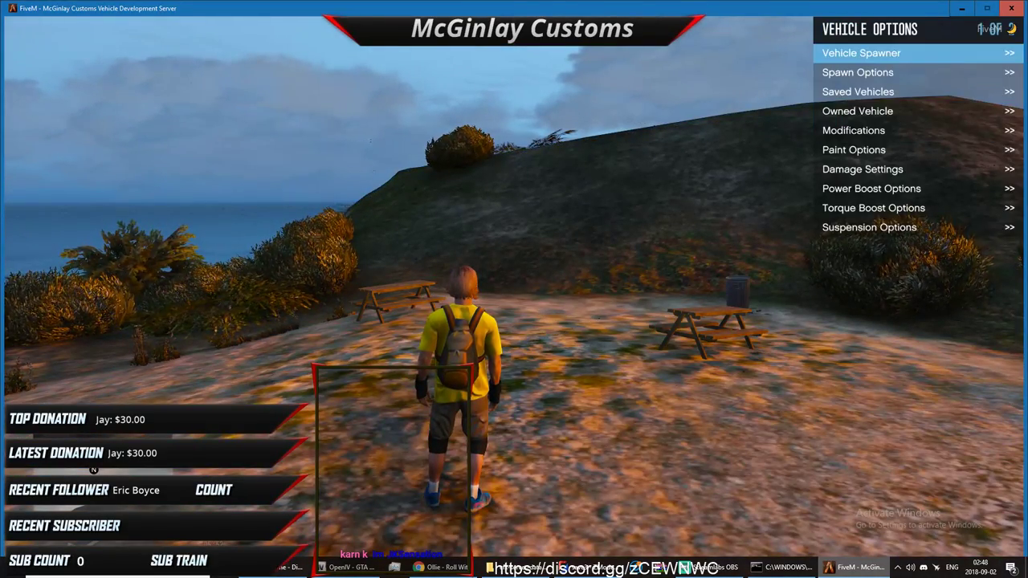
key(F1)
text(pol)
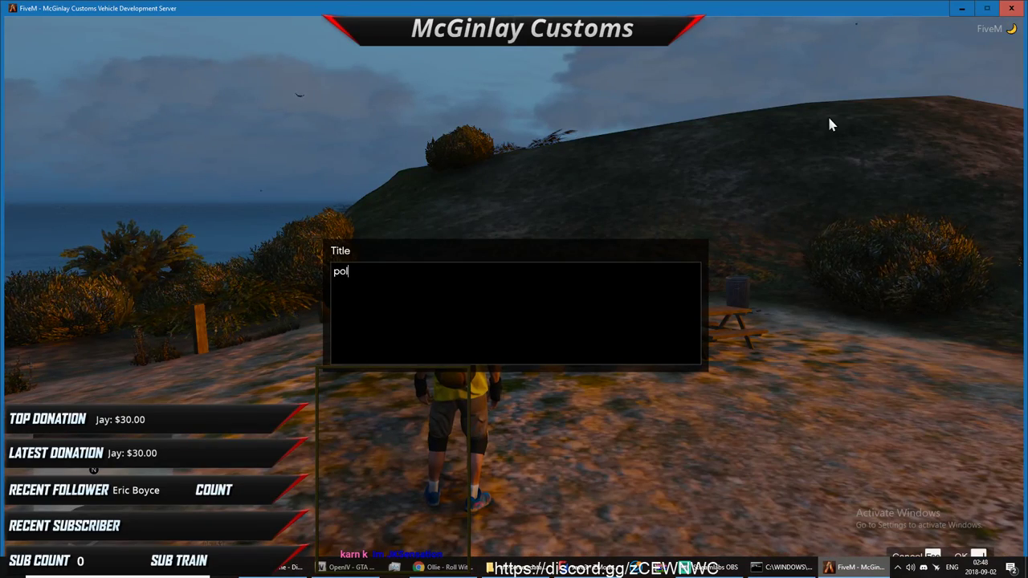
key(Return)
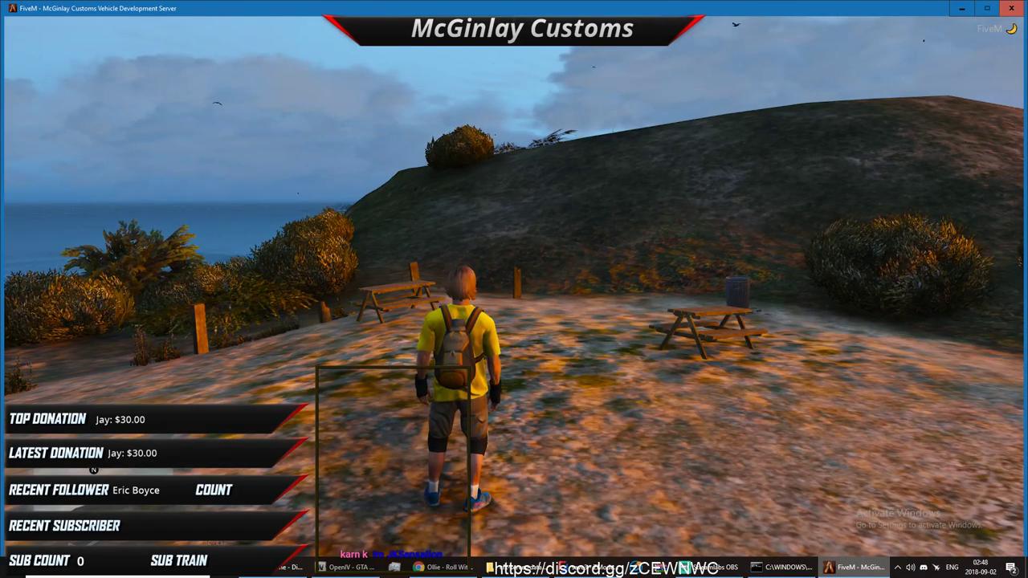
key(w)
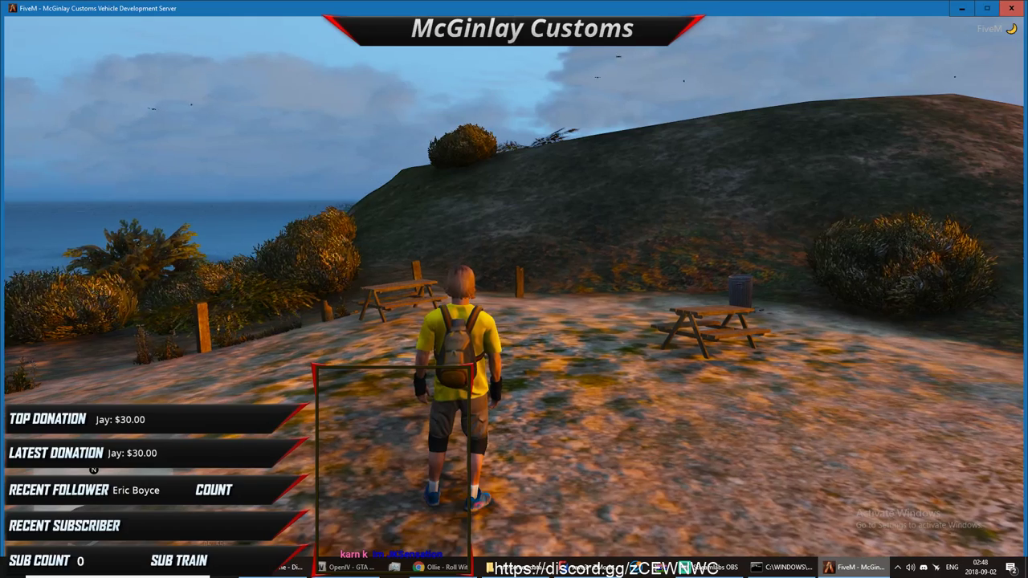
key(w)
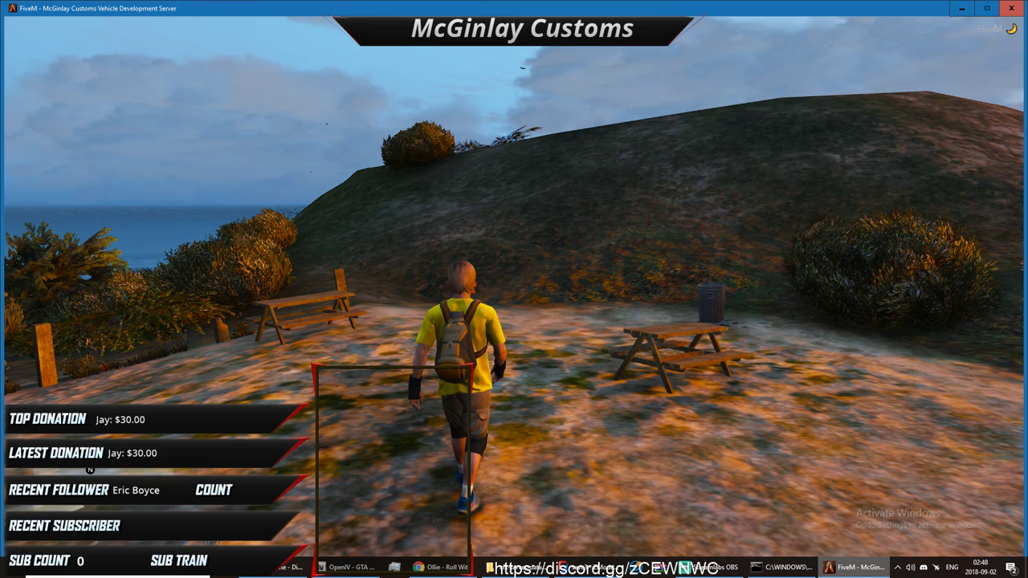
Step: Leave the game, read the FiveM error dialog and switch to the Charger model in ZModeler
key(alt+Tab)
mouse_move(562, 569)
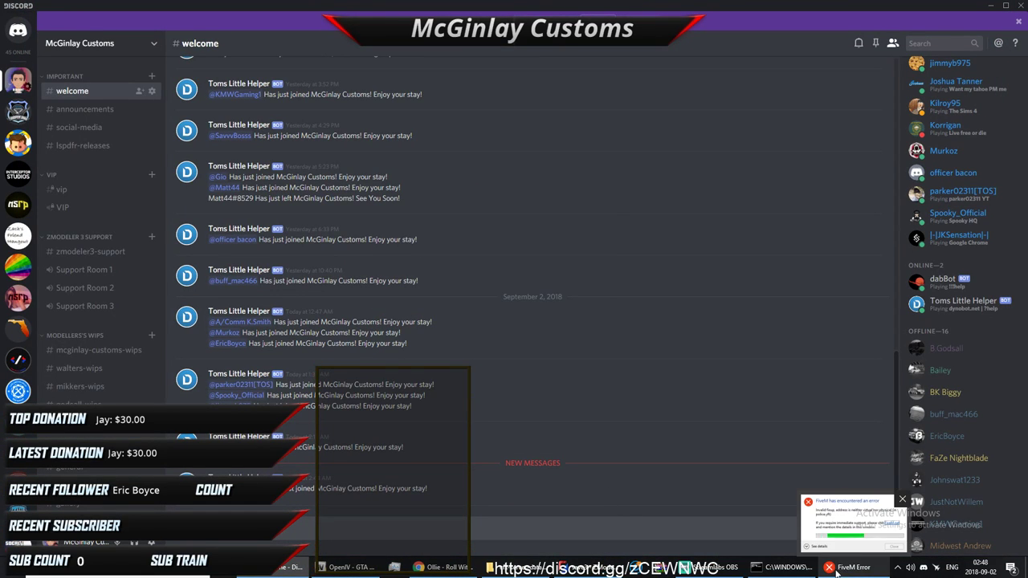
click(854, 567)
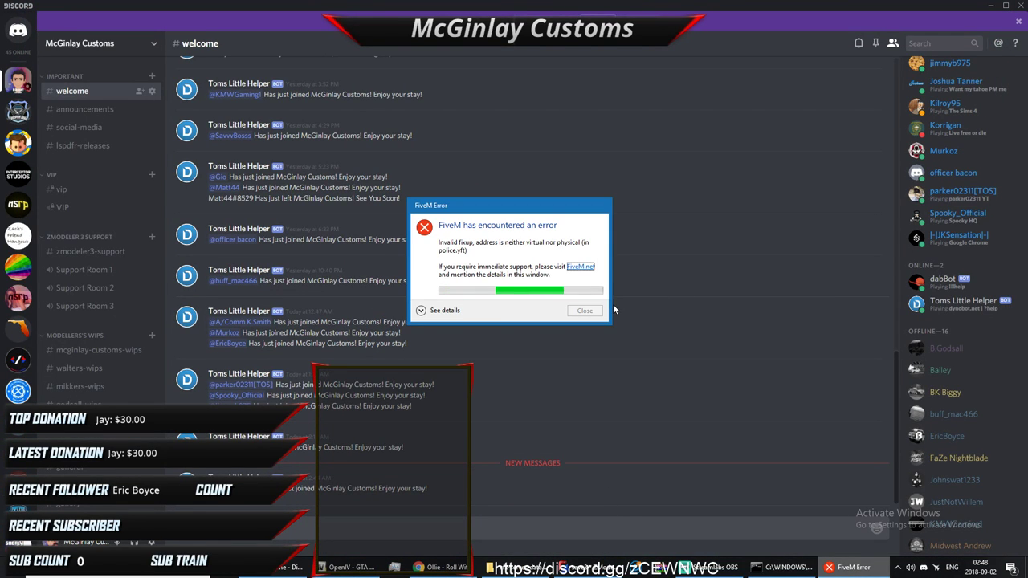
click(590, 567)
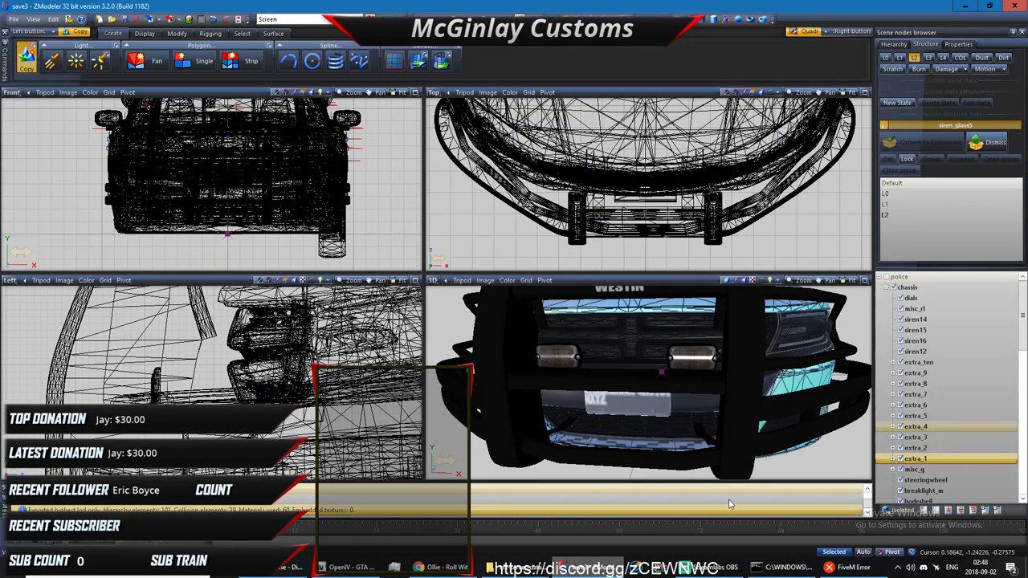
click(853, 567)
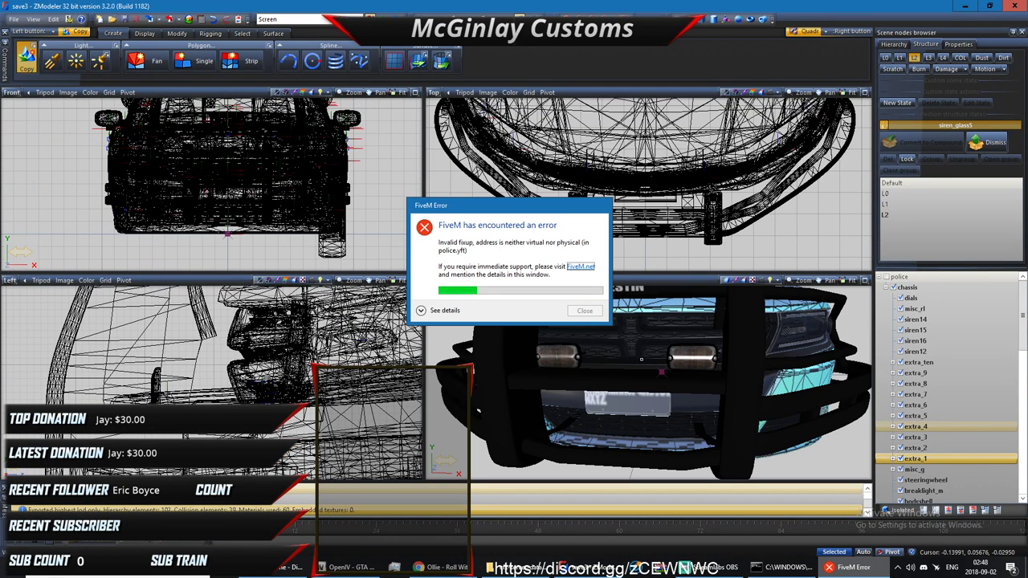
click(584, 311)
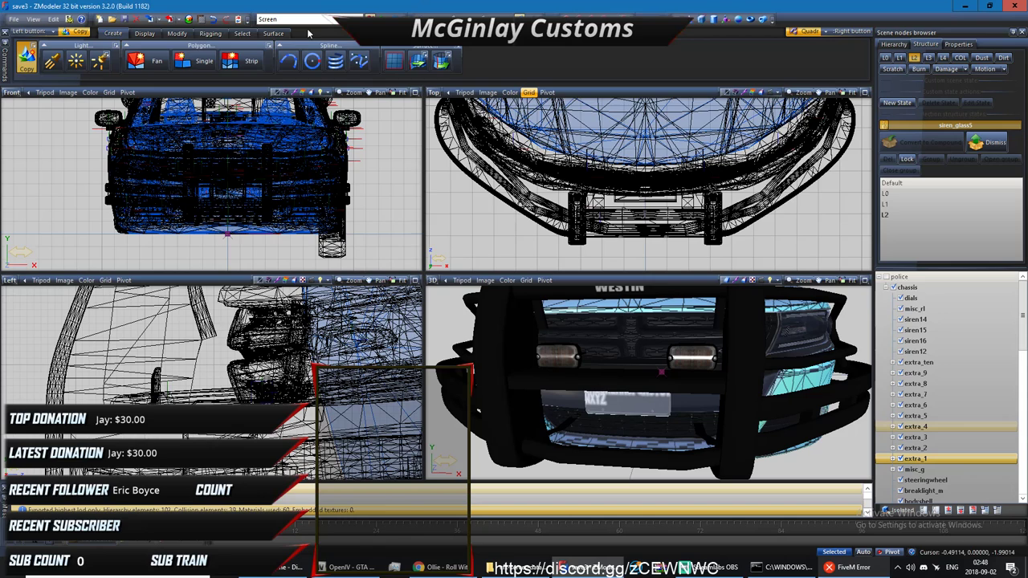
Step: Collapse the police hierarchy, show its L0 state and bring up the selection commands
click(240, 33)
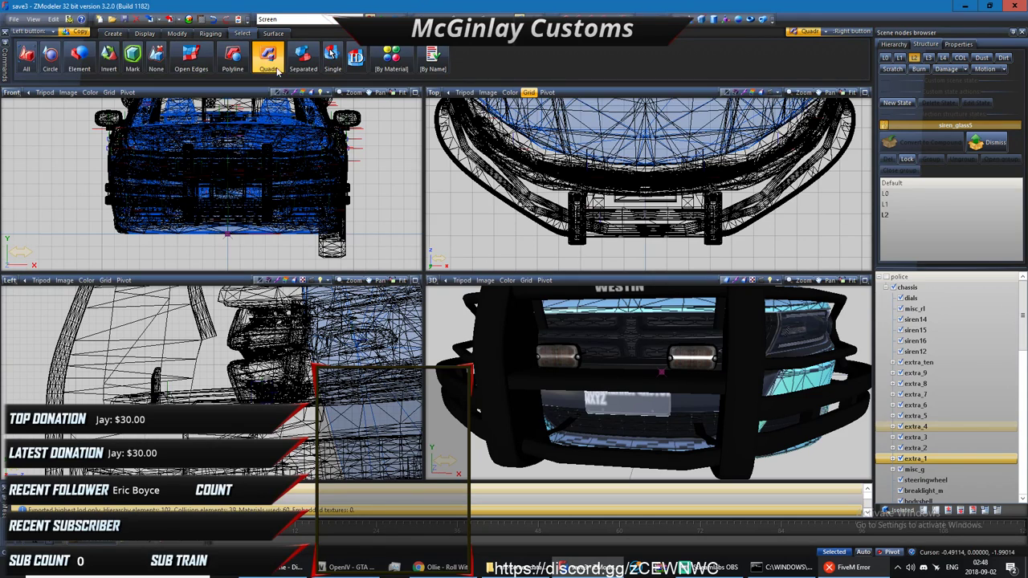
click(884, 279)
click(883, 278)
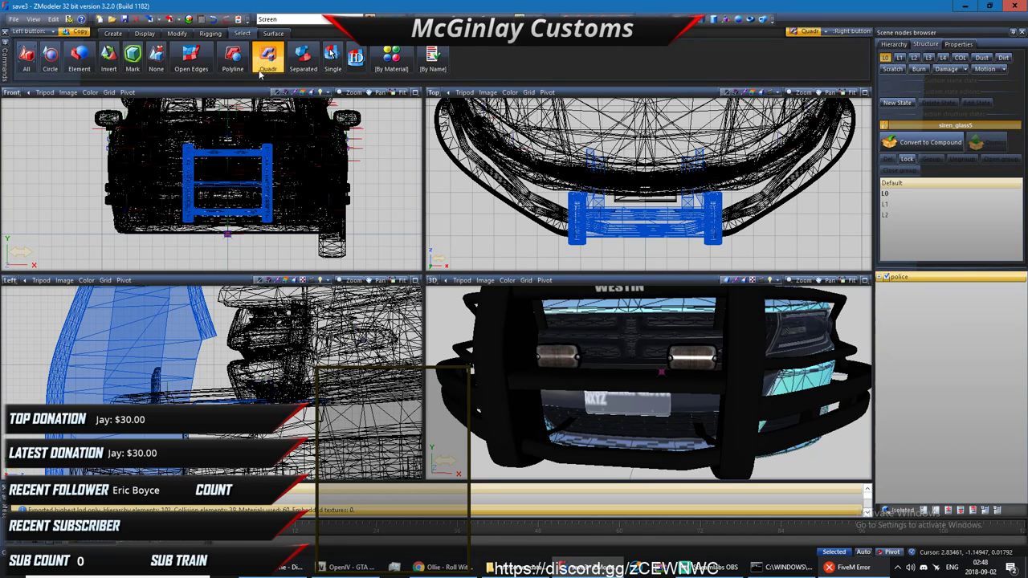
Step: Isolate the siren_glass5 node in the views and check its user-defined options
click(176, 121)
scroll(176, 121, down, 5)
drag(176, 121, 212, 134)
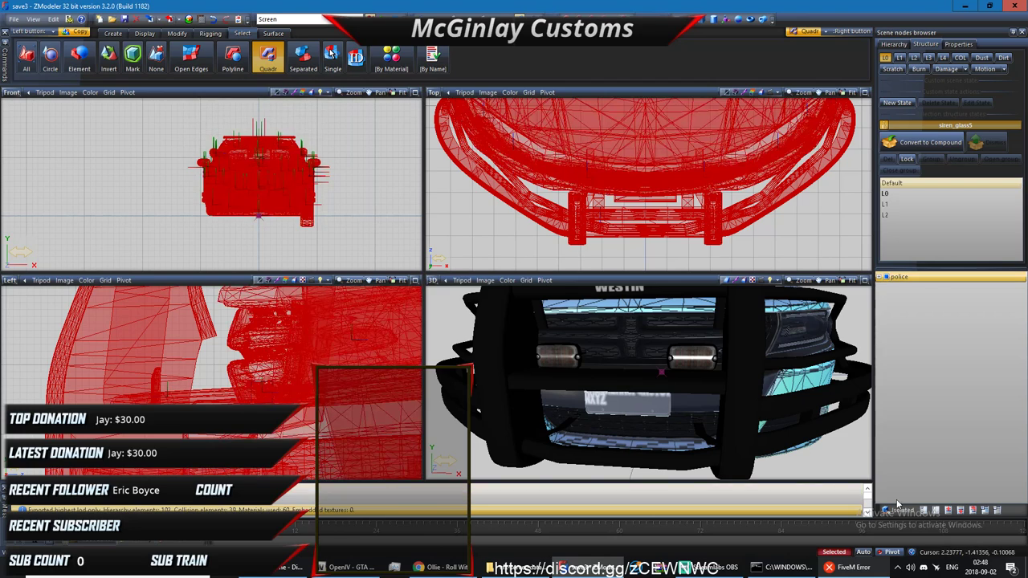
key(Delete)
click(958, 43)
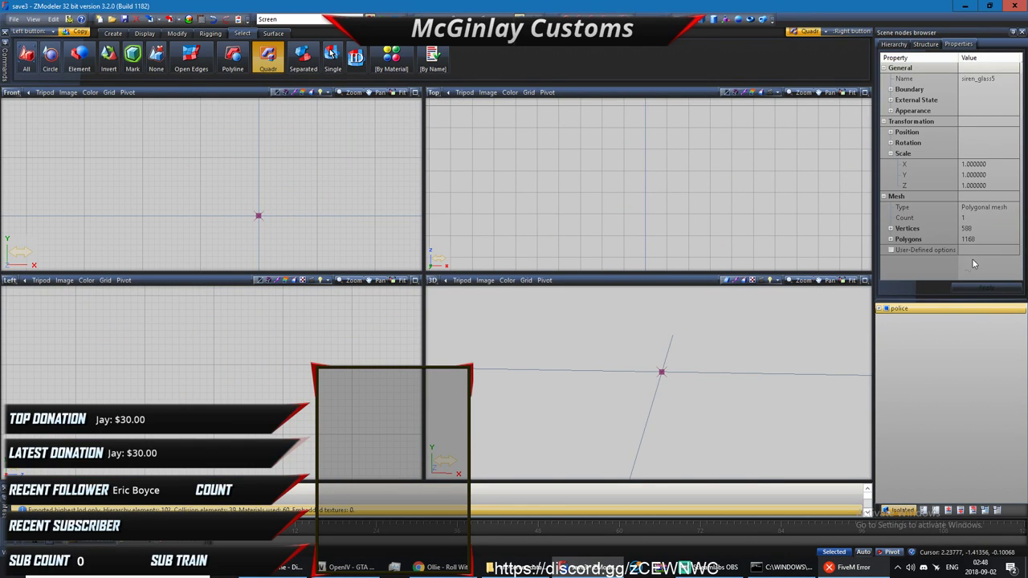
double_click(974, 251)
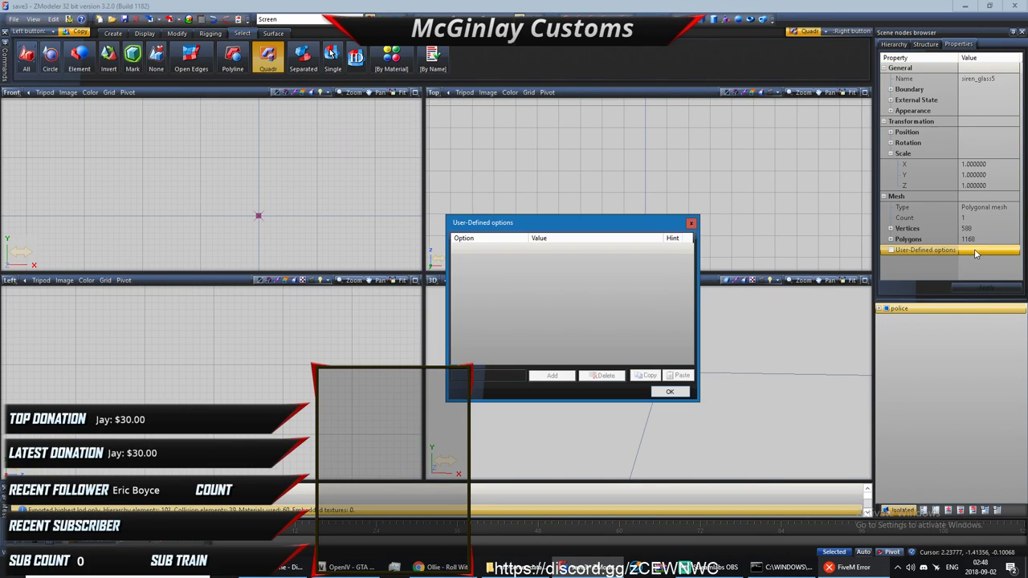
click(670, 392)
Step: Switch off the L0 state and check the user-defined options of the isolated dummy node
click(926, 44)
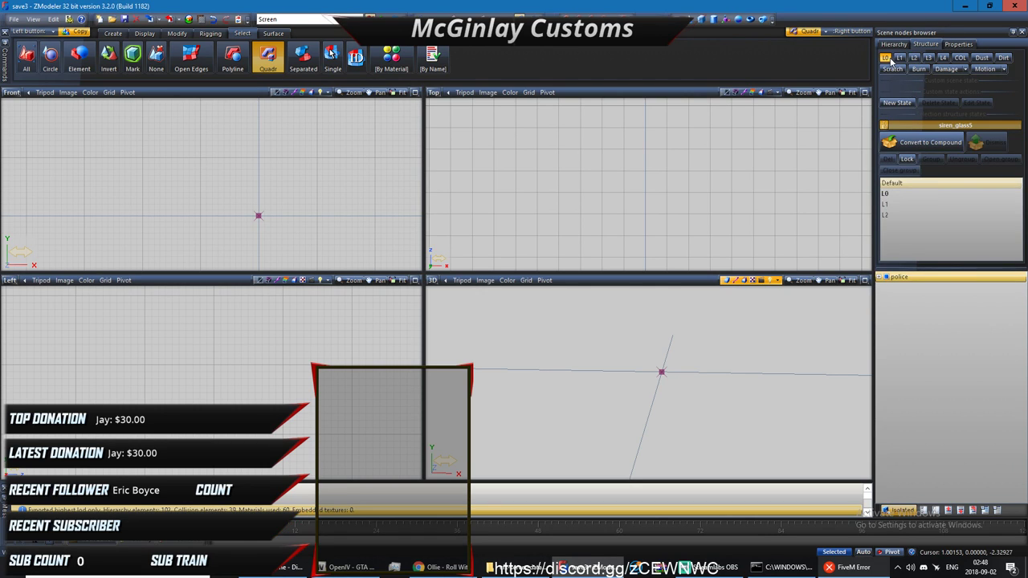
click(958, 44)
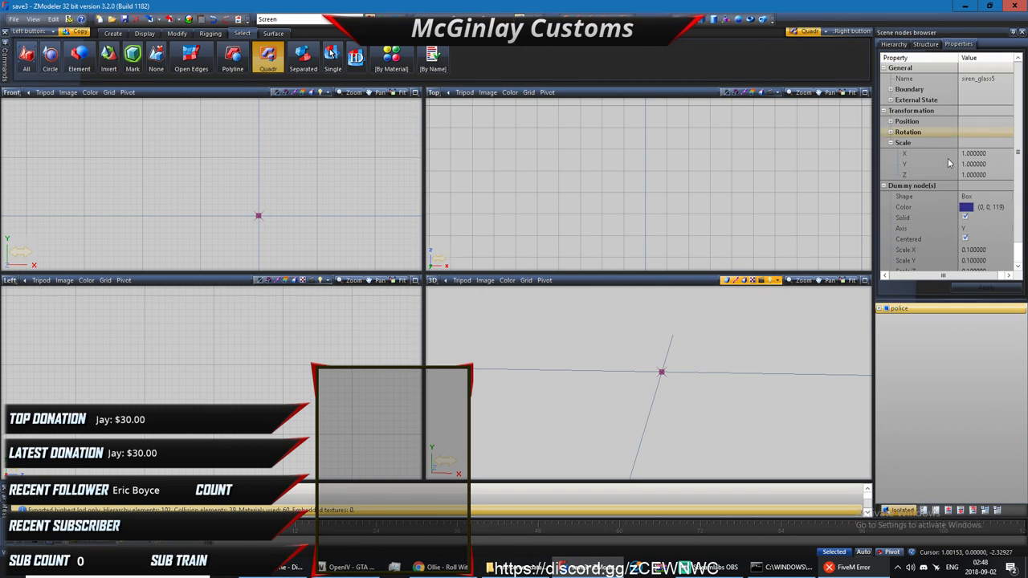
scroll(980, 234, down, 1)
click(980, 262)
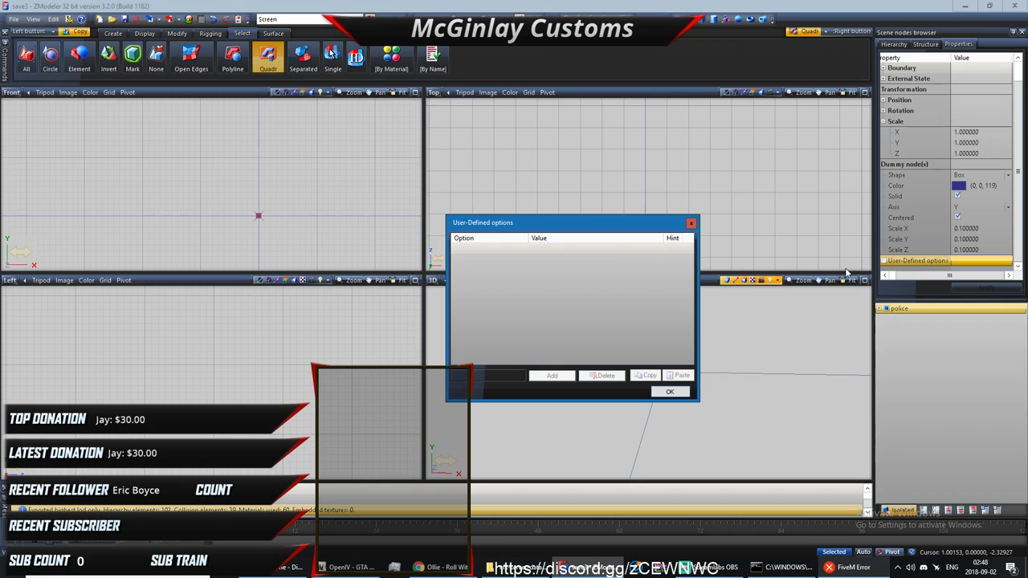
click(691, 223)
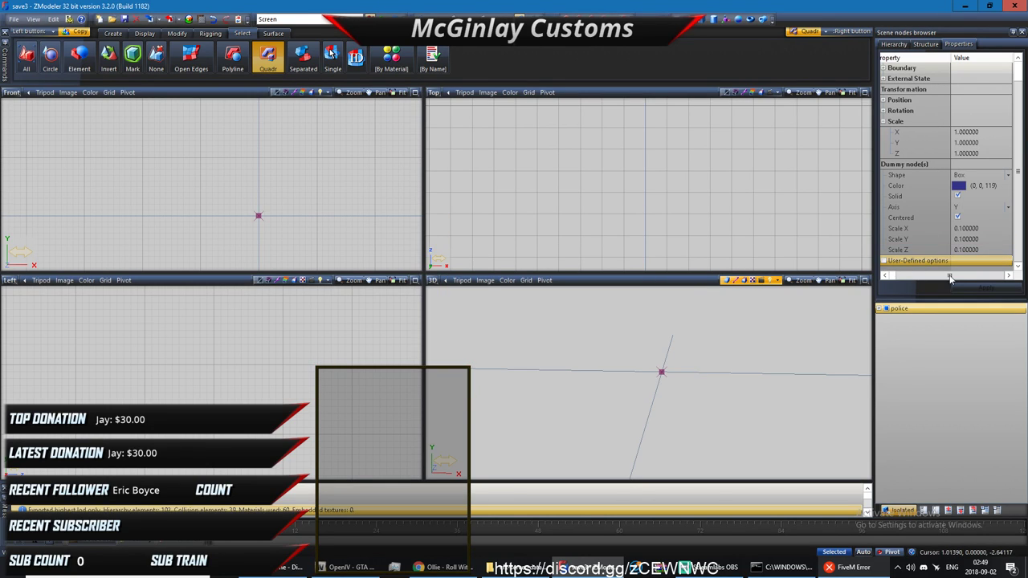
Step: Turn off isolation and delete the Base entry from the police model's user-defined options
click(926, 44)
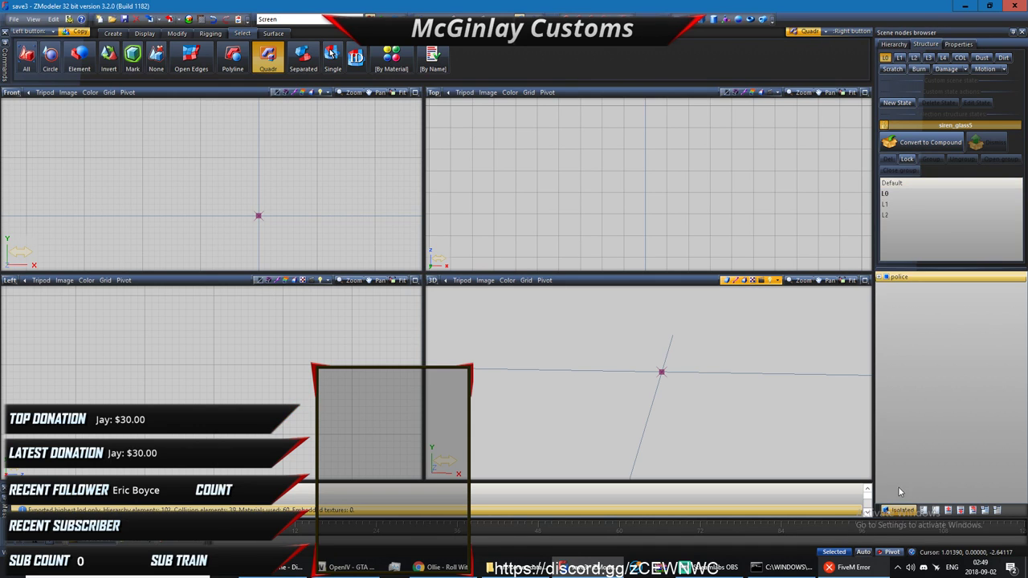
click(900, 512)
click(959, 43)
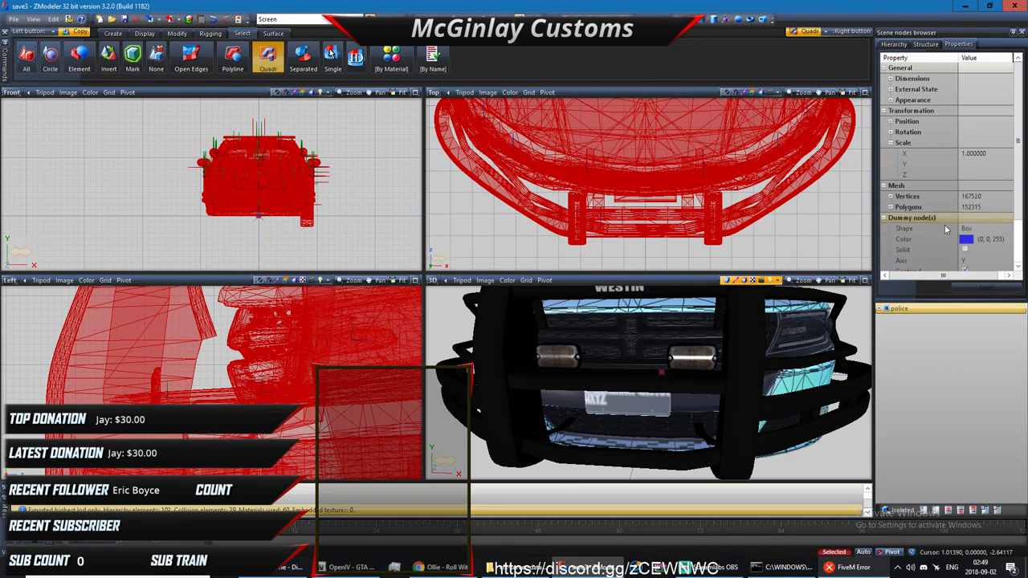
double_click(965, 259)
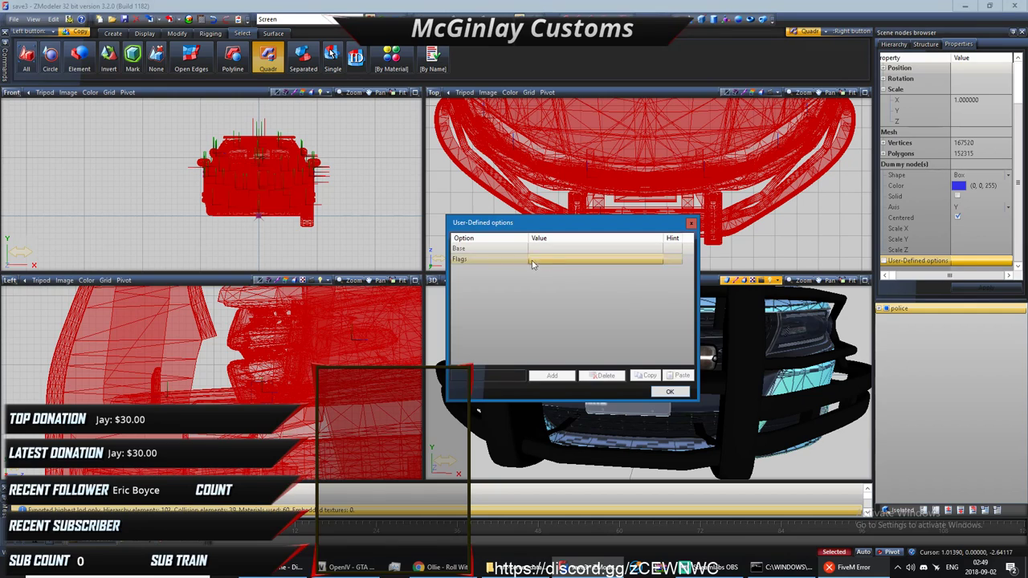
click(493, 250)
click(604, 376)
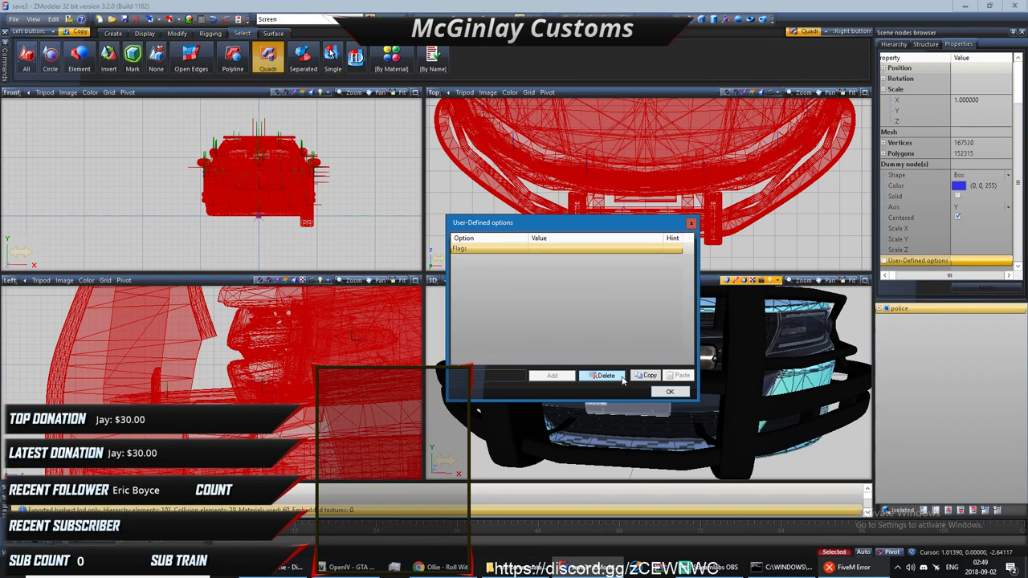
click(669, 392)
Step: Switch the police model from L0 to the Default state and check its dummy nodes' user-defined options
click(923, 44)
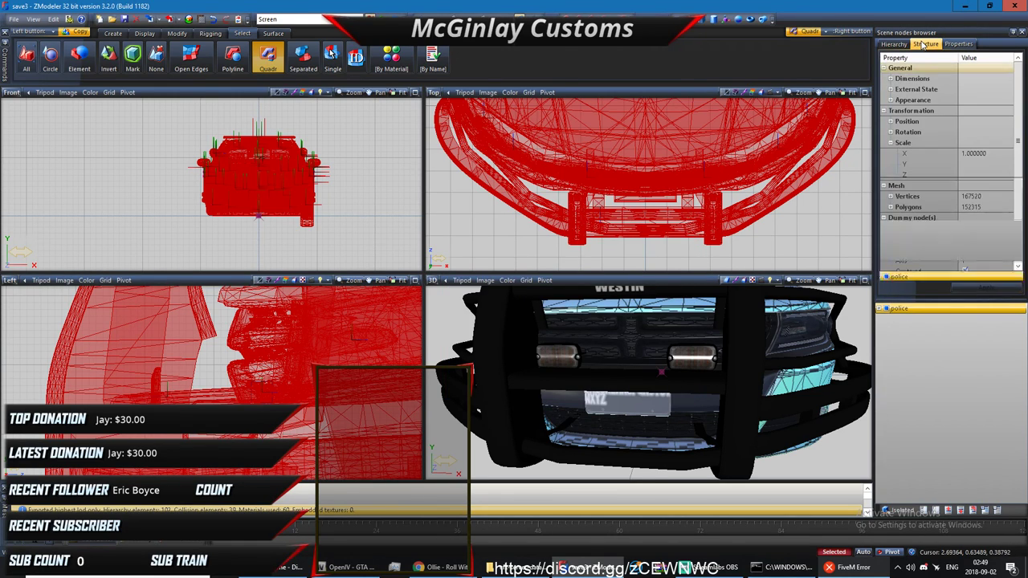
click(888, 60)
click(958, 44)
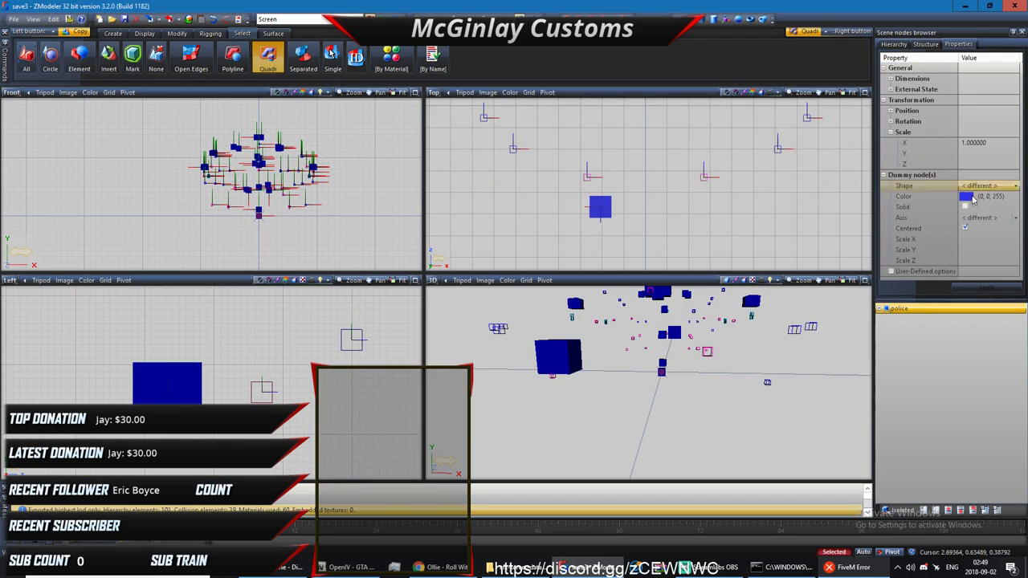
click(984, 270)
click(693, 220)
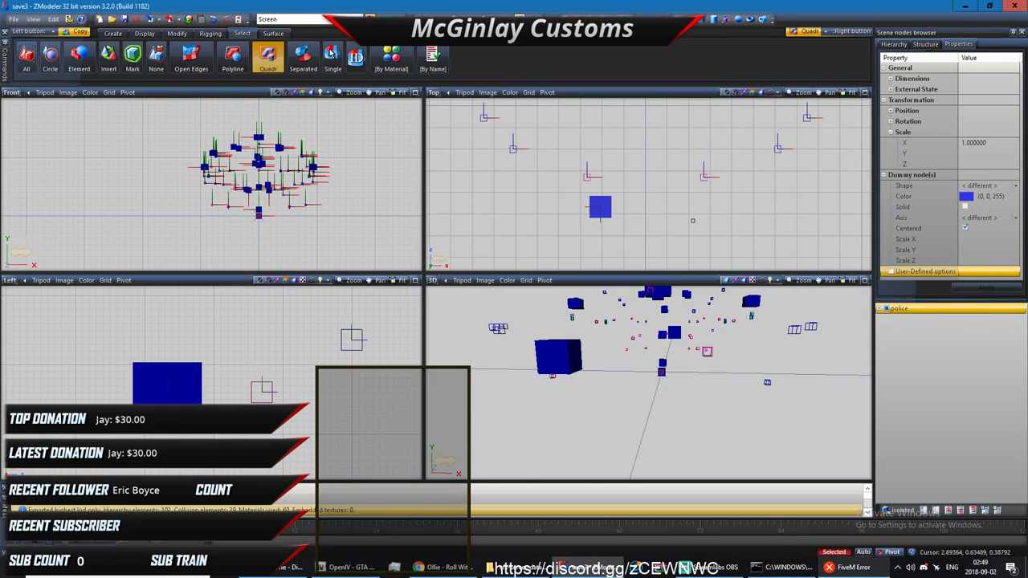
click(925, 44)
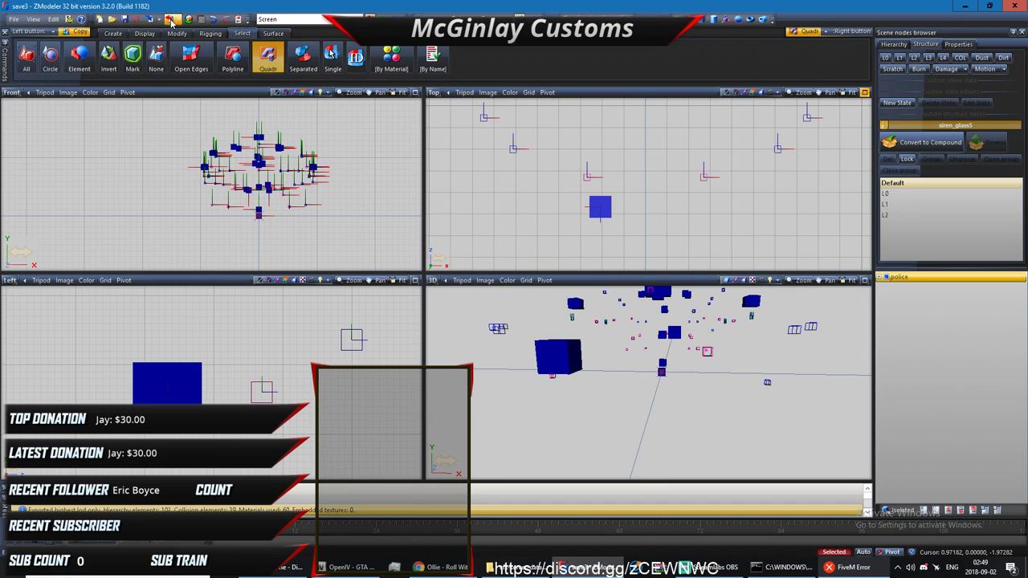
Step: Start exporting the model as a GTA Rage model and choose police as the target file
click(171, 21)
click(422, 228)
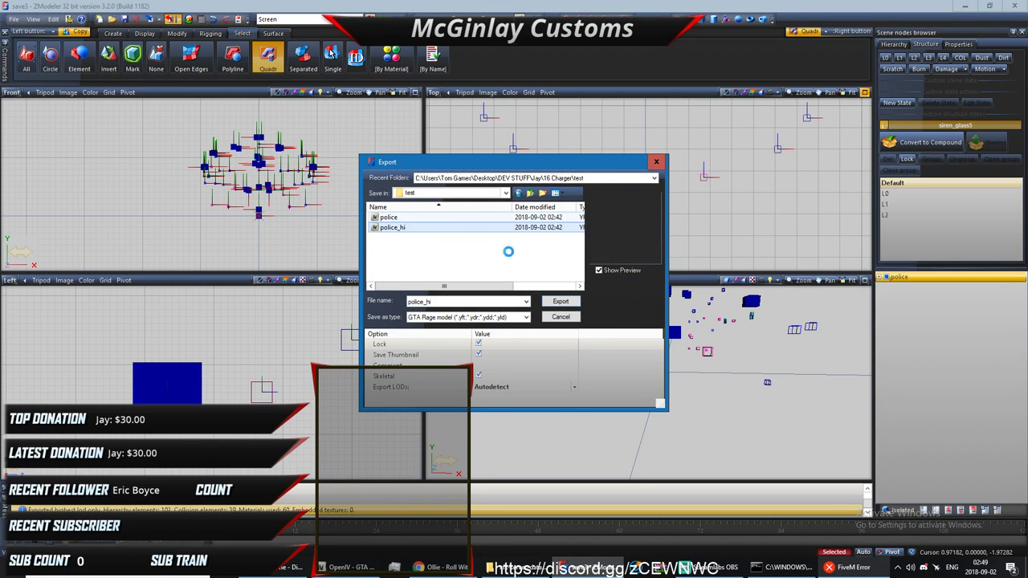
click(504, 217)
click(505, 193)
click(505, 193)
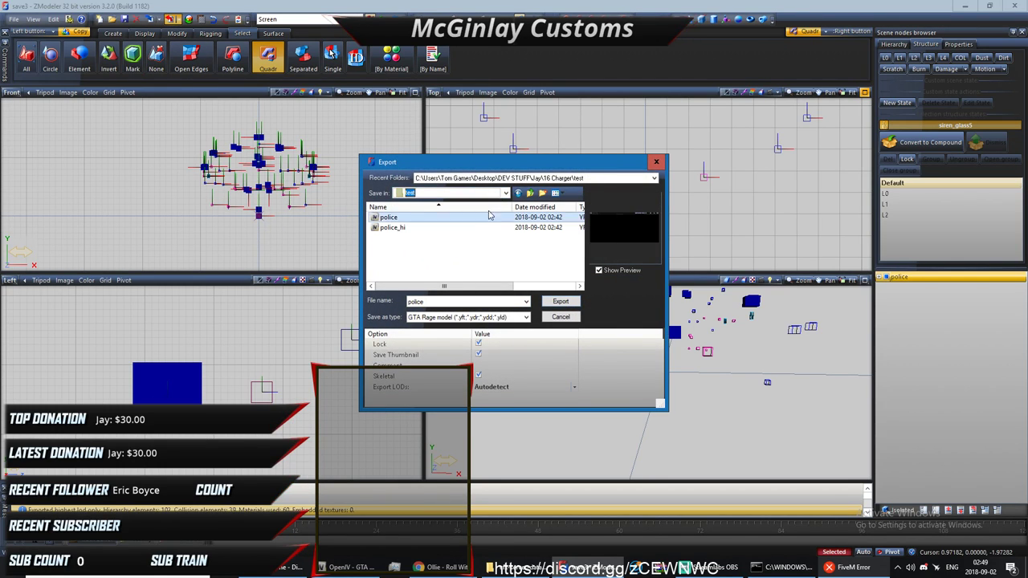
Step: Dismiss the FiveM error and close the running server console
click(505, 193)
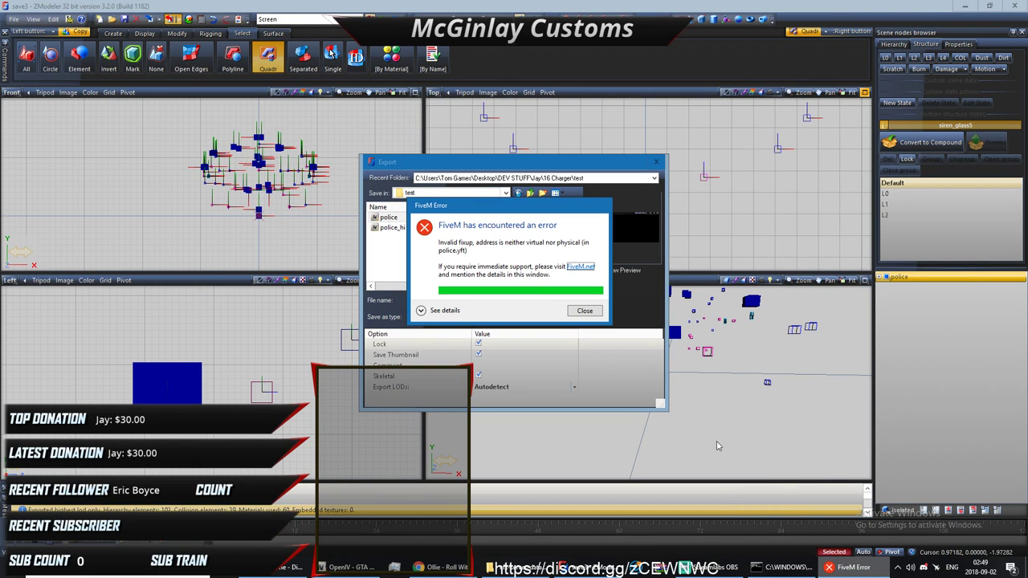
click(582, 310)
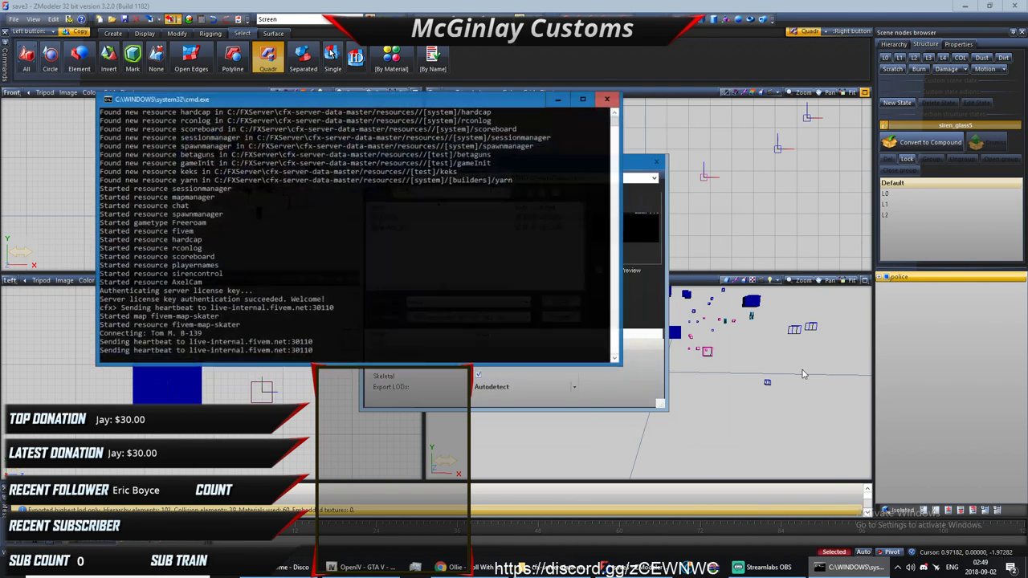
click(599, 92)
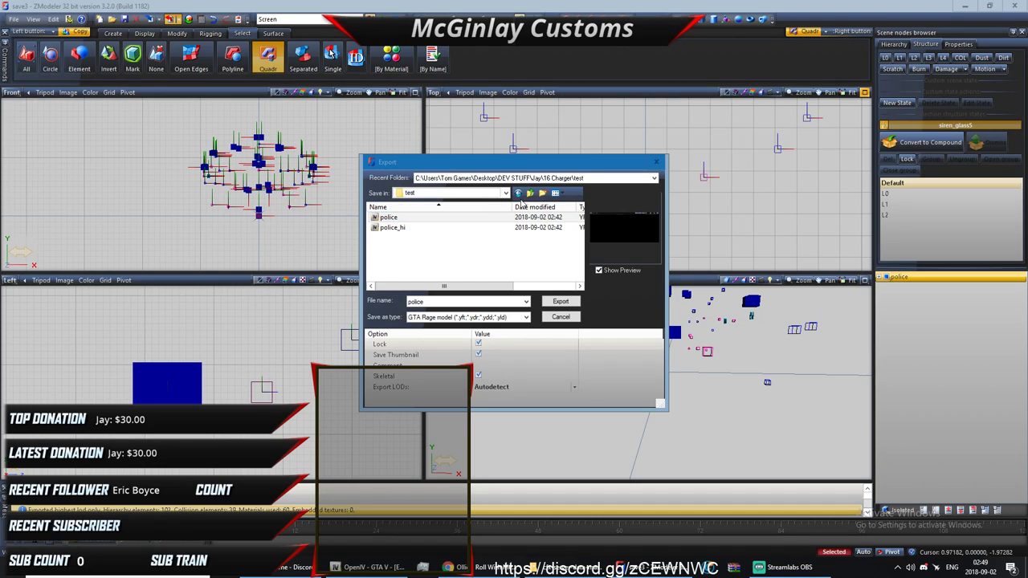
Step: Set the export destination to C:\FXServer\cfx-server-data-master\resources\AxelCam\stream\emergencyvehicles
click(530, 193)
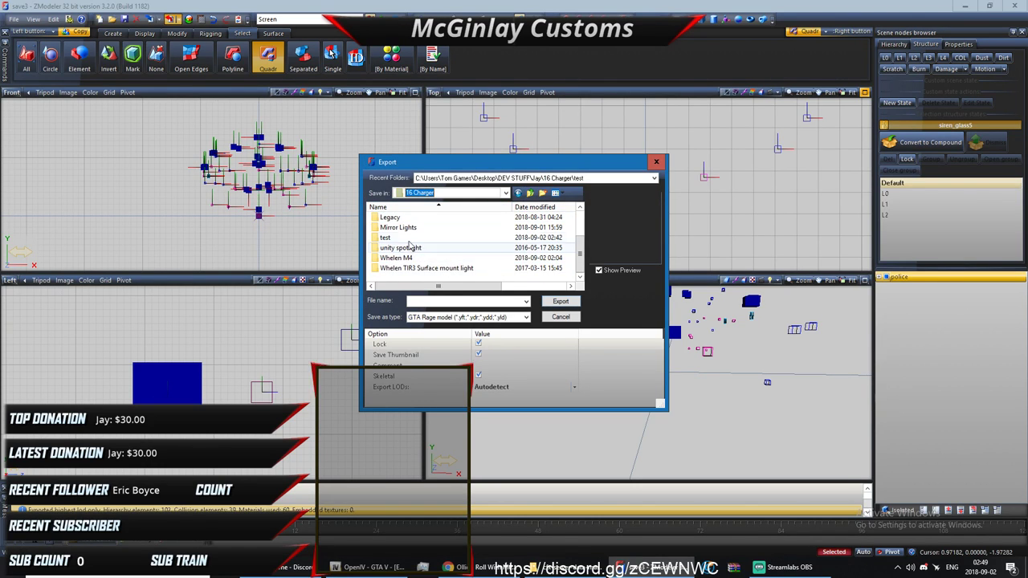
click(506, 193)
click(433, 328)
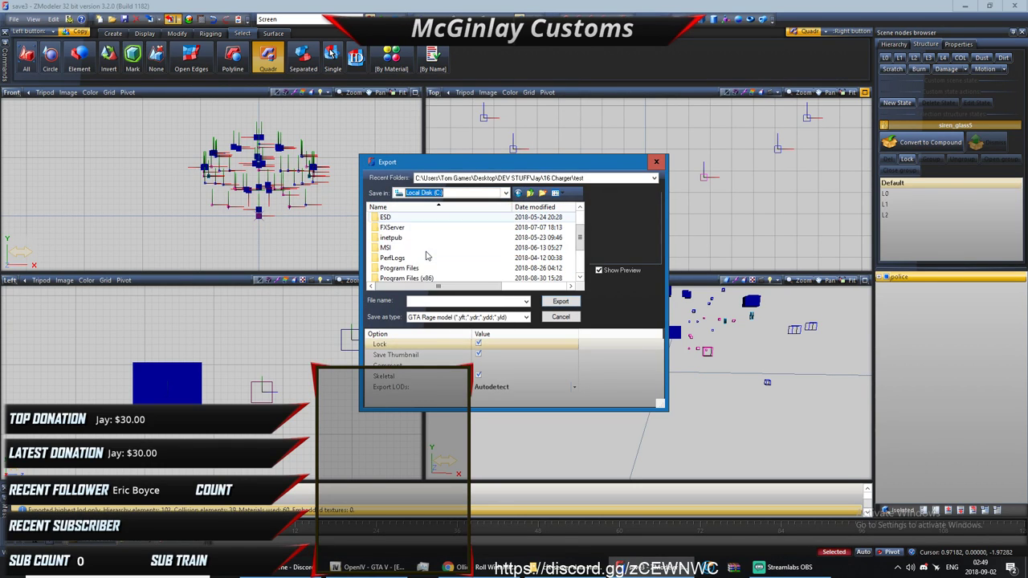
double_click(394, 227)
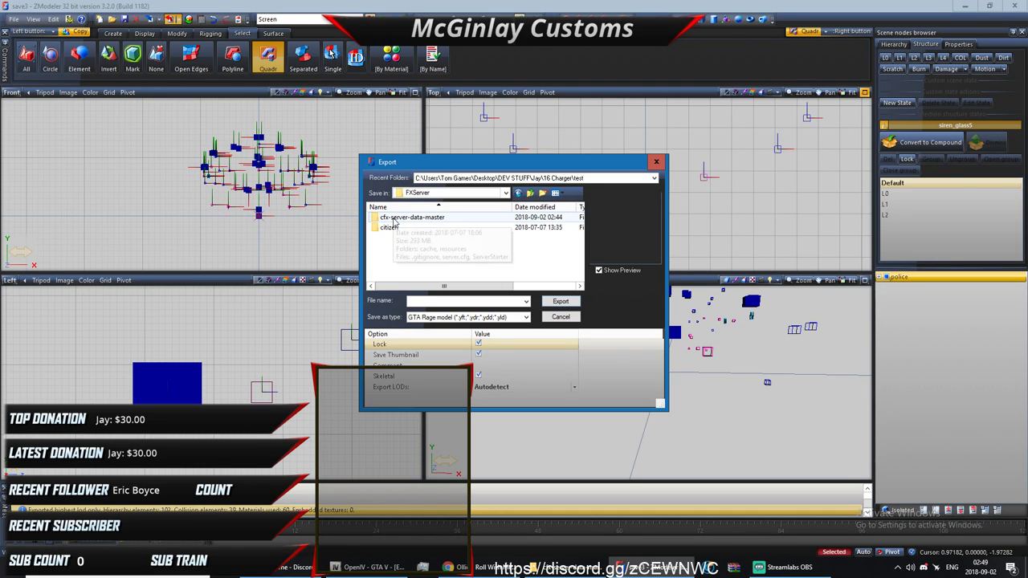
double_click(394, 217)
double_click(395, 228)
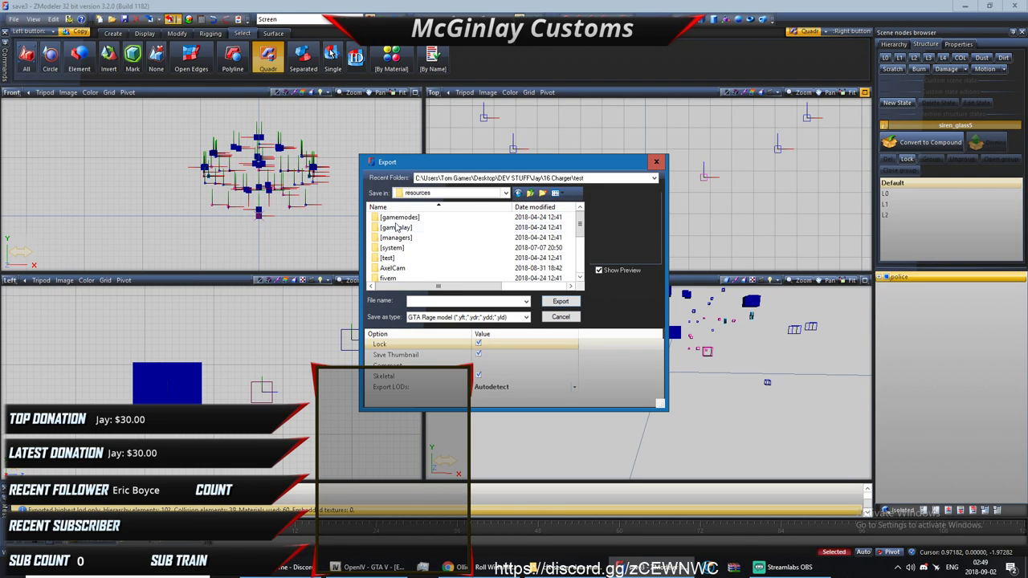
double_click(393, 267)
double_click(389, 218)
double_click(392, 218)
Step: Export the model over the existing police file in the emergencyvehicles folder
click(389, 218)
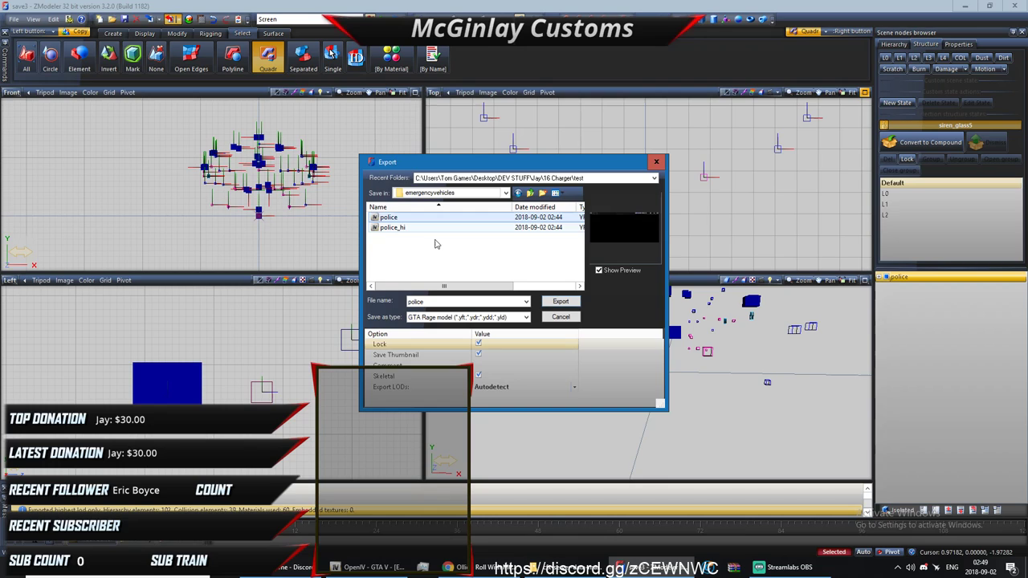
click(554, 301)
click(545, 287)
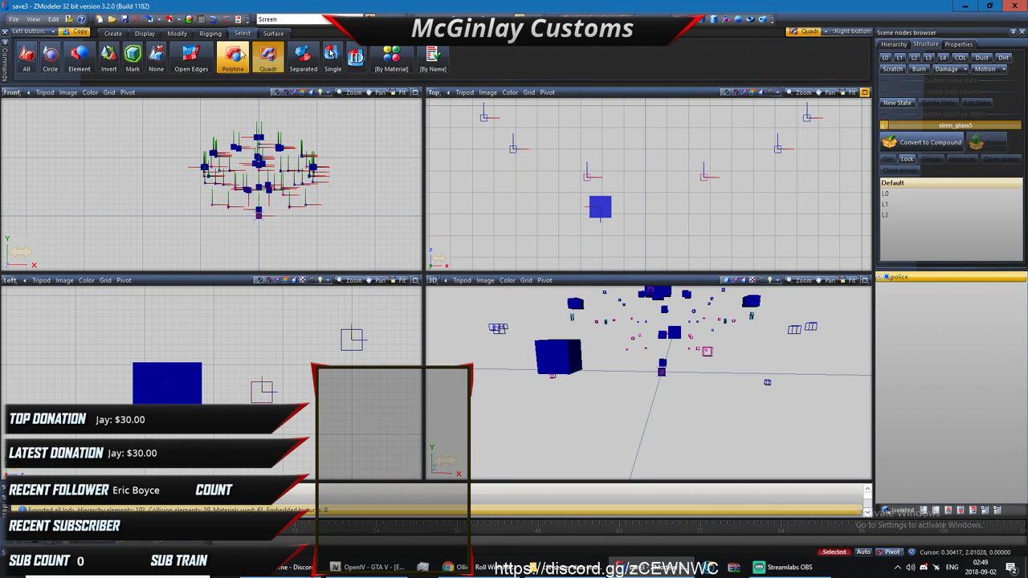
Step: Export the model again, overwriting the police_hi file in the emergencyvehicles folder
click(169, 20)
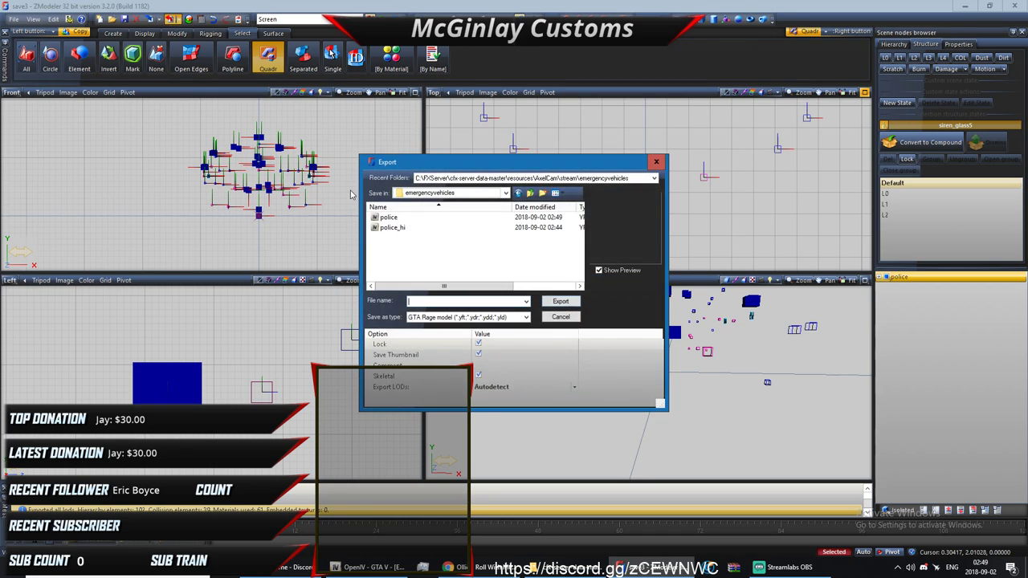
click(395, 228)
click(560, 302)
click(523, 287)
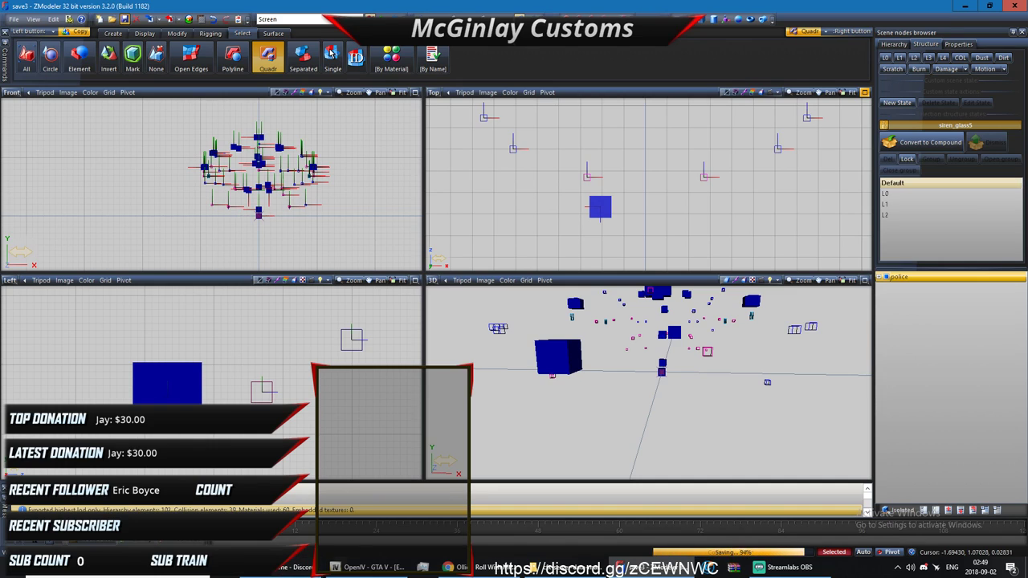
Step: Look up the newest member in the Discord welcome channel and read the live chat in Streamlabs OBS
click(289, 567)
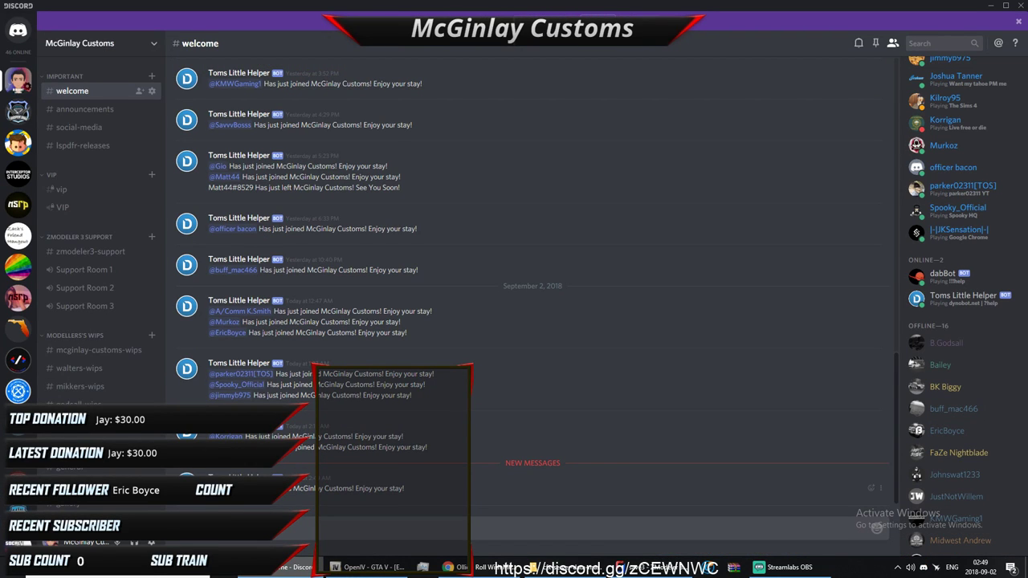
click(229, 489)
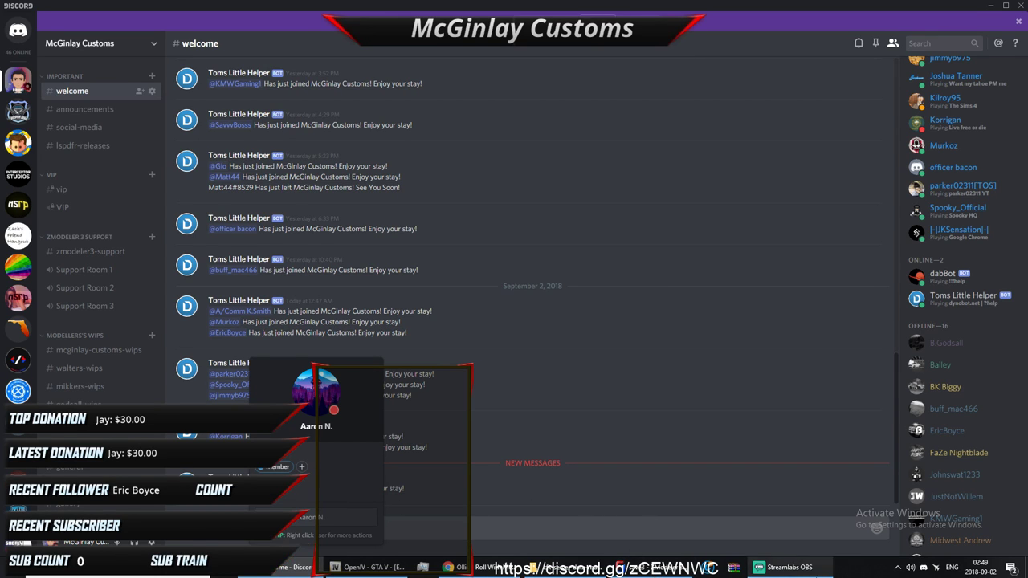
click(785, 567)
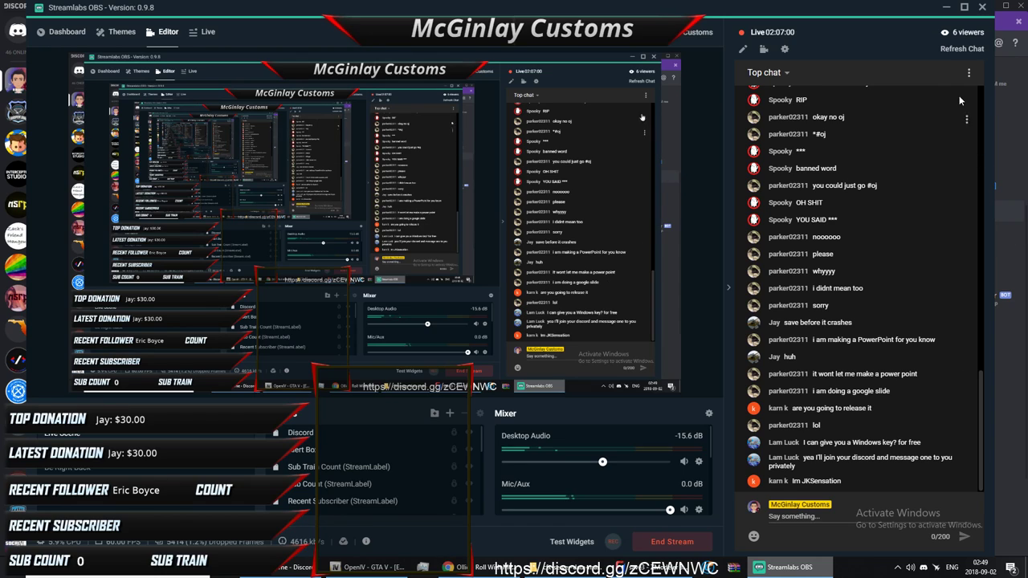
Step: Switch back to ZModeler and close it
click(653, 567)
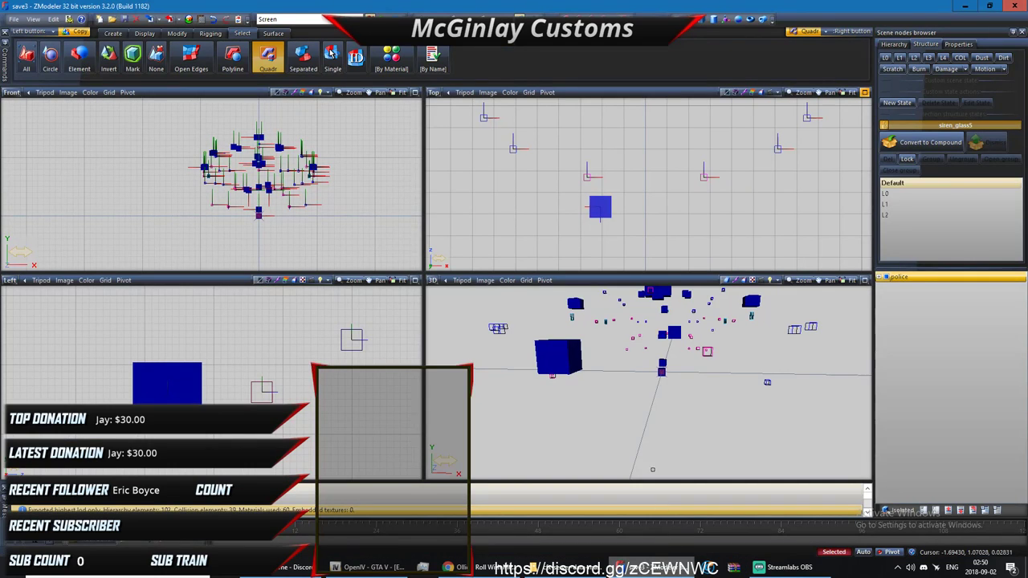
click(1013, 5)
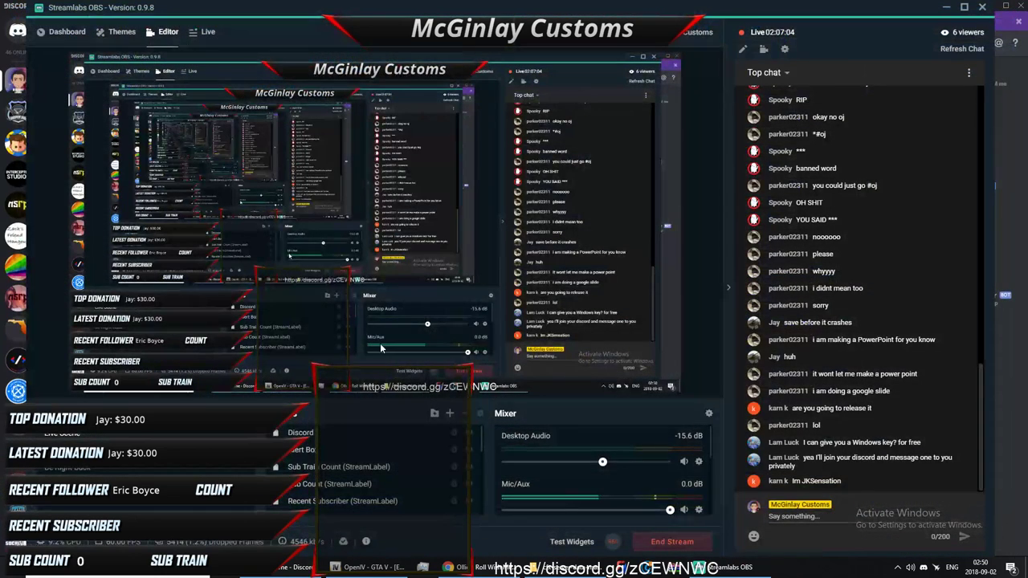
Step: Switch to File Explorer, delete the cache folder in cfx-server-data-master, and launch ServerStarter
click(562, 567)
click(144, 115)
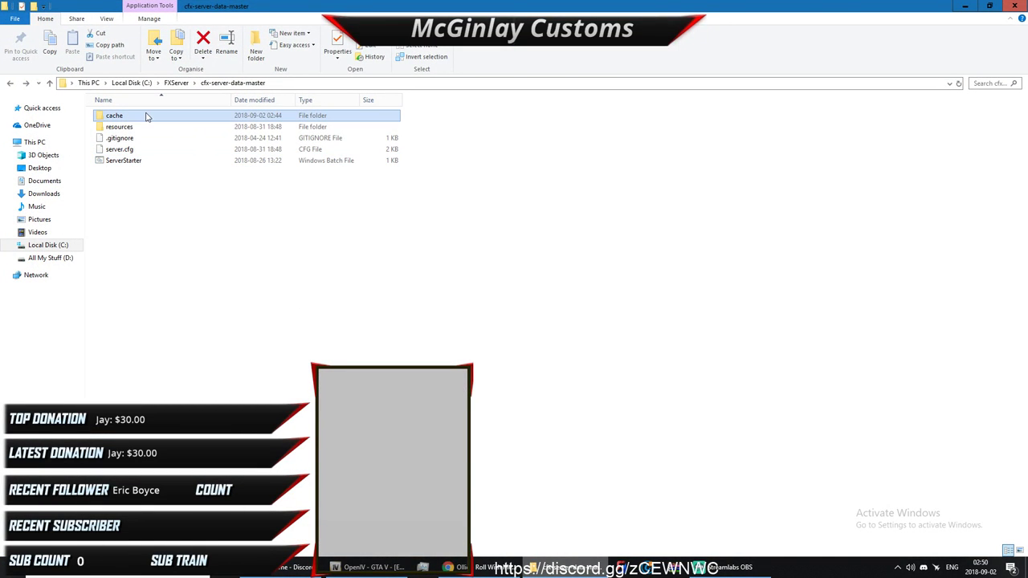
key(Delete)
double_click(121, 151)
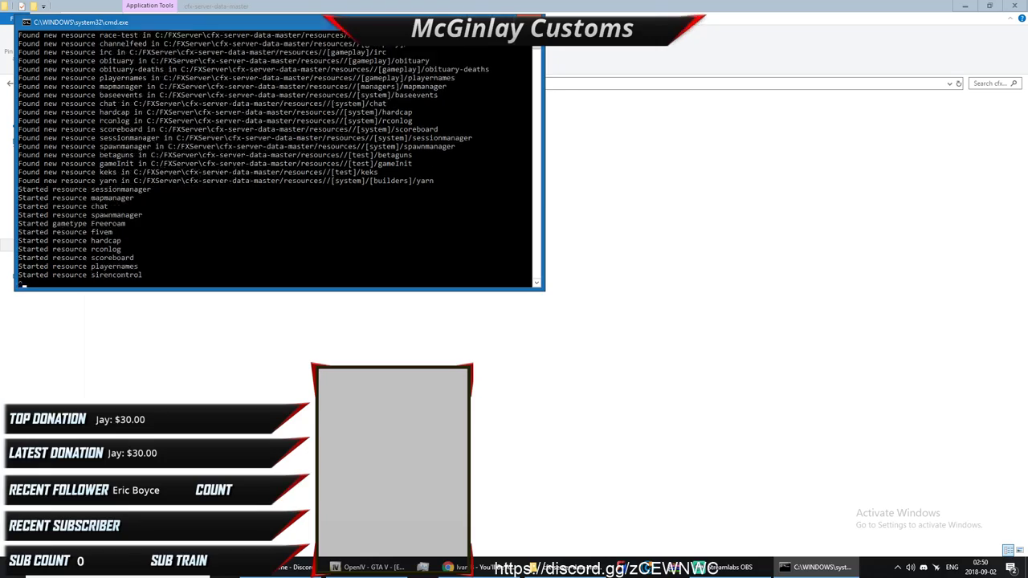
Step: Minimize the server console, File Explorer and other open windows, and launch FiveM from the desktop
click(530, 20)
double_click(190, 162)
click(857, 10)
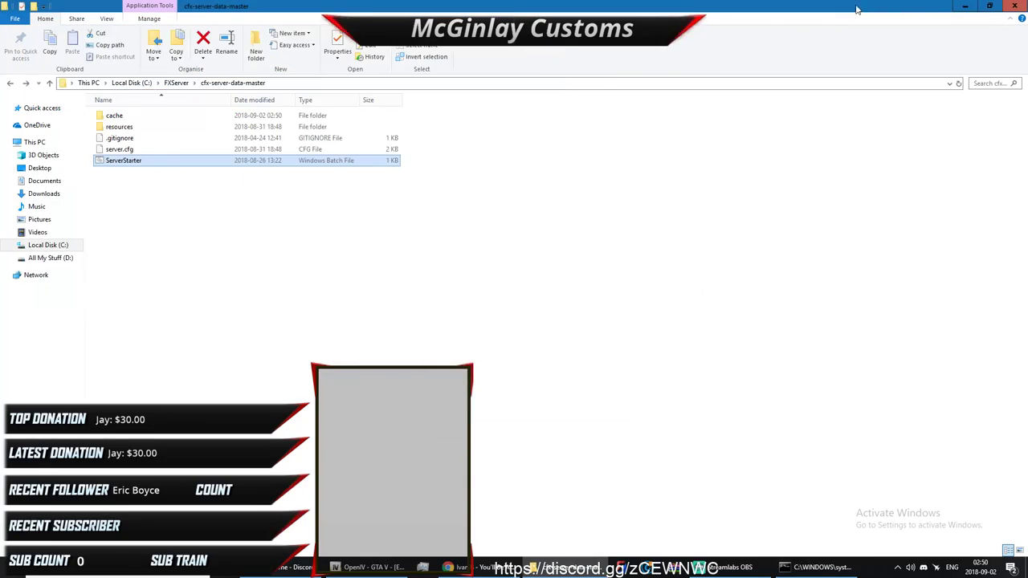
click(966, 5)
click(945, 8)
click(970, 8)
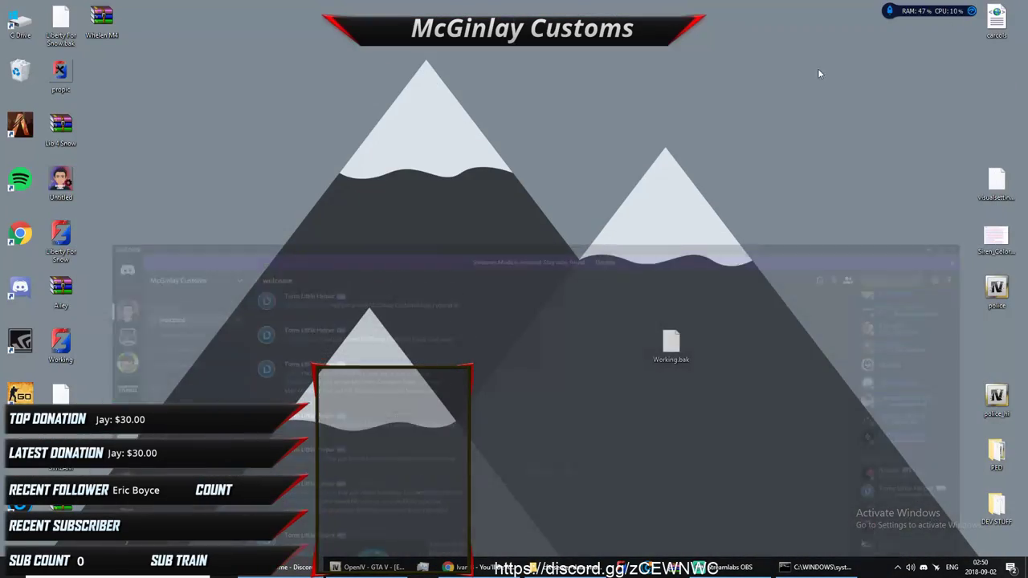
double_click(21, 128)
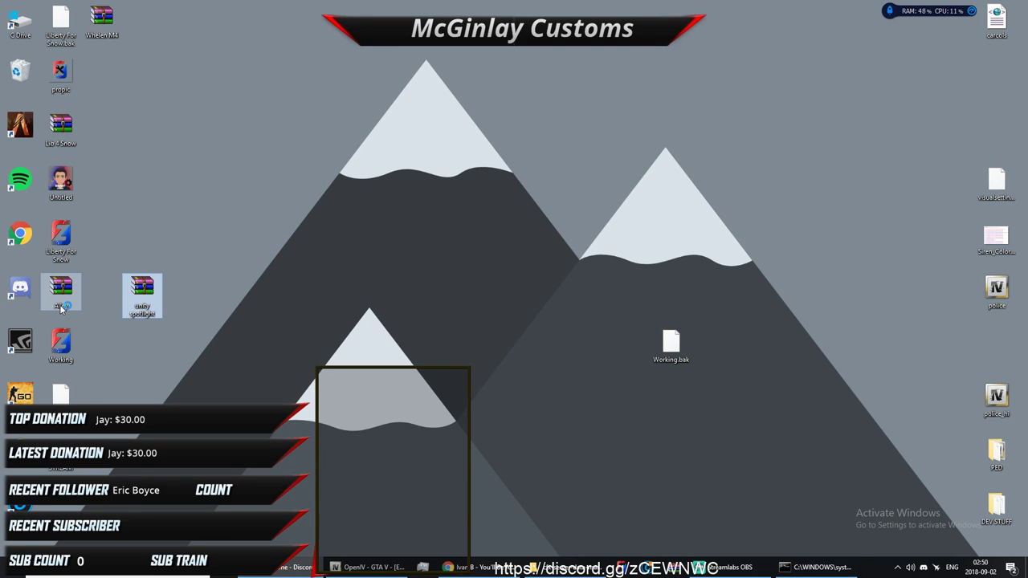
Step: Move the unity spotlight, Alley, Lib 4 Snow, propic, Untitled and Liberty For Snow desktop icons into a row in the open area
drag(62, 307, 184, 308)
drag(62, 126, 241, 284)
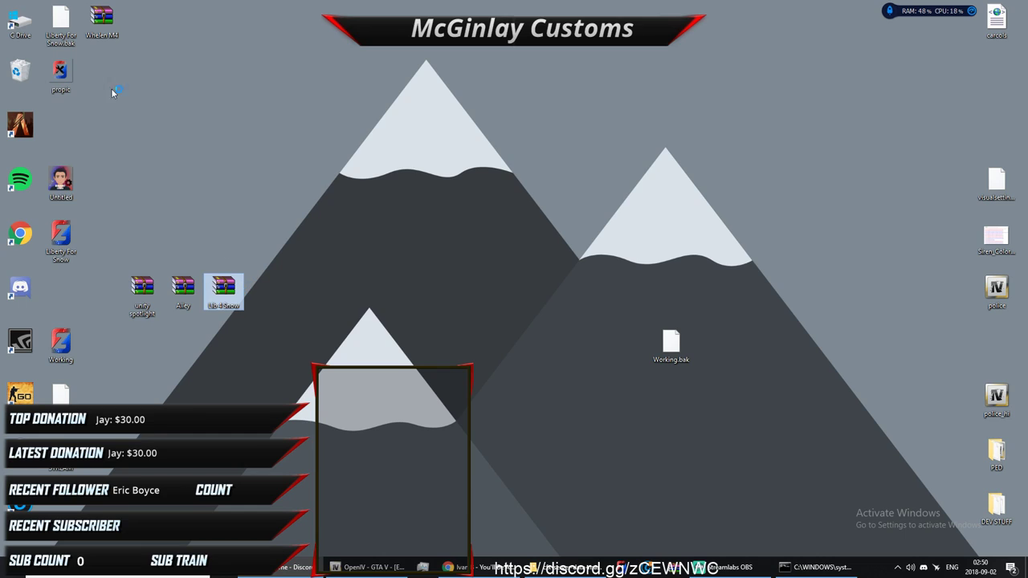
drag(61, 74, 143, 135)
drag(323, 321, 271, 291)
drag(61, 181, 307, 290)
drag(67, 243, 382, 306)
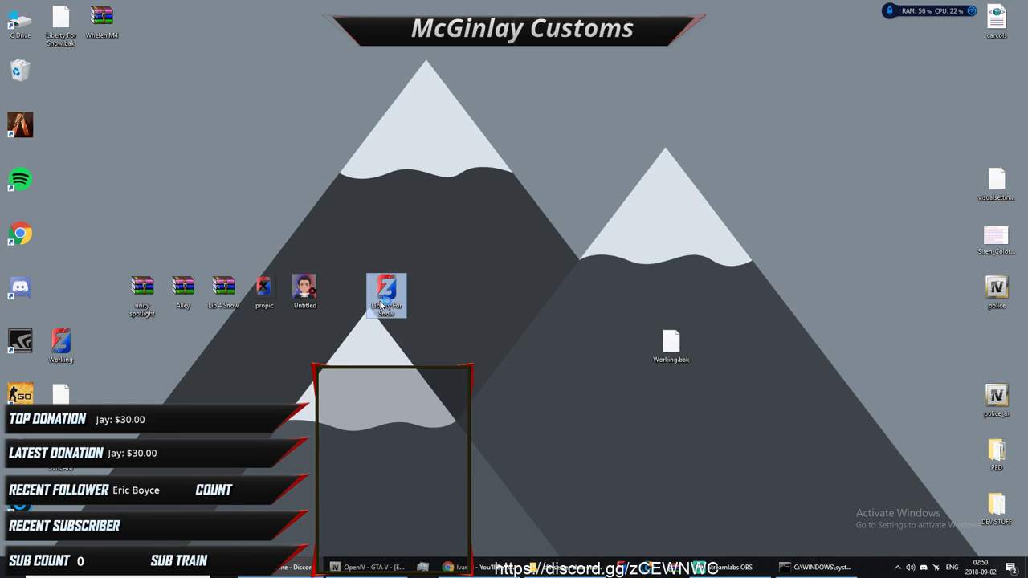
double_click(359, 297)
Step: Read the live chat in Streamlabs OBS while FiveM loads, and return to the game
mouse_move(836, 569)
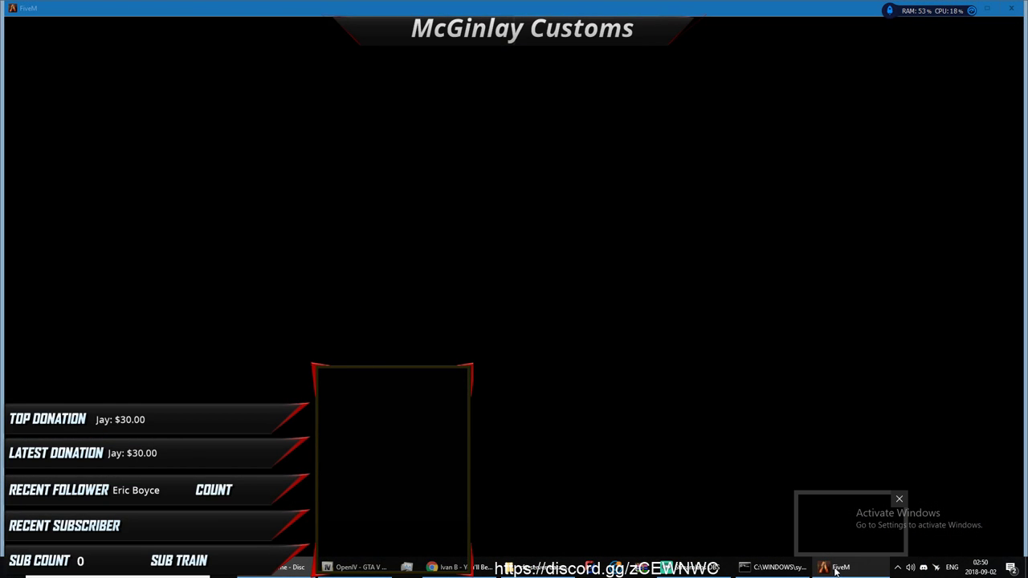
click(693, 569)
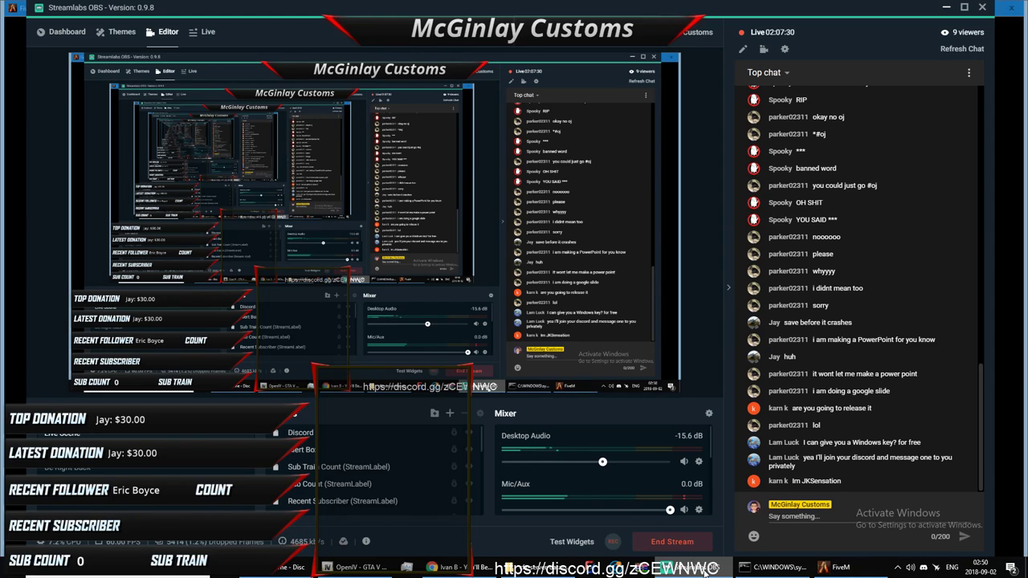
click(704, 571)
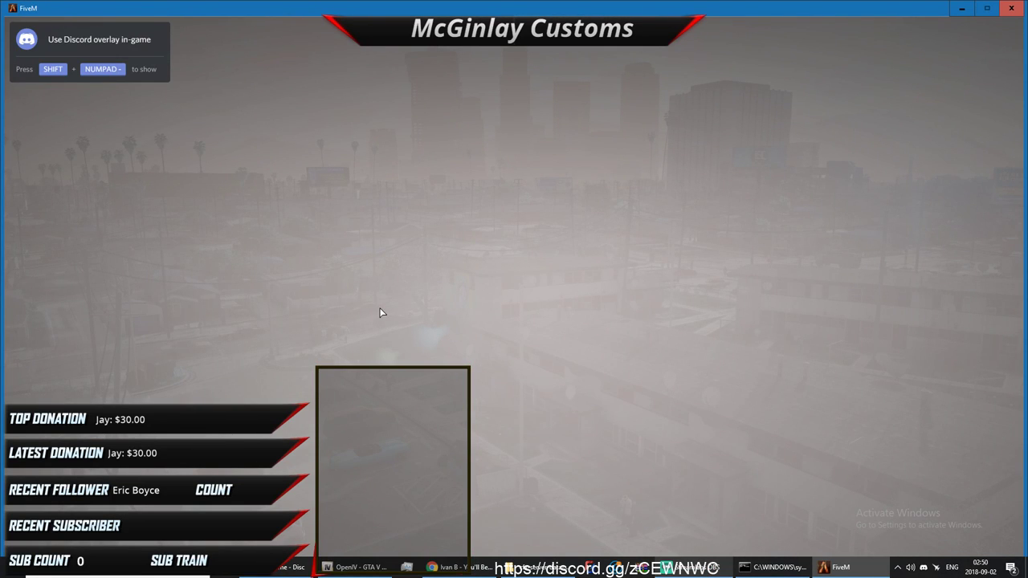
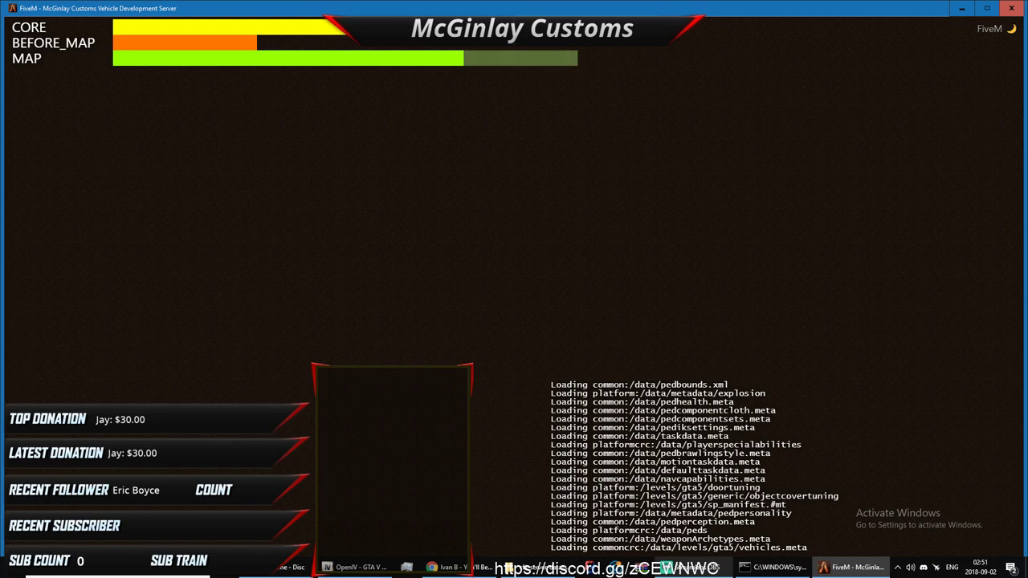
key(alt+Tab)
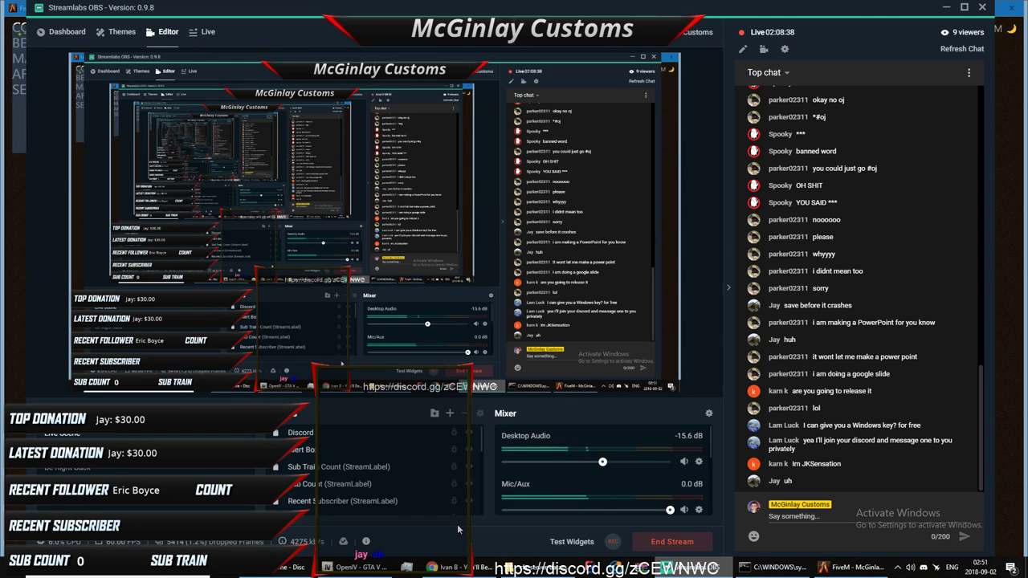
key(alt+Tab)
Step: Spawn the police vehicle by name through the Lambda Menu's vehicle spawner
key(m)
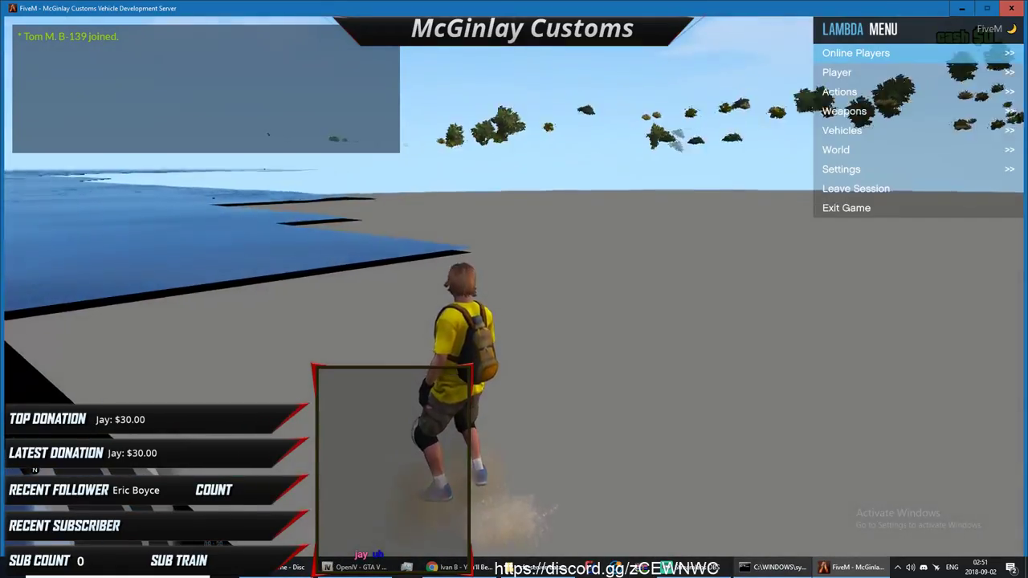
key(Down)
key(Down)
key(Down)
key(Down)
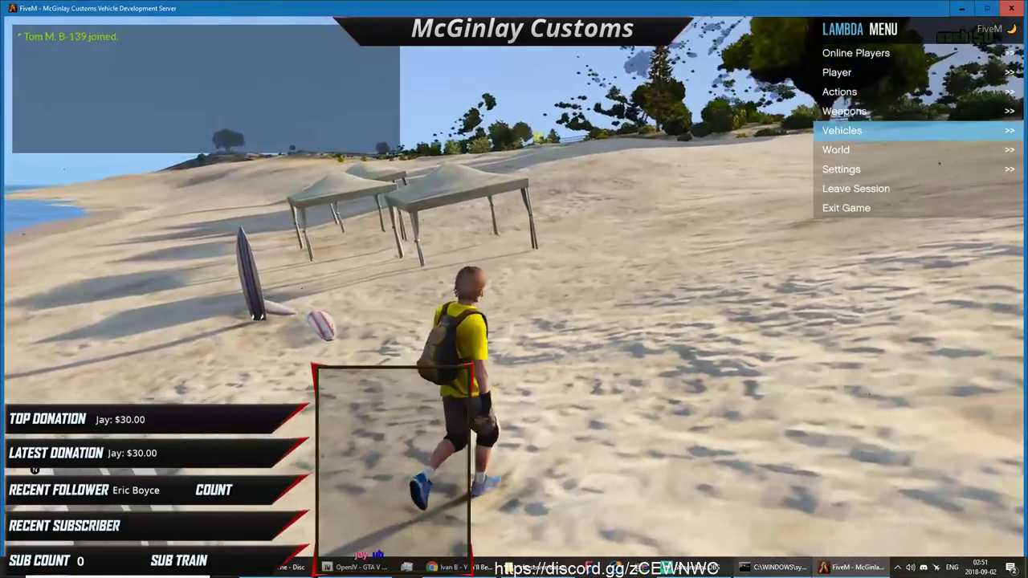
key(Return)
key(Up)
key(Return)
text(poli)
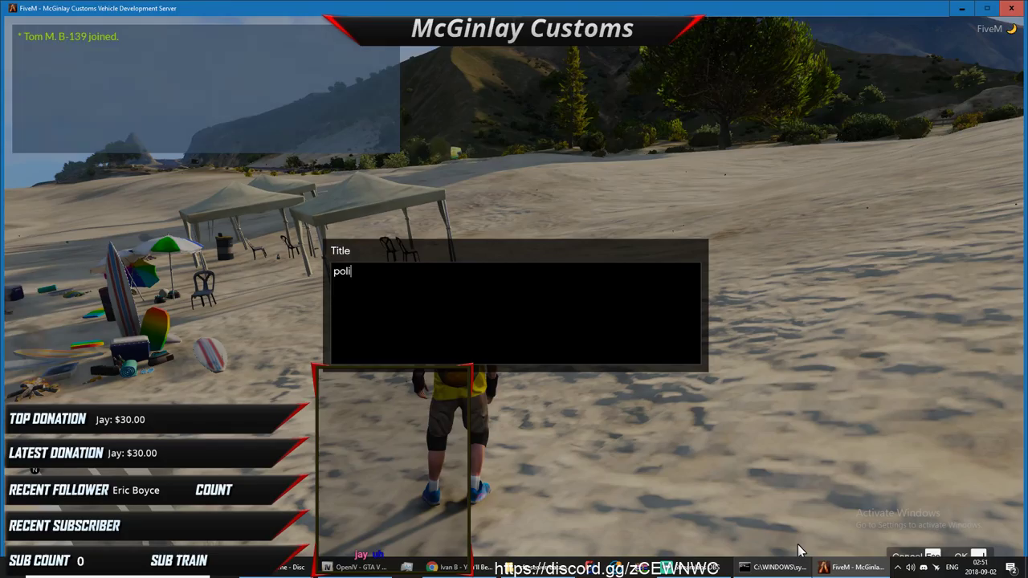
key(Return)
Step: Get into the spawned police car and drive it across the beach to inspect its body
key(w)
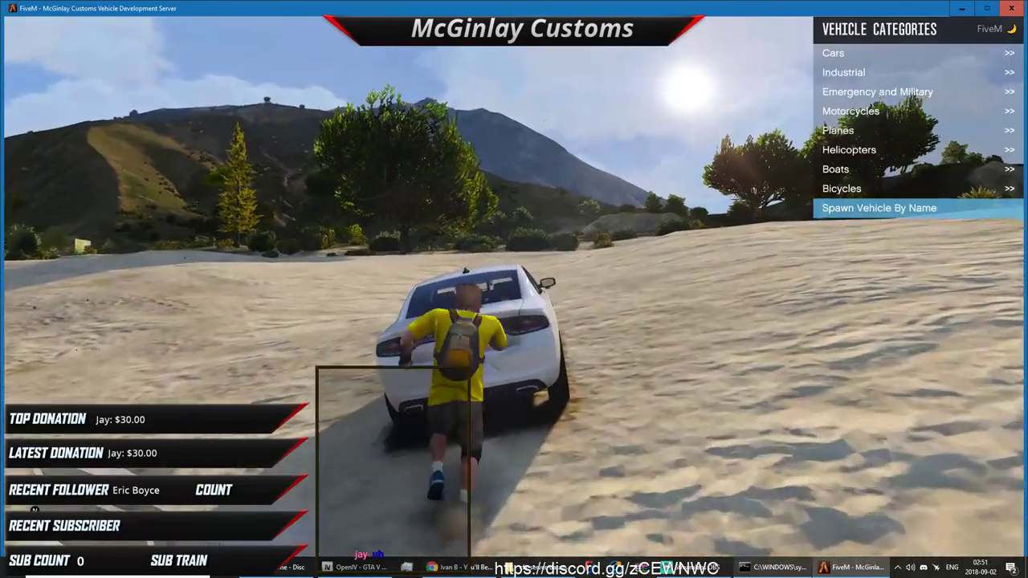
key(space)
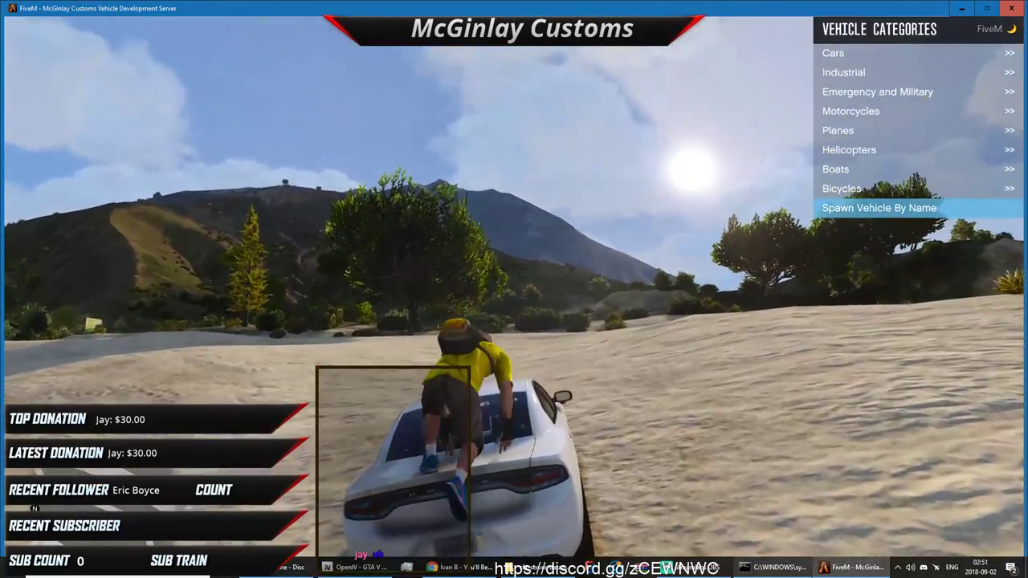
key(a)
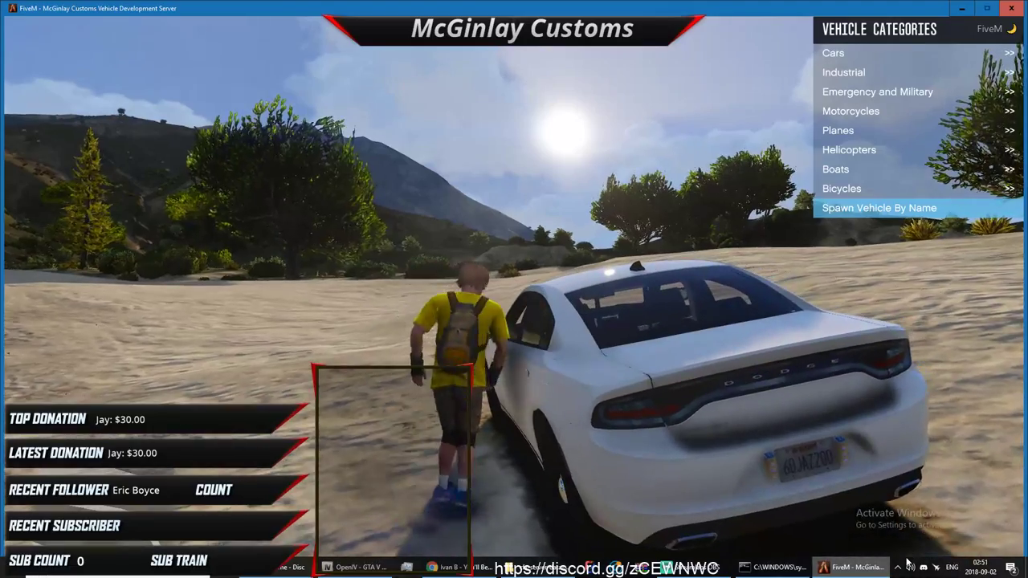
key(f)
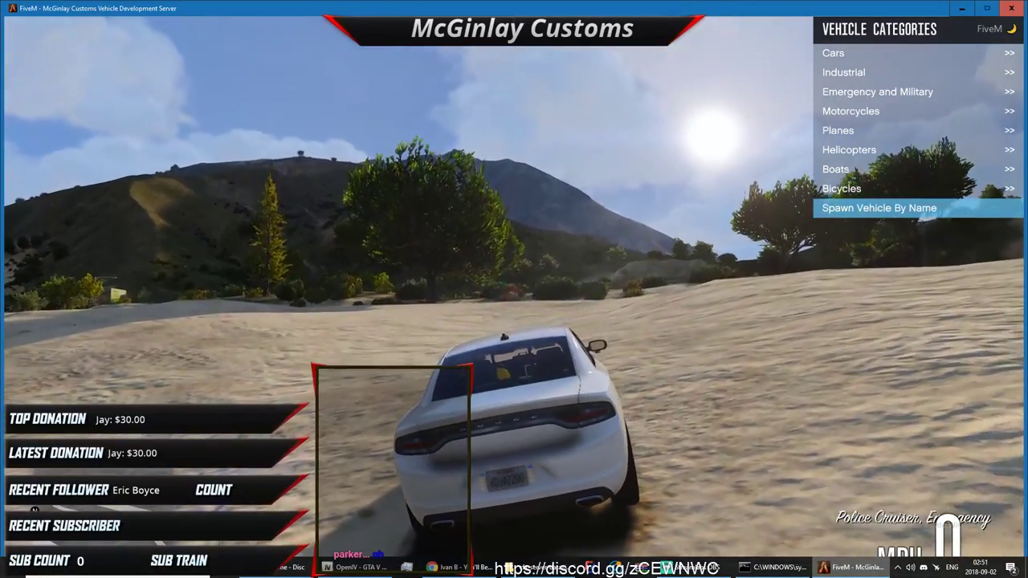
key(w)
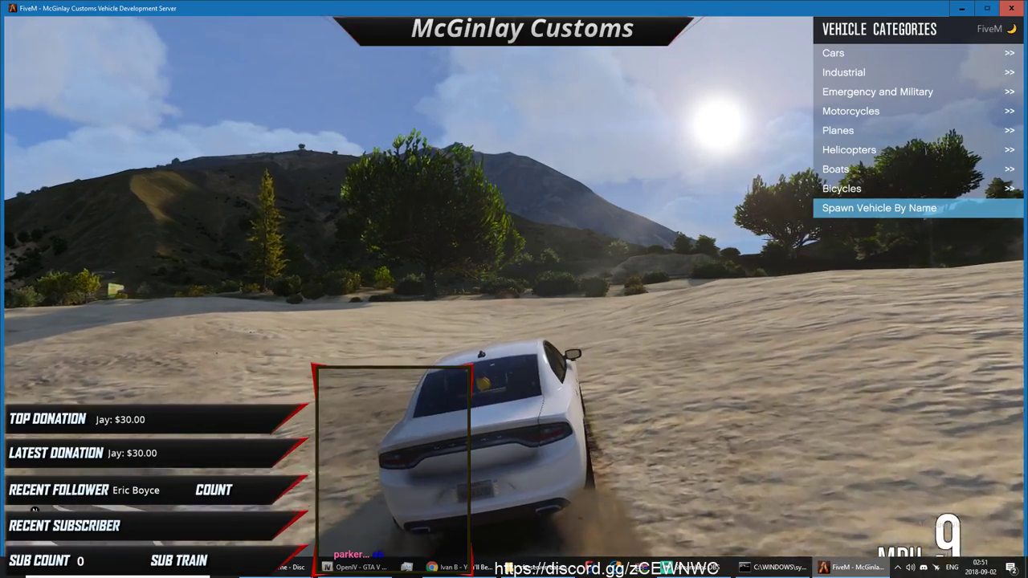
key(s)
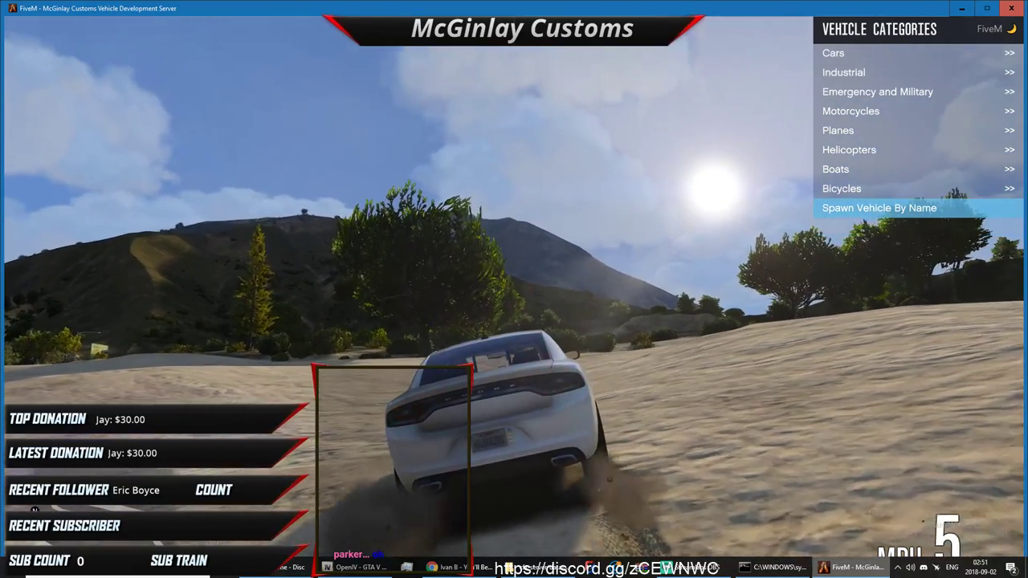
key(w)
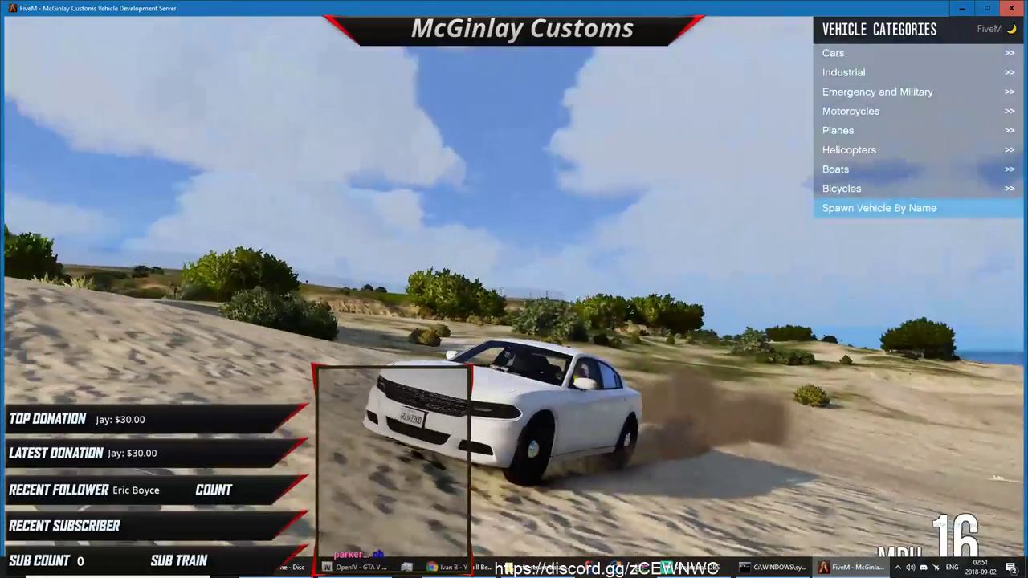
key(s)
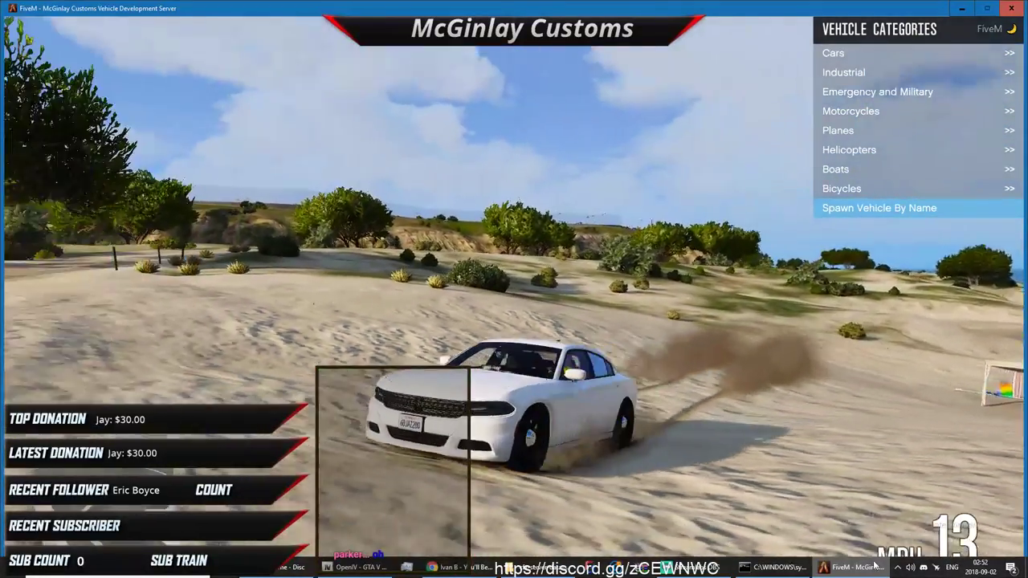
Step: Turn on the police car's extras in its vehicle modifications and apply Repair & Set Properly
key(BackSpace)
key(Down)
key(Down)
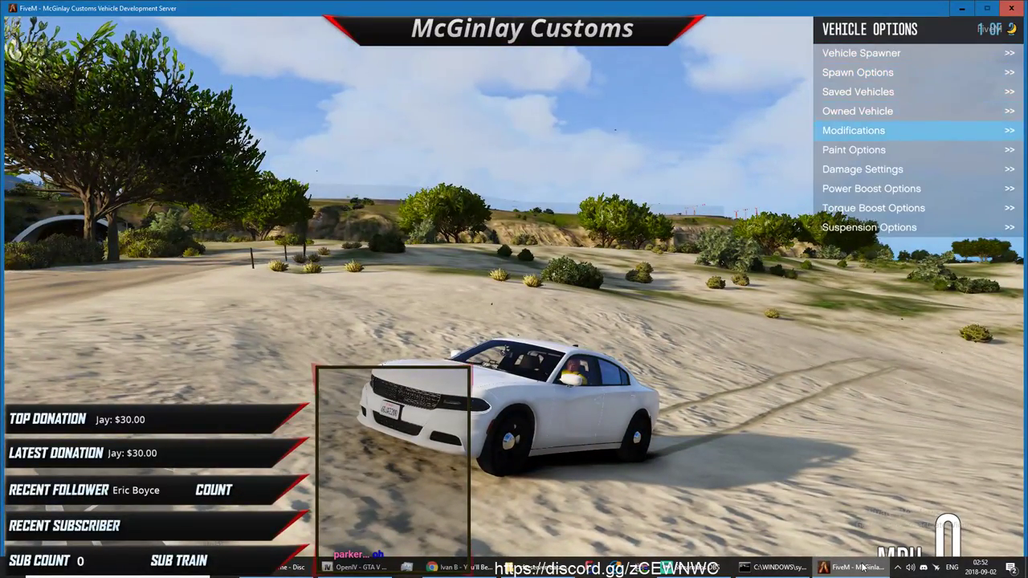
key(Return)
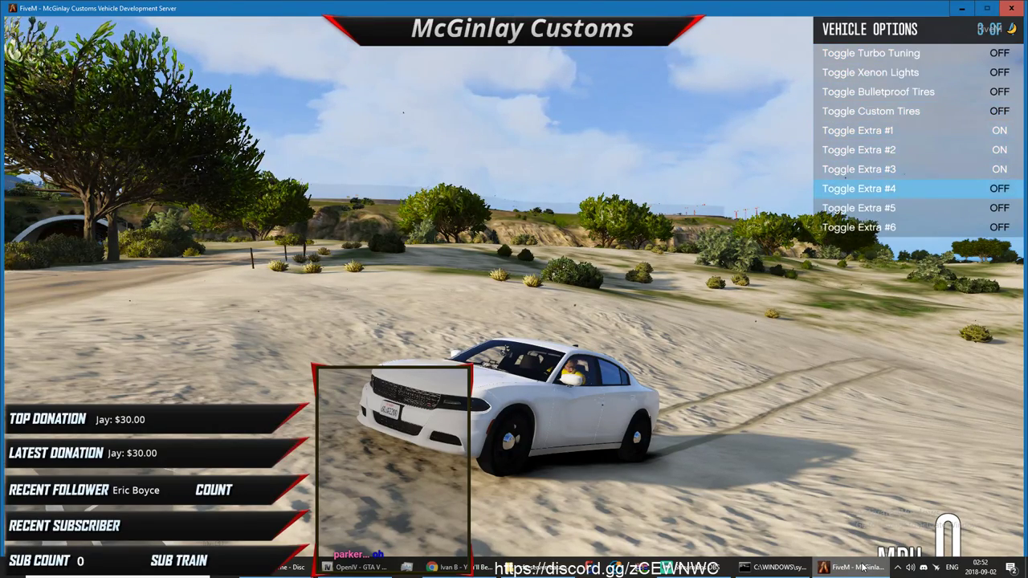
key(BackSpace)
key(Right)
key(Up)
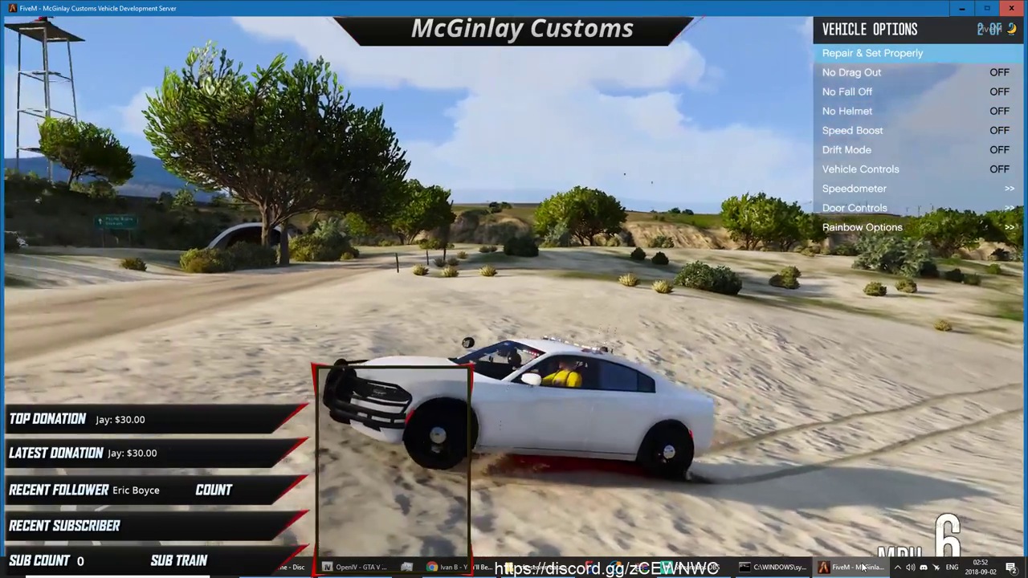
Step: Close the vehicle options and drive the police car along the dirt road with its emergency lights flashing
key(BackSpace)
key(BackSpace)
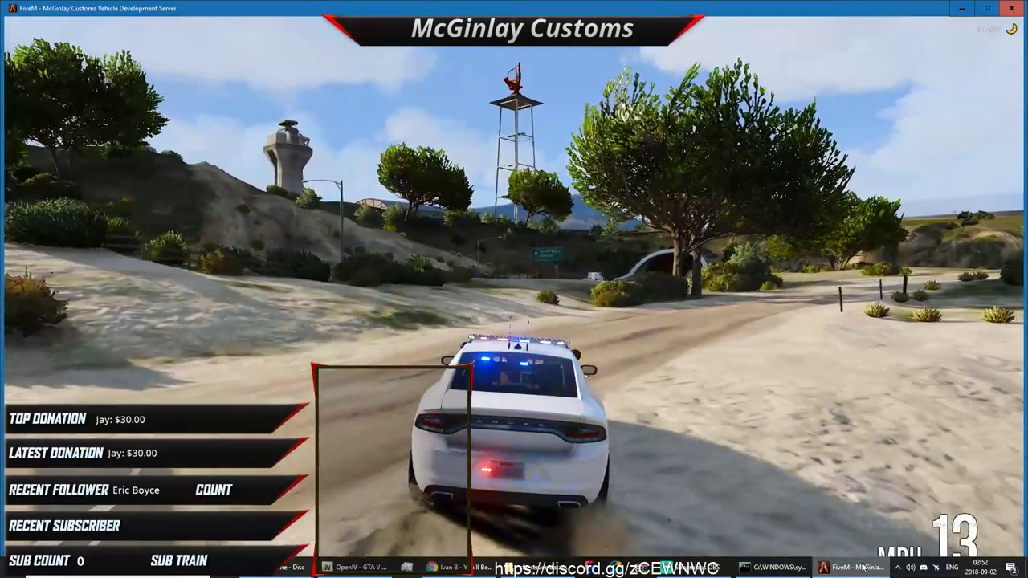
key(w)
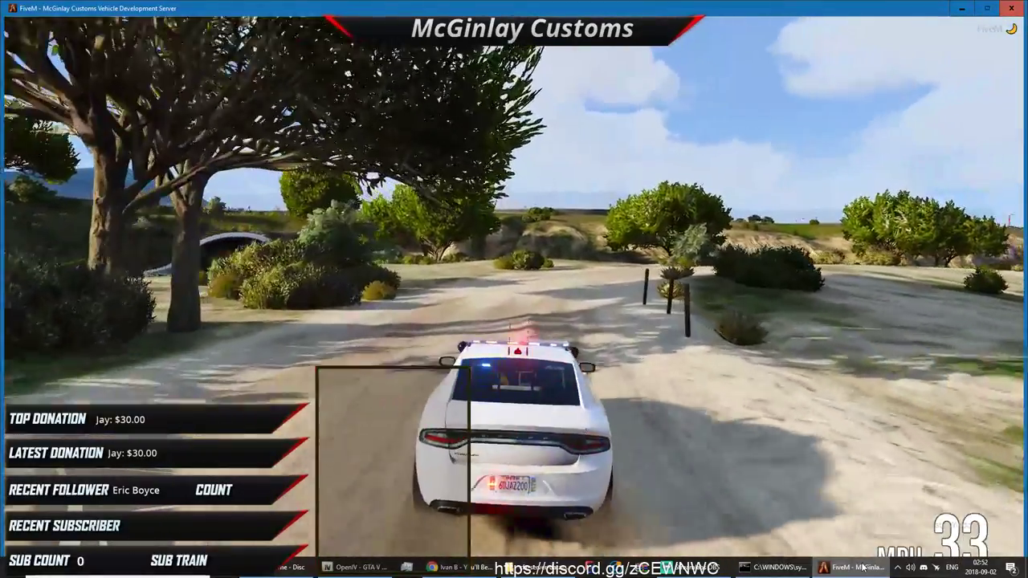
Step: Change the world time to night in the Lambda Menu and stop the police car to view its lights
key(F7)
key(Down)
key(Down)
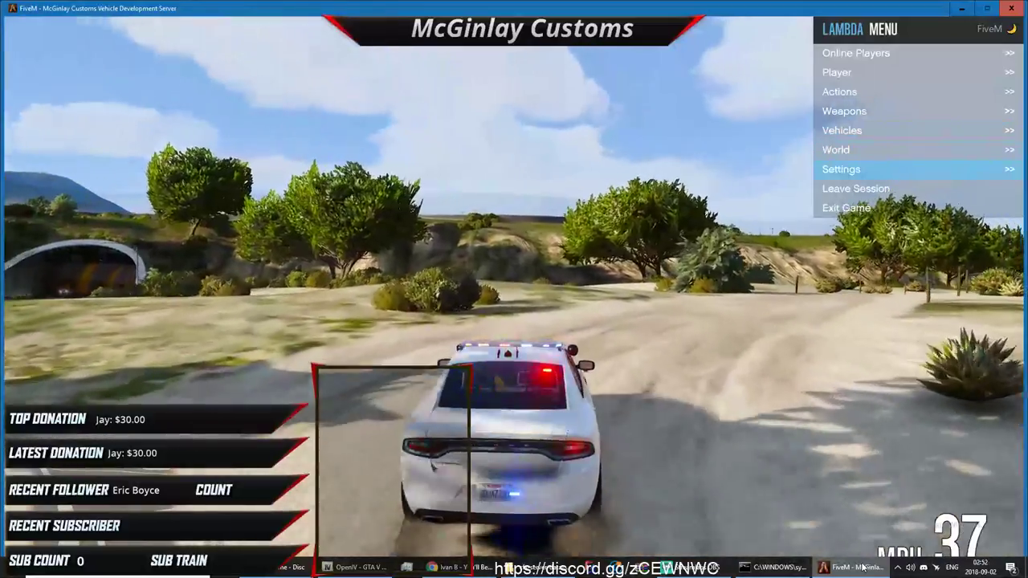
key(Up)
key(Return)
key(Down)
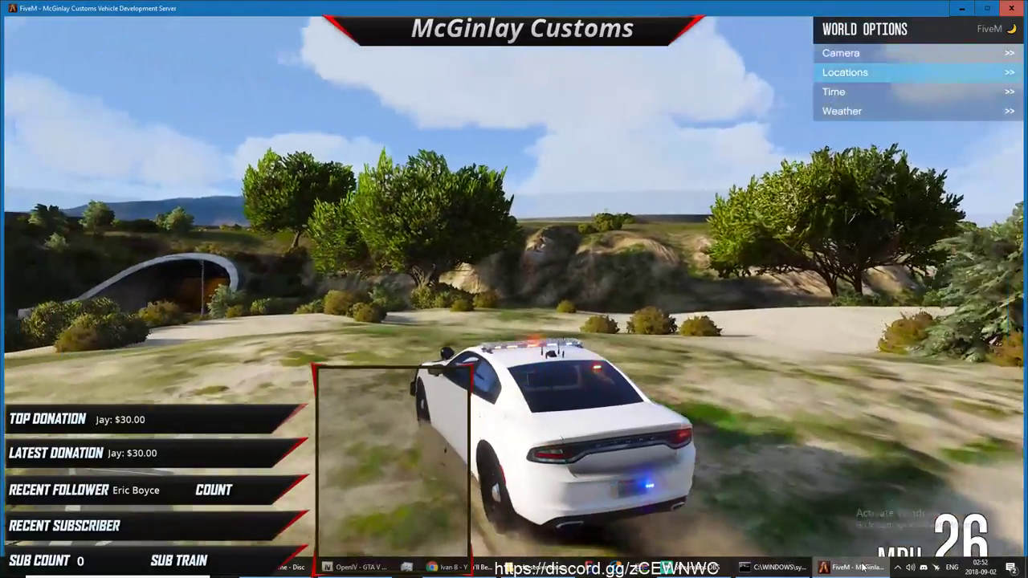
key(Down)
key(Return)
key(Down)
key(Down)
key(Down)
key(Return)
key(BackSpace)
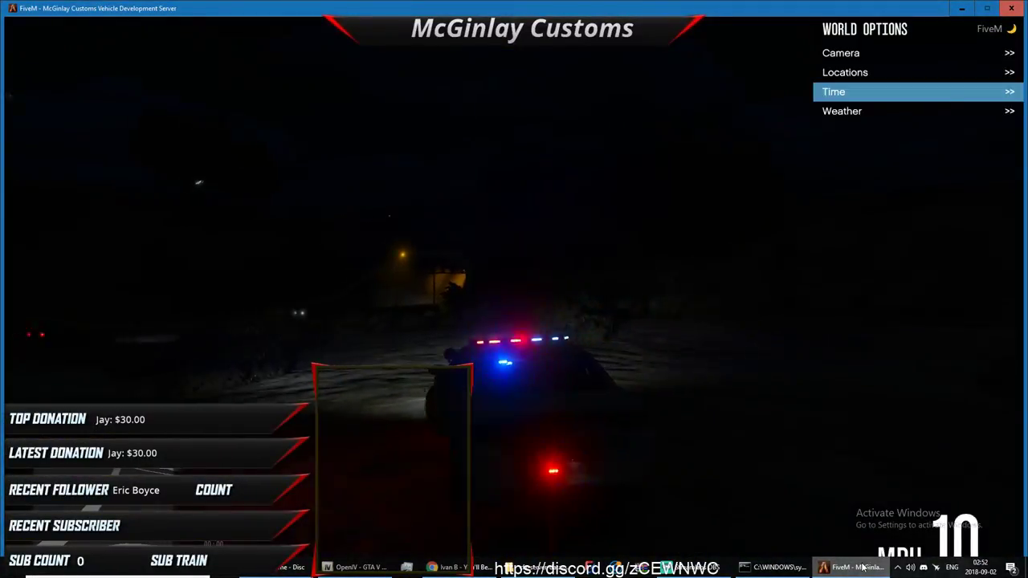
key(BackSpace)
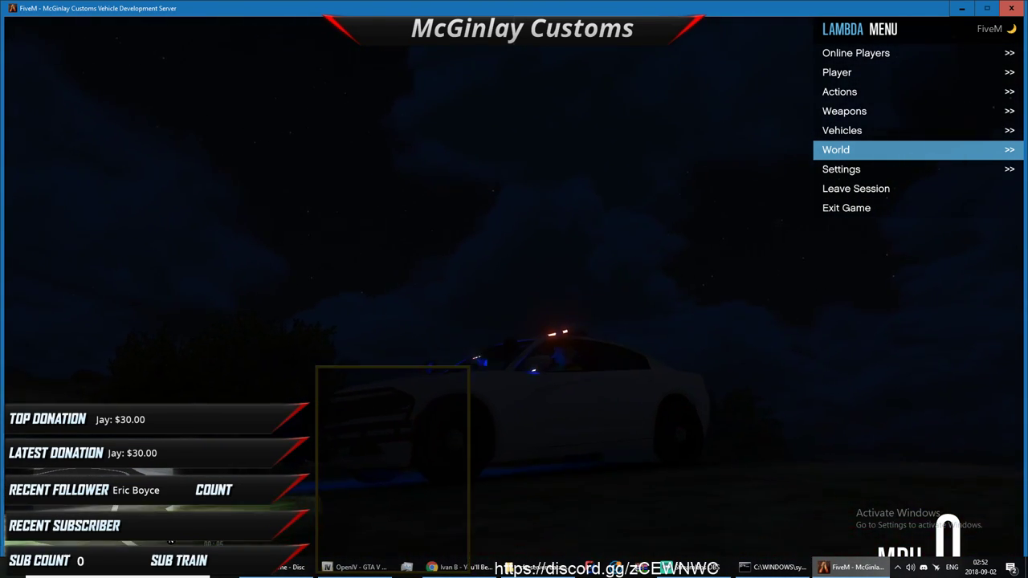
Step: Enable noclip mode, lift the police car off the ground and rotate it to examine its emergency lights in the dark
key(F2)
key(q)
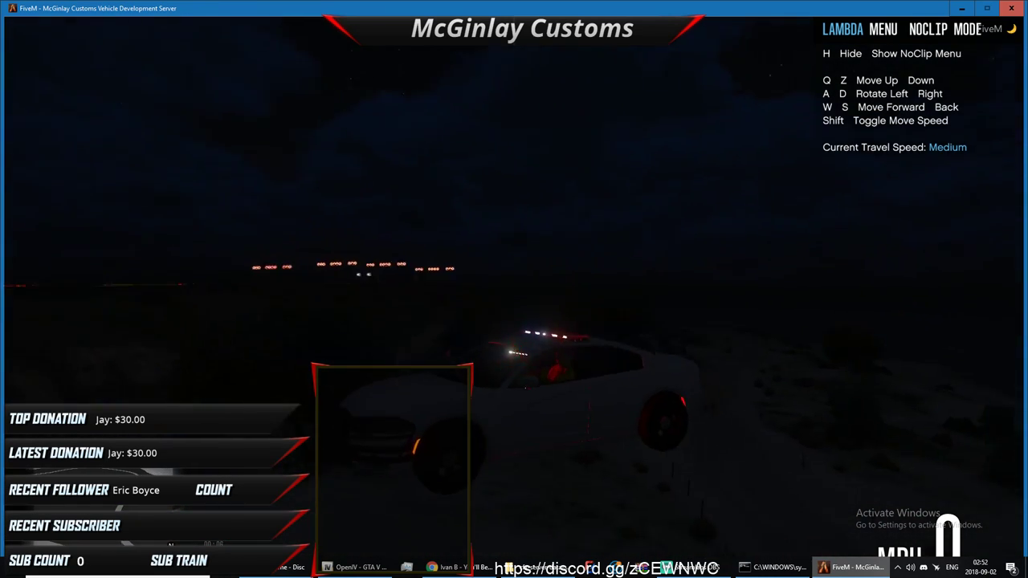
key(z)
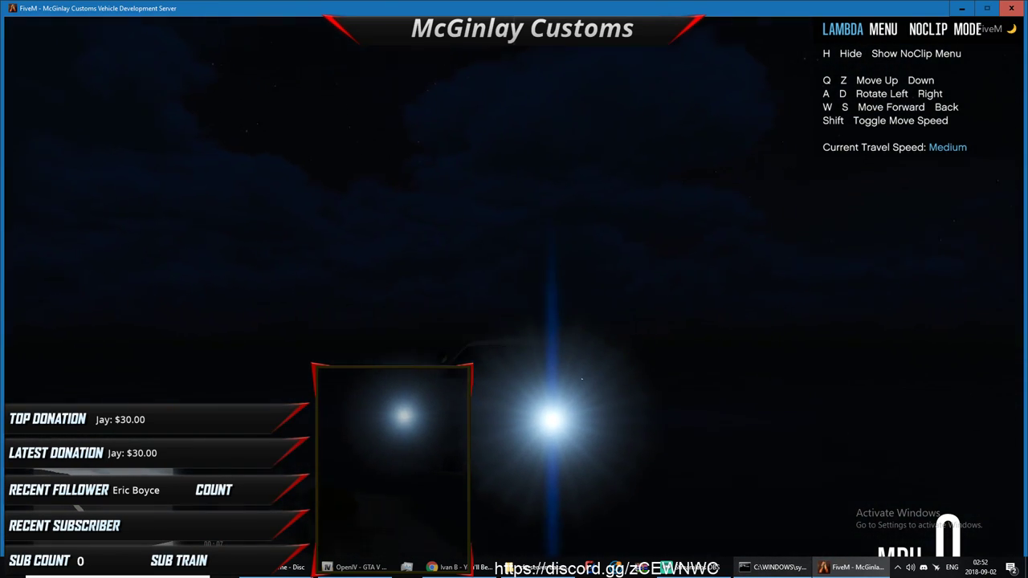
key(d)
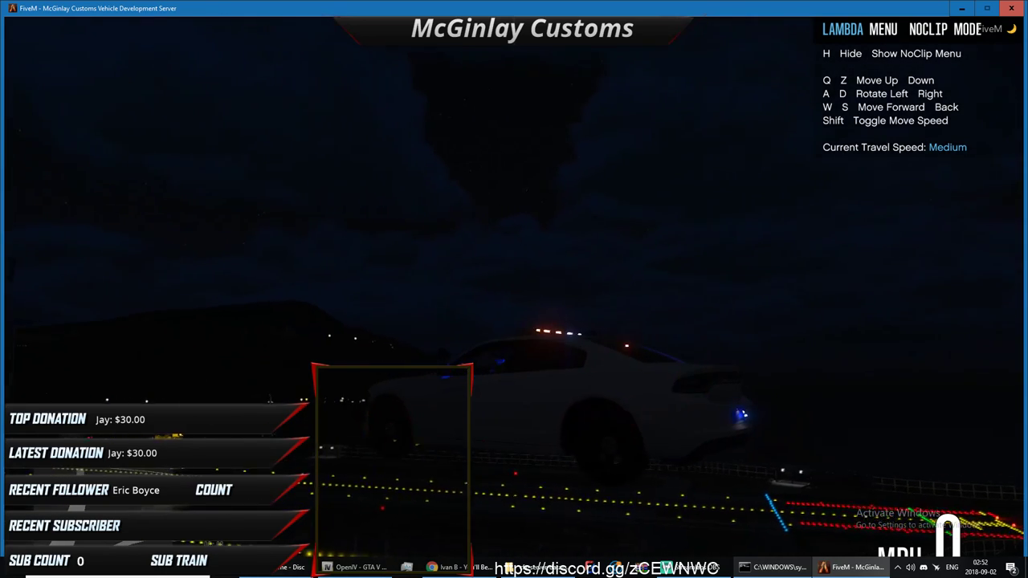
key(d)
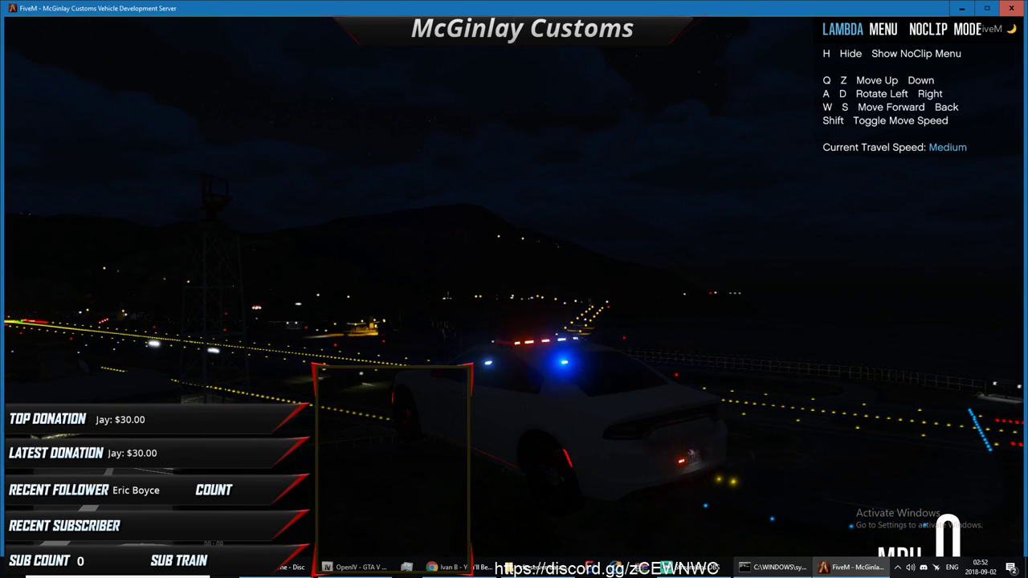
key(d)
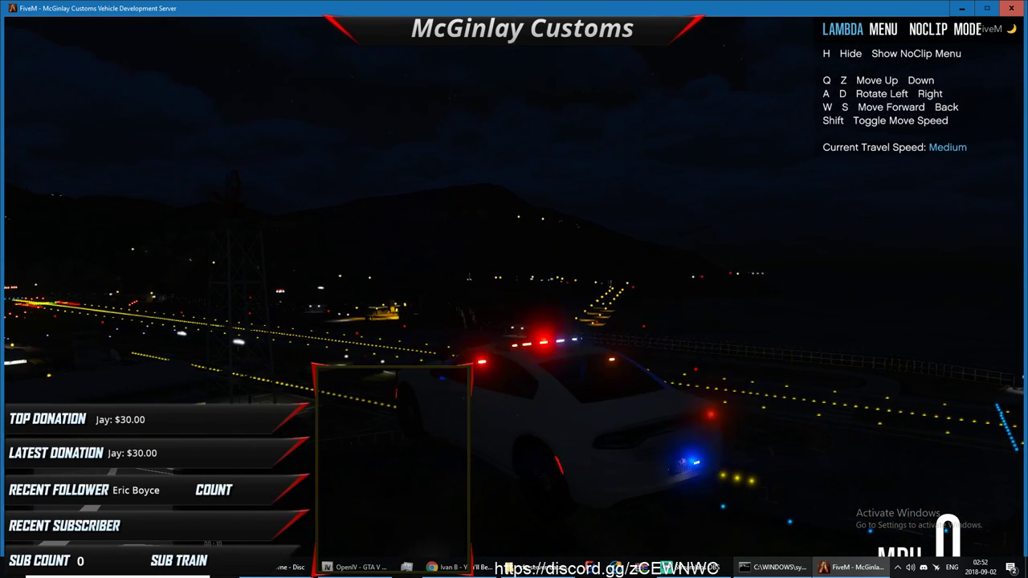
Step: Rotate the police car in noclip mode to examine its emergency lights from the rear, side and front in the dark
key(d)
key(alt+Tab)
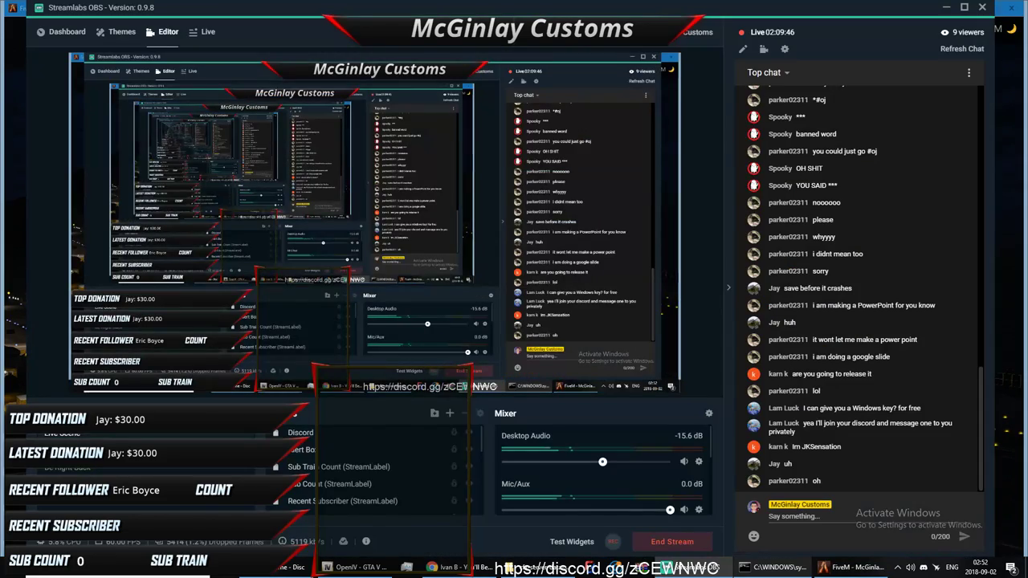
key(alt+Tab)
key(d)
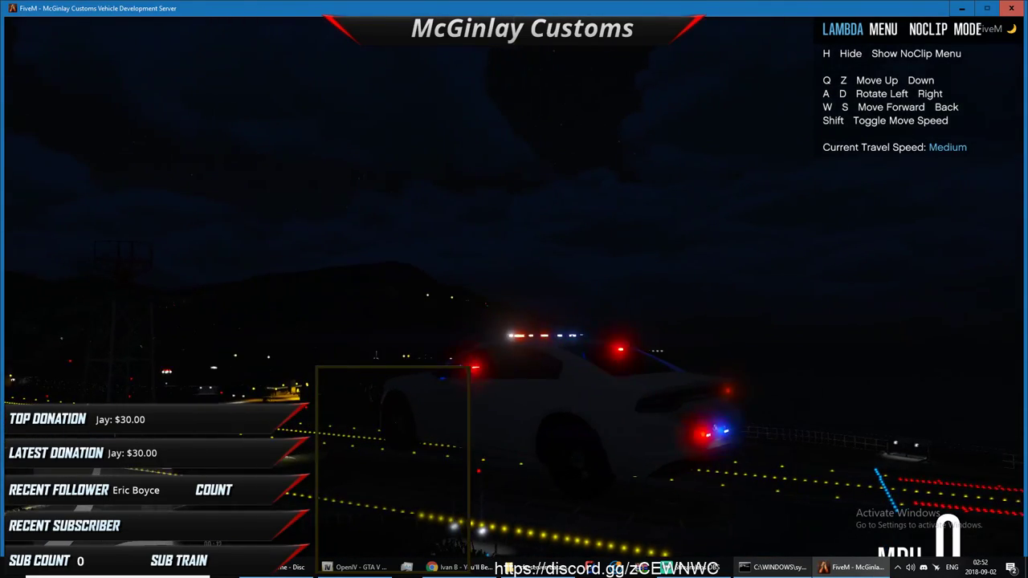
key(d)
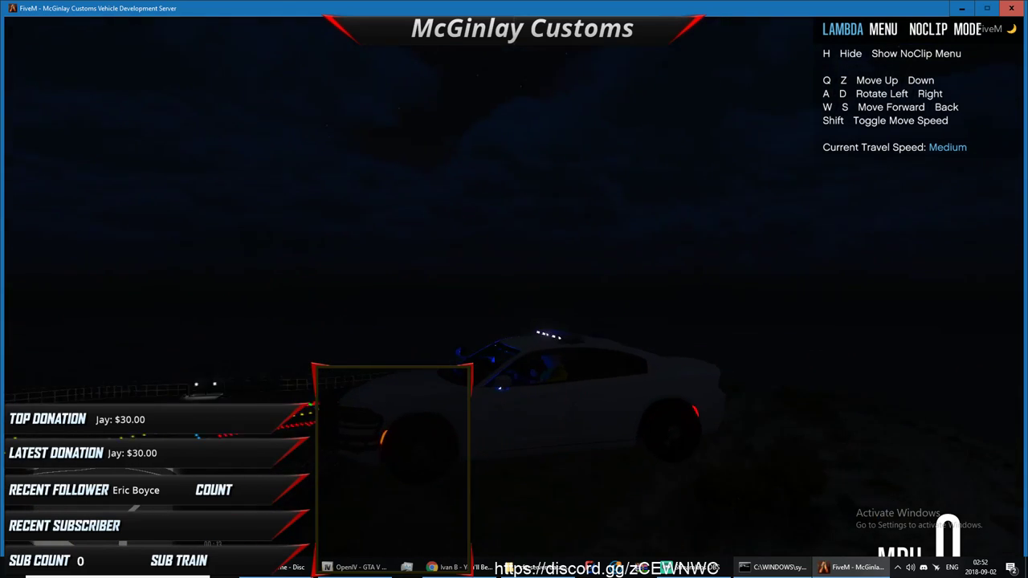
key(d)
key(d)
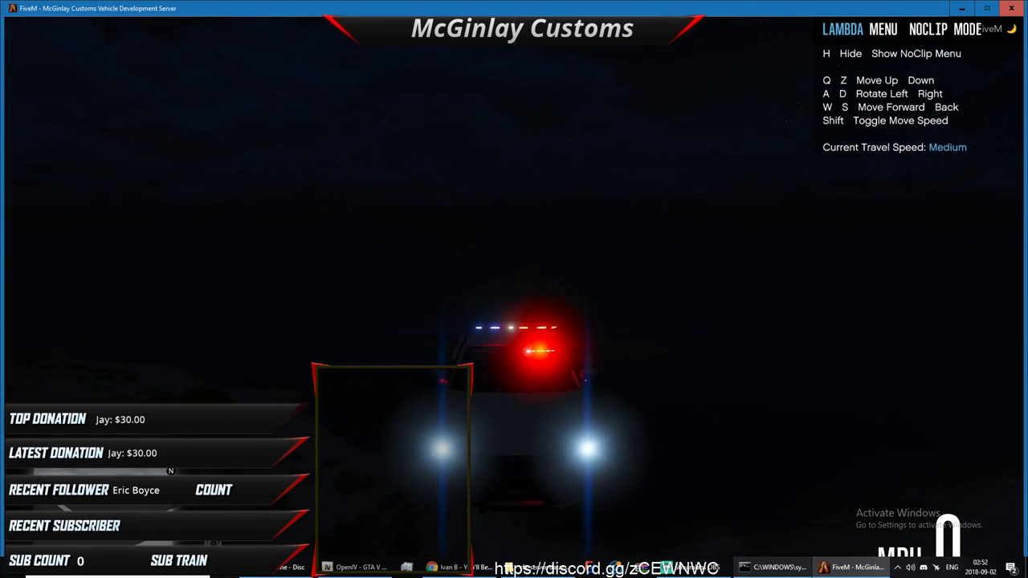
key(d)
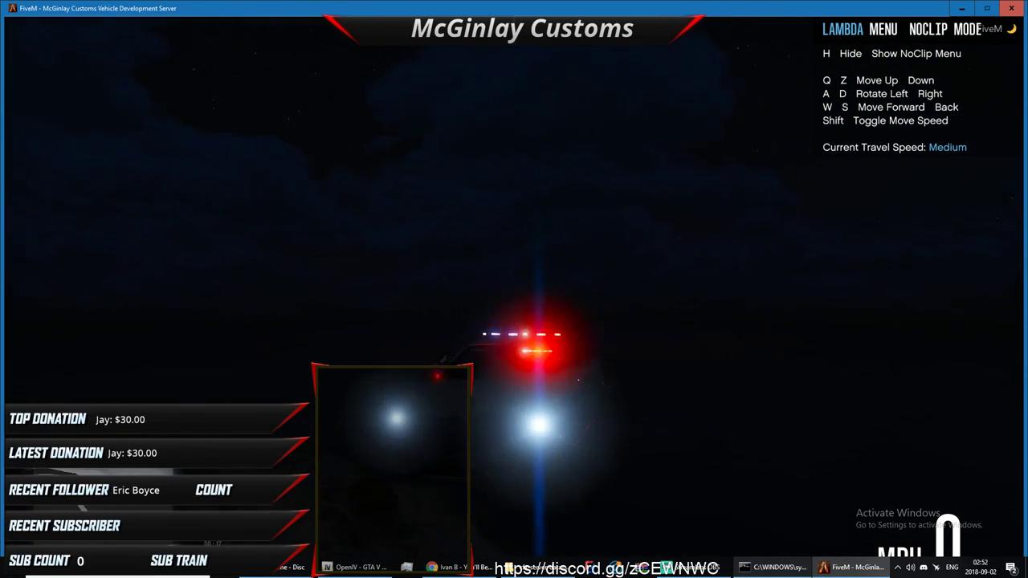
Step: Raise the police car above the airfield, turn off noclip mode and let it drop to the ground
key(q)
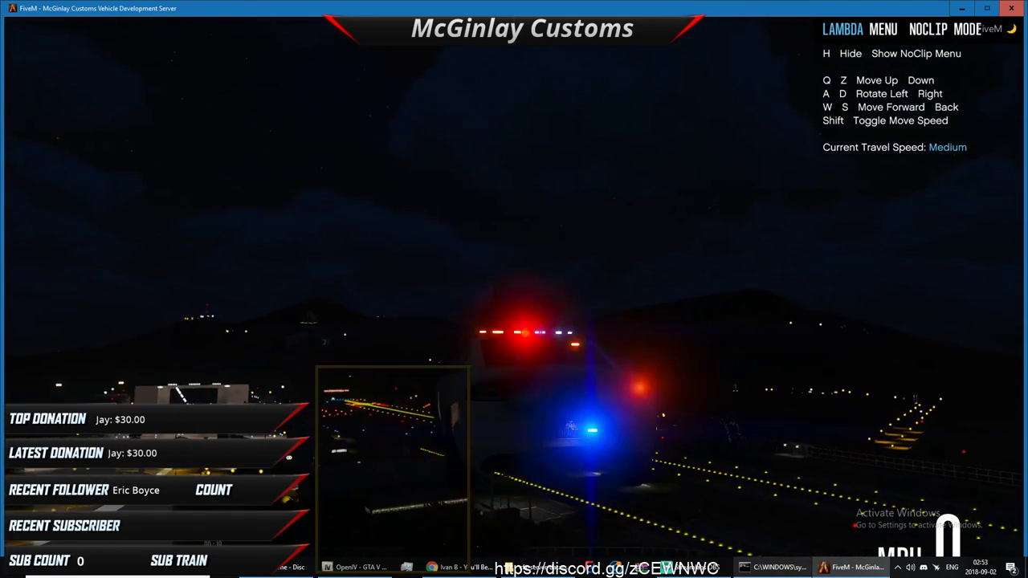
key(z)
key(F2)
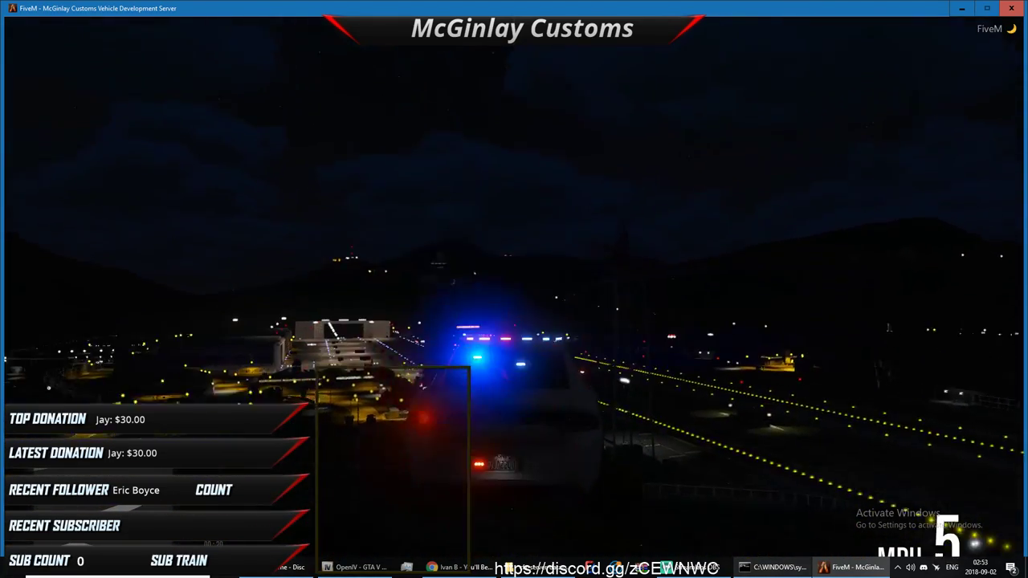
key(z)
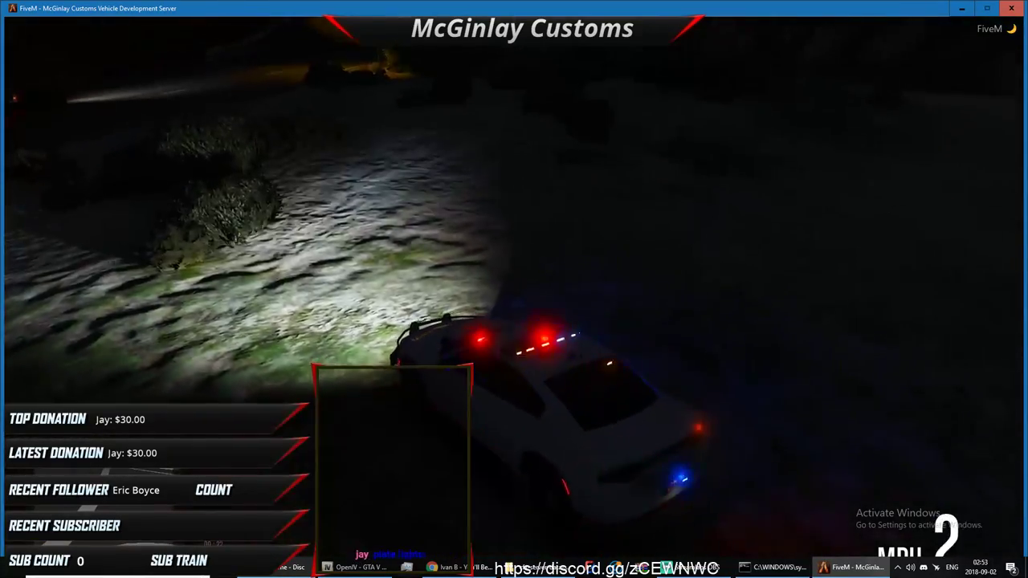
Step: Enable noclip mode again and raise and lower the police car to examine its side and rear lights from several heights
key(h)
key(e)
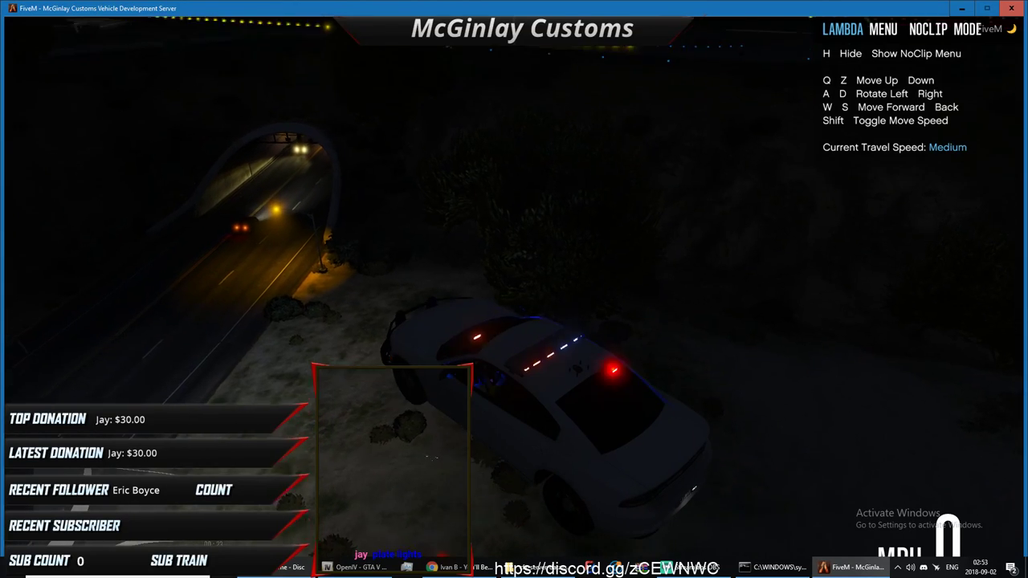
key(q)
key(q)
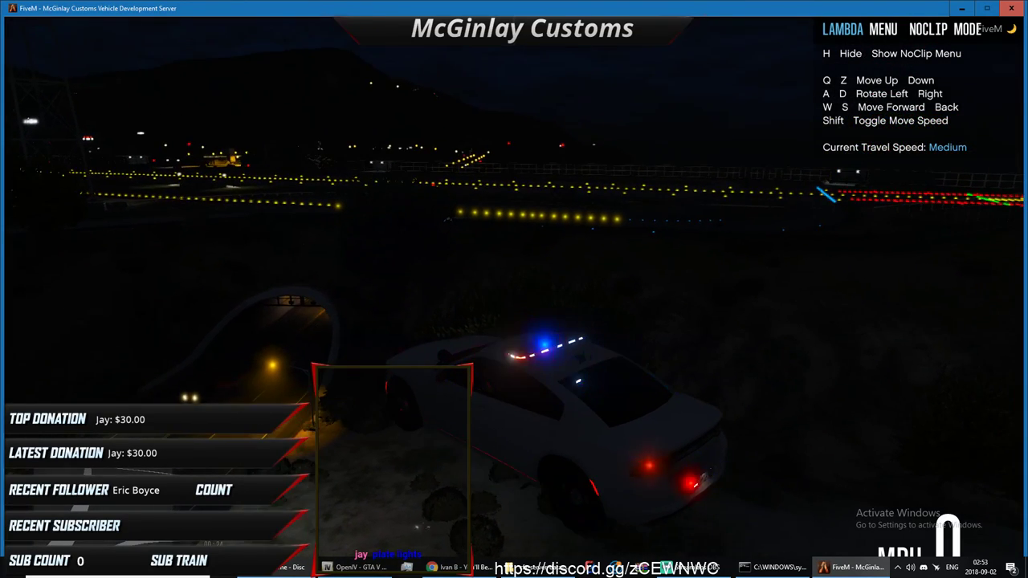
key(z)
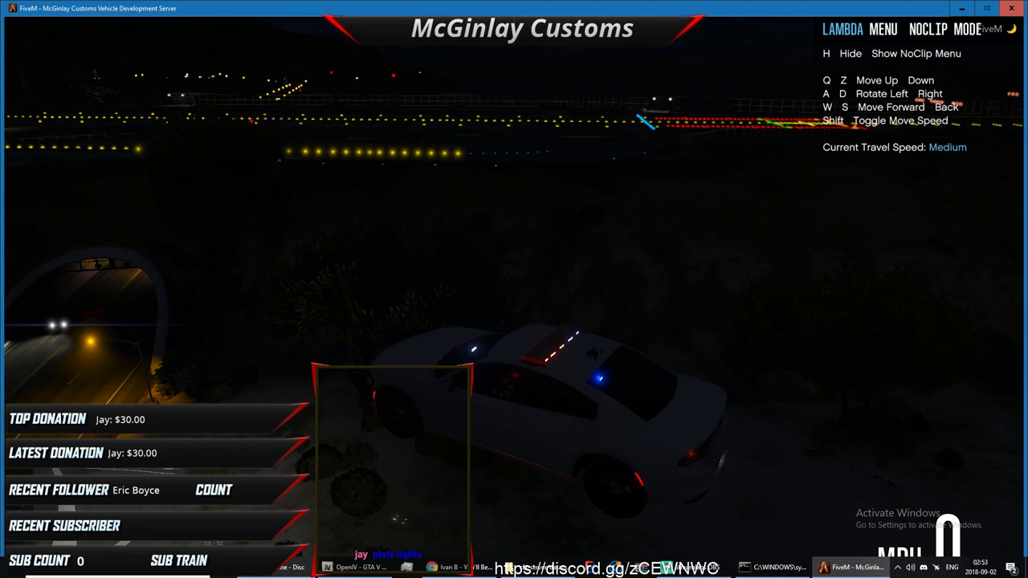
key(q)
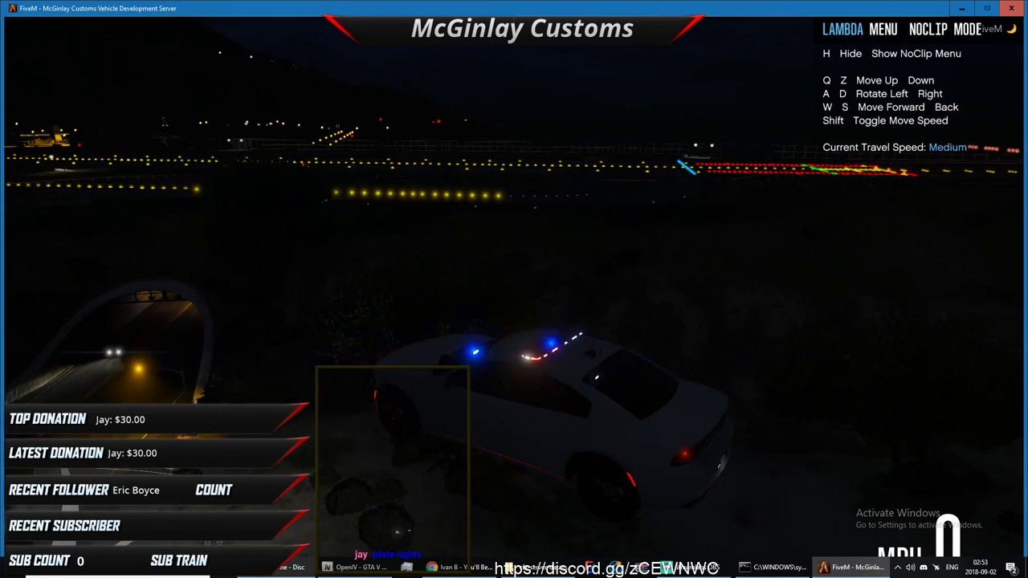
key(q)
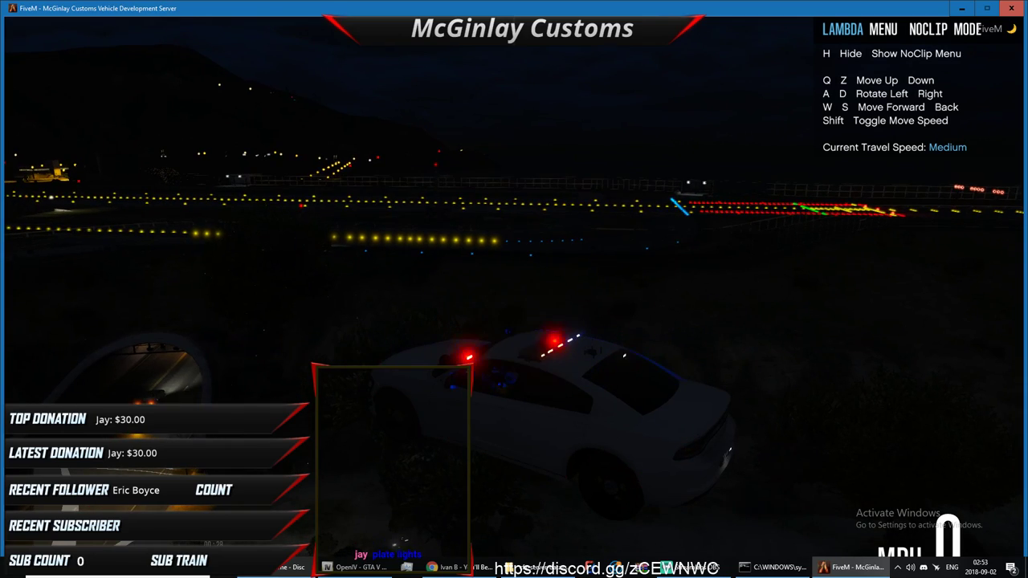
key(z)
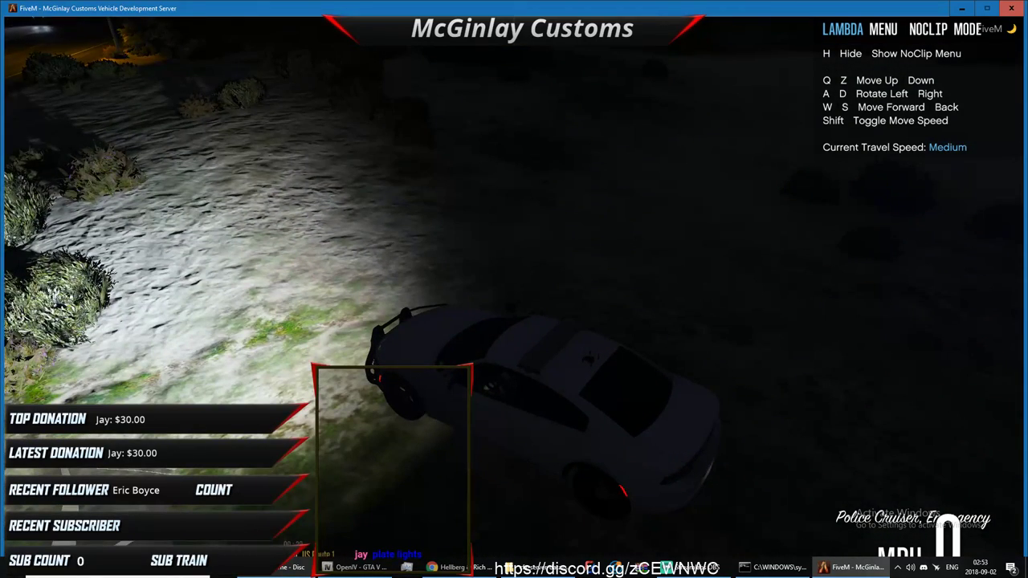
key(z)
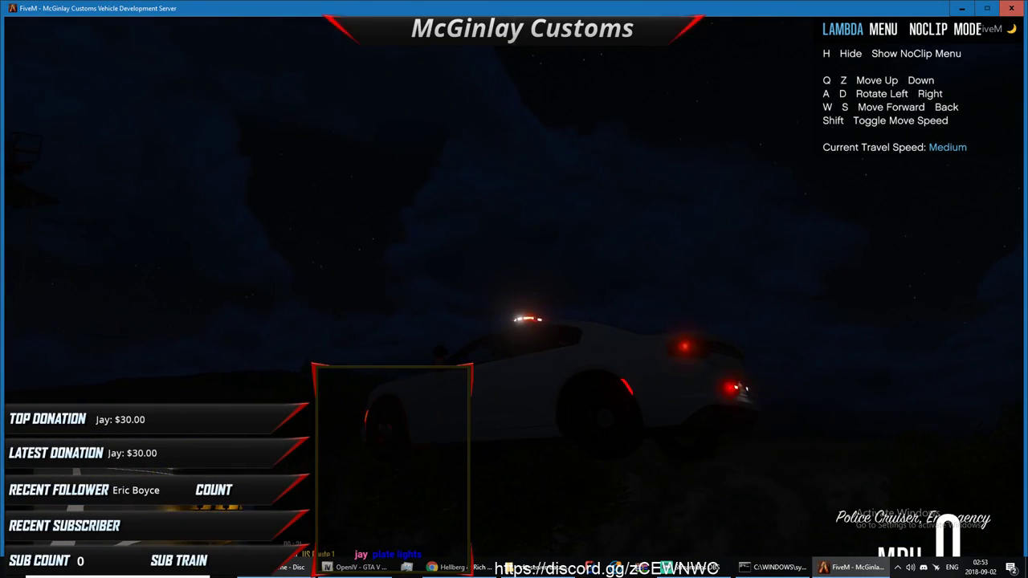
key(q)
key(q)
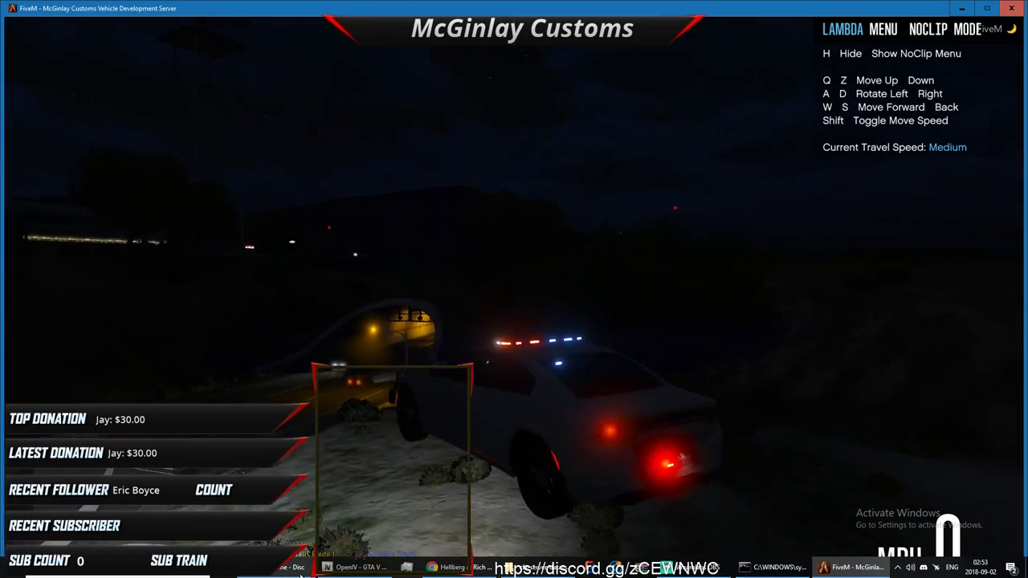
Step: Leave noclip mode, get out of the police car and inspect its light bar up close in first person
key(s)
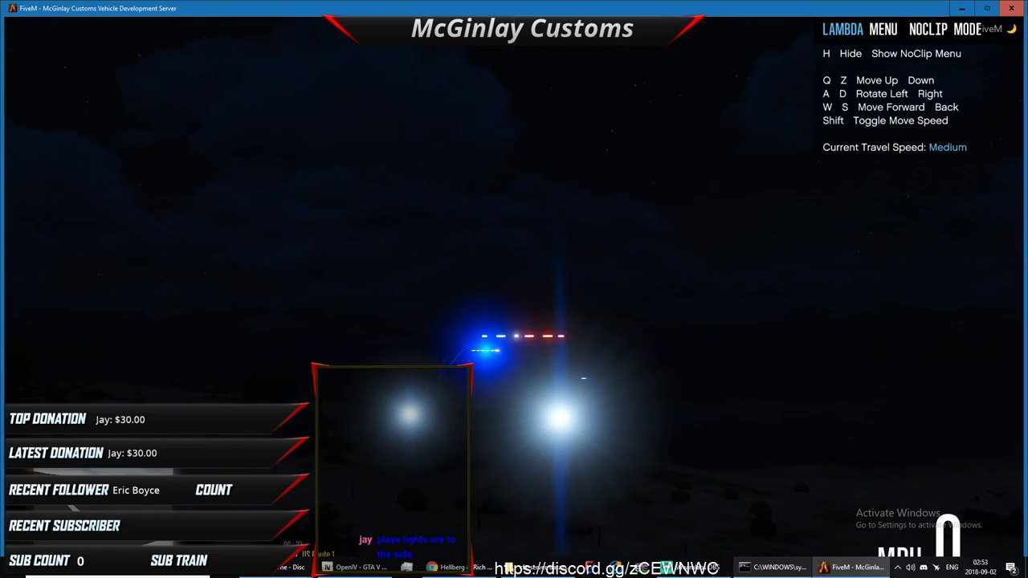
key(s)
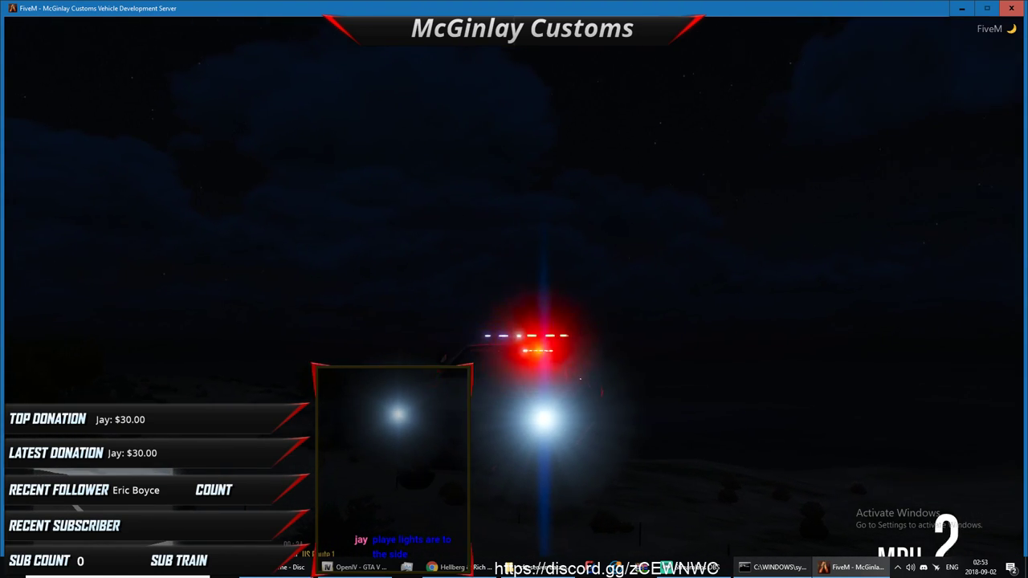
key(s)
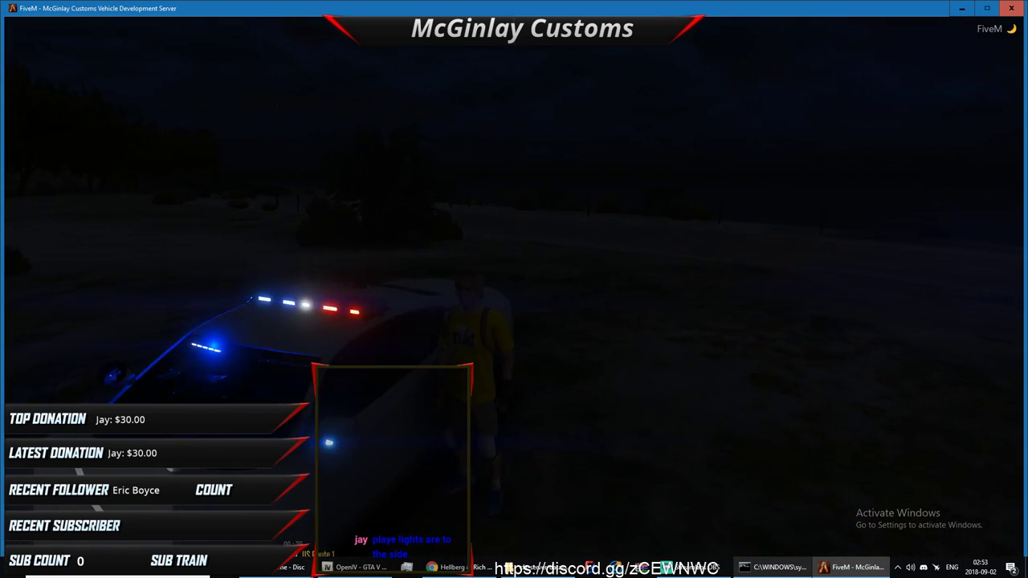
key(v)
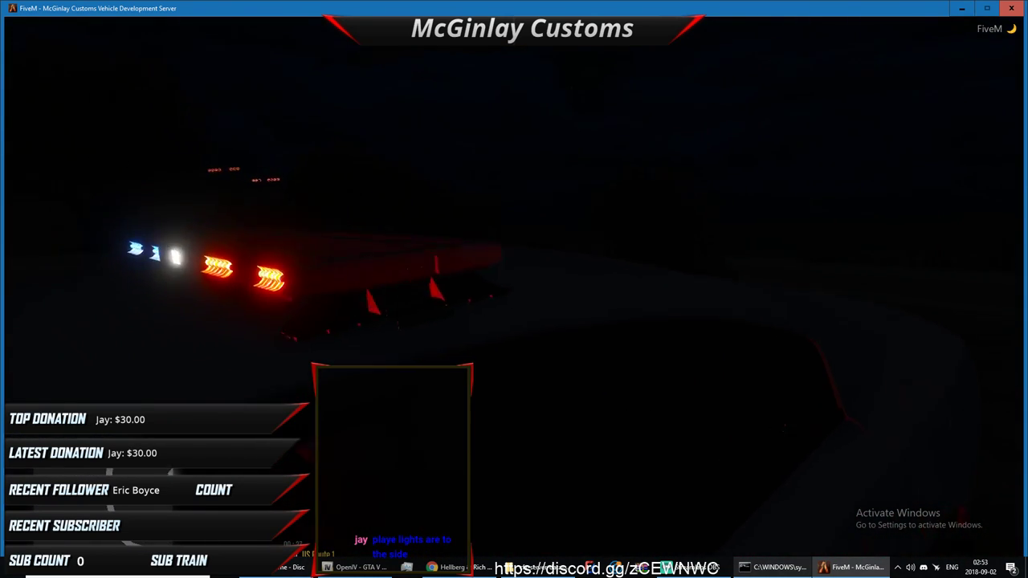
key(w)
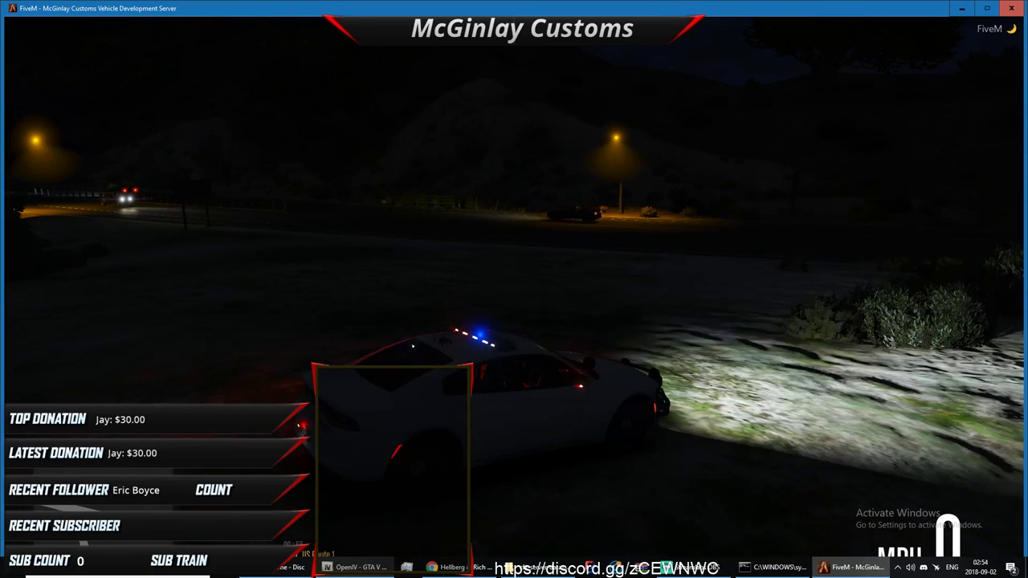
Step: Open the police car's modifications in the Lambda Menu and check the toggles for its extras
key(F7)
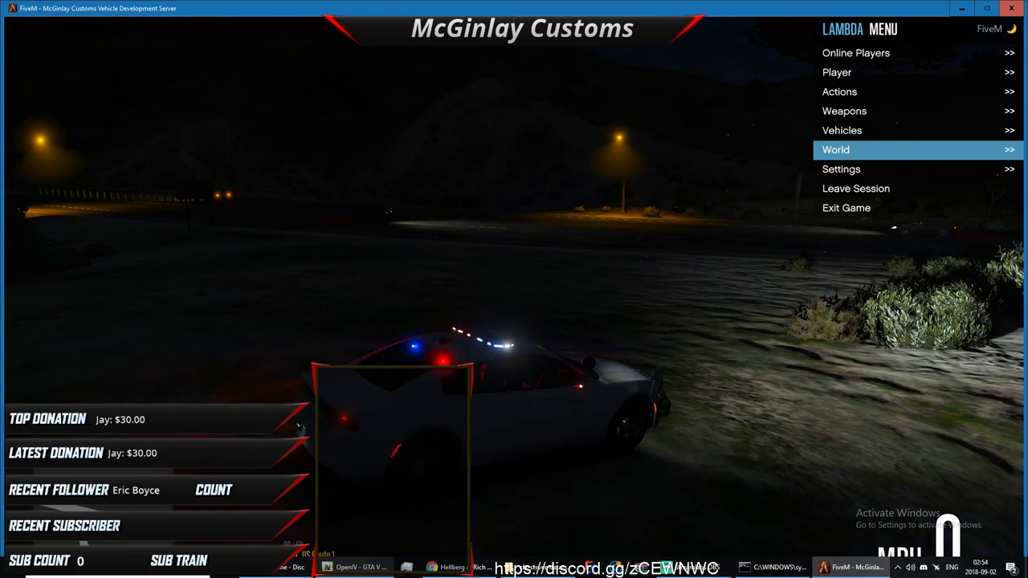
key(Return)
key(Right)
key(Down)
key(Down)
key(Left)
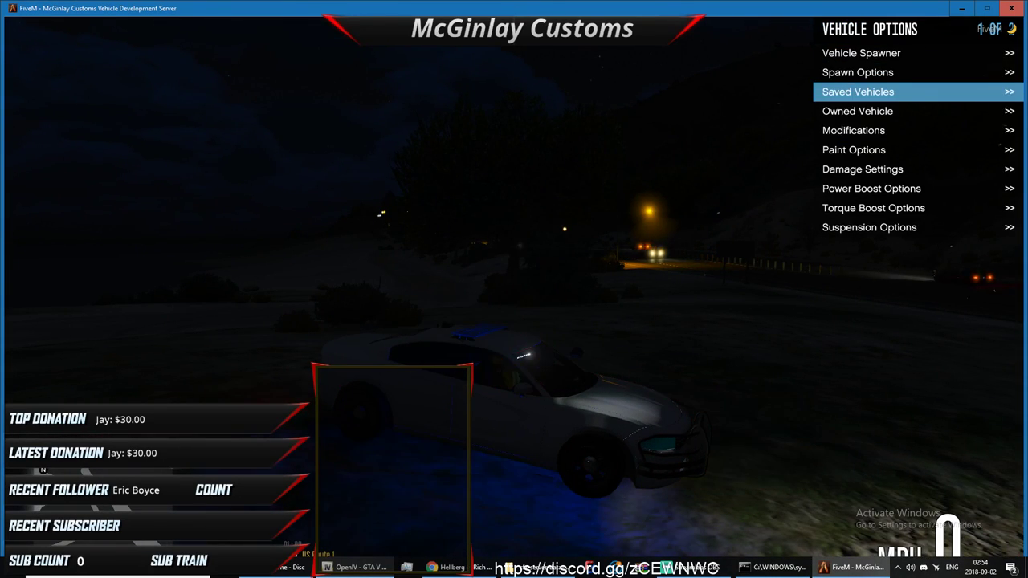
key(Down)
key(Down)
key(Return)
key(Left)
key(Down)
key(Up)
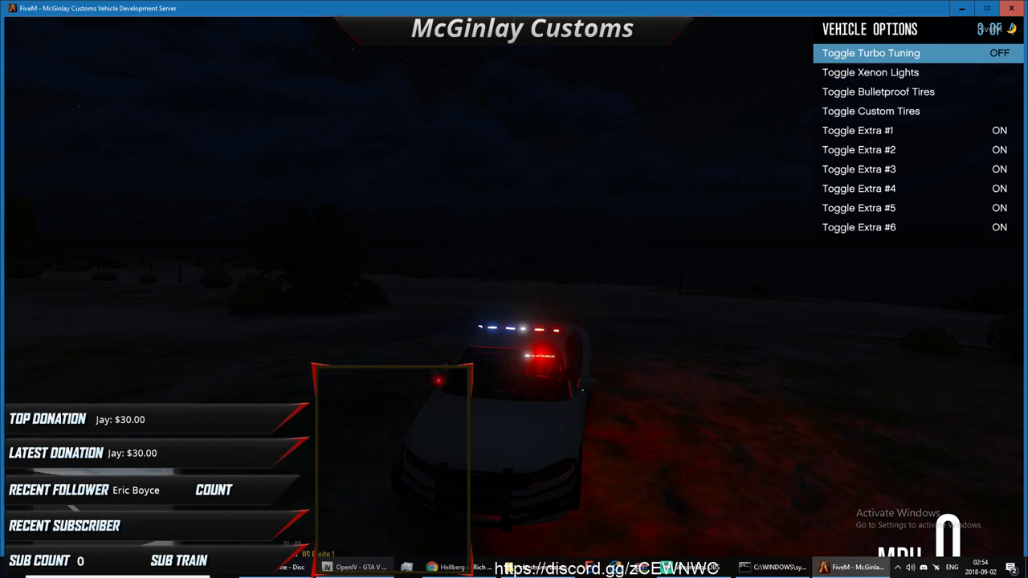
Step: Check the vehicle's Rainbow Options and return to the vehicle options
key(Left)
key(Up)
key(Up)
key(Return)
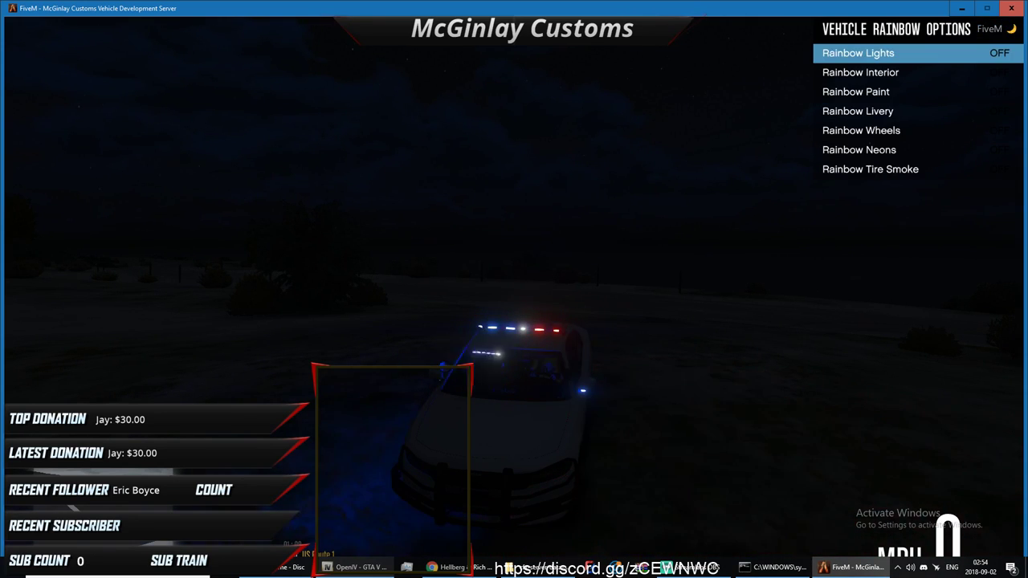
key(BackSpace)
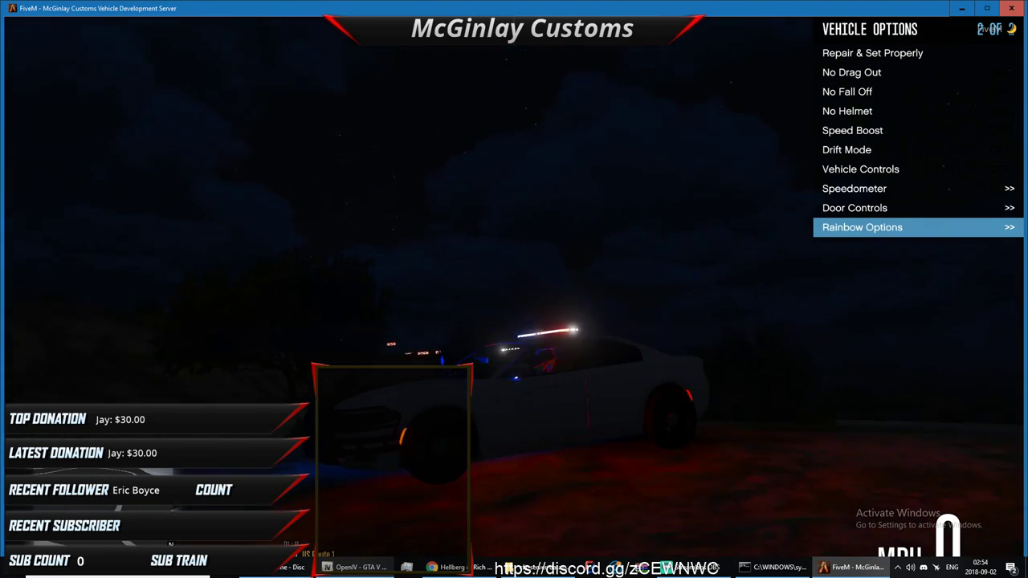
Step: Drive the police car with its headlights on towards the highway and stop beside the road
key(h)
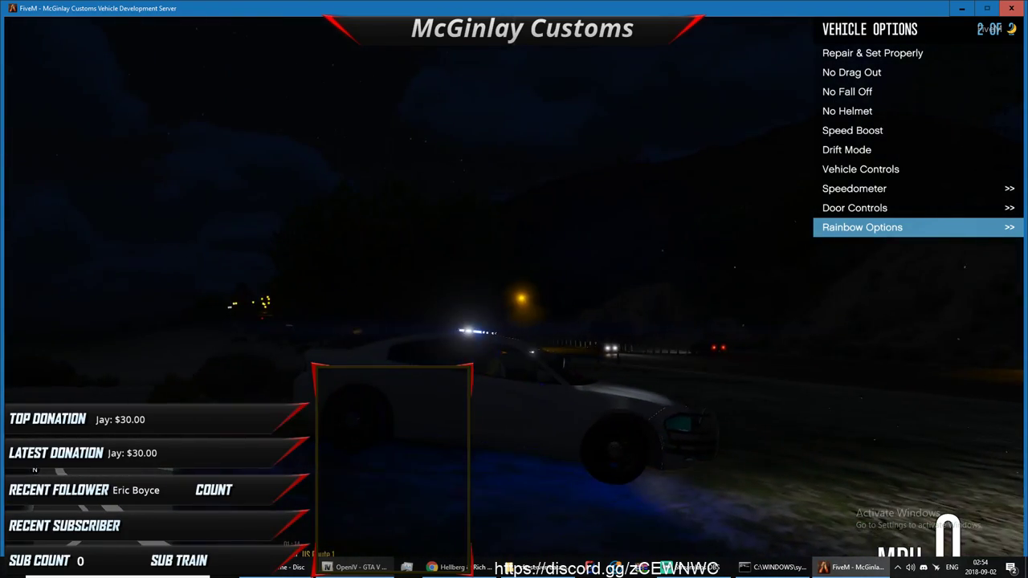
key(w)
key(a)
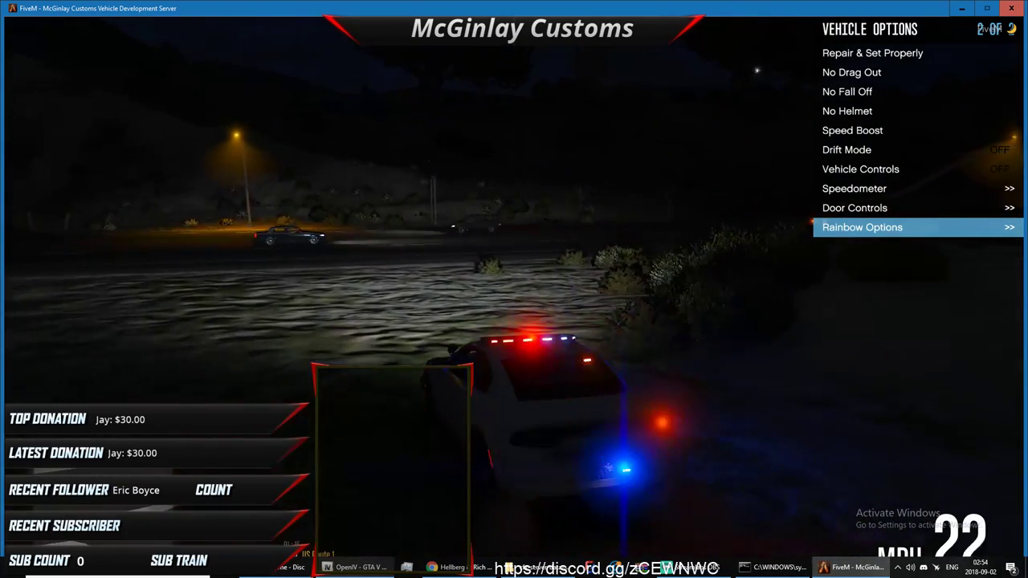
key(s)
Step: Switch to Streamlabs OBS and move the chat box and its frame to the lower-right corner of the stream scene
key(alt+Tab)
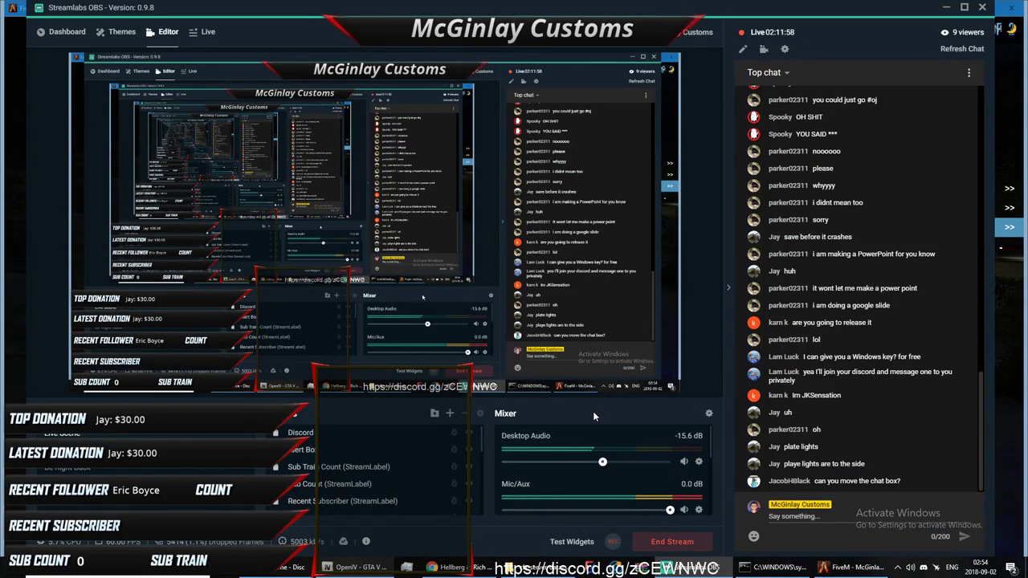
key(alt+Tab)
key(alt+Tab)
key(alt+Tab)
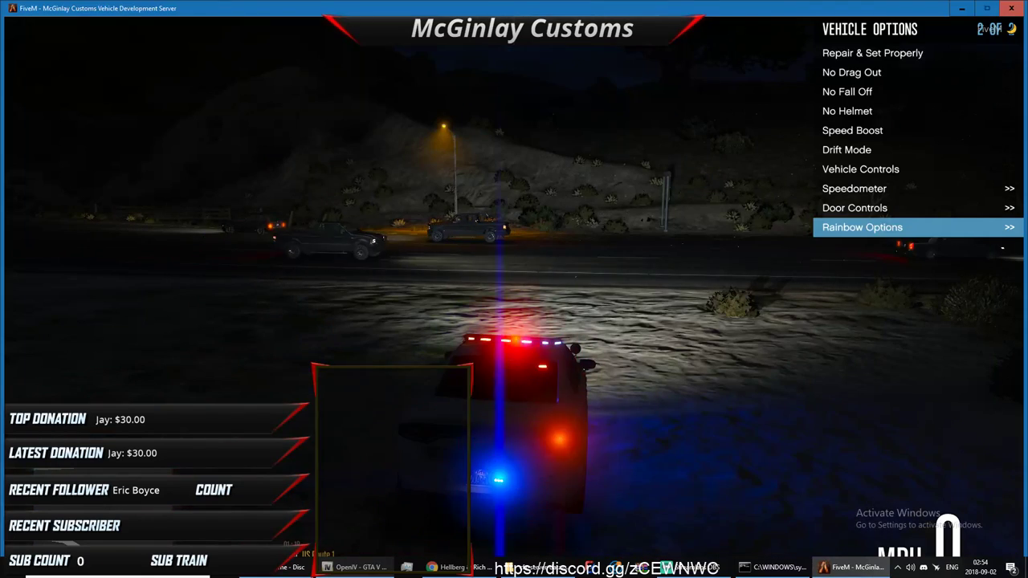
key(alt+Tab)
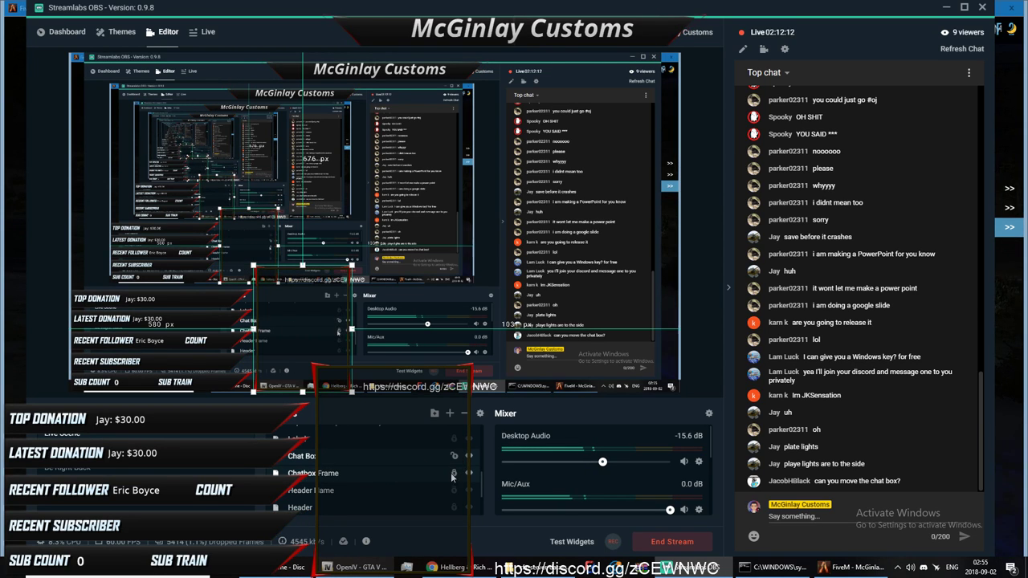
drag(320, 355, 649, 354)
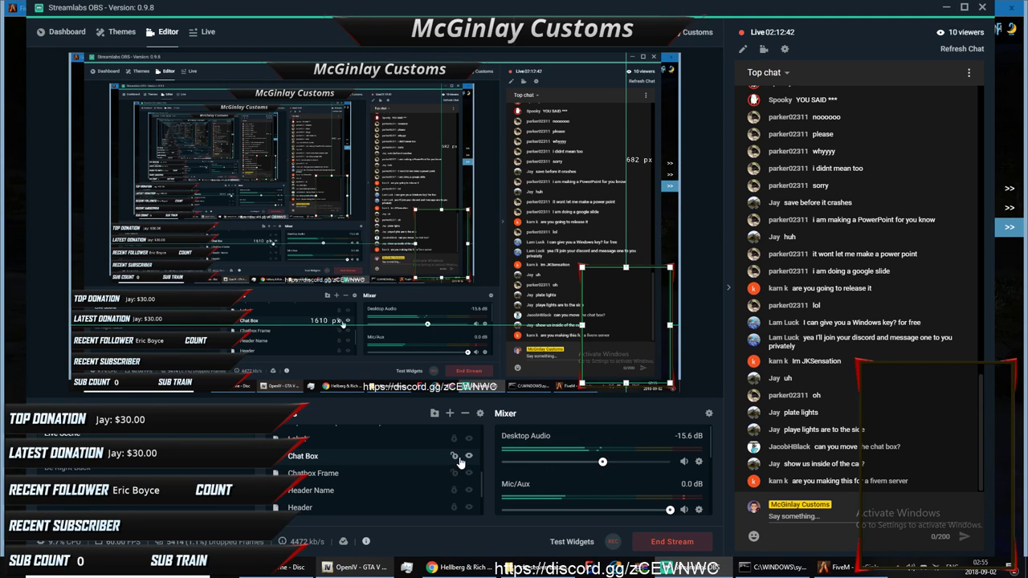
Step: Switch back to FiveM, view the police car's interior in first person and get out of the car
click(836, 567)
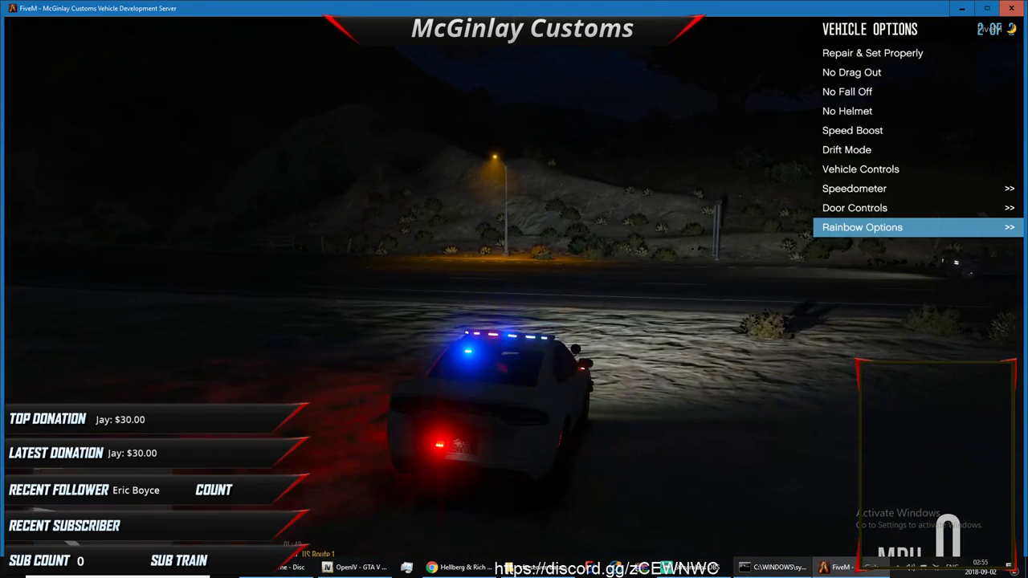
key(v)
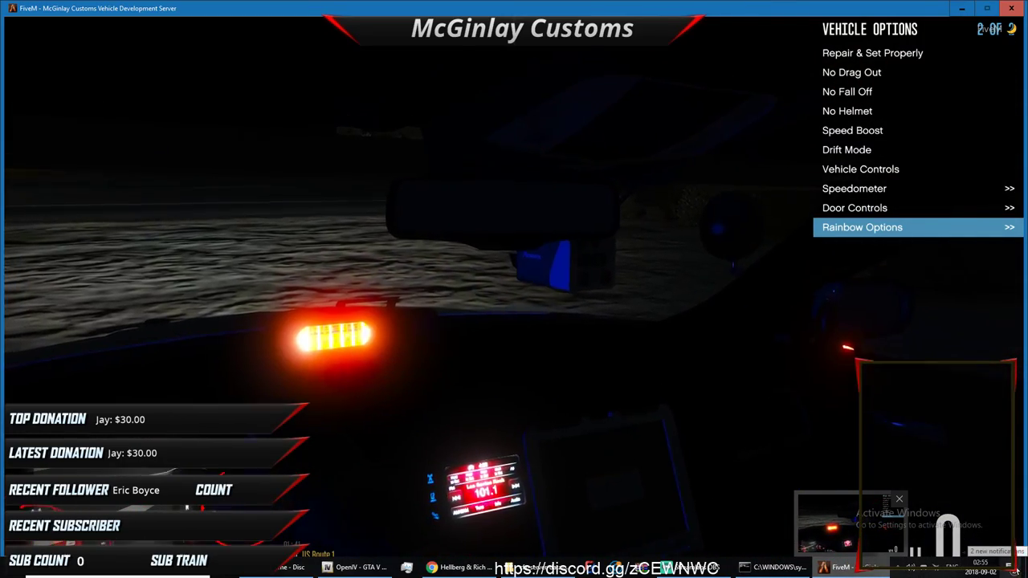
key(f)
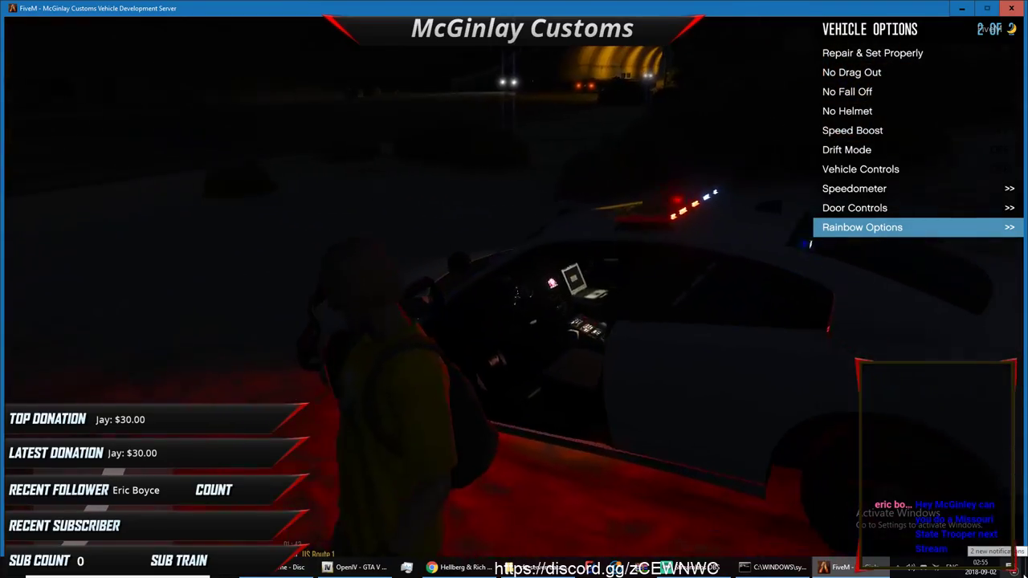
Step: View the police car's exterior and interior in first person, get in and out of it and approach the open driver's door
key(v)
key(w)
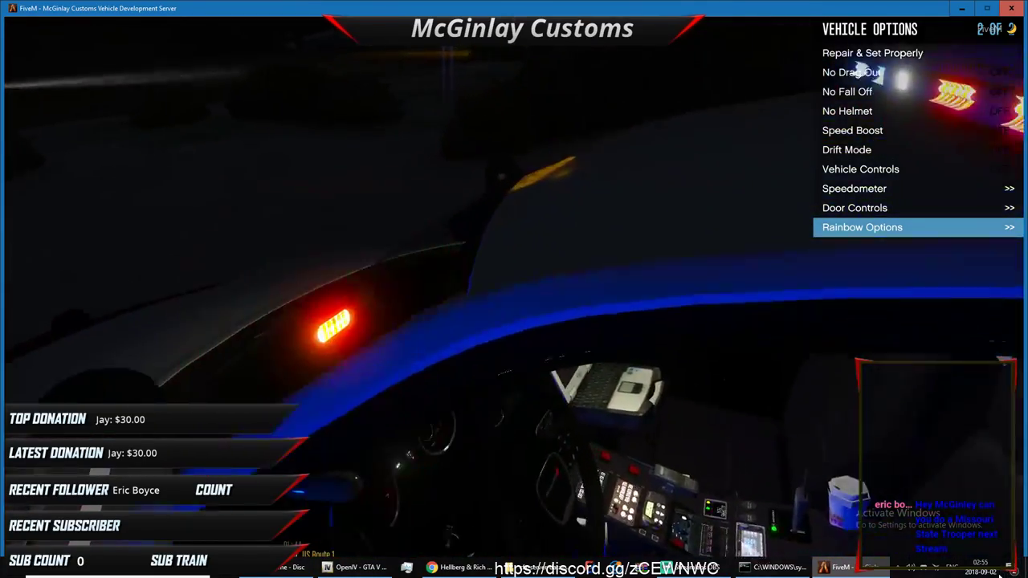
key(f)
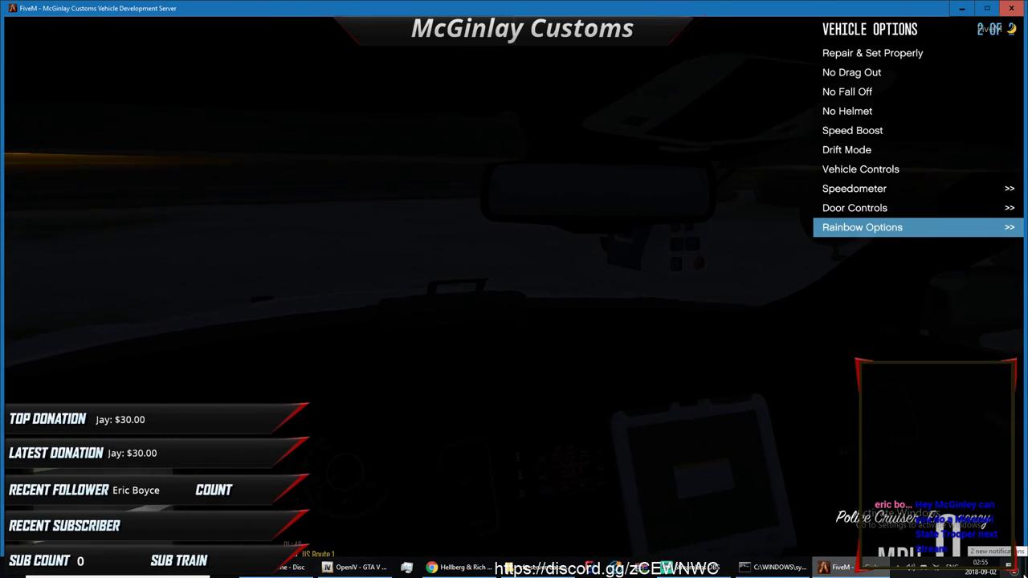
key(v)
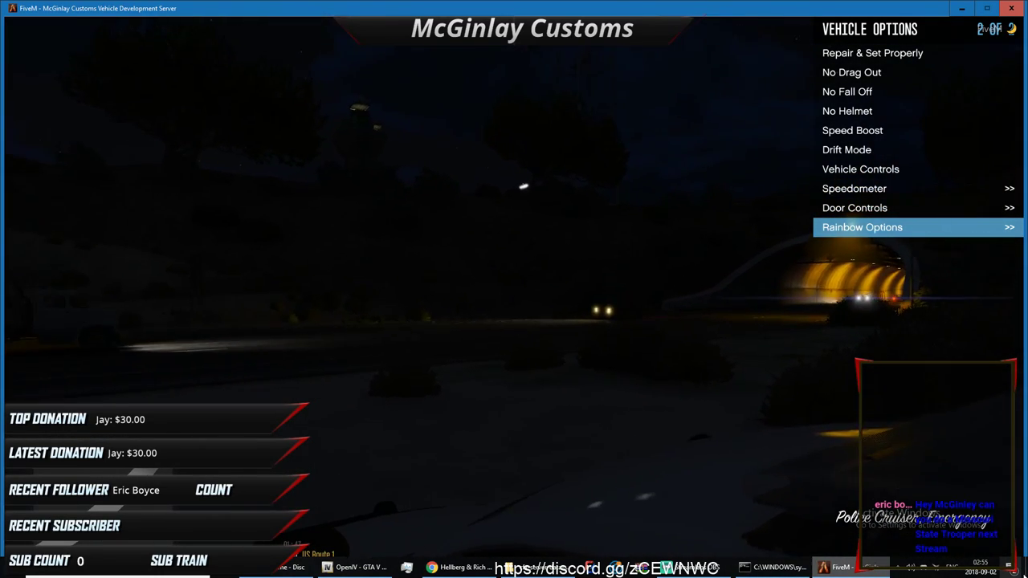
key(f)
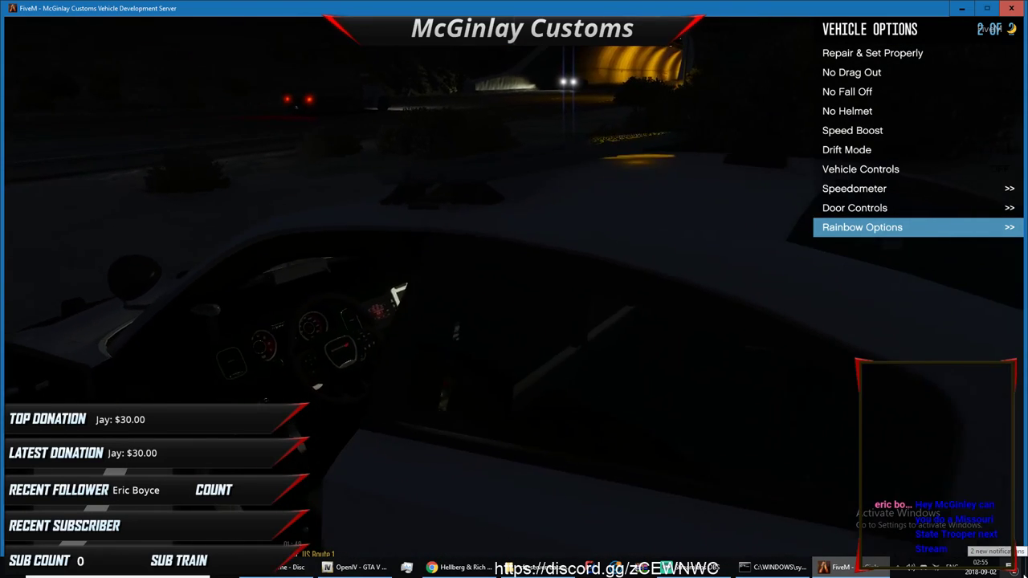
key(w)
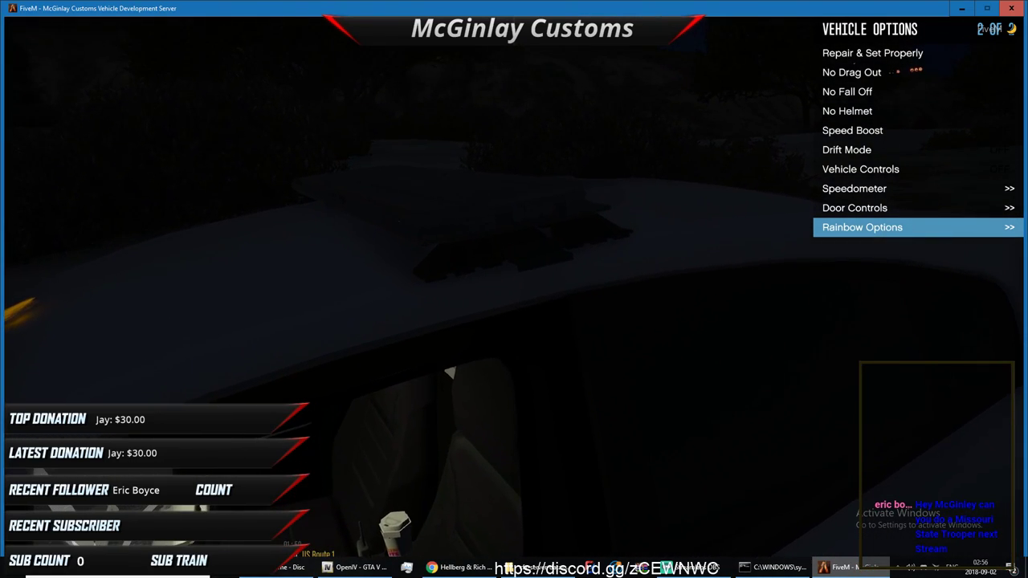
Step: Inspect the car's interior and open door in noclip mode at Slow travel speed, and leave noclip mode
key(F2)
key(shift)
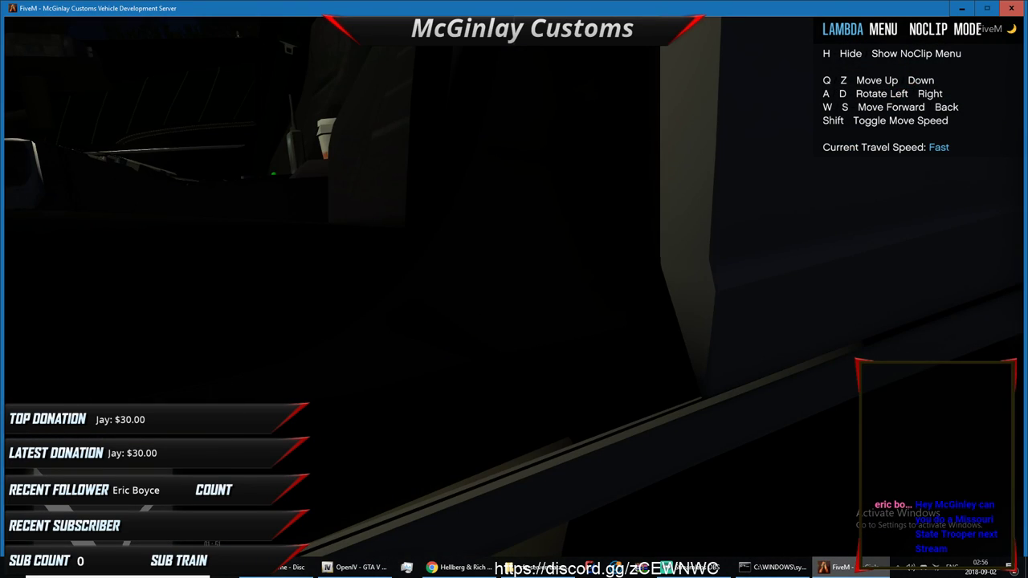
key(shift)
key(shift)
key(q)
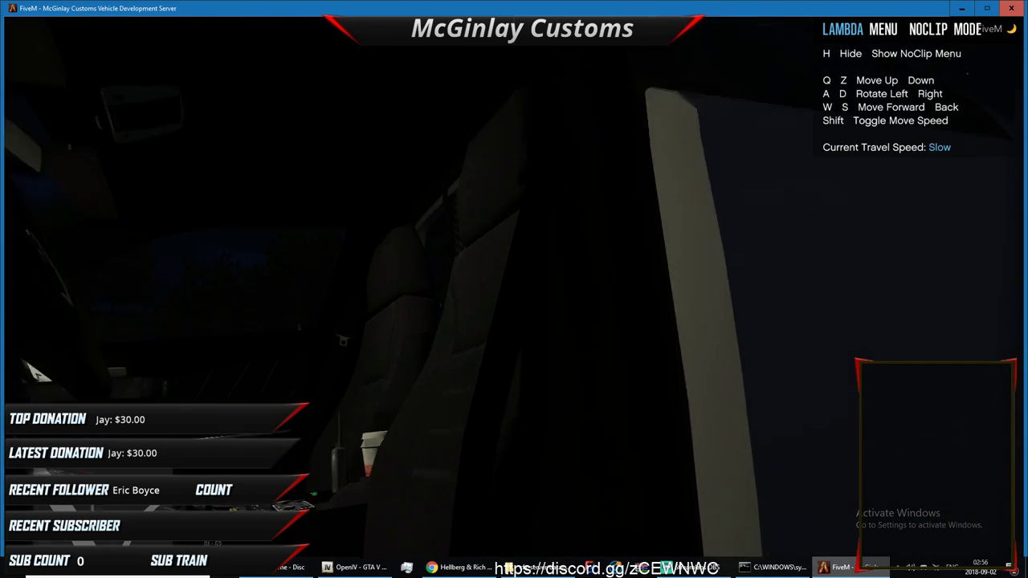
key(s)
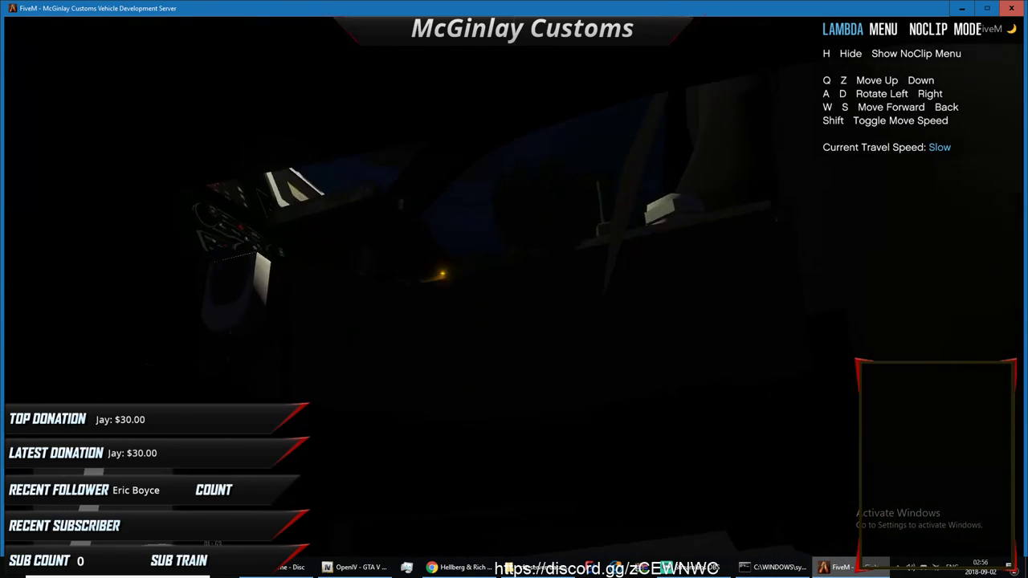
key(s)
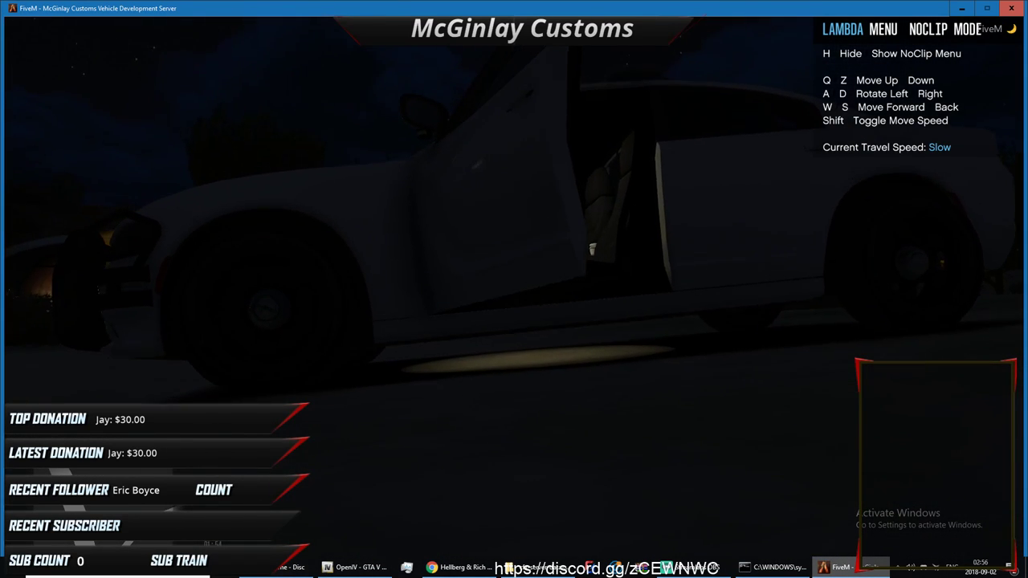
key(F2)
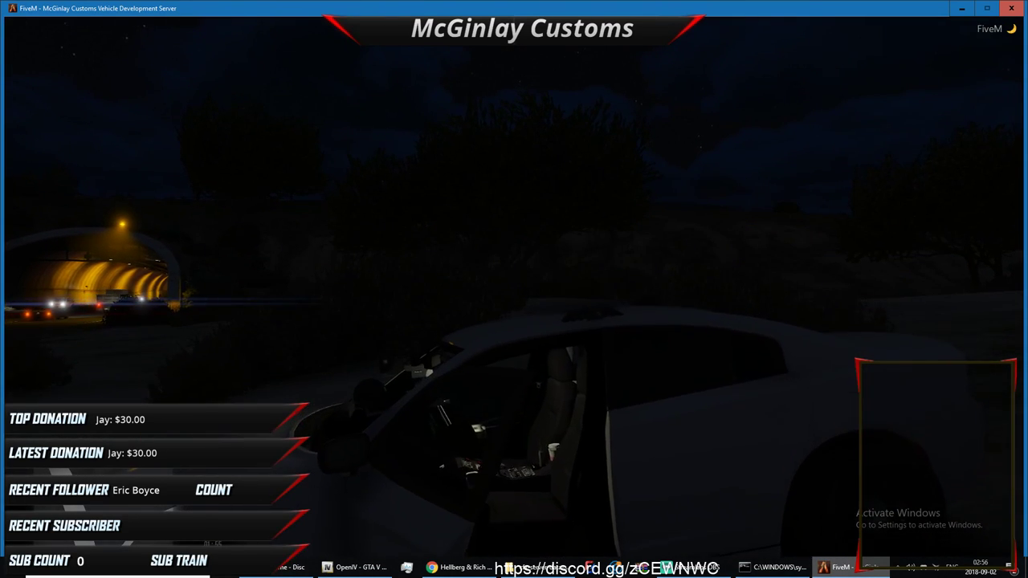
Step: Get back into the police car and open the extras list in its vehicle modifications
key(f)
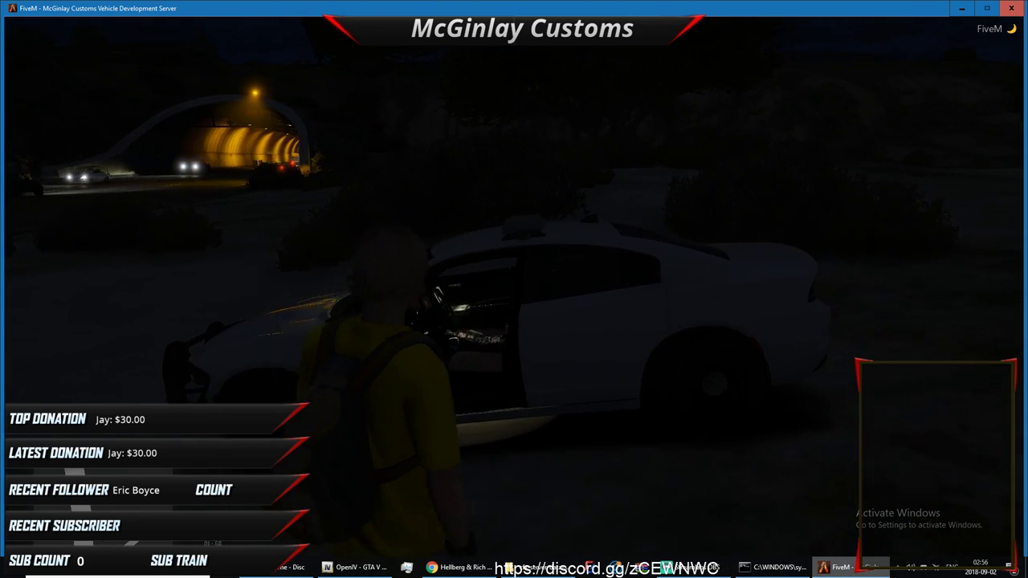
key(m)
key(BackSpace)
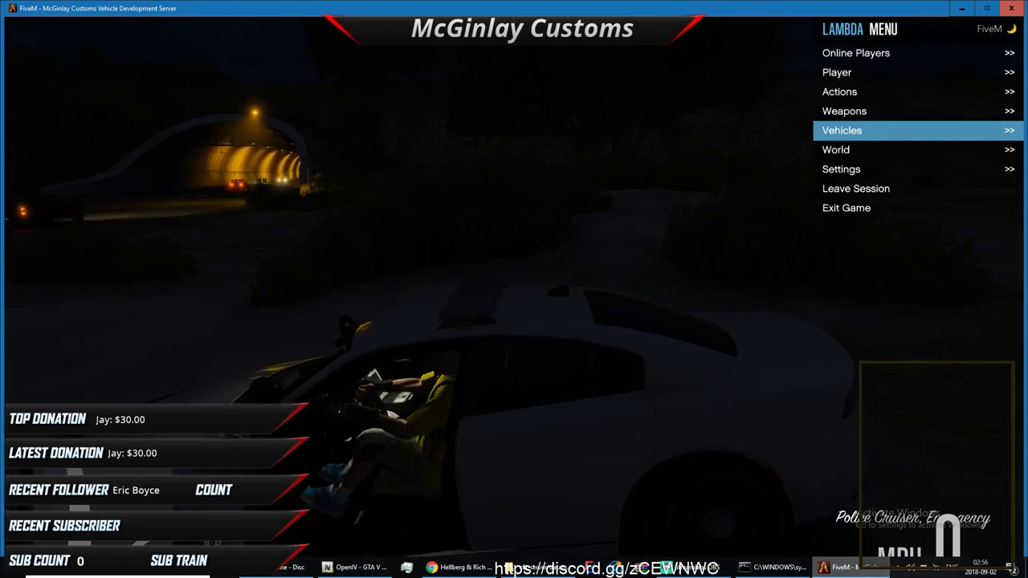
key(Return)
key(Down)
key(Right)
key(Down)
key(Down)
key(Down)
key(Down)
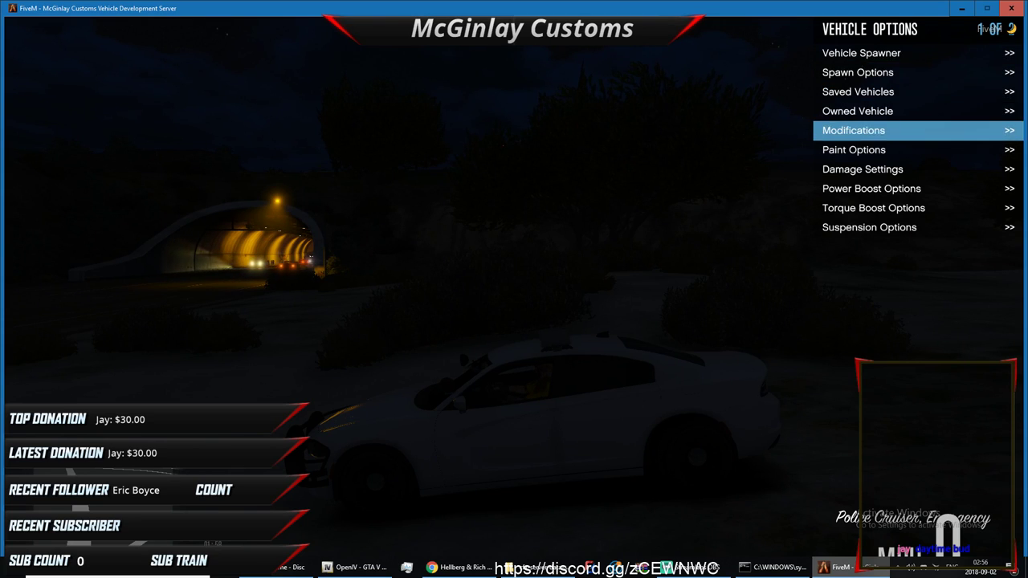
key(Return)
key(Down)
key(Down)
key(Down)
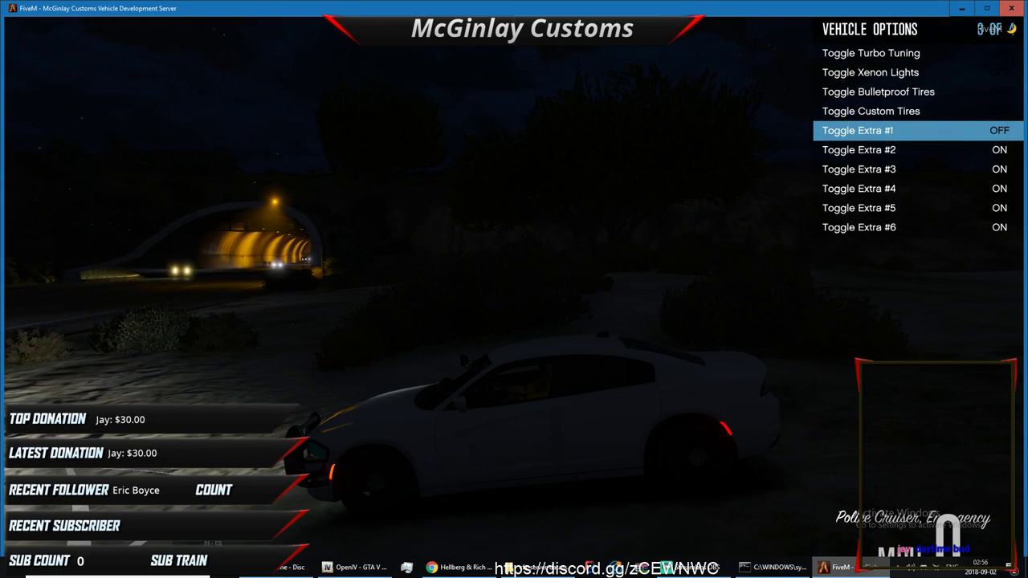
Step: Set the car's primary paint color to Black from the Normal colors
key(BackSpace)
key(Down)
key(Return)
key(Down)
key(Down)
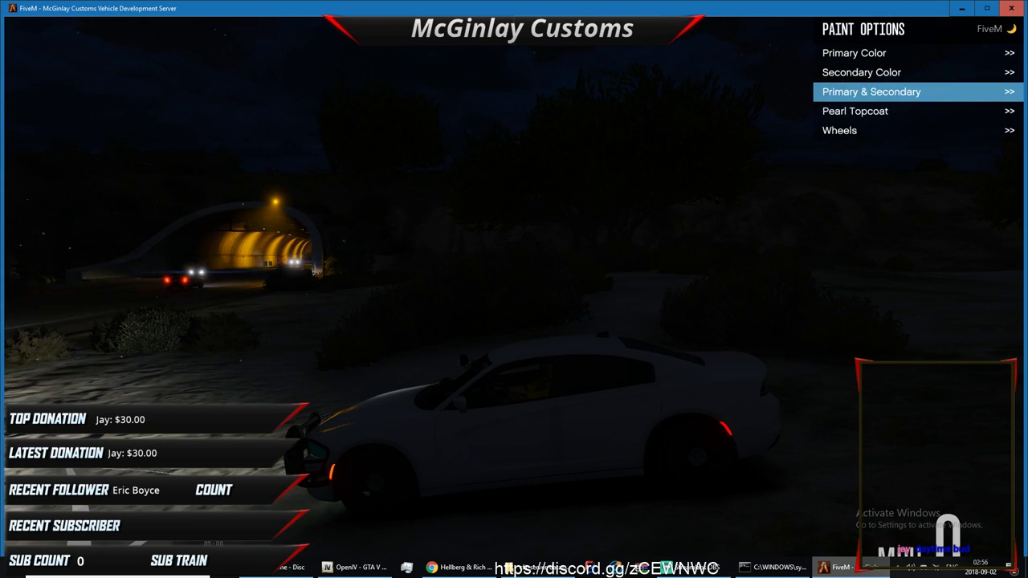
key(Up)
key(Up)
key(Return)
key(Down)
key(Down)
key(Up)
key(Up)
key(Return)
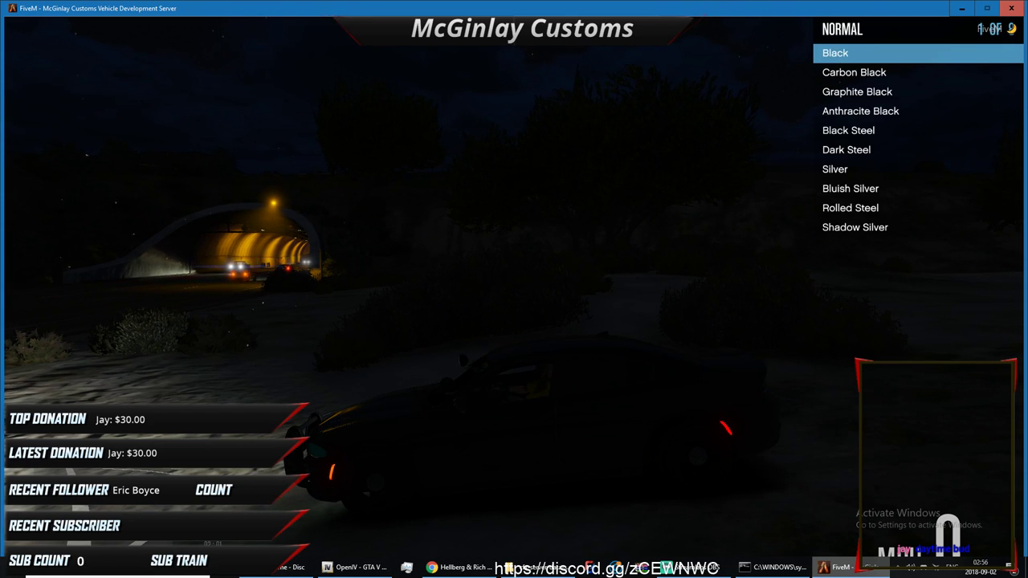
Step: Return to the vehicle modifications and turn off extras #4, #5 and #6
key(BackSpace)
key(BackSpace)
key(BackSpace)
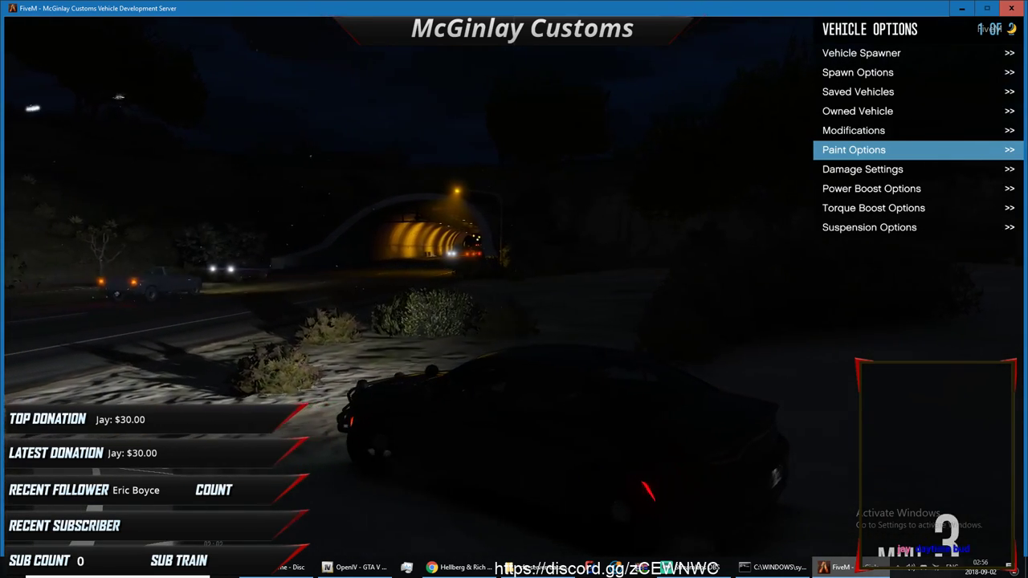
key(Up)
key(Return)
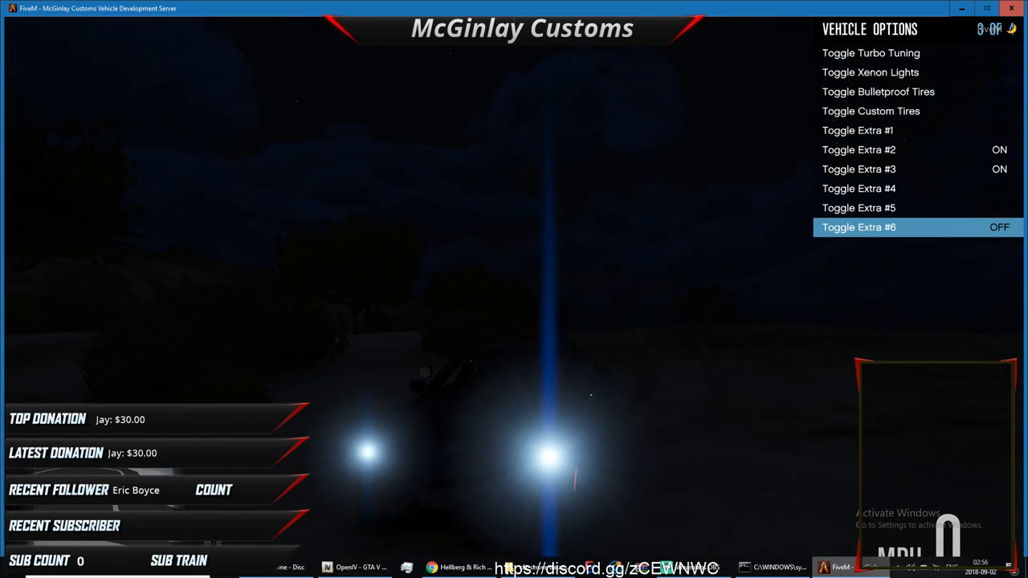
Step: Drive the black car onto the highway, set the time to Mid Day and stop beside the road
key(w)
key(d)
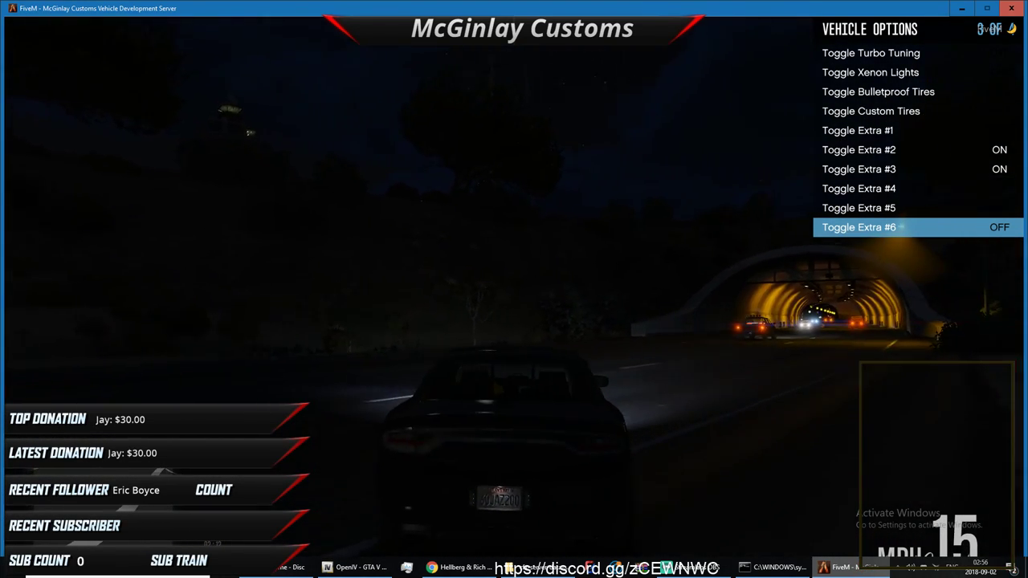
key(d)
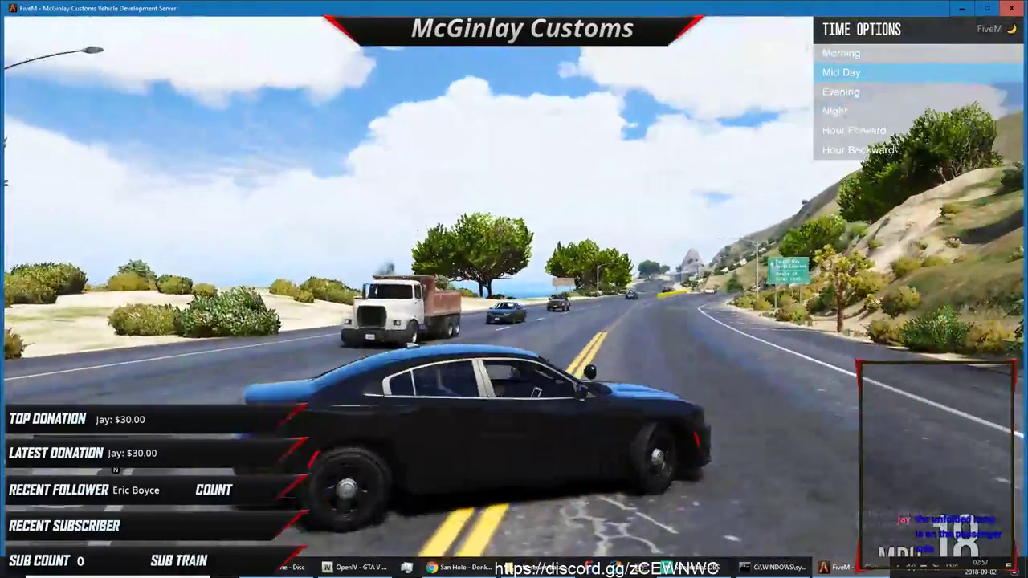
key(d)
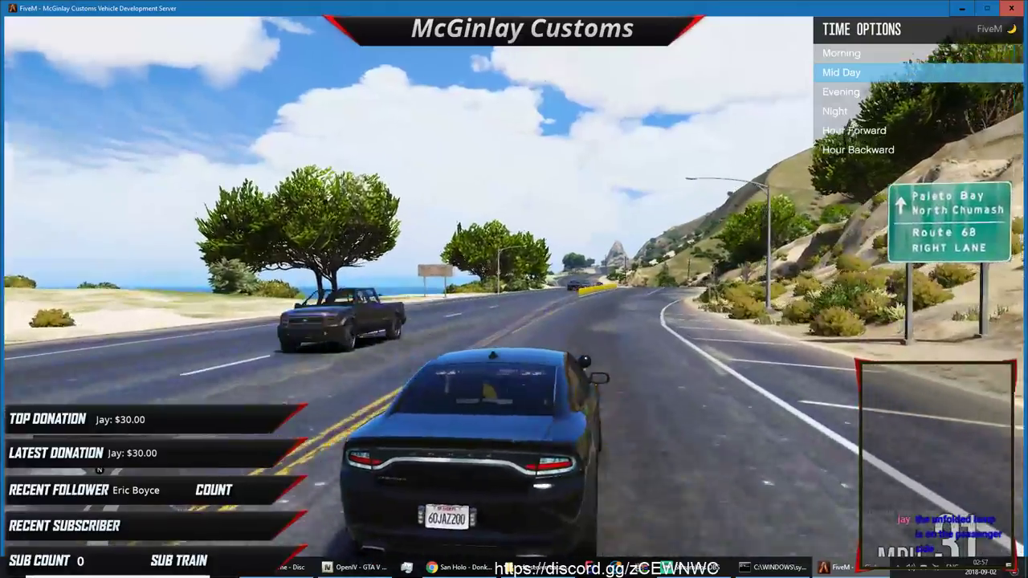
key(w)
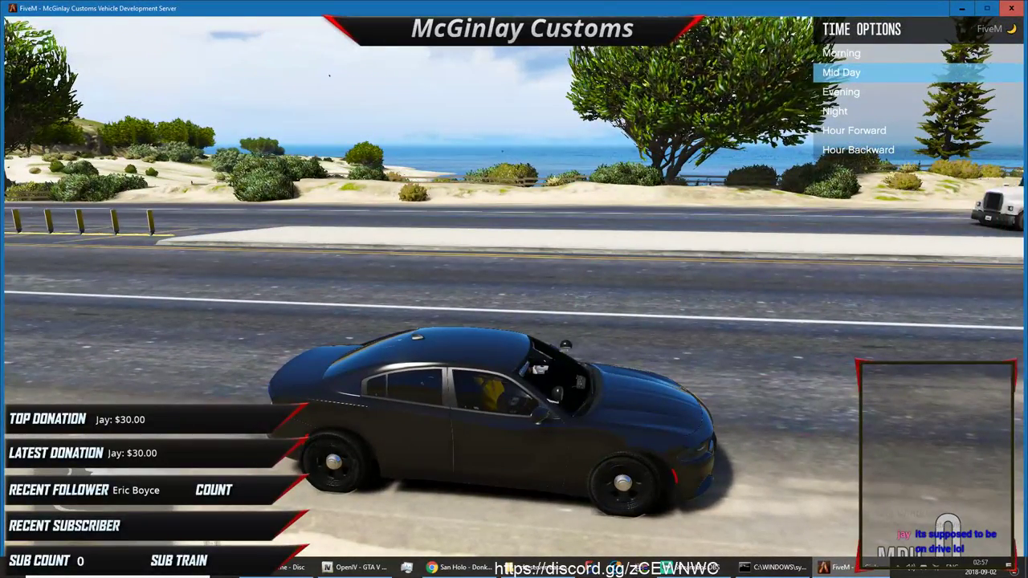
Step: Roll the parked car forward and backward to check it and its wheels from the side
key(w)
key(s)
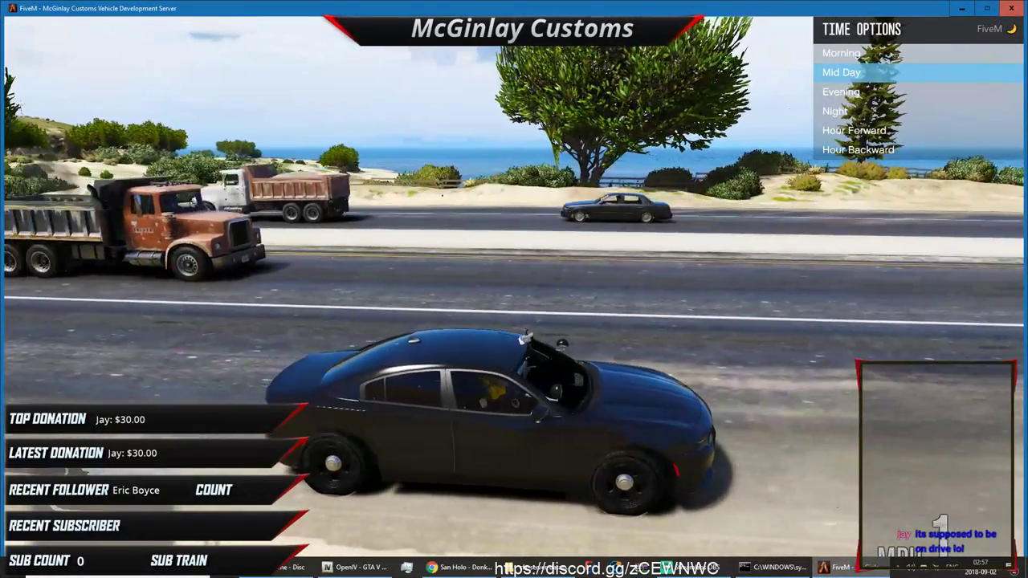
key(w)
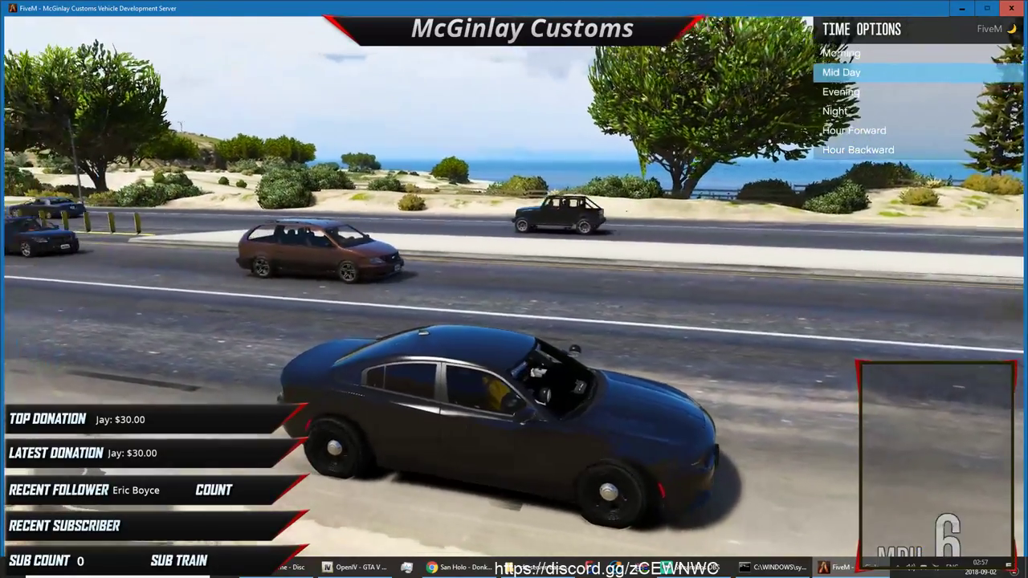
key(s)
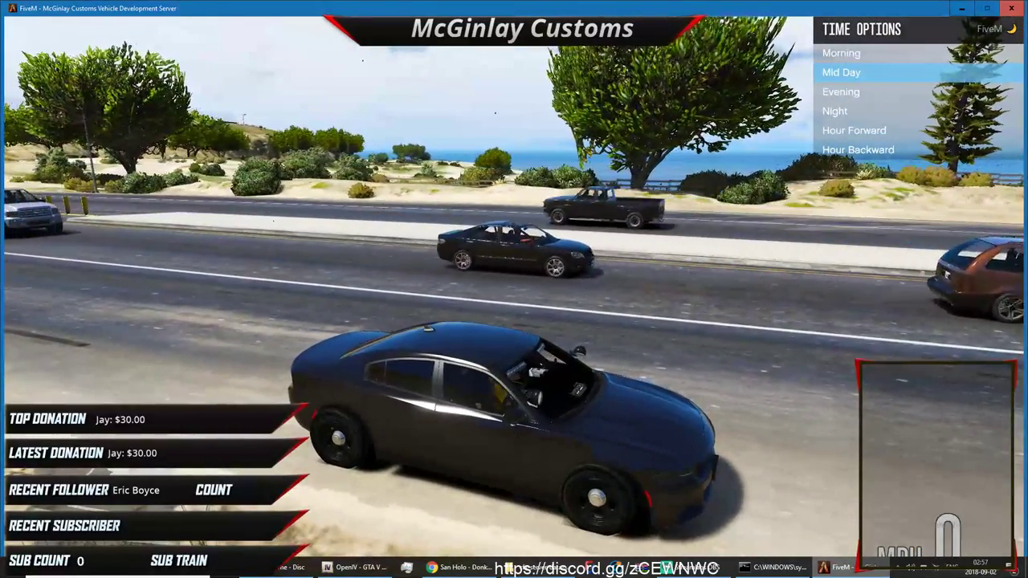
key(w)
key(s)
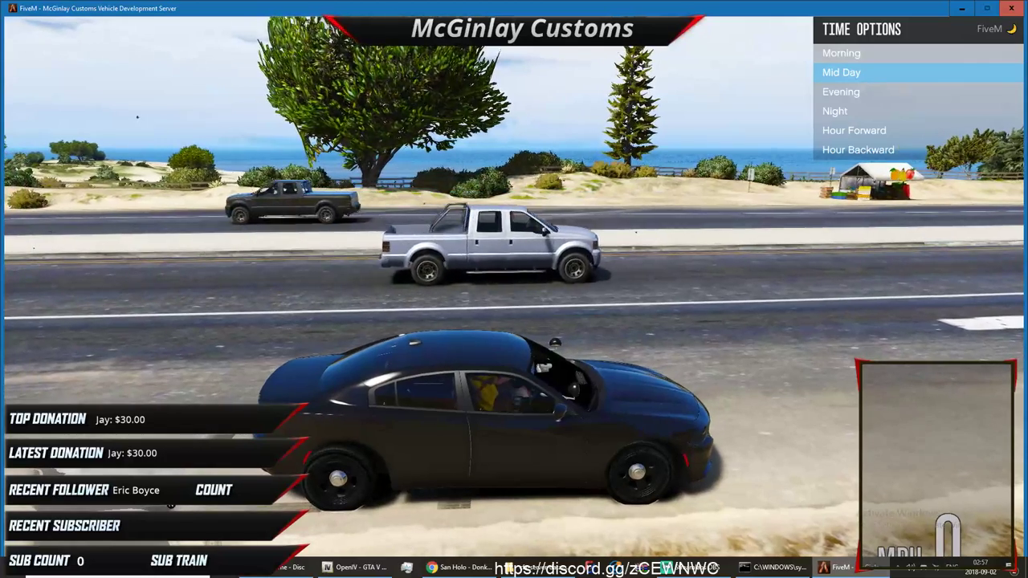
Step: Switch to Streamlabs OBS, show the chat message held for review and read the latest viewer comments
key(alt+Tab)
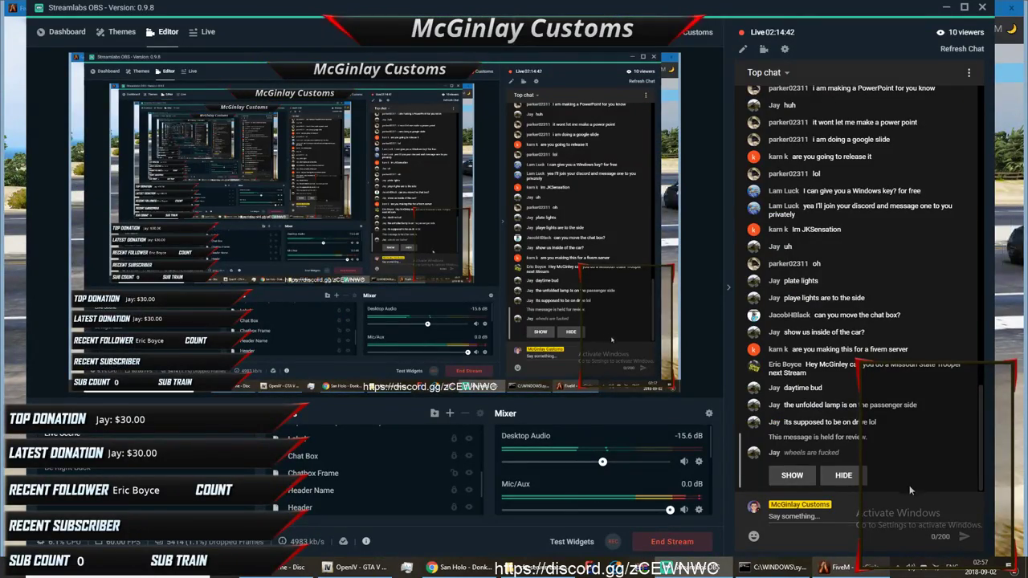
click(793, 475)
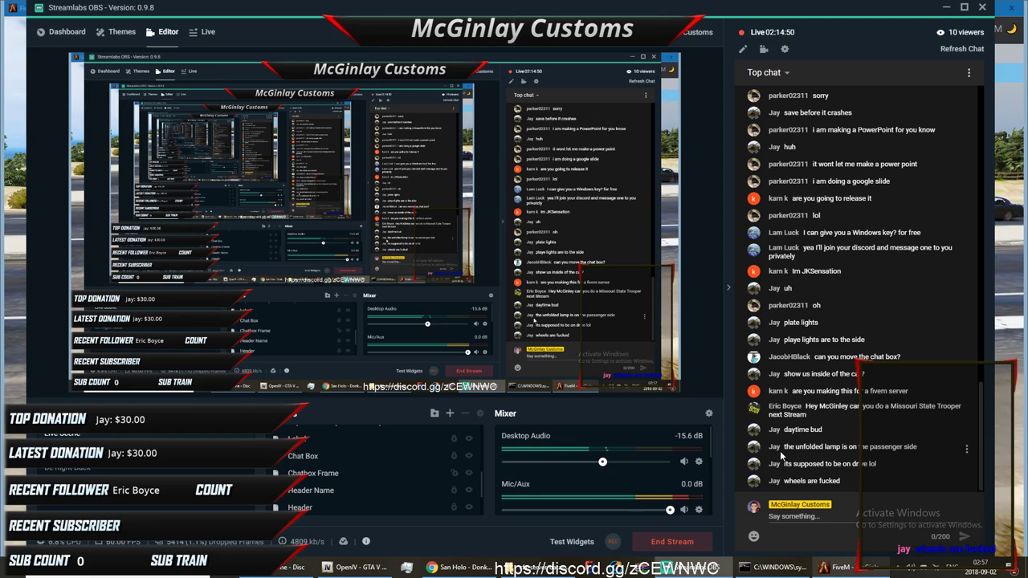
drag(810, 447, 904, 446)
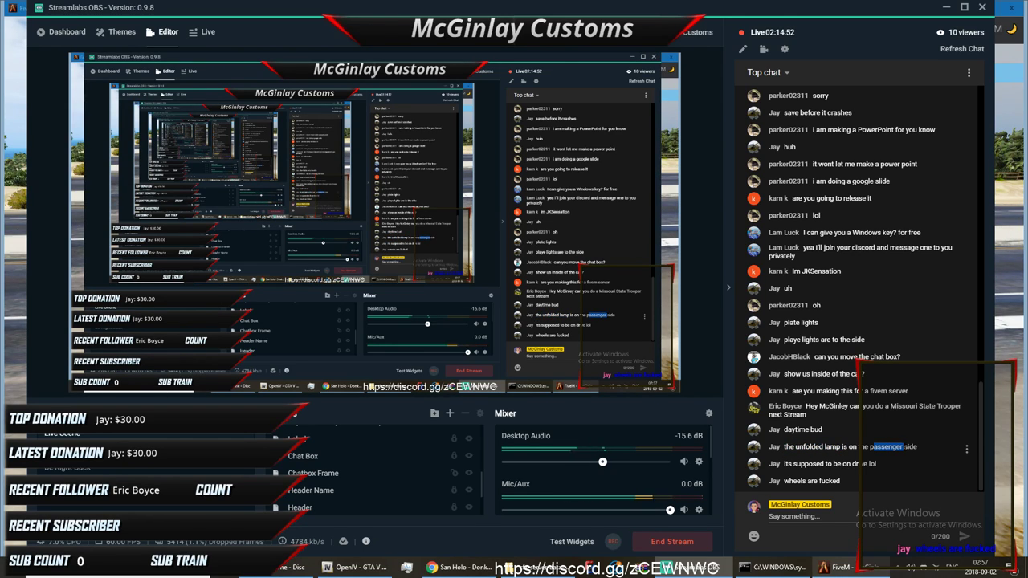
click(918, 447)
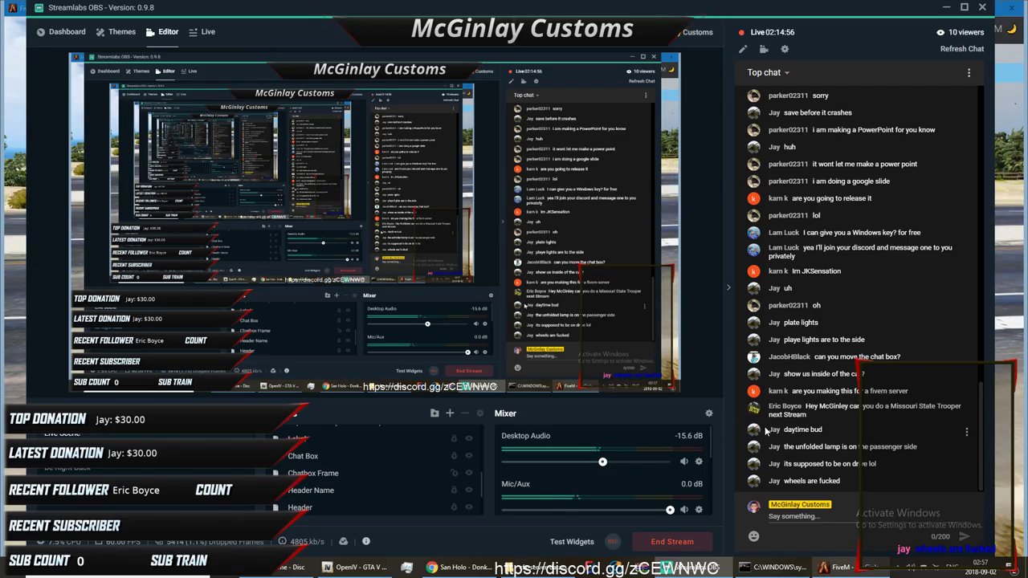
Step: Switch back to FiveM and reverse the car while examining its wheels from the side
click(835, 567)
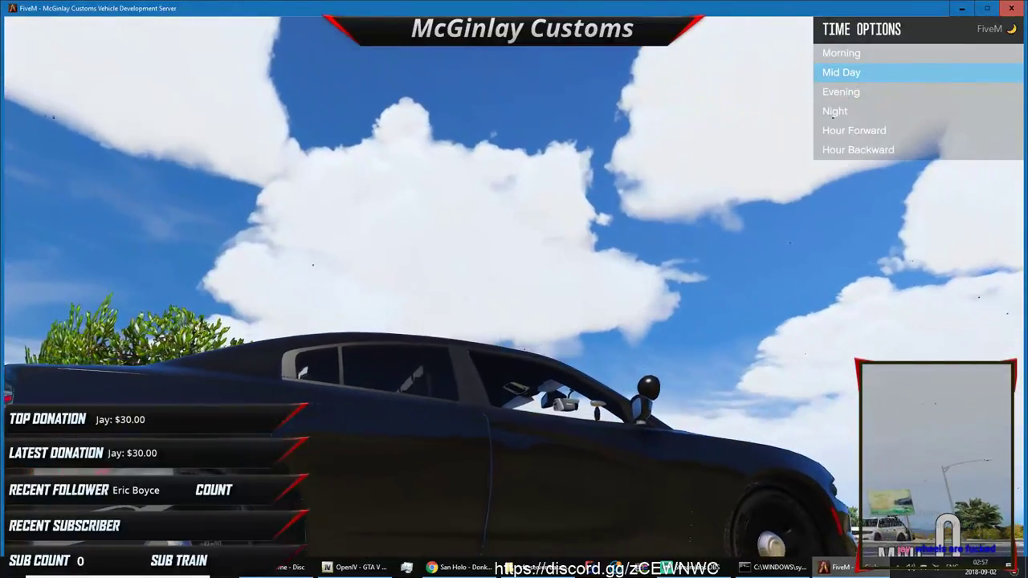
key(s)
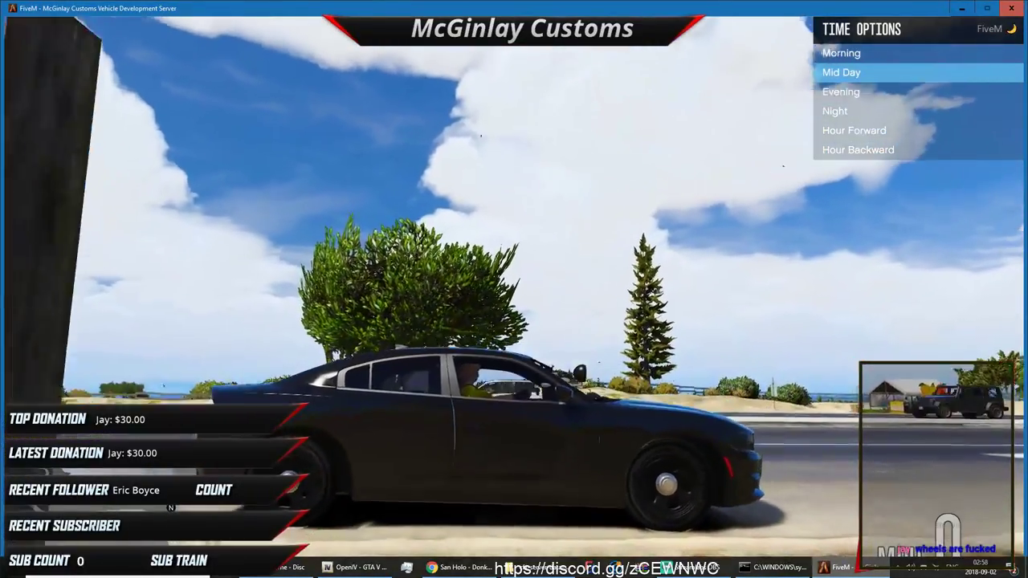
key(s)
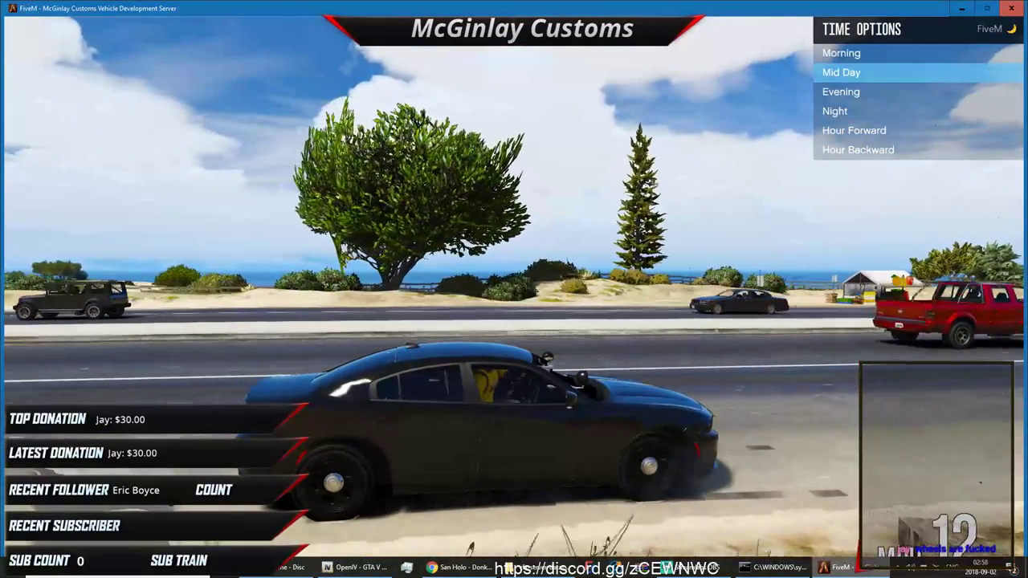
Step: Exit the FiveM game to Windows and close the server's command console
key(Escape)
key(Escape)
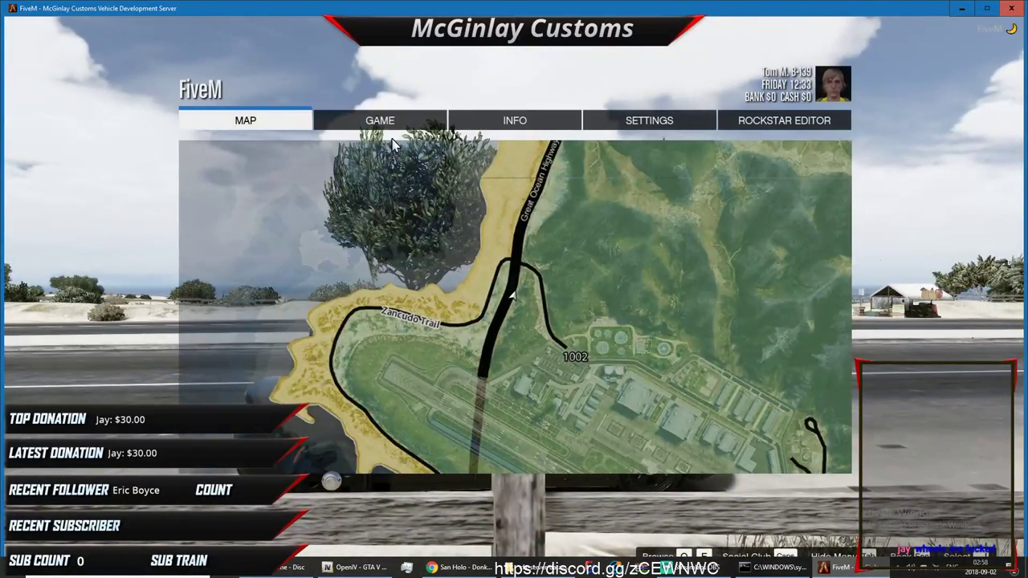
click(380, 120)
click(253, 178)
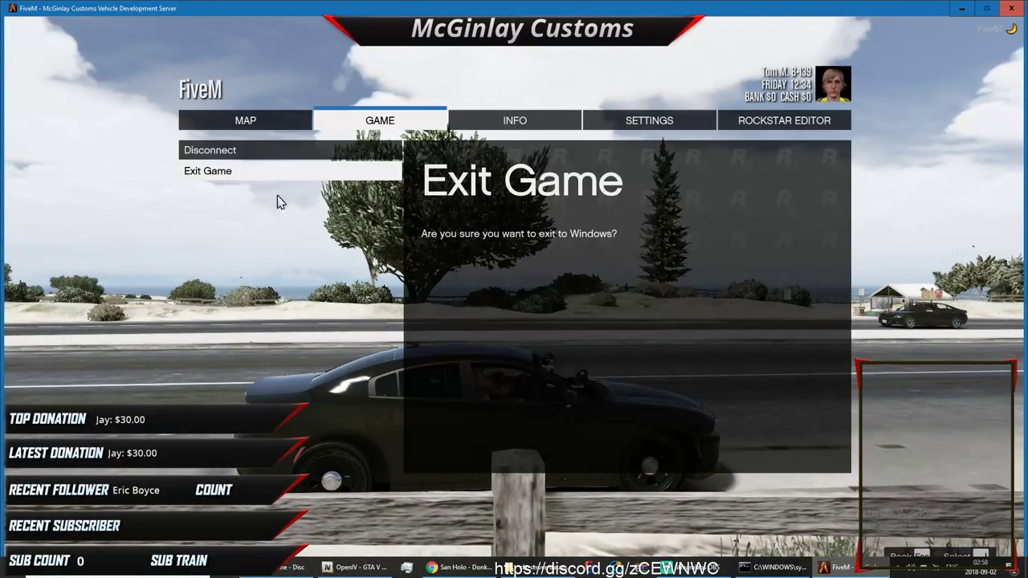
key(Return)
mouse_move(776, 551)
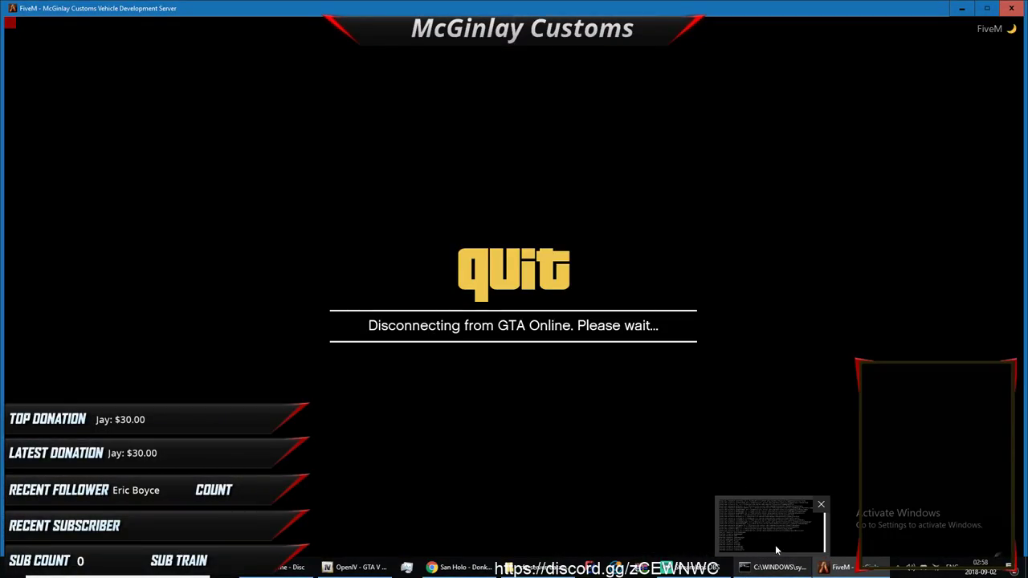
click(821, 506)
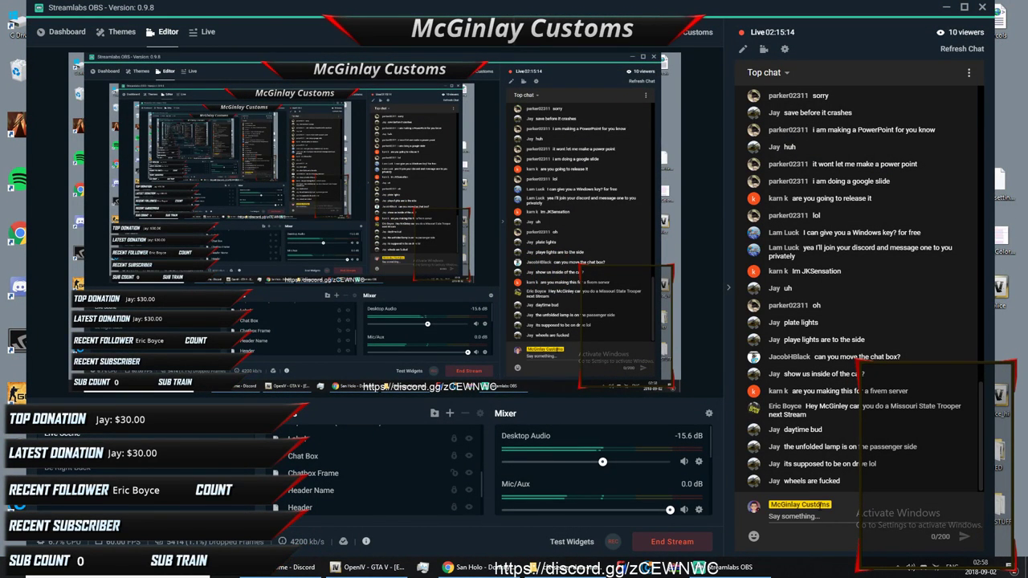
Step: In Streamlabs OBS, read back through the earlier viewer chat messages and return to the newest one
click(944, 7)
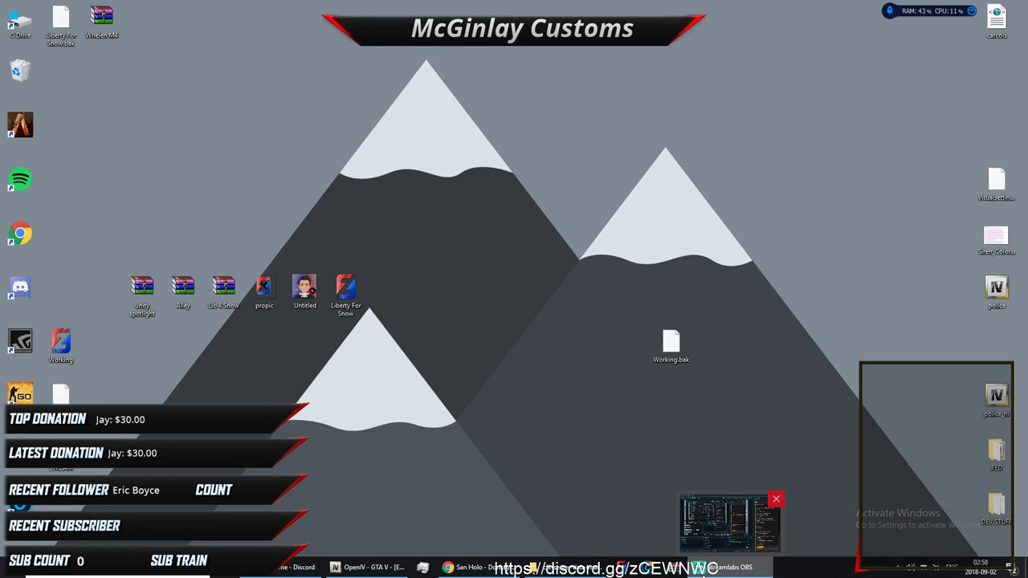
click(727, 567)
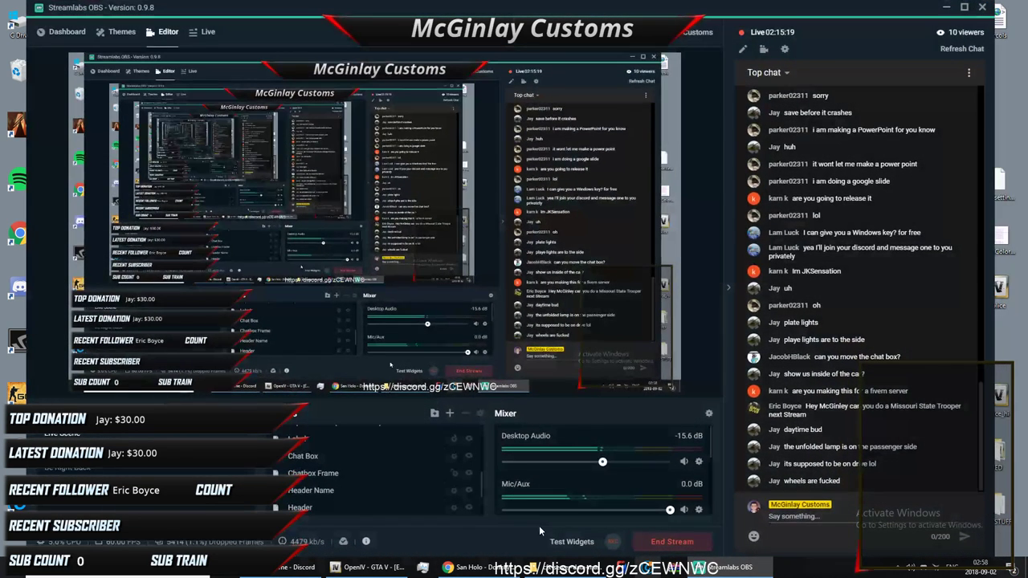
click(473, 494)
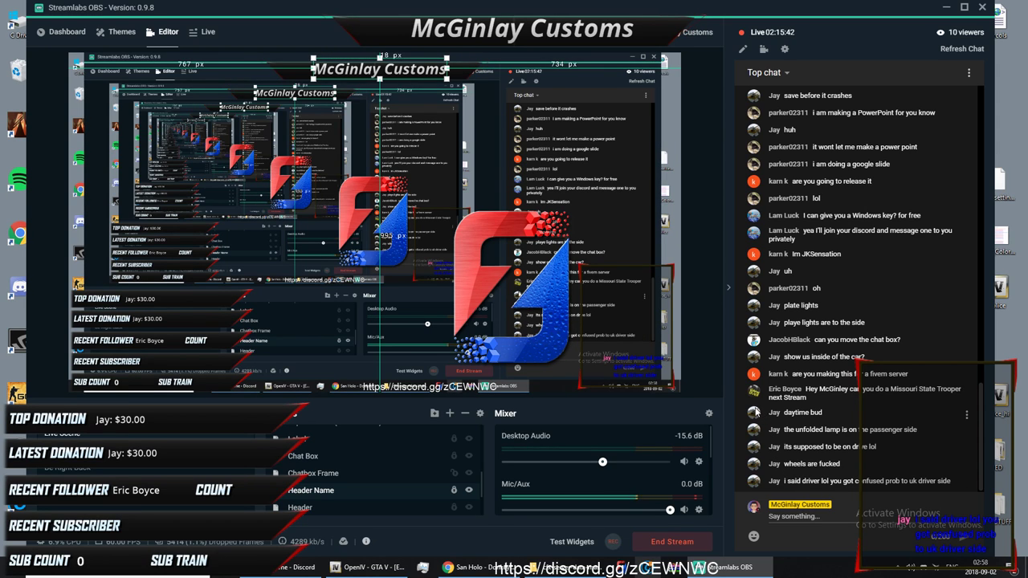
scroll(851, 416, up, 10)
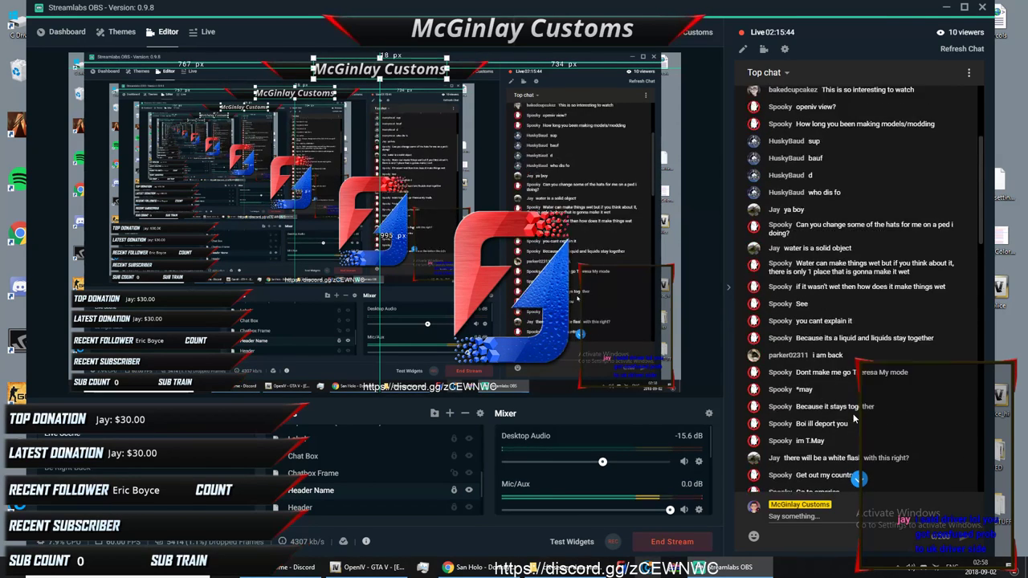
scroll(854, 418, up, 5)
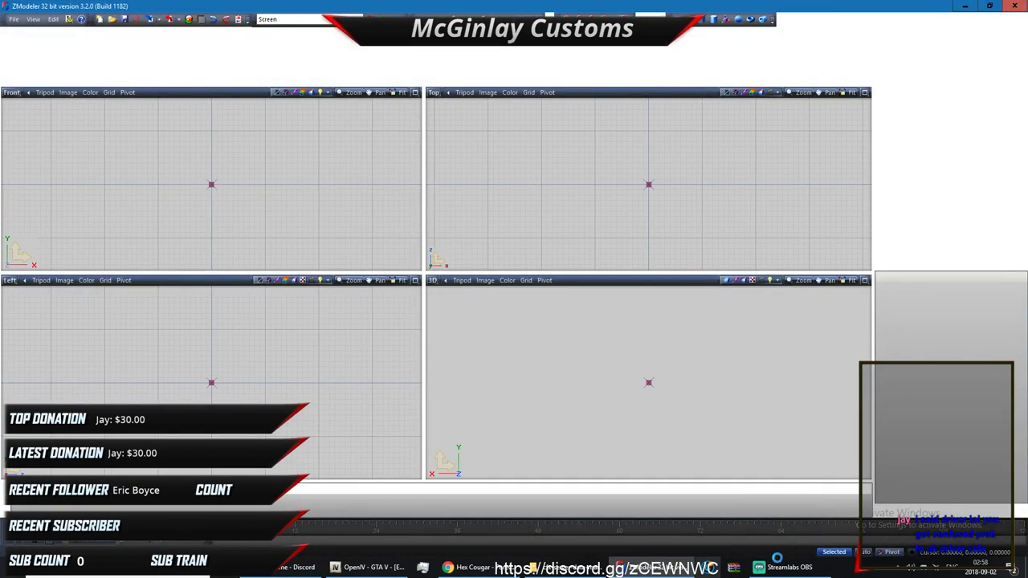
click(777, 560)
scroll(854, 315, down, 2)
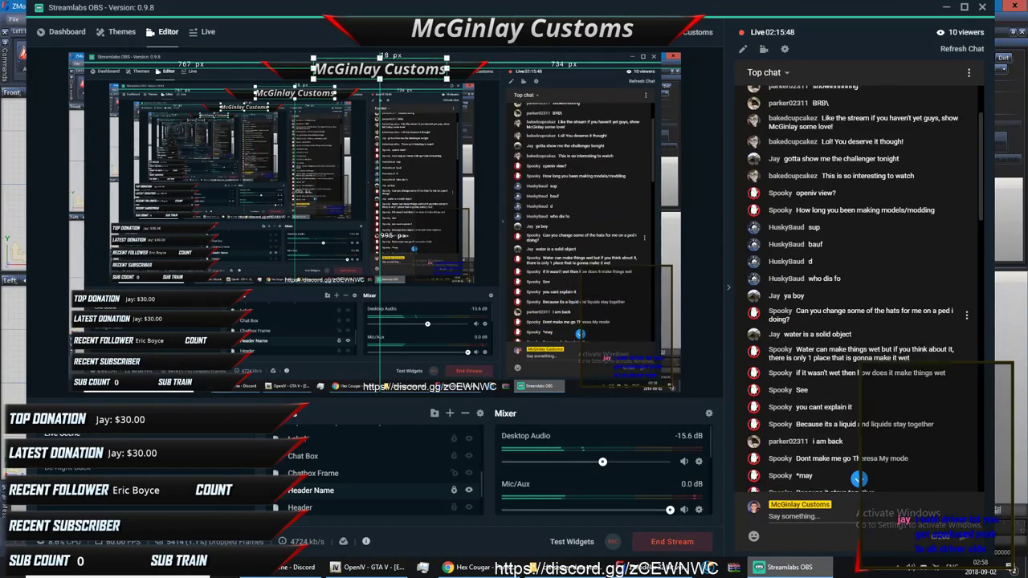
click(858, 480)
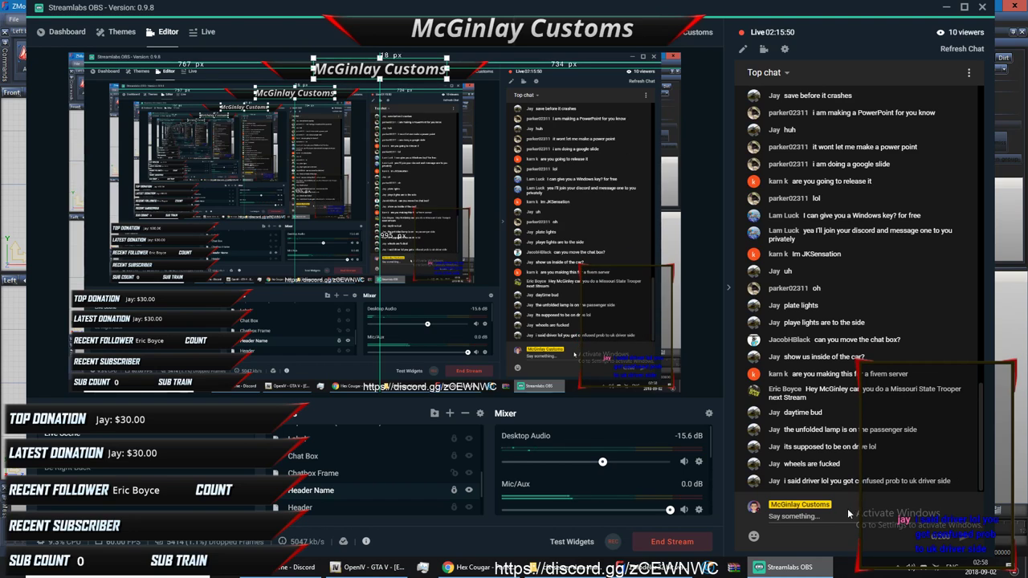
Step: Switch to ZModeler and open the save3 scene from the 16 Charger folder
key(alt+Tab)
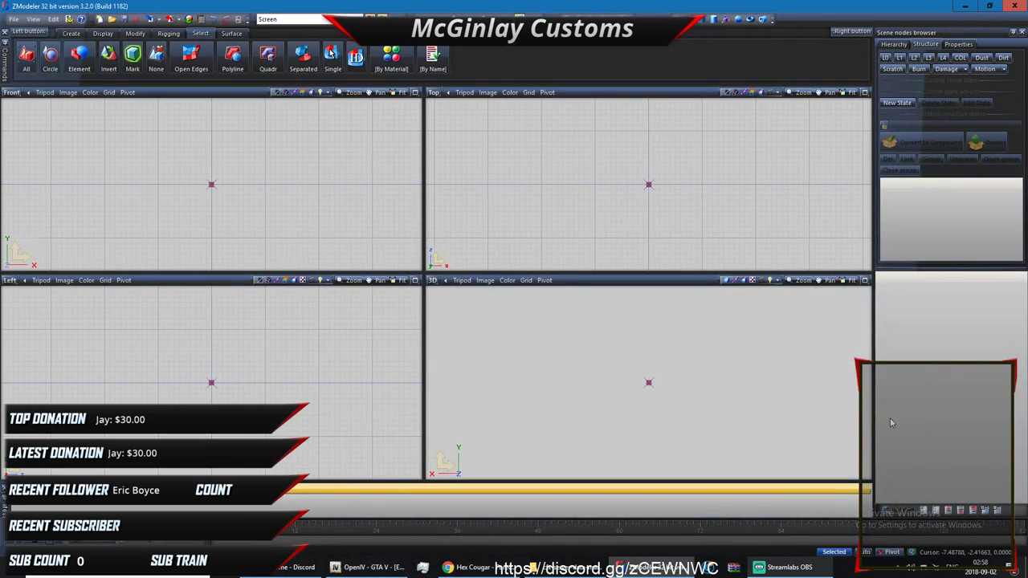
click(13, 19)
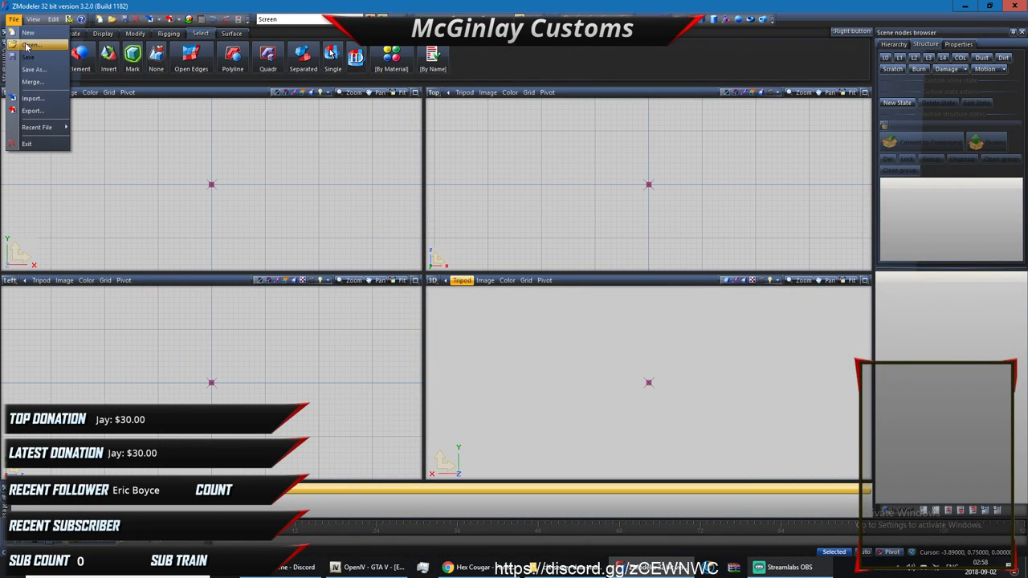
click(29, 45)
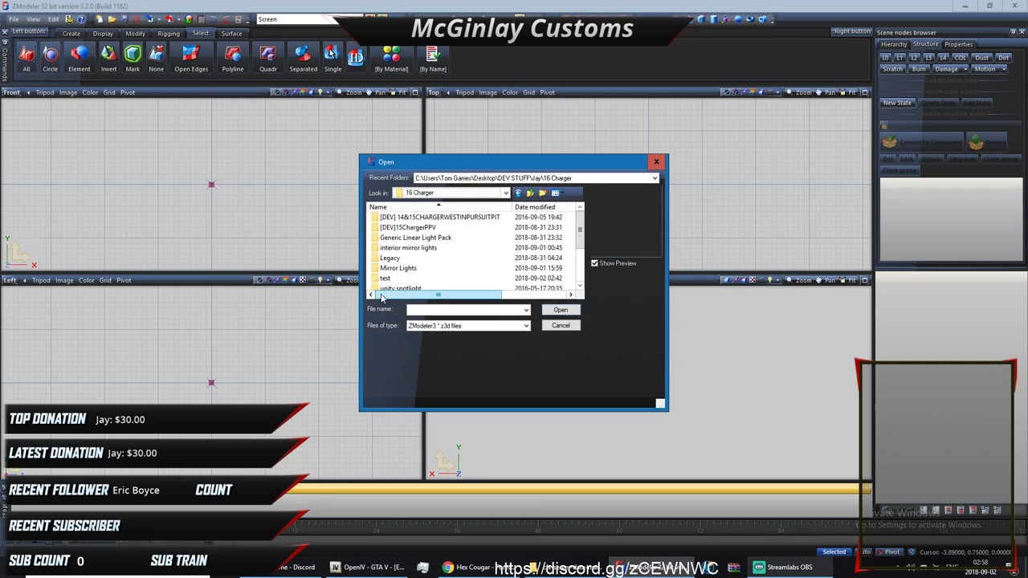
scroll(378, 294, down, 2)
double_click(406, 277)
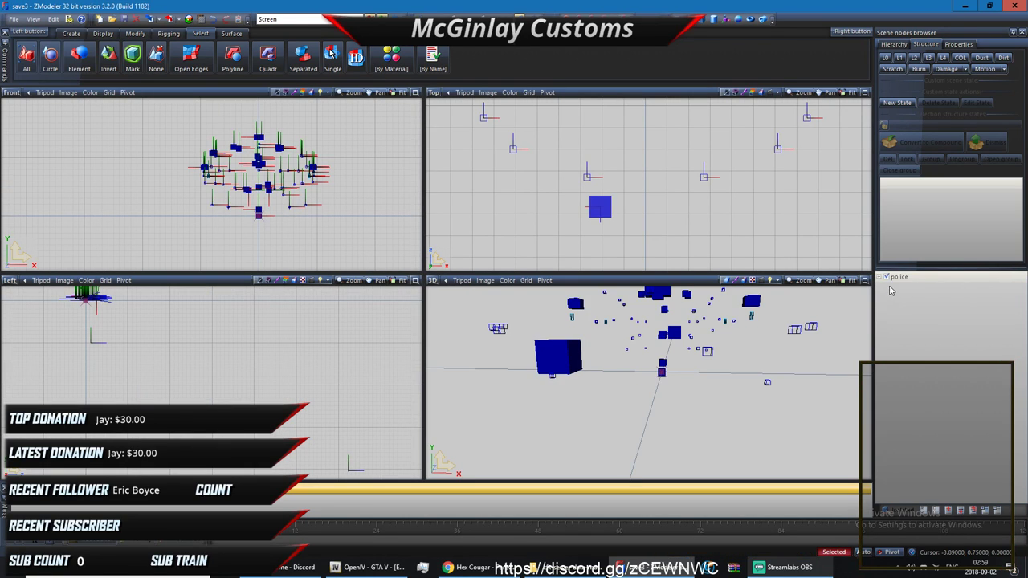
Step: Move siren11, siren13, siren_glass4 and misc_pl out of bumper_r to directly below misc_g in the chassis hierarchy
click(886, 287)
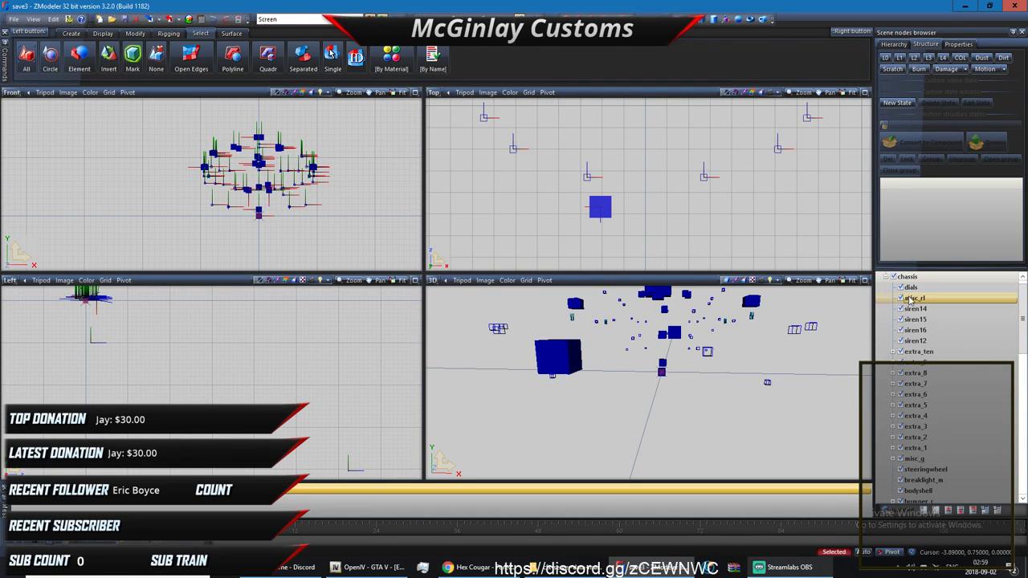
click(914, 298)
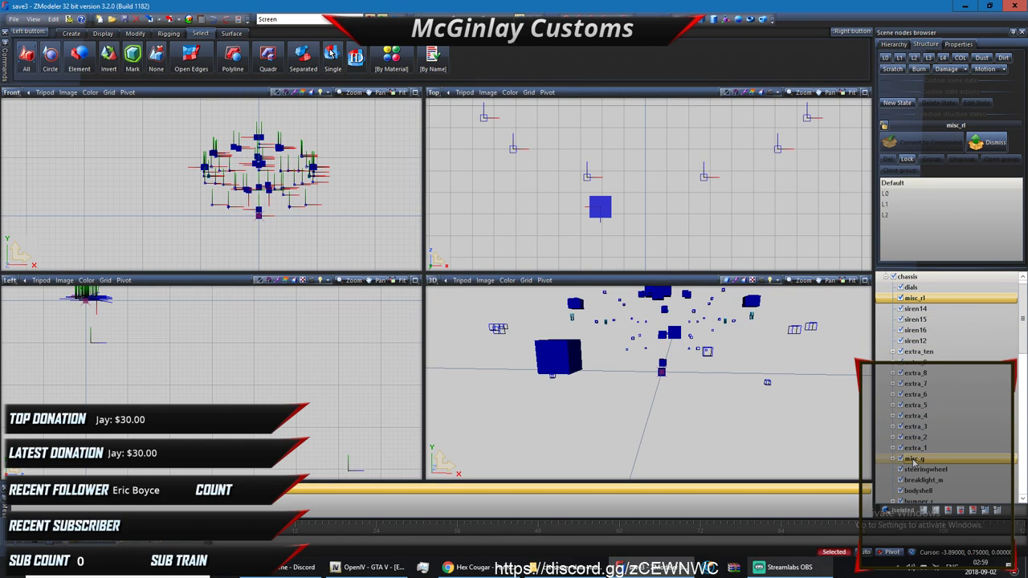
scroll(913, 462, down, 2)
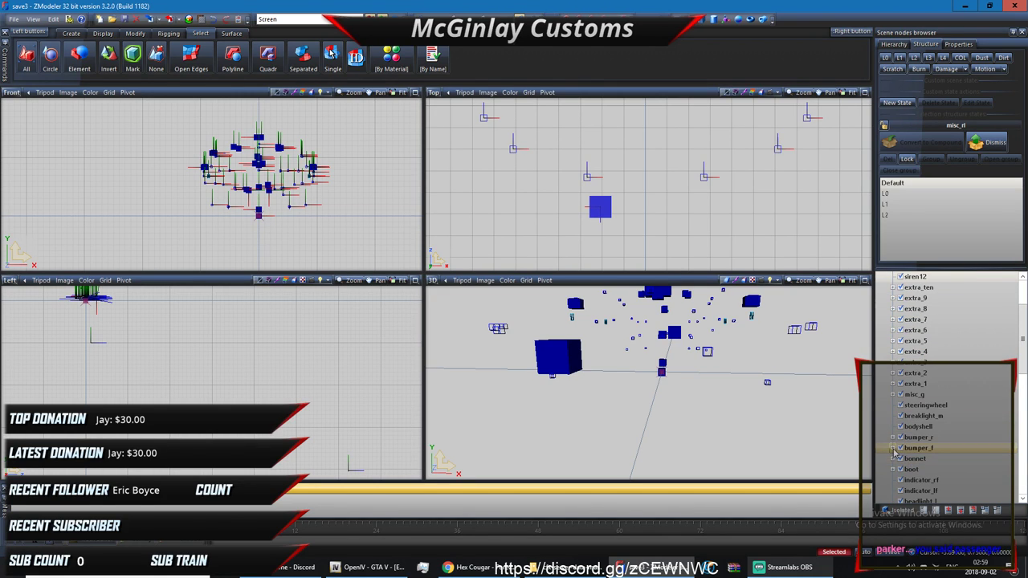
click(893, 437)
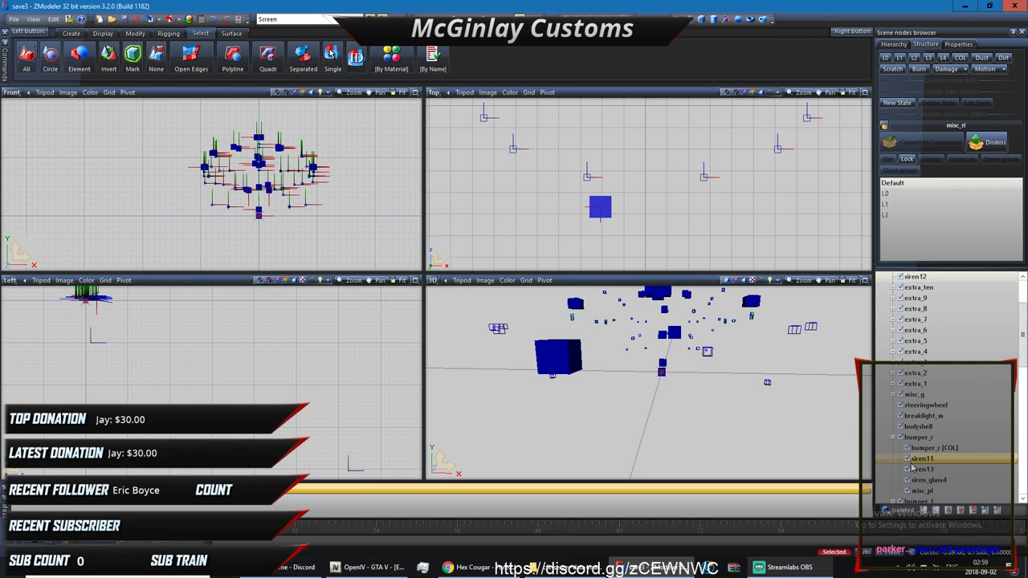
click(912, 461)
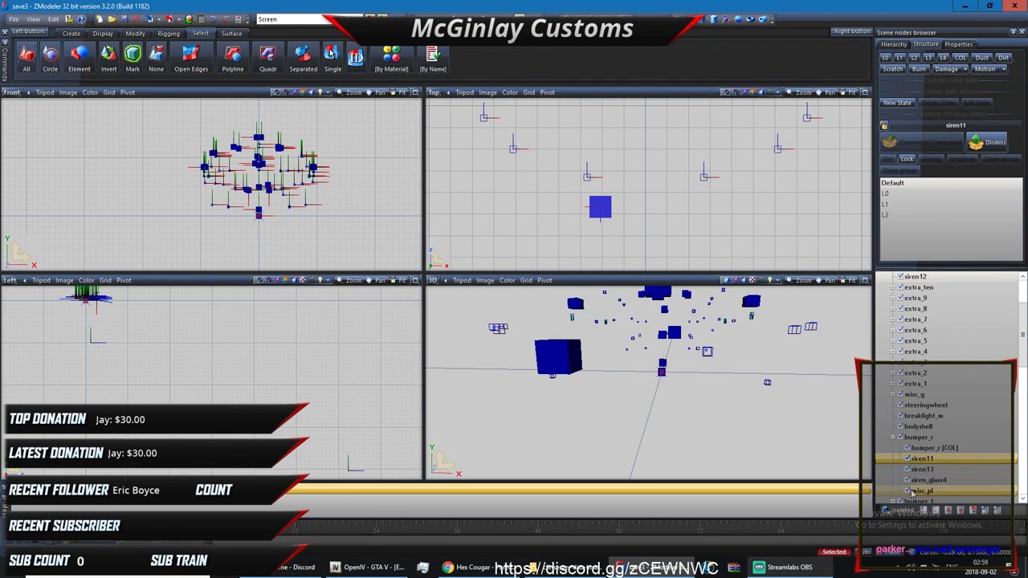
click(912, 491)
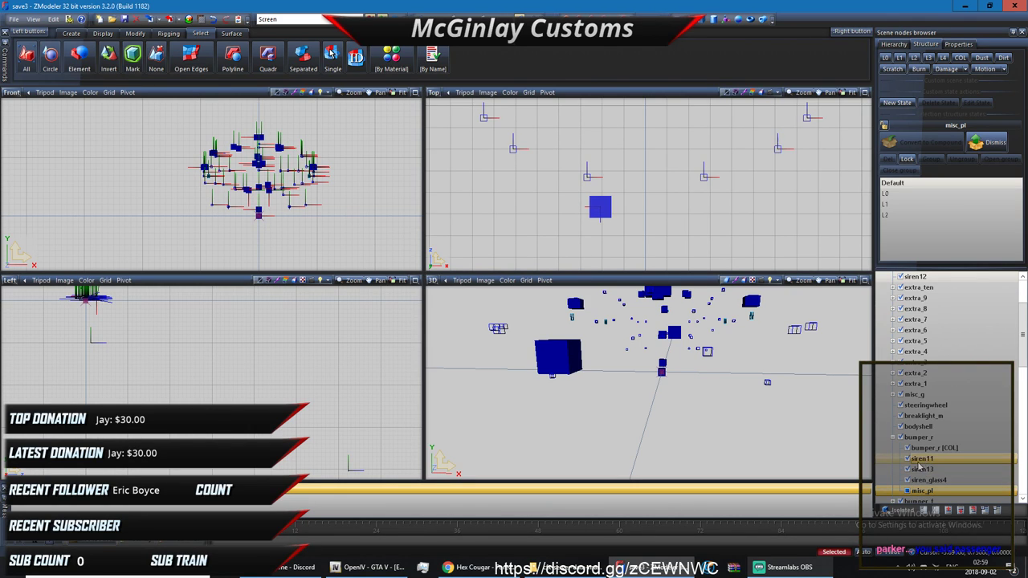
shift+drag(917, 469, 914, 394)
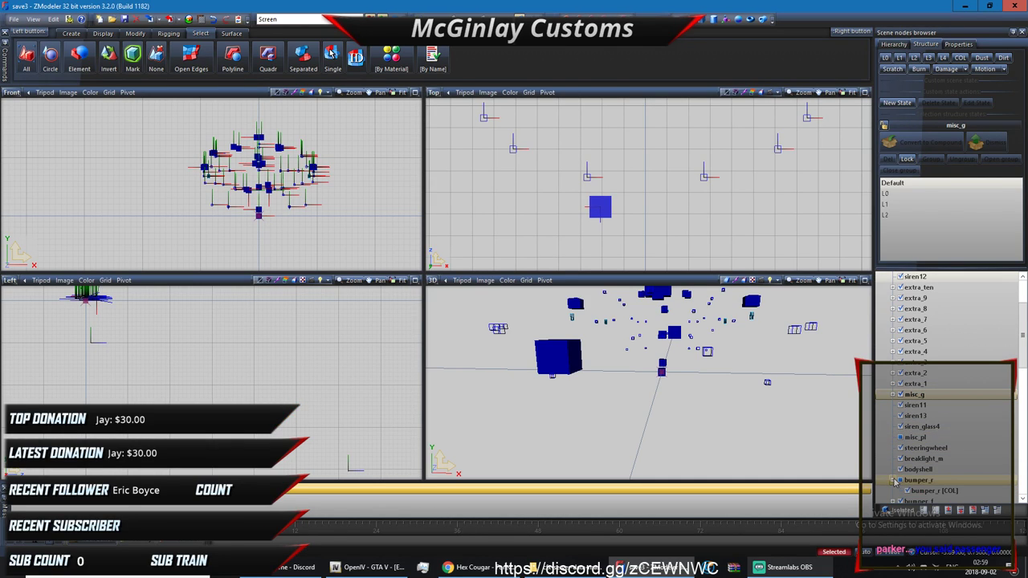
Step: Select the nodes from misc_rl through misc_pl and move them out of the police chassis to the scene's root level
click(894, 480)
scroll(896, 470, down, 1)
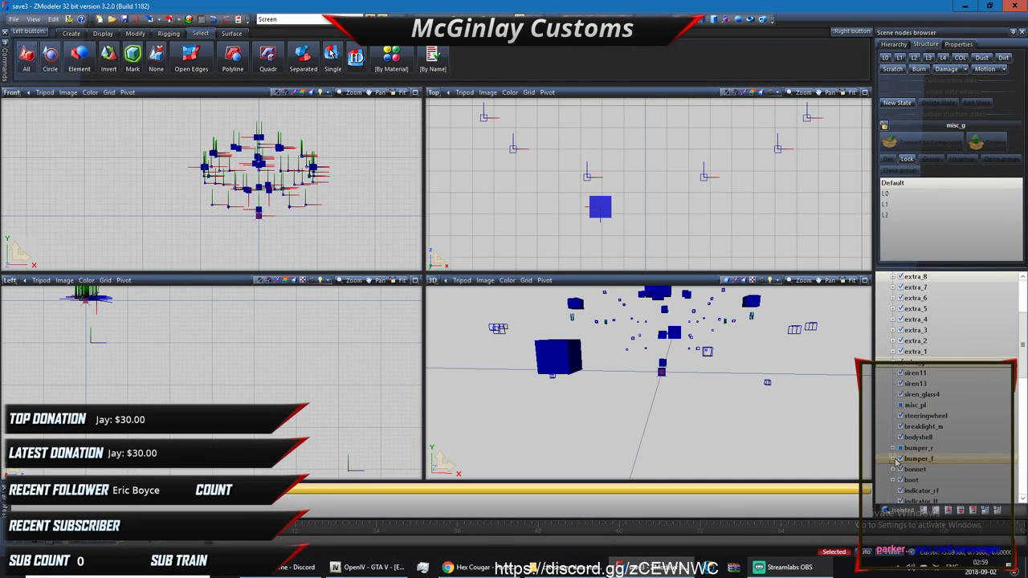
scroll(896, 461, down, 3)
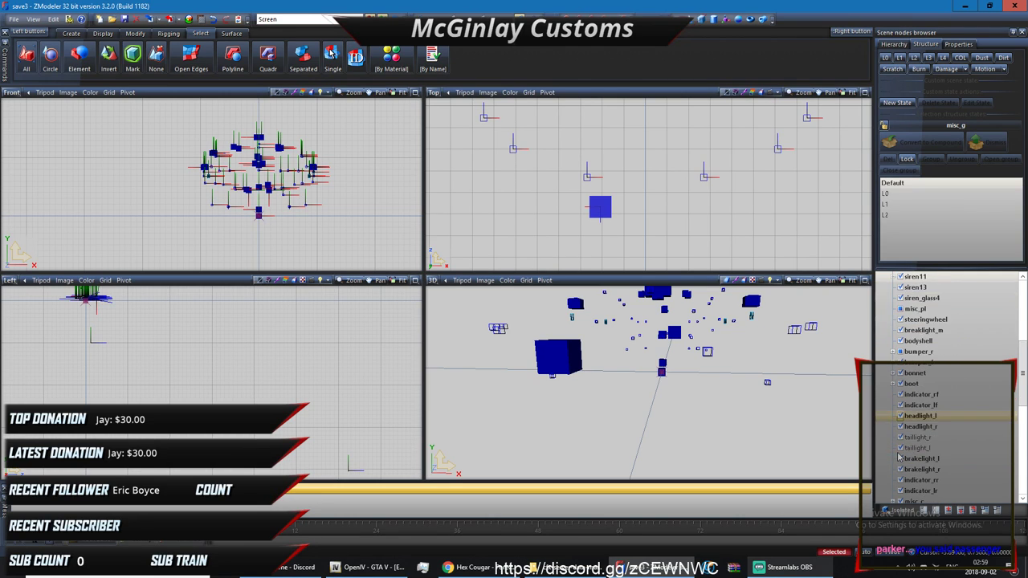
scroll(900, 457, up, 1)
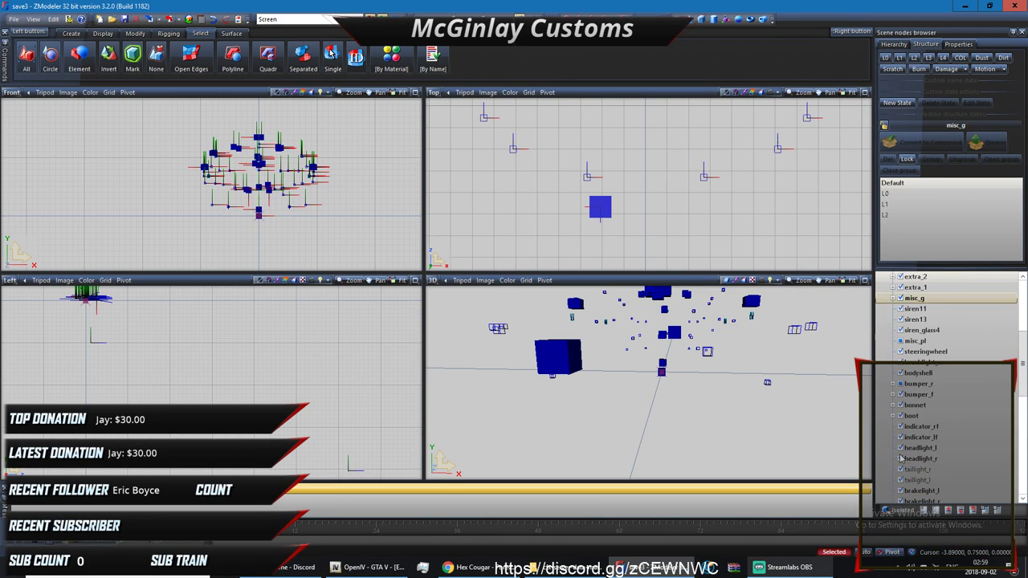
scroll(901, 458, up, 4)
click(921, 460)
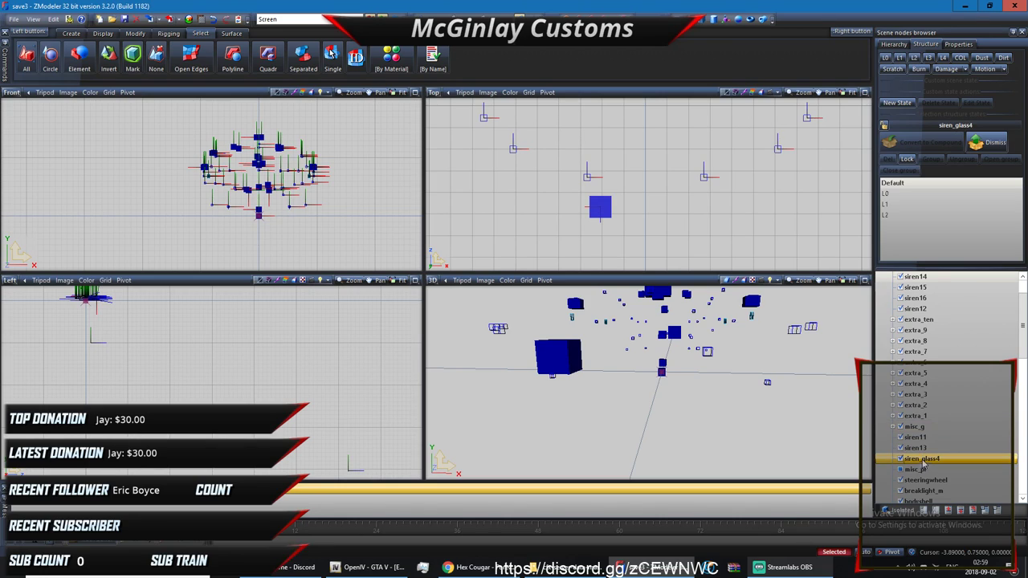
drag(921, 469, 918, 313)
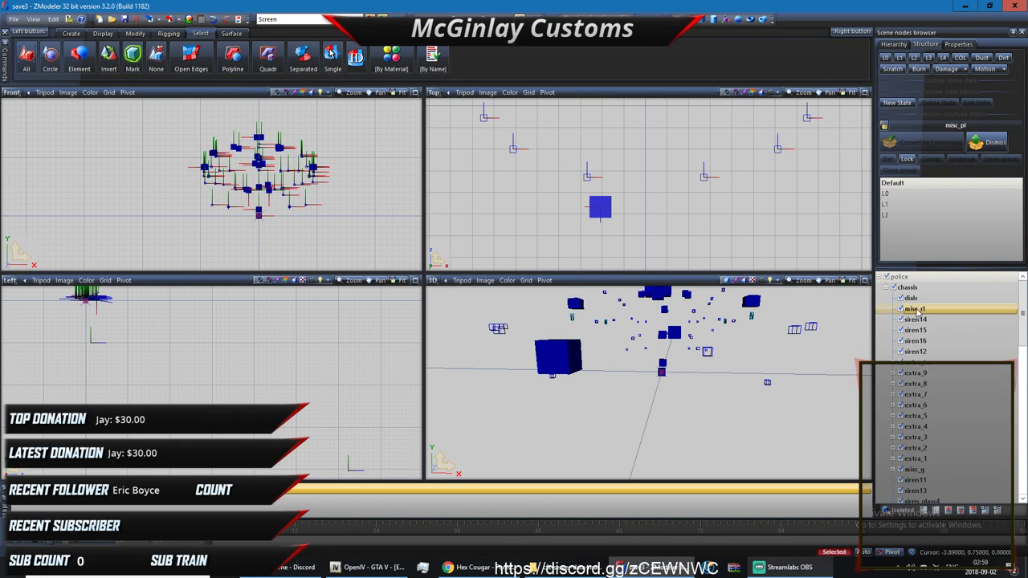
shift+click(916, 312)
right_click(917, 312)
mouse_move(934, 352)
click(879, 354)
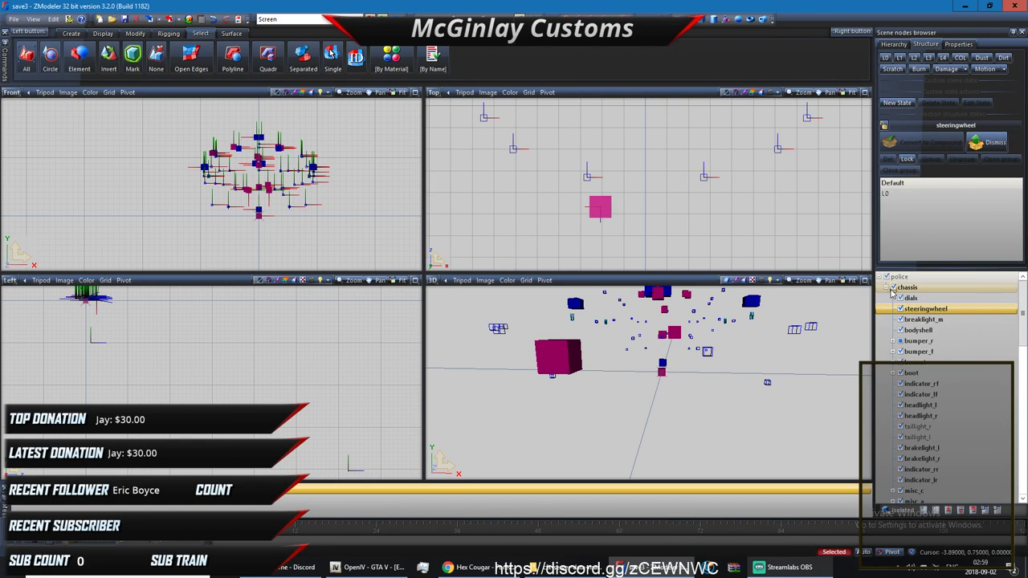
Step: Display the L0 models and delete the police hierarchy, keeping only the detached equipment and siren parts
click(887, 59)
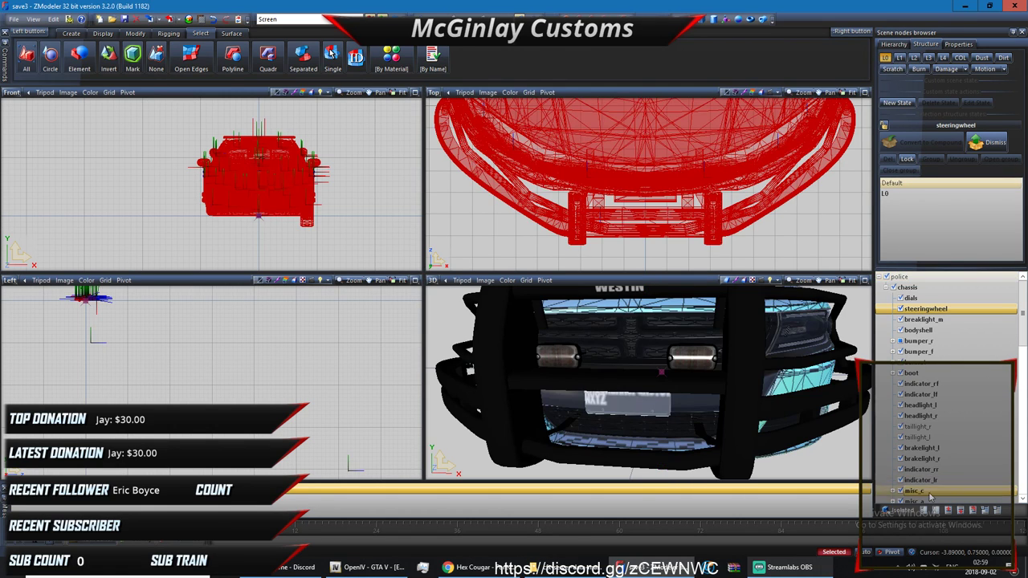
click(900, 277)
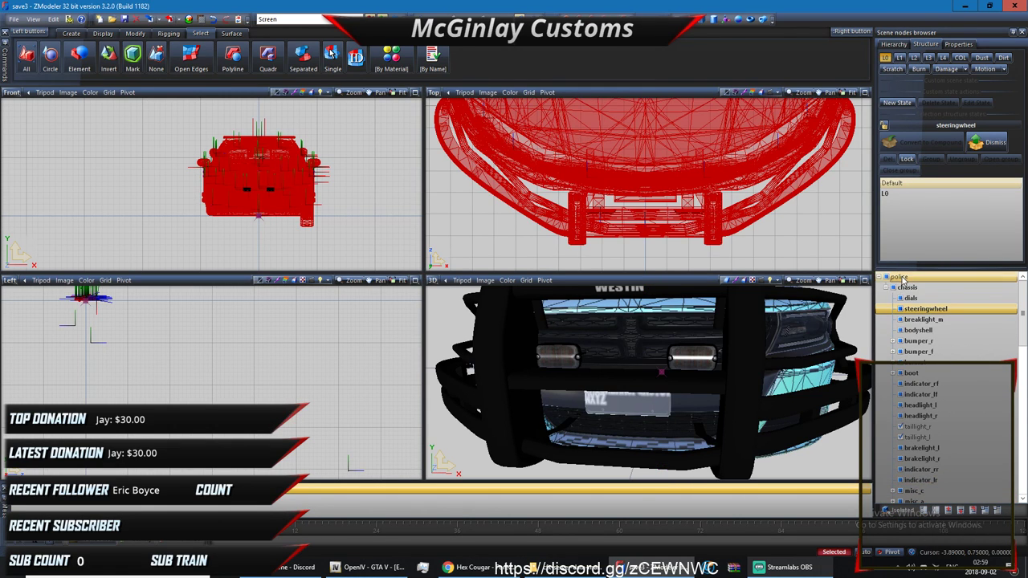
right_click(902, 278)
mouse_move(924, 285)
click(994, 284)
middle_drag(812, 349, 737, 366)
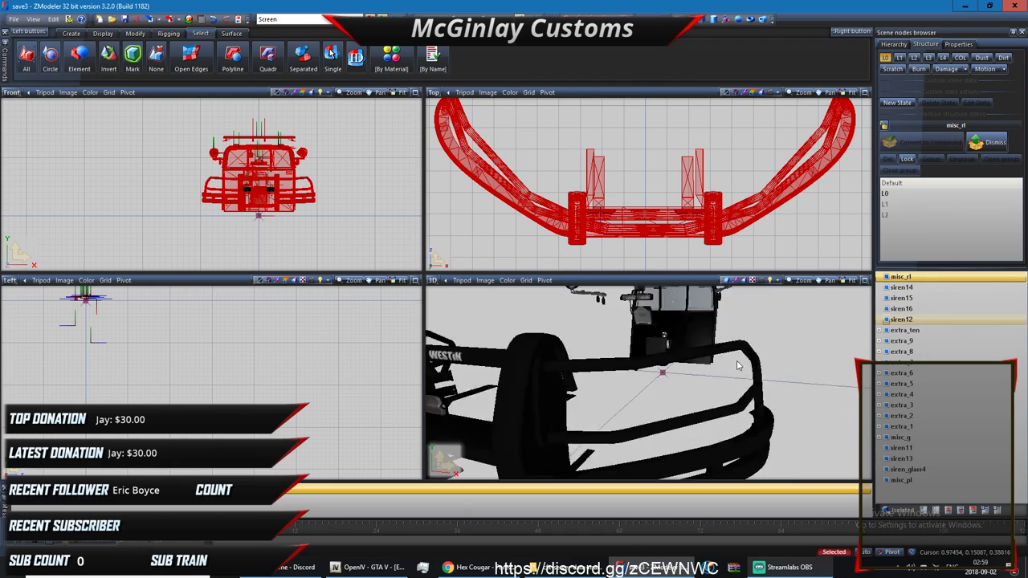
scroll(738, 367, down, 10)
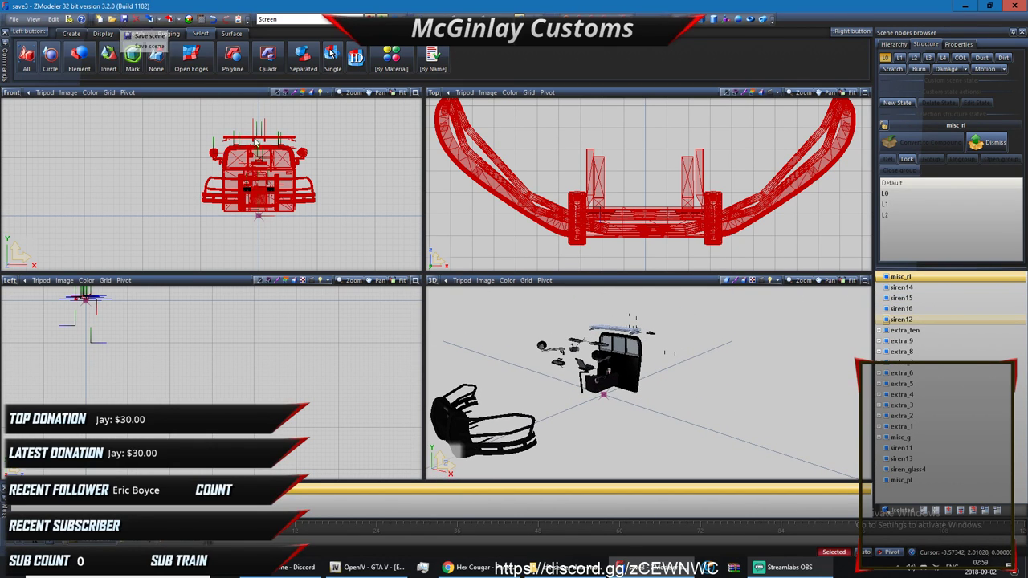
Step: Check the music video in Chrome and the viewer chat in Streamlabs OBS, and switch back to ZModeler
click(476, 567)
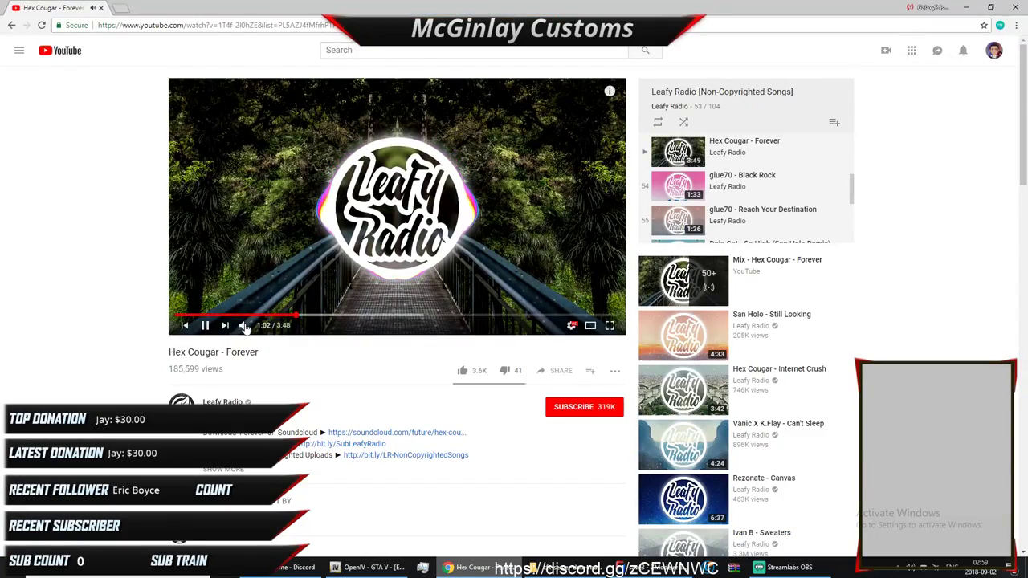
click(791, 568)
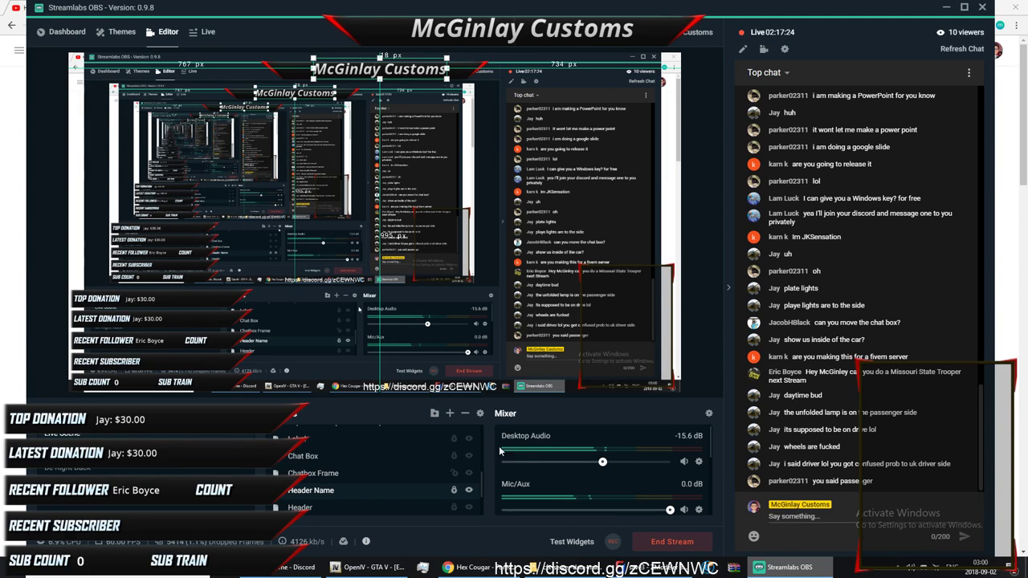
click(649, 567)
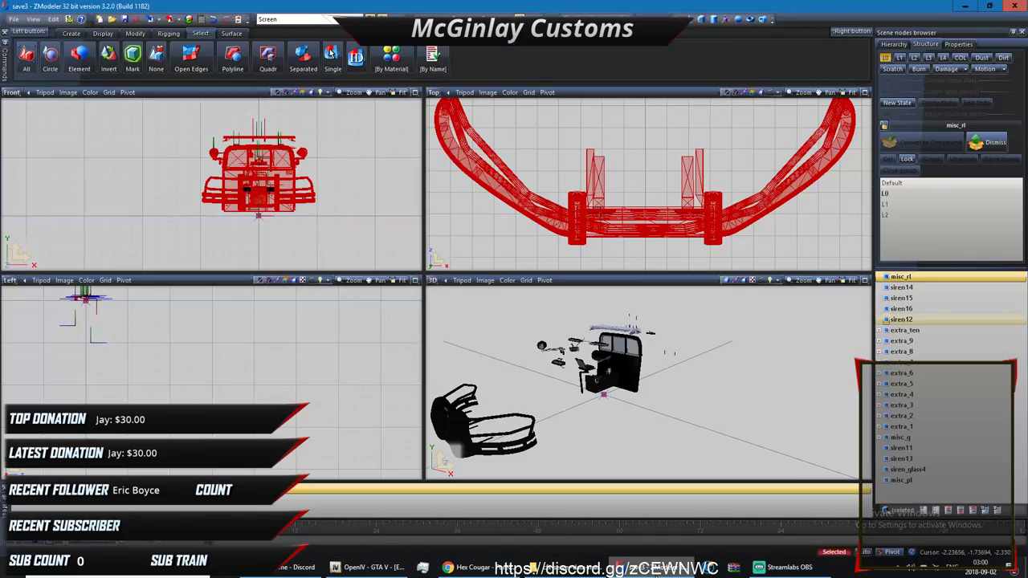
Step: Switch to Streamlabs OBS and hide the Display Capture source, leaving the ZModeler window source on the stream
click(775, 567)
click(775, 567)
click(775, 567)
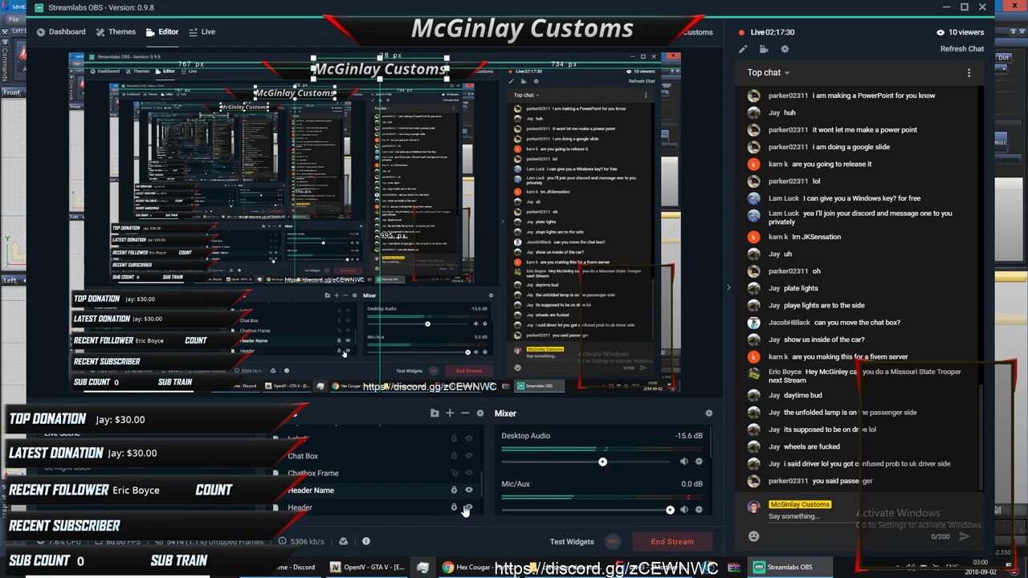
scroll(474, 501, down, 2)
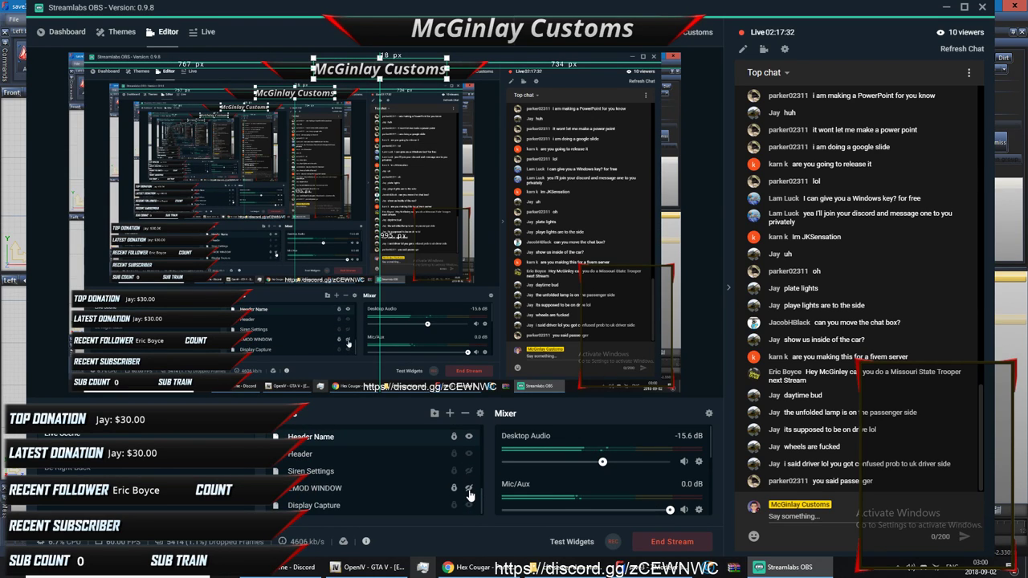
click(467, 504)
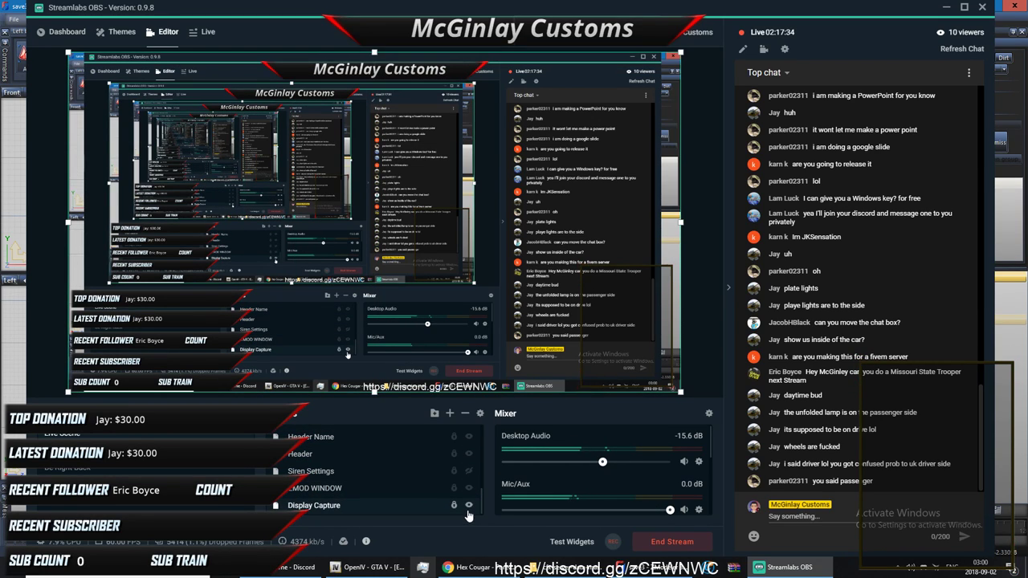
click(469, 505)
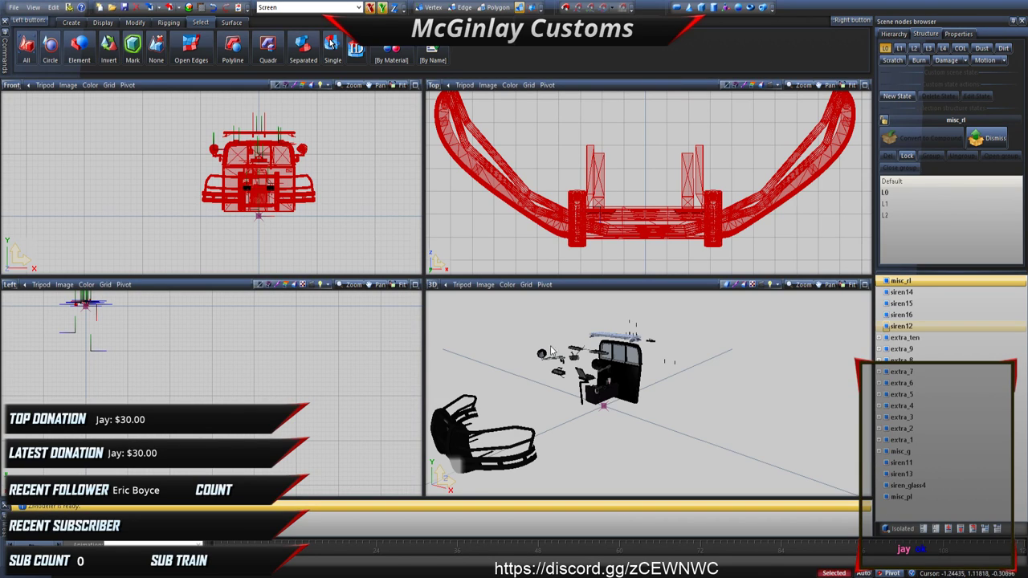
Step: Save the scene with all detached equipment parts deselected, and start a new empty scene in ZModeler
scroll(551, 347, down, 2)
scroll(351, 221, down, 4)
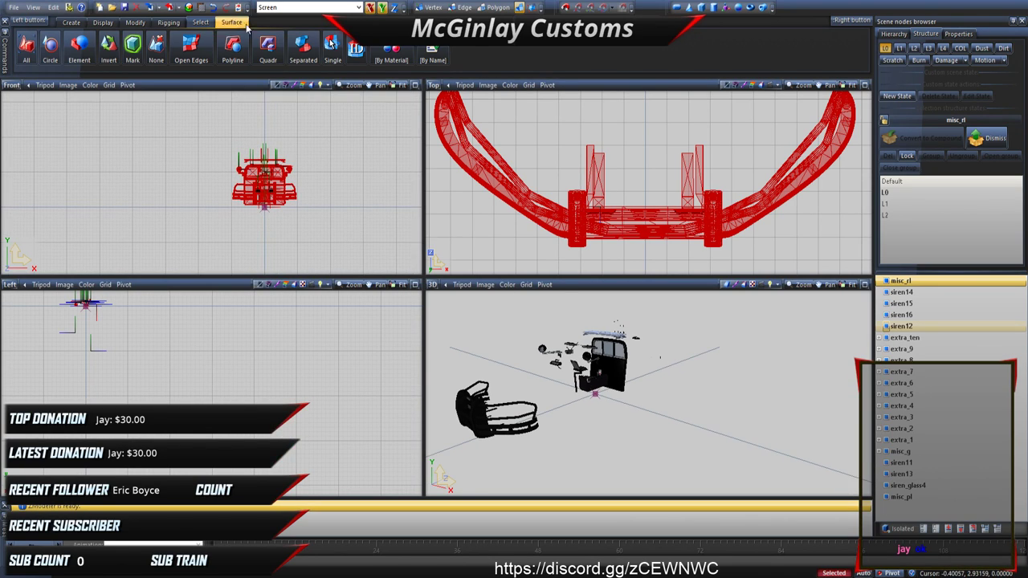
click(267, 44)
drag(207, 135, 375, 265)
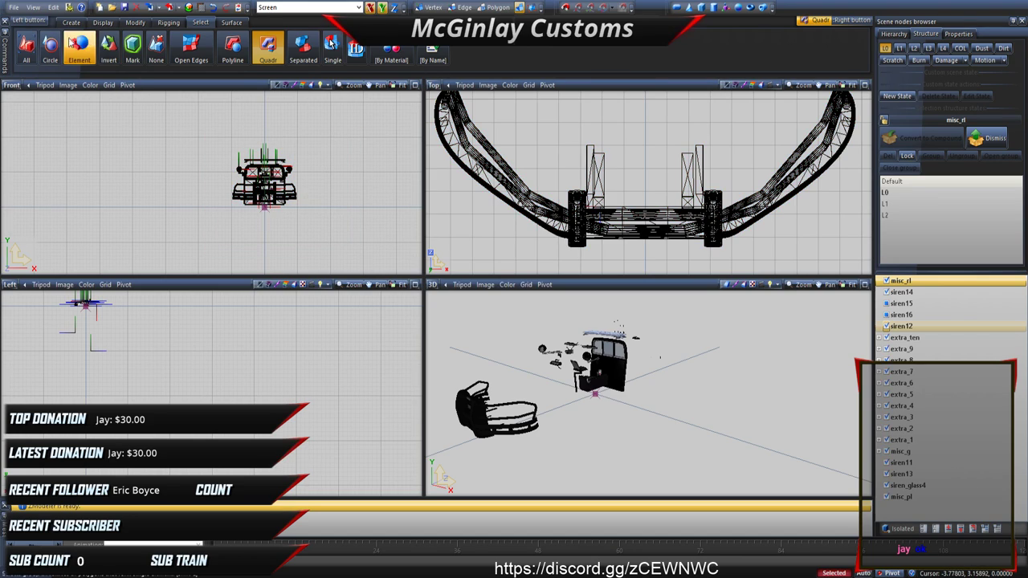
click(125, 7)
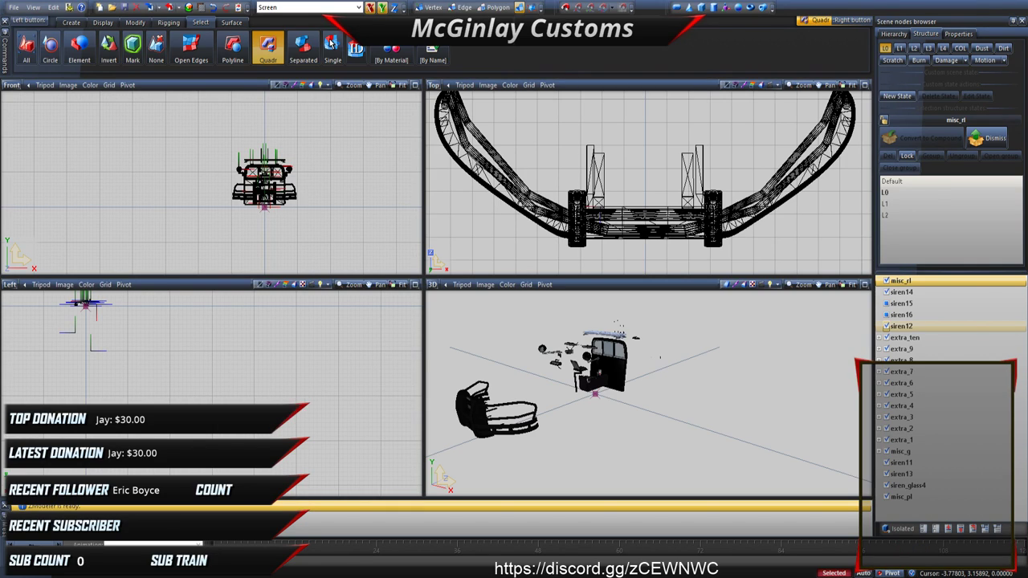
click(13, 7)
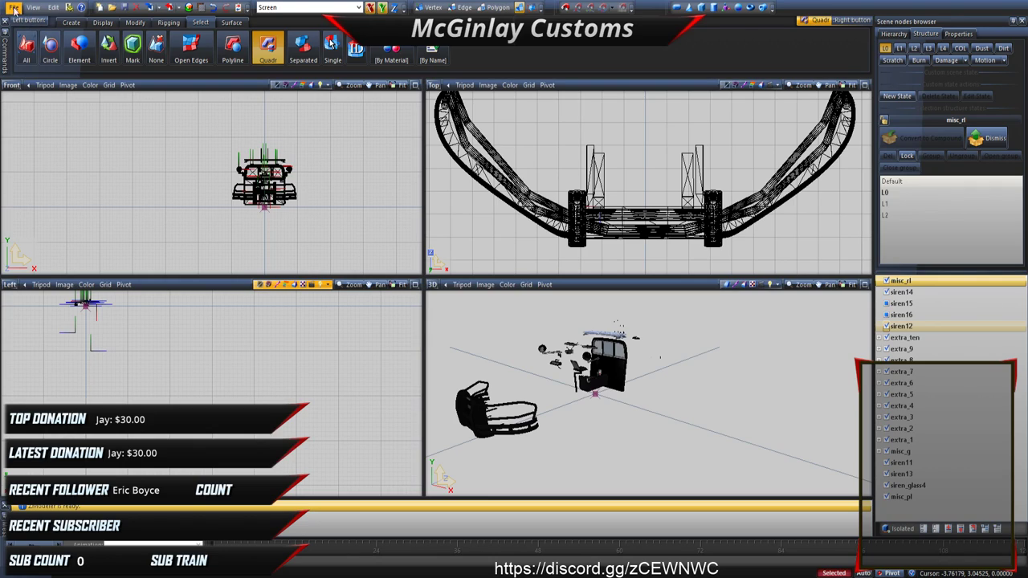
click(27, 23)
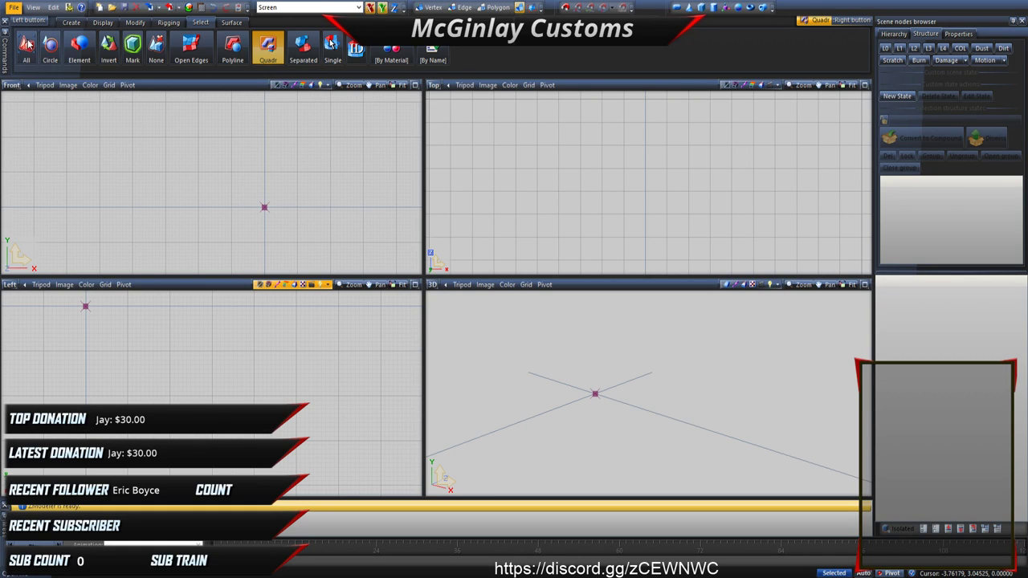
click(152, 7)
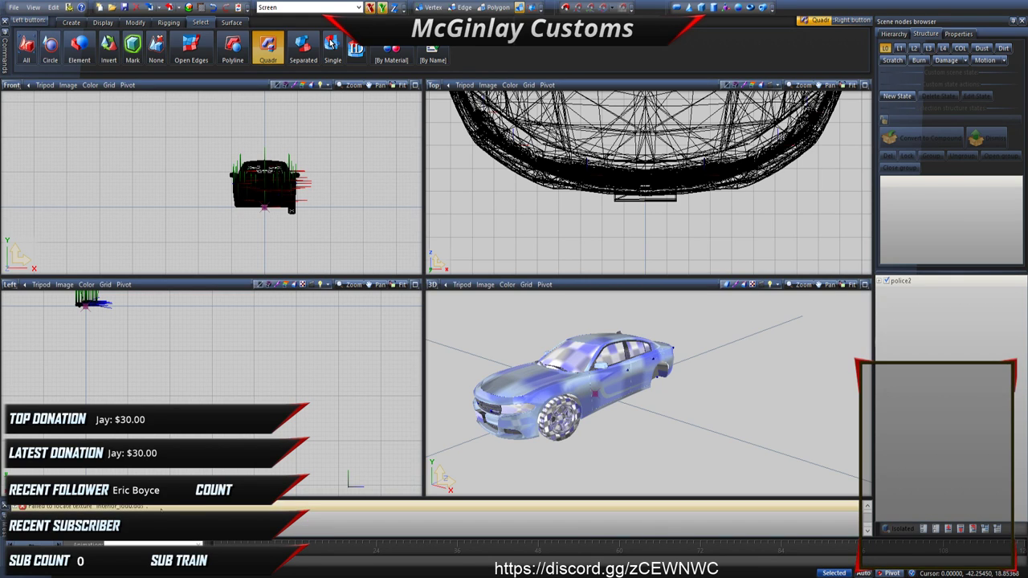
middle_drag(495, 420, 551, 420)
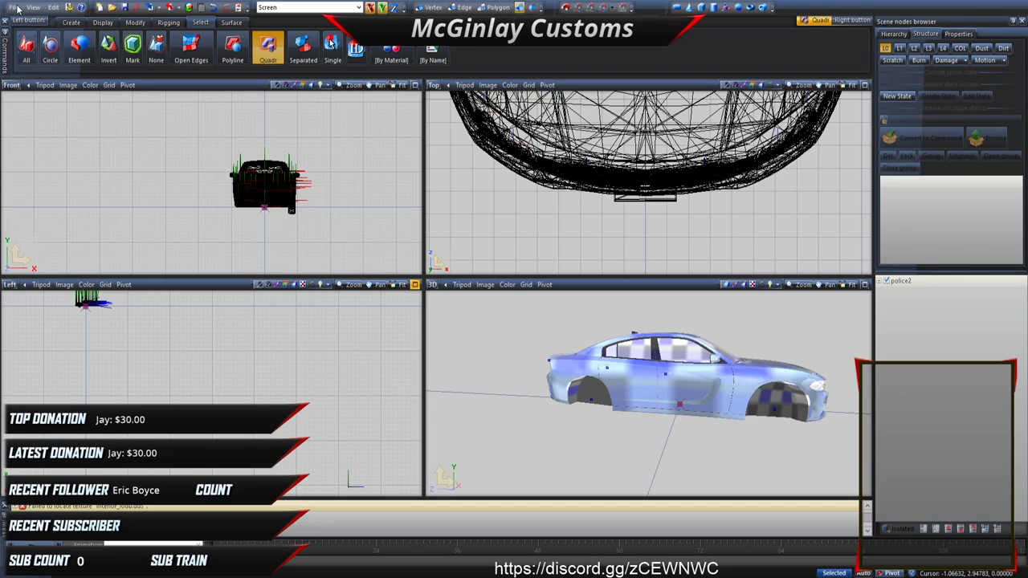
key(h)
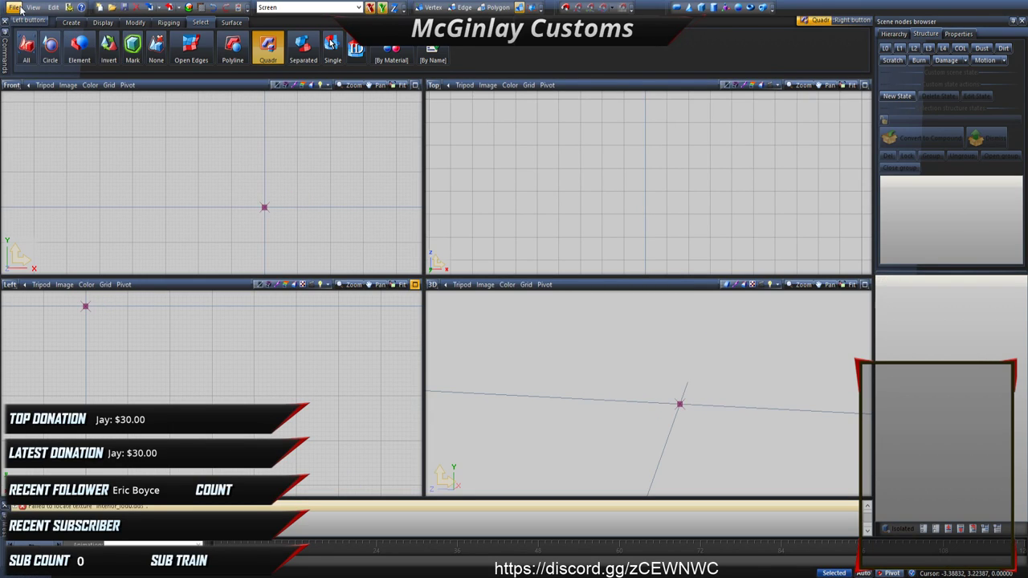
Step: Import the police2 vehicle with its L0 geometry displayed, and merge the saved equipment and siren parts into the scene
click(152, 8)
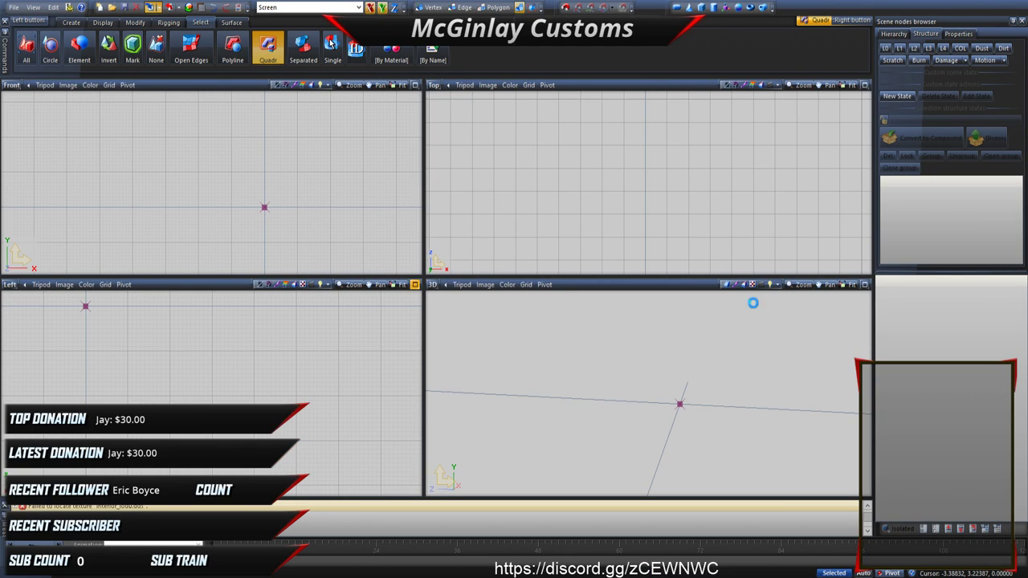
click(885, 48)
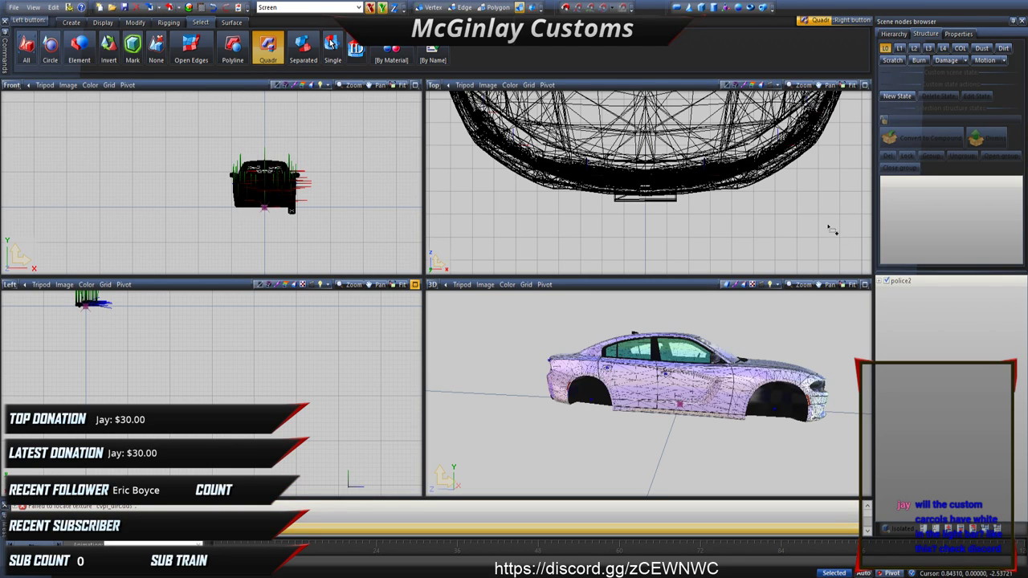
click(880, 280)
click(880, 281)
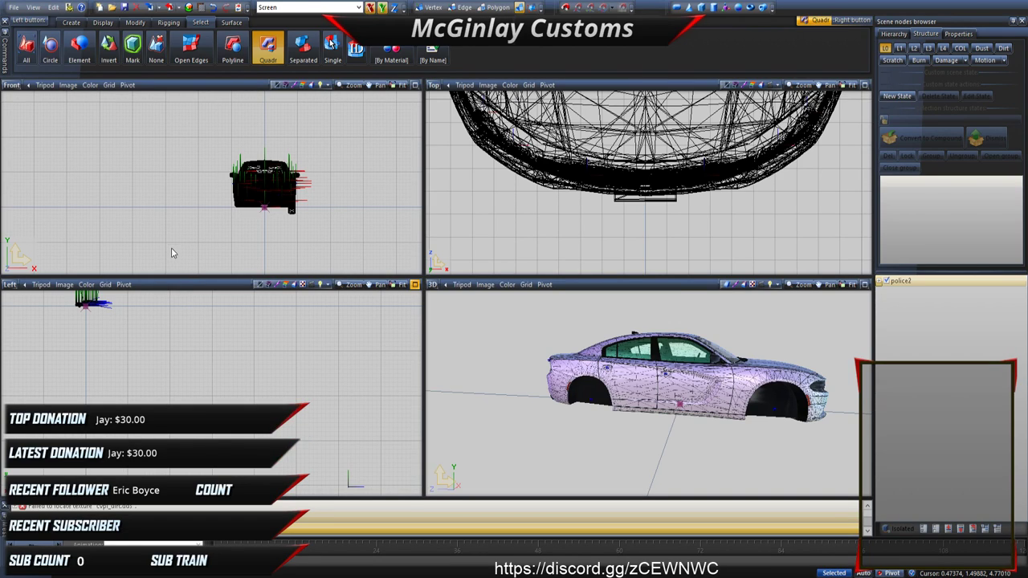
click(164, 270)
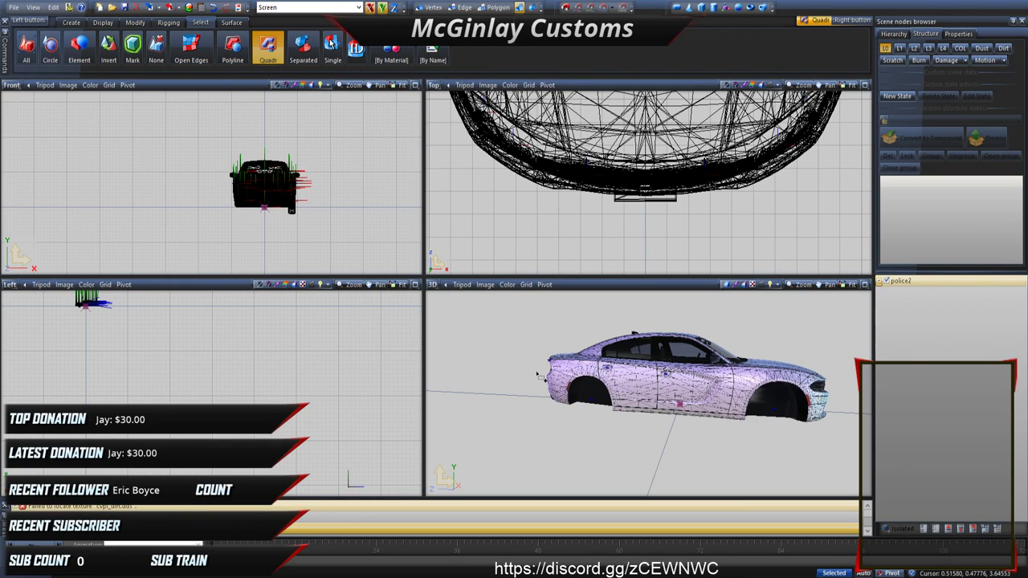
click(879, 281)
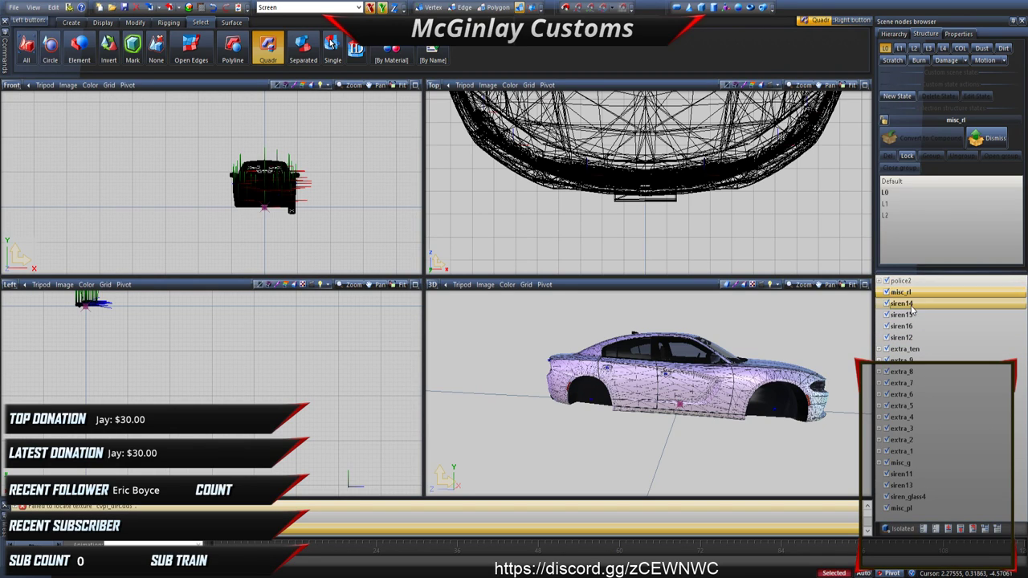
Step: Go through the merged siren, extra and misc nodes down to misc_pl, displaying their L0 geometry on the Charger
click(901, 337)
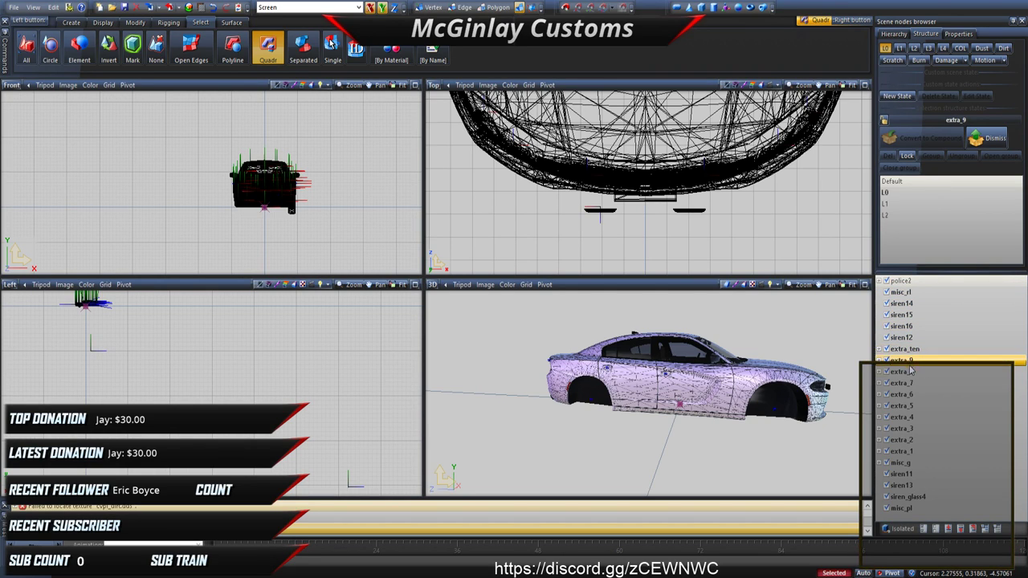
click(901, 395)
click(907, 405)
click(906, 417)
click(905, 429)
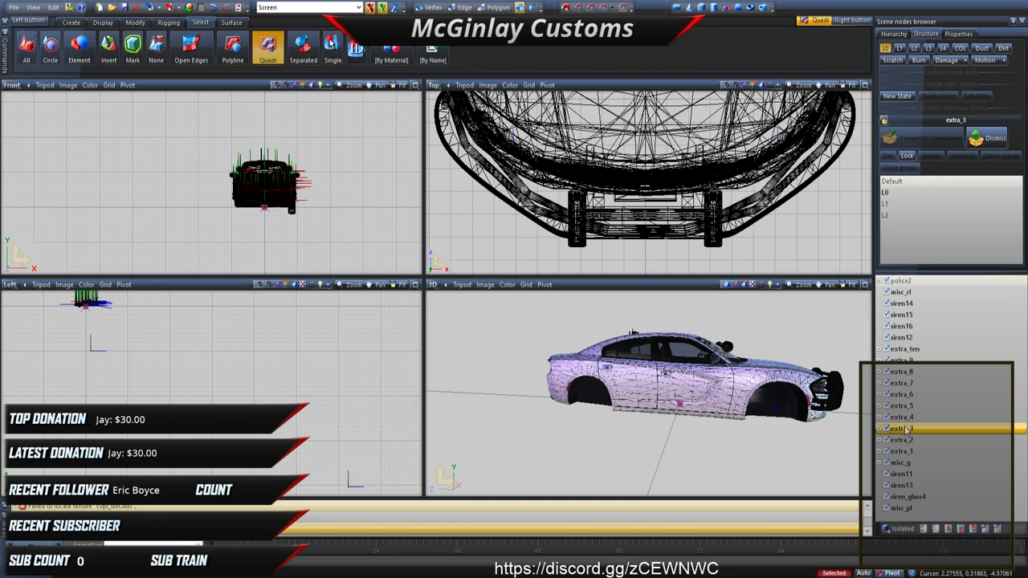
click(904, 440)
click(904, 451)
click(903, 464)
click(901, 473)
click(901, 485)
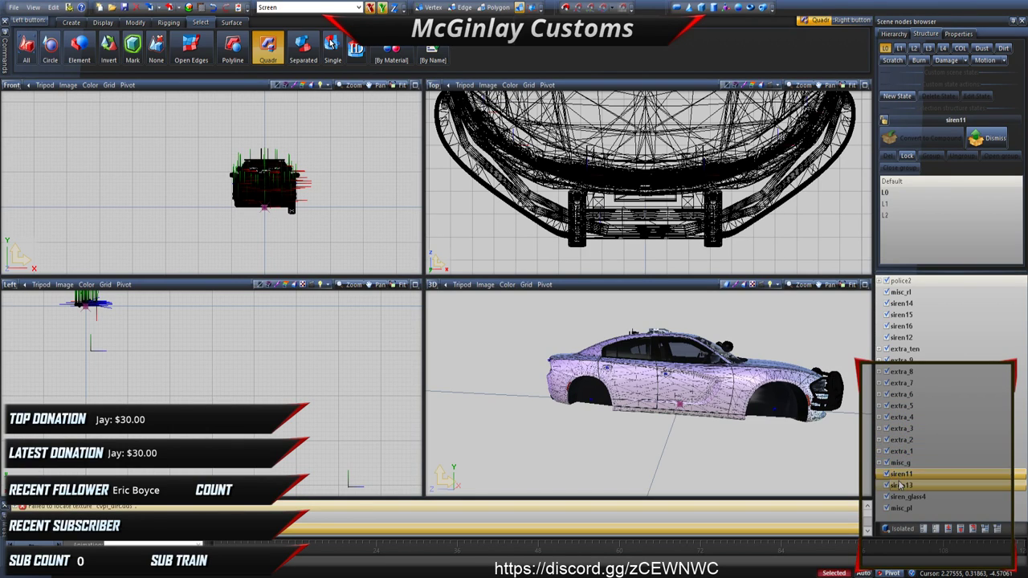
click(901, 496)
click(901, 508)
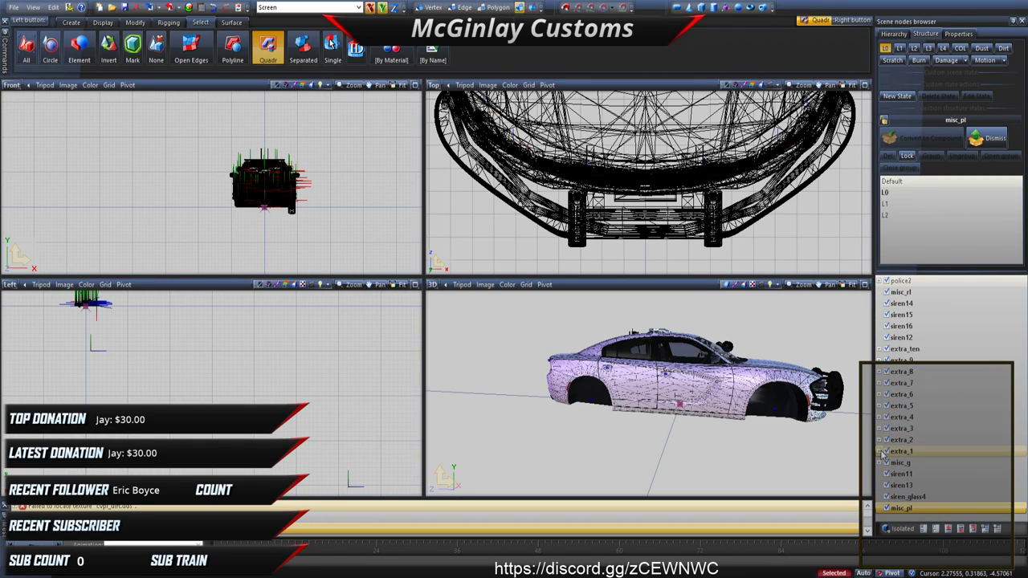
Step: Hide all nodes, check extra_1 and extra_2 separately, and leave only extra_3 displayed
click(935, 529)
click(886, 453)
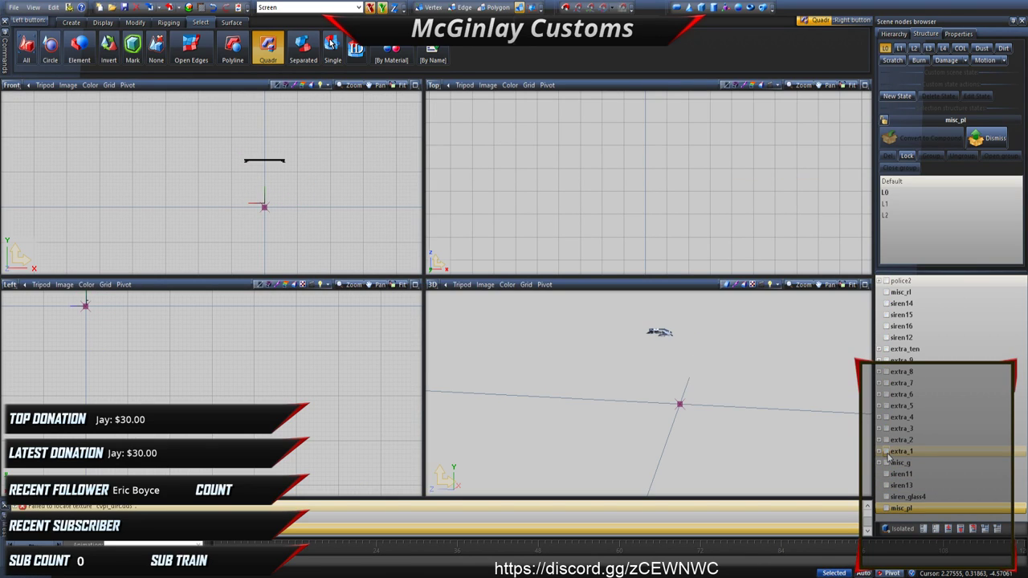
click(887, 428)
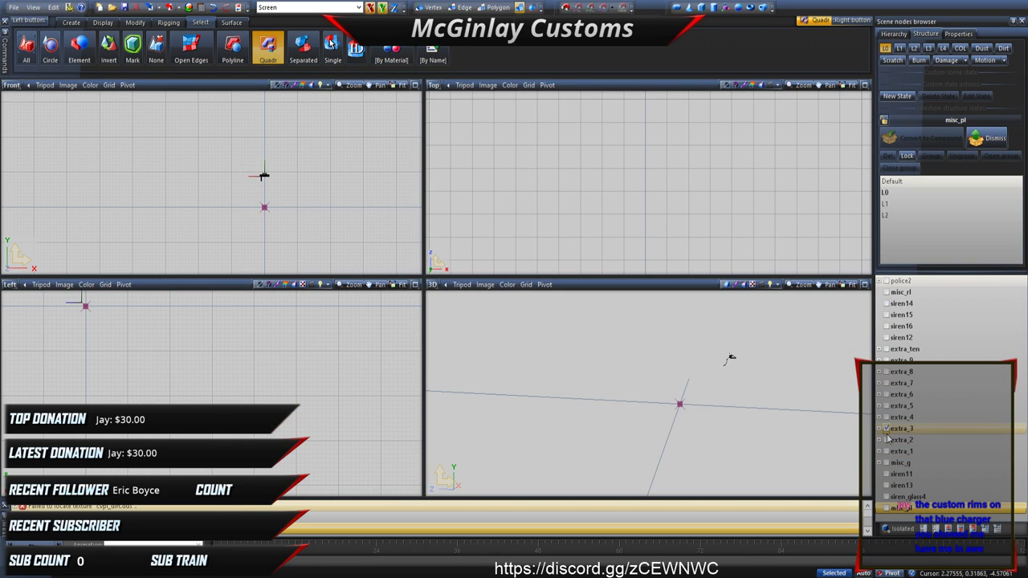
middle_drag(788, 418, 808, 436)
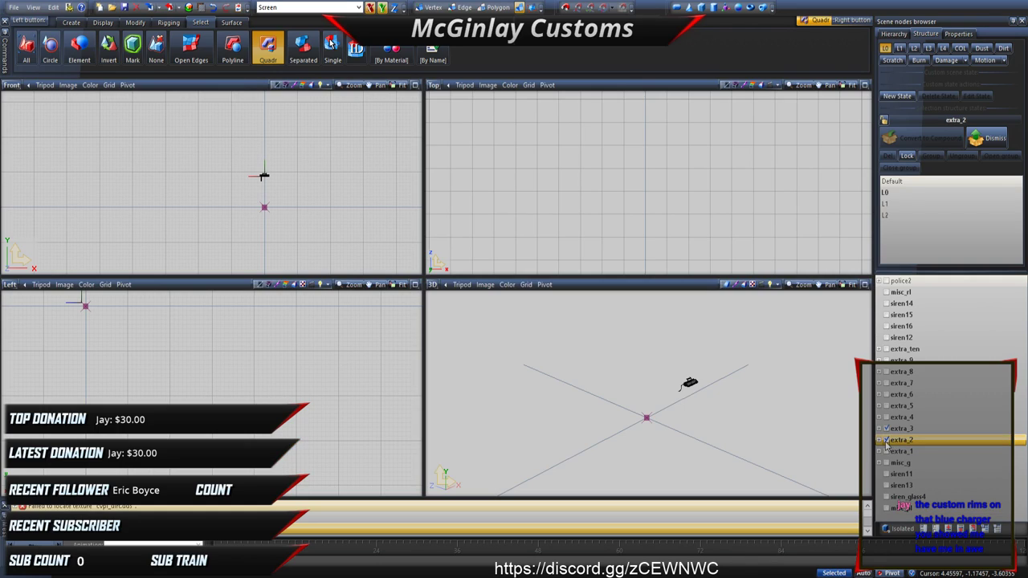
click(885, 441)
click(885, 440)
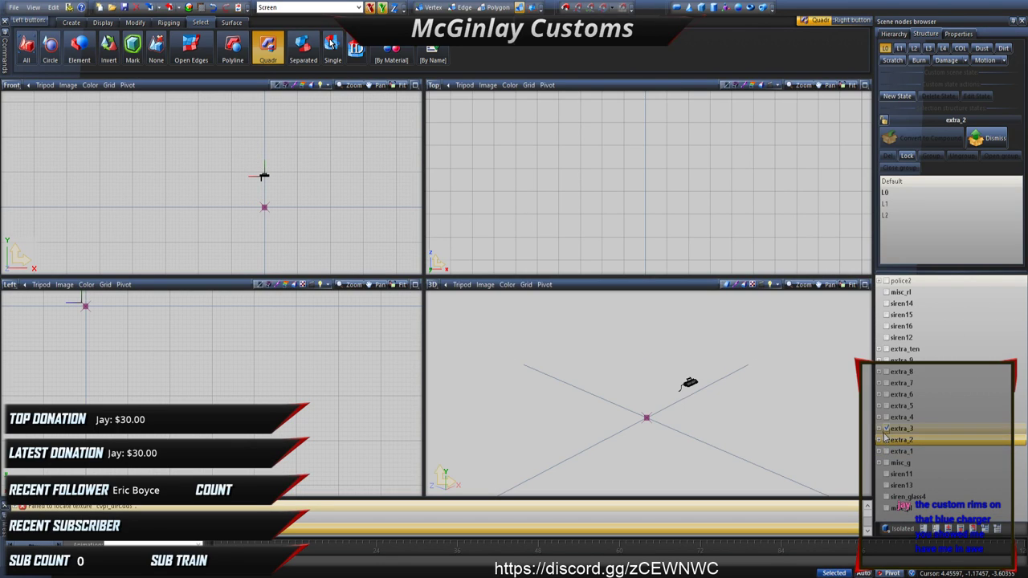
Step: Dismiss the siren10 and siren9 compounds under extra_3 and expand both to reveal their component meshes
click(879, 428)
click(893, 452)
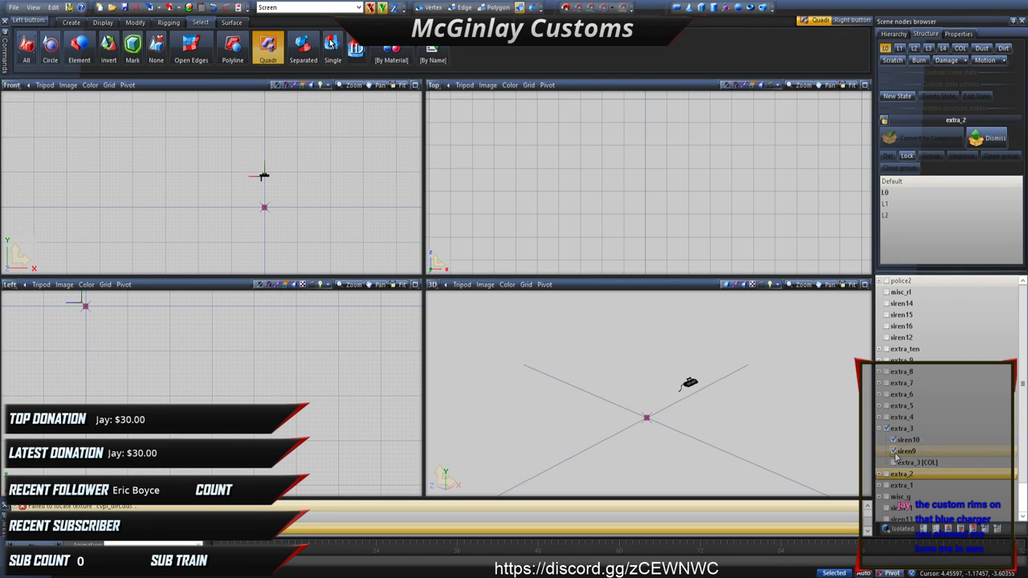
click(909, 451)
ctrl+click(910, 442)
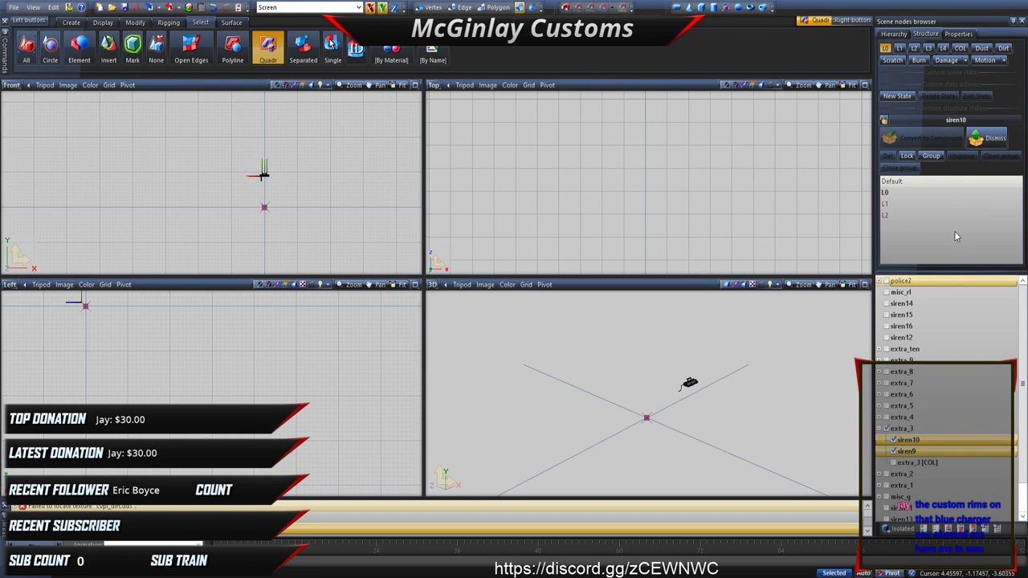
click(986, 138)
click(885, 452)
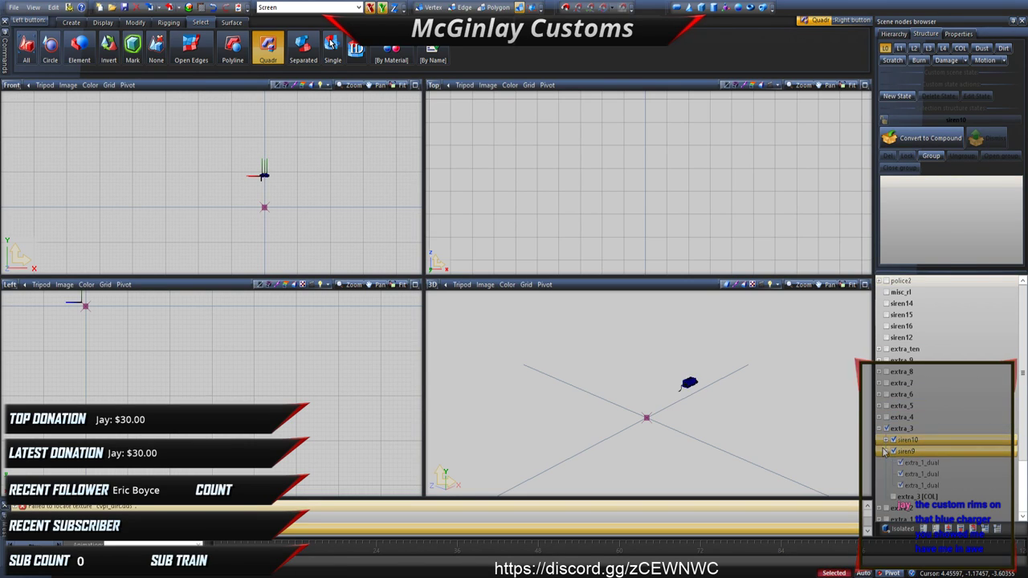
click(886, 440)
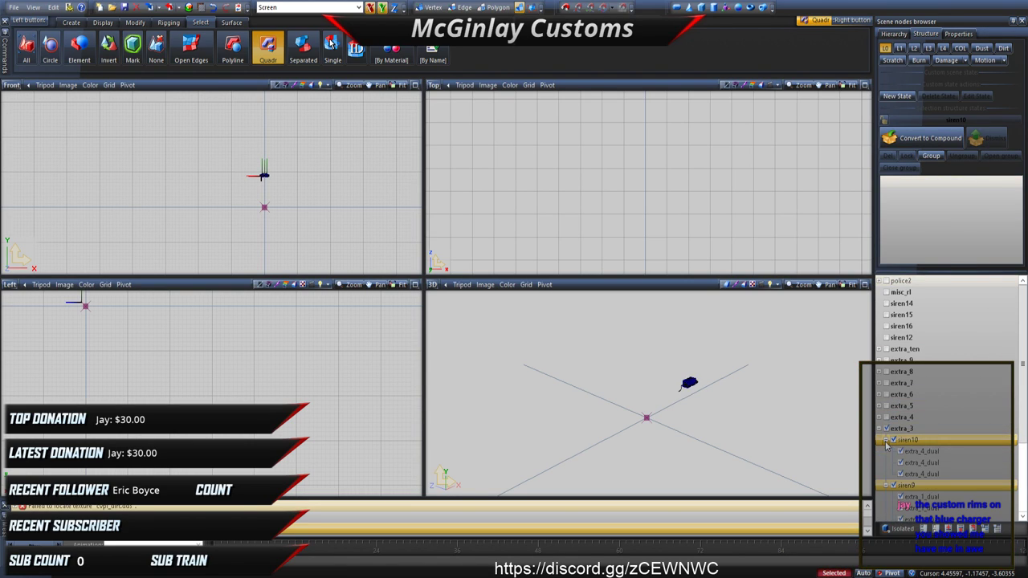
Step: Delete the second and third extra_4_dual meshes under siren10 and the second and third extra_1_dual meshes under siren9
scroll(891, 446, down, 2)
click(925, 453)
click(923, 440)
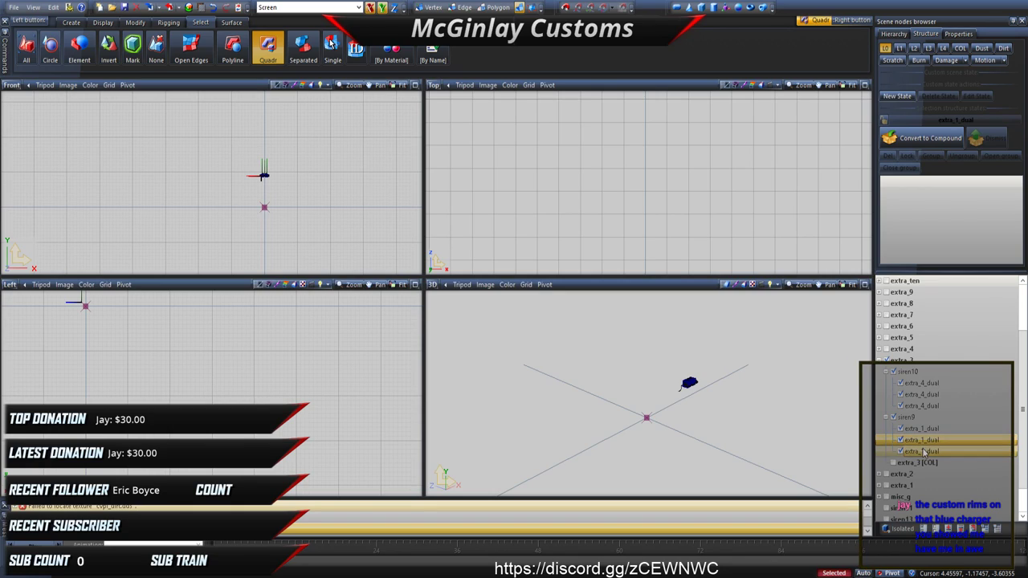
ctrl+click(925, 451)
ctrl+click(923, 406)
ctrl+click(922, 397)
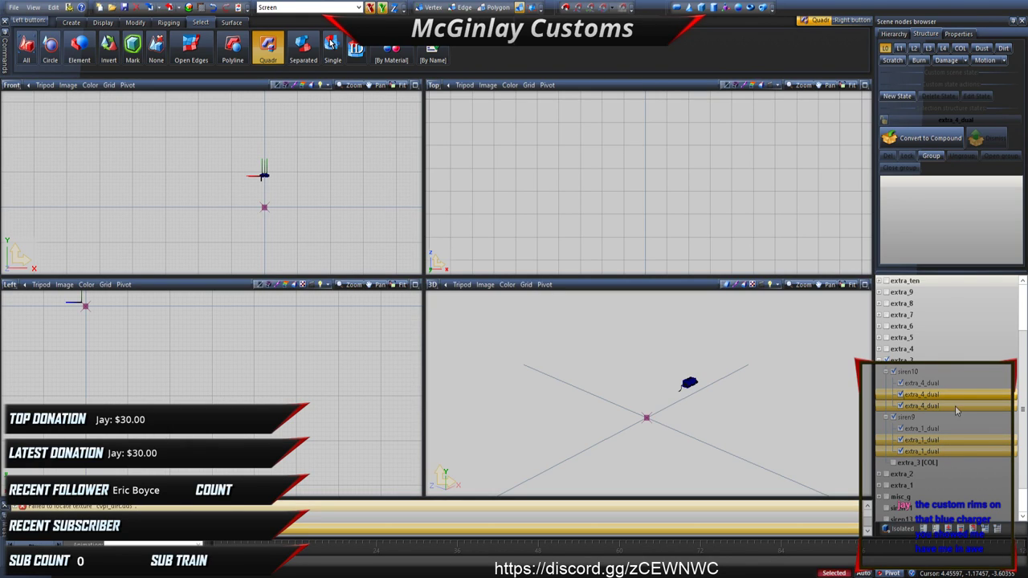
key(Delete)
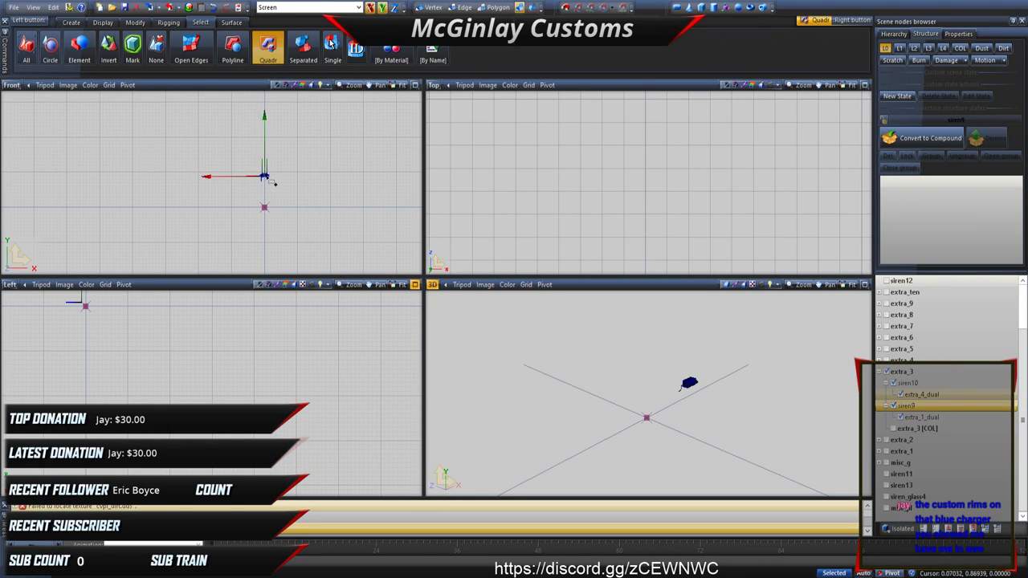
Step: Hide siren10, siren9 and extra_3, keeping only the extra_4_dual and extra_1_dual meshes displayed
click(893, 383)
click(893, 405)
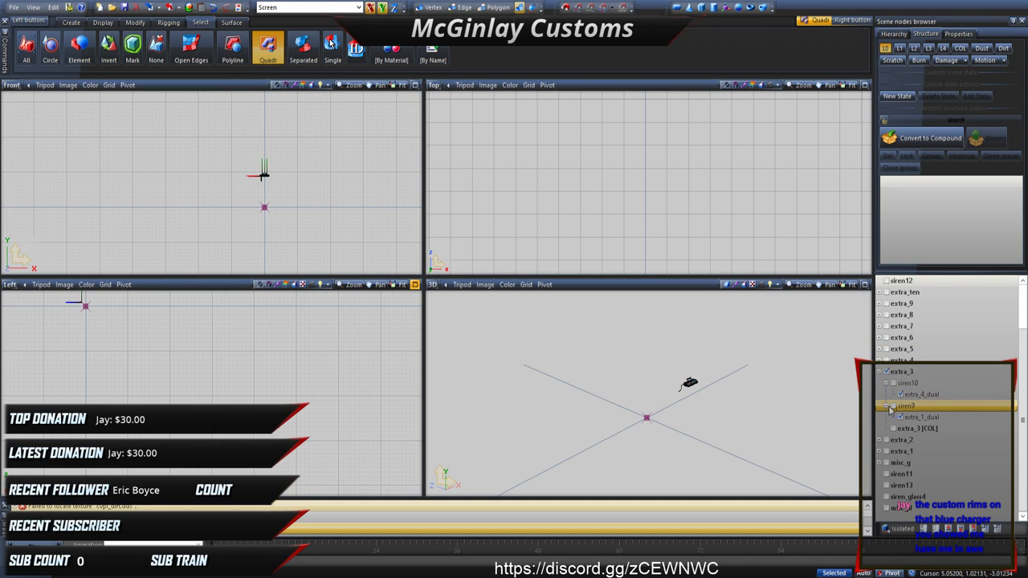
scroll(257, 211, down, 2)
middle_drag(244, 234, 278, 286)
click(886, 372)
click(887, 374)
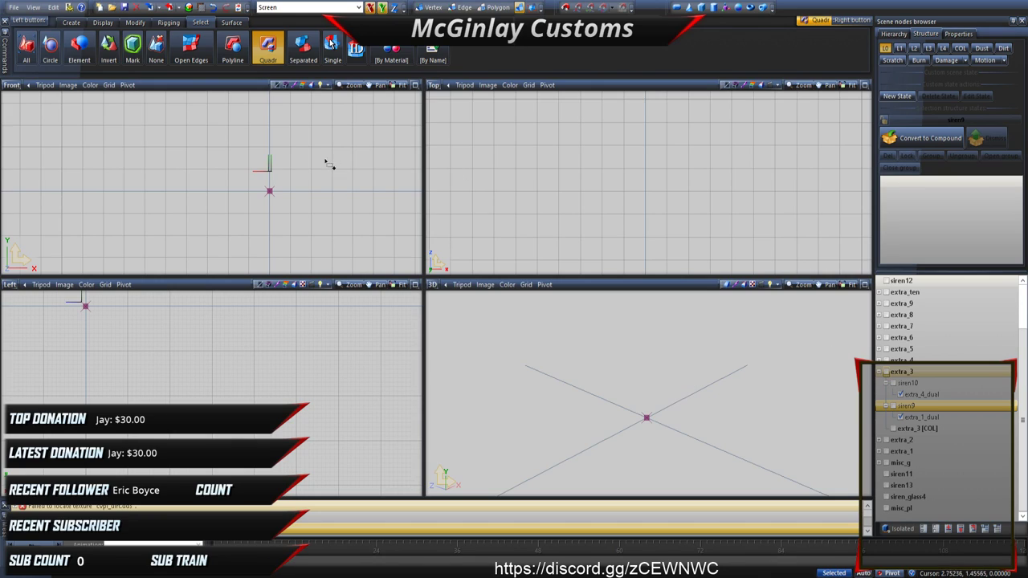
Step: Select the extra_4_dual and extra_1_dual meshes together and make two copies of each with the Copy tool
drag(241, 157, 318, 187)
click(135, 21)
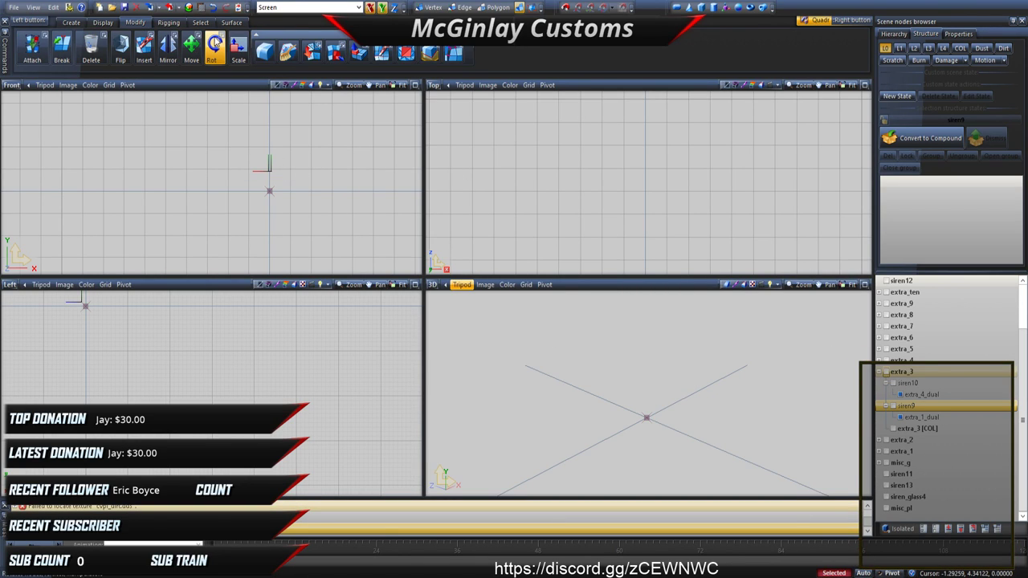
click(212, 45)
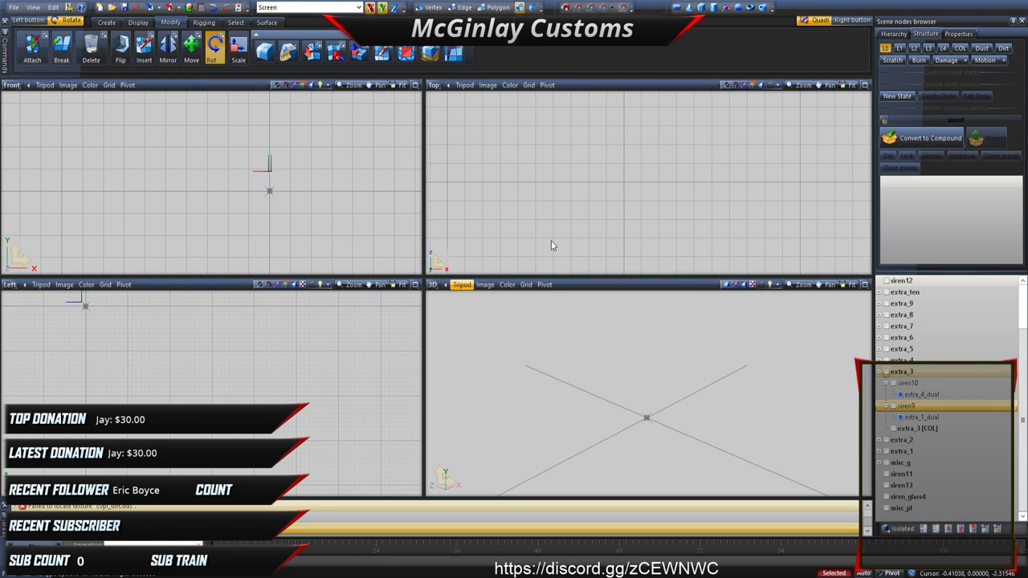
drag(552, 242, 551, 243)
click(920, 395)
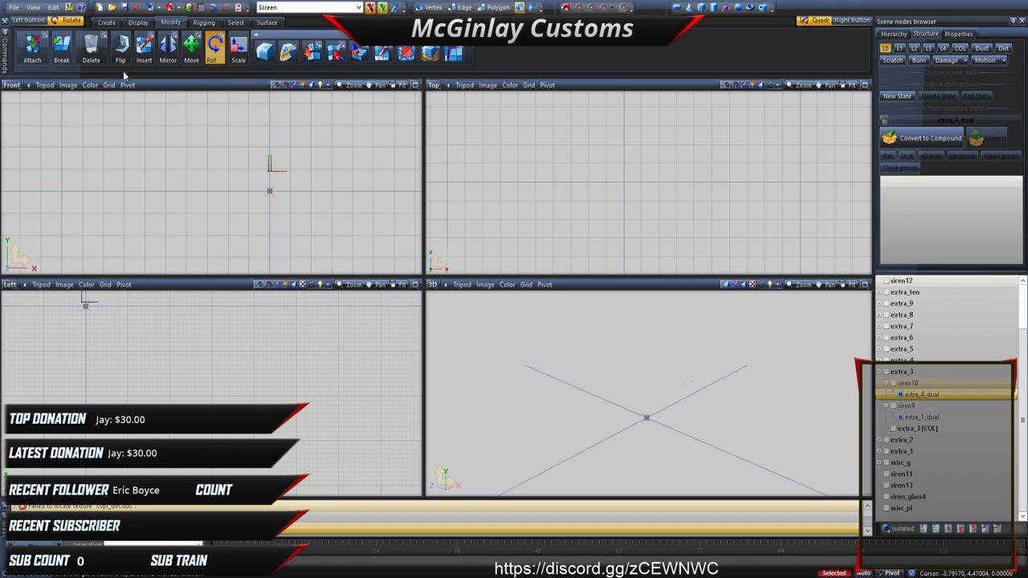
click(107, 23)
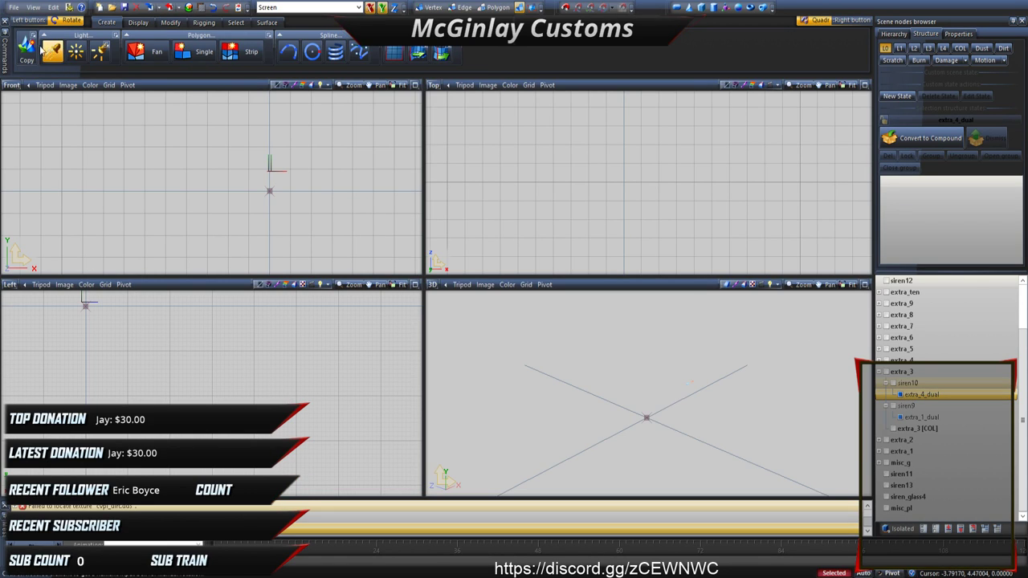
click(151, 140)
Step: Convert siren10 to a compound and assign its three extra_4_dual meshes to the L0, L1 and L2 states
click(968, 383)
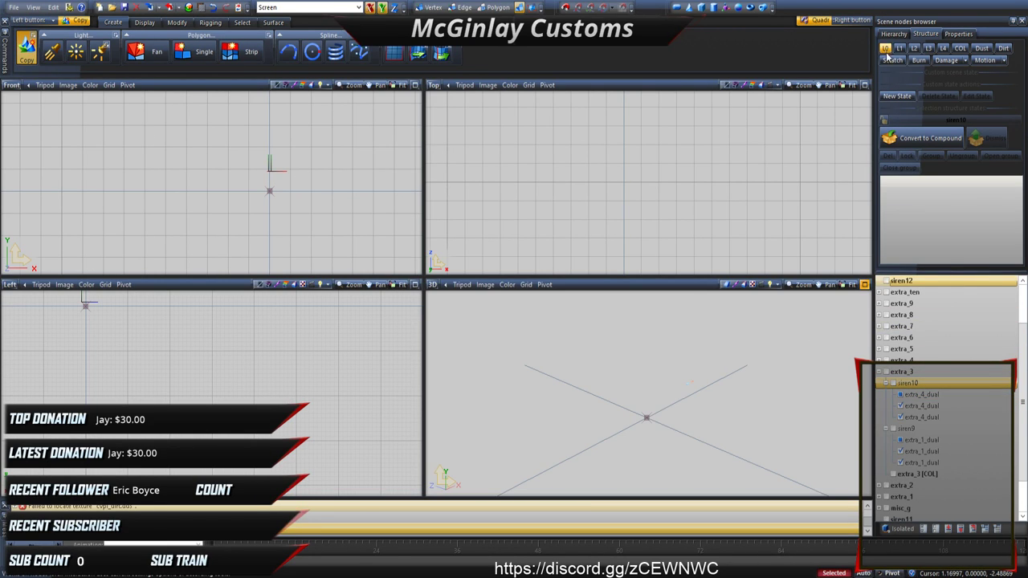
click(895, 138)
click(888, 120)
click(885, 50)
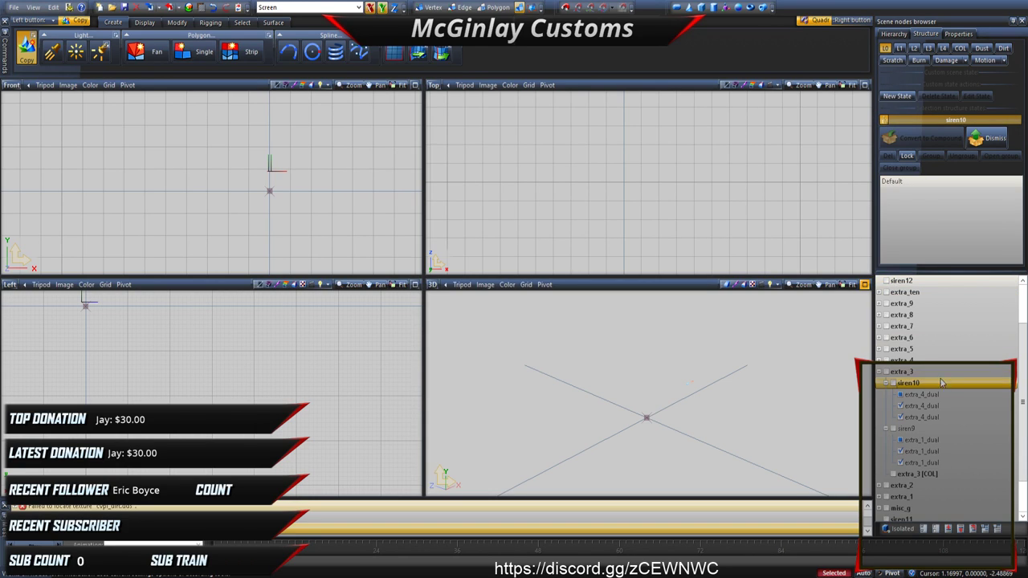
click(941, 395)
click(899, 49)
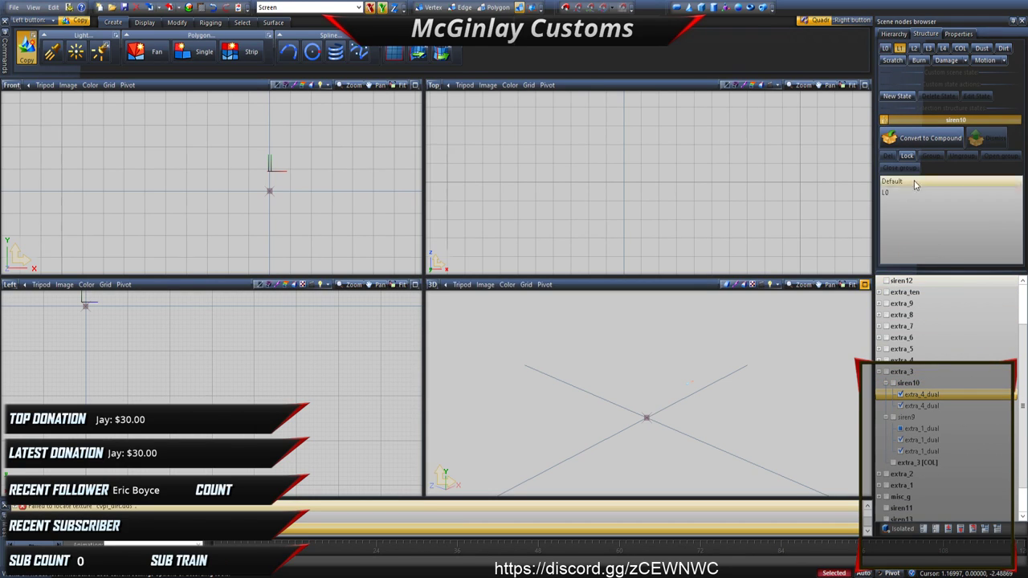
click(936, 396)
click(913, 49)
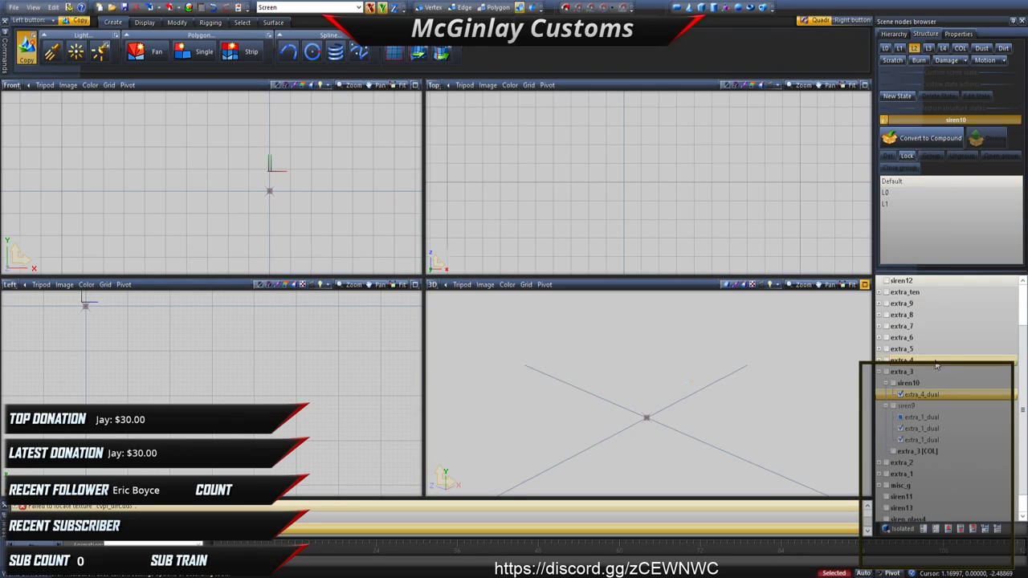
click(914, 49)
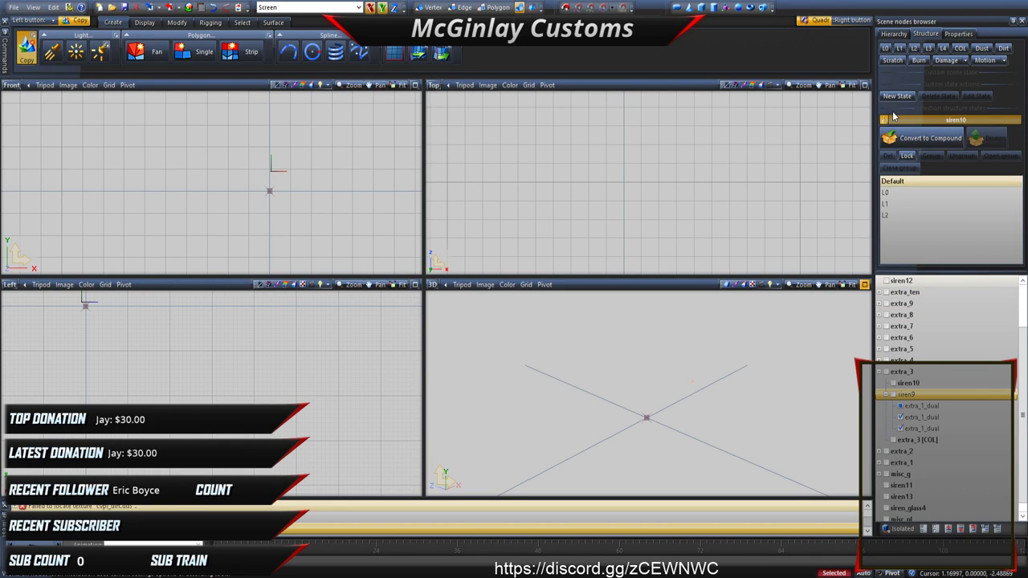
Step: Convert siren9 to a compound and assign its three extra_1_dual meshes to the L0, L1 and L2 states
click(883, 118)
click(883, 119)
click(884, 51)
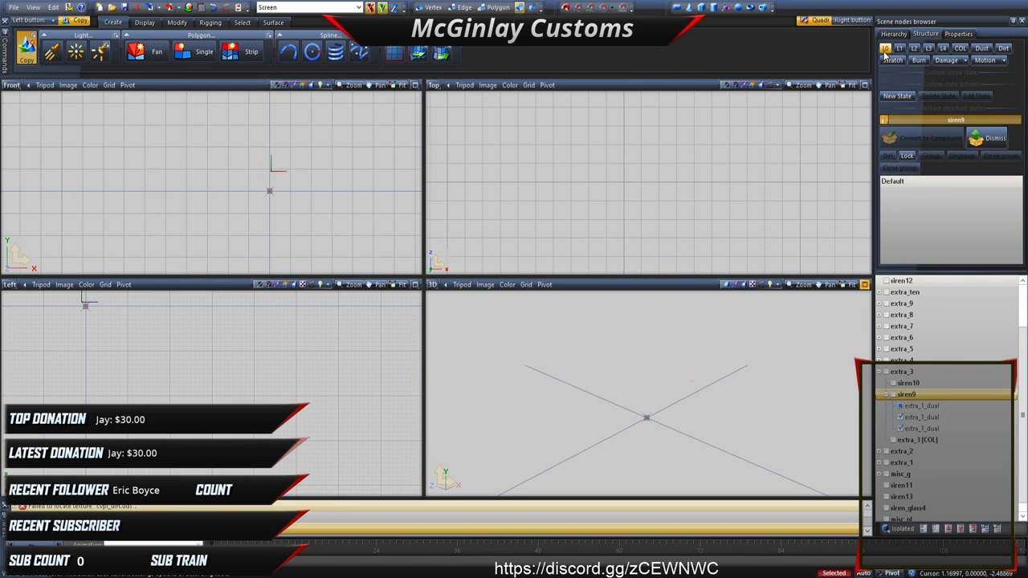
click(885, 49)
click(924, 406)
click(907, 183)
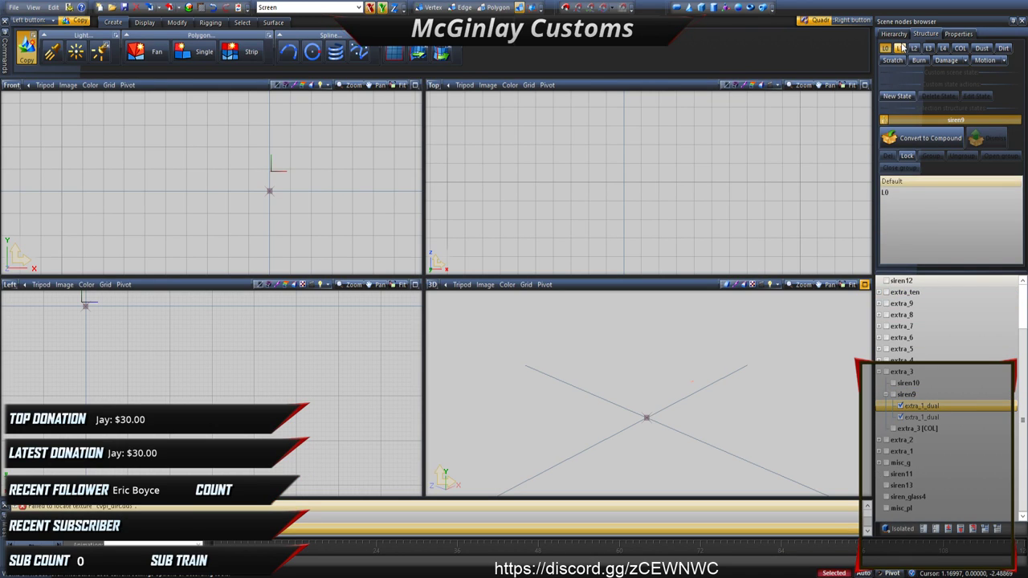
click(900, 48)
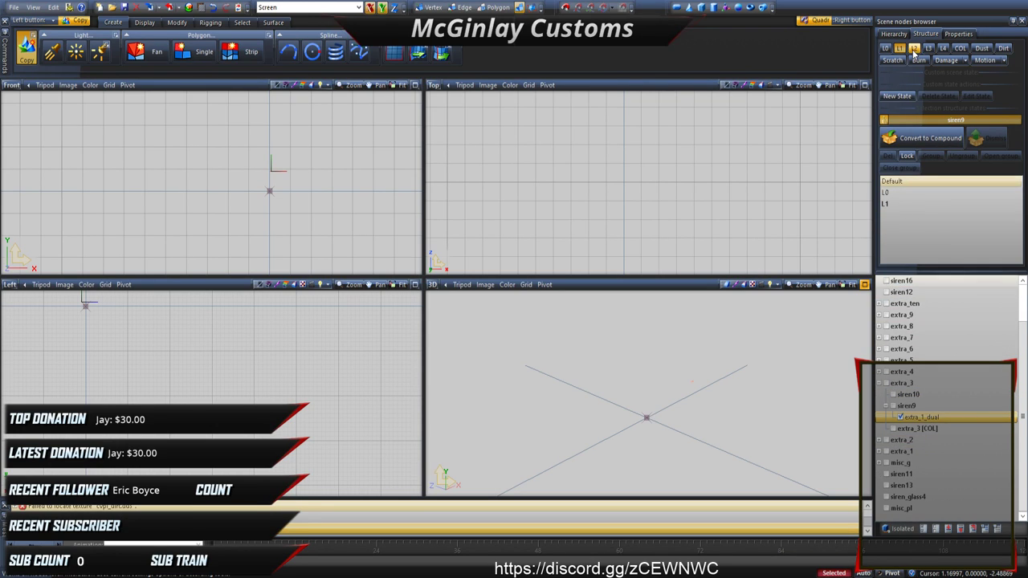
click(914, 48)
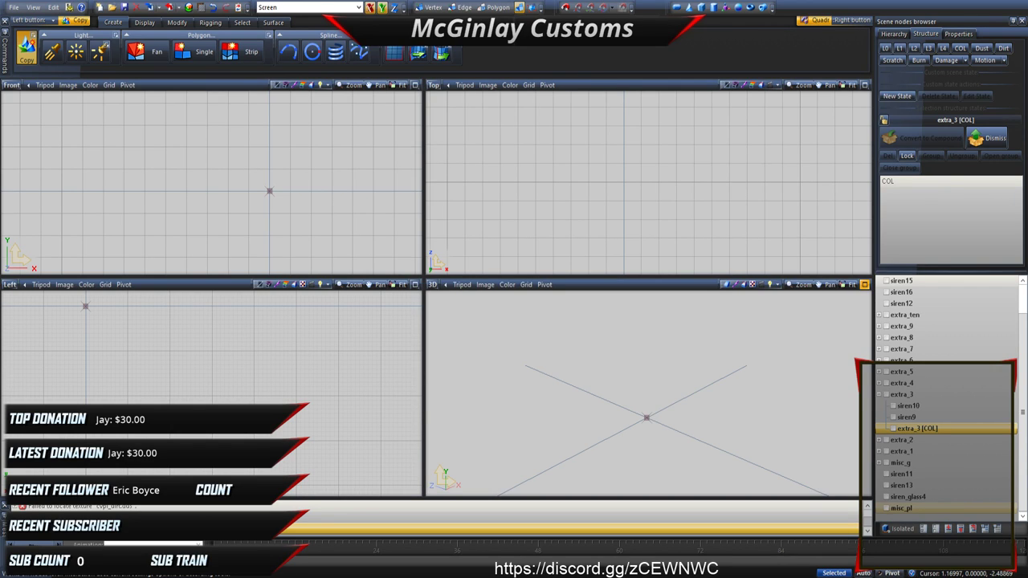
Step: Collapse extra_3 and inspect the child nodes of extra_1 and extra_2 in the scene tree
click(880, 395)
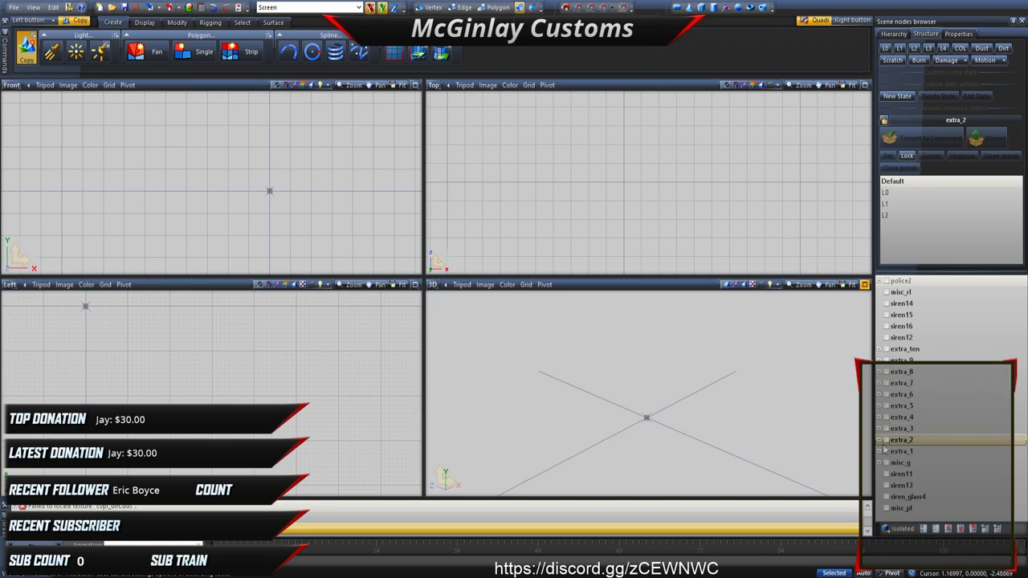
click(887, 452)
click(879, 453)
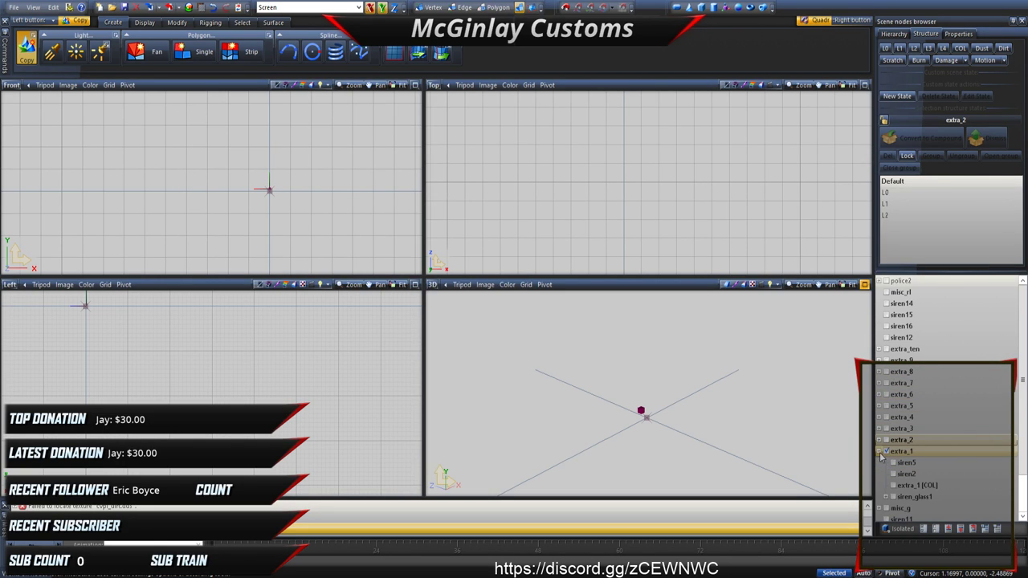
click(887, 453)
click(878, 452)
click(886, 441)
click(887, 441)
click(879, 441)
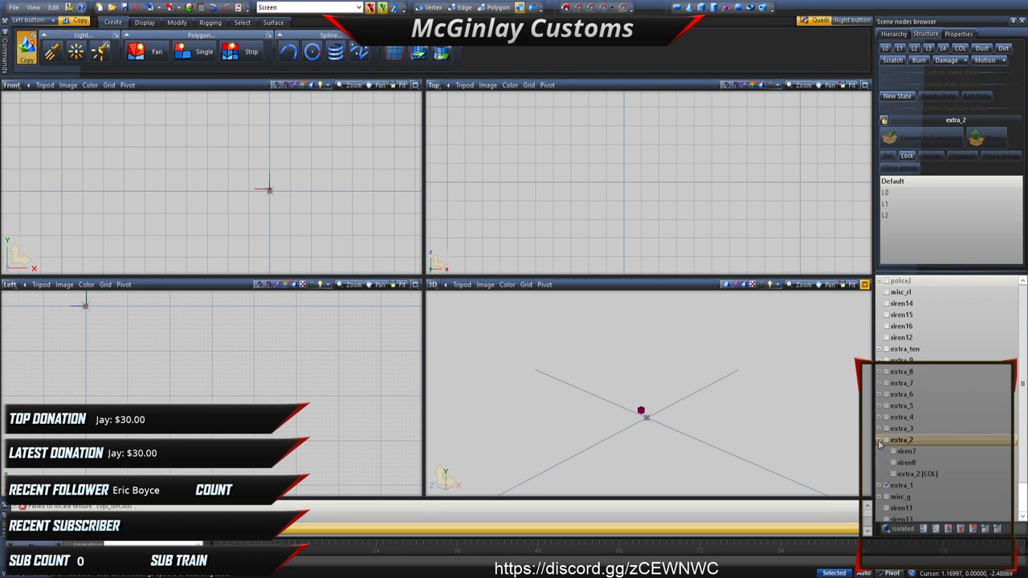
click(884, 441)
click(885, 440)
click(879, 440)
Step: Hide all nodes from police2 to misc_pl and display only the L0 geometry of extra_3
click(923, 528)
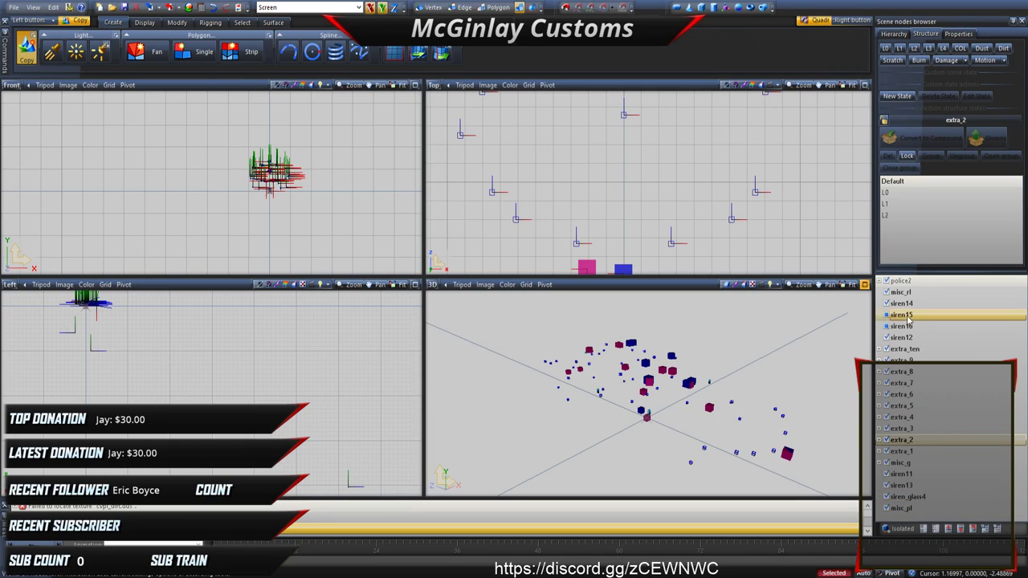
click(900, 280)
shift+click(891, 508)
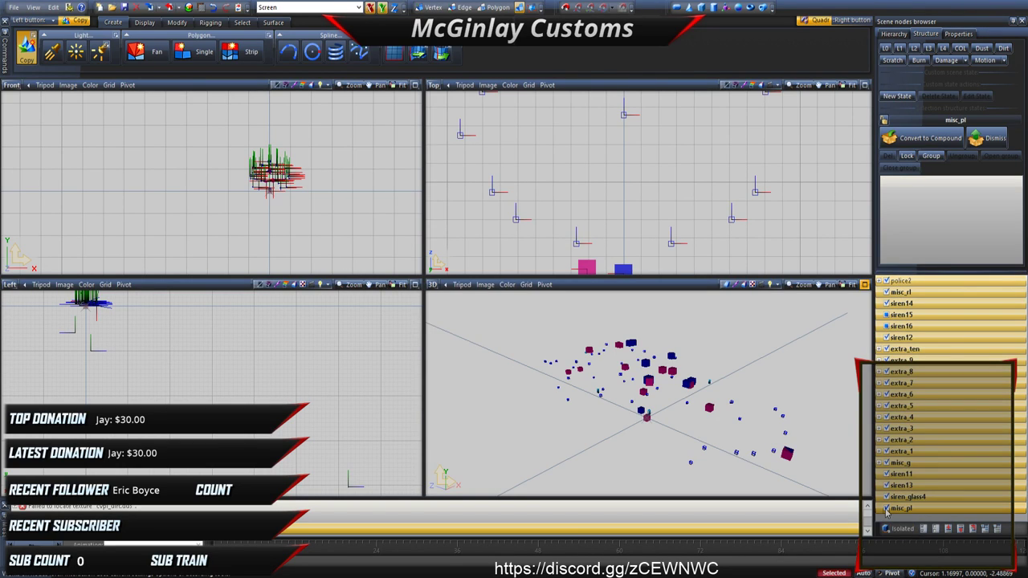
click(901, 485)
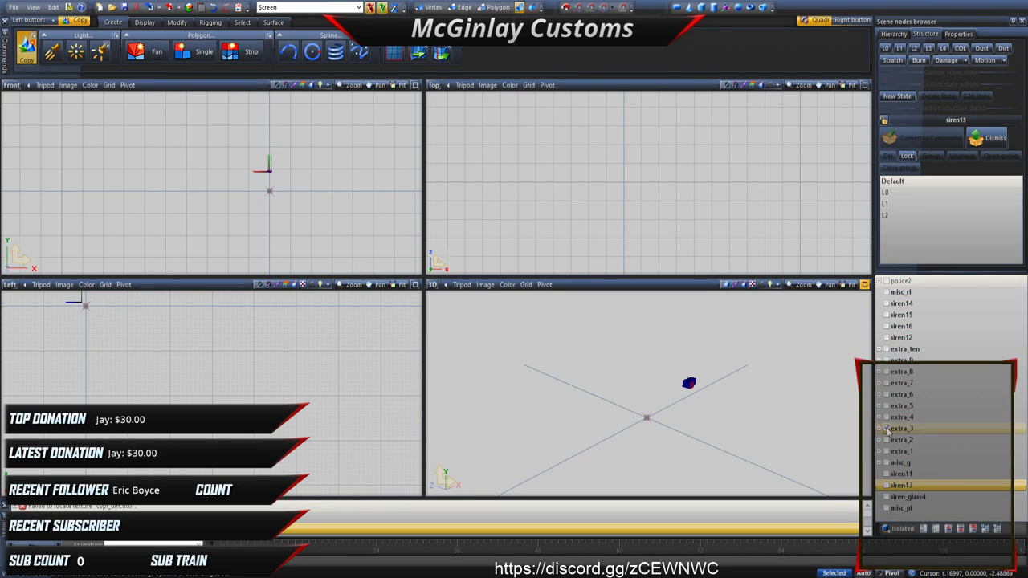
click(885, 429)
click(885, 428)
click(885, 428)
click(885, 47)
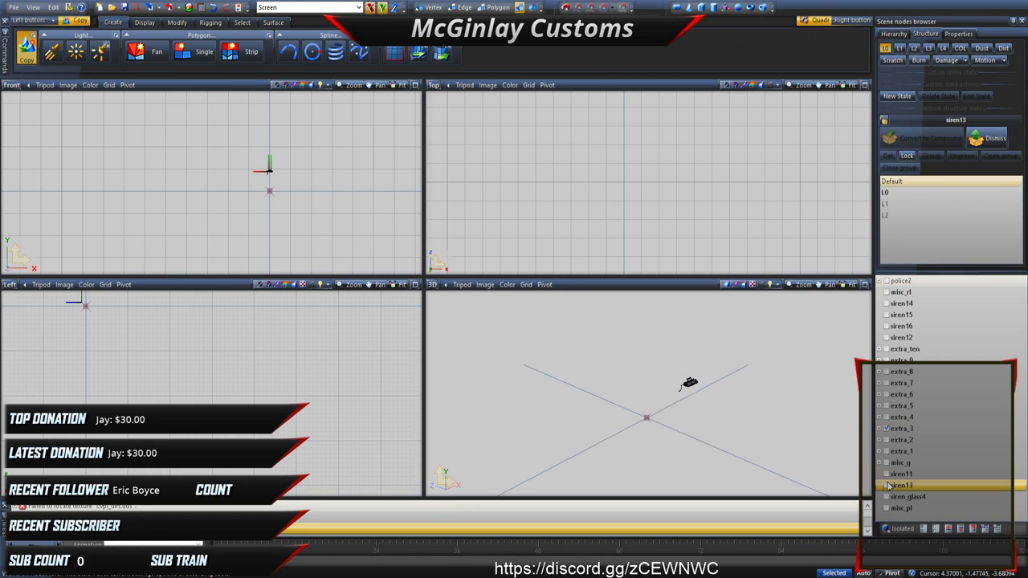
Step: Hide extra_3 and check the L0 geometry of extra_4, extra_6, extra_7 and extra_8 one at a time
click(886, 428)
click(886, 417)
click(886, 417)
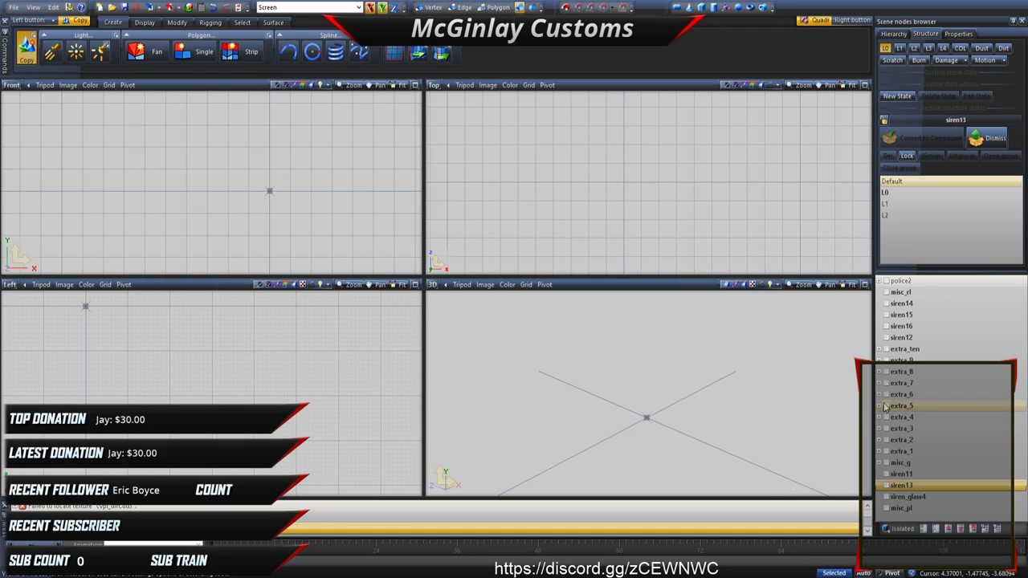
click(885, 395)
click(885, 394)
click(885, 383)
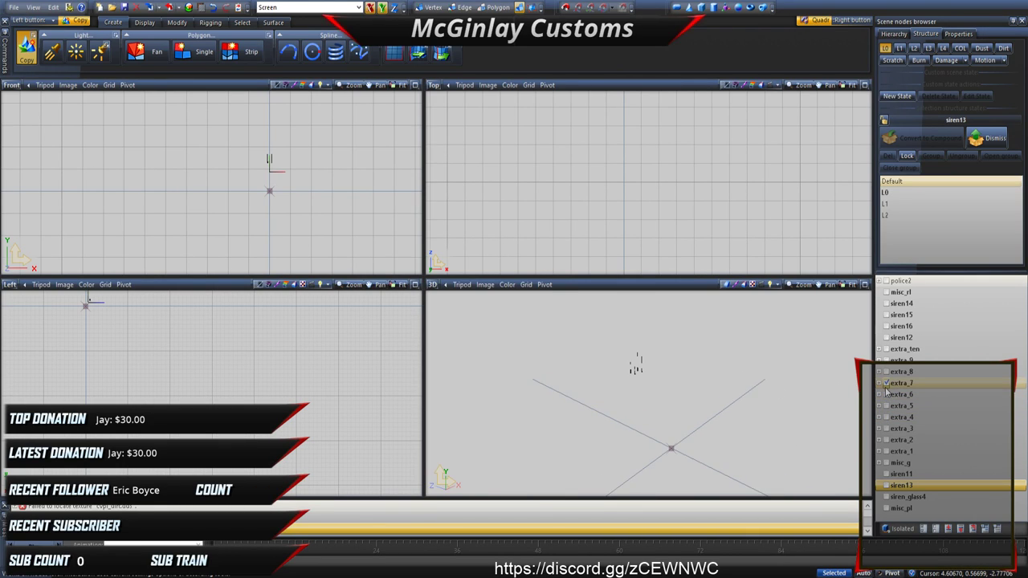
click(885, 383)
click(885, 372)
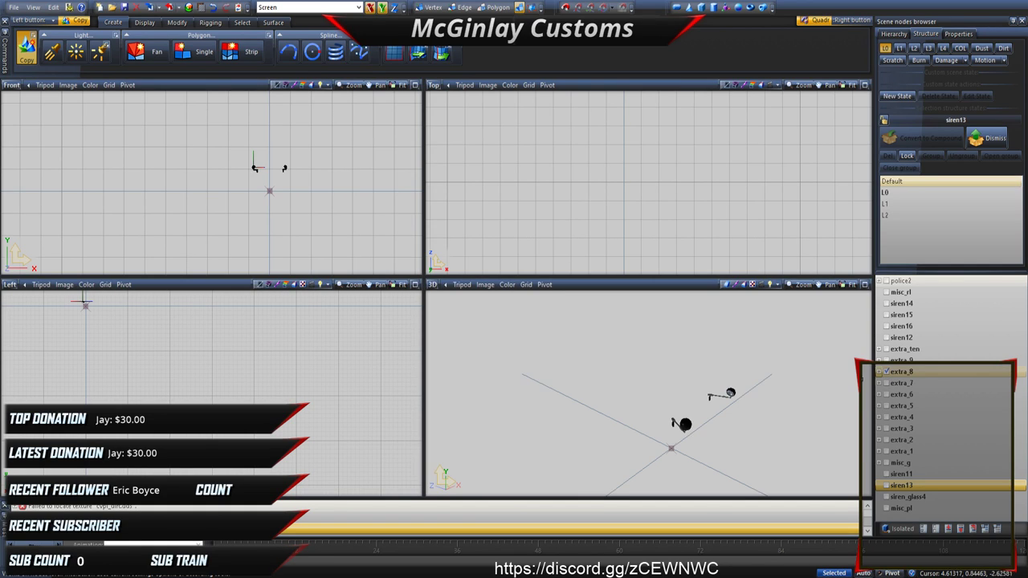
middle_drag(835, 385, 791, 395)
middle_drag(721, 378, 709, 375)
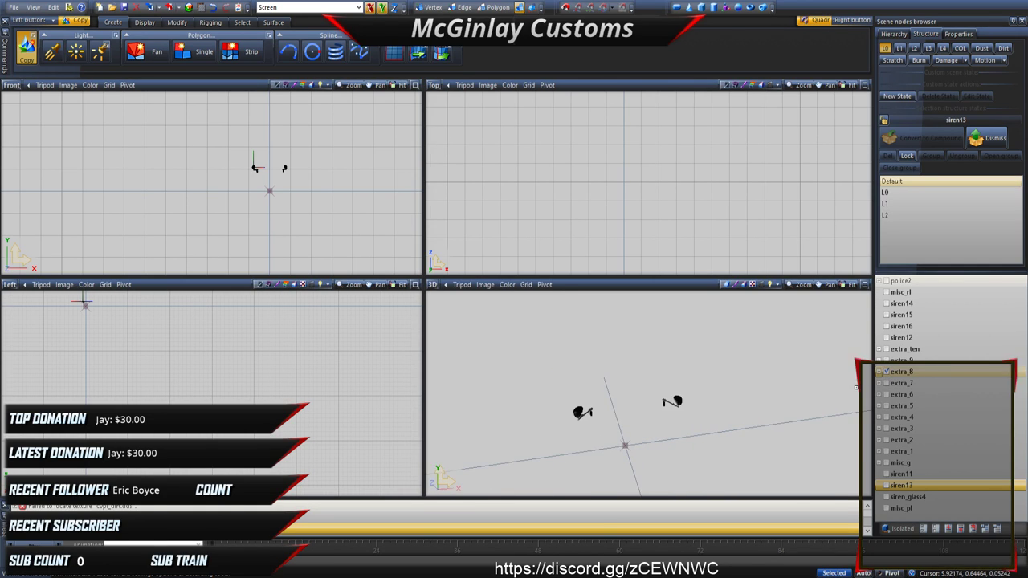
Step: Hide extra_8, display extra_9 and extra_ten, and examine their L0 geometry
click(886, 371)
click(885, 361)
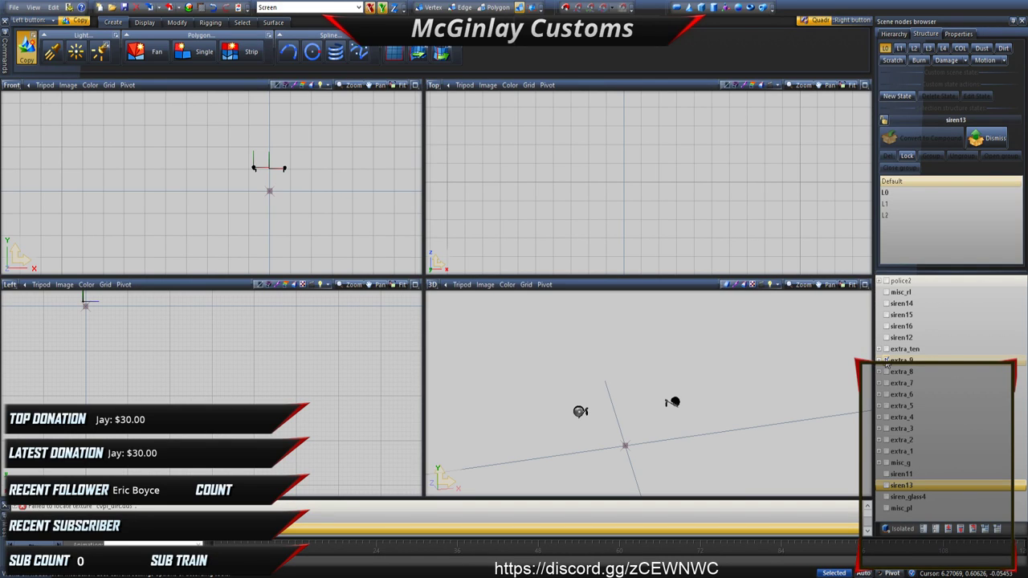
click(891, 363)
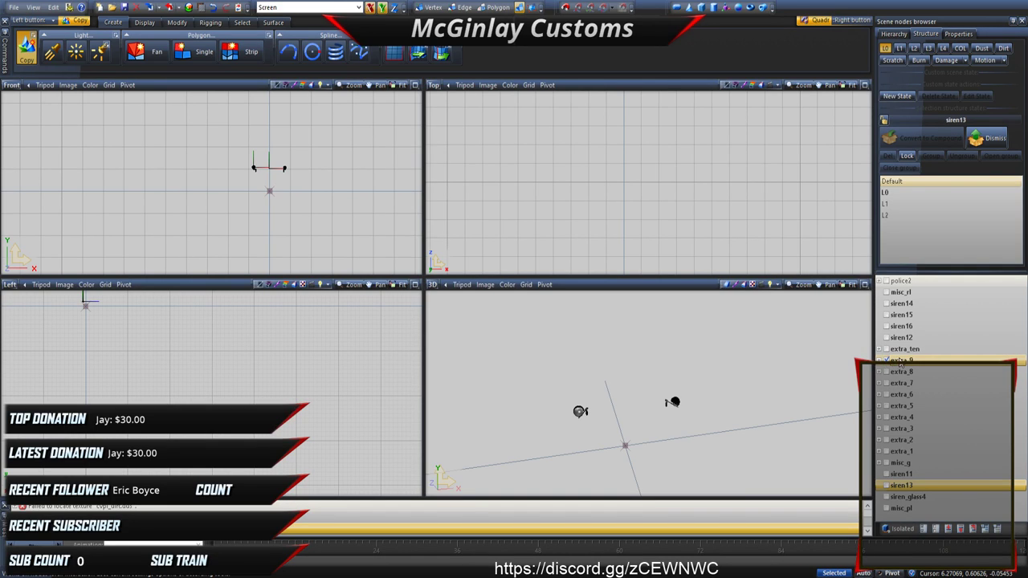
click(900, 361)
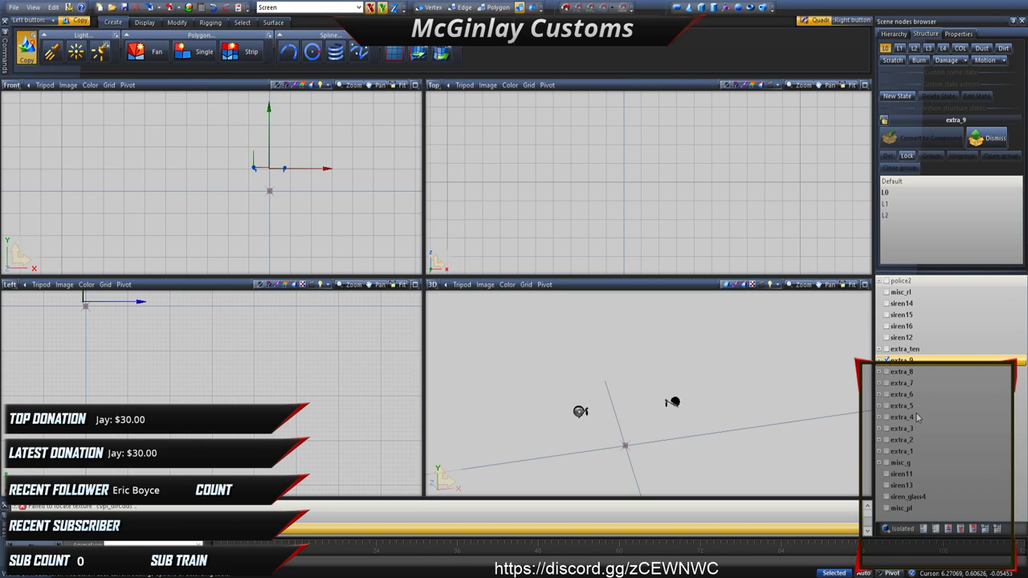
click(902, 351)
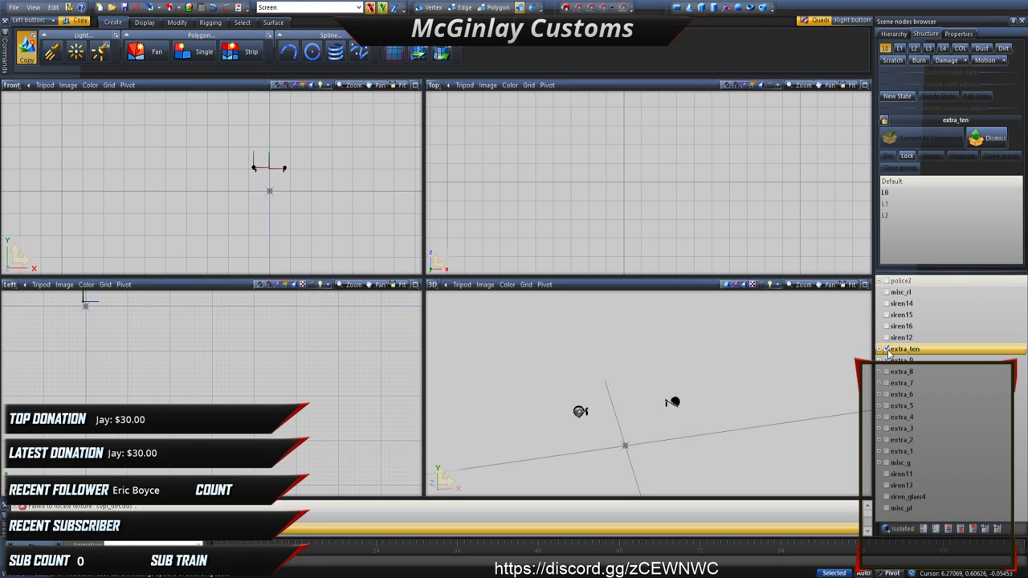
middle_drag(690, 356, 602, 369)
scroll(597, 370, up, 4)
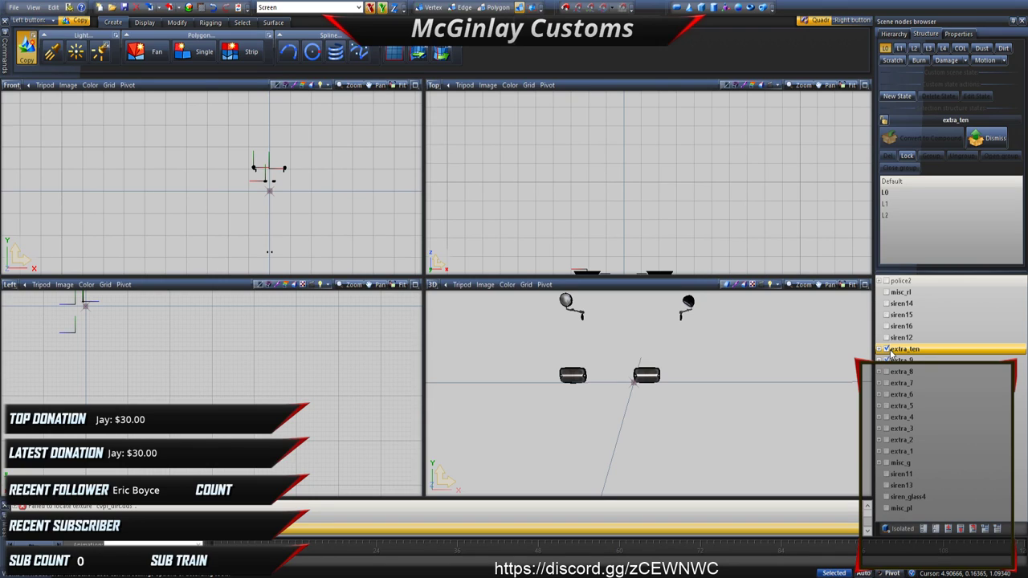
middle_drag(841, 351, 811, 377)
scroll(741, 351, down, 3)
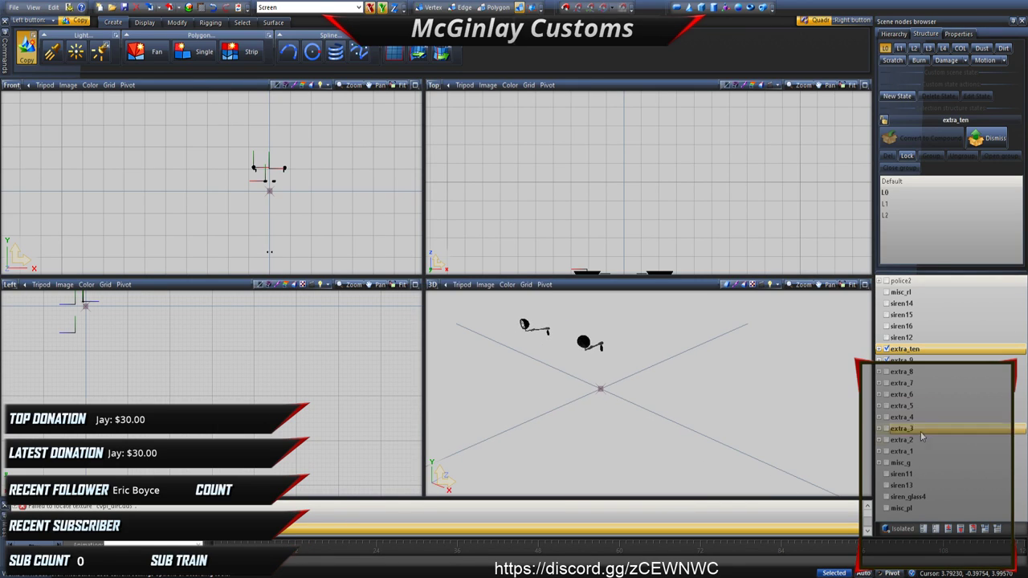
Step: Display misc_g alongside extra_9 and extra_ten and look through the node list down to misc_right
click(886, 464)
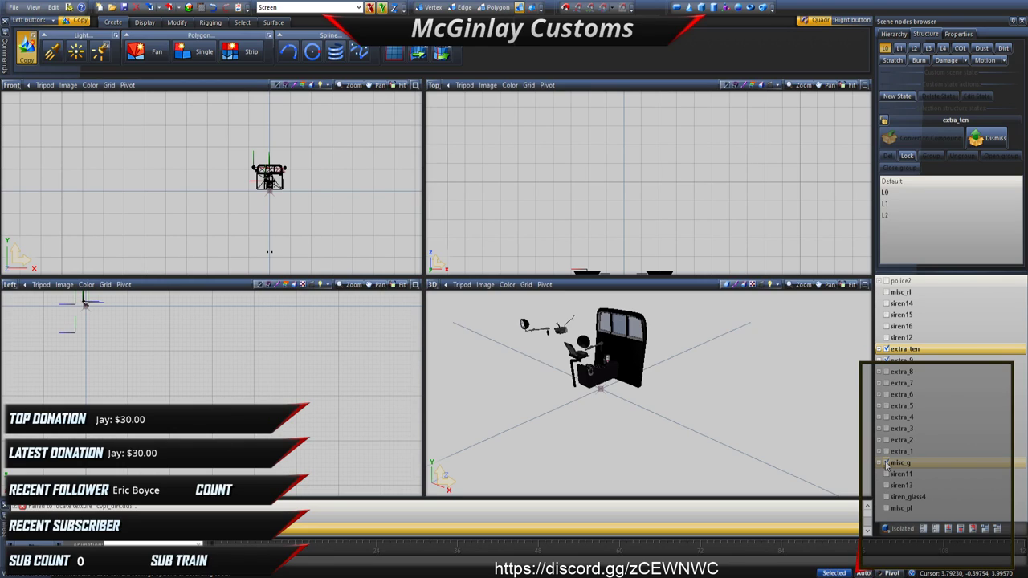
middle_drag(851, 448, 810, 415)
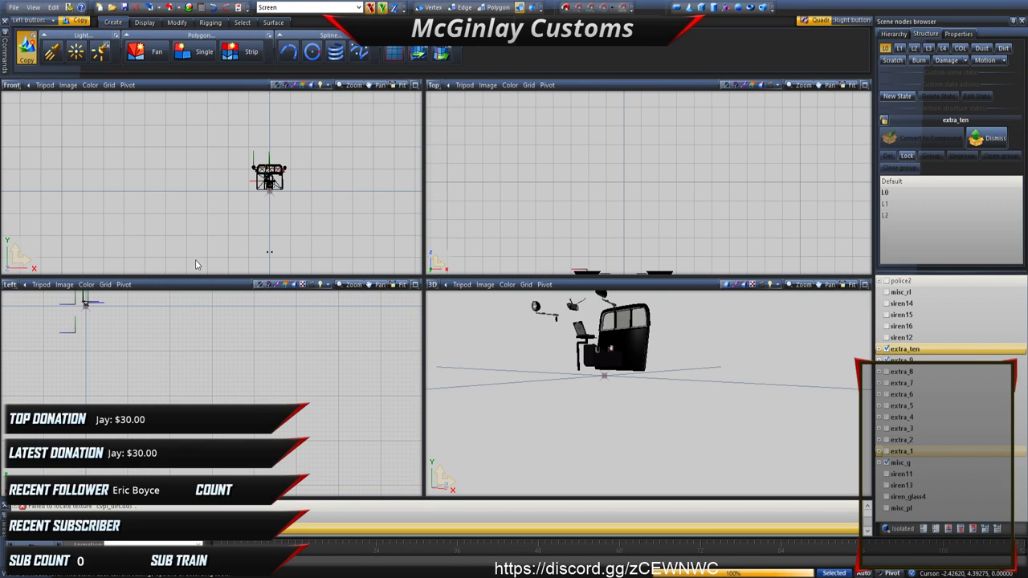
scroll(948, 449, down, 2)
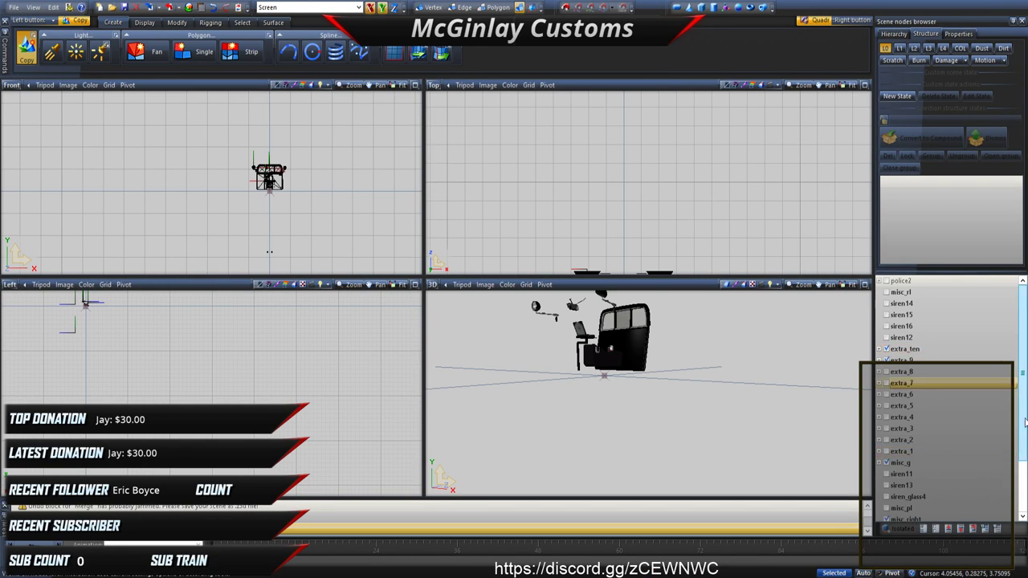
Step: Display misc_right, siren6, siren_glass2, misc_left, siren1 and siren_glass3 for a check, and hide them again
click(953, 486)
click(924, 508)
click(910, 496)
click(904, 463)
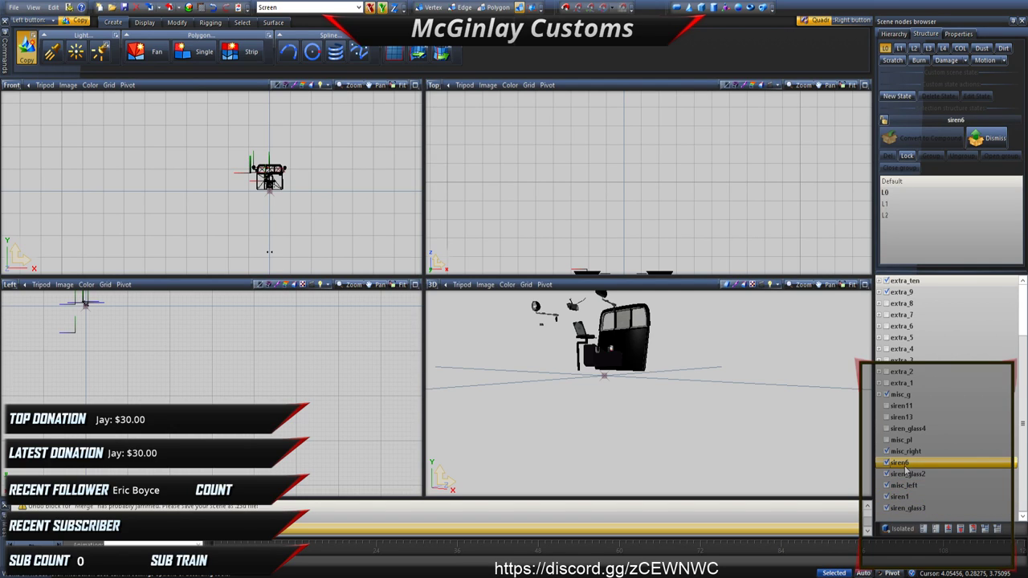
click(903, 474)
click(903, 453)
click(887, 451)
click(887, 473)
click(887, 463)
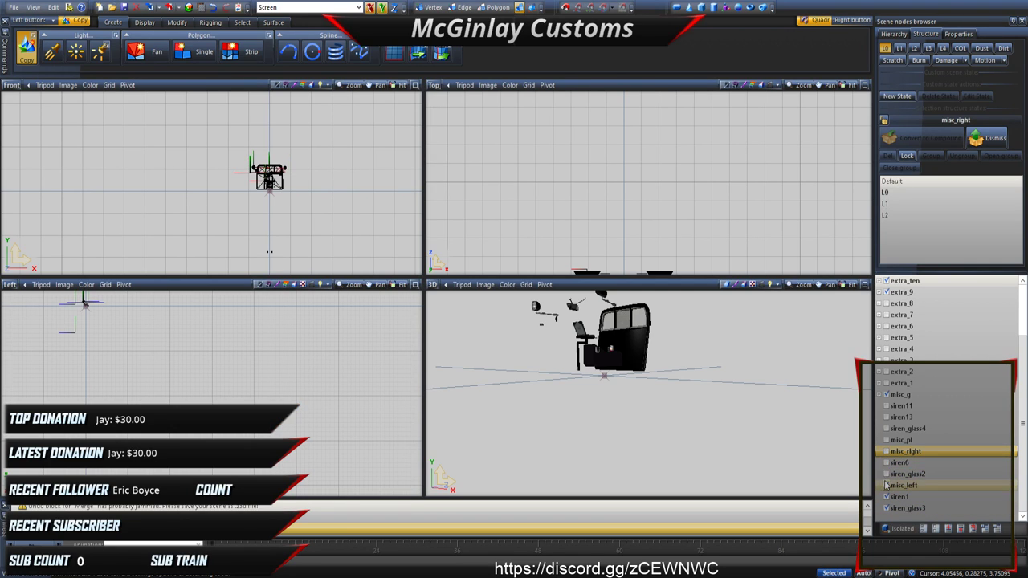
click(887, 486)
click(887, 496)
click(887, 507)
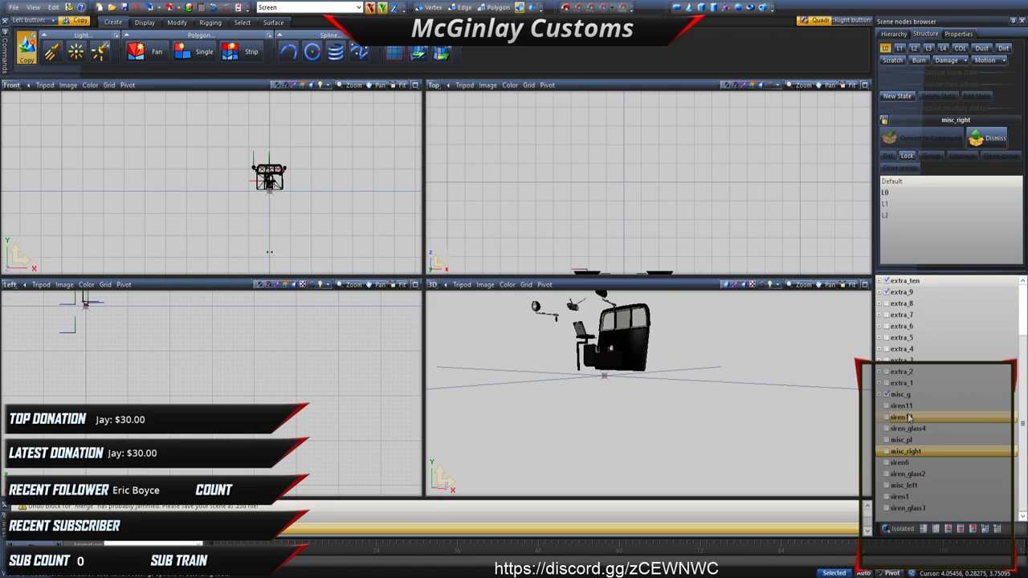
Step: Show all nodes, examine the police2 car through its rear window, and hide everything again
middle_drag(791, 404, 658, 399)
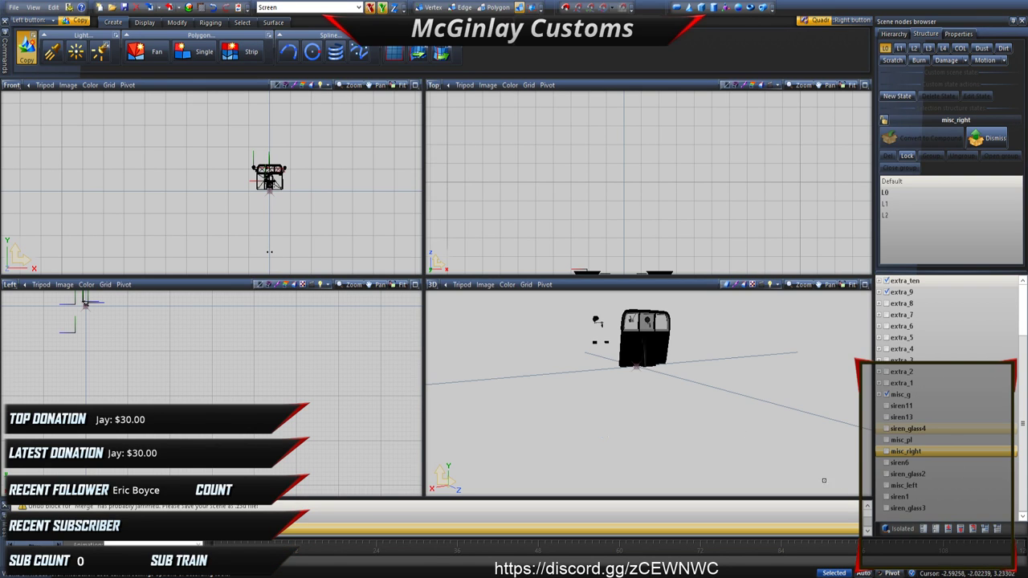
click(924, 529)
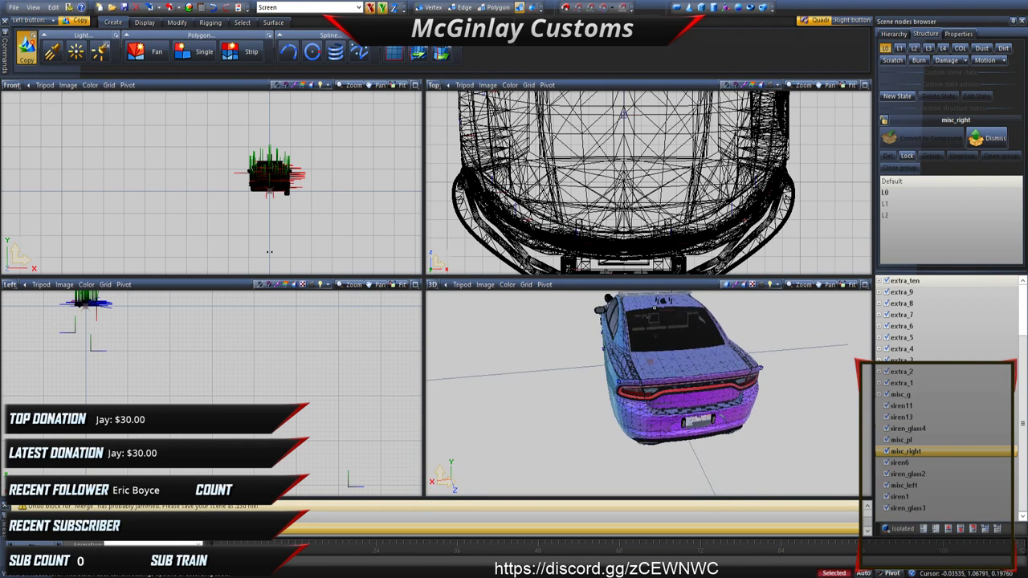
scroll(646, 317, up, 3)
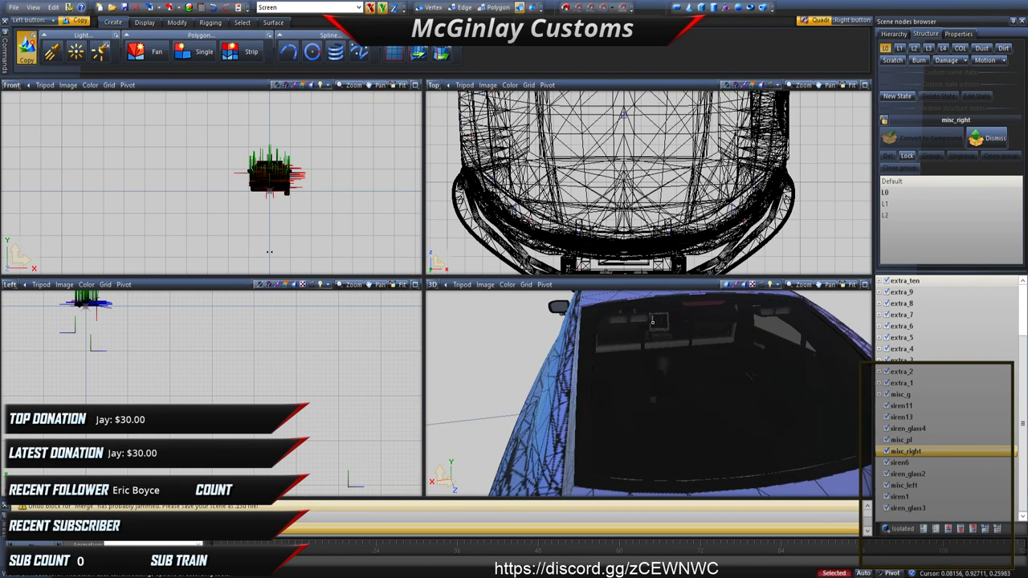
click(936, 530)
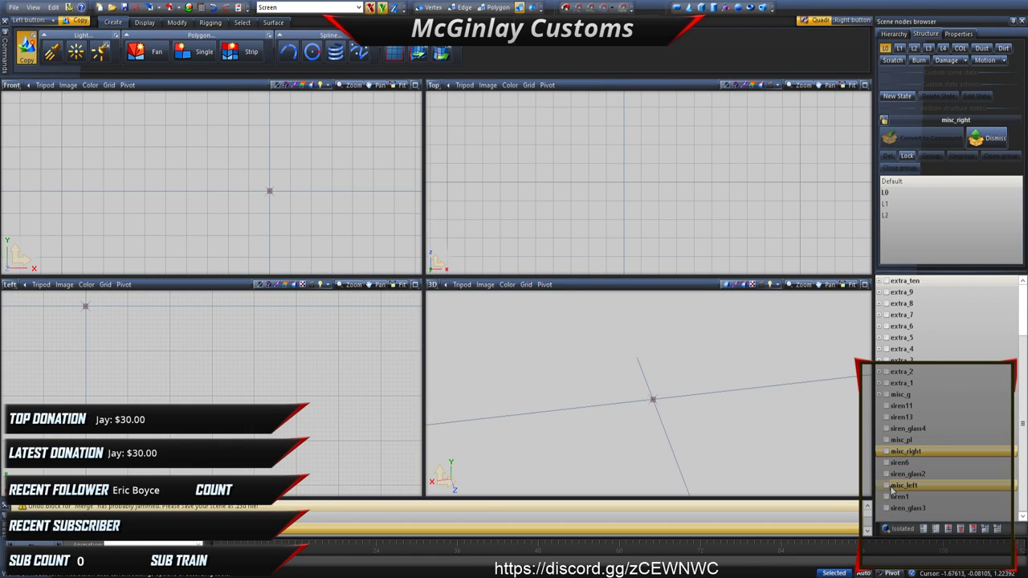
Step: Display misc_g and check the geometry of extra_9 and extra_8 beside it, one at a time
click(882, 395)
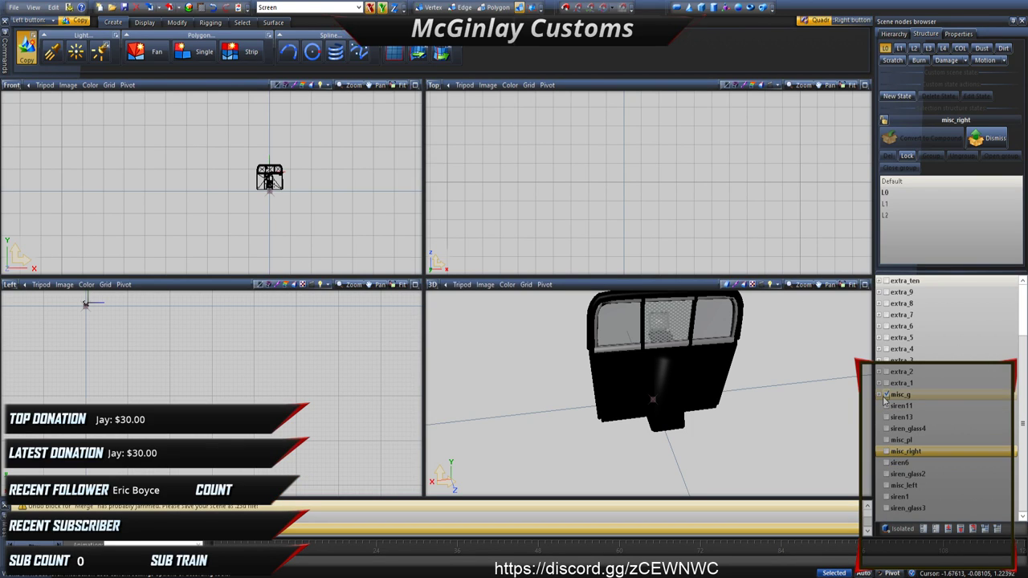
click(886, 292)
click(885, 292)
click(886, 303)
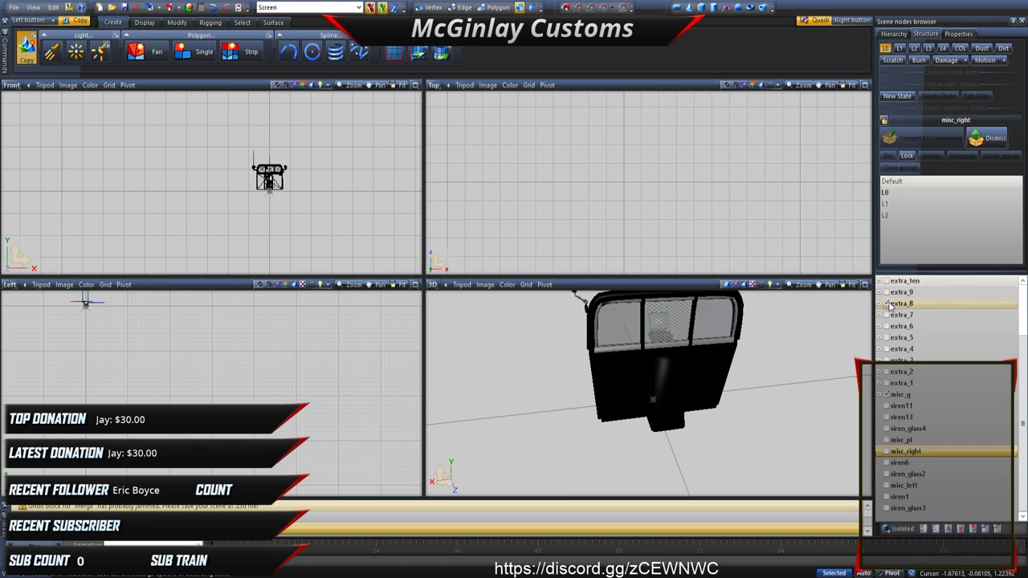
click(886, 303)
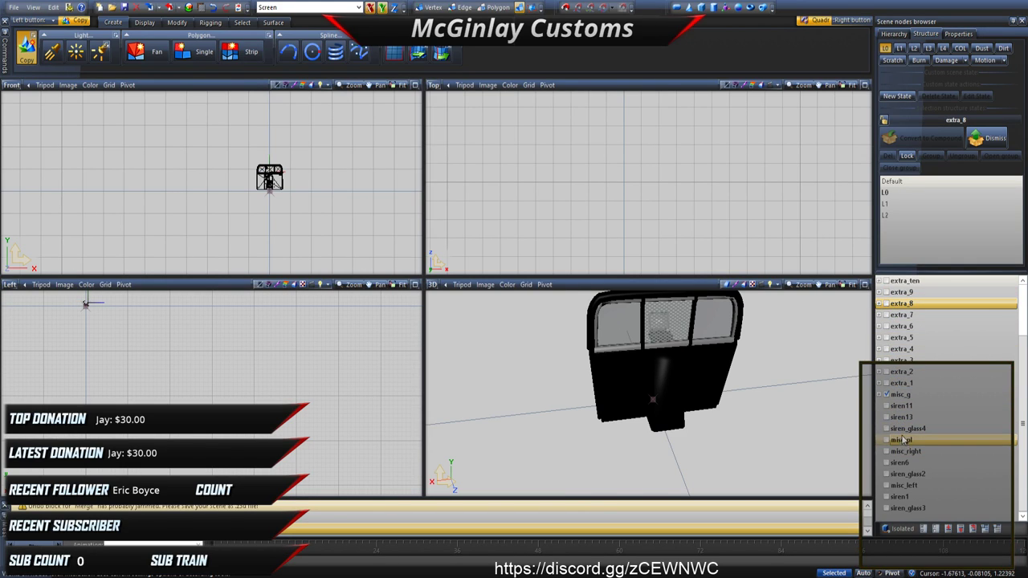
Step: Show all nodes and check the child nodes of extra_8 and extra_7
click(923, 530)
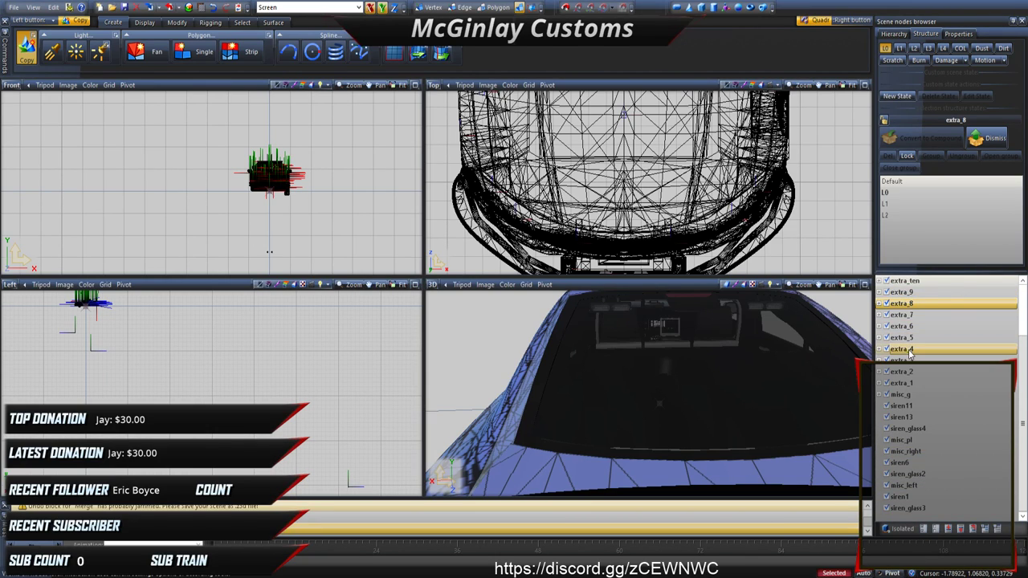
click(879, 305)
click(879, 304)
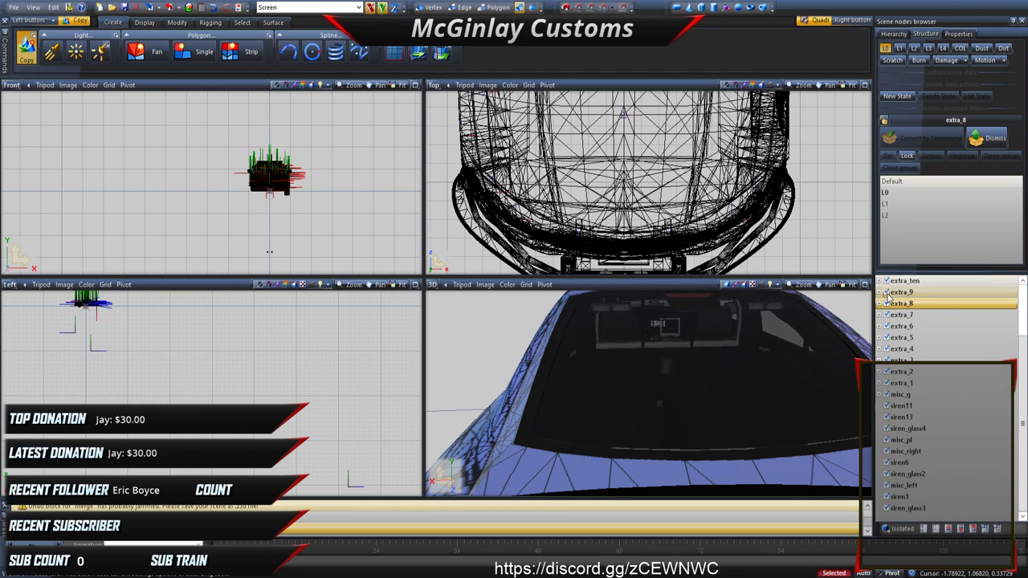
click(879, 315)
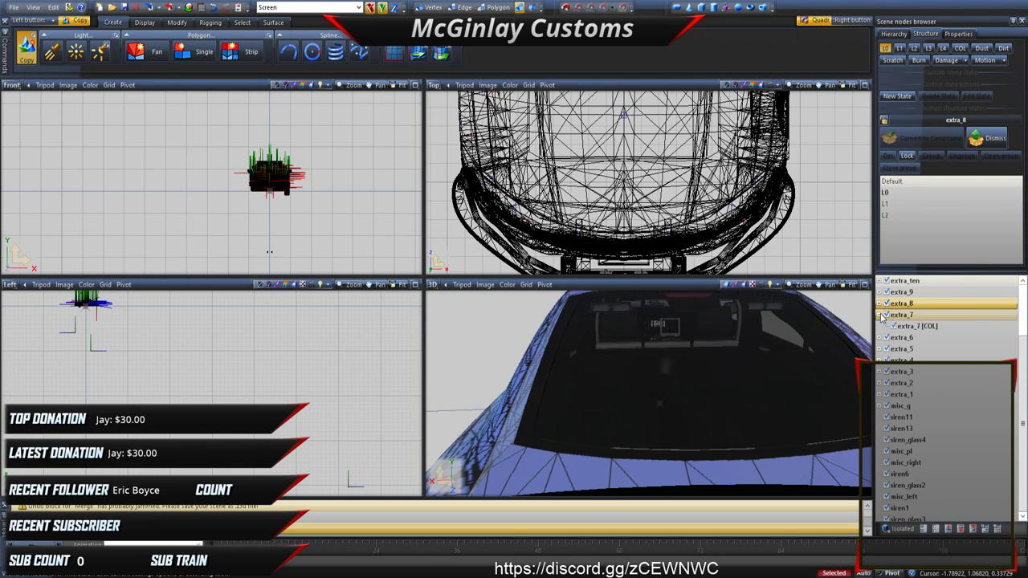
click(879, 316)
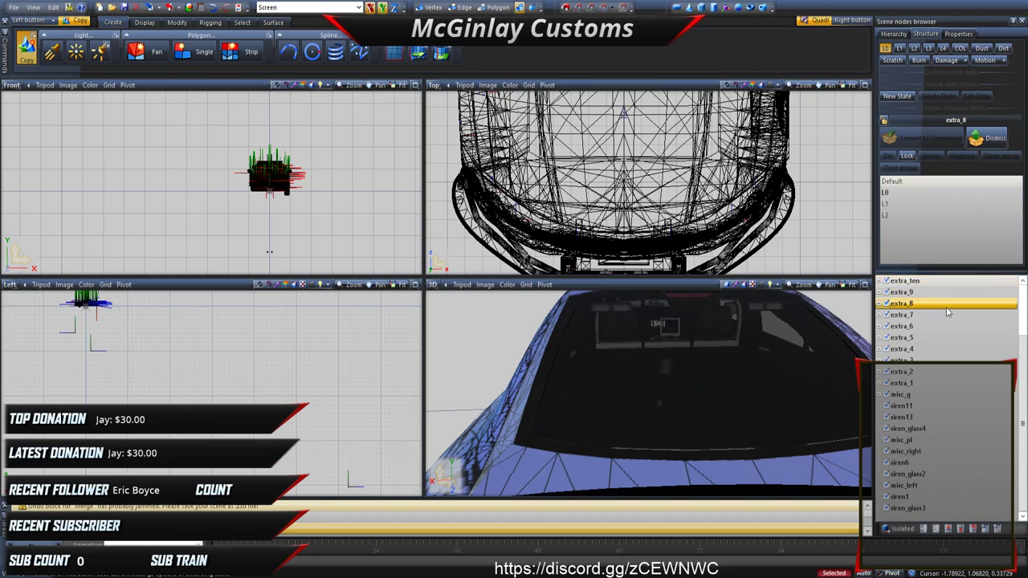
Step: Display misc_rl with the other nodes and examine the whole car from behind
scroll(947, 312, up, 2)
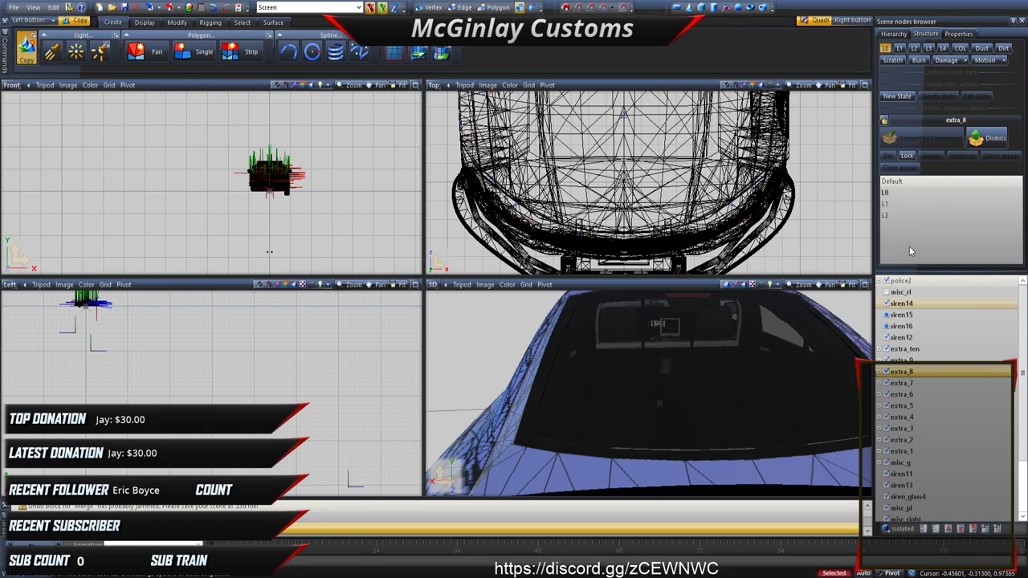
click(887, 294)
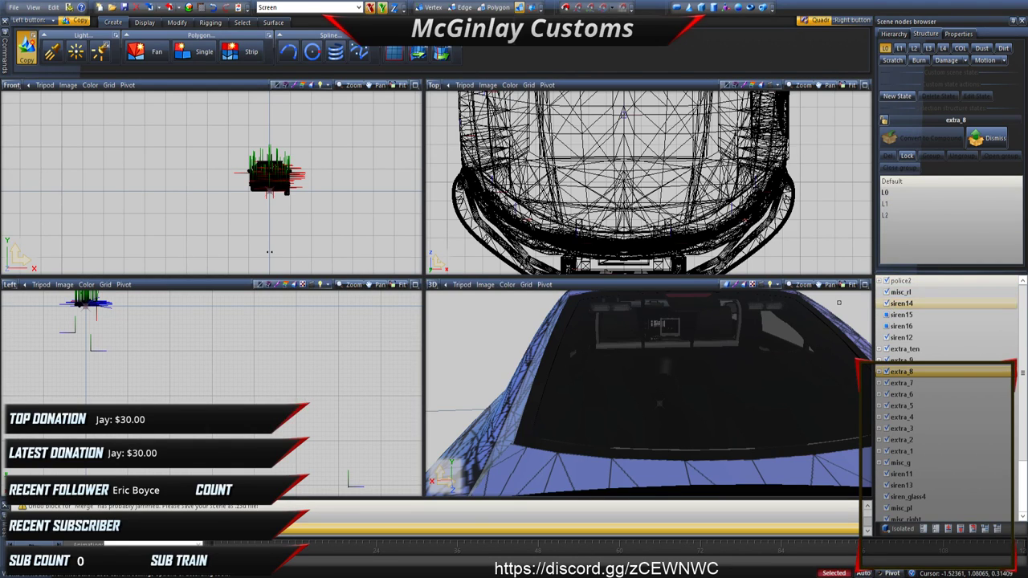
scroll(786, 330, down, 10)
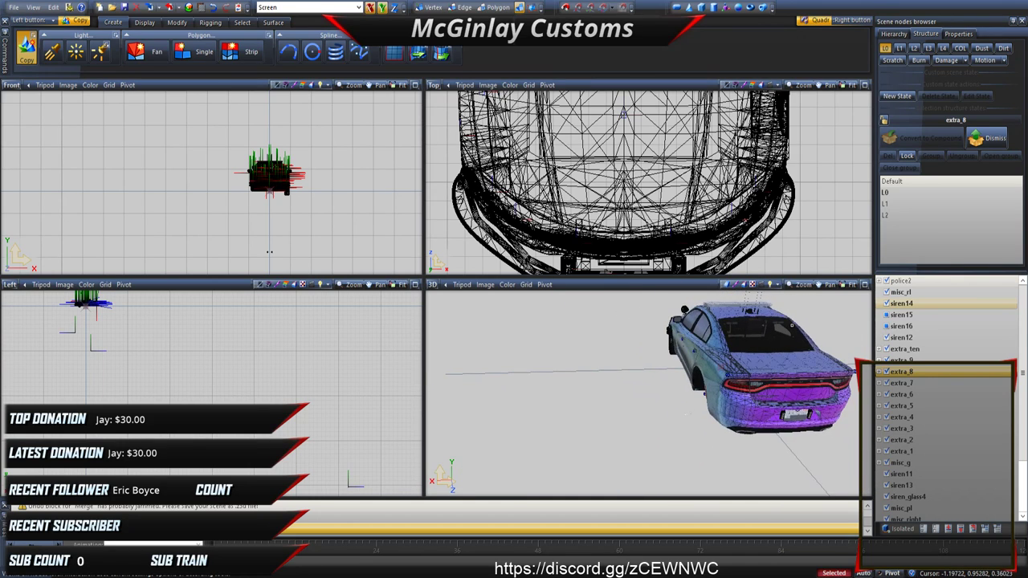
middle_drag(782, 325, 832, 331)
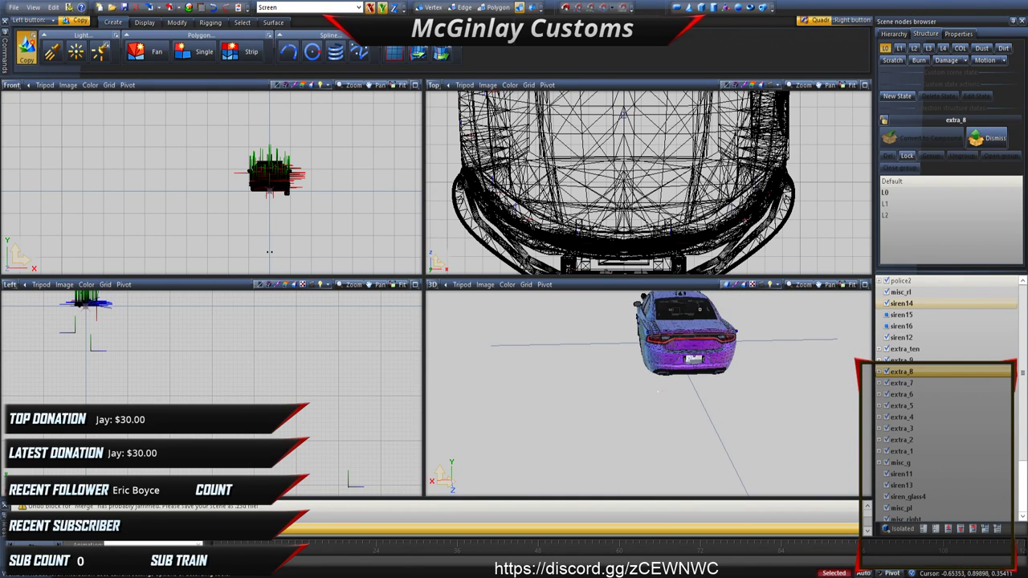
Step: Hide all nodes and inspect the siren nodes siren14 and siren15 individually
click(900, 315)
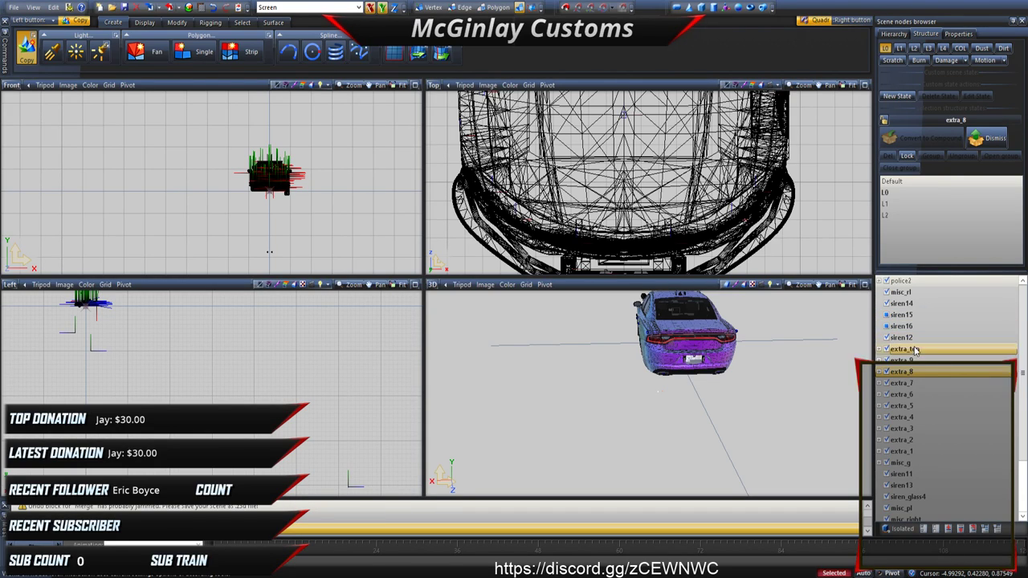
click(935, 528)
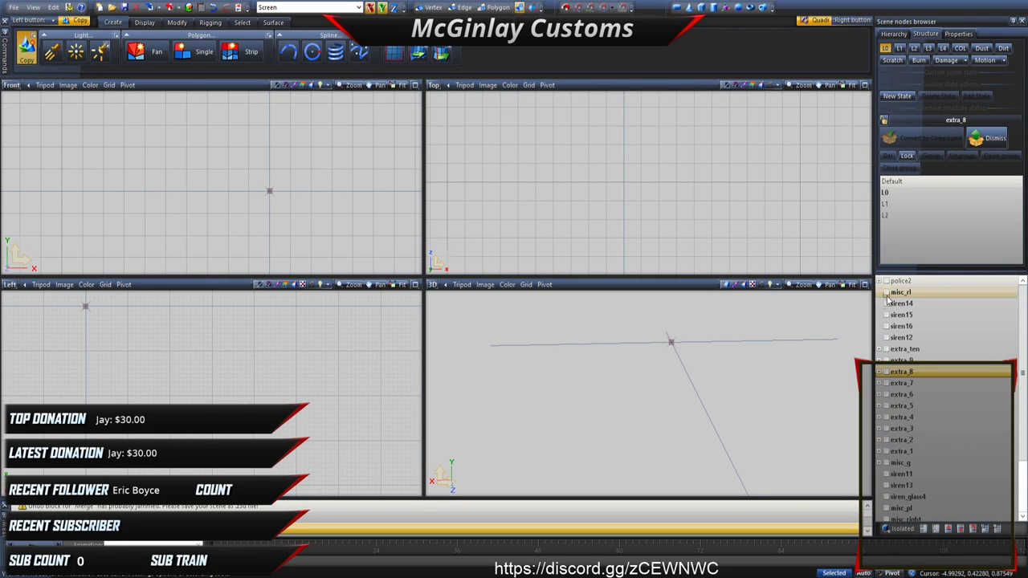
click(887, 303)
click(887, 315)
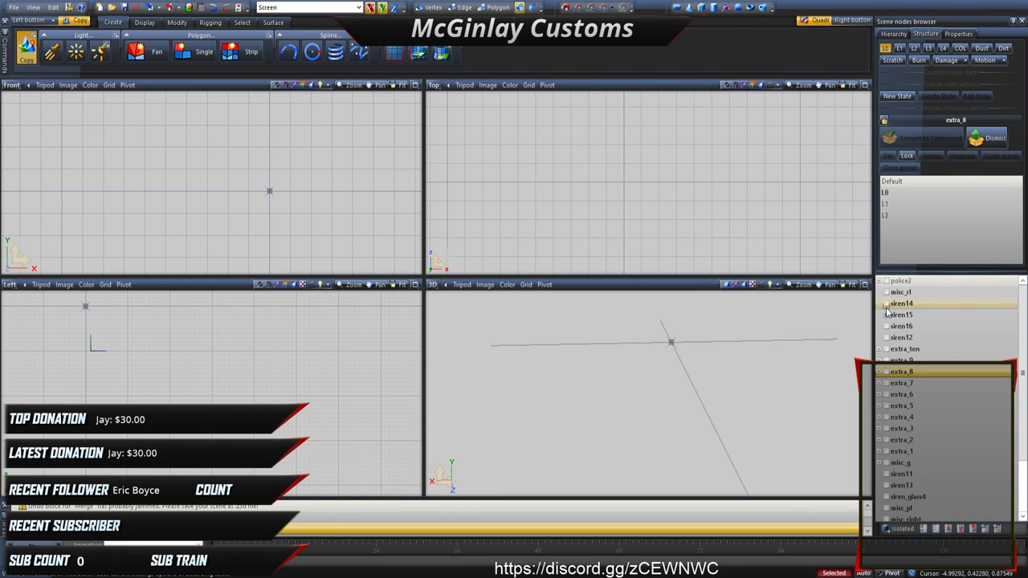
click(886, 303)
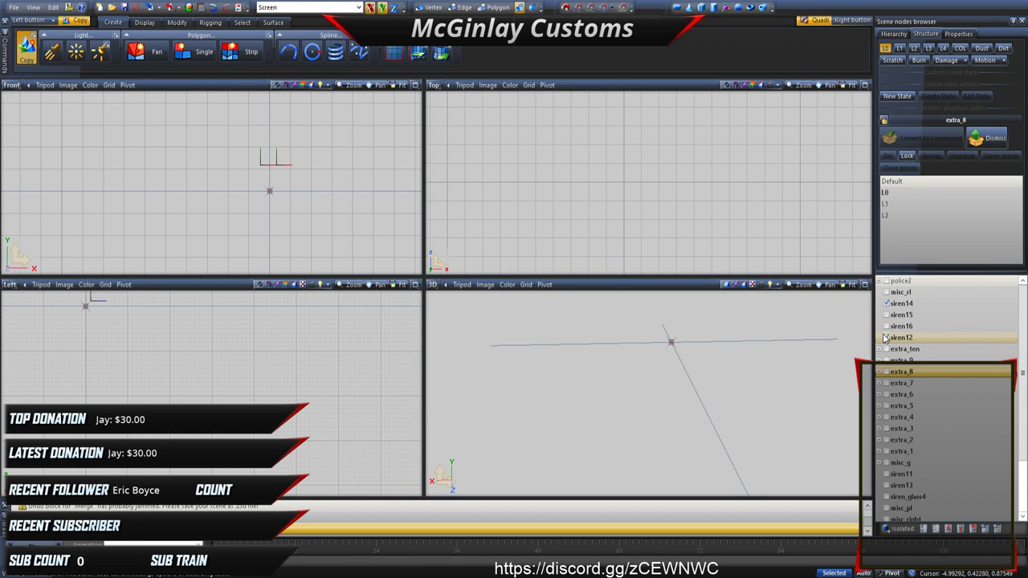
click(887, 303)
click(887, 315)
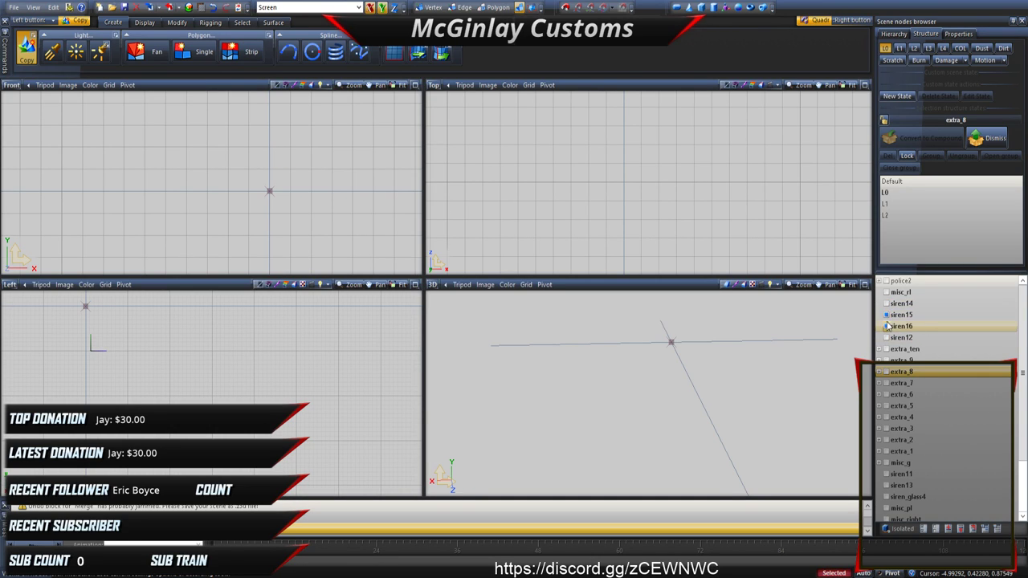
click(900, 318)
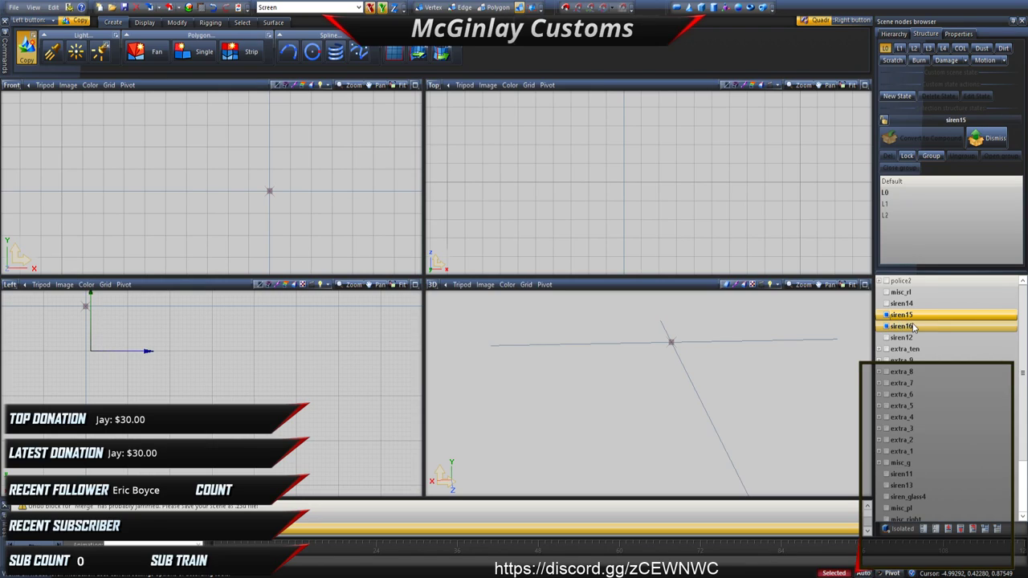
click(914, 304)
Step: Move the police2 node to the end of the node list, after siren_glass3
scroll(891, 297, up, 1)
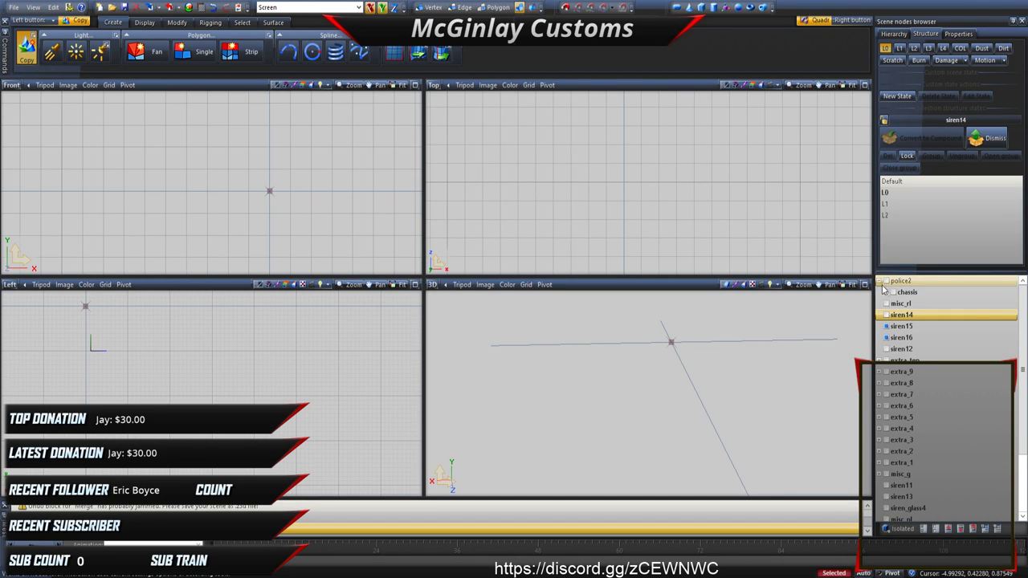
click(886, 293)
scroll(900, 284, up, 1)
drag(900, 282, 921, 515)
scroll(919, 337, down, 3)
scroll(915, 397, down, 14)
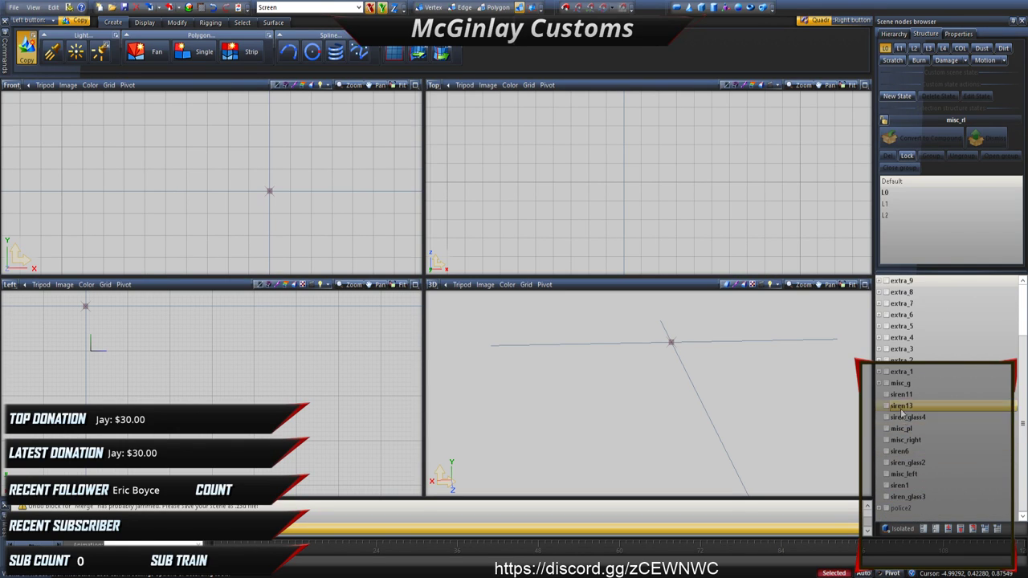
Step: Move extra_ten and extra_8 through extra_1 into the chassis of police2, between dials and steeringwheel
click(879, 509)
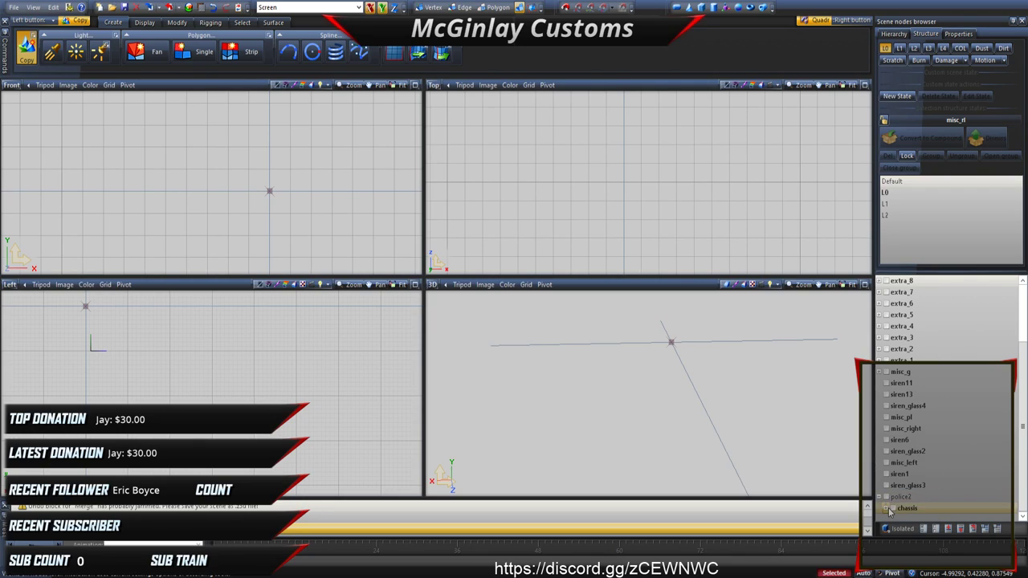
scroll(913, 480, down, 5)
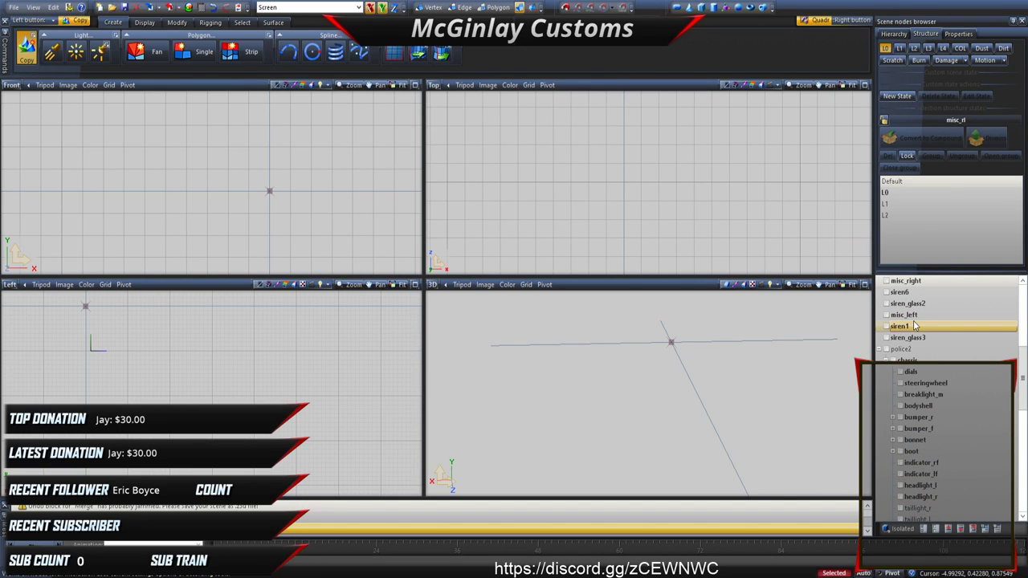
scroll(913, 325, up, 7)
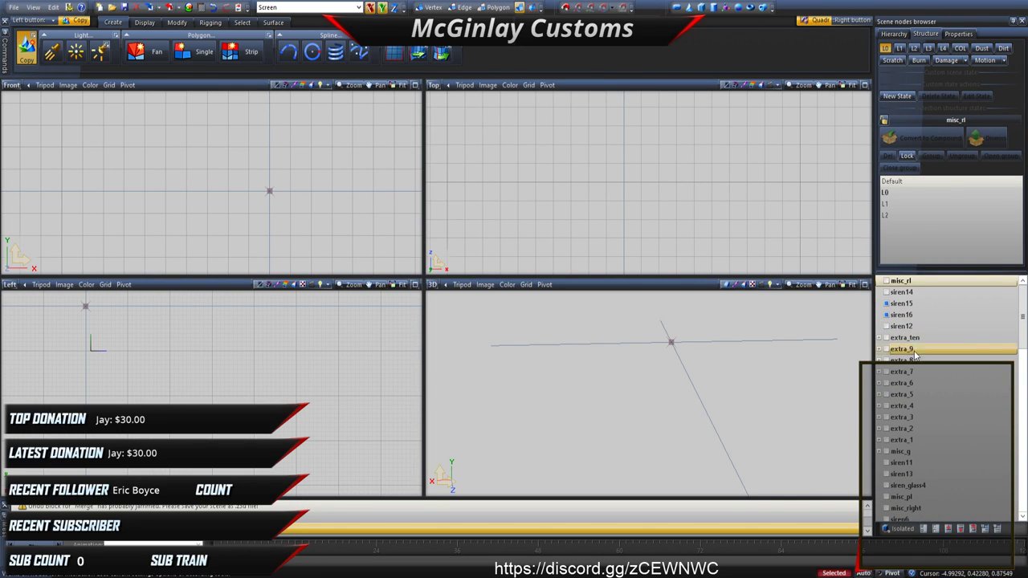
click(905, 340)
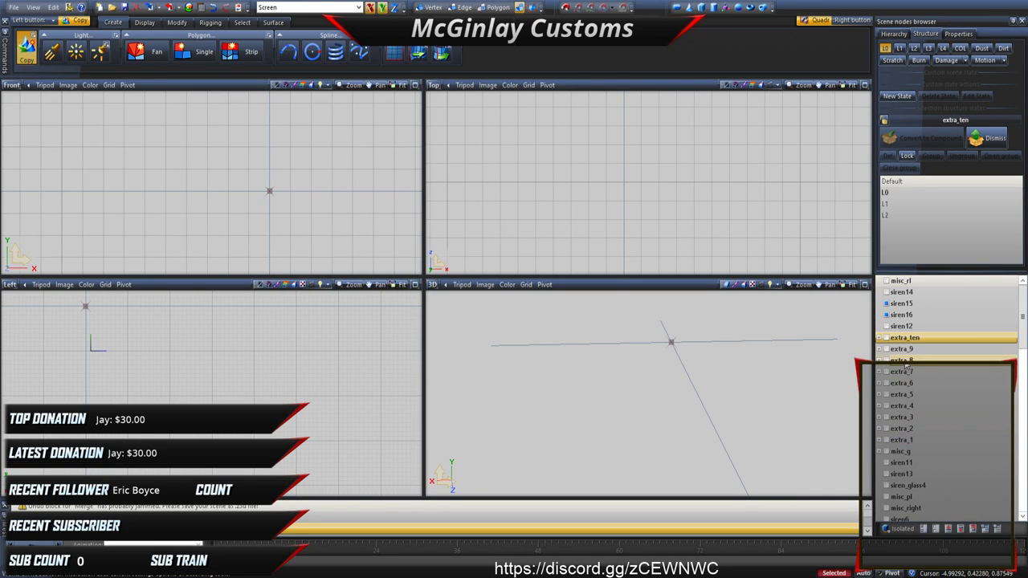
click(903, 351)
click(901, 338)
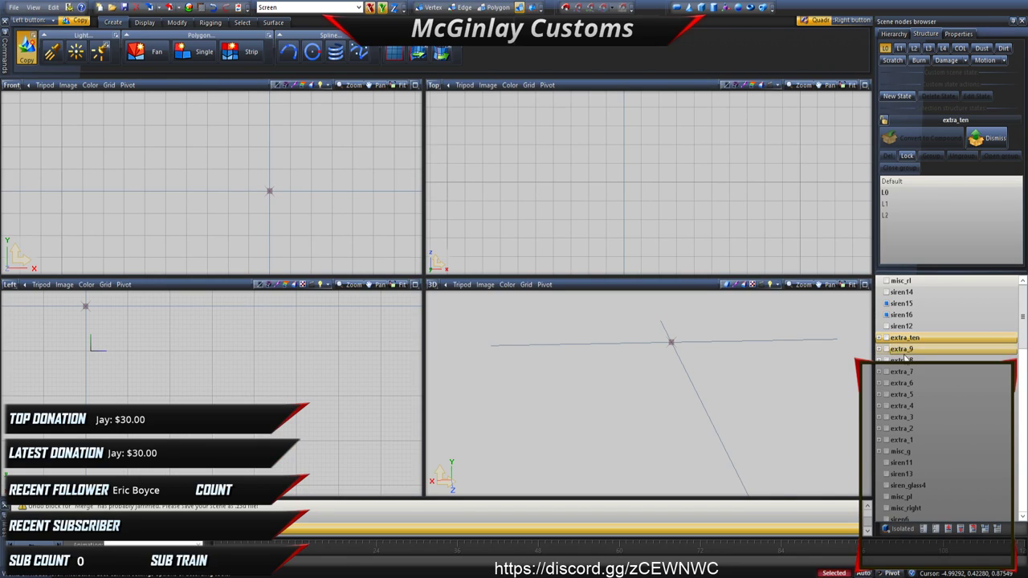
drag(909, 452, 921, 471)
ctrl+click(905, 373)
scroll(910, 428, down, 1)
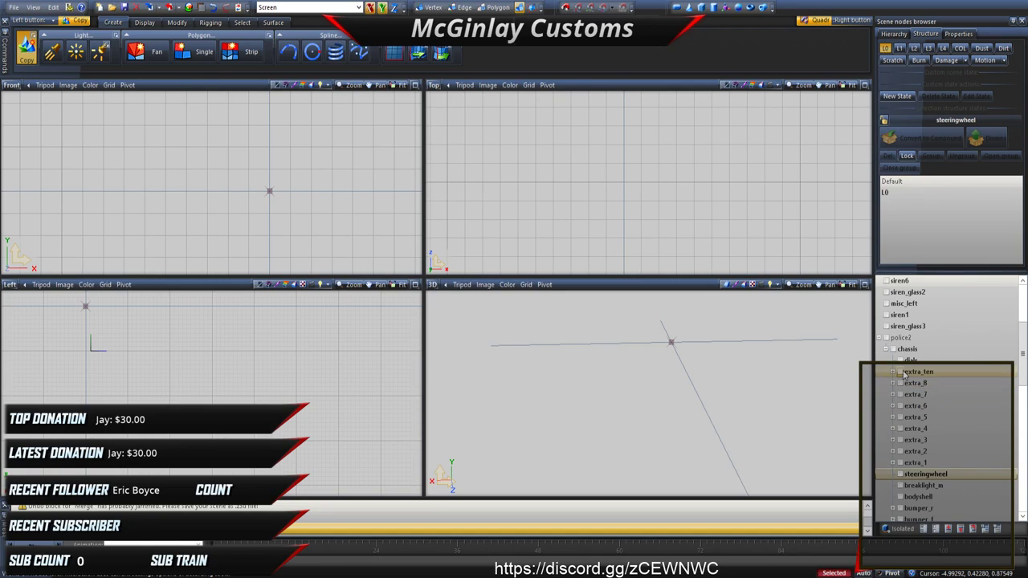
Step: Check the moved extra_ten, siren15 and siren16 by toggling their display
click(900, 372)
click(901, 372)
scroll(902, 366, up, 4)
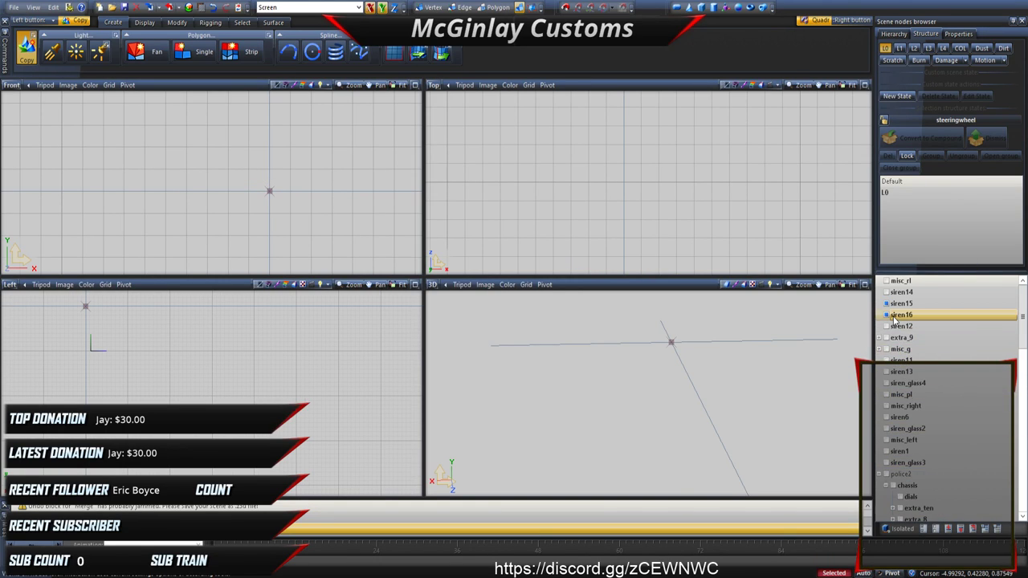
click(888, 315)
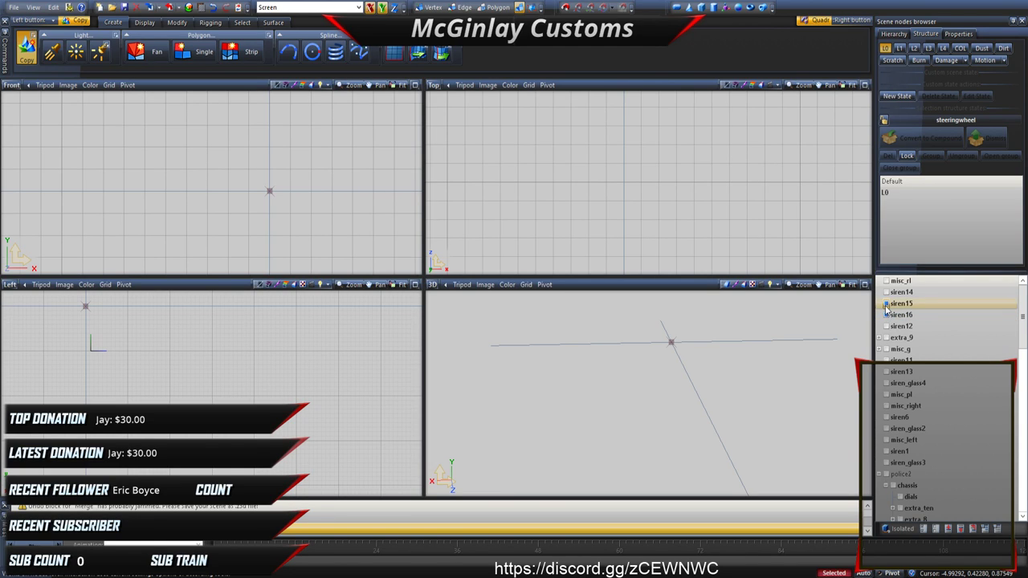
click(888, 305)
click(888, 315)
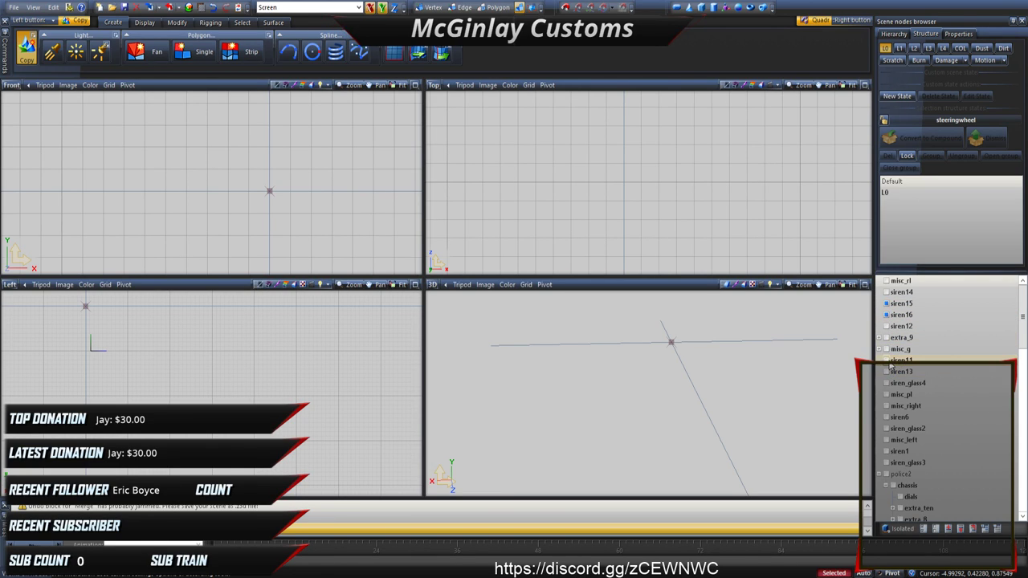
Step: Move misc_g into the chassis of police2, between dials and extra_ten
click(888, 361)
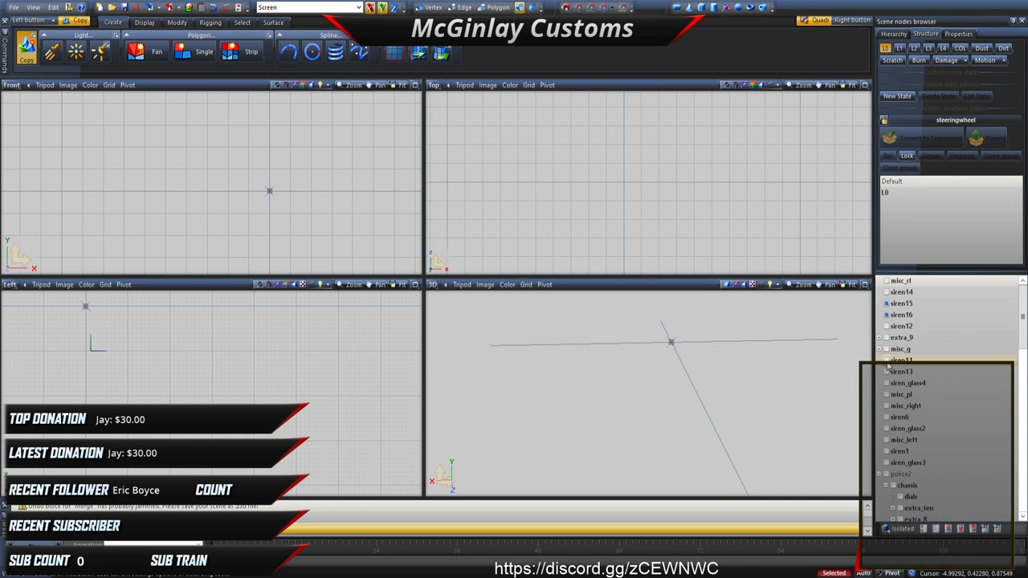
click(886, 350)
click(887, 350)
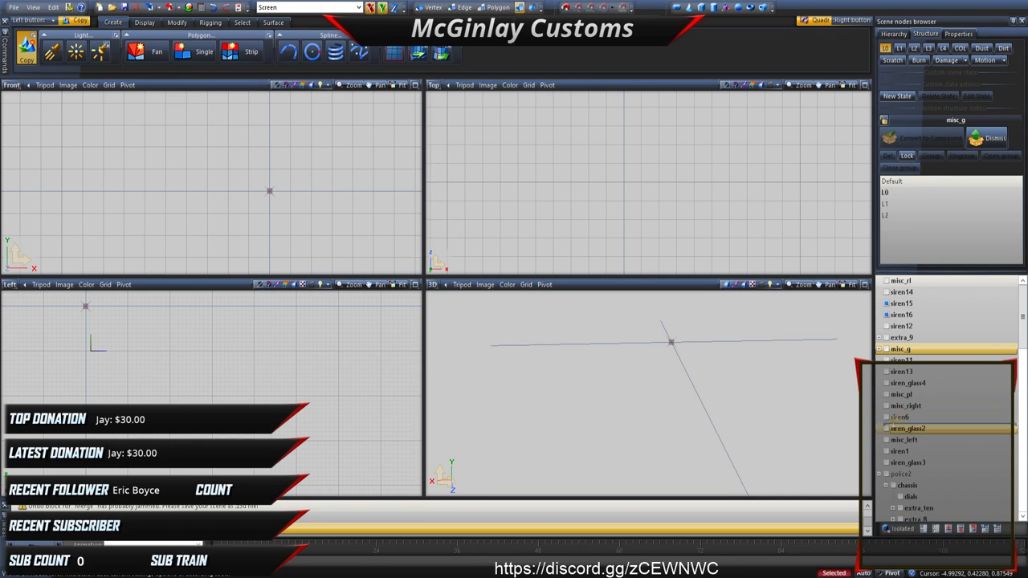
scroll(899, 425, down, 1)
drag(898, 470, 899, 469)
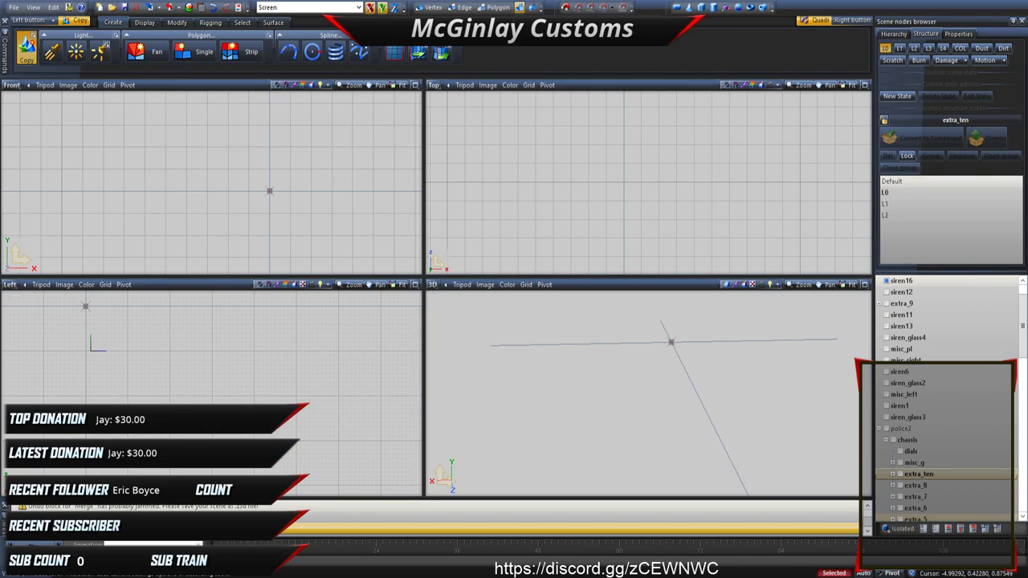
Step: Display siren11 and siren13 with siren_glass4 hidden, and examine their position and axes in the Front view
click(887, 339)
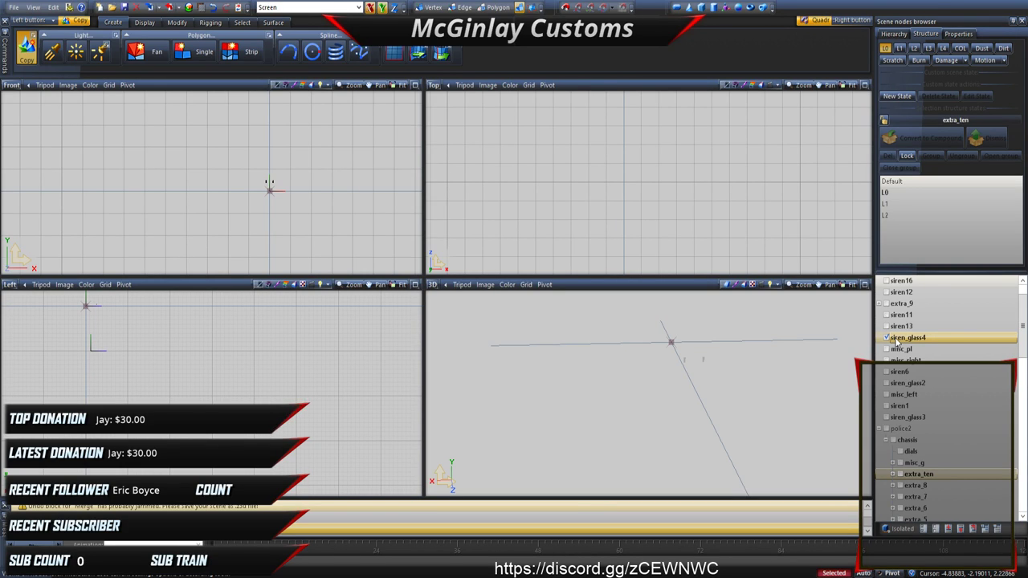
click(903, 394)
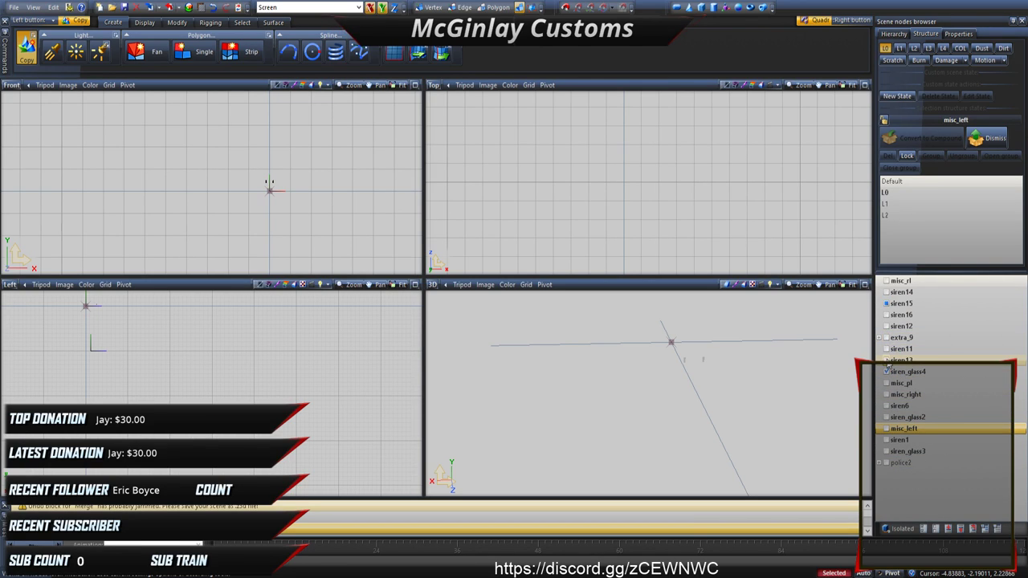
click(887, 348)
click(887, 371)
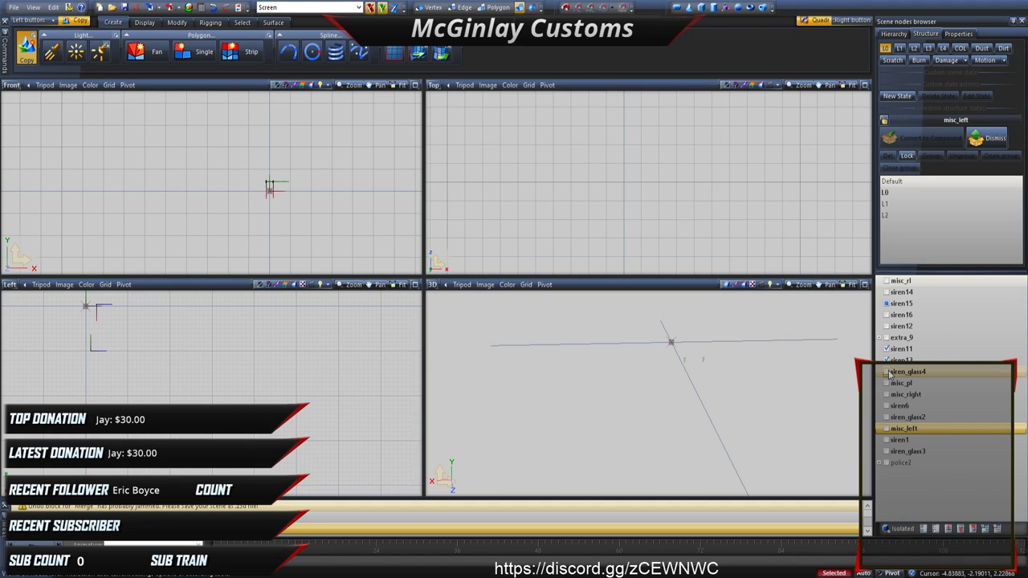
scroll(716, 332, up, 2)
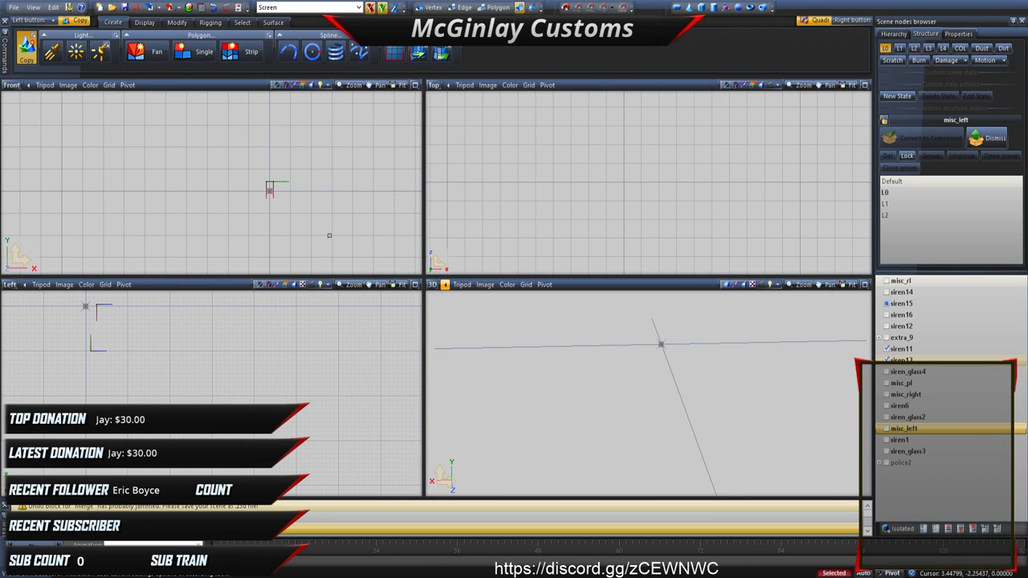
scroll(257, 189, up, 7)
scroll(278, 178, up, 5)
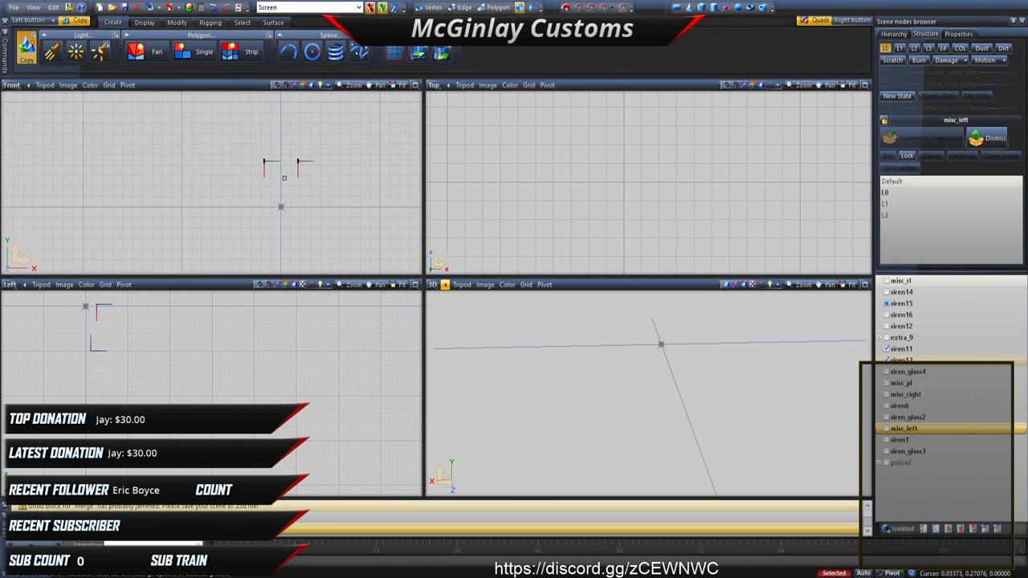
scroll(672, 356, up, 3)
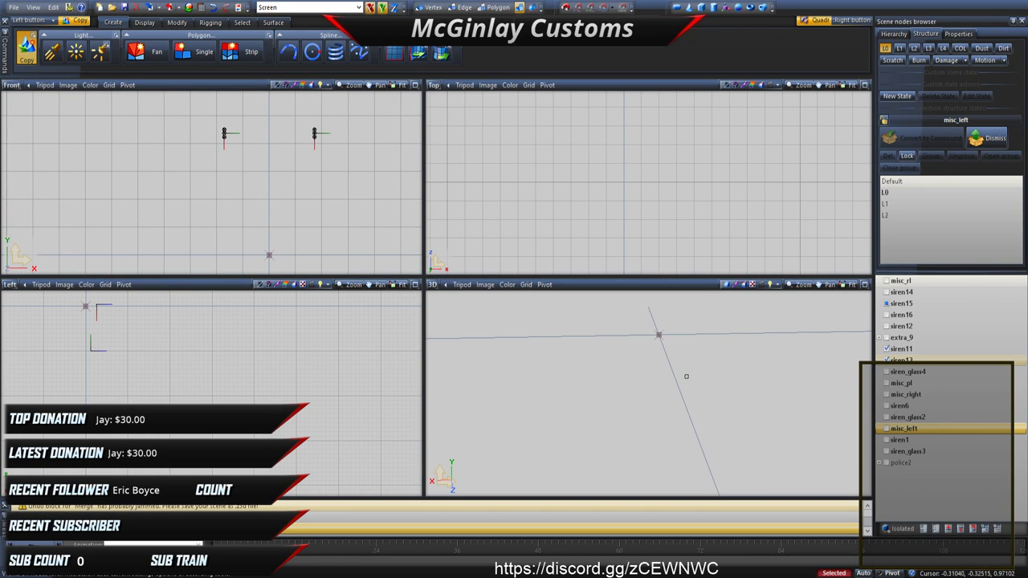
middle_drag(673, 356, 682, 389)
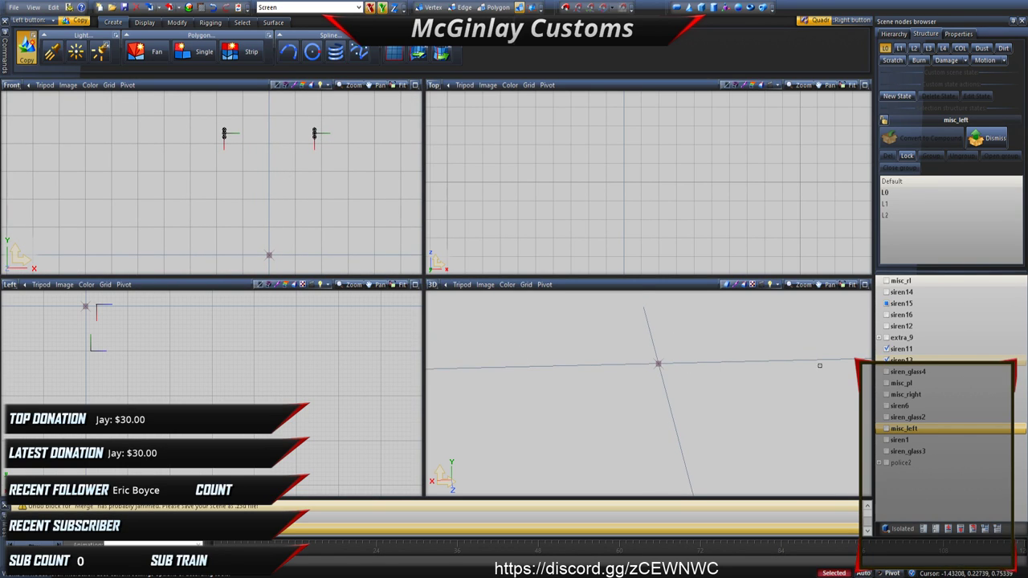
Step: Try to dismiss the compound structure of extra_9, siren11 and siren13 together
click(913, 361)
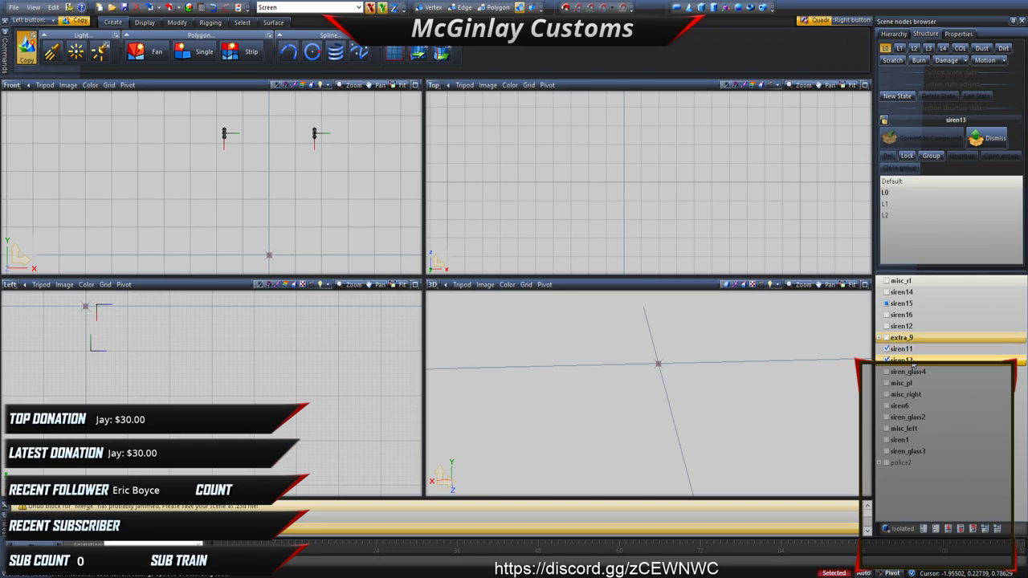
ctrl+click(901, 348)
ctrl+click(901, 280)
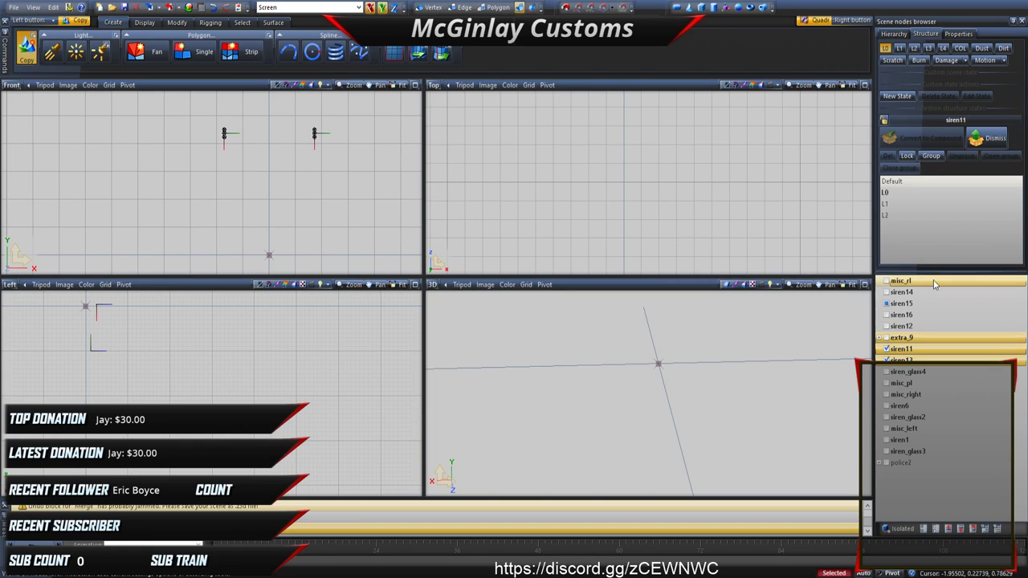
click(985, 143)
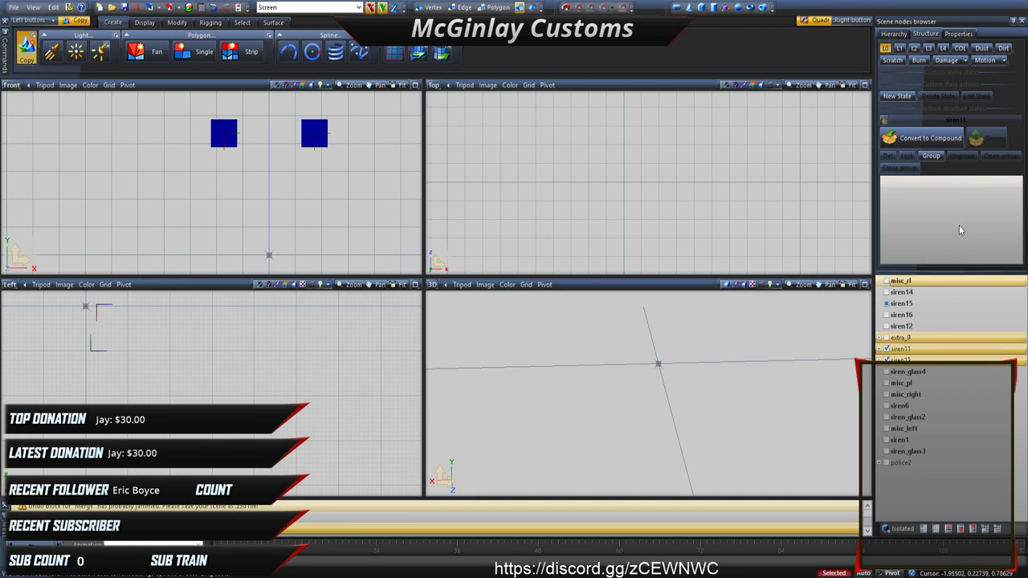
click(879, 338)
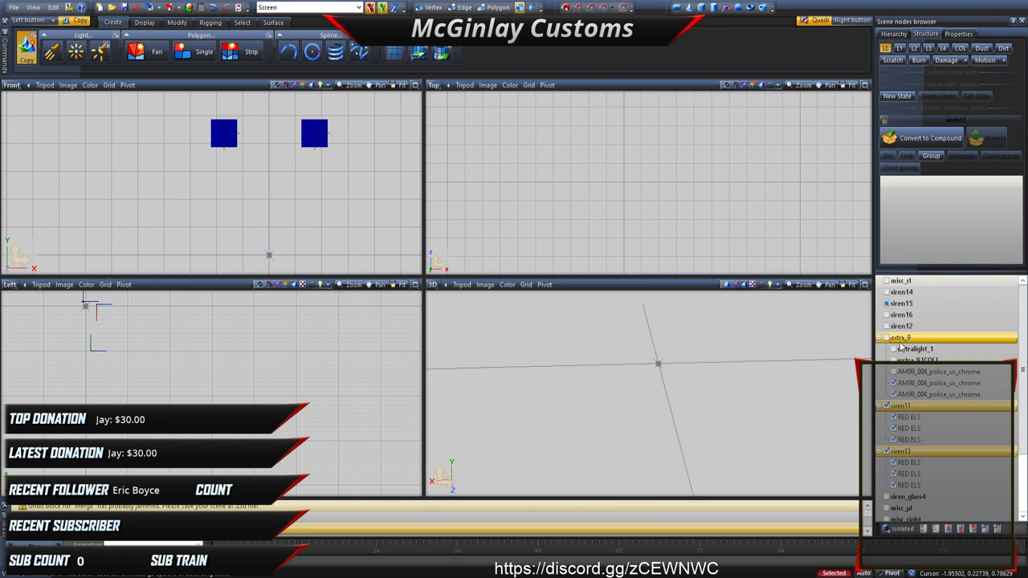
click(213, 8)
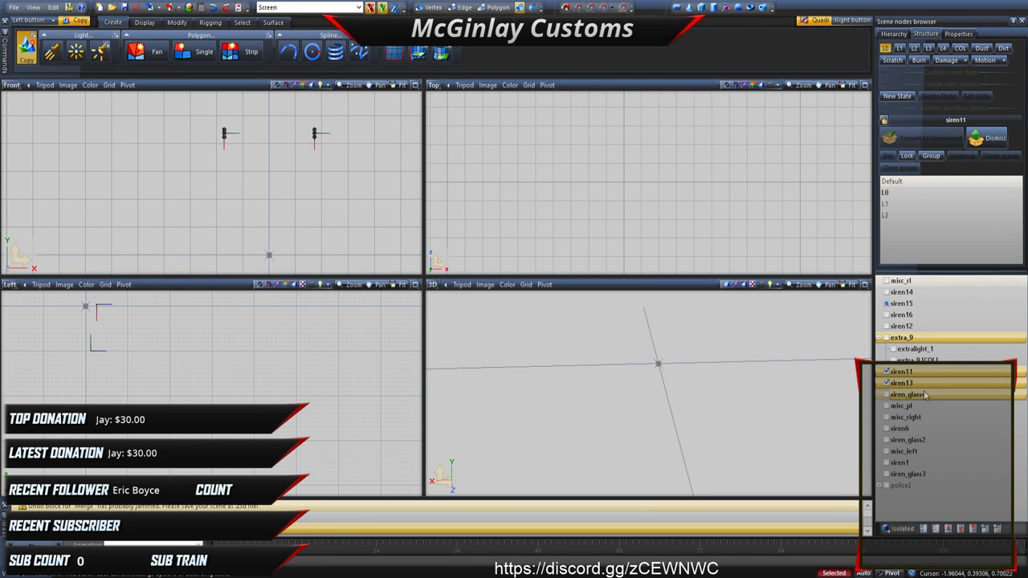
Step: Dismiss the siren11 and siren13 compounds and delete the second and third RED ELS meshes of each
click(985, 137)
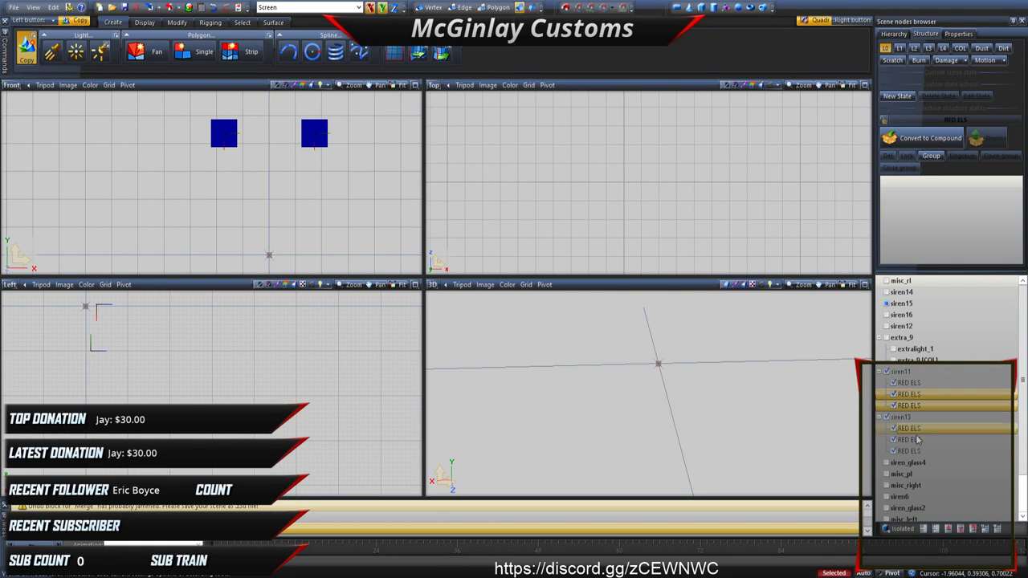
ctrl+click(918, 439)
ctrl+click(919, 451)
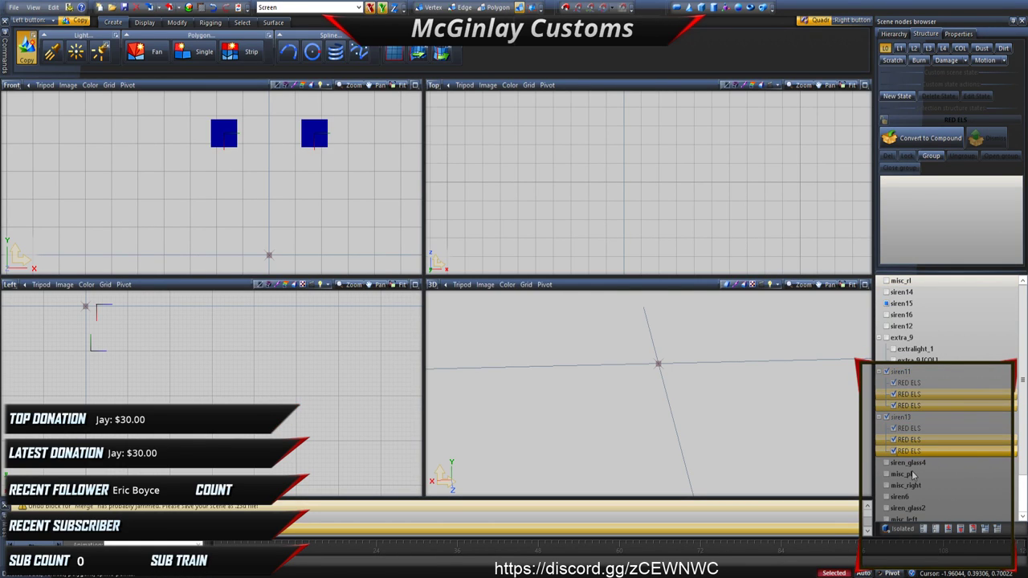
click(912, 464)
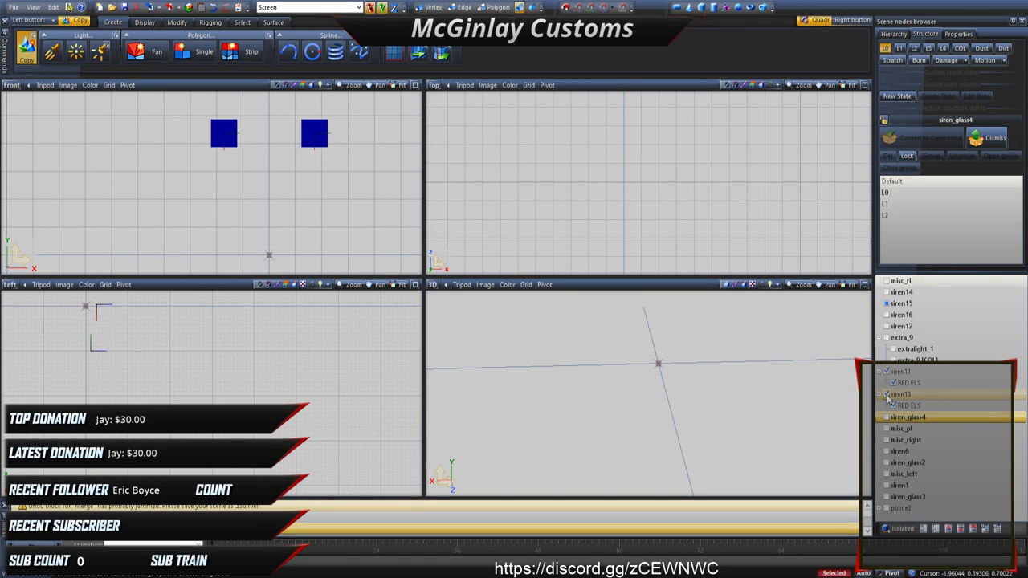
Step: Select the remaining RED ELS meshes of siren11 and siren13 and rotate them a quarter turn clockwise in the Front view
click(886, 395)
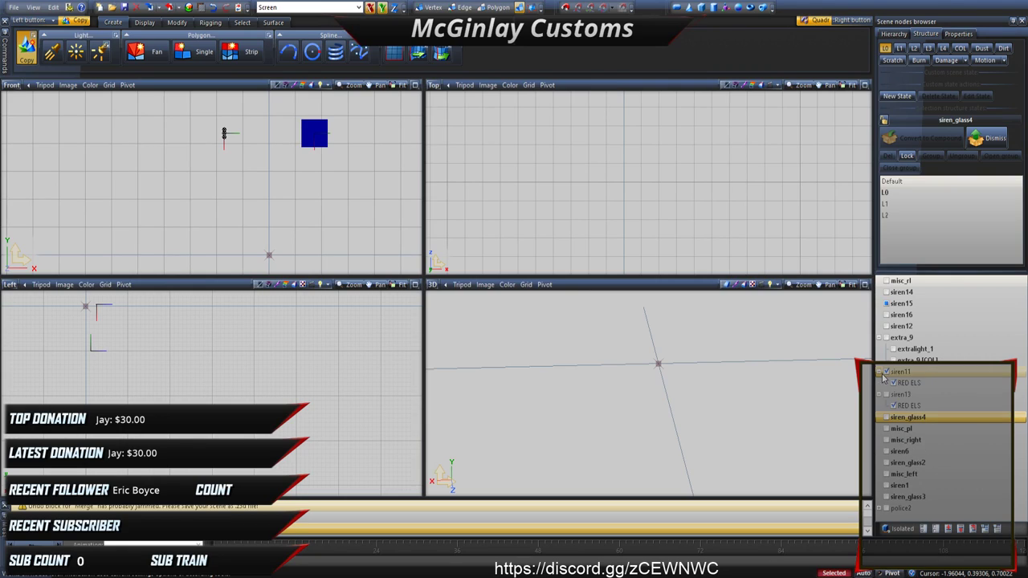
click(887, 373)
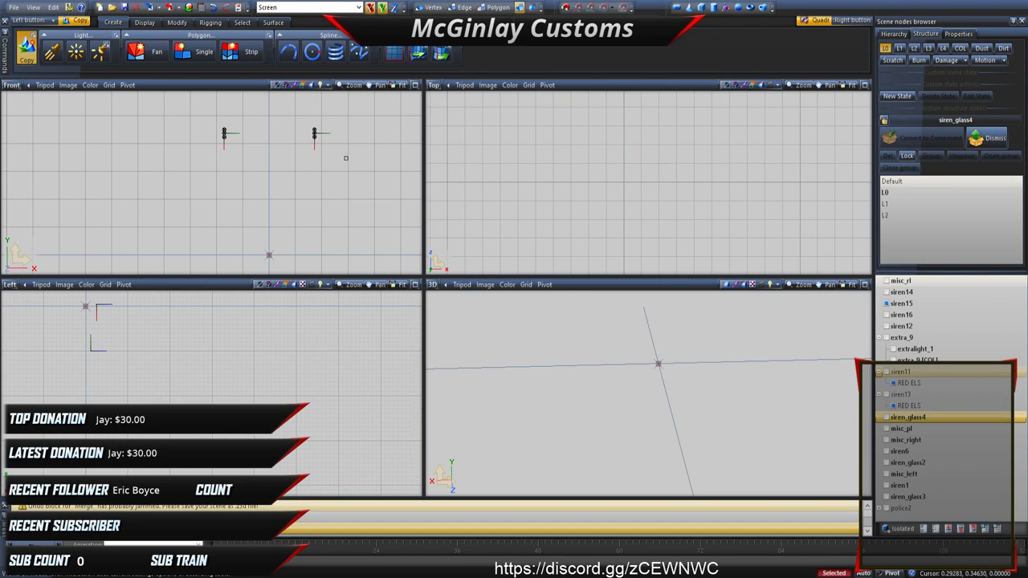
click(178, 23)
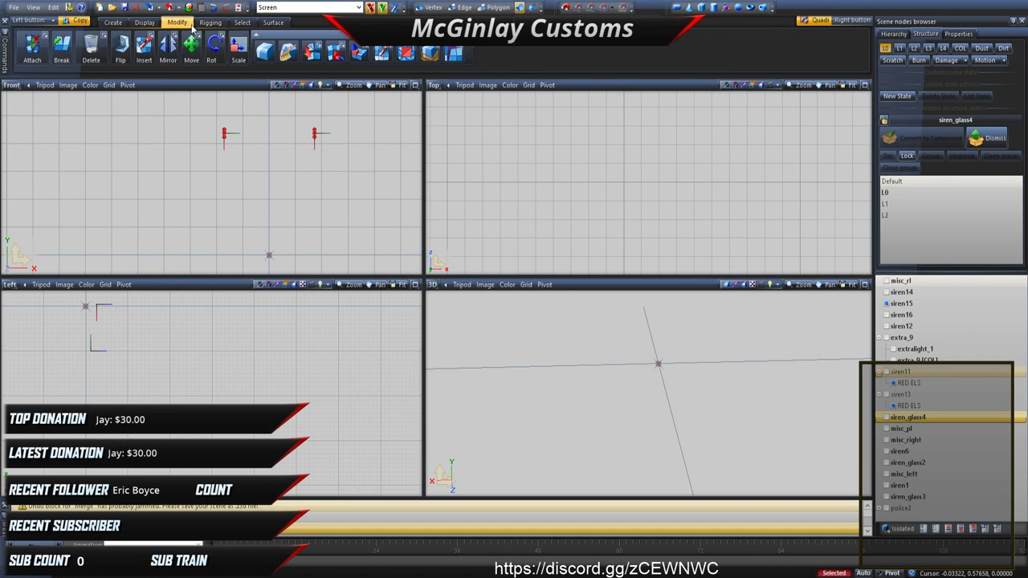
click(212, 46)
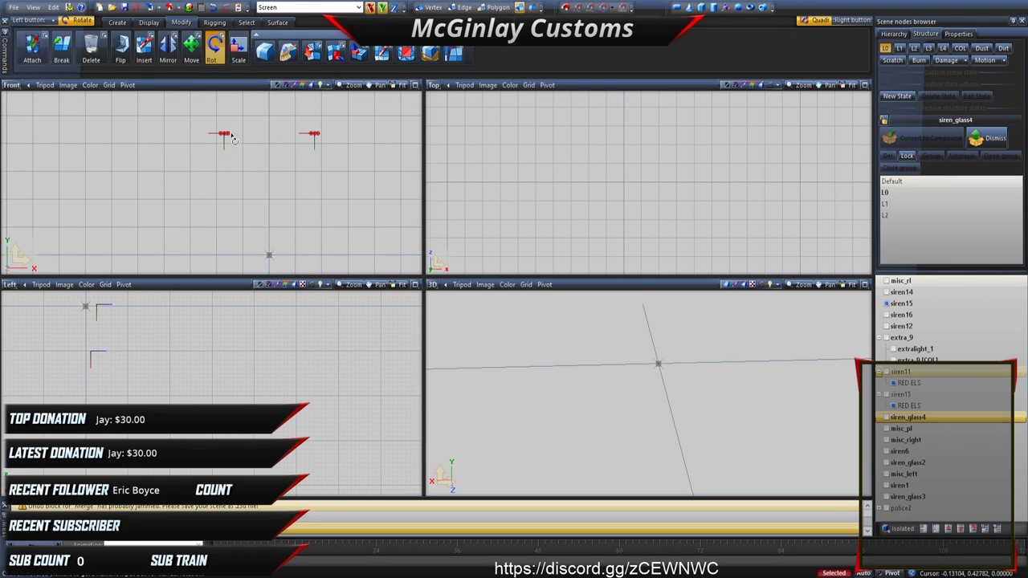
drag(188, 117, 350, 163)
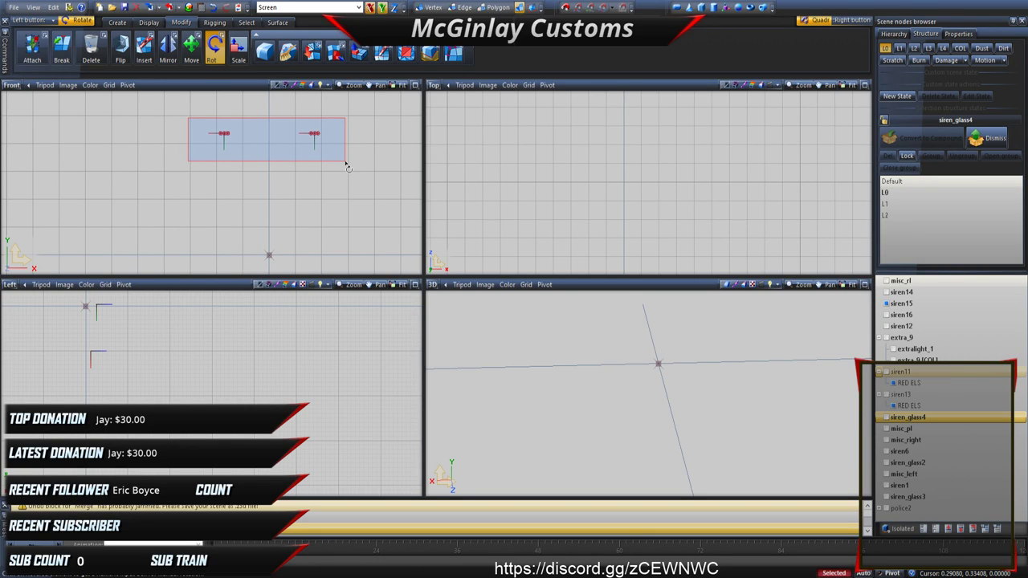
drag(346, 164, 346, 163)
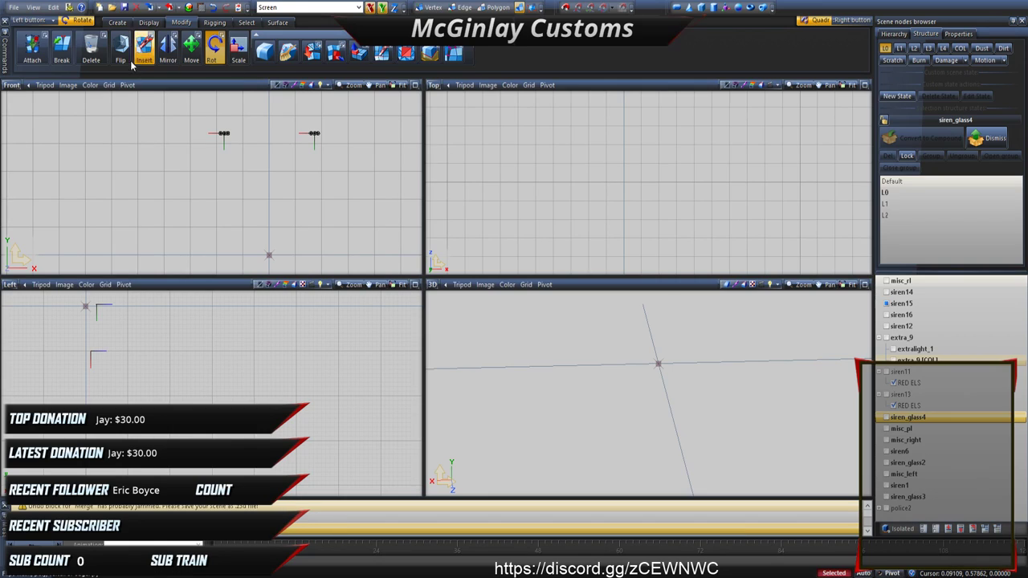
drag(156, 108, 399, 170)
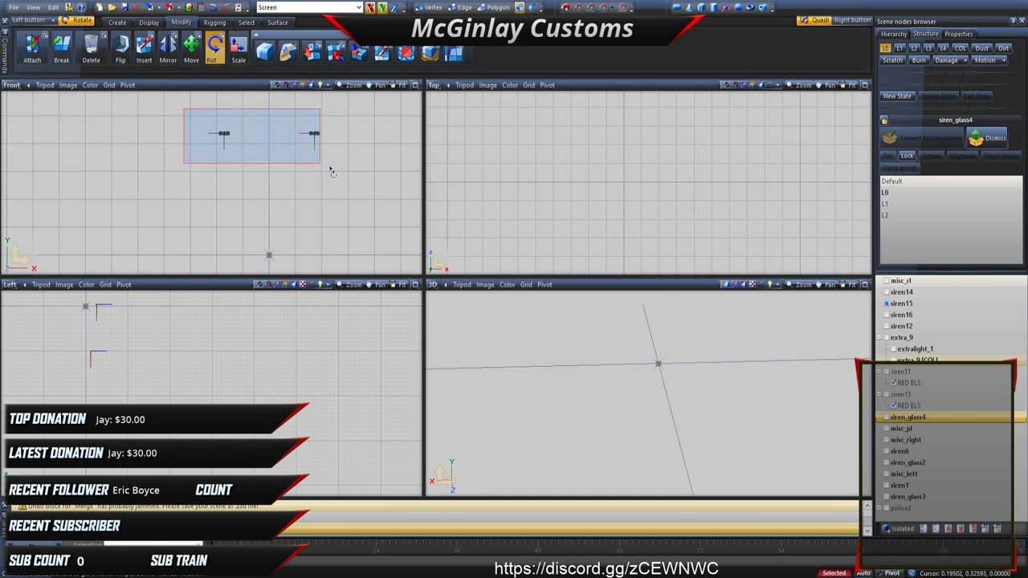
drag(330, 169, 333, 171)
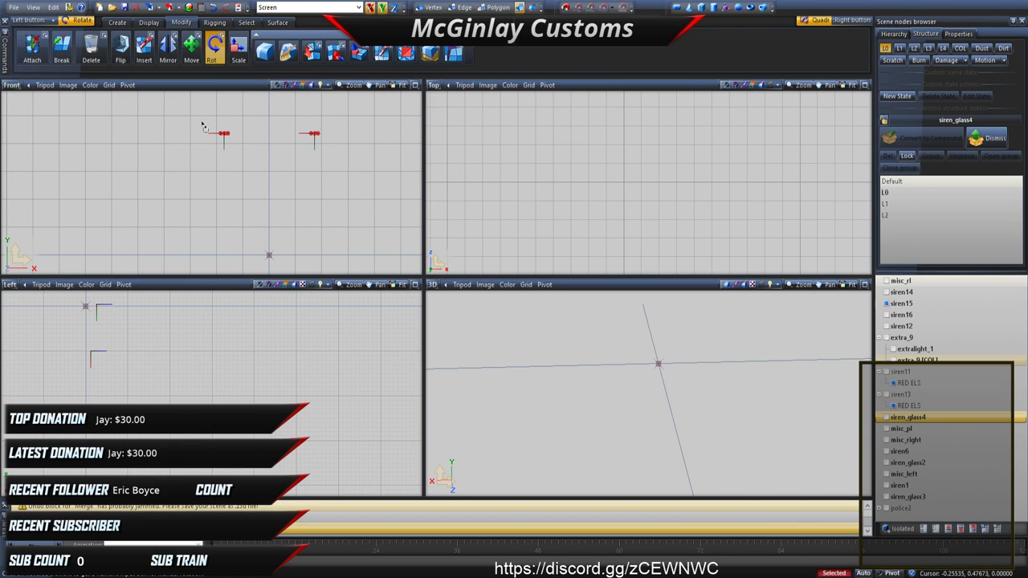
Step: Copy the rotated RED ELS meshes twice, giving siren11 and siren13 three meshes each
click(117, 22)
click(26, 48)
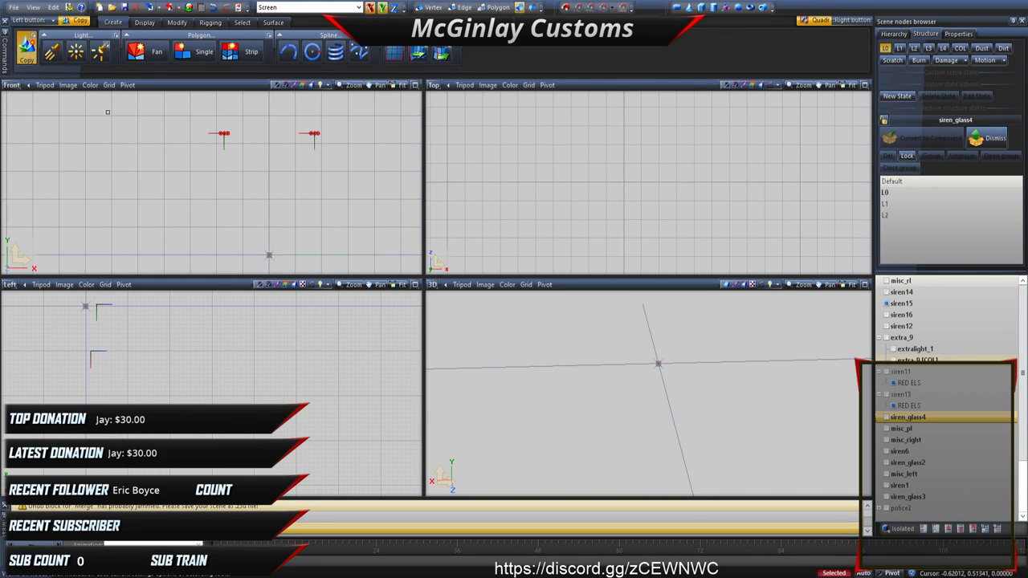
click(106, 112)
Step: Convert siren11 to a compound and assign its three RED ELS meshes to L0, L1 and L2
click(898, 371)
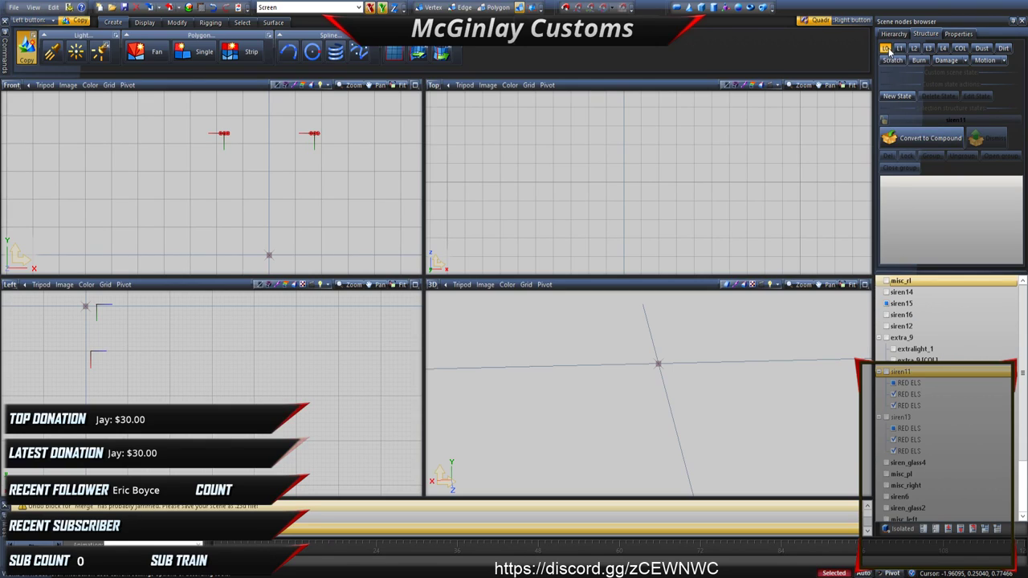
click(892, 140)
click(887, 49)
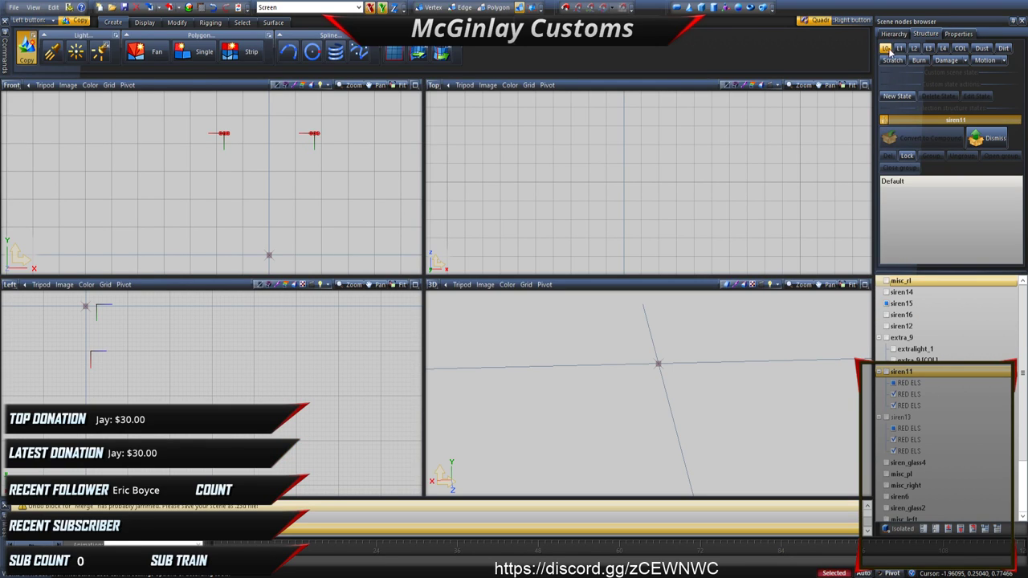
click(922, 386)
click(899, 48)
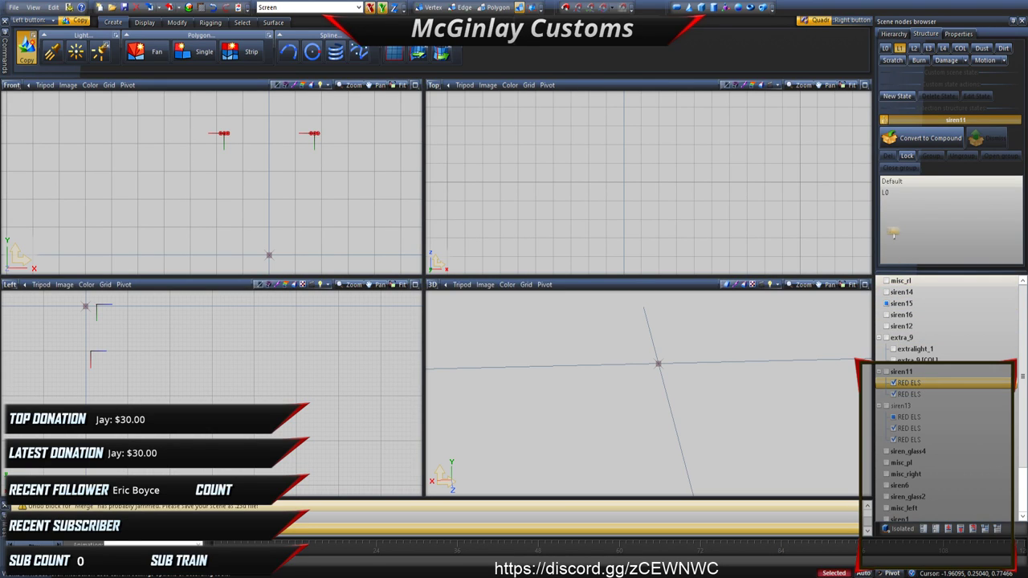
click(927, 138)
drag(915, 384, 893, 243)
Step: Convert siren13 to a compound, assign its RED ELS meshes to L0, L1 and L2, and release the structure lock
click(891, 135)
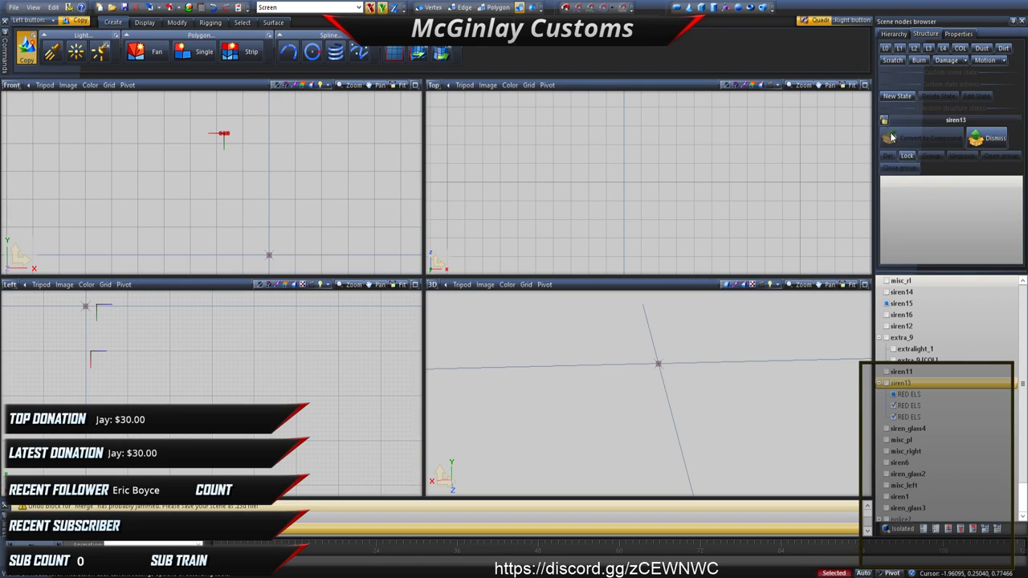
click(884, 50)
click(908, 393)
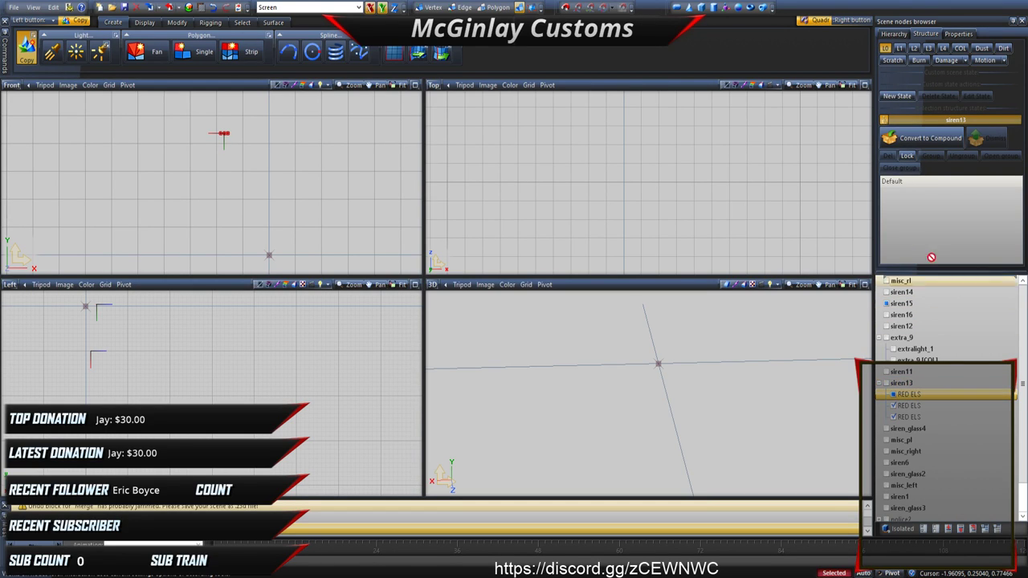
click(900, 48)
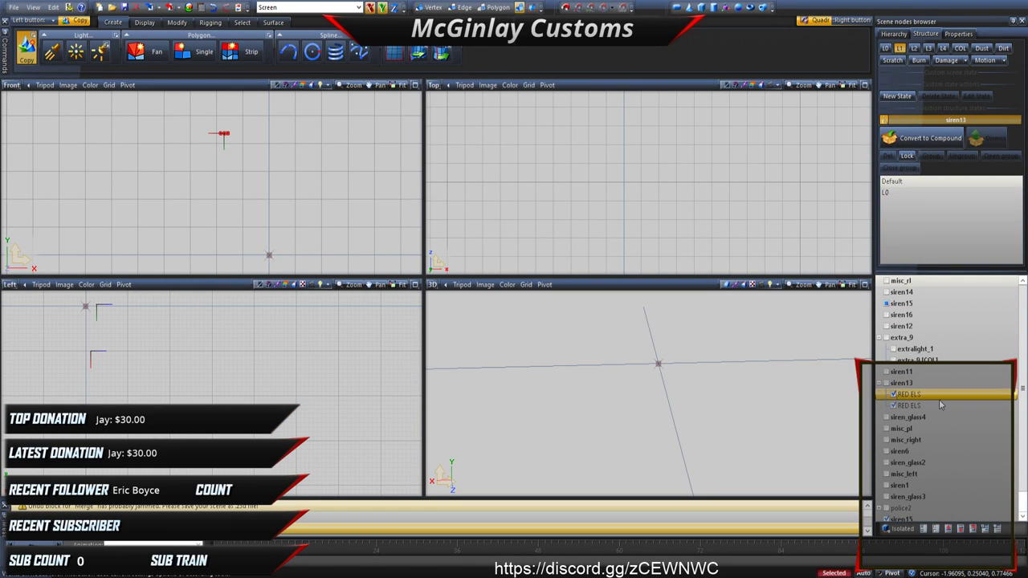
click(913, 49)
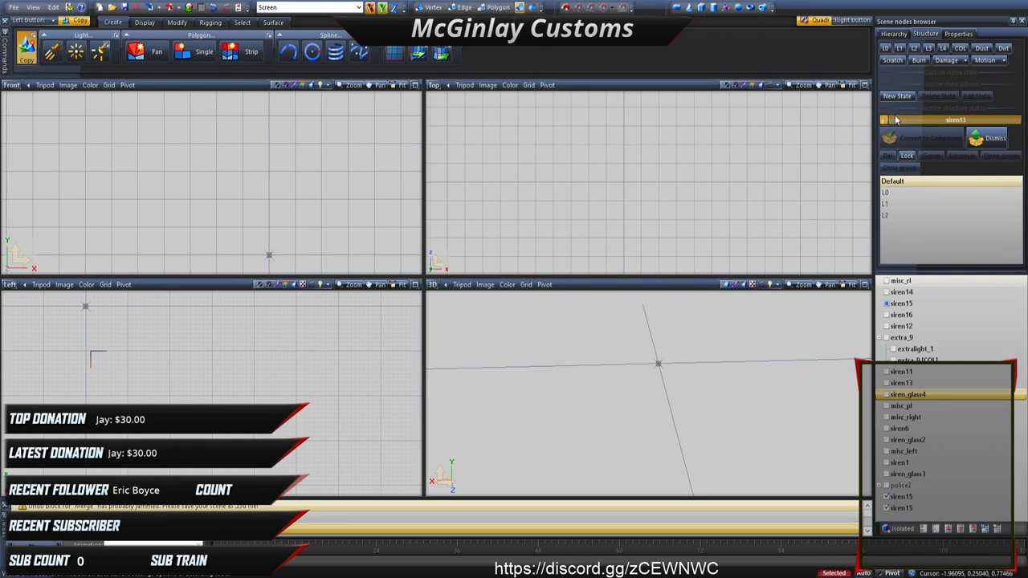
click(888, 119)
Step: Display siren13 and siren11 to check the rebuilt compounds
click(897, 383)
click(886, 383)
click(887, 373)
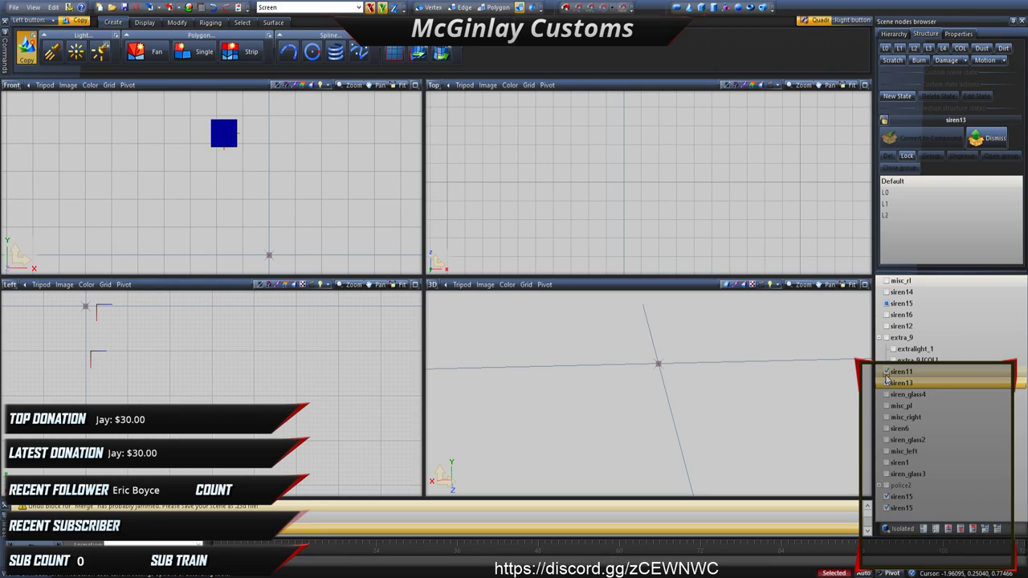
Step: Display siren13, siren_glass4 and misc_pl alongside siren11, and select the nodes from misc_pl up to siren11
click(887, 383)
click(887, 395)
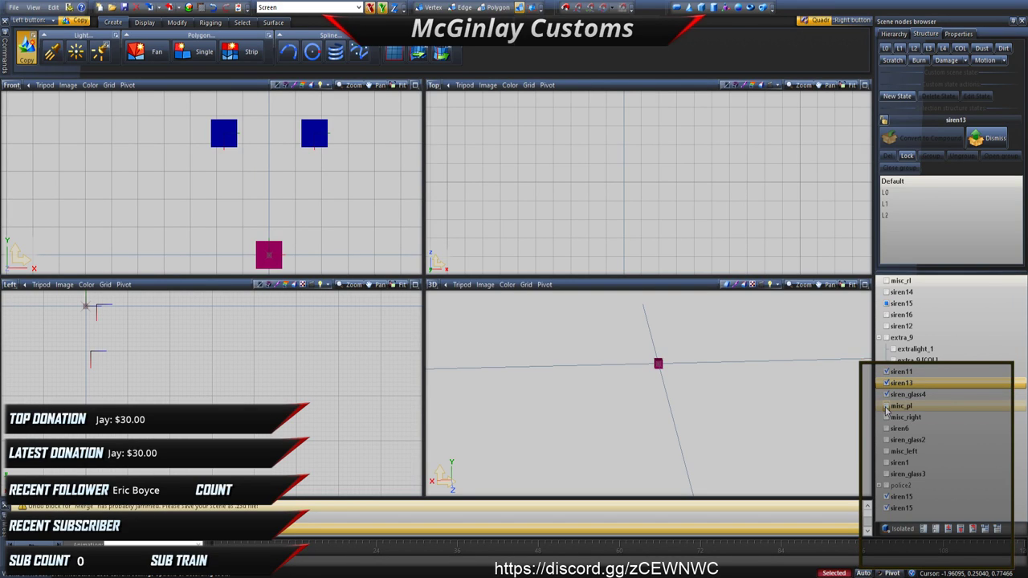
click(887, 406)
click(897, 405)
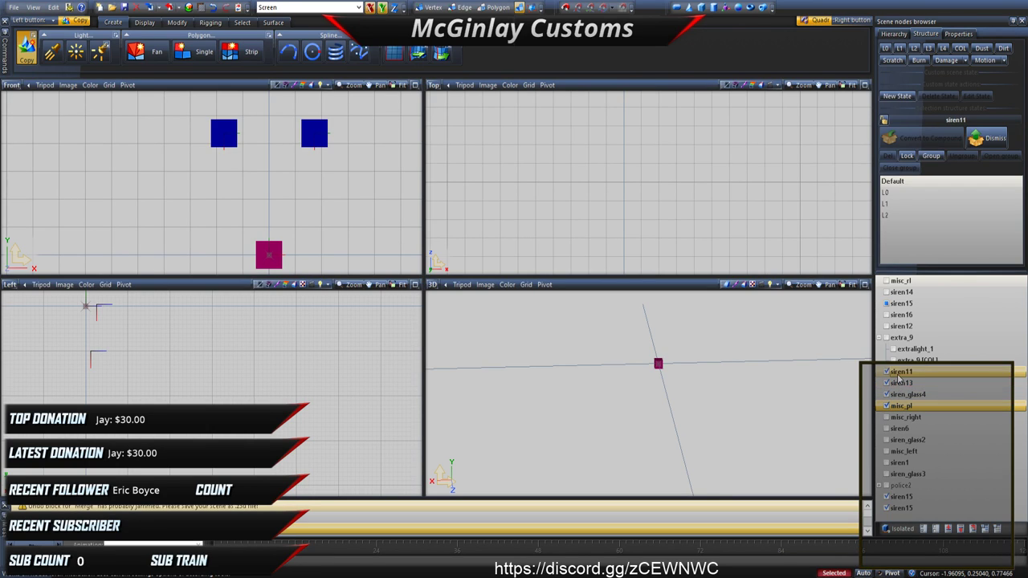
shift+click(899, 373)
Step: Move police2 below the two extra siren15 nodes, expand it, and remove both siren15 nodes from the root level
click(901, 486)
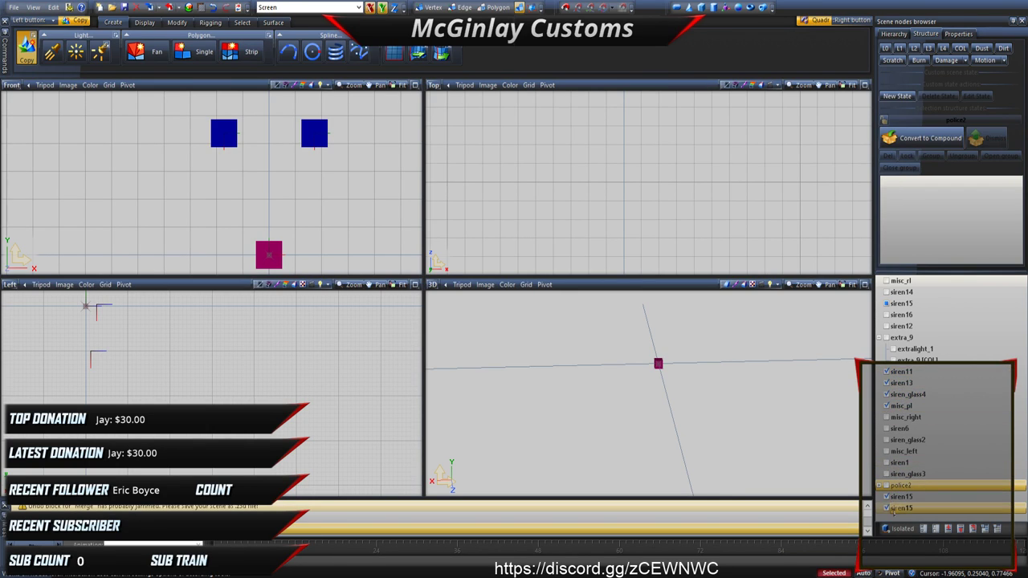
drag(894, 517, 901, 515)
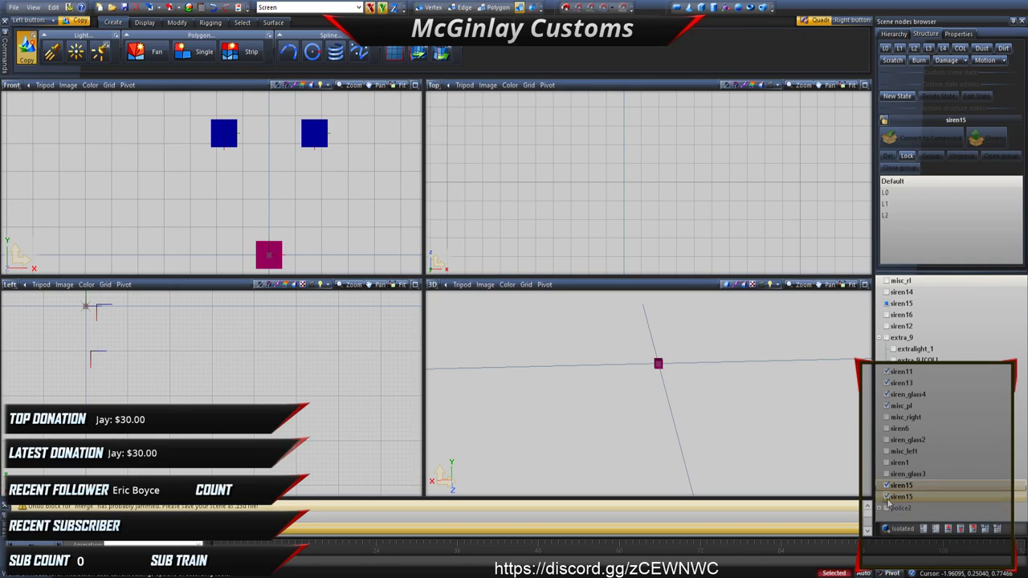
click(881, 508)
click(903, 496)
shift+click(912, 487)
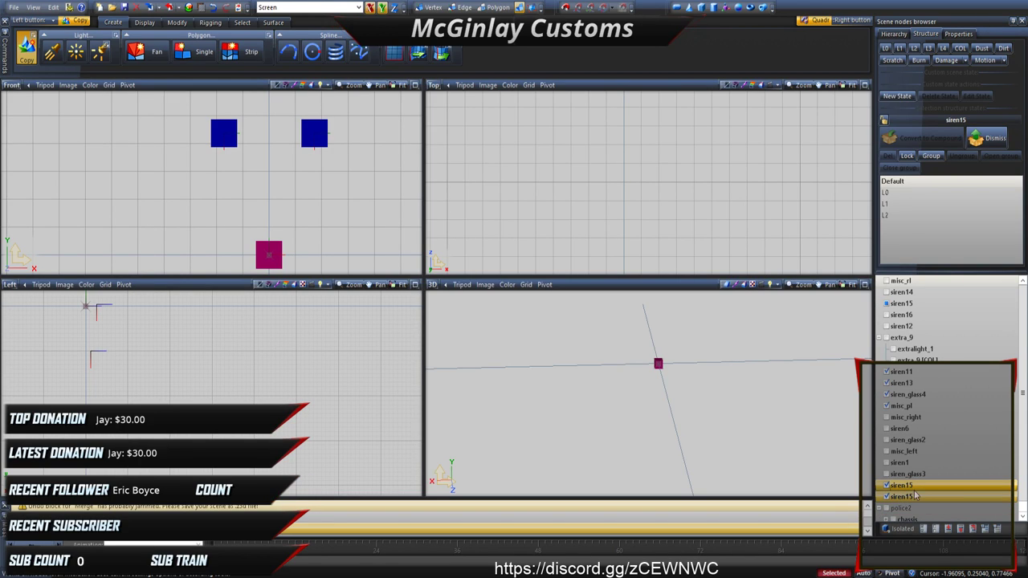
Step: Move siren11, siren13, siren_glass4 and misc_pl into police2's chassis hierarchy, directly above misc_g
drag(929, 406, 907, 452)
scroll(908, 452, up, 3)
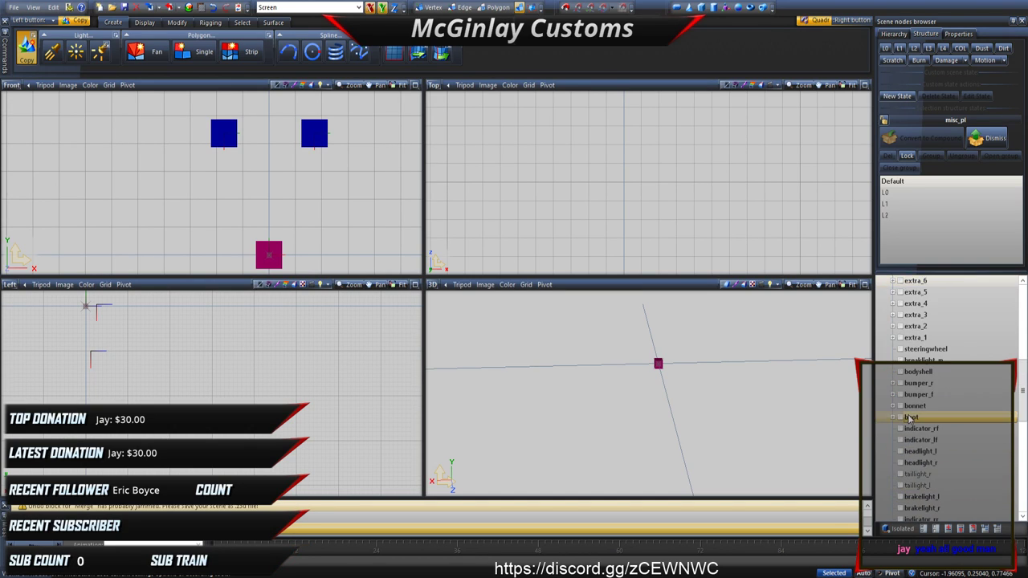
scroll(910, 420, up, 3)
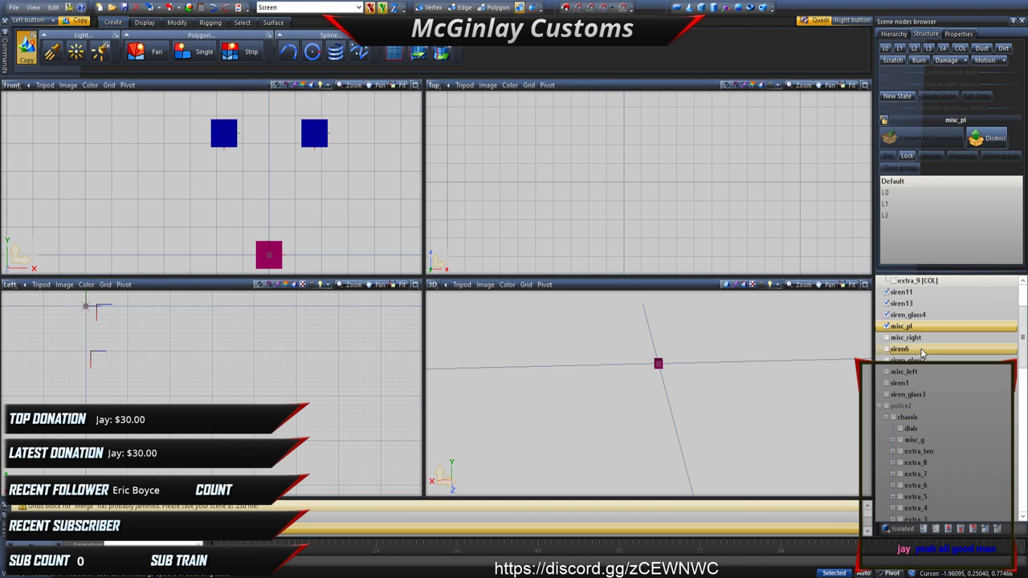
shift+click(910, 294)
drag(911, 307, 906, 382)
scroll(907, 350, down, 3)
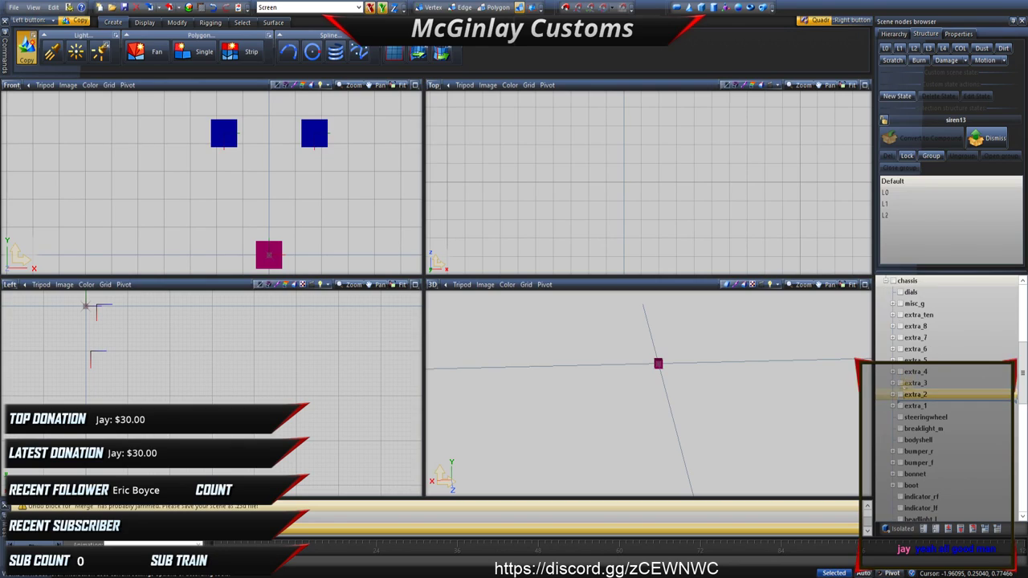
scroll(916, 313, down, 3)
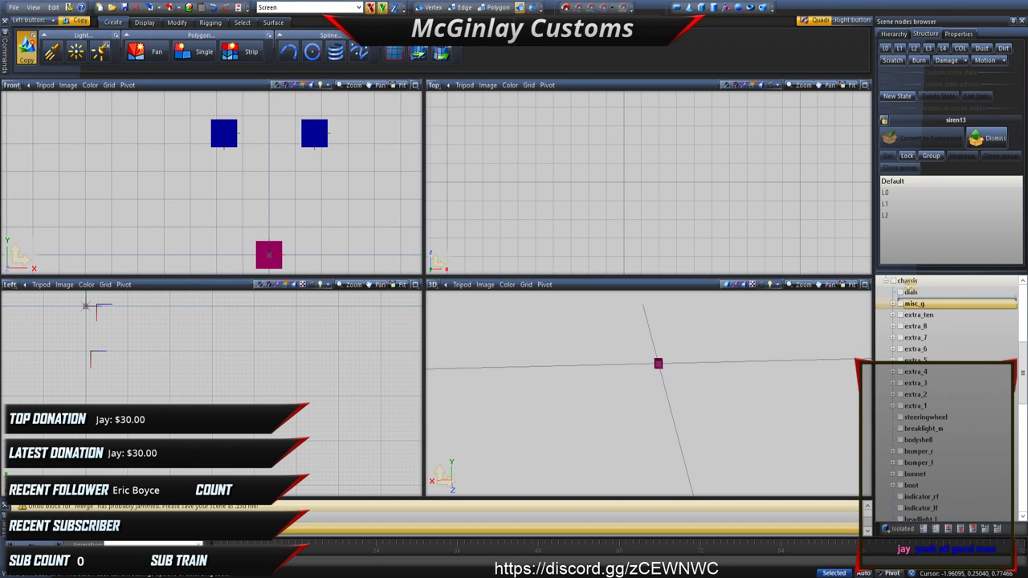
Step: Display the L0 level and examine the moved siren parts' geometry in the front view
click(885, 49)
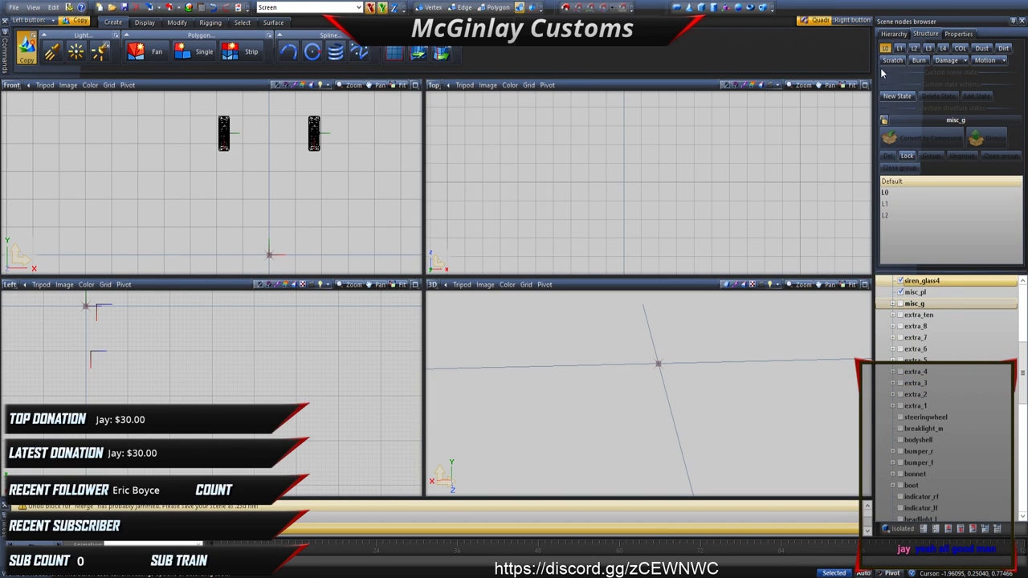
scroll(351, 184, up, 8)
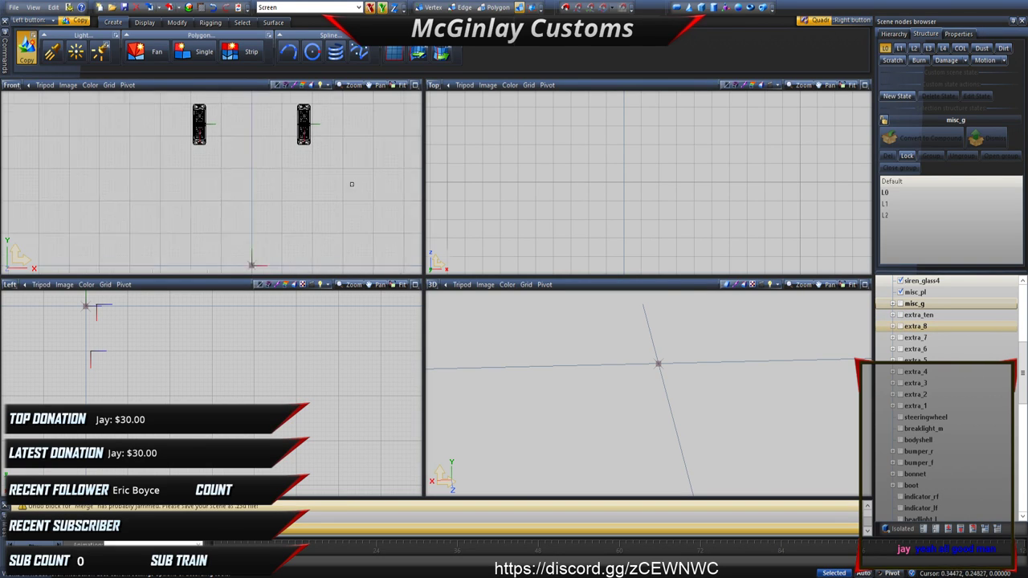
scroll(303, 128, down, 3)
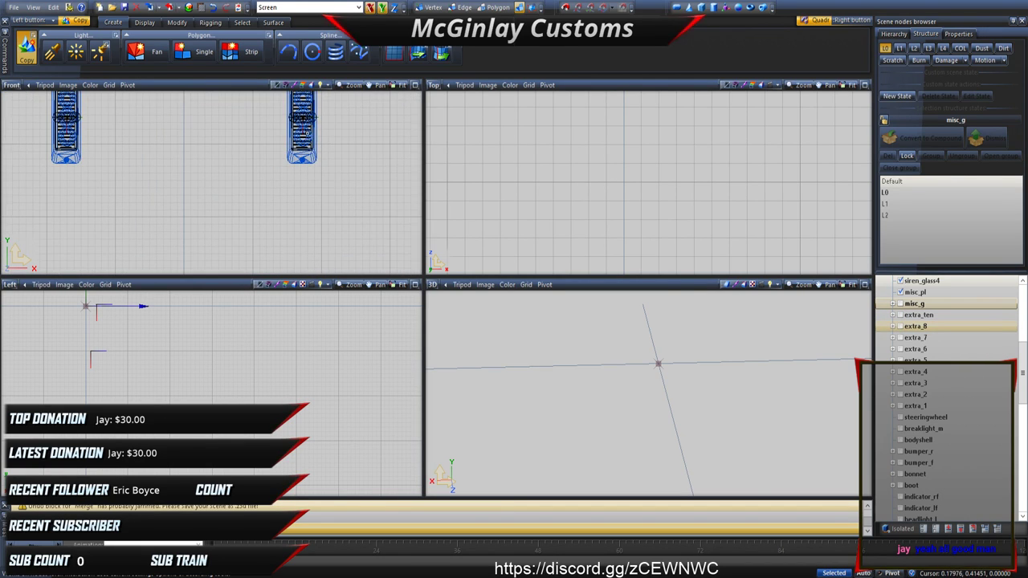
Step: Hide siren11, siren13, siren_glass4 and misc_pl under the chassis
click(910, 304)
scroll(910, 305, up, 2)
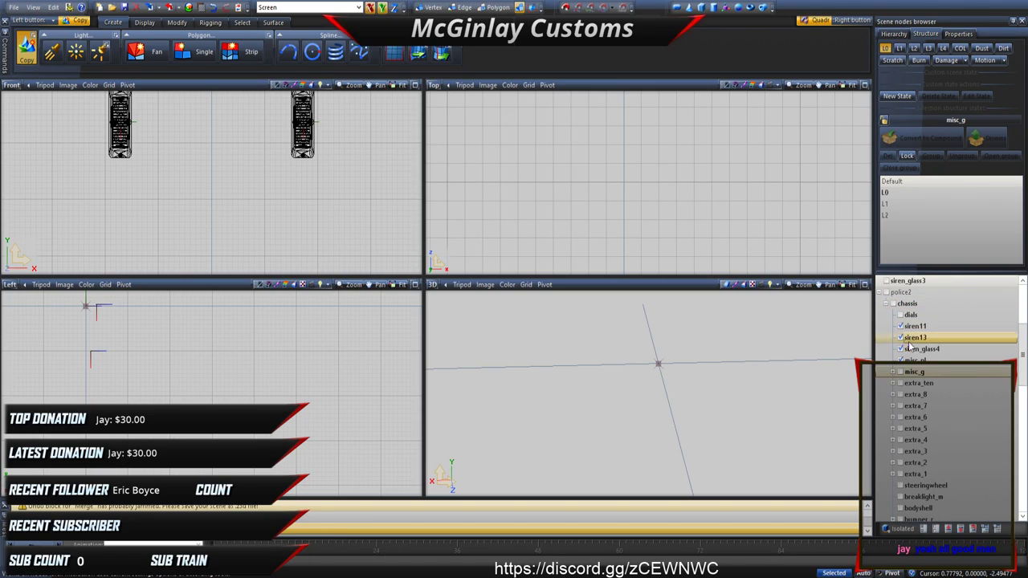
click(917, 359)
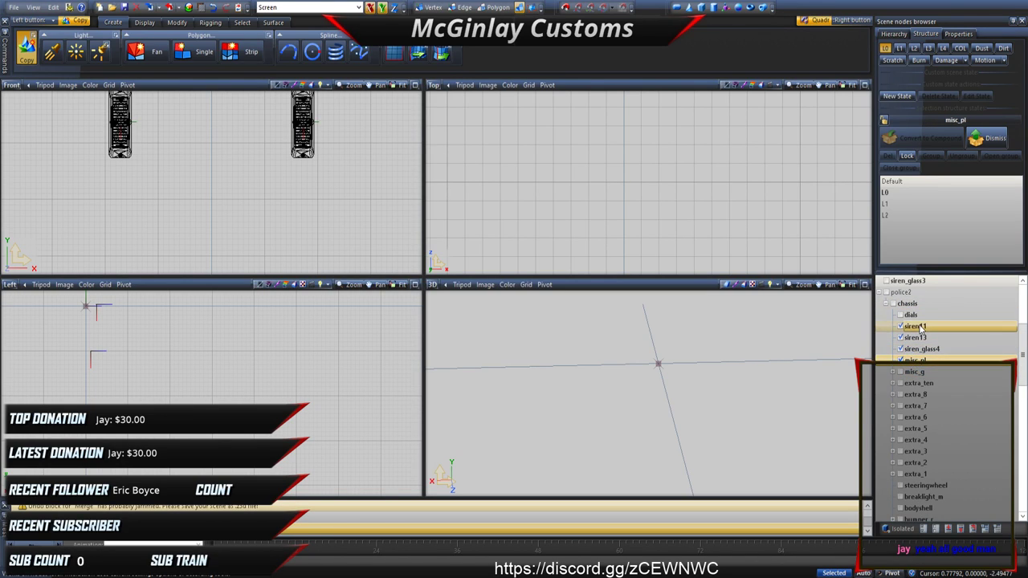
shift+click(918, 325)
click(900, 326)
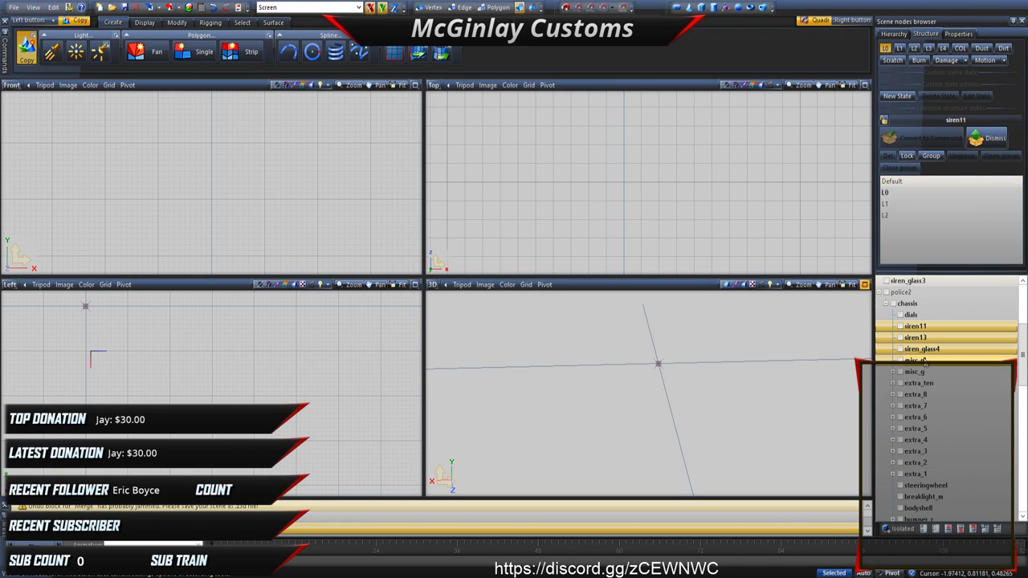
click(924, 362)
Step: Display siren_glass3 and siren1 in turn to check the remaining root-level siren parts
scroll(916, 337, up, 3)
click(881, 396)
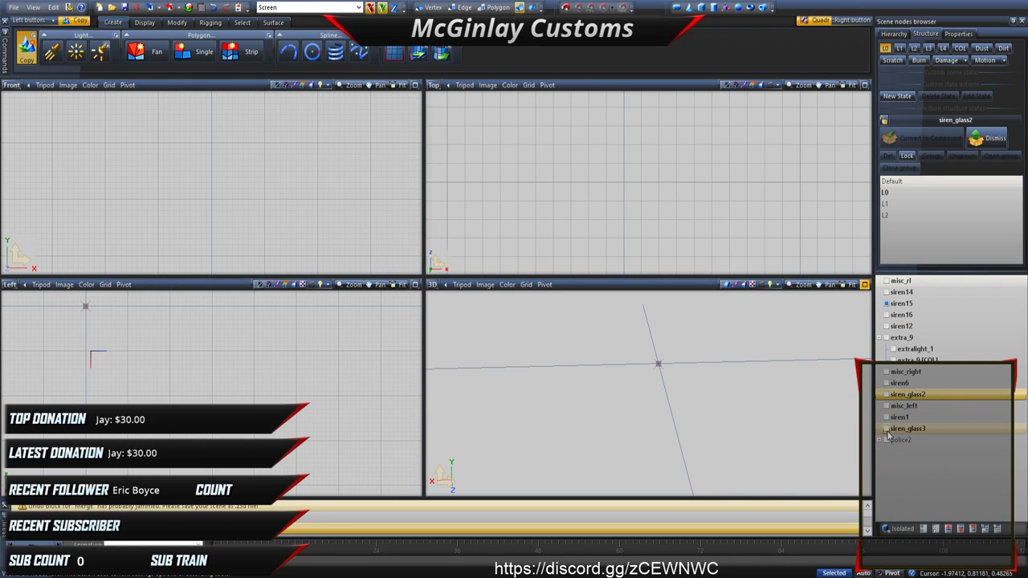
click(886, 417)
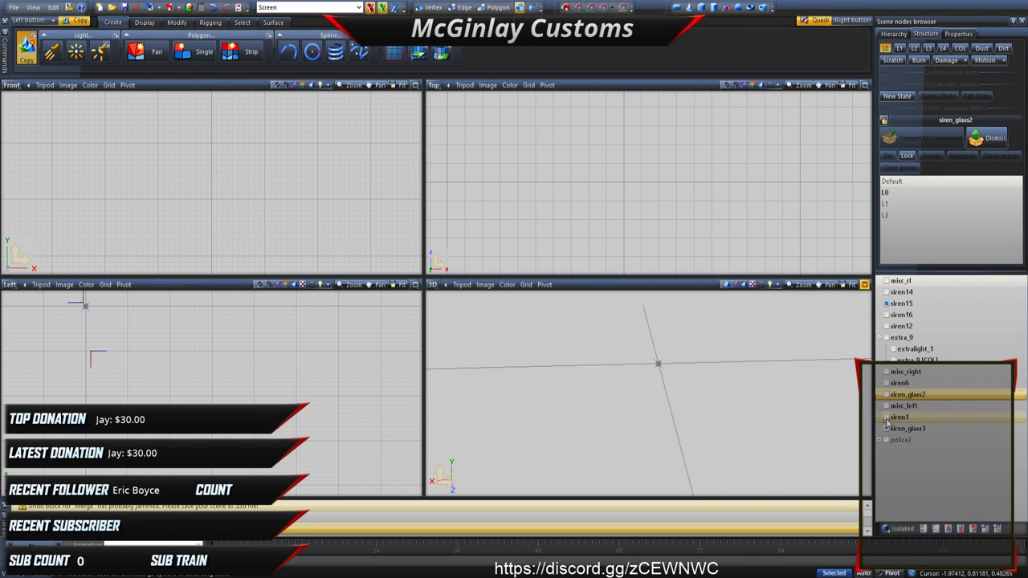
click(889, 418)
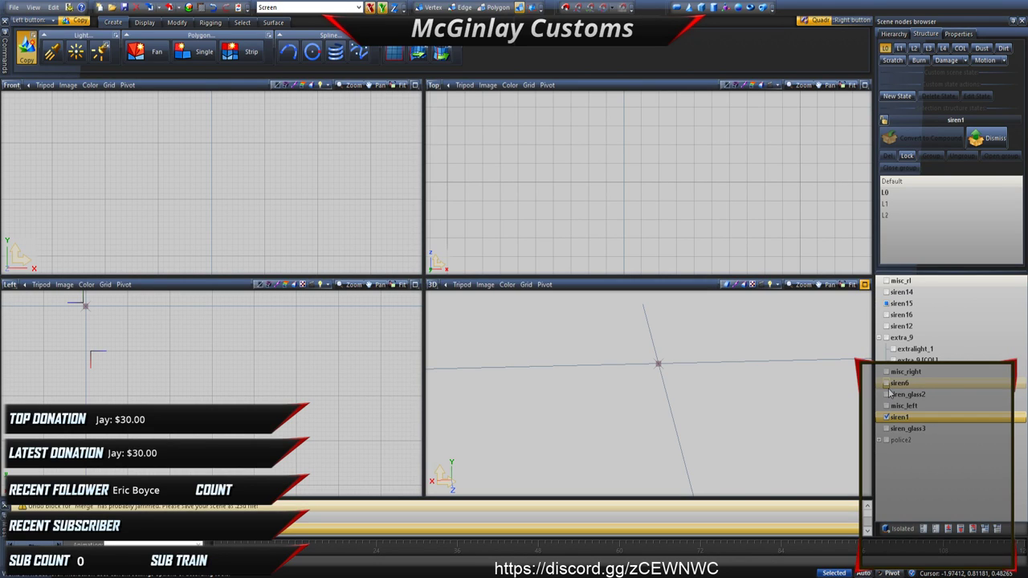
Step: Dismiss the siren6 and siren1 compounds and expand both nodes to reveal their meshes
click(897, 383)
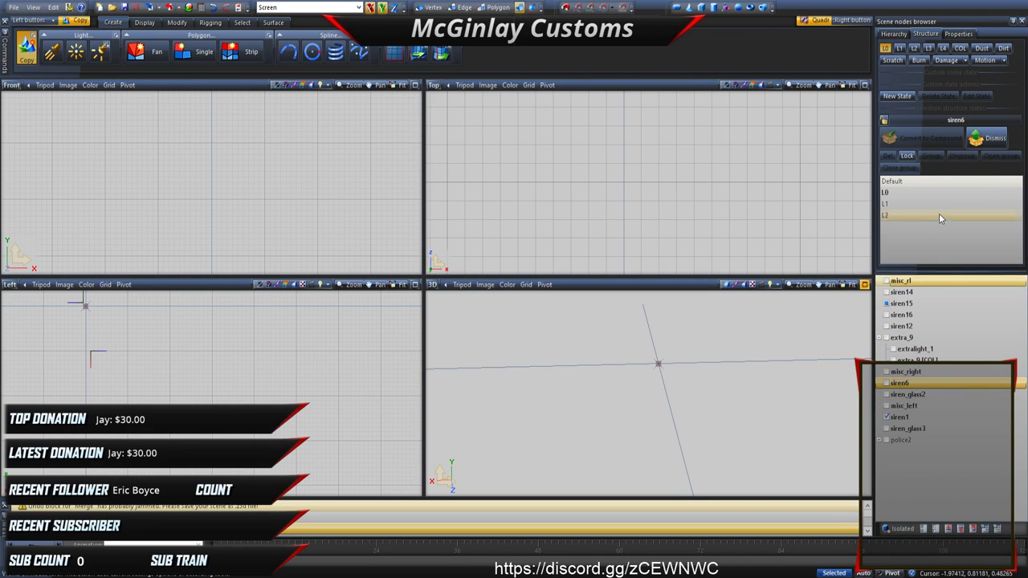
click(898, 418)
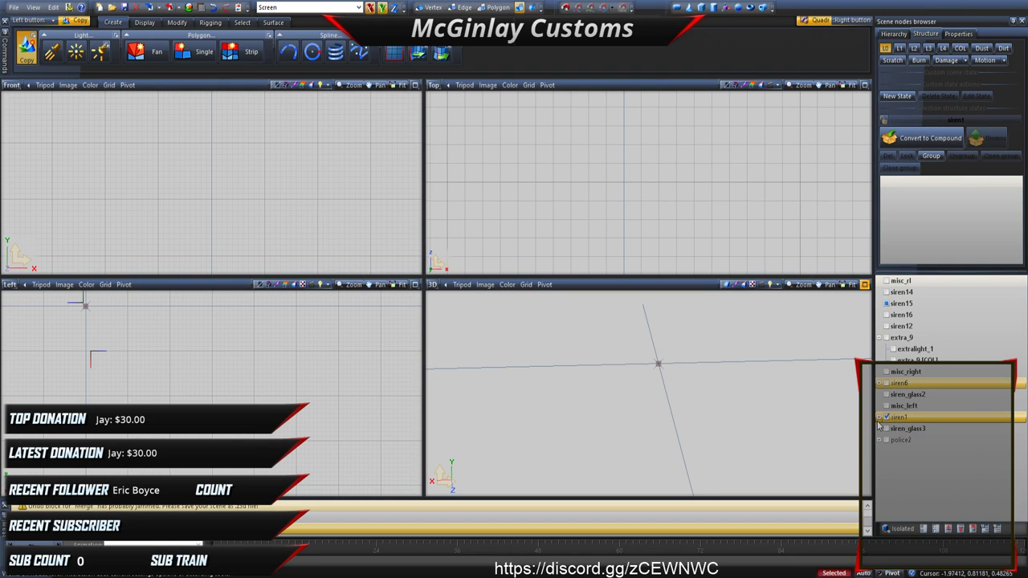
click(878, 418)
click(879, 383)
Step: Delete the second and third extra_blue meshes under siren1 and the second and third extra_red meshes under siren6
click(912, 474)
click(912, 484)
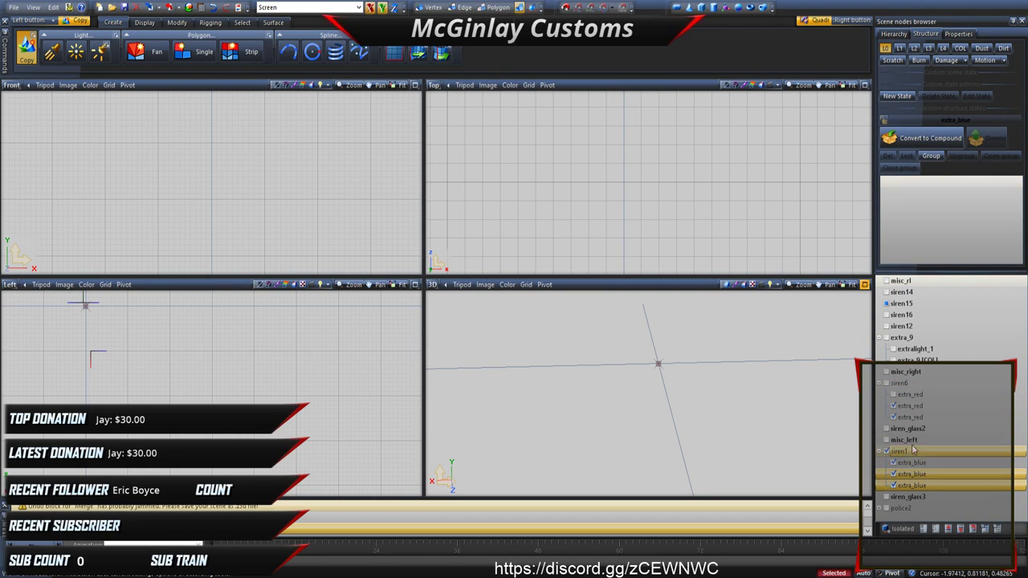
ctrl+click(907, 417)
ctrl+click(909, 406)
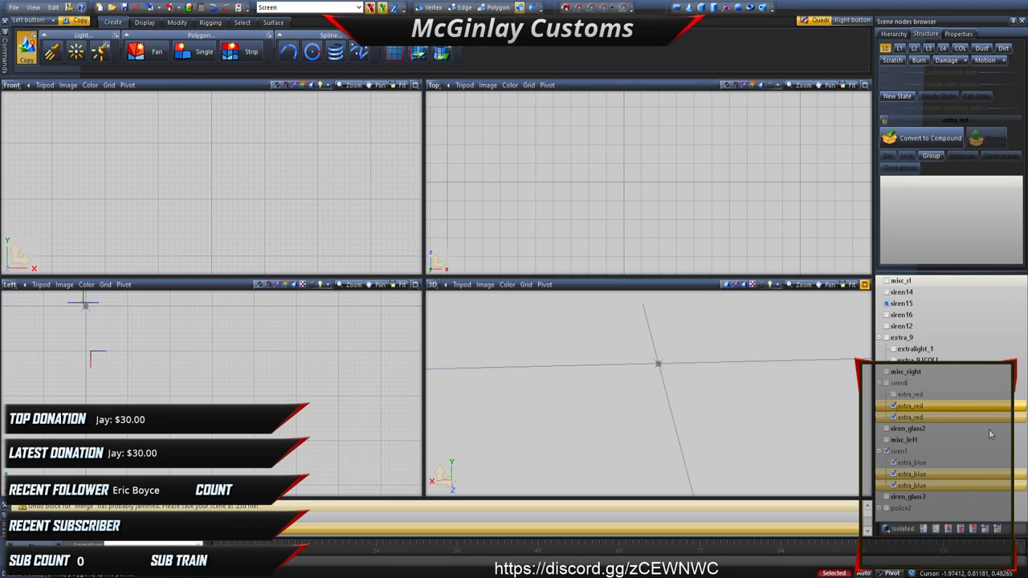
key(Delete)
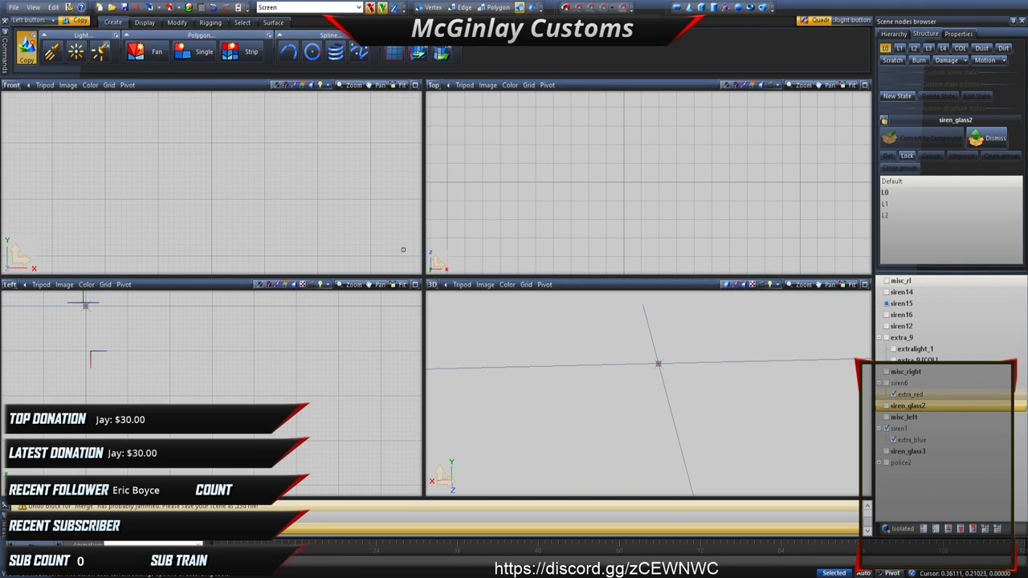
Step: Hide siren6's extra_red mesh and select siren1's extra_blue mesh in the front view
click(897, 396)
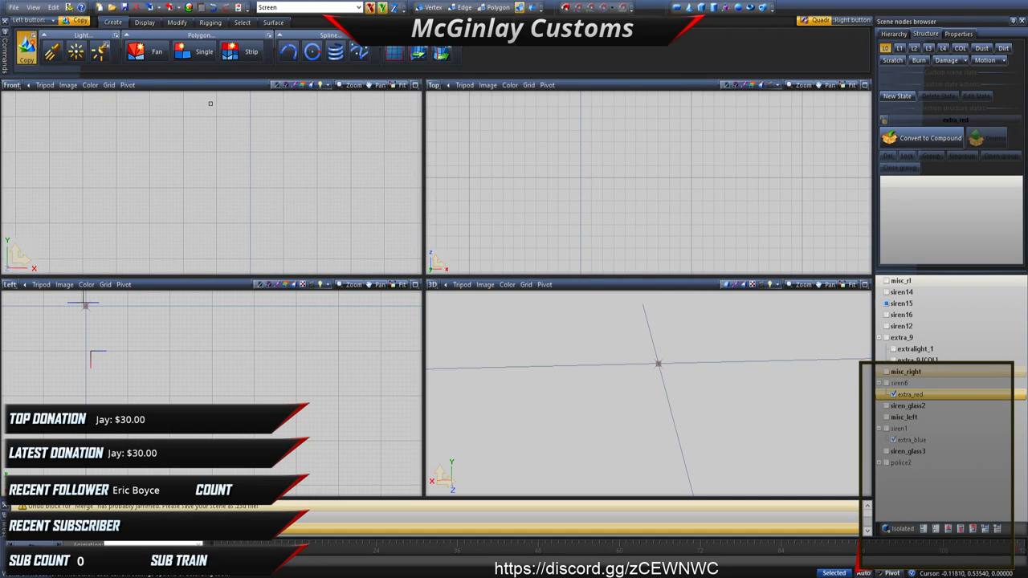
click(893, 394)
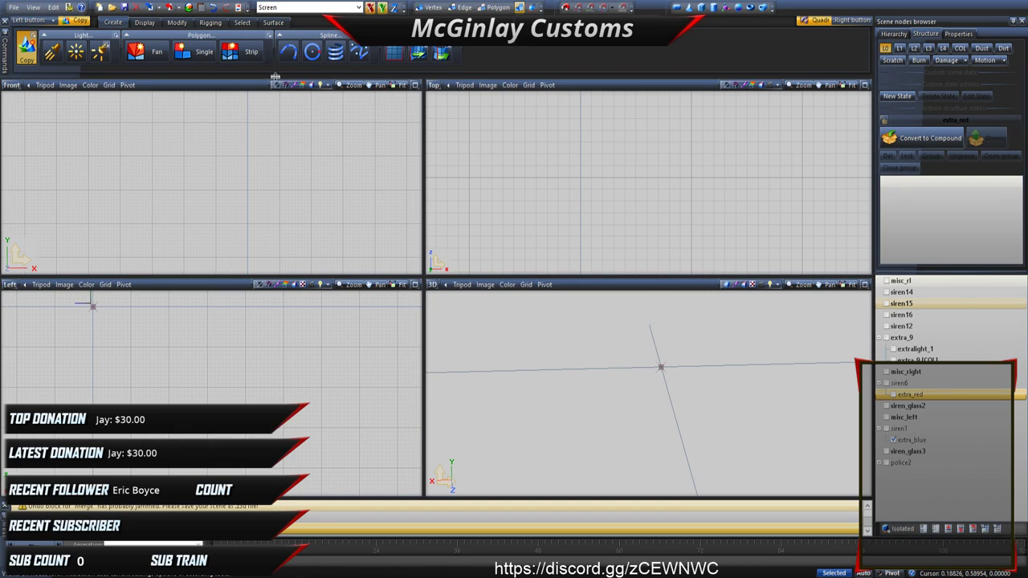
click(241, 22)
scroll(178, 165, down, 2)
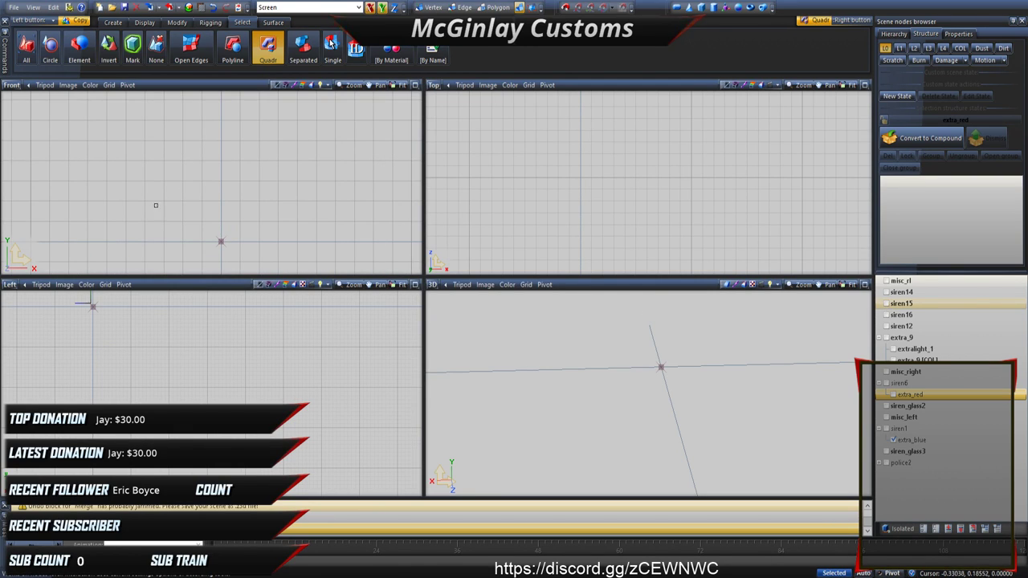
scroll(156, 231, down, 2)
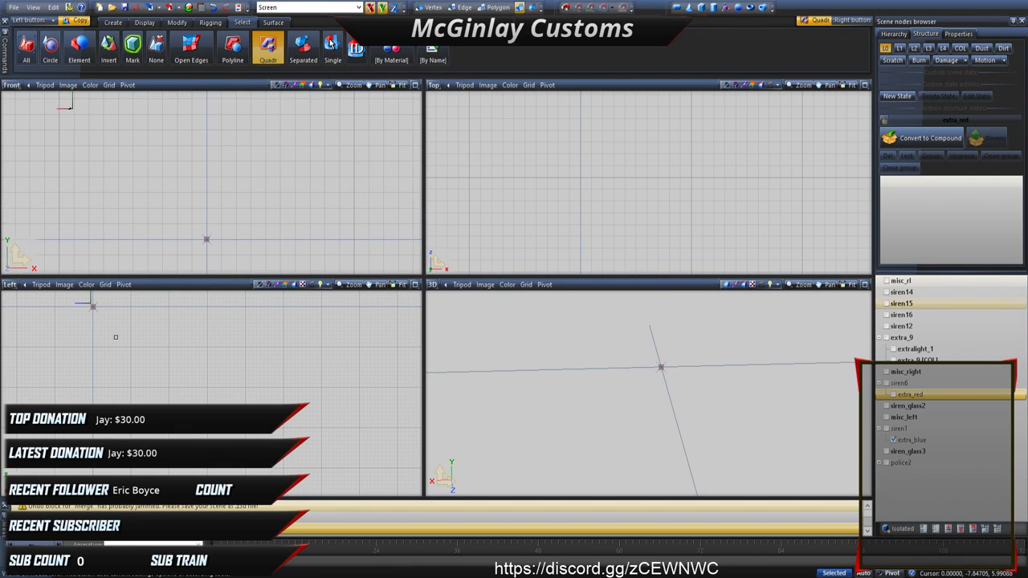
middle_drag(177, 218, 251, 256)
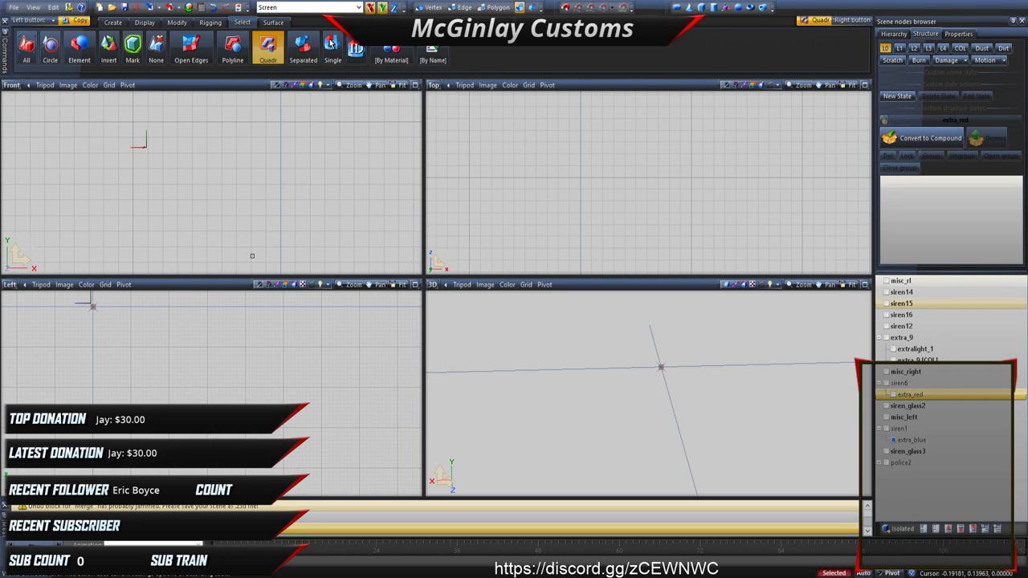
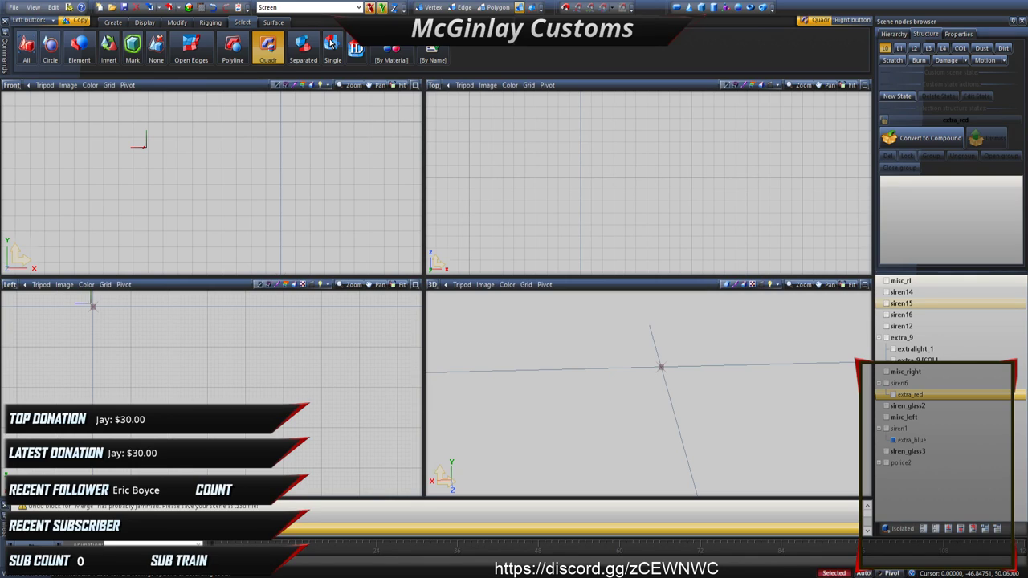
Step: Display siren6's extra_red, try rotating it in the Front view, undo that, and rotate it a quarter turn in the Top view
click(177, 22)
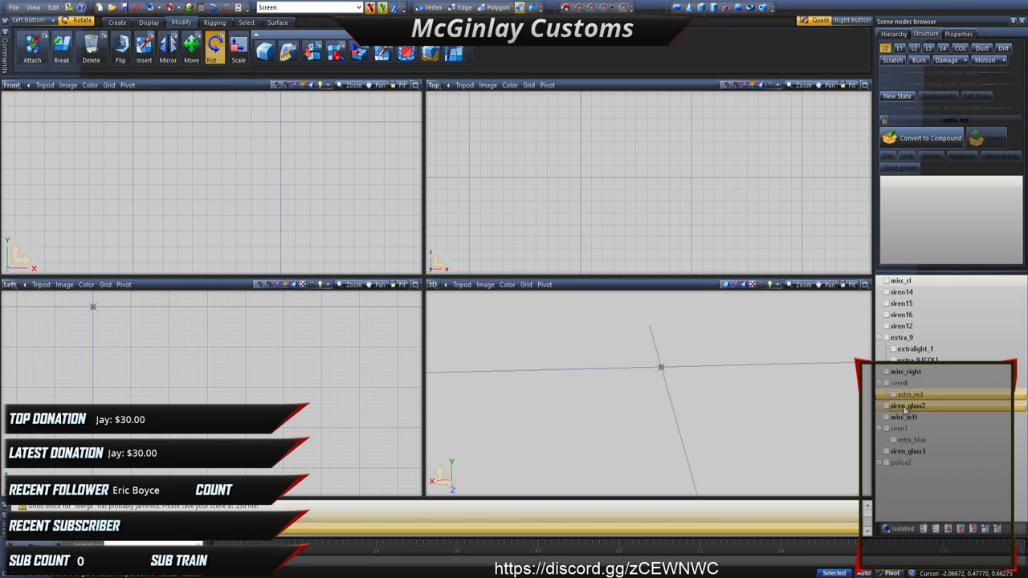
click(893, 394)
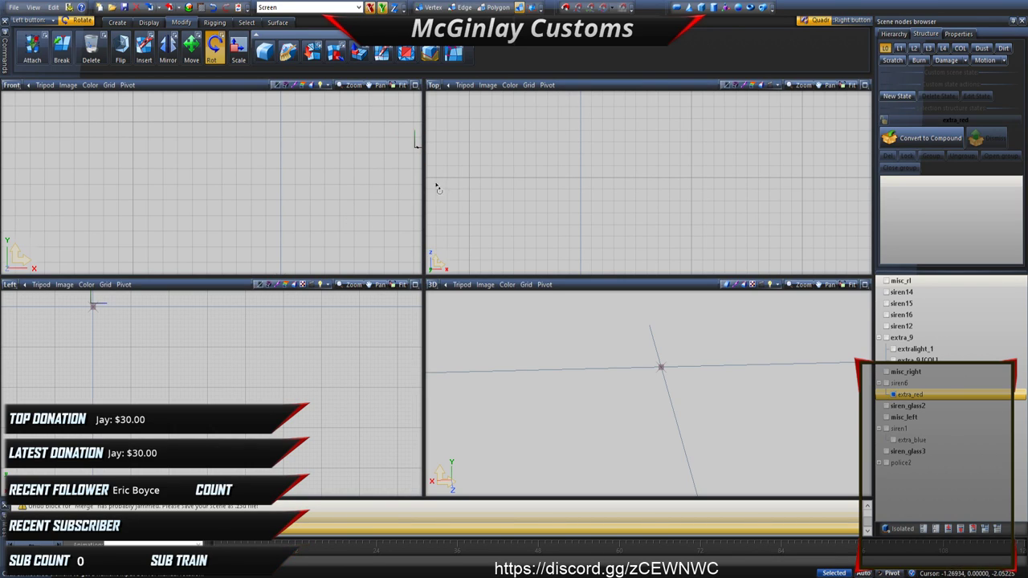
right_click(338, 180)
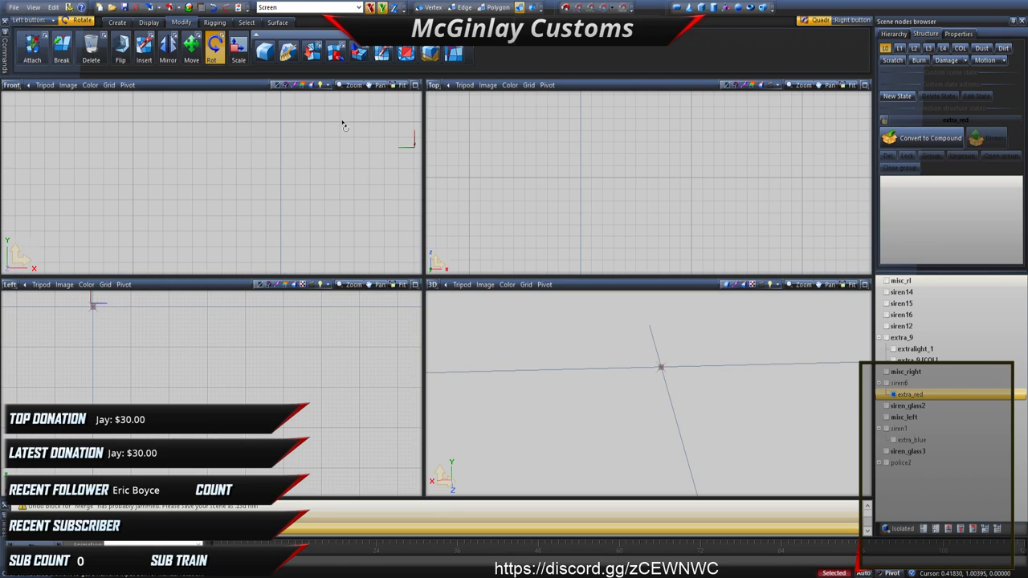
middle_drag(344, 126, 301, 135)
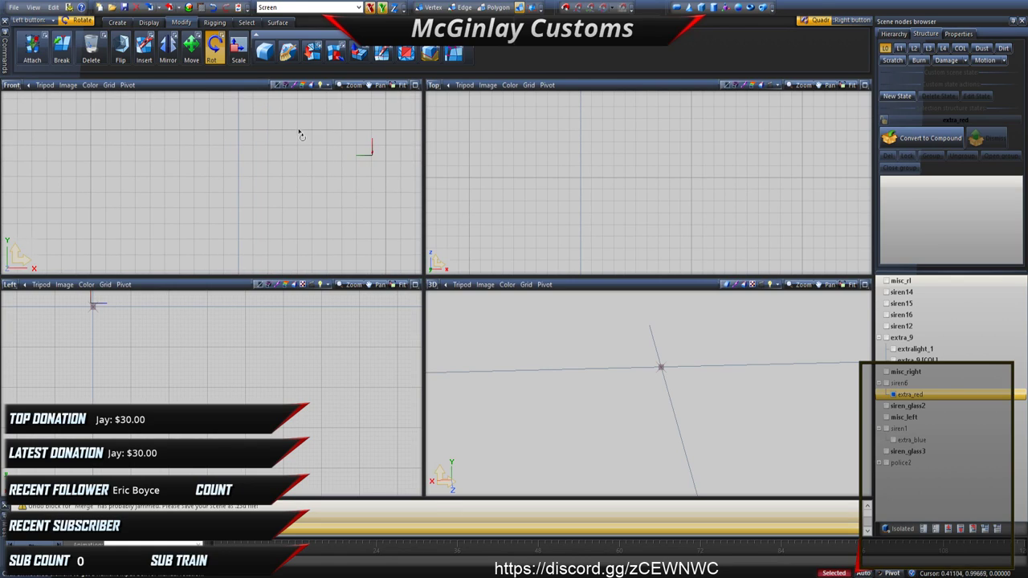
click(215, 9)
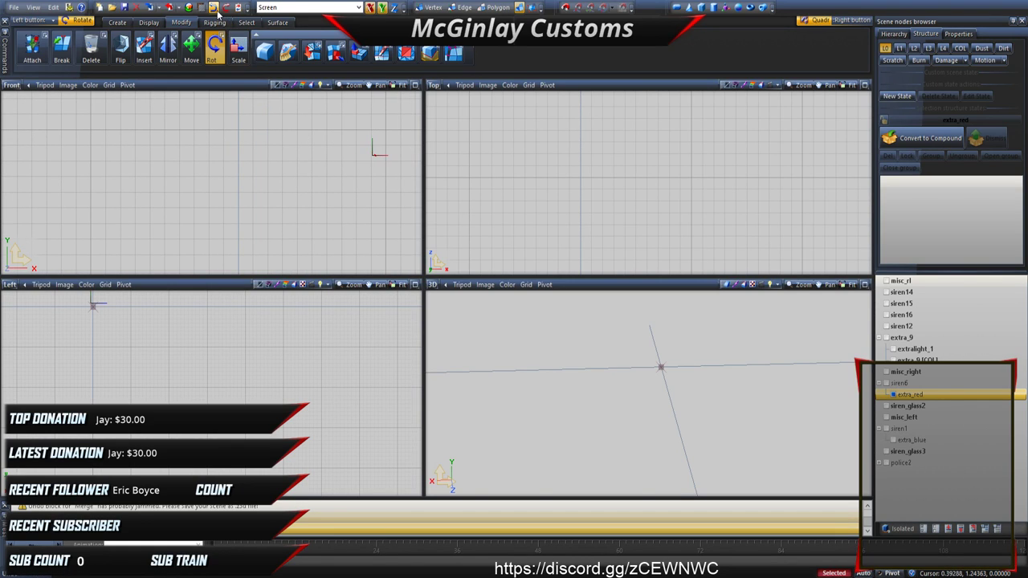
click(531, 176)
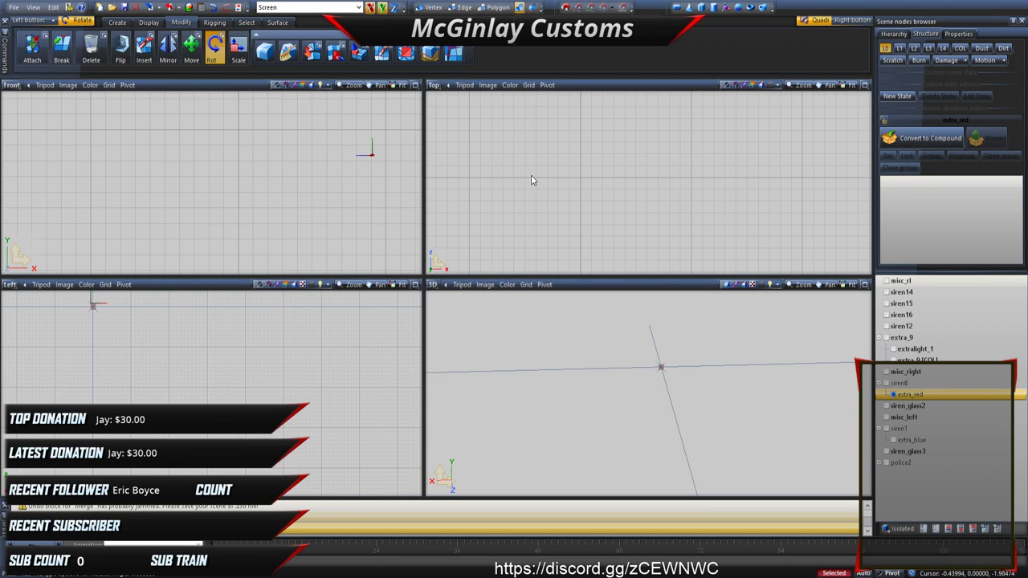
Step: Display siren1's extra_blue, select it together with siren6's extra_red, and make two copies of both meshes
scroll(849, 376, down, 1)
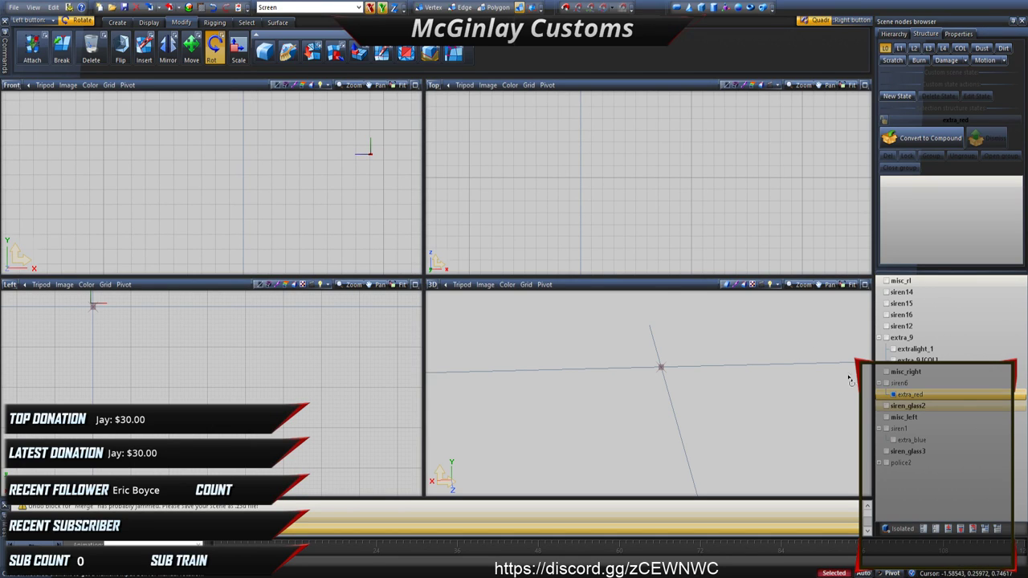
click(894, 440)
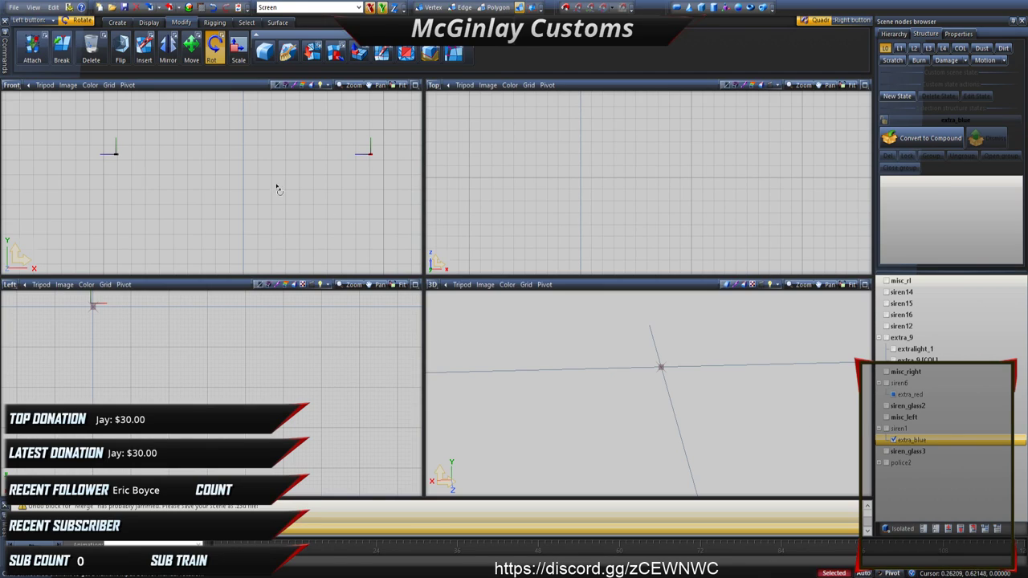
drag(89, 130, 314, 182)
click(118, 22)
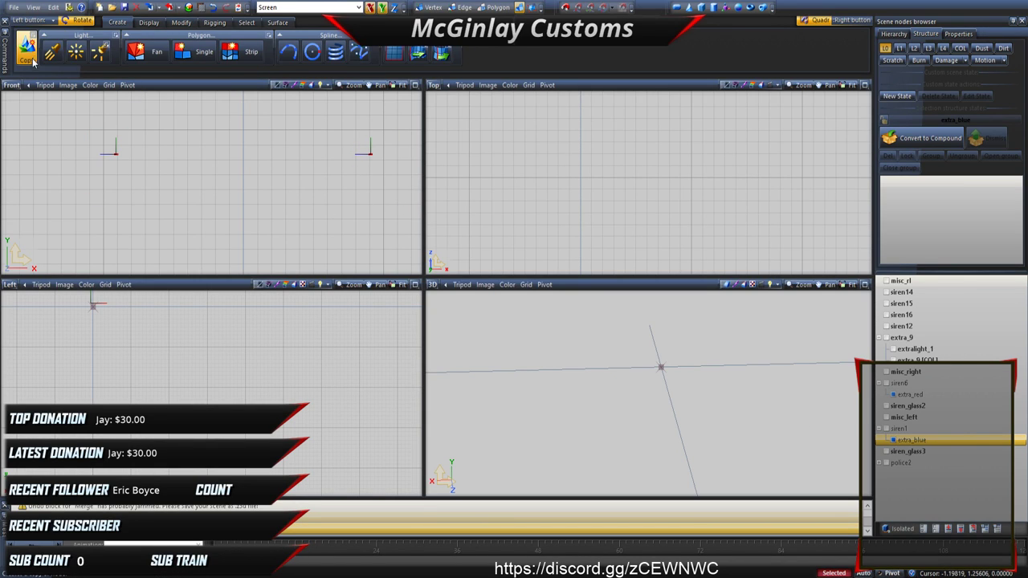
click(26, 48)
click(184, 162)
click(184, 162)
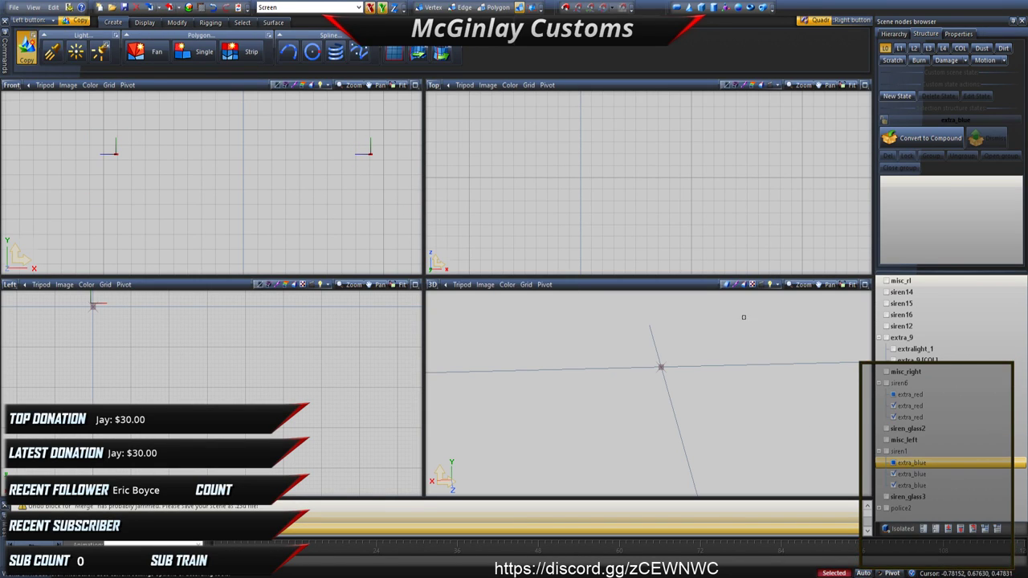
Step: Assign the three extra_red meshes to siren6's L0, L1 and L2 states, locking siren6 for the assignment and unlocking it when done
click(890, 134)
click(884, 118)
click(883, 48)
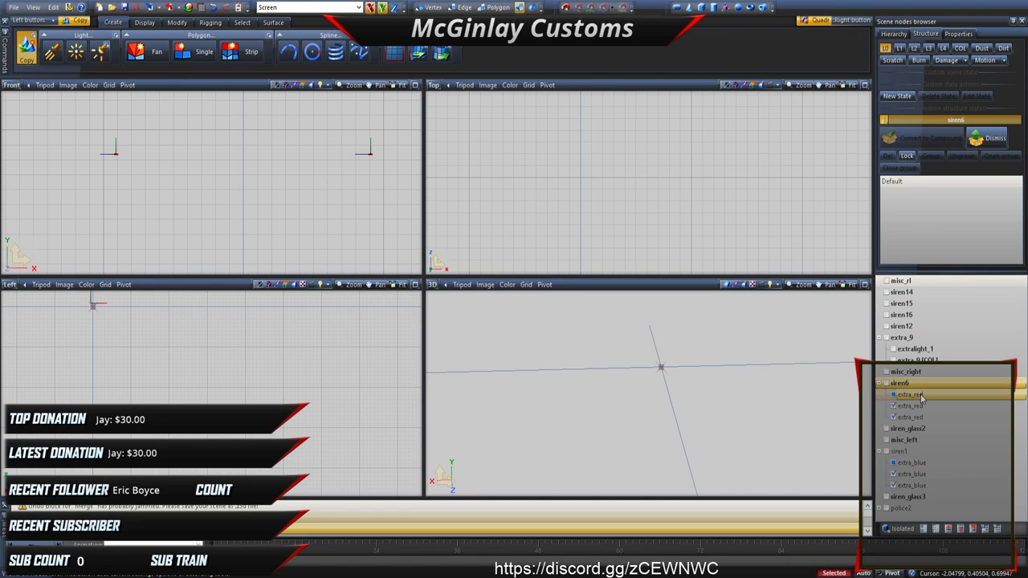
drag(899, 394, 892, 230)
click(899, 48)
click(914, 48)
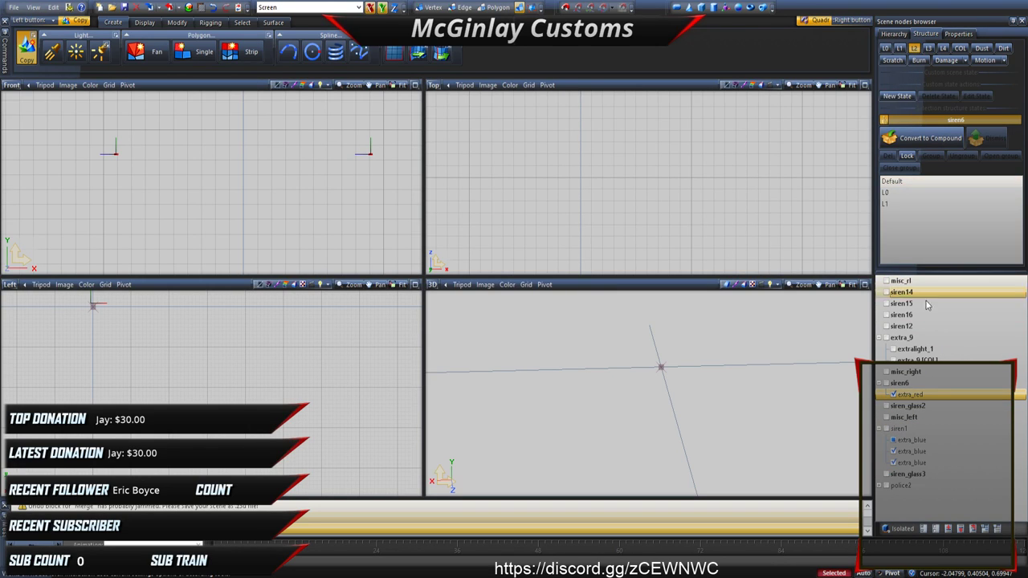
drag(923, 395, 915, 210)
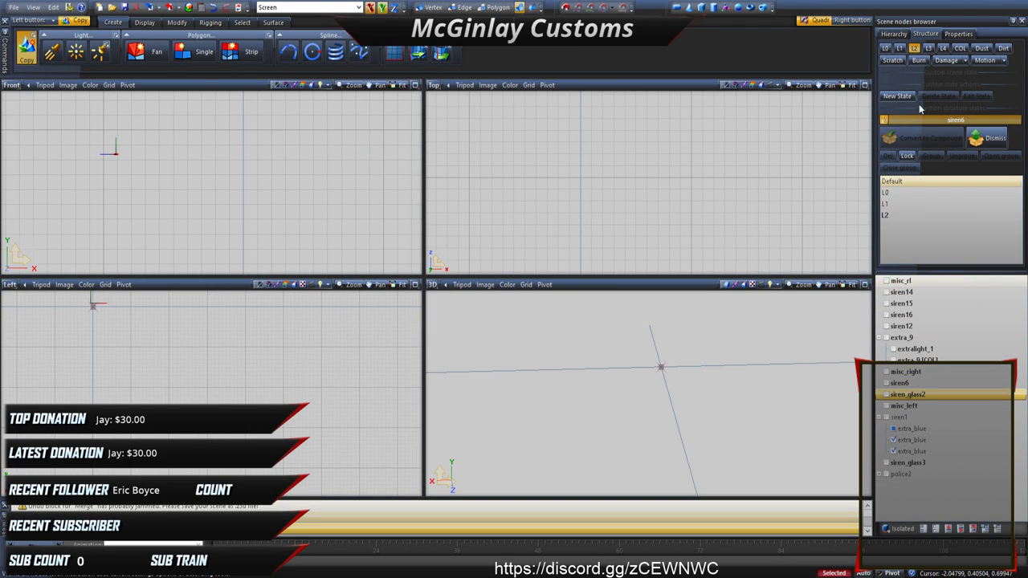
click(886, 120)
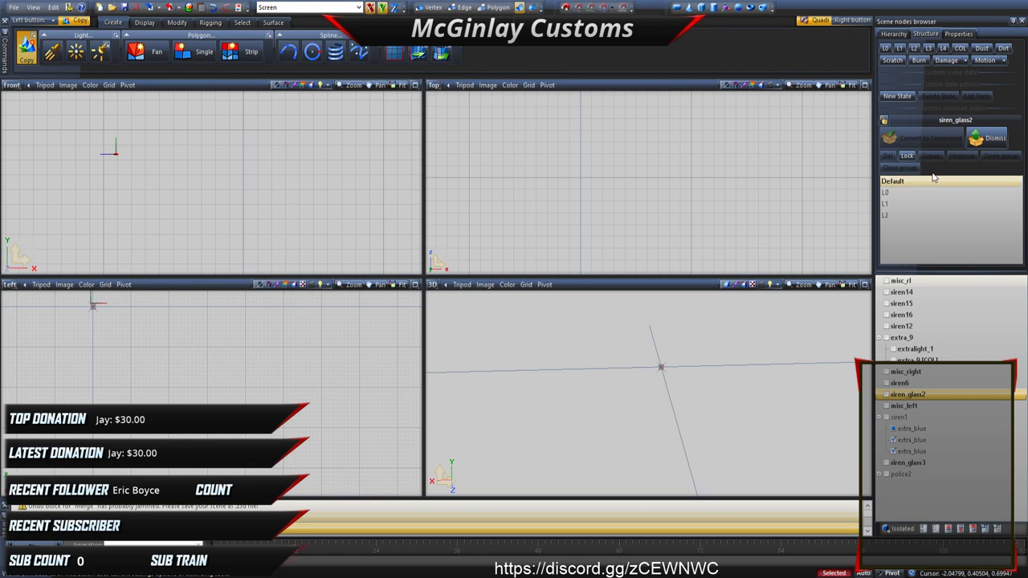
Step: Lock siren1 as the target node and assign its three extra_blue meshes to the L0, L1 and L2 states
click(902, 418)
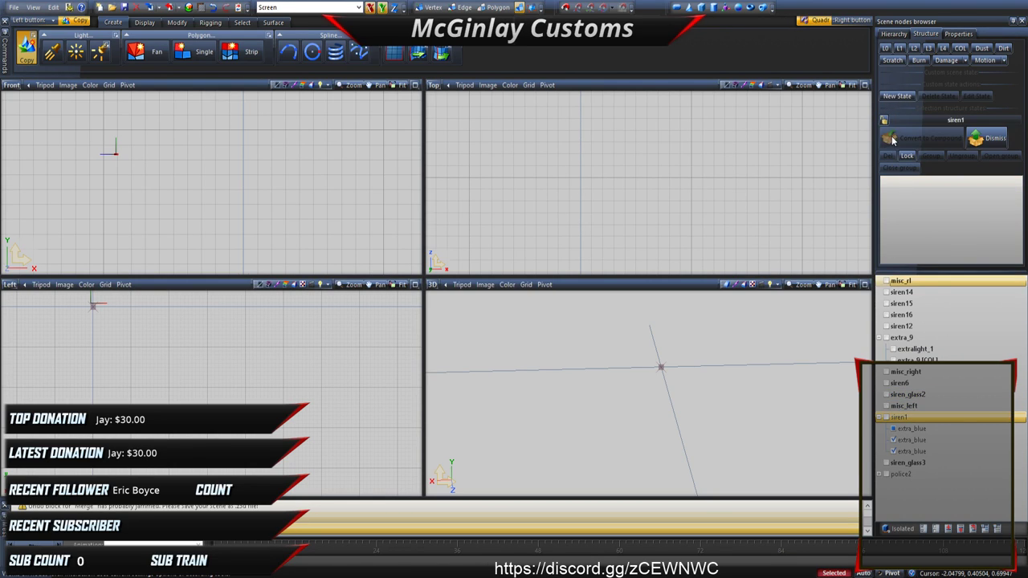
click(927, 440)
click(926, 430)
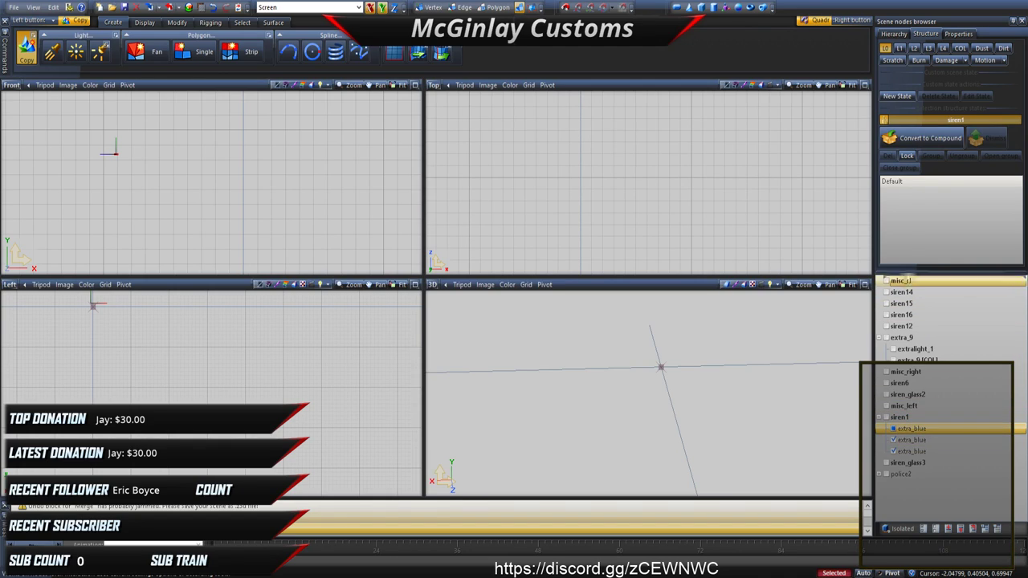
click(886, 48)
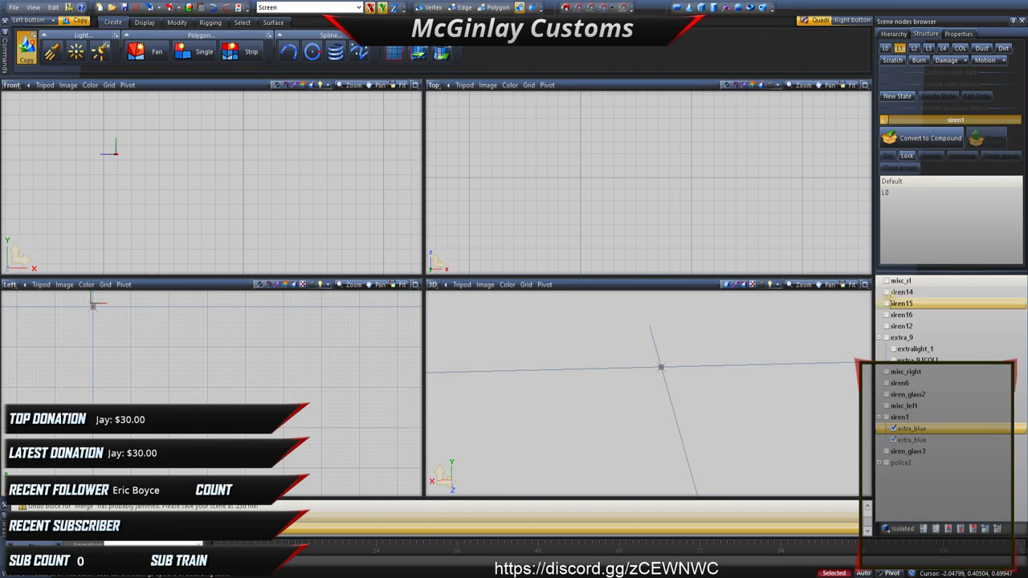
click(899, 49)
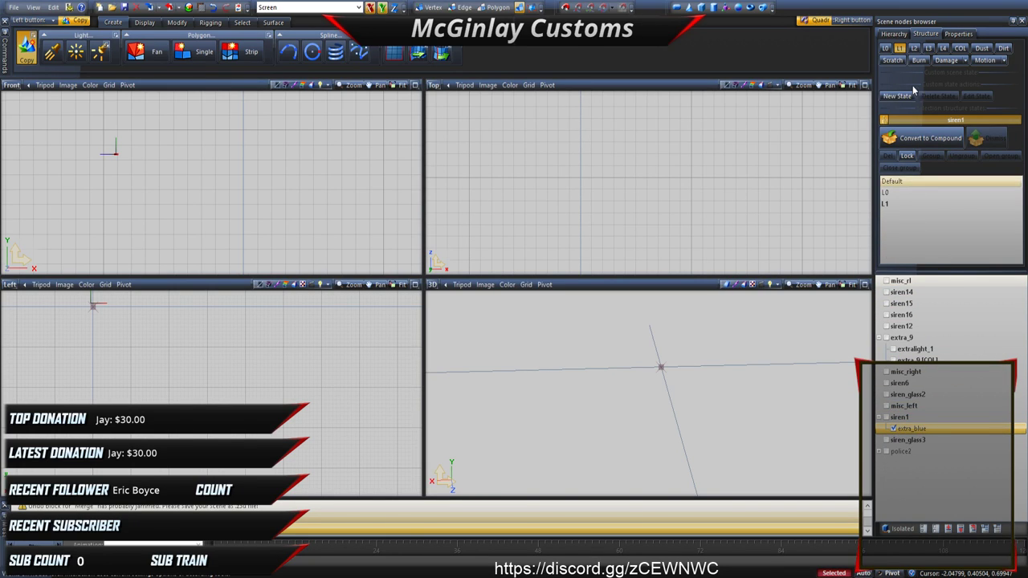
click(928, 429)
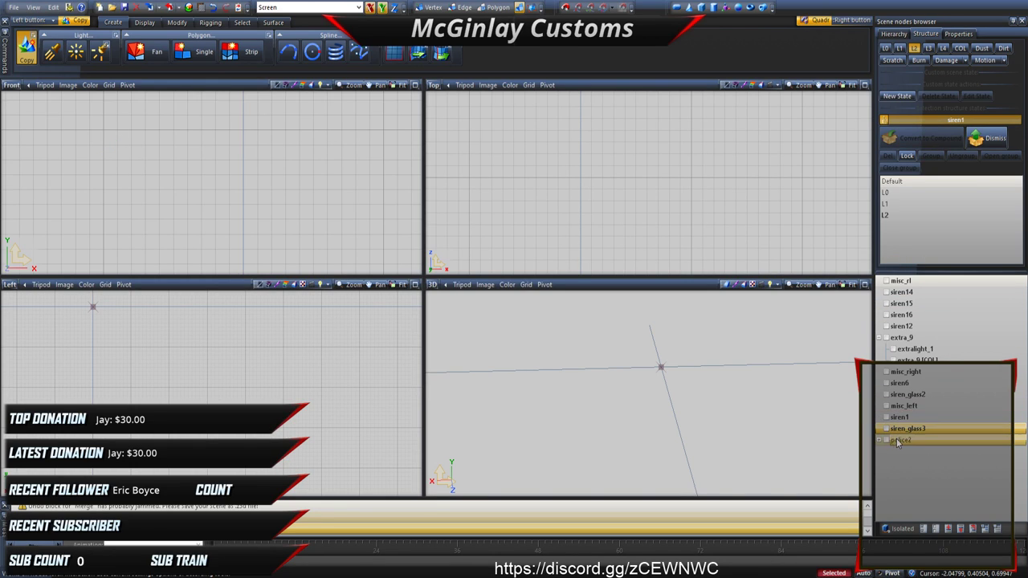
Step: Move siren_glass3, siren1 and misc_left into police2's chassis hierarchy and display all parts of the scene
click(879, 440)
scroll(893, 472, up, 3)
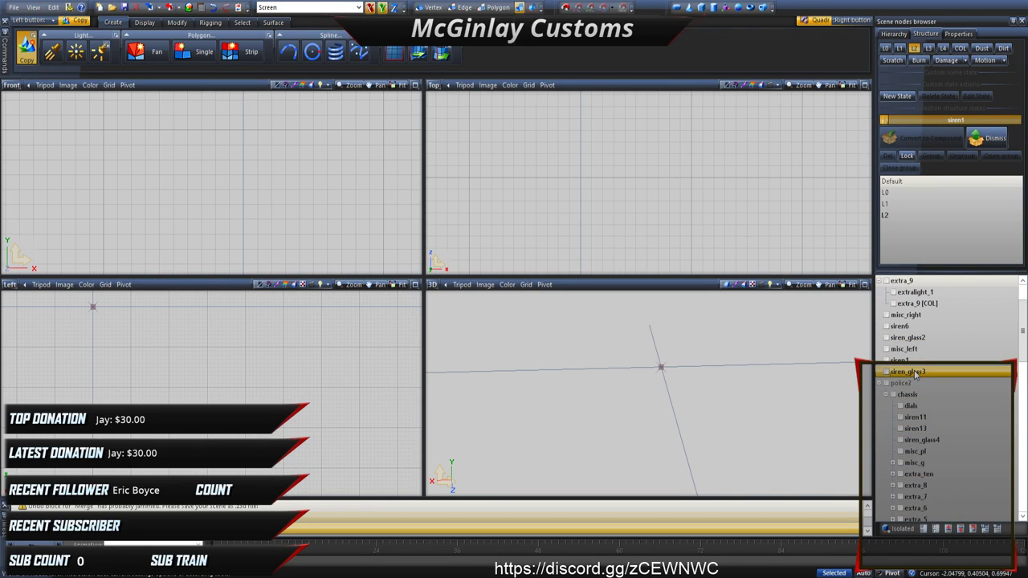
ctrl+click(940, 360)
ctrl+click(938, 350)
scroll(917, 443, down, 1)
scroll(918, 444, down, 10)
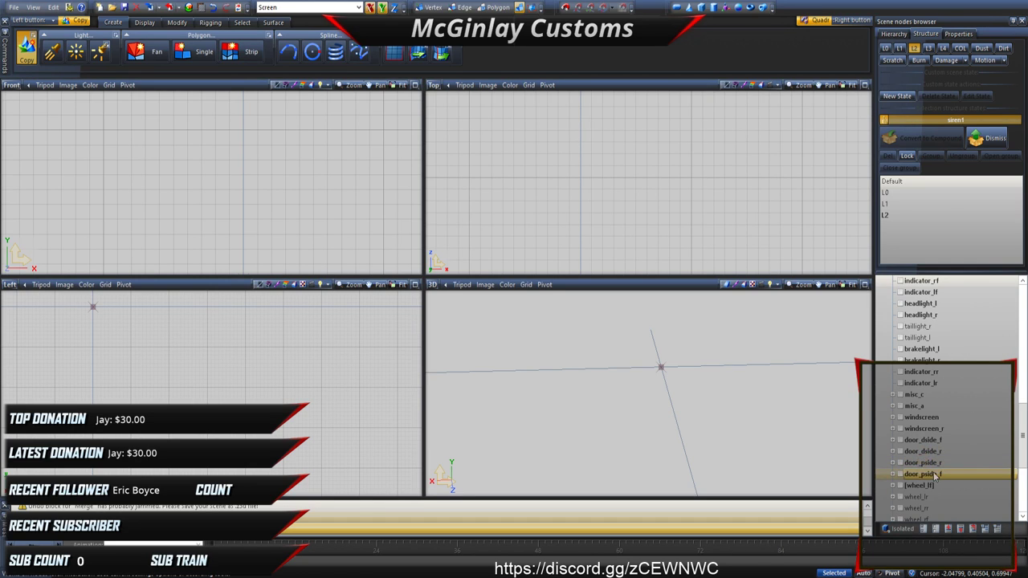
scroll(923, 470, down, 1)
click(924, 529)
middle_drag(698, 414, 613, 402)
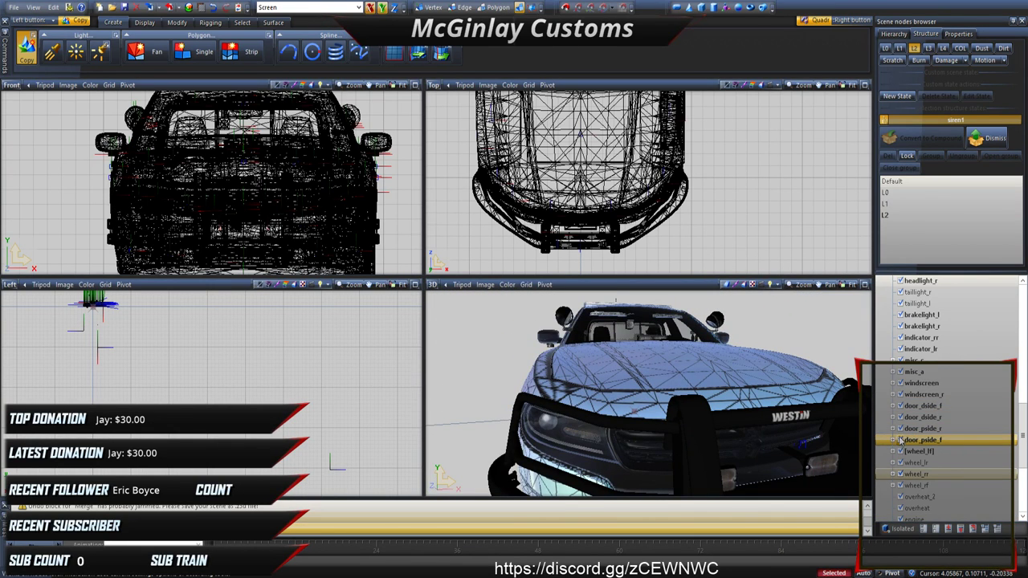
Step: Move misc_right, siren6 and siren_glass2 into police2's chassis hierarchy
scroll(907, 401, up, 8)
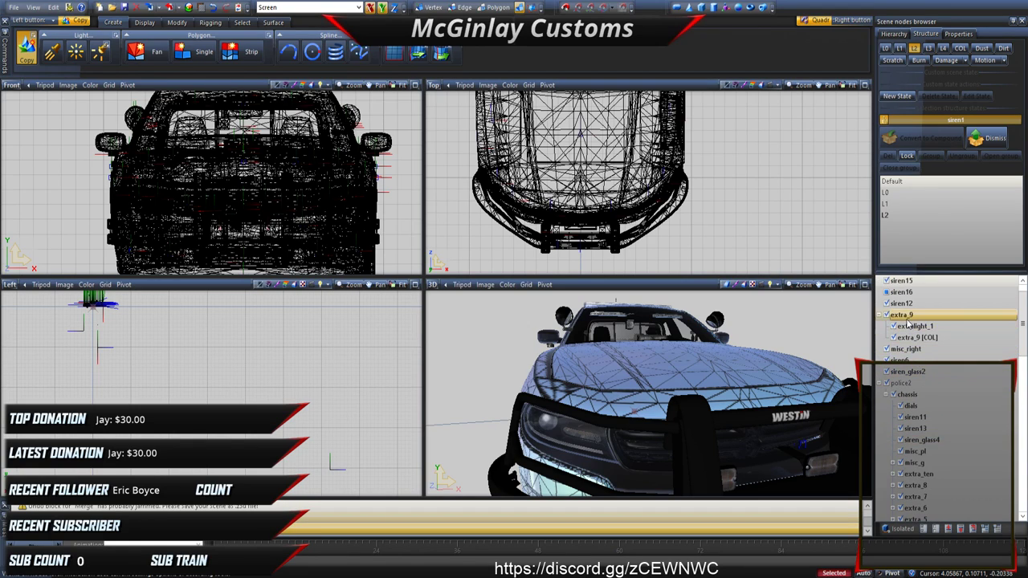
click(910, 371)
shift+click(907, 349)
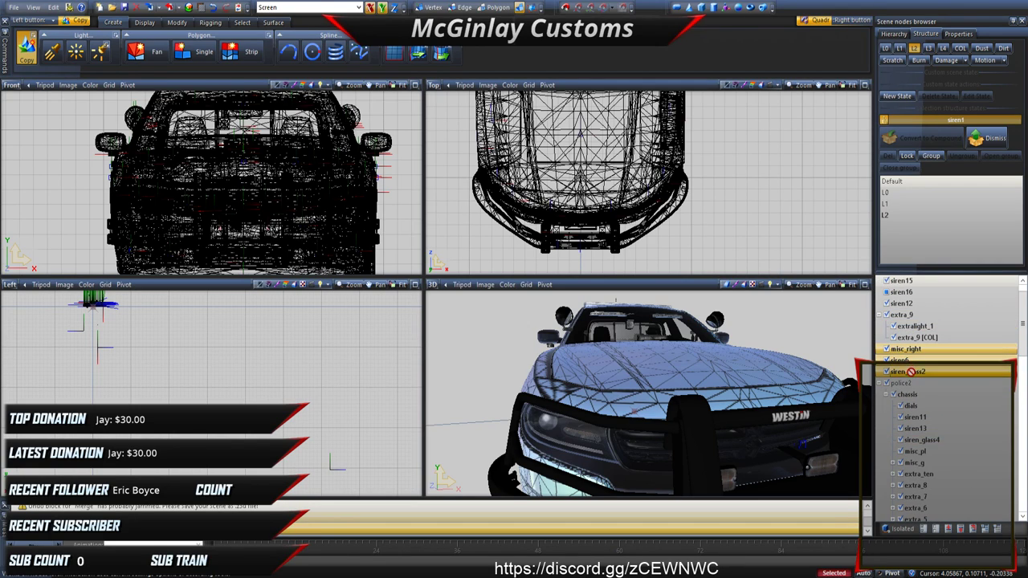
scroll(912, 377, down, 6)
scroll(928, 463, down, 5)
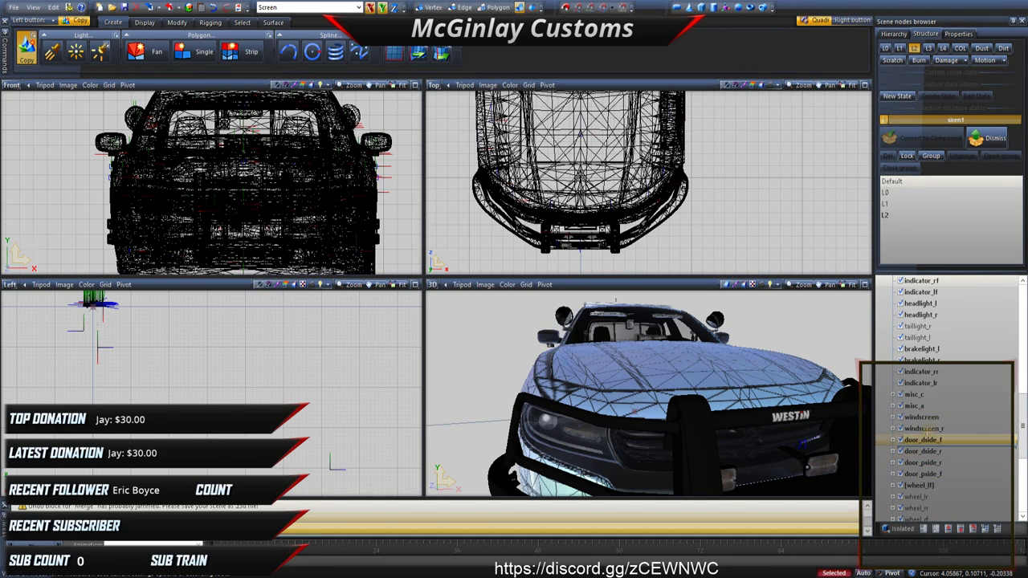
click(922, 439)
scroll(919, 440, down, 3)
Step: Collapse police2 and toggle siren16's visibility off and on to locate it on the car
scroll(918, 441, up, 8)
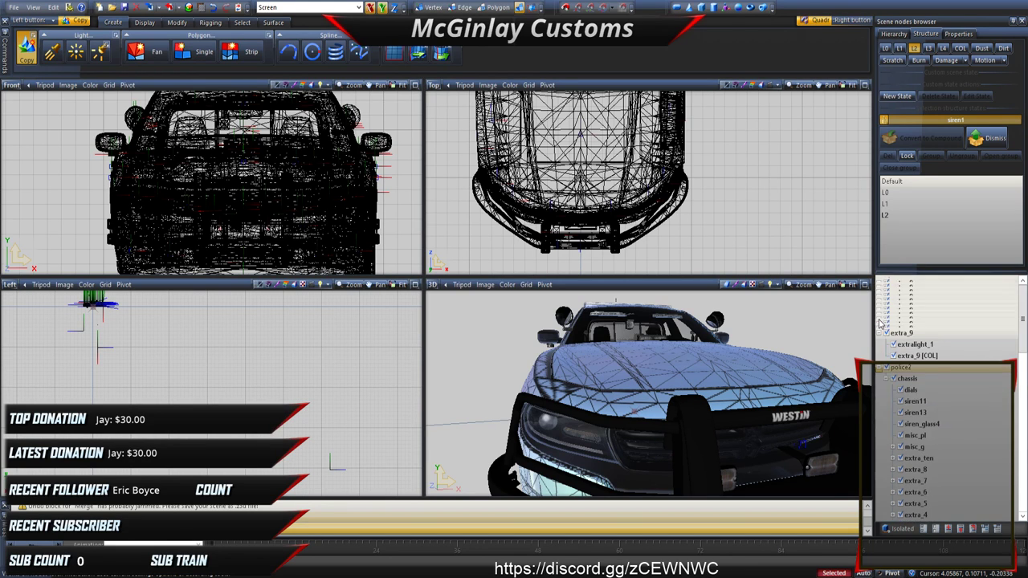
click(886, 315)
middle_drag(797, 326, 751, 317)
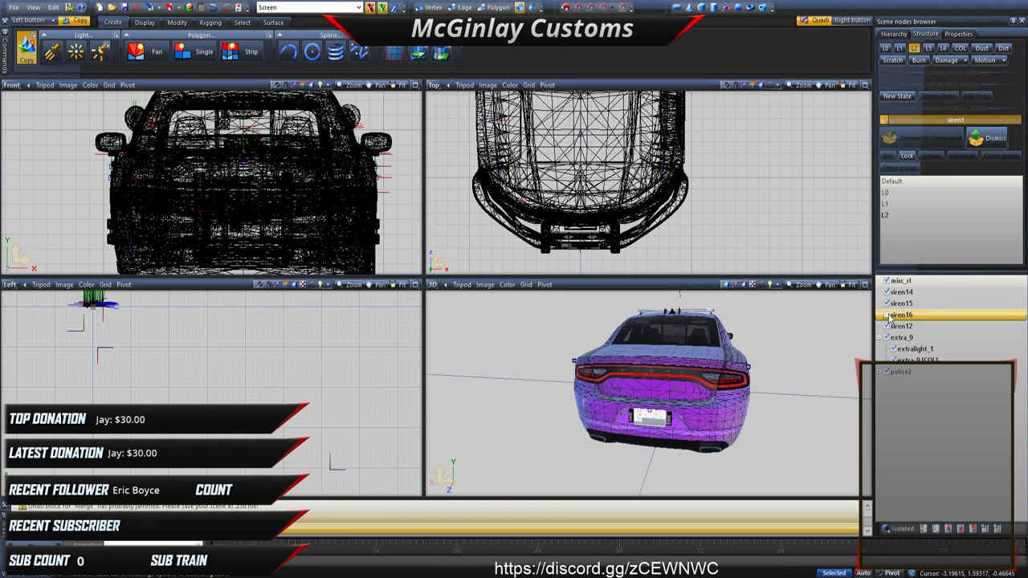
click(887, 316)
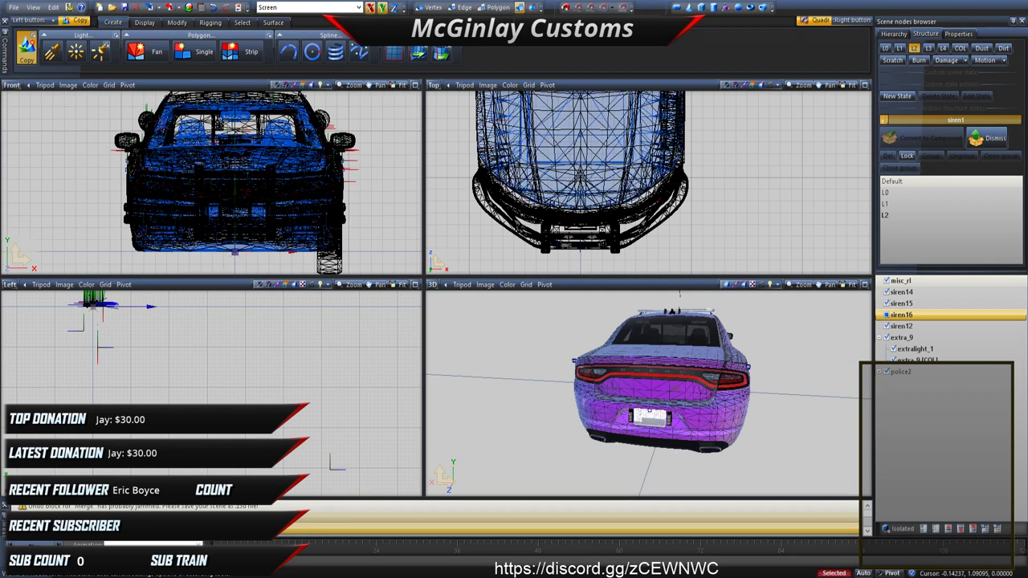
Step: Deselect everything across the car in the Front view and hide siren16
scroll(306, 135, down, 2)
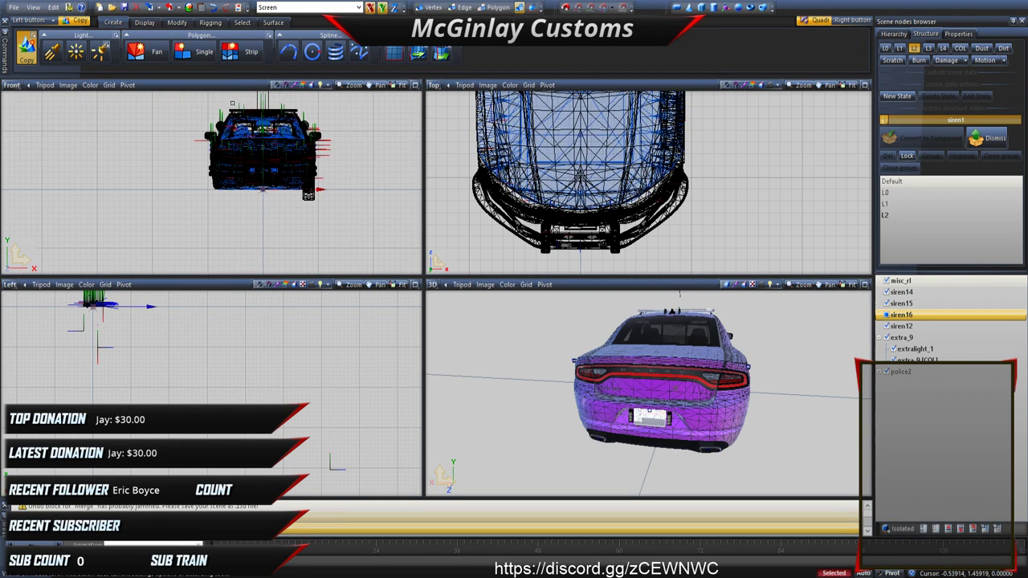
right_drag(183, 100, 372, 209)
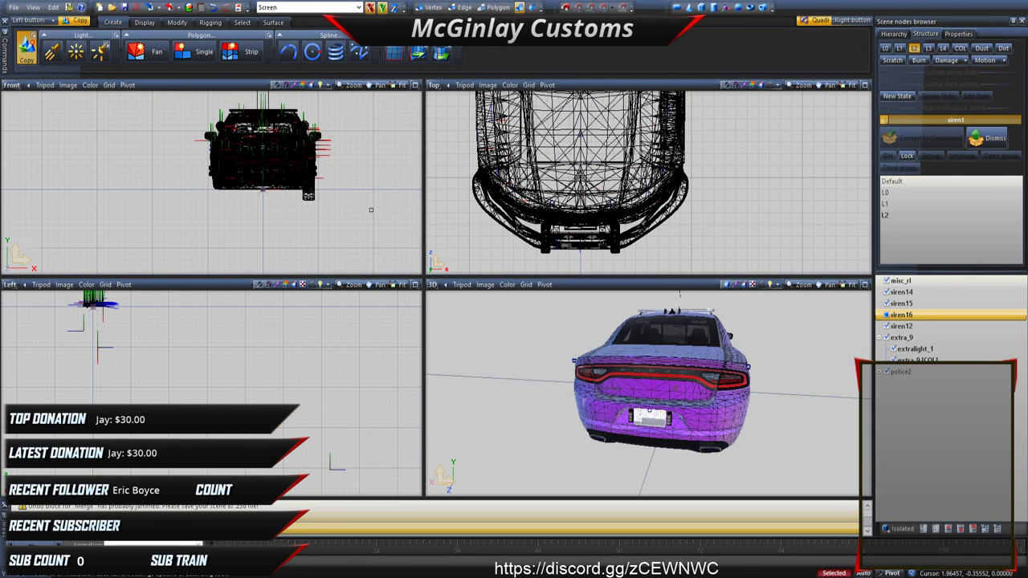
scroll(219, 128, down, 1)
scroll(219, 127, down, 1)
middle_drag(219, 128, 210, 171)
right_drag(154, 131, 397, 316)
click(885, 314)
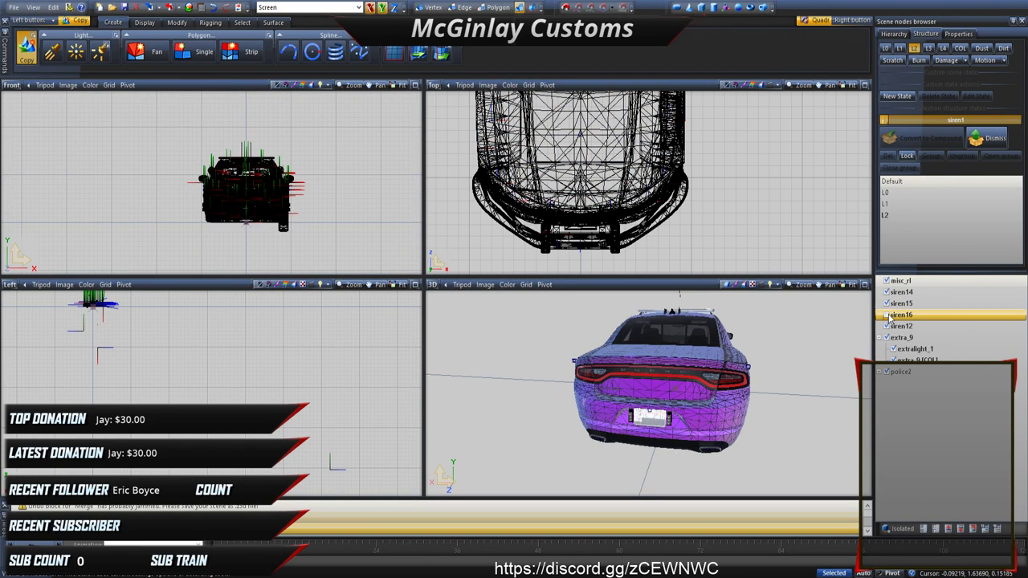